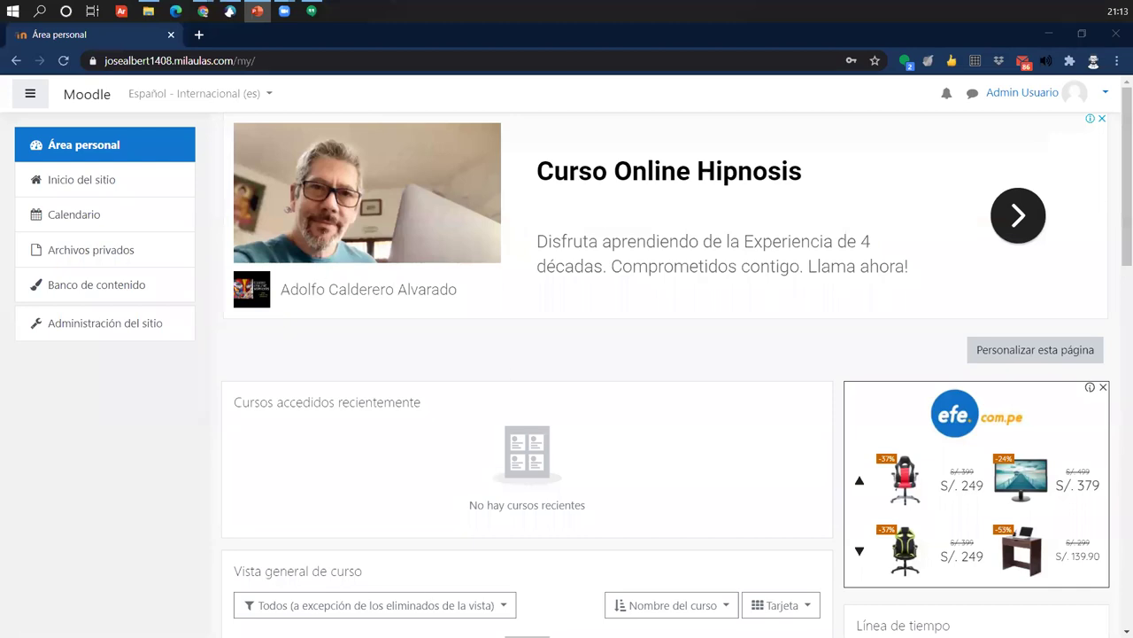
Step: Circle and point an arrow at the user-name area, then open the account dropdown menu
click(705, 363)
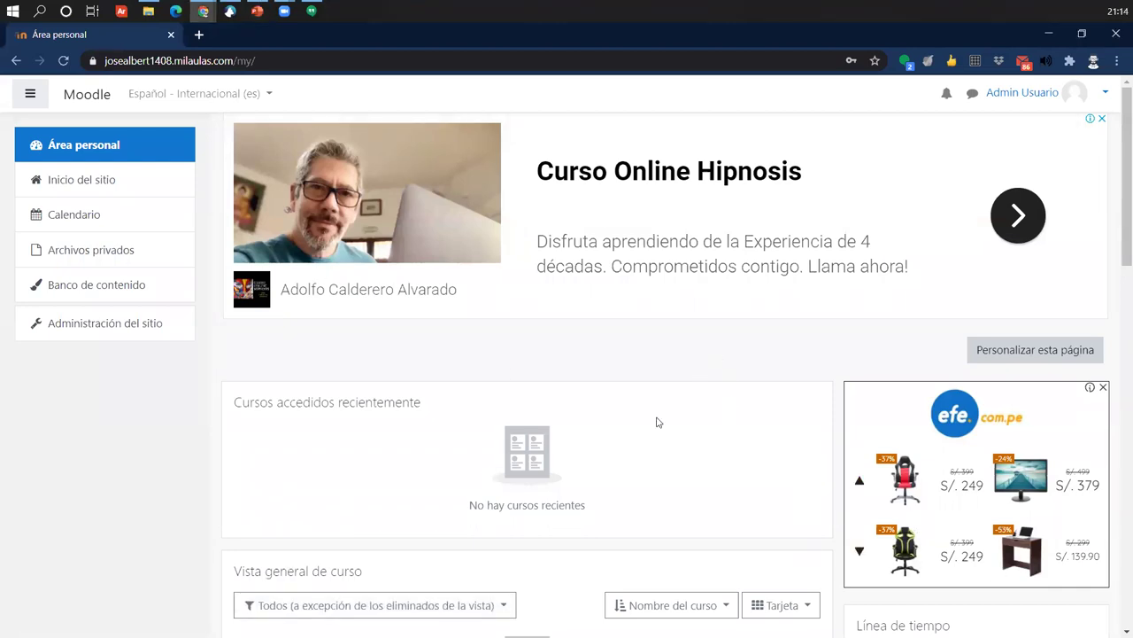
scroll(656, 422, down, 3)
scroll(657, 422, up, 3)
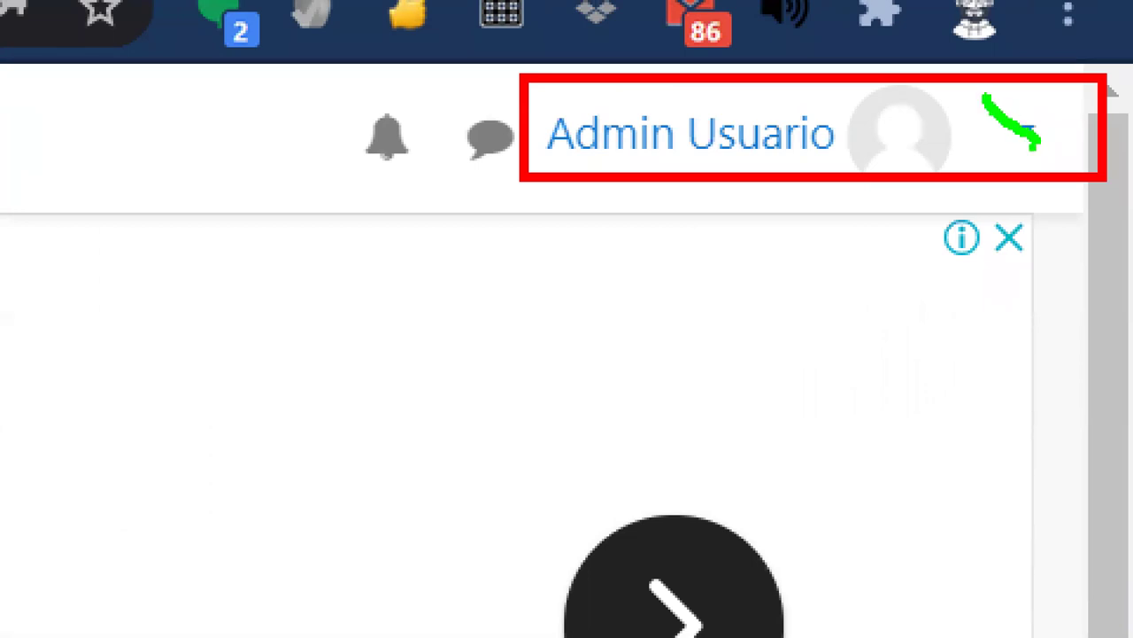
mouse_move(967, 130)
mouse_down()
mouse_move(985, 126)
mouse_move(974, 130)
mouse_up()
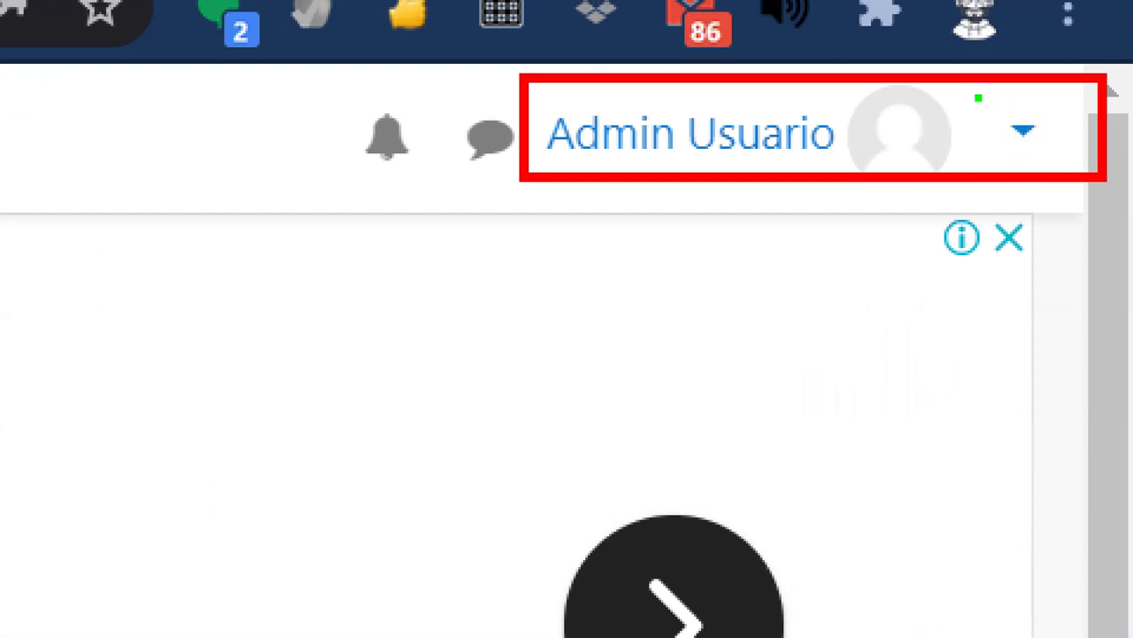
drag(991, 100, 985, 103)
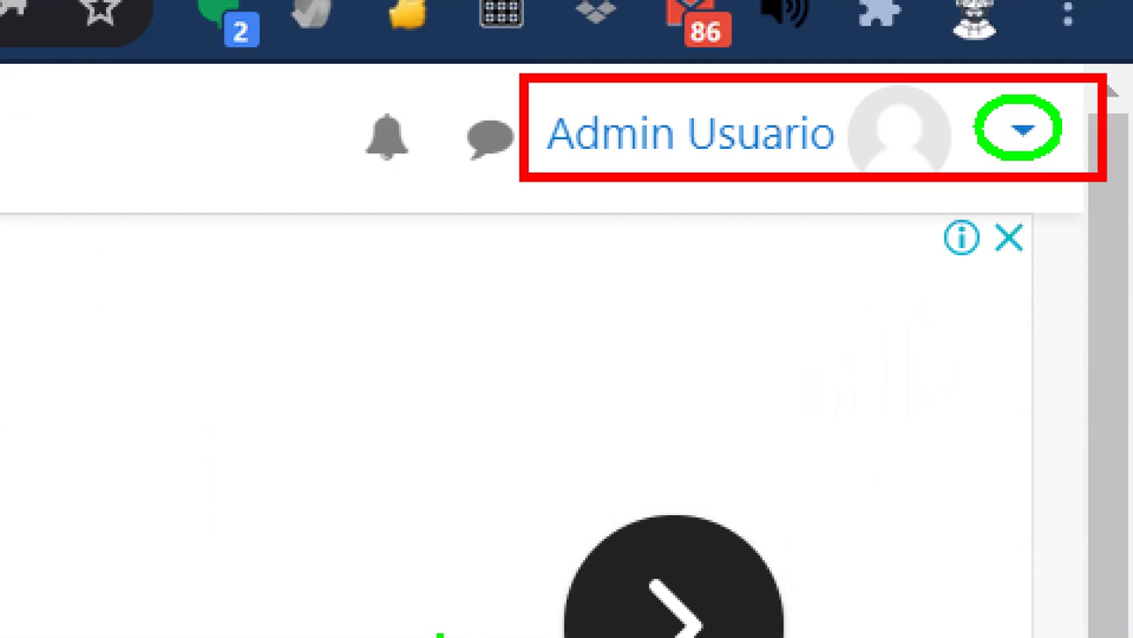
mouse_move(868, 255)
mouse_down()
mouse_move(983, 147)
mouse_move(924, 215)
mouse_move(837, 282)
mouse_up()
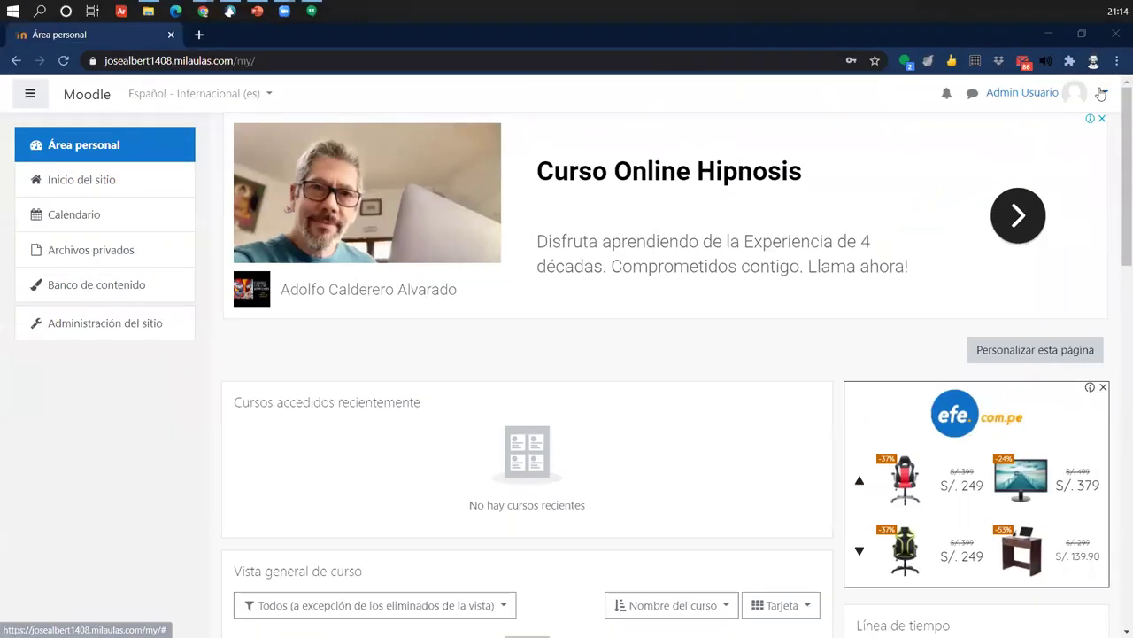
click(1023, 130)
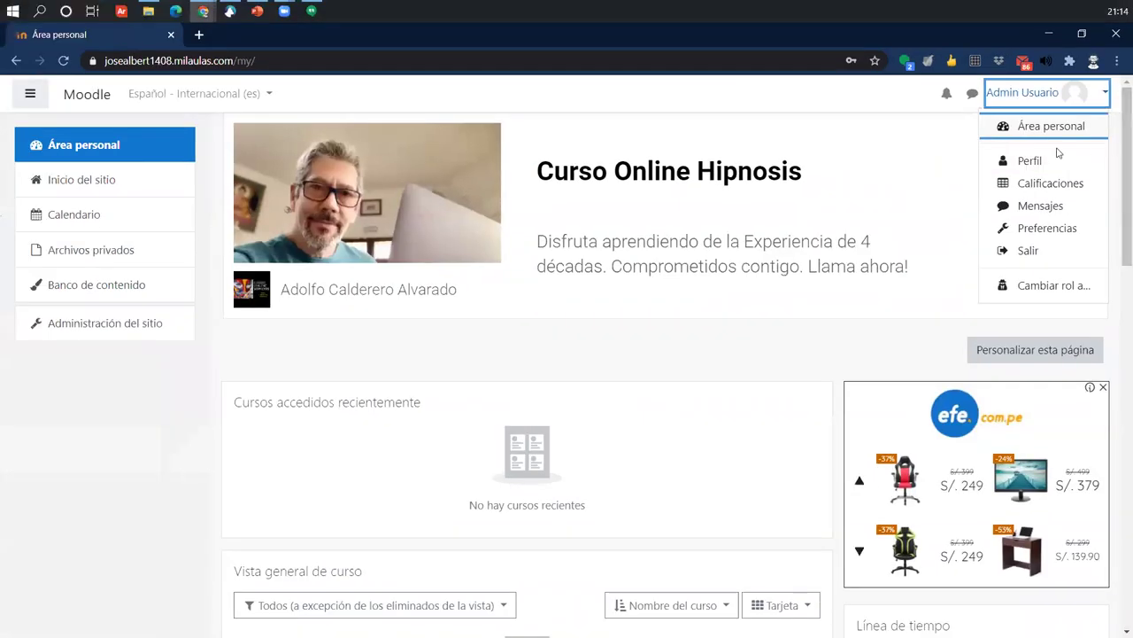
Step: Go to the admin's Perfil page and open Editar perfil from Detalles de usuario
click(726, 177)
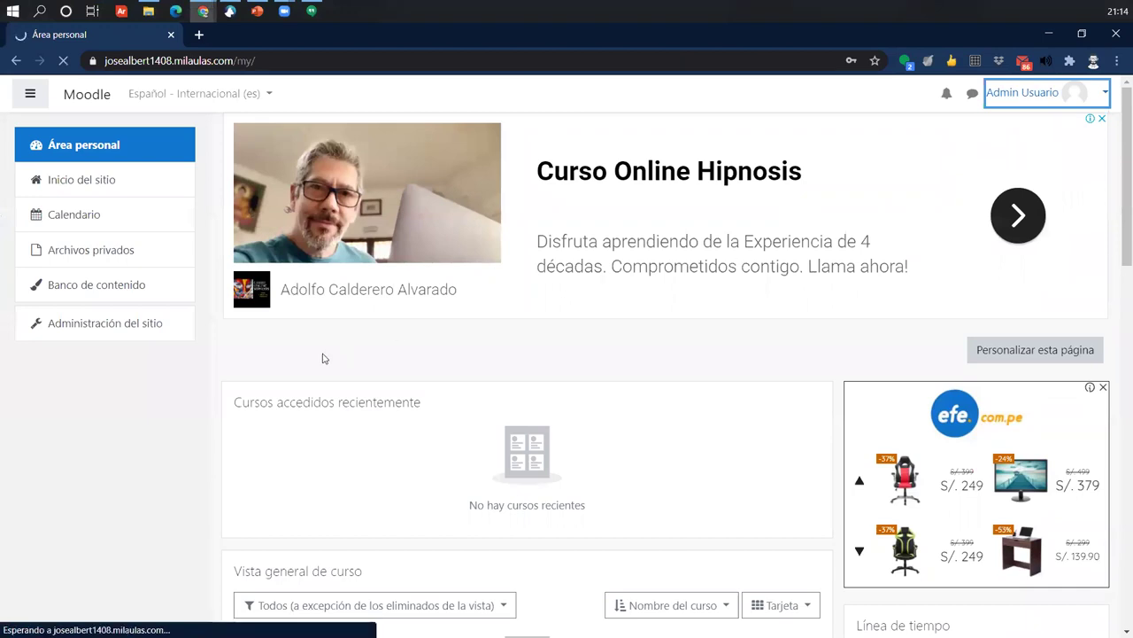
scroll(492, 353, down, 3)
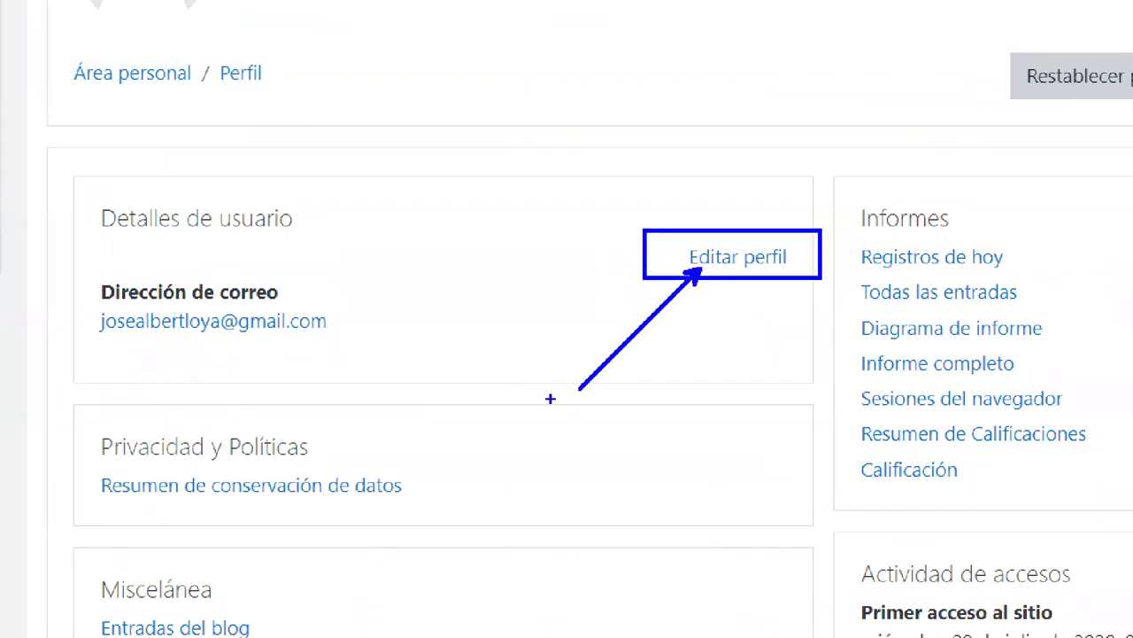
click(737, 257)
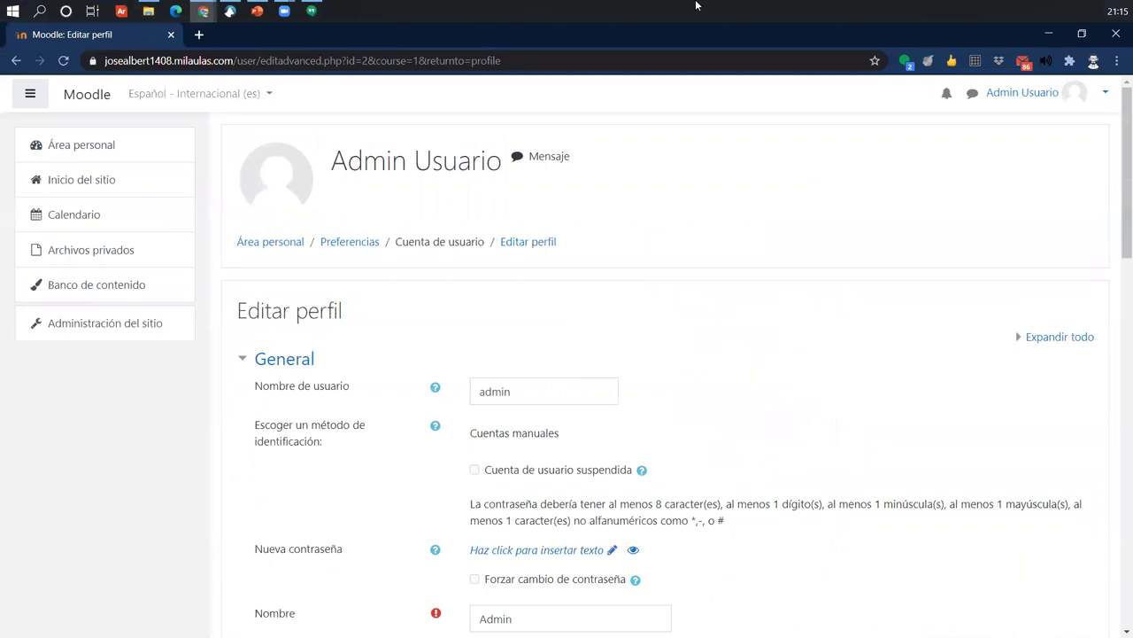
scroll(607, 388, down, 15)
scroll(607, 388, up, 3)
scroll(607, 387, up, 12)
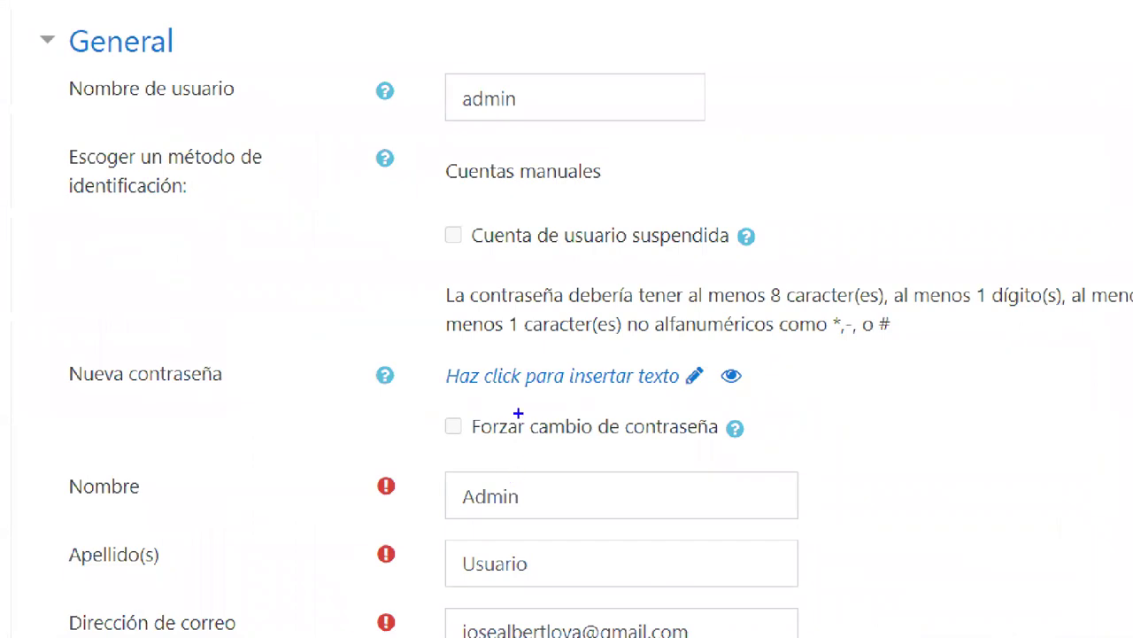
mouse_move(430, 65)
mouse_down()
mouse_move(753, 141)
mouse_move(728, 134)
mouse_move(835, 45)
mouse_move(877, 35)
mouse_up()
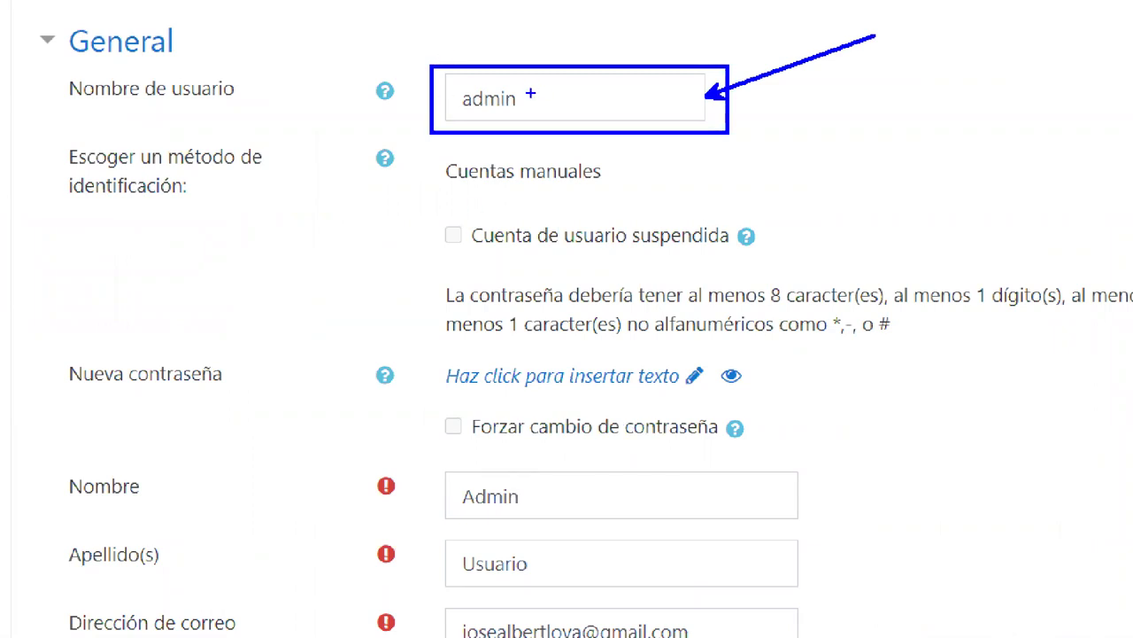
mouse_move(550, 86)
mouse_down()
mouse_move(551, 97)
mouse_move(574, 83)
mouse_move(635, 88)
mouse_up()
key(ctrl+z)
mouse_move(419, 343)
mouse_down()
mouse_move(499, 365)
mouse_move(847, 399)
mouse_move(827, 414)
mouse_move(776, 412)
mouse_move(881, 332)
mouse_move(919, 319)
mouse_up()
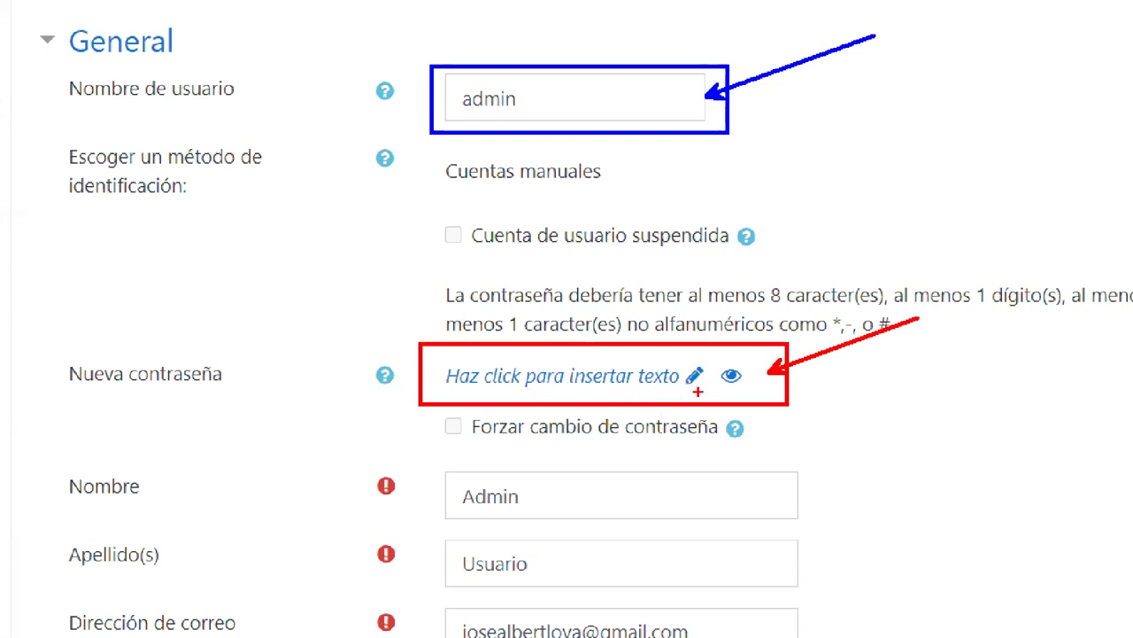
key(Escape)
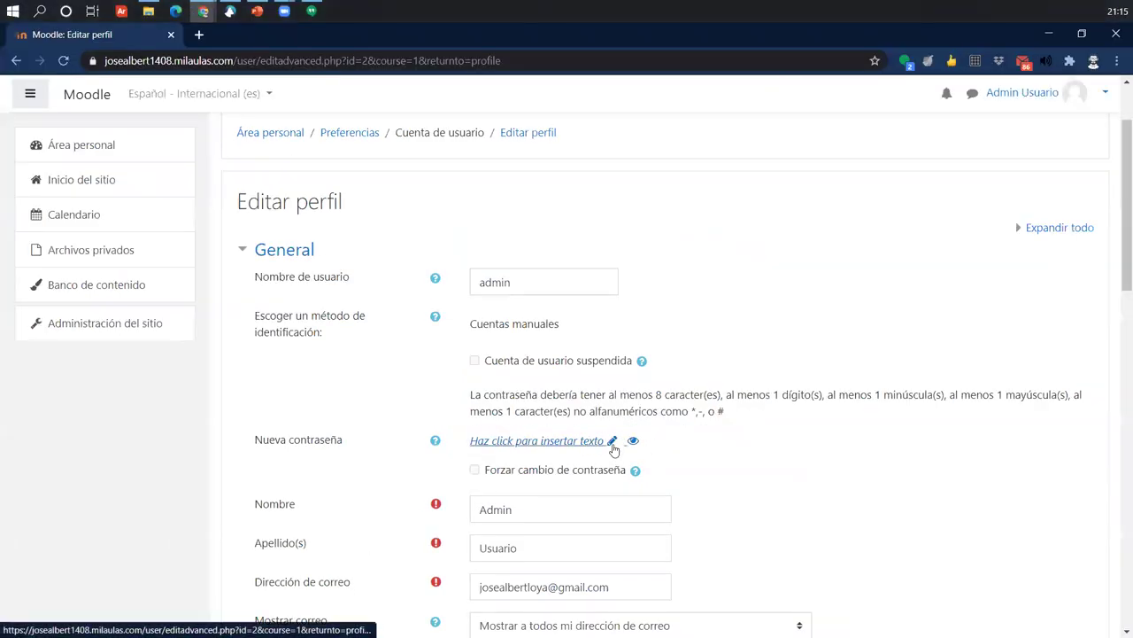
key(ctrl+1)
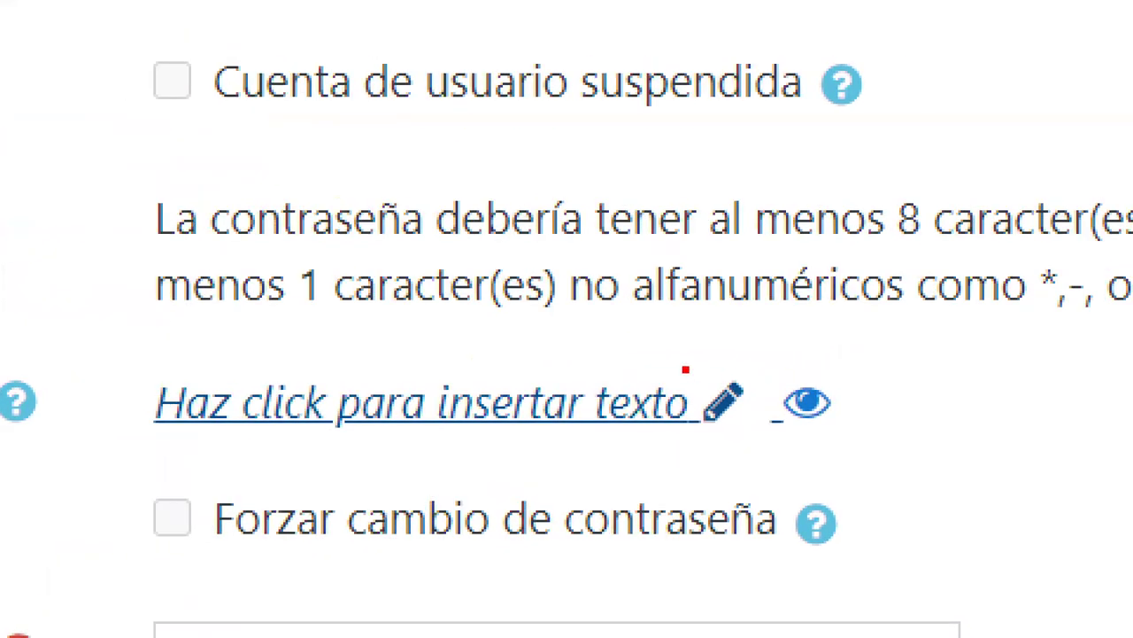
drag(683, 366, 760, 452)
drag(838, 520, 749, 441)
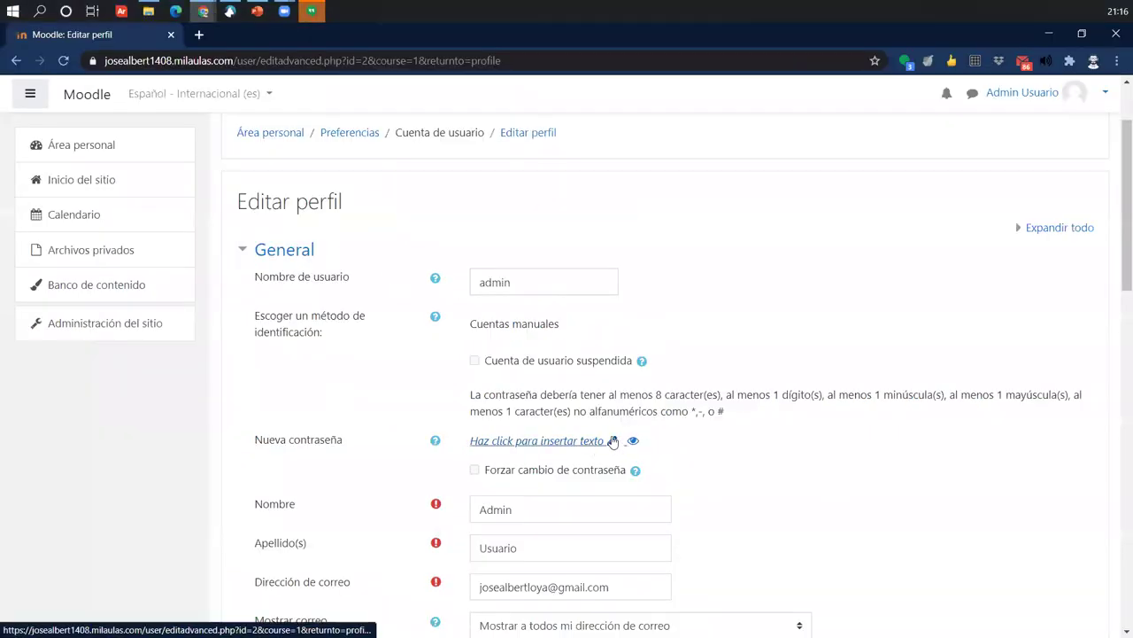
Step: Make the Nueva contraseña field editable and annotate the password policy requirements
click(723, 403)
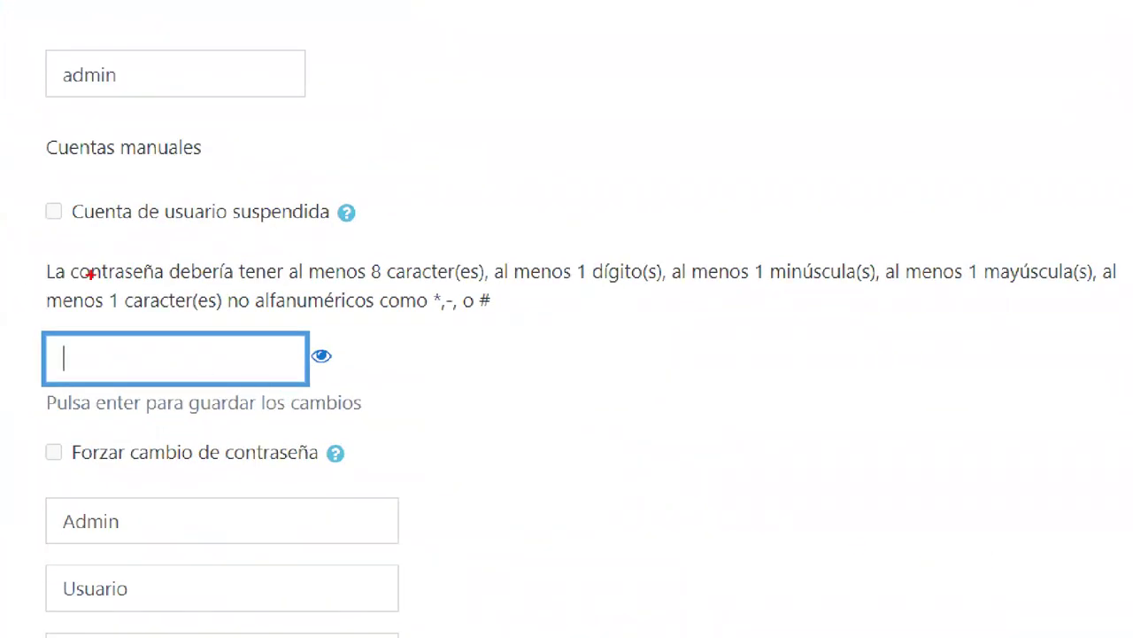
drag(34, 246, 1125, 314)
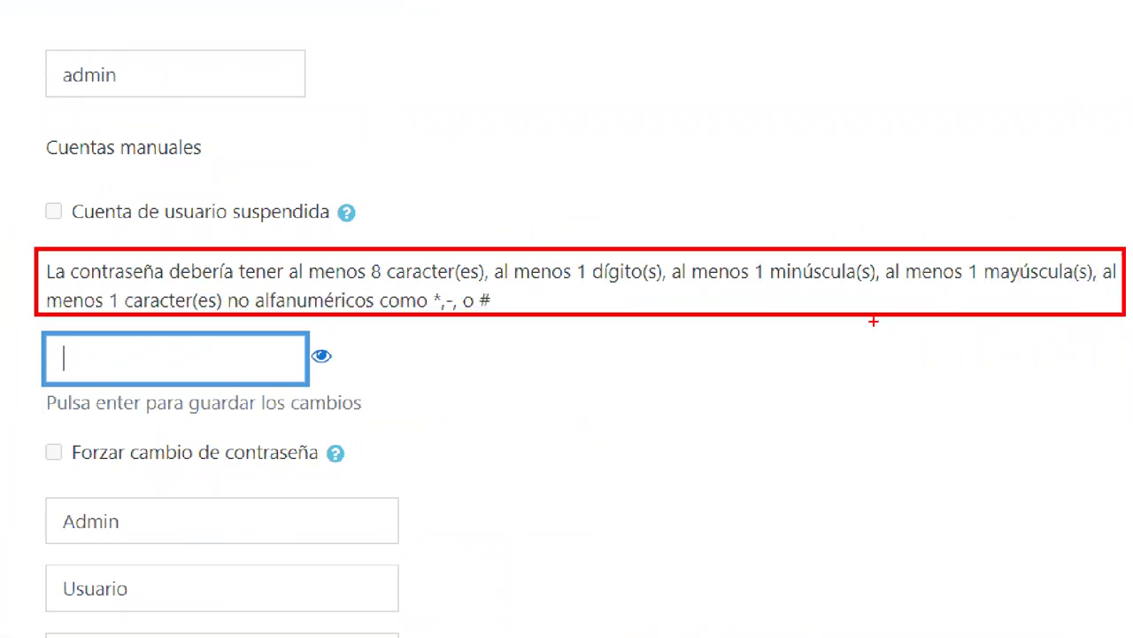
drag(856, 309, 926, 430)
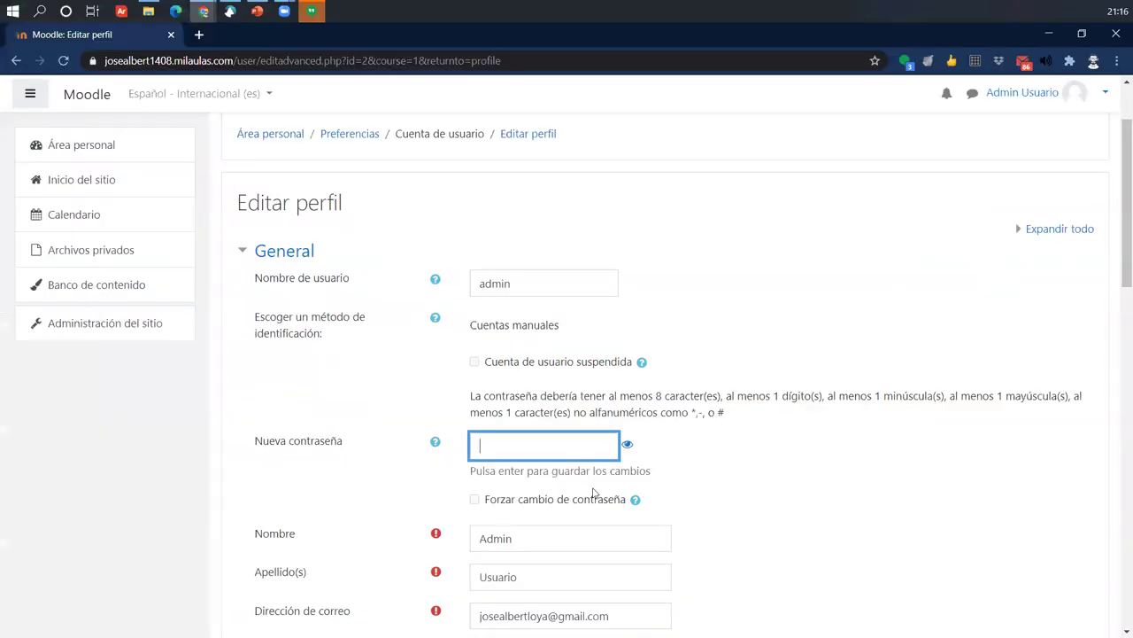
scroll(599, 494, down, 3)
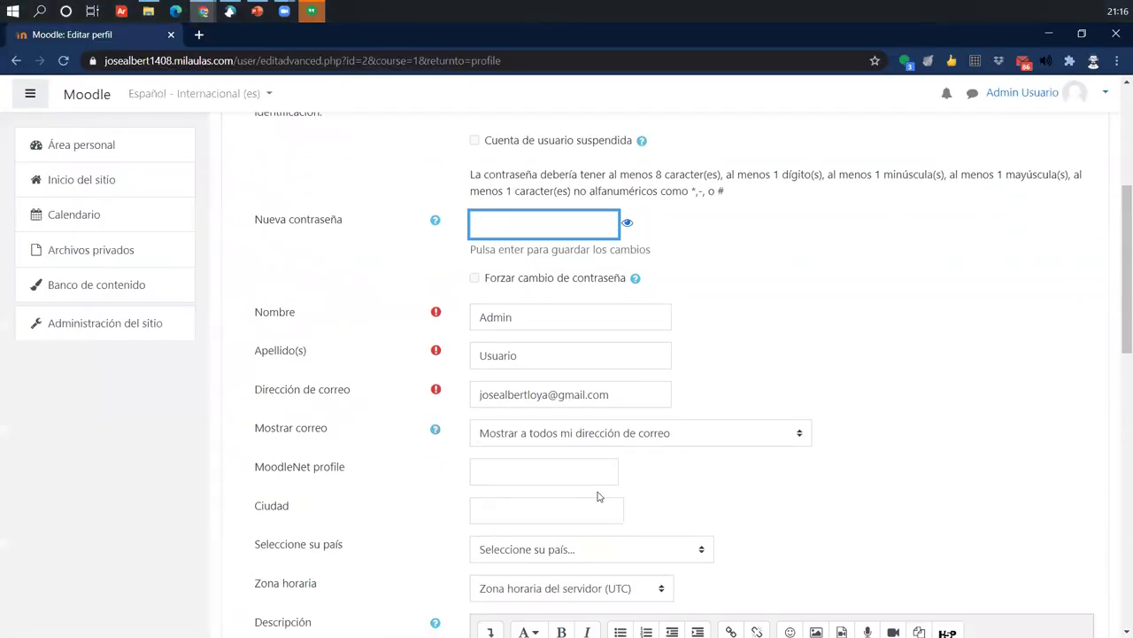
scroll(598, 496, down, 1)
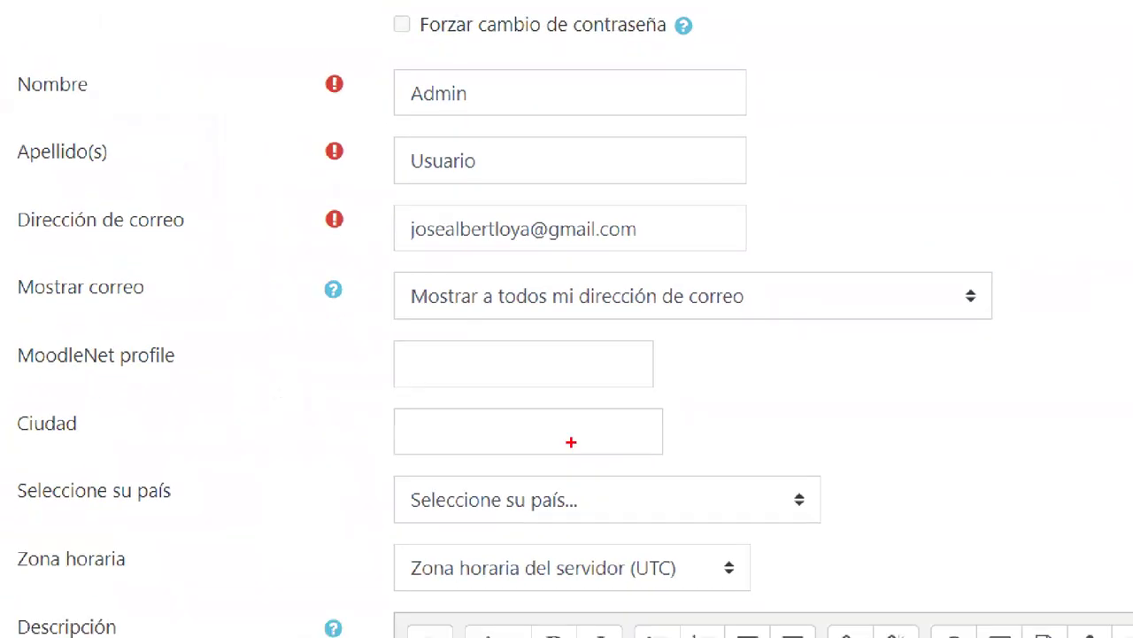
mouse_move(382, 52)
mouse_down()
mouse_move(659, 97)
mouse_move(777, 131)
mouse_up()
drag(744, 91, 951, 1)
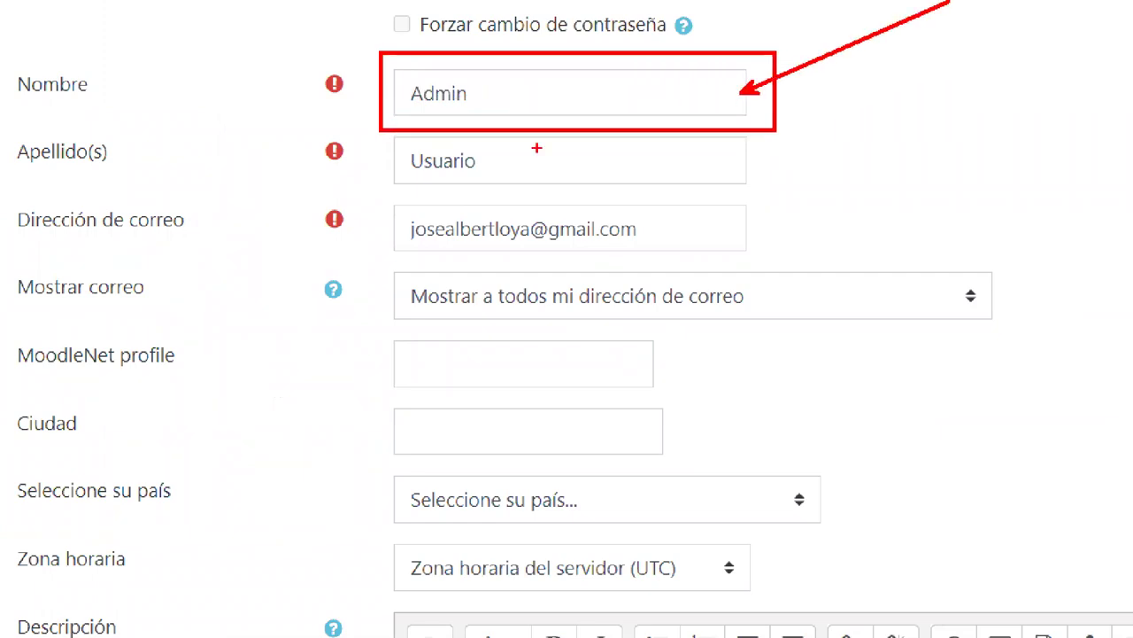
mouse_move(394, 136)
mouse_down()
mouse_move(829, 198)
mouse_move(785, 197)
mouse_move(906, 129)
mouse_up()
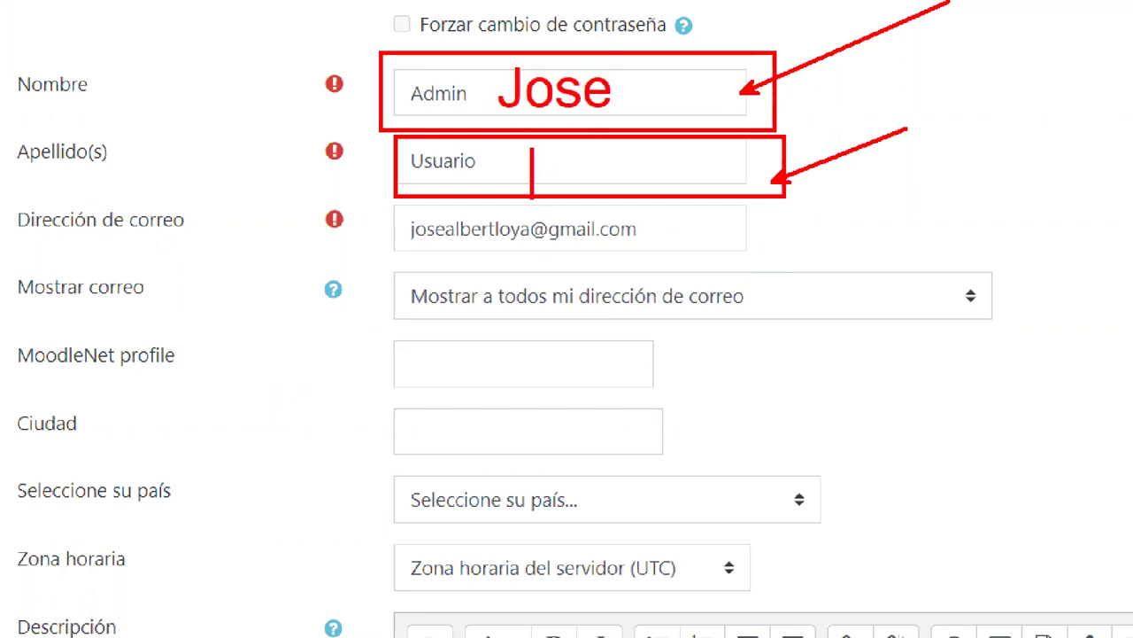
click(528, 168)
text(Loya)
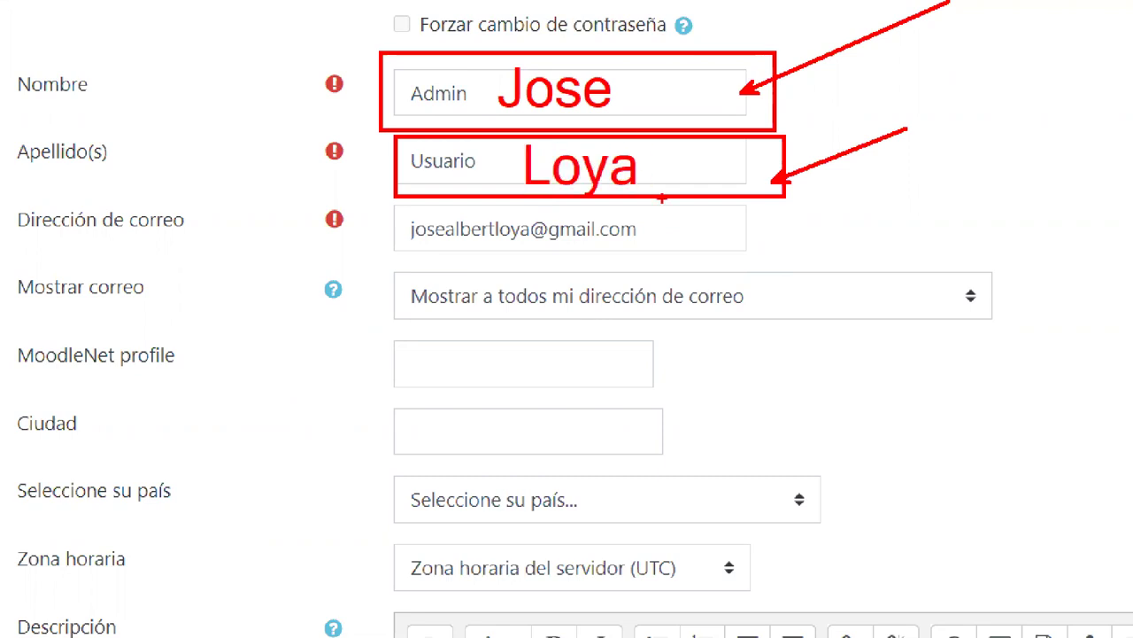
text(b)
mouse_move(661, 221)
mouse_down()
mouse_move(692, 240)
mouse_move(654, 251)
mouse_up()
key(r)
mouse_move(375, 469)
mouse_down()
mouse_move(829, 526)
mouse_move(845, 523)
mouse_move(924, 381)
mouse_up()
key(t)
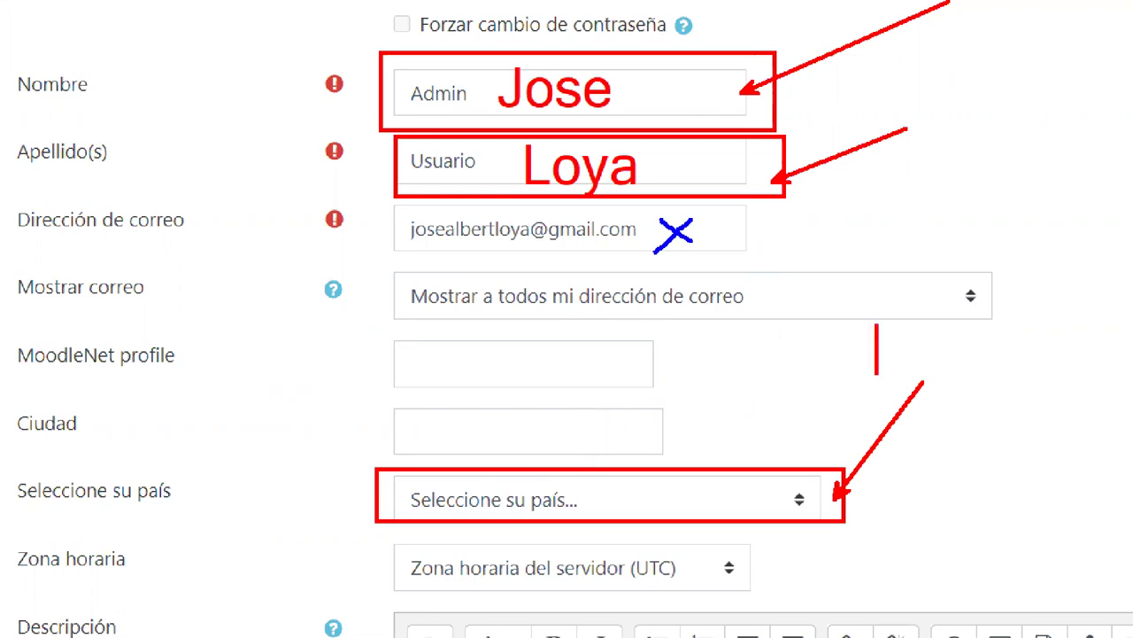
text(Per)
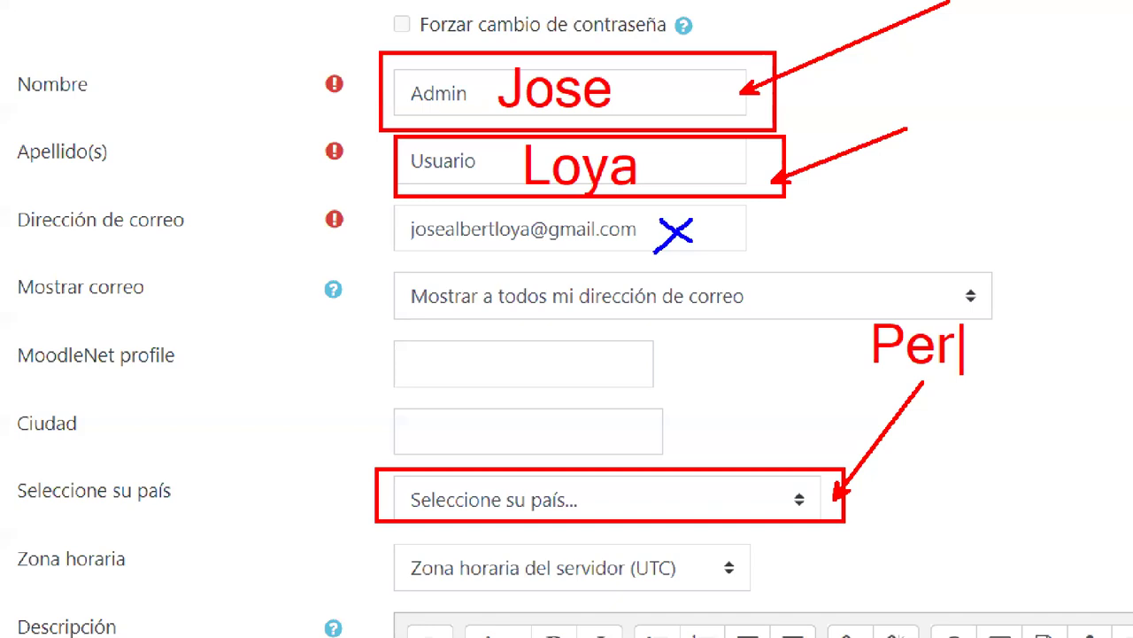
text(u)
key(Escape)
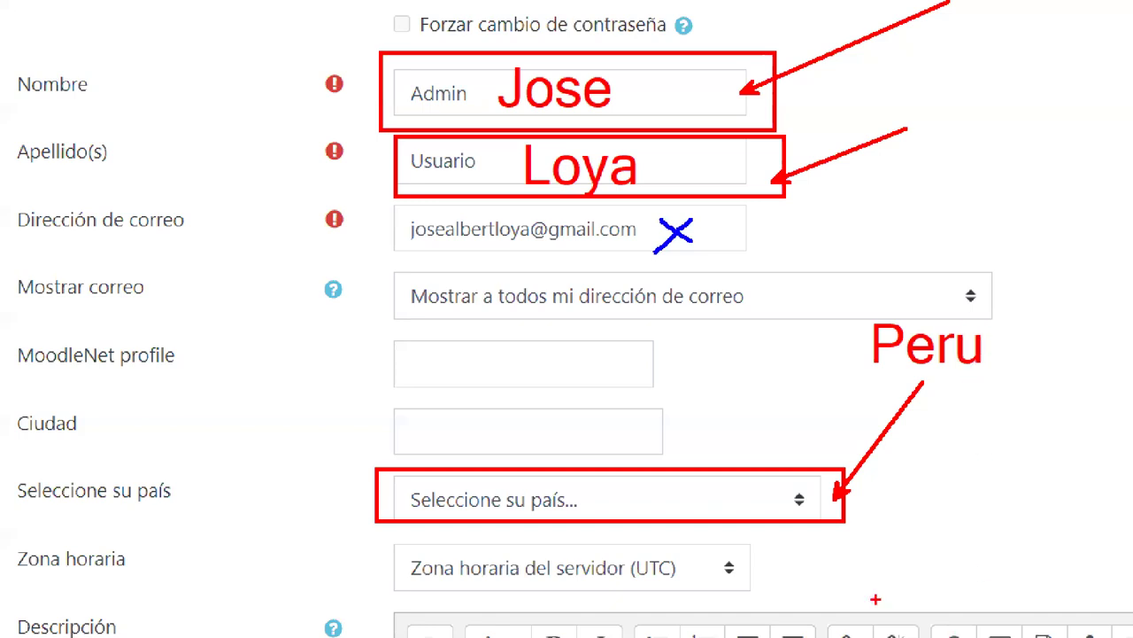
mouse_move(368, 537)
mouse_down()
mouse_move(811, 595)
mouse_move(772, 595)
mouse_move(910, 530)
mouse_up()
key(t)
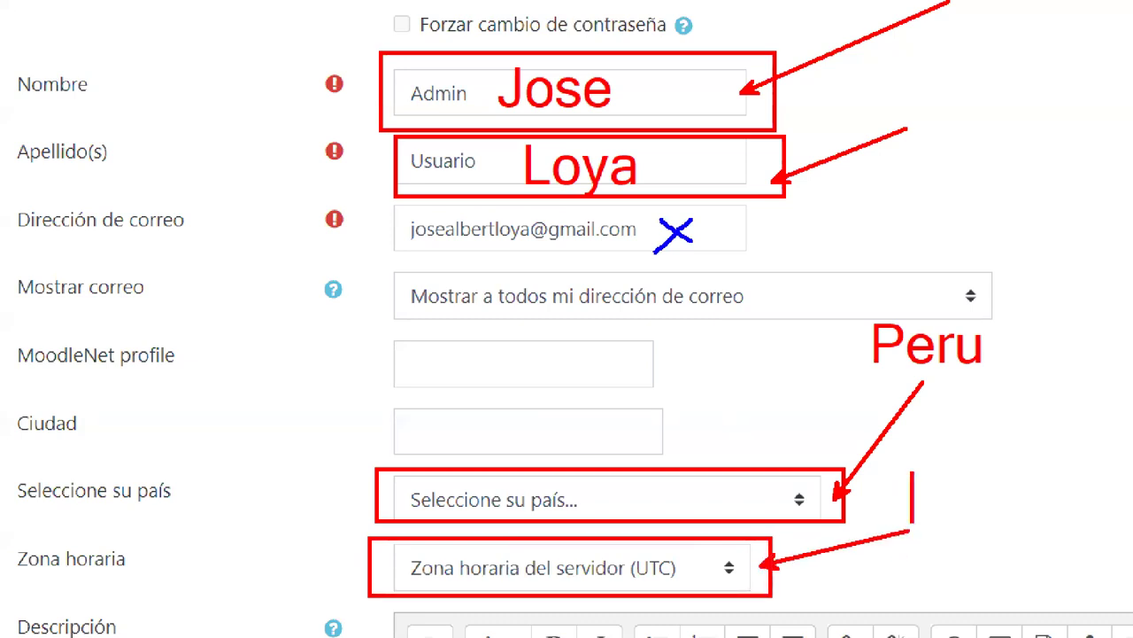
text(america)
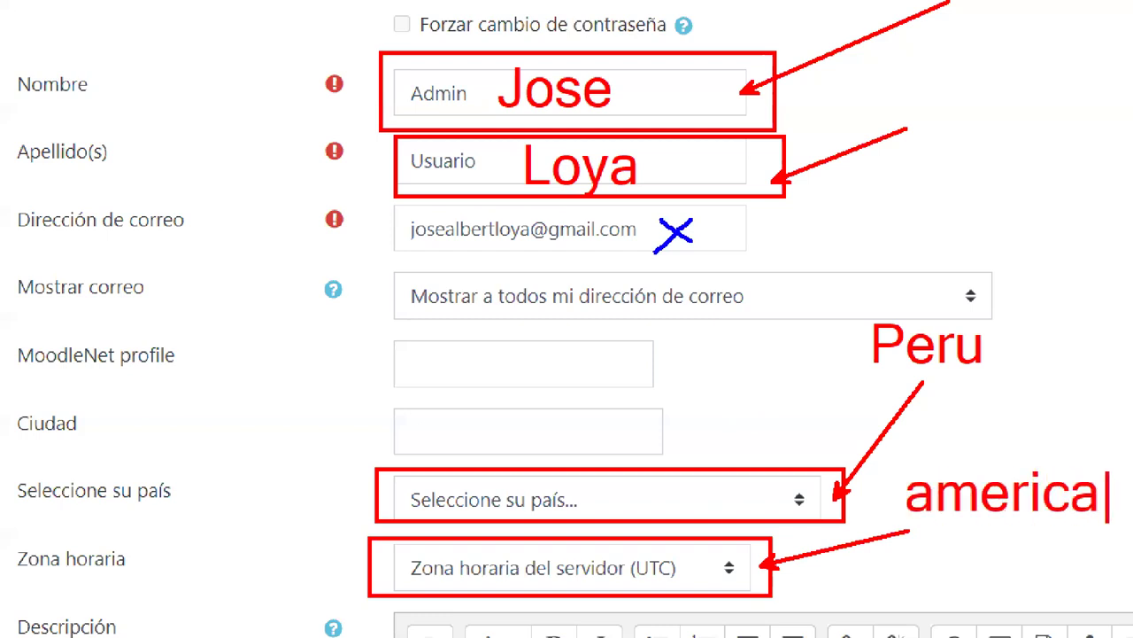
key(Return)
text(Lima)
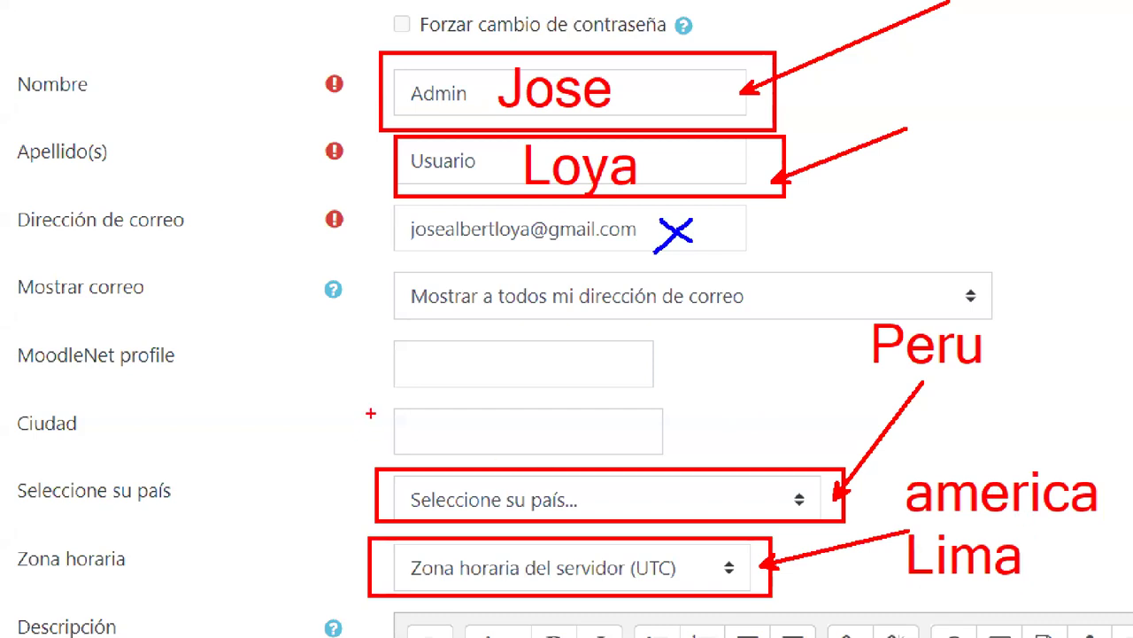
drag(384, 404, 681, 456)
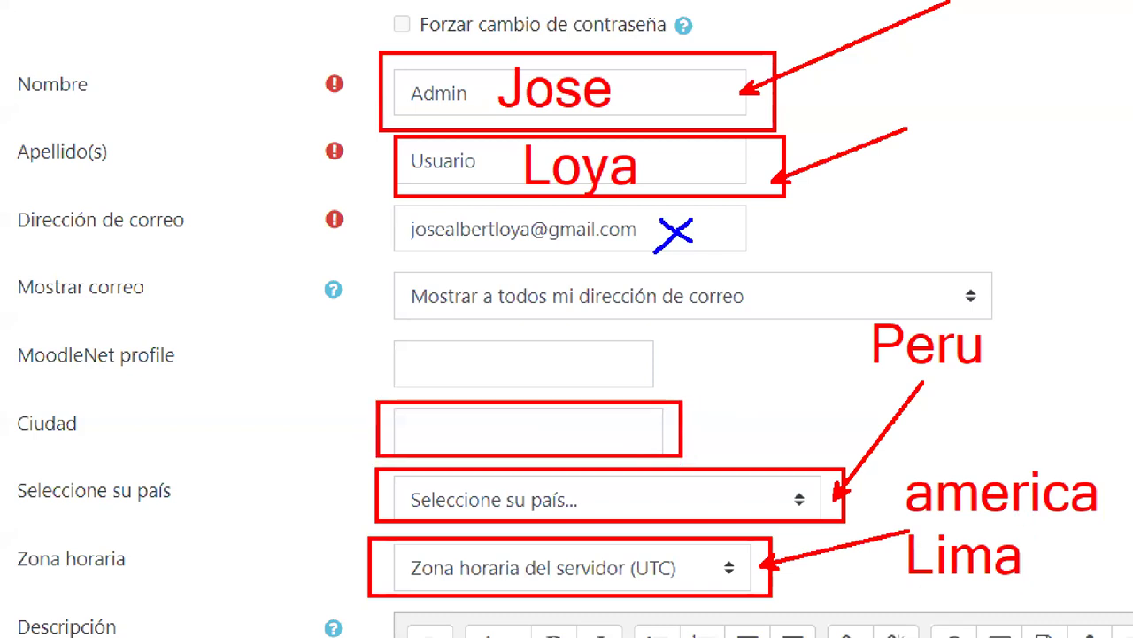
text(t)
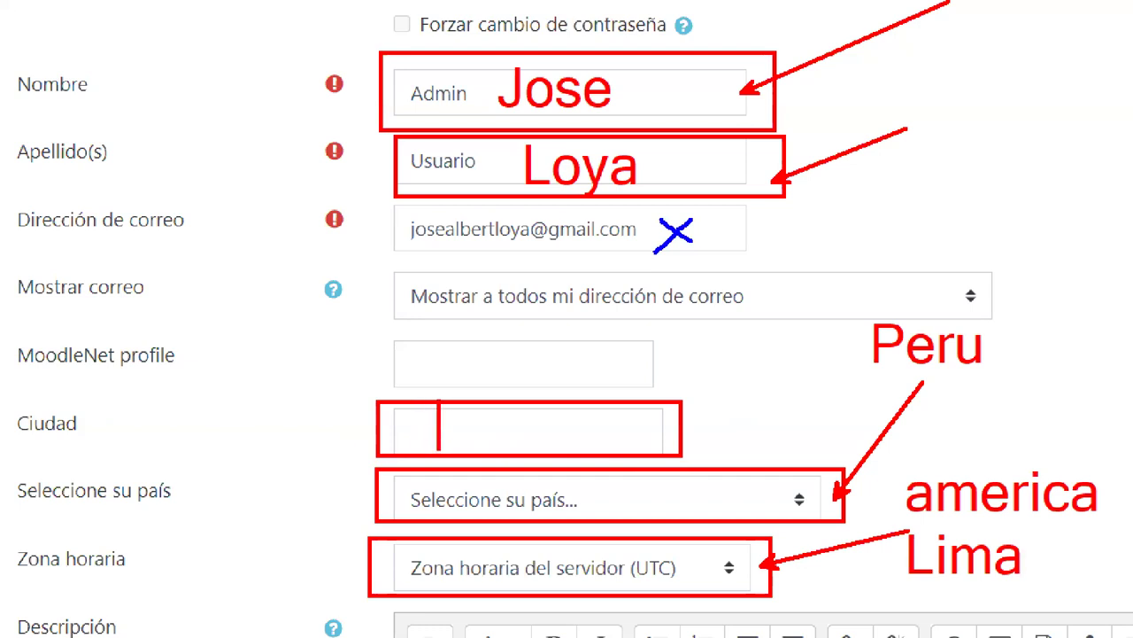
text(Jauja)
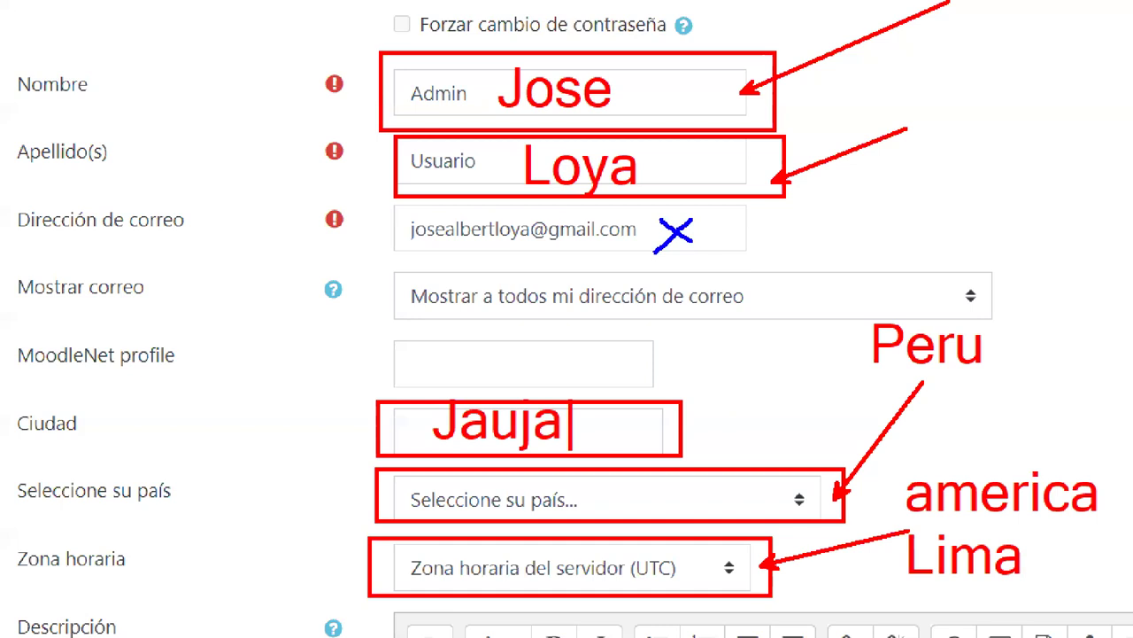
key(Escape)
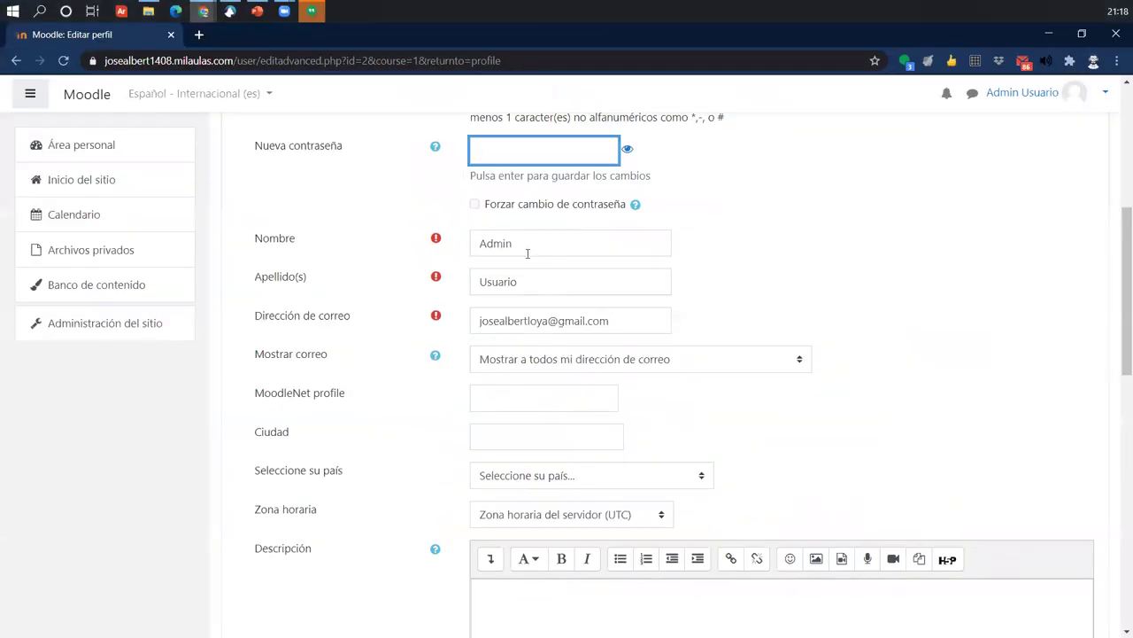
Step: Replace the Nombre and Apellido(s) fields with the user's real first name and surname
click(282, 248)
text(José)
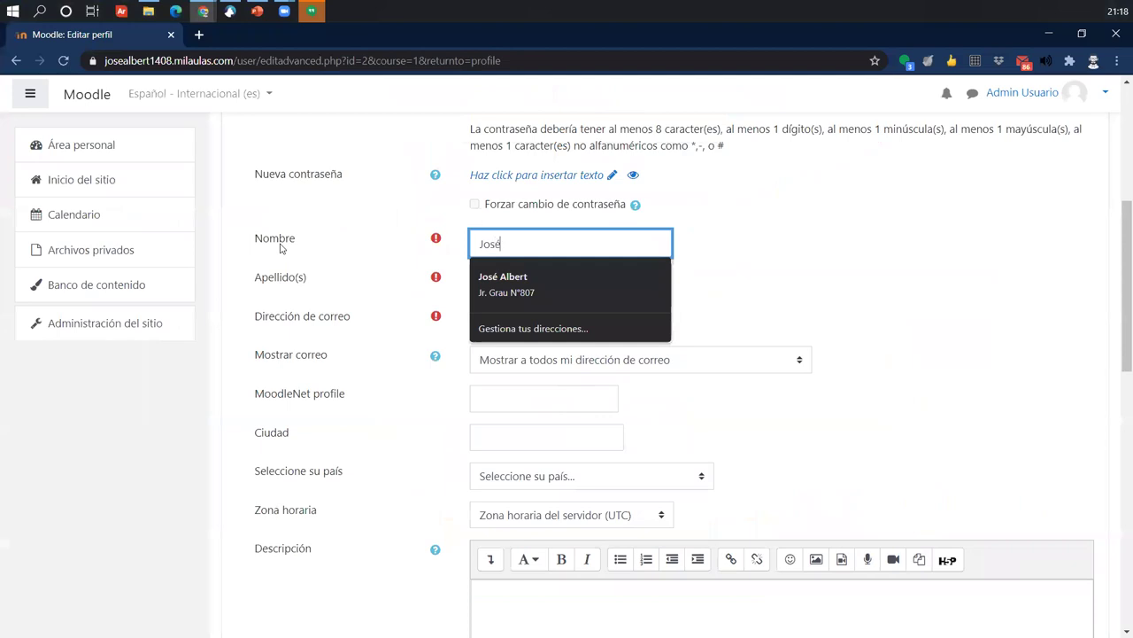
key(Tab)
text(Loya)
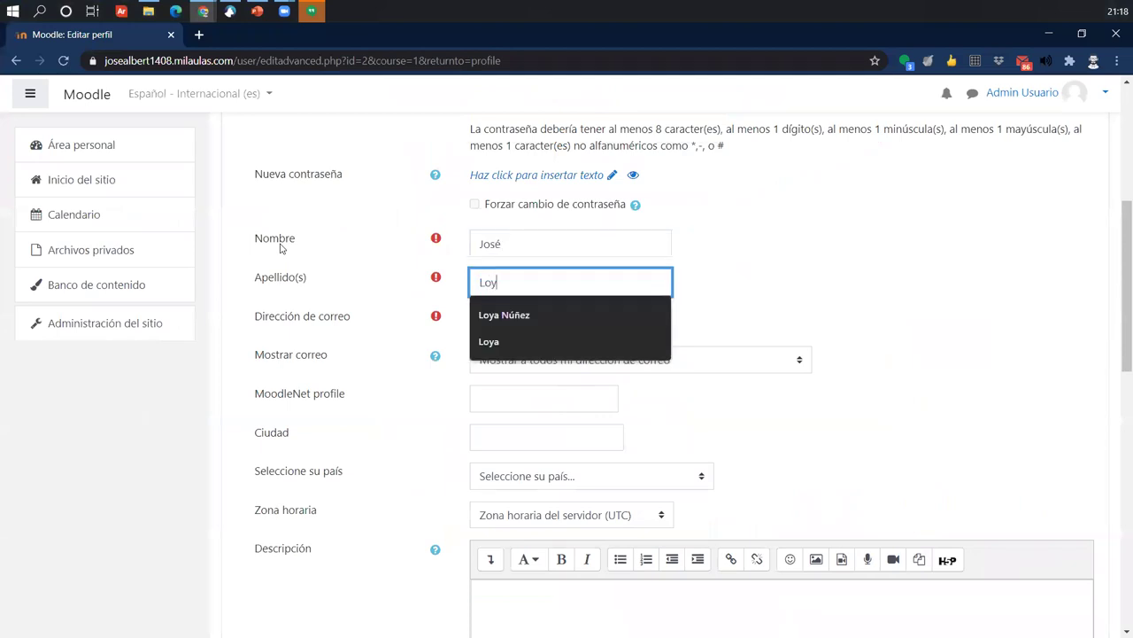
click(819, 418)
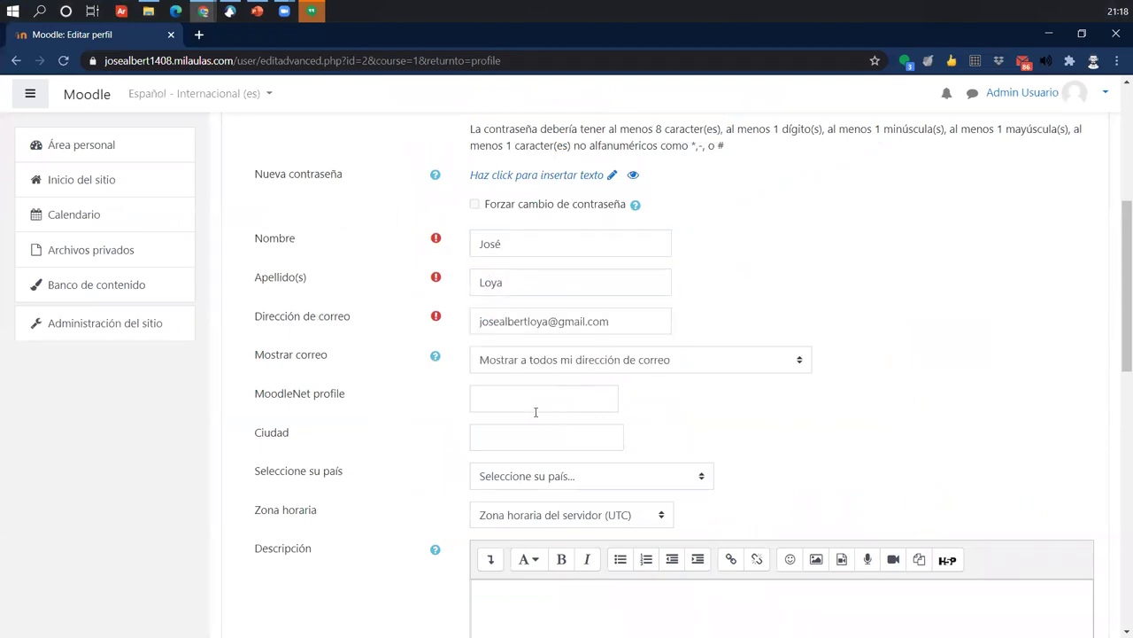
Step: Enter Jauja as the city and choose Perú as the country
click(524, 427)
text(Jauj)
key(Tab)
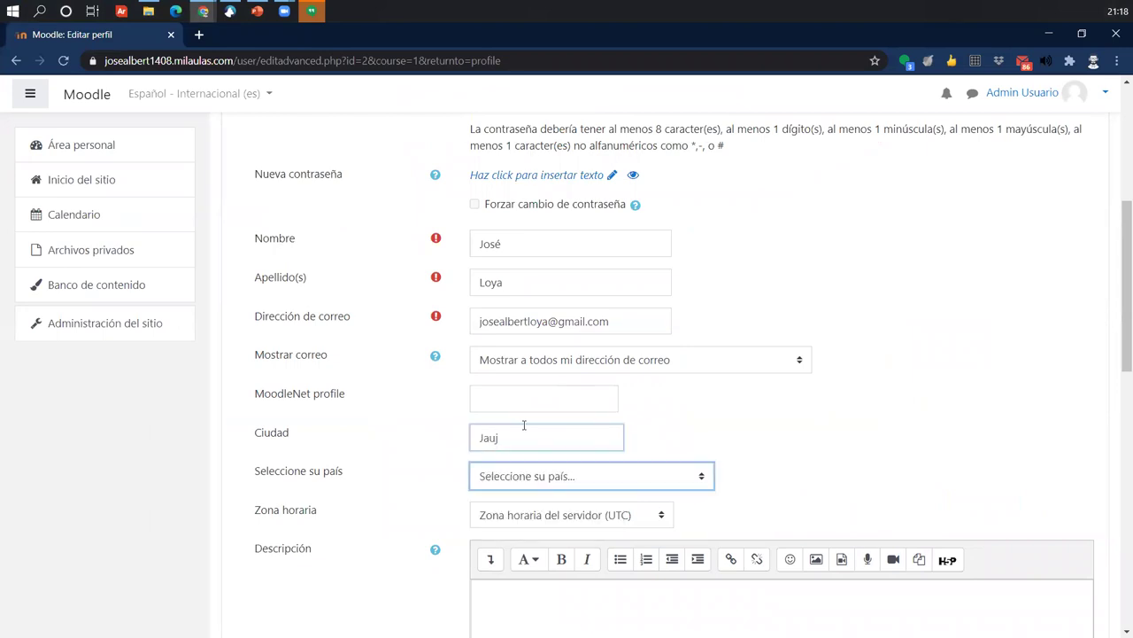
click(524, 425)
click(671, 473)
text(peru)
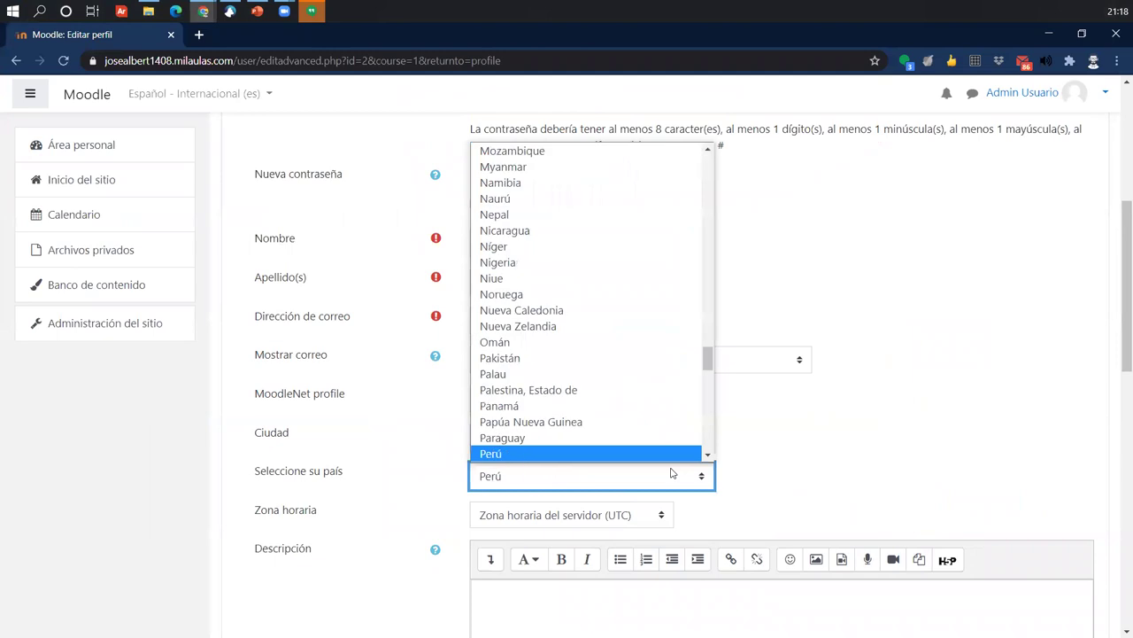
key(Return)
Step: Choose América/Lima from the Zona horaria list
click(649, 515)
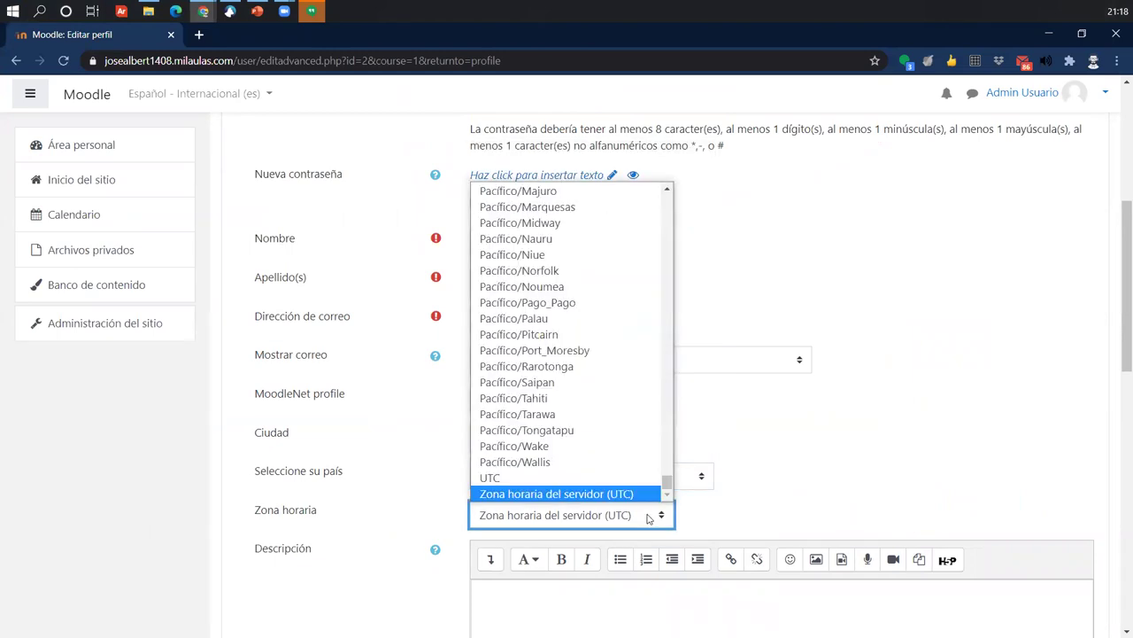
key(a)
scroll(624, 455, down, 5)
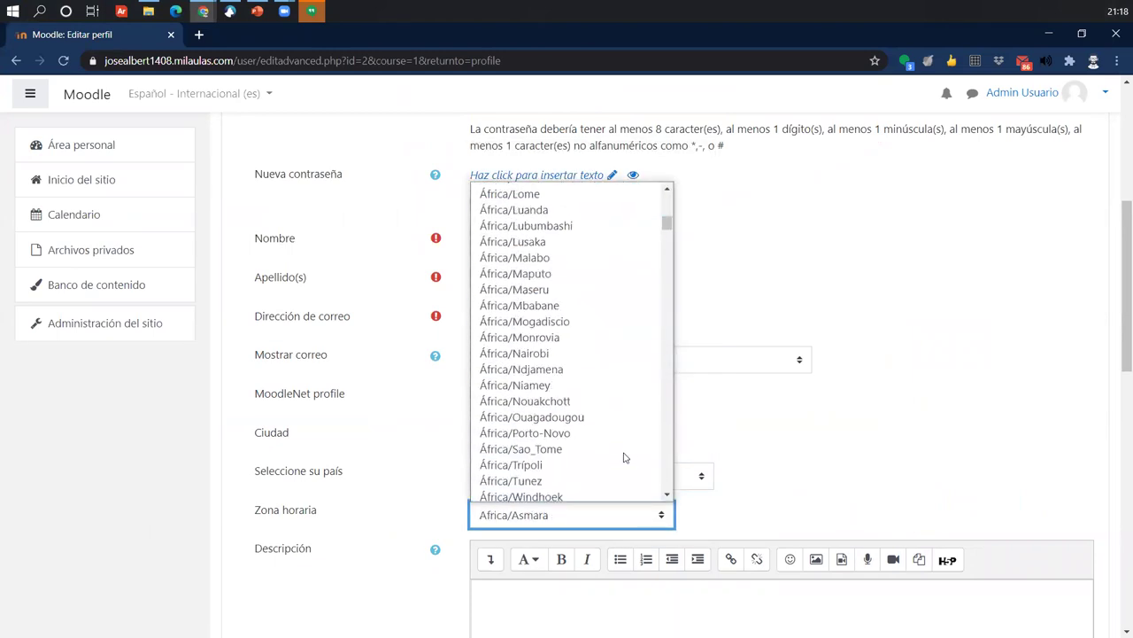
scroll(596, 307, up, 2)
scroll(596, 306, down, 10)
scroll(563, 448, down, 1)
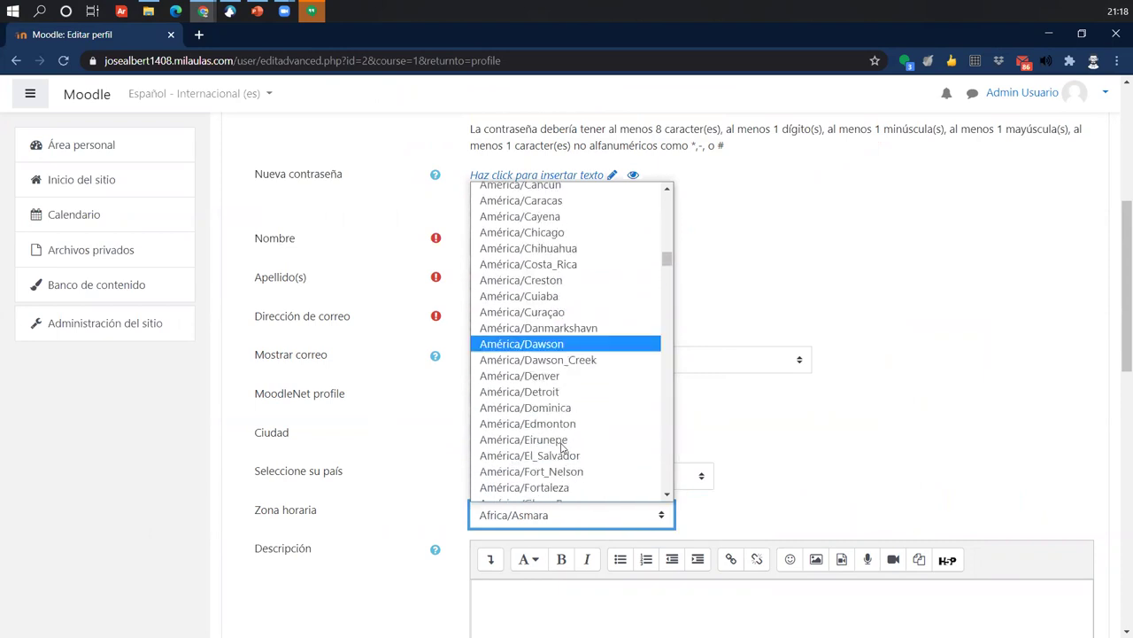
scroll(563, 448, down, 4)
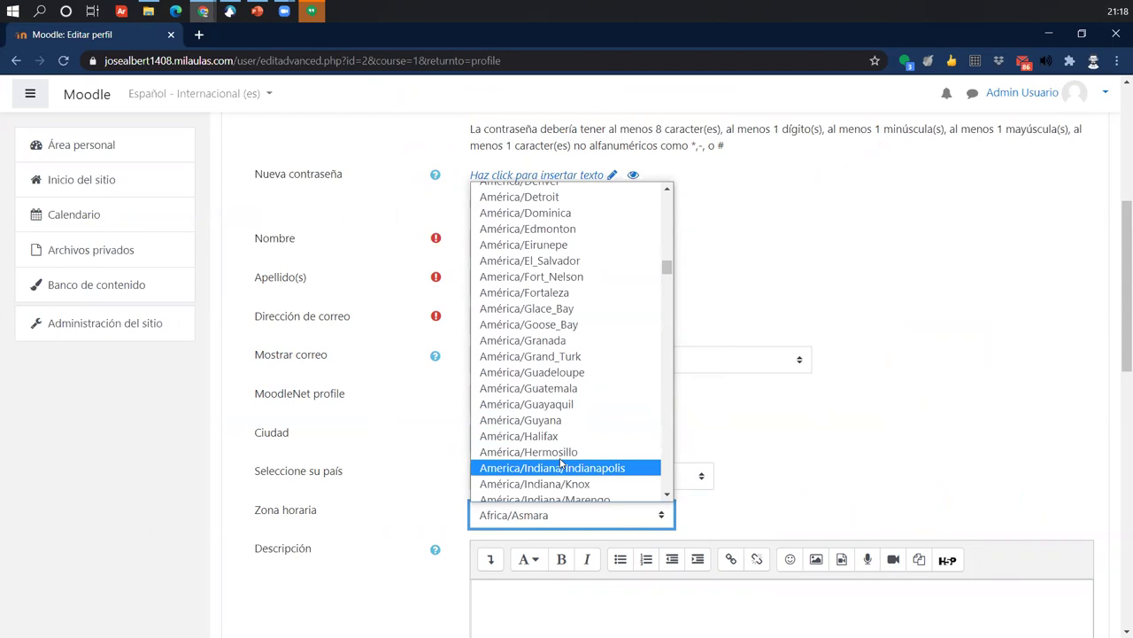
scroll(561, 460, down, 5)
click(565, 440)
click(808, 442)
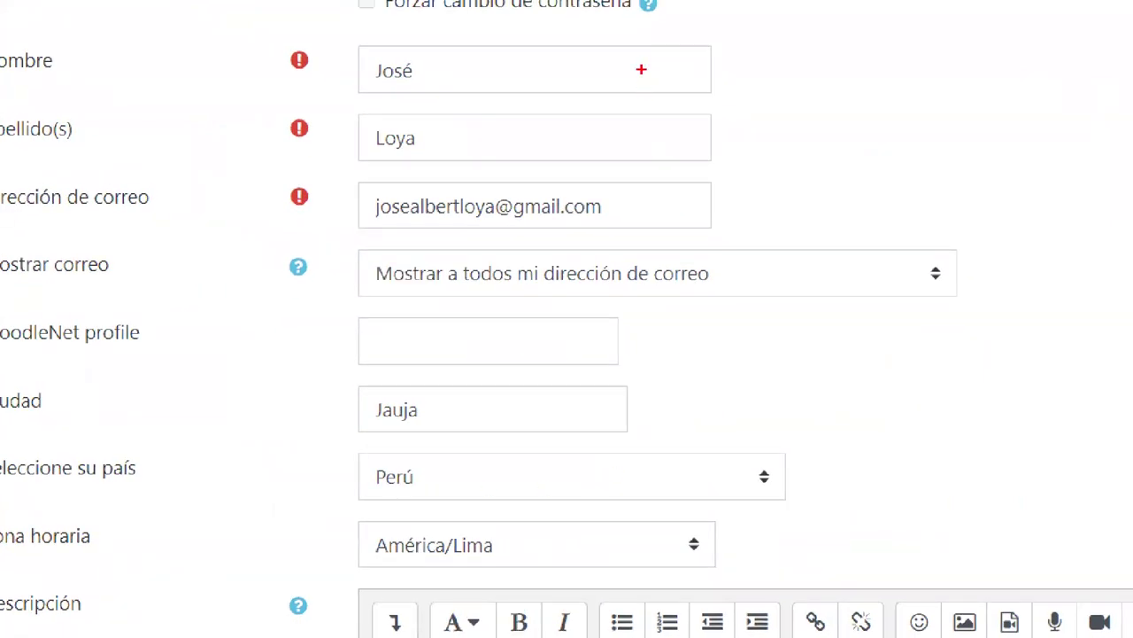
drag(641, 69, 727, 25)
mouse_move(647, 114)
mouse_down()
mouse_move(655, 149)
mouse_move(710, 95)
mouse_up()
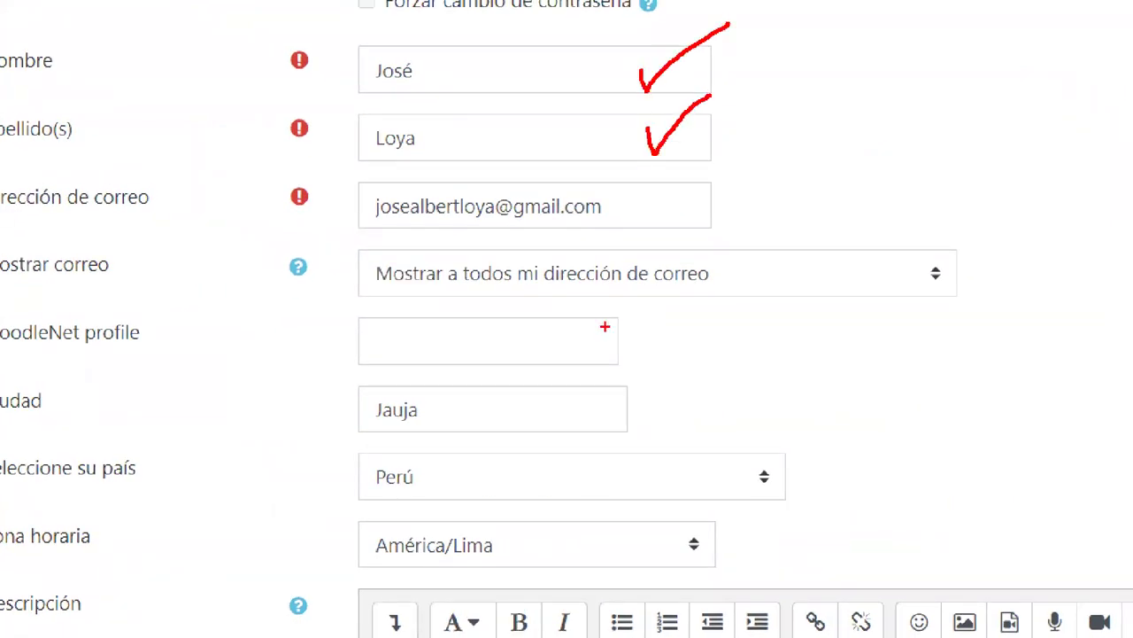
drag(520, 405, 610, 362)
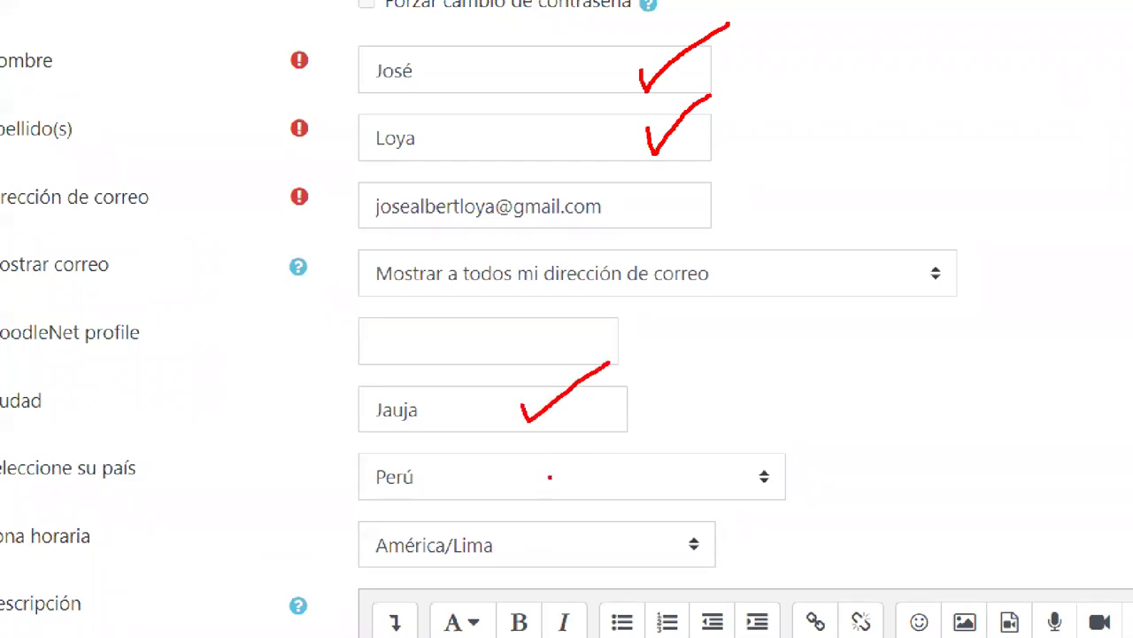
drag(550, 477, 605, 446)
drag(572, 543, 641, 498)
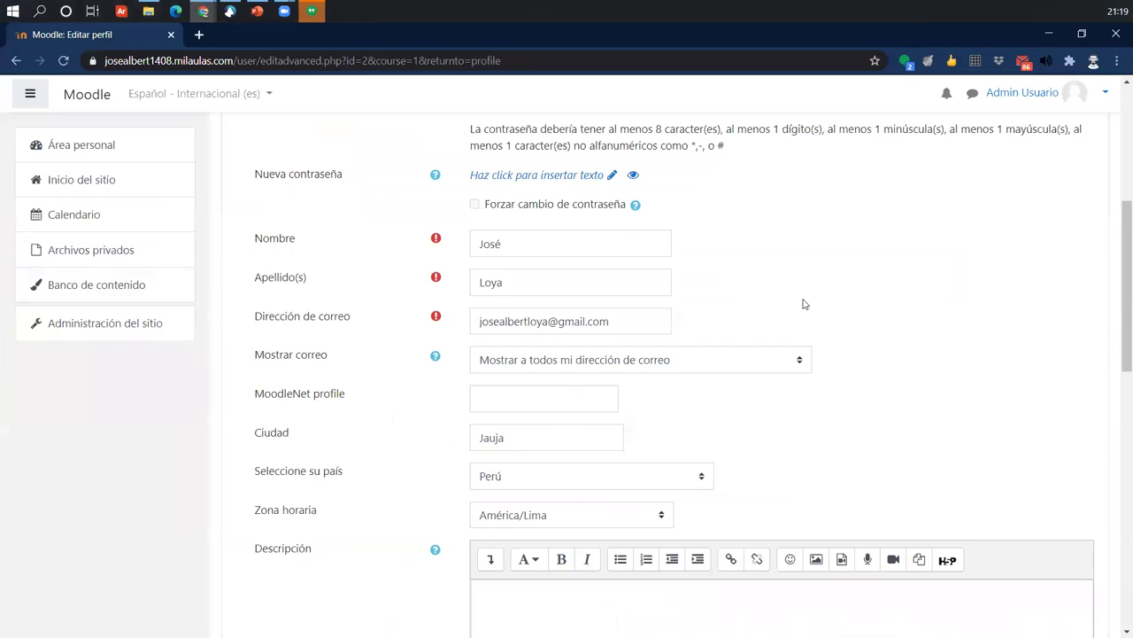
Step: Zoom the page to 150% and hide the side navigation drawer
key(ctrl+plus)
key(ctrl+plus)
scroll(802, 301, down, 3)
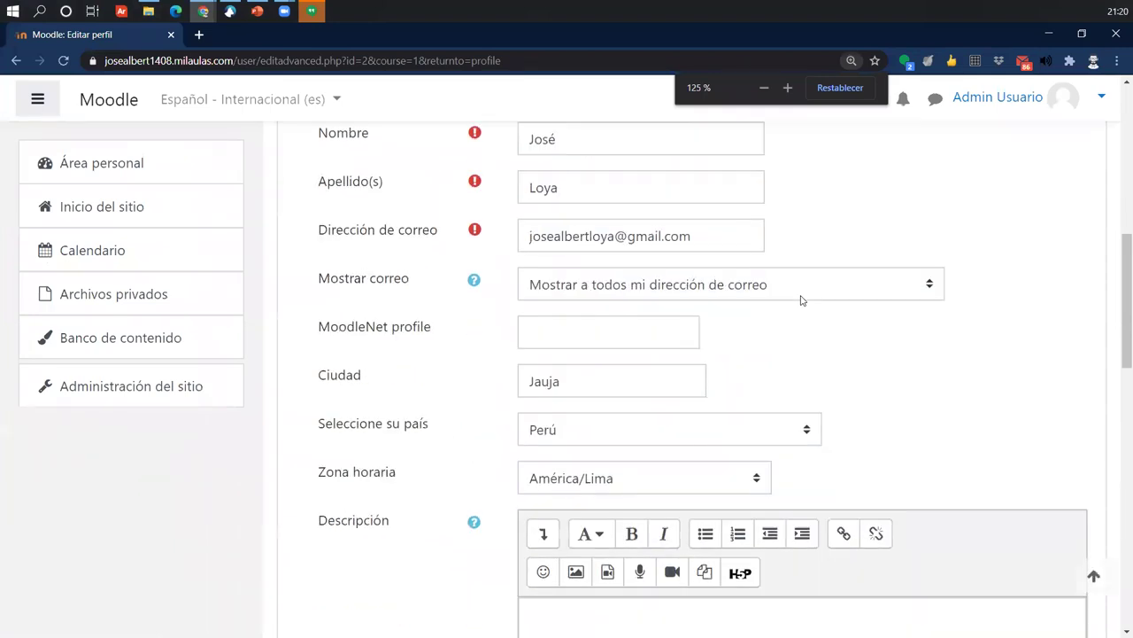
key(ctrl+plus)
scroll(802, 300, down, 1)
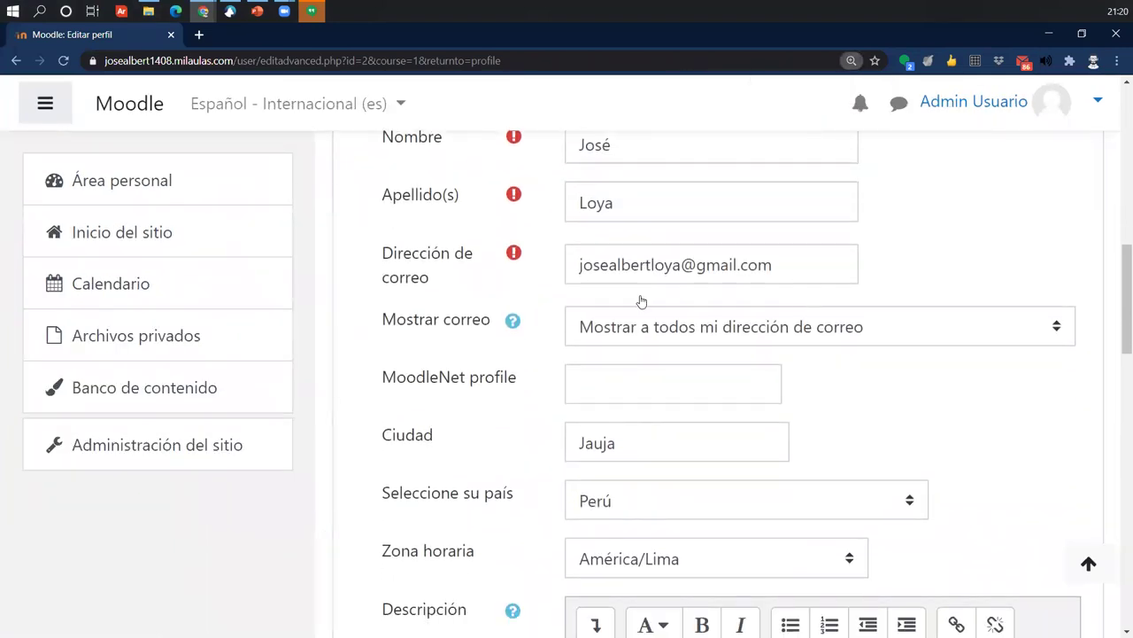
click(46, 103)
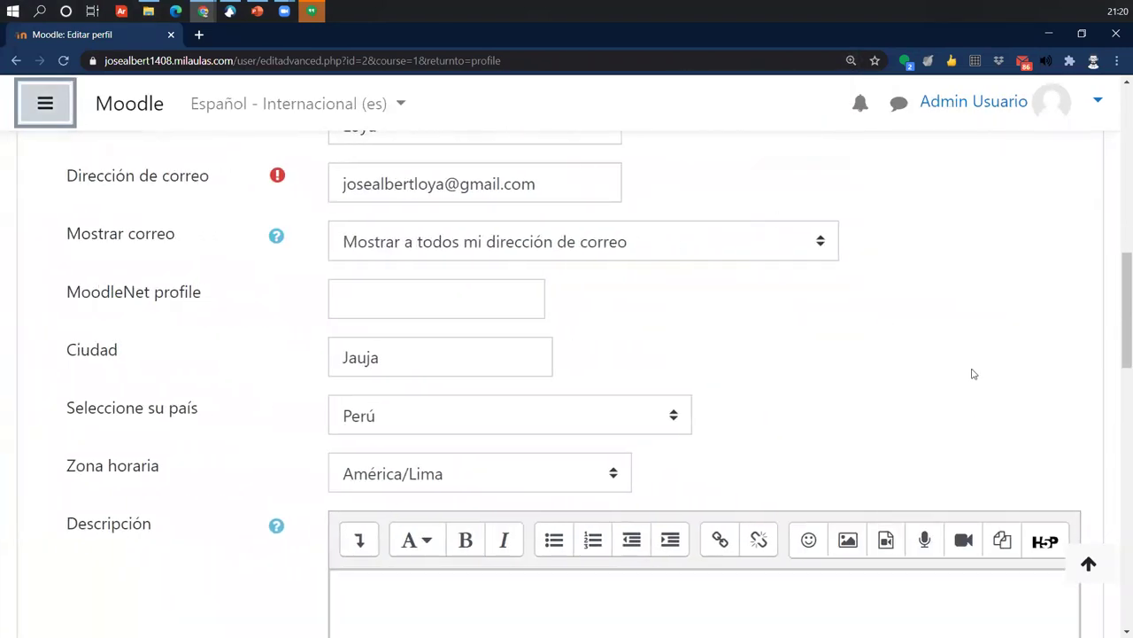
Step: Move down to the empty Descripción editor and place the cursor in it
drag(1117, 328, 1118, 308)
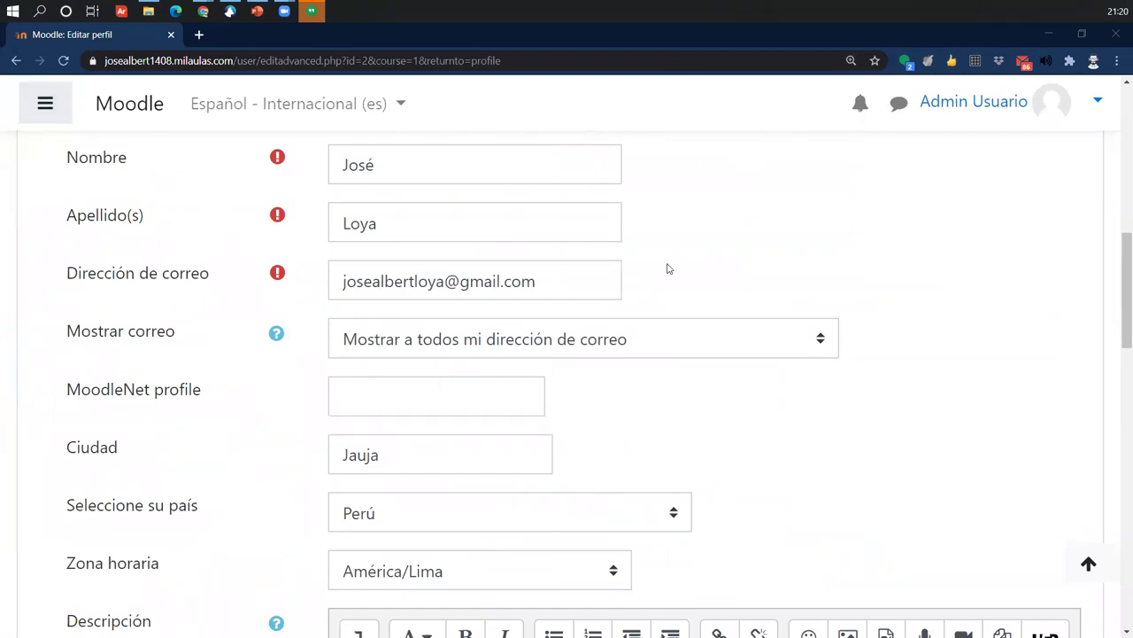
scroll(926, 286, down, 3)
click(369, 425)
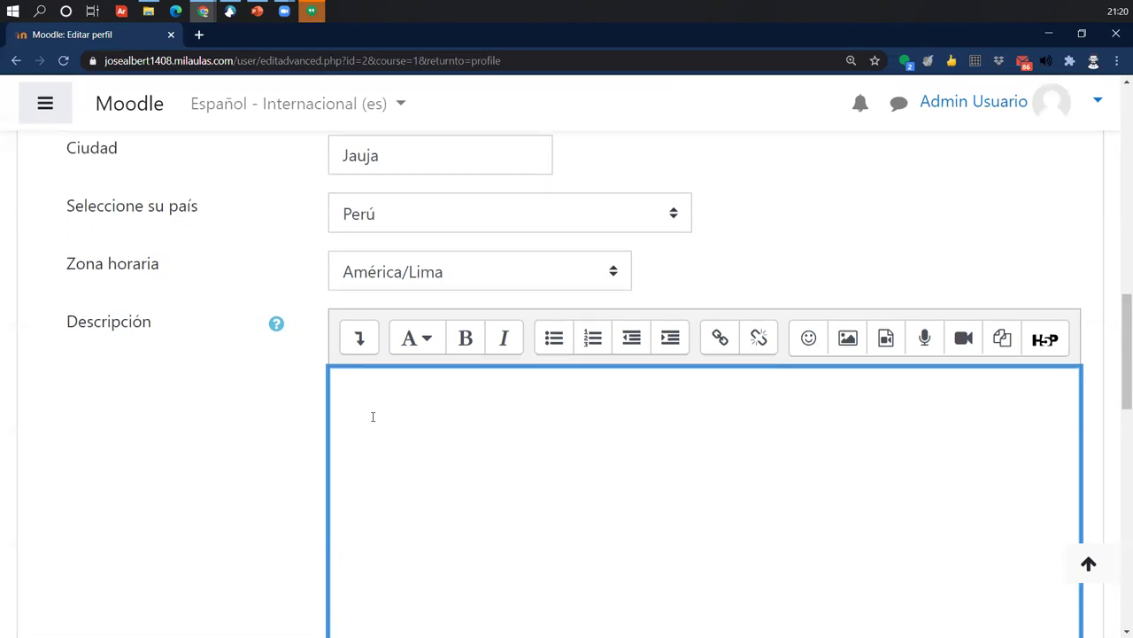
scroll(372, 417, down, 6)
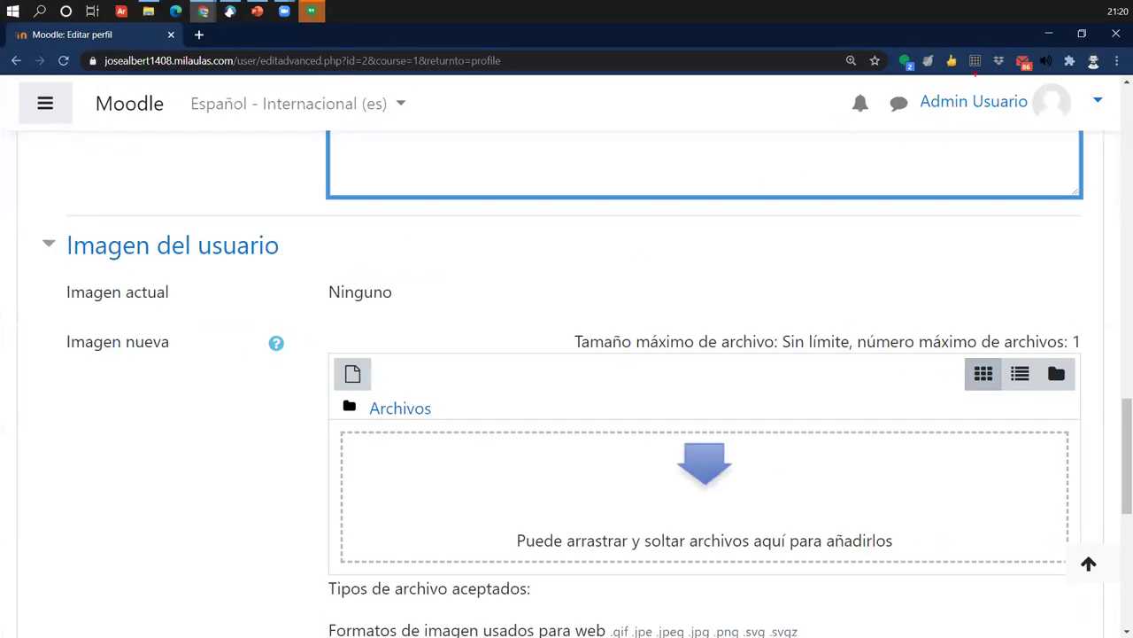
mouse_move(1036, 86)
mouse_down()
mouse_move(1091, 127)
mouse_move(1078, 126)
mouse_move(1020, 192)
mouse_up()
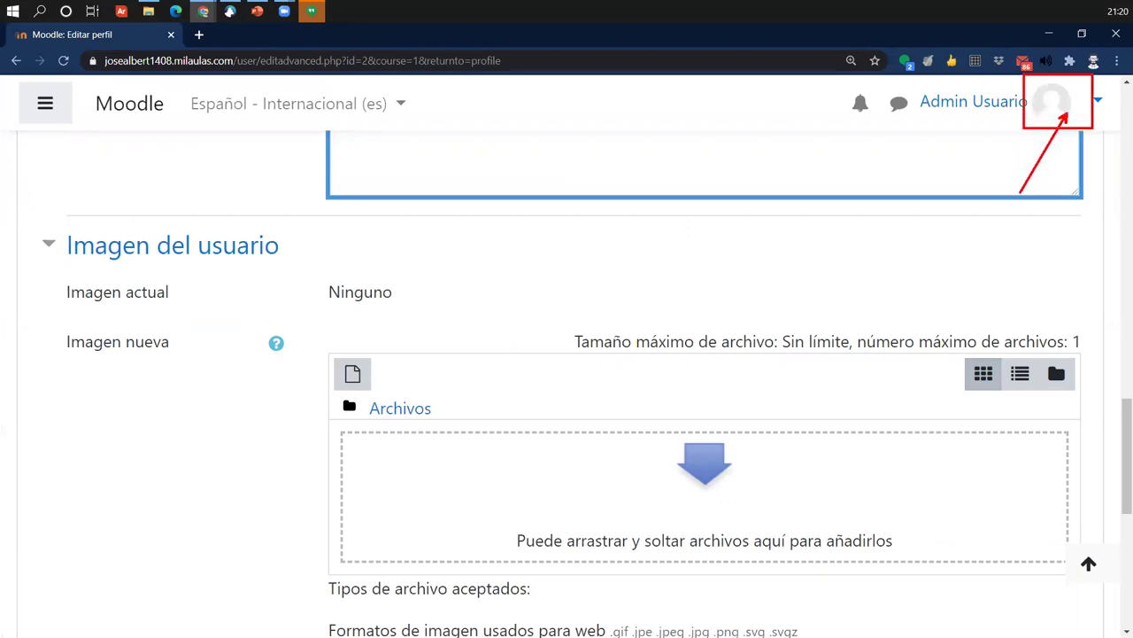
key(Escape)
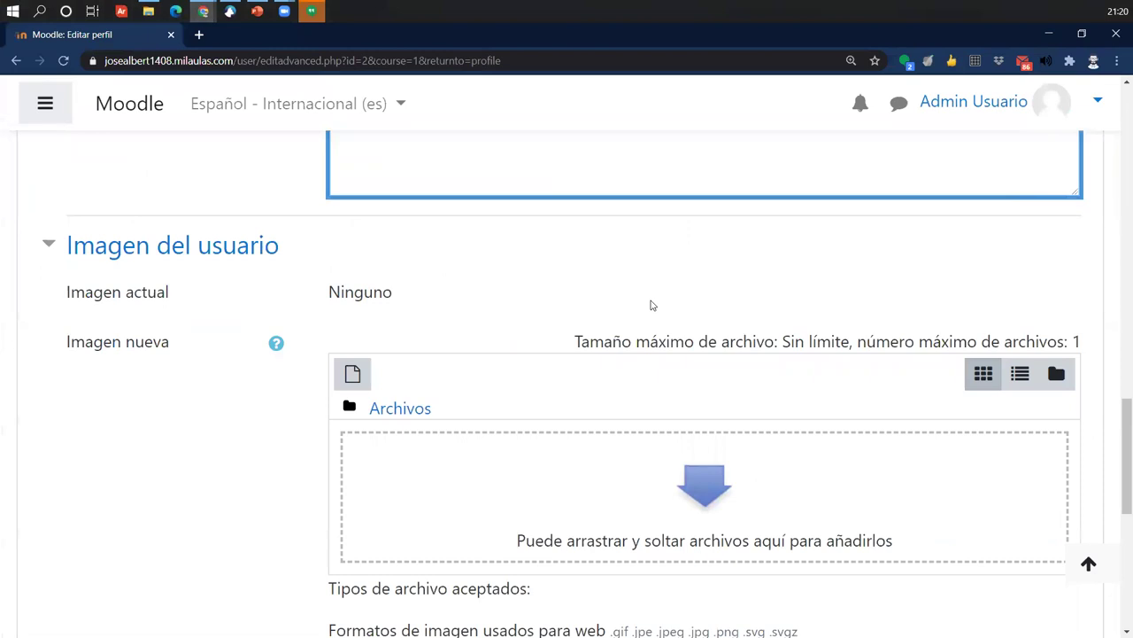
scroll(627, 314, down, 2)
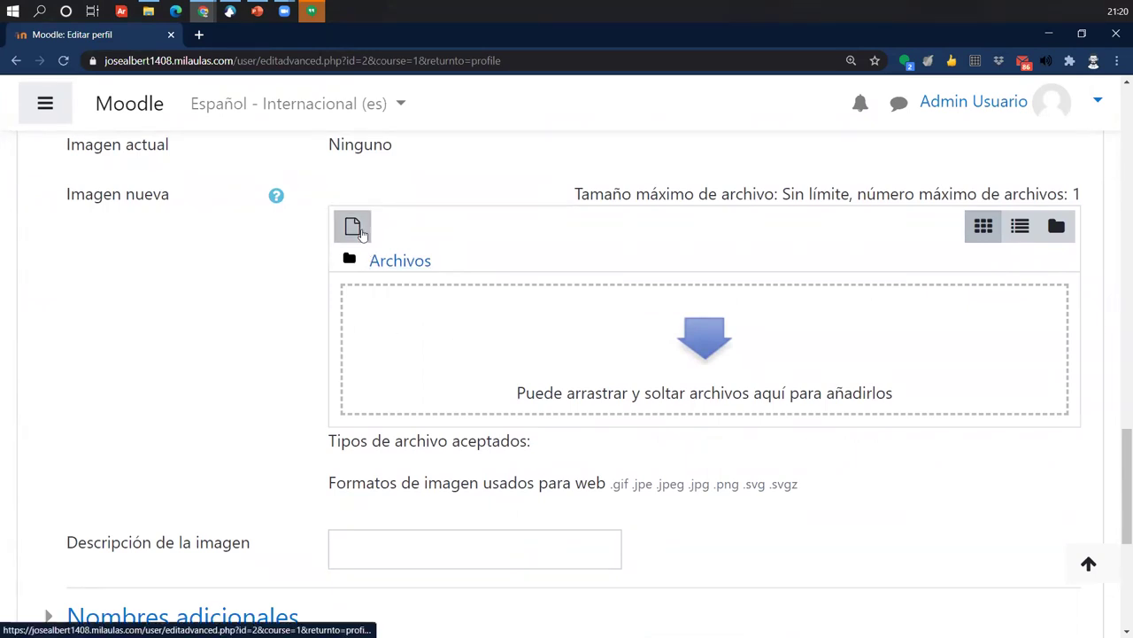
click(354, 229)
key(Escape)
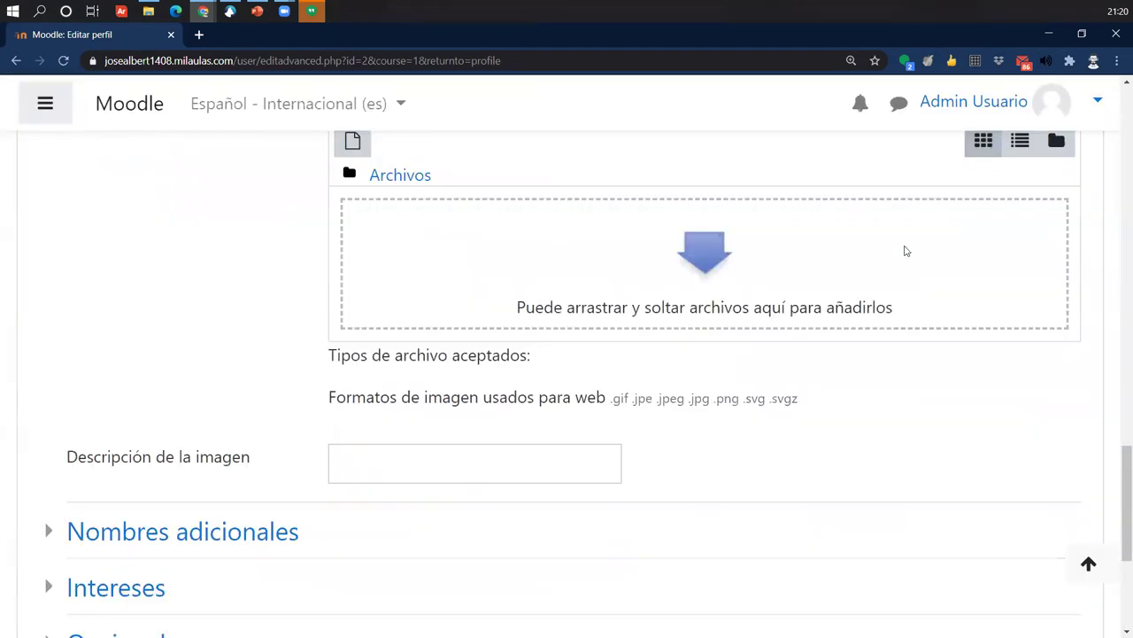
key(ctrl+0)
scroll(691, 300, up, 3)
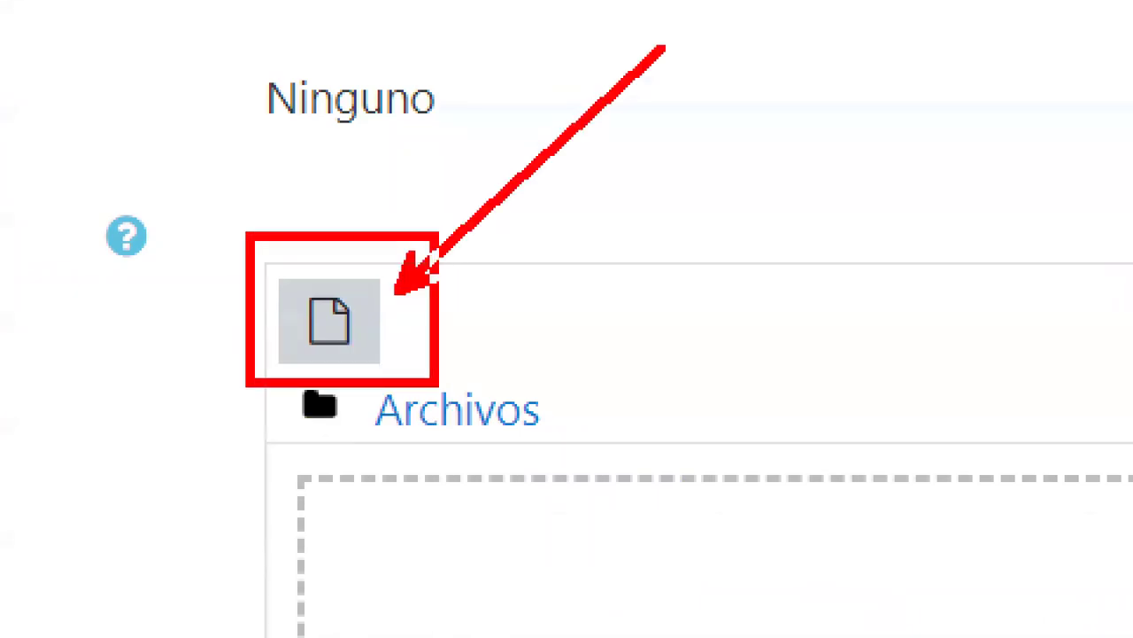
Step: Open the Selector de archivos and its Seleccionar archivo browse dialog at Descargas
click(329, 320)
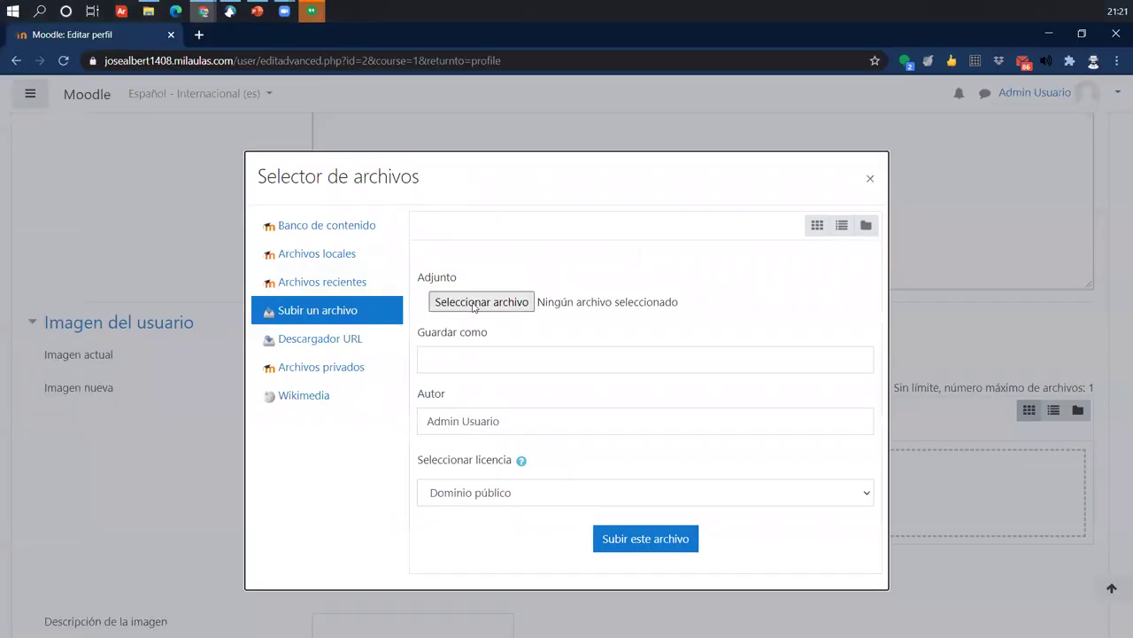
click(475, 304)
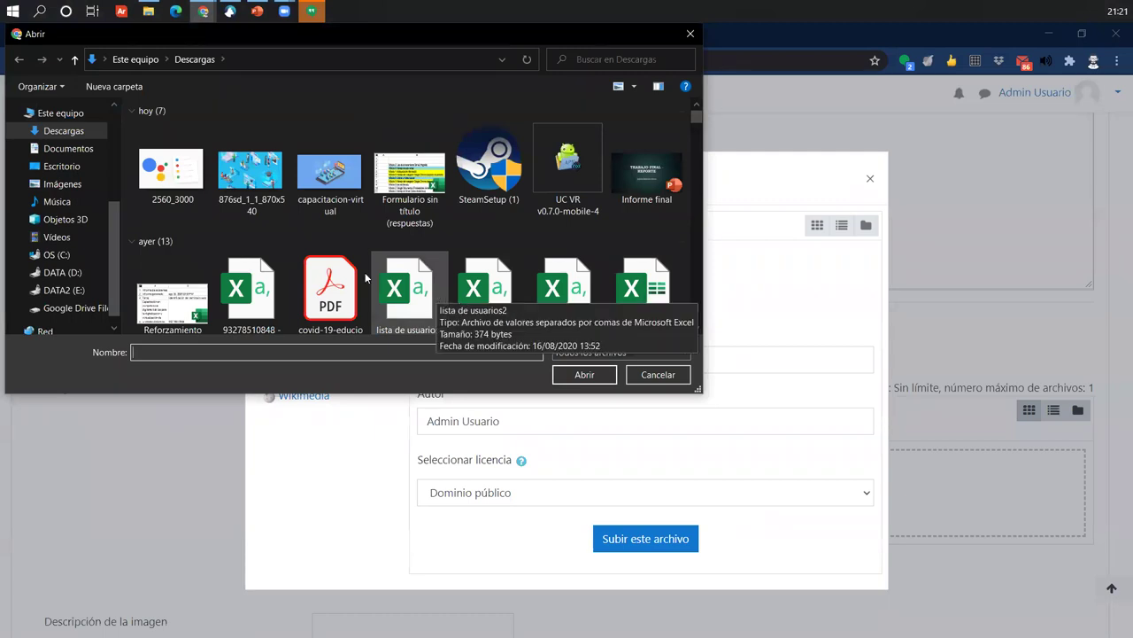
Step: Browse the Descargas subfolders and switch the file view to medium-sized icons
scroll(364, 279, down, 1)
scroll(363, 277, down, 4)
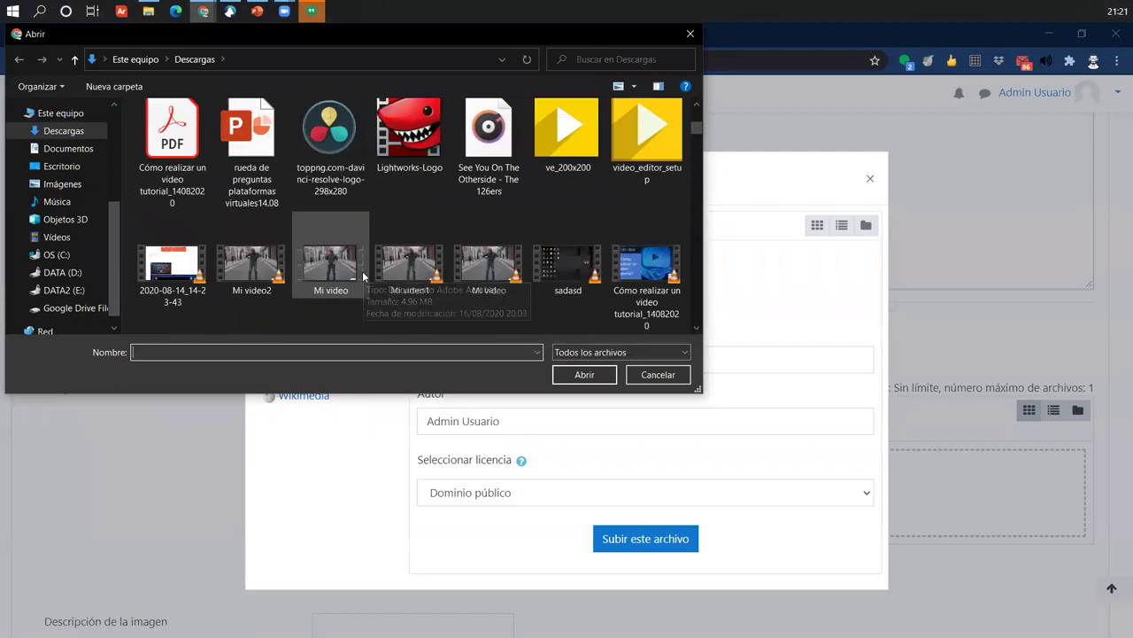
scroll(363, 276, down, 3)
scroll(364, 276, up, 3)
scroll(363, 272, up, 5)
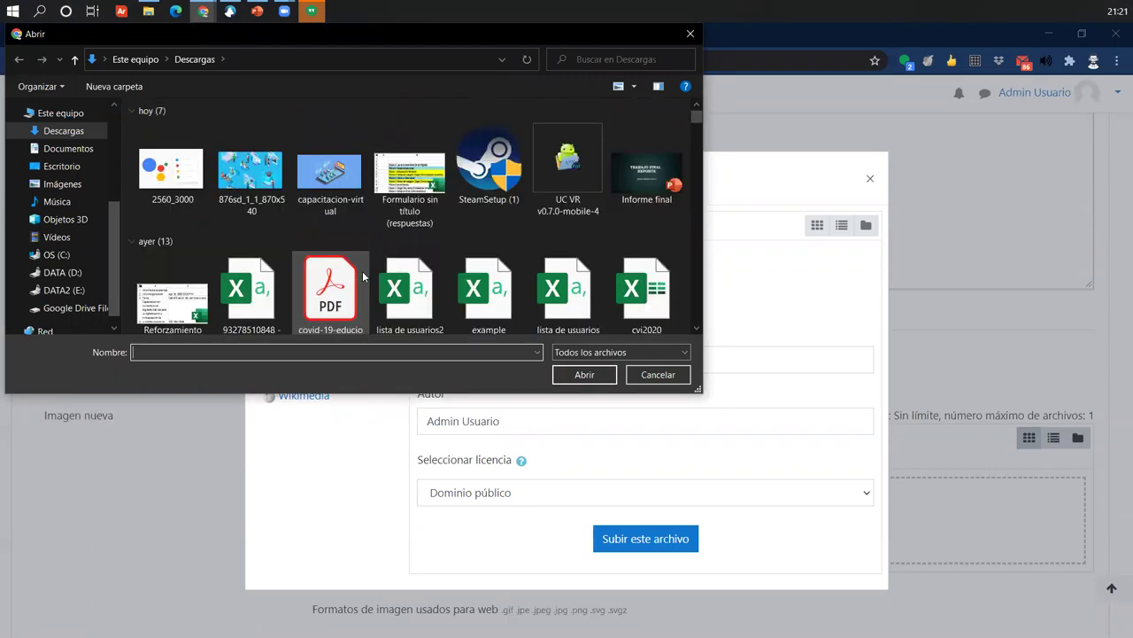
scroll(363, 276, down, 5)
scroll(363, 276, down, 4)
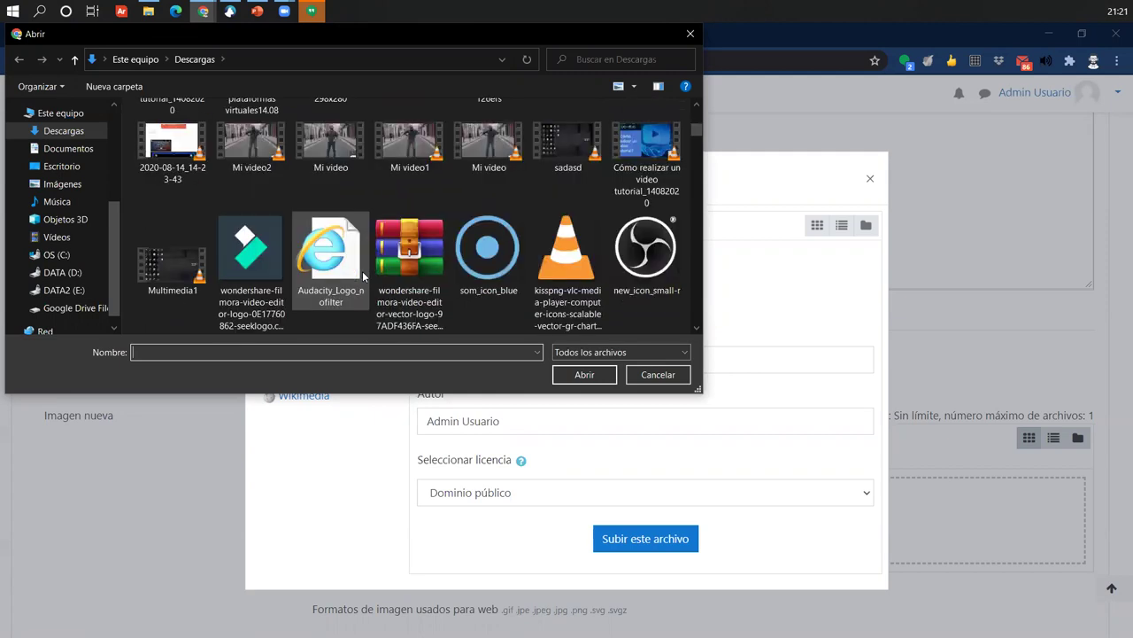
scroll(362, 276, down, 1)
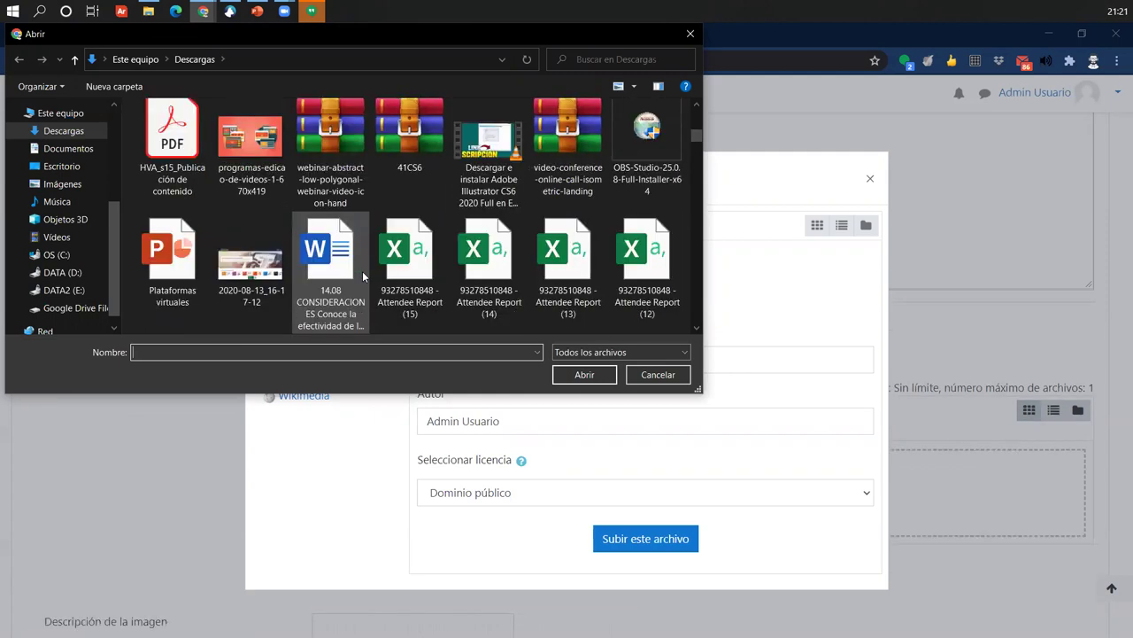
scroll(362, 275, down, 5)
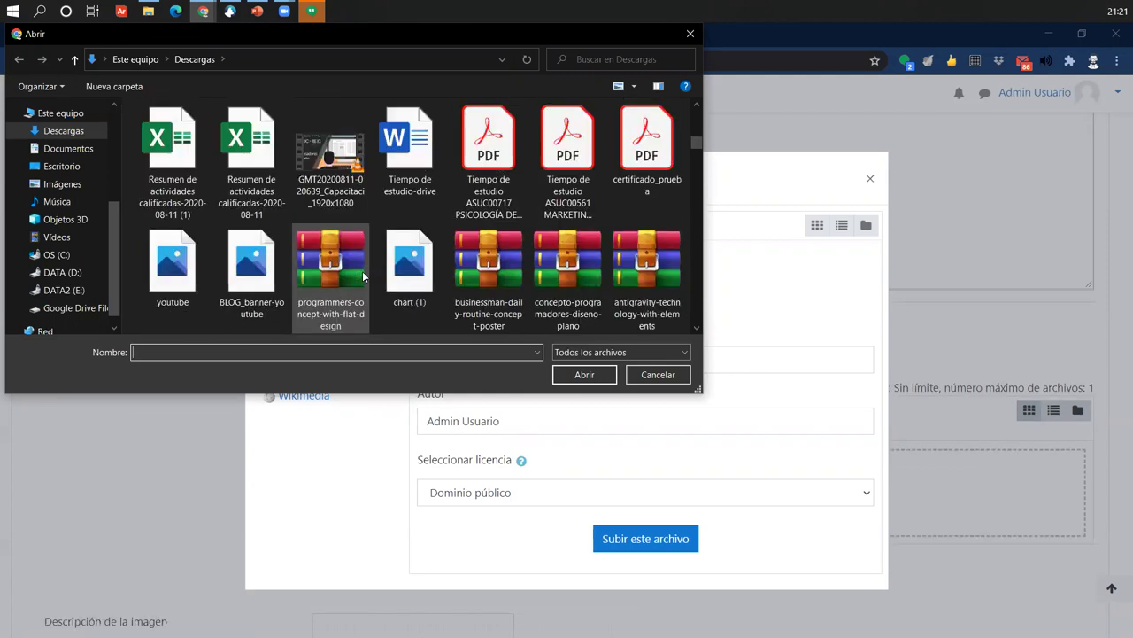
scroll(362, 277, down, 4)
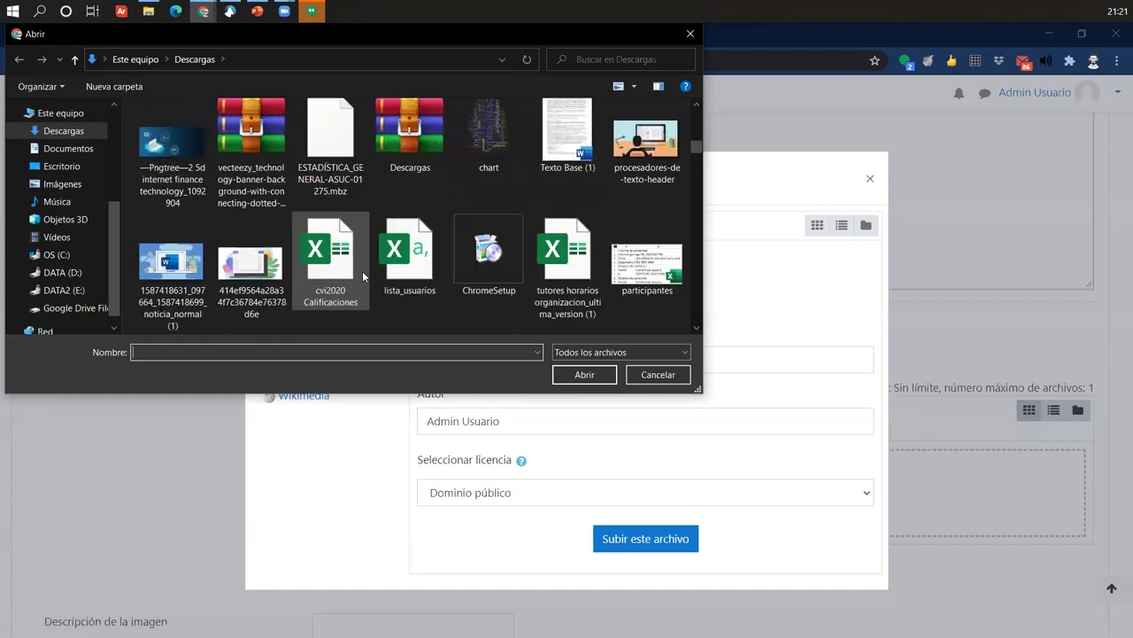
scroll(362, 276, down, 2)
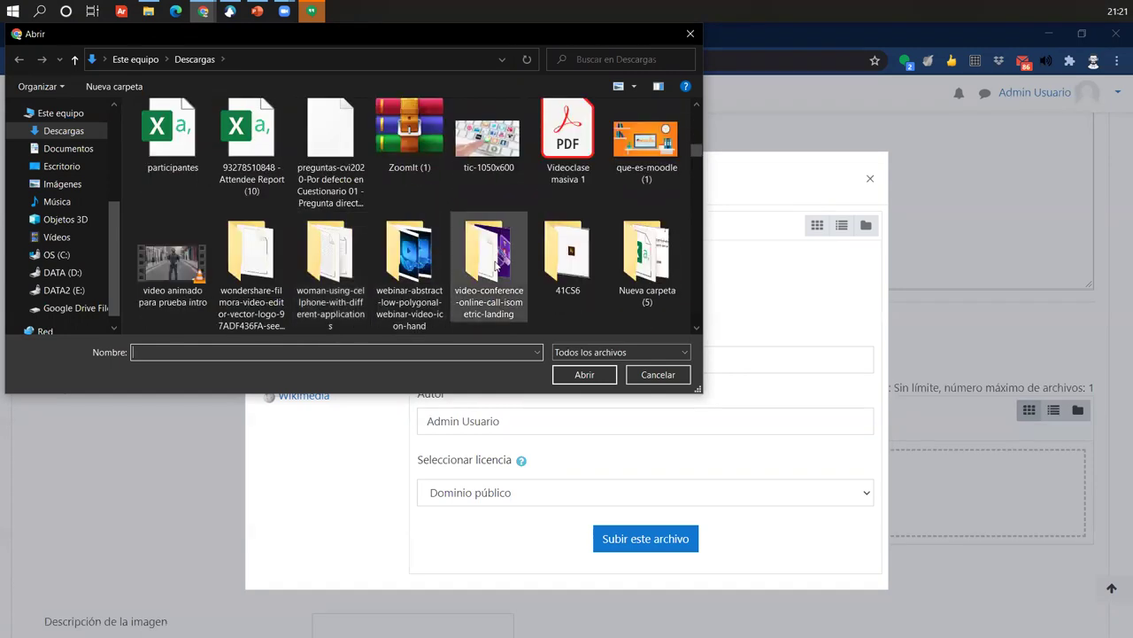
double_click(276, 263)
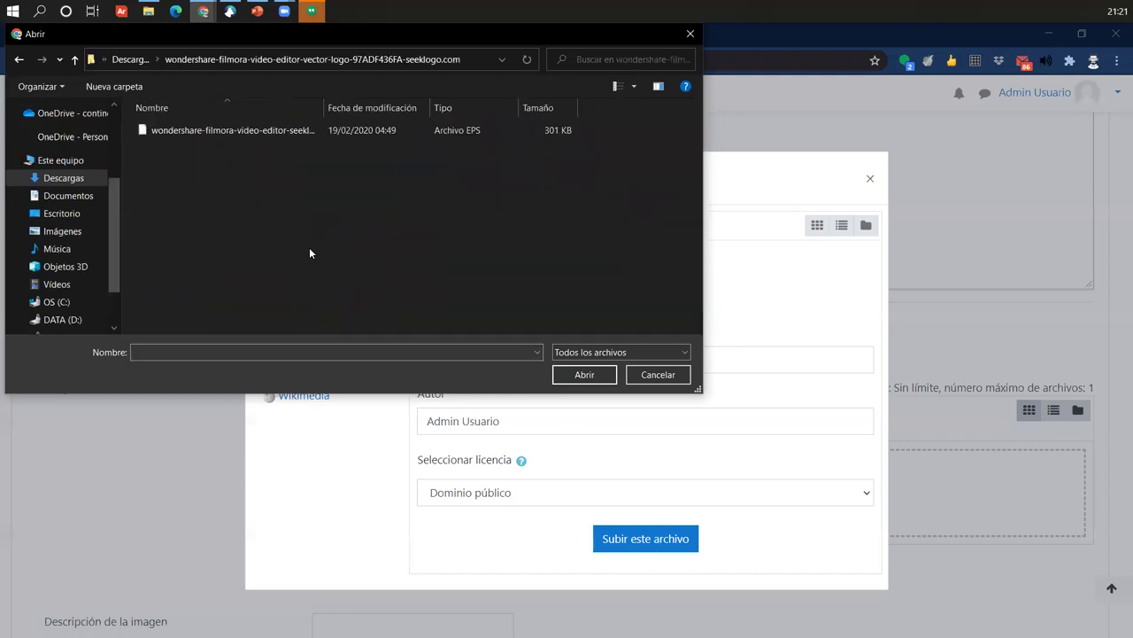
key(alt+Left)
double_click(338, 258)
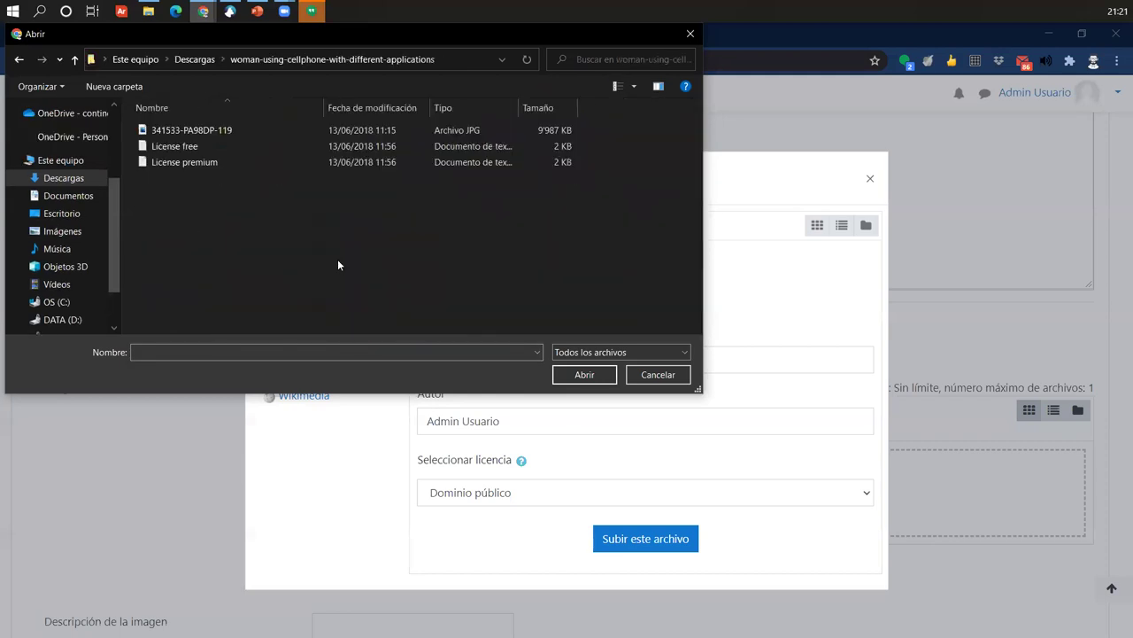
click(602, 350)
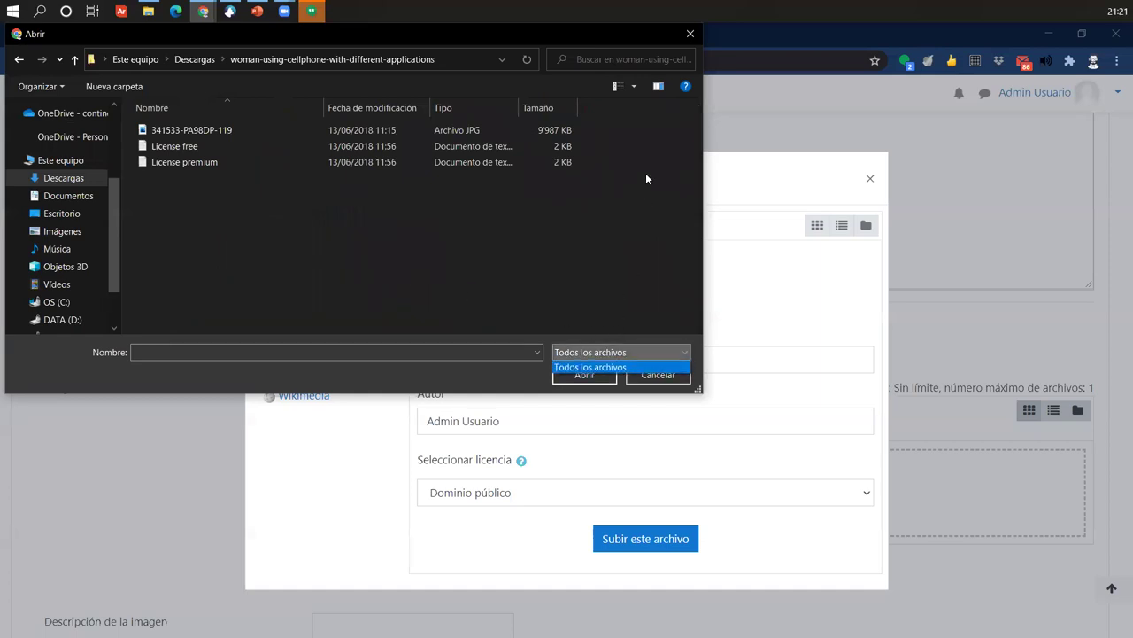
click(632, 88)
click(633, 88)
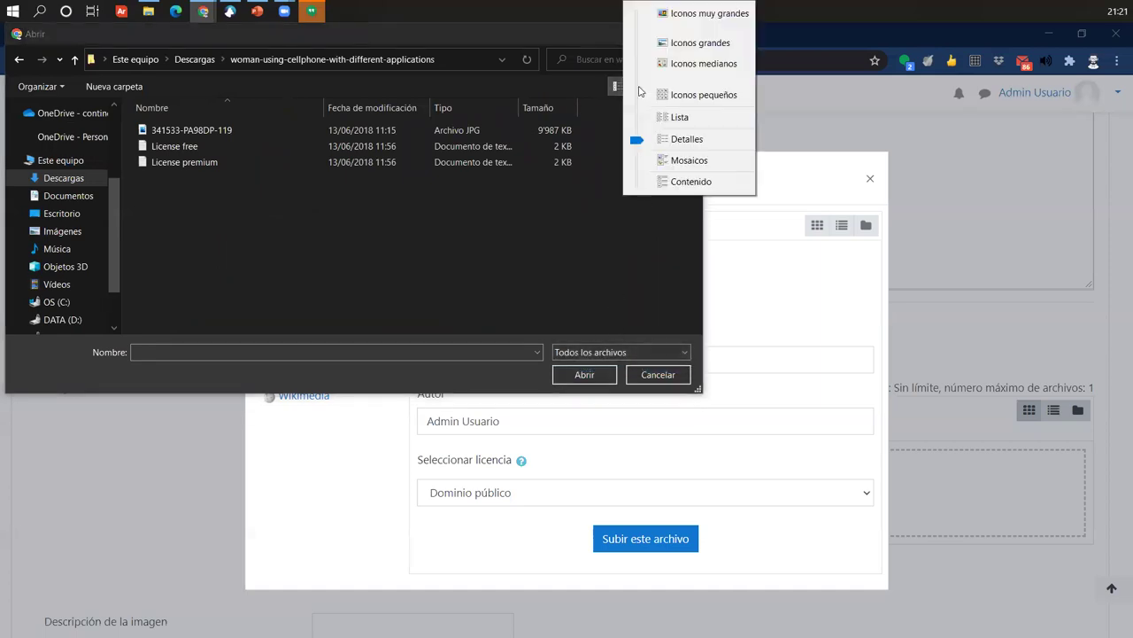
click(702, 64)
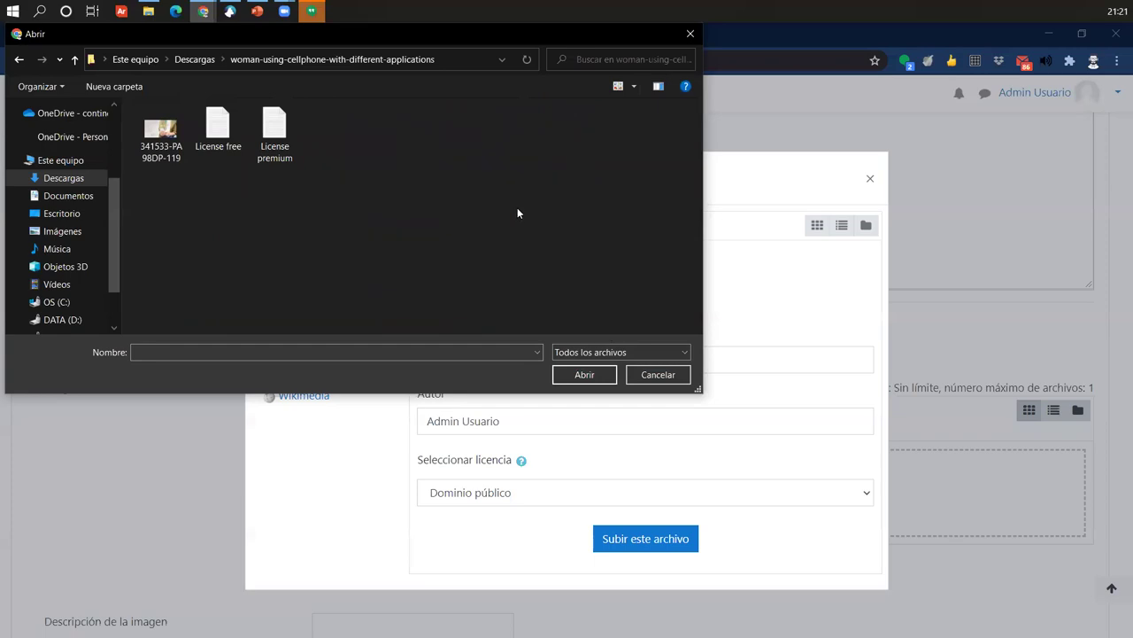
Step: Pick 326244-P9YZ0I-878 from the concepto-programadores-diseno-plano folder and confirm it
key(alt+Left)
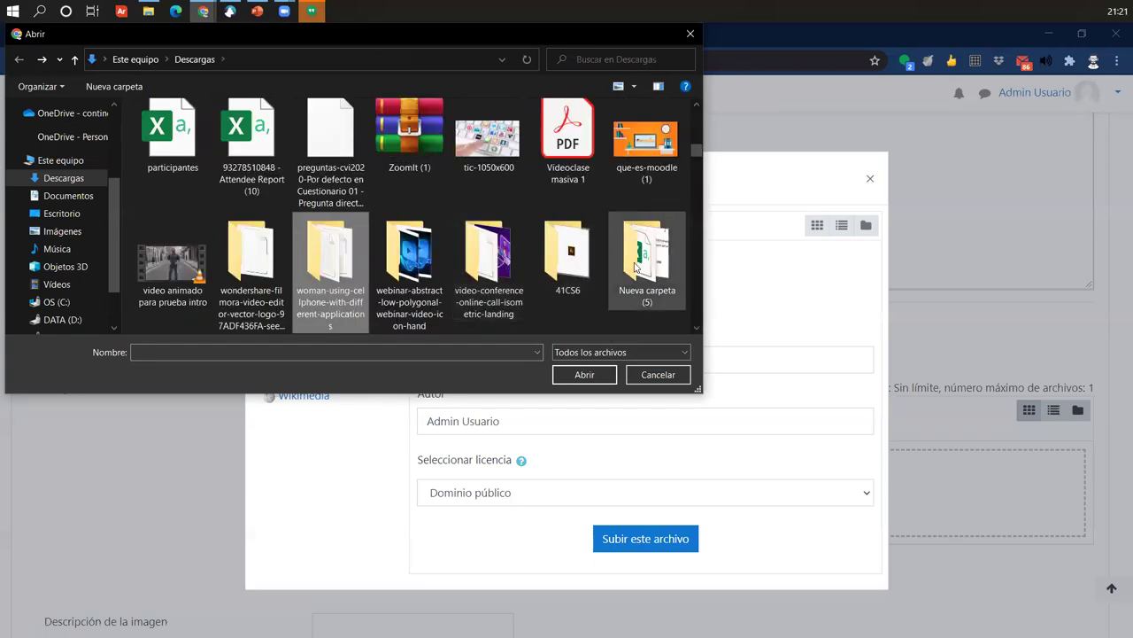
scroll(635, 266, down, 1)
double_click(584, 266)
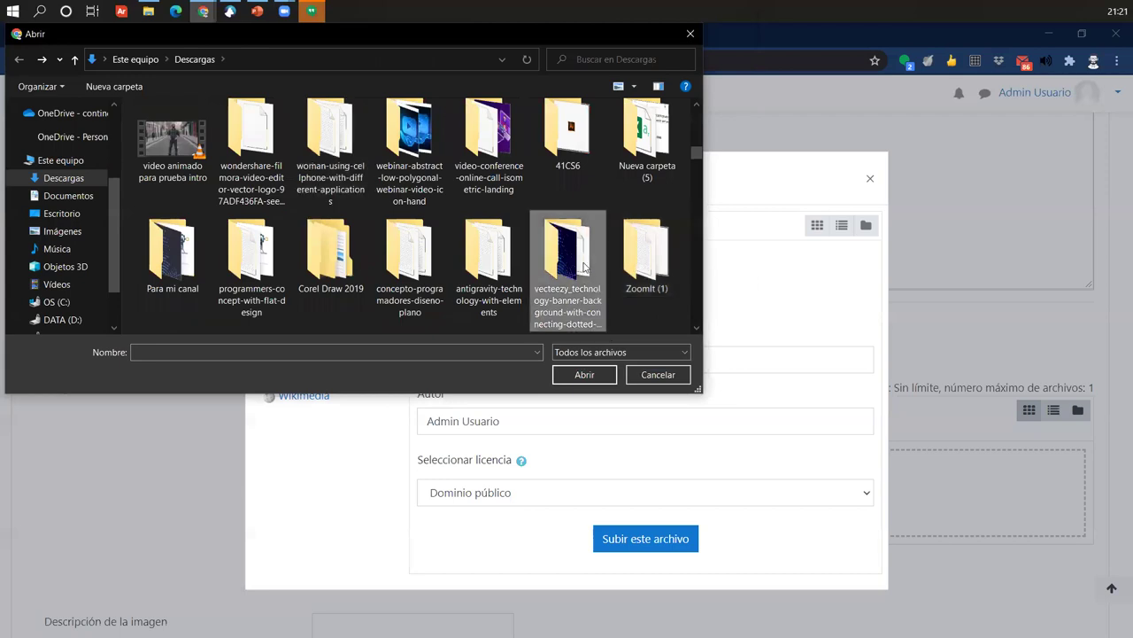
key(alt+Left)
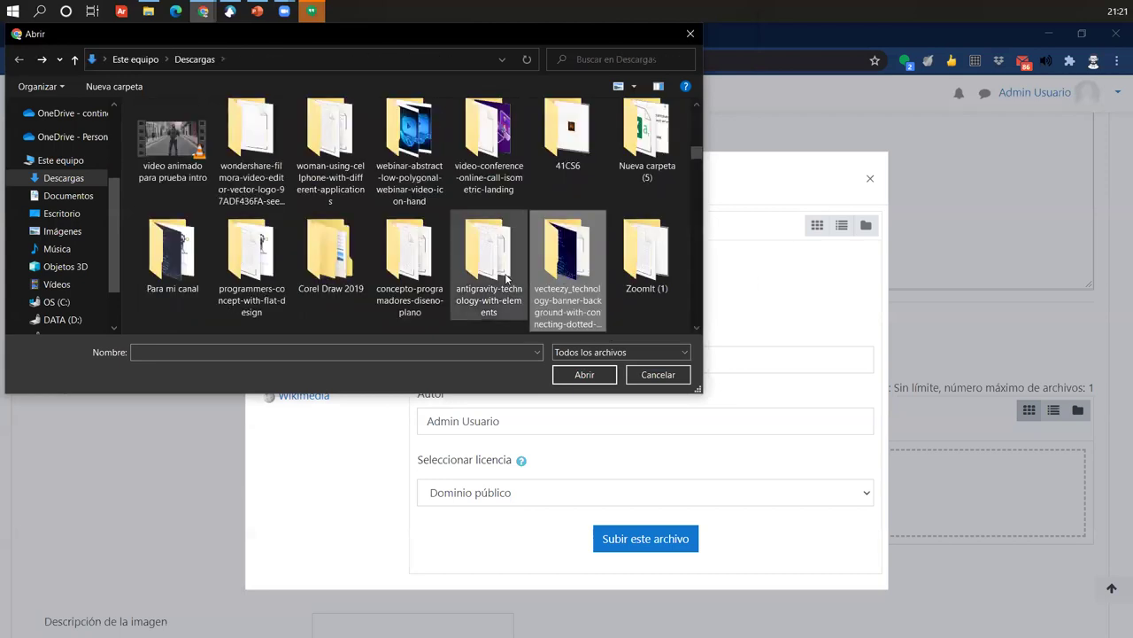
double_click(478, 266)
key(alt+Left)
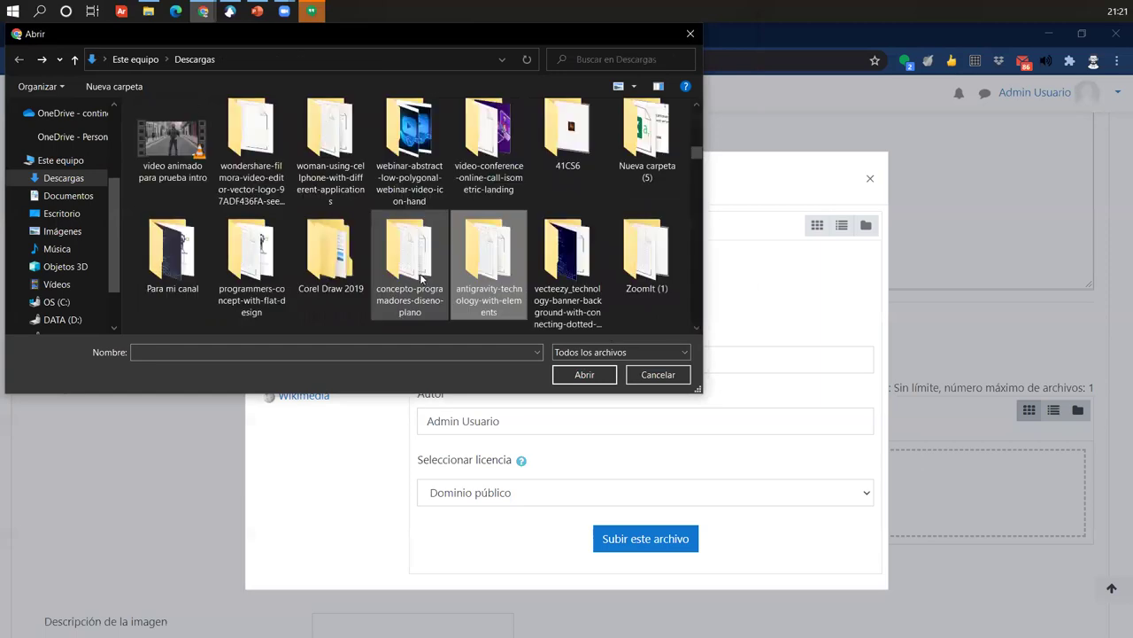
double_click(419, 273)
click(278, 175)
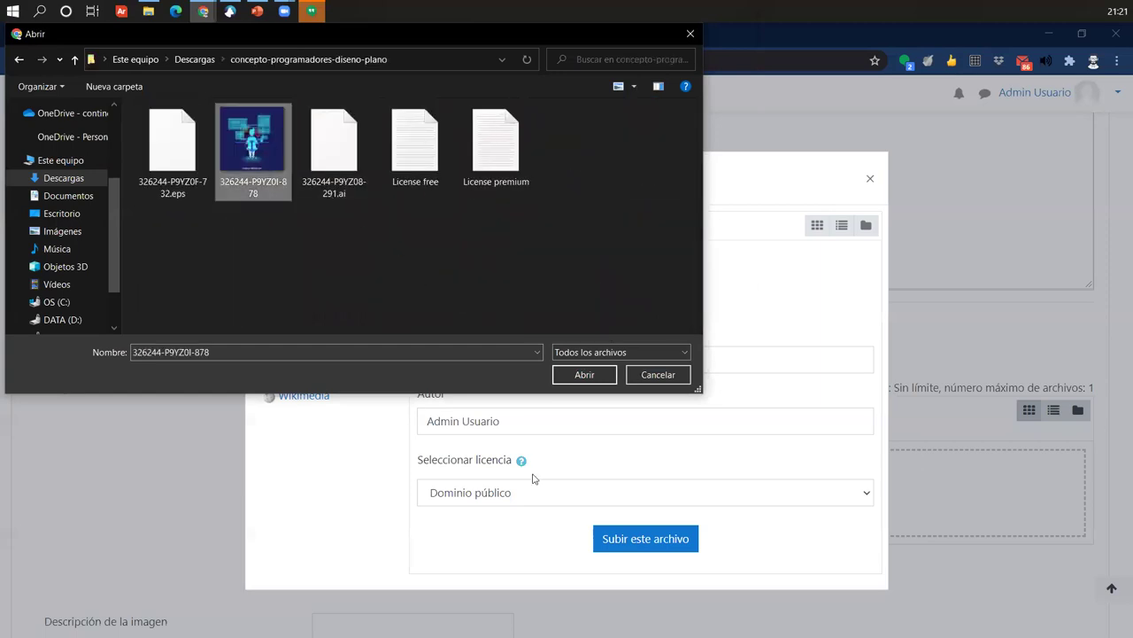
click(584, 373)
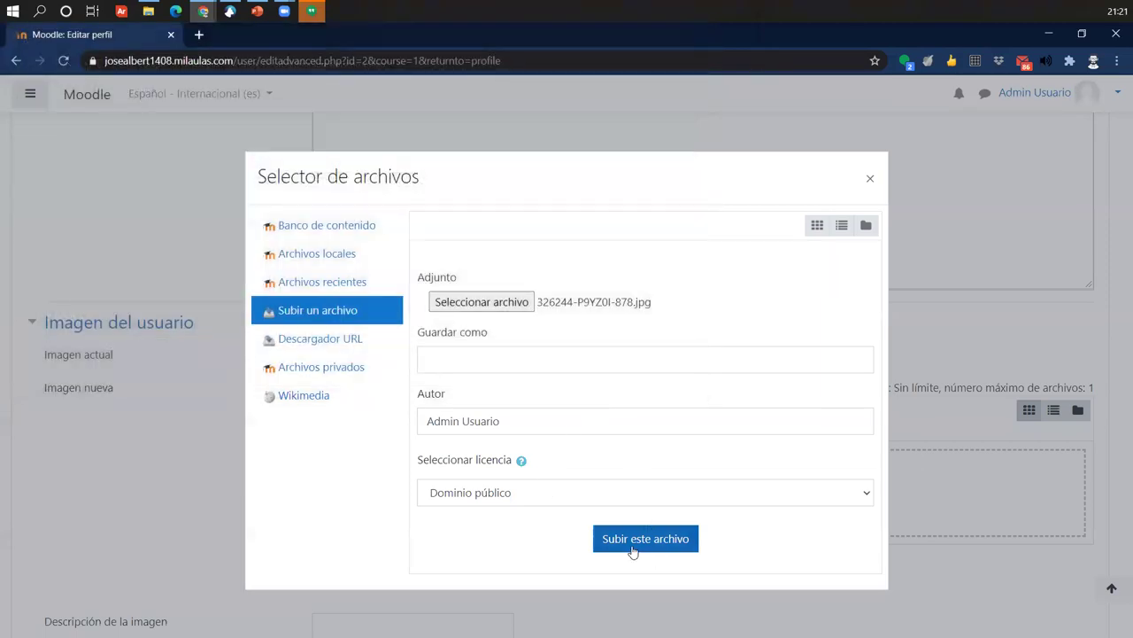
Step: Upload 326244-P9YZ0I-878.jpg so its thumbnail appears under Imagen nueva
click(633, 539)
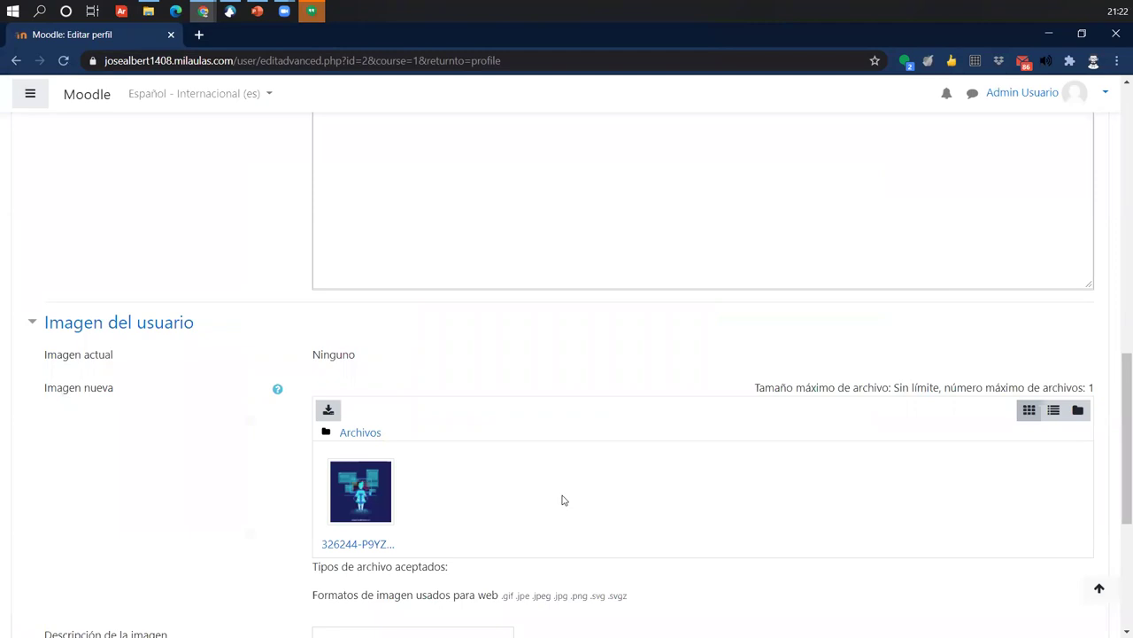
scroll(562, 500, down, 2)
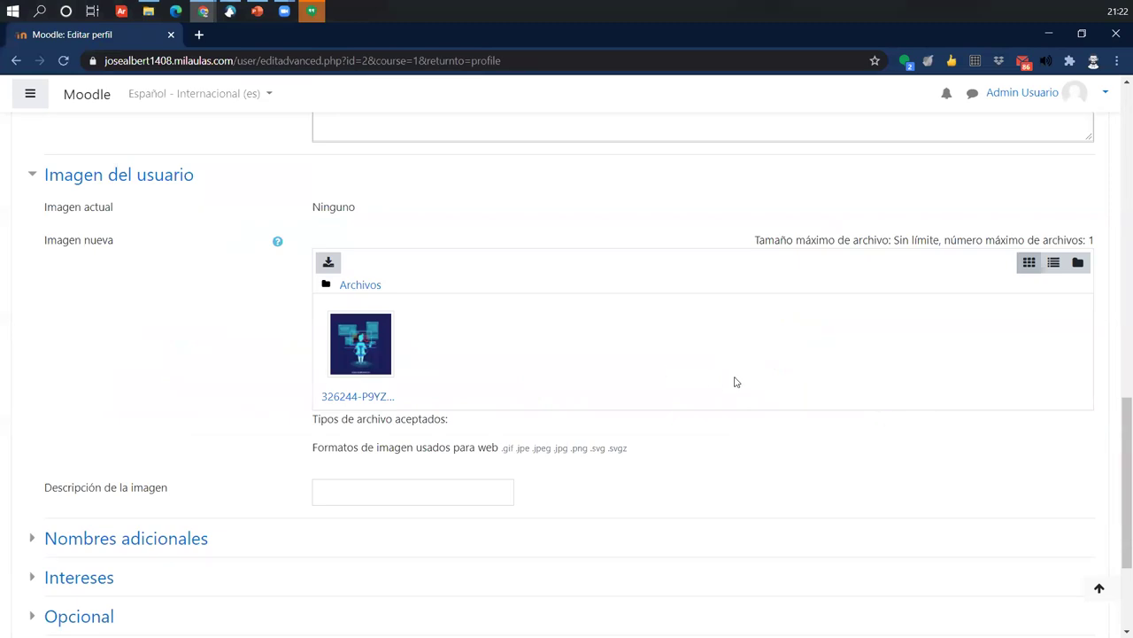
scroll(703, 383, down, 2)
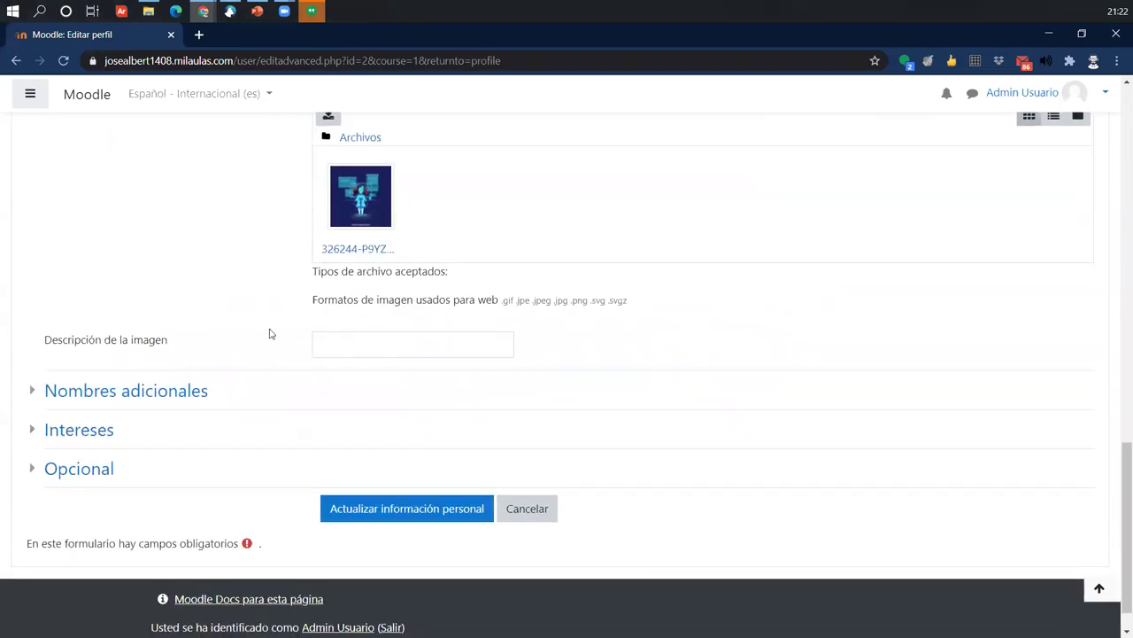
click(36, 388)
click(35, 388)
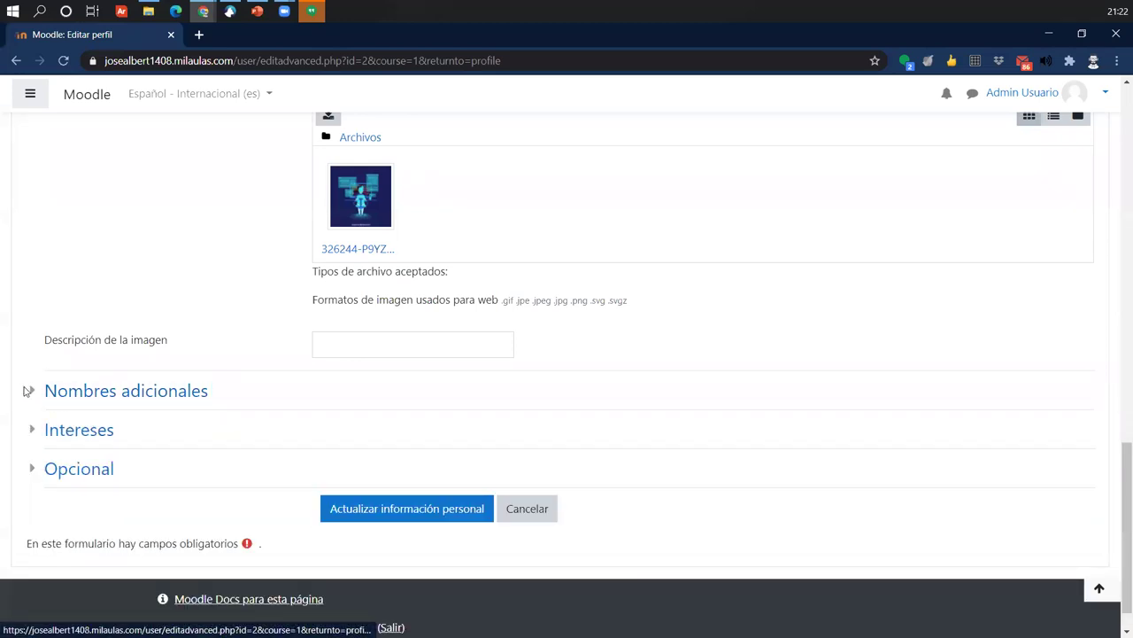
click(53, 426)
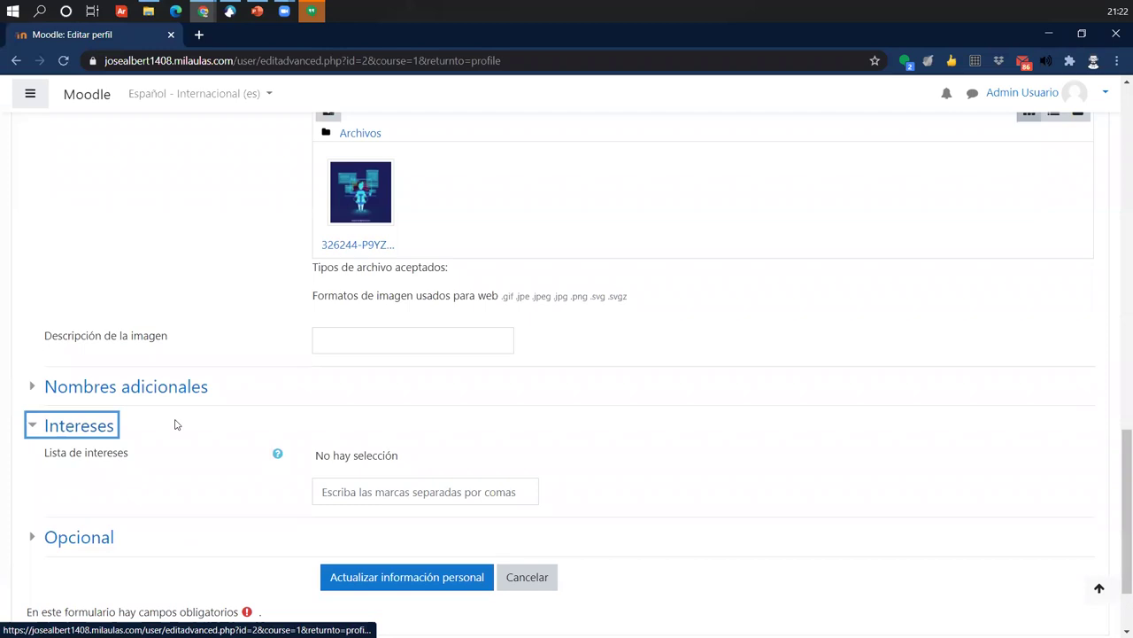
scroll(176, 425, down, 2)
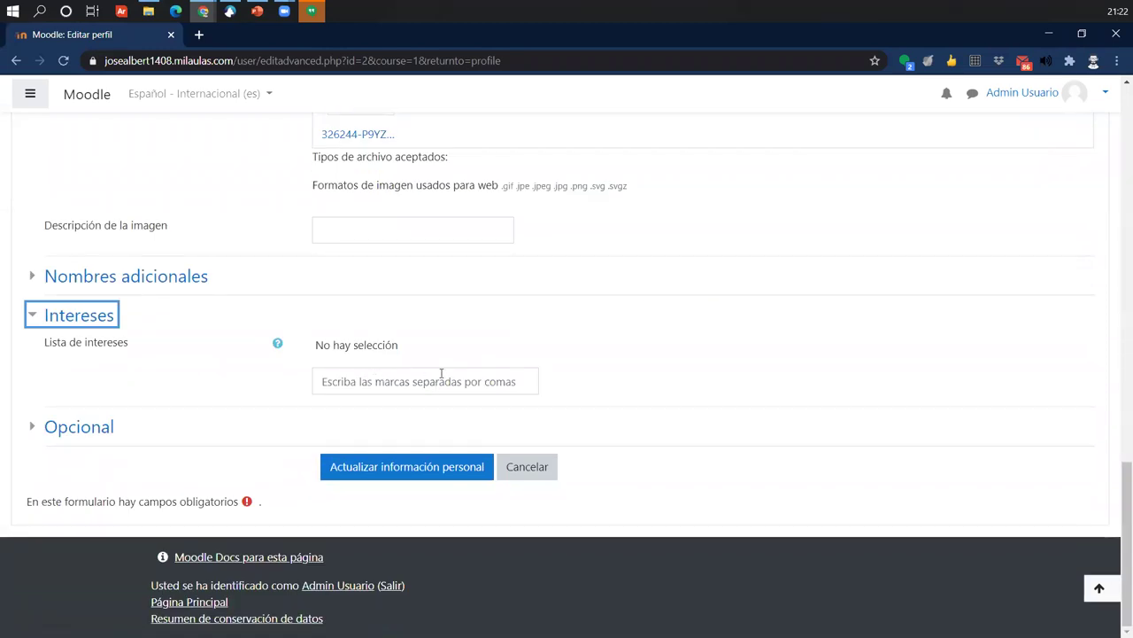
click(41, 429)
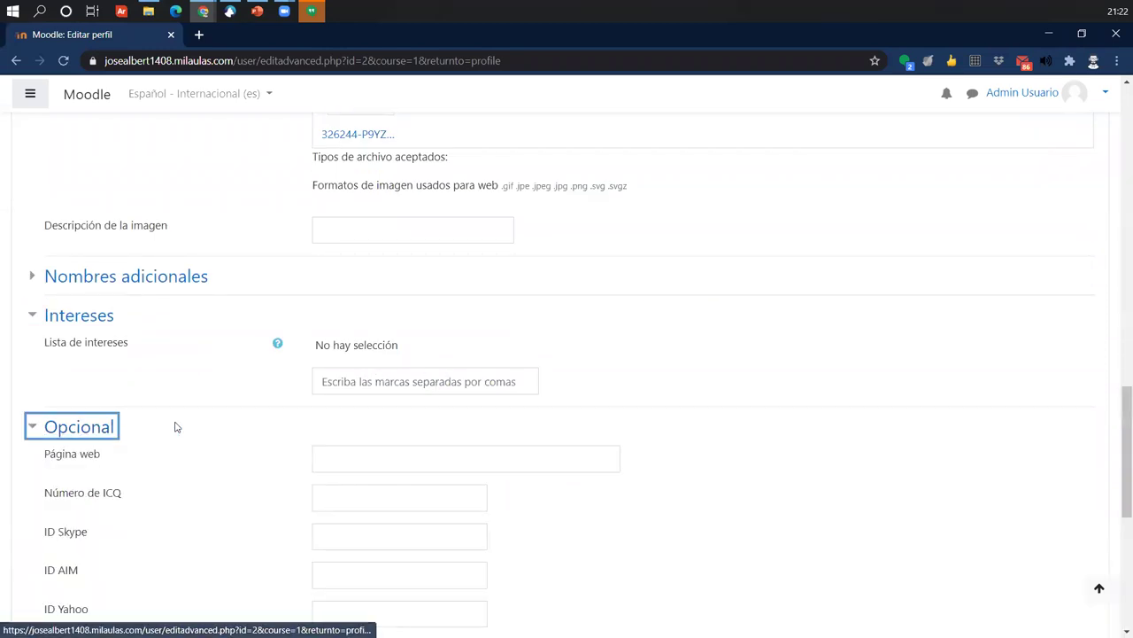
scroll(151, 354, down, 3)
scroll(319, 319, down, 2)
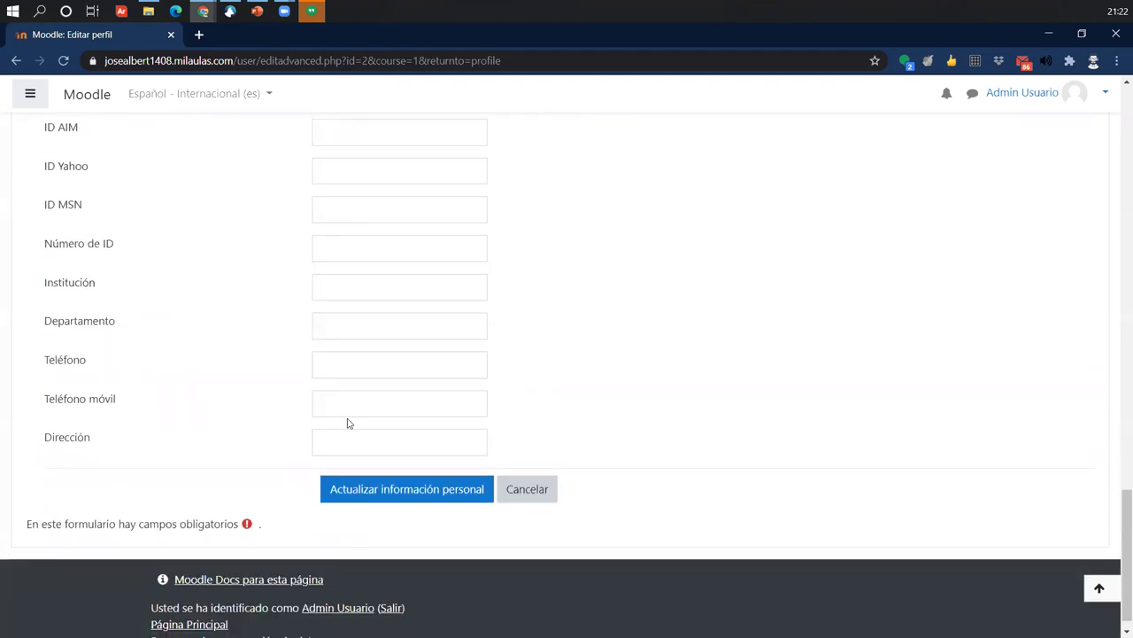
scroll(354, 430, up, 7)
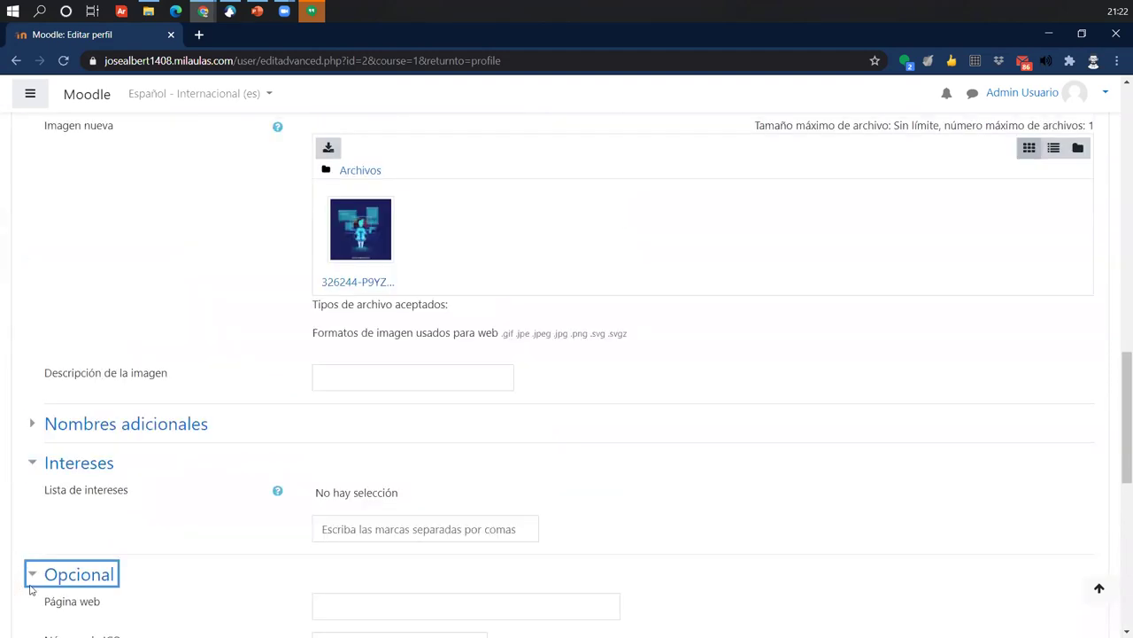
click(32, 575)
click(31, 462)
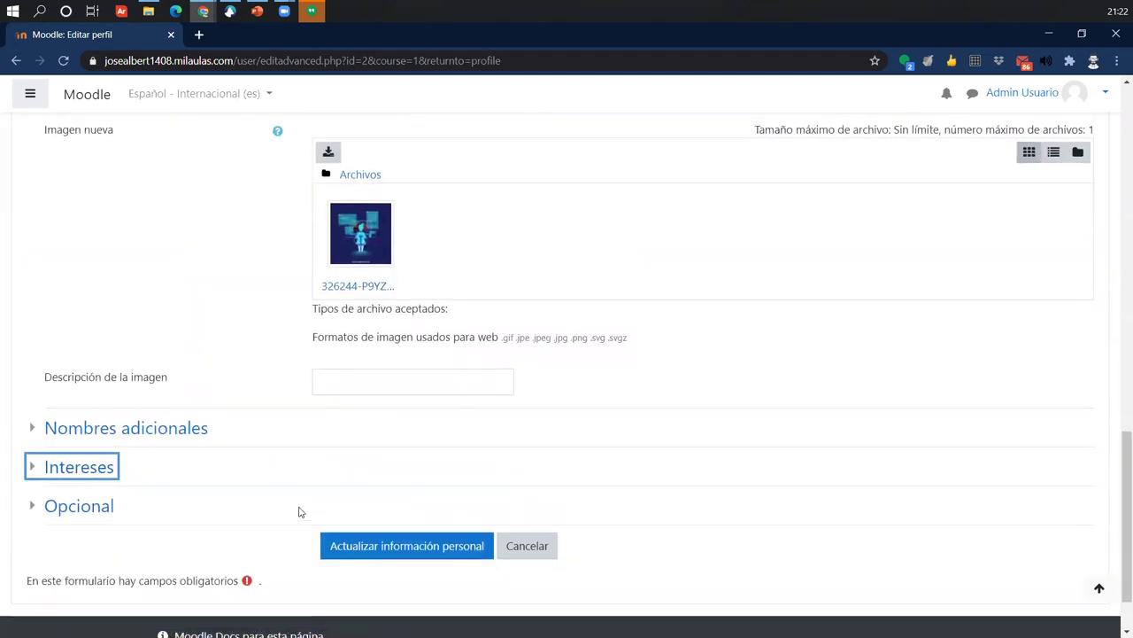
scroll(299, 511, up, 2)
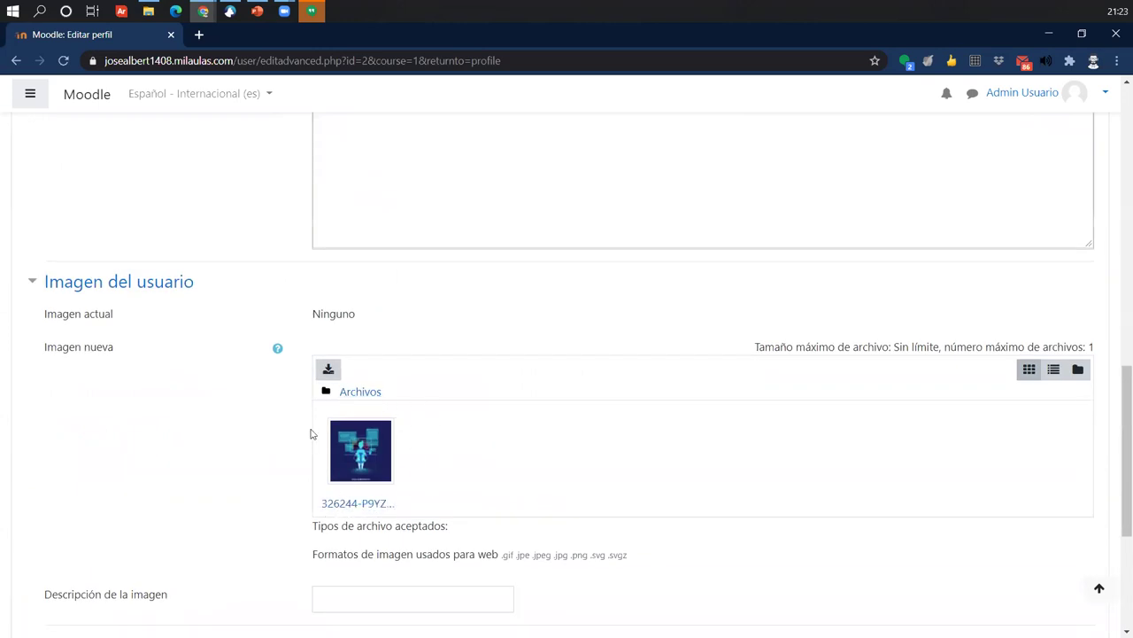
scroll(399, 501, up, 6)
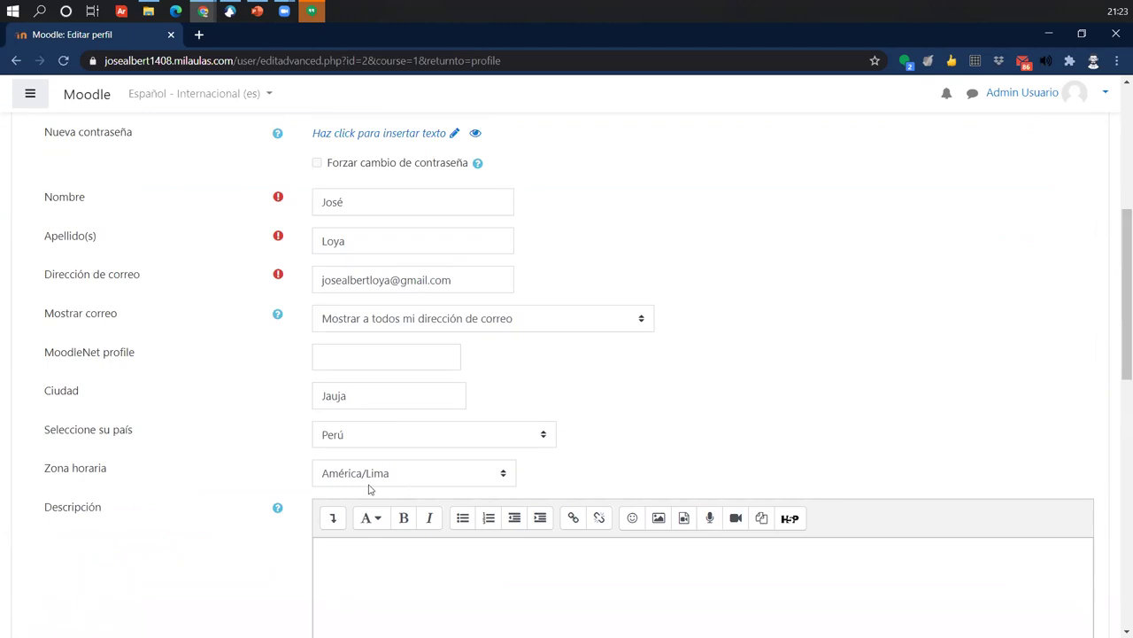
scroll(454, 481, up, 2)
scroll(454, 482, up, 1)
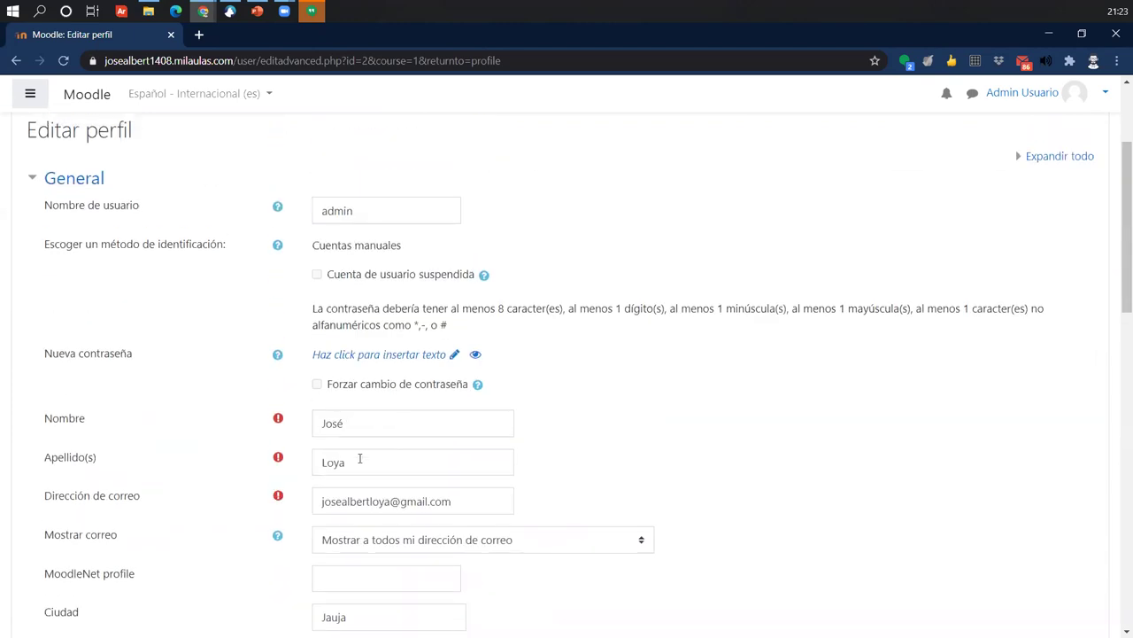
click(369, 462)
double_click(367, 461)
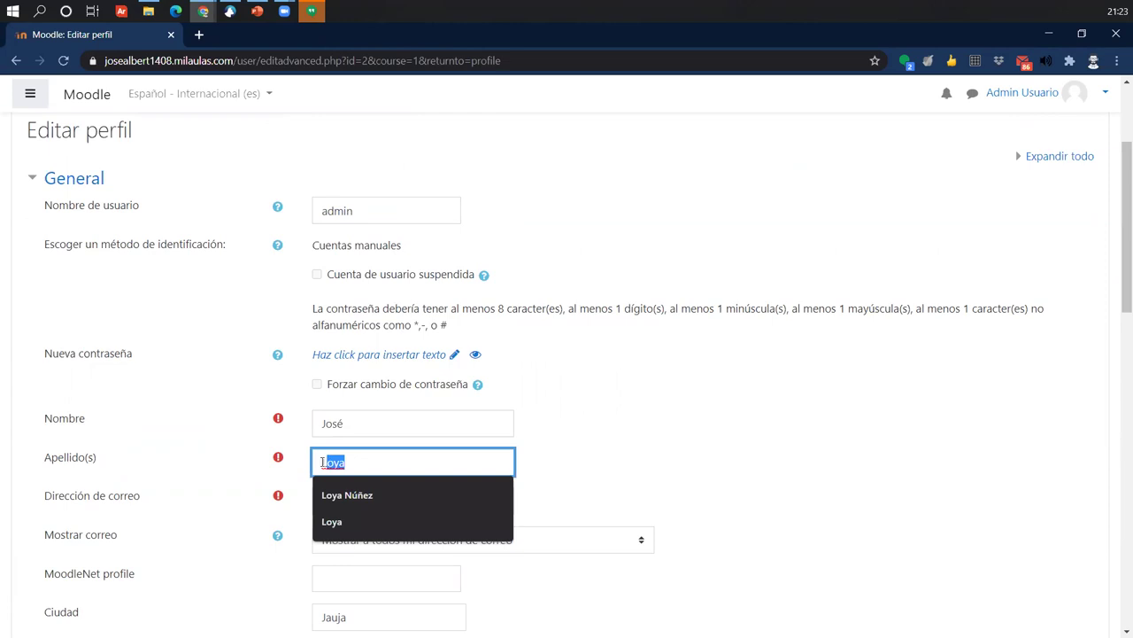
click(351, 420)
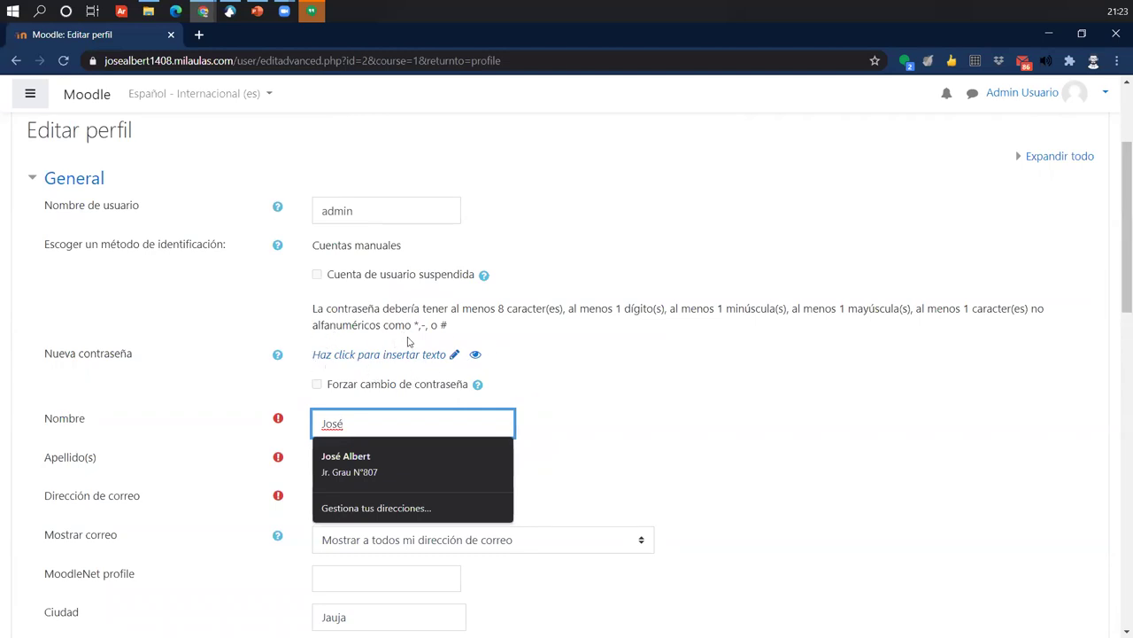
click(249, 404)
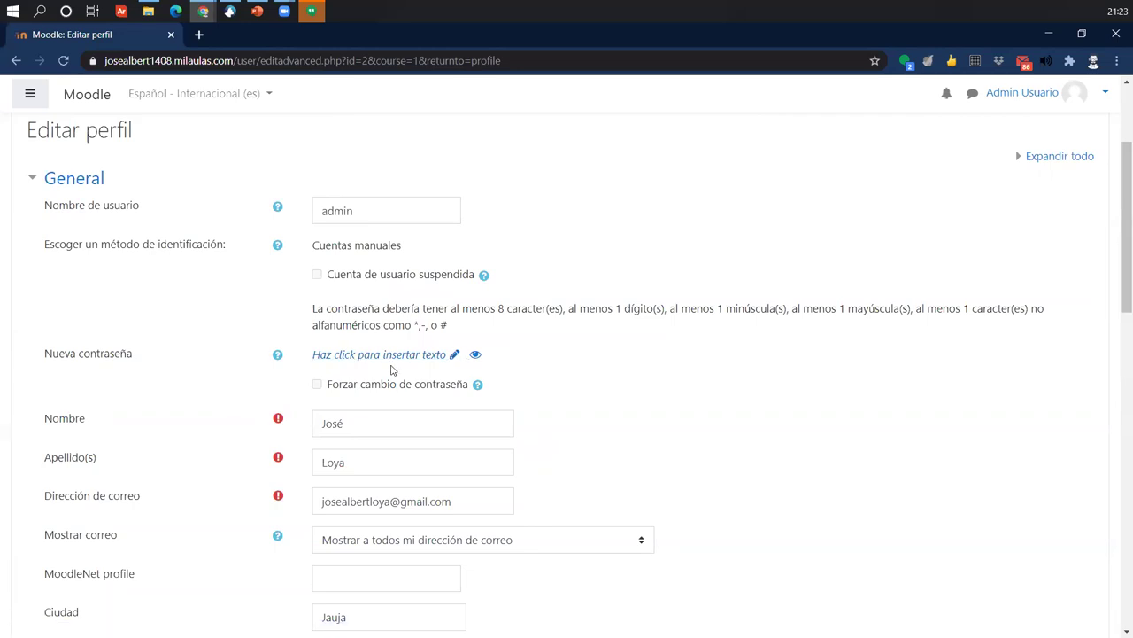
scroll(350, 413, down, 10)
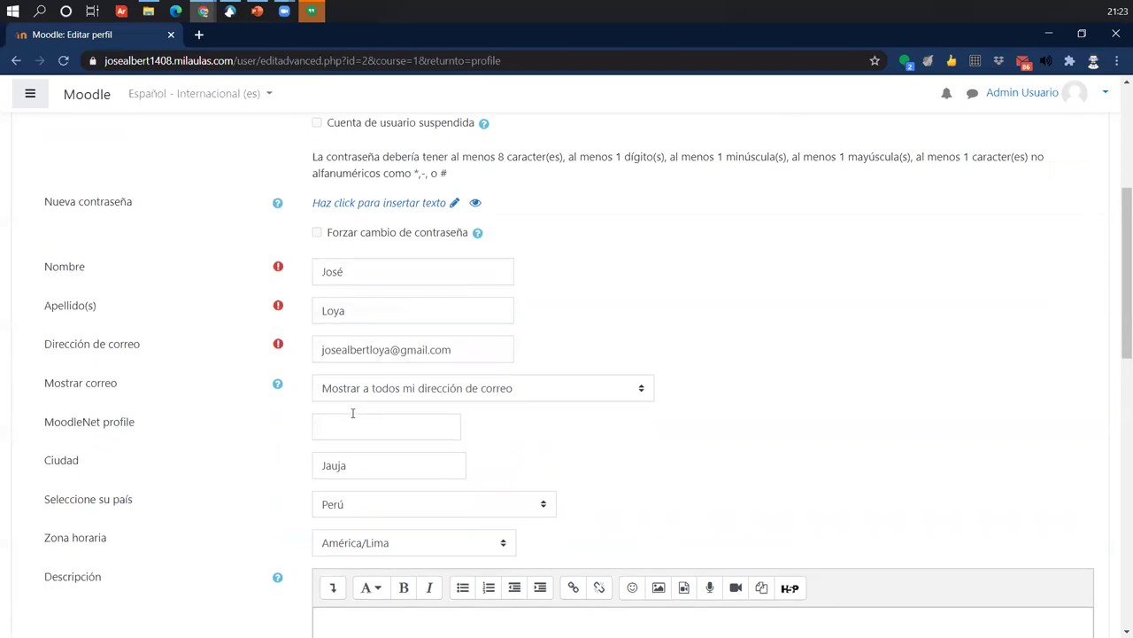
scroll(353, 413, down, 3)
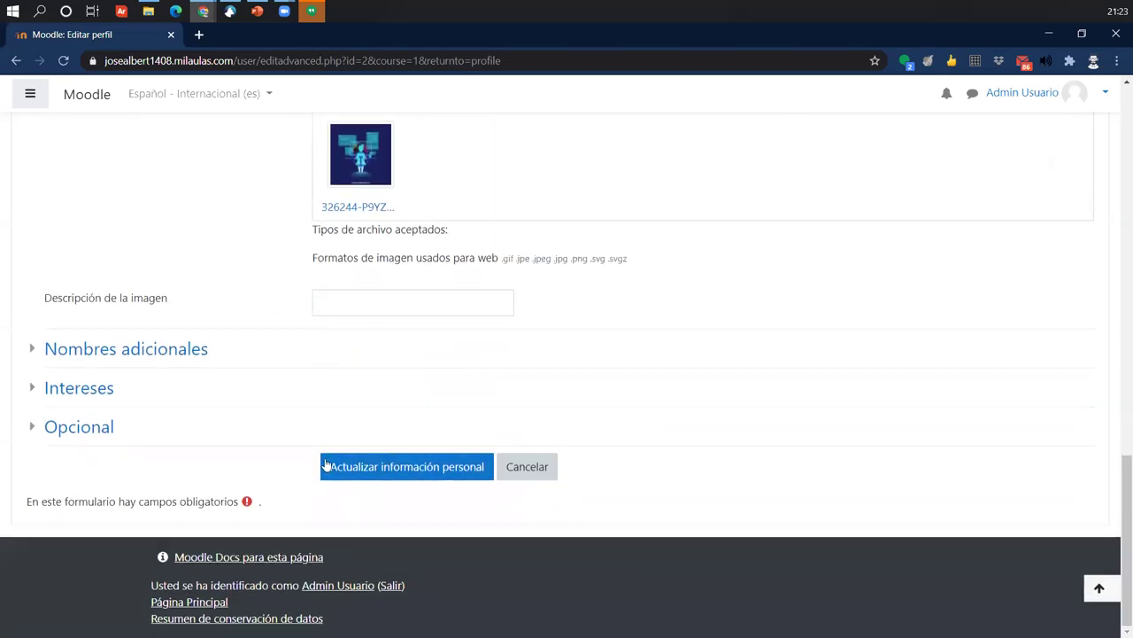
Step: Save the profile, open the navigation drawer, and highlight the profile name
click(383, 477)
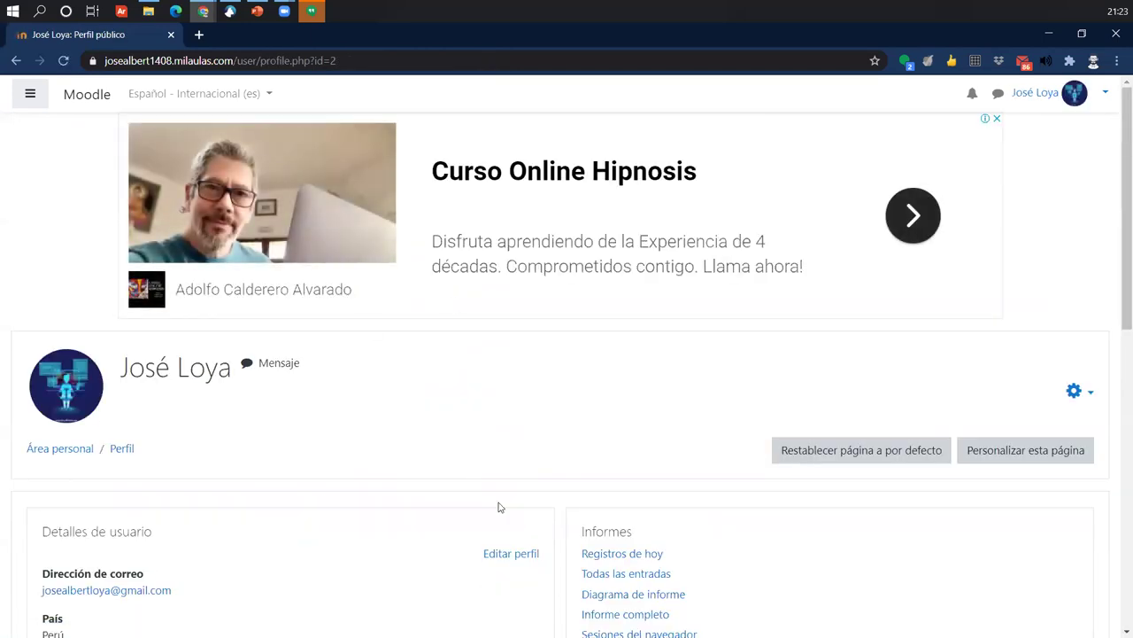
click(30, 95)
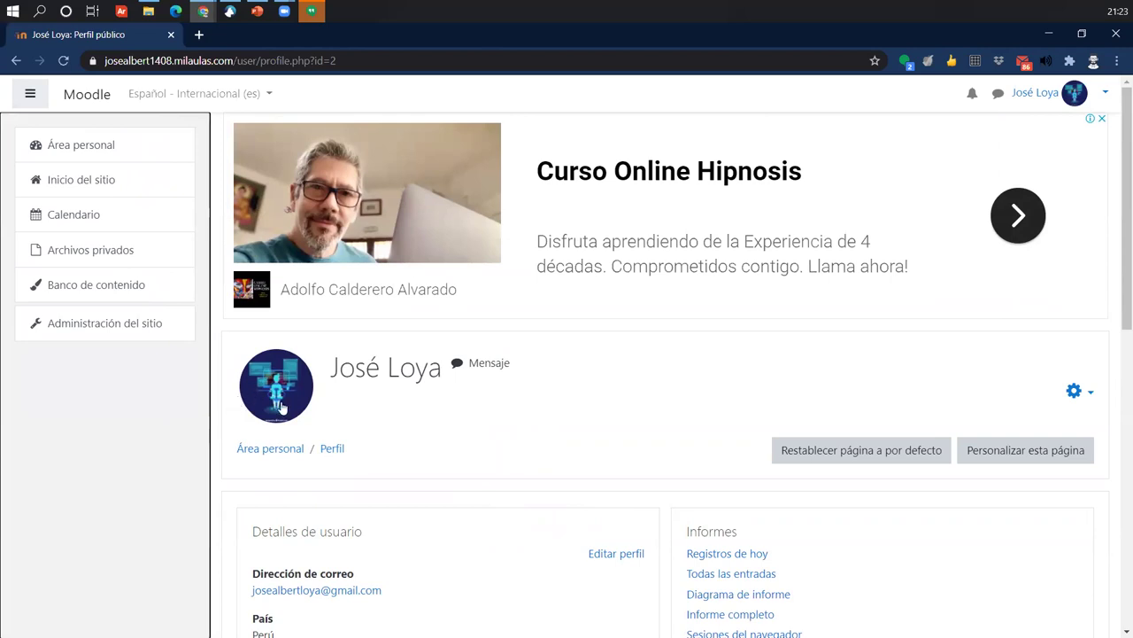
drag(282, 407, 431, 371)
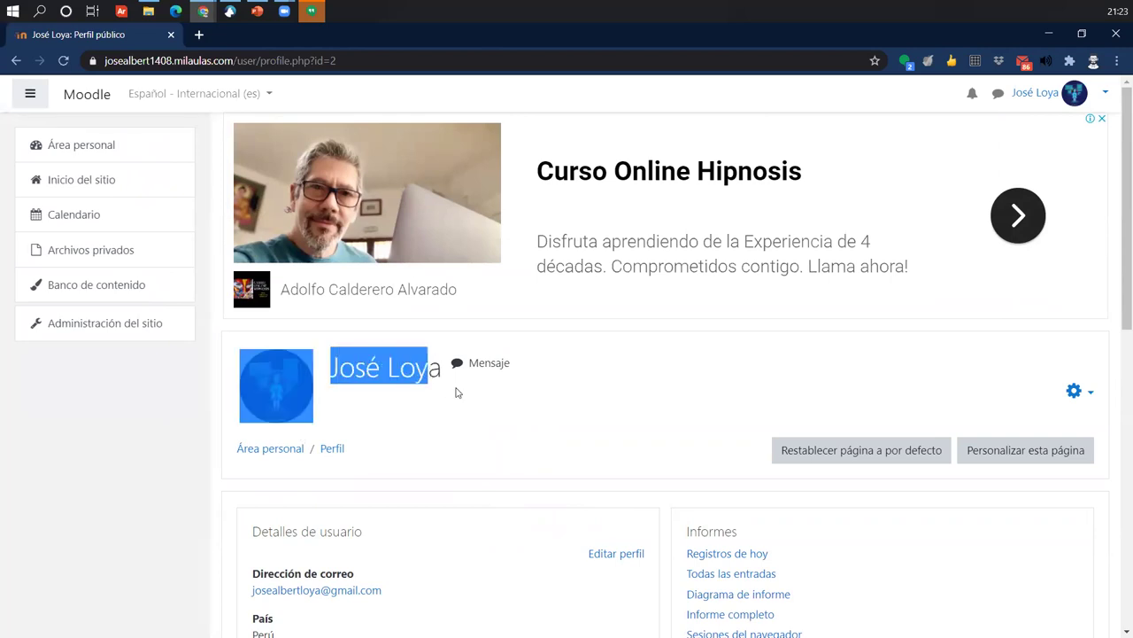
click(375, 417)
Step: Highlight the country Perú and city Jauja on the public profile page
scroll(375, 417, down, 3)
drag(249, 412, 299, 414)
click(284, 433)
double_click(274, 457)
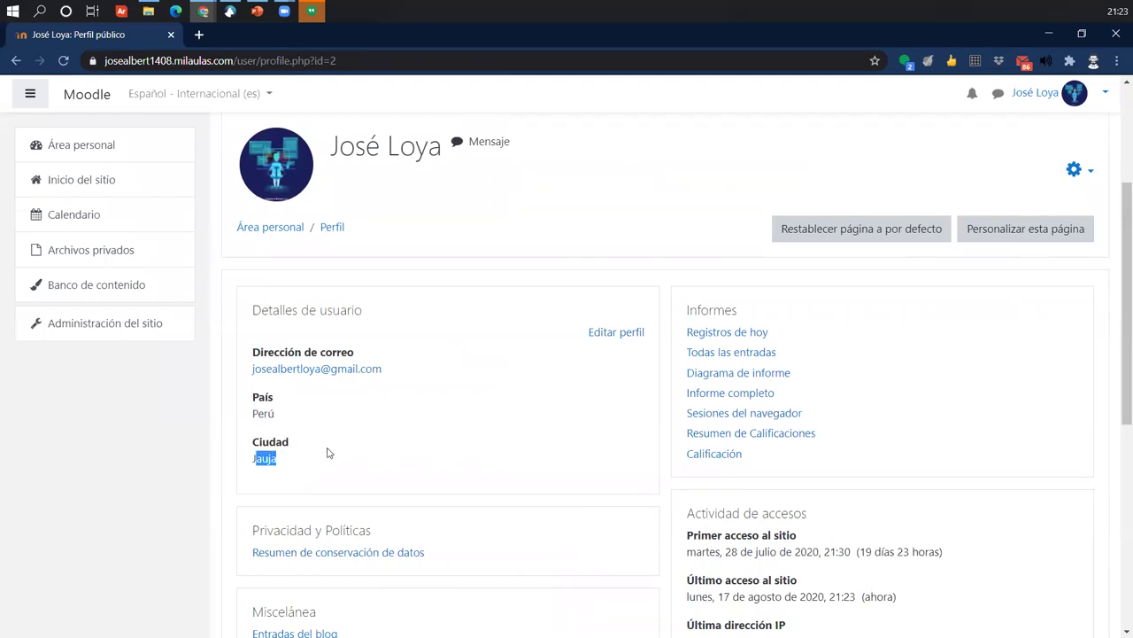
scroll(330, 452, down, 3)
scroll(698, 352, up, 2)
scroll(435, 357, up, 3)
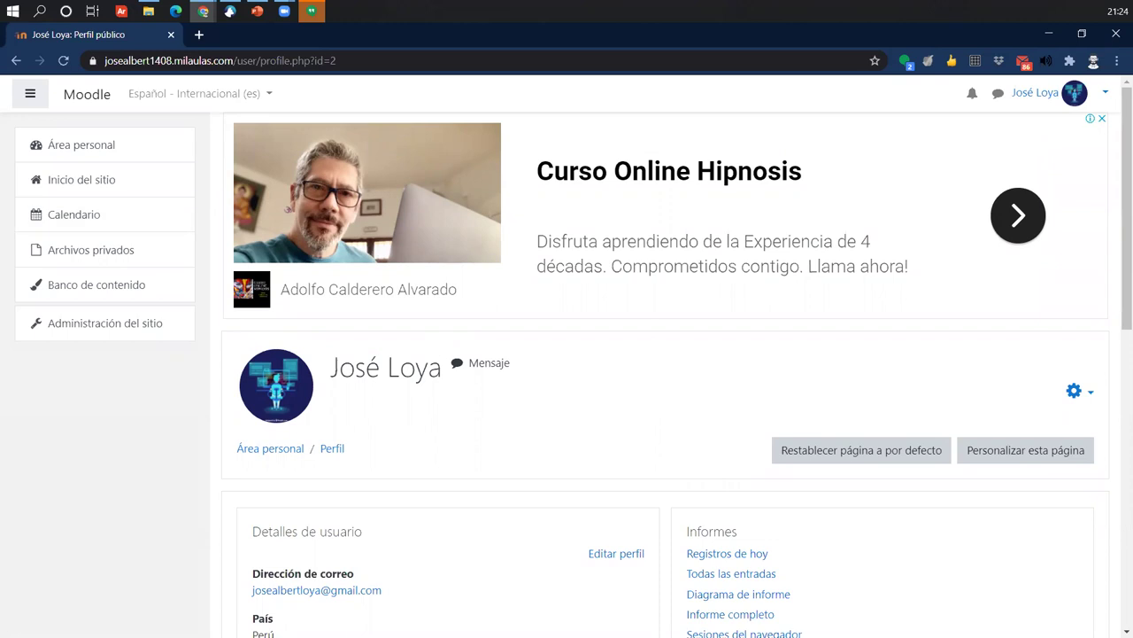
key(alt+Tab)
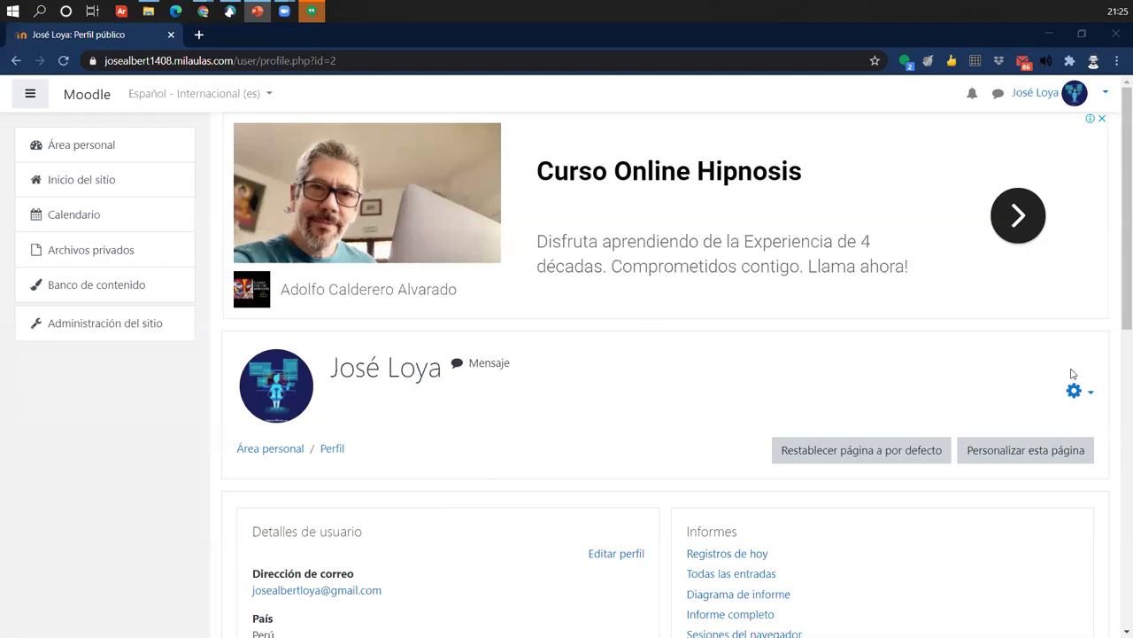
click(742, 347)
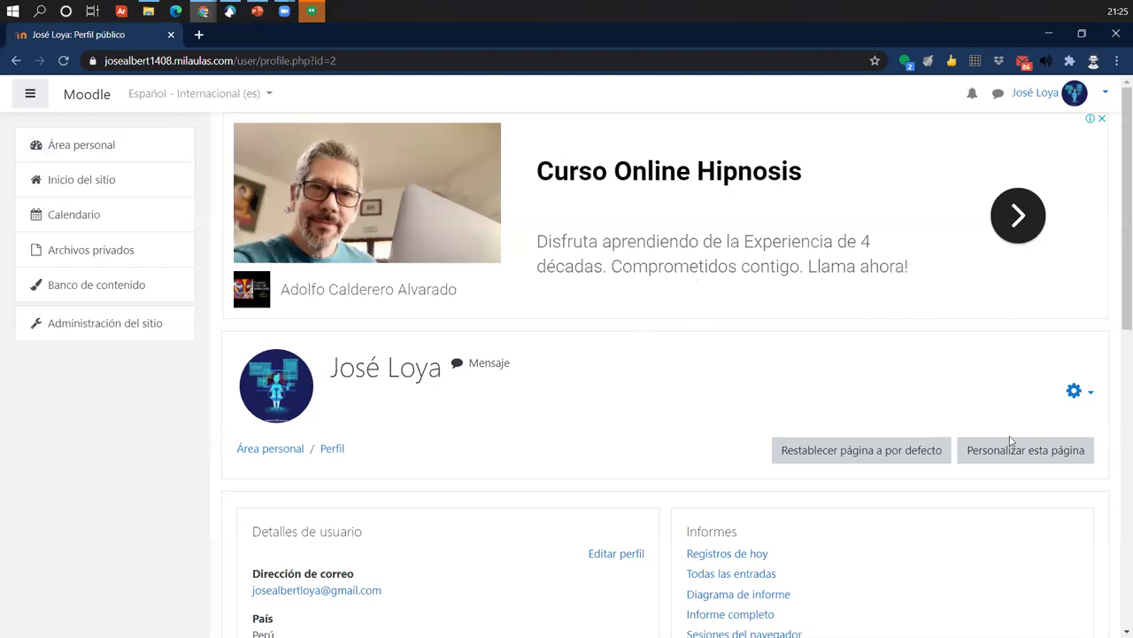
scroll(576, 186, down, 1)
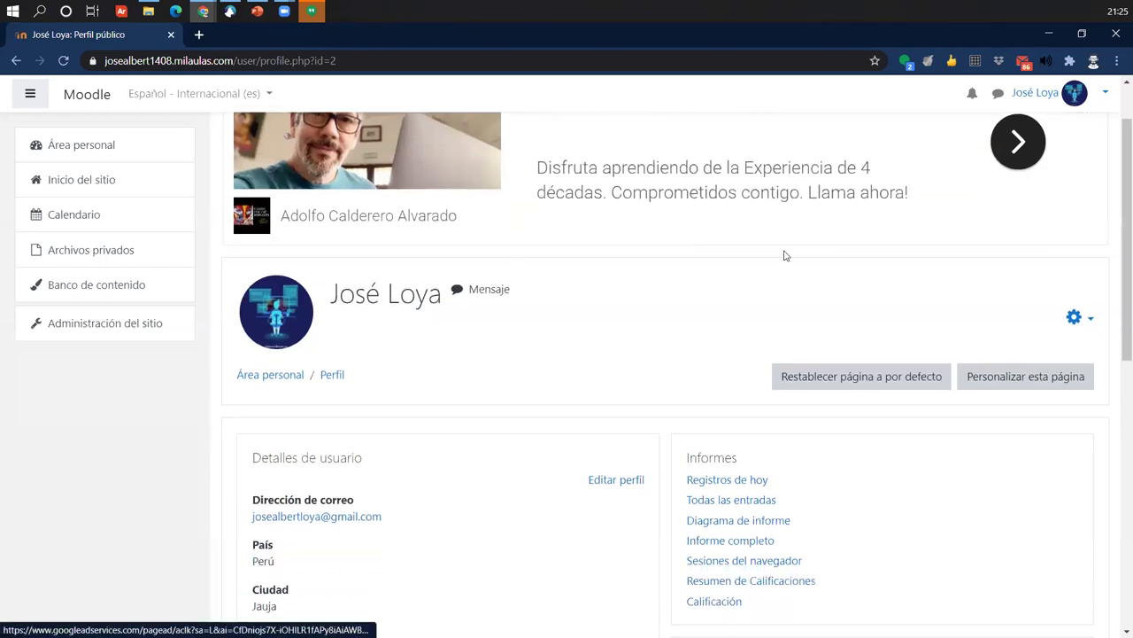
drag(1119, 190, 1118, 244)
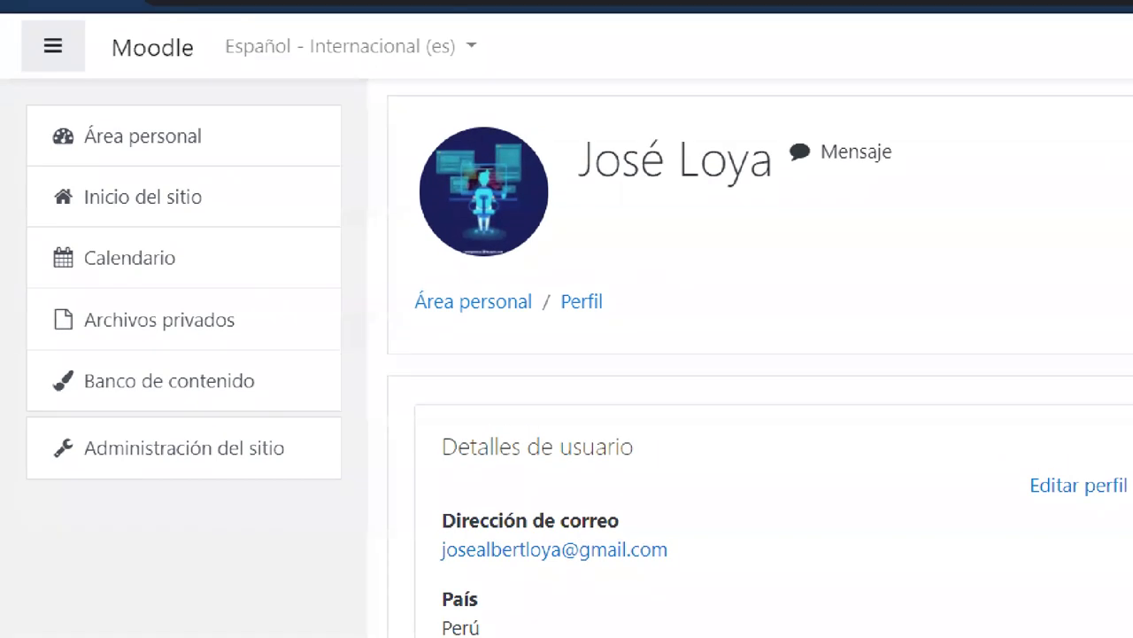
drag(3, 92, 368, 500)
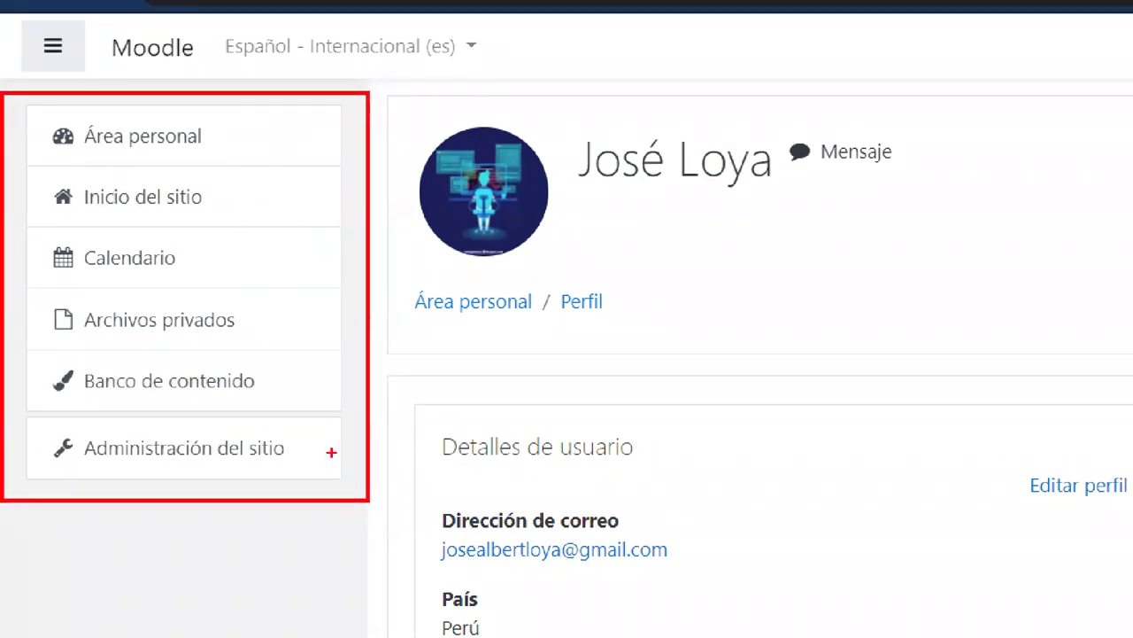
drag(332, 453, 455, 624)
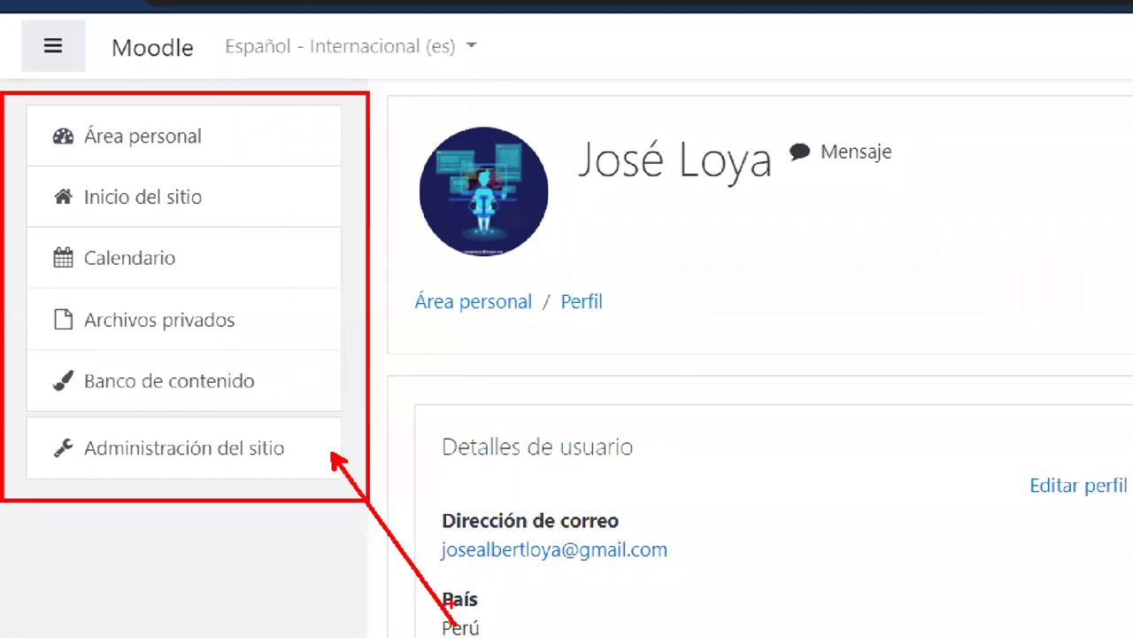
key(g)
drag(239, 128, 272, 119)
drag(221, 201, 277, 167)
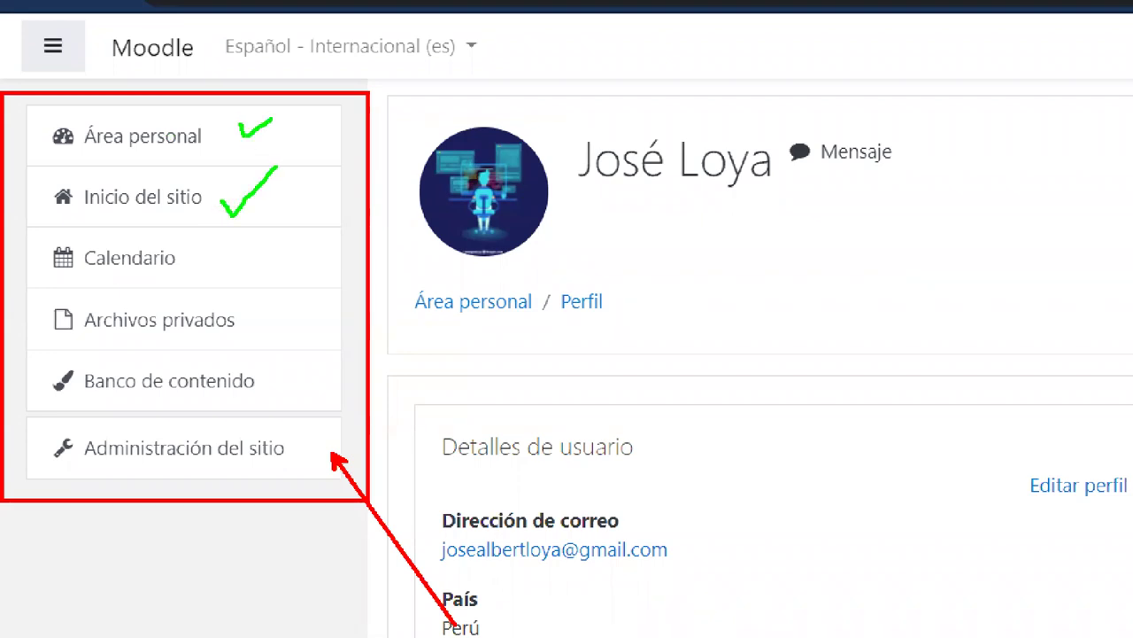
drag(227, 265, 284, 229)
drag(255, 323, 317, 271)
drag(272, 387, 327, 339)
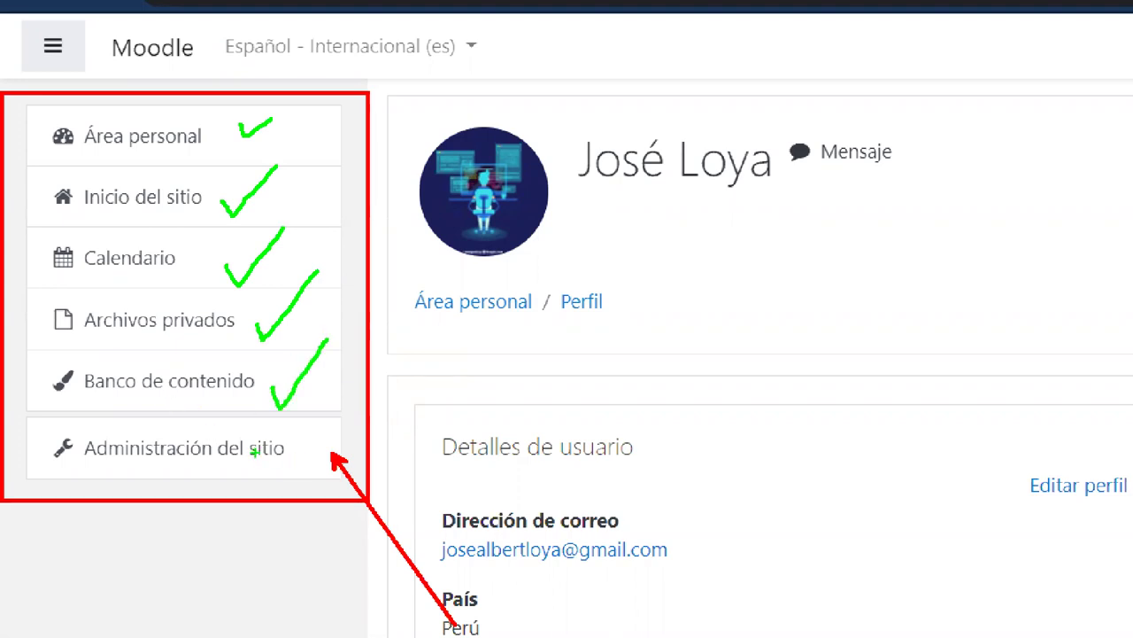
key(b)
drag(25, 438, 296, 439)
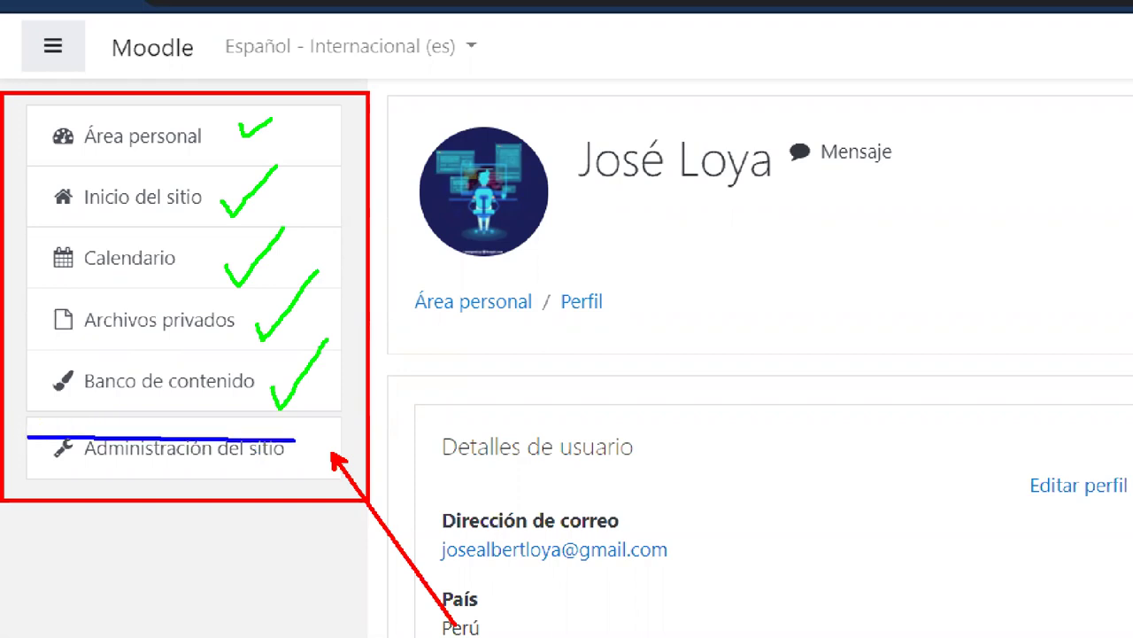
key(ctrl+z)
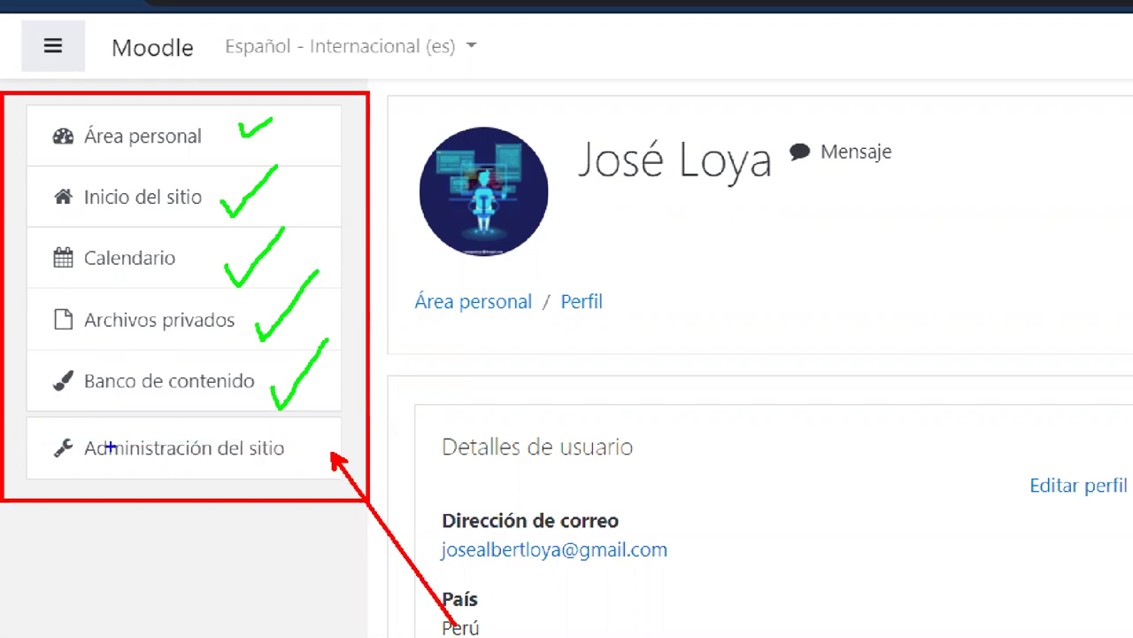
drag(28, 425, 334, 455)
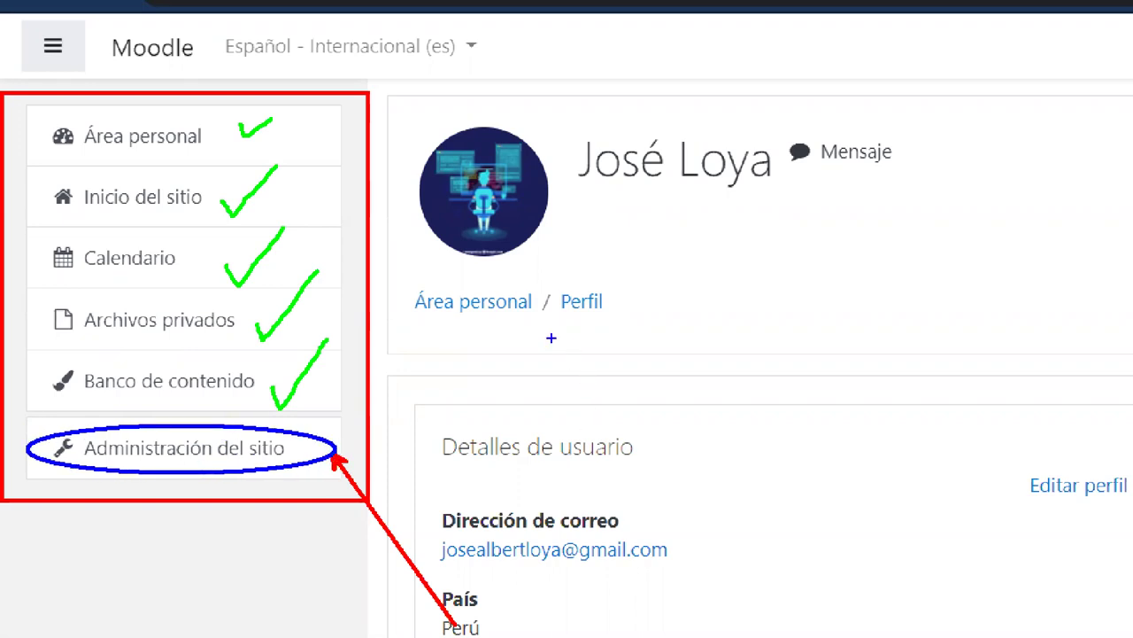
drag(169, 464, 89, 633)
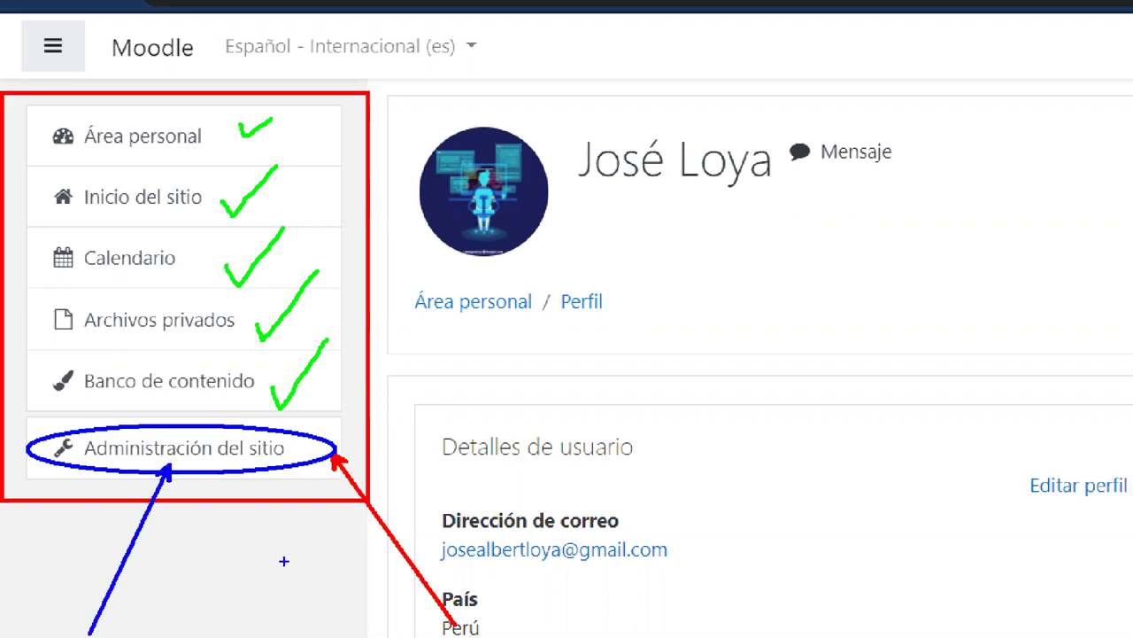
click(190, 448)
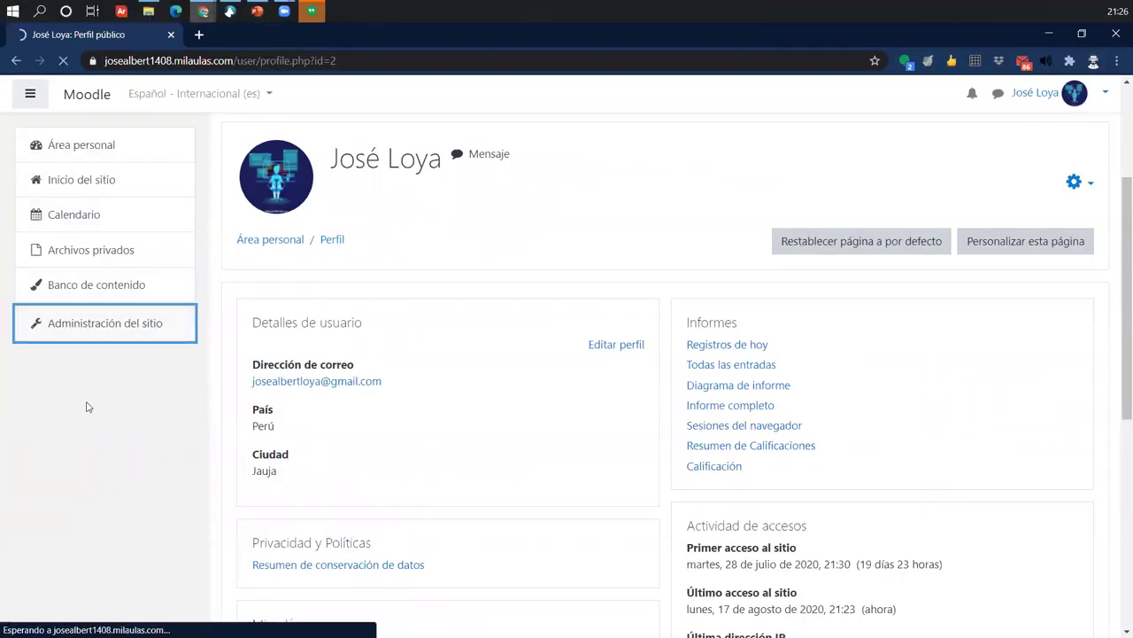
scroll(552, 363, down, 3)
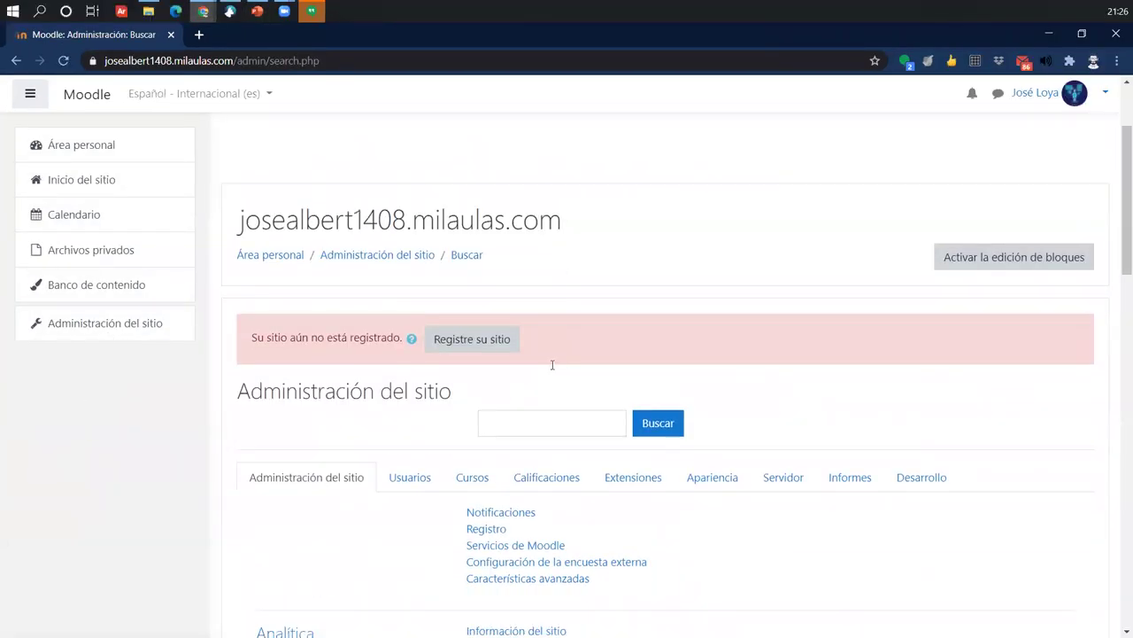
scroll(551, 369, up, 1)
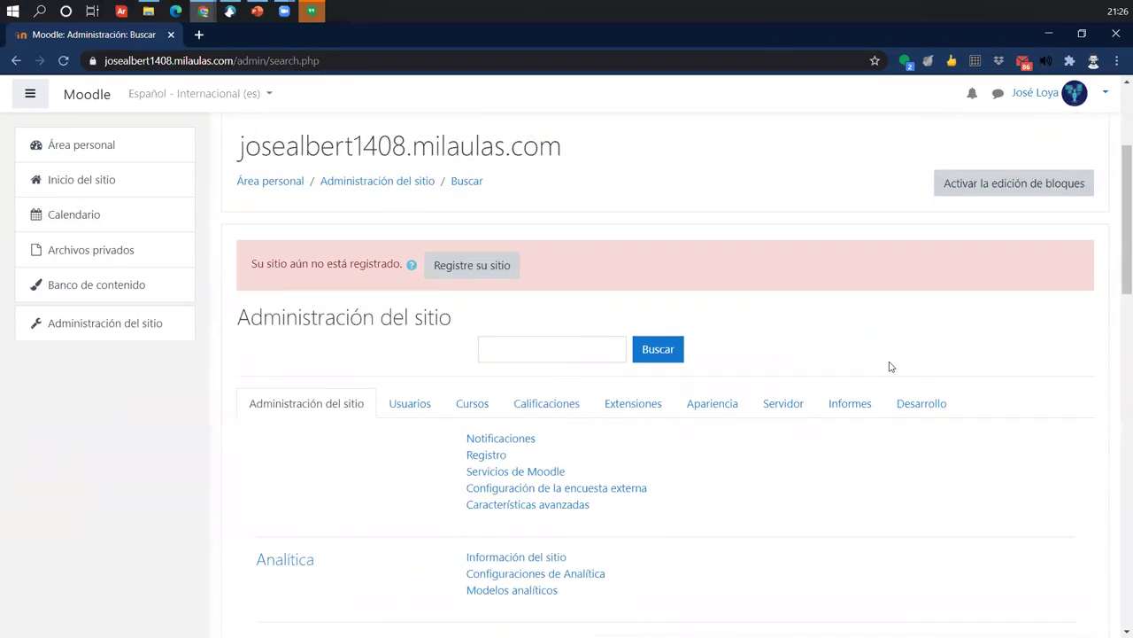
scroll(890, 366, down, 5)
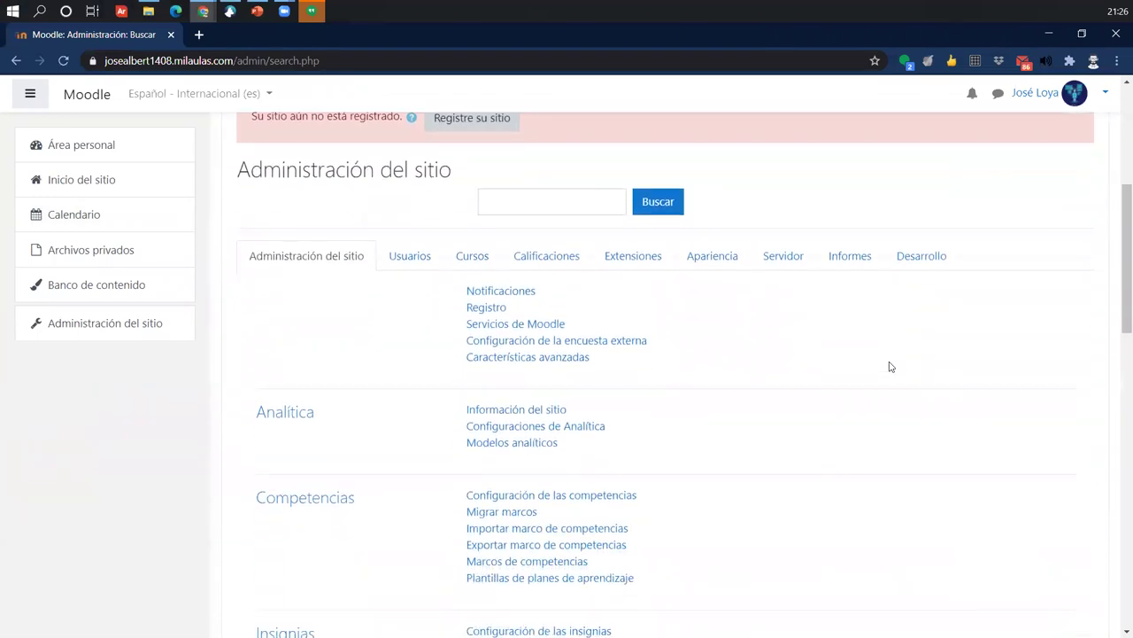
drag(1118, 308, 1118, 284)
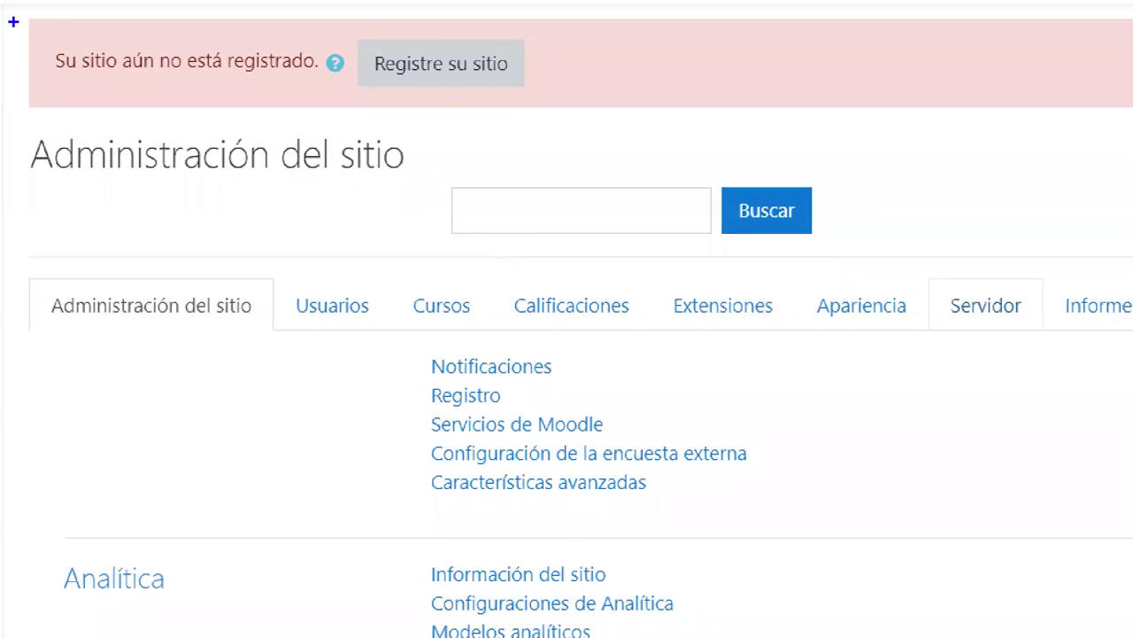
mouse_move(34, 13)
mouse_down()
mouse_move(405, 108)
mouse_move(706, 107)
mouse_up()
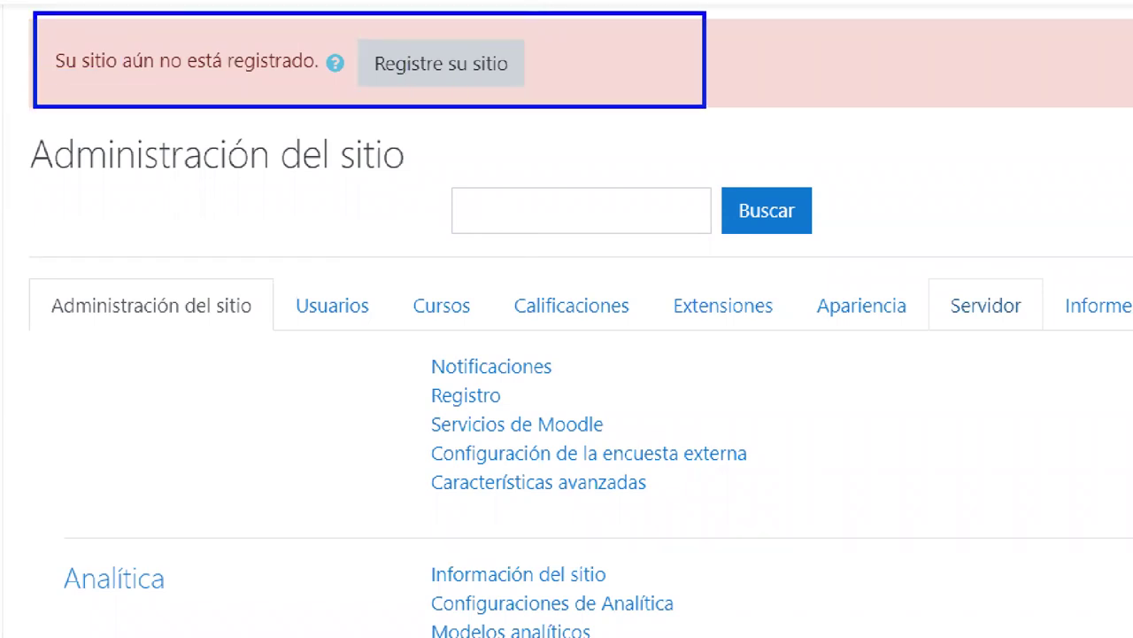
mouse_move(580, 70)
mouse_down()
mouse_move(759, 113)
mouse_move(844, 165)
mouse_up()
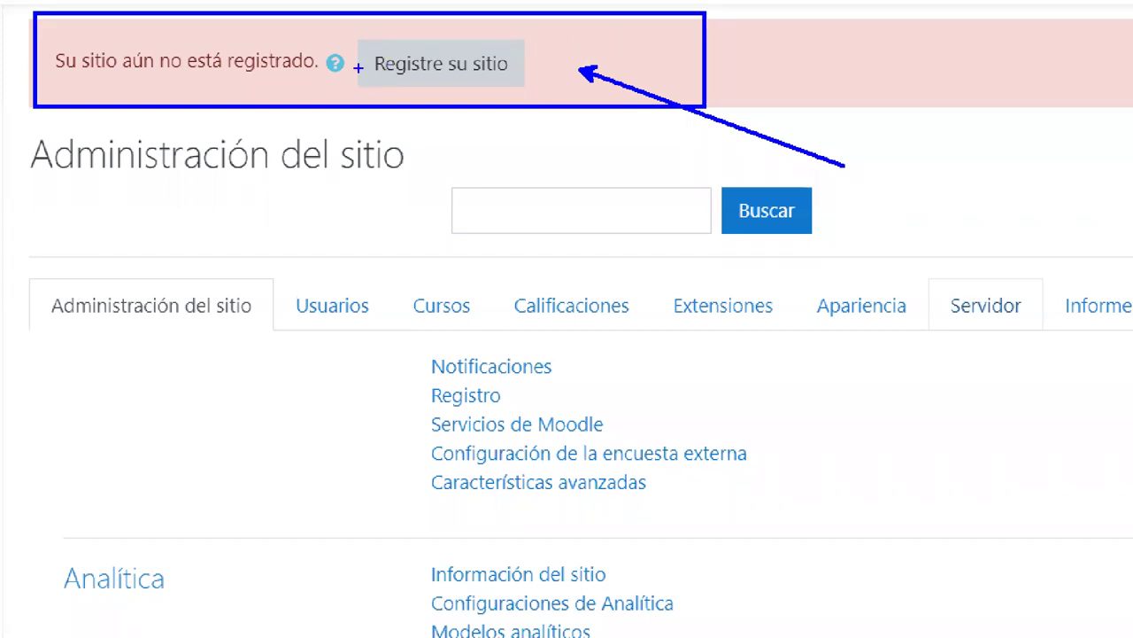
mouse_move(334, 20)
mouse_down()
mouse_move(385, 27)
mouse_move(409, 70)
mouse_move(504, 42)
mouse_move(535, 53)
mouse_move(577, 34)
mouse_up()
mouse_move(186, 19)
mouse_down()
mouse_move(146, 76)
mouse_move(413, 46)
mouse_up()
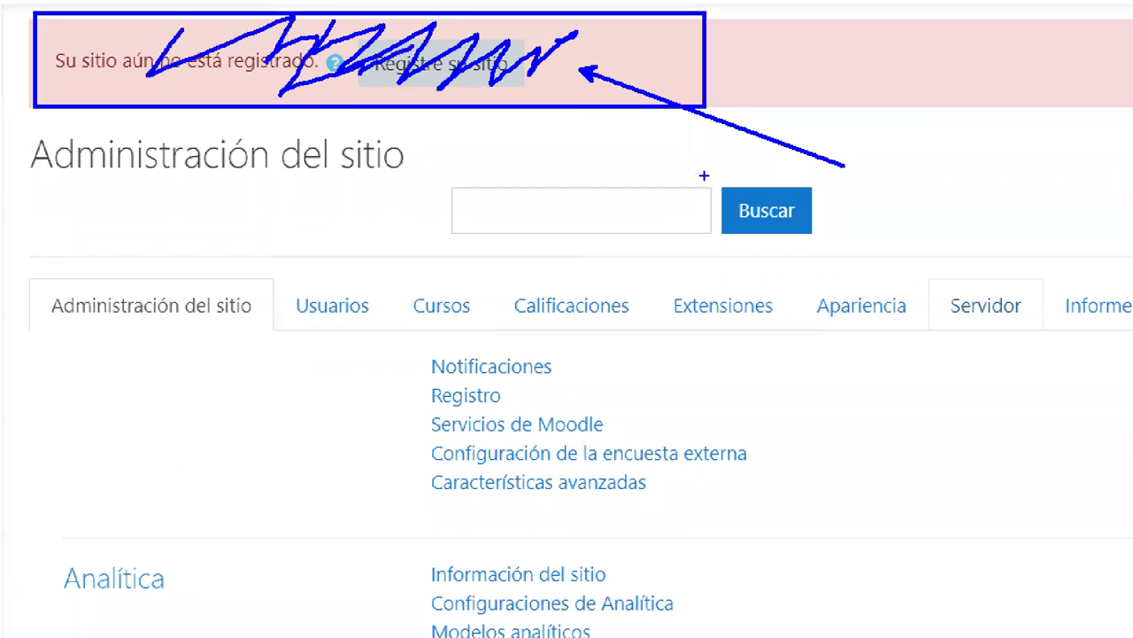
key(Escape)
scroll(714, 247, down, 2)
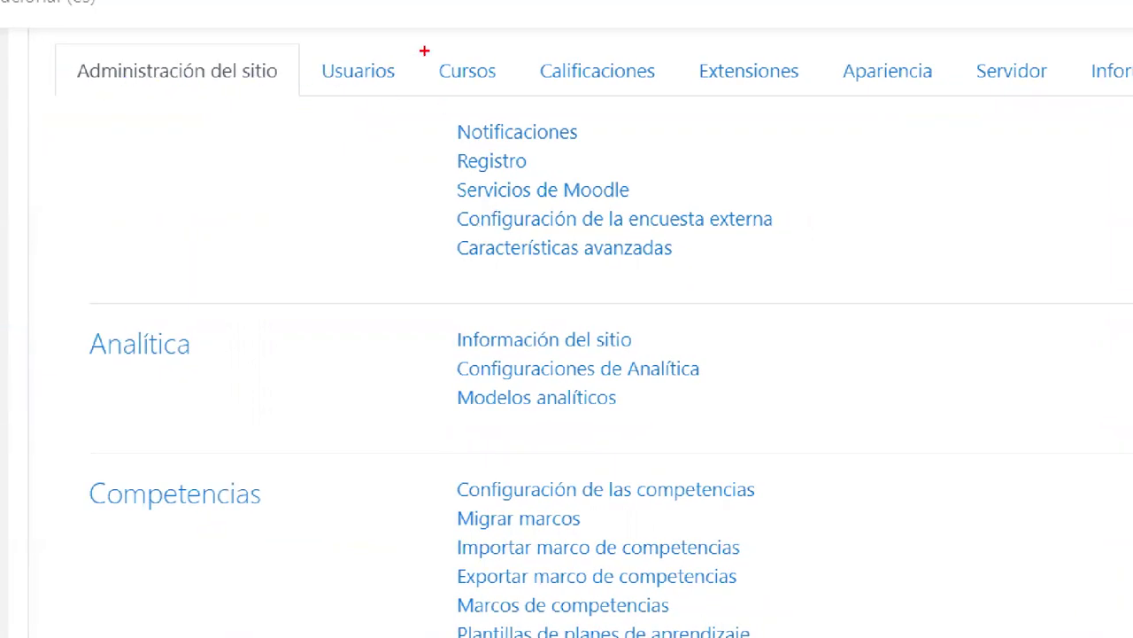
Step: Box the courses section, point an arrow at it, and open the Cursos tab
drag(414, 46, 511, 90)
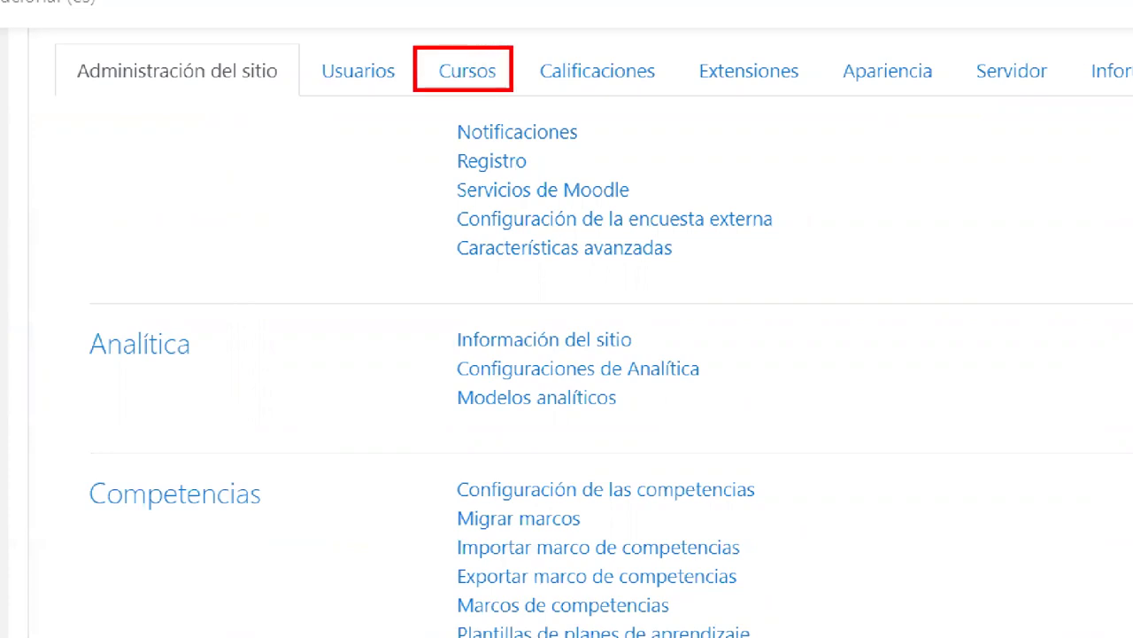
drag(434, 81, 360, 162)
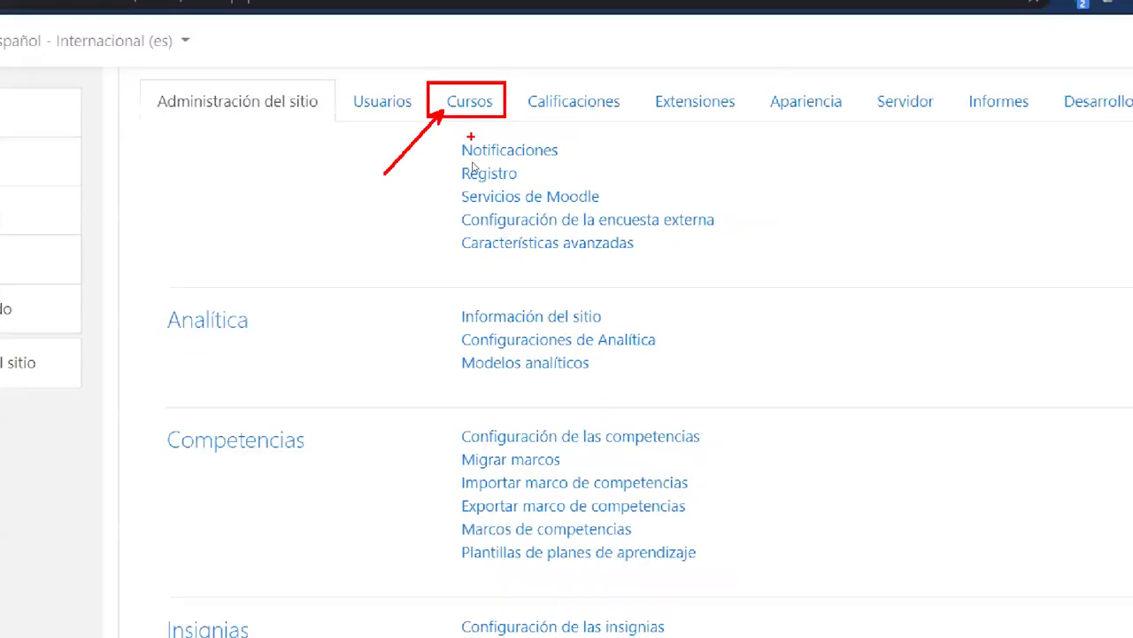
click(467, 71)
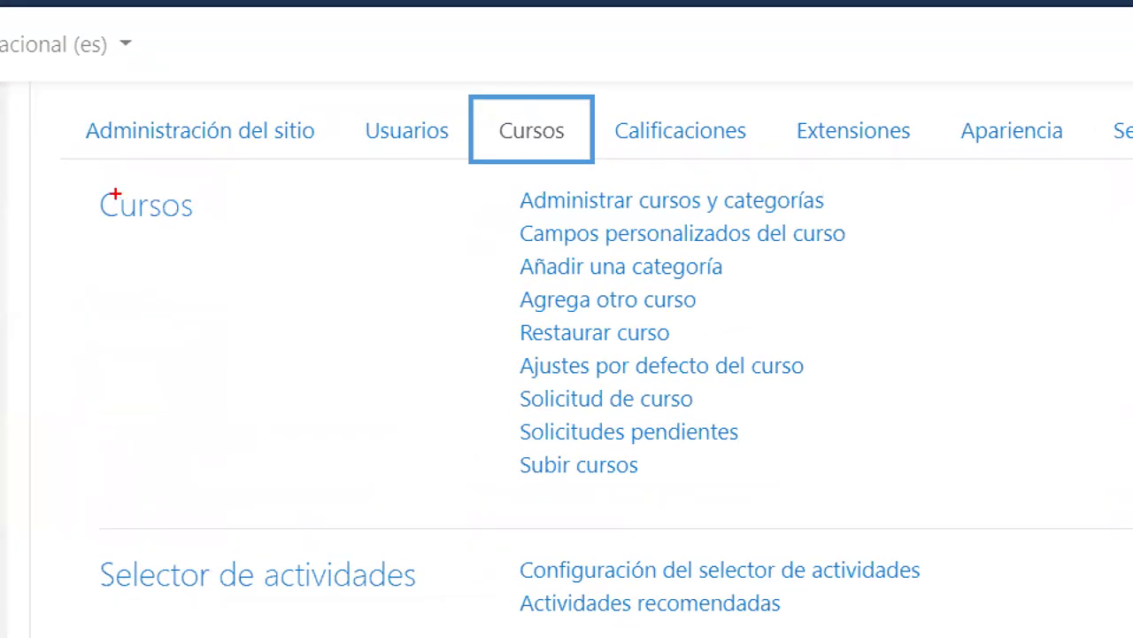
Step: Annotate the Cursos heading and the Administrar cursos y categorías link in pink and blue
mouse_move(85, 181)
mouse_down()
mouse_move(116, 208)
mouse_move(223, 234)
mouse_up()
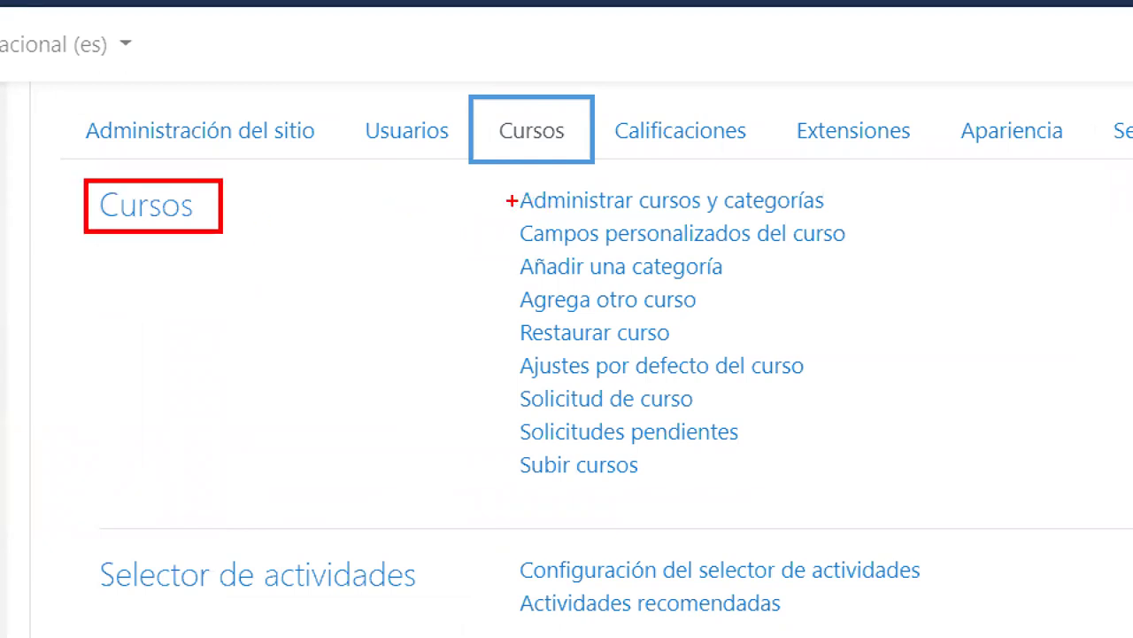
mouse_move(510, 201)
mouse_down()
mouse_move(417, 222)
mouse_move(216, 233)
mouse_move(204, 206)
mouse_up()
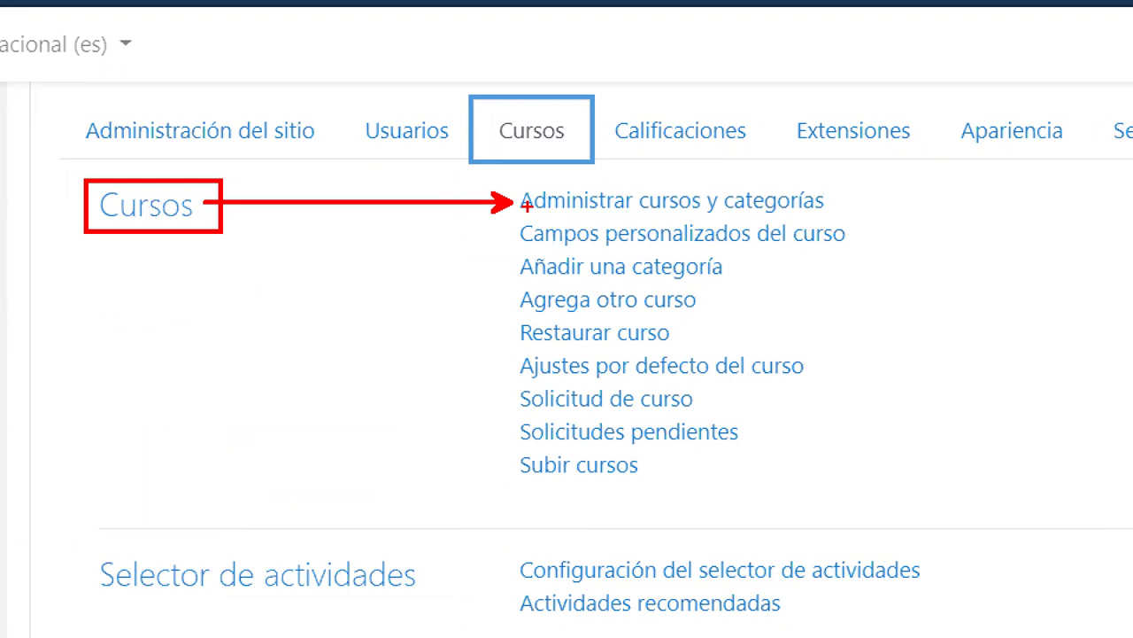
key(p)
mouse_move(511, 178)
mouse_down()
mouse_move(602, 202)
mouse_move(843, 216)
mouse_up()
key(b)
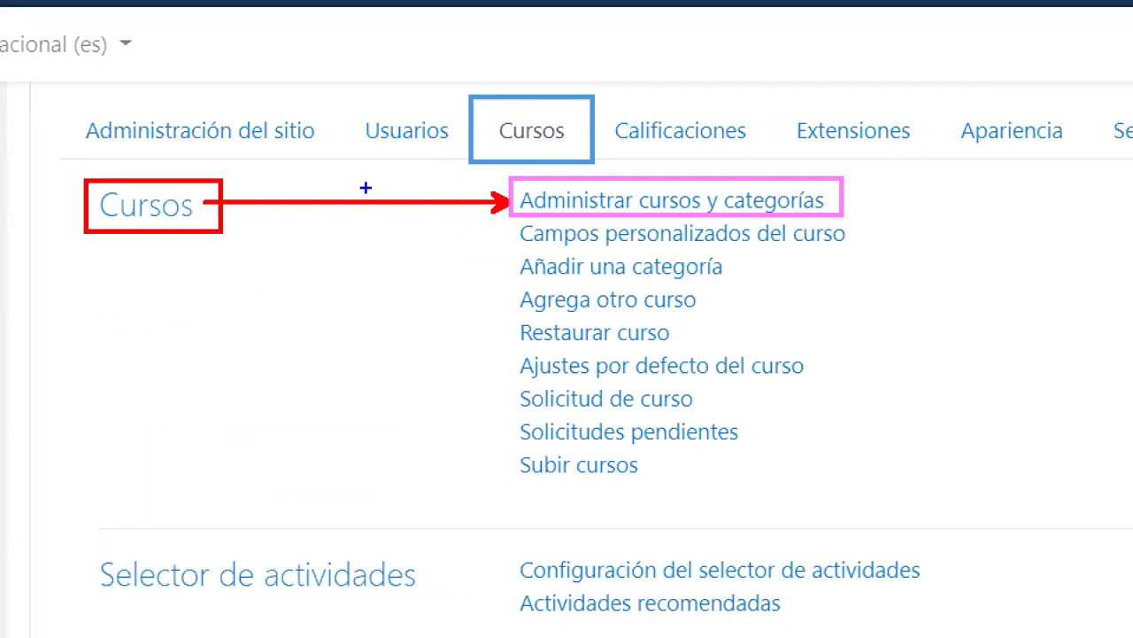
mouse_move(217, 184)
mouse_down()
mouse_move(483, 105)
mouse_move(480, 139)
mouse_up()
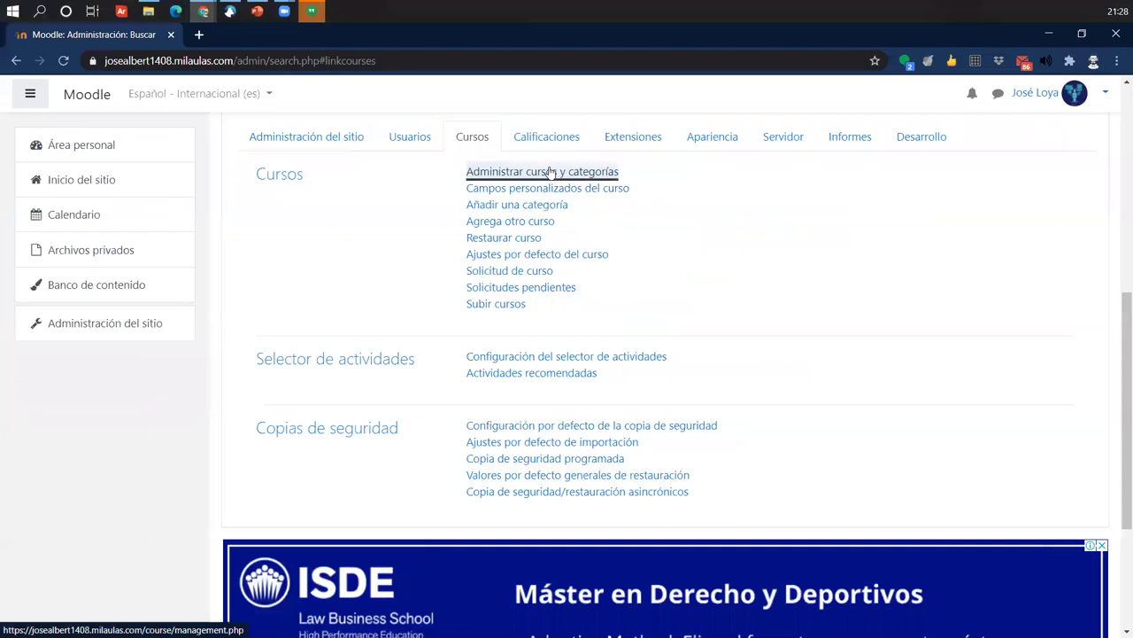
Step: Open Administrar cursos y categorías and scroll to the category and course panels
click(680, 202)
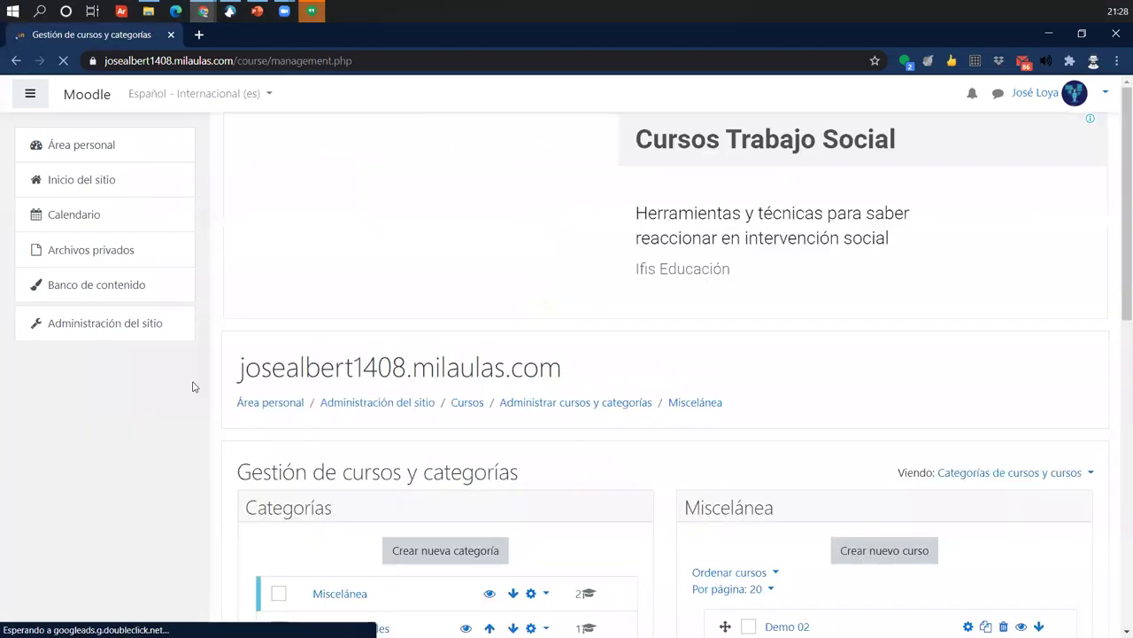
scroll(491, 359, down, 3)
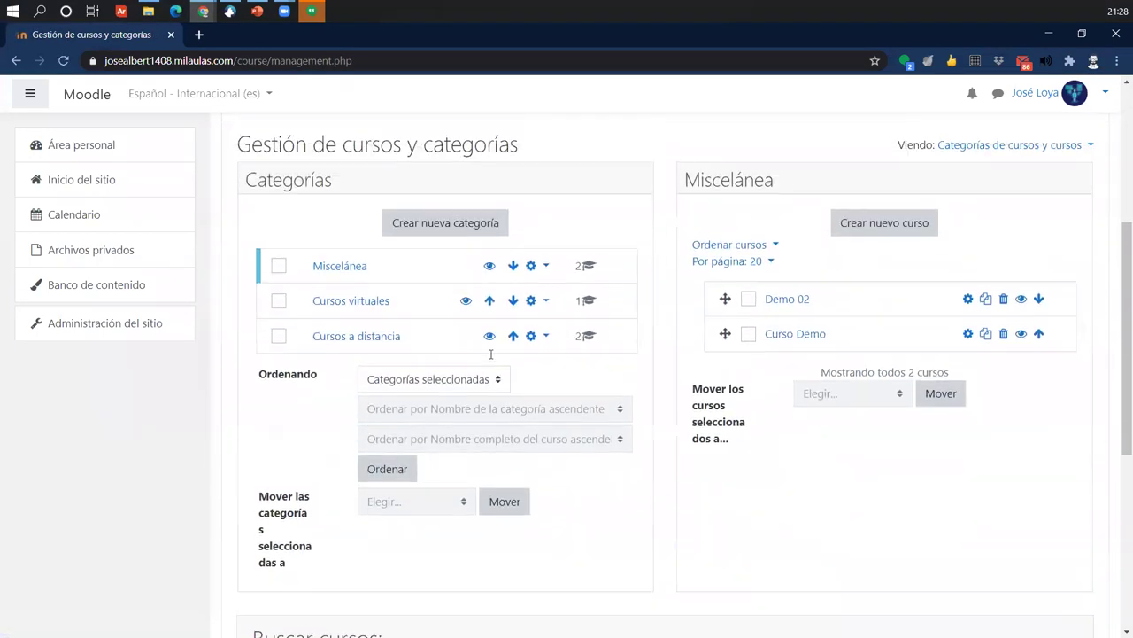
scroll(491, 359, down, 1)
scroll(490, 359, up, 1)
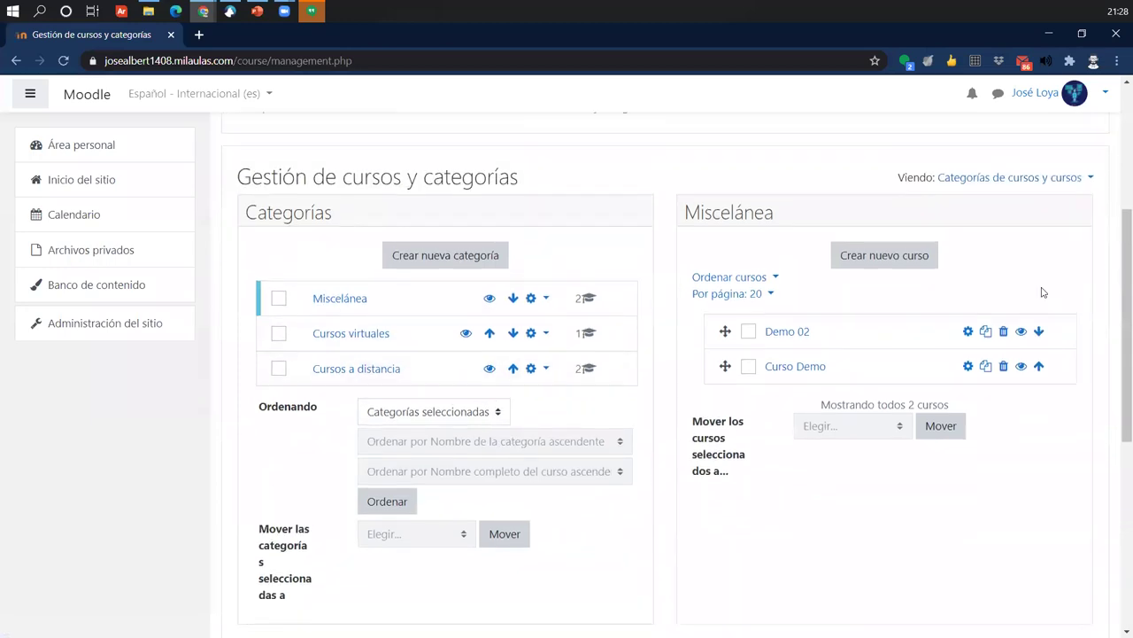
scroll(1116, 250, down, 1)
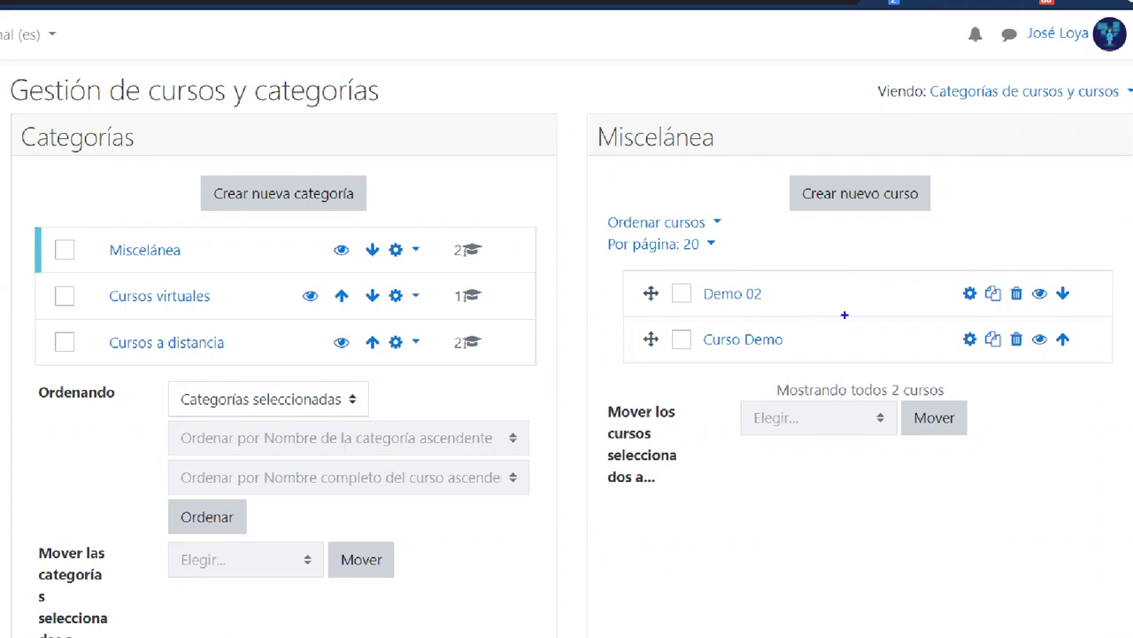
Step: Scribble over the Demo 02 course and the Cursos virtuales and Cursos a distancia categories
mouse_move(701, 264)
mouse_down()
mouse_move(948, 293)
mouse_move(1058, 340)
mouse_up()
mouse_move(106, 290)
mouse_down()
mouse_move(88, 299)
mouse_move(474, 285)
mouse_move(197, 366)
mouse_move(214, 323)
mouse_move(28, 338)
mouse_move(305, 335)
mouse_up()
mouse_move(740, 318)
mouse_down()
mouse_move(885, 286)
mouse_move(744, 347)
mouse_move(1052, 320)
mouse_move(974, 301)
mouse_move(770, 332)
mouse_up()
drag(719, 302, 682, 333)
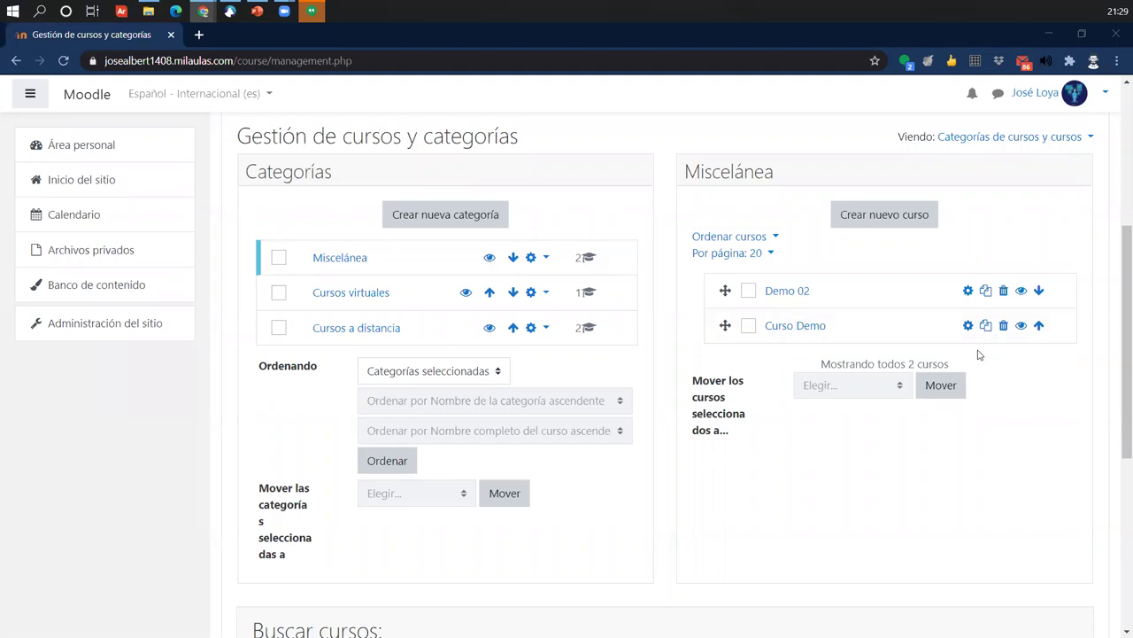
click(707, 203)
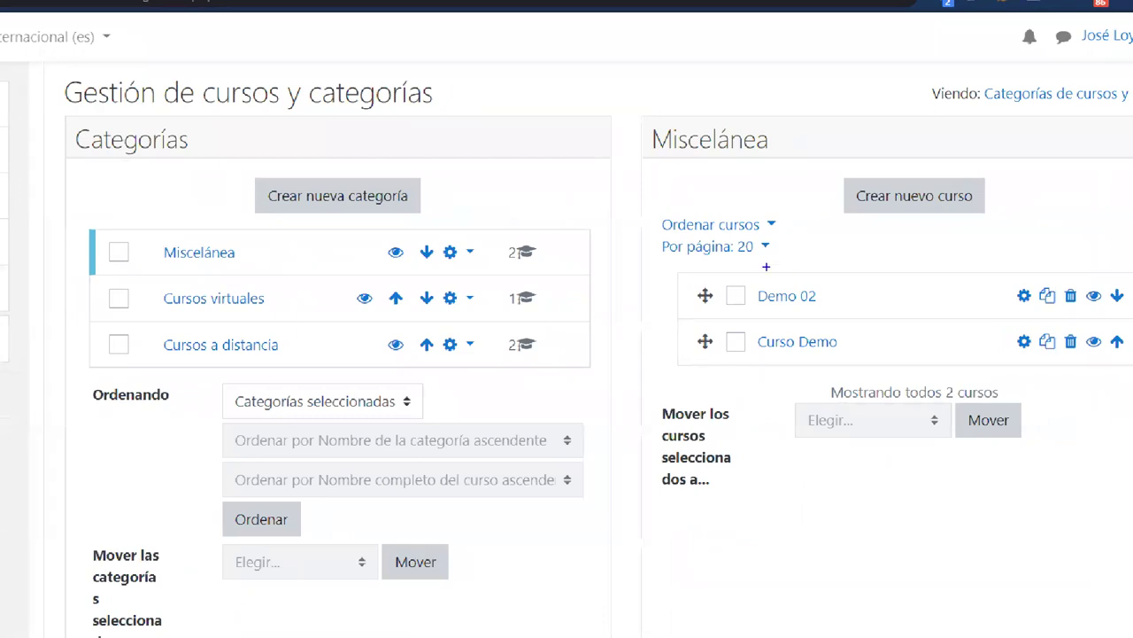
Step: Frame and point at the Miscelánea category, scribbling over its Demo 02 and Curso Demo courses
mouse_move(78, 220)
mouse_down()
mouse_move(377, 265)
mouse_move(582, 280)
mouse_move(577, 249)
mouse_move(607, 152)
mouse_up()
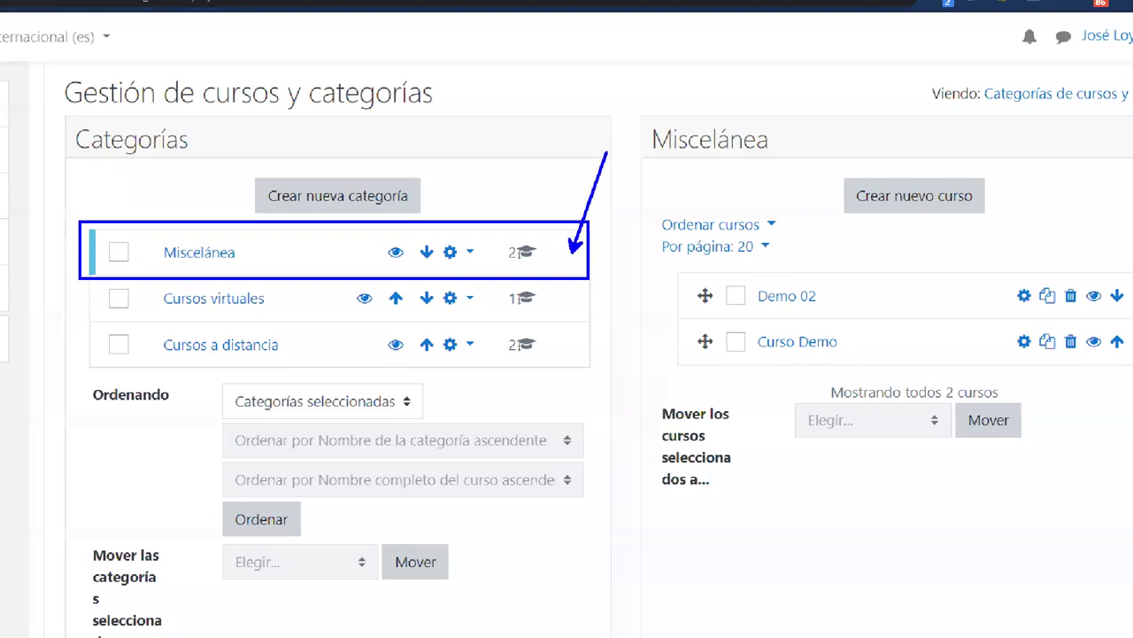
mouse_move(142, 287)
mouse_down()
mouse_move(185, 299)
mouse_move(201, 346)
mouse_move(305, 341)
mouse_move(390, 306)
mouse_move(455, 310)
mouse_move(510, 293)
mouse_move(544, 305)
mouse_move(536, 336)
mouse_up()
mouse_move(746, 288)
mouse_down()
mouse_move(897, 292)
mouse_move(990, 279)
mouse_move(1056, 285)
mouse_move(1096, 321)
mouse_up()
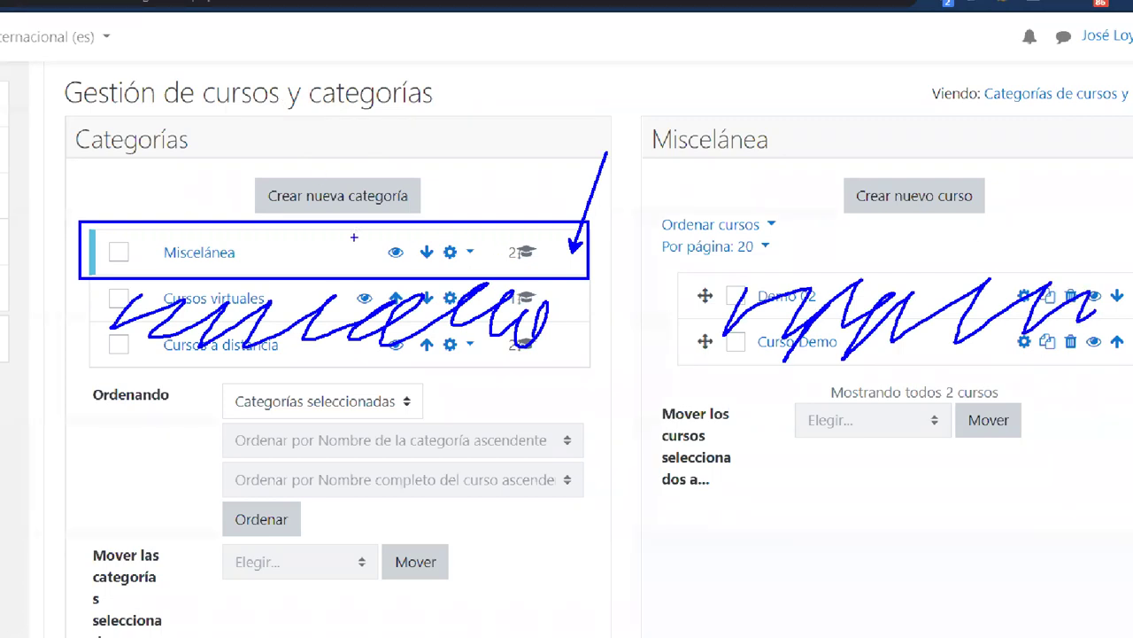
Step: Write the three-line note 'Categorias / Agrupar / cursos', then start a new category with Crear nueva categoría
key(h)
text(Categorias)
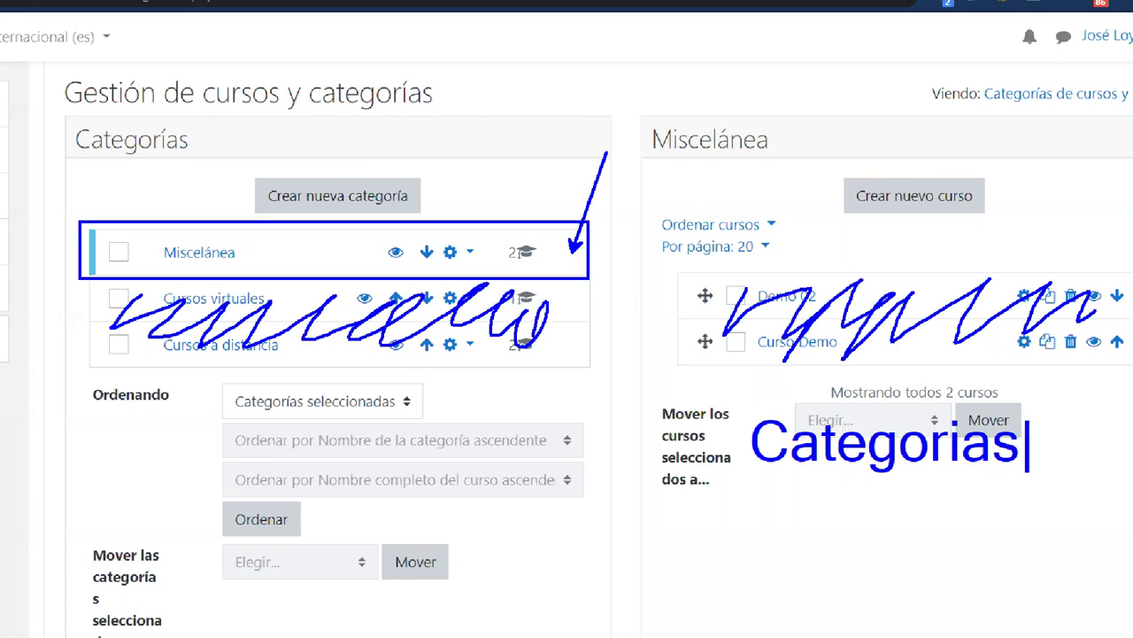
key(Return)
text(Agrupar)
key(Return)
text(cursos)
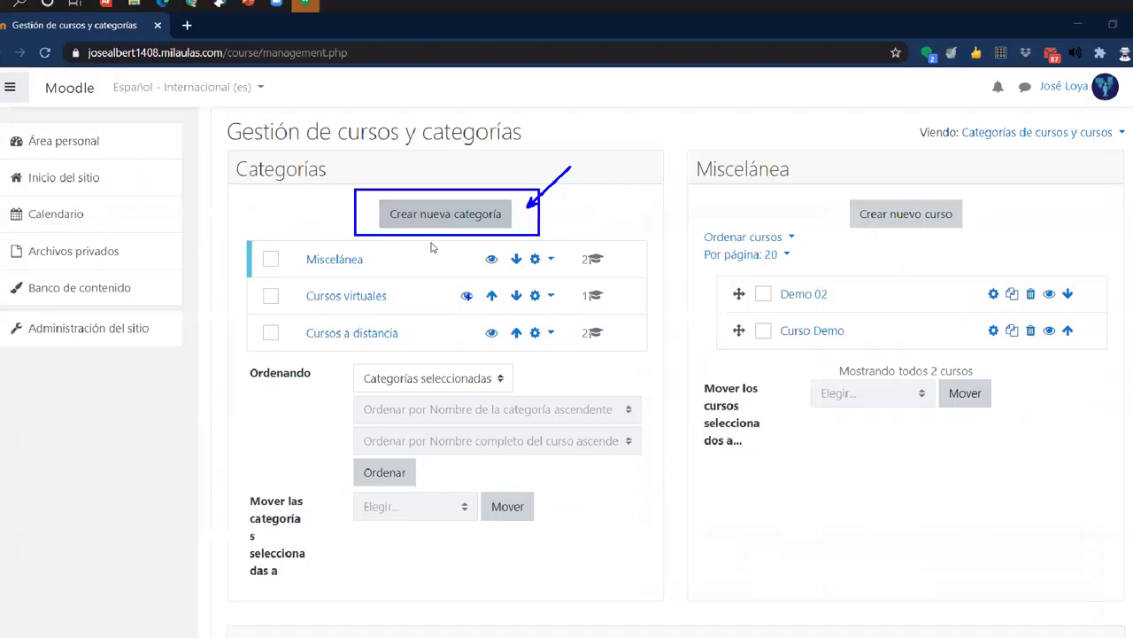
click(416, 213)
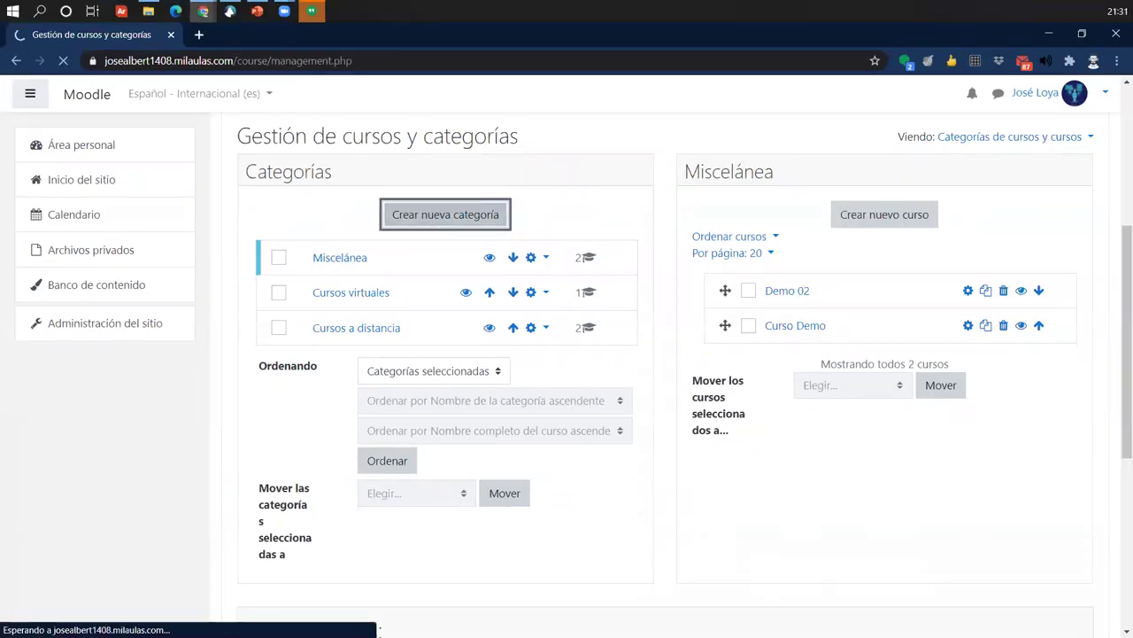
scroll(470, 532, down, 2)
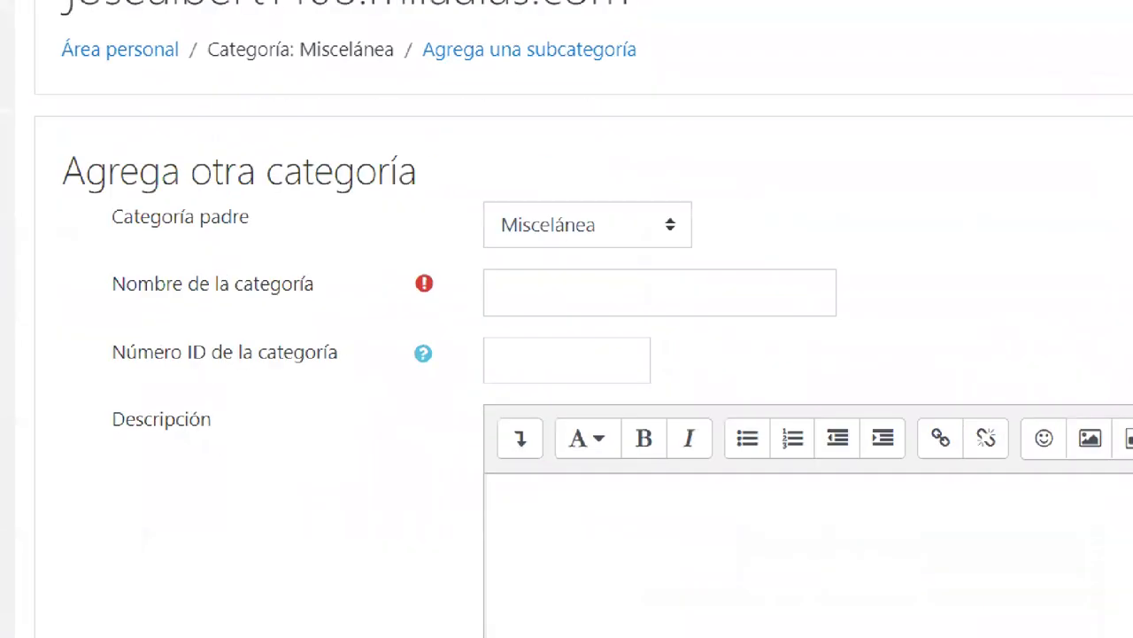
mouse_move(469, 175)
mouse_down()
mouse_move(696, 226)
mouse_move(780, 69)
mouse_up()
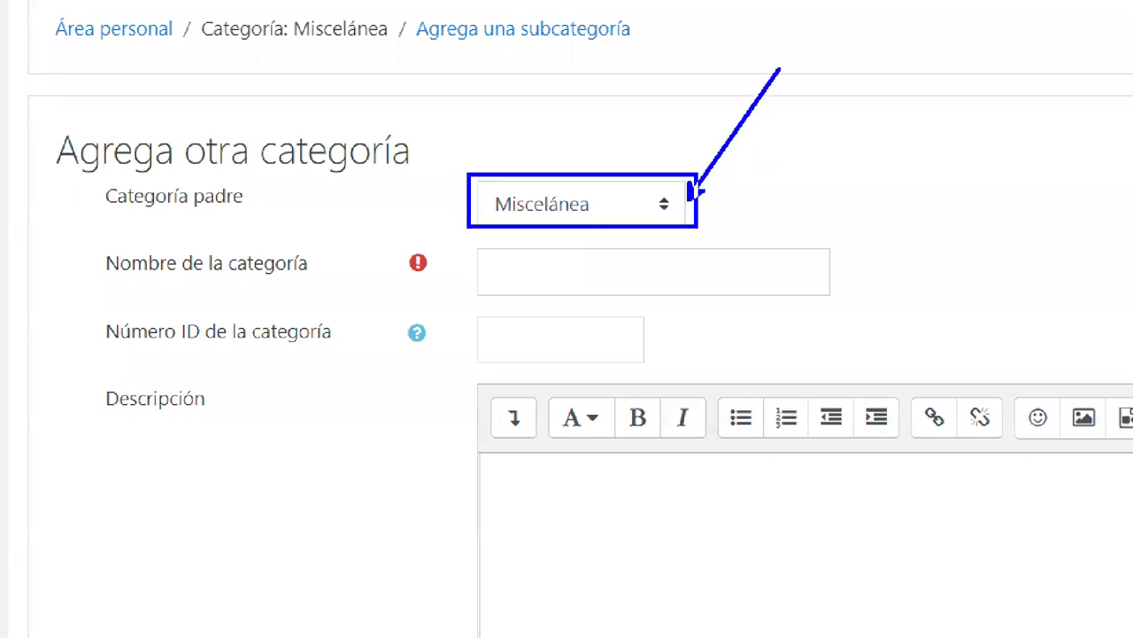
mouse_move(446, 240)
mouse_down()
mouse_move(868, 307)
mouse_move(981, 350)
mouse_up()
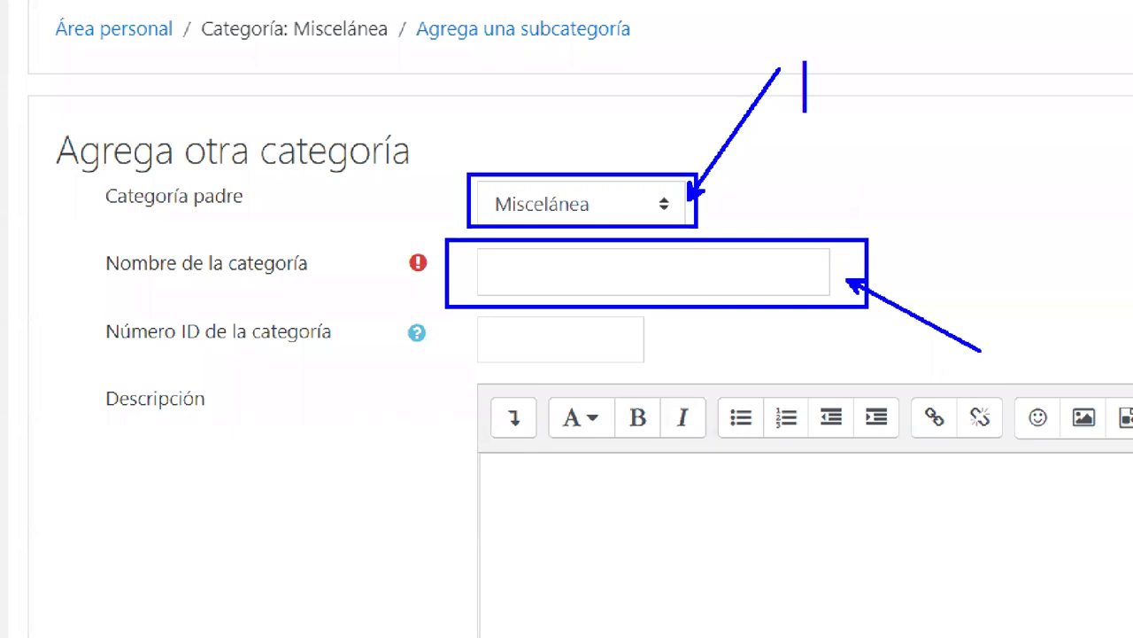
text(Superior)
key(Escape)
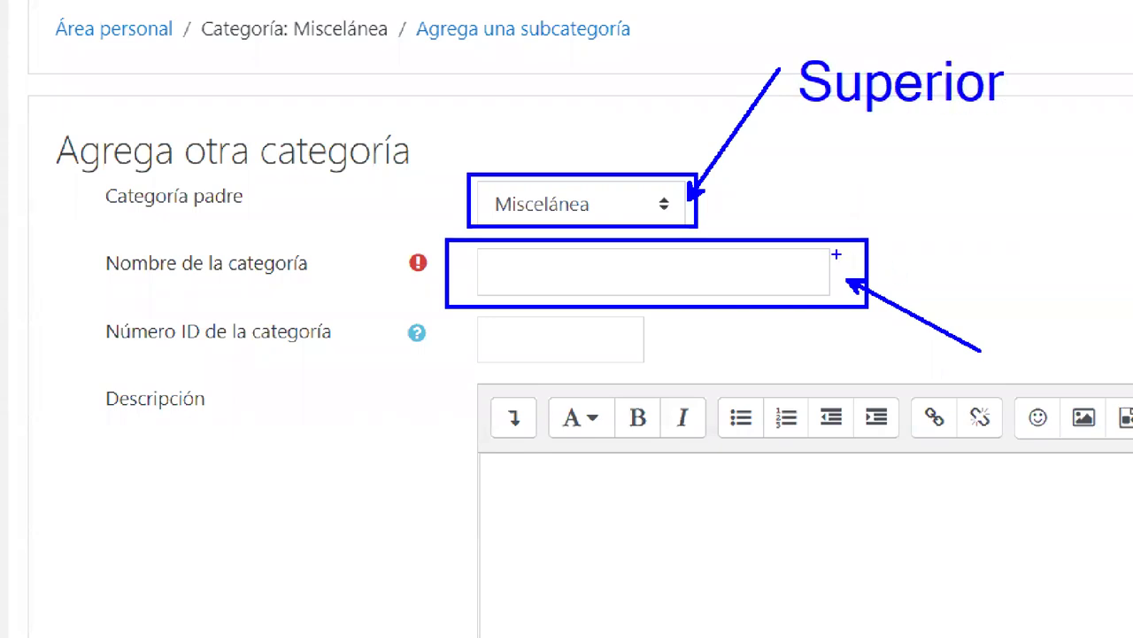
key(t)
key(Escape)
key(r)
key(t)
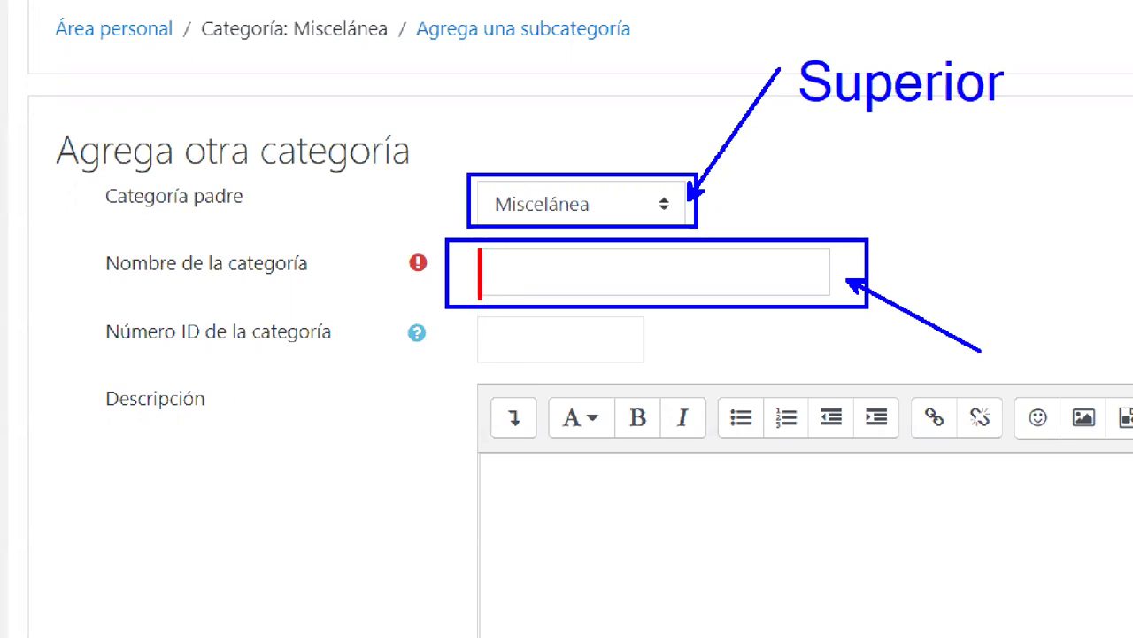
text(Curso V)
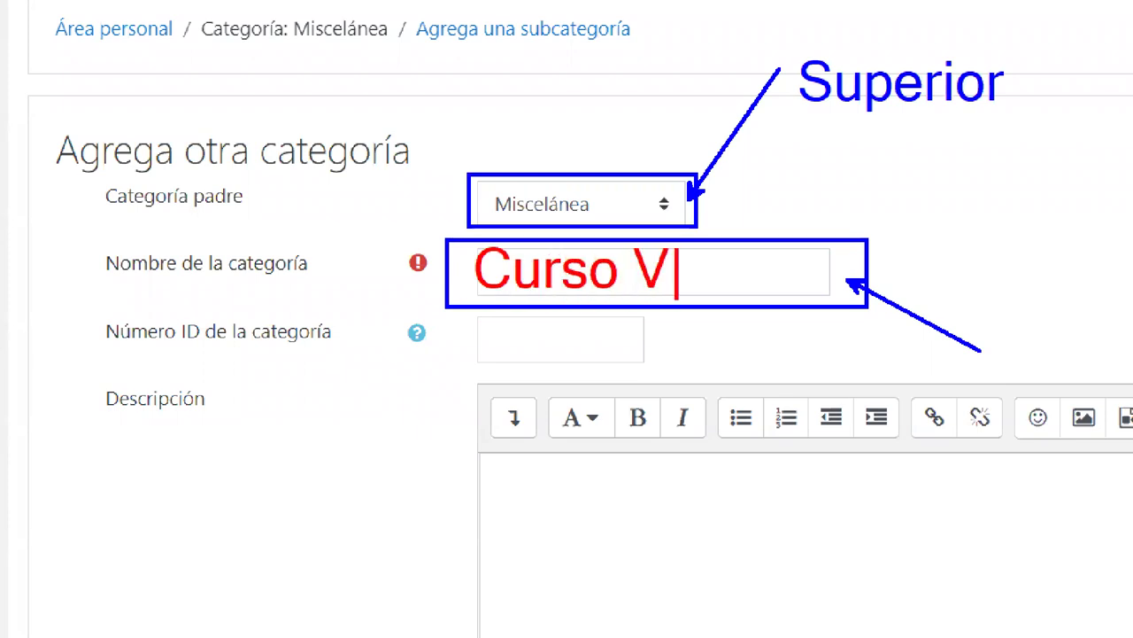
text(irtuali)
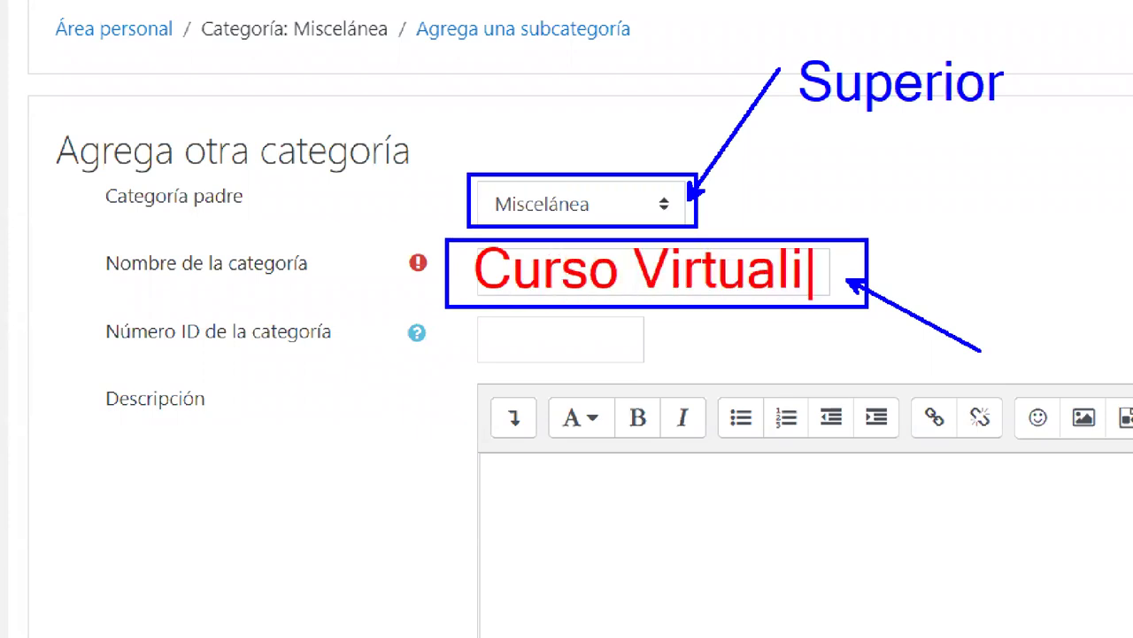
text(zado)
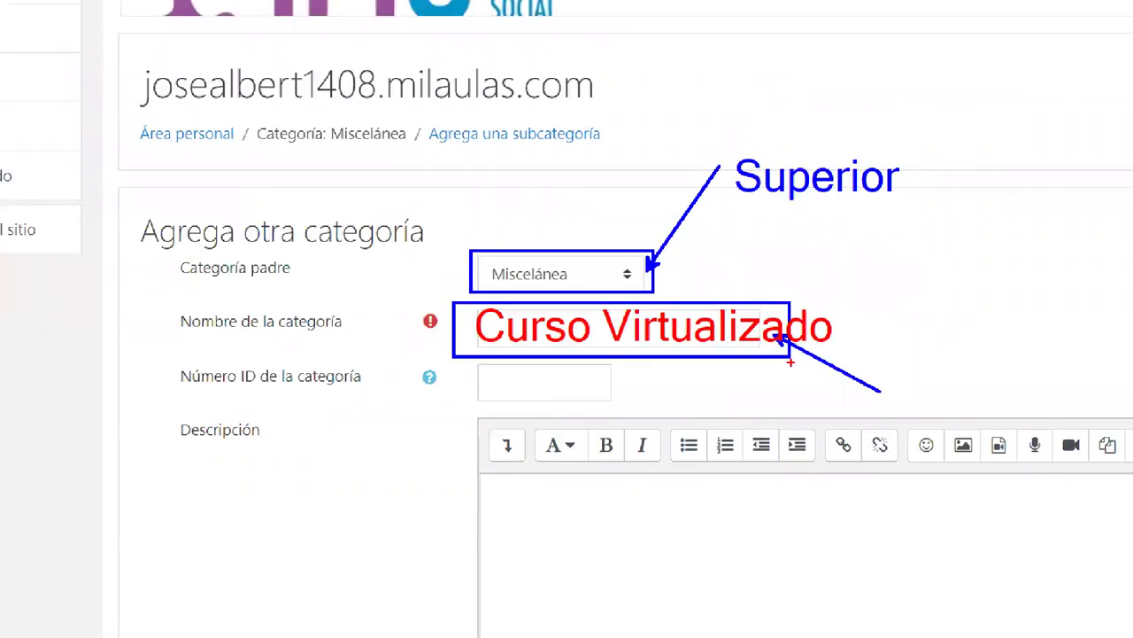
Step: Set Categoría padre to Superior and enter 'Curso Virtualizado' as the name, checking its spelling suggestions
click(568, 279)
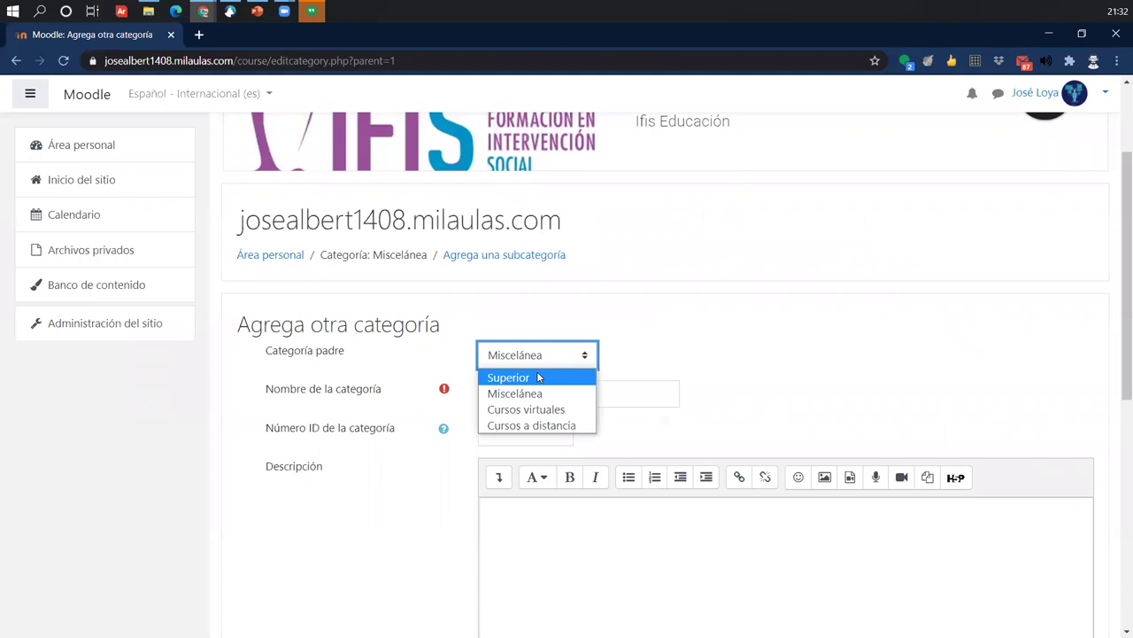
click(535, 378)
click(518, 391)
text(Cur)
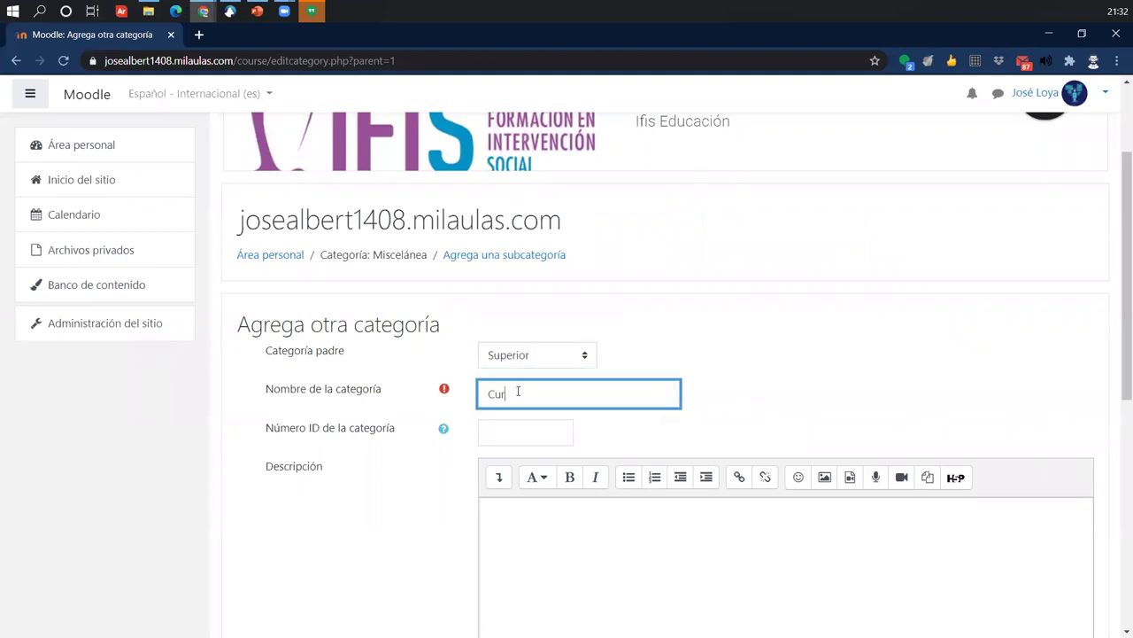
text(so Virtualizado)
click(773, 390)
click(574, 397)
right_click(557, 393)
click(799, 363)
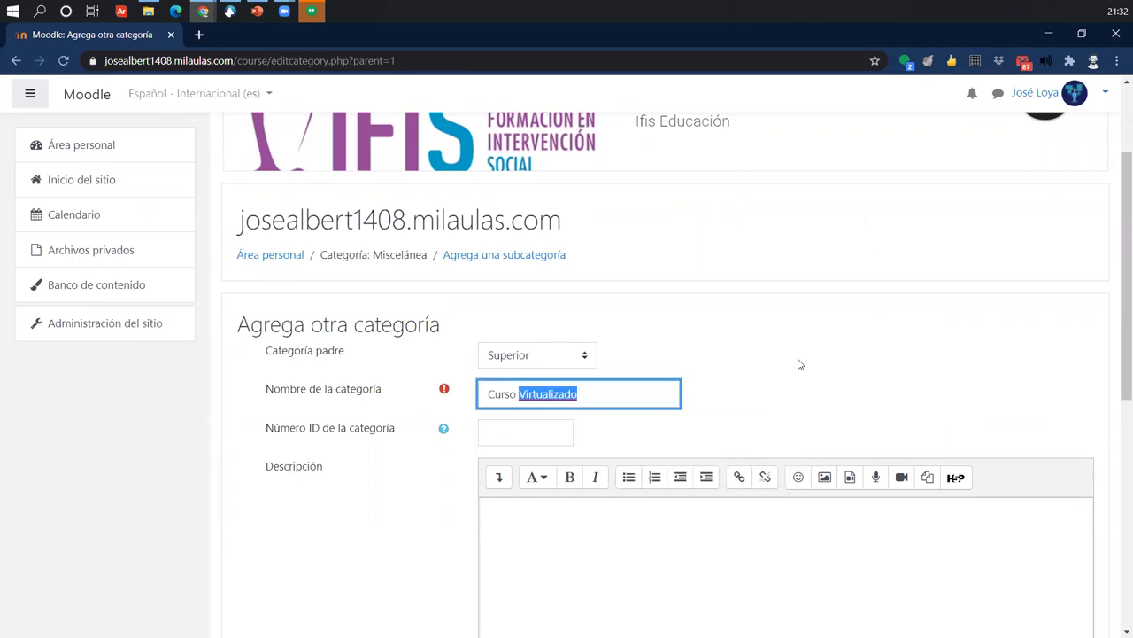
scroll(800, 363, down, 3)
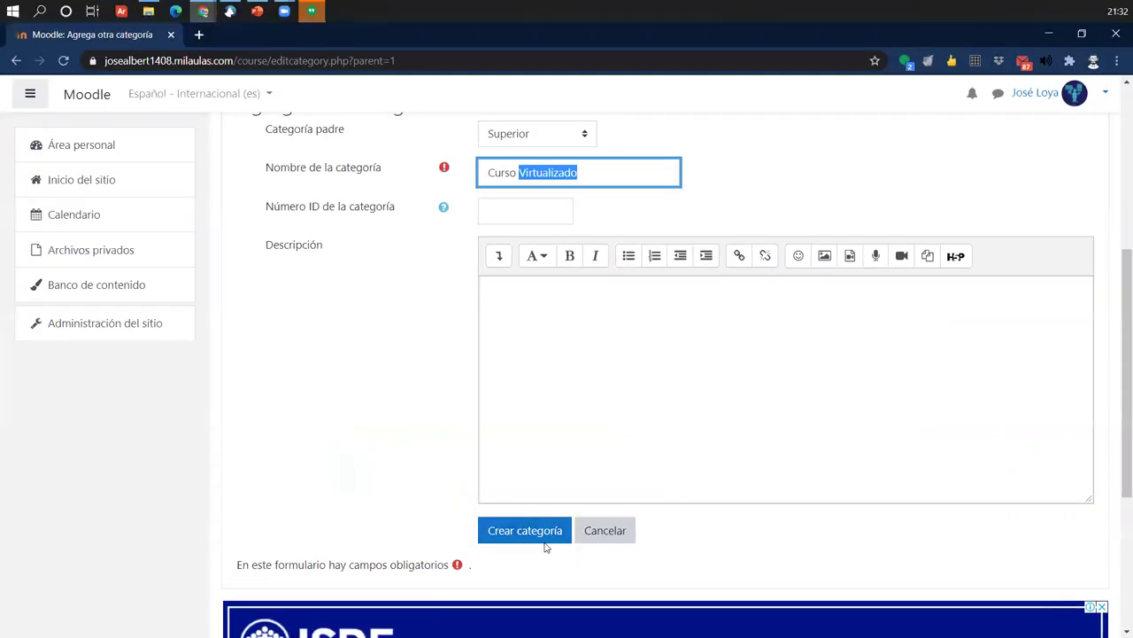
Step: Save the Curso Virtualizado category and outline its new row in the category list
click(527, 447)
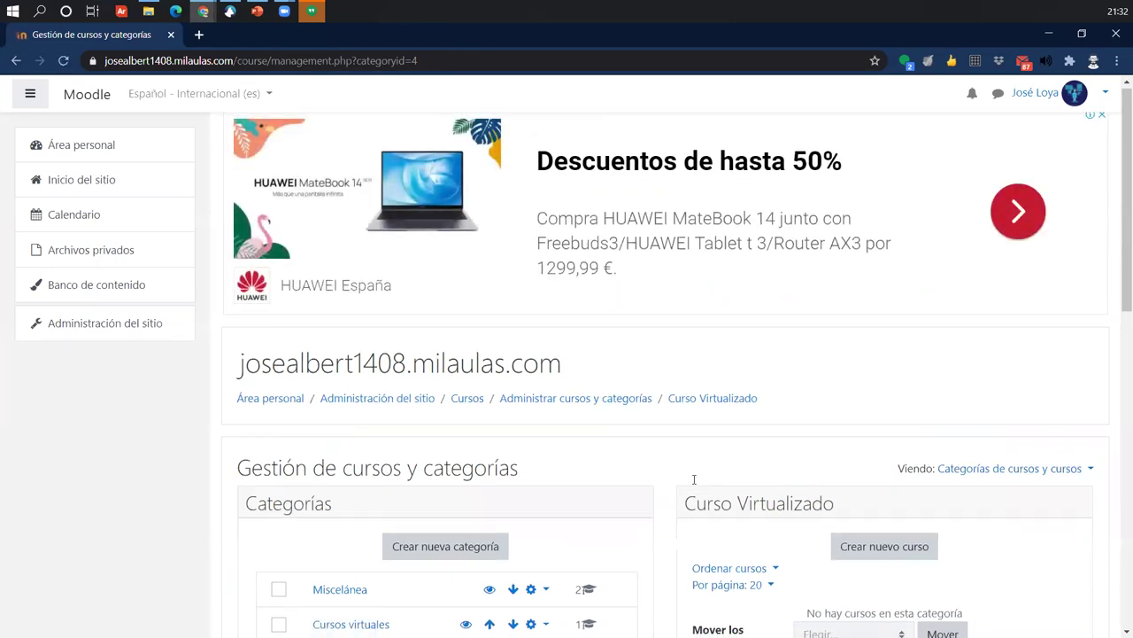
scroll(694, 479, down, 4)
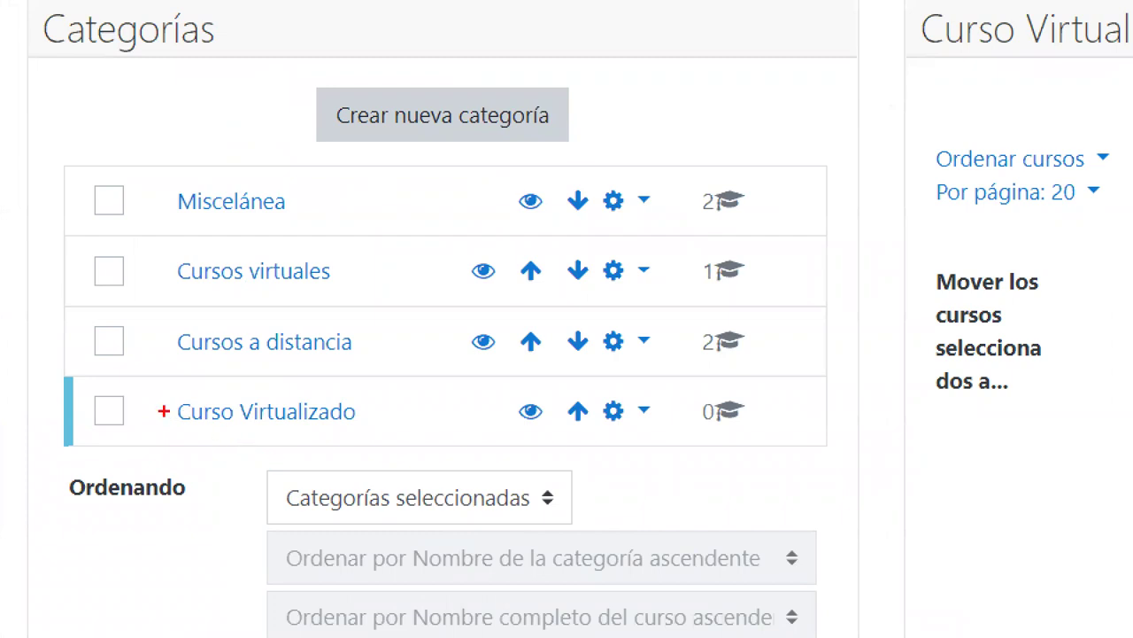
mouse_move(54, 373)
mouse_down()
mouse_move(838, 451)
mouse_move(835, 463)
mouse_move(833, 452)
mouse_up()
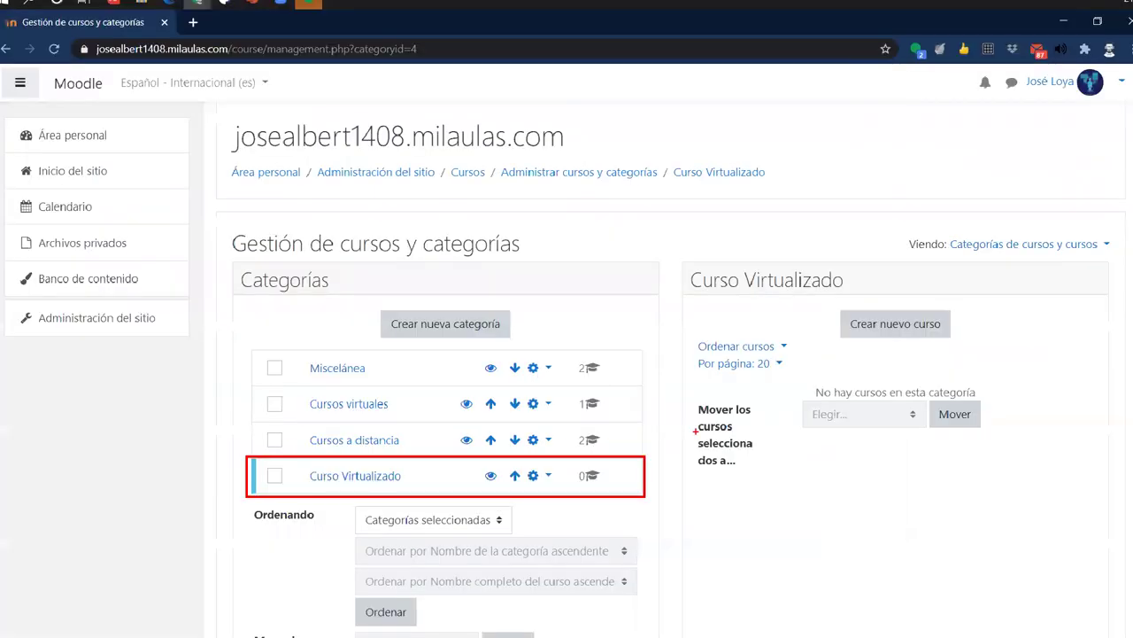
click(354, 478)
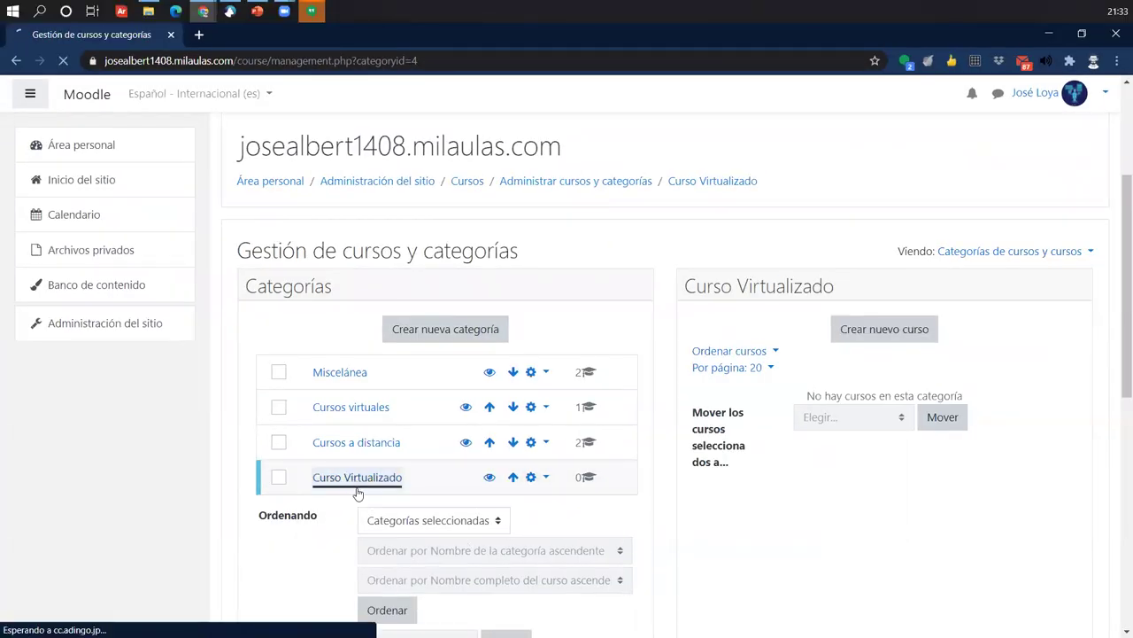
scroll(355, 478, down, 3)
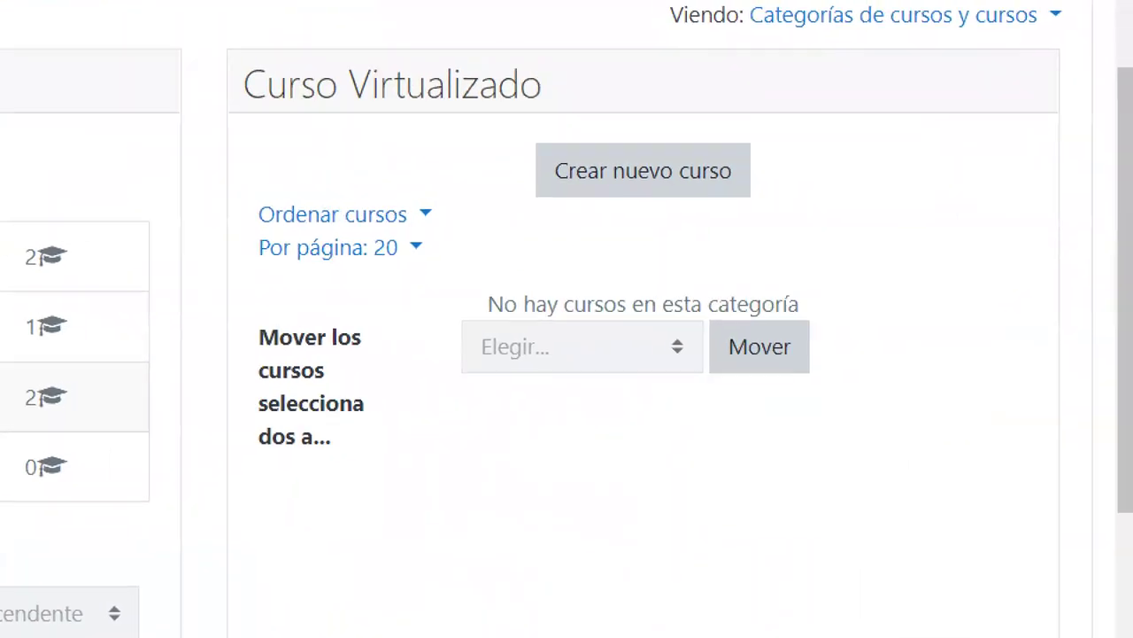
drag(207, 38, 563, 113)
drag(529, 69, 843, 0)
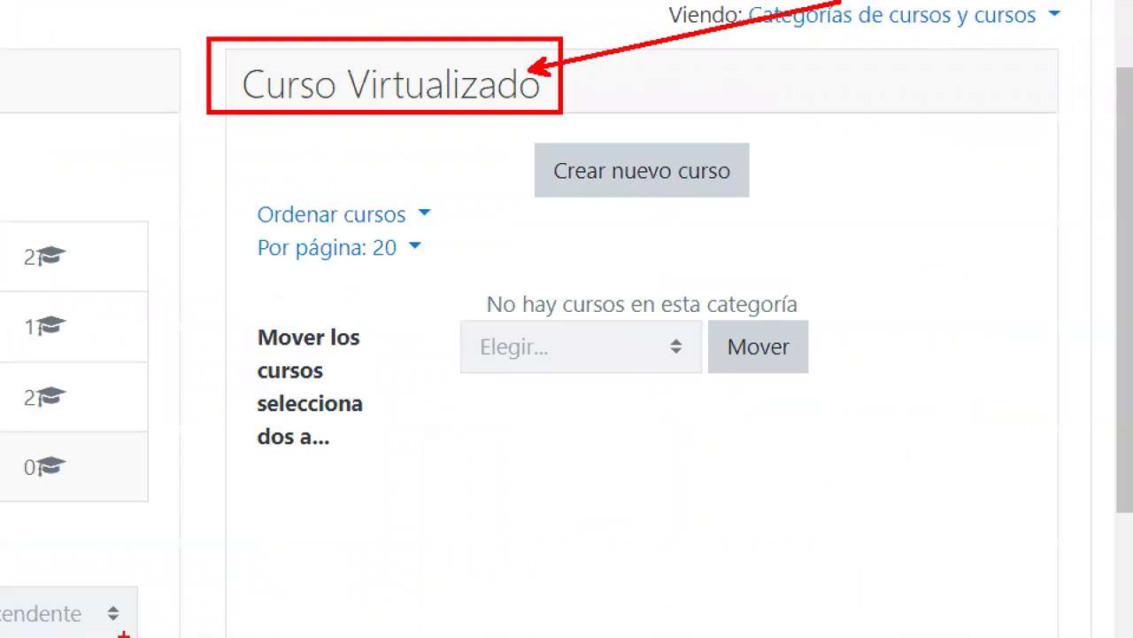
key(b)
mouse_move(516, 128)
mouse_down()
mouse_move(753, 198)
mouse_move(865, 276)
mouse_up()
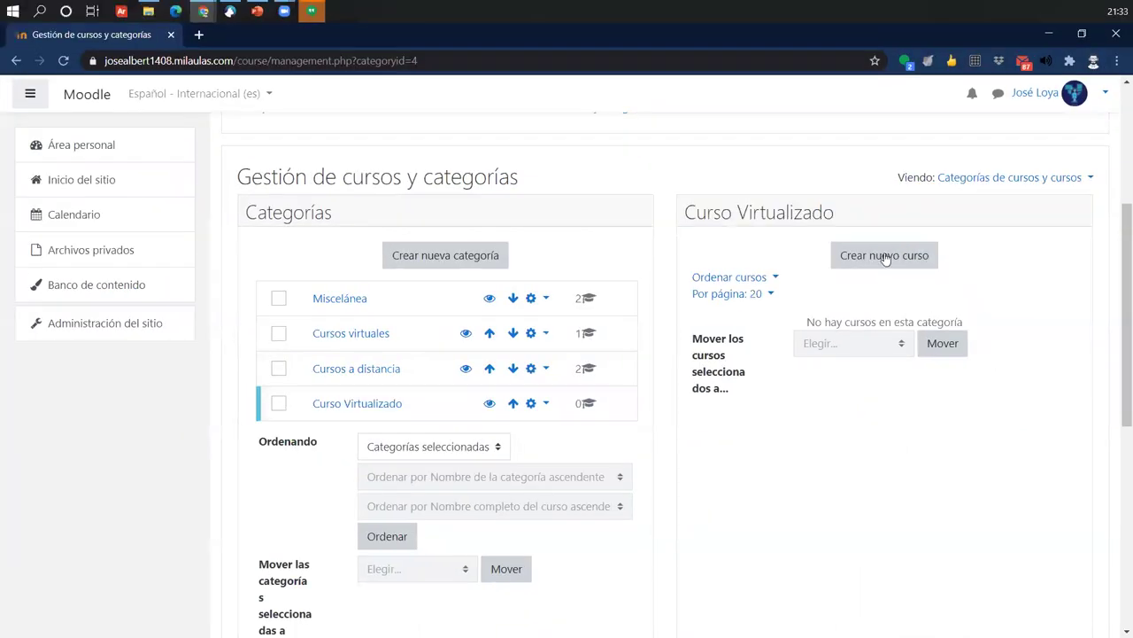
Step: Open the Agrega otro curso form in the Curso Virtualizado category
click(644, 176)
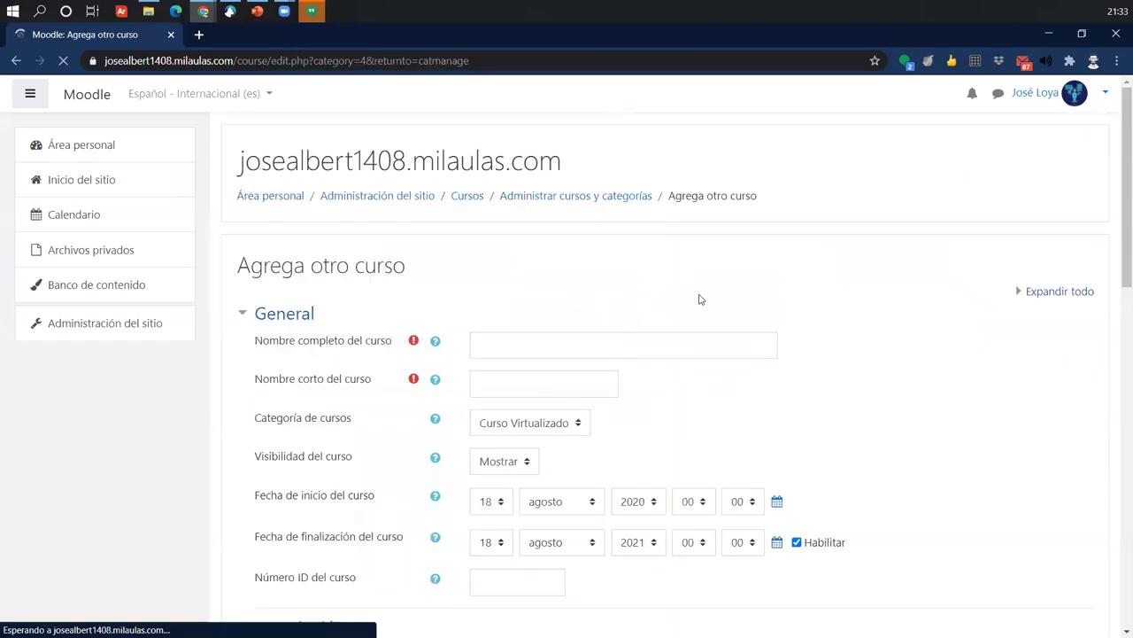
scroll(647, 474, down, 8)
scroll(647, 475, up, 10)
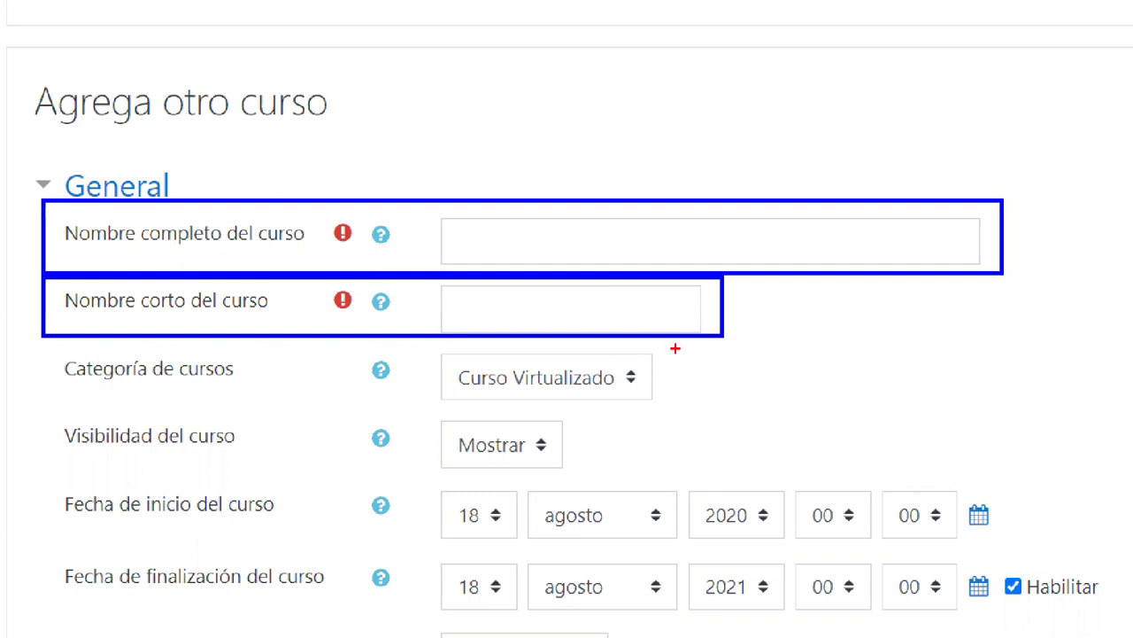
Step: Outline the Categoría de cursos row and the course start and end dates, then begin a text note
mouse_move(680, 346)
mouse_down()
mouse_move(265, 412)
mouse_move(51, 413)
mouse_move(50, 401)
mouse_up()
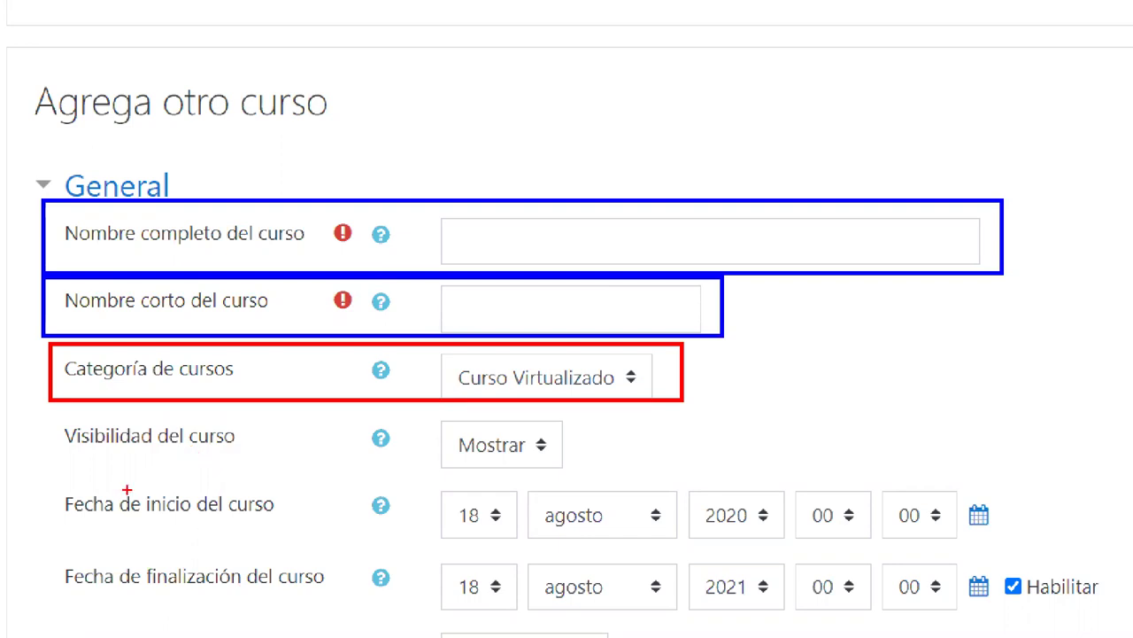
mouse_move(26, 472)
mouse_down()
mouse_move(157, 538)
mouse_move(1131, 635)
mouse_move(1105, 611)
mouse_up()
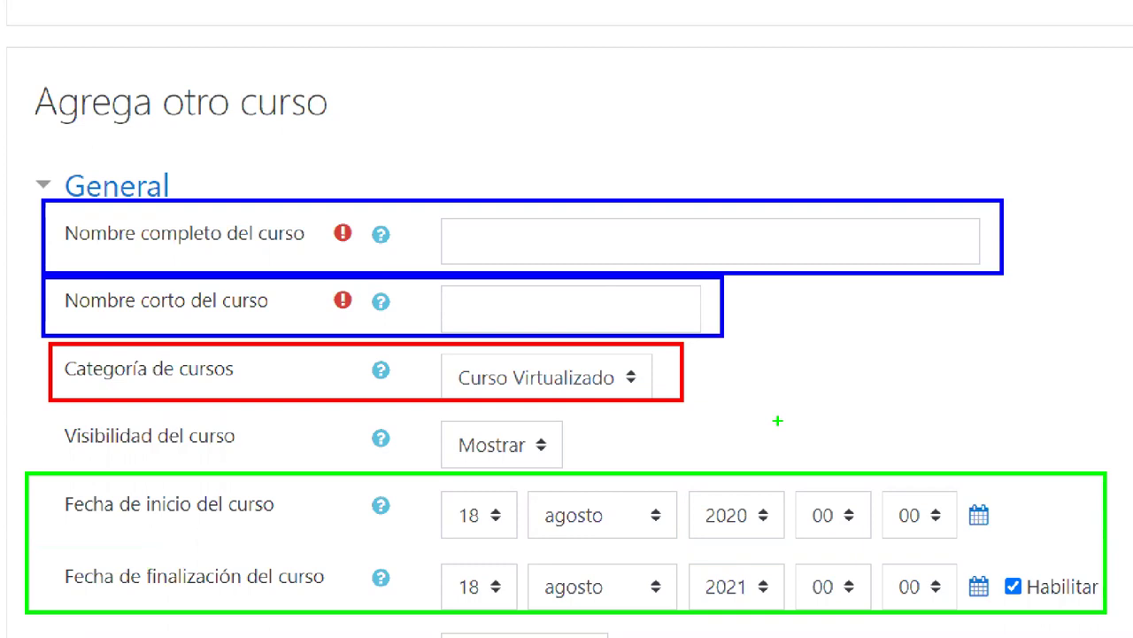
key(t)
key(Escape)
key(t)
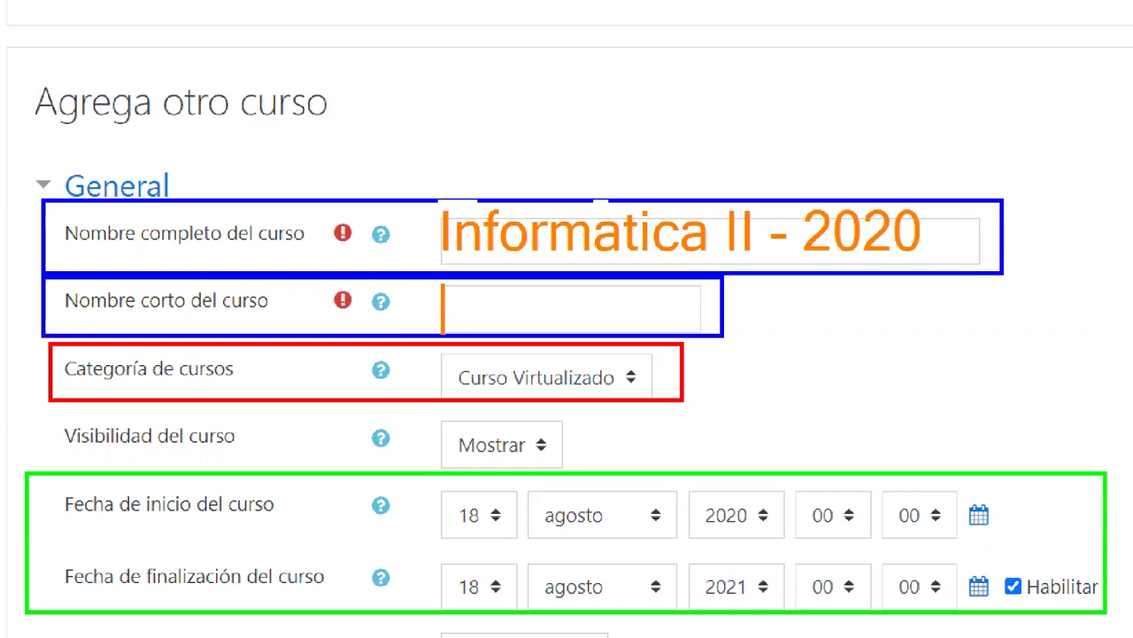
Step: Write 'info2_2020' beside Nombre corto, and '17' and '17 setiembre' beside the start and end dates
text(info)
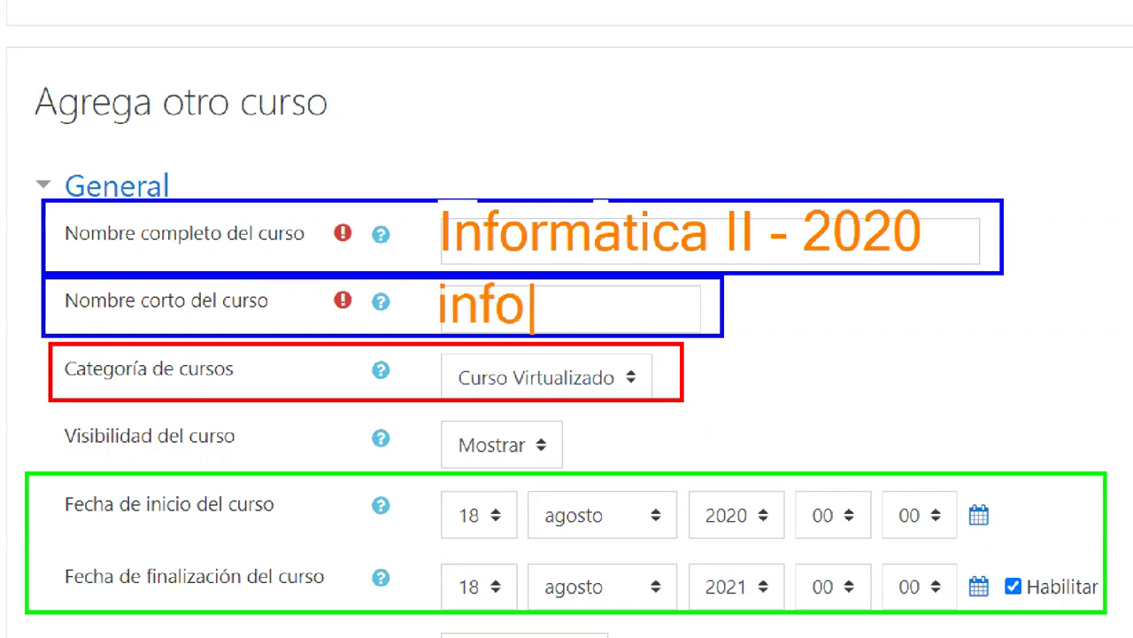
text(2_2020)
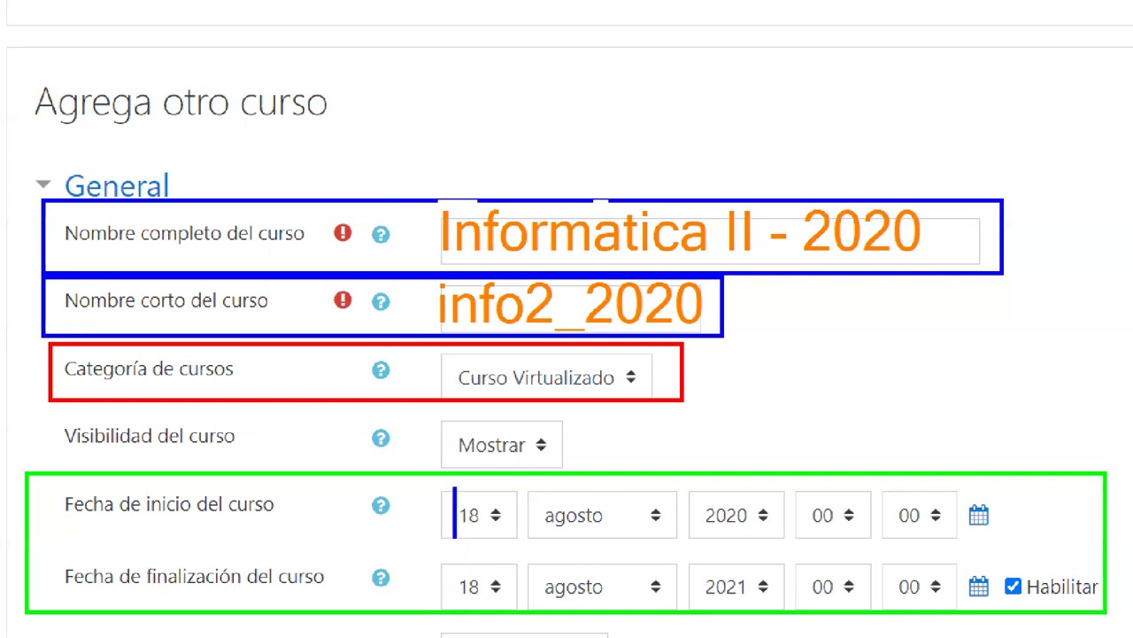
text(17)
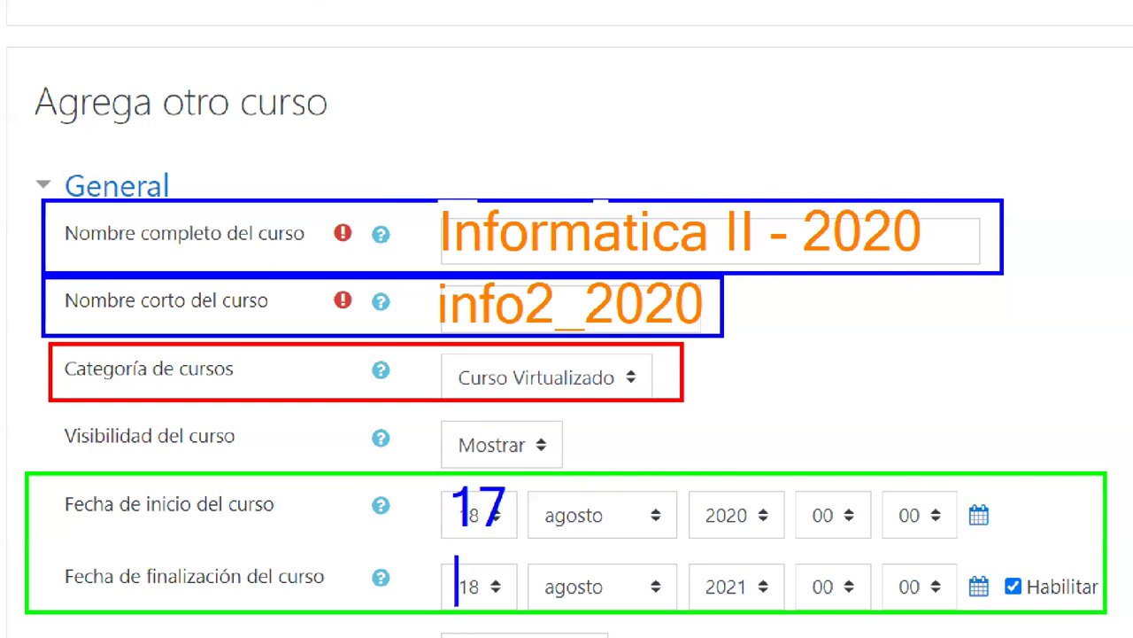
text(17 )
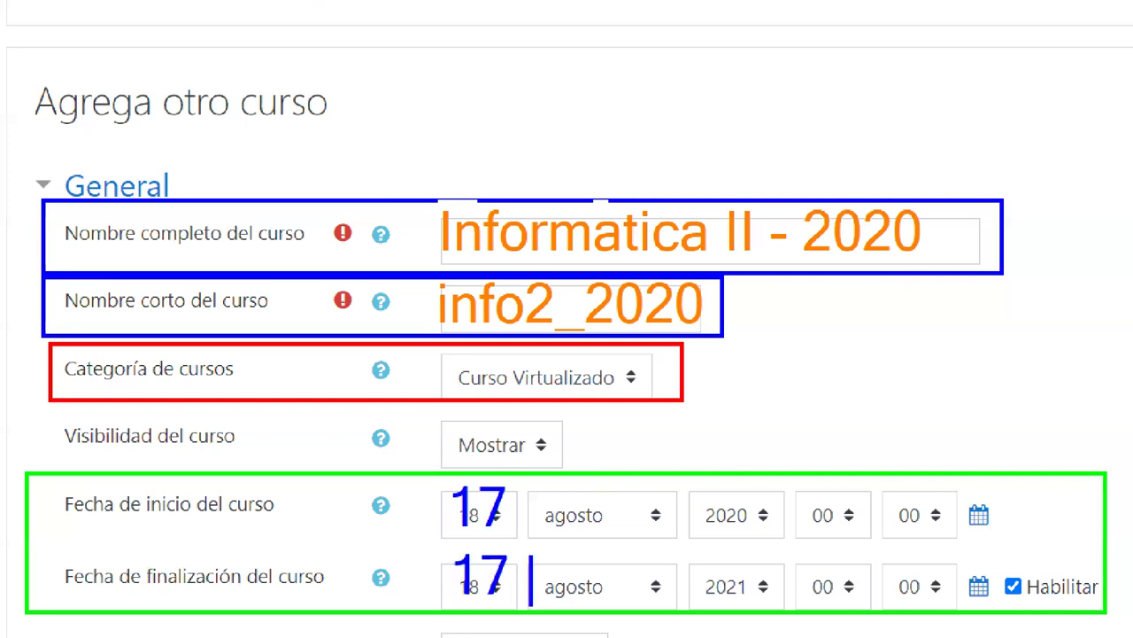
text(seti)
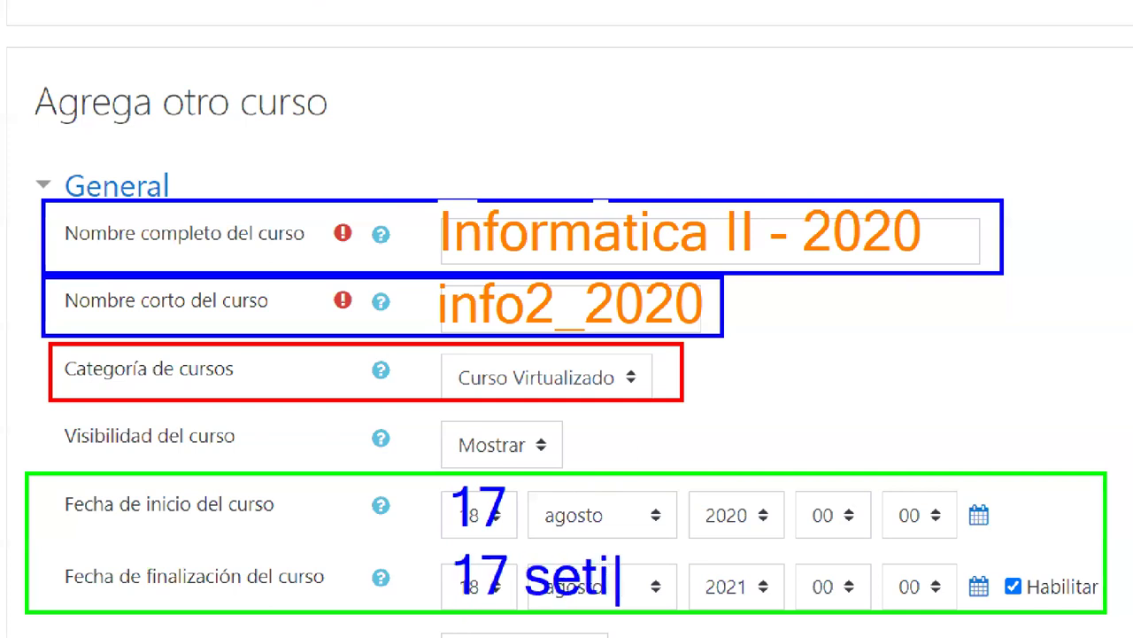
text(embre)
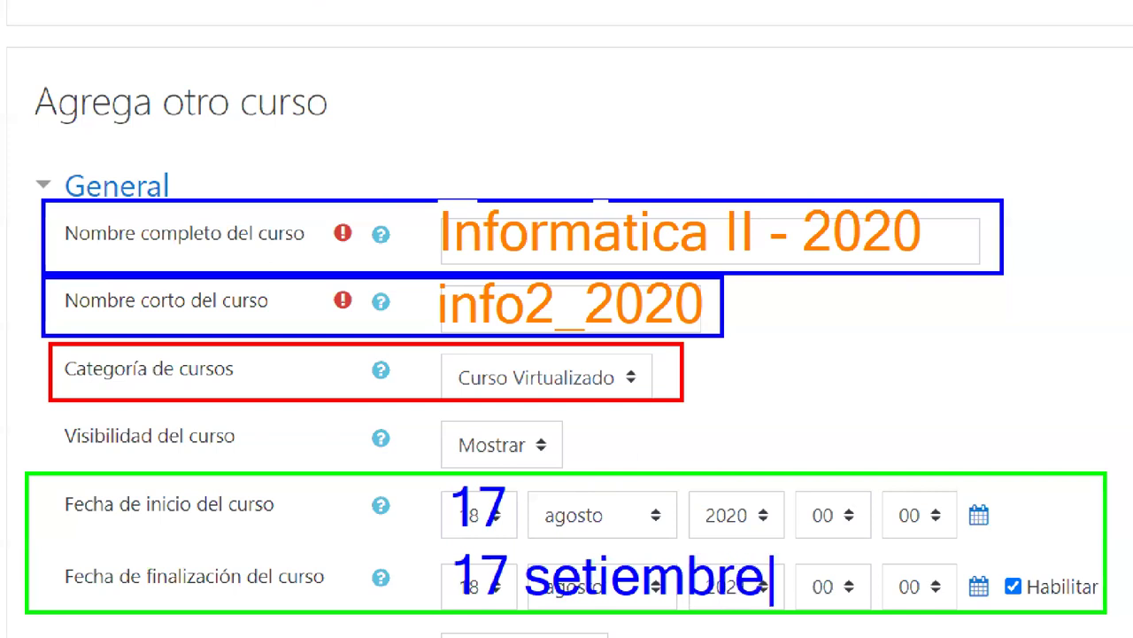
key(Escape)
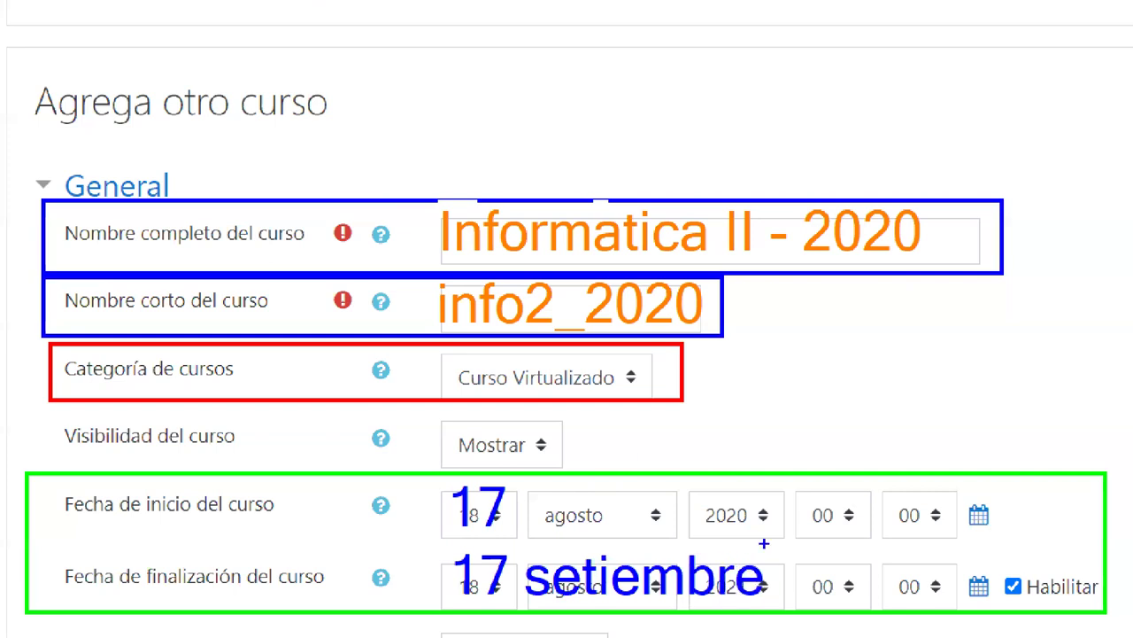
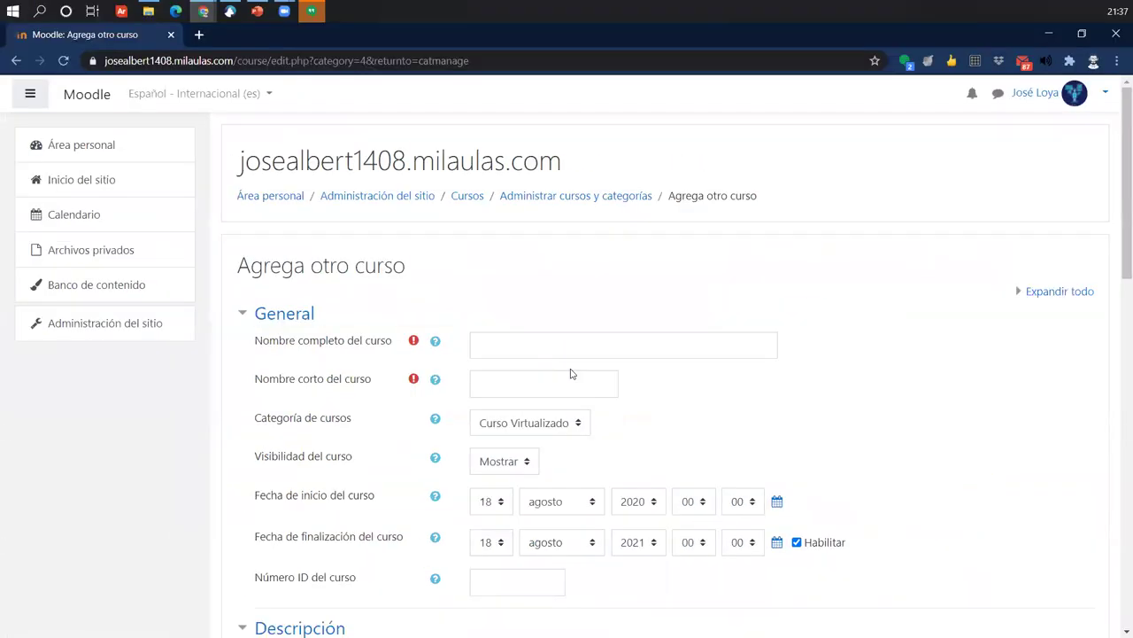
Step: Enter the full name 'Informática 2 - 2020' and the short name 'info2_2020'
click(570, 338)
text(Informática 2 - 2020)
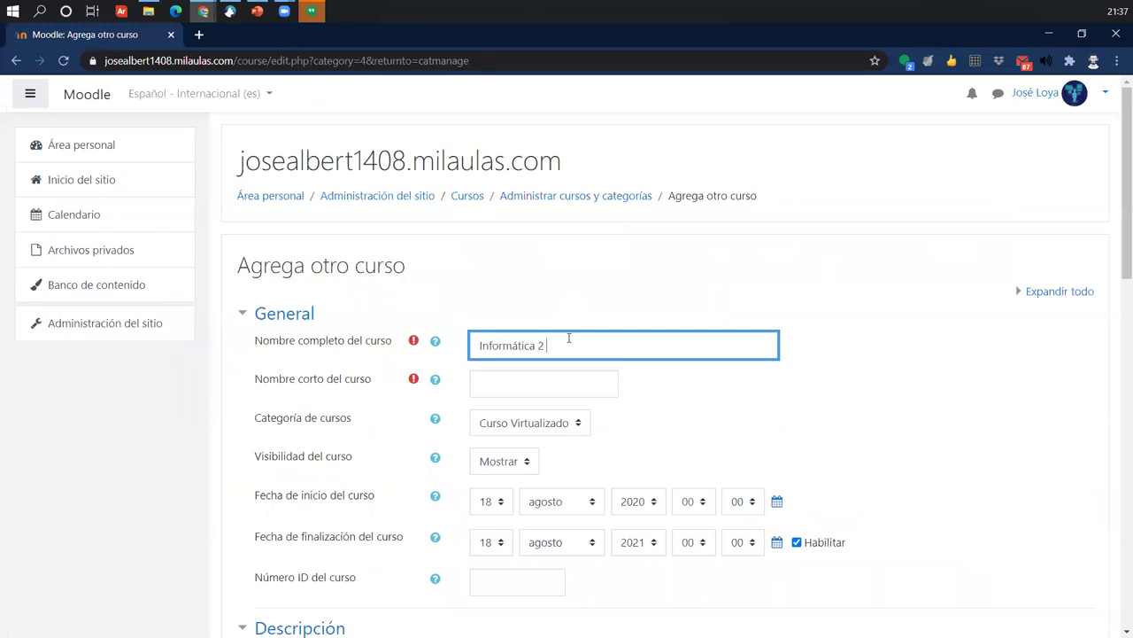
key(Tab)
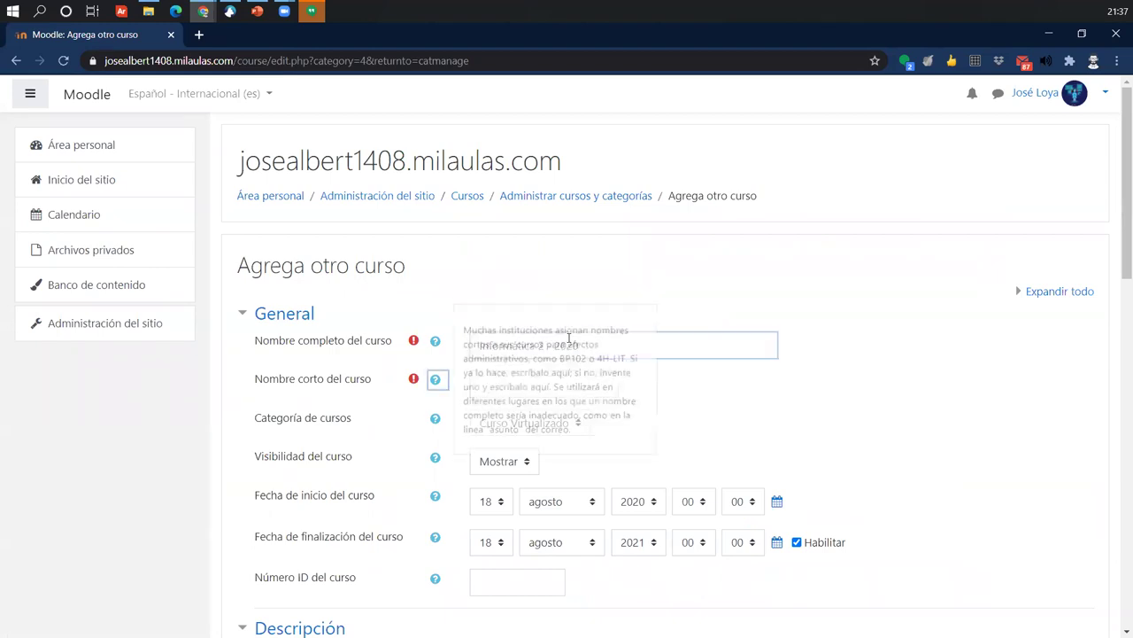
key(Tab)
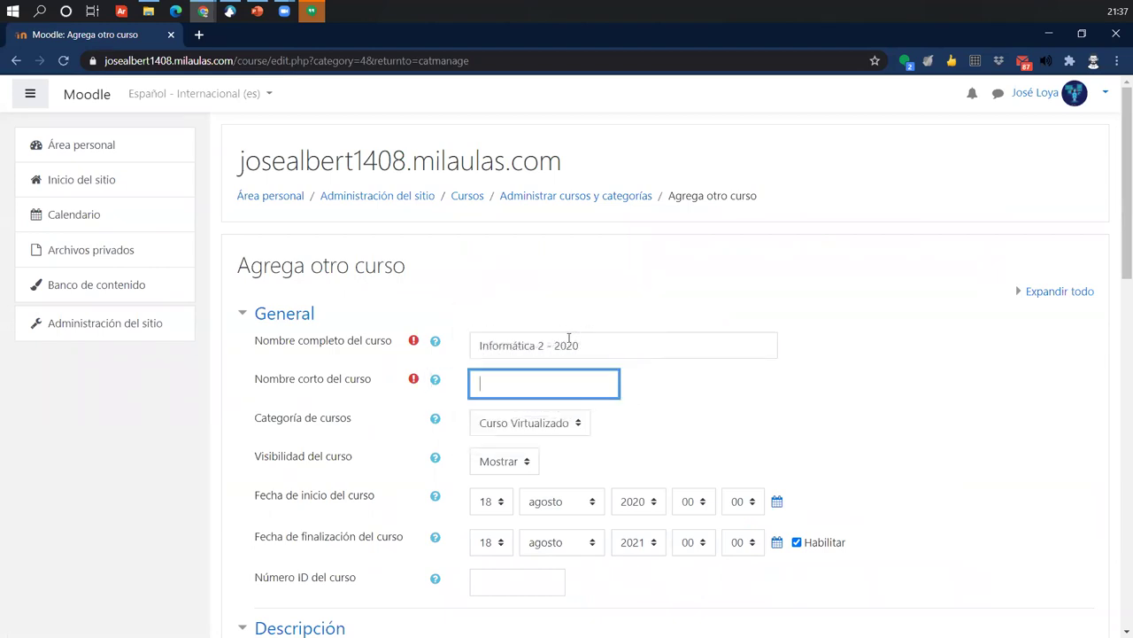
text(info2_2020)
Step: Set the start day to 17 and the end date to 17 septiembre 2021
click(492, 509)
key(Down)
key(Up)
key(Up)
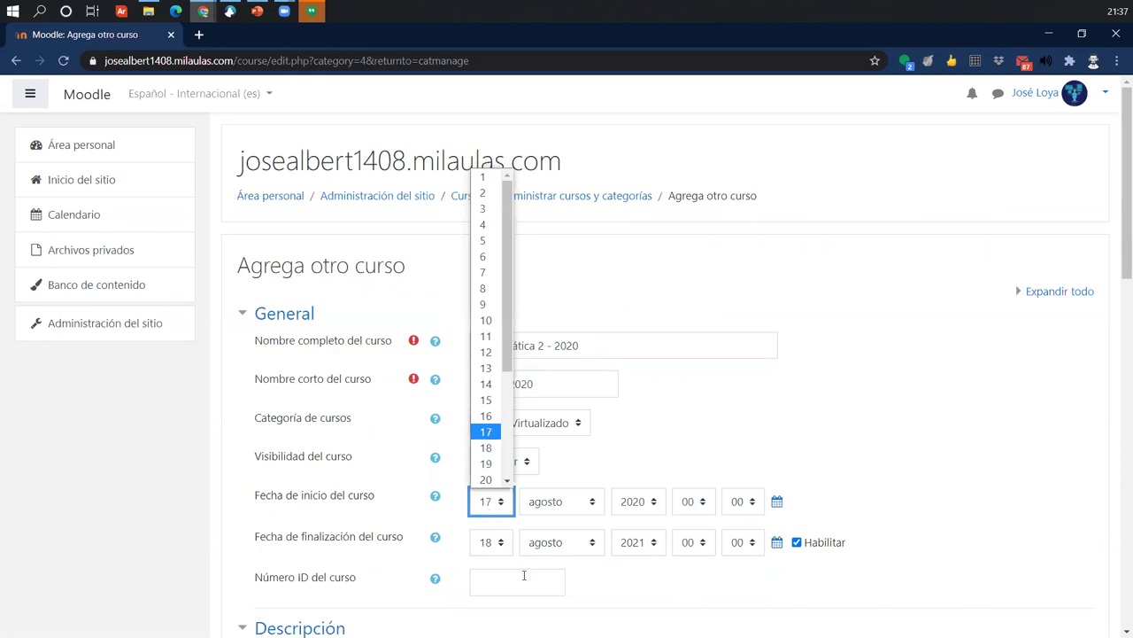
click(507, 543)
click(486, 473)
click(567, 542)
key(Down)
key(Return)
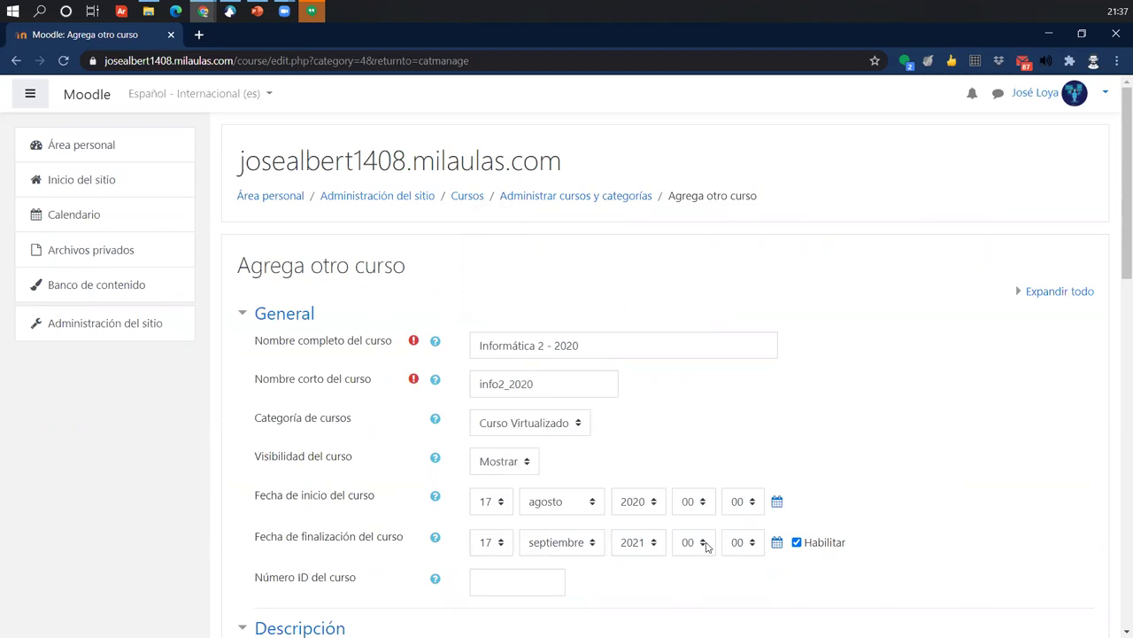
Step: Set the course end time to 23:59
click(705, 543)
text(23)
key(Return)
key(Tab)
text(51)
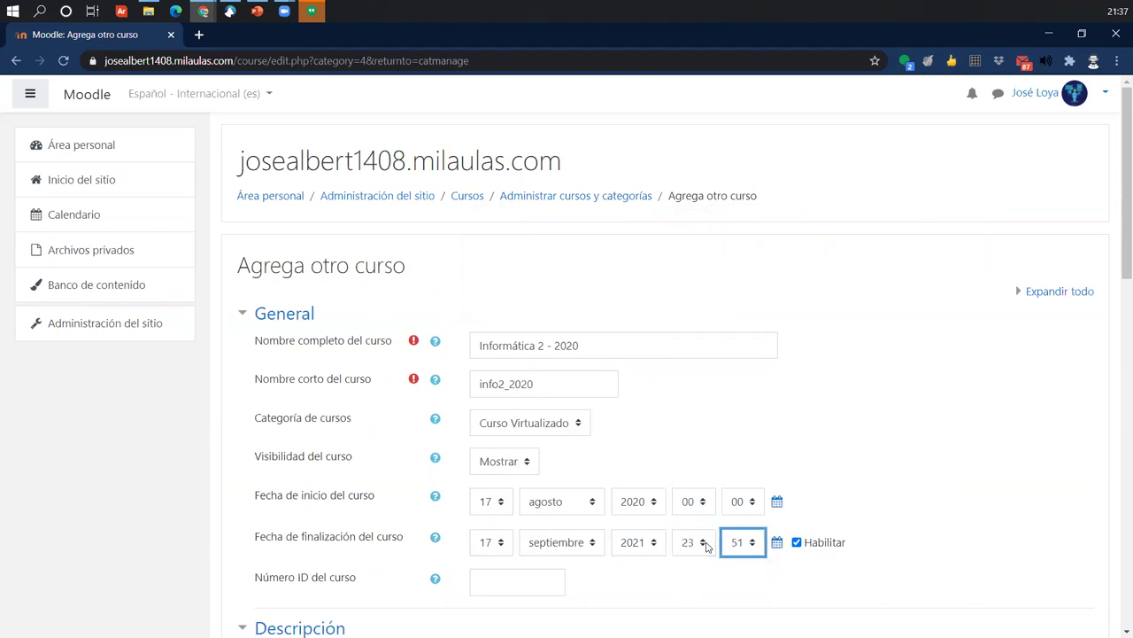
click(751, 542)
scroll(744, 518, down, 2)
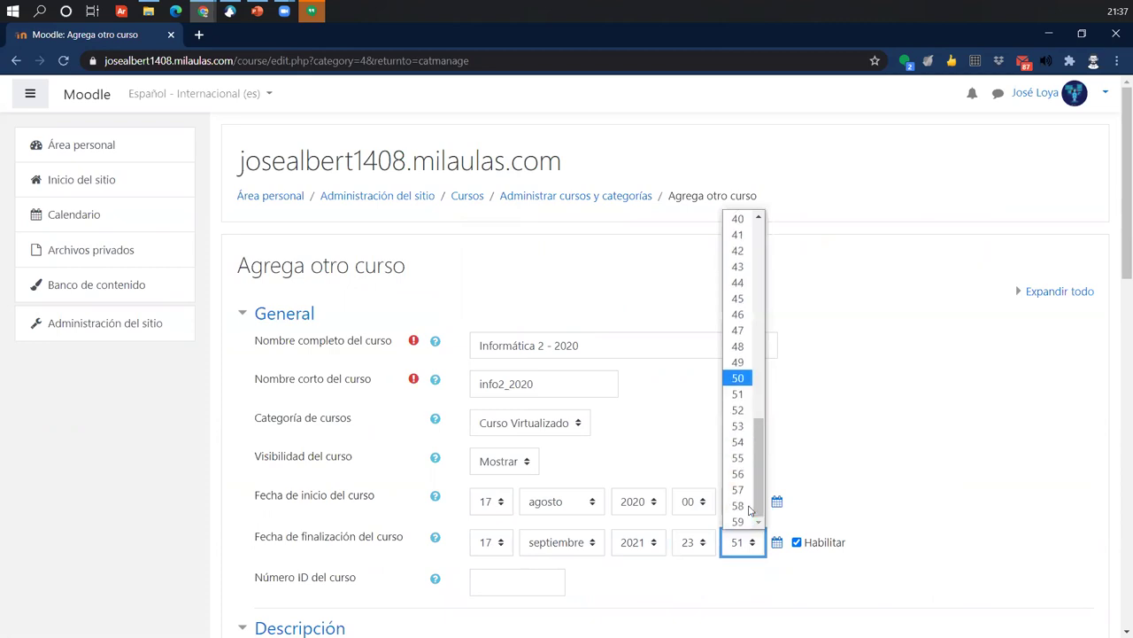
click(740, 520)
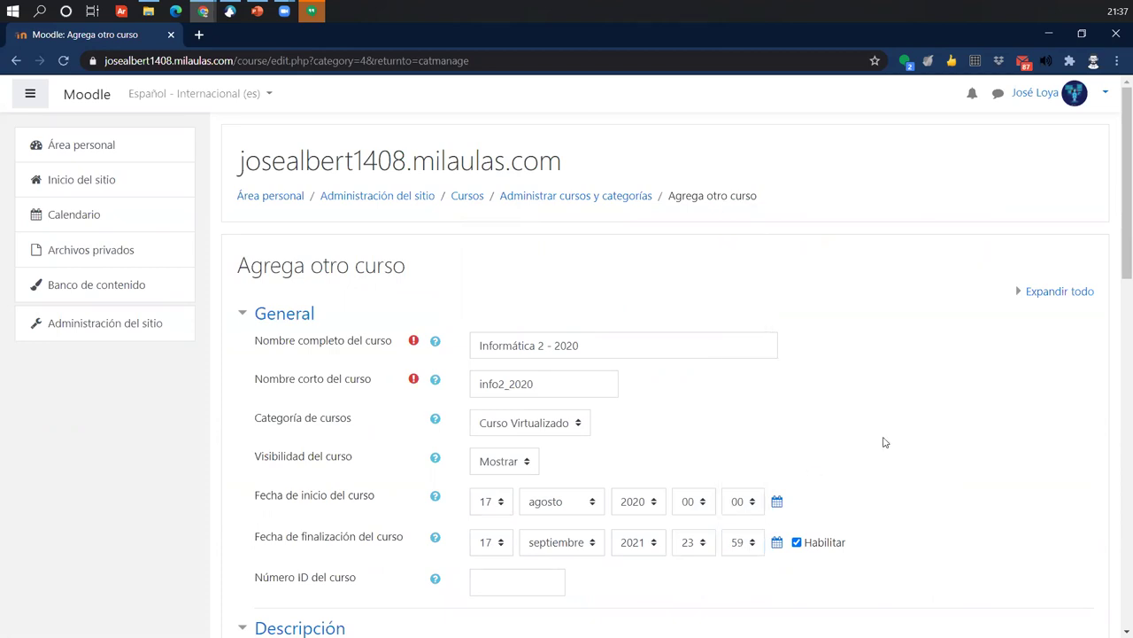
scroll(883, 441, down, 3)
scroll(883, 441, up, 1)
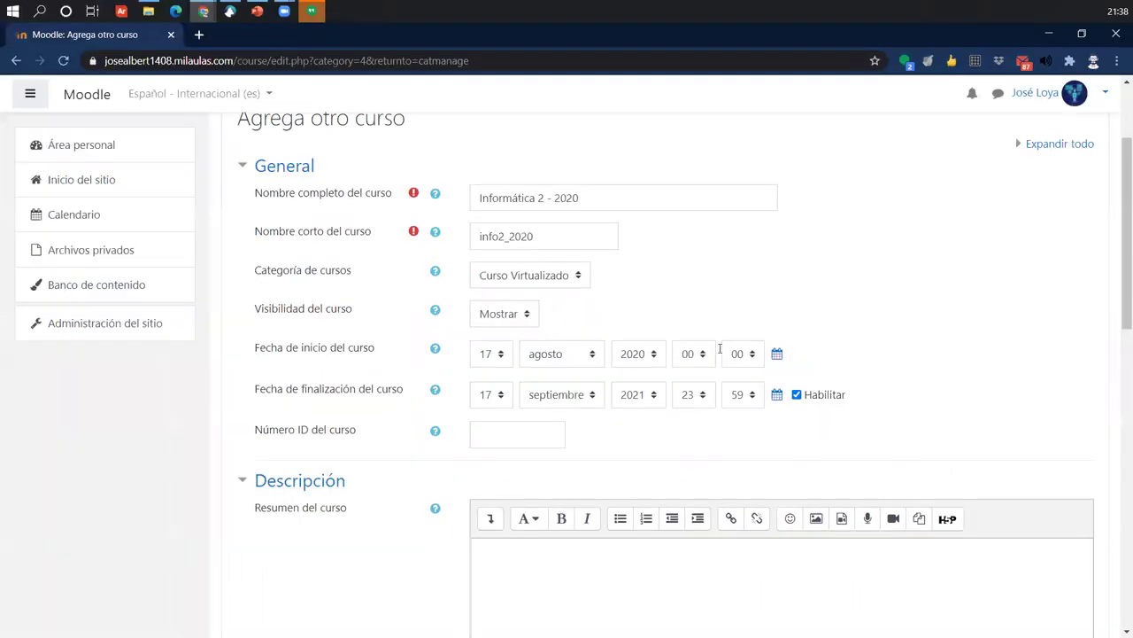
scroll(721, 346, down, 8)
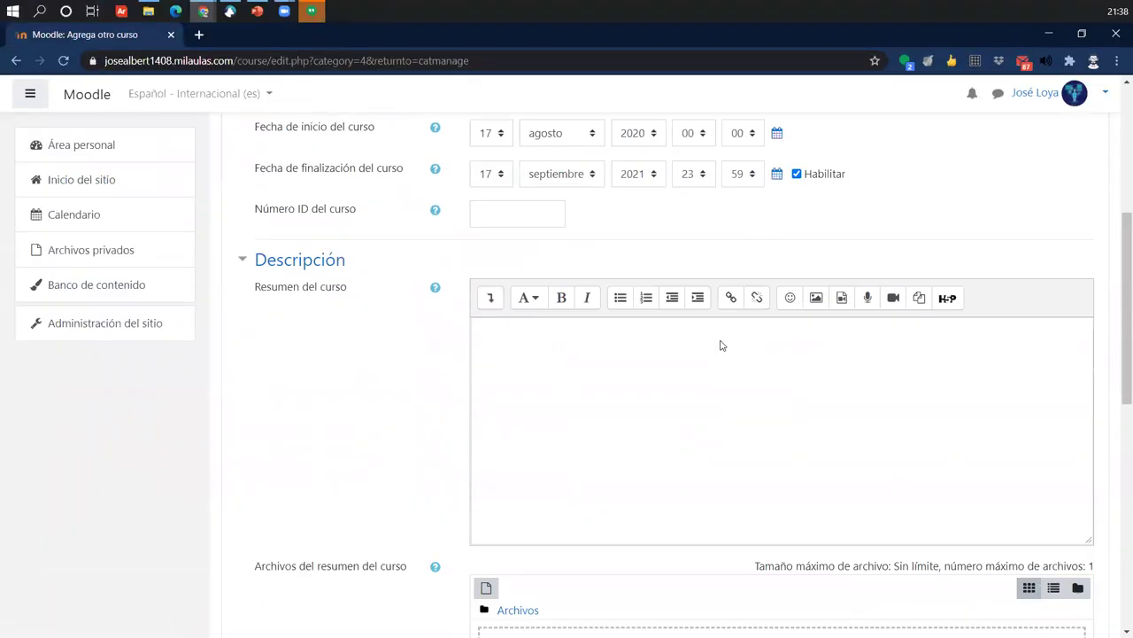
scroll(721, 345, up, 7)
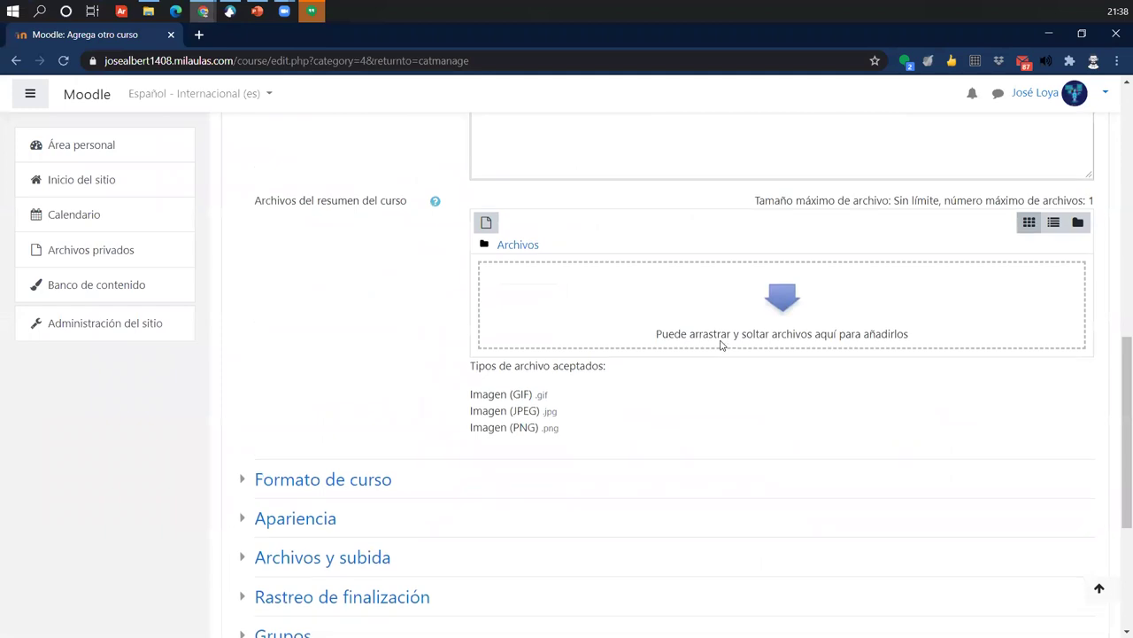
scroll(721, 341, up, 3)
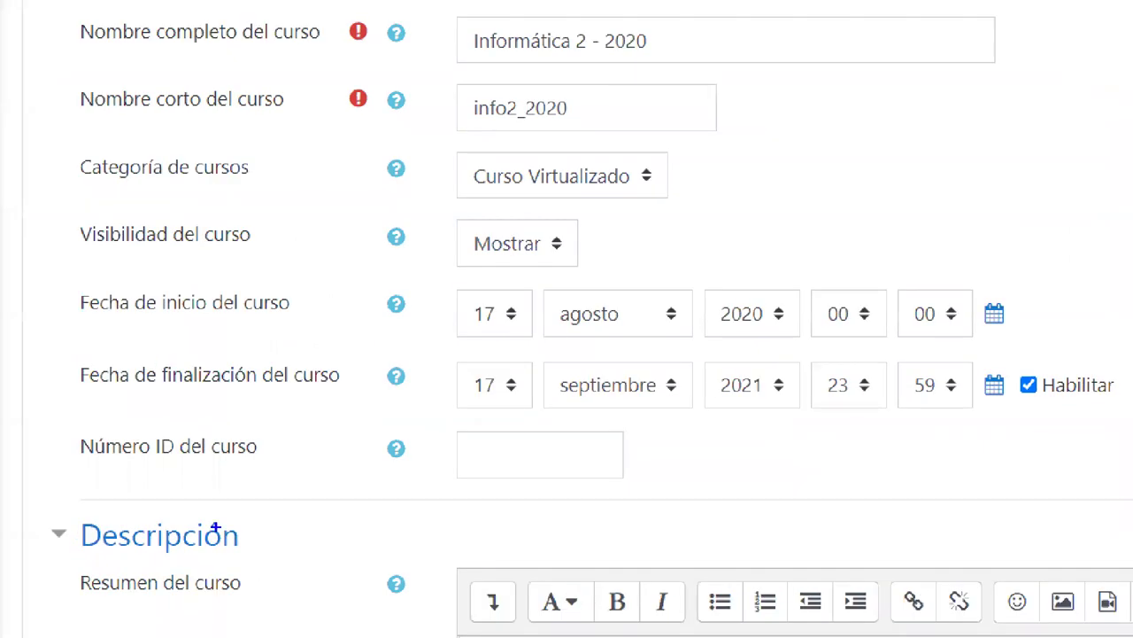
Step: Point out the course ID number field, then show and dismiss its help
mouse_move(65, 419)
mouse_down()
mouse_move(852, 467)
mouse_move(704, 497)
mouse_up()
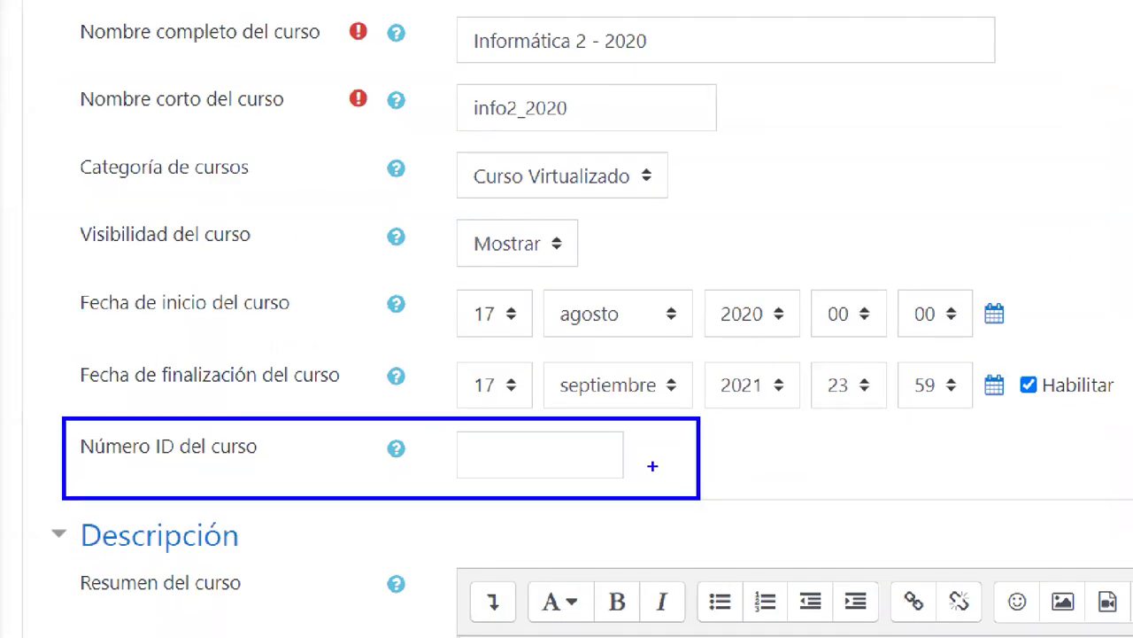
drag(653, 466, 858, 420)
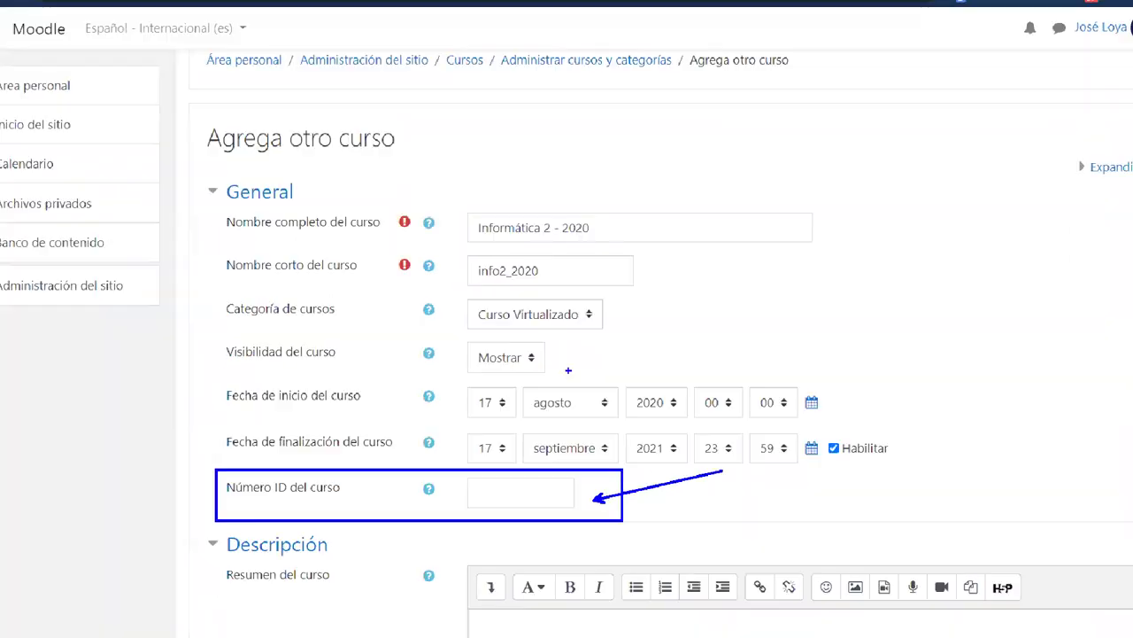
click(429, 488)
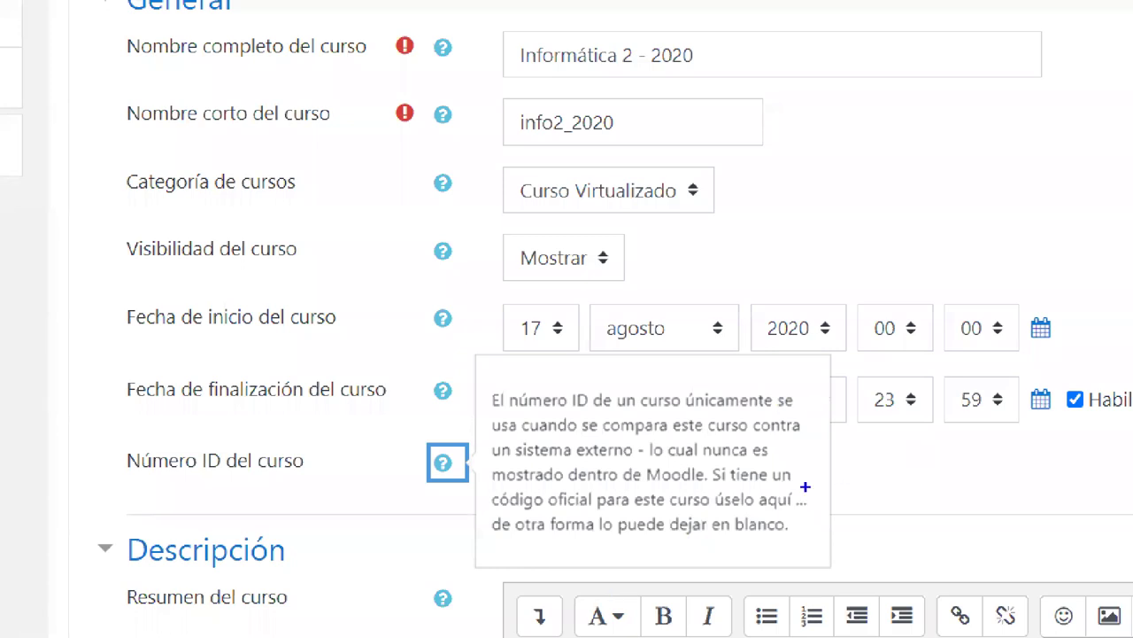
scroll(575, 549, down, 3)
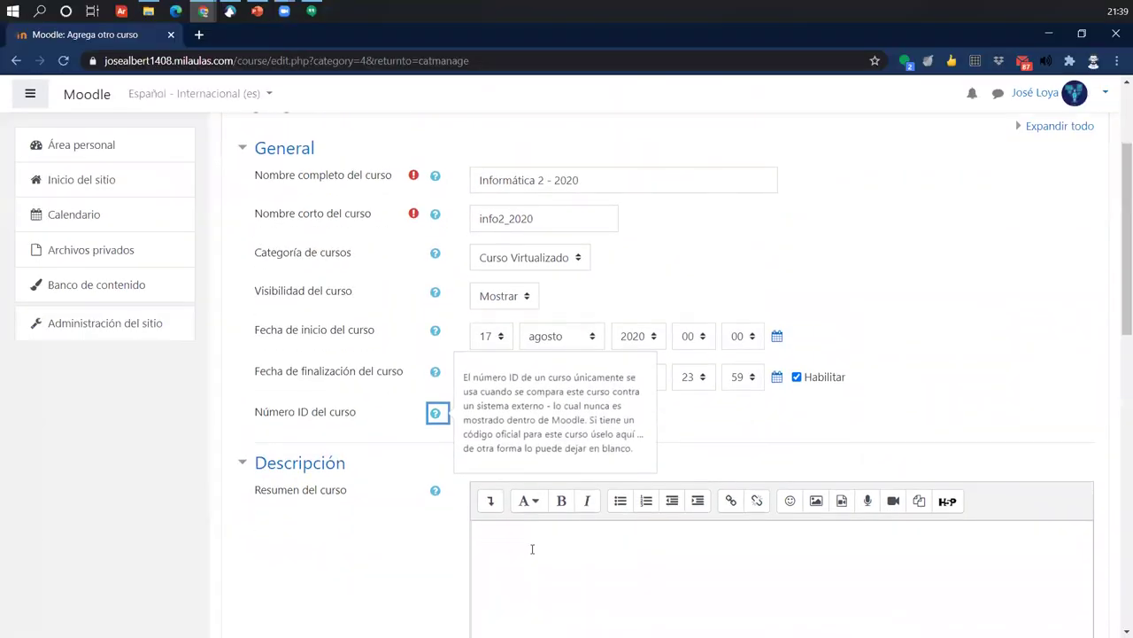
click(713, 374)
scroll(541, 465, up, 3)
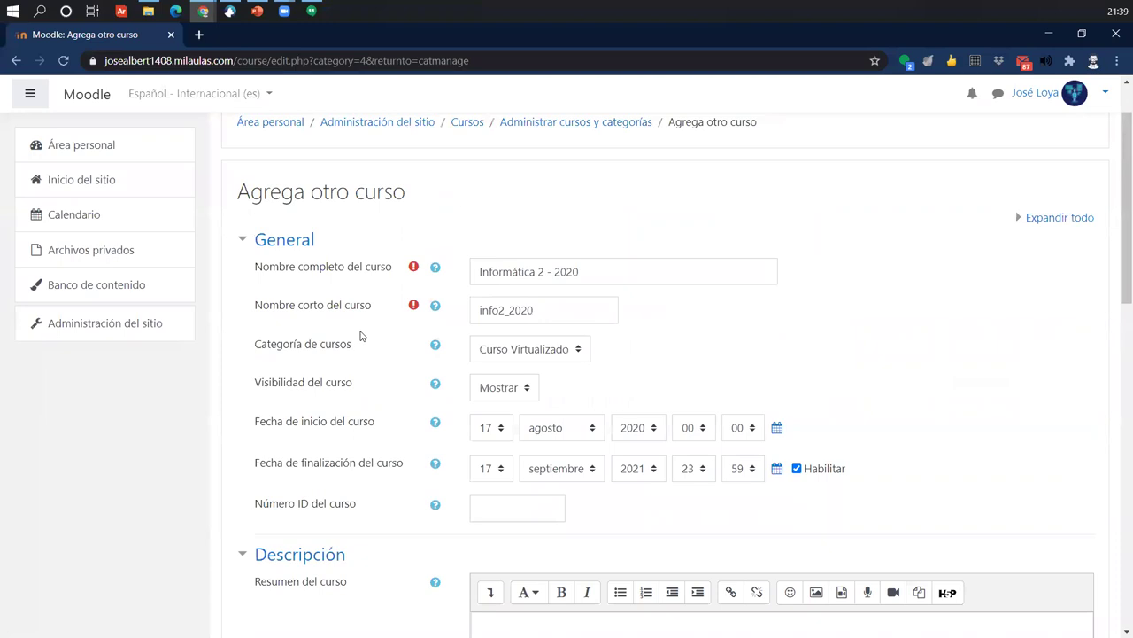
Step: Collapse the General and Descripción sections of the course form
click(245, 242)
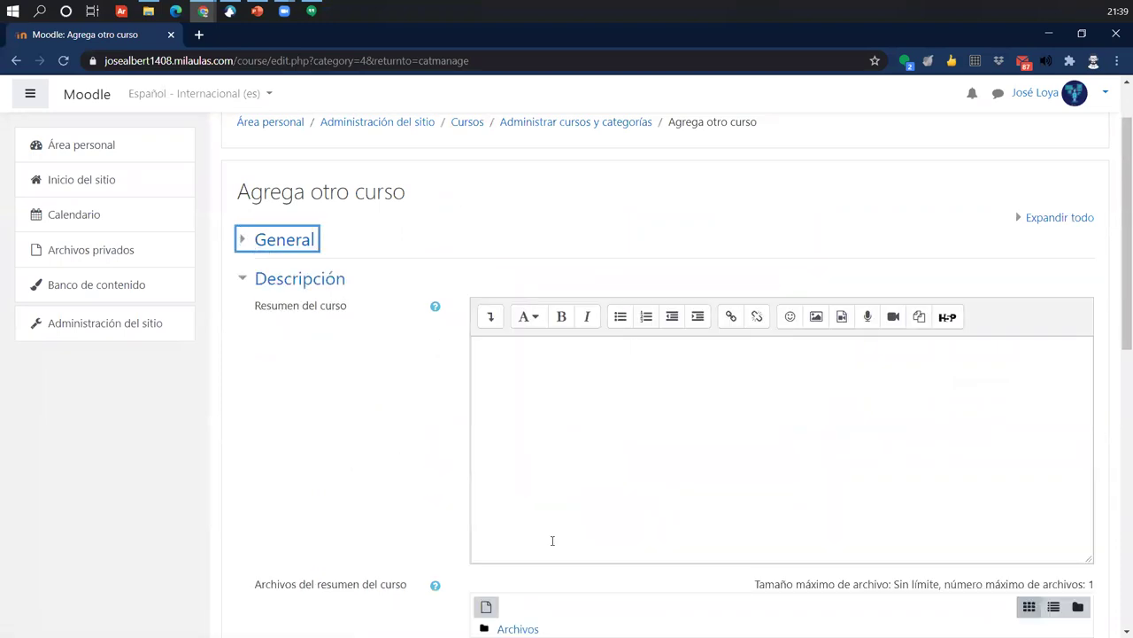
scroll(557, 532, down, 1)
scroll(557, 533, down, 4)
scroll(535, 549, up, 3)
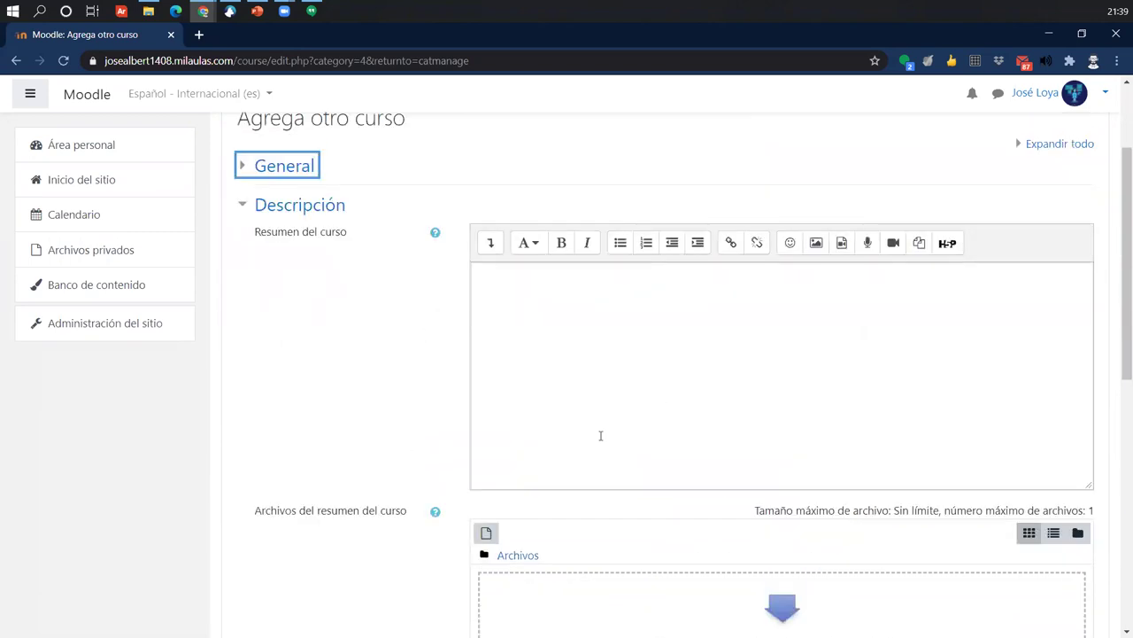
click(734, 326)
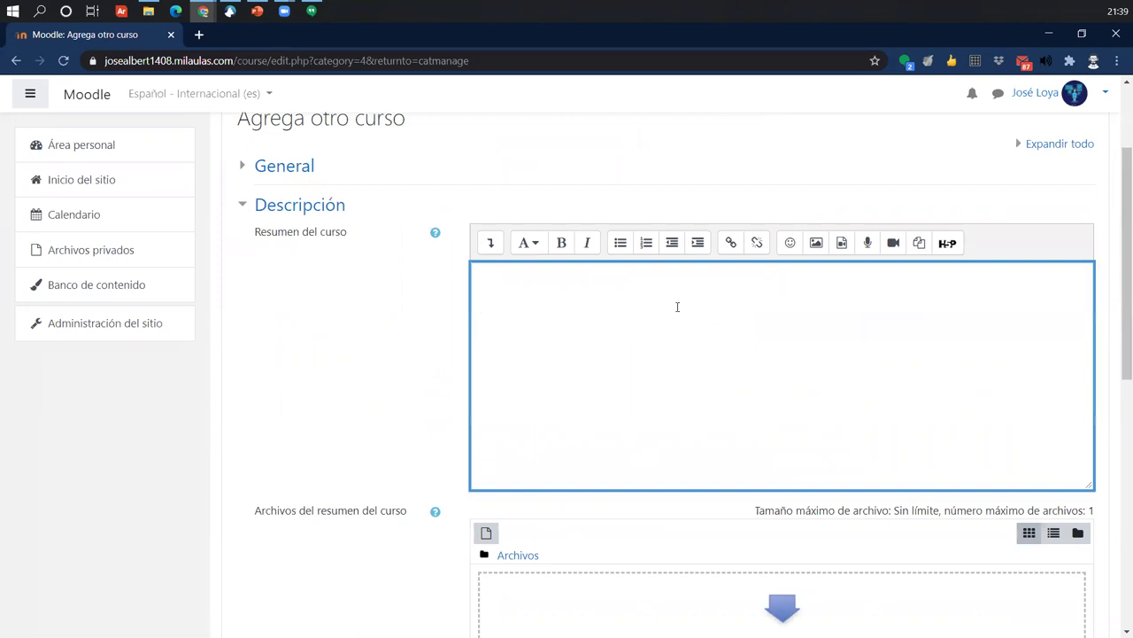
scroll(678, 307, down, 2)
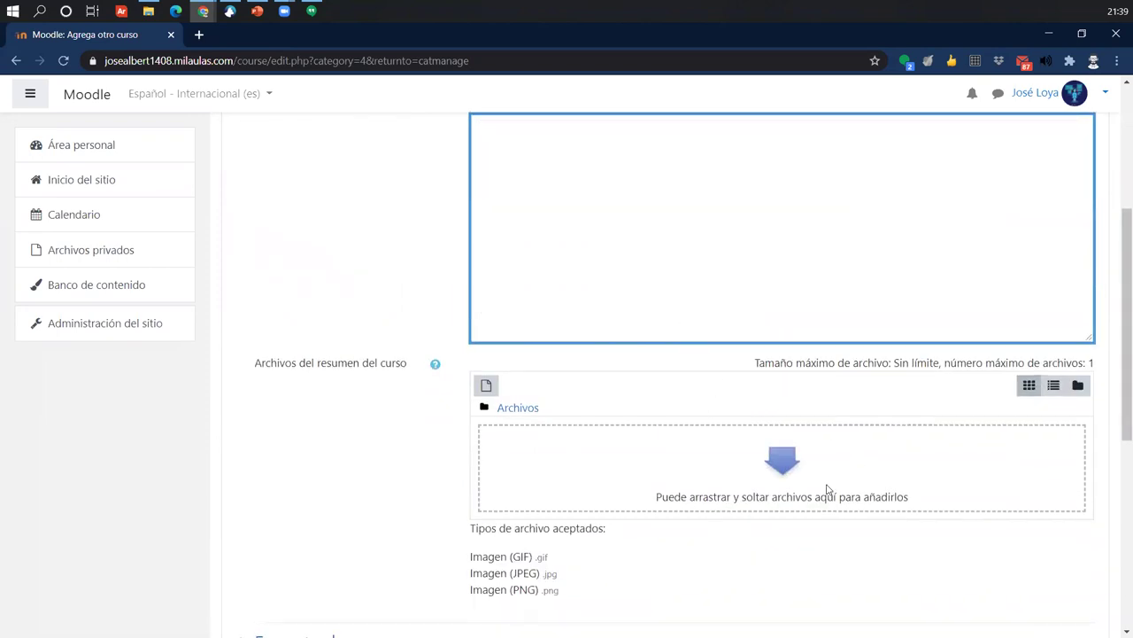
scroll(511, 459, up, 3)
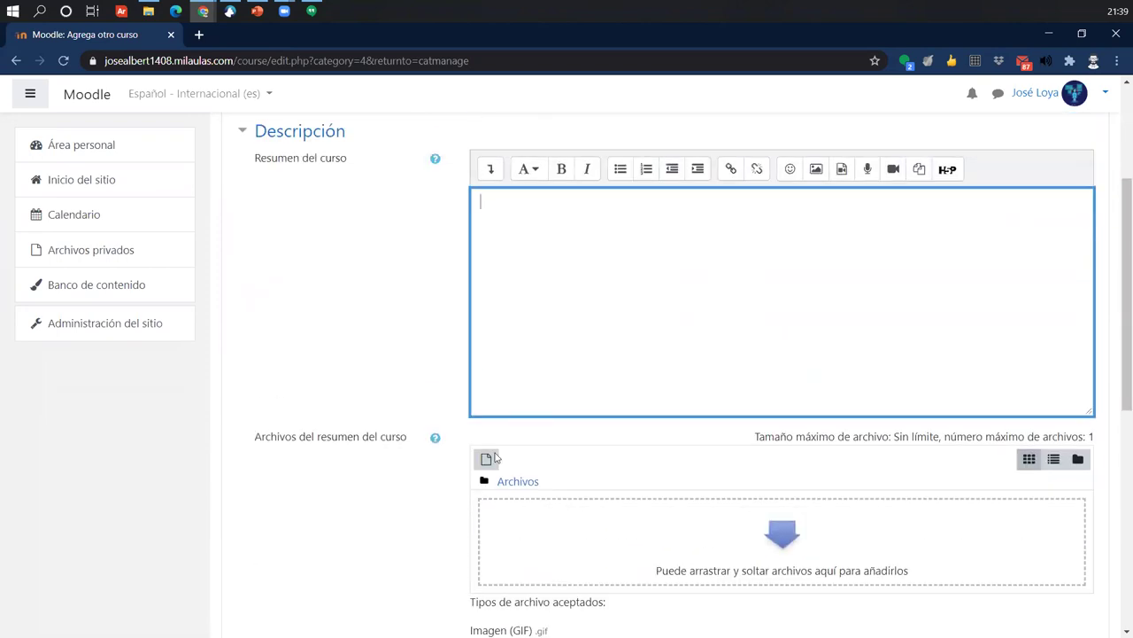
click(240, 280)
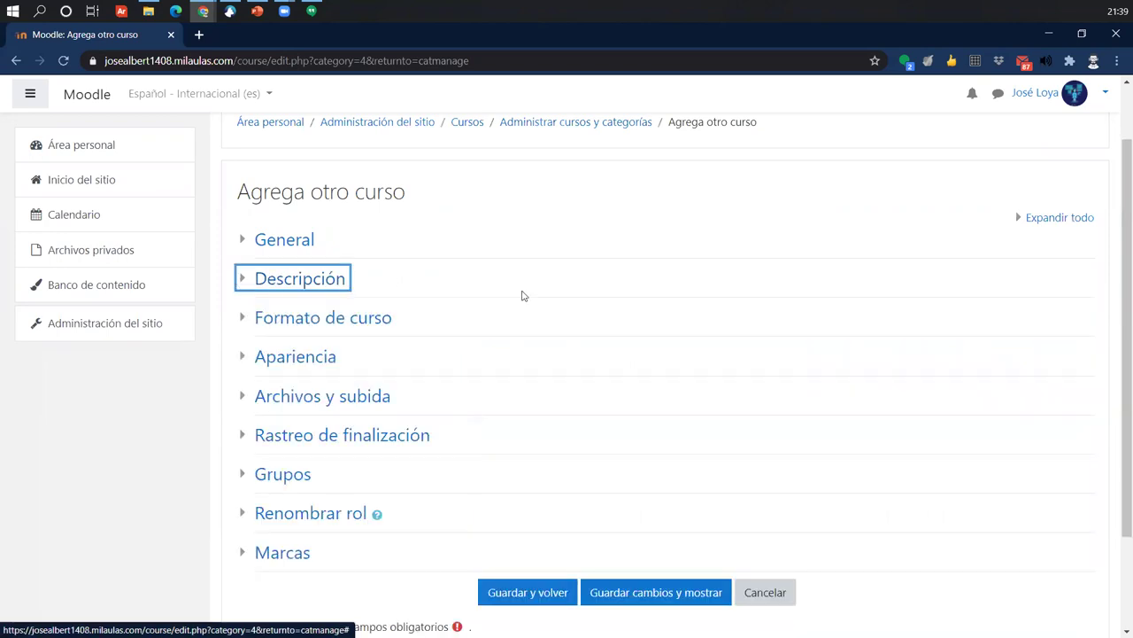
Step: Expand Formato de curso and keep 'Formato de temas' as the course format
click(246, 320)
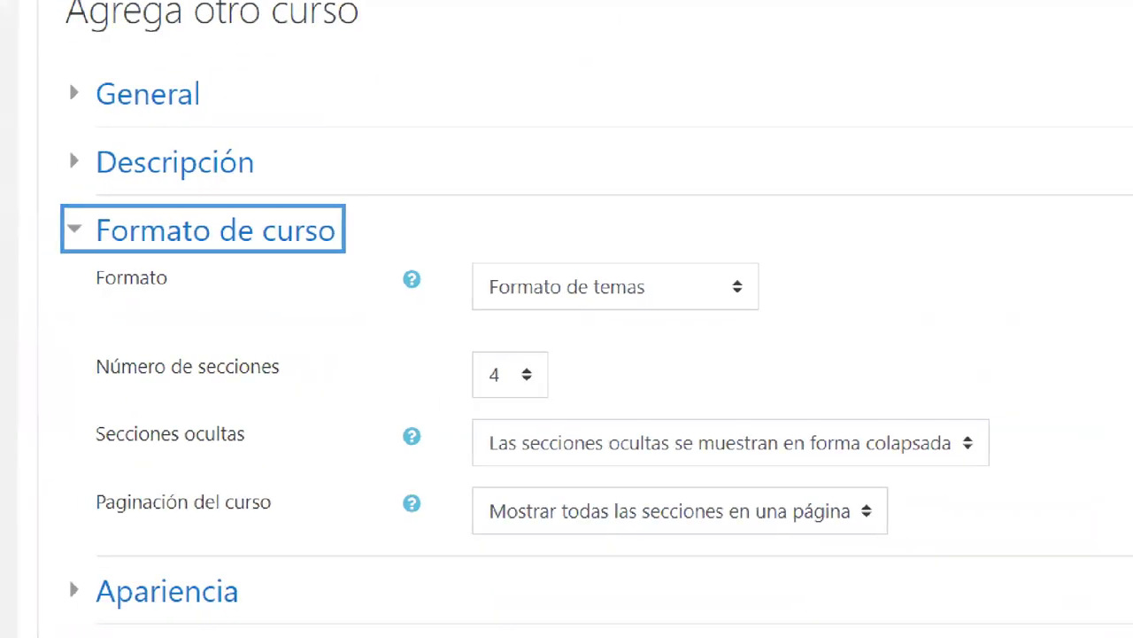
click(604, 288)
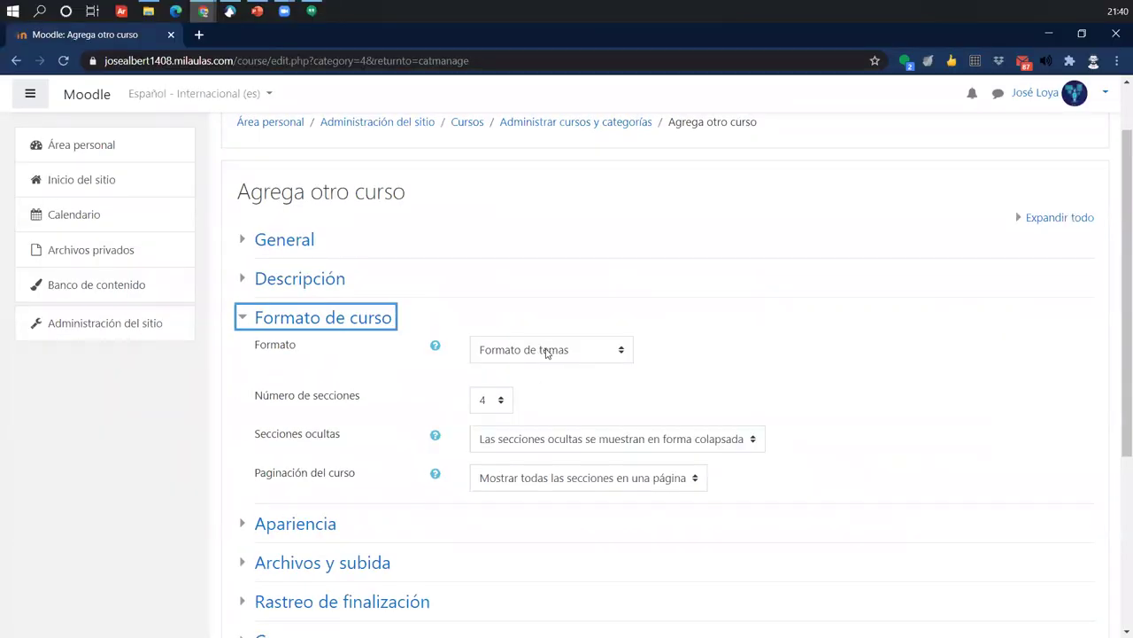
click(547, 354)
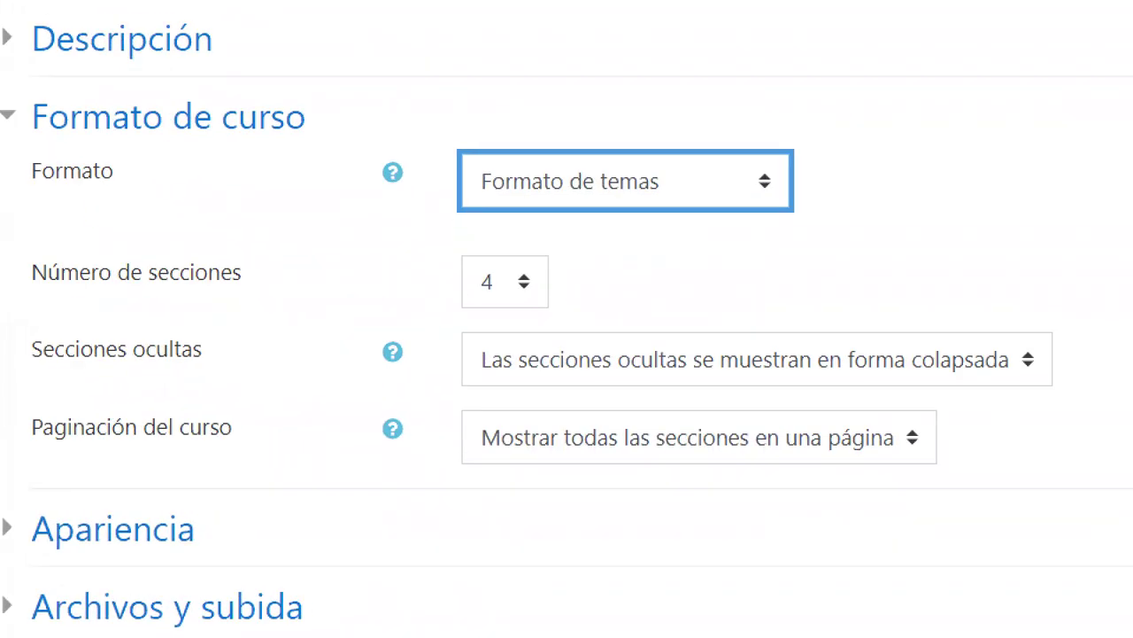
drag(444, 139, 833, 229)
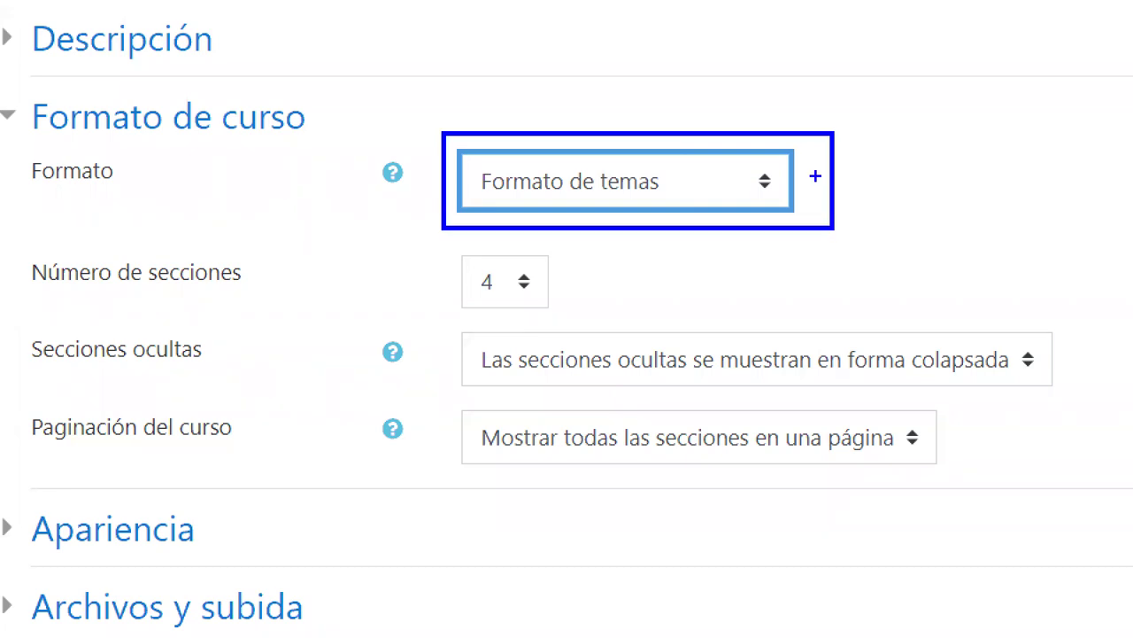
mouse_move(848, 171)
mouse_down()
mouse_move(859, 188)
mouse_move(921, 91)
mouse_up()
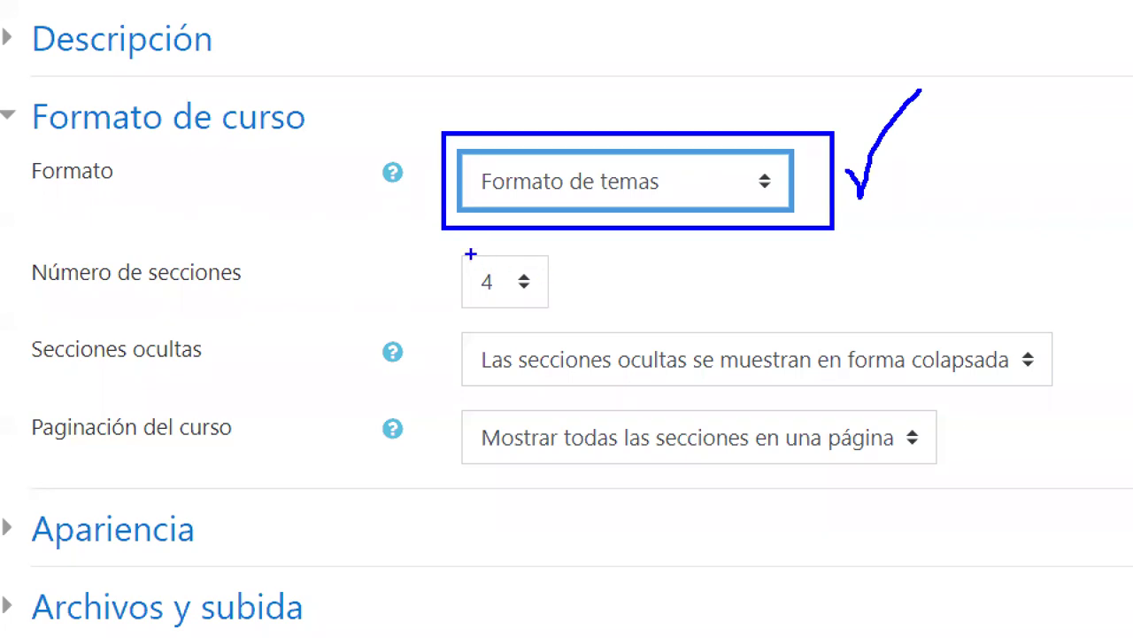
Step: Mark the number of sections in red with a note of 1
key(r)
mouse_move(416, 239)
mouse_down()
mouse_move(464, 278)
mouse_move(597, 312)
mouse_up()
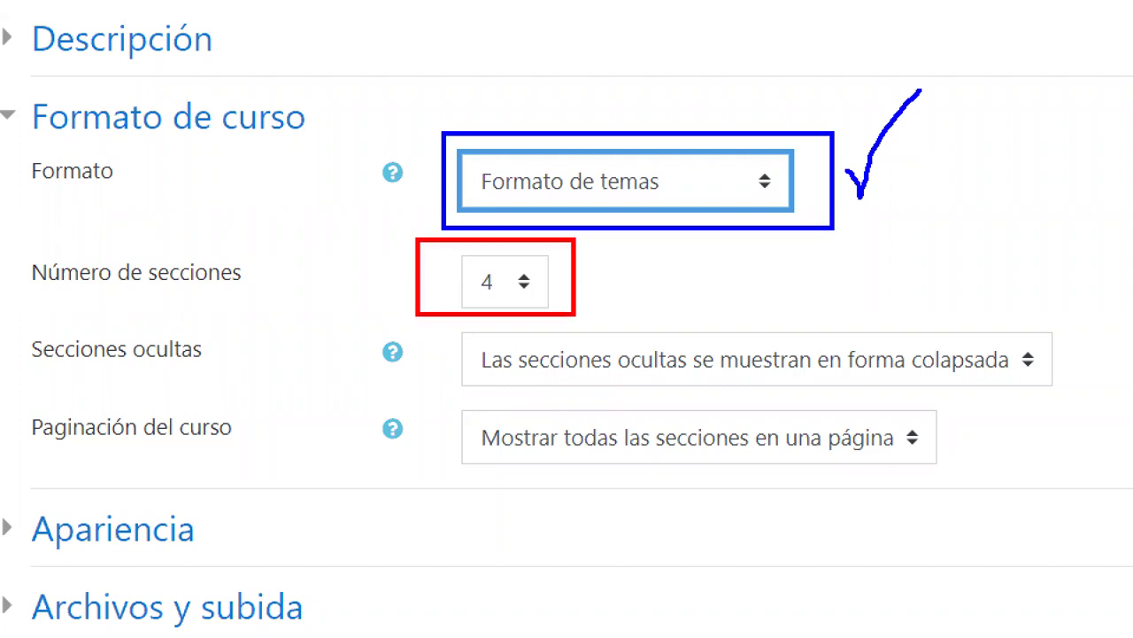
drag(647, 342, 643, 252)
text(1)
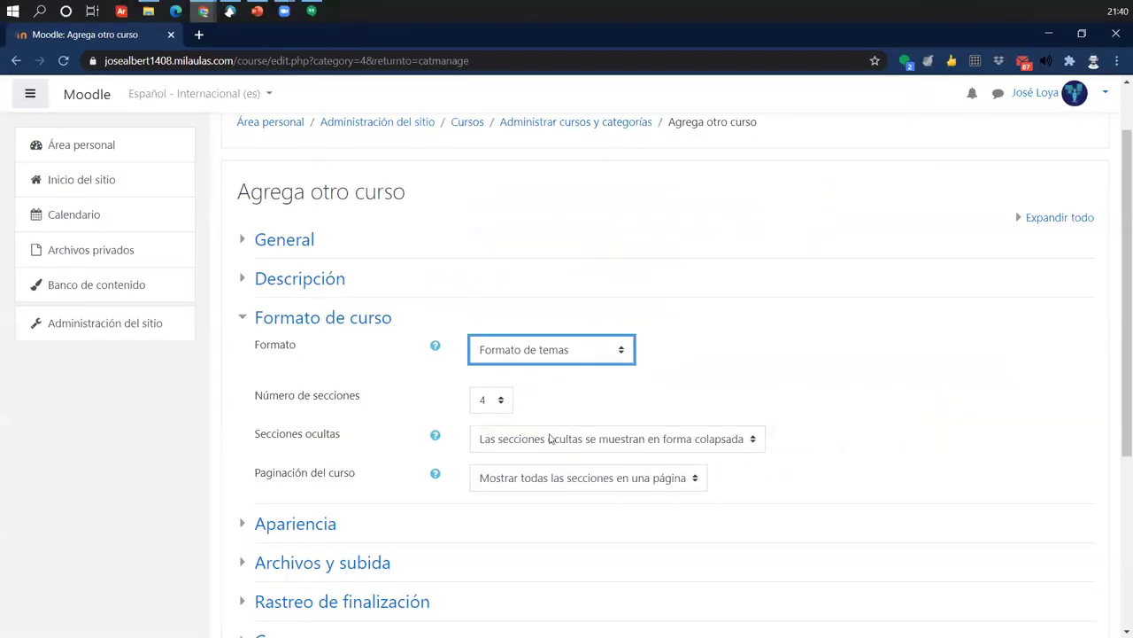
Step: Set the number of sections to 1
click(490, 281)
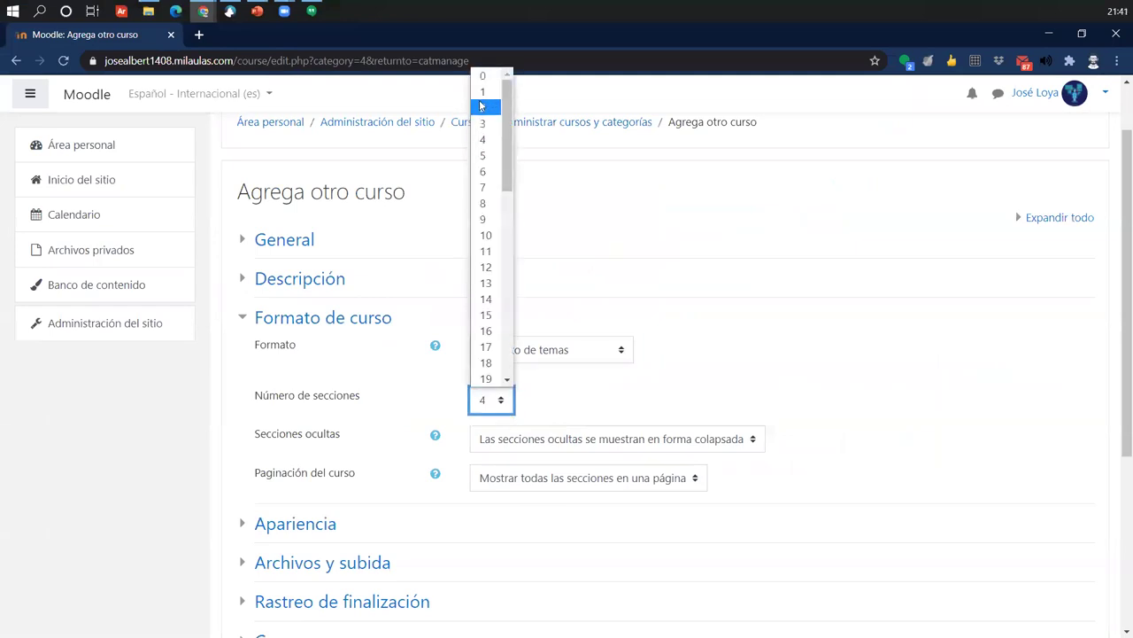
click(484, 91)
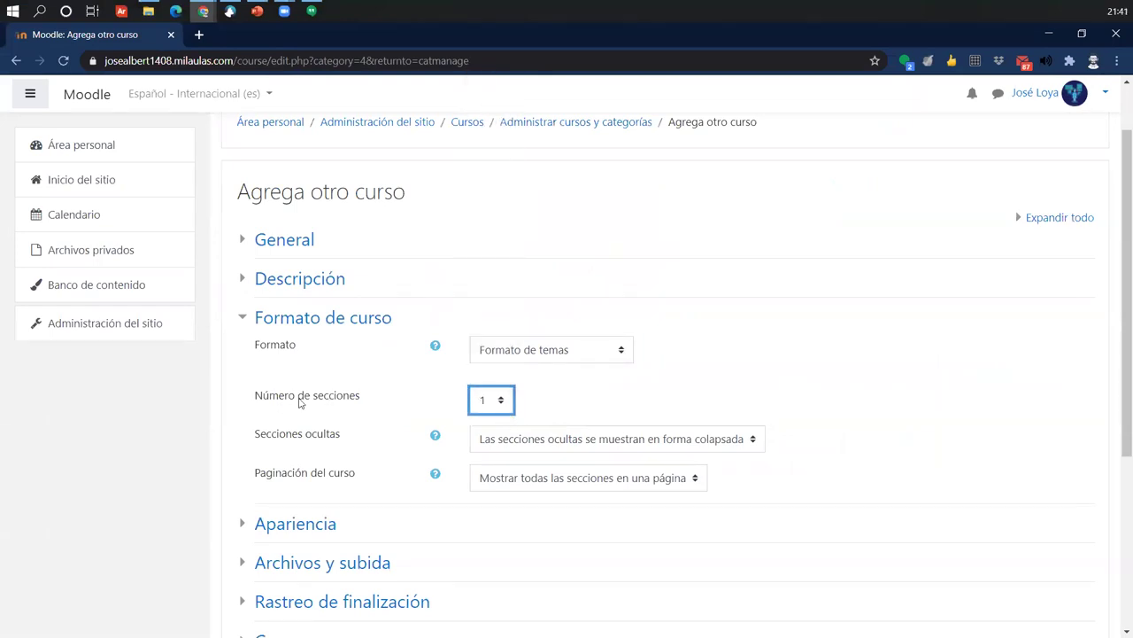
drag(280, 399, 397, 400)
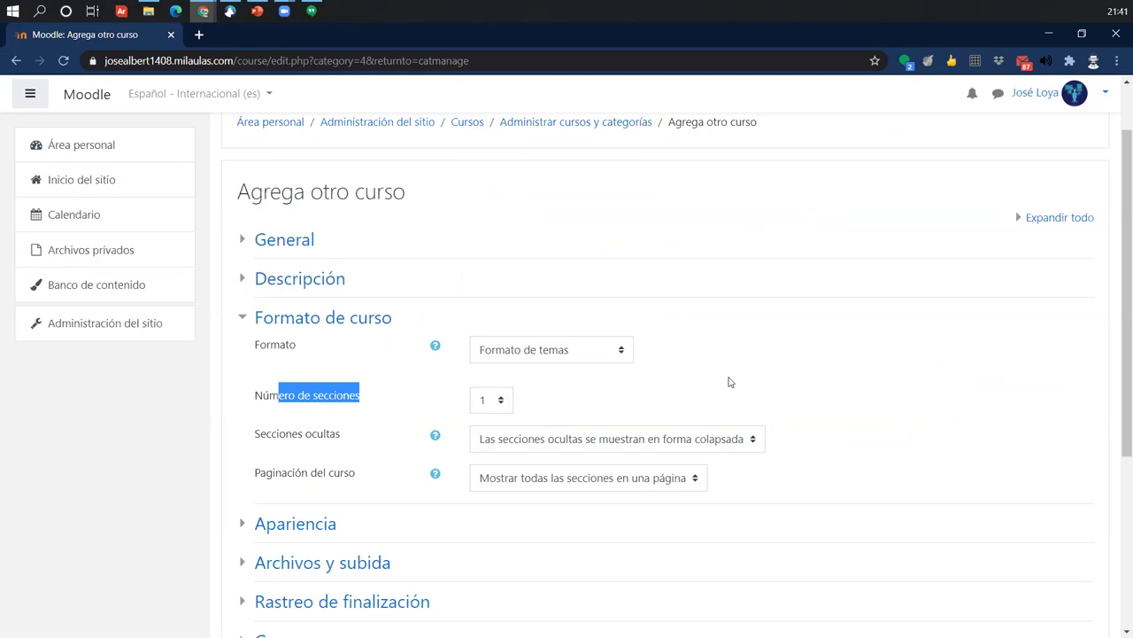
scroll(689, 382, down, 1)
scroll(688, 382, down, 1)
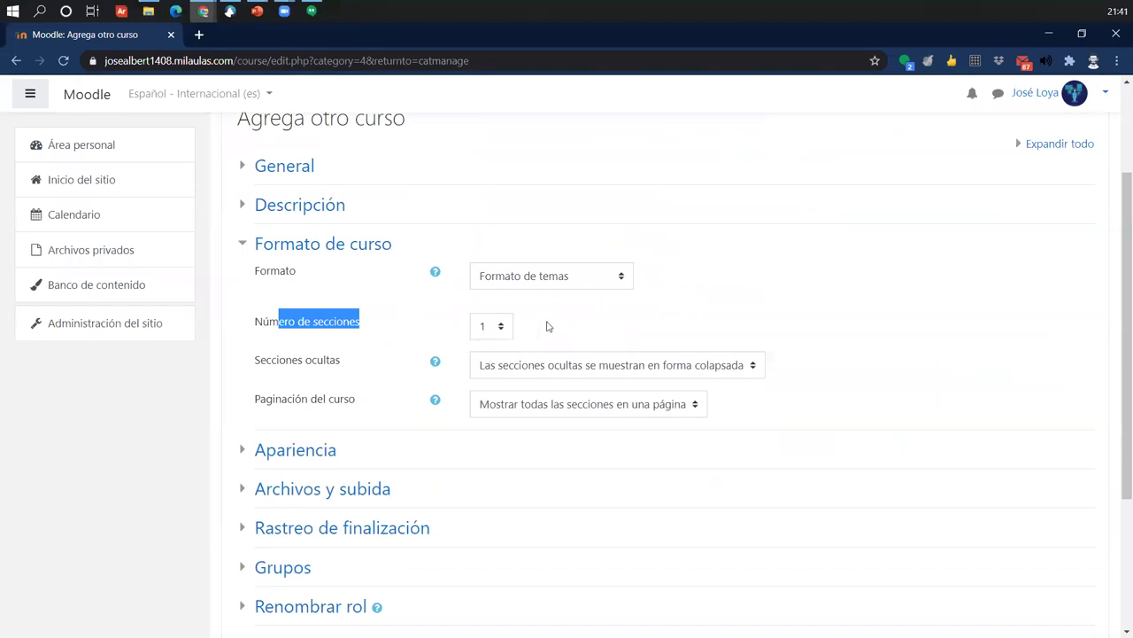
Step: Review Apariencia and Archivos y subida, then save the course with Guardar cambios y mostrar
click(317, 446)
click(317, 446)
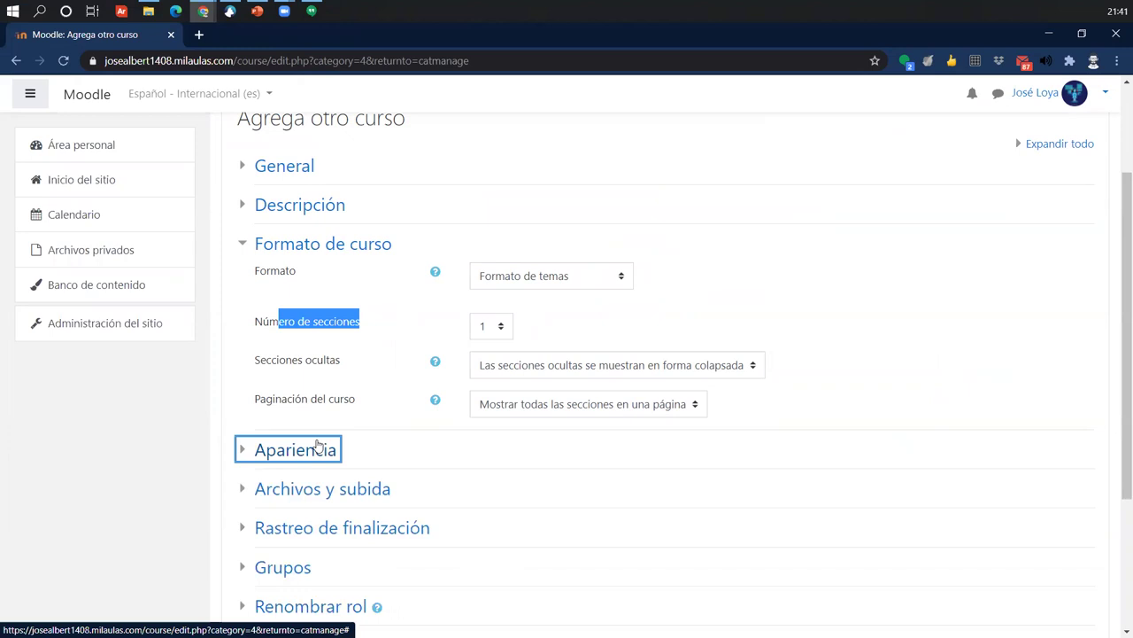
click(324, 487)
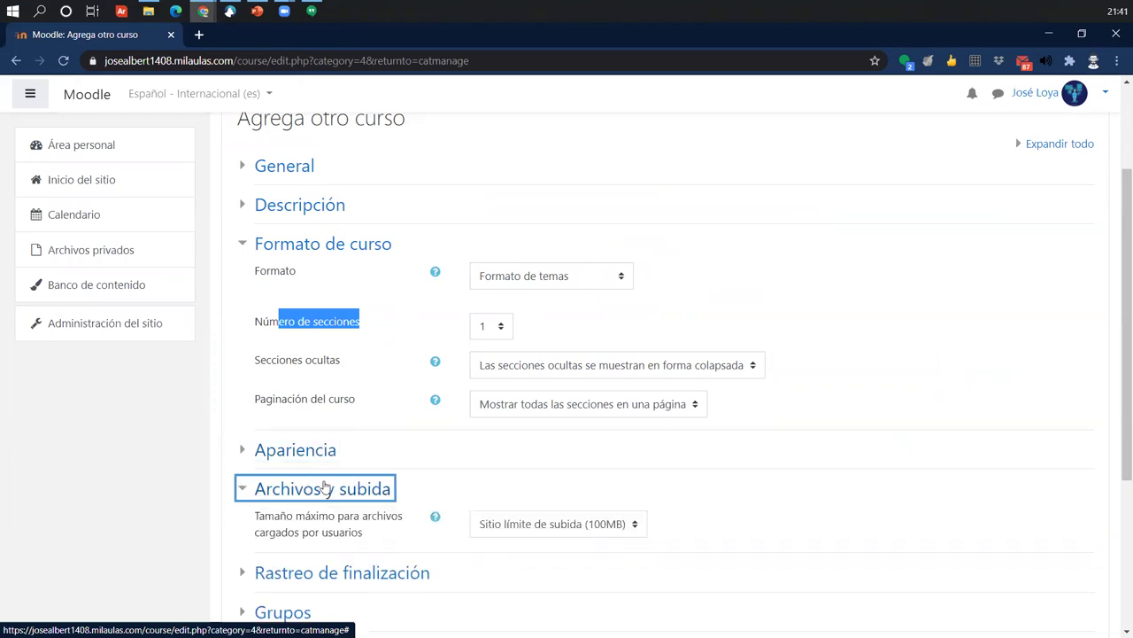
click(324, 487)
click(623, 309)
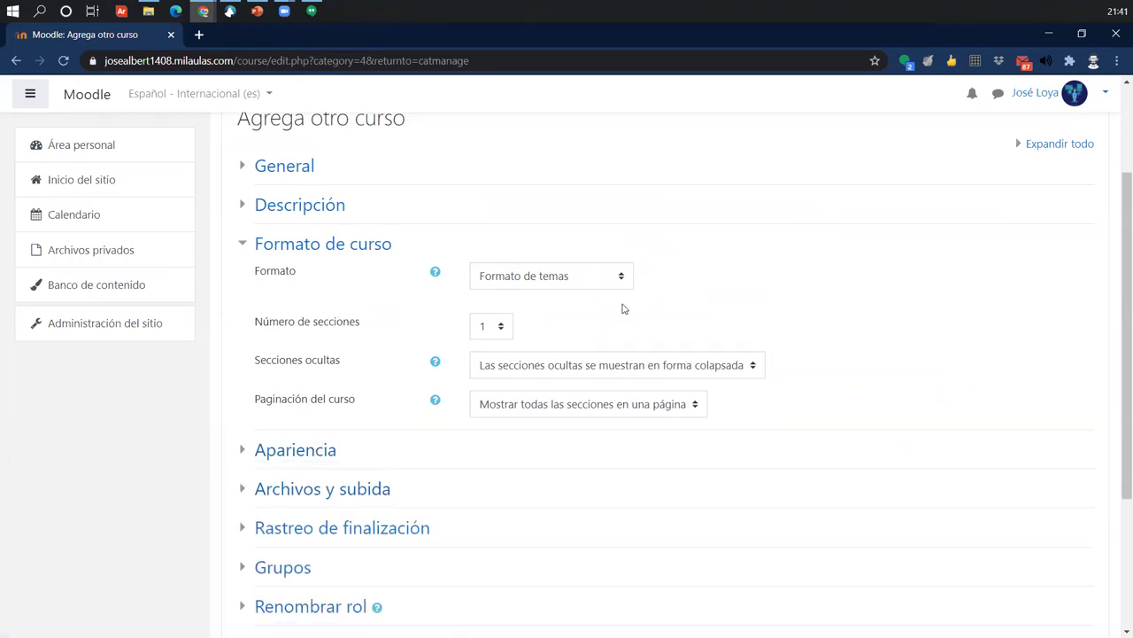
scroll(623, 308, up, 3)
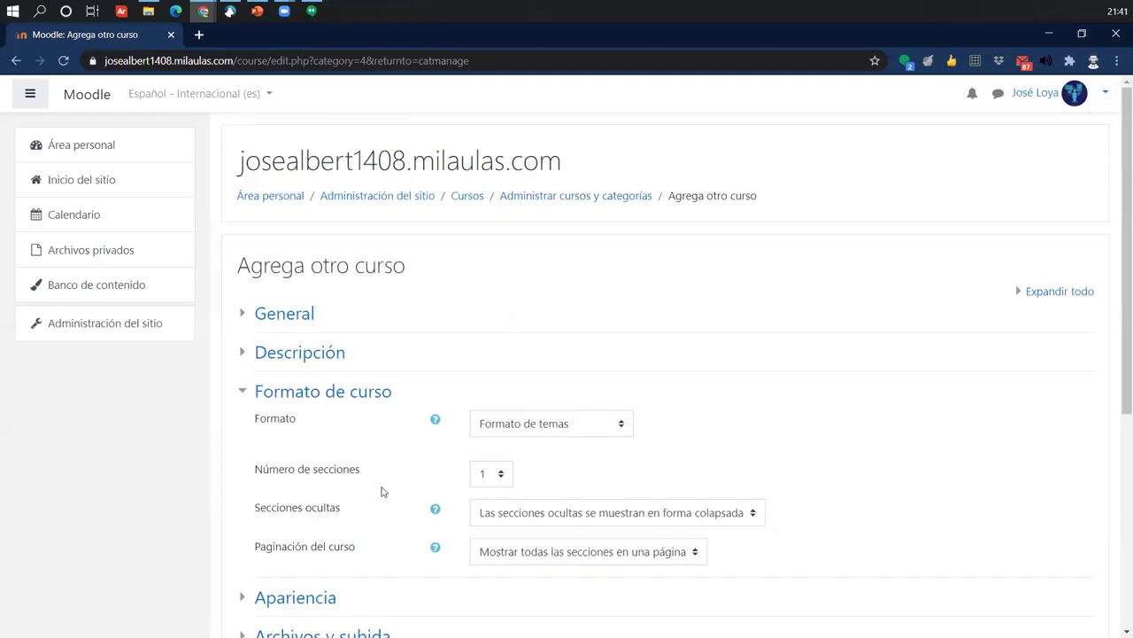
click(249, 400)
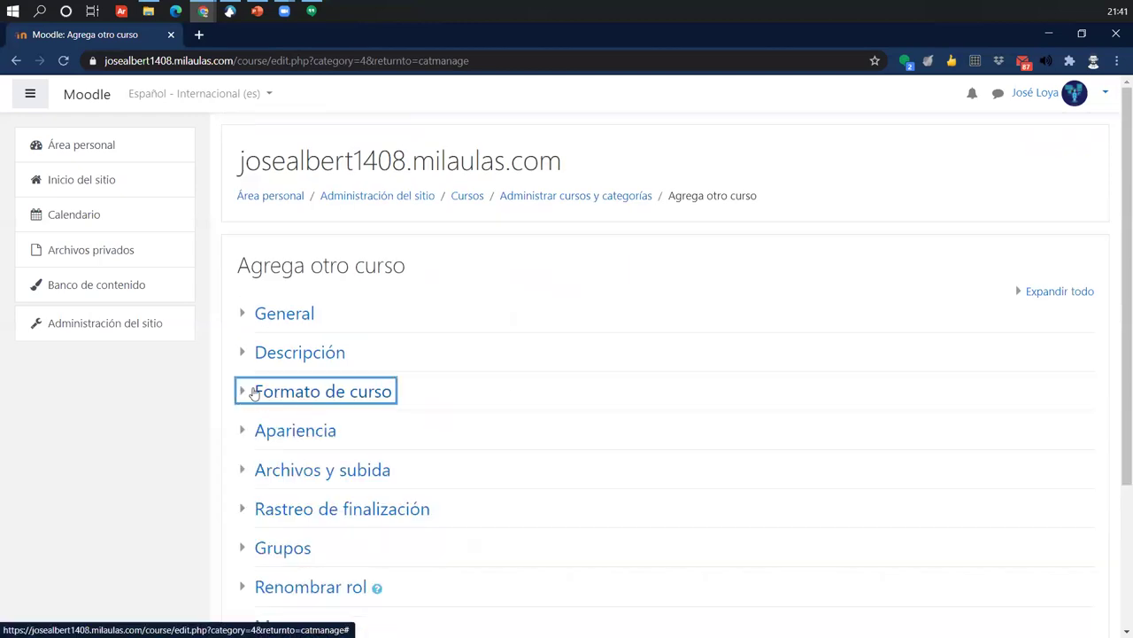
scroll(394, 398, down, 2)
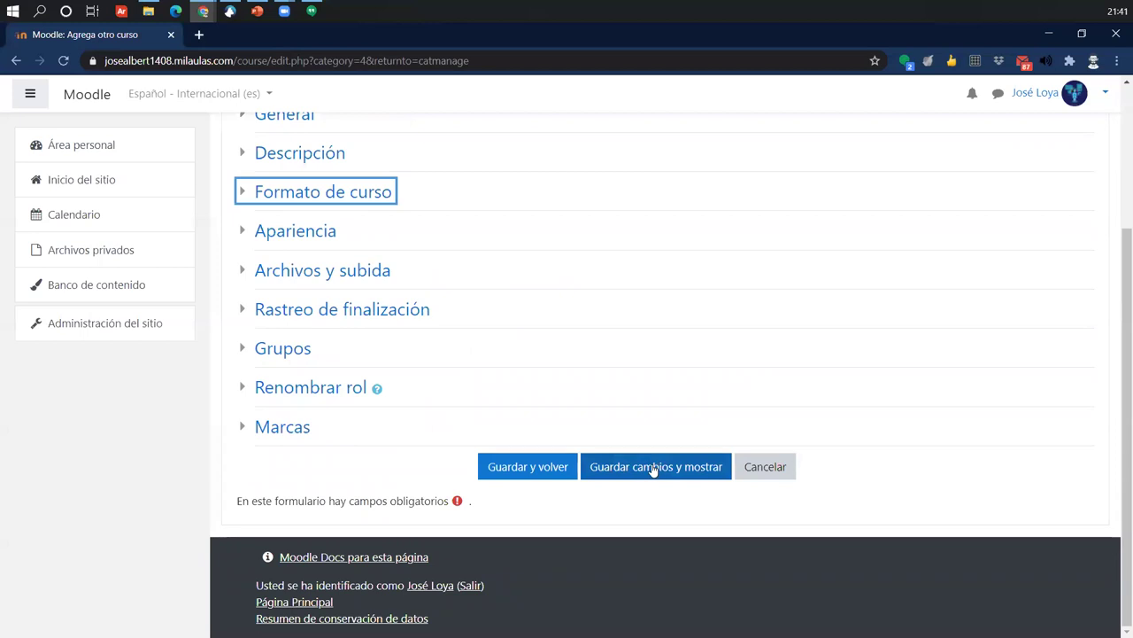
click(654, 469)
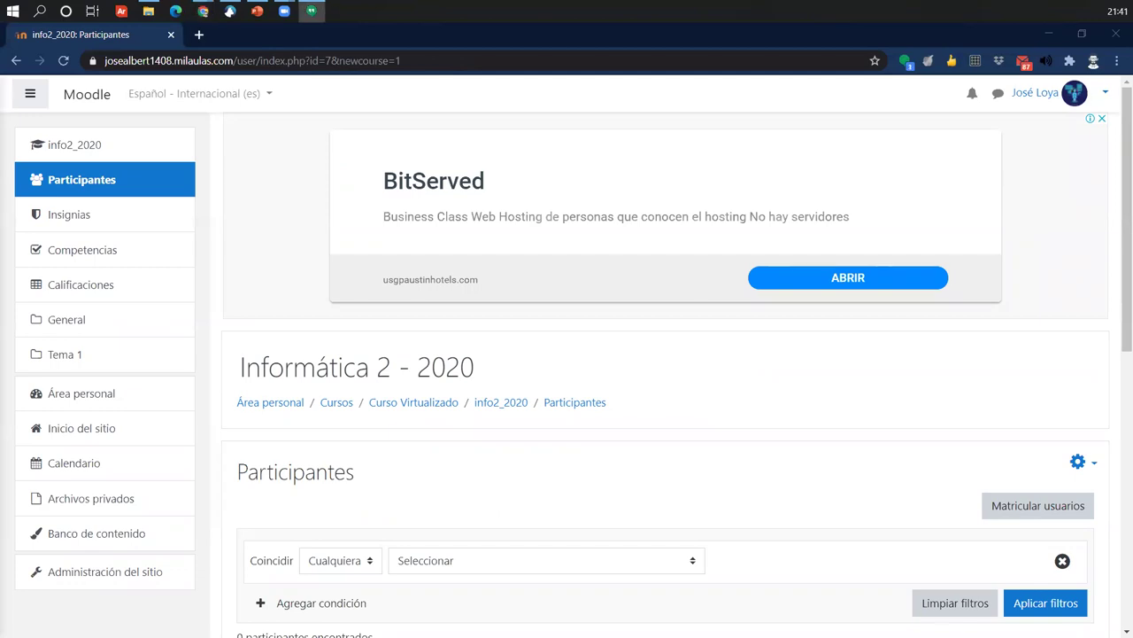
Step: Scroll through the info2_2020 Participantes page, confirming it lists 0 participants
key(alt+Tab)
scroll(698, 407, down, 1)
scroll(698, 407, down, 3)
scroll(698, 407, down, 1)
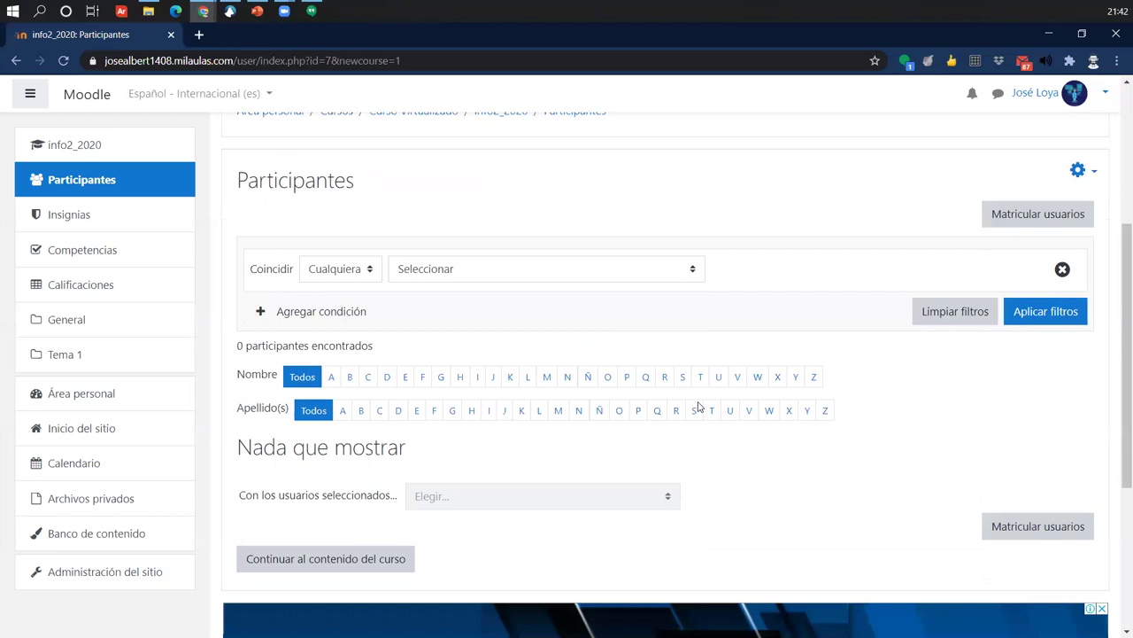
scroll(698, 407, down, 3)
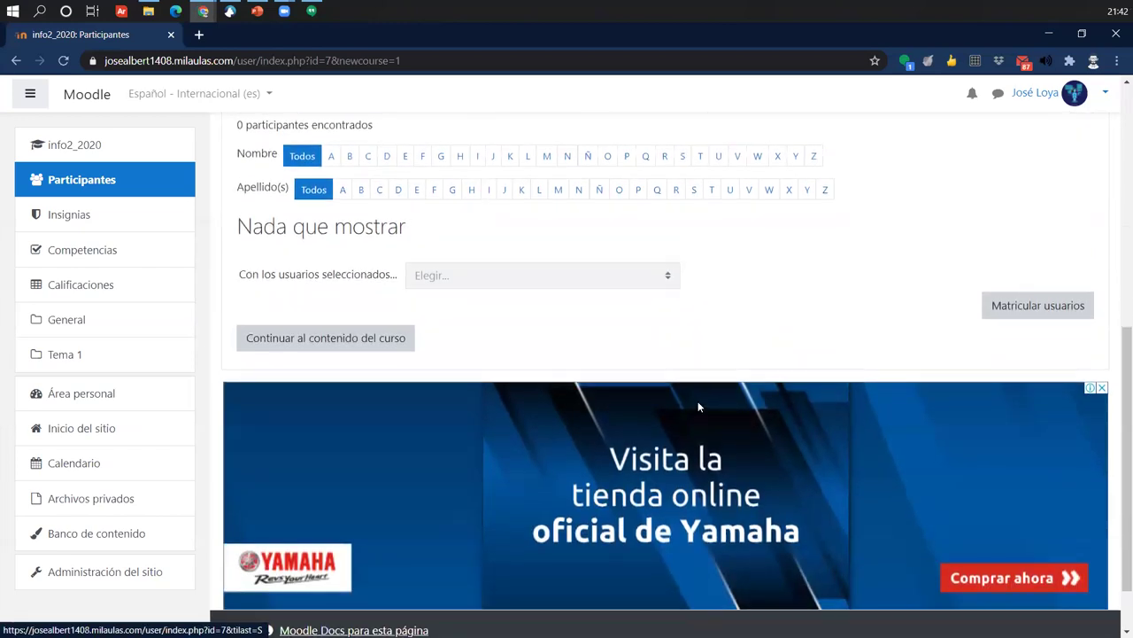
scroll(698, 406, up, 3)
scroll(698, 406, up, 1)
scroll(698, 406, down, 1)
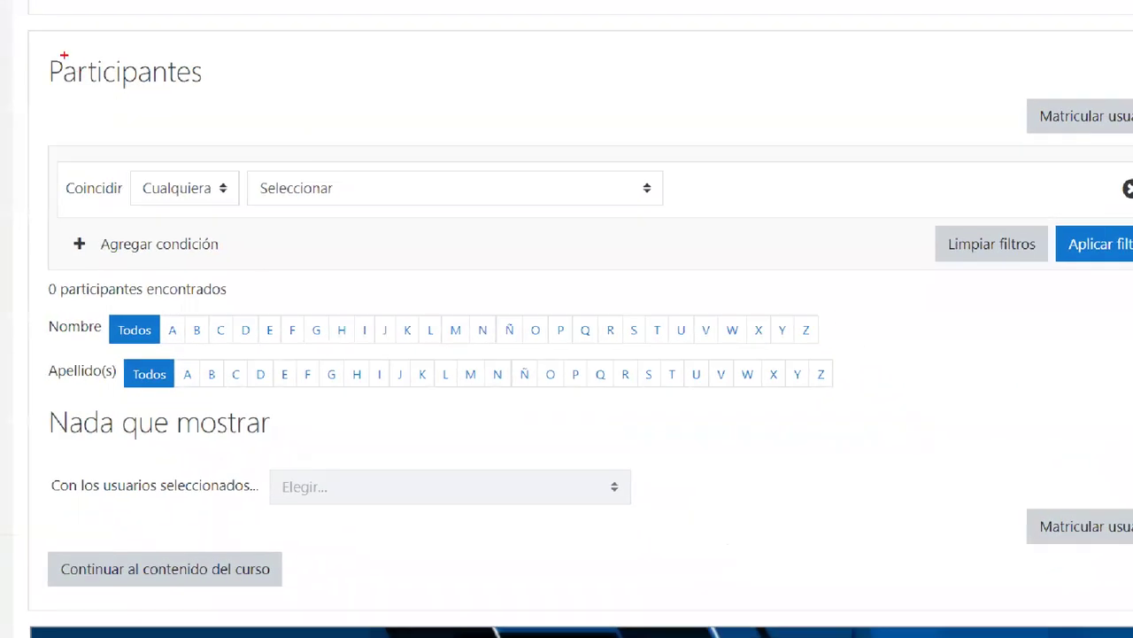
mouse_move(29, 36)
mouse_down()
mouse_move(1003, 637)
mouse_move(1057, 566)
mouse_move(1132, 607)
mouse_up()
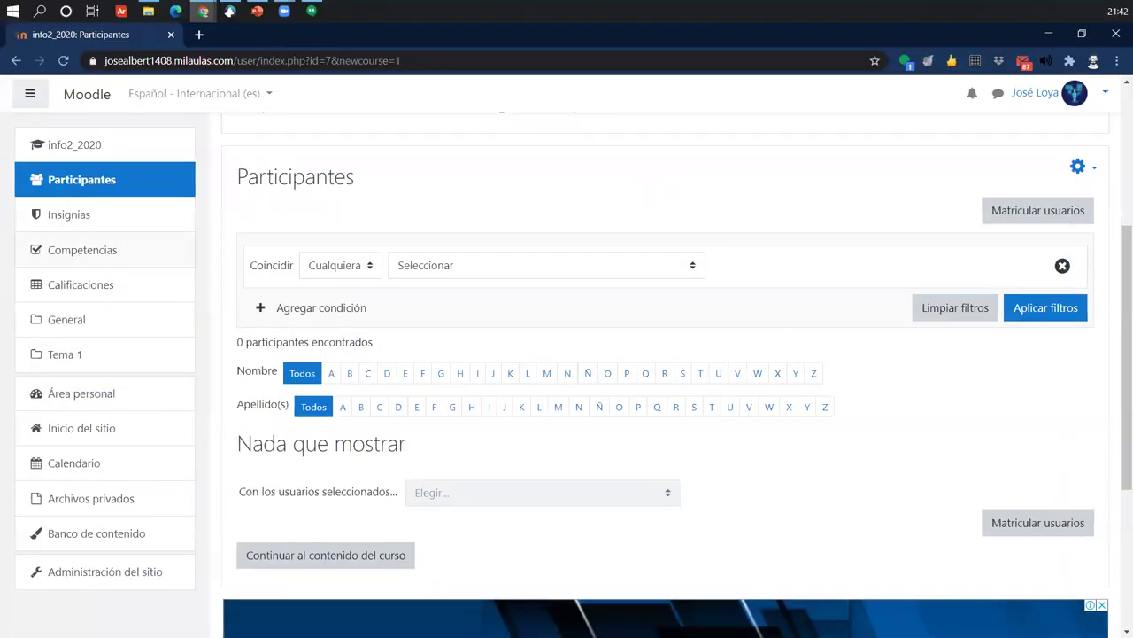
Step: Open the info2_2020 course page in a new browser tab
click(1095, 169)
click(1097, 170)
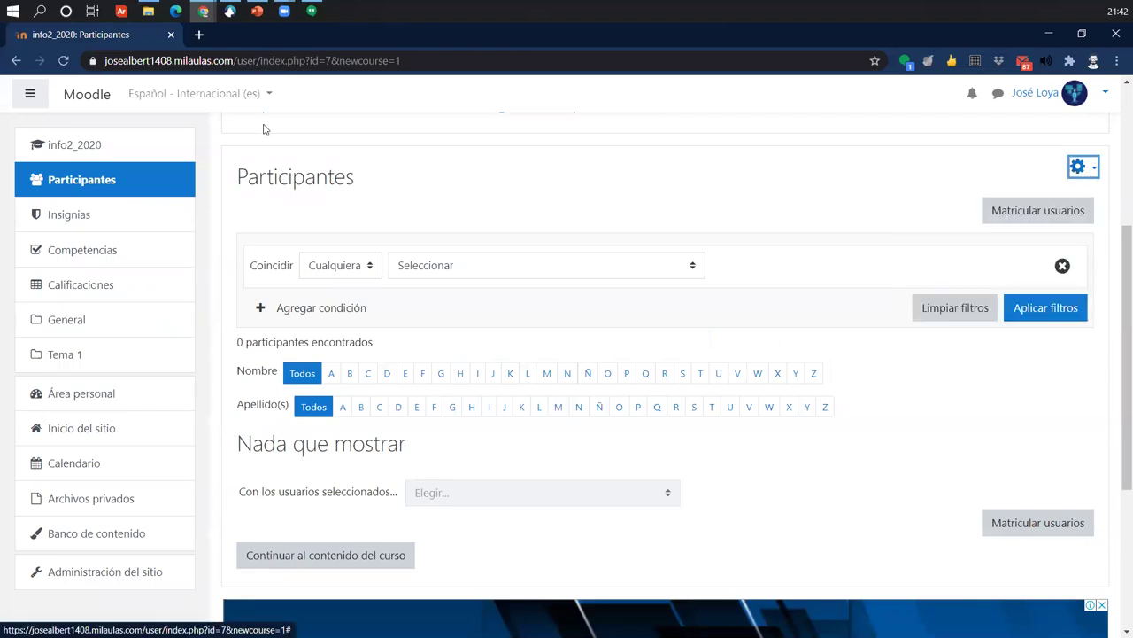
middle_click(70, 152)
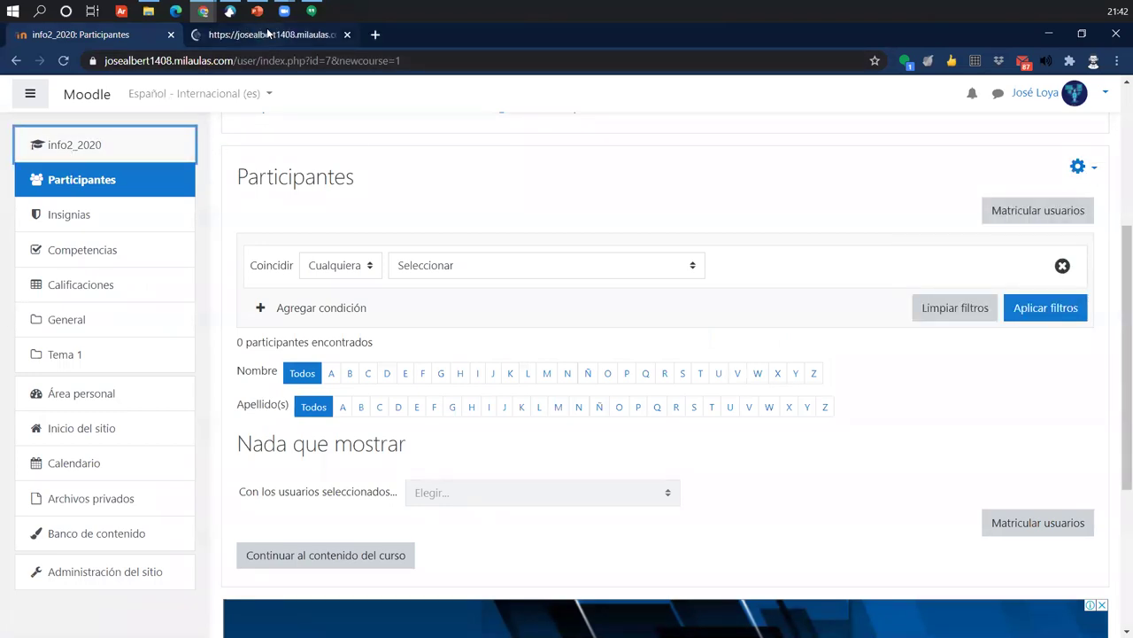
click(261, 34)
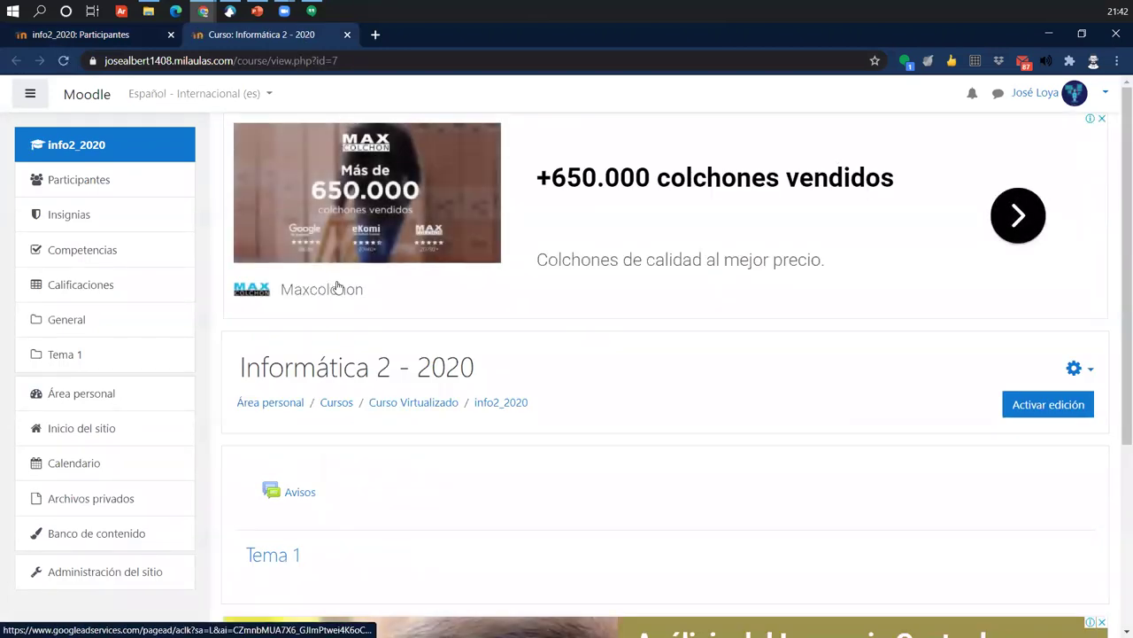
Step: Open Editar ajustes, expand Formato de curso, then return to the participants tab
click(1078, 368)
click(947, 396)
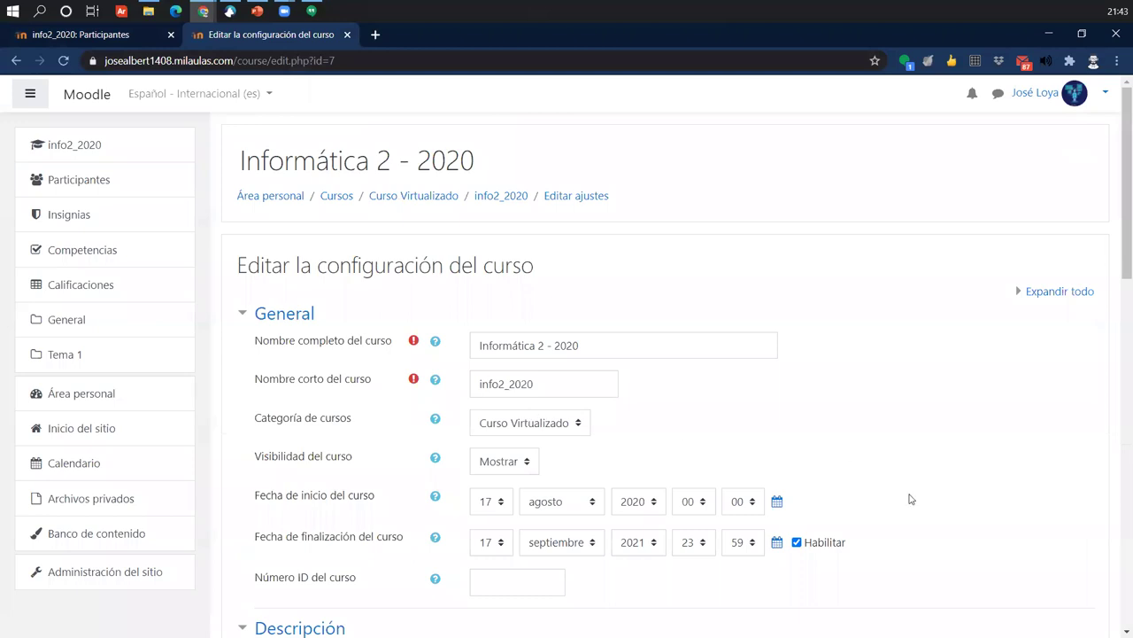
scroll(712, 370, down, 1)
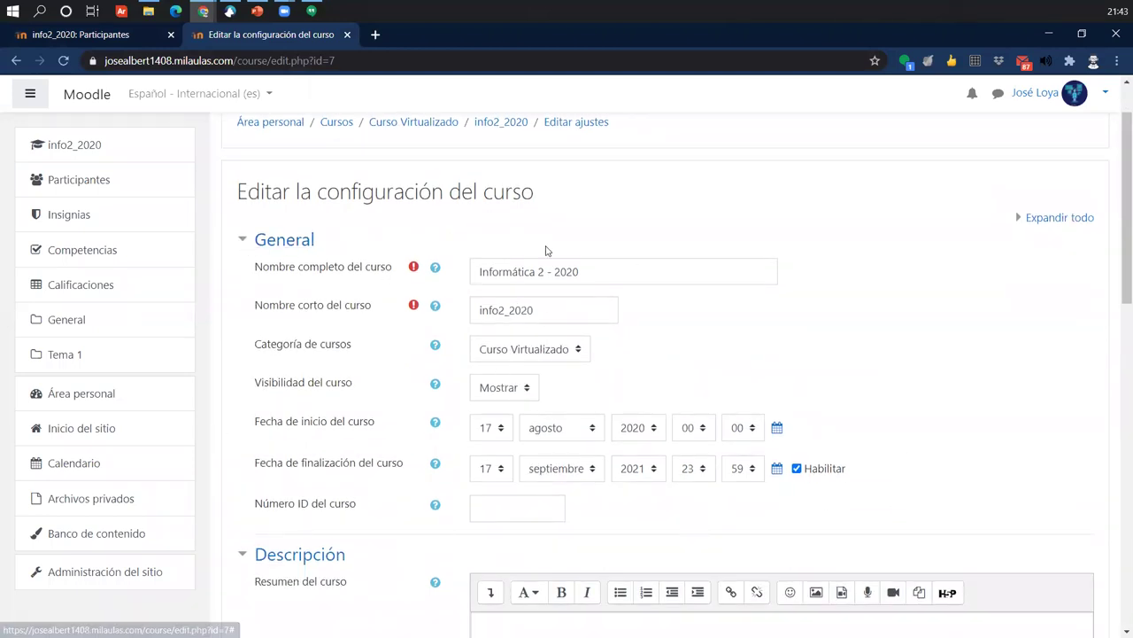
scroll(546, 316, down, 8)
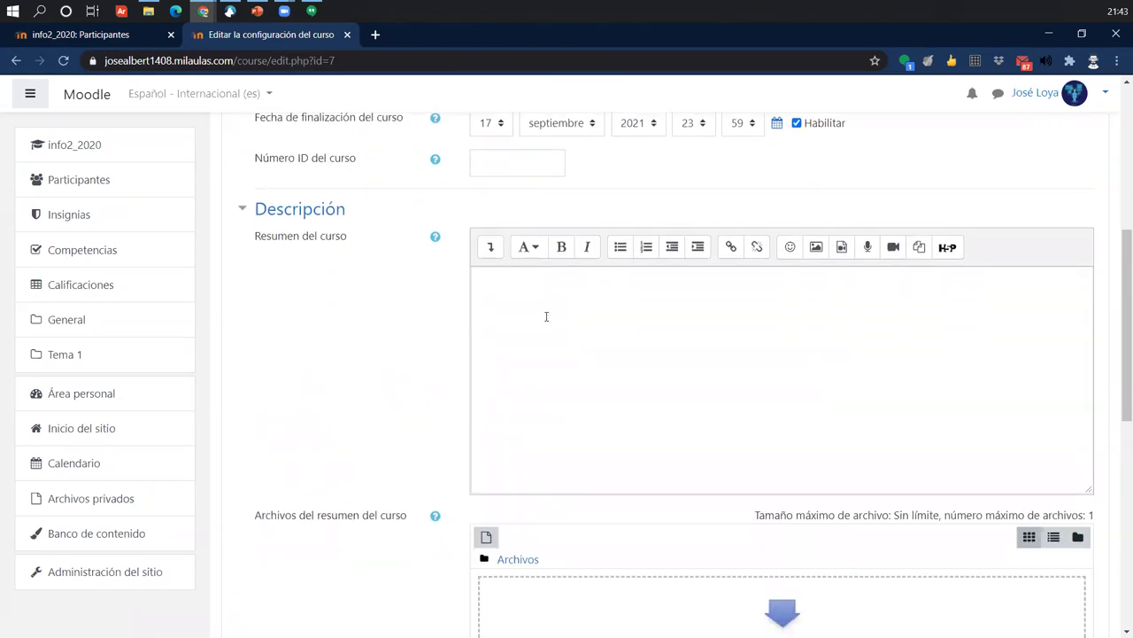
scroll(547, 316, down, 2)
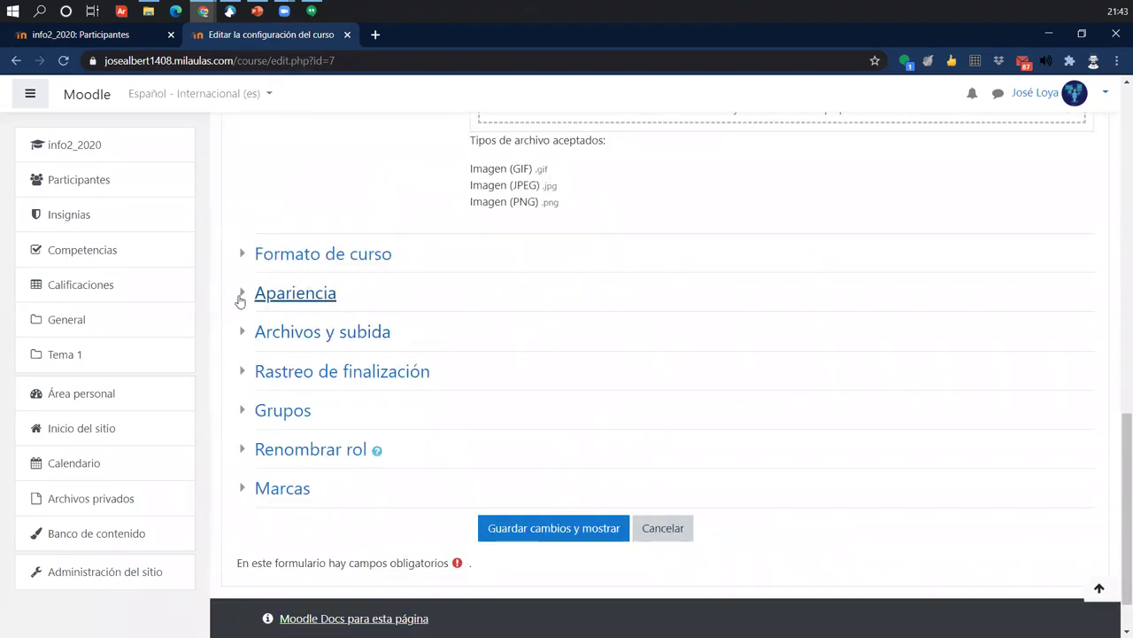
click(244, 266)
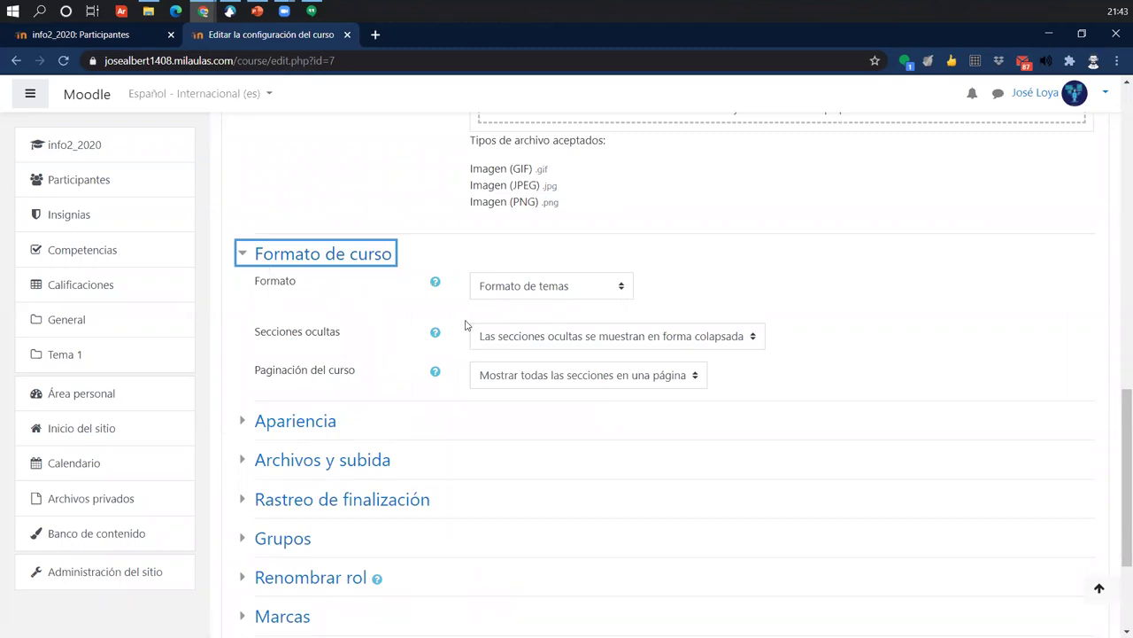
scroll(465, 325, down, 3)
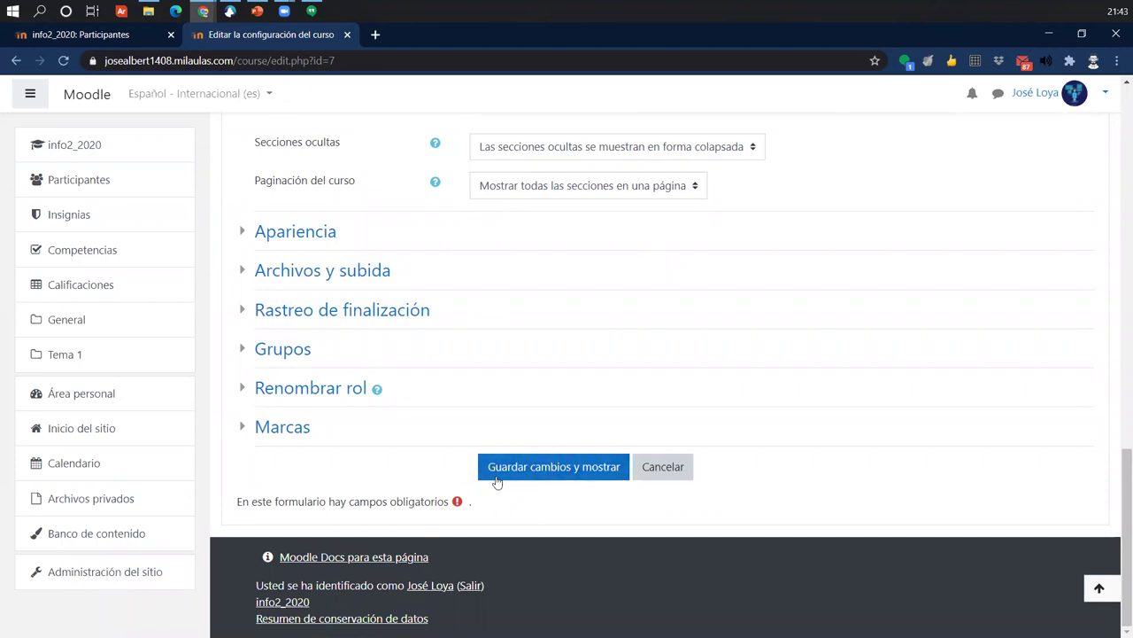
click(115, 40)
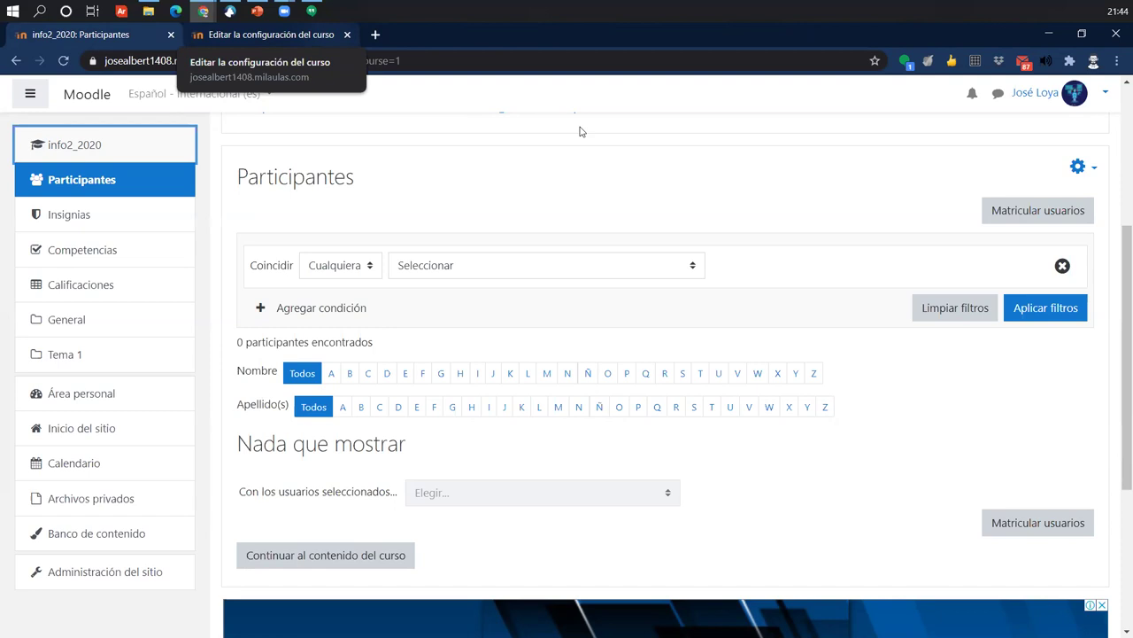
click(277, 41)
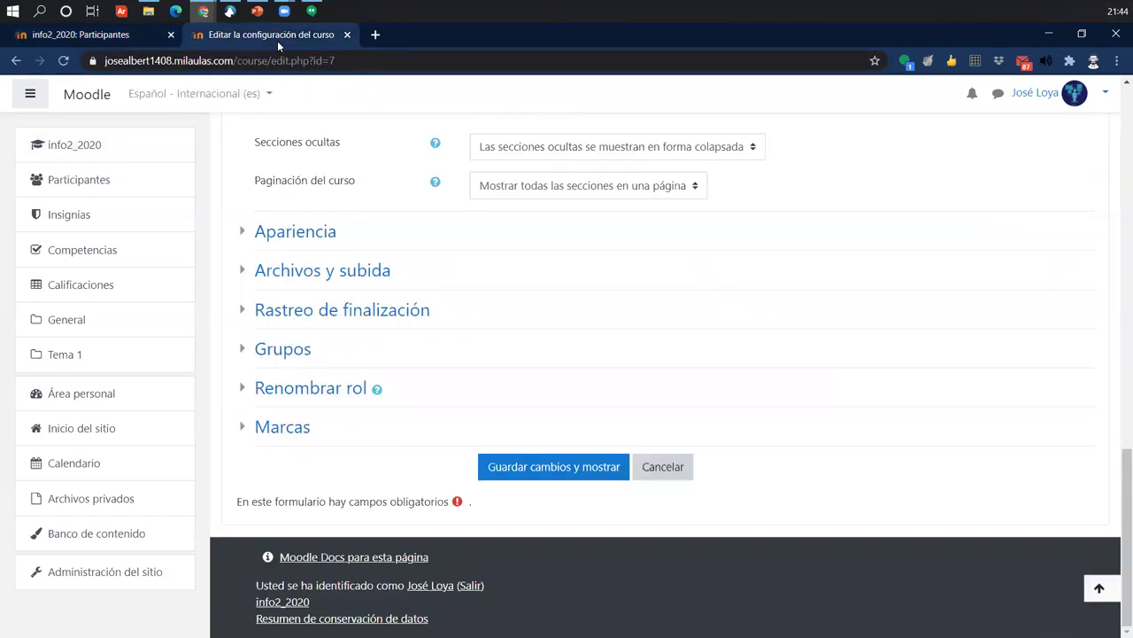
scroll(634, 398, up, 3)
scroll(634, 398, up, 1)
scroll(320, 356, down, 1)
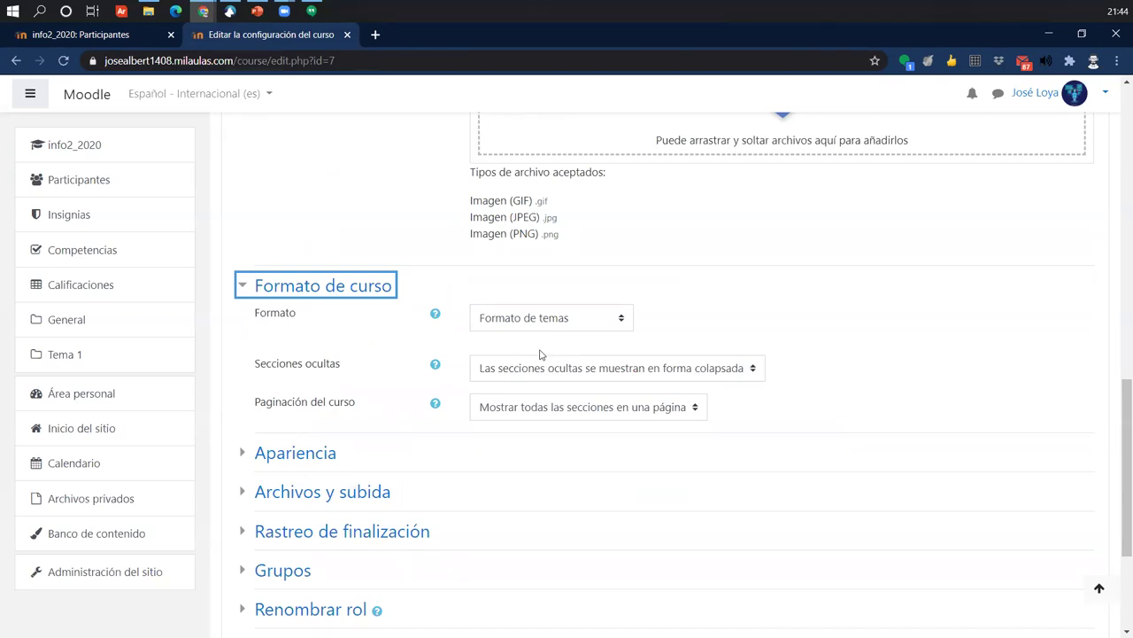
click(24, 40)
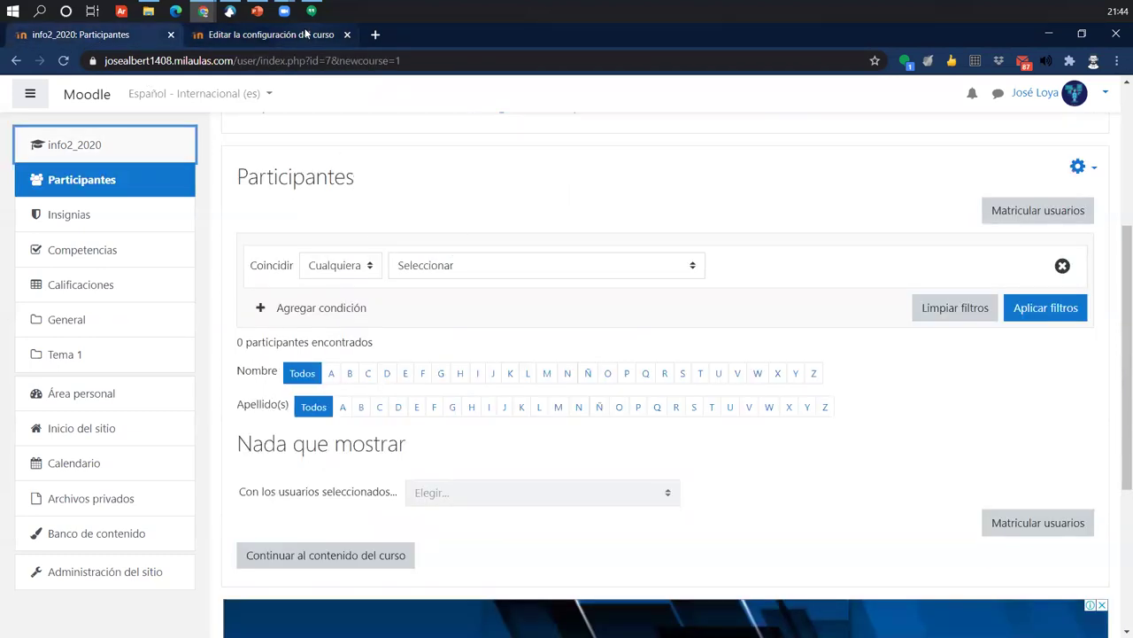
click(305, 34)
click(101, 40)
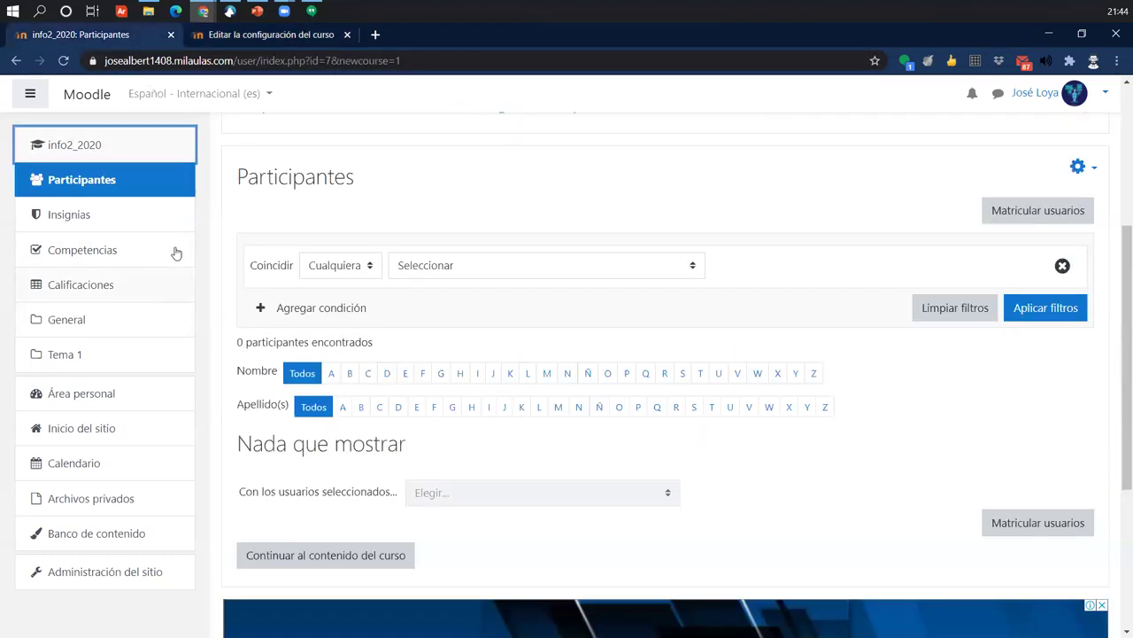
click(237, 35)
scroll(281, 155, up, 4)
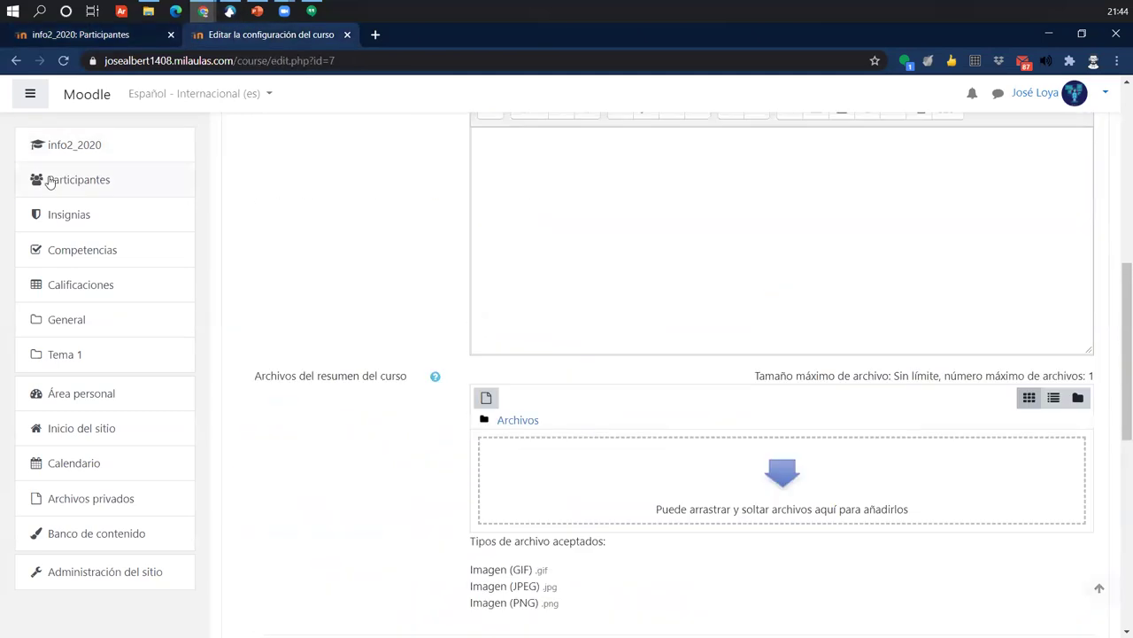
drag(59, 146, 423, 46)
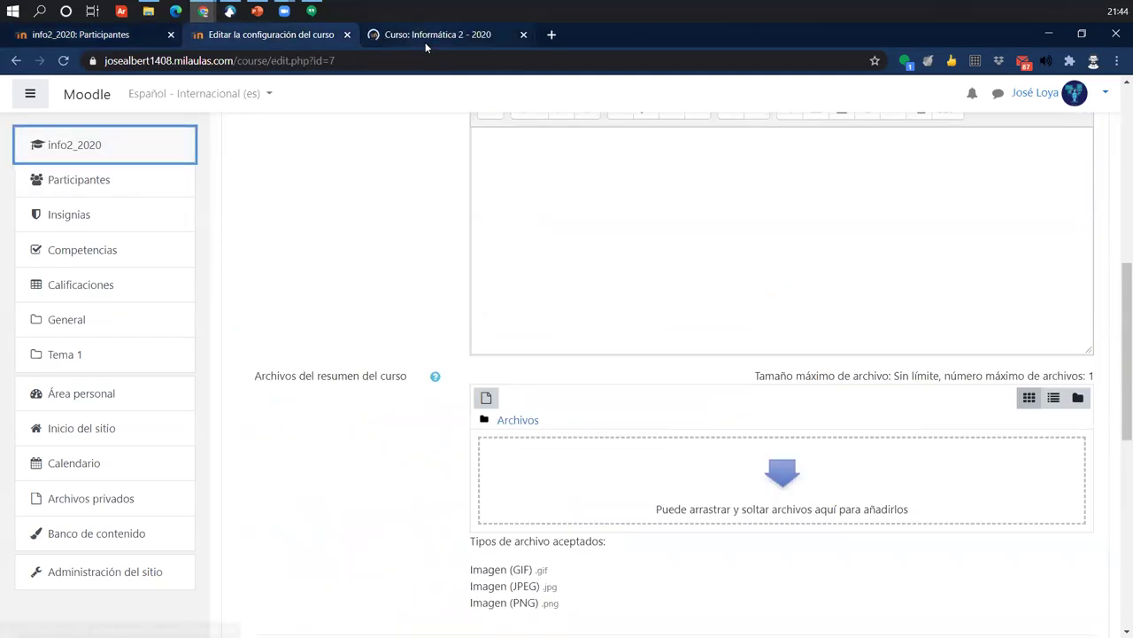
click(425, 42)
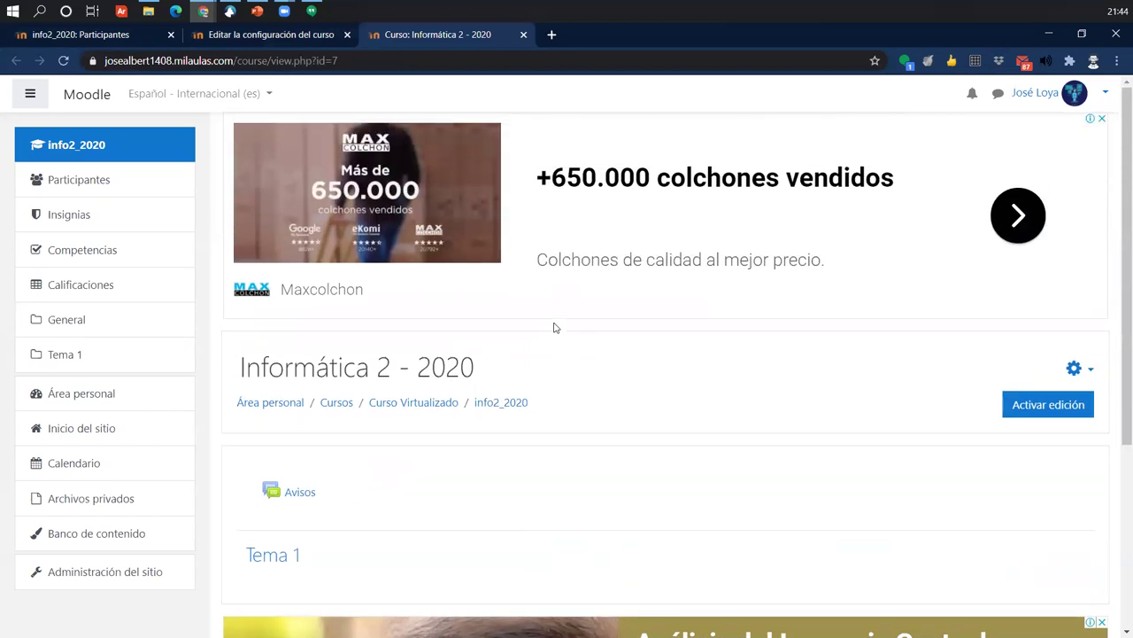
scroll(555, 328, down, 1)
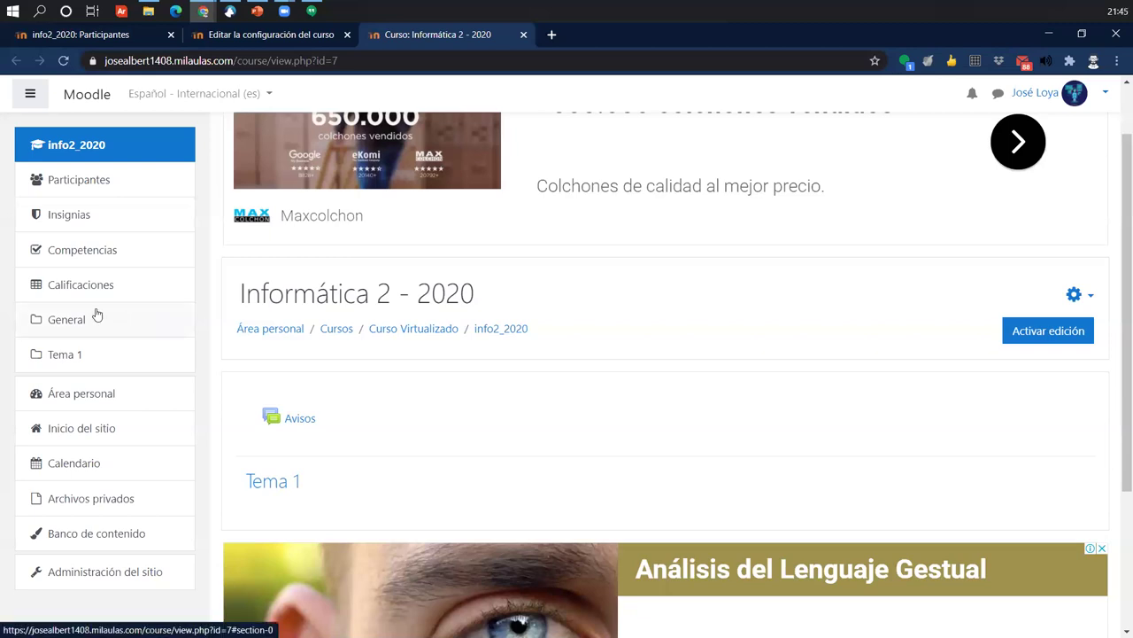
Step: Close the course tab and open Administración del sitio > Cursos > Administrar cursos y categorías
click(524, 35)
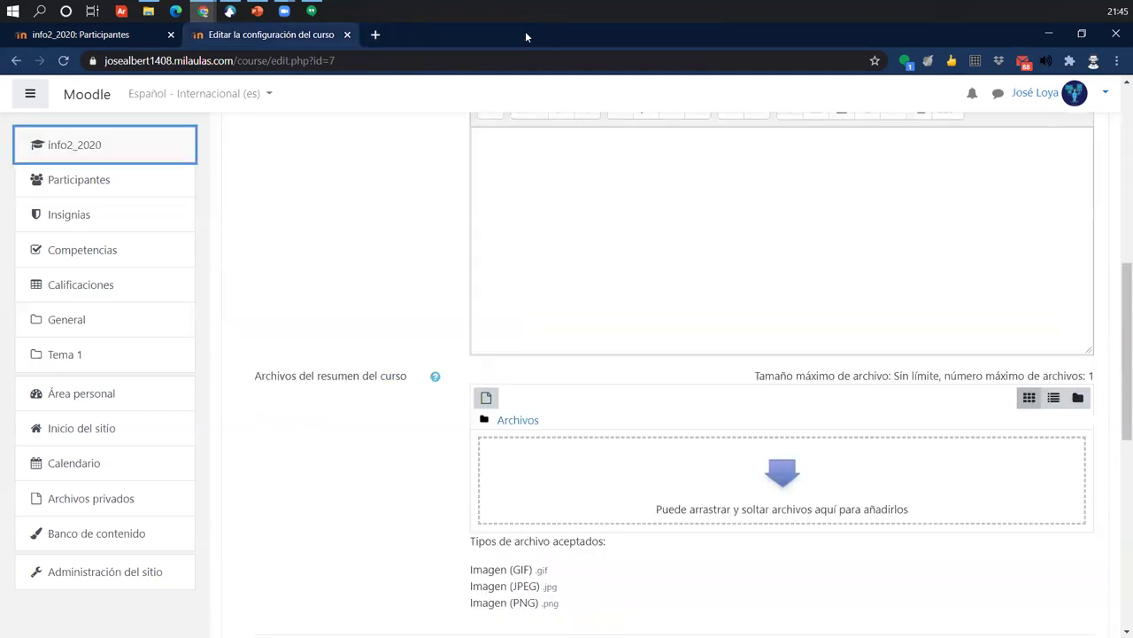
click(113, 567)
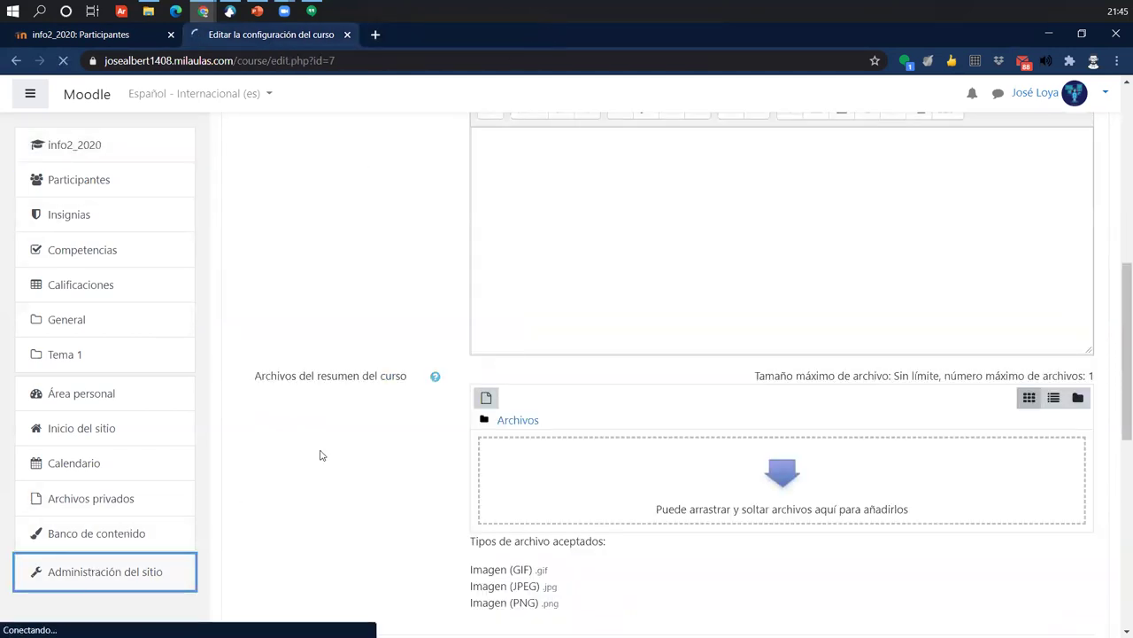
scroll(321, 455, down, 3)
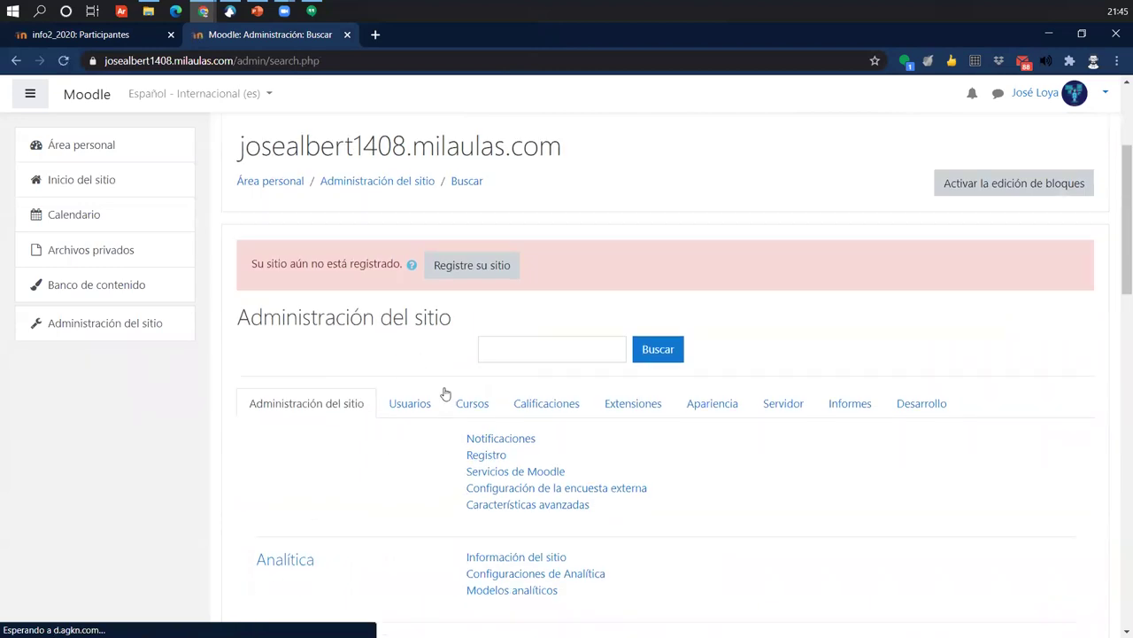
click(475, 410)
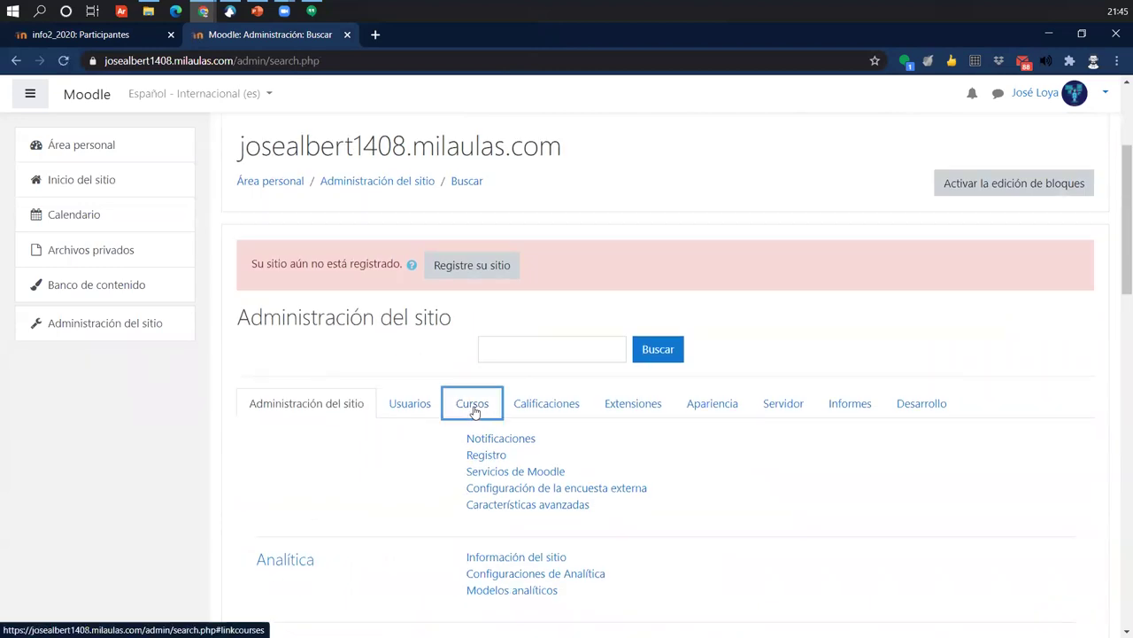
click(610, 437)
Step: Select Curso Virtualizado, then Informática 2 - 2020, and open its Usuarios matriculados
scroll(364, 348, down, 4)
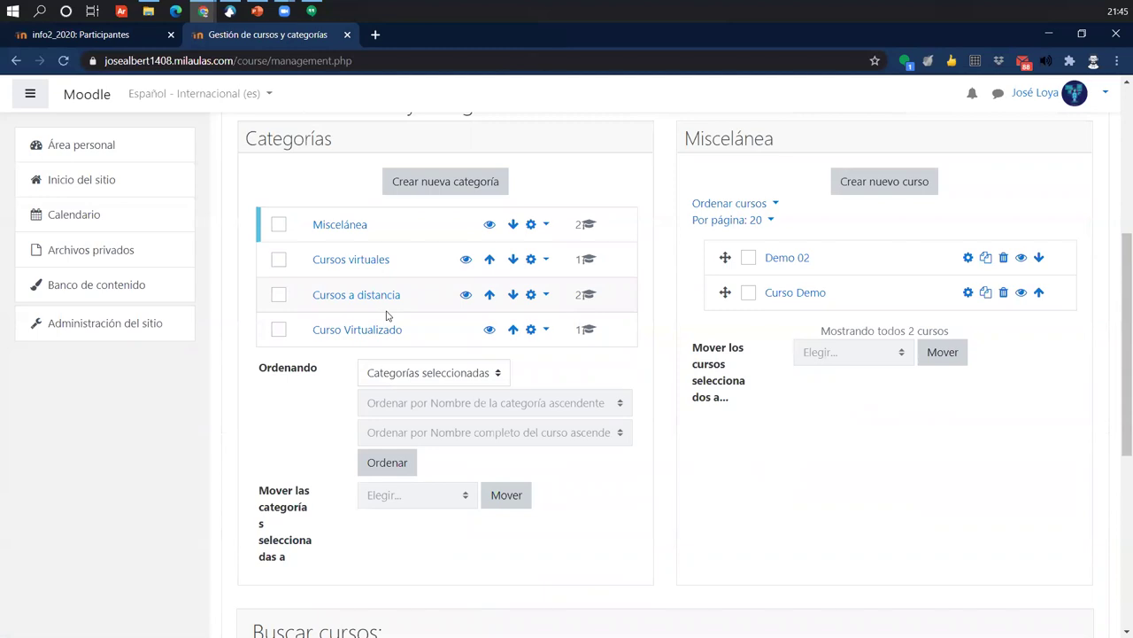
scroll(384, 278, up, 2)
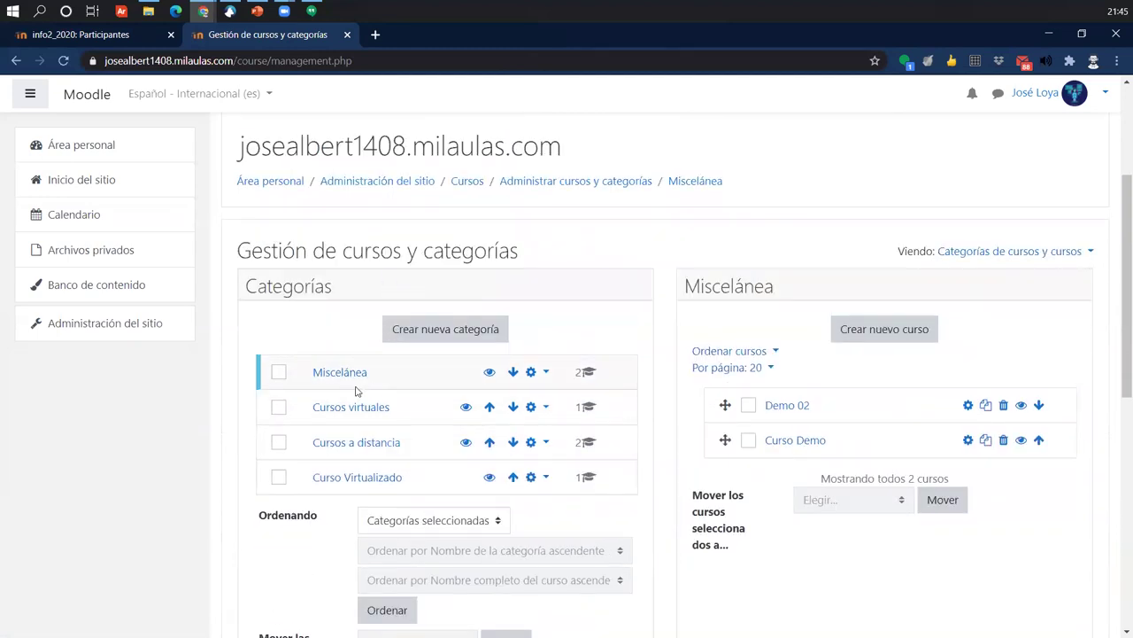
scroll(356, 390, down, 2)
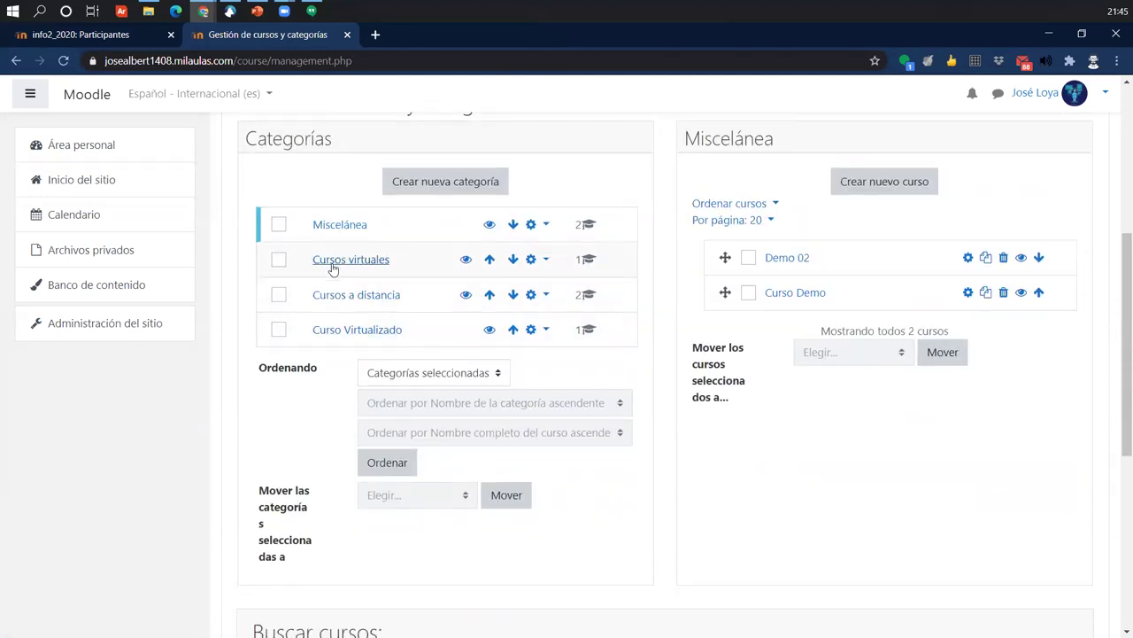
click(347, 334)
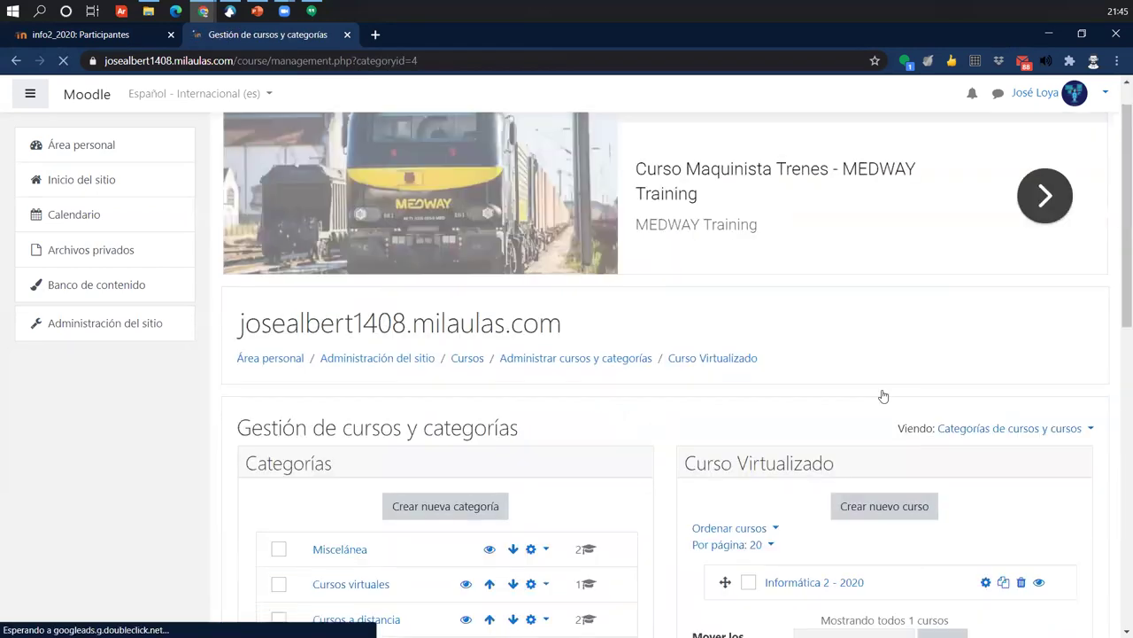
scroll(883, 396, down, 3)
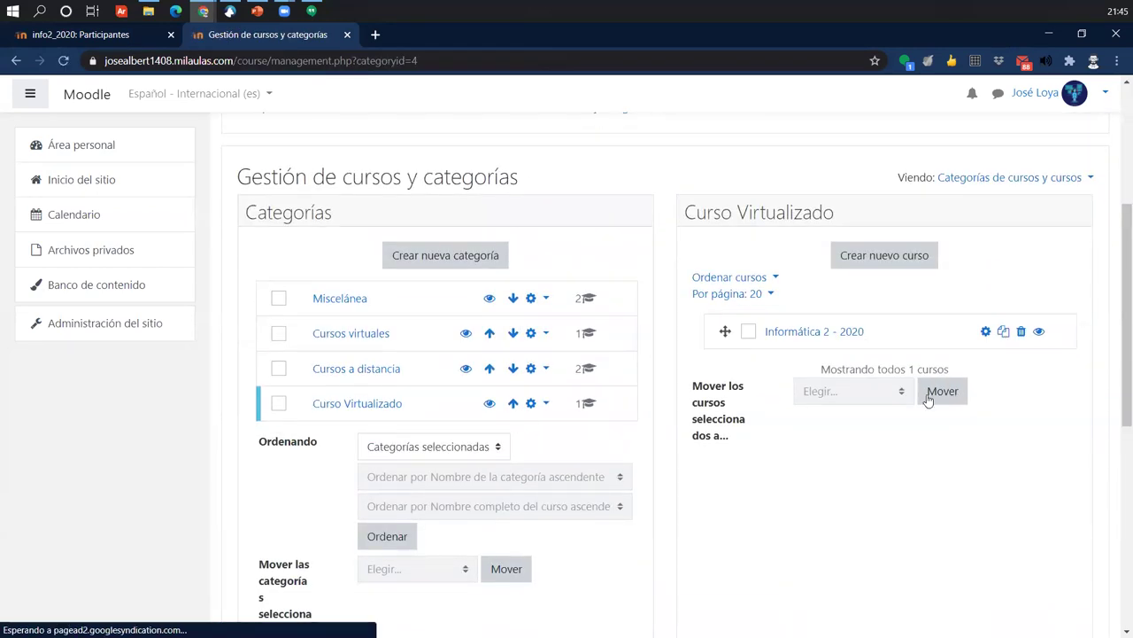
click(816, 332)
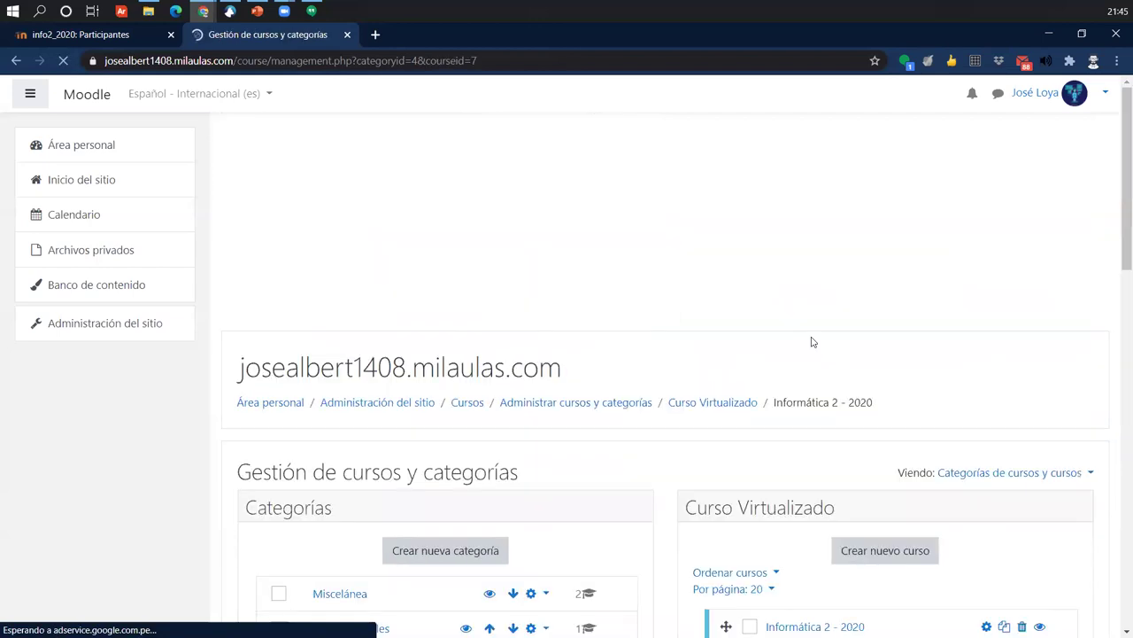
scroll(812, 339, down, 7)
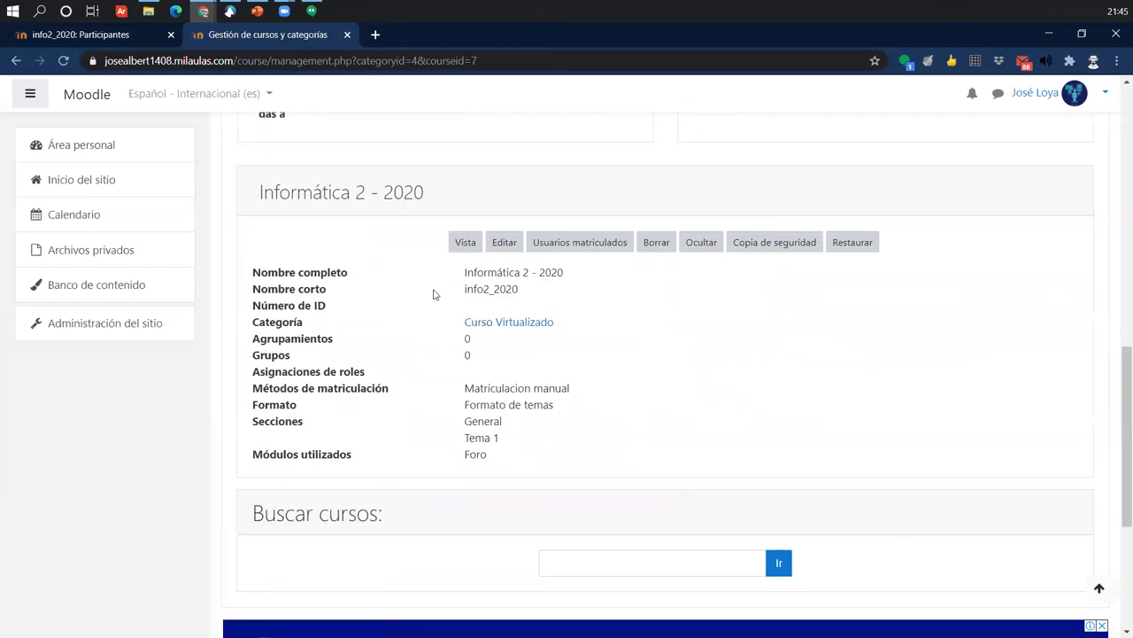
click(569, 252)
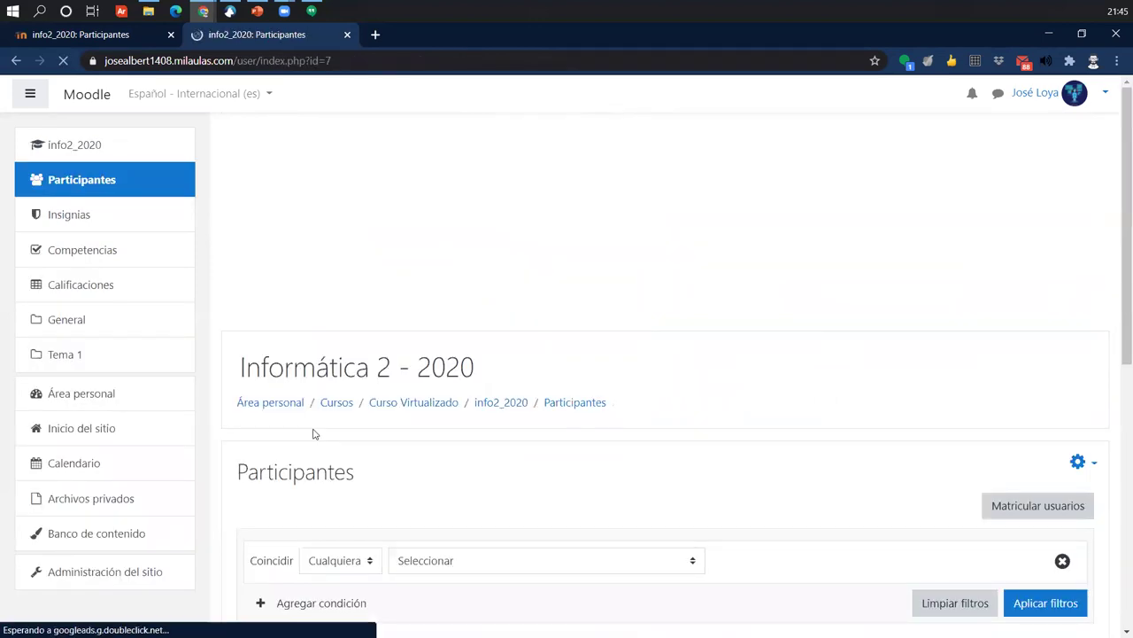
Step: Switch back and forth between the two info2_2020 Participantes tabs, ending on the first
scroll(313, 433, down, 3)
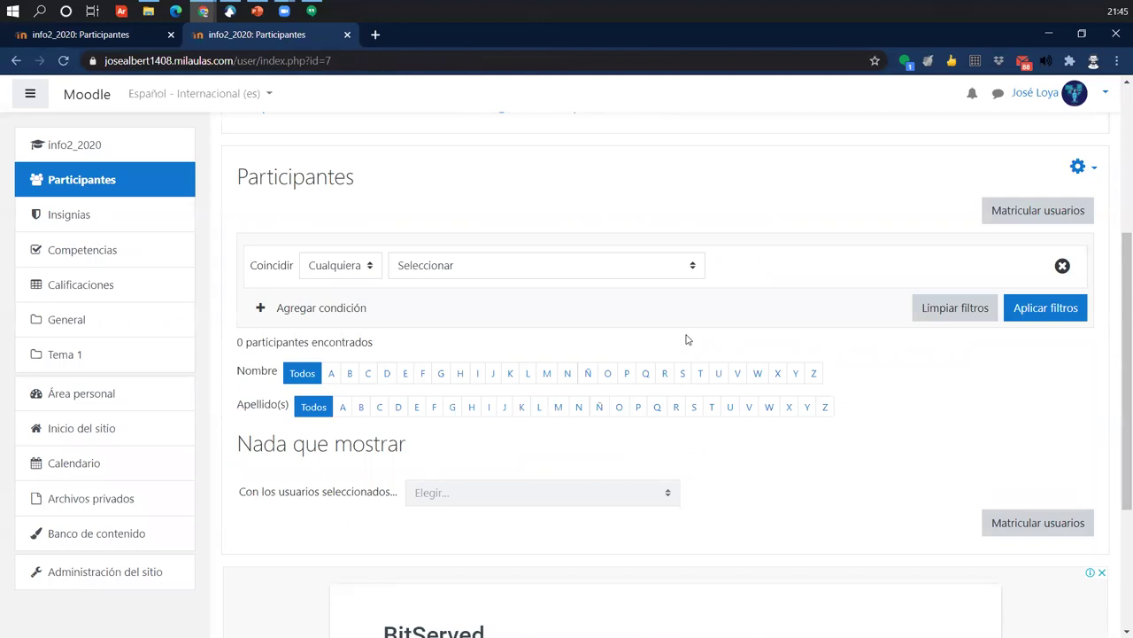
click(80, 37)
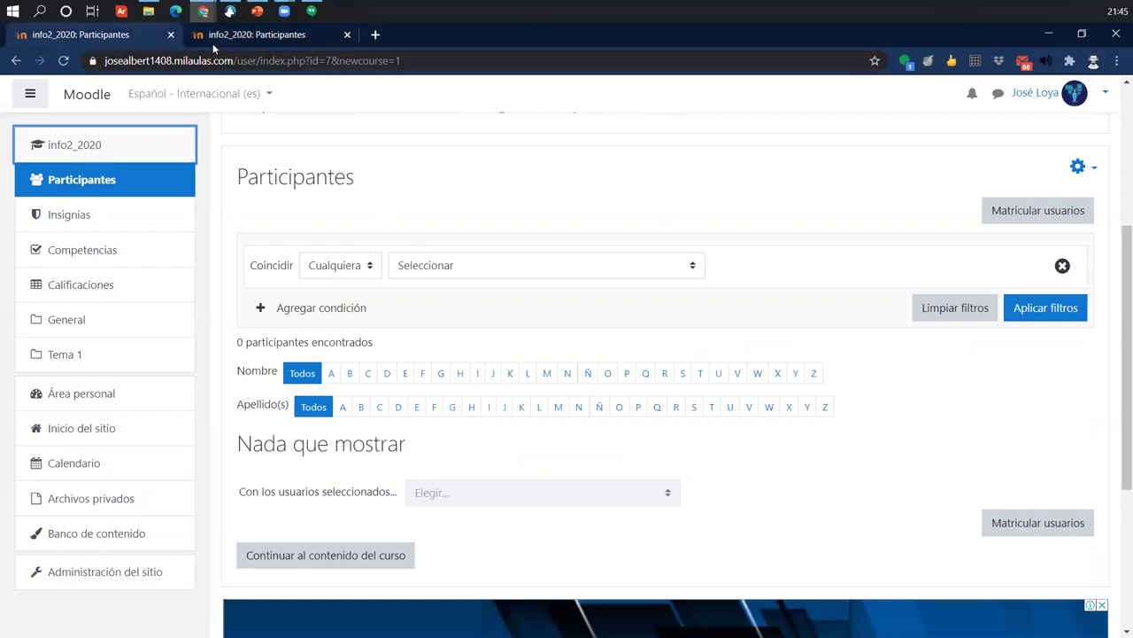
click(335, 39)
click(132, 37)
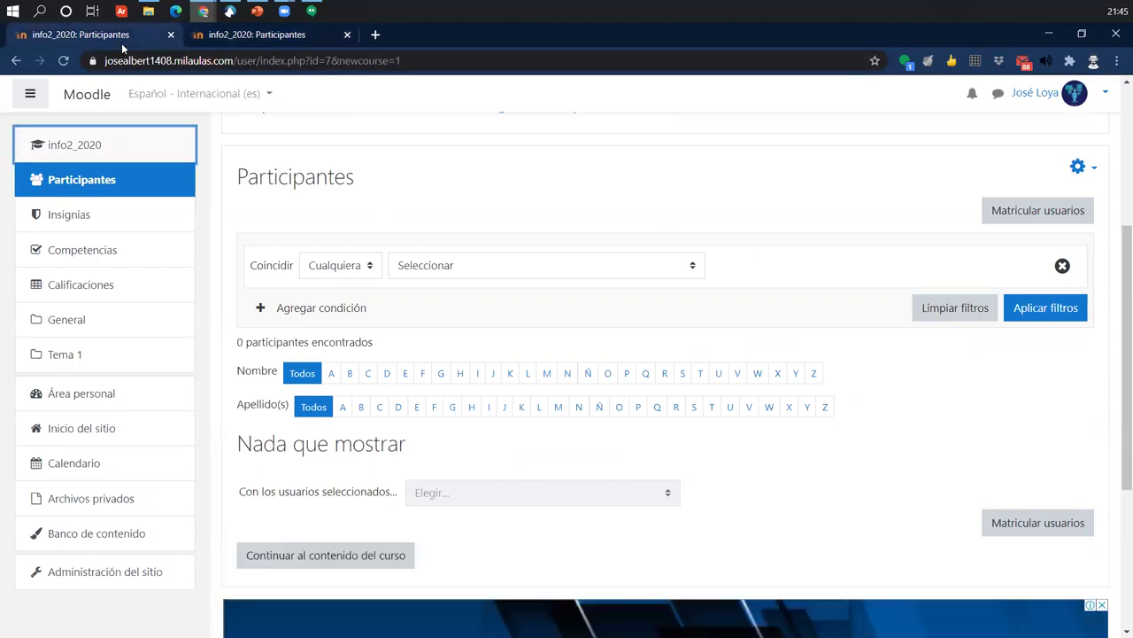
click(314, 42)
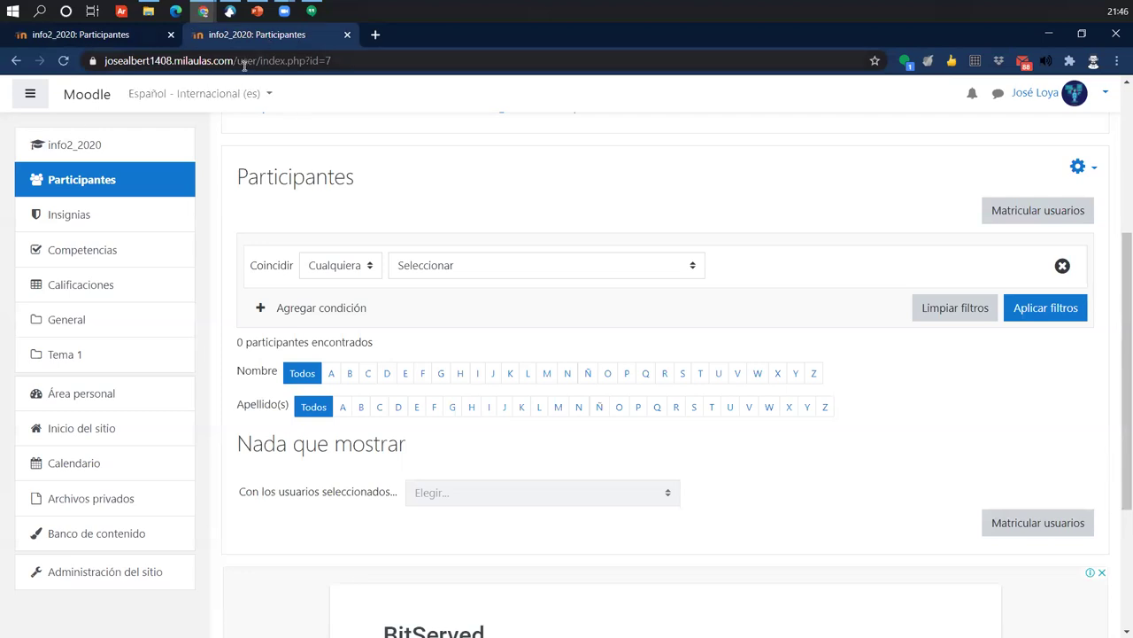
click(145, 39)
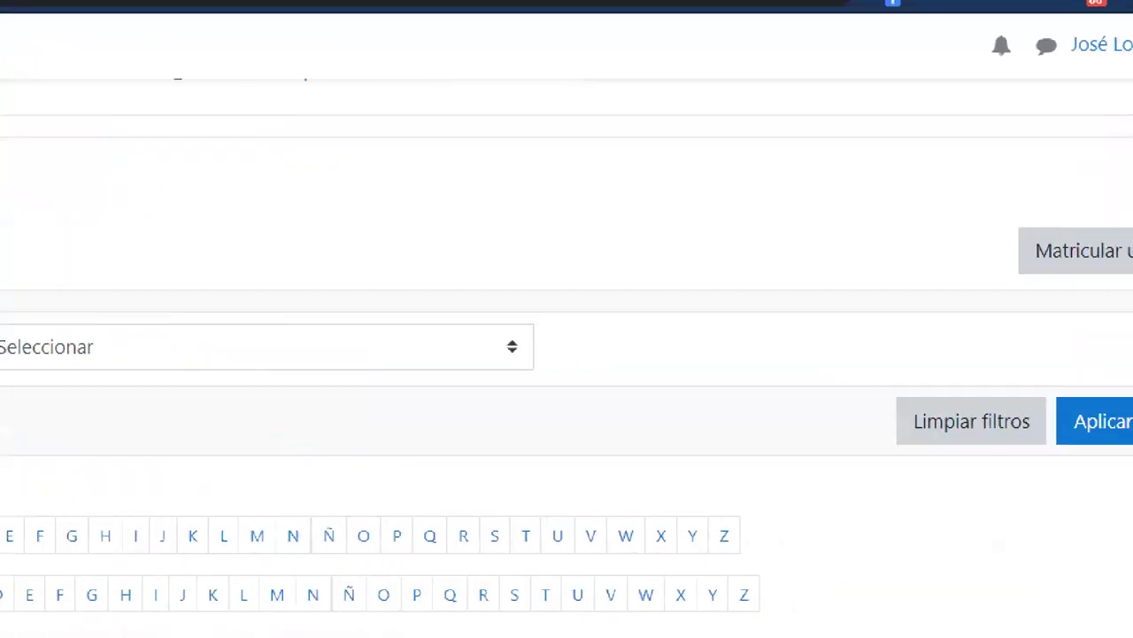
Step: Open Matricular usuarios, search for the user by name, select them, and assign the Profesor role
drag(857, 201, 1082, 294)
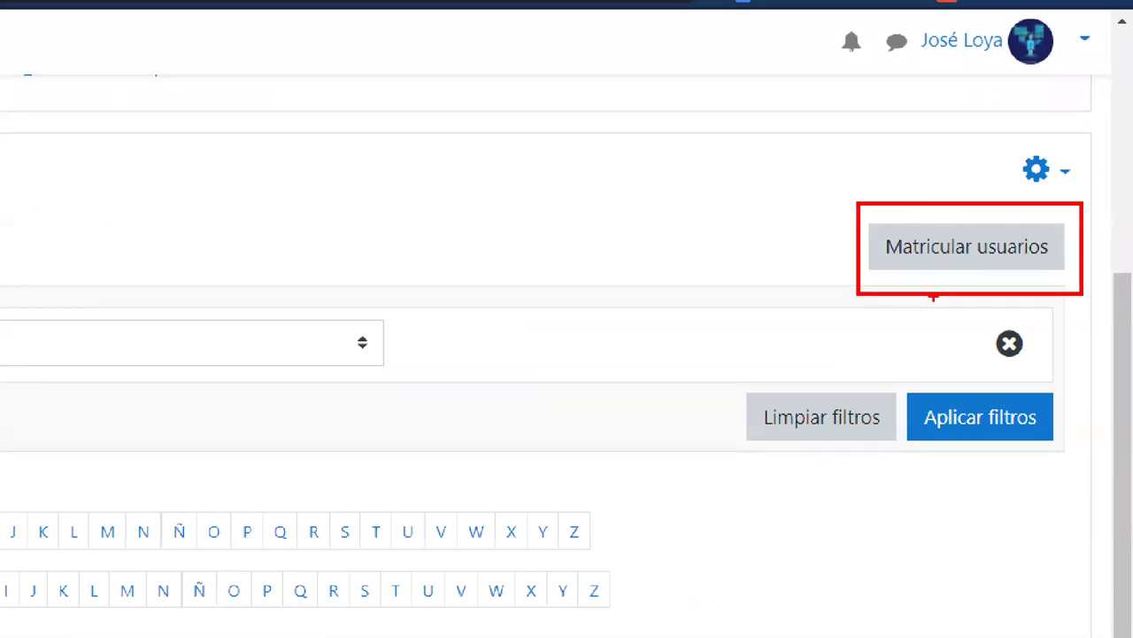
drag(891, 265, 715, 413)
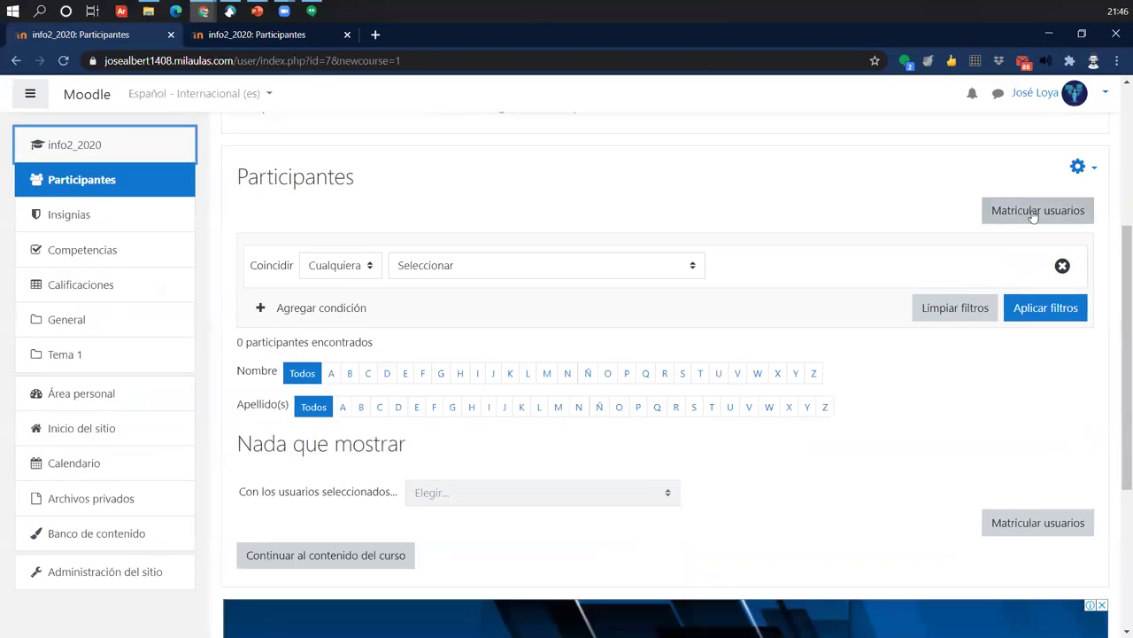
click(947, 246)
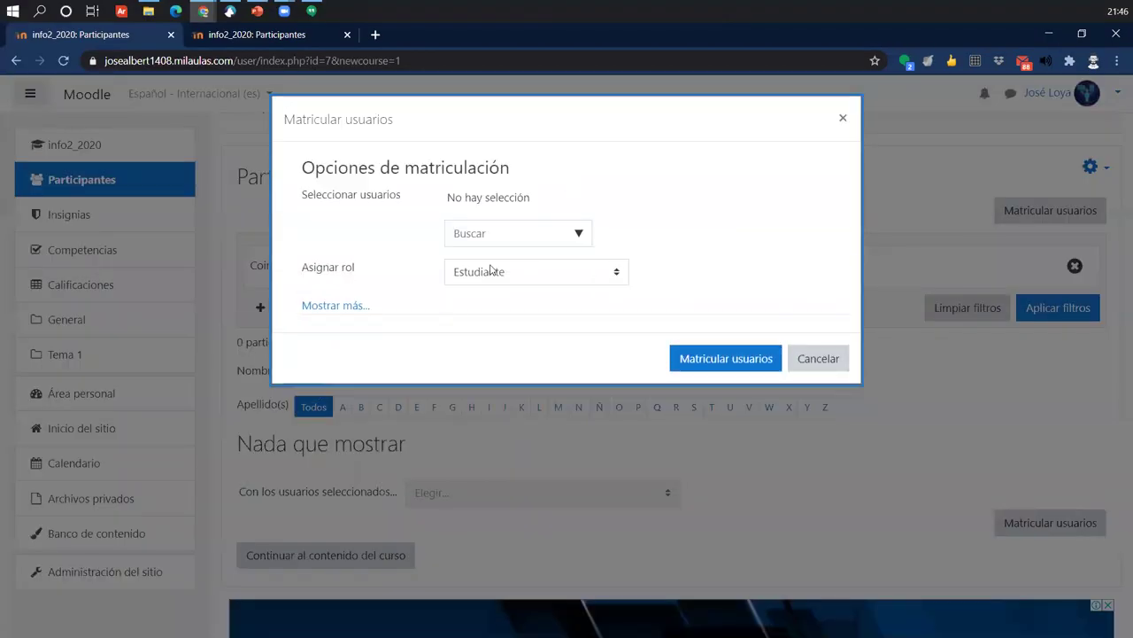
click(503, 236)
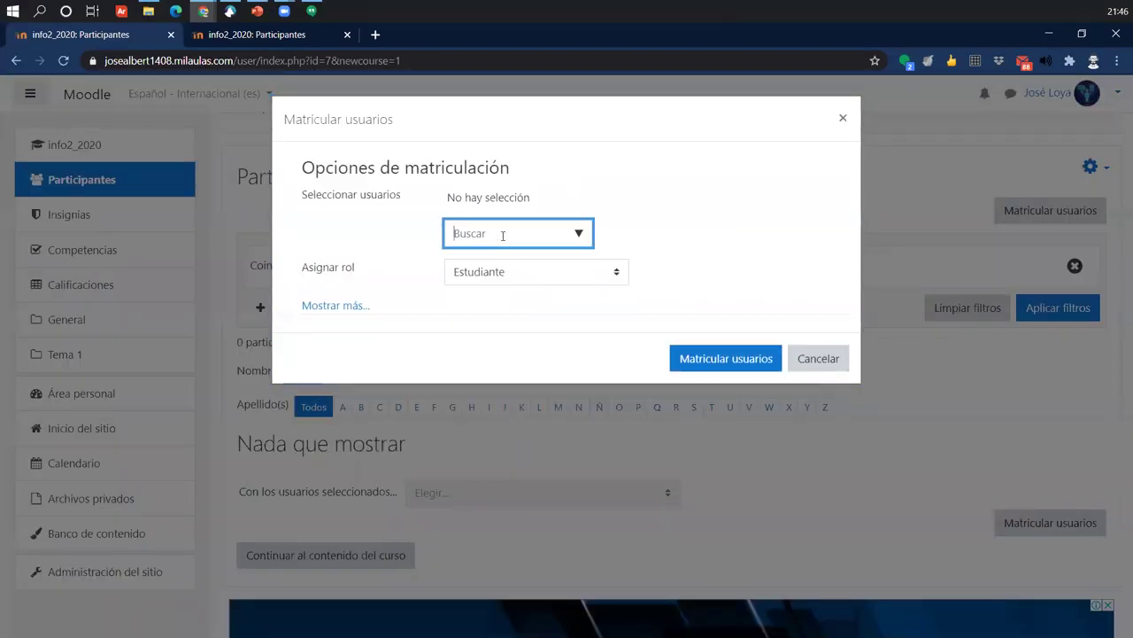
text(jose lo)
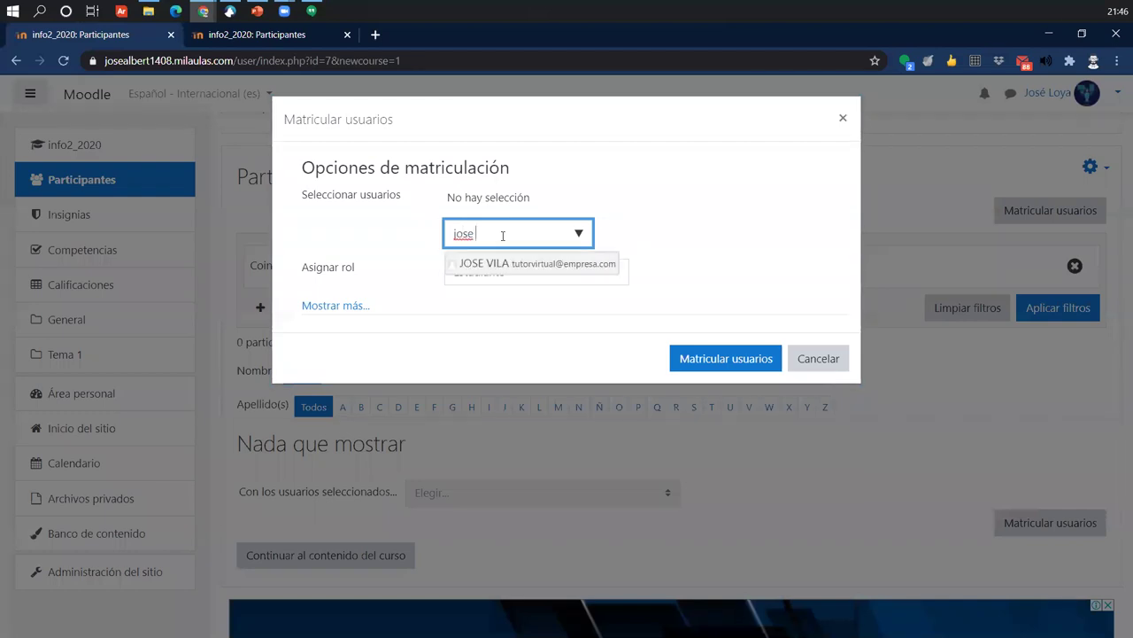
key(BackSpace)
key(BackSpace)
key(BackSpace)
key(BackSpace)
text(é)
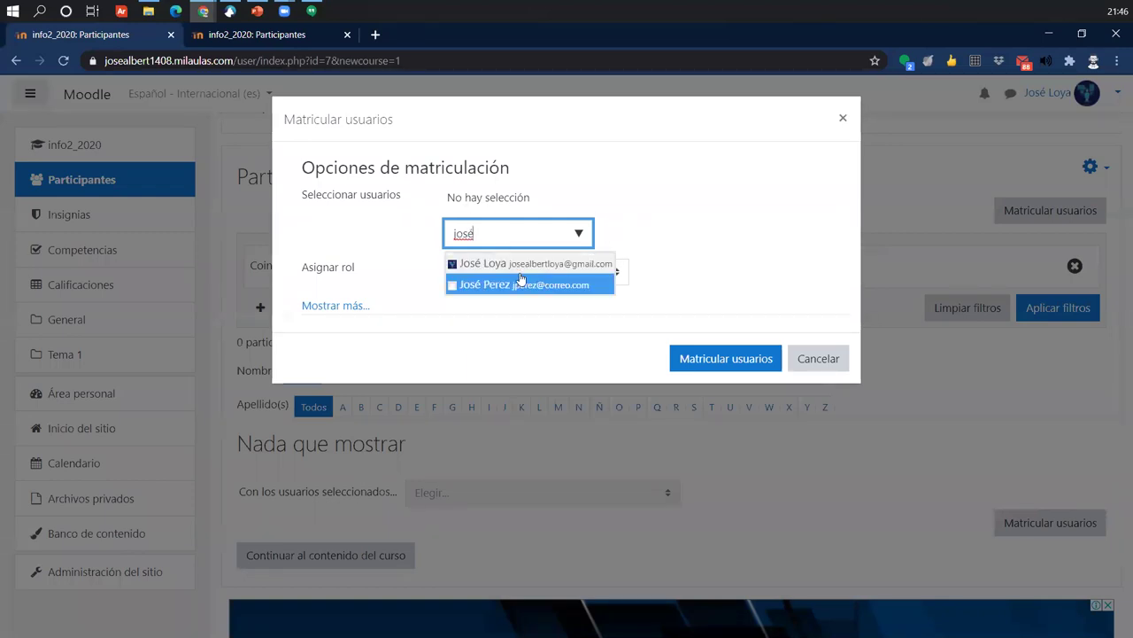
click(498, 268)
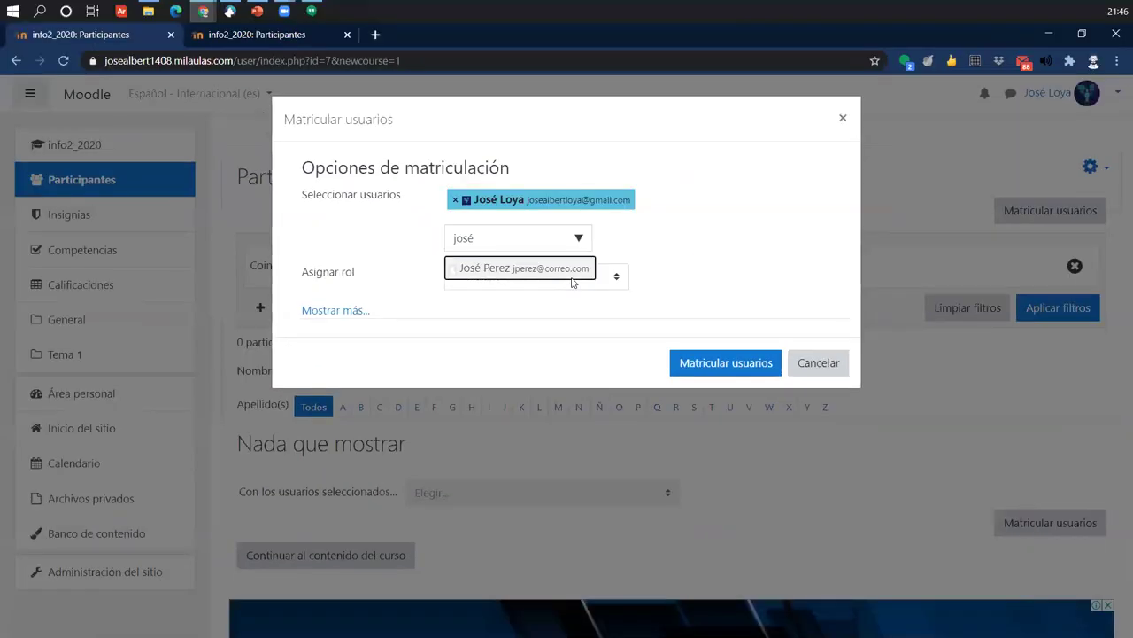
click(612, 280)
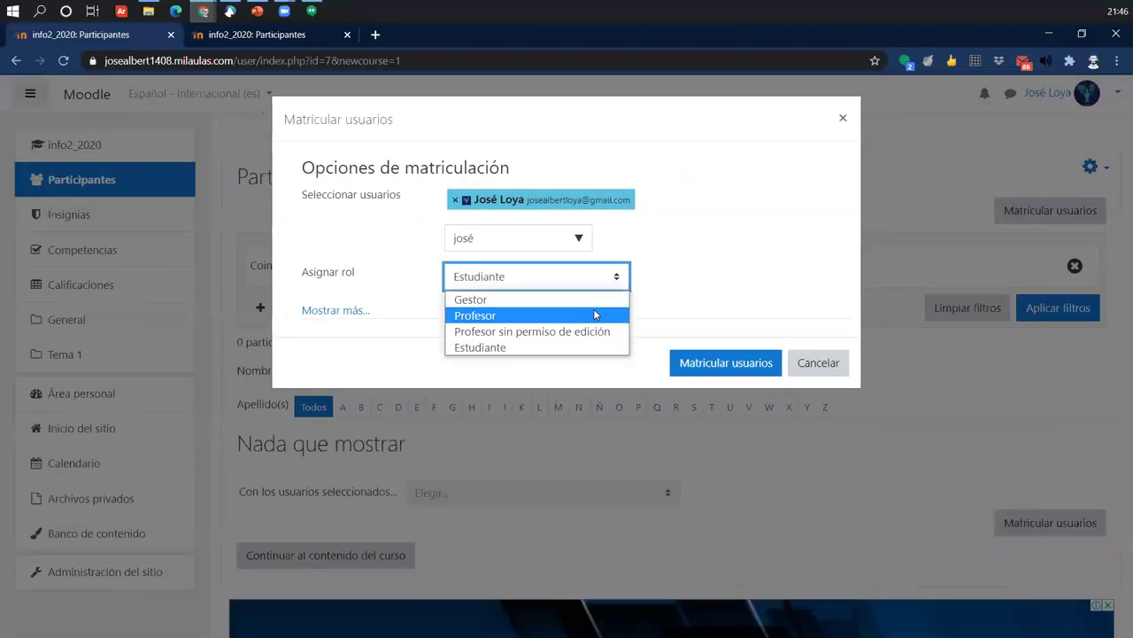
click(594, 315)
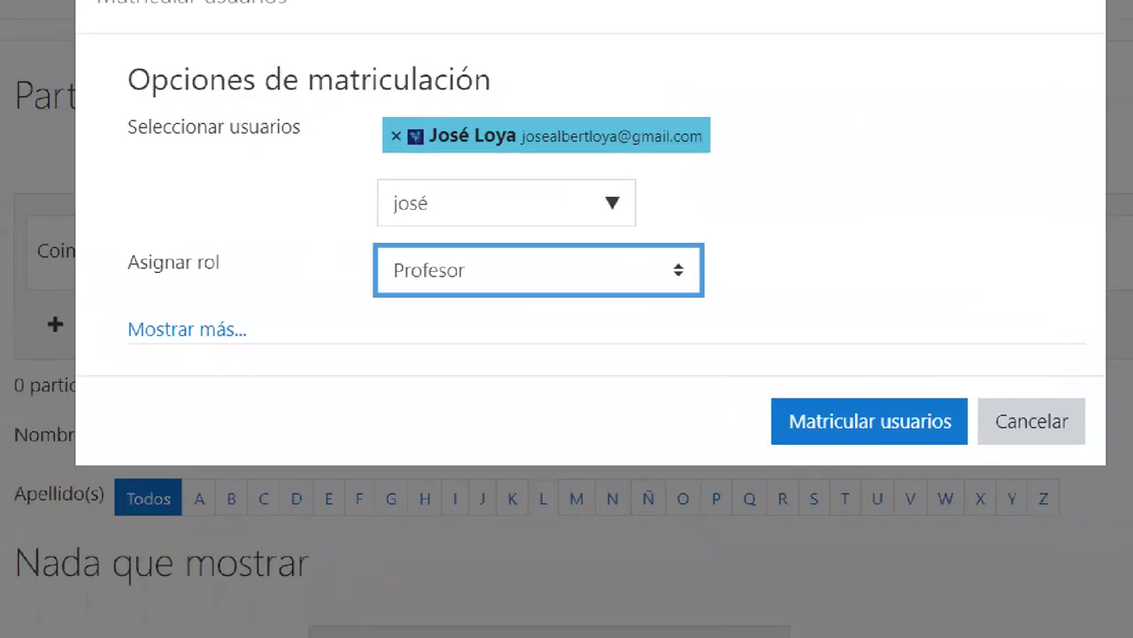
Step: Point out the selected admin user and the Profesor role in the Matricular usuarios dialog
mouse_move(79, 46)
mouse_down()
mouse_move(329, 185)
mouse_move(850, 343)
mouse_move(824, 327)
mouse_up()
drag(788, 164, 908, 25)
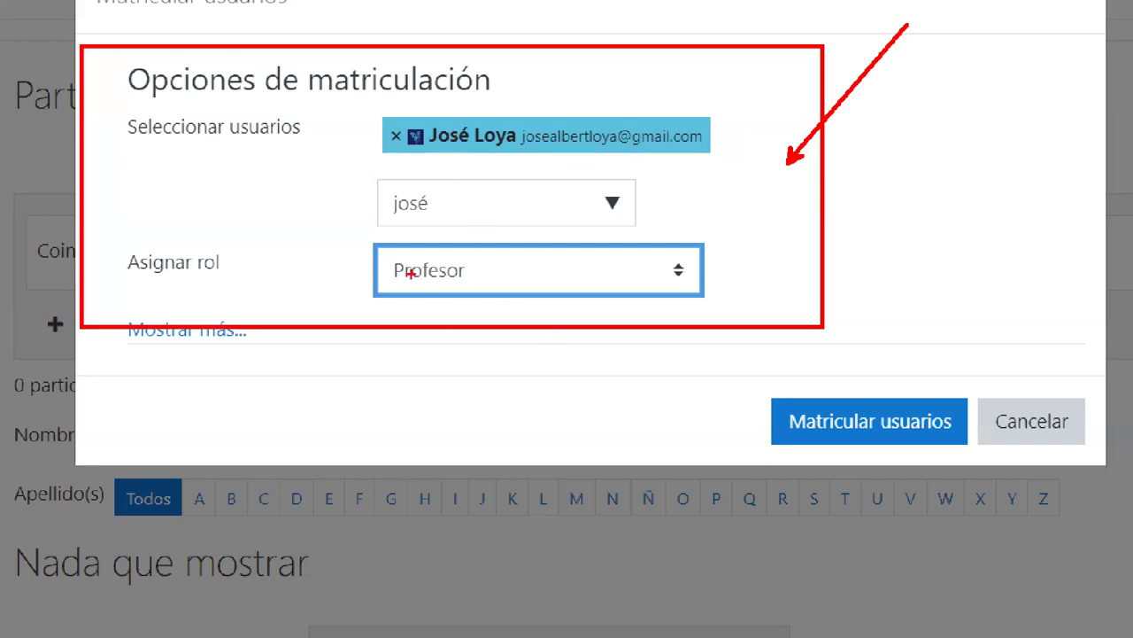
mouse_move(751, 383)
mouse_down()
mouse_move(930, 462)
mouse_move(974, 460)
mouse_up()
mouse_move(746, 464)
mouse_down()
mouse_move(790, 437)
mouse_move(653, 532)
mouse_up()
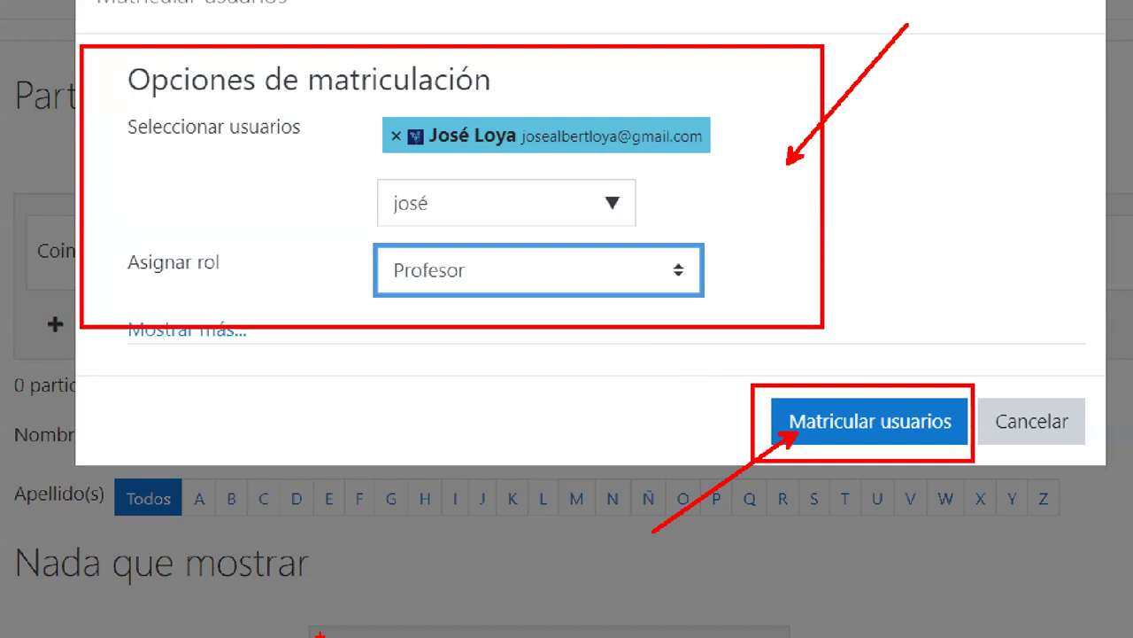
key(Escape)
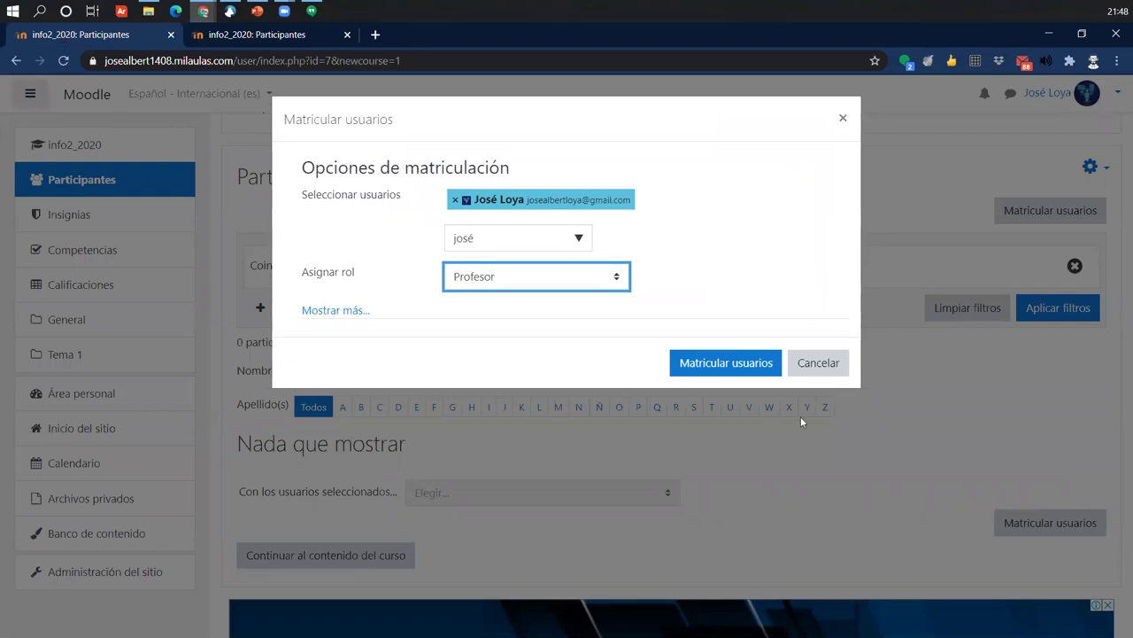
Step: Enrol the administrator in info2_2020 as Profesor, then show Área personal in the second tab
click(708, 361)
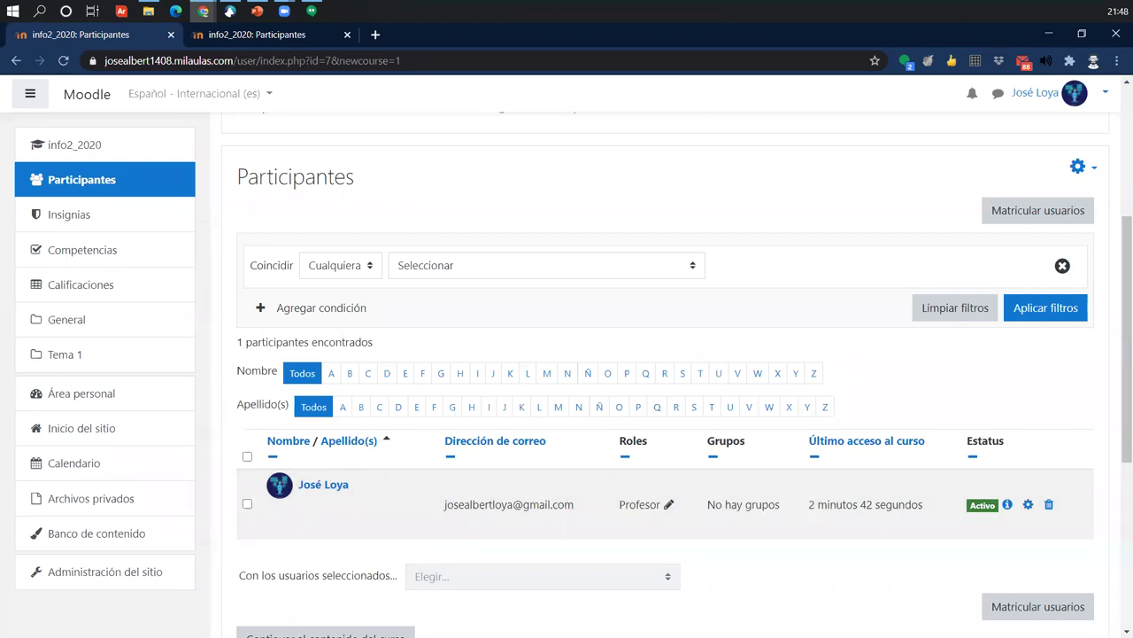
click(271, 36)
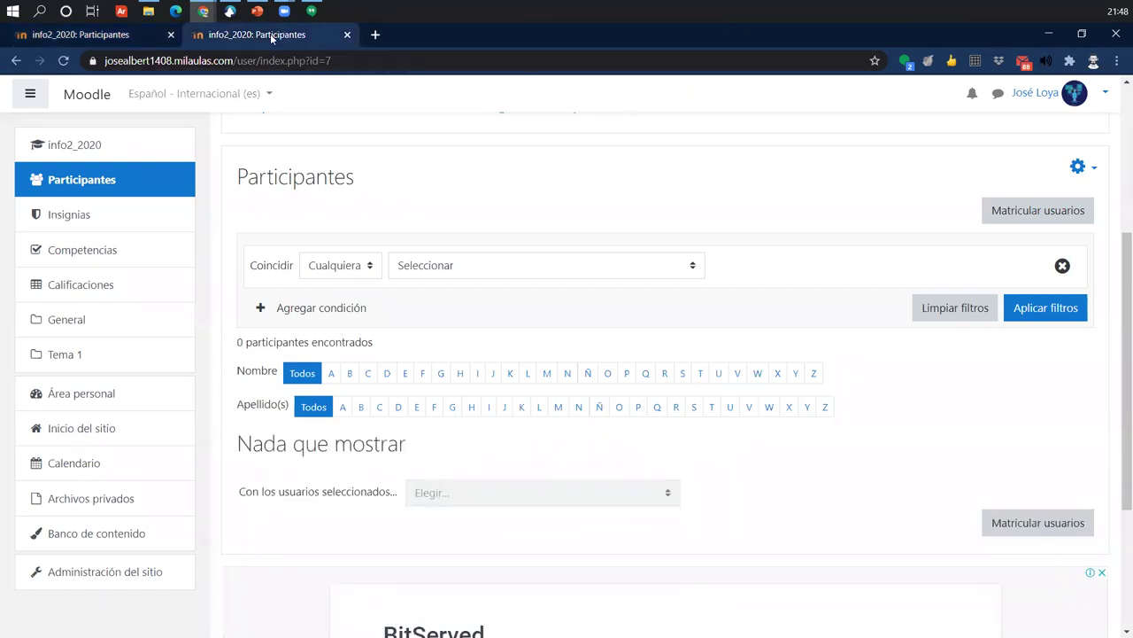
click(67, 96)
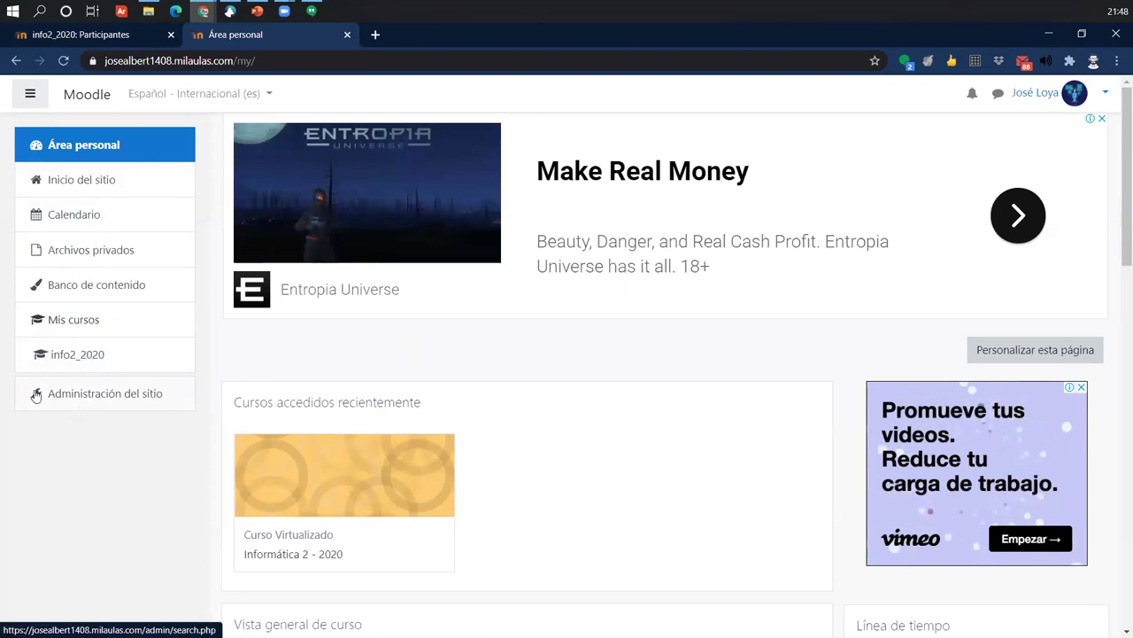
Step: Open the Demo 02 course page through Administrar cursos y categorías > Miscelánea
click(116, 396)
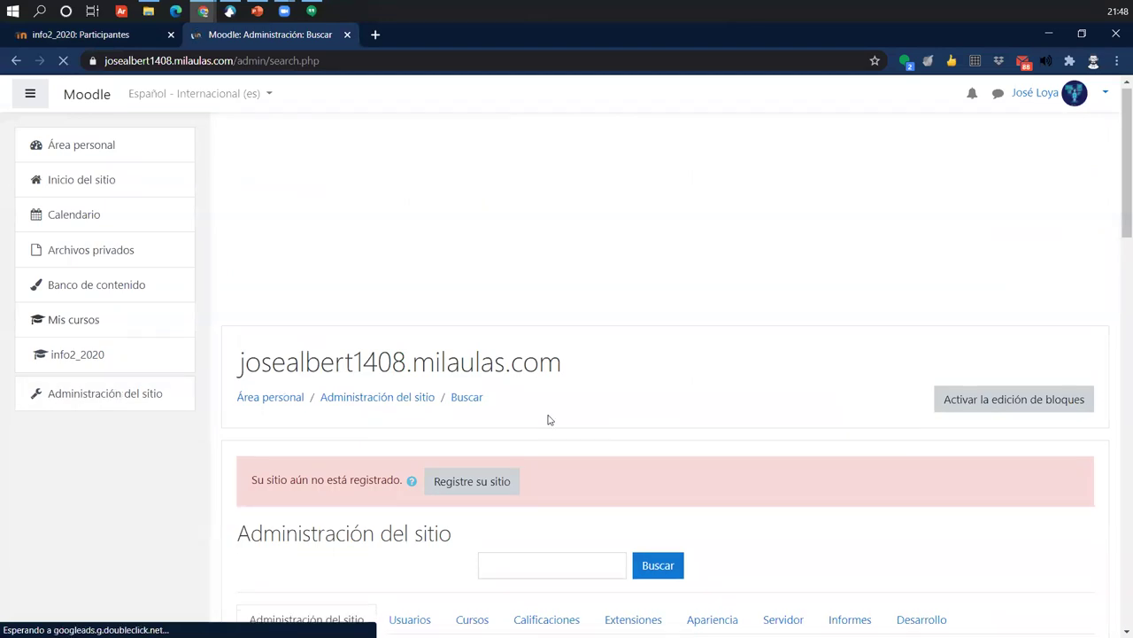
click(472, 331)
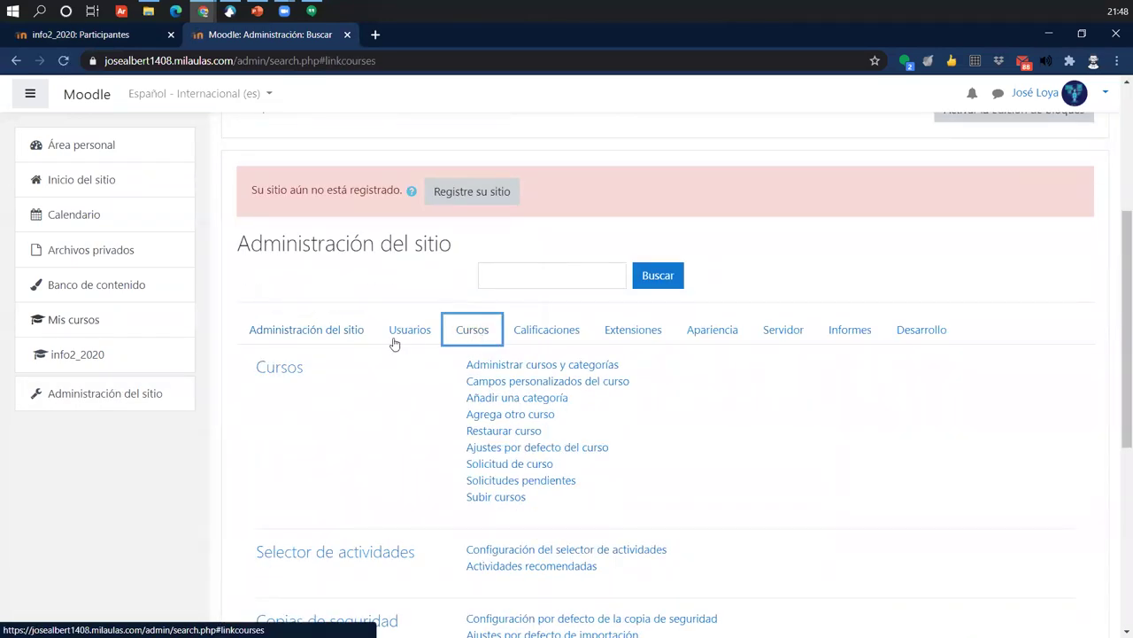
click(567, 366)
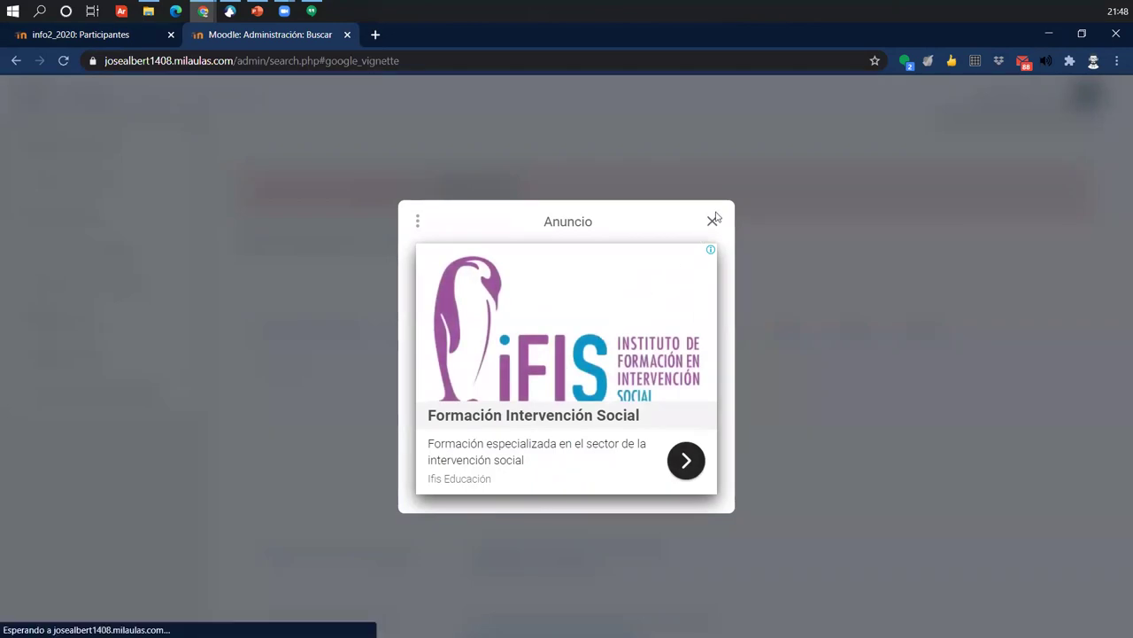
click(713, 220)
scroll(557, 455, down, 3)
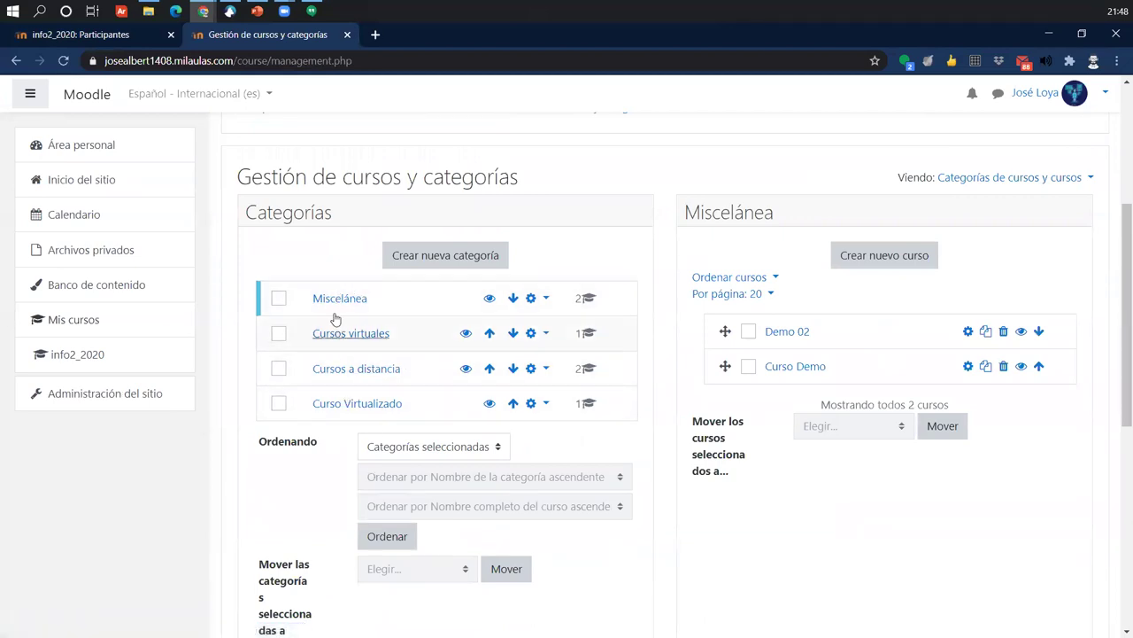
click(338, 300)
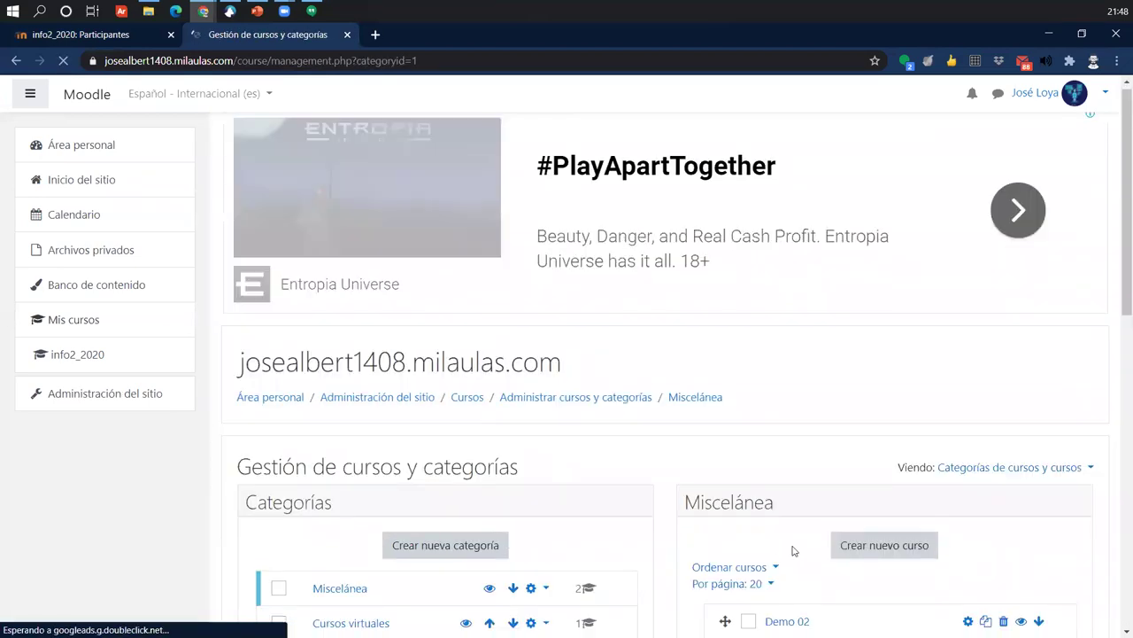
scroll(795, 550, down, 3)
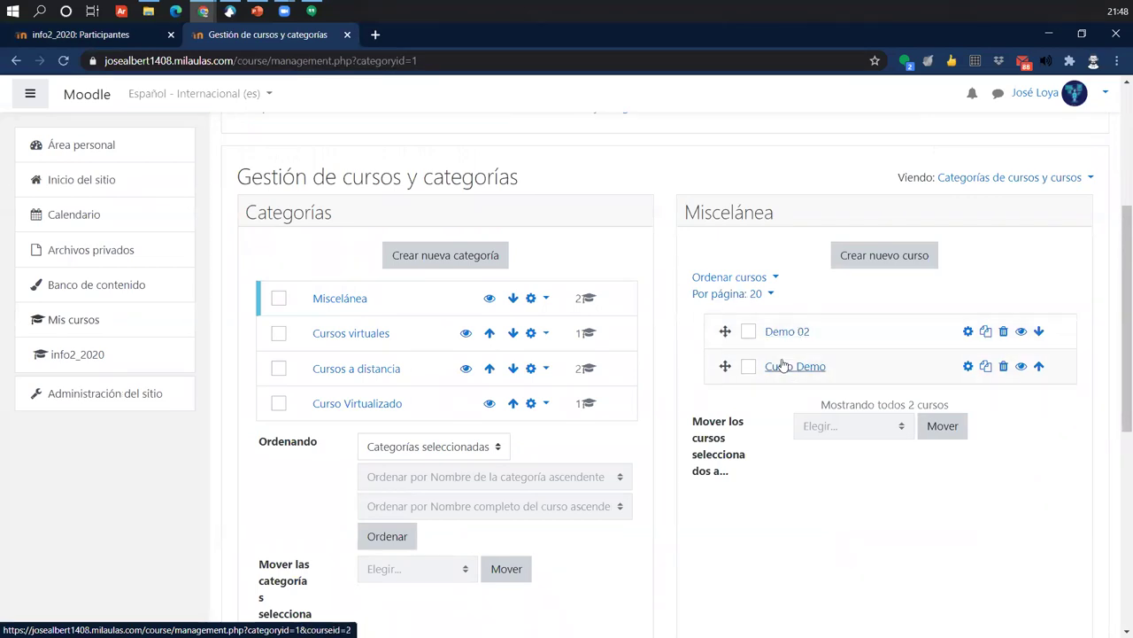
click(783, 333)
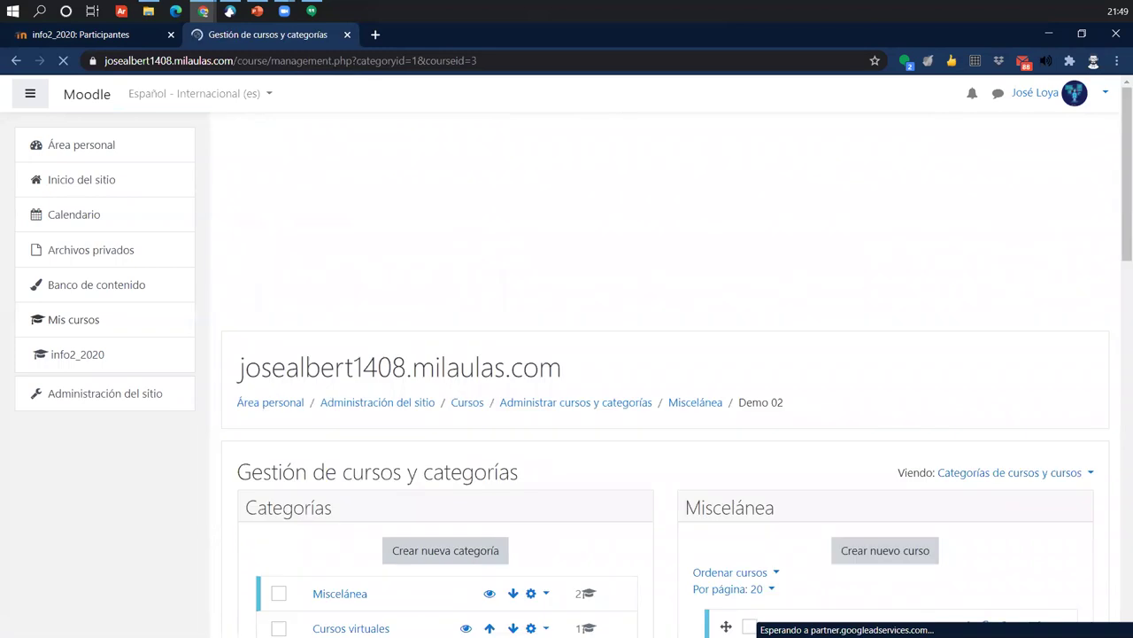
scroll(804, 468, down, 4)
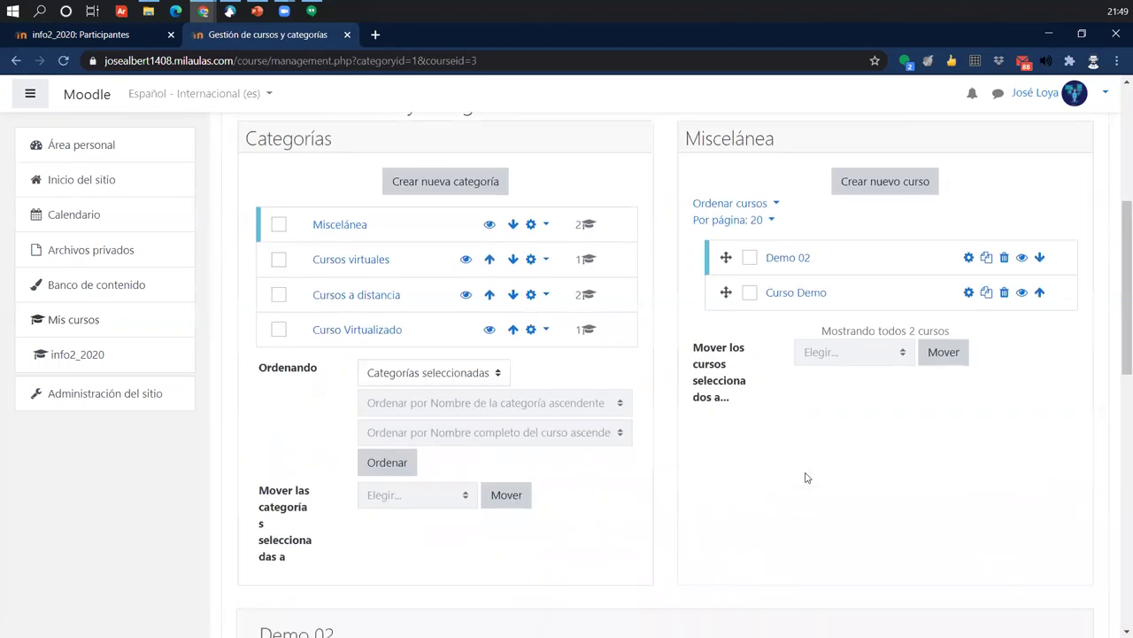
scroll(805, 476, down, 4)
drag(265, 256, 335, 265)
click(464, 318)
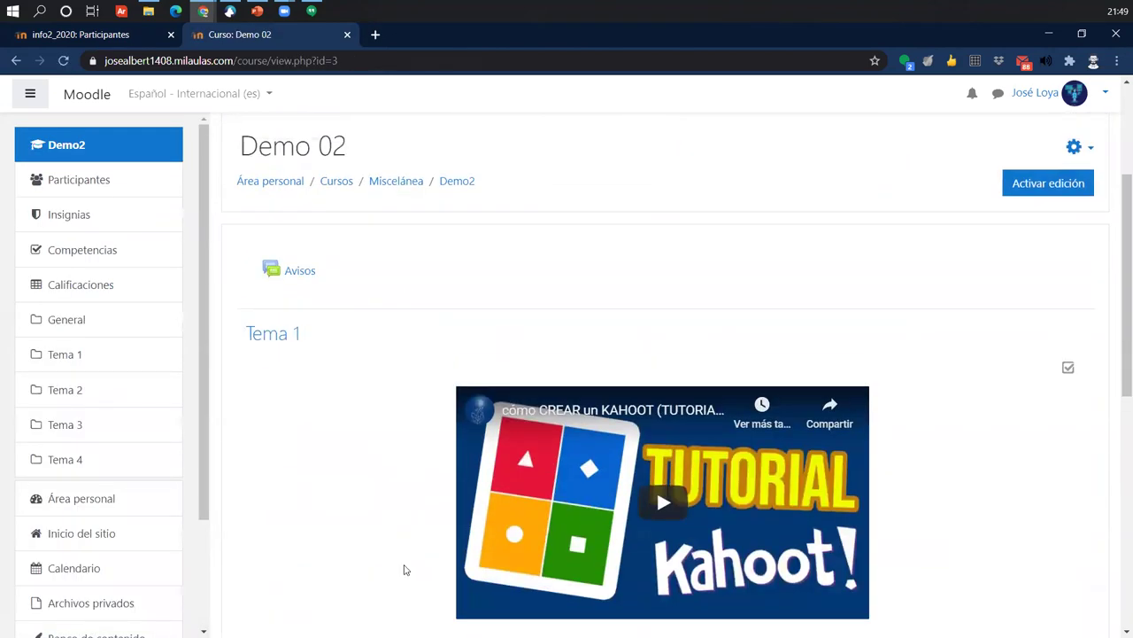
Step: Close the Curso: Demo 02 tab and go back to the Área personal dashboard
click(348, 36)
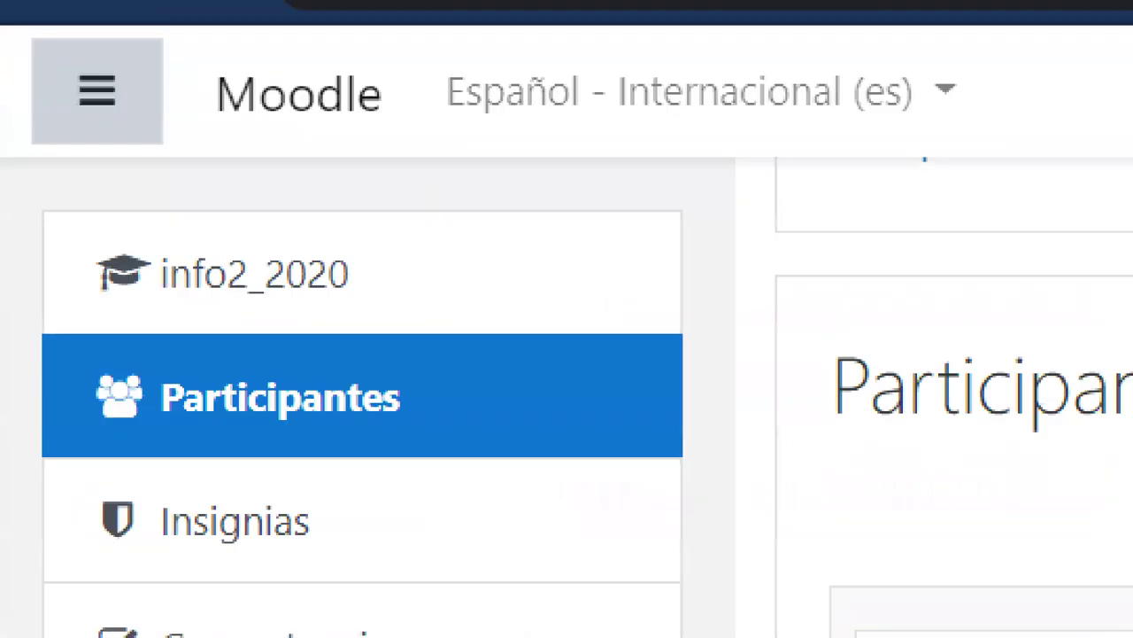
drag(176, 67, 416, 156)
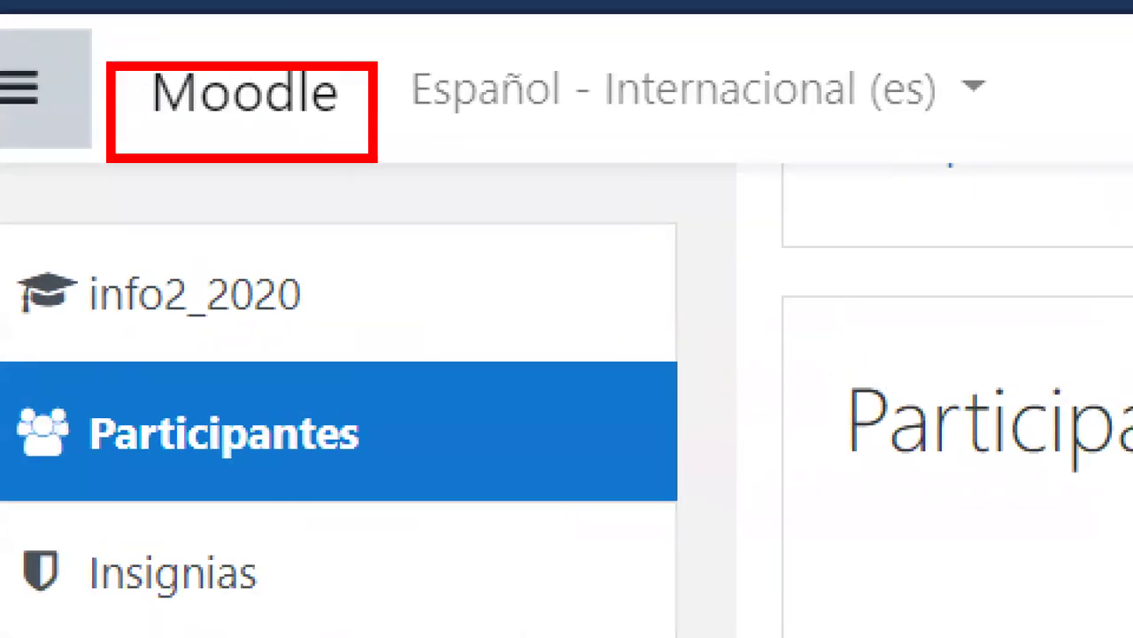
drag(351, 129, 632, 342)
key(Escape)
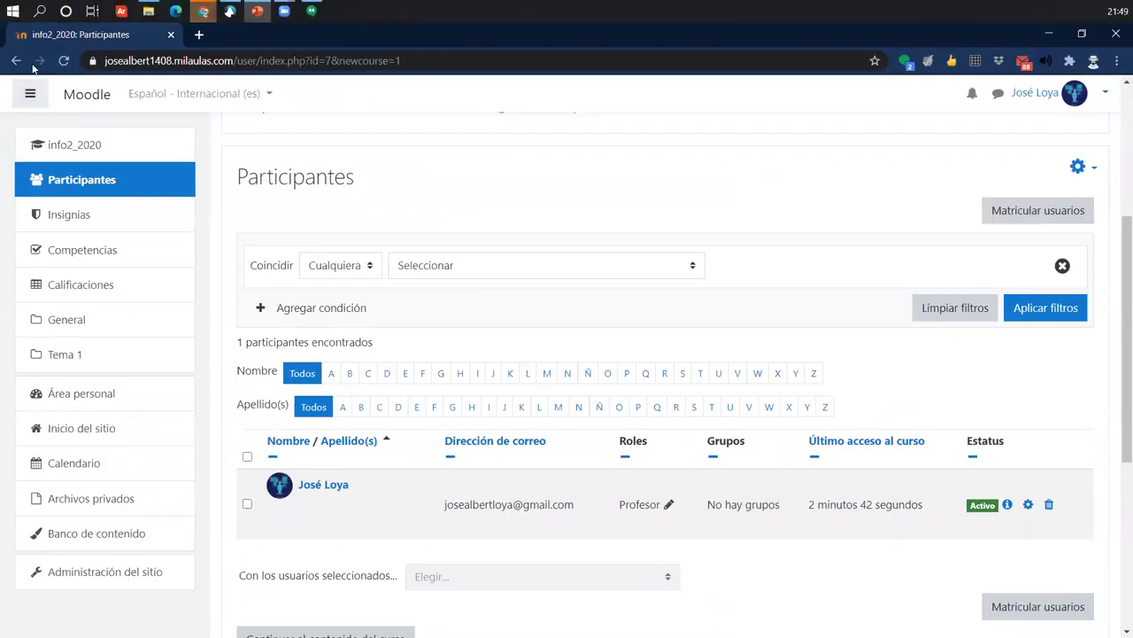
click(91, 97)
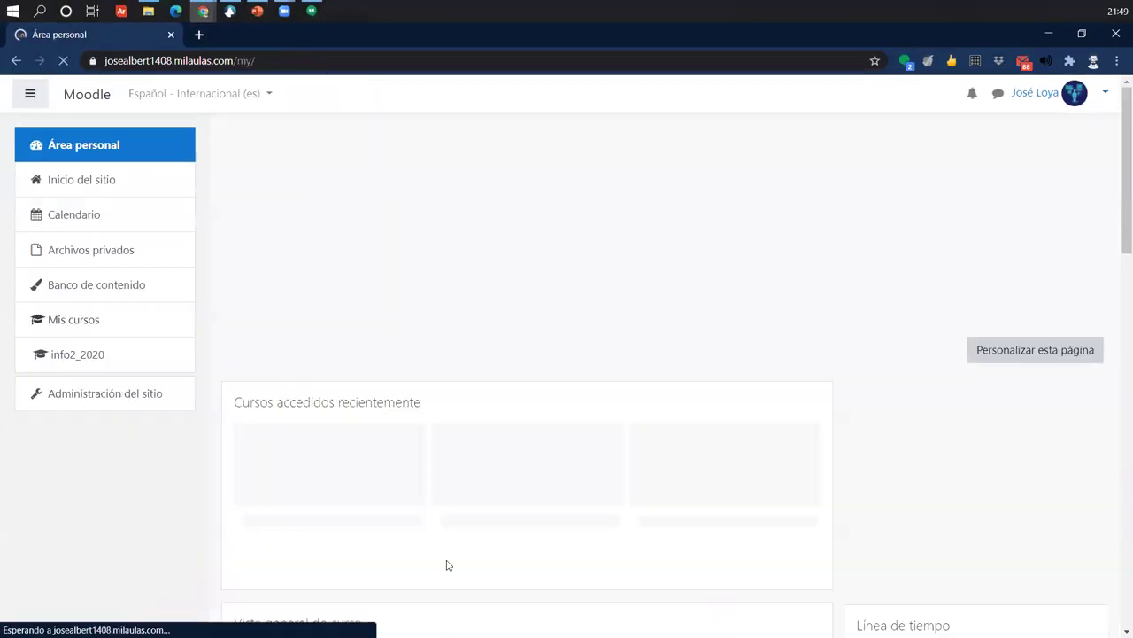
scroll(547, 468, down, 3)
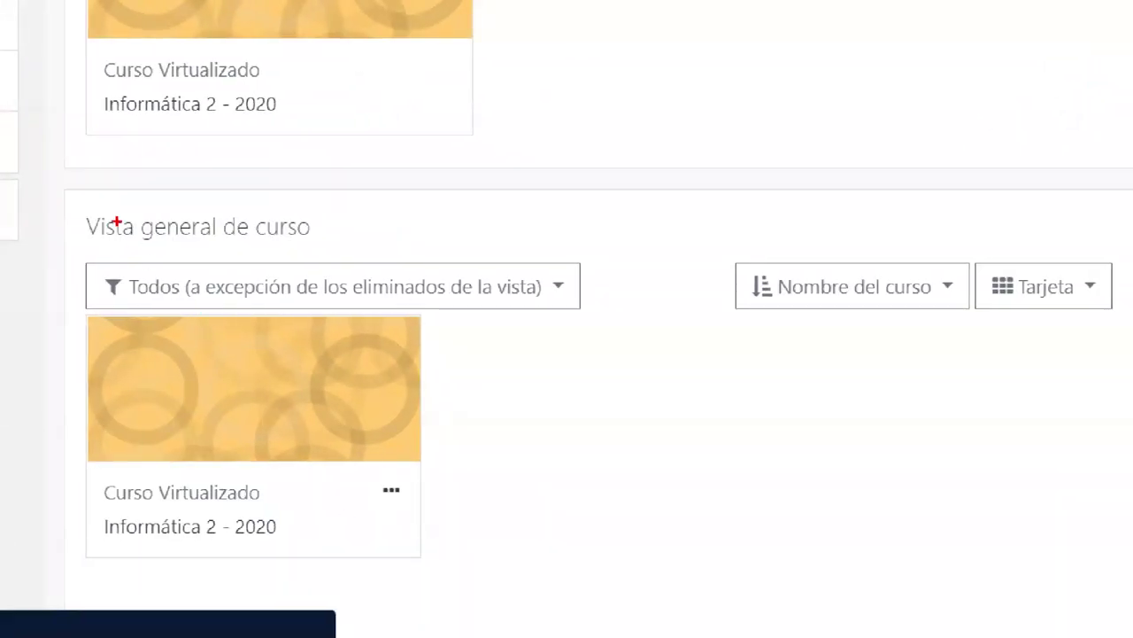
drag(82, 282, 233, 315)
drag(208, 250, 401, 251)
drag(71, 297, 481, 567)
drag(447, 434, 634, 281)
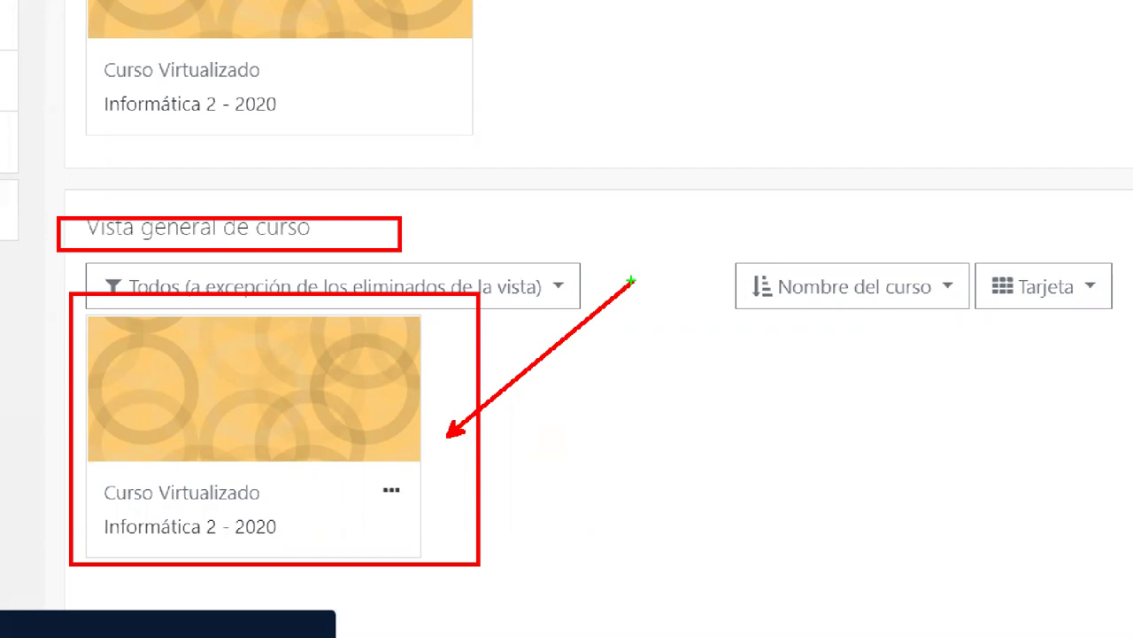
mouse_move(91, 354)
mouse_down()
mouse_move(233, 348)
mouse_move(296, 427)
mouse_up()
mouse_move(329, 389)
mouse_down()
mouse_move(388, 432)
mouse_move(318, 345)
mouse_move(226, 363)
mouse_move(177, 390)
mouse_move(140, 430)
mouse_up()
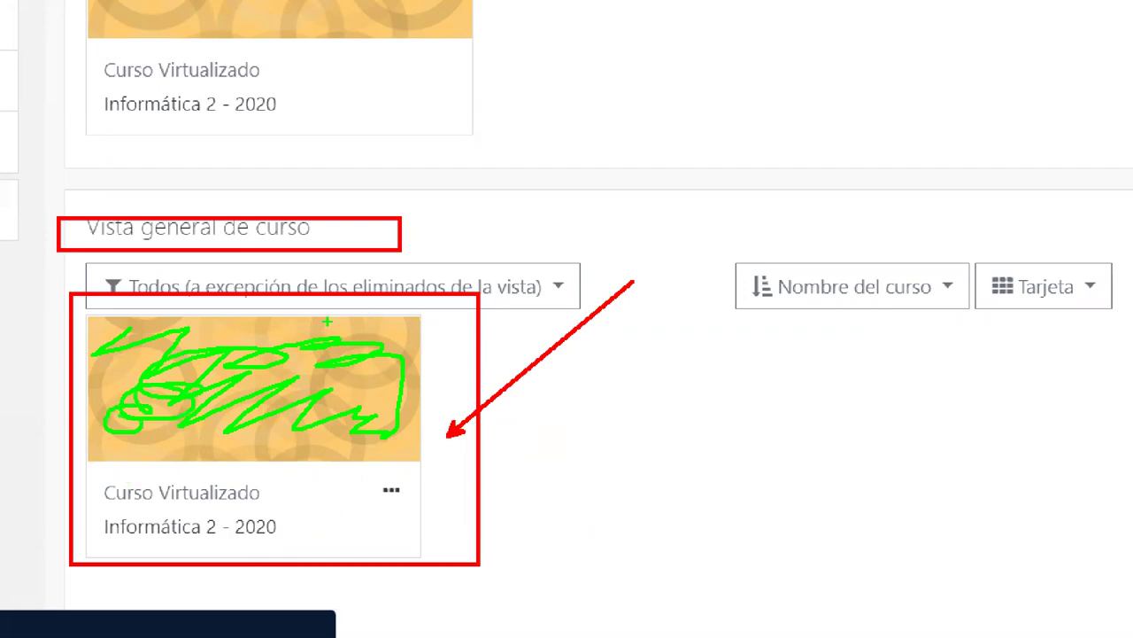
key(Escape)
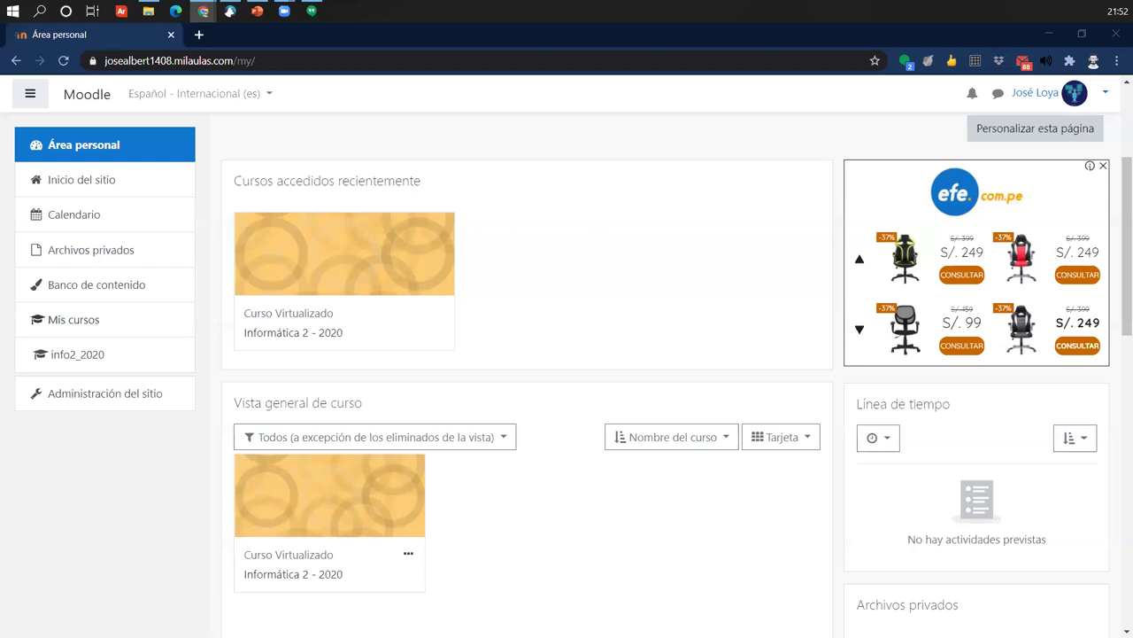
click(293, 334)
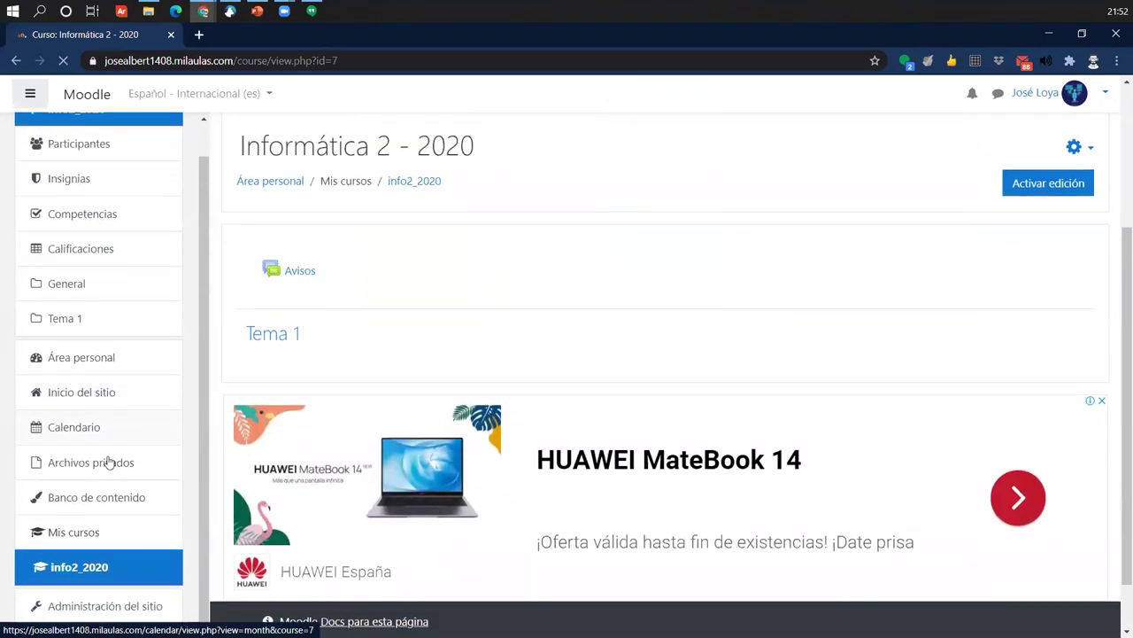
scroll(112, 564, down, 1)
click(112, 564)
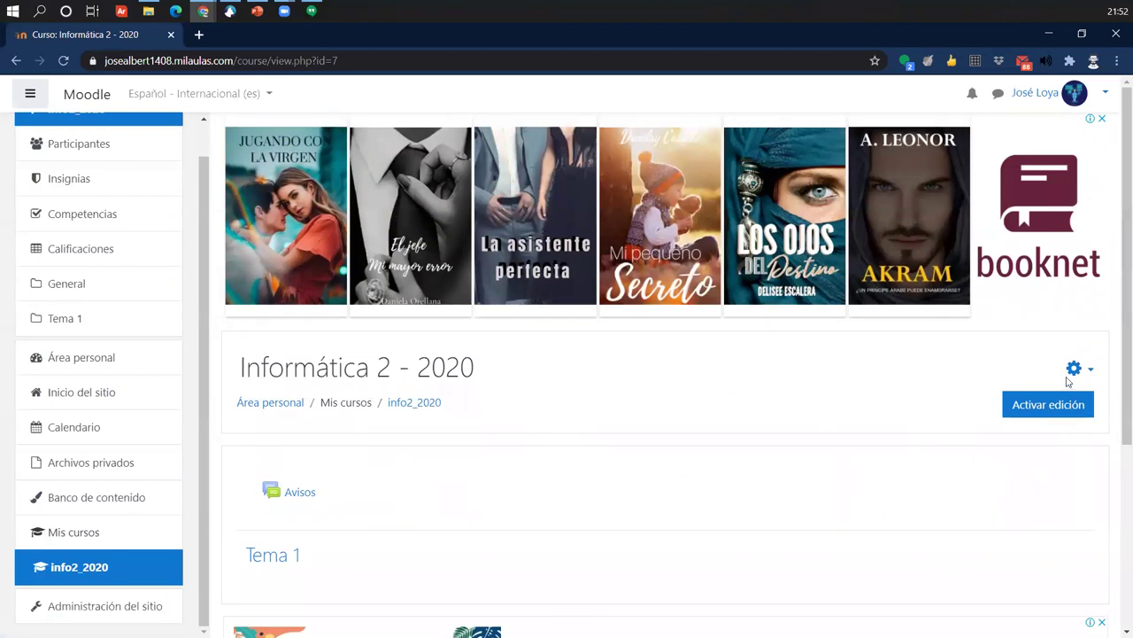
click(1072, 368)
scroll(961, 440, down, 2)
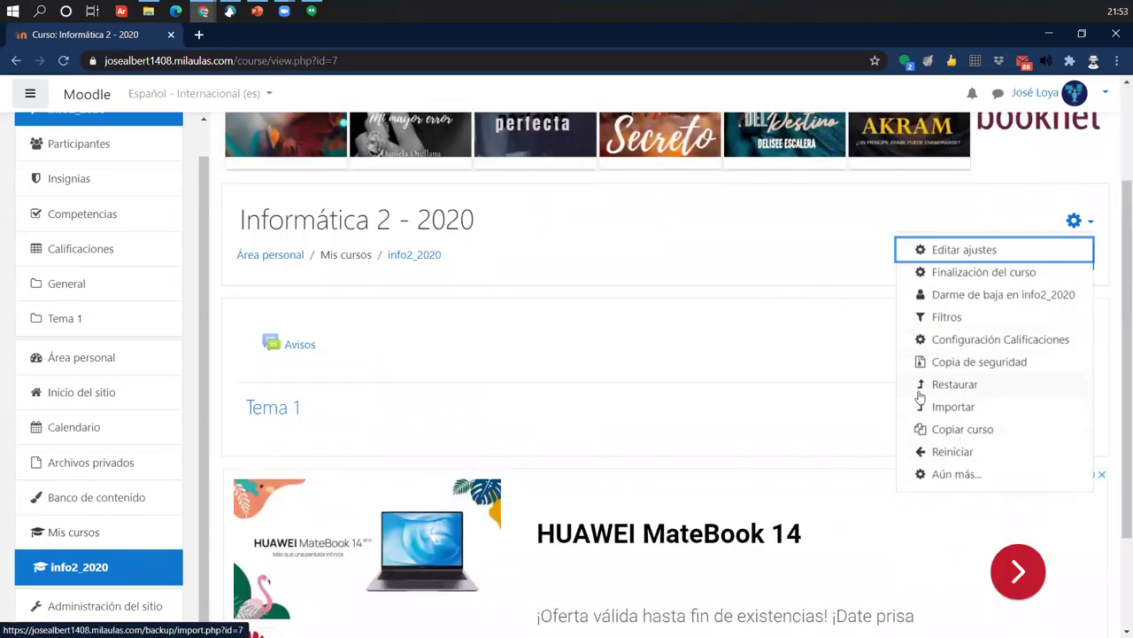
scroll(838, 385, up, 2)
click(120, 271)
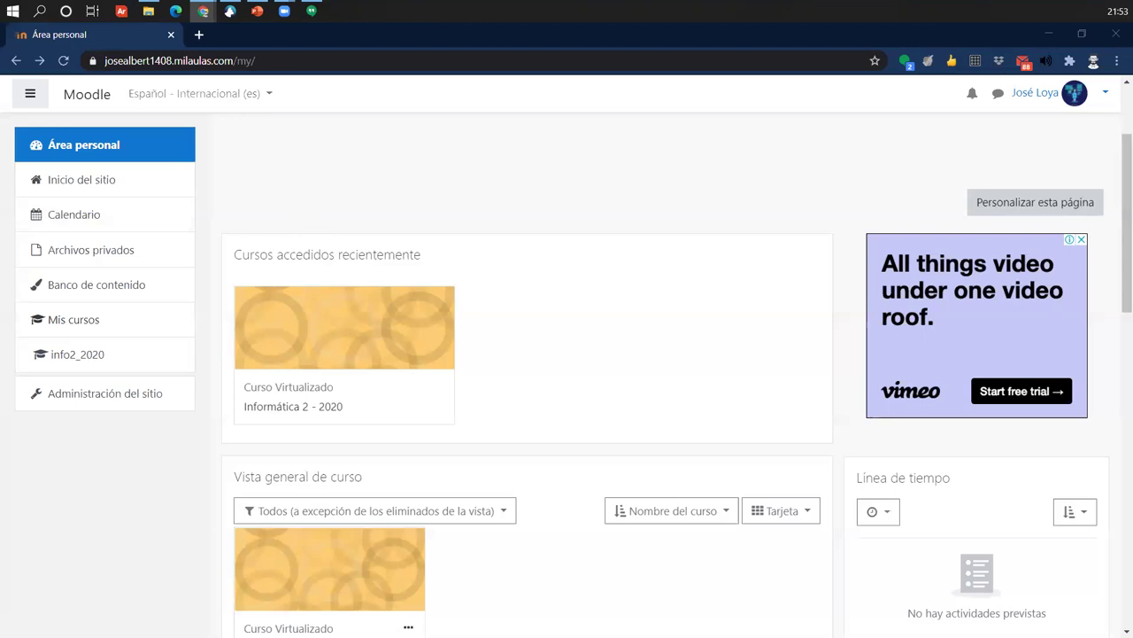
click(257, 11)
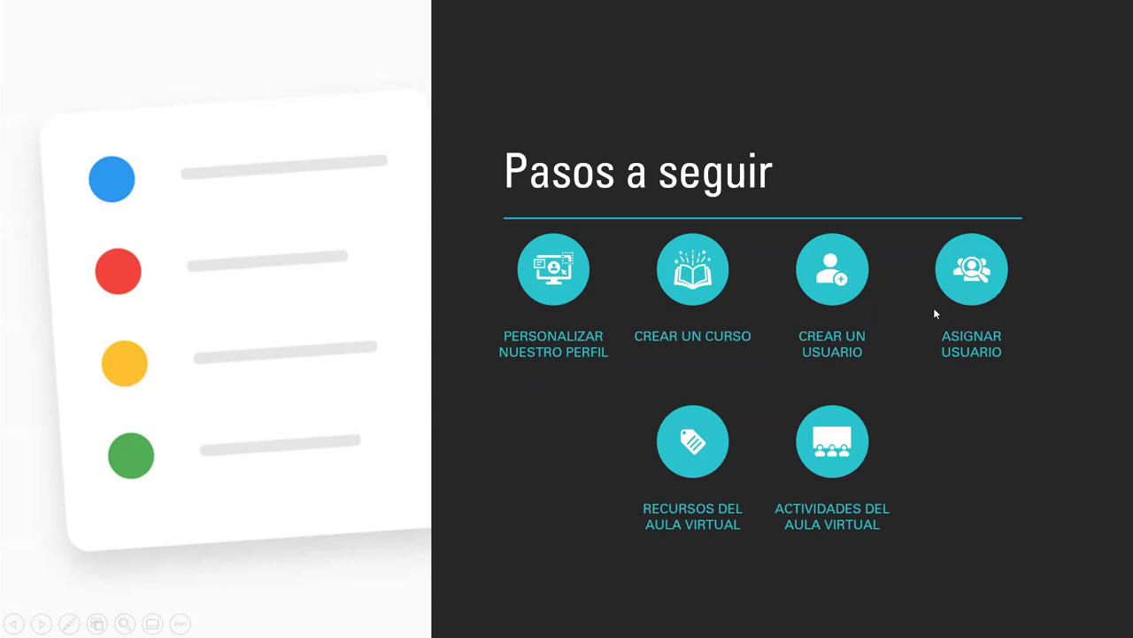
key(alt+Tab)
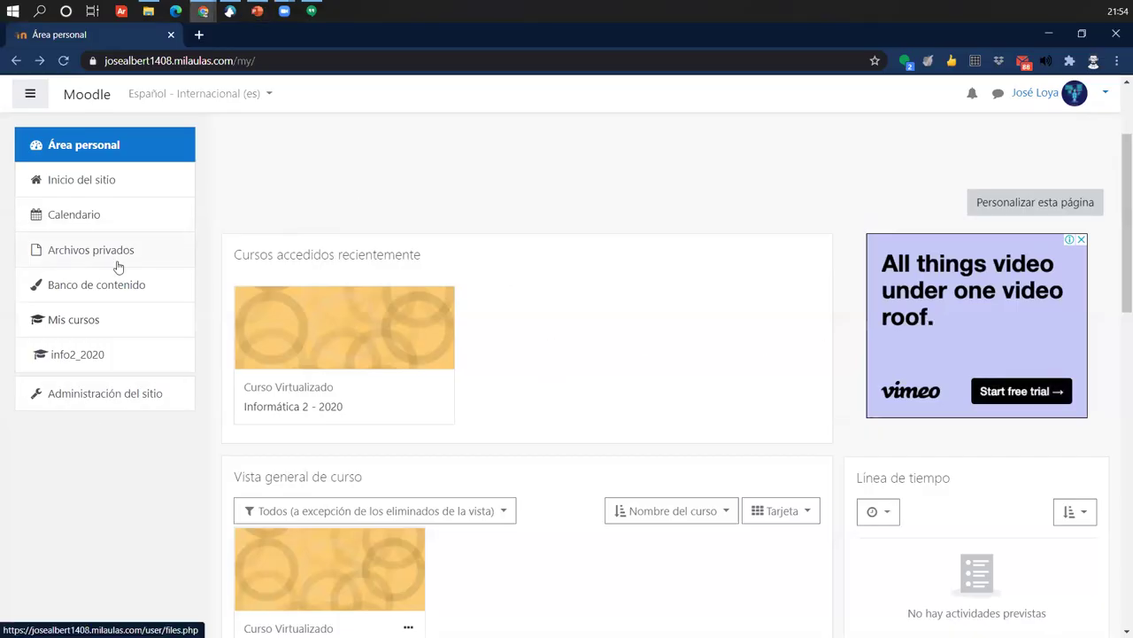
Step: Go to Administración del sitio > Usuarios > Cuentas and open Agregar un usuario
click(87, 405)
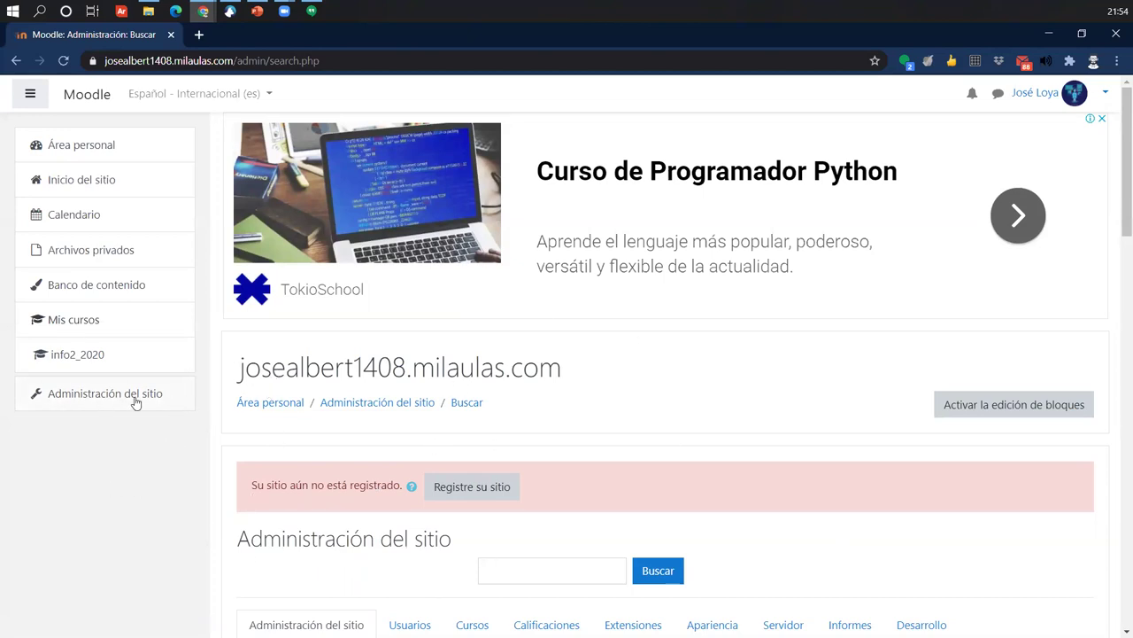
scroll(594, 455, down, 3)
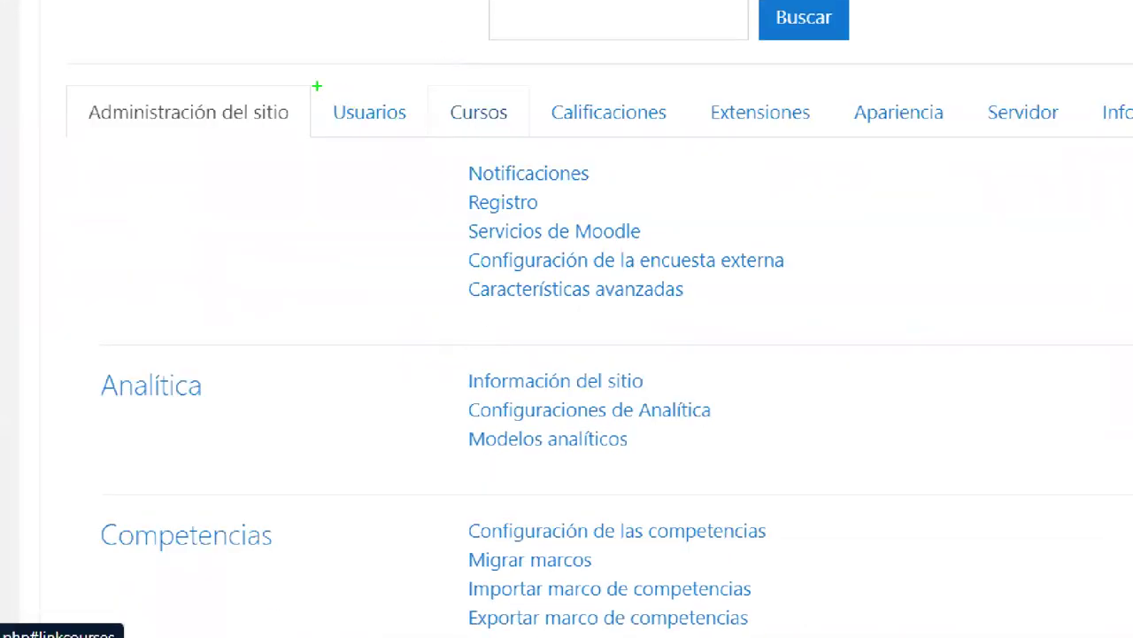
mouse_move(322, 84)
mouse_down()
mouse_move(429, 131)
mouse_move(417, 130)
mouse_move(357, 305)
mouse_up()
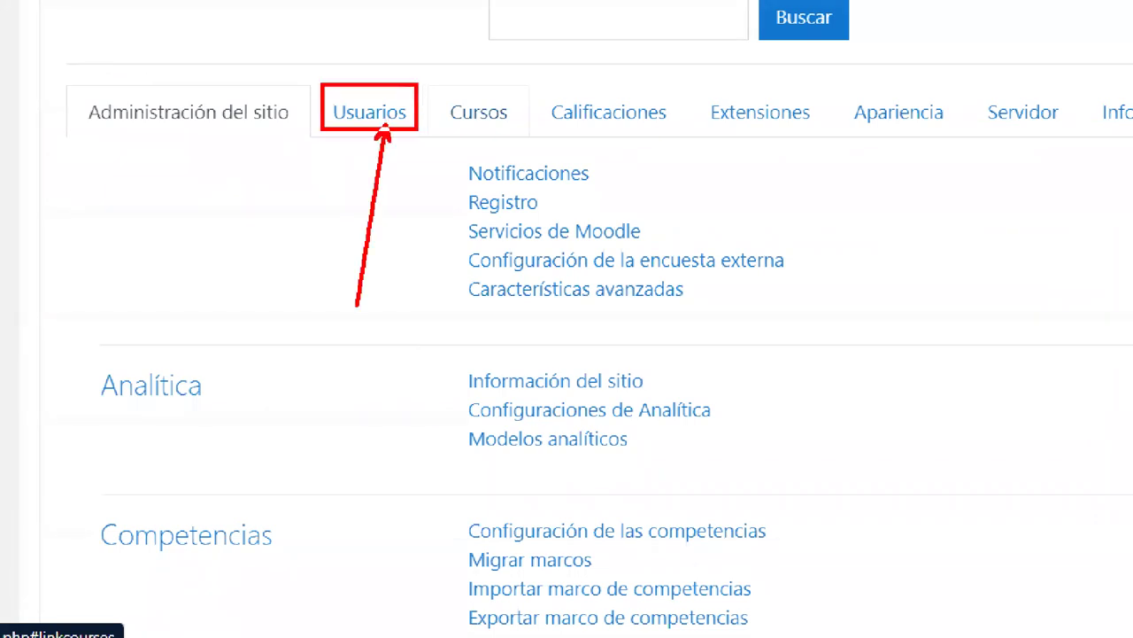
key(Escape)
click(339, 111)
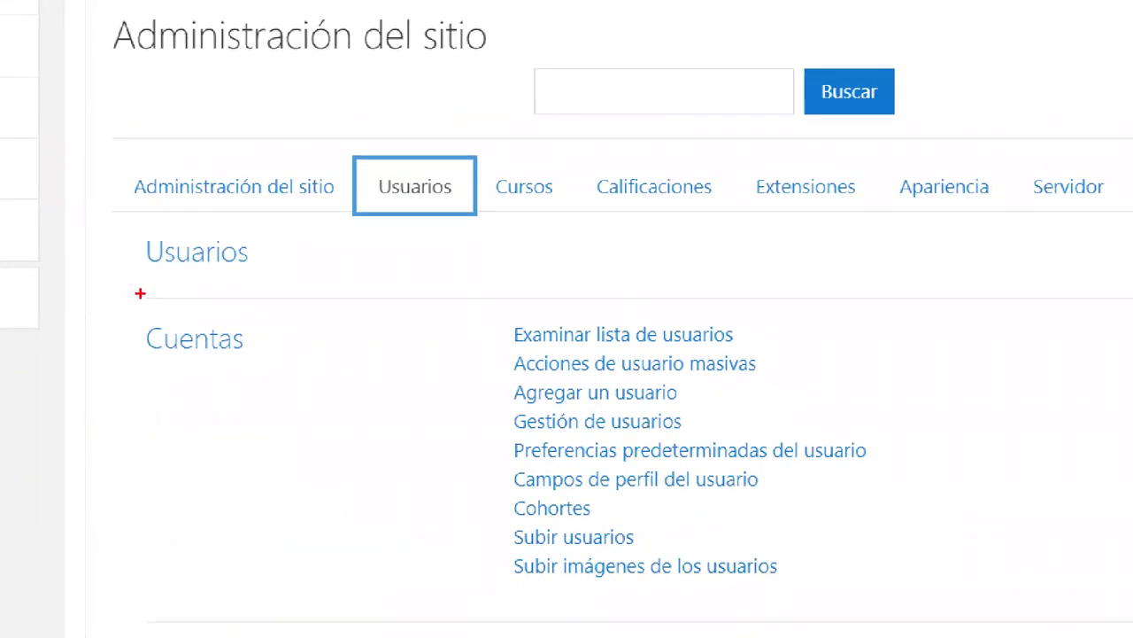
drag(122, 305, 305, 364)
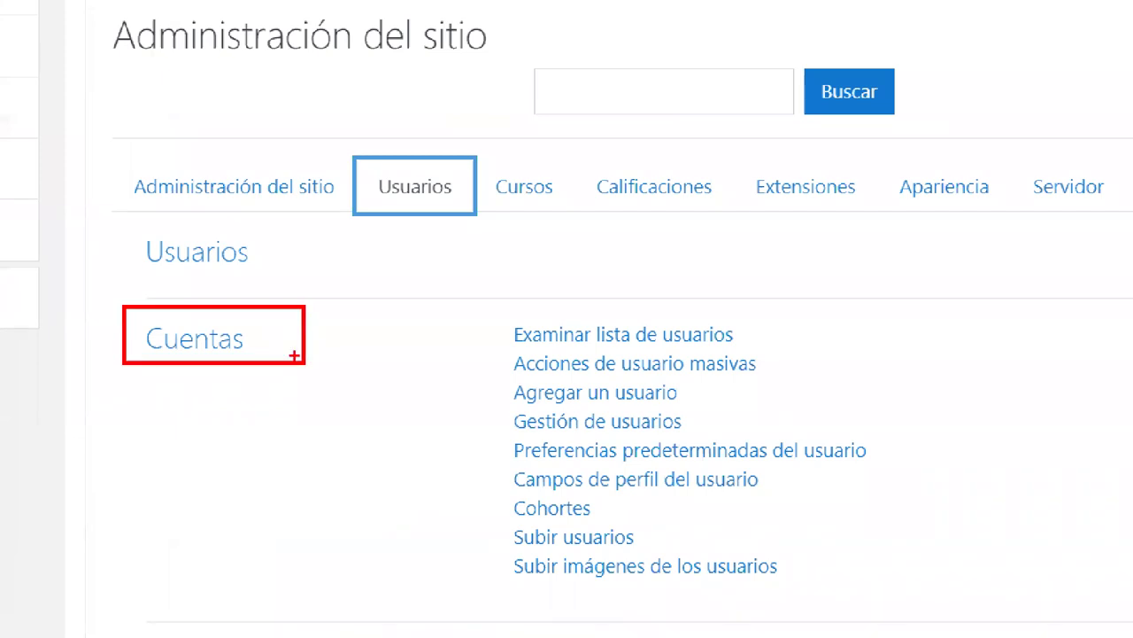
drag(365, 199, 283, 309)
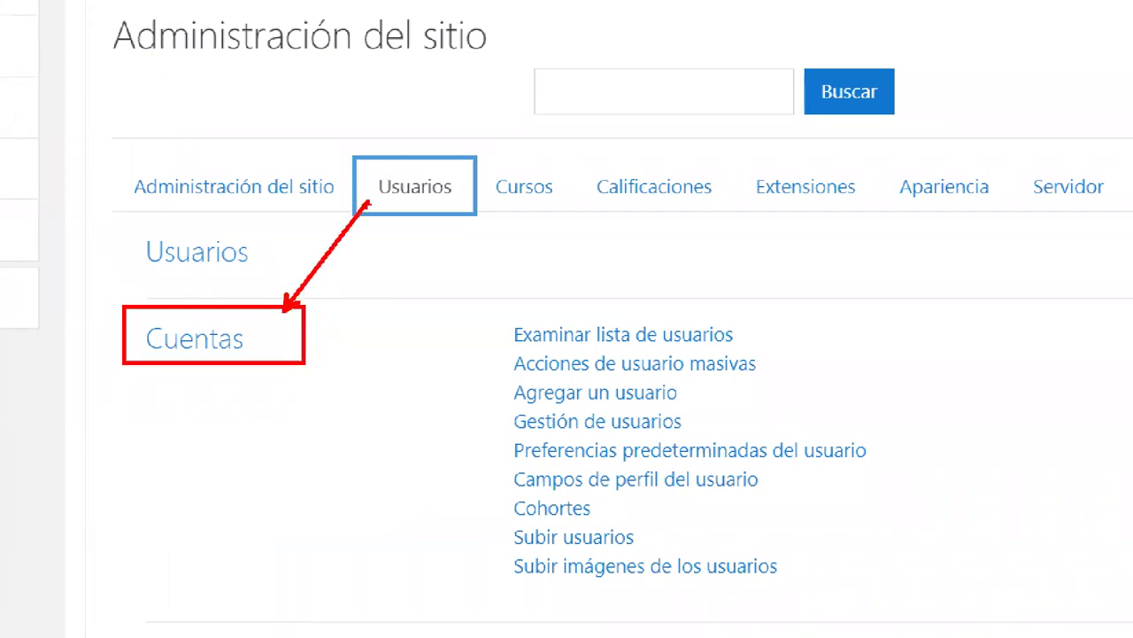
drag(495, 376, 687, 413)
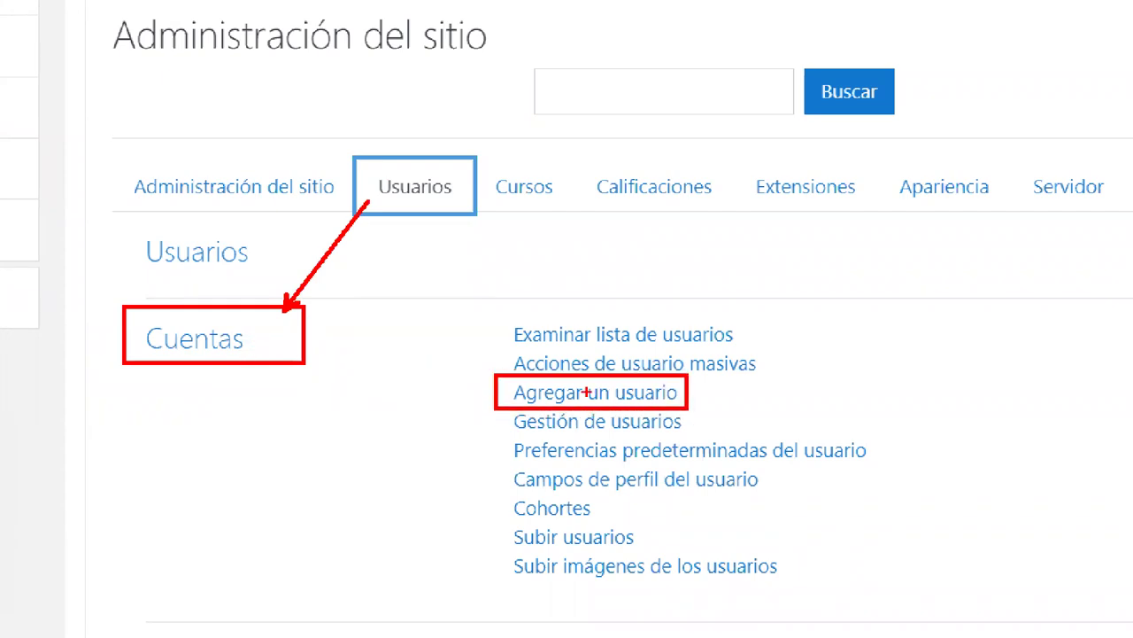
drag(512, 391, 288, 340)
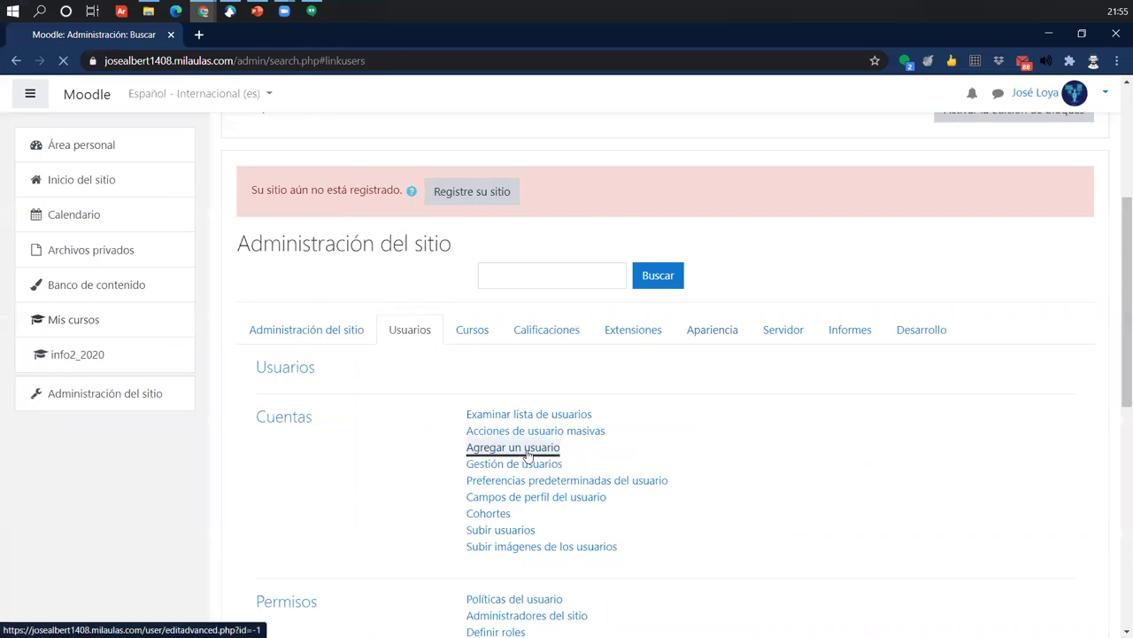
click(595, 391)
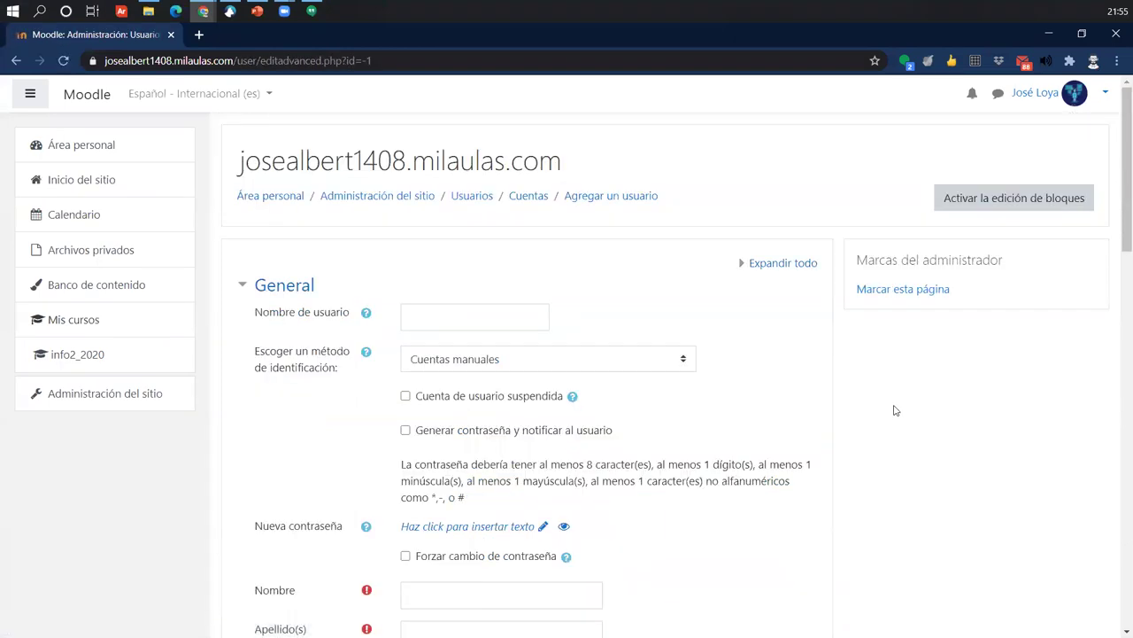
scroll(717, 381, down, 15)
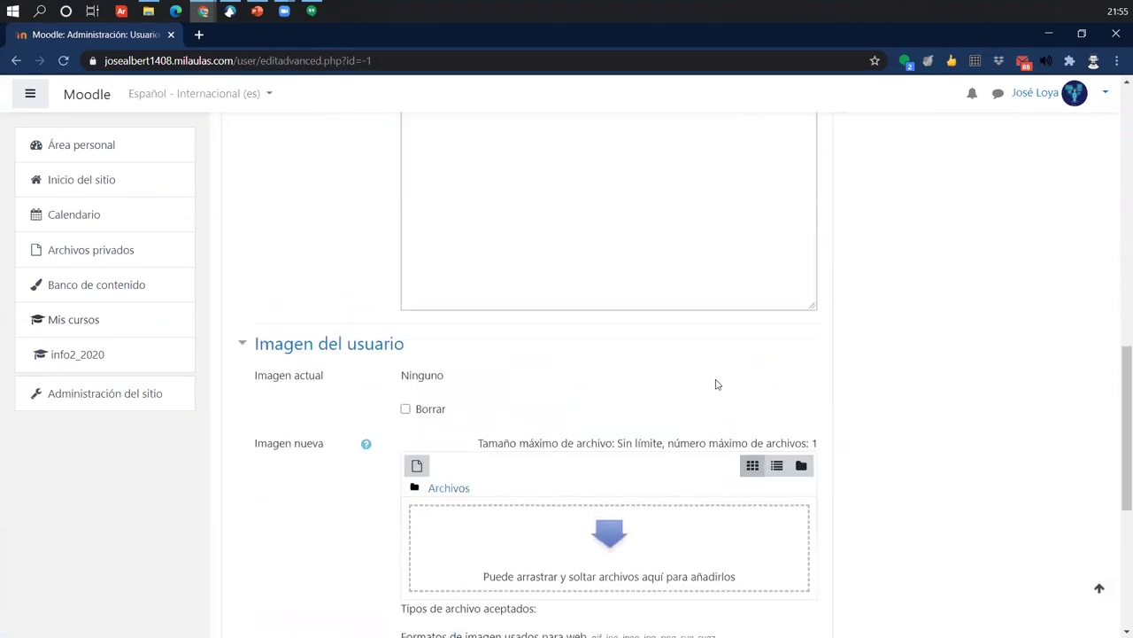
Step: Enter tutorvirtual001 in the Nombre de usuario field
scroll(718, 384, up, 15)
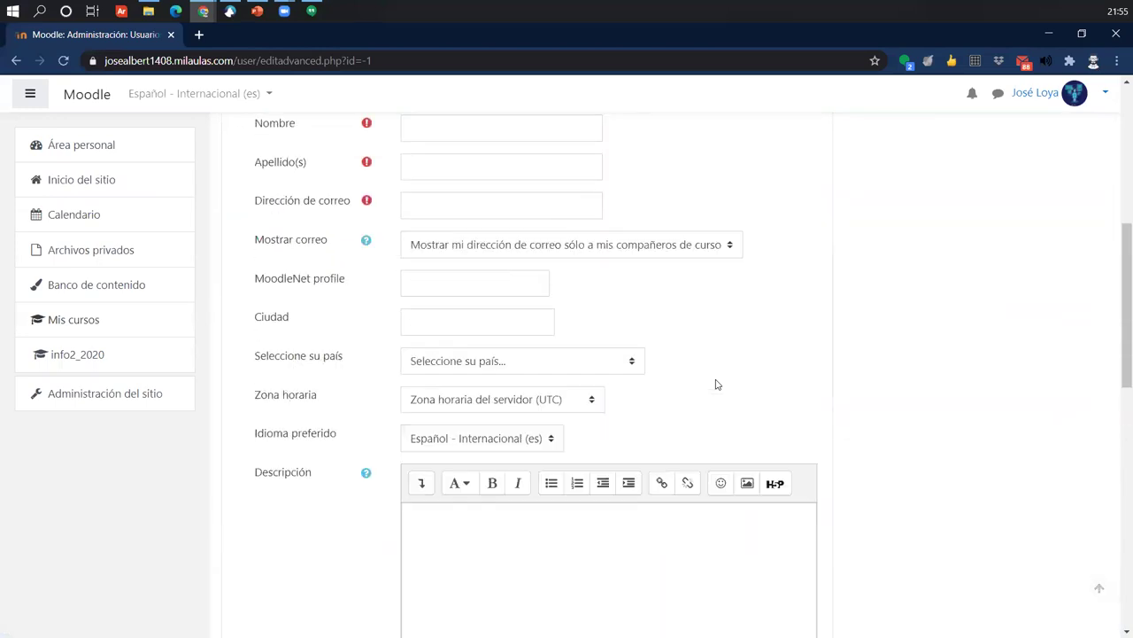
scroll(717, 384, up, 2)
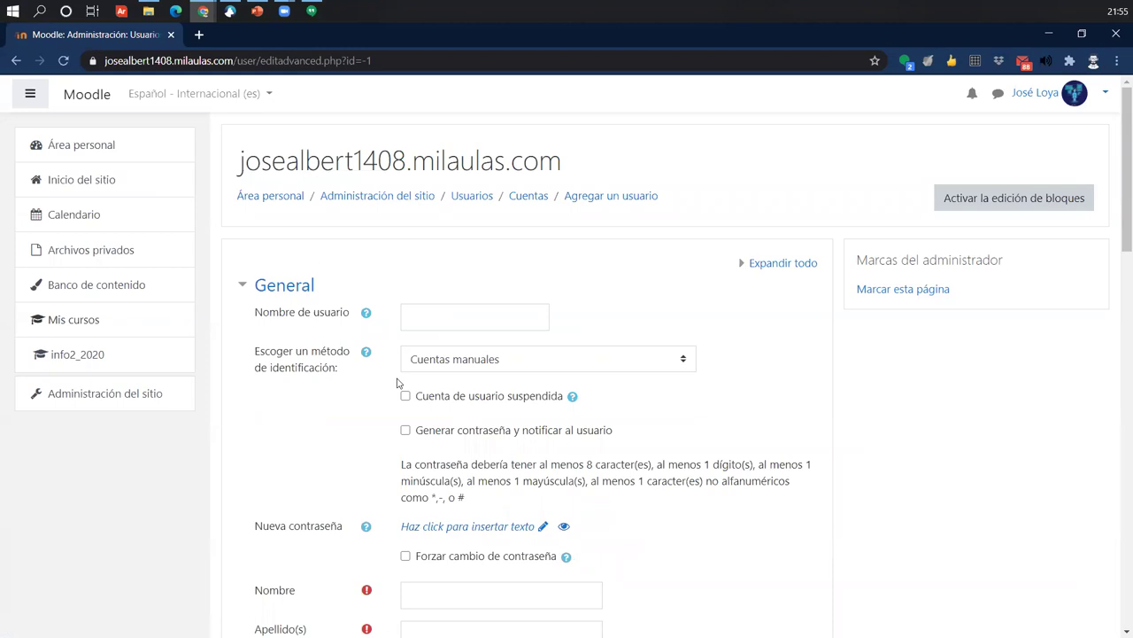
click(450, 320)
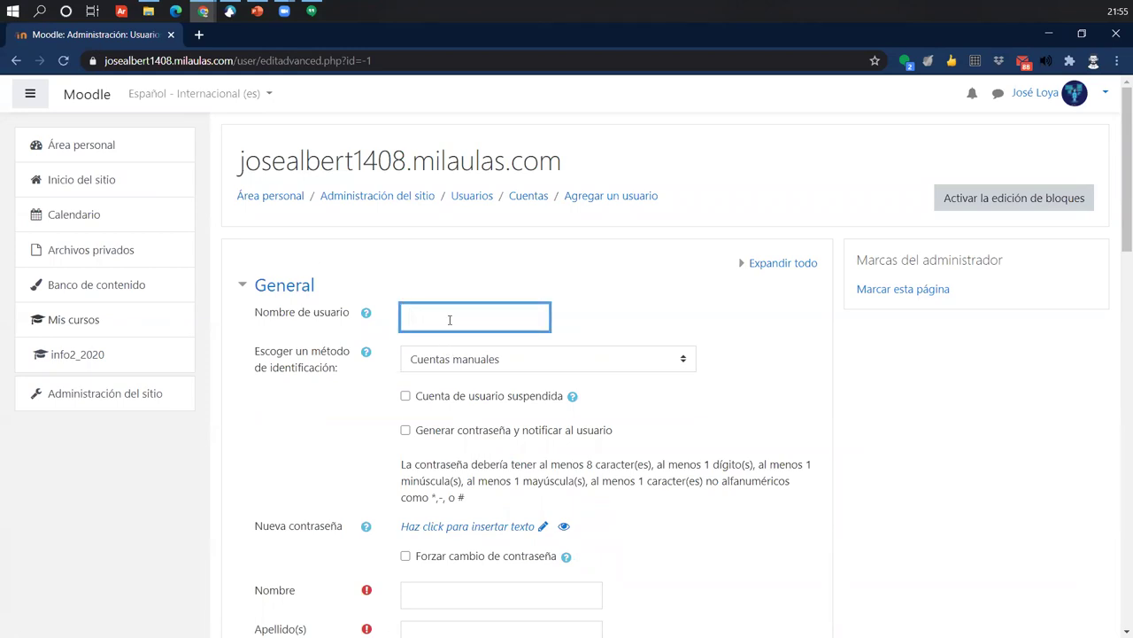
text(tutorvirtual0101)
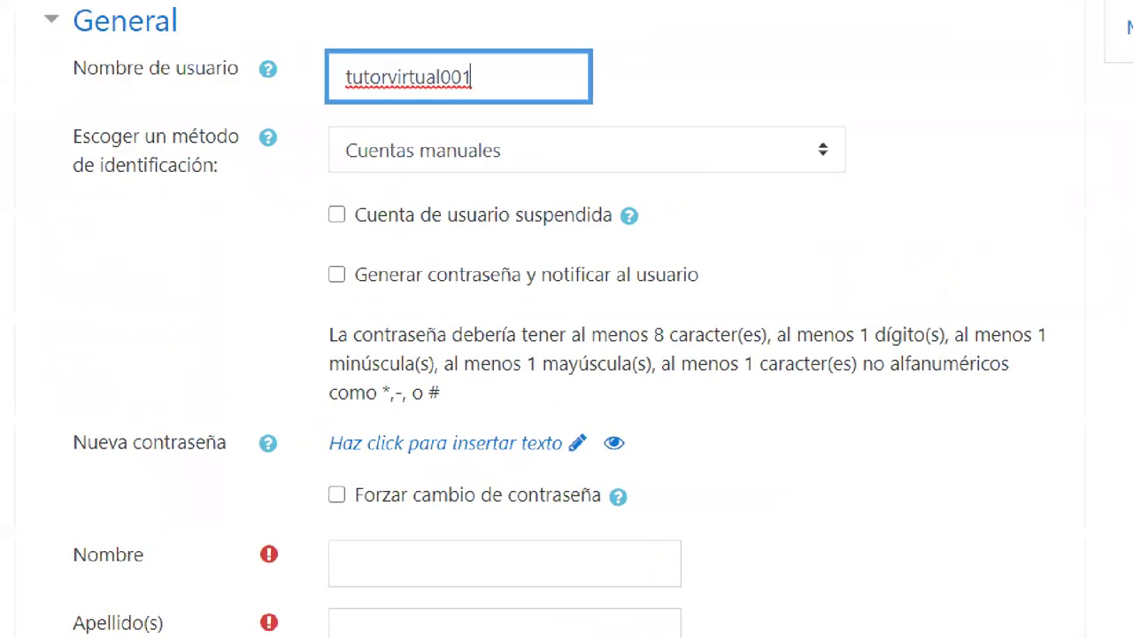
mouse_move(304, 27)
mouse_down()
mouse_move(680, 110)
mouse_move(639, 113)
mouse_up()
drag(586, 82, 885, 22)
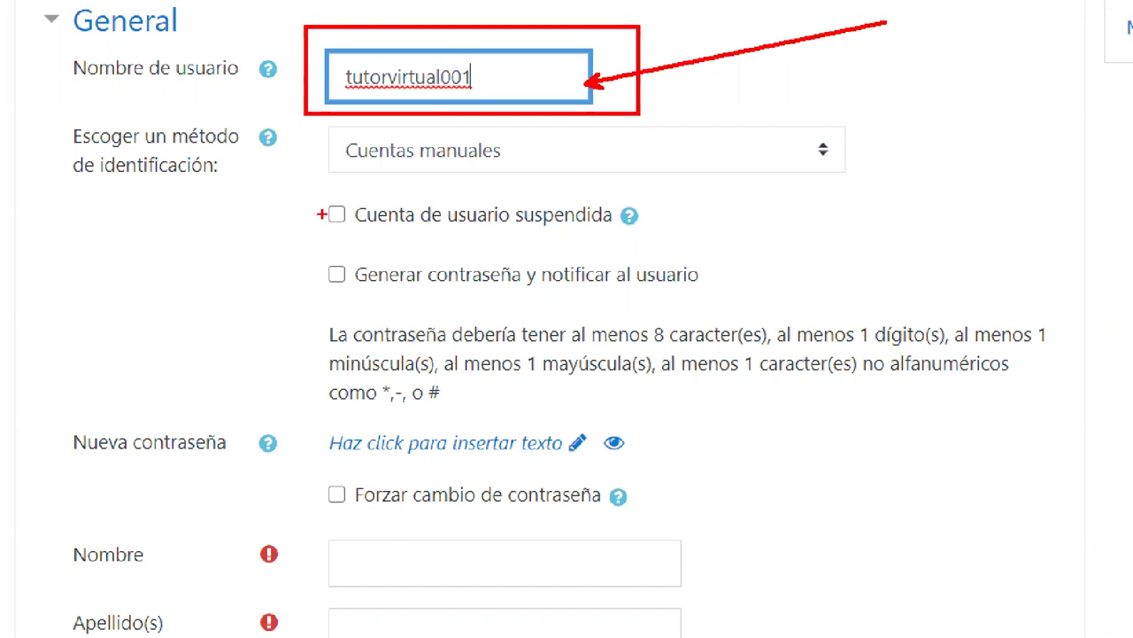
drag(317, 191, 641, 237)
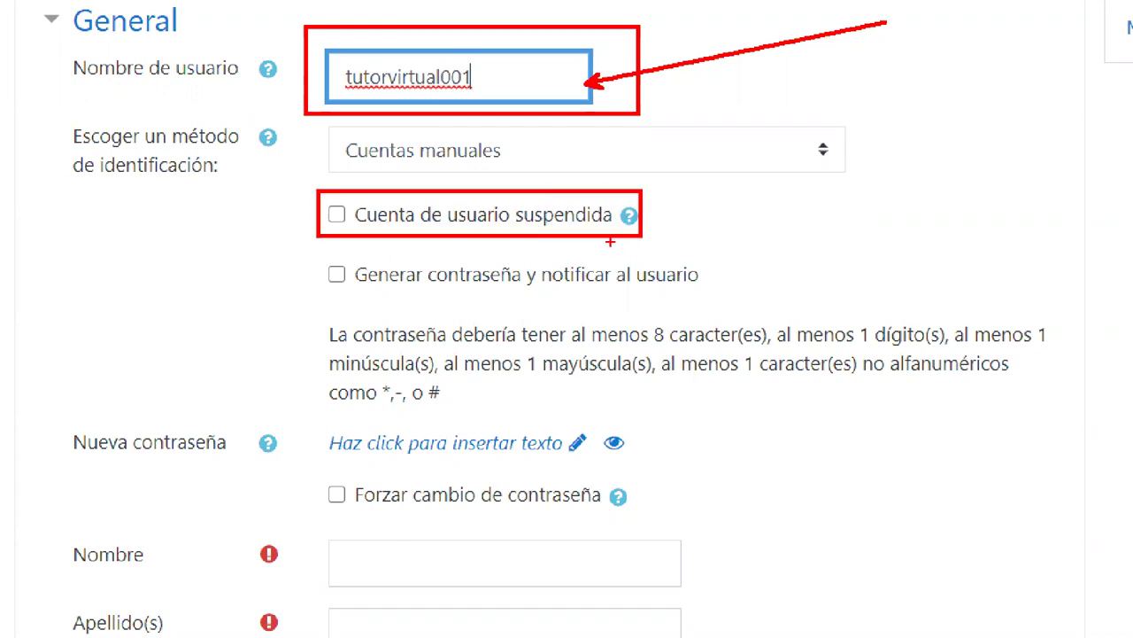
mouse_move(308, 246)
mouse_down()
mouse_move(728, 293)
mouse_move(808, 189)
mouse_up()
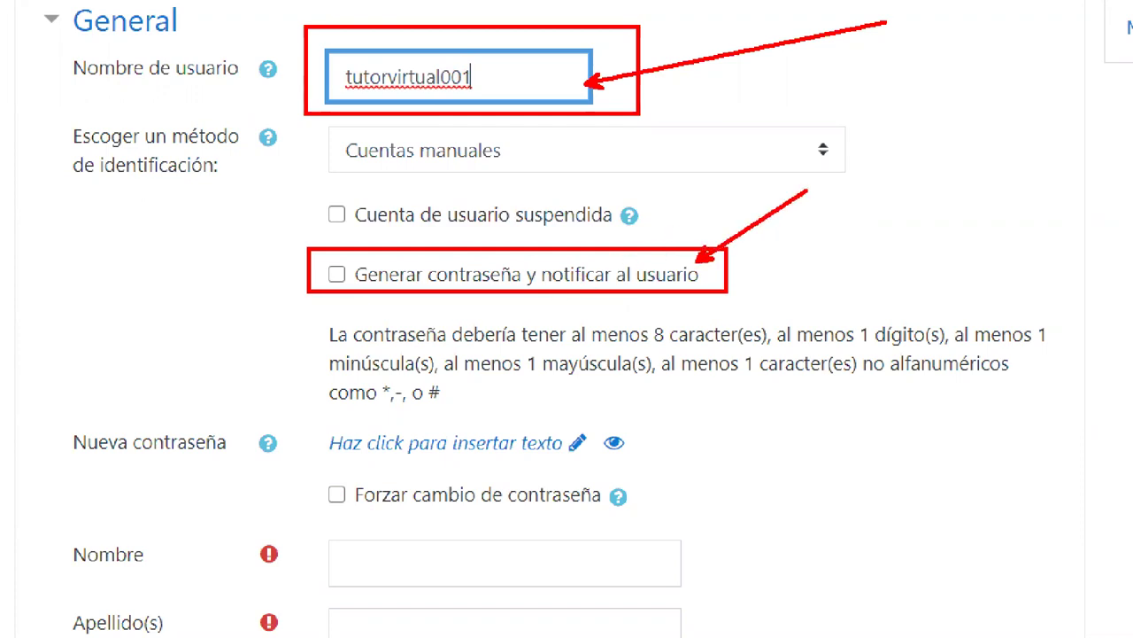
key(Escape)
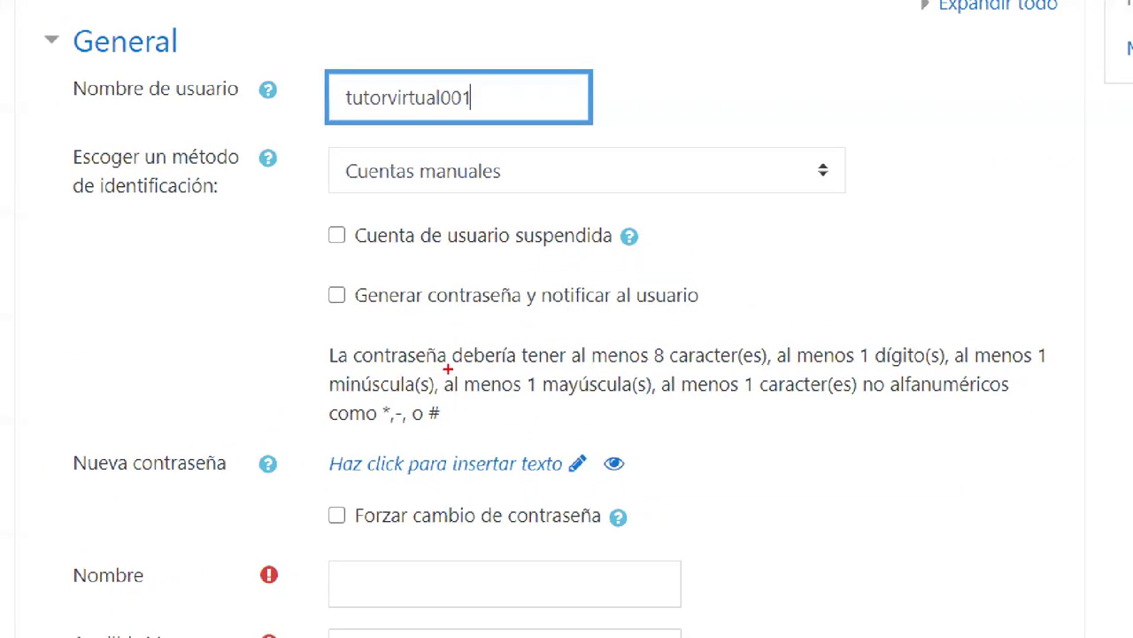
mouse_move(305, 53)
mouse_down()
mouse_move(638, 143)
mouse_move(615, 136)
mouse_up()
drag(579, 89, 772, 37)
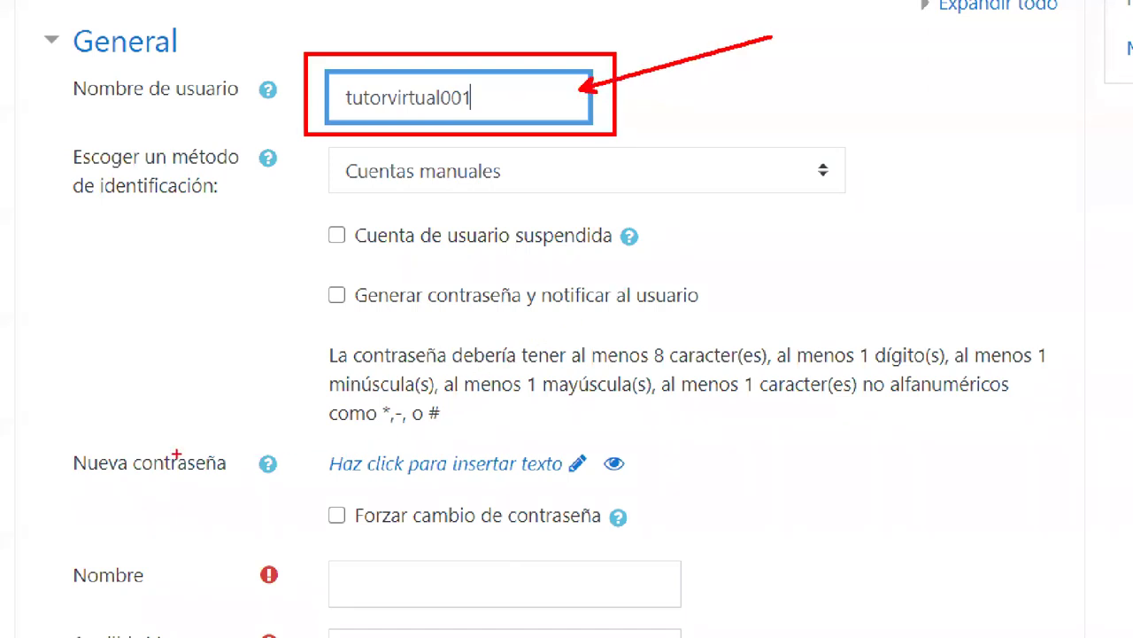
mouse_move(559, 448)
mouse_down()
mouse_move(593, 483)
mouse_move(668, 321)
mouse_up()
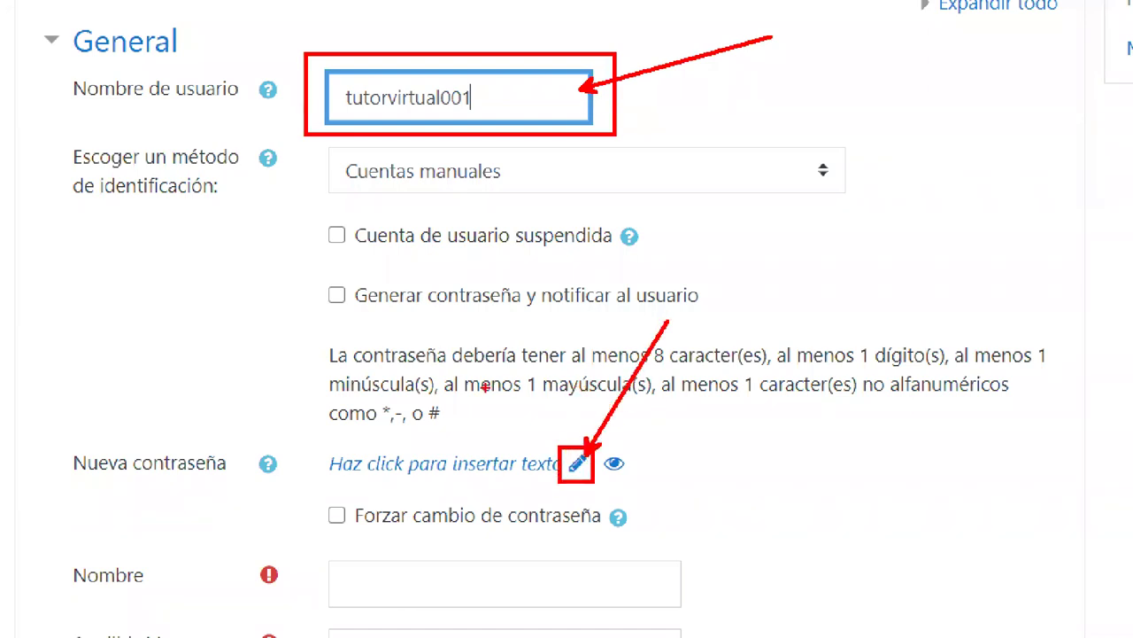
drag(306, 438, 647, 488)
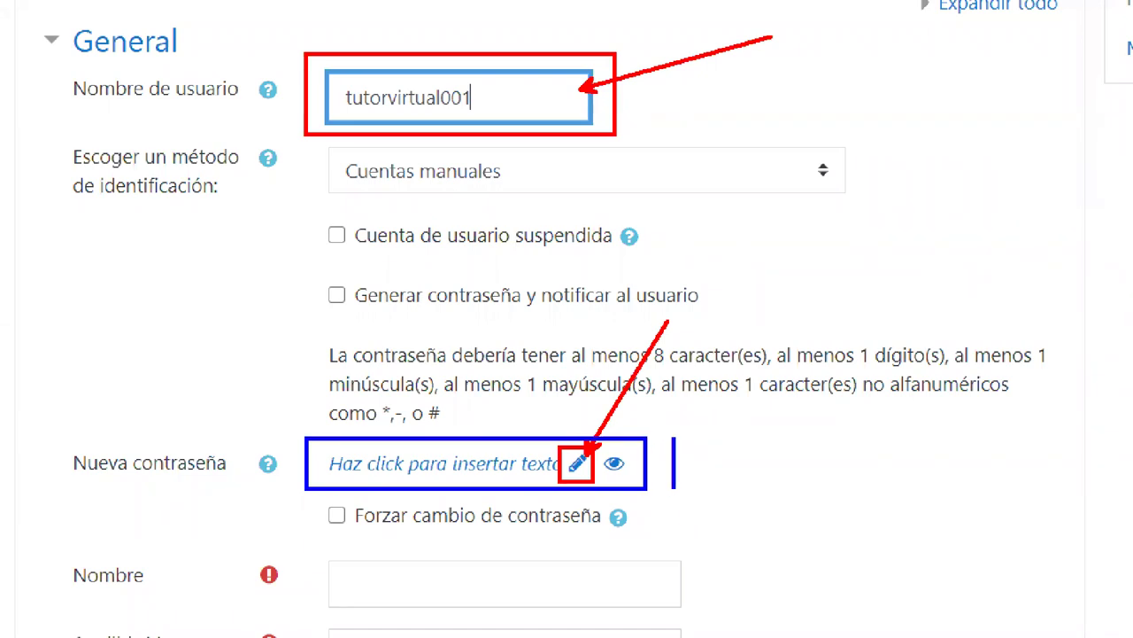
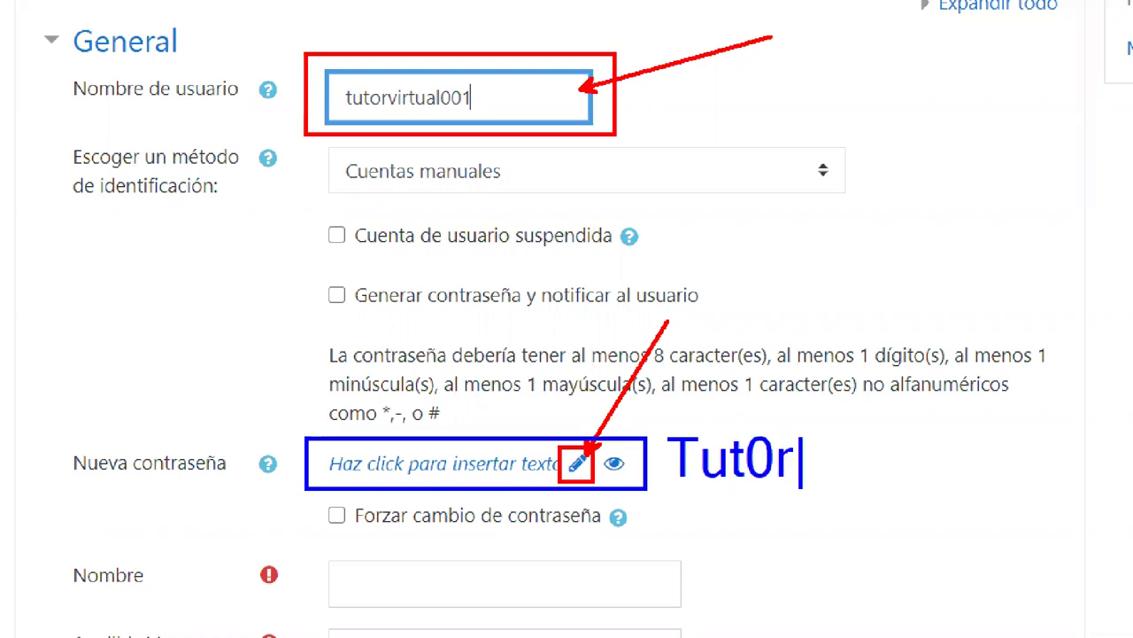
key(BackSpace)
key(BackSpace)
key(BackSpace)
key(BackSpace)
key(BackSpace)
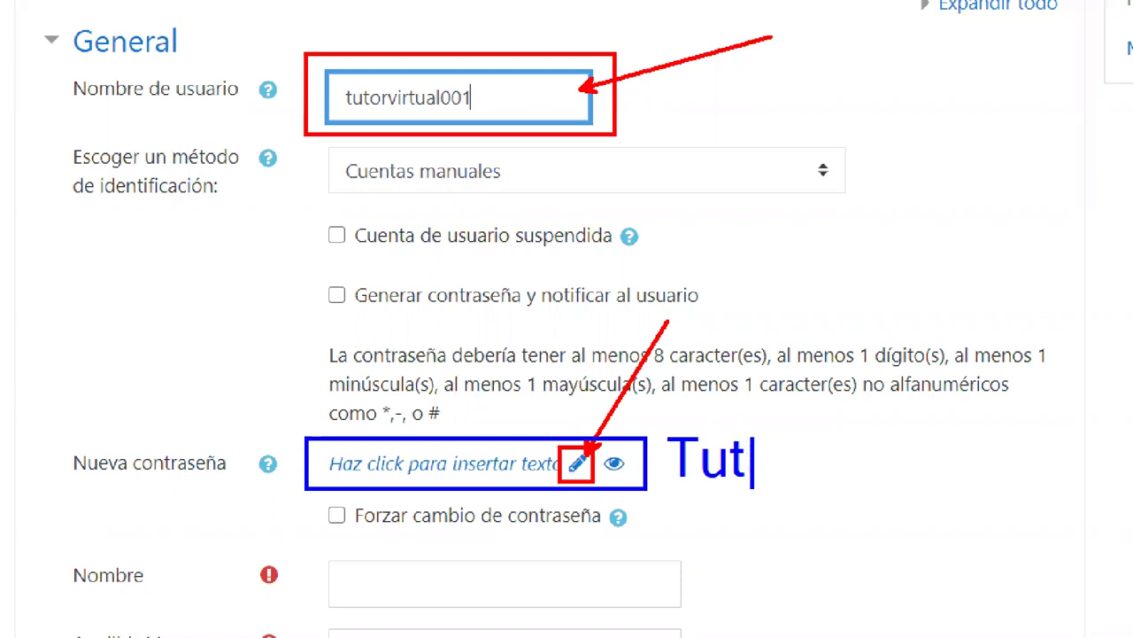
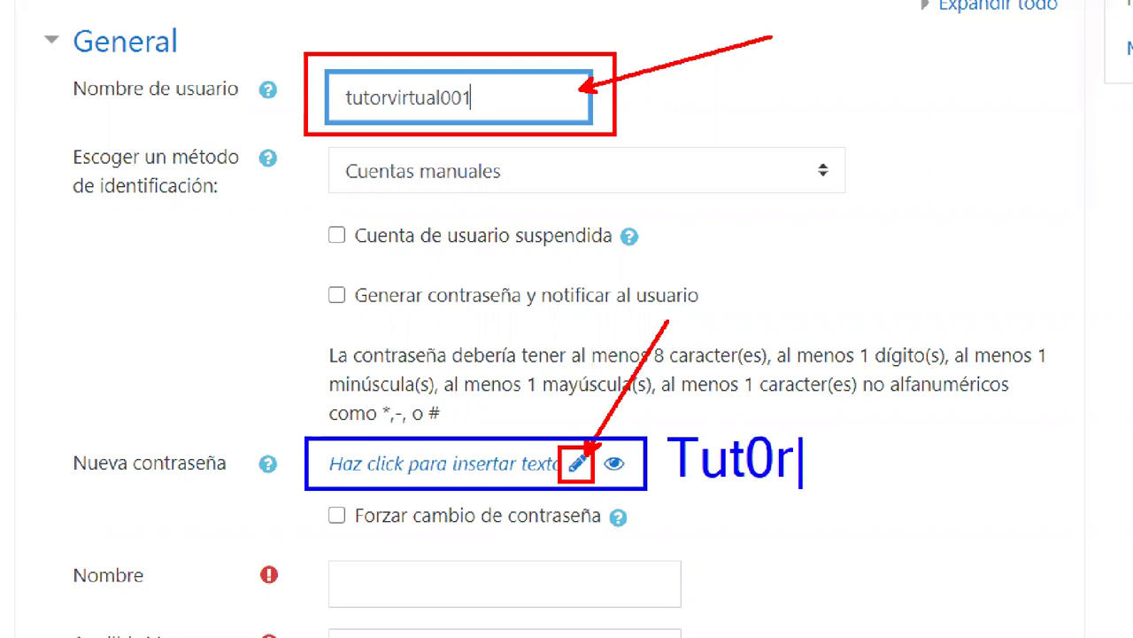
key(BackSpace)
key(BackSpace)
key(BackSpace)
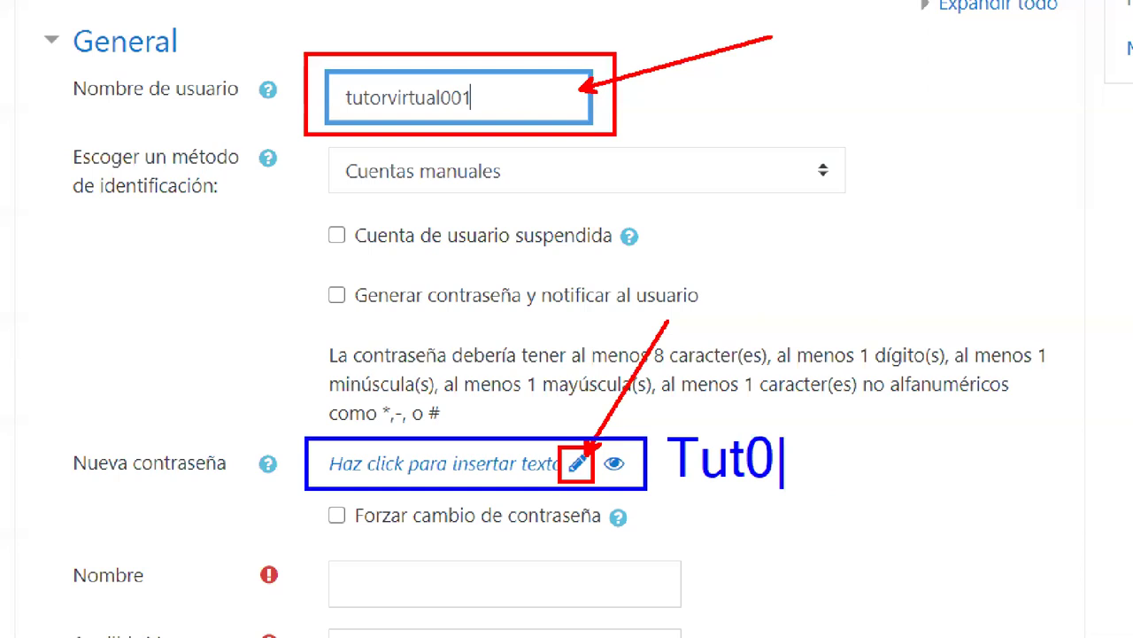
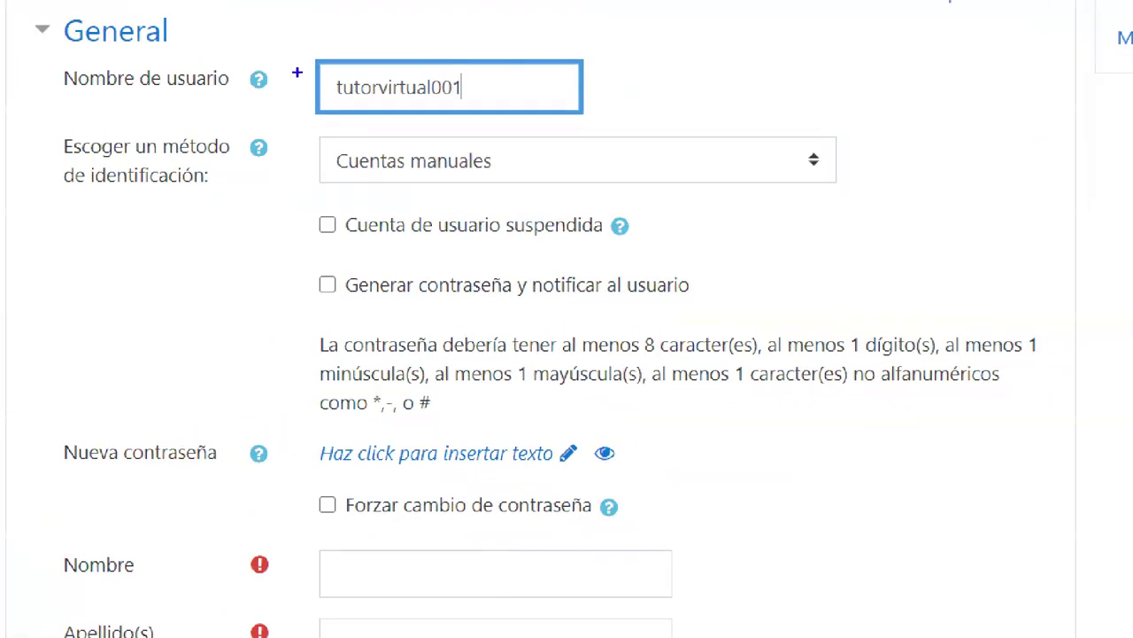
mouse_move(291, 35)
mouse_down()
mouse_move(720, 111)
mouse_move(647, 125)
mouse_up()
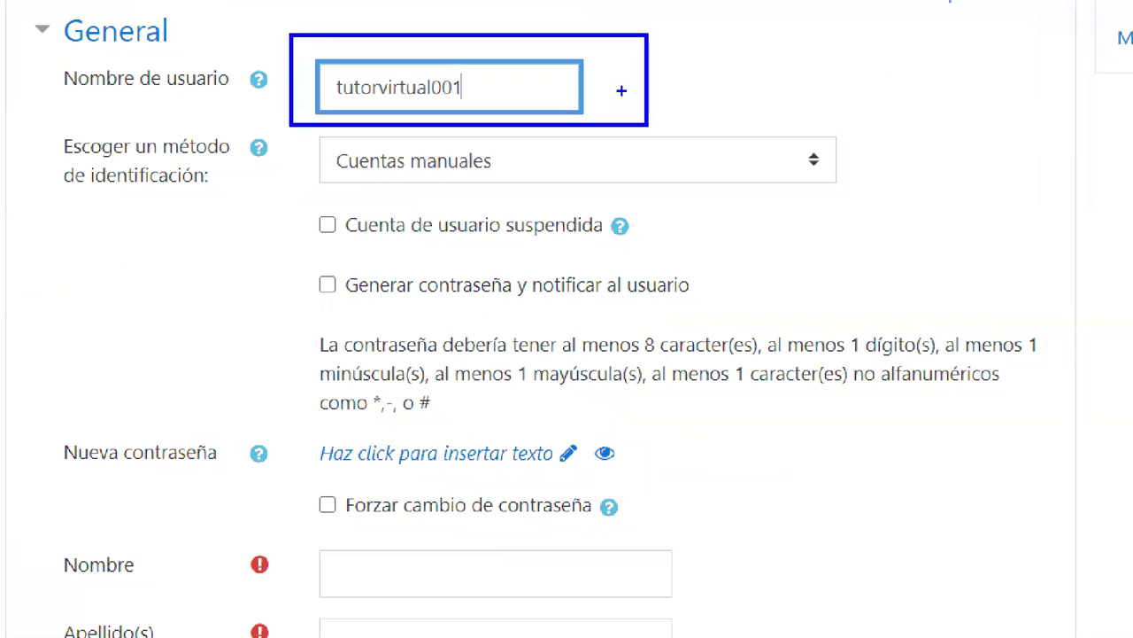
drag(622, 89, 733, 17)
drag(300, 428, 619, 469)
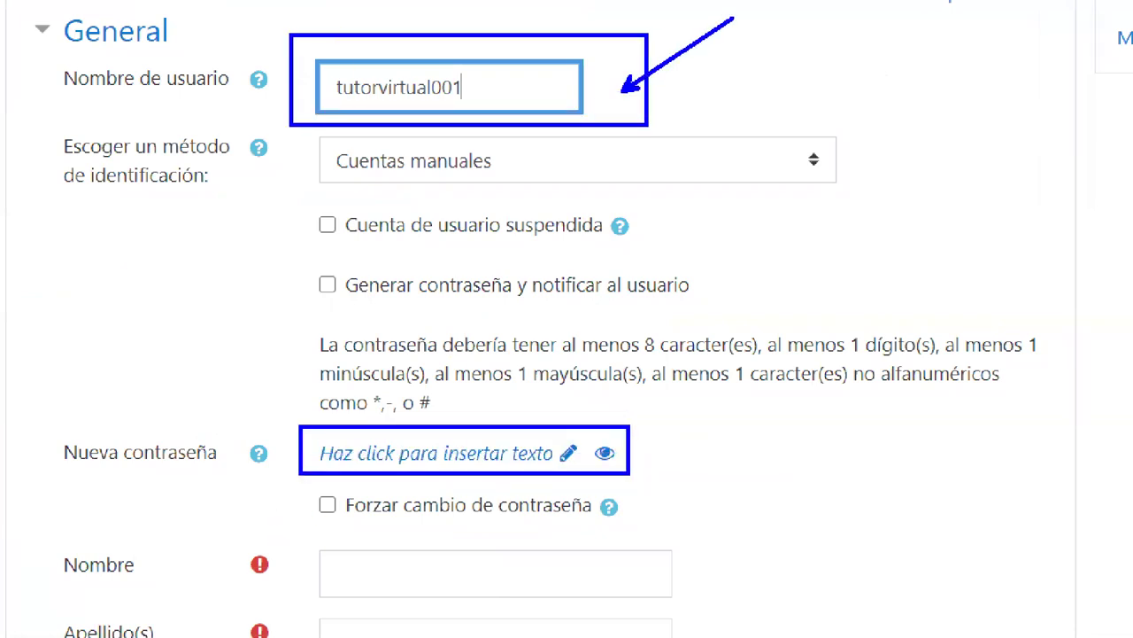
drag(570, 439, 602, 376)
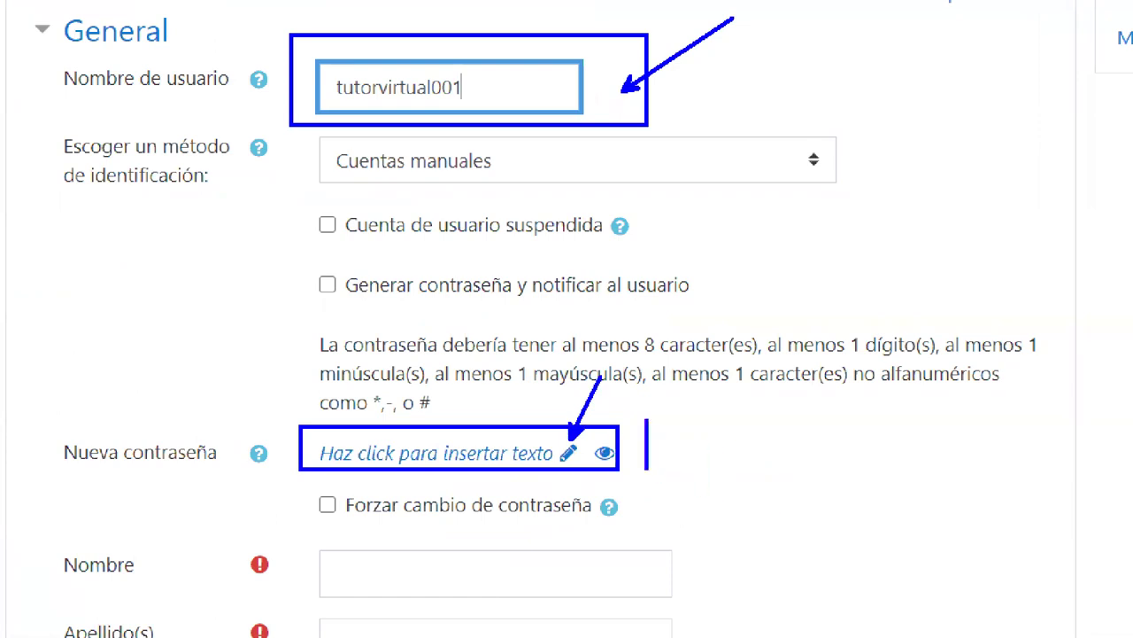
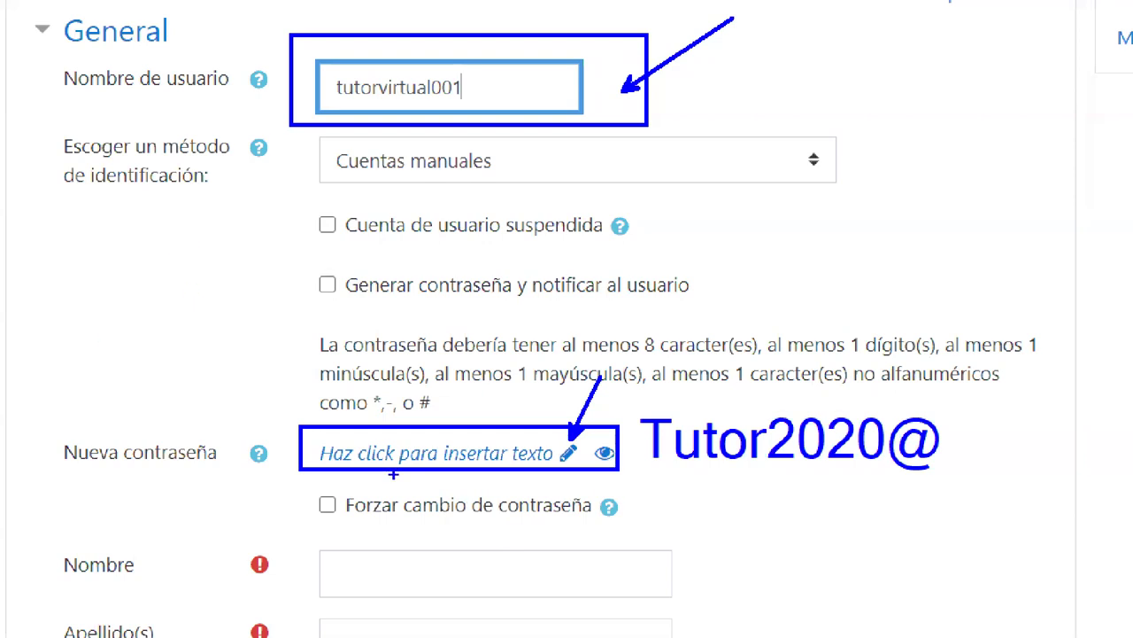
drag(401, 485, 401, 537)
key(ctrl+z)
mouse_move(310, 483)
mouse_down()
mouse_move(639, 569)
mouse_move(641, 530)
mouse_up()
drag(321, 498, 359, 476)
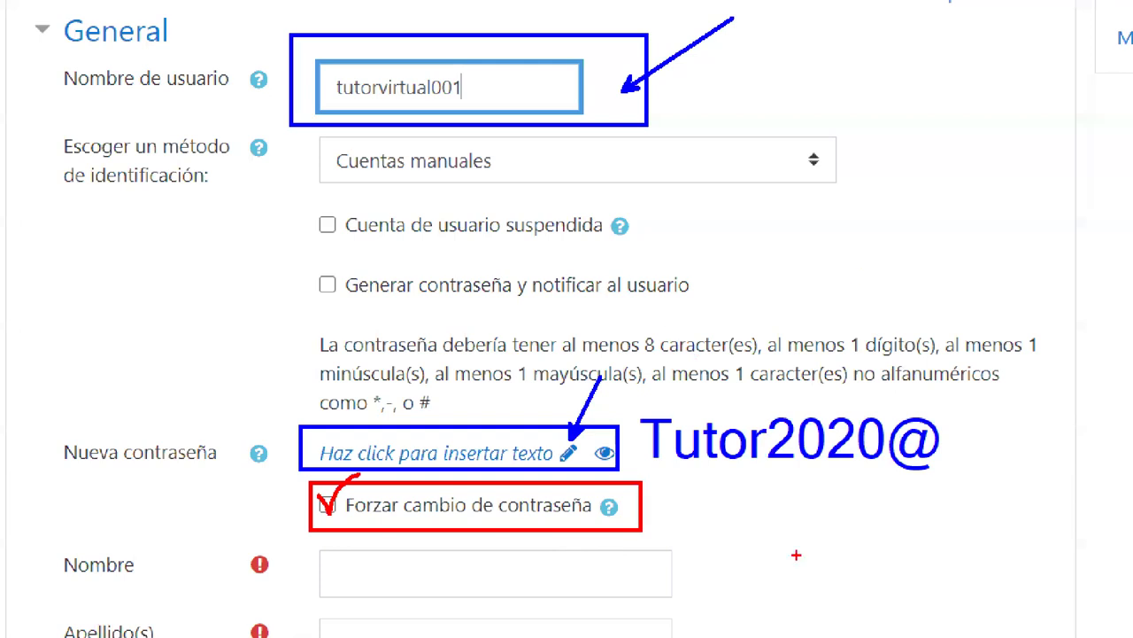
mouse_move(330, 486)
mouse_down()
mouse_move(274, 503)
mouse_move(372, 502)
mouse_move(388, 478)
mouse_move(323, 489)
mouse_up()
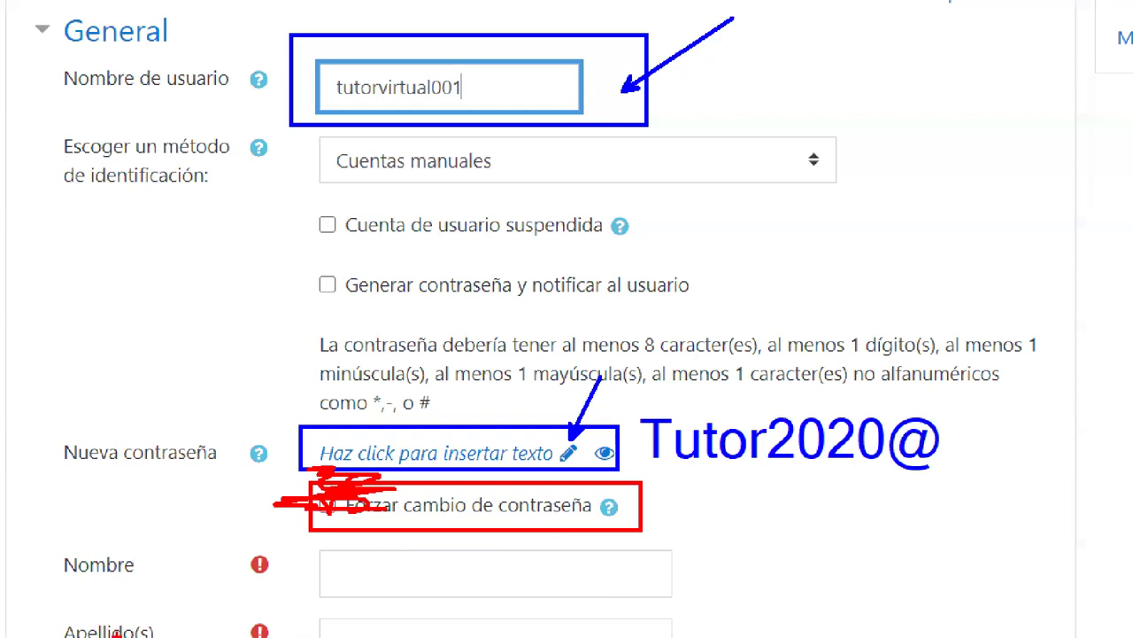
Step: Enter the account password in Nueva contraseña, show it in plain text and confirm it
click(461, 455)
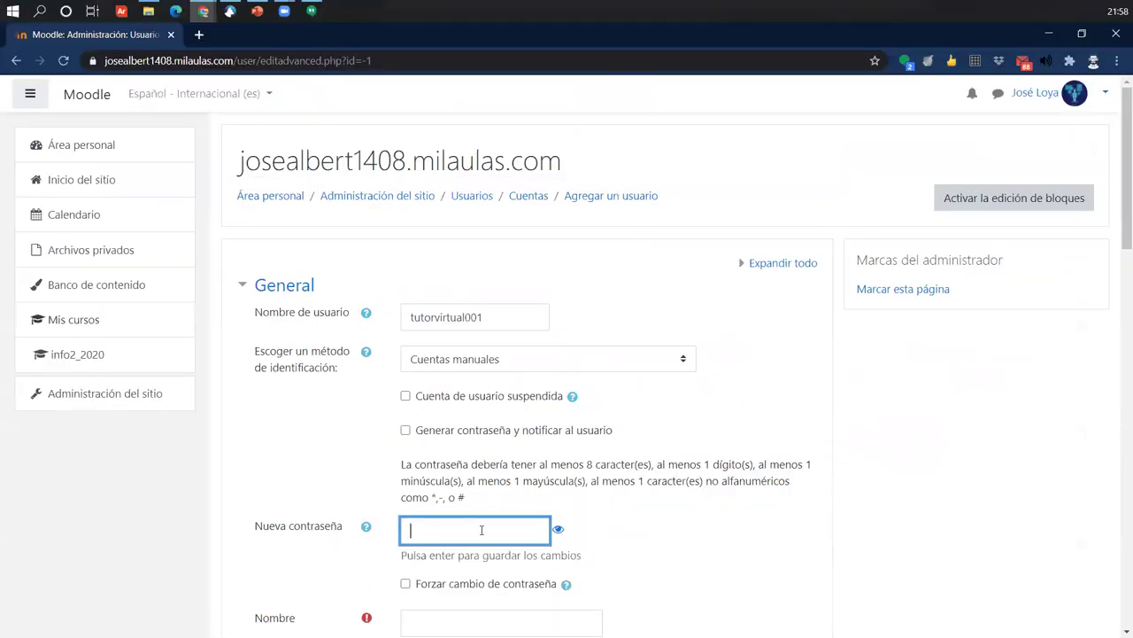
text(Tu)
key(BackSpace)
key(BackSpace)
key(BackSpace)
key(BackSpace)
click(558, 529)
click(676, 533)
scroll(675, 532, down, 2)
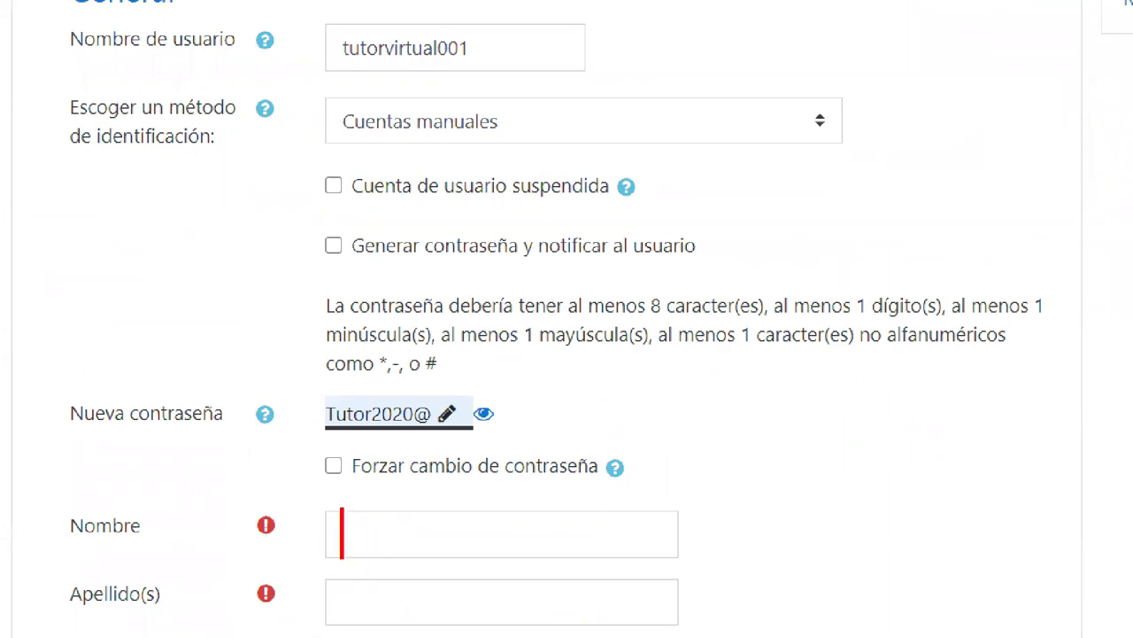
click(341, 533)
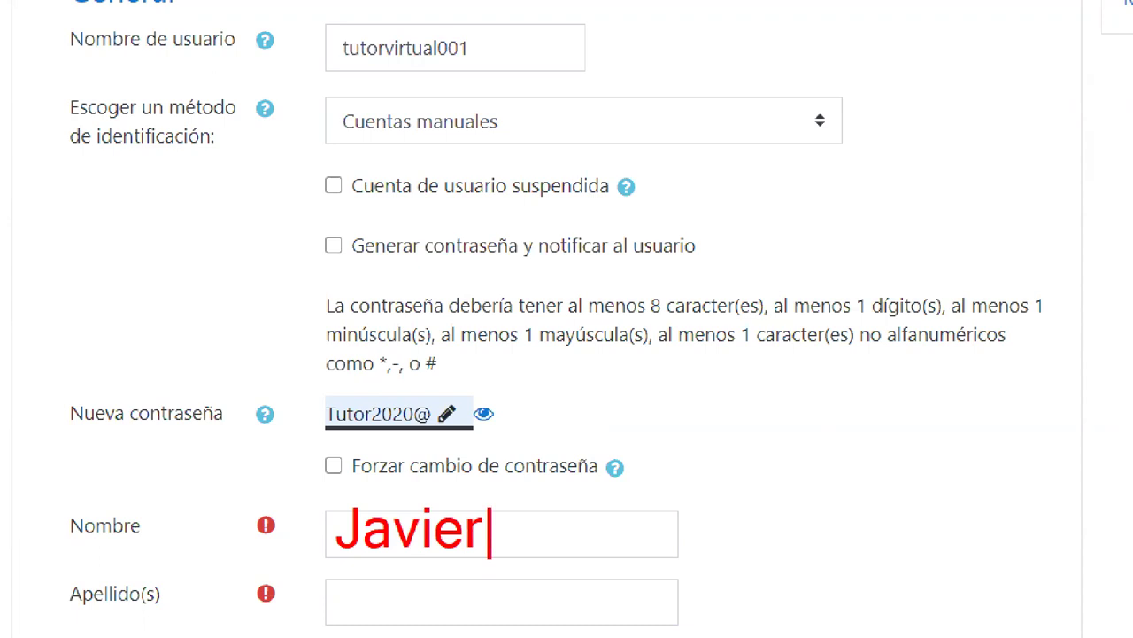
click(341, 602)
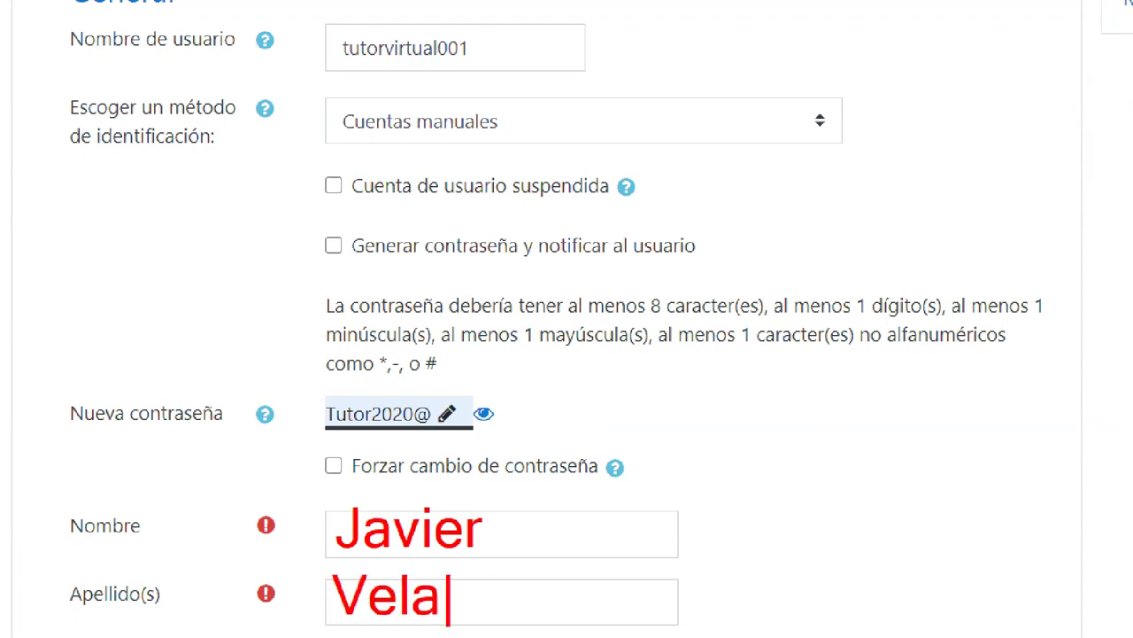
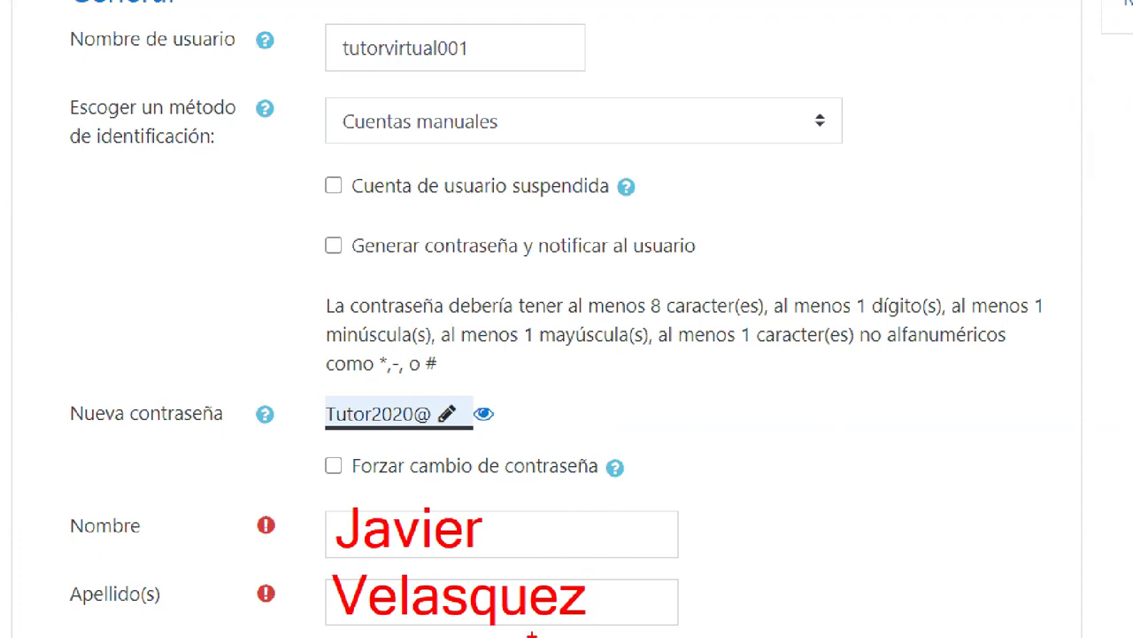
mouse_move(536, 529)
mouse_down()
mouse_move(878, 425)
mouse_move(799, 450)
mouse_up()
drag(616, 599, 801, 449)
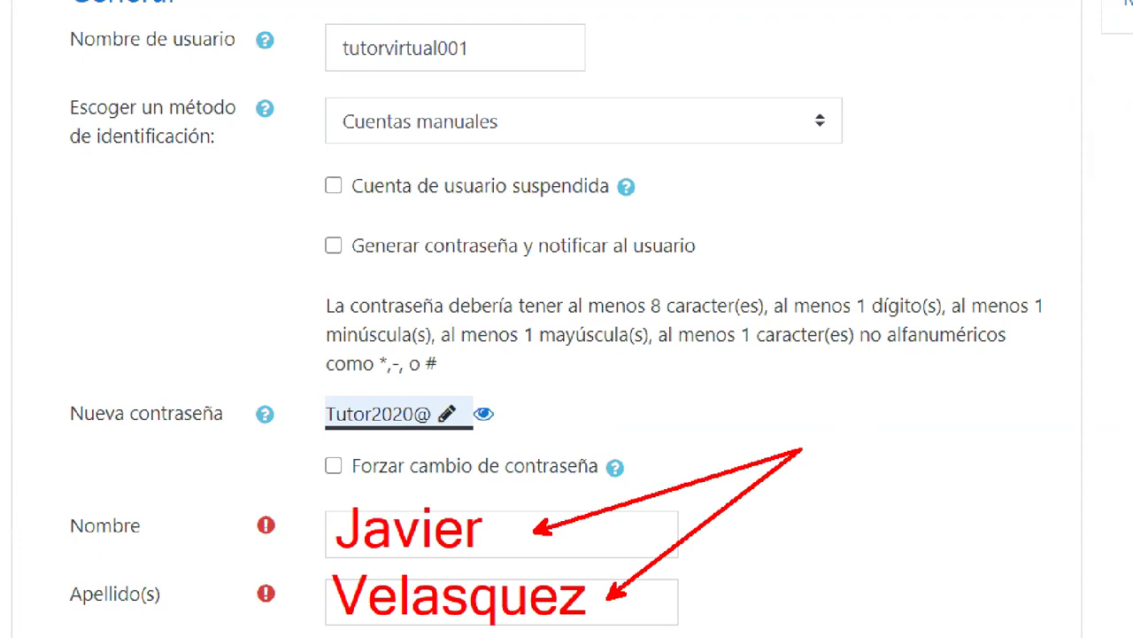
Step: Fill in the tutor's first name in Nombre and surname in Apellido(s)
click(413, 522)
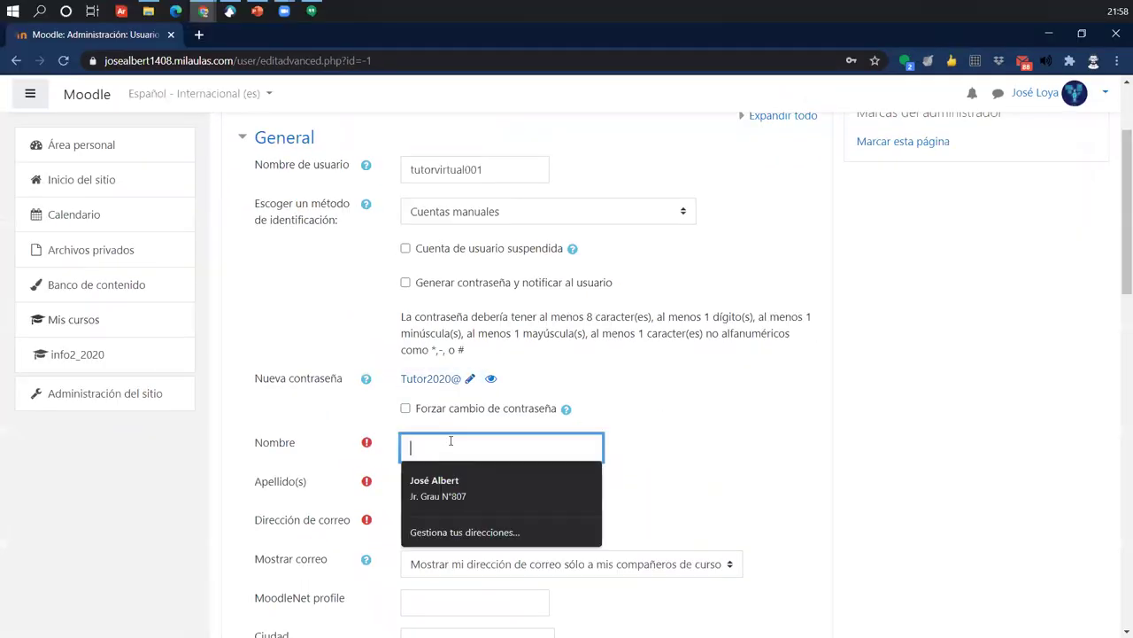
text(J)
key(BackSpace)
key(Tab)
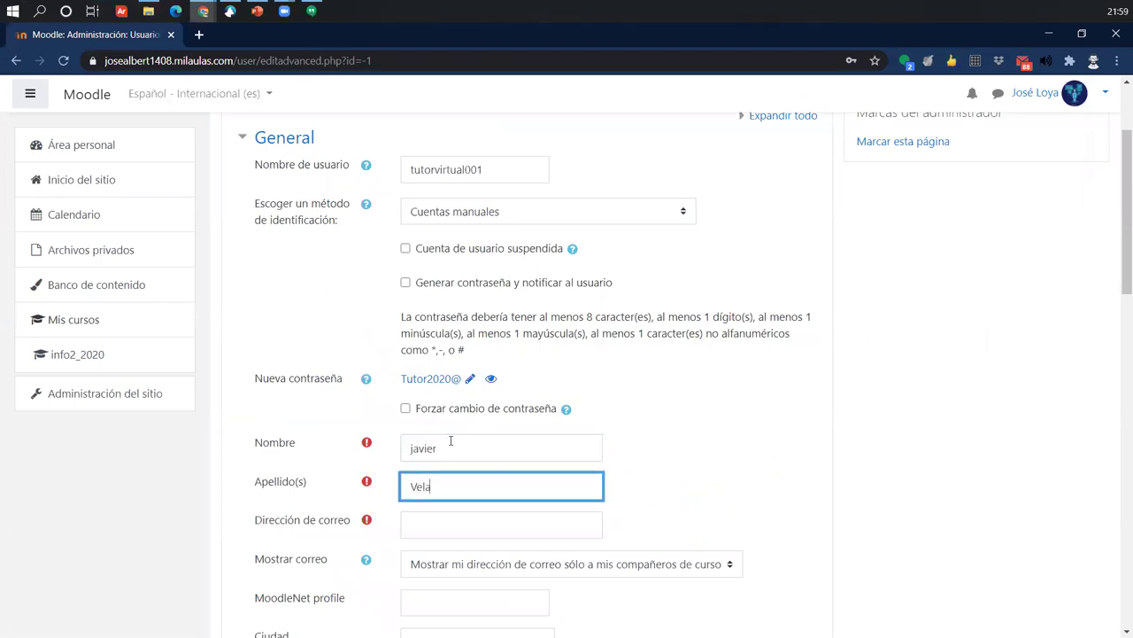
scroll(451, 425, down, 3)
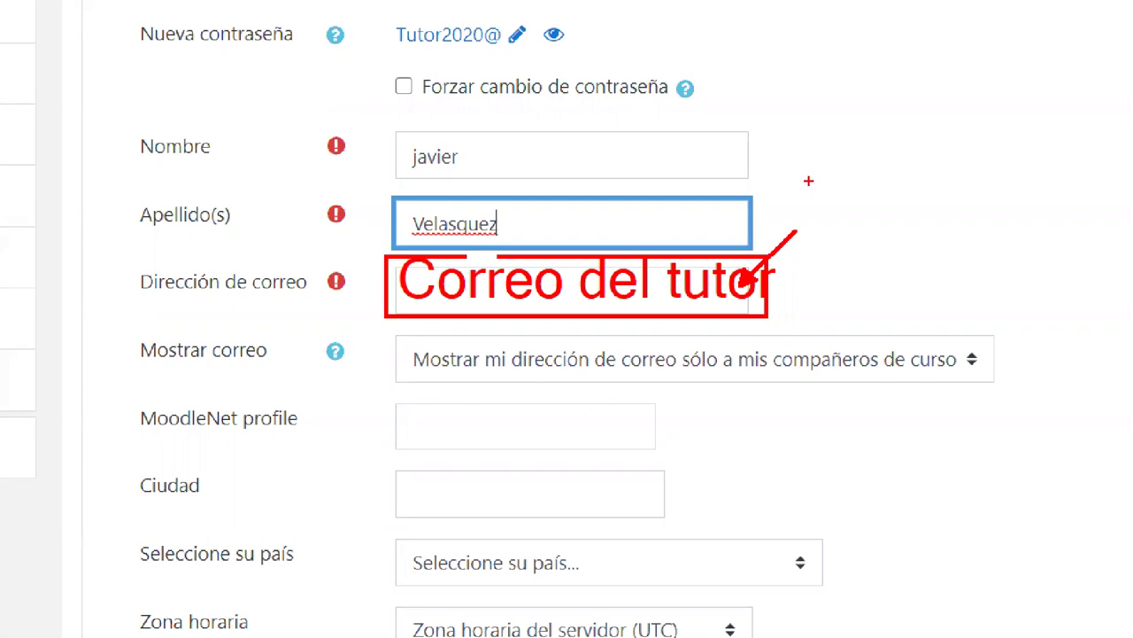
drag(818, 193, 818, 246)
key(ctrl+z)
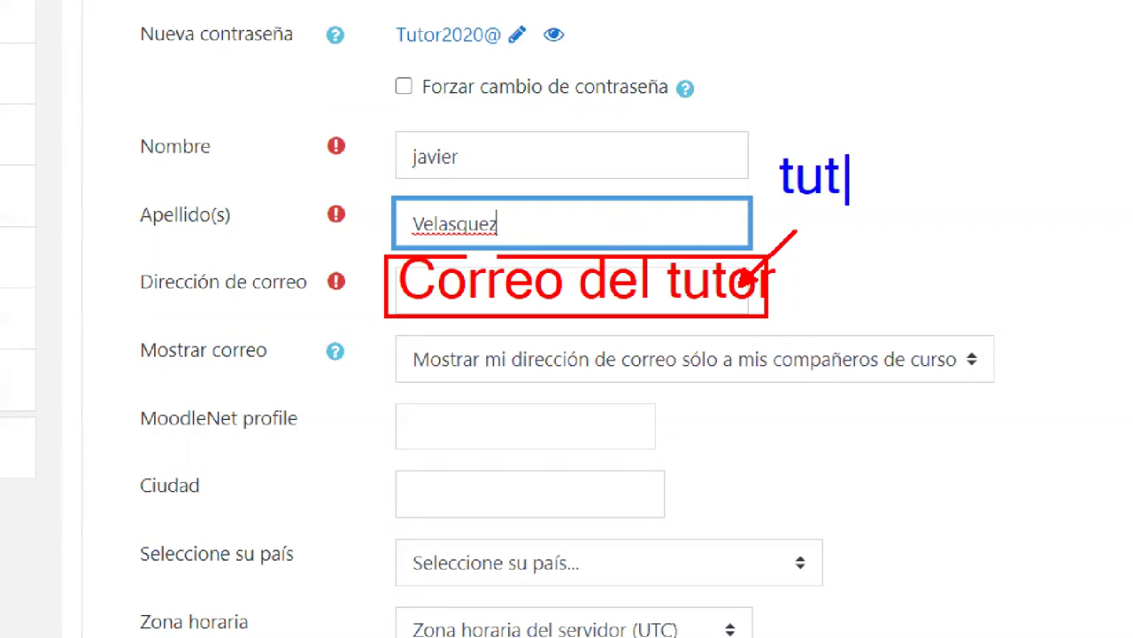
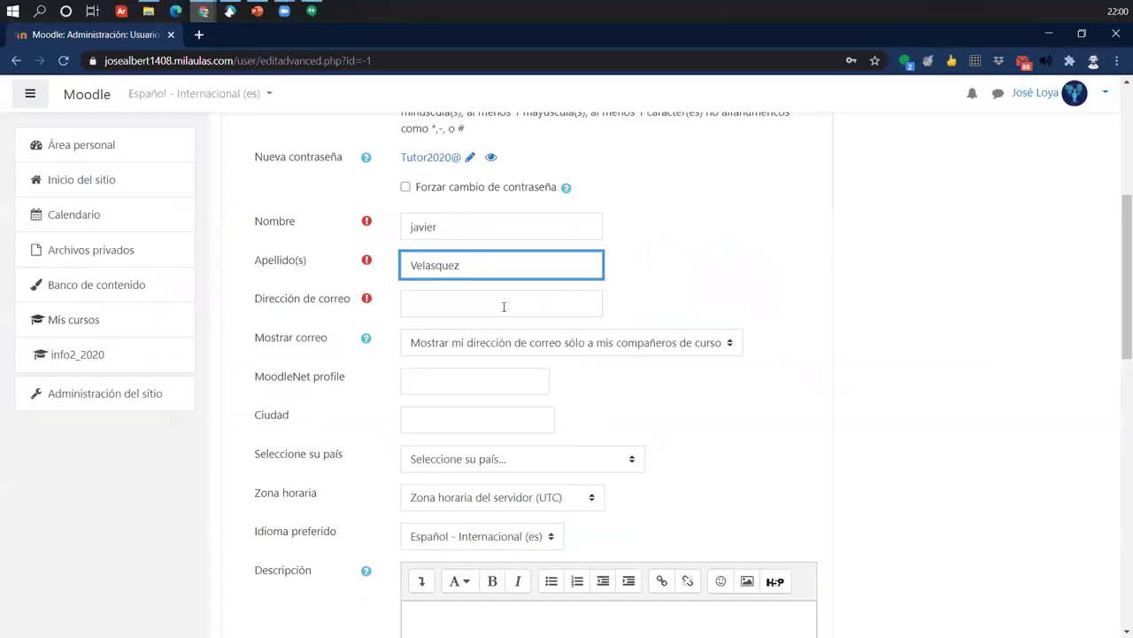
Step: Enter the tutor's e-mail address in Dirección de correo
click(504, 307)
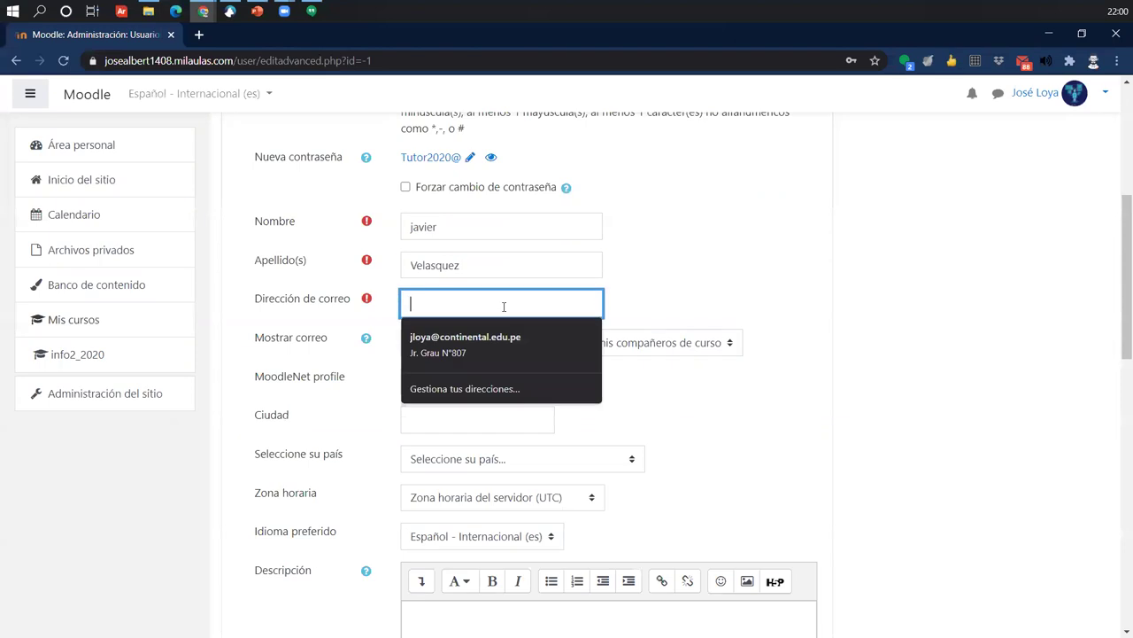
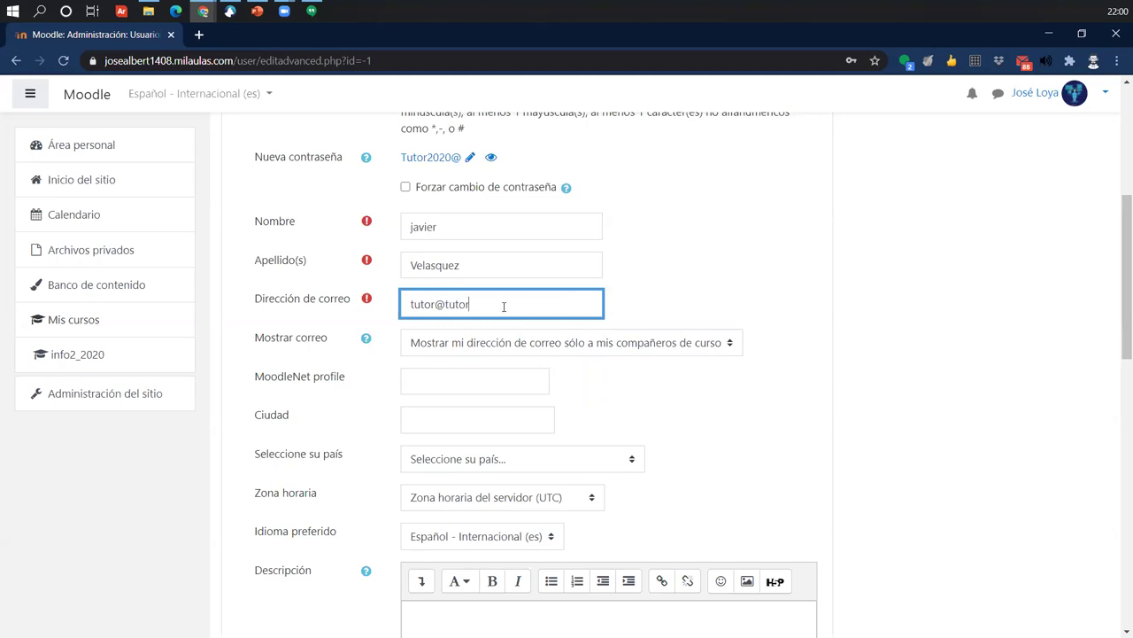
click(678, 261)
scroll(456, 421, down, 2)
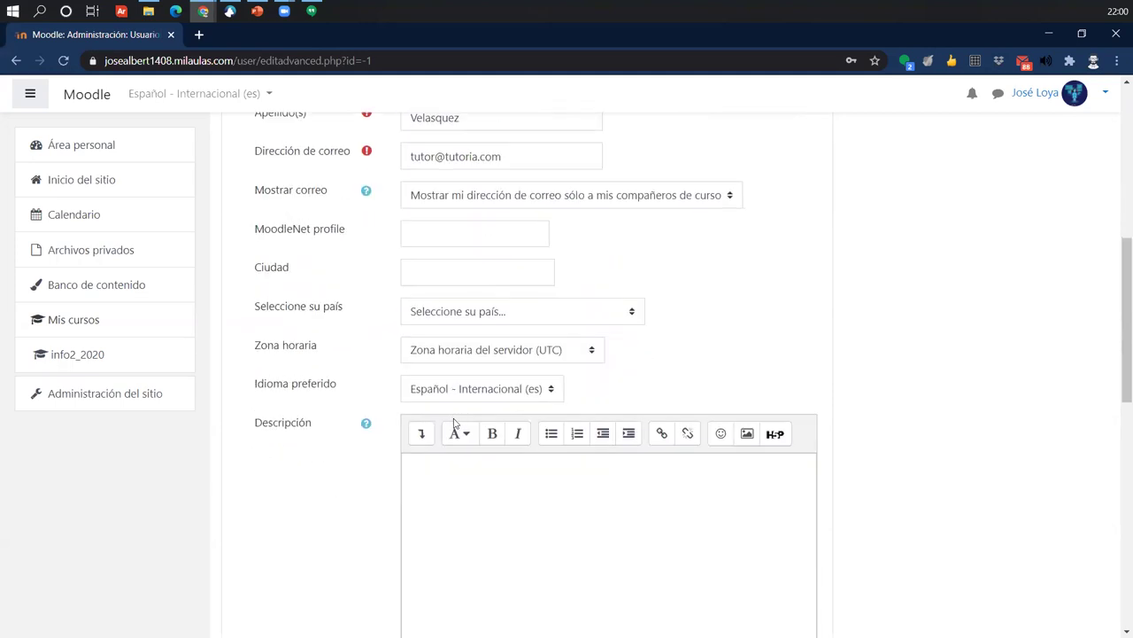
drag(256, 266, 331, 267)
drag(266, 307, 346, 310)
click(291, 344)
drag(256, 346, 339, 349)
Step: Set the country to Perú and the time zone to América/Lima
click(478, 320)
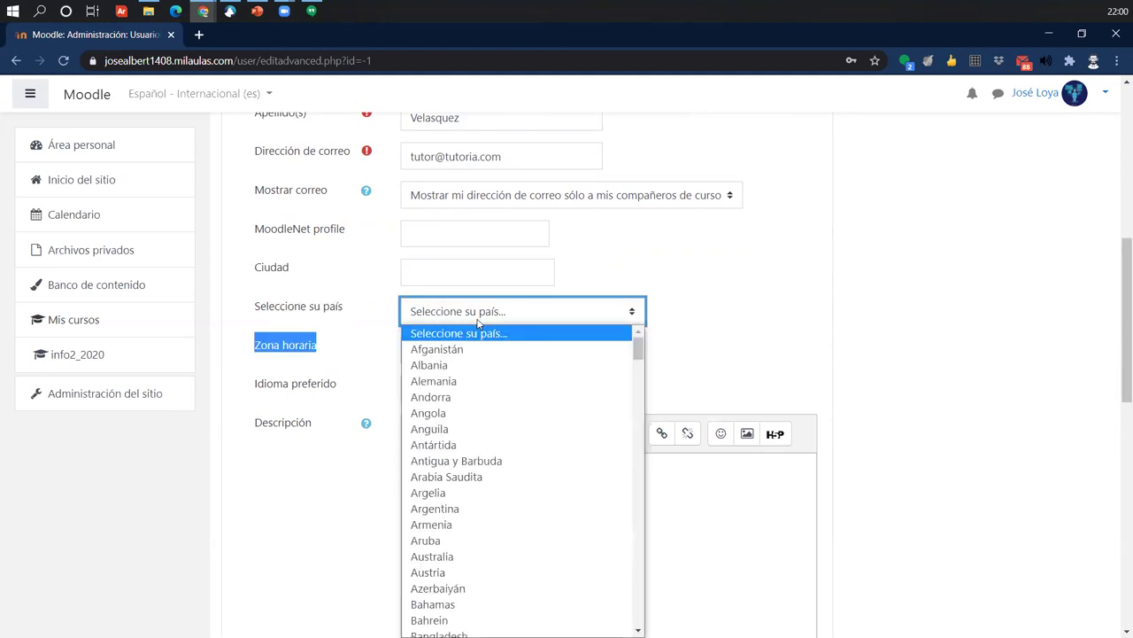
text(per)
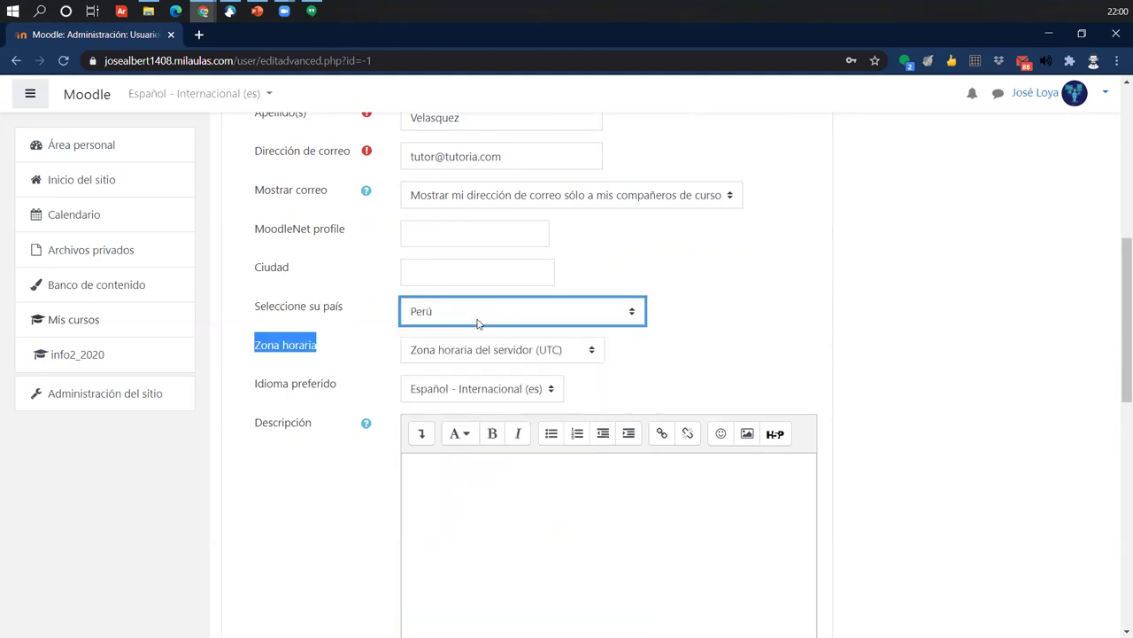
click(482, 359)
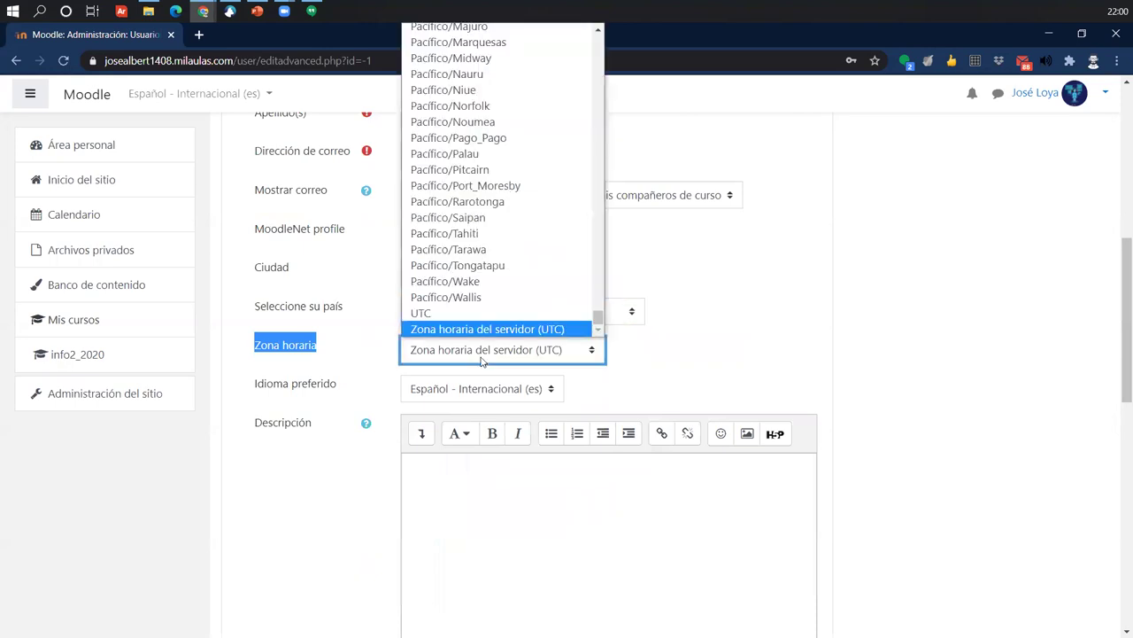
text(america/argentina/salta)
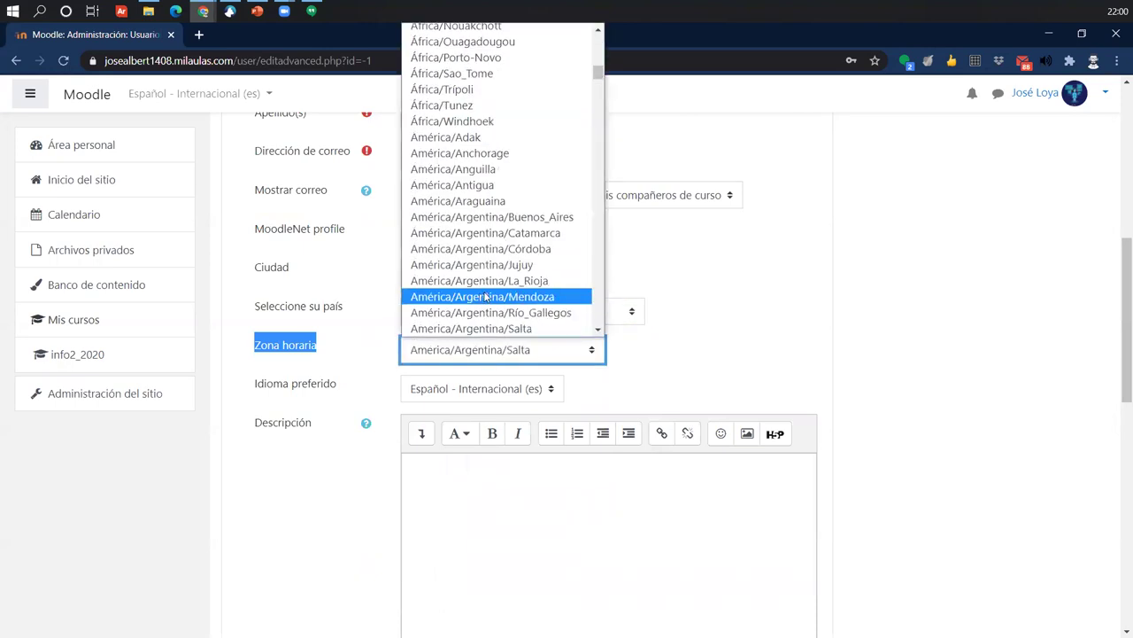
scroll(485, 297, down, 10)
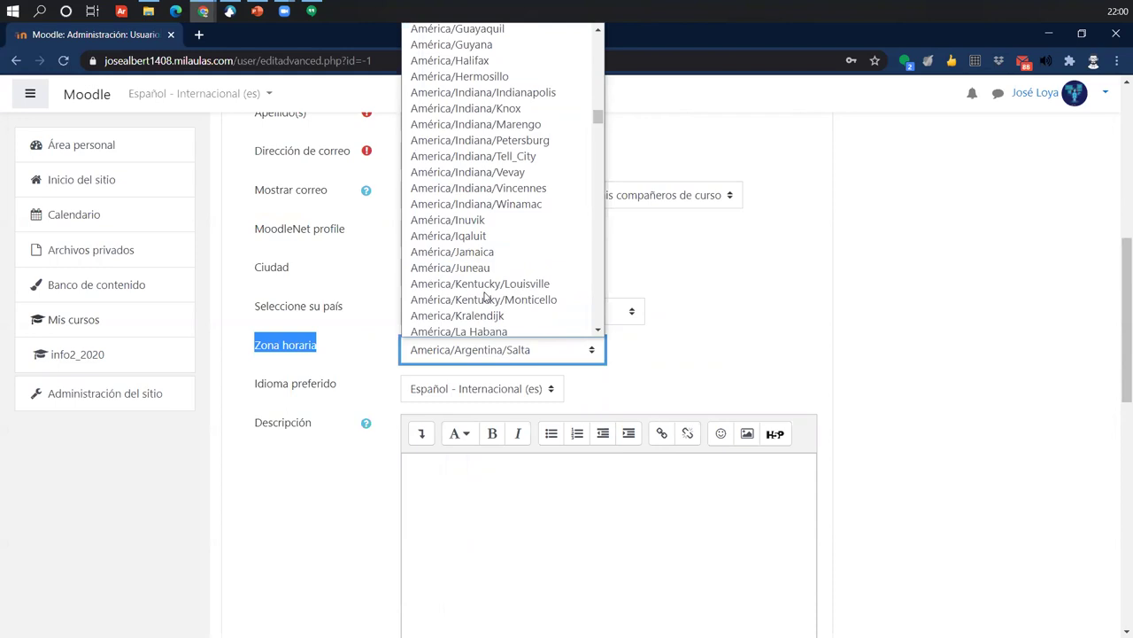
scroll(486, 297, down, 3)
click(486, 220)
click(726, 299)
scroll(726, 299, down, 10)
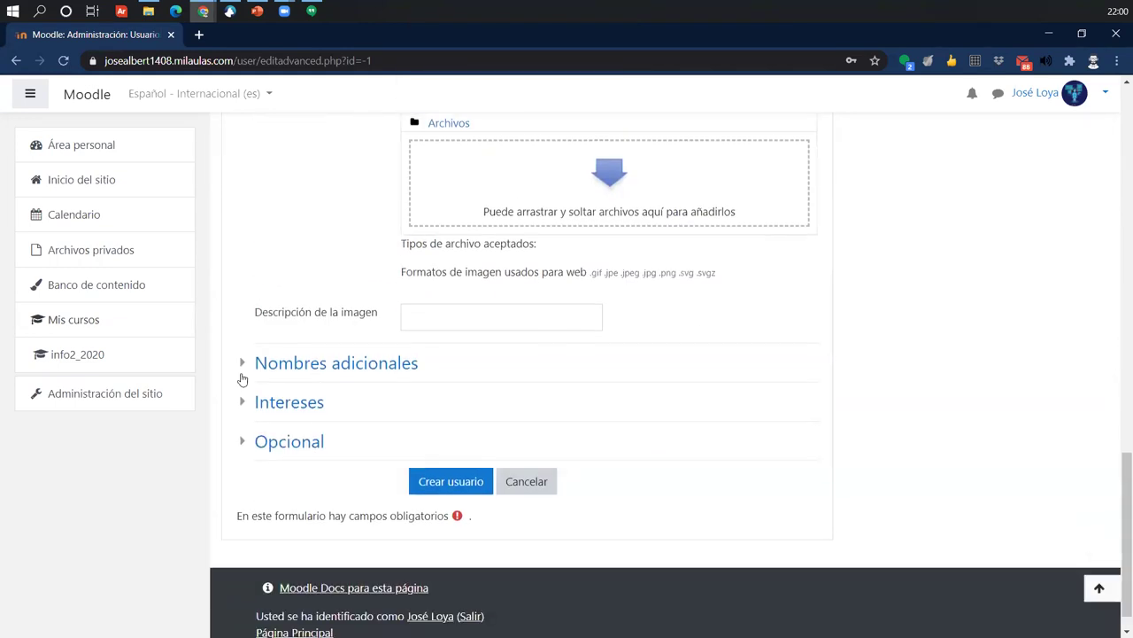
scroll(474, 438, up, 3)
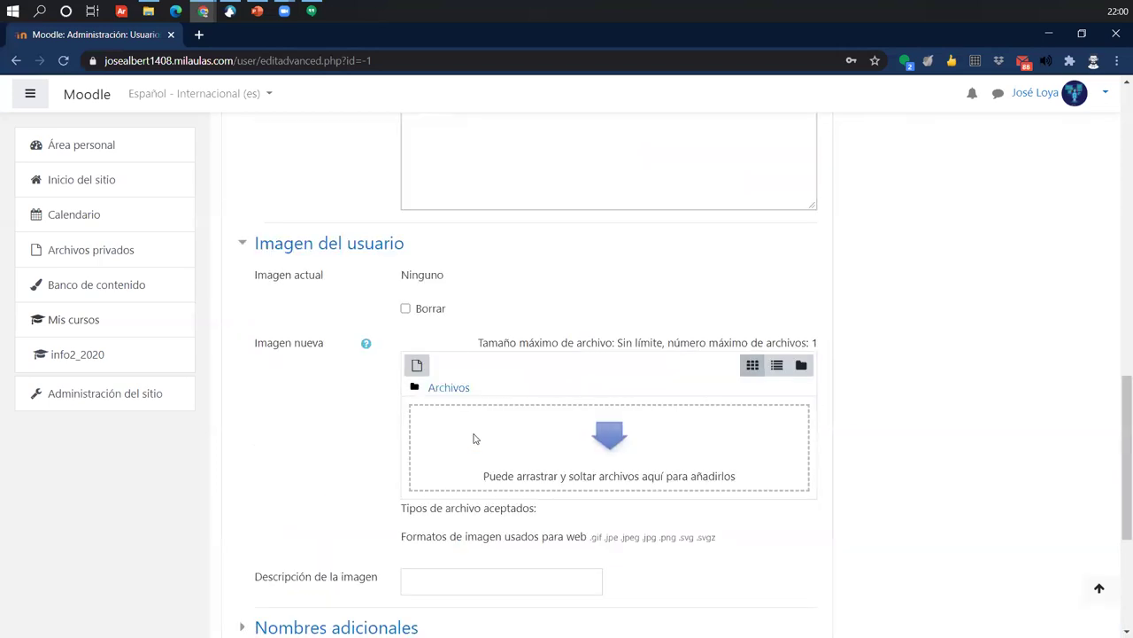
scroll(473, 438, up, 15)
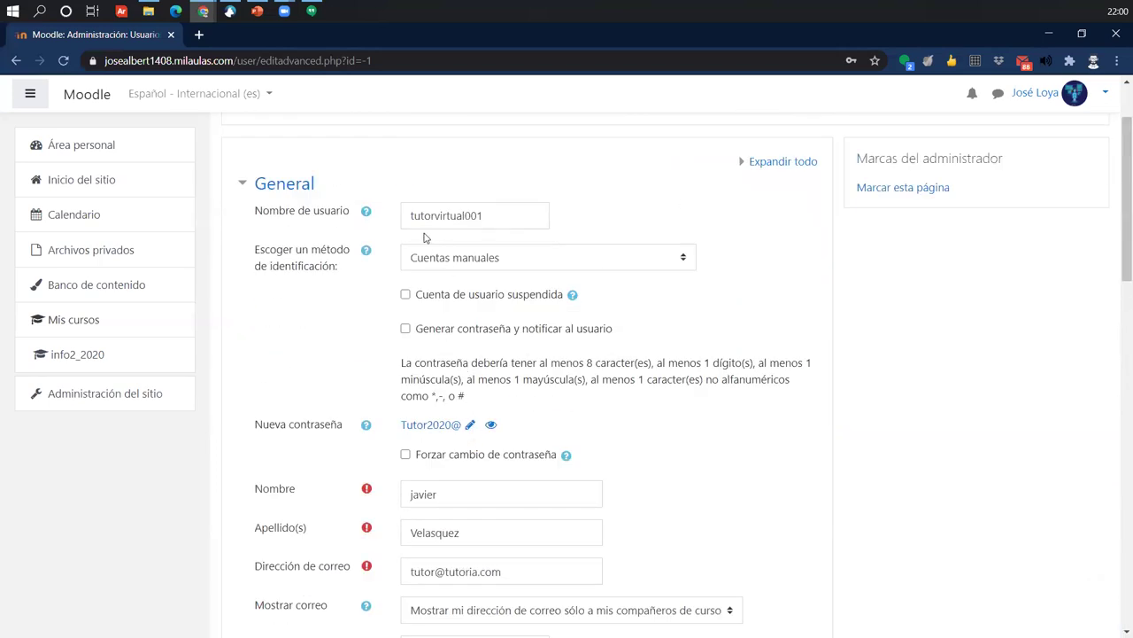
Step: Set the Notepad font size to 48
drag(505, 215, 419, 224)
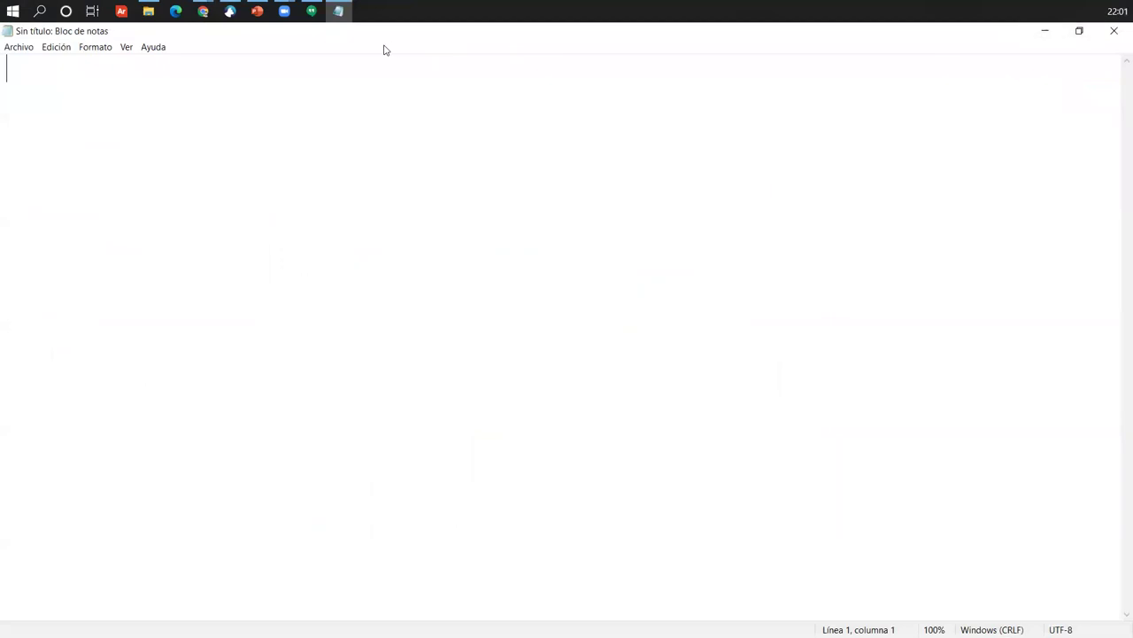
click(99, 50)
click(121, 77)
click(283, 252)
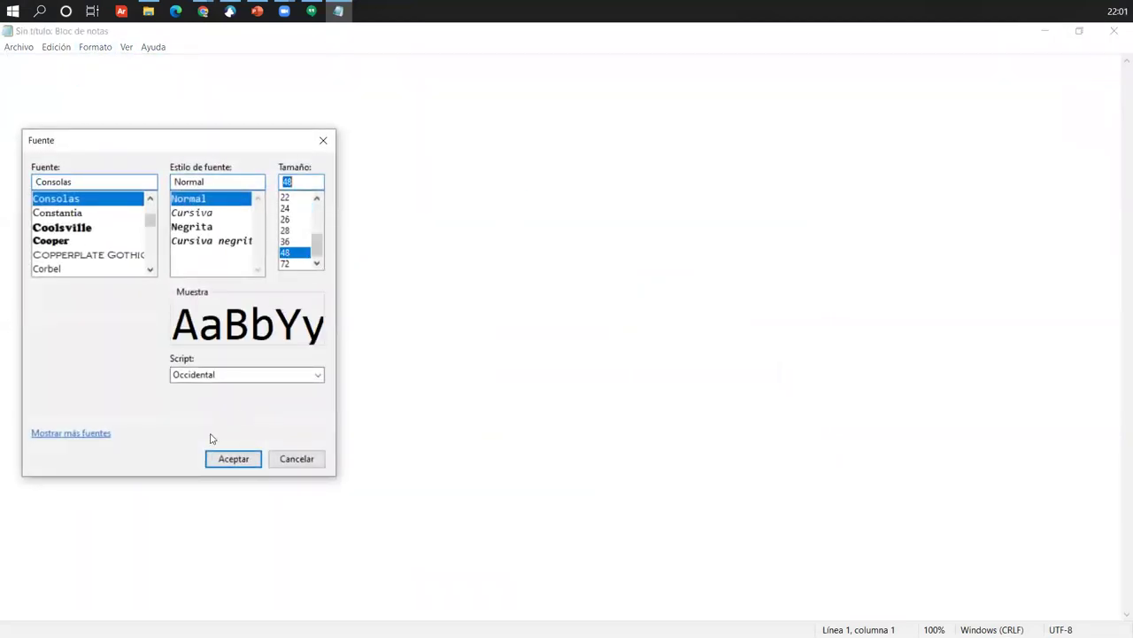
click(232, 456)
Step: Write 'Usuario: tutorvirtual001' and 'Contraseña:' with the password copied from the form
text(Usua)
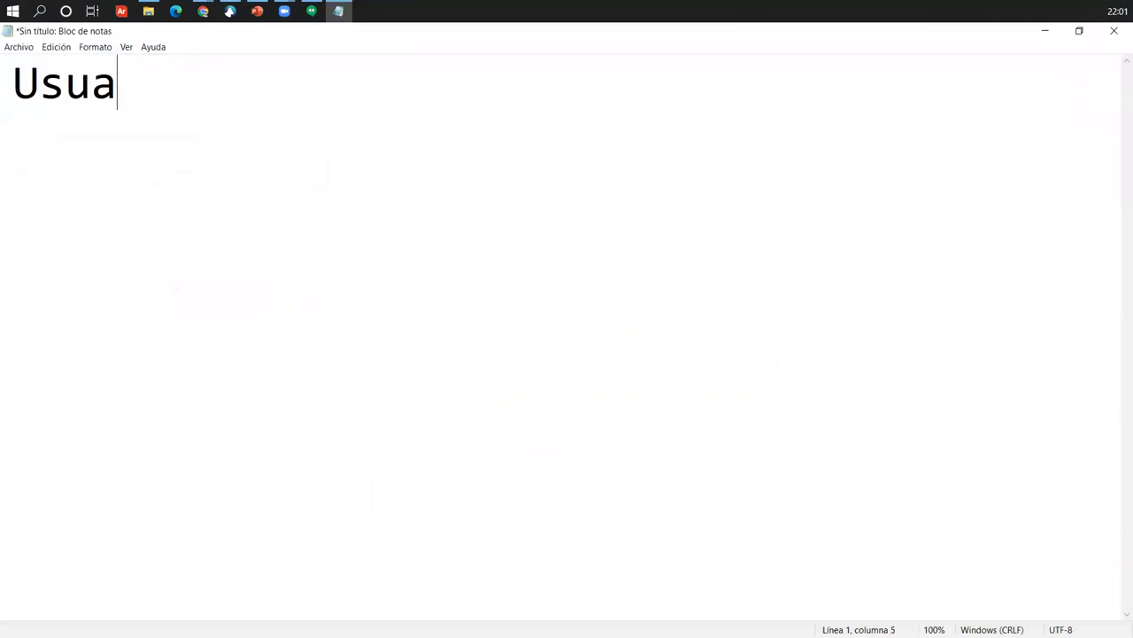
text(rio: tutorvirtual001)
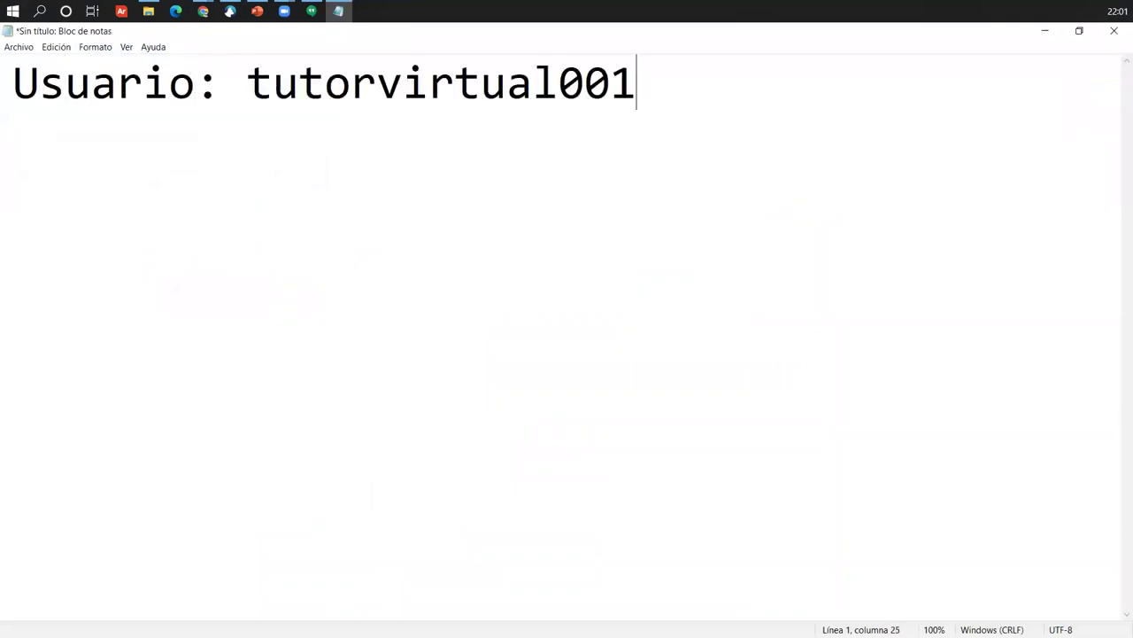
key(Return)
text(Contraseña:)
key(alt+Tab)
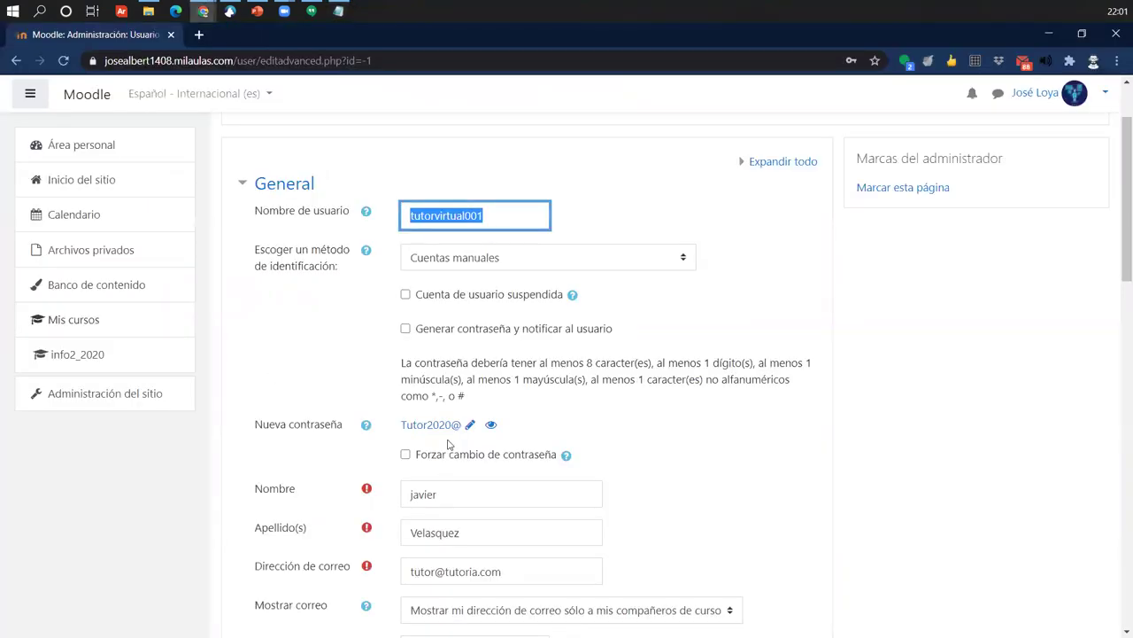
click(445, 426)
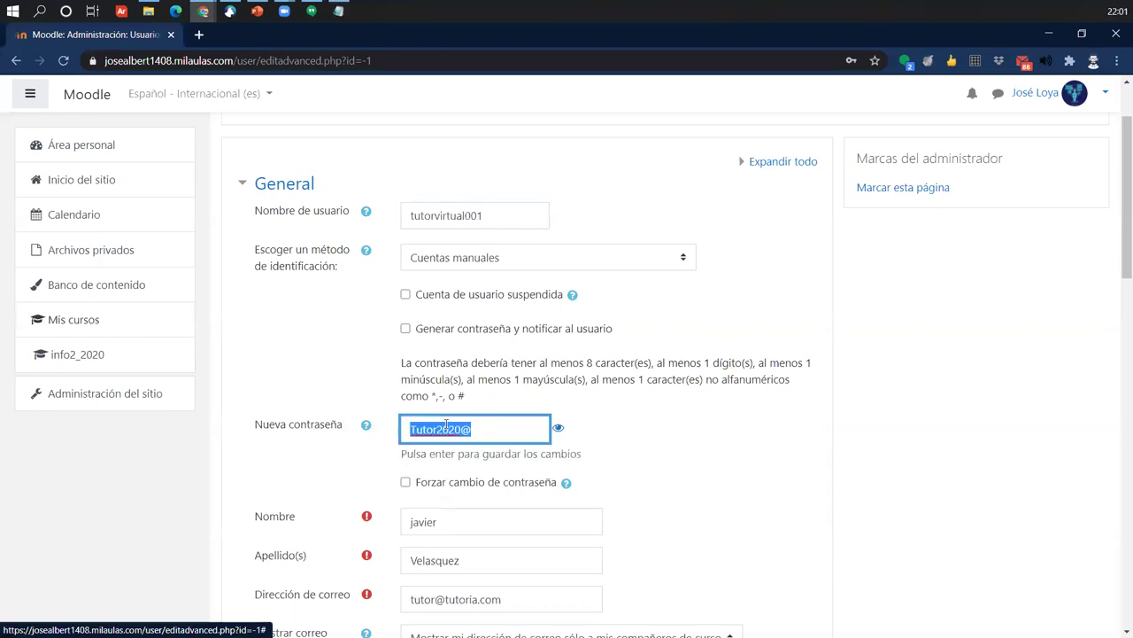
key(ctrl+c)
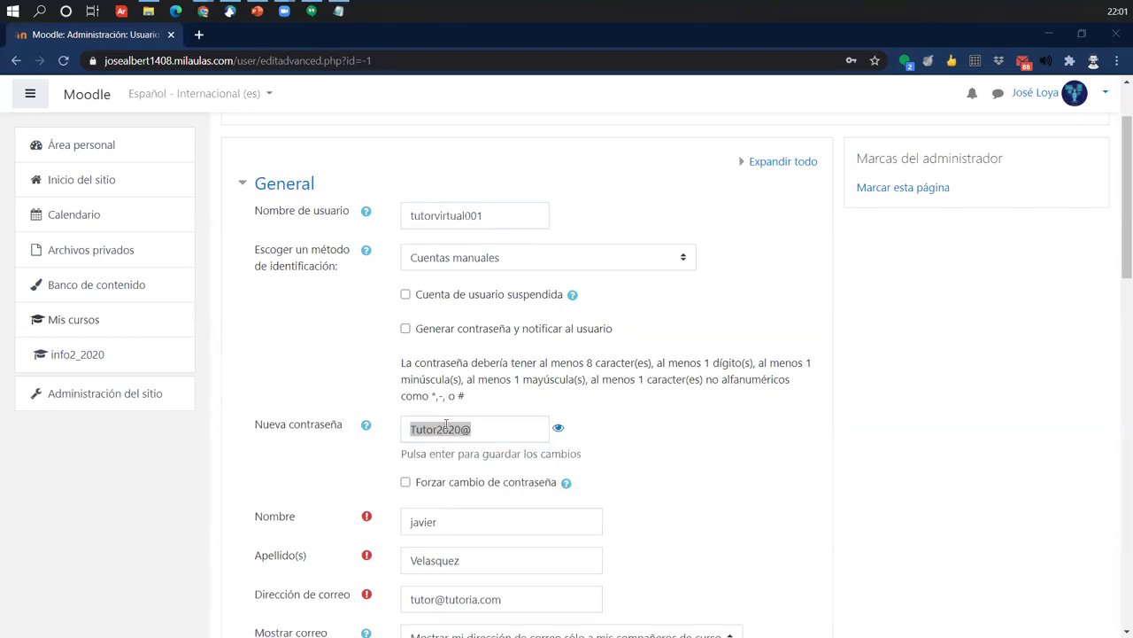
key(alt+Tab)
key(ctrl+v)
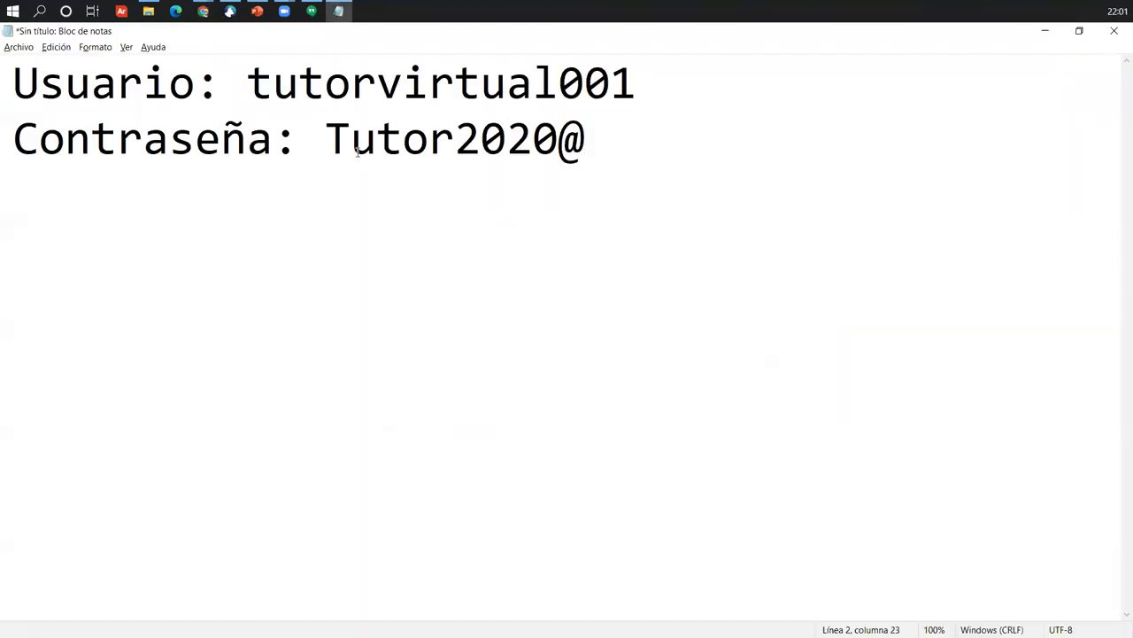
Step: Align both note values with tabs and select the two lines
key(Tab)
click(246, 82)
key(Tab)
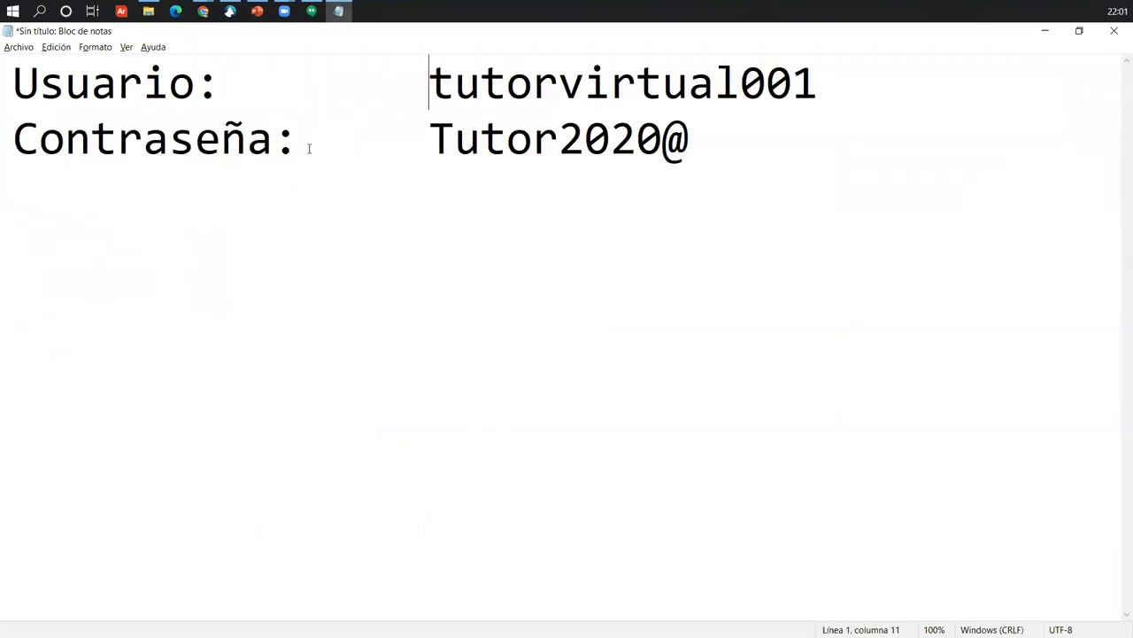
click(716, 151)
key(shift+Home)
key(shift+Up)
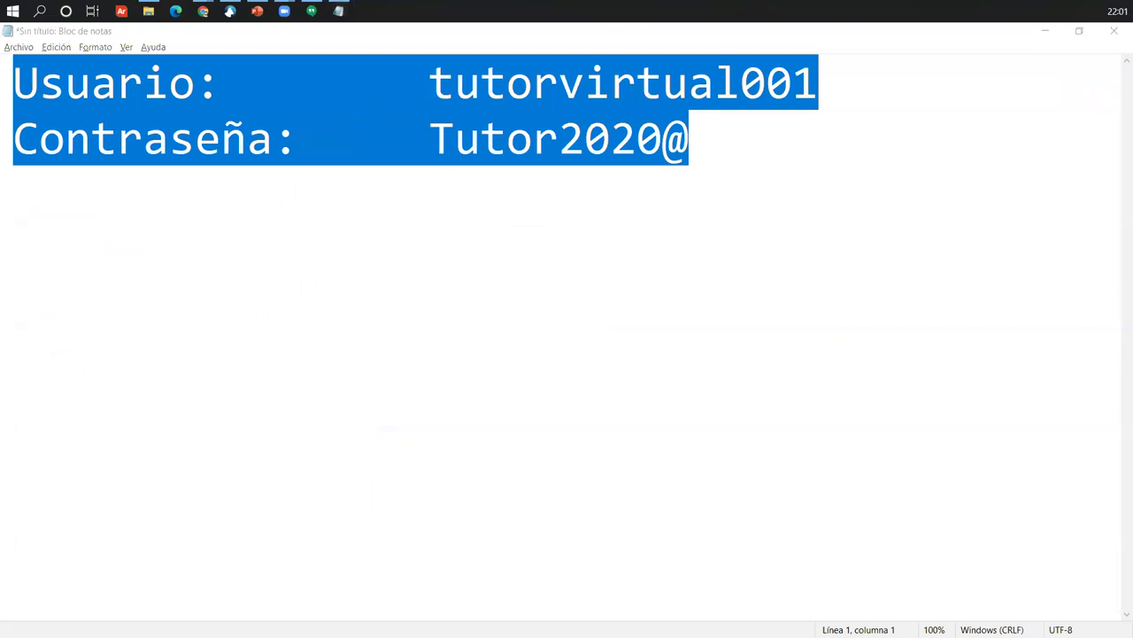
key(alt+Tab)
click(709, 440)
Step: Submit the form with Crear usuario and locate the new tutor account in the user list
scroll(707, 440, down, 13)
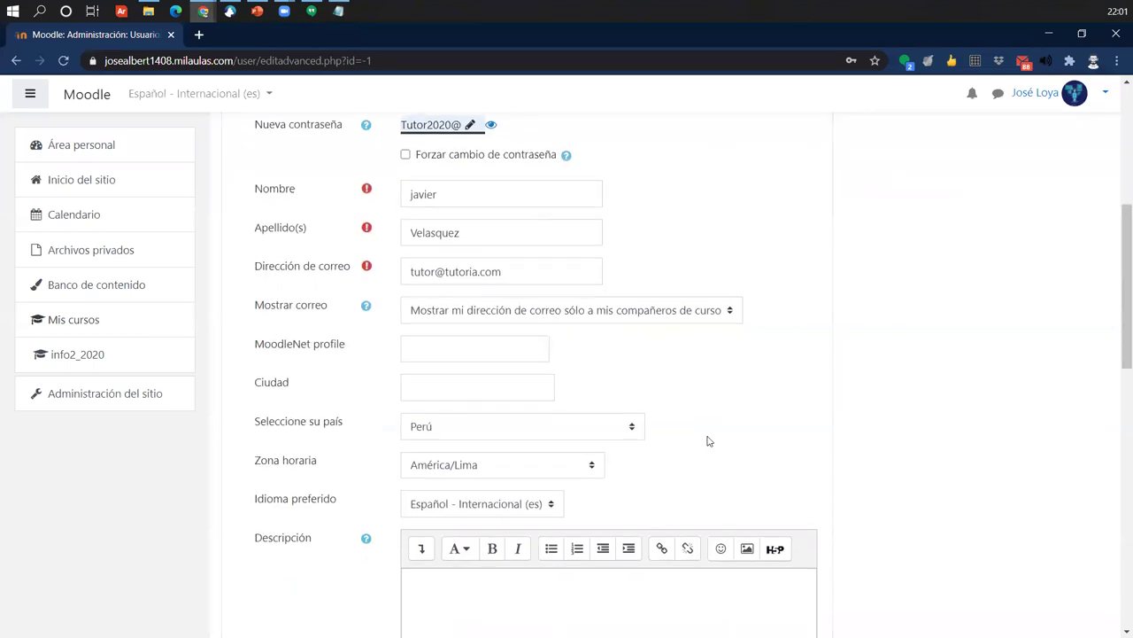
click(451, 452)
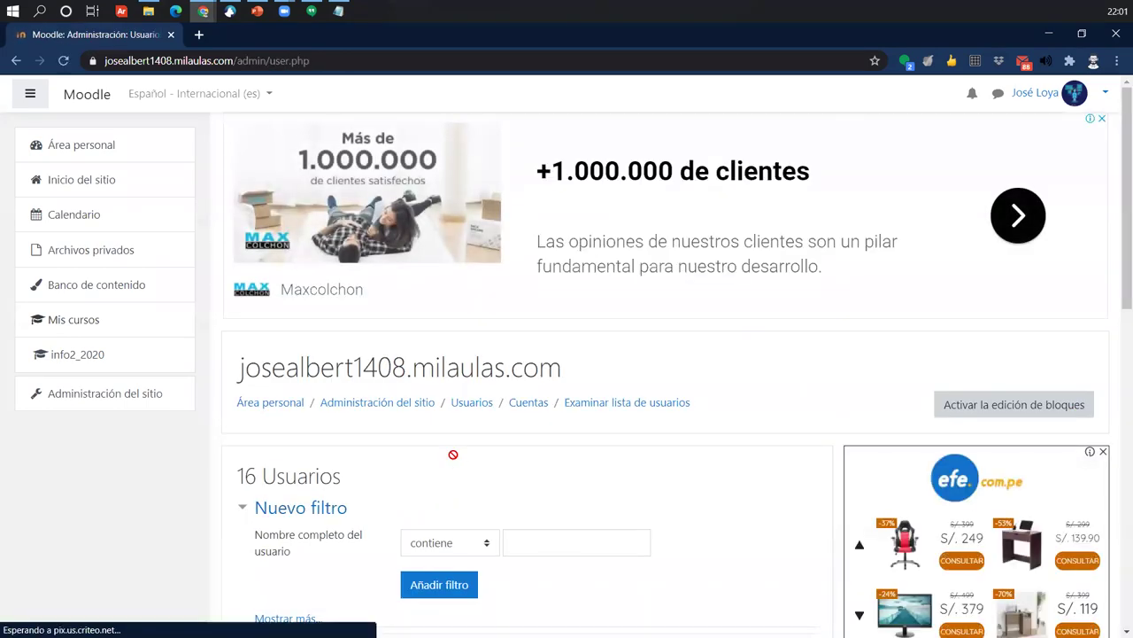
scroll(452, 455, down, 4)
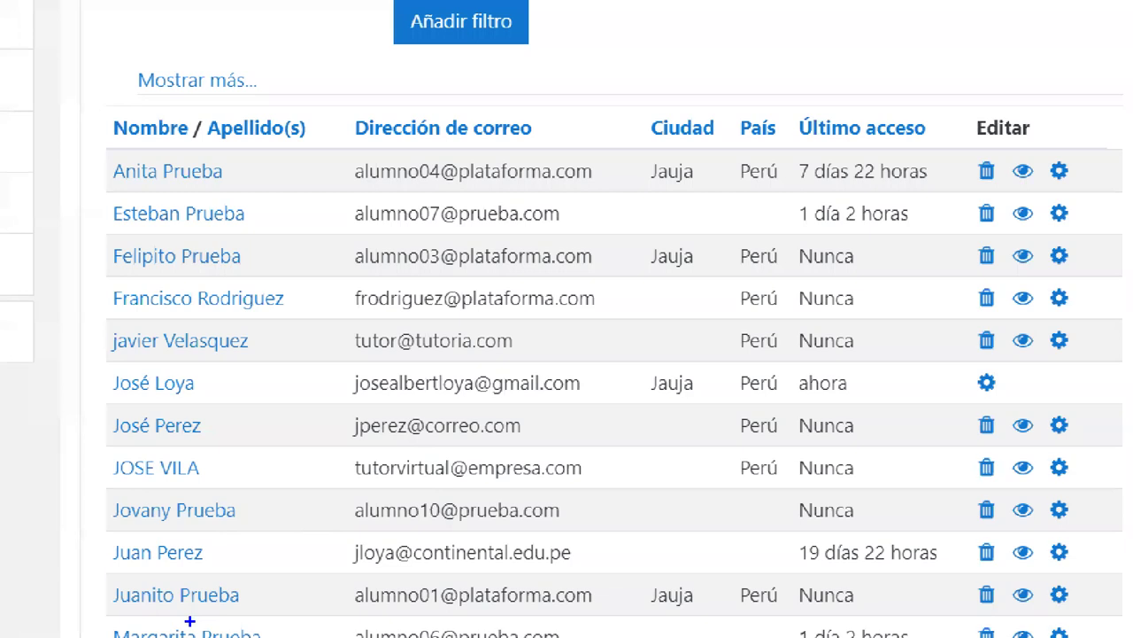
drag(83, 317, 1115, 358)
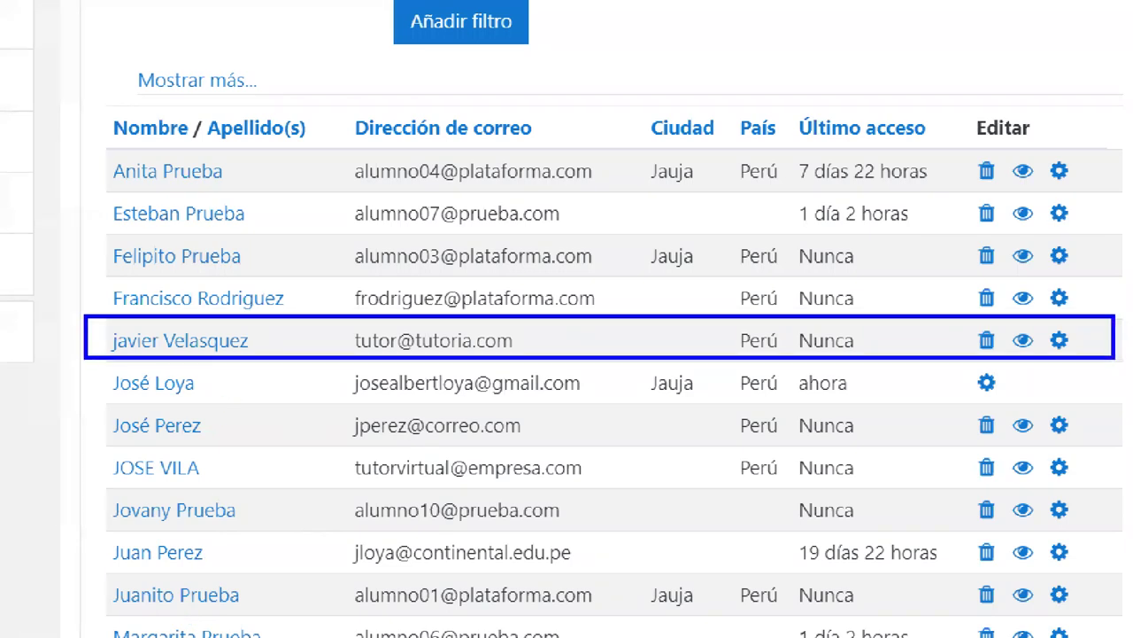
drag(309, 340, 450, 197)
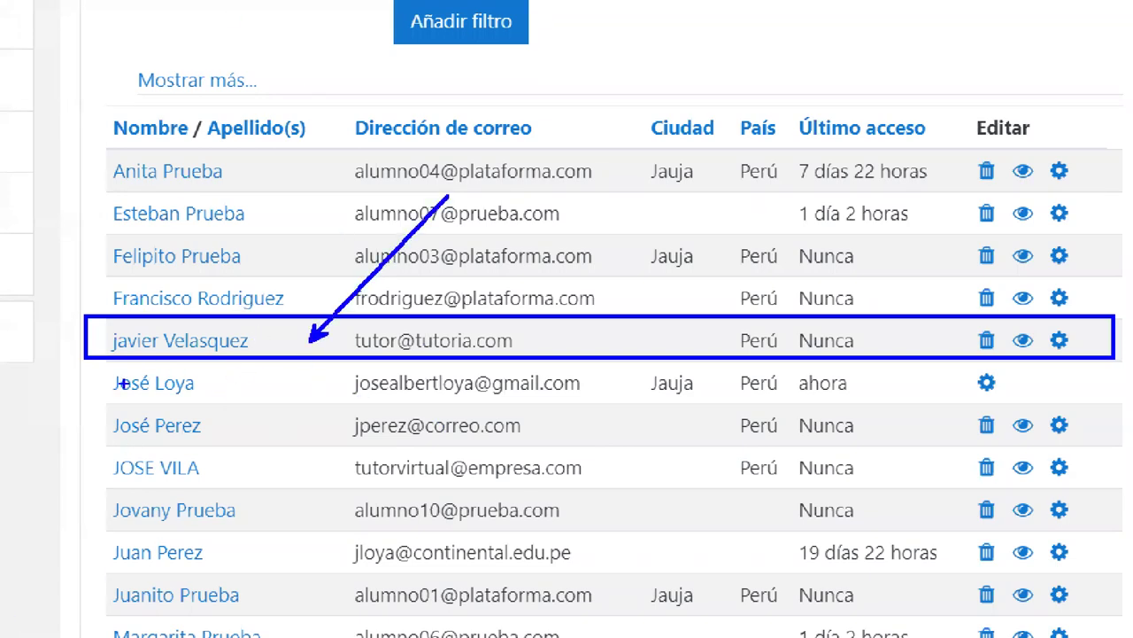
drag(66, 590, 64, 175)
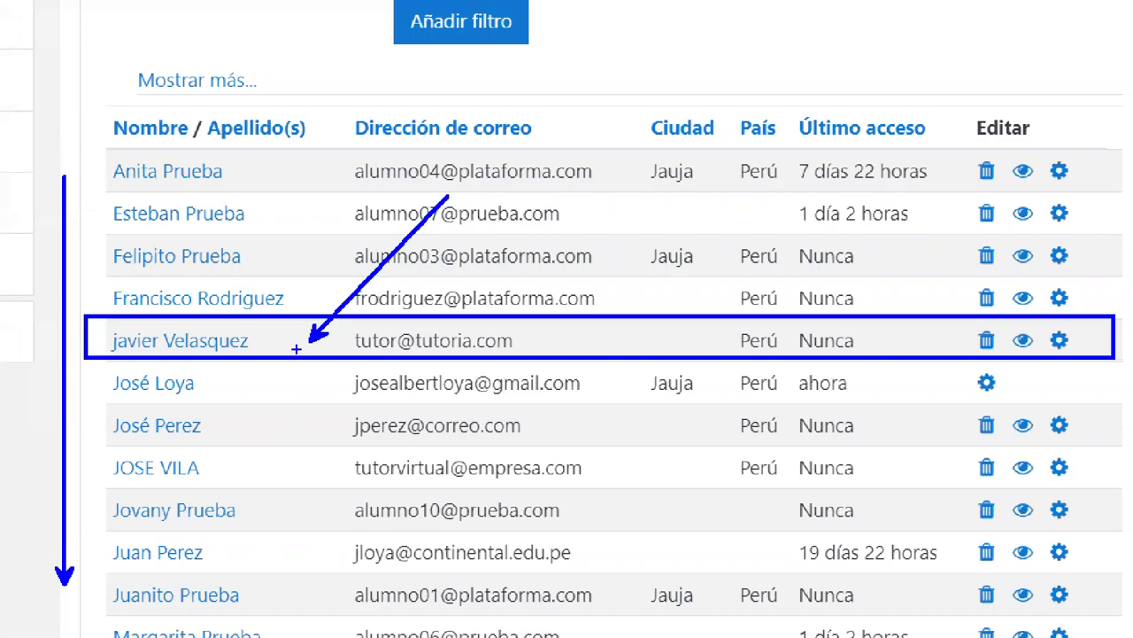
key(Escape)
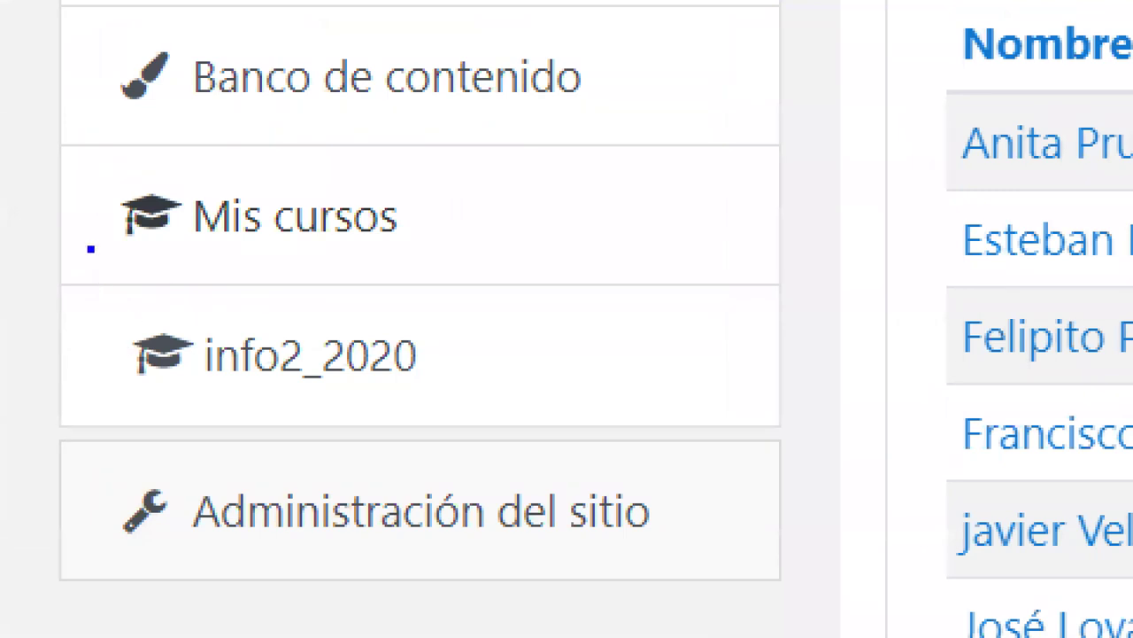
drag(443, 211, 608, 89)
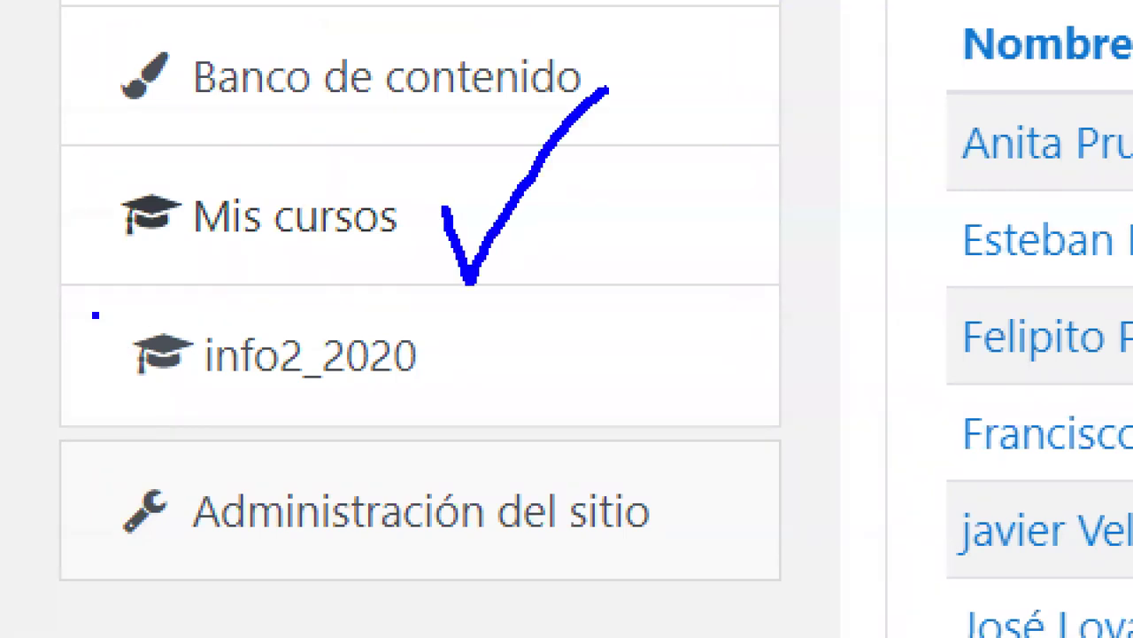
mouse_move(82, 293)
mouse_down()
mouse_move(480, 430)
mouse_move(530, 434)
mouse_up()
drag(418, 379, 691, 221)
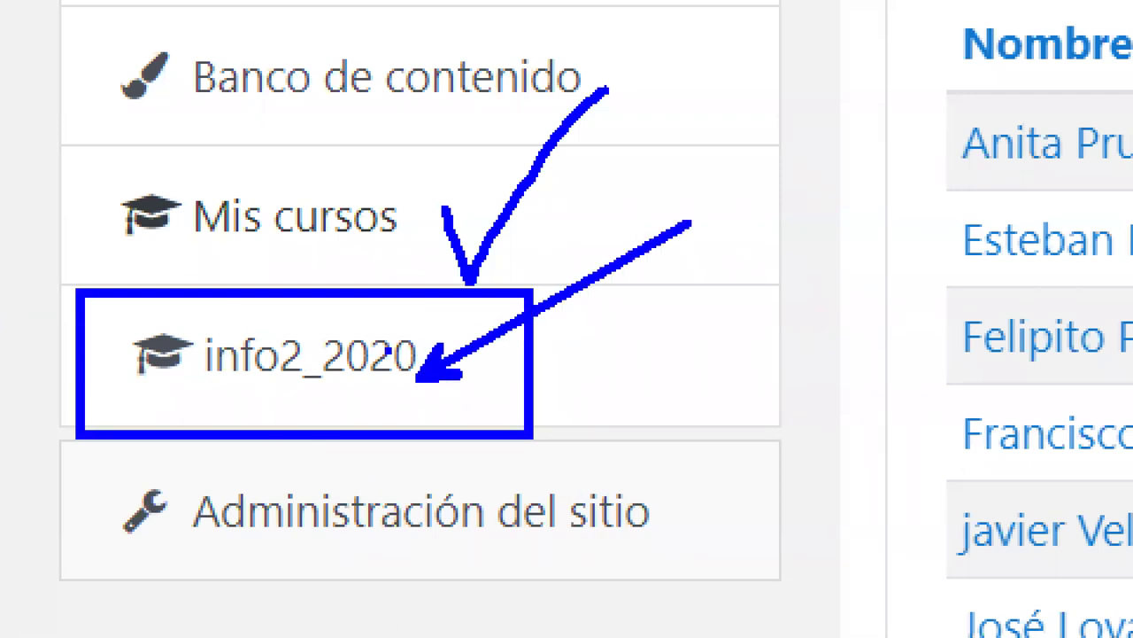
key(Escape)
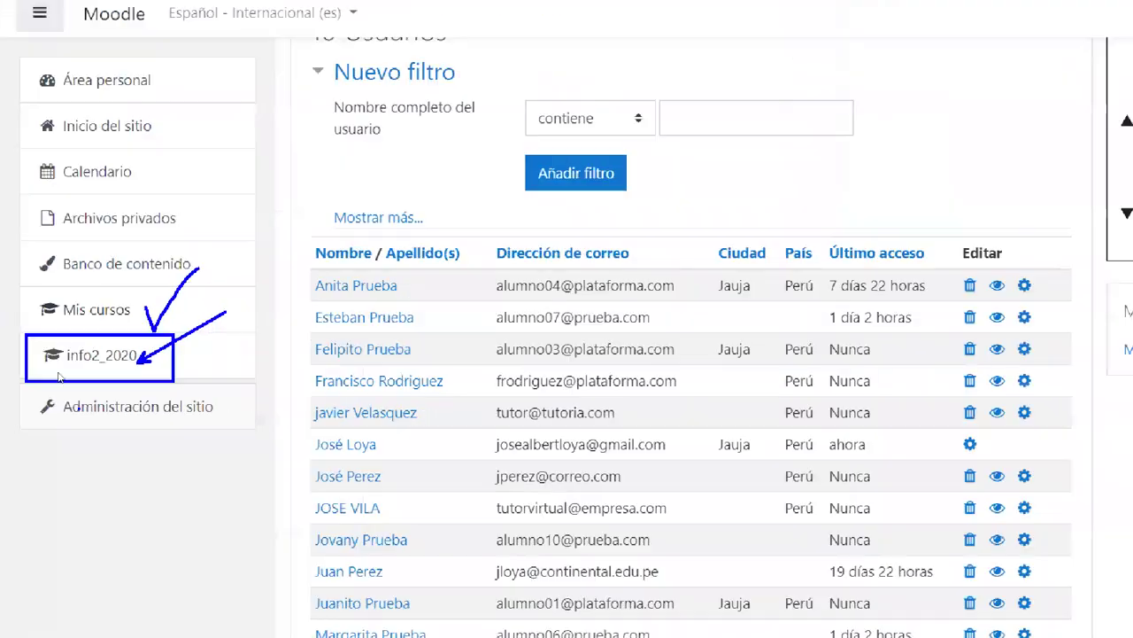
Step: Open the Informática 2 - 2020 (info2_2020) course's participants list
click(62, 361)
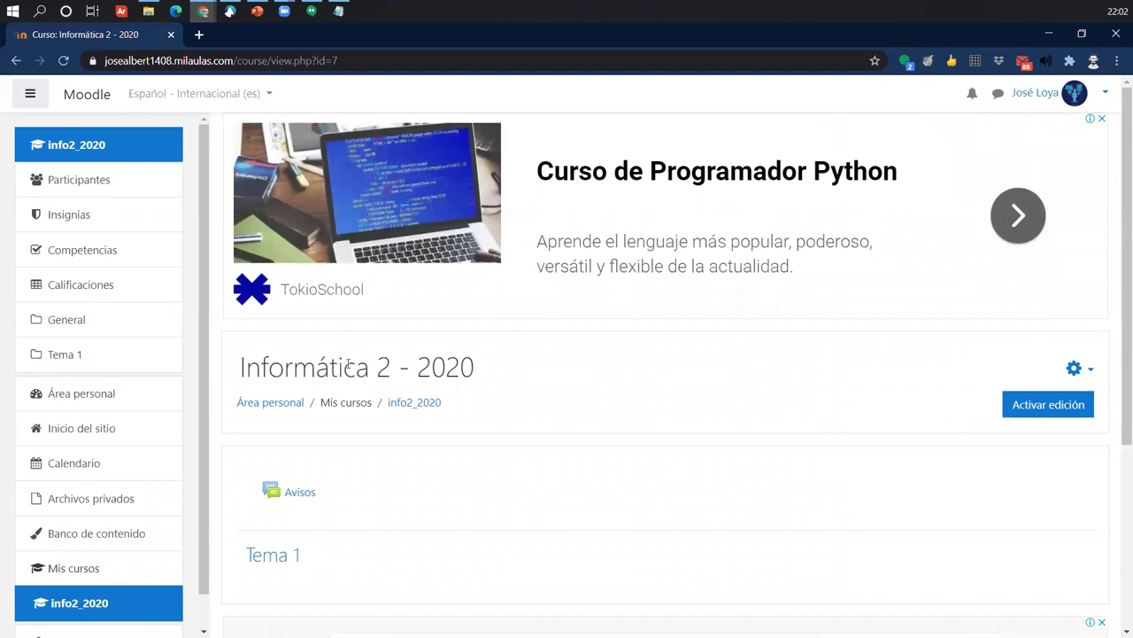
drag(245, 363, 499, 364)
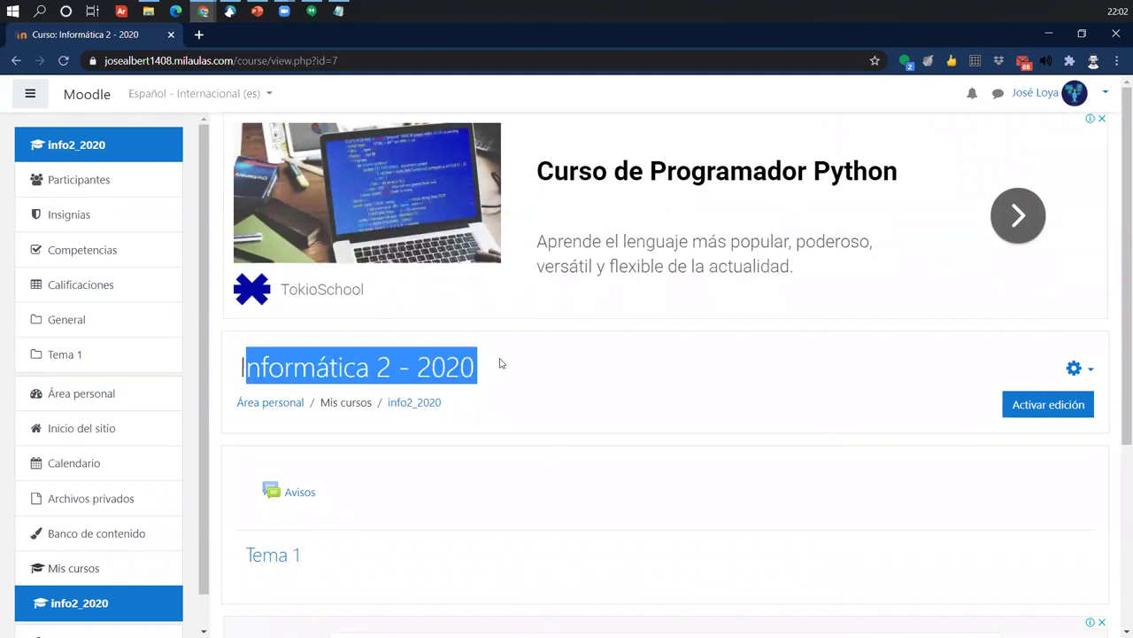
click(510, 364)
click(99, 187)
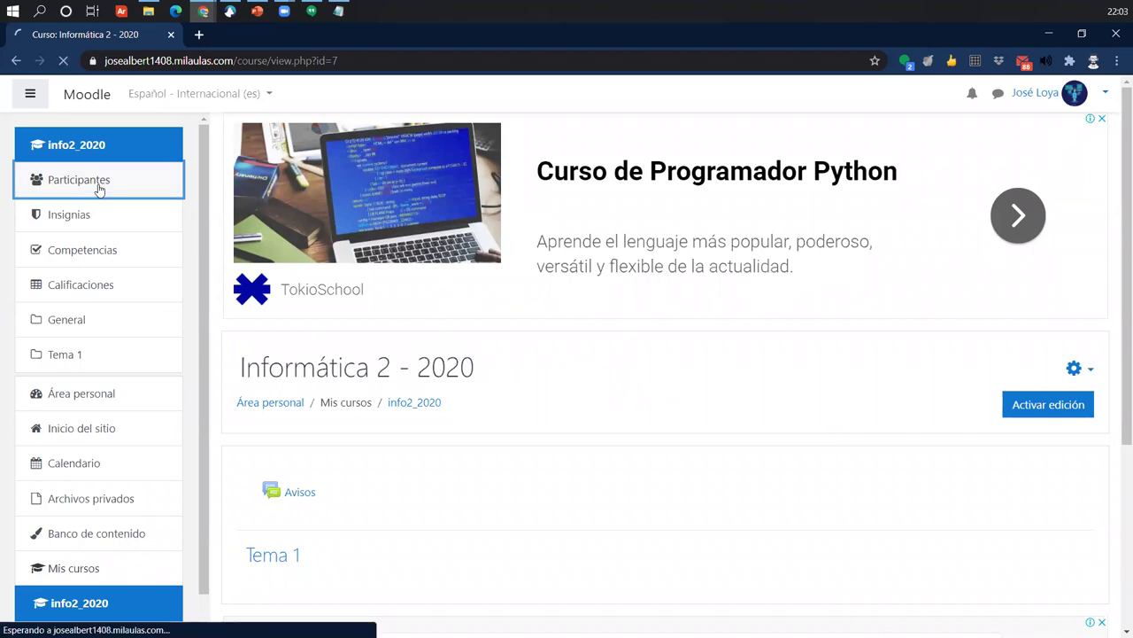
scroll(926, 399, down, 2)
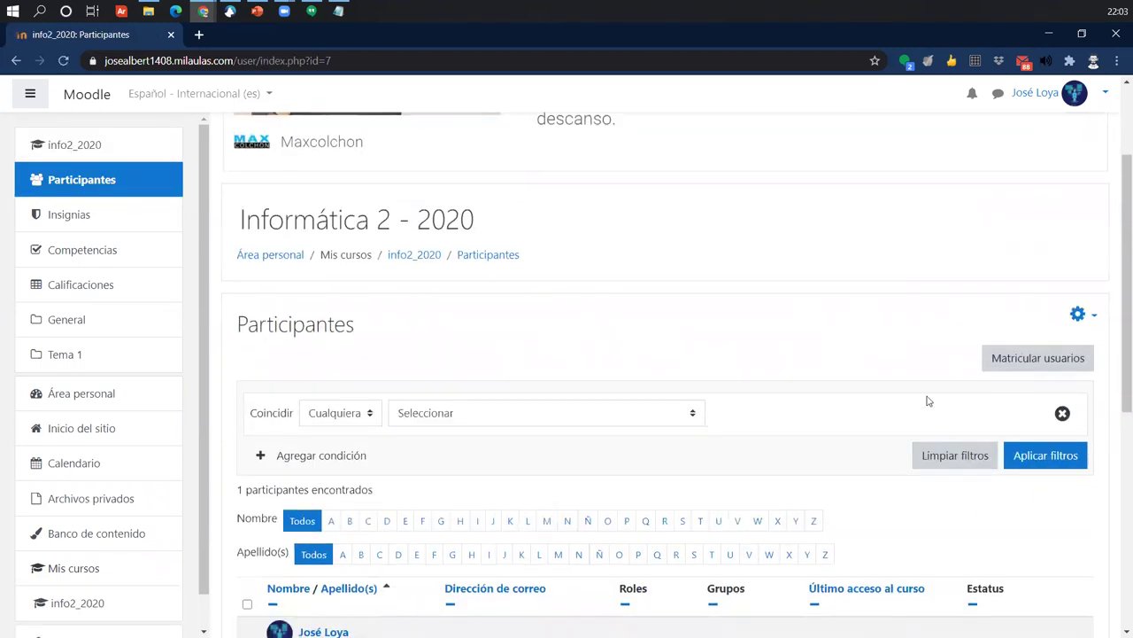
Step: Find the new tutor account by name and enrol it with the Estudiante role
click(997, 357)
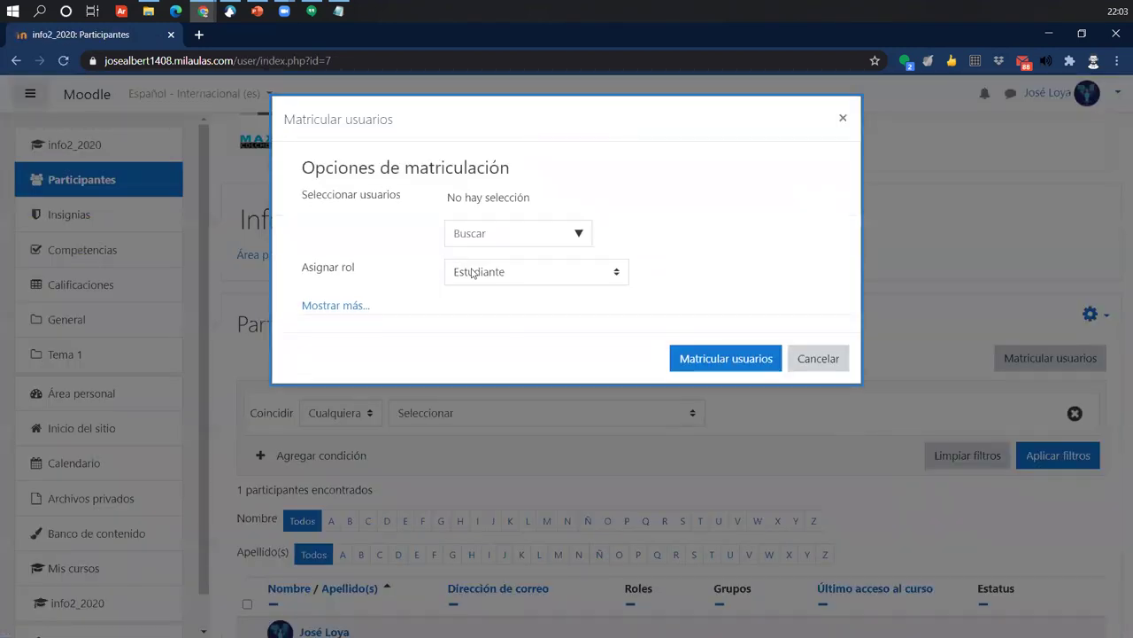
click(480, 232)
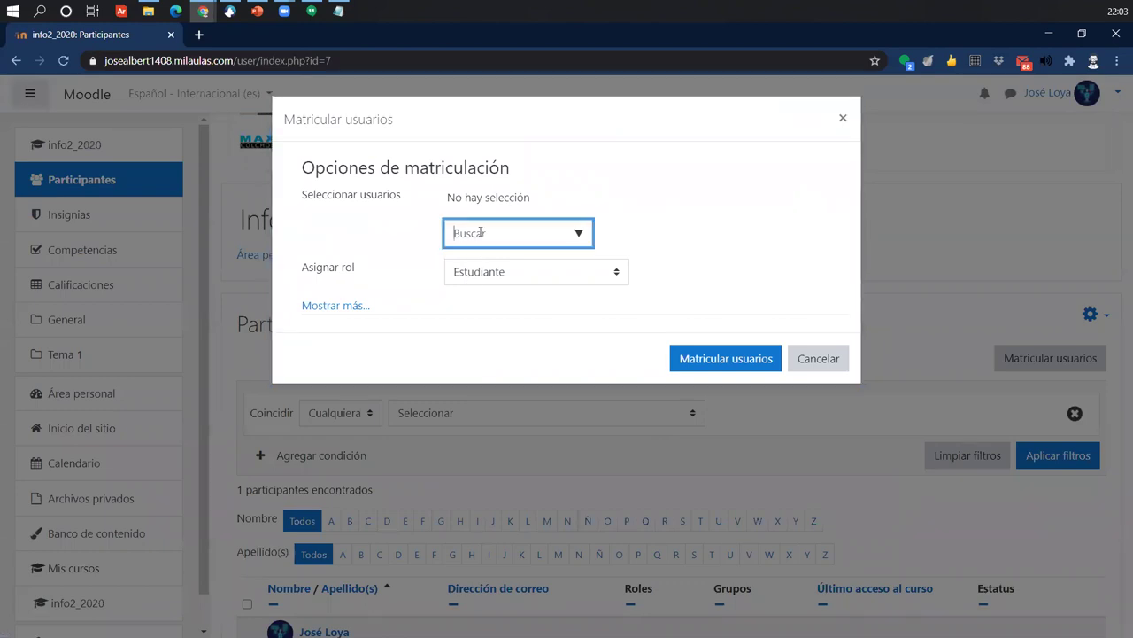
text(javier)
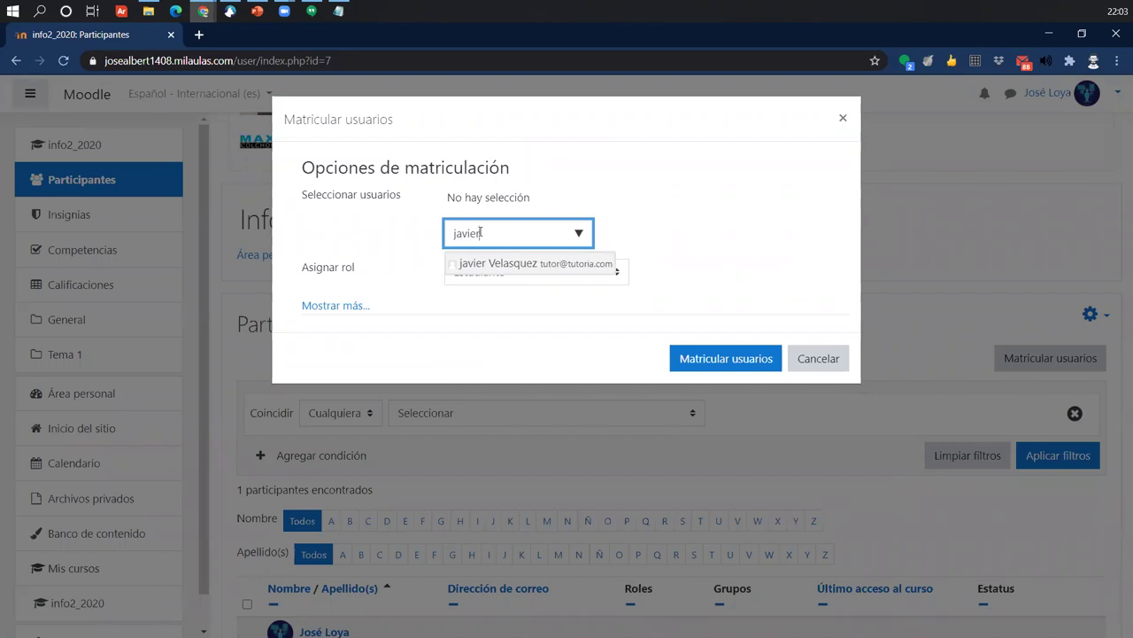
click(522, 263)
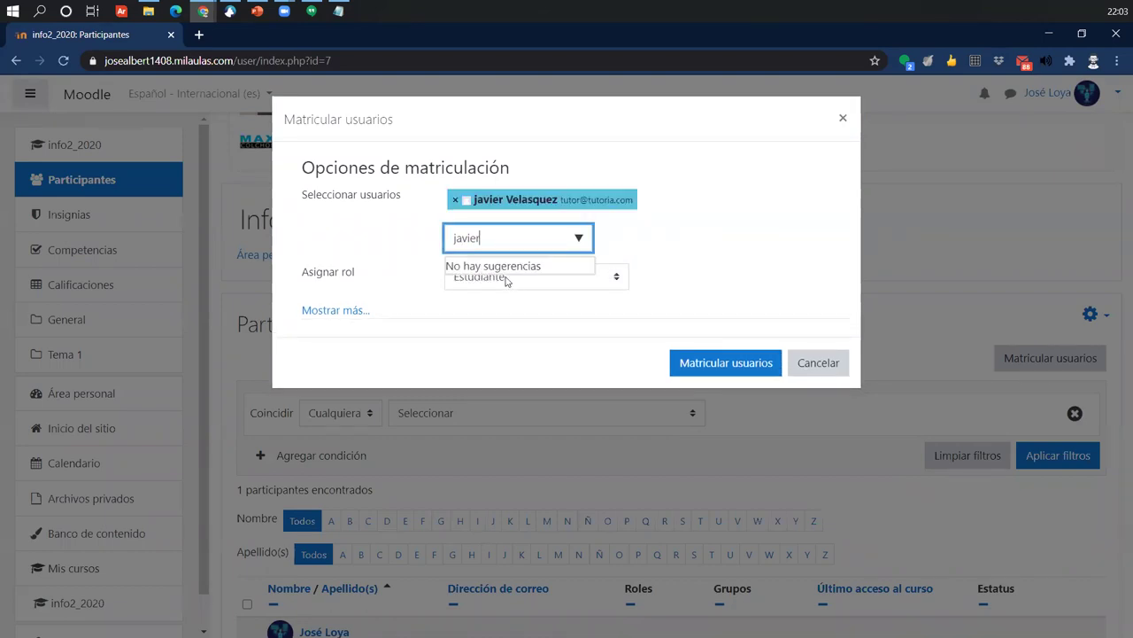
click(443, 304)
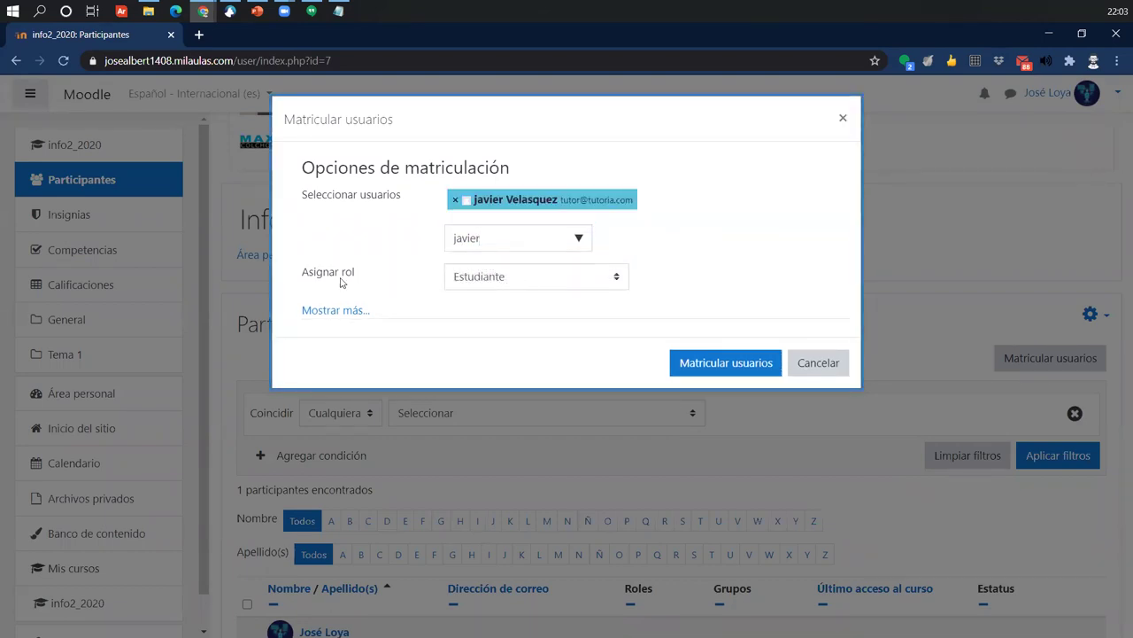
click(721, 363)
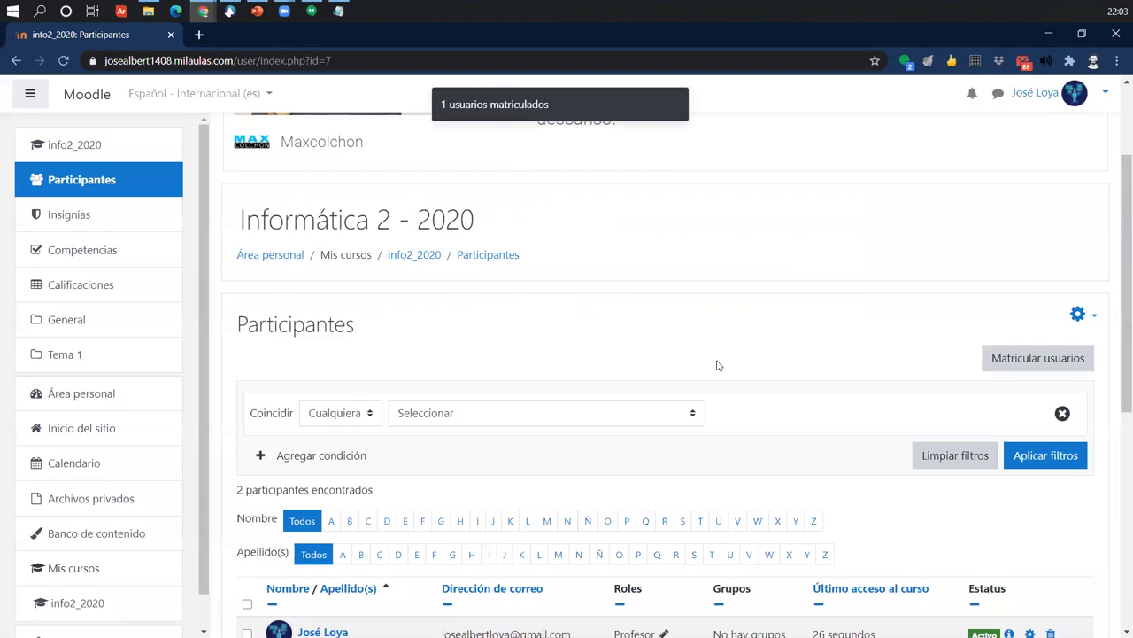
scroll(718, 364, down, 3)
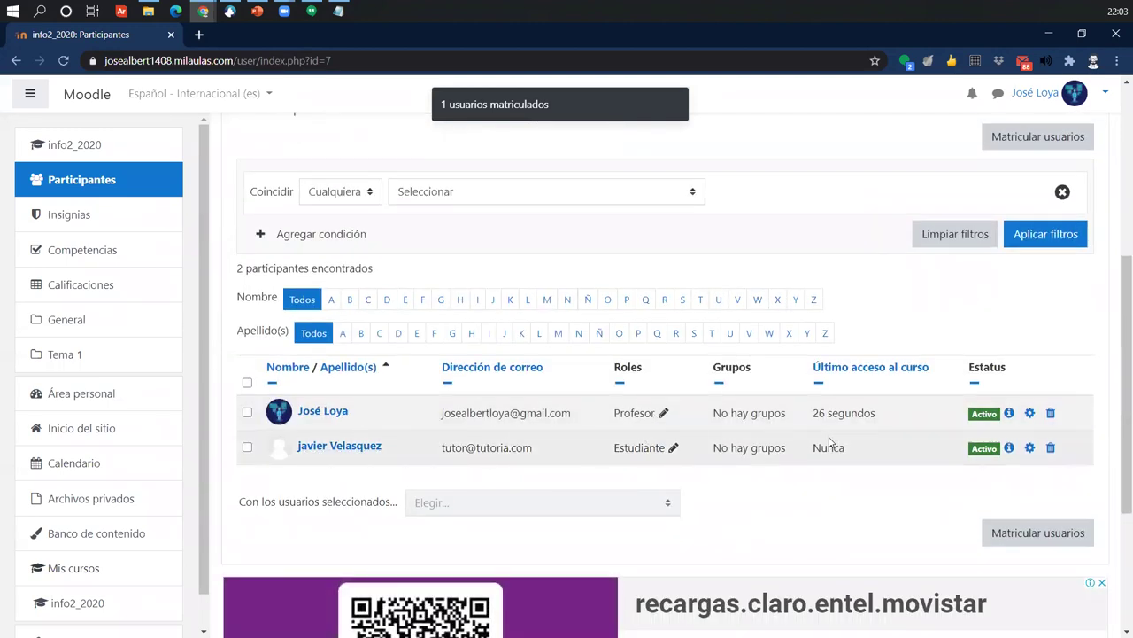
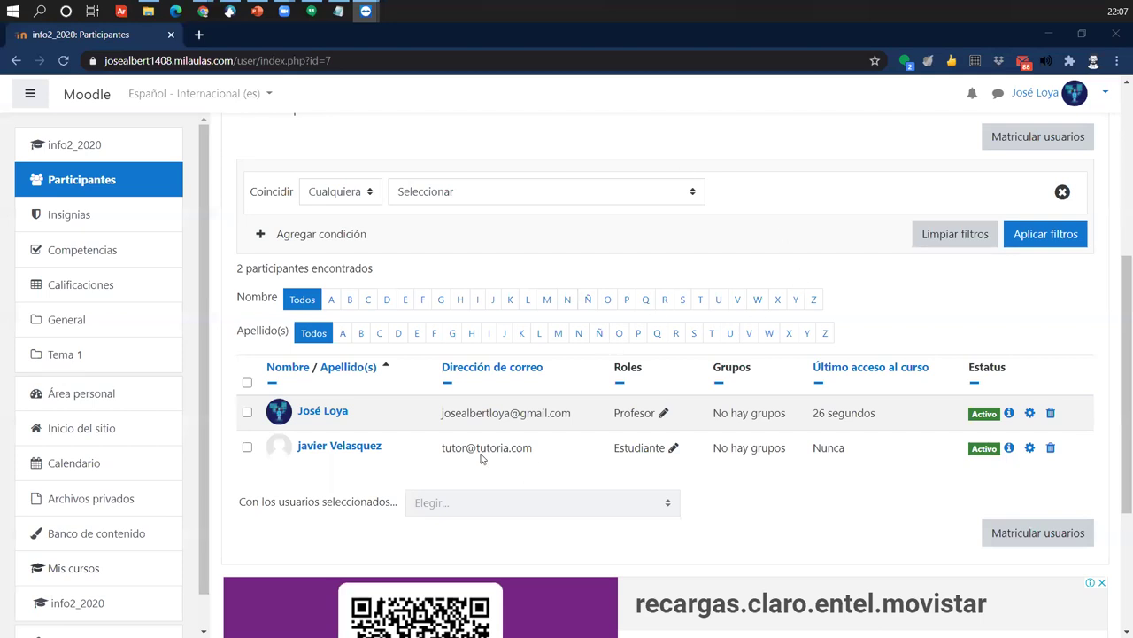
Step: Highlight the student's e-mail, check the Informática 2 - 2020 participants, and return to the dashboard
drag(434, 459, 547, 457)
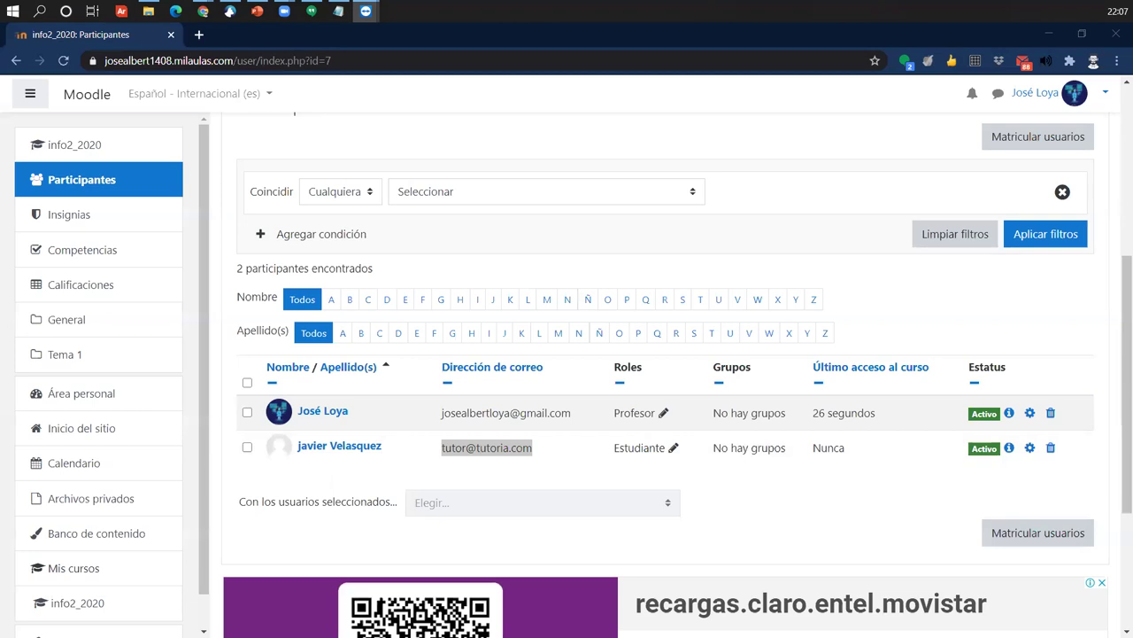
click(96, 89)
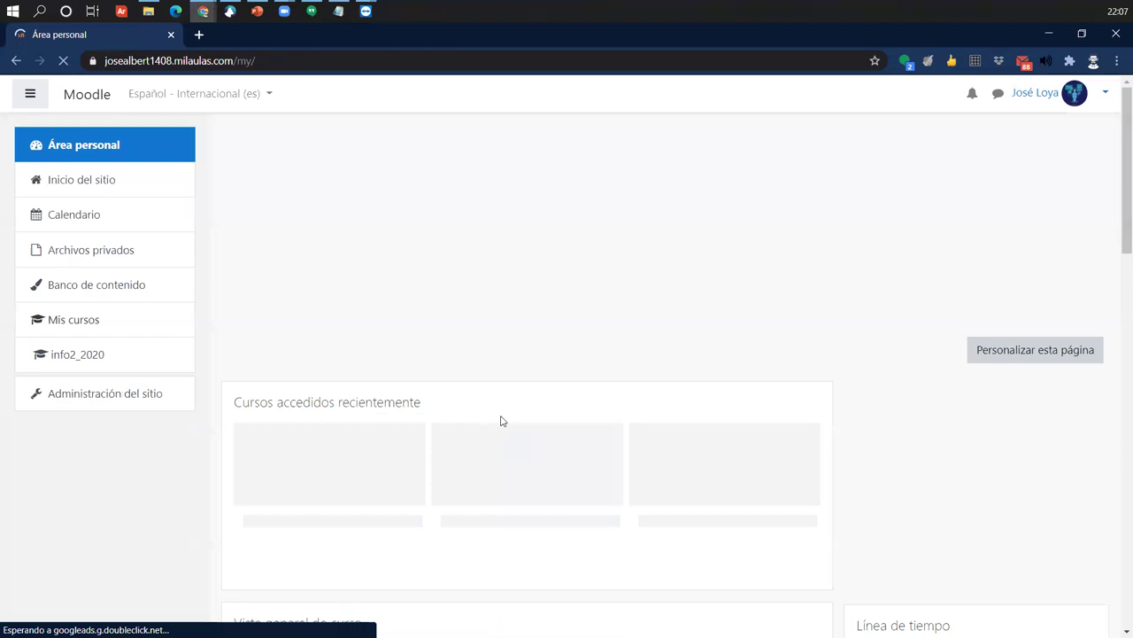
scroll(500, 420, down, 3)
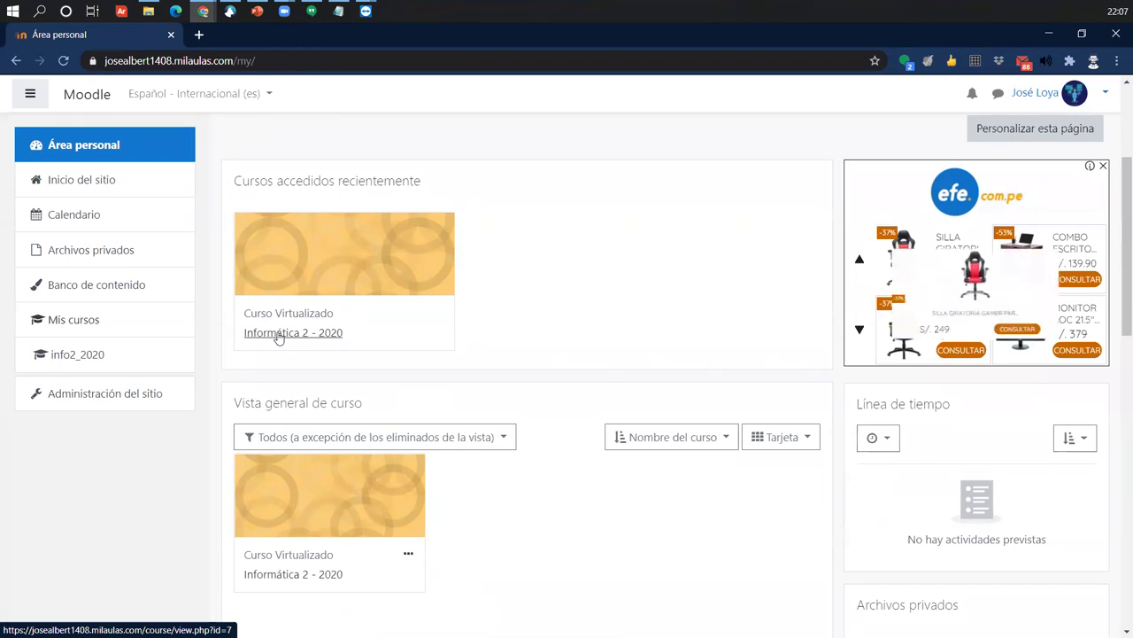
click(277, 333)
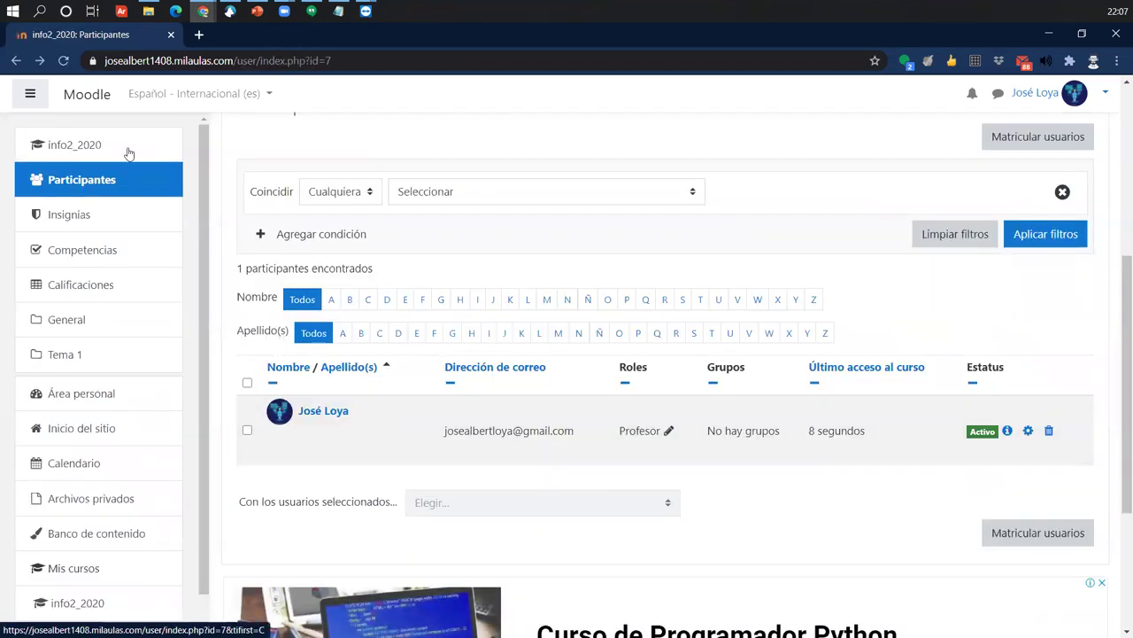
click(92, 93)
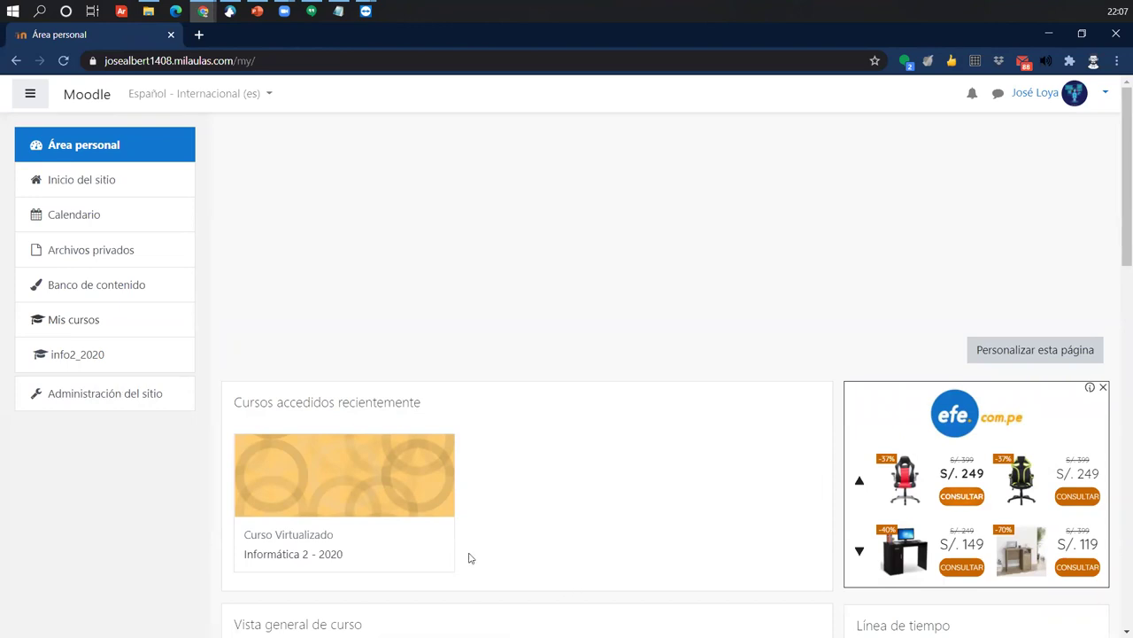
Step: Go to Site administration > Courses > Manage courses and categories
click(134, 396)
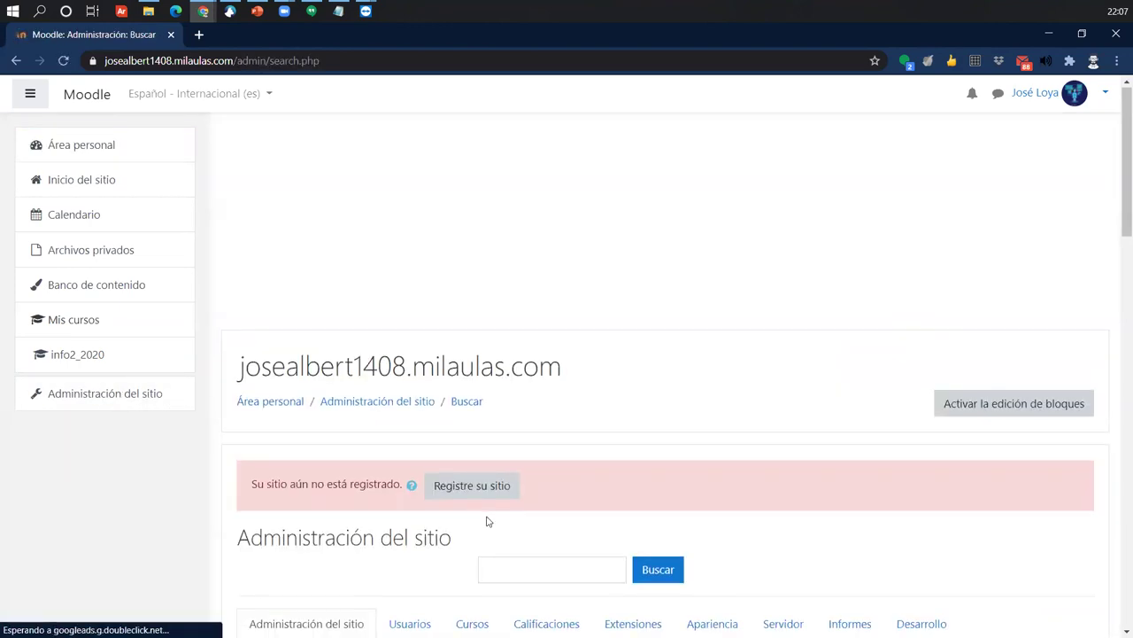
scroll(470, 434, down, 3)
click(475, 413)
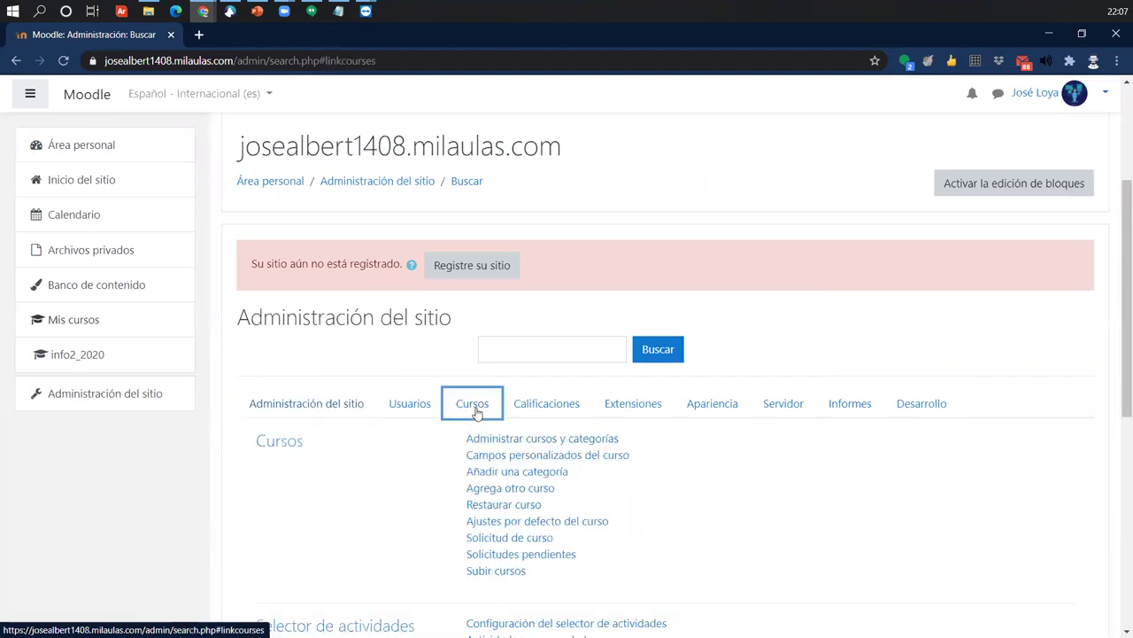
scroll(496, 380, down, 2)
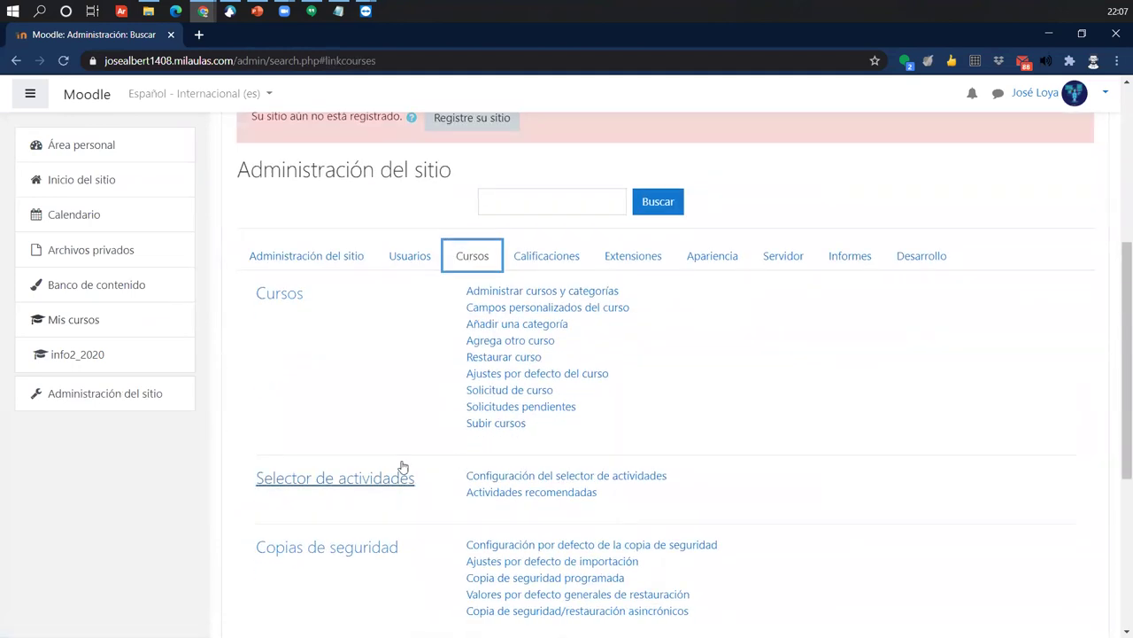
click(542, 294)
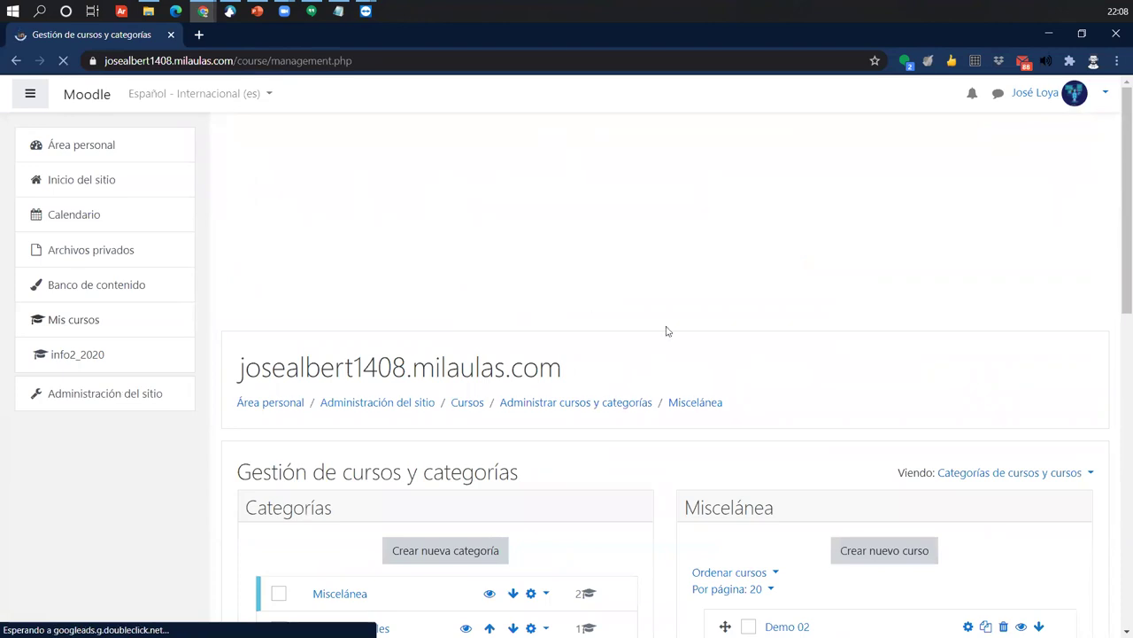
Step: In the Curso Virtualizado category, check the Informática 2 - 2020 details and open its course view
scroll(384, 306, down, 4)
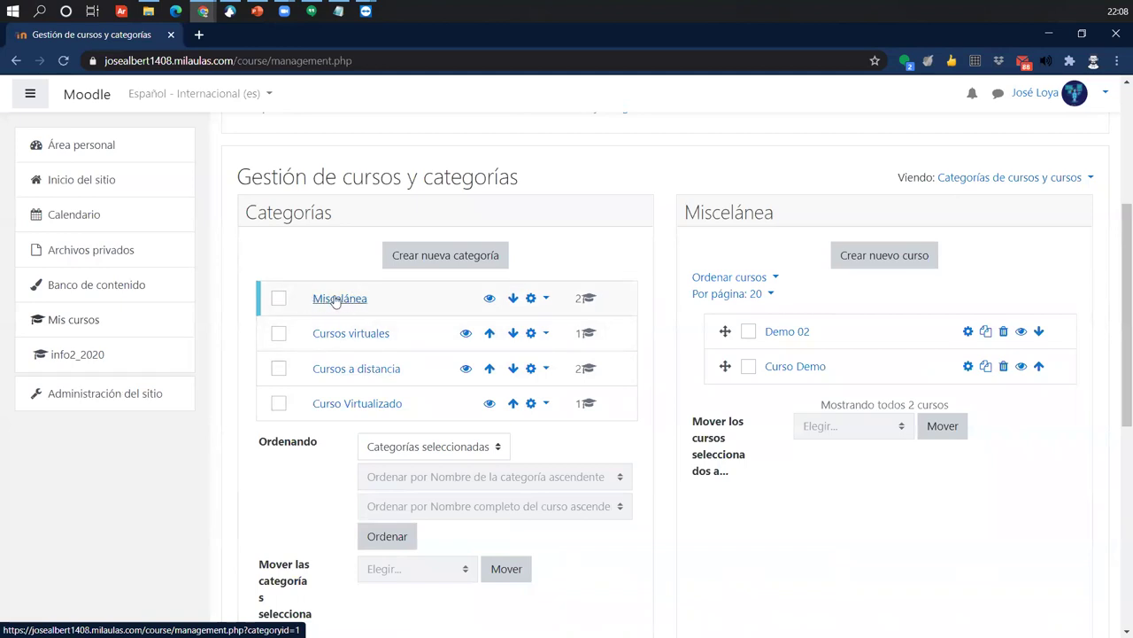
click(372, 406)
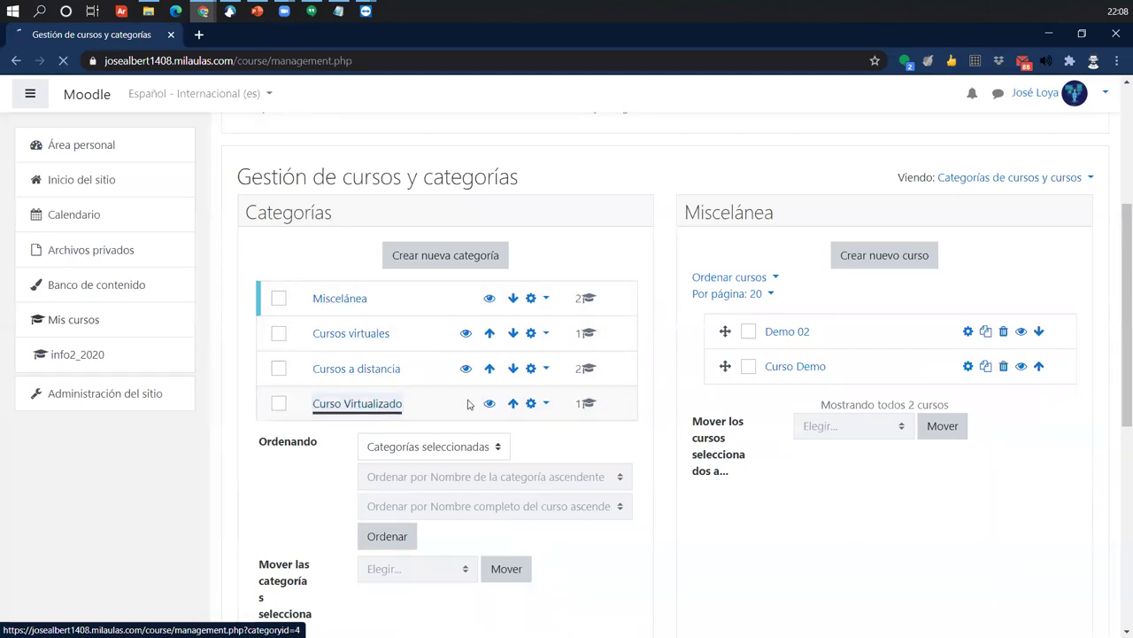
scroll(755, 474, down, 3)
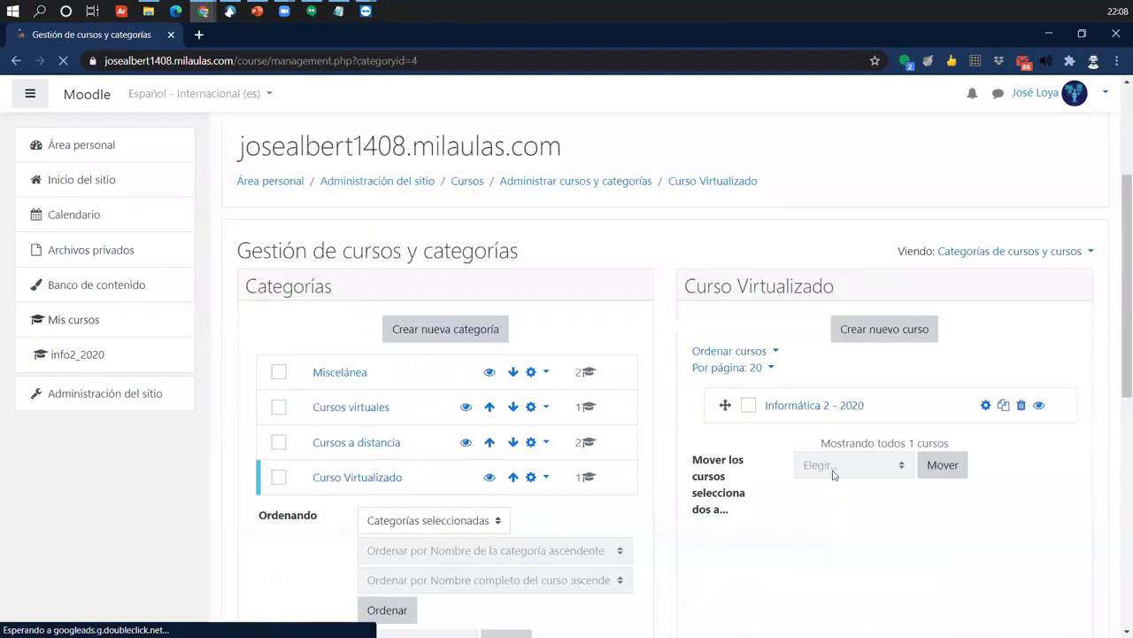
click(812, 406)
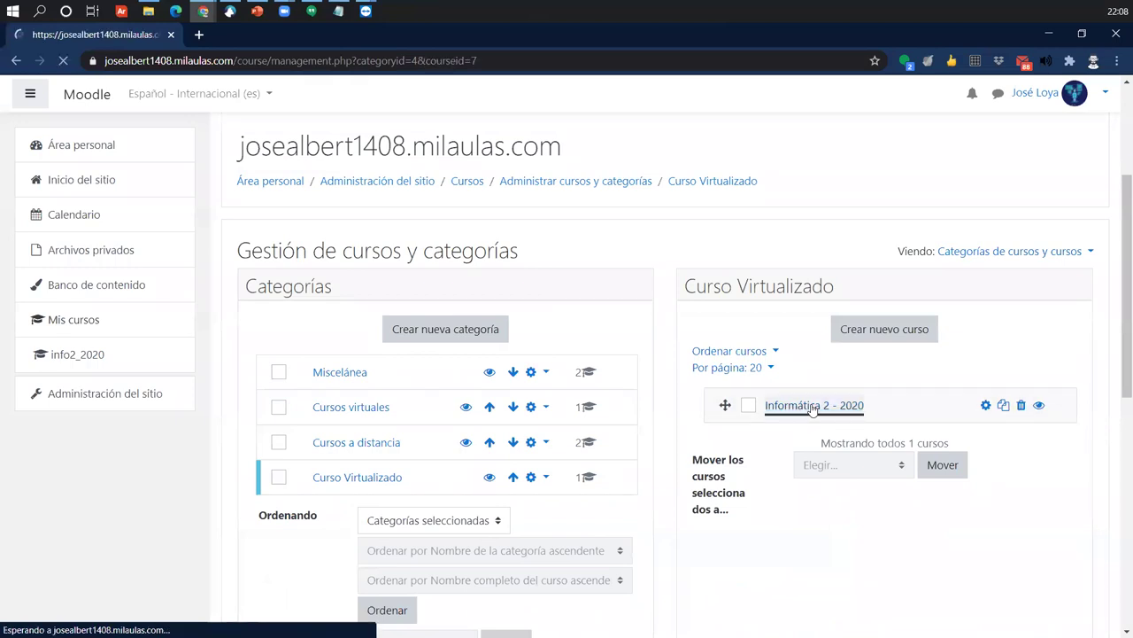
scroll(813, 409, down, 5)
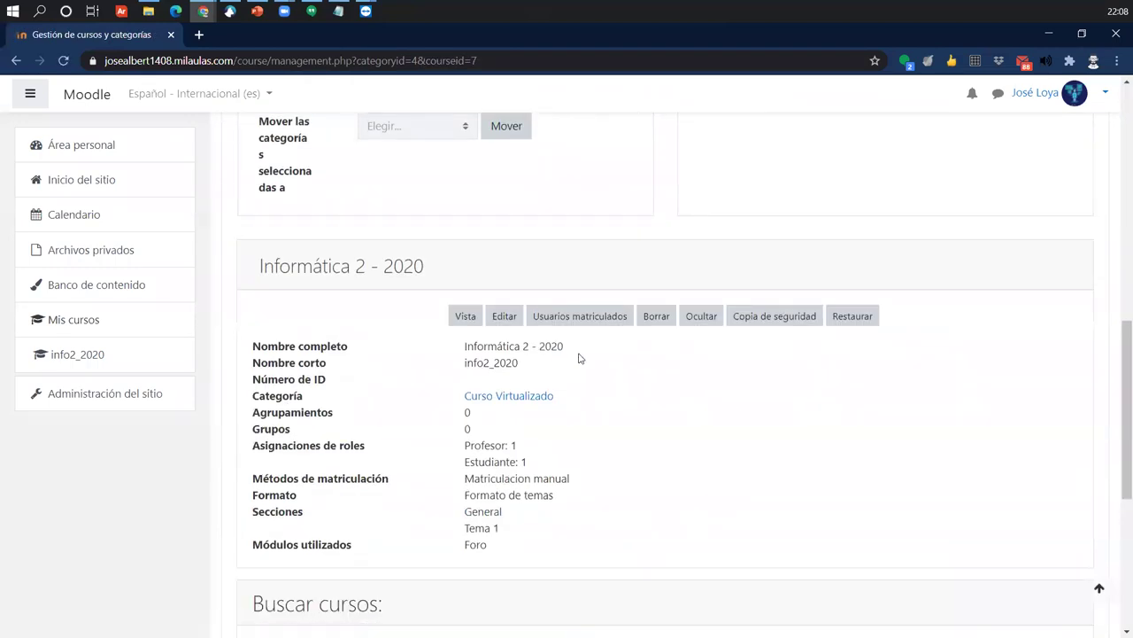
click(462, 317)
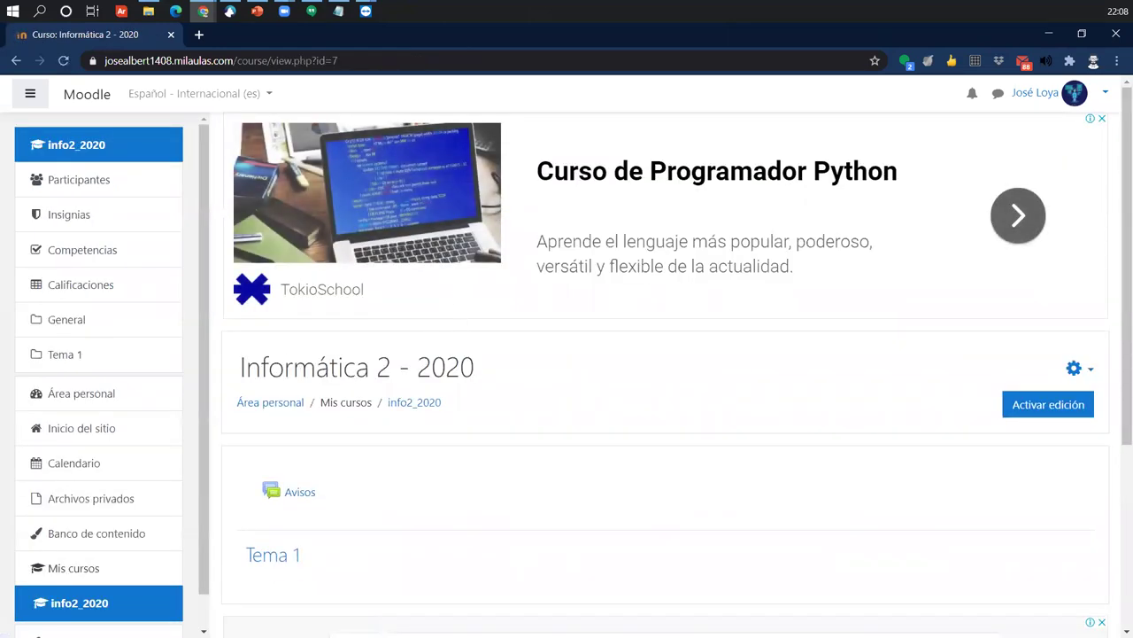
key(alt+Tab)
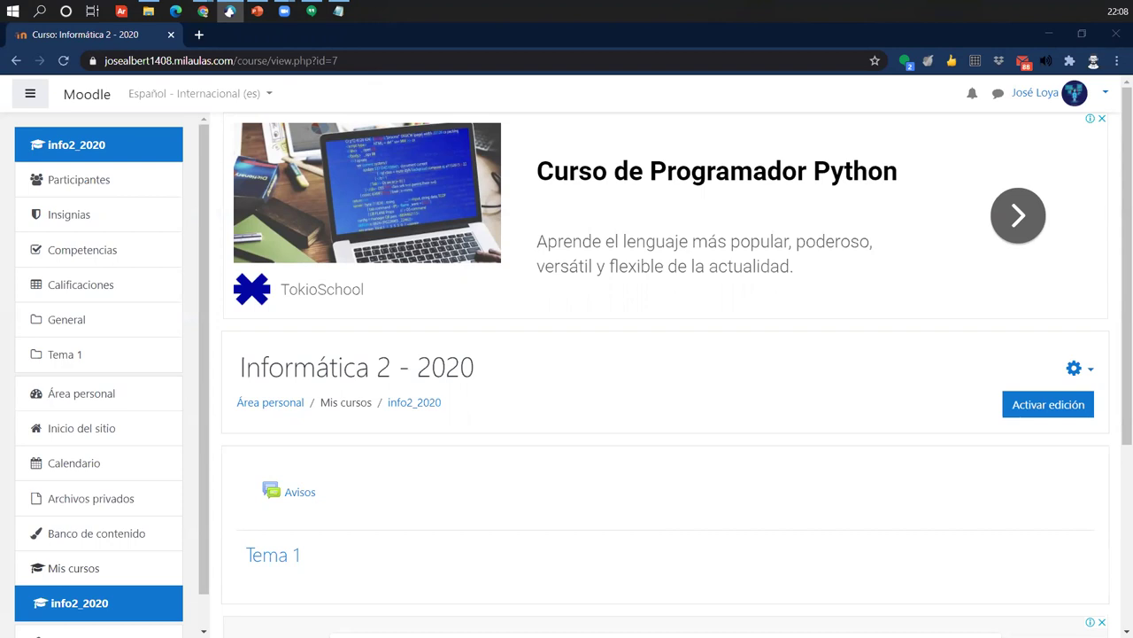
click(554, 425)
key(alt+Tab)
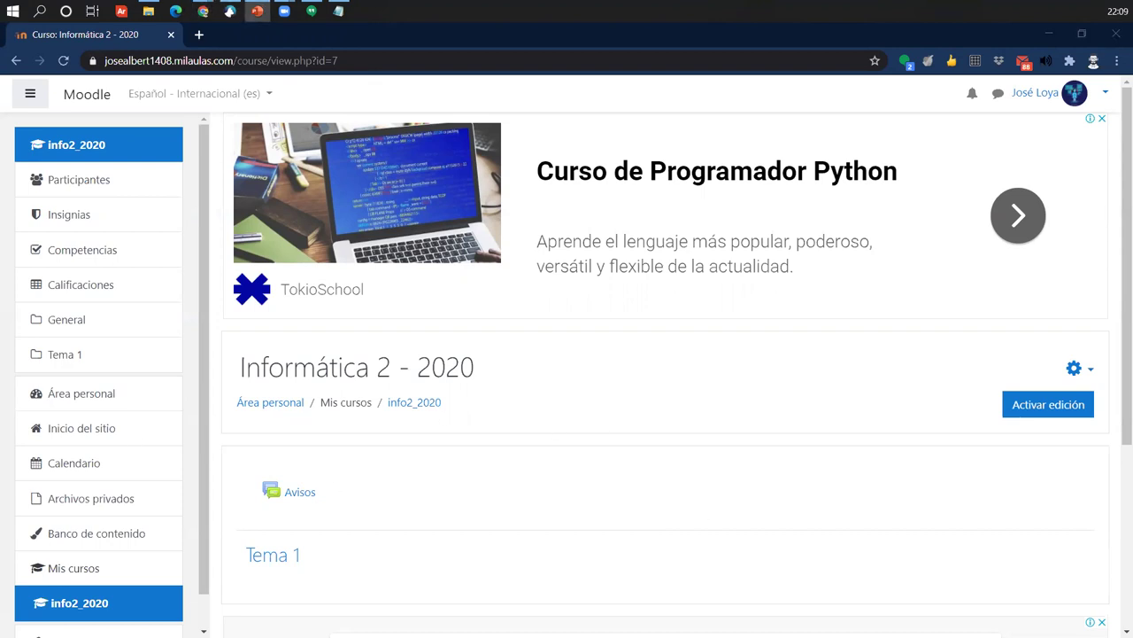
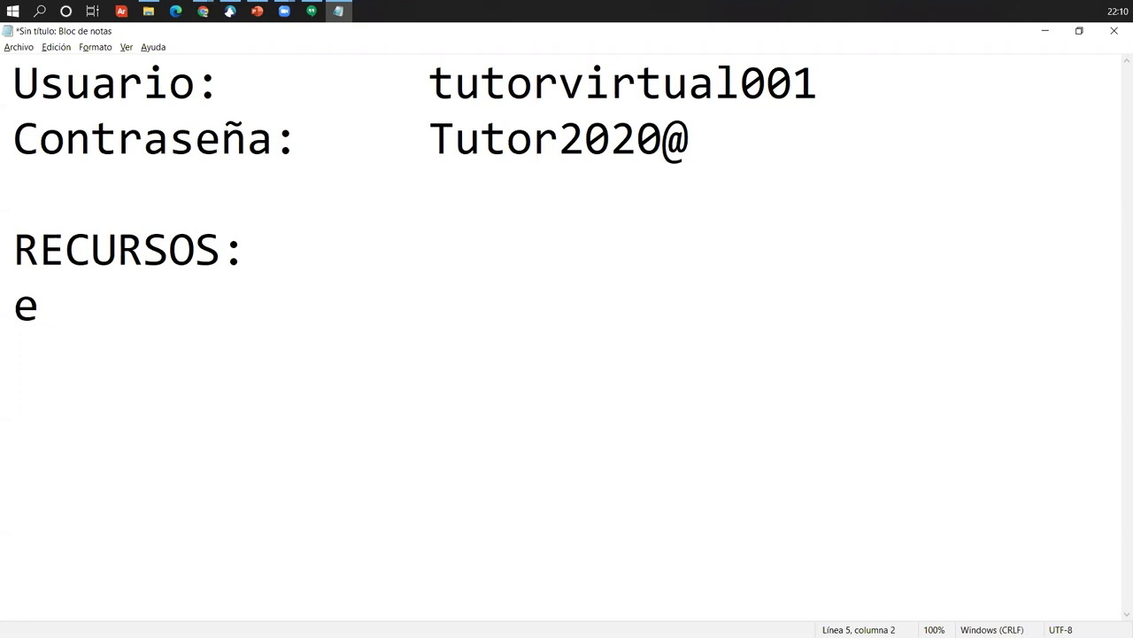
Step: Type '1. Etiqueta', '2. Archivo' and '3. URL' on separate lines under RECURSOS, correcting typos
text(1.)
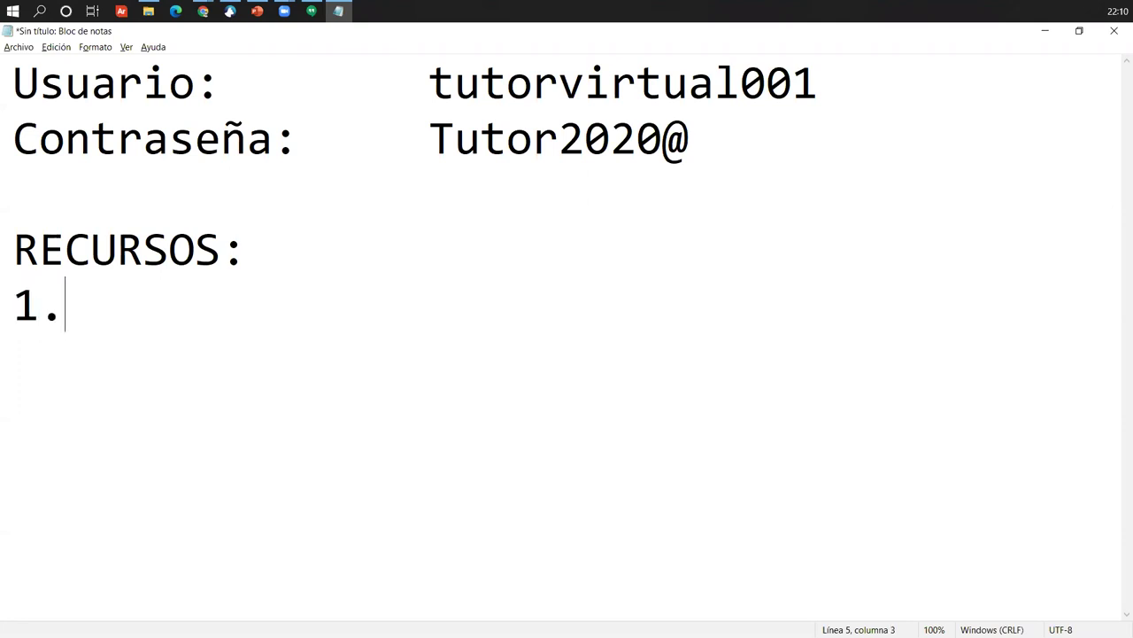
text( eTIQU)
key(BackSpace)
key(BackSpace)
key(BackSpace)
key(BackSpace)
key(BackSpace)
text(W)
key(BackSpace)
text(Etiqueta)
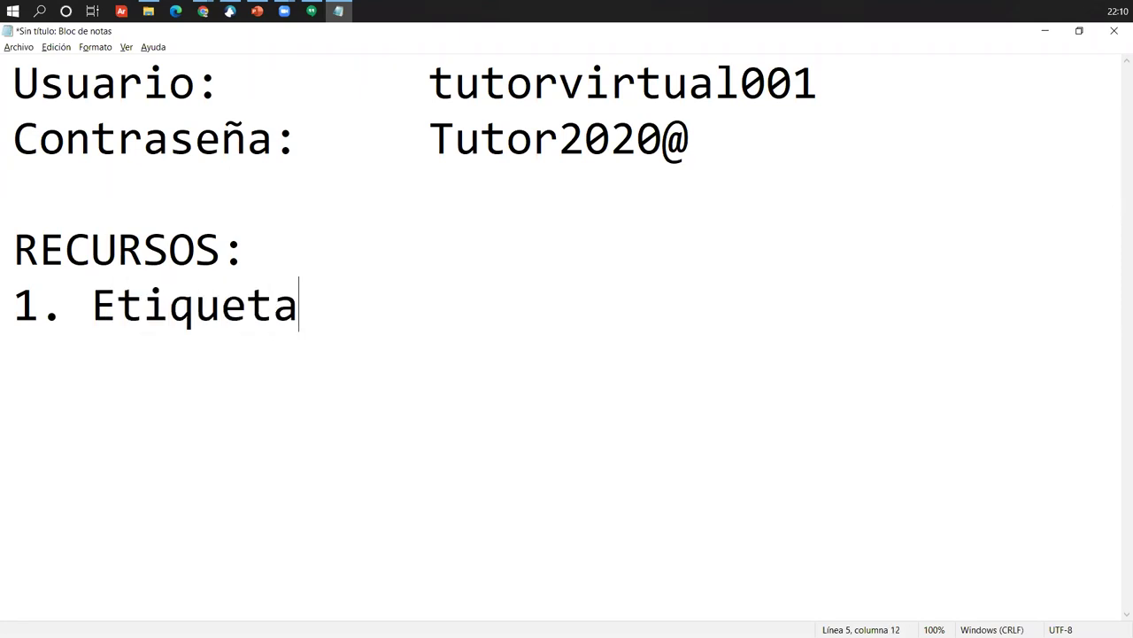
key(Return)
text(2. Archivo)
key(Return)
text(3. URÑ)
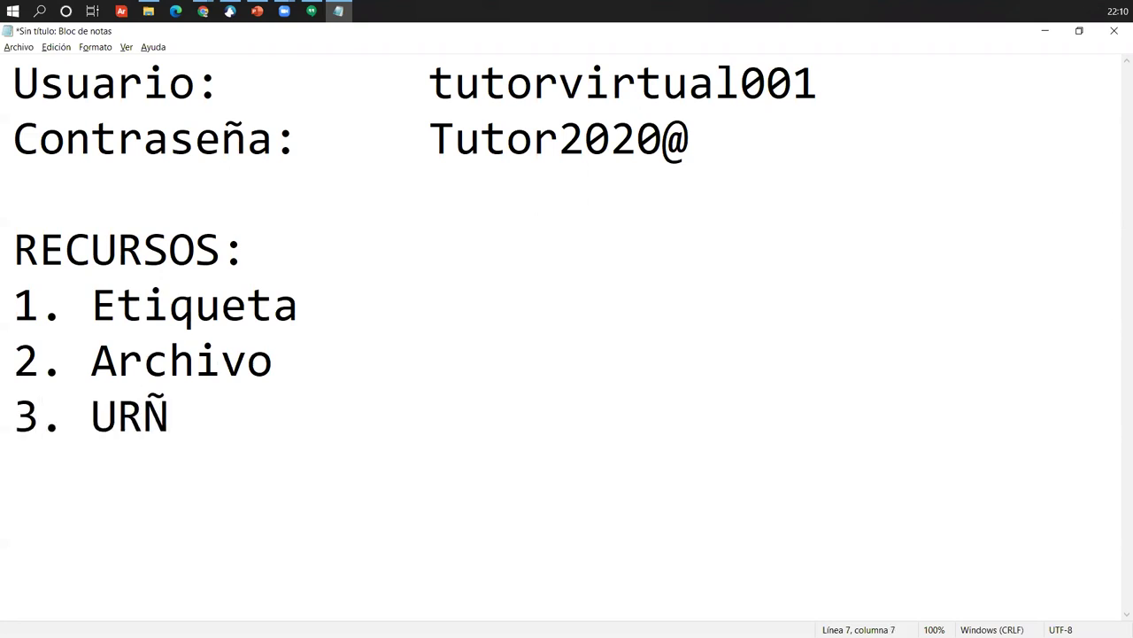
key(BackSpace)
text(L)
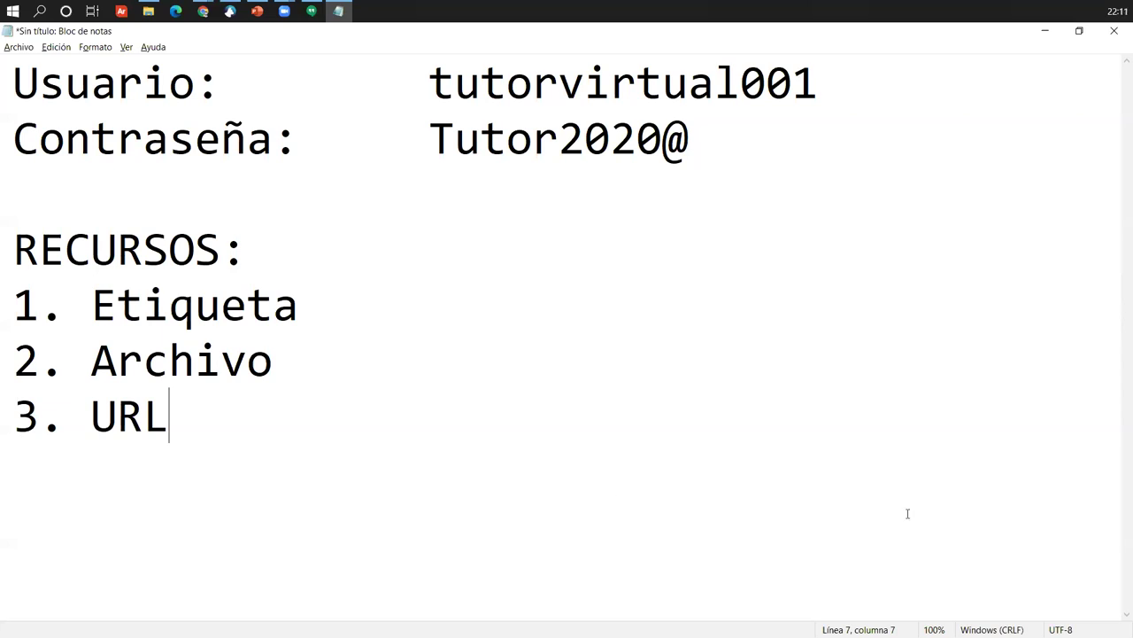
Step: Select the Etiqueta, Archivo and URL lines in turn, then switch to the Moodle course in Chrome
click(372, 305)
shift+click(16, 305)
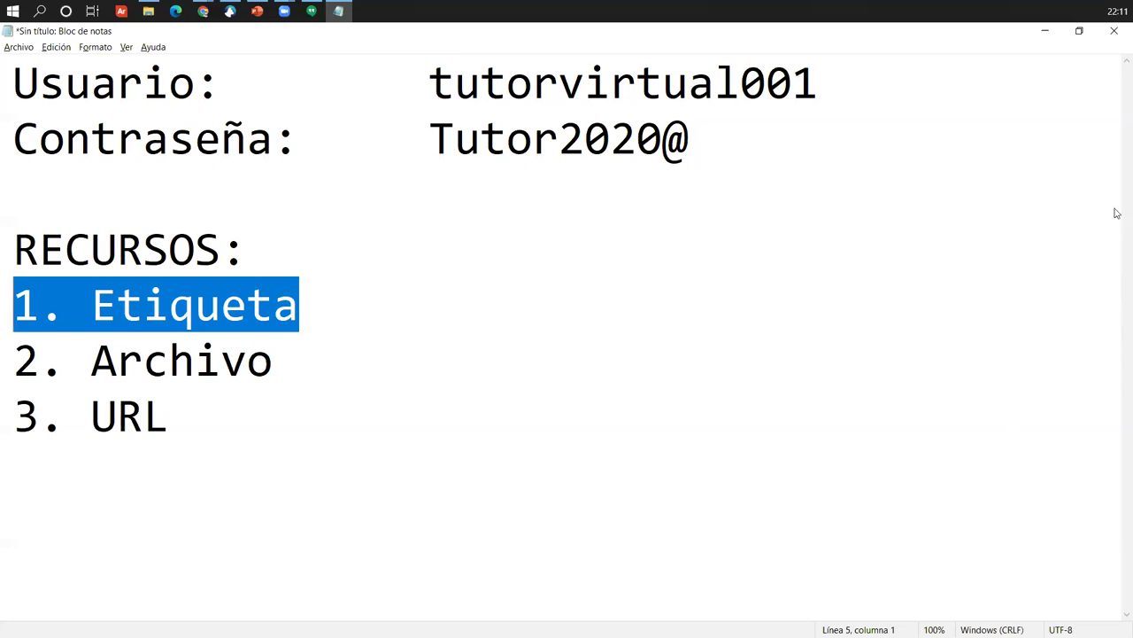
click(346, 362)
key(shift+Home)
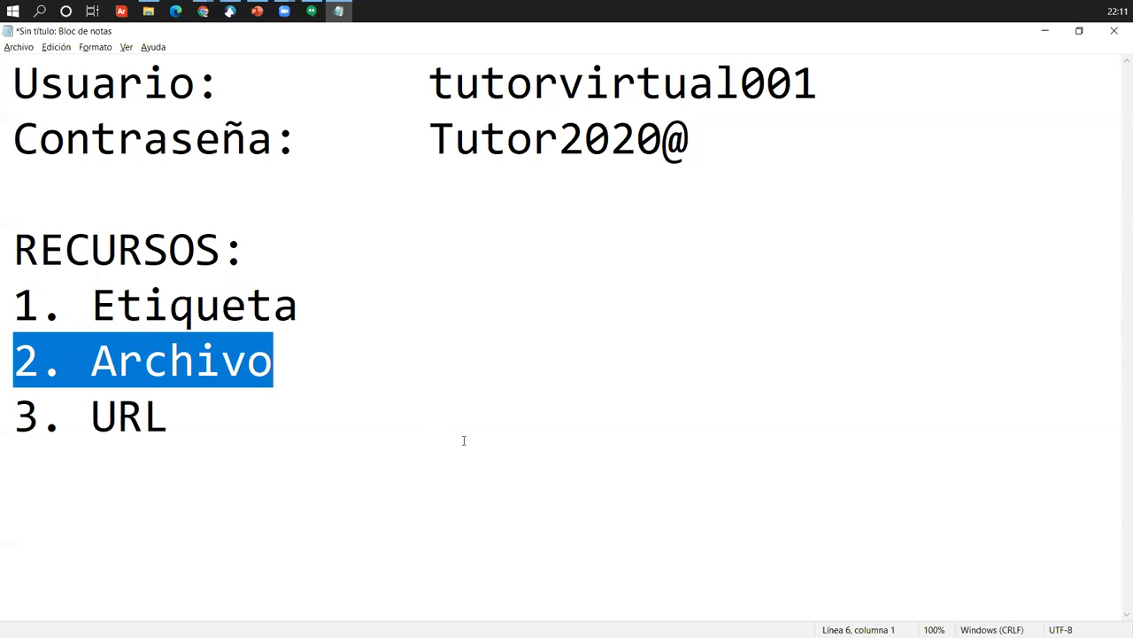
drag(222, 425, 17, 418)
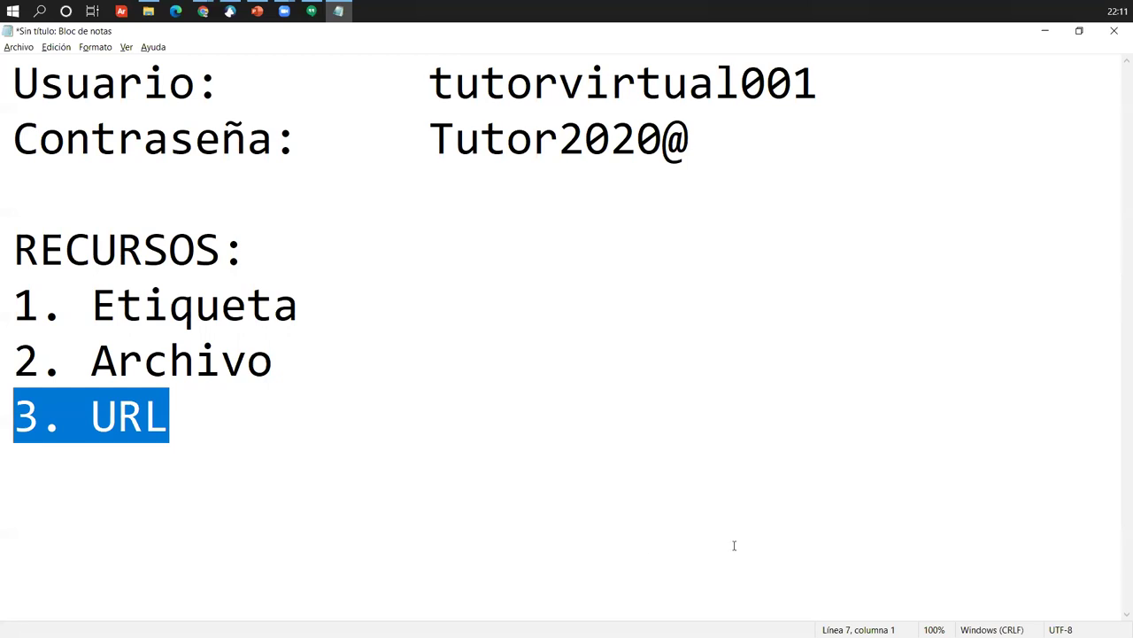
key(alt+Tab)
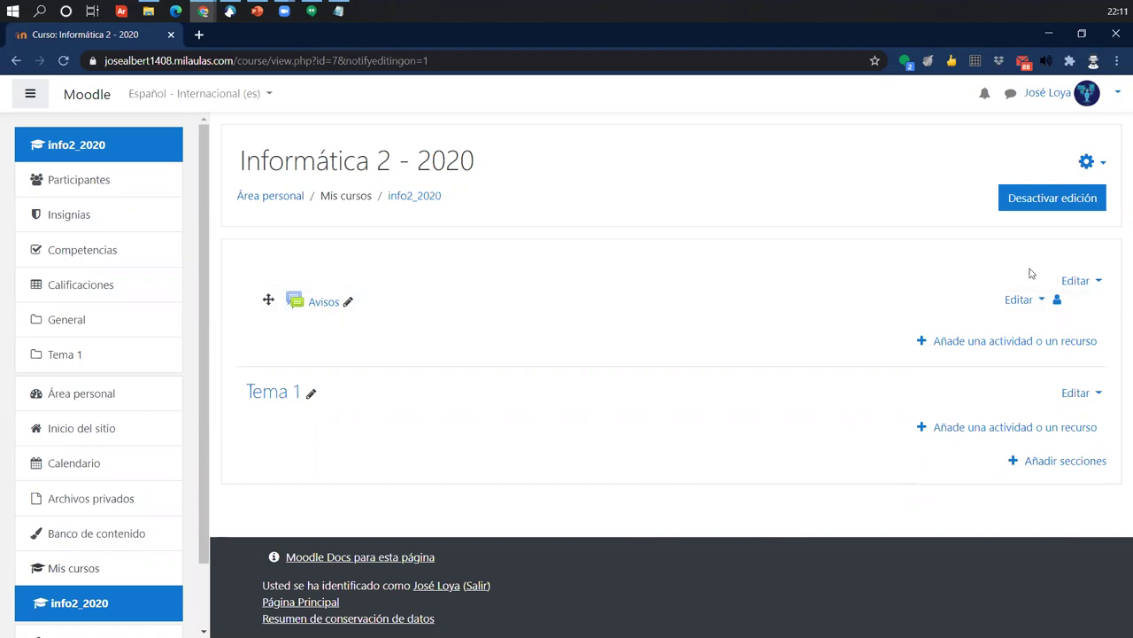
Step: Bring up the 'Añade una actividad o un recurso' chooser for the course's top section
click(1088, 283)
click(1090, 281)
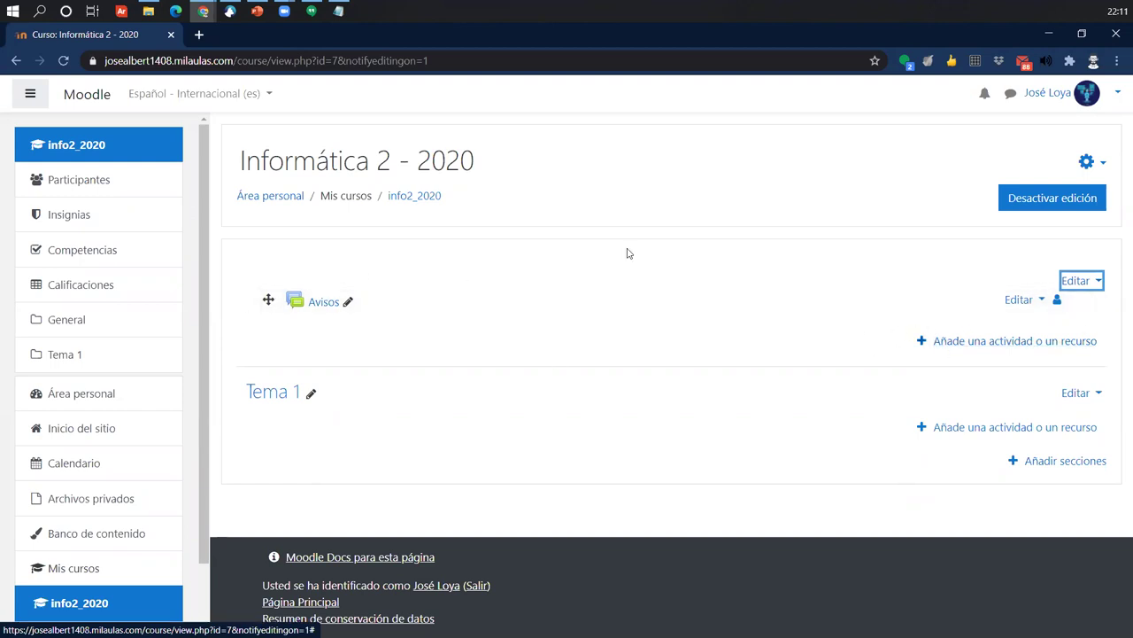
click(546, 58)
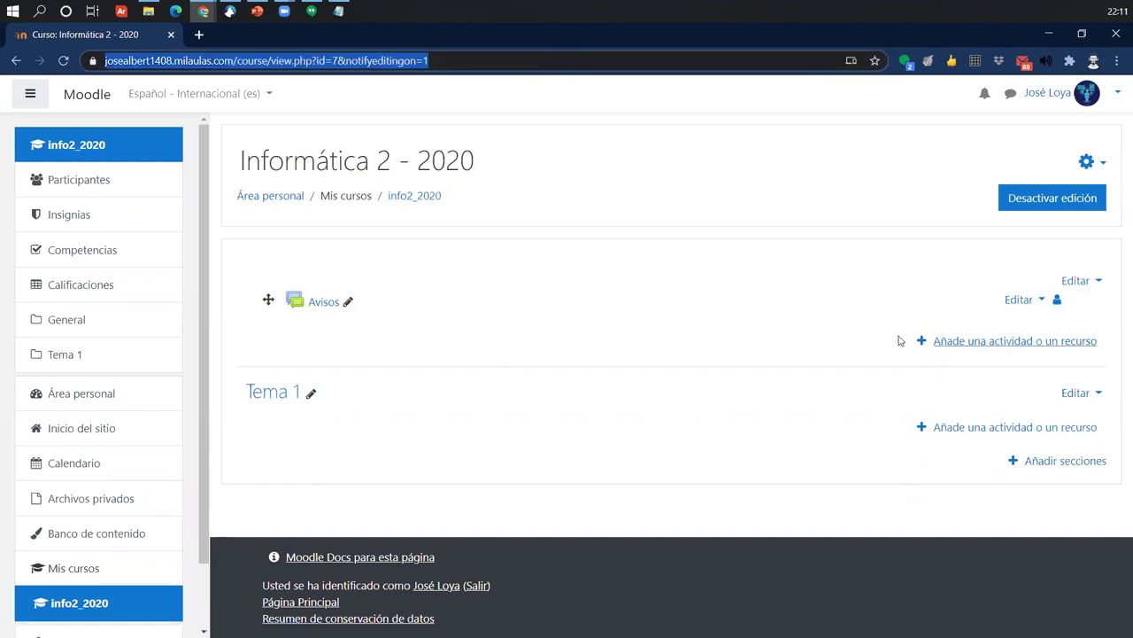
click(871, 330)
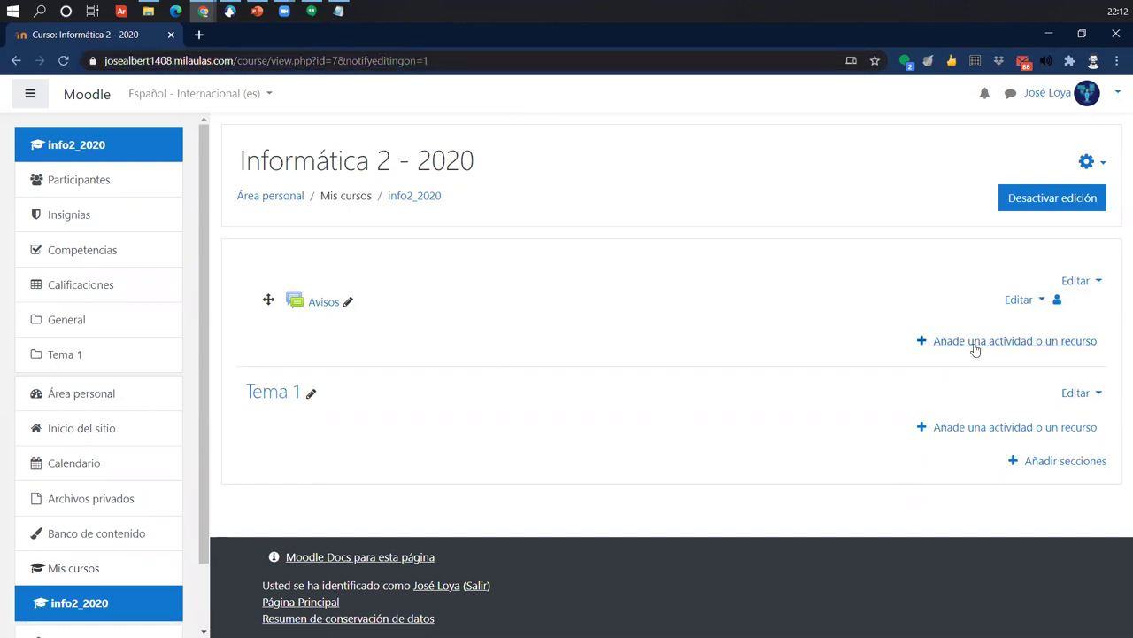
click(1053, 347)
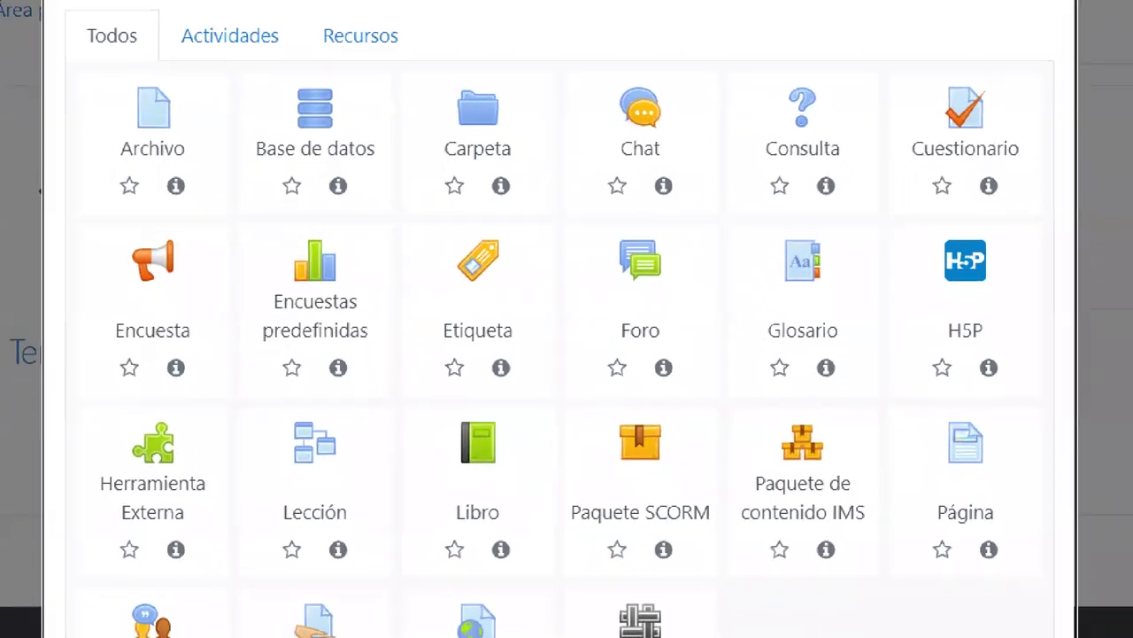
mouse_move(52, 25)
mouse_down()
mouse_move(67, 55)
mouse_move(89, 7)
mouse_up()
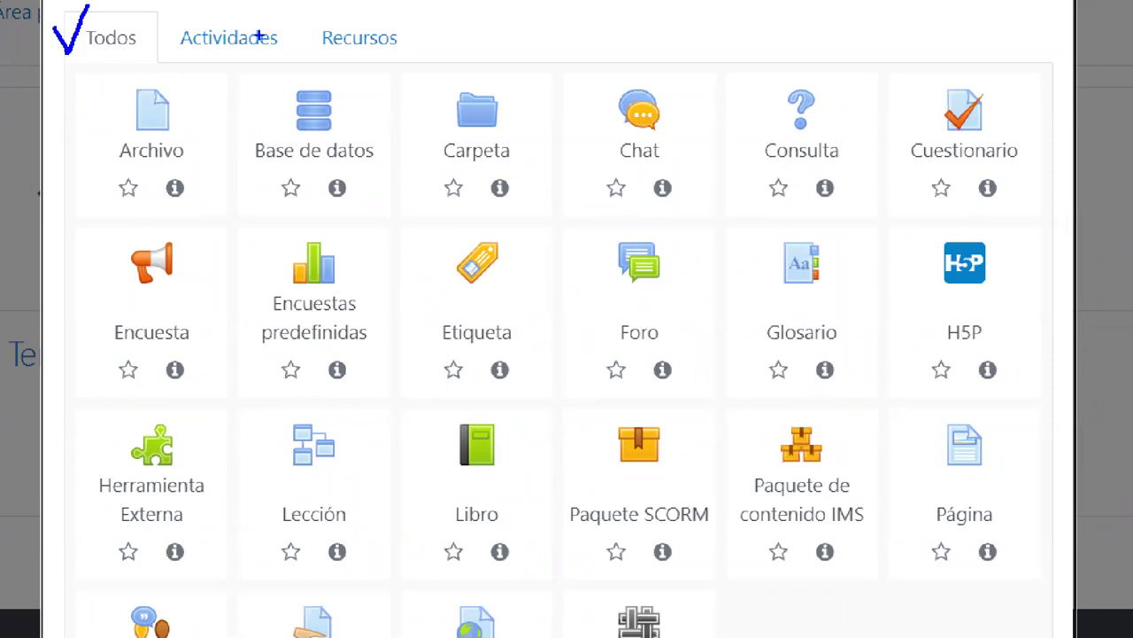
mouse_move(292, 15)
mouse_down()
mouse_move(207, 10)
mouse_move(263, 60)
mouse_move(269, 12)
mouse_up()
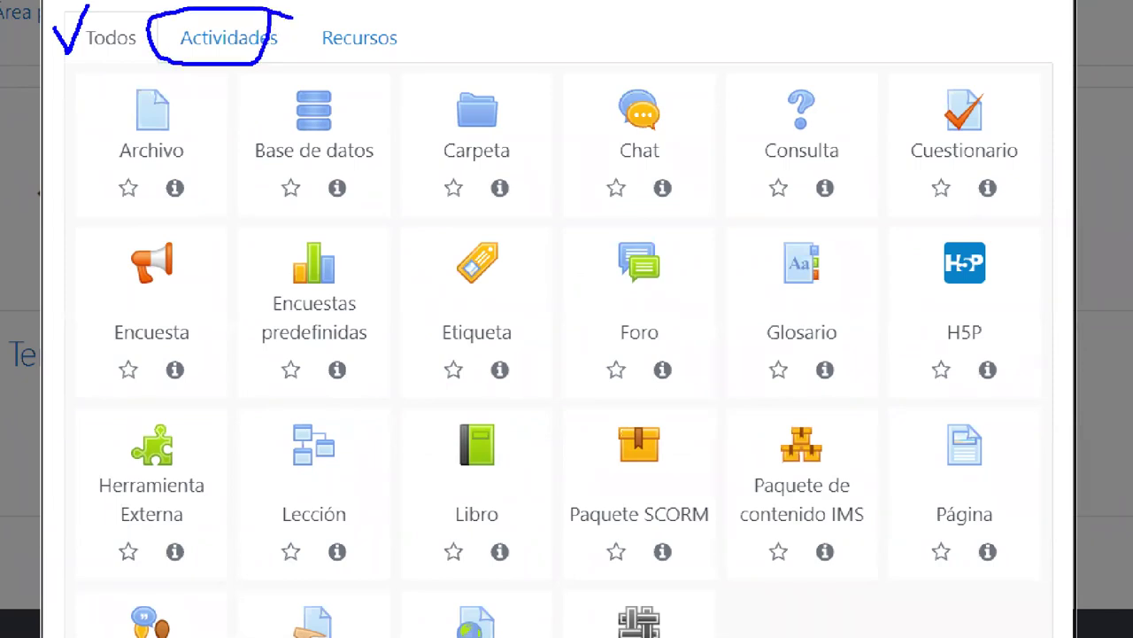
mouse_move(378, 15)
mouse_down()
mouse_move(317, 36)
mouse_move(372, 4)
mouse_move(350, 11)
mouse_up()
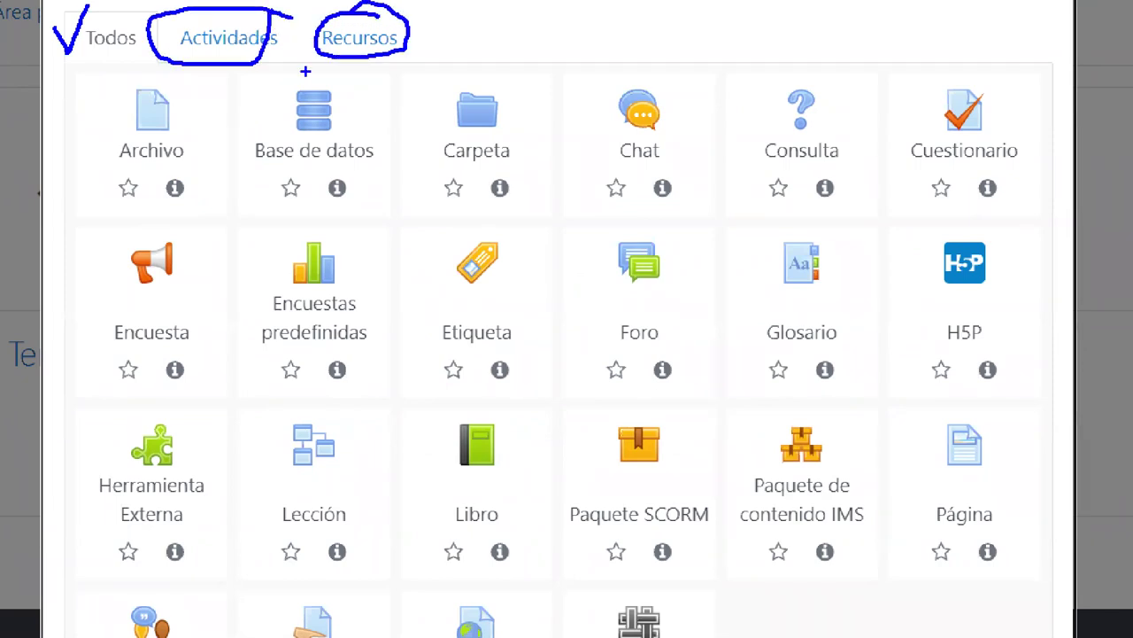
key(Escape)
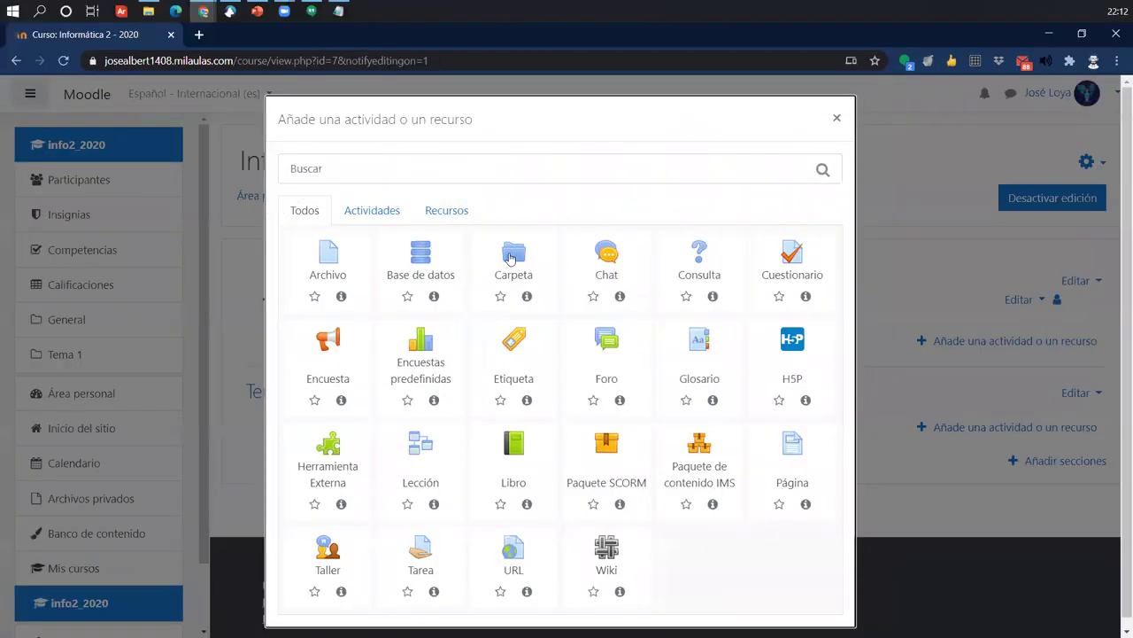
Step: Filter the chooser to Recursos and pick Etiqueta to add a new label
click(455, 212)
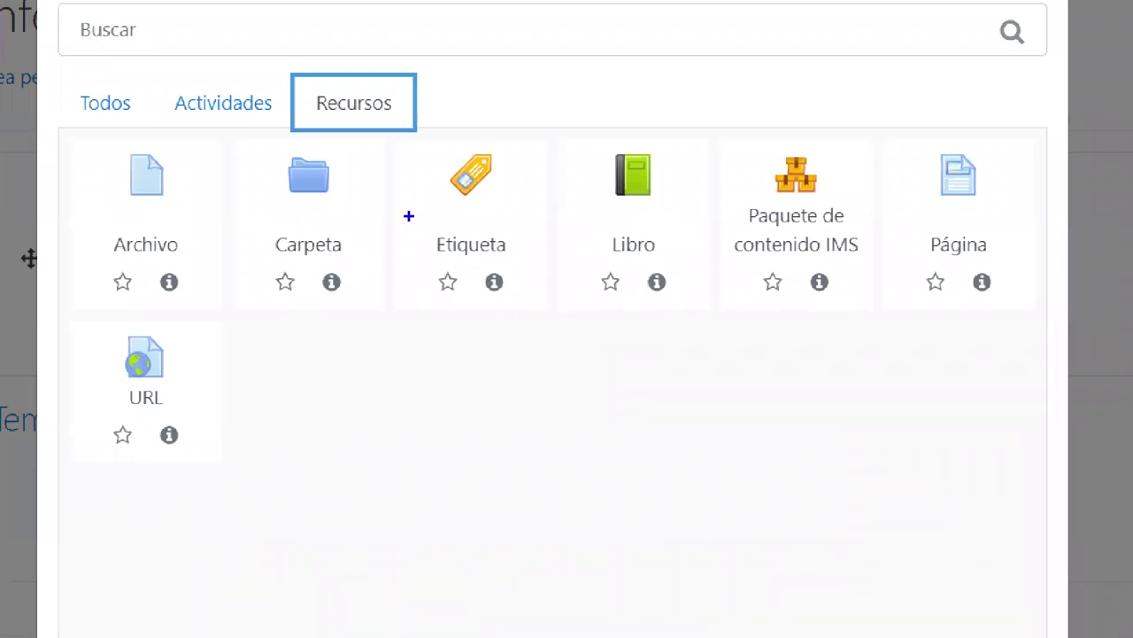
mouse_move(397, 147)
mouse_down()
mouse_move(547, 300)
mouse_move(640, 436)
mouse_up()
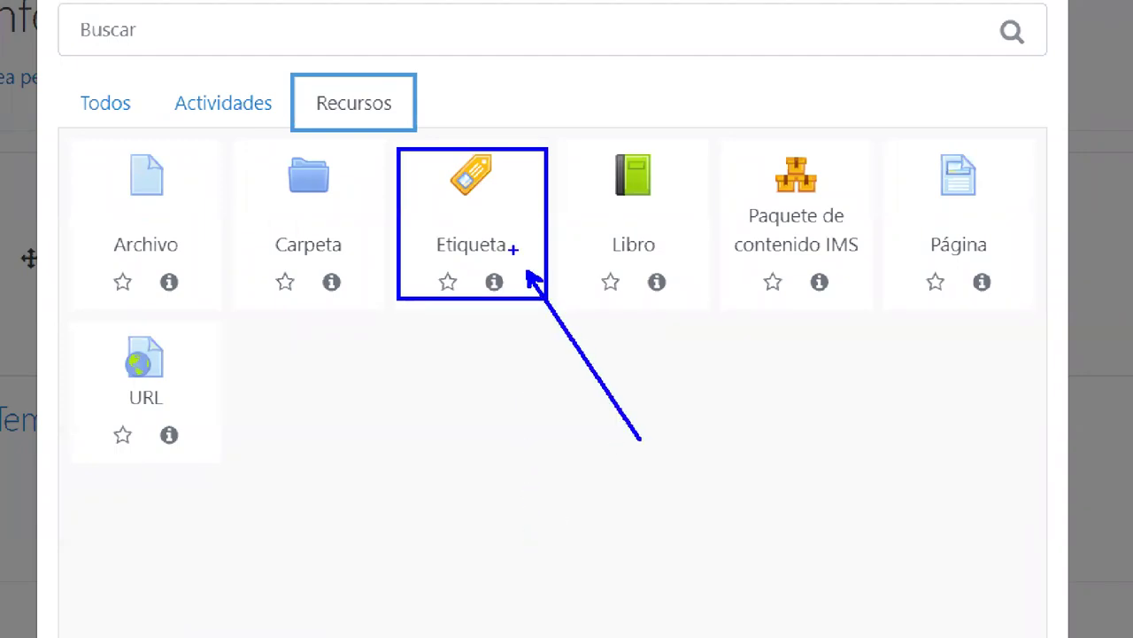
key(Escape)
click(488, 292)
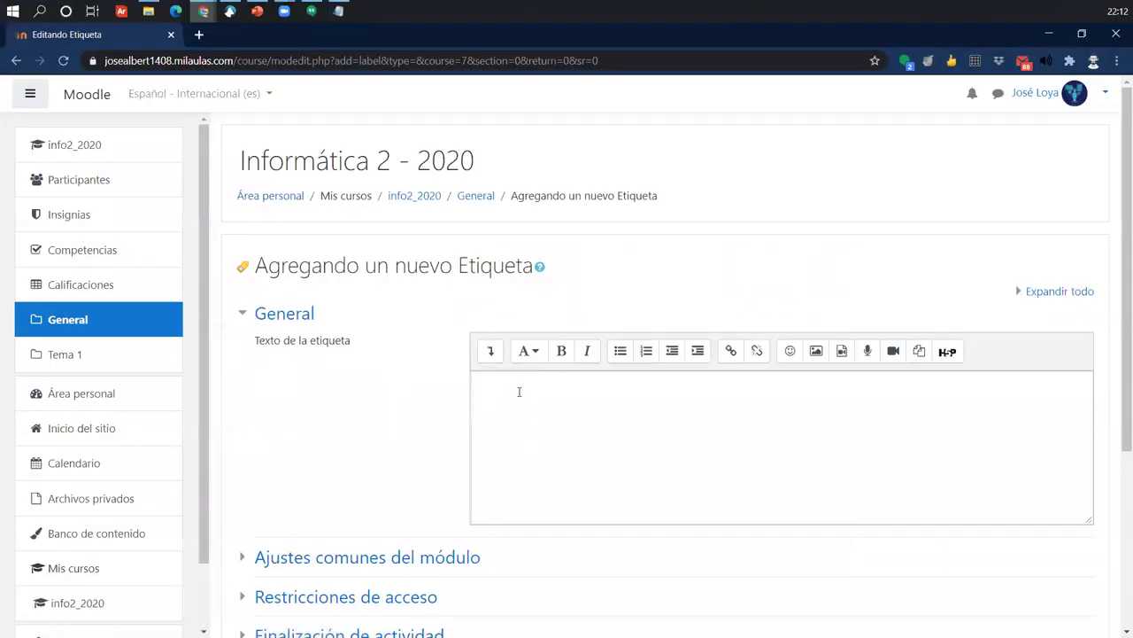
Step: Enter 'Bienvenidos a la asignatura de Informática 2' in the label text box and select it all
scroll(519, 392, down, 1)
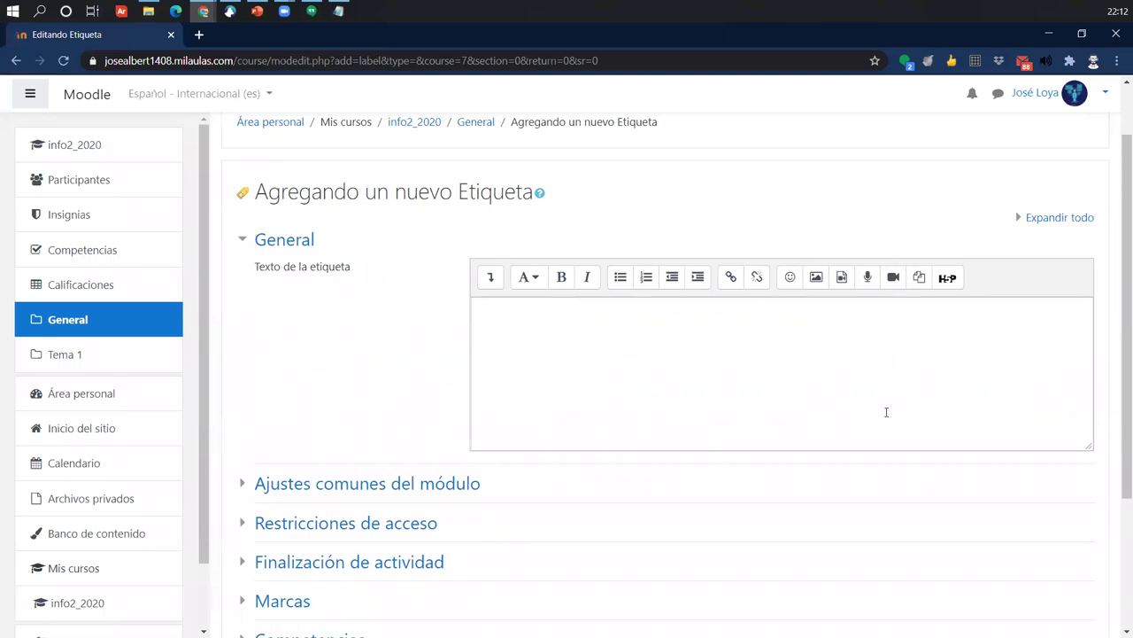
click(696, 387)
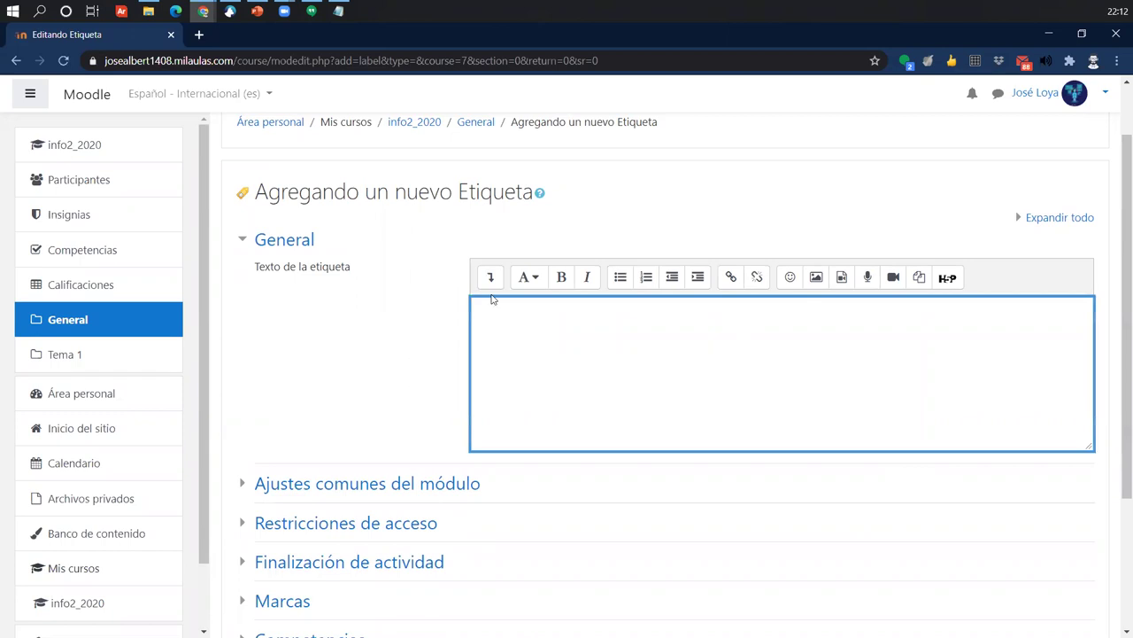
scroll(493, 141, up, 1)
scroll(514, 327, down, 3)
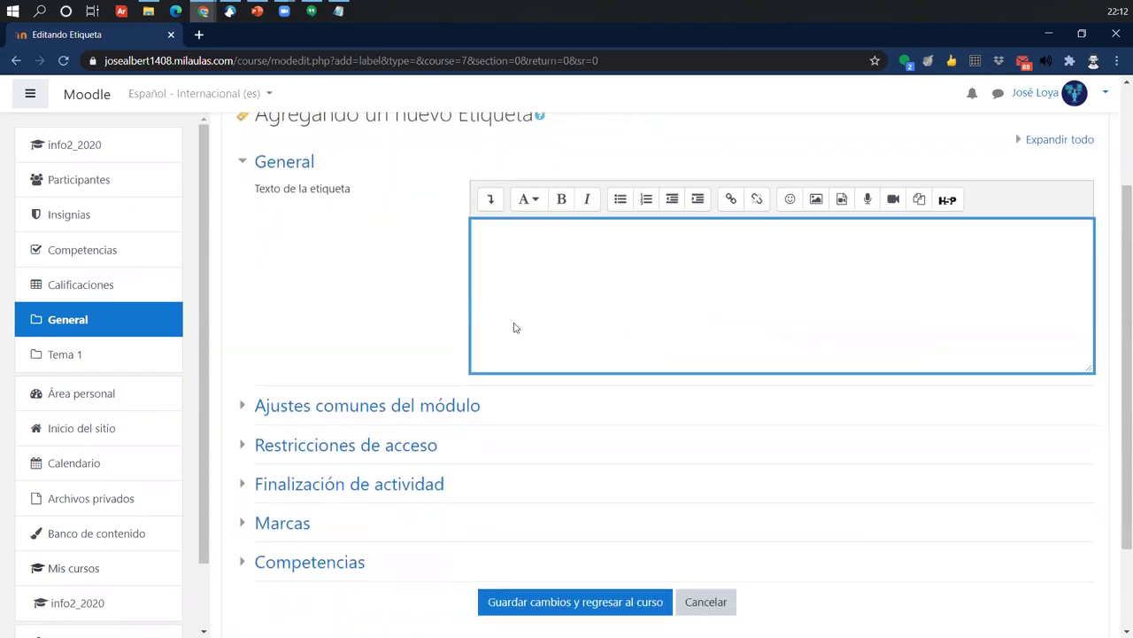
scroll(598, 359, up, 2)
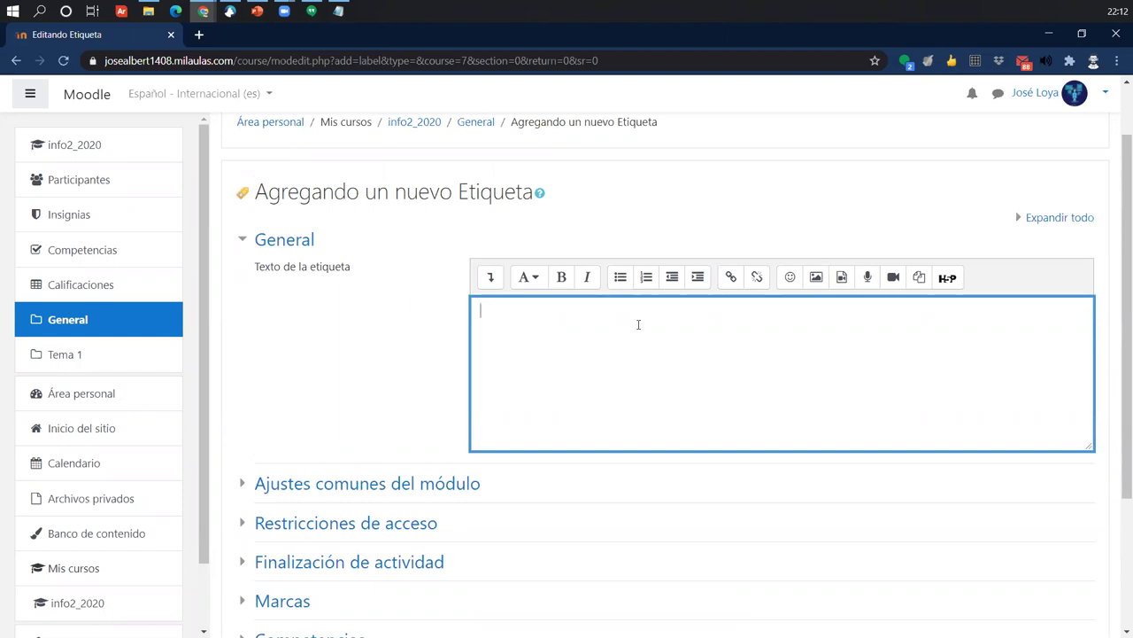
text(Bienvenidos a la asignatura)
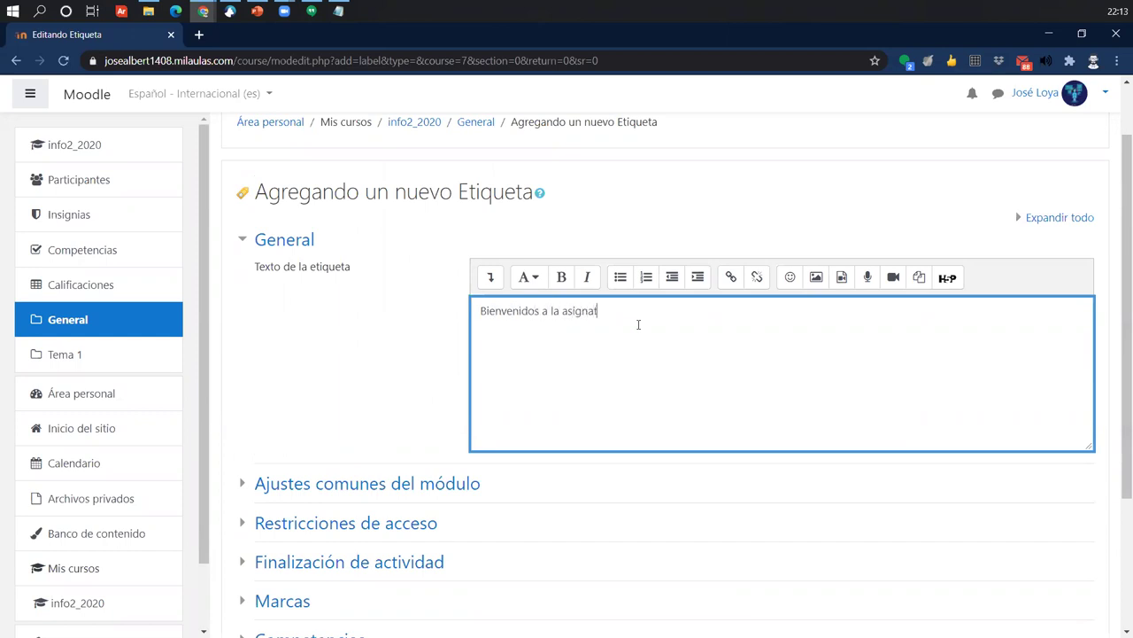
text( de Informaática 2)
key(ctrl+a)
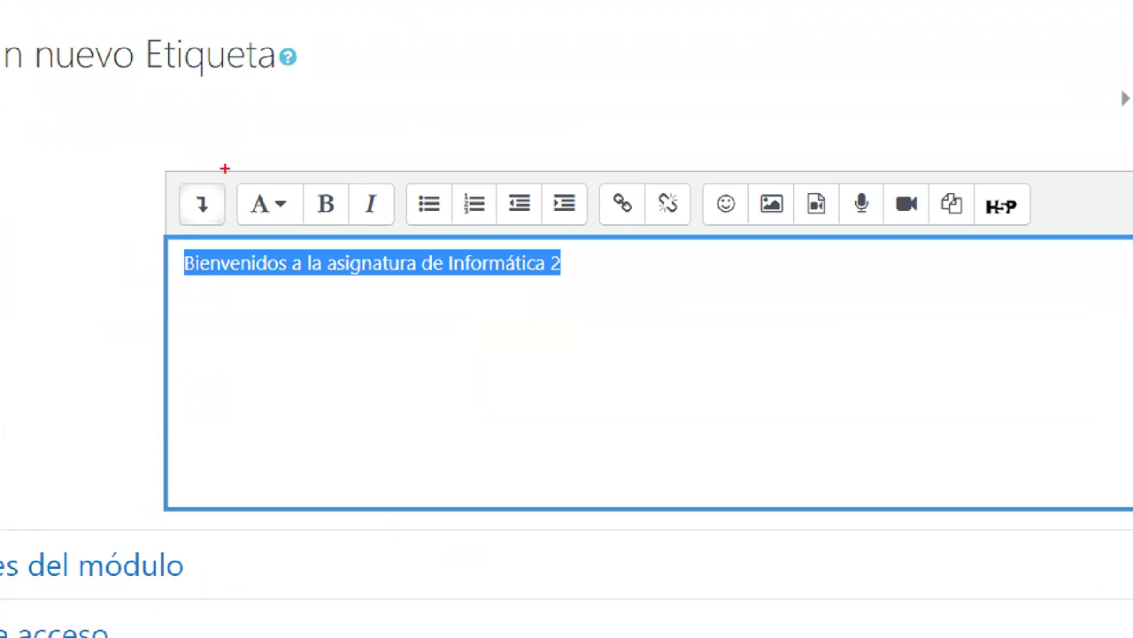
Step: Expand the label editor toolbar to show the full set of formatting options
drag(228, 171, 1048, 227)
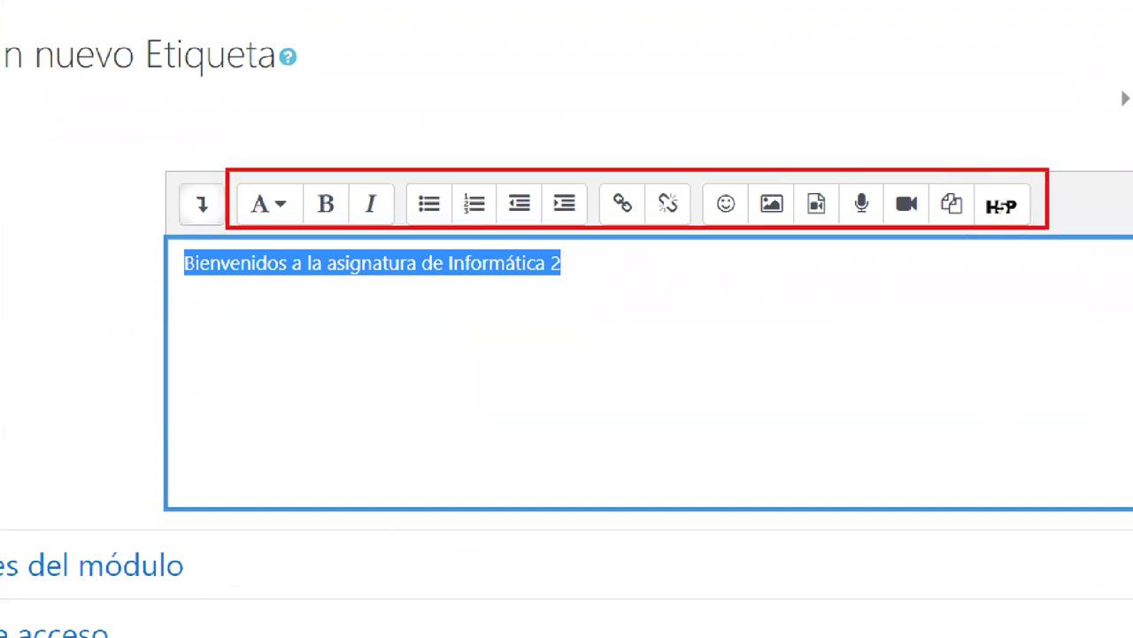
key(g)
drag(186, 194, 139, 84)
key(Escape)
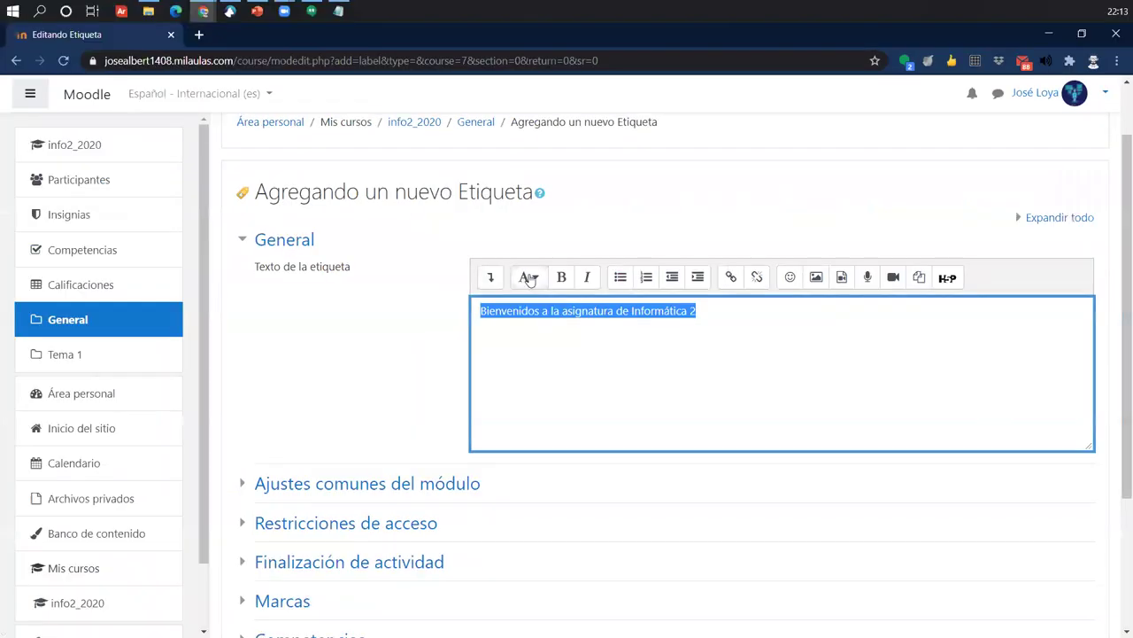
click(491, 279)
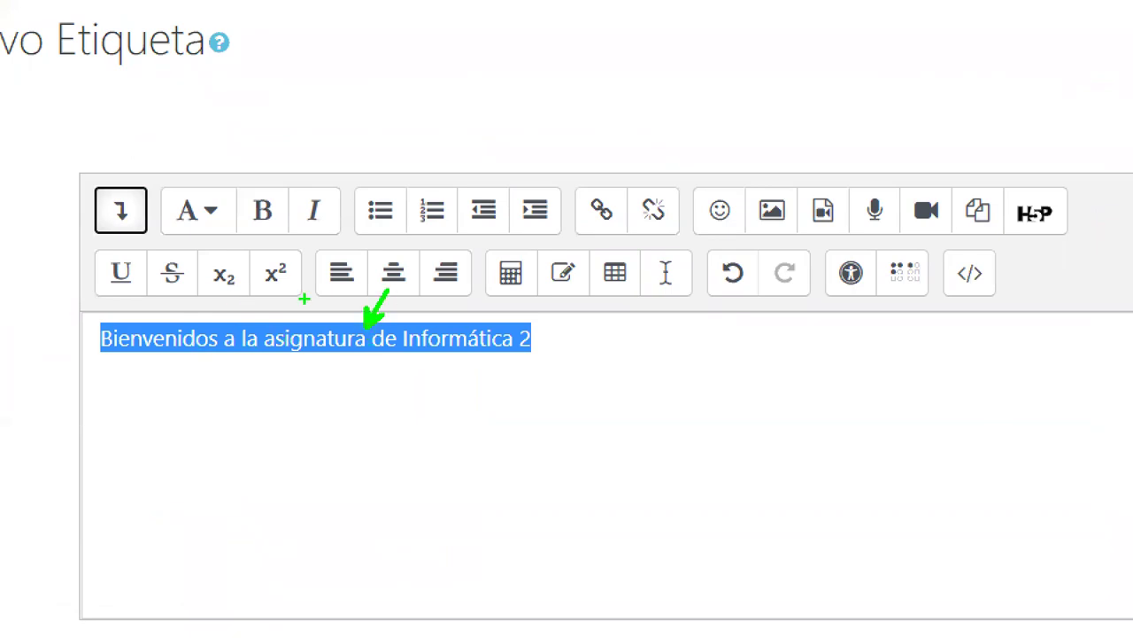
mouse_move(296, 327)
mouse_down()
mouse_move(296, 245)
mouse_move(272, 204)
mouse_up()
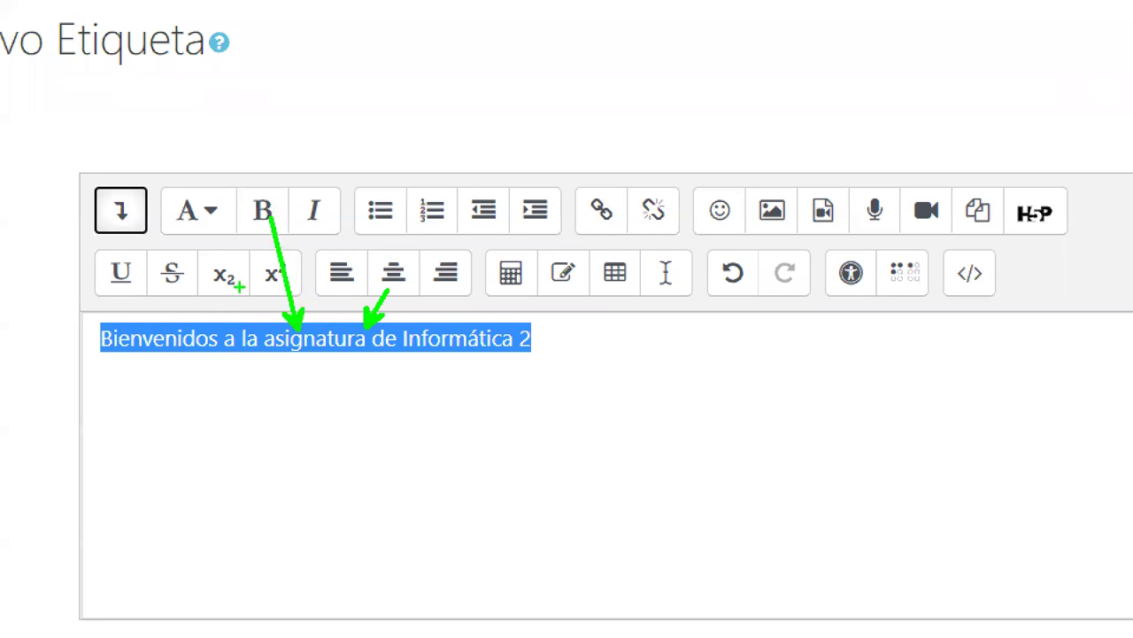
drag(221, 329, 211, 212)
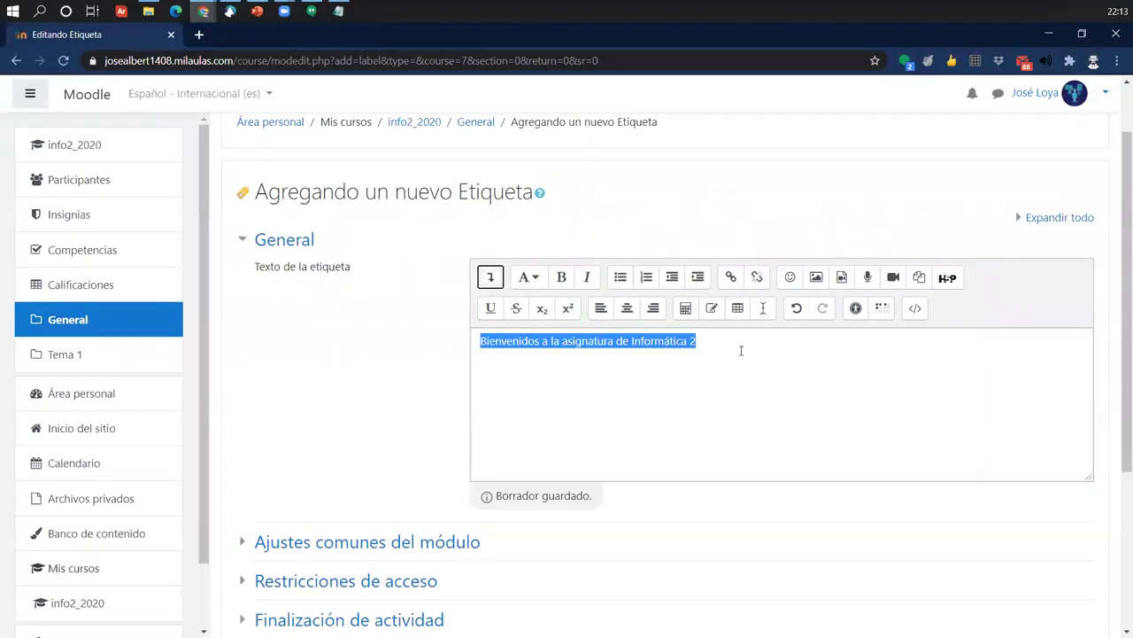
Step: Make the welcome line centred, bold and styled as Encabezado (largo)
click(710, 343)
drag(710, 343, 462, 347)
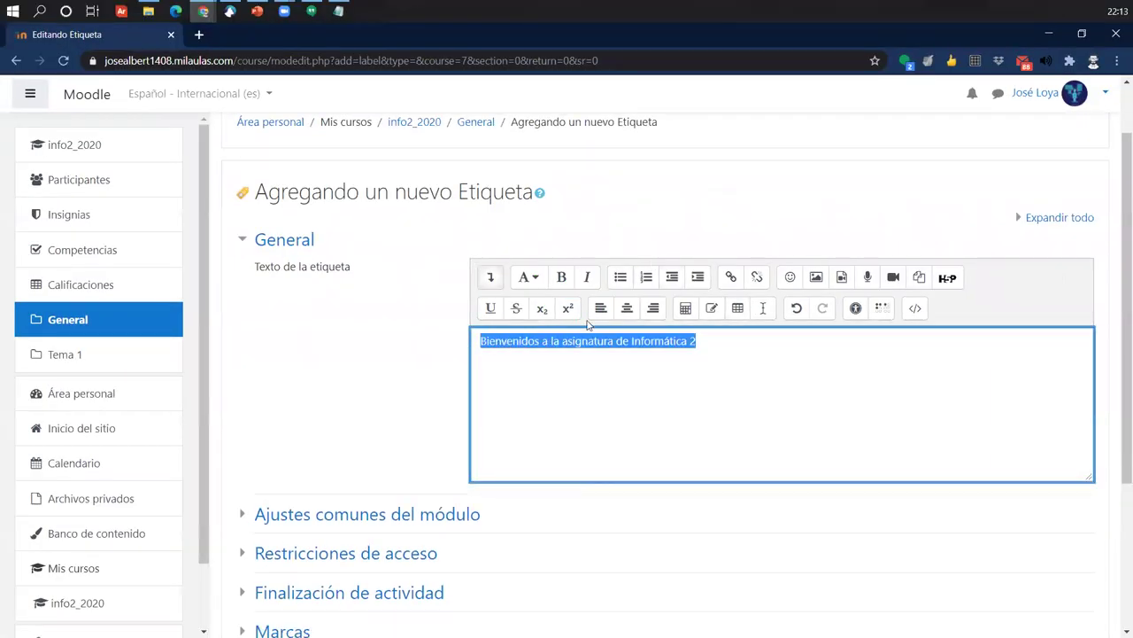
click(624, 314)
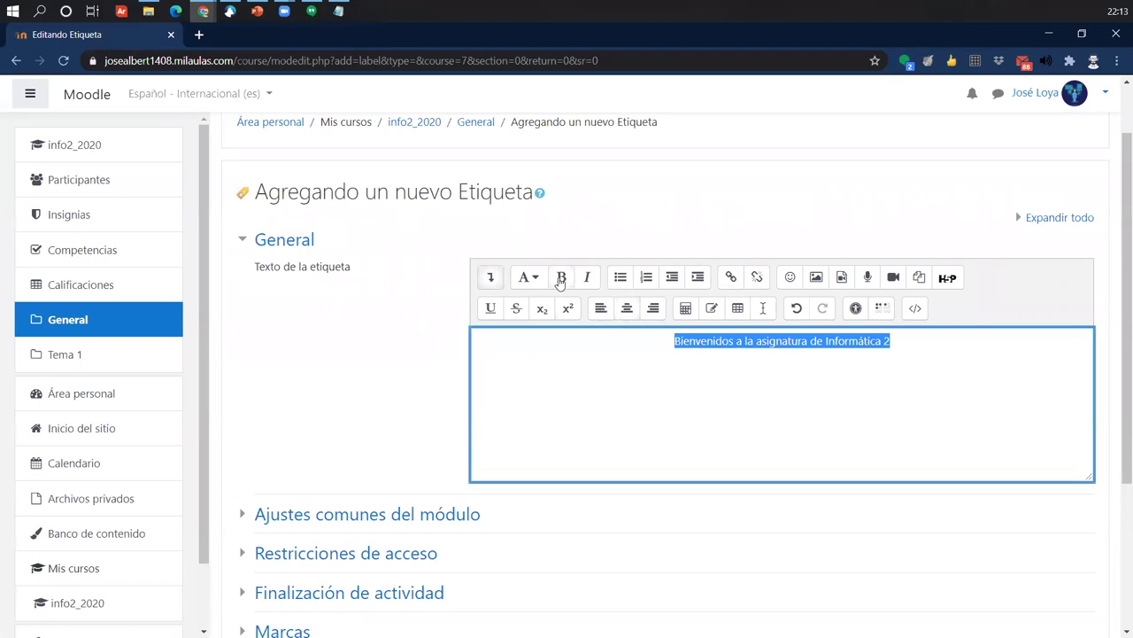
click(561, 277)
click(533, 278)
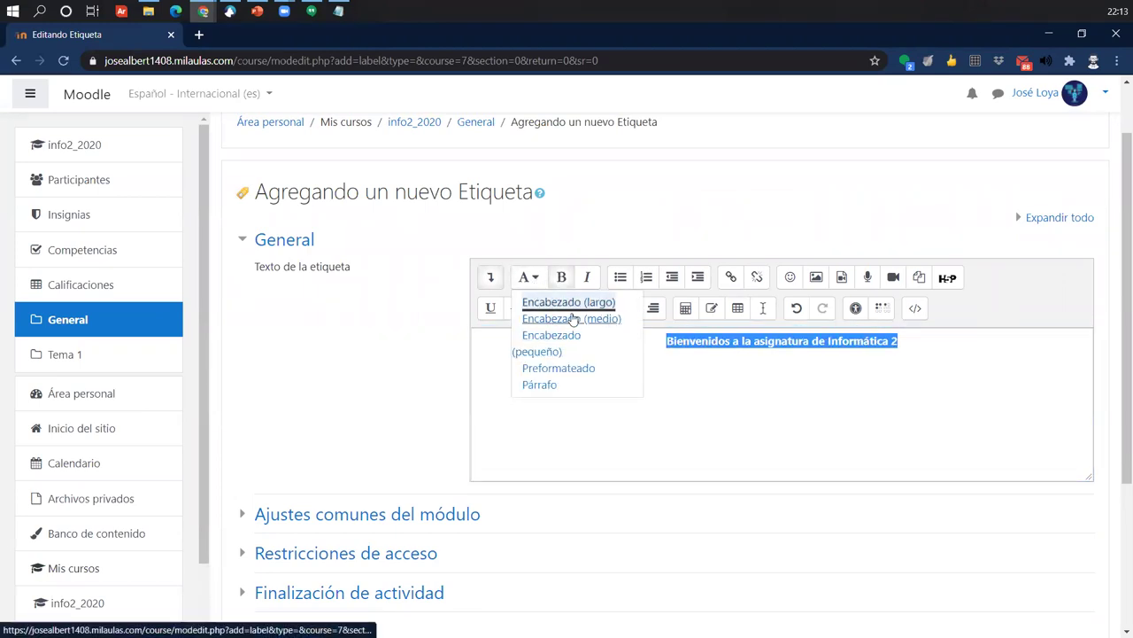
click(588, 303)
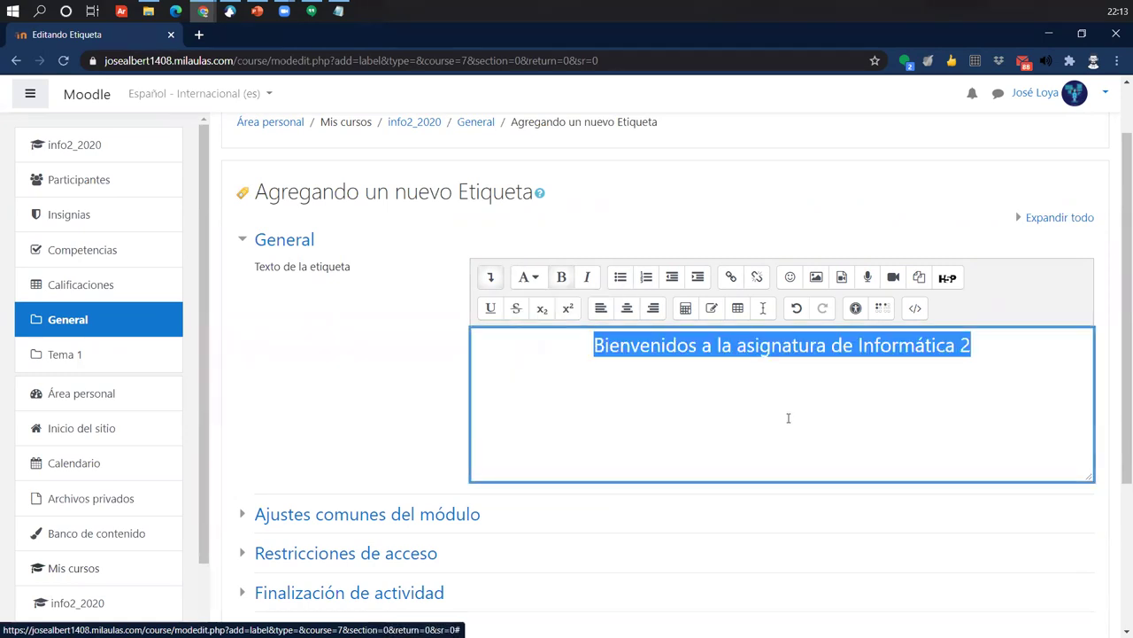
click(789, 415)
drag(594, 345, 981, 343)
click(1001, 342)
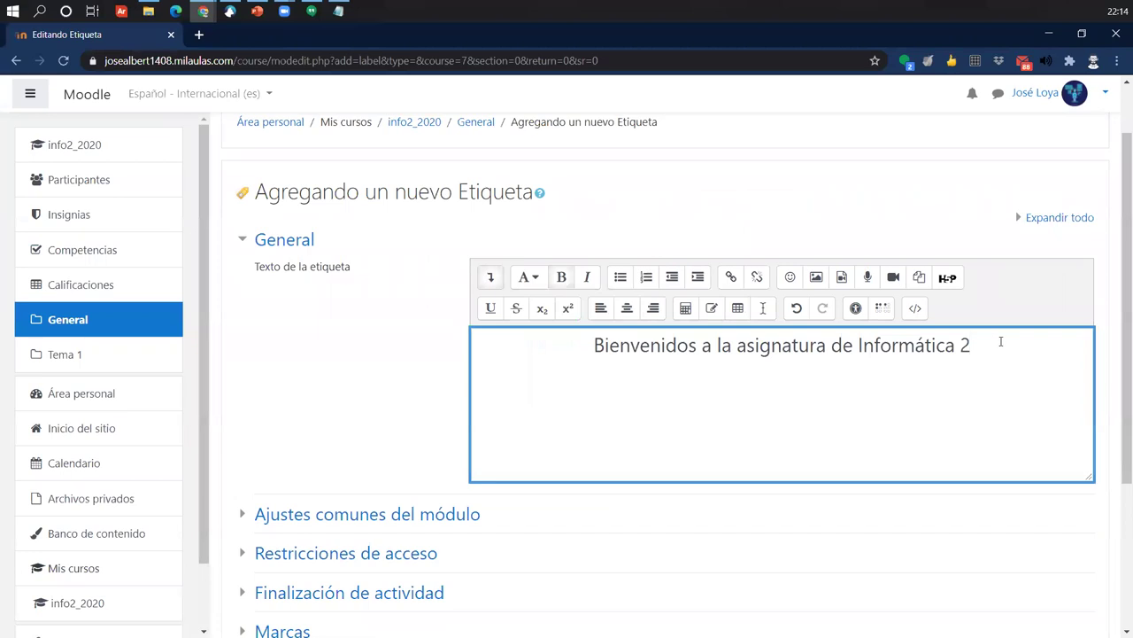
Step: Open the label's image properties and browse repositories to upload an image file
key(Return)
key(BackSpace)
click(811, 280)
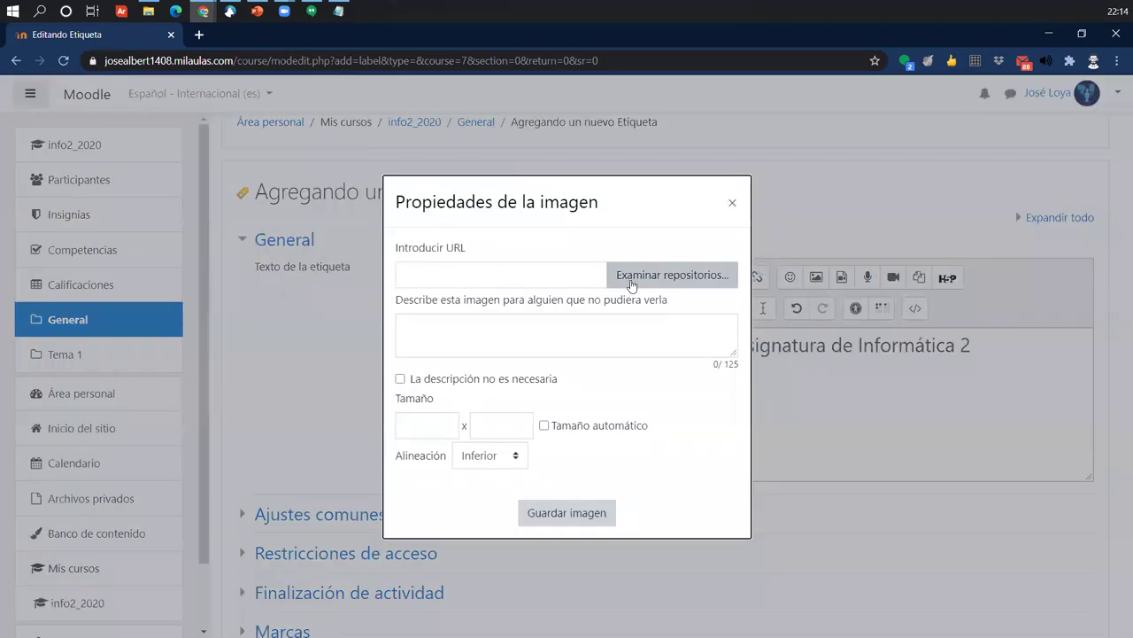
click(732, 202)
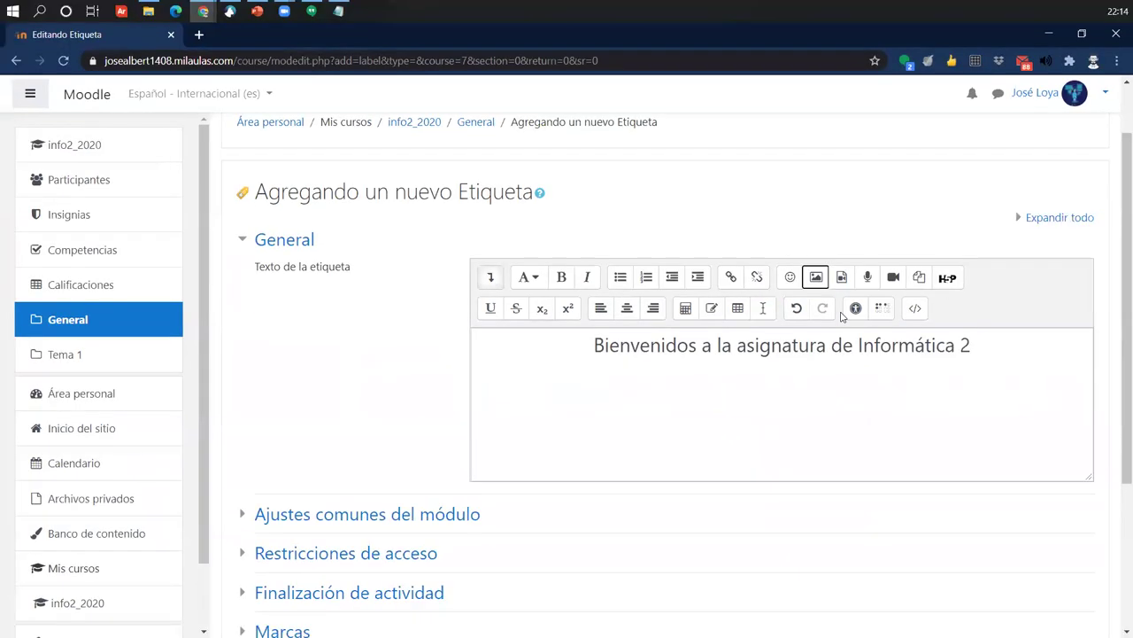
click(819, 283)
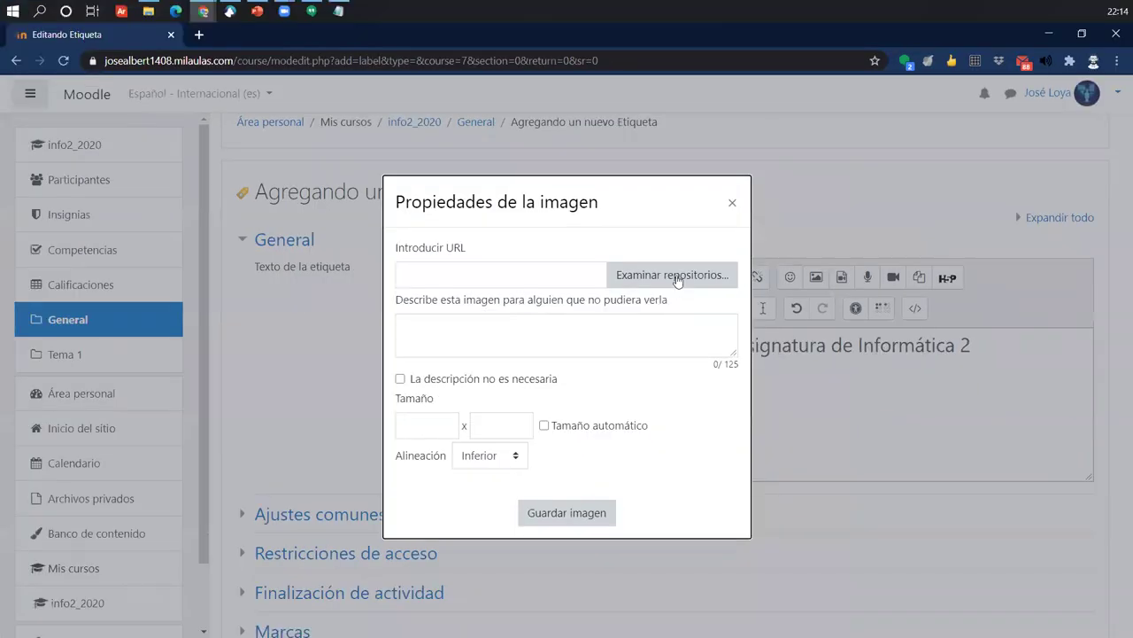
click(710, 232)
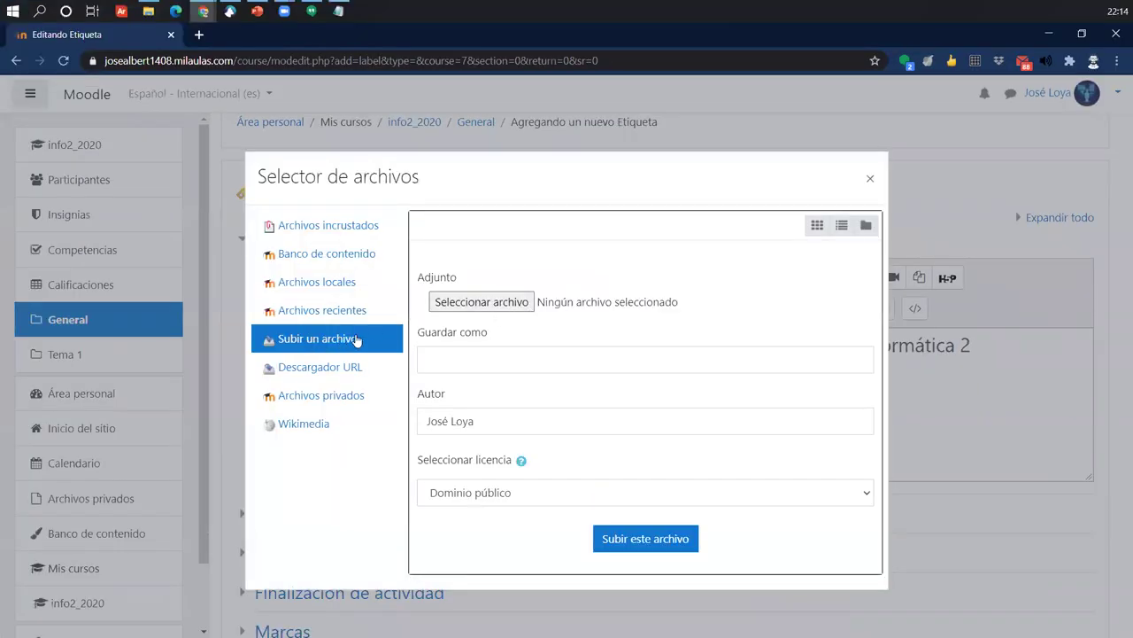
Step: Choose aaa.jpg from Descargas > video-conference-online-call-isometric-landing as the file to upload
click(478, 303)
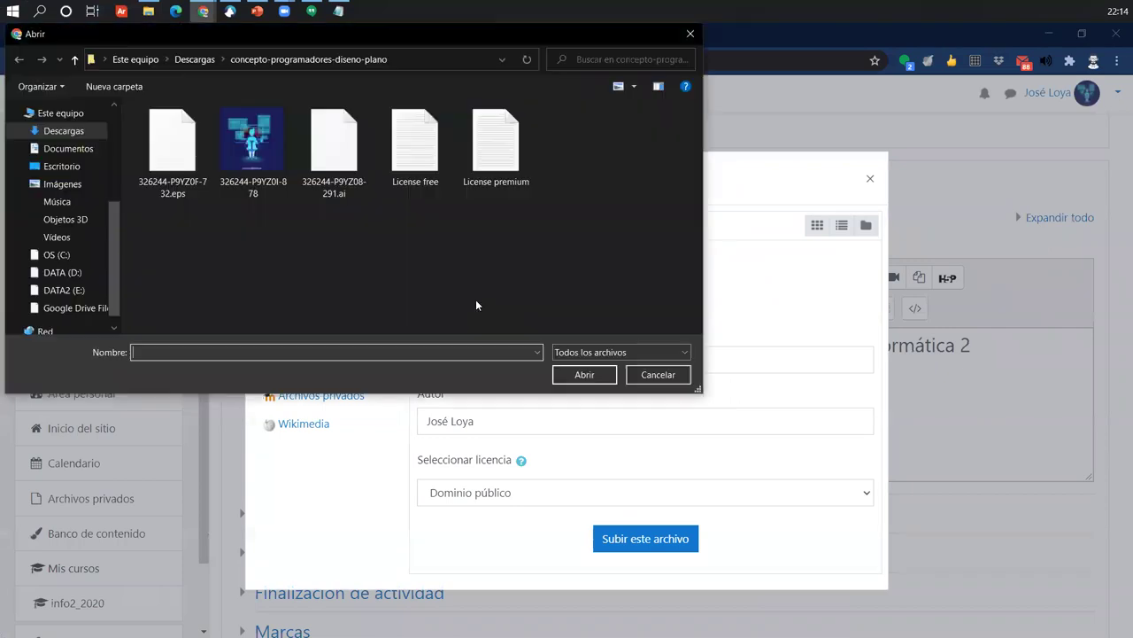
click(200, 60)
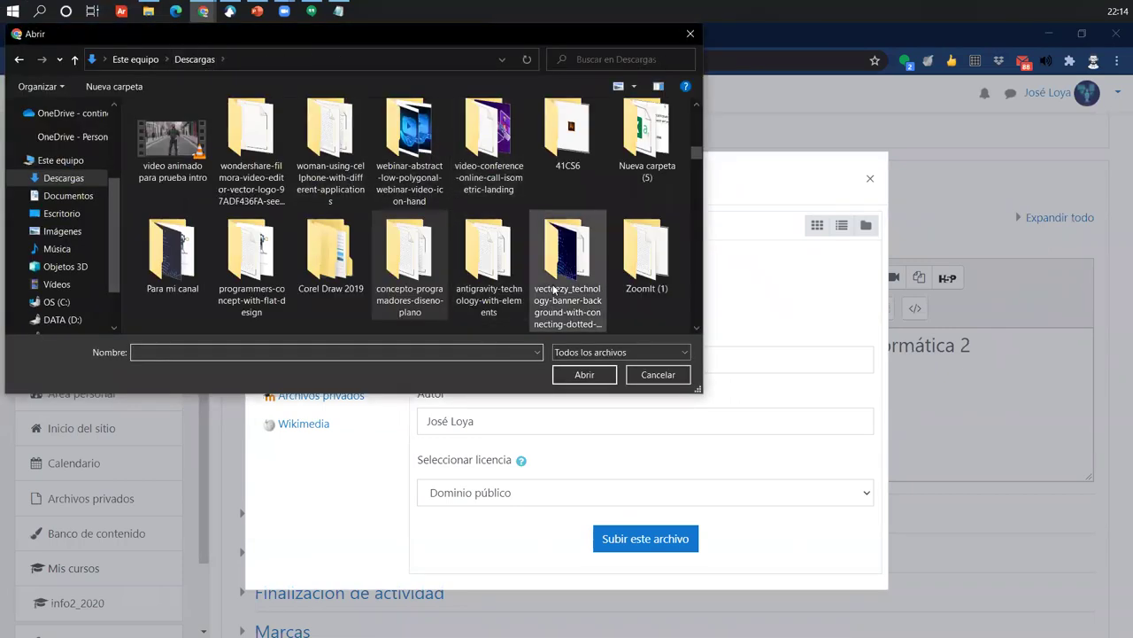
double_click(489, 147)
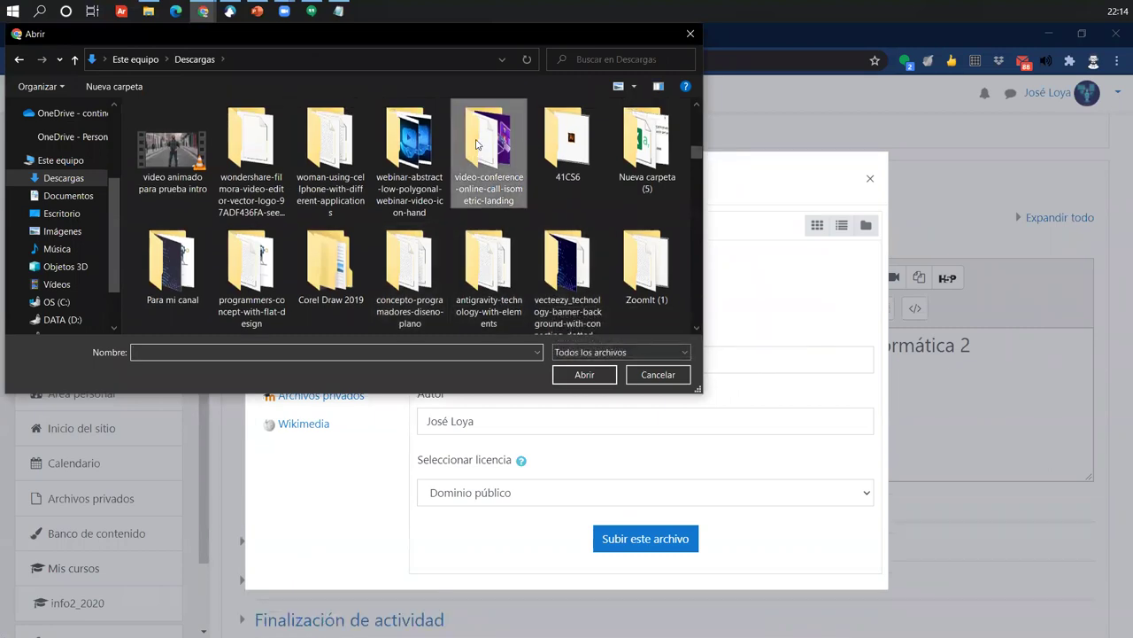
double_click(306, 184)
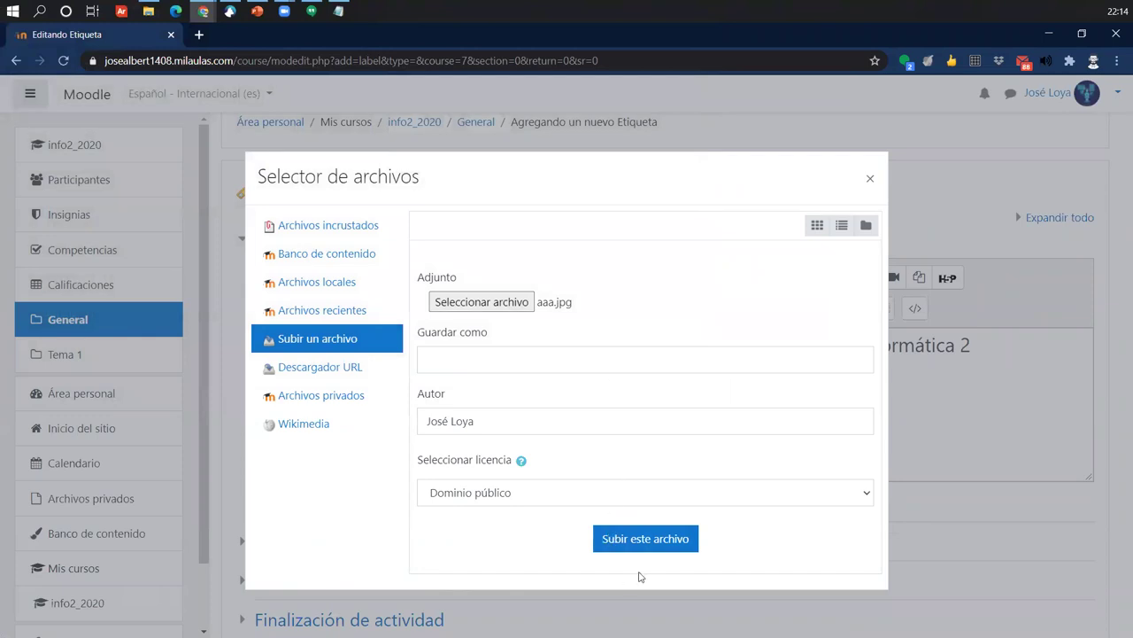
Step: Upload aaa.jpg, mark it as needing no description, and insert it below the heading
click(635, 540)
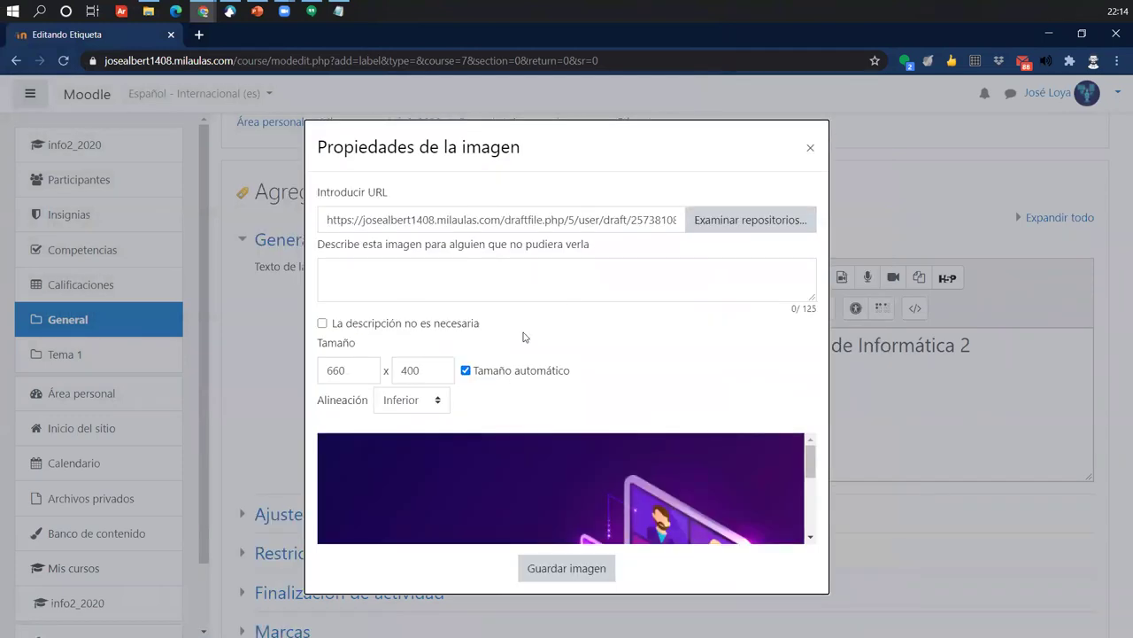
click(330, 369)
key(Tab)
click(361, 357)
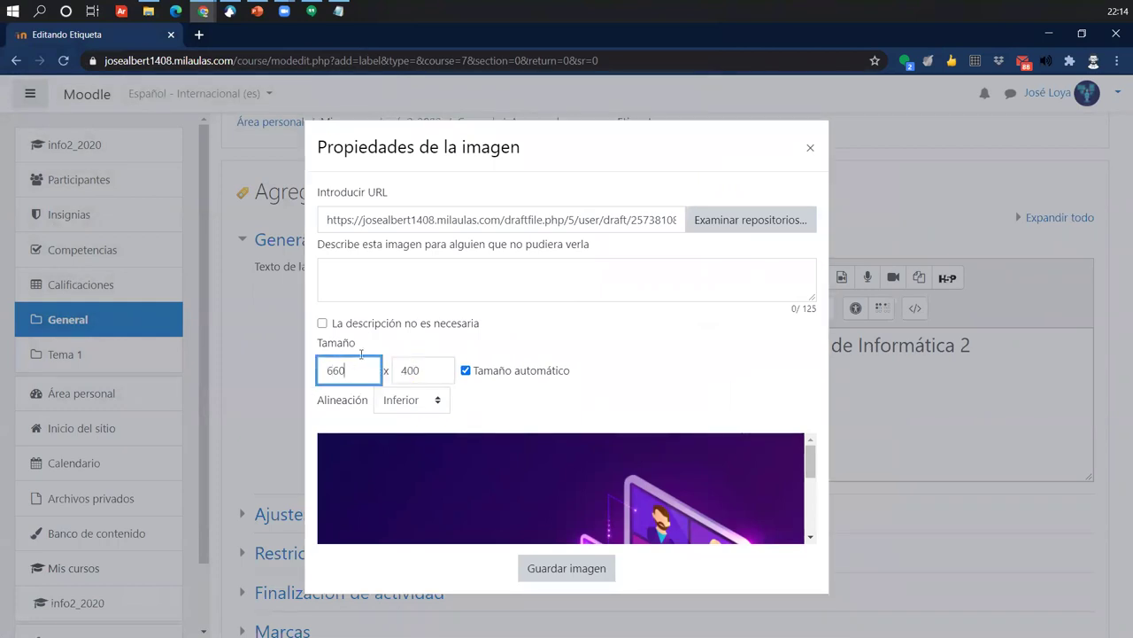
click(354, 280)
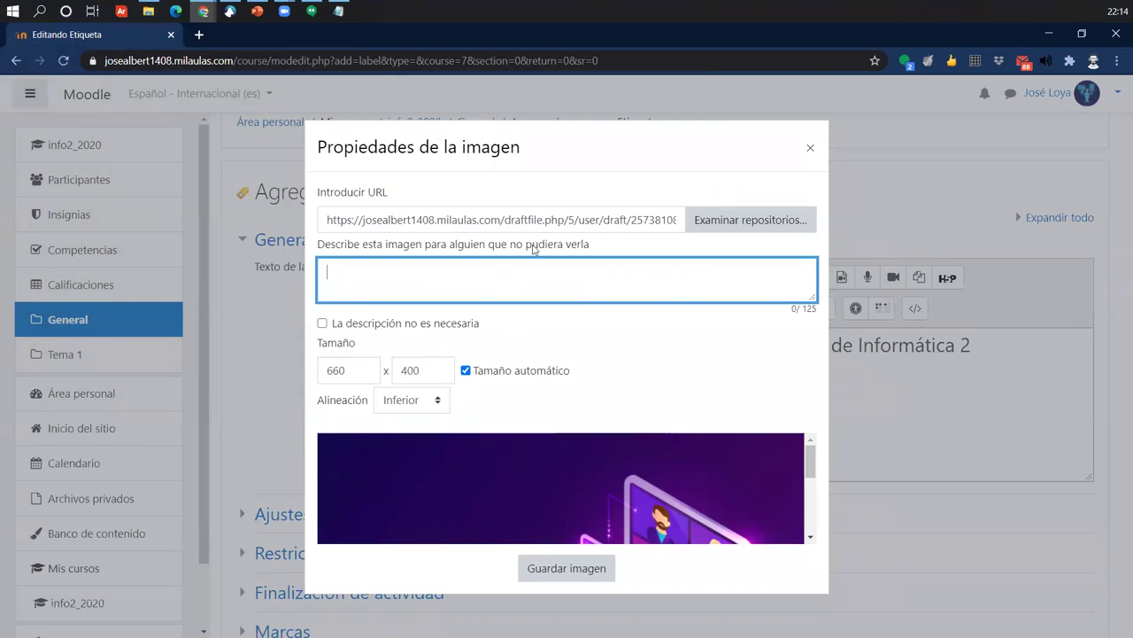
click(323, 324)
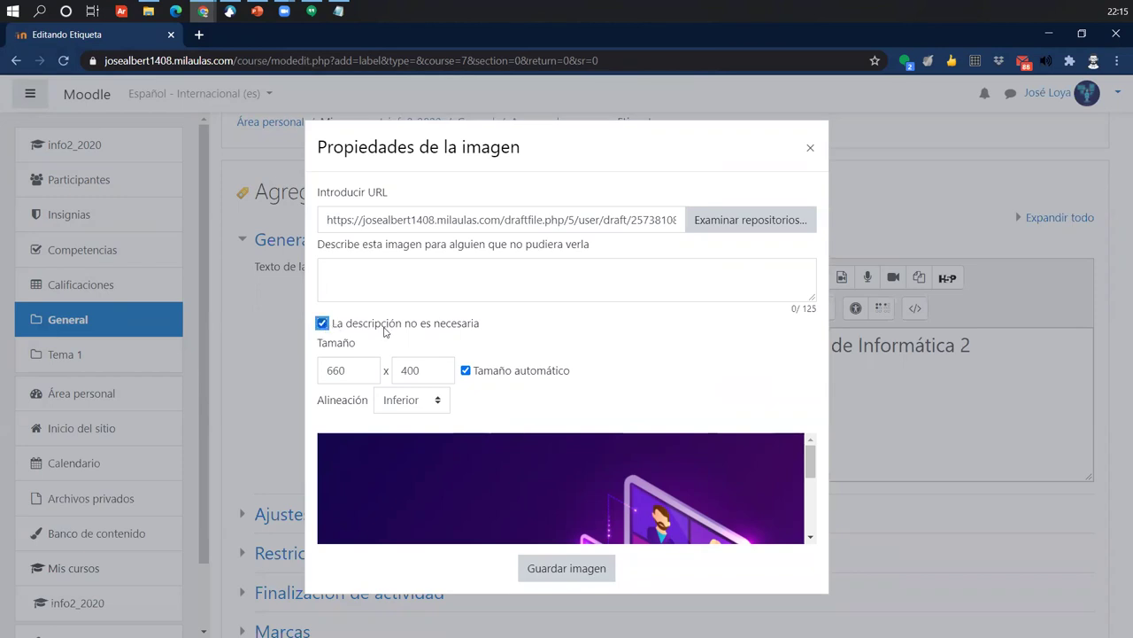
click(534, 569)
scroll(817, 445, down, 2)
scroll(965, 433, up, 2)
click(655, 434)
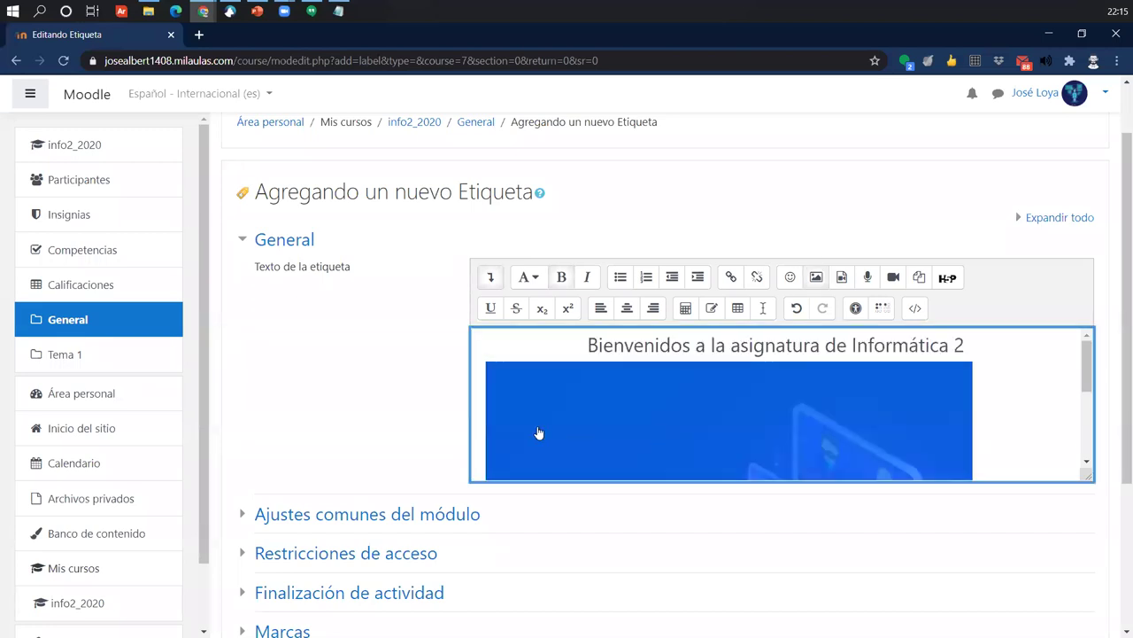
Step: Centre the inserted image beneath the welcome heading
click(627, 307)
click(1035, 370)
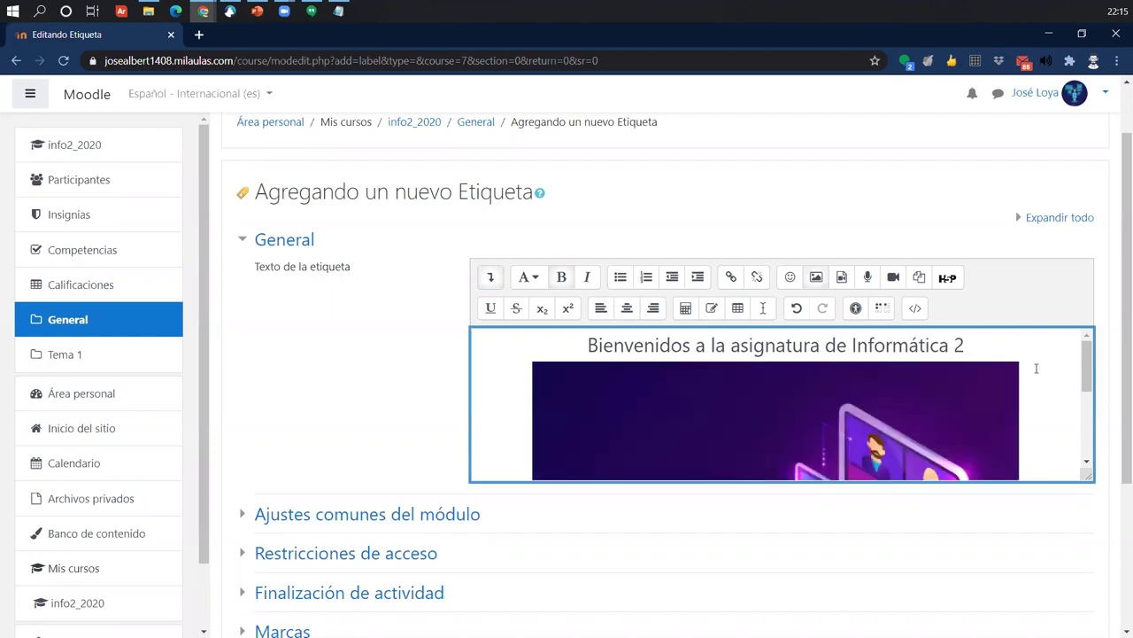
scroll(1036, 368, down, 2)
scroll(1032, 368, up, 2)
scroll(1025, 383, down, 2)
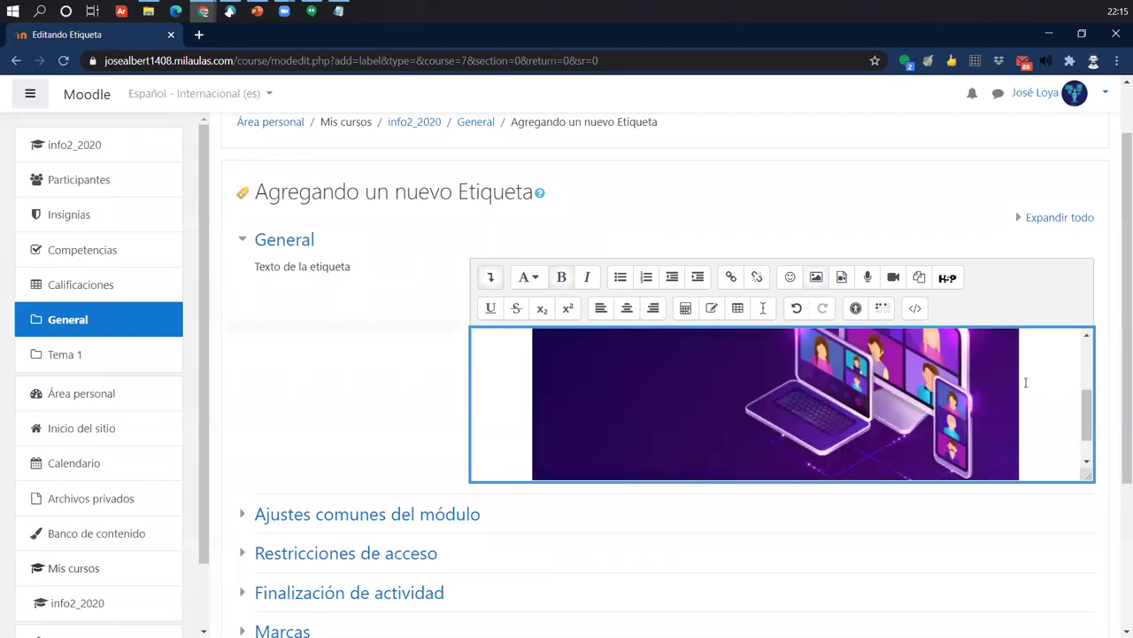
scroll(963, 392, down, 1)
scroll(964, 392, down, 3)
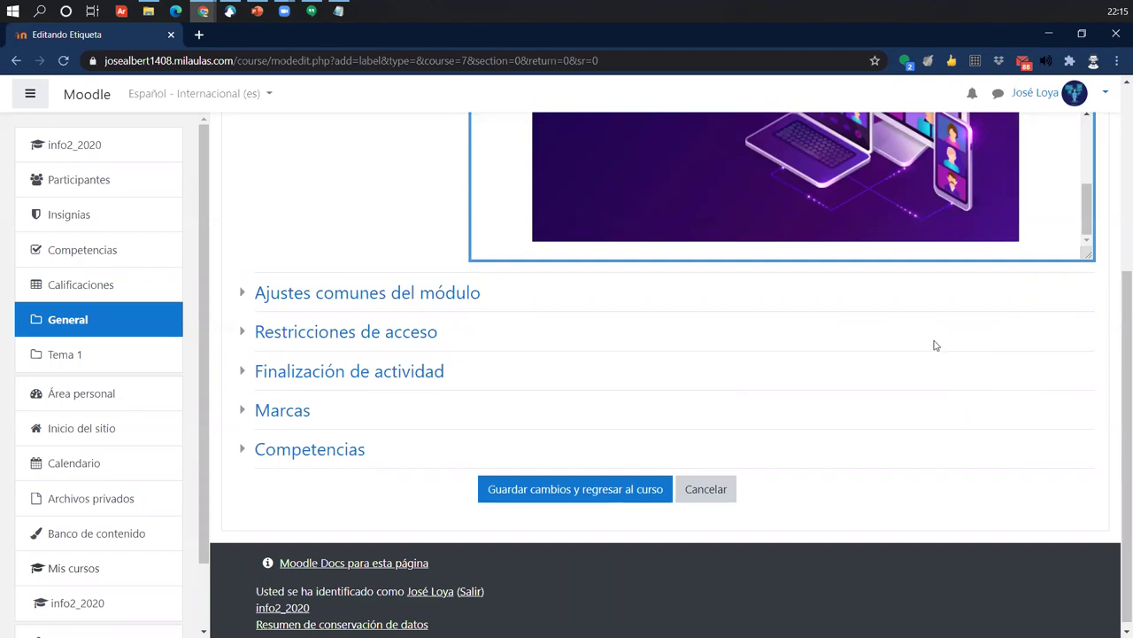
scroll(918, 263, up, 3)
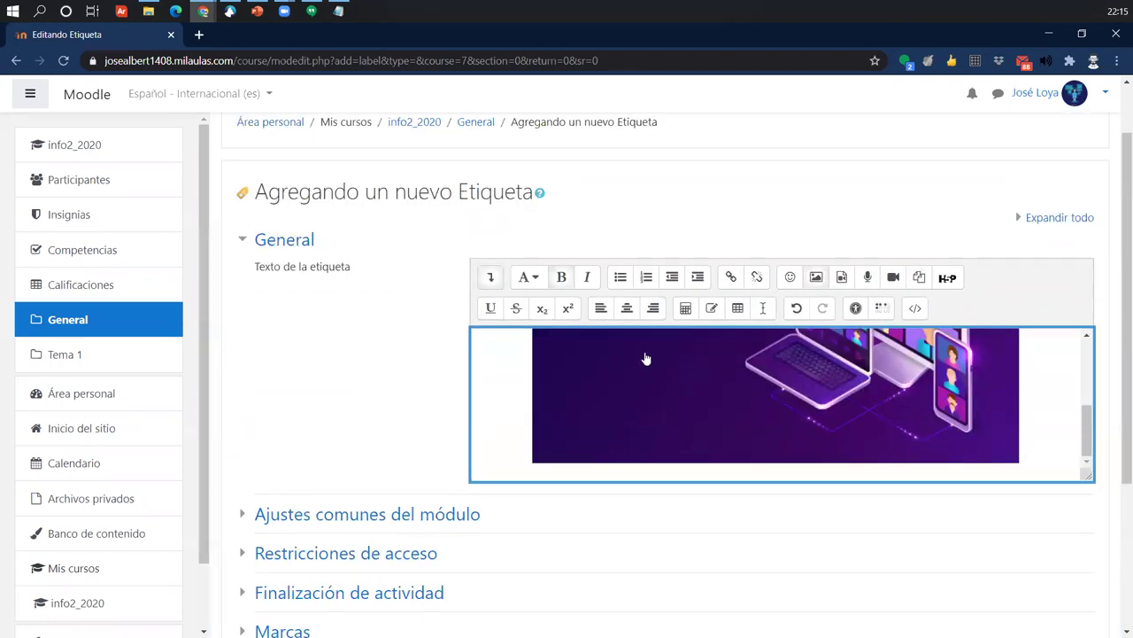
scroll(600, 382, up, 3)
drag(575, 341, 977, 342)
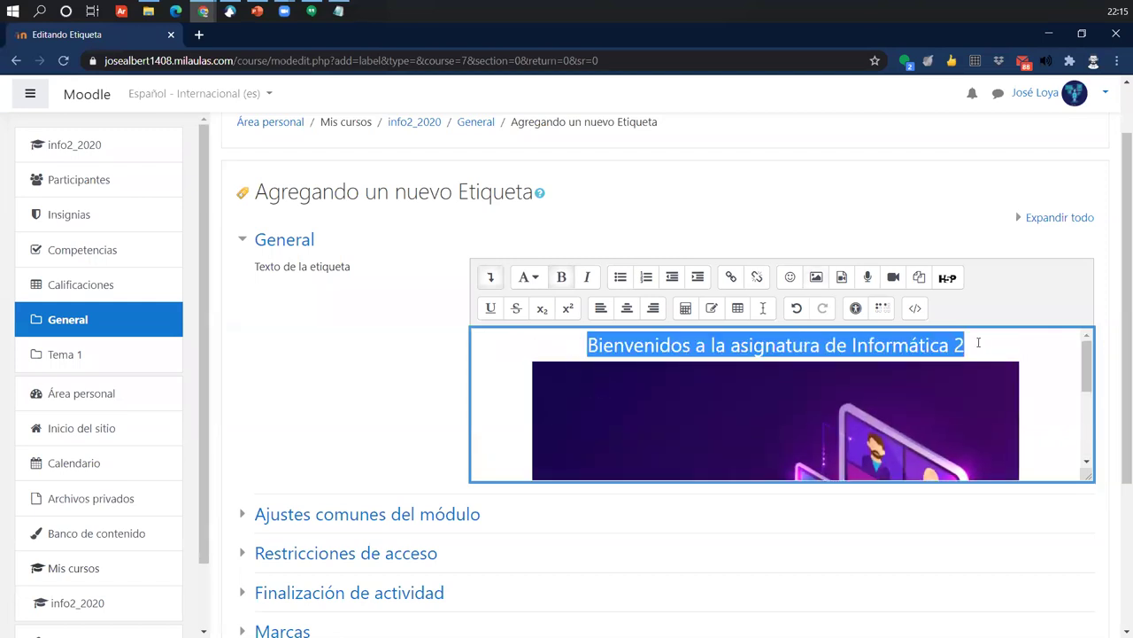
scroll(977, 342, down, 3)
drag(1039, 405, 564, 413)
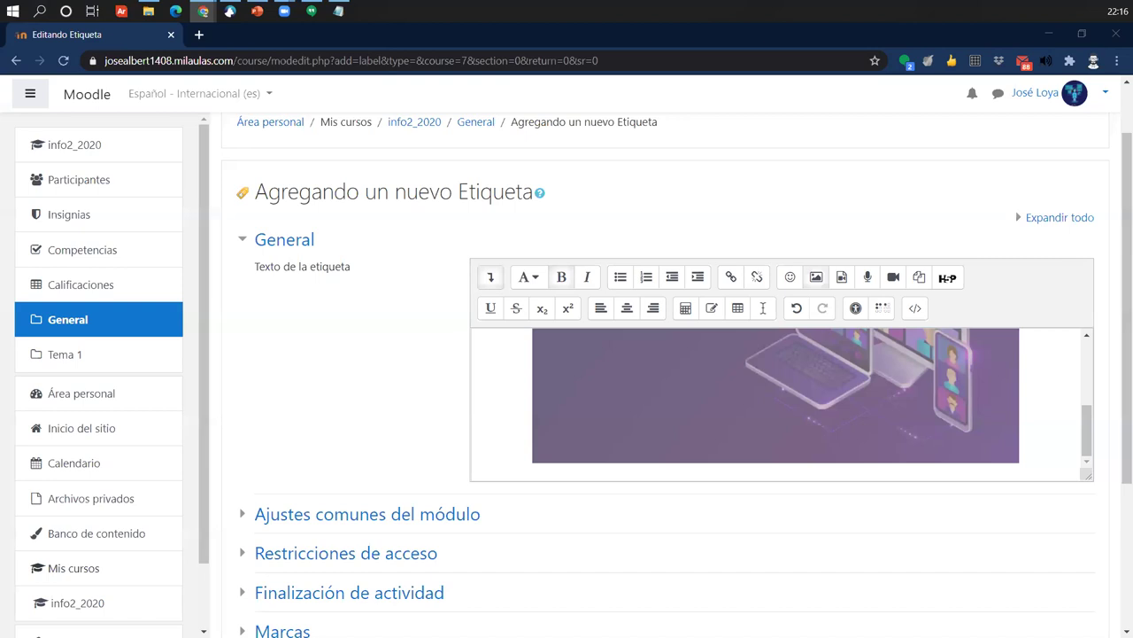
Step: Save the label with 'Guardar cambios y regresar al curso'
click(1040, 403)
scroll(826, 439, up, 3)
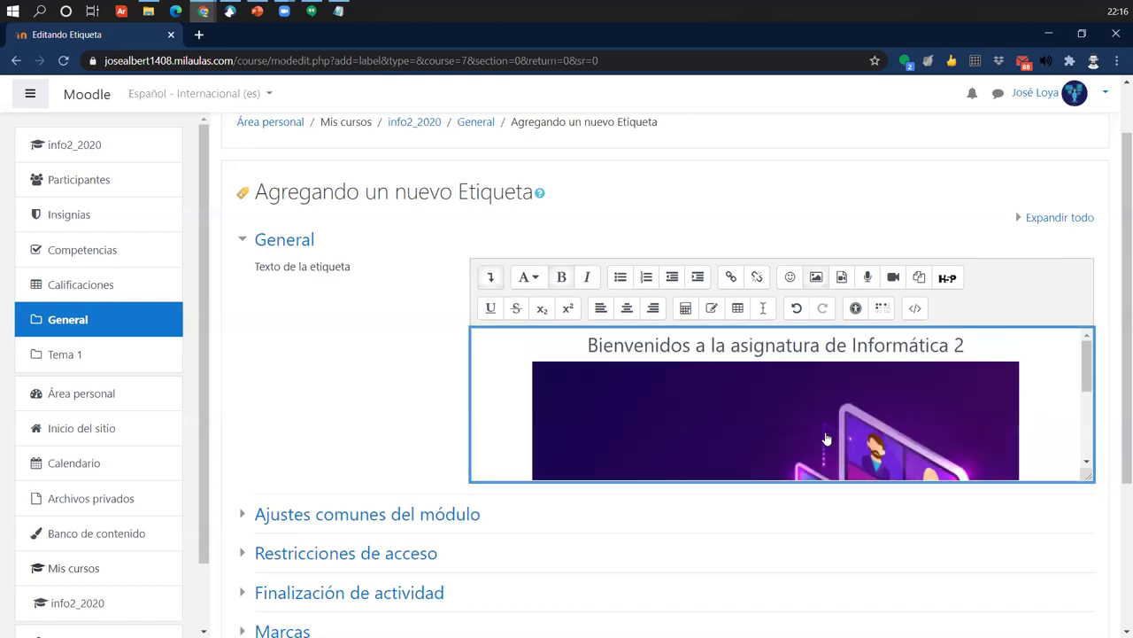
scroll(824, 435, up, 1)
scroll(825, 435, down, 3)
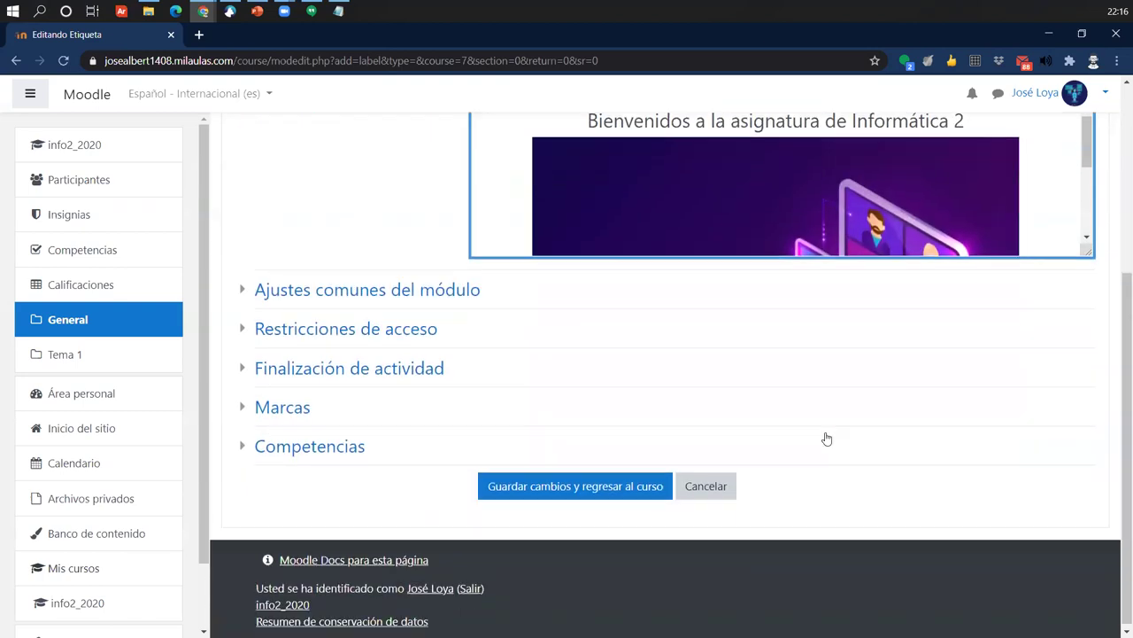
click(589, 493)
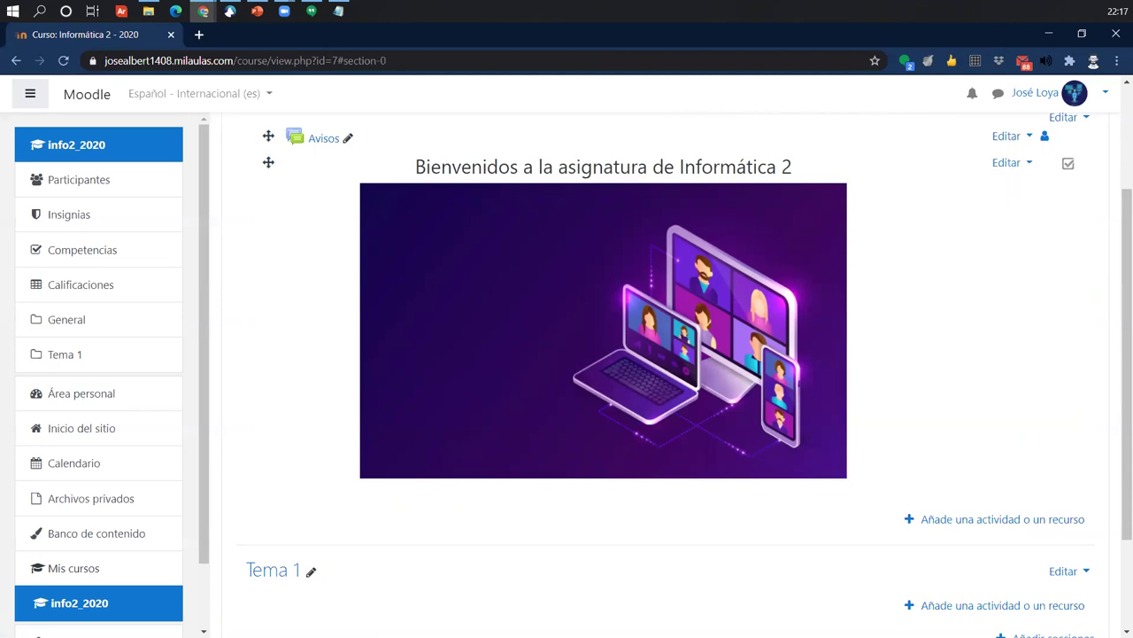
scroll(678, 344, down, 1)
scroll(680, 350, up, 1)
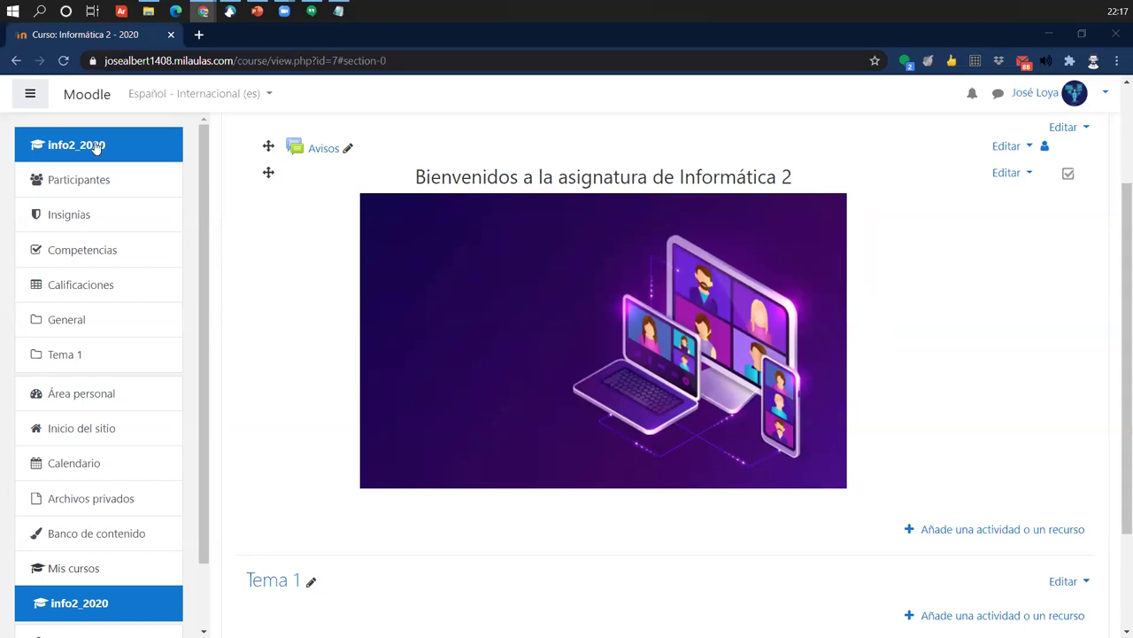
scroll(681, 197, up, 2)
scroll(616, 291, down, 2)
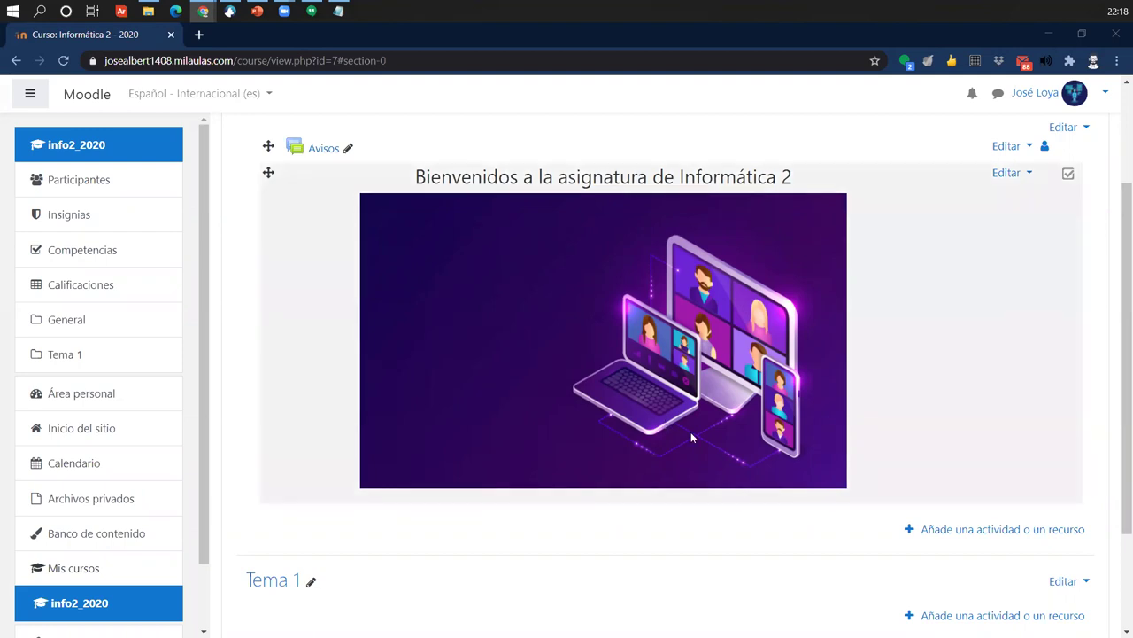
scroll(898, 384, down, 2)
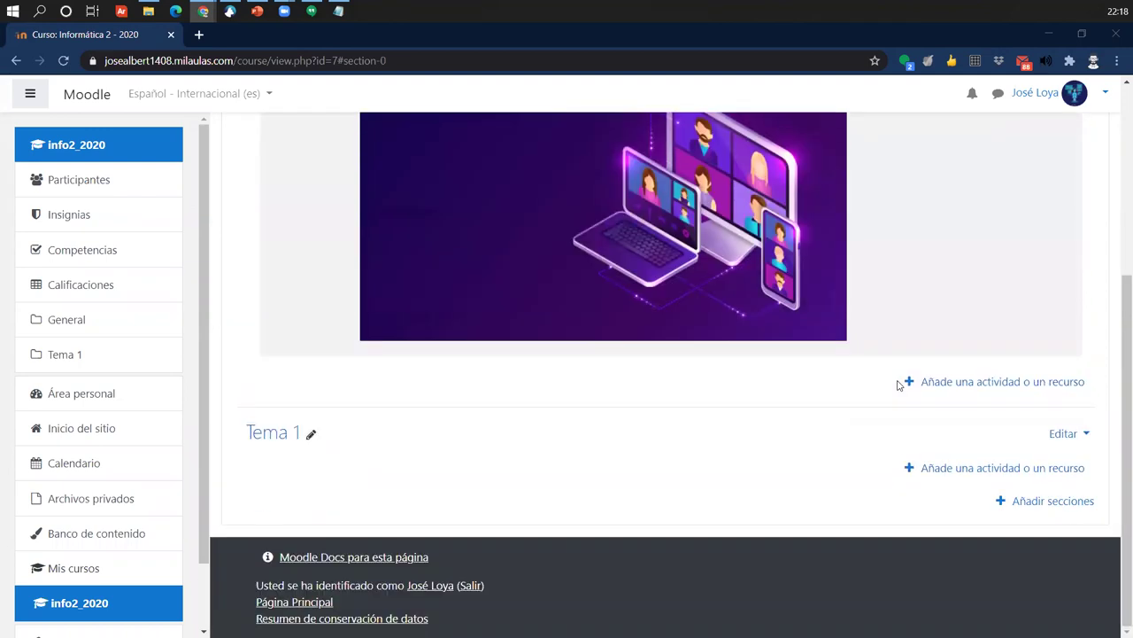
scroll(899, 385, up, 2)
scroll(899, 386, down, 1)
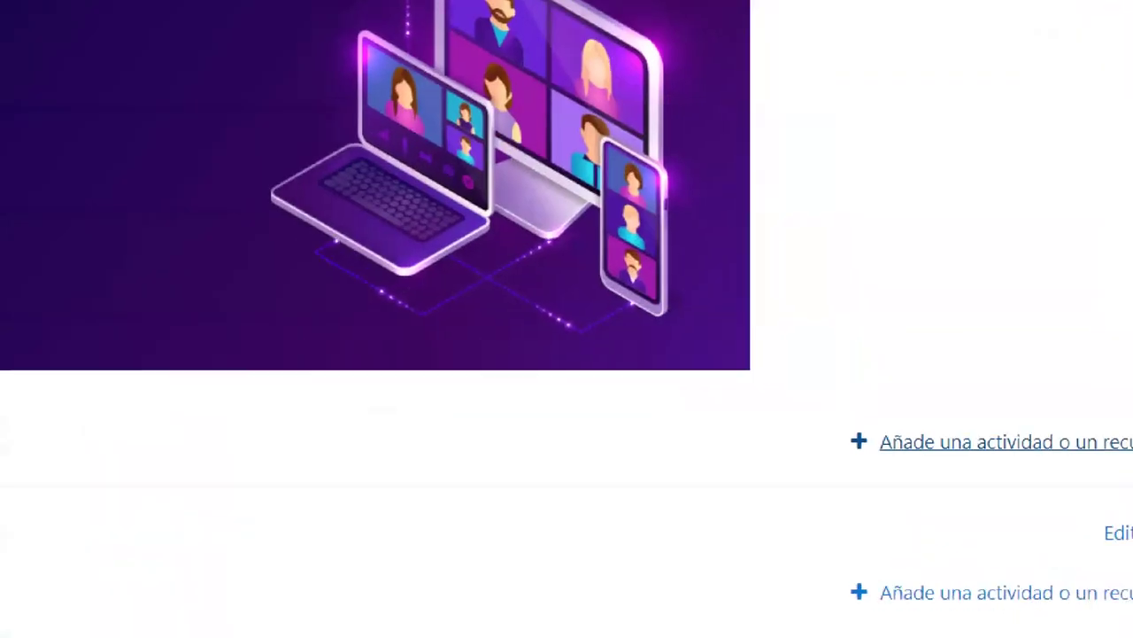
mouse_move(683, 364)
mouse_down()
mouse_move(1114, 478)
mouse_move(1111, 463)
mouse_up()
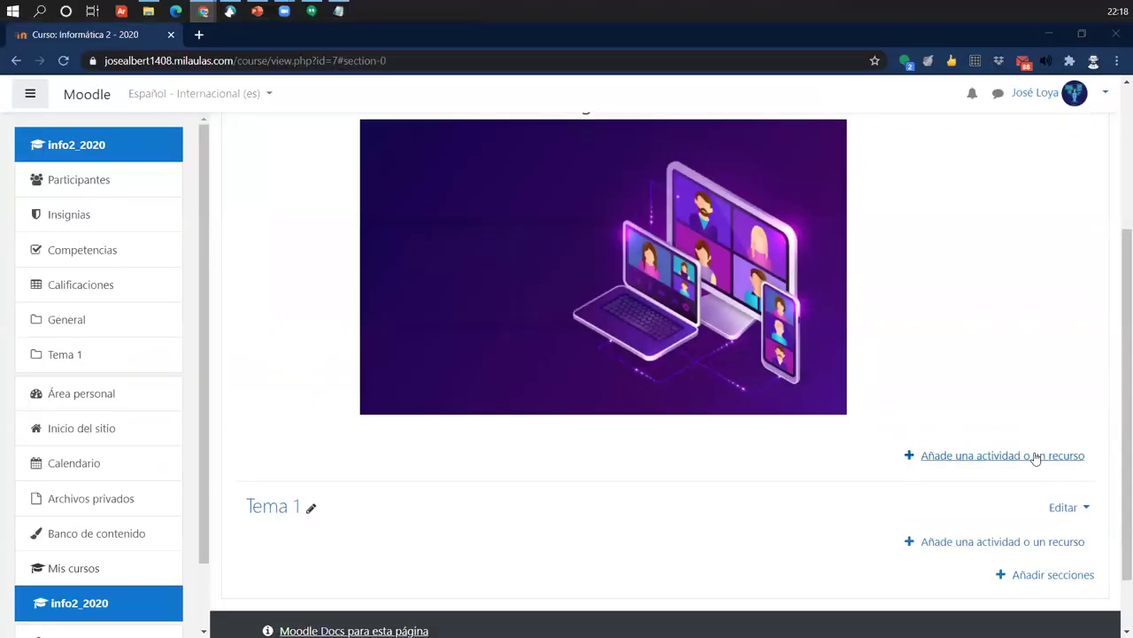
Step: Add a new Archivo (File) resource from the Recursos tab of the activity chooser
click(939, 417)
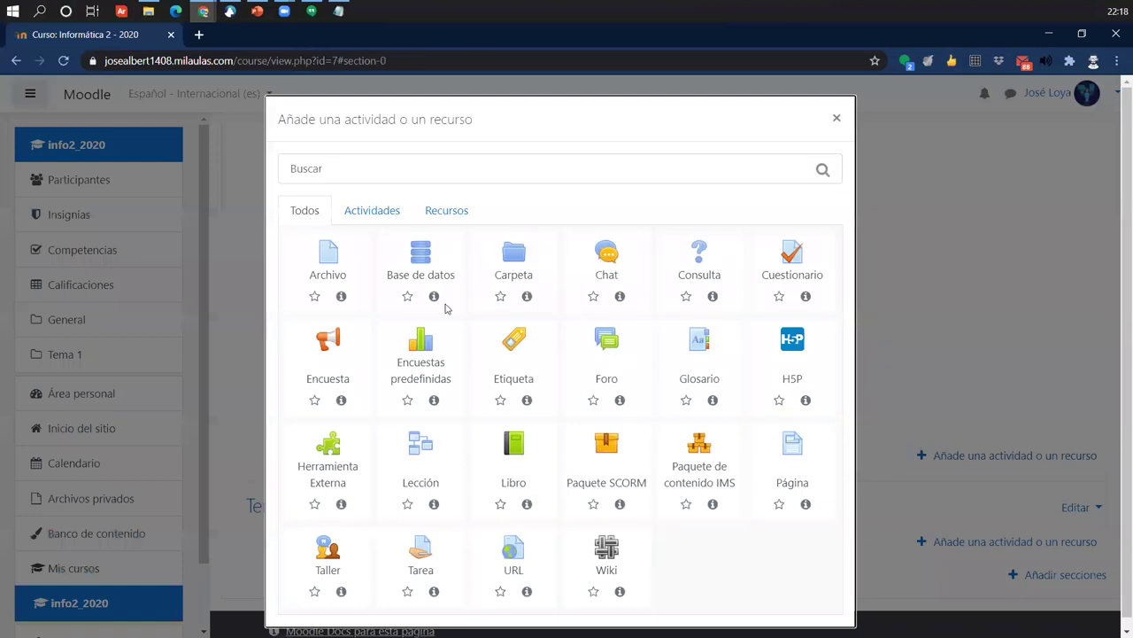
click(435, 218)
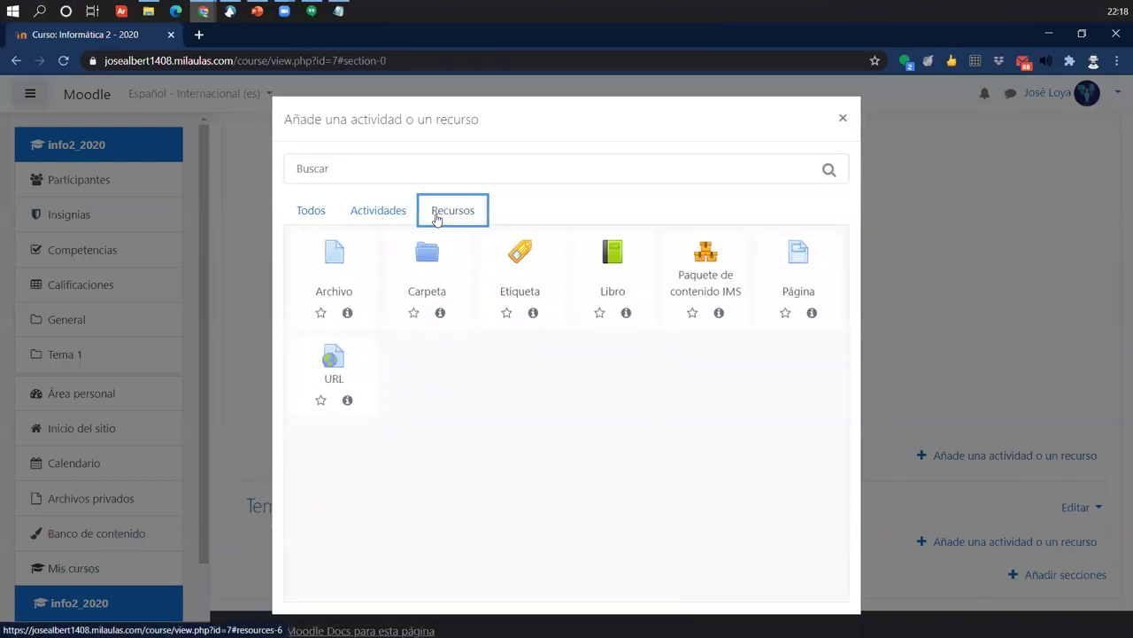
click(345, 266)
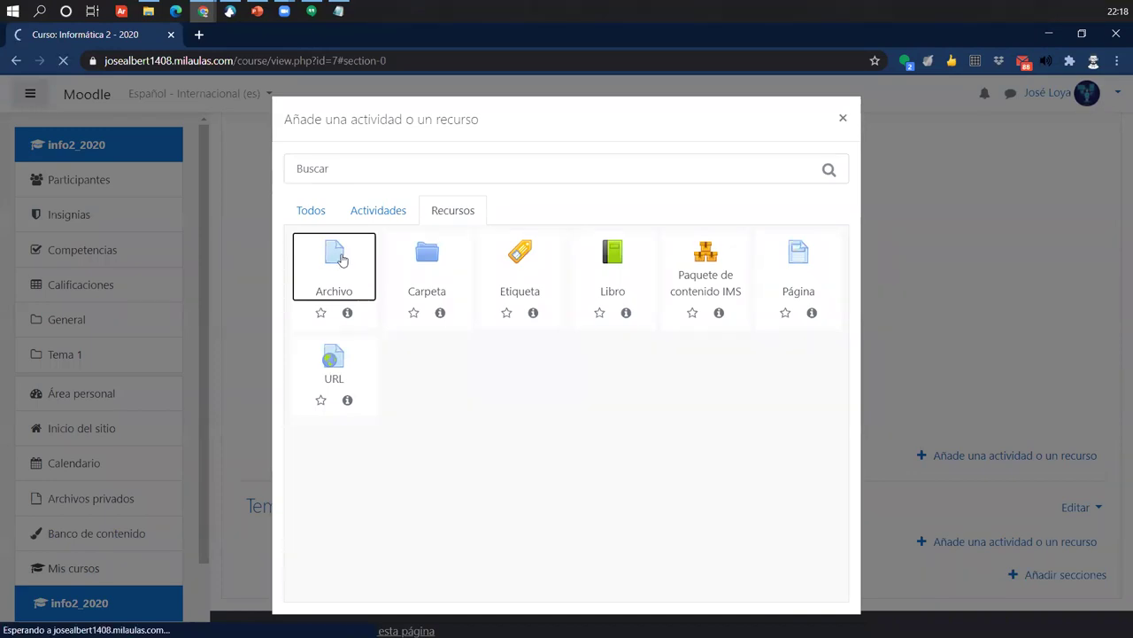
Step: Enter 'Silabo de la asignatura.' as the resource's Nombre
scroll(329, 273, down, 3)
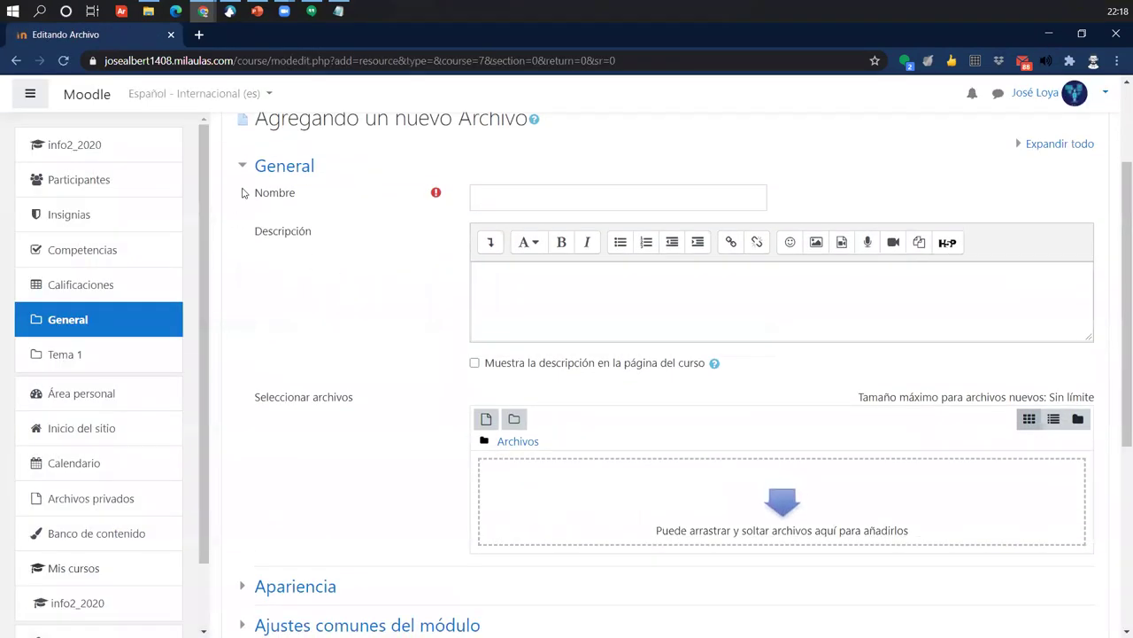
drag(344, 195, 495, 189)
click(493, 190)
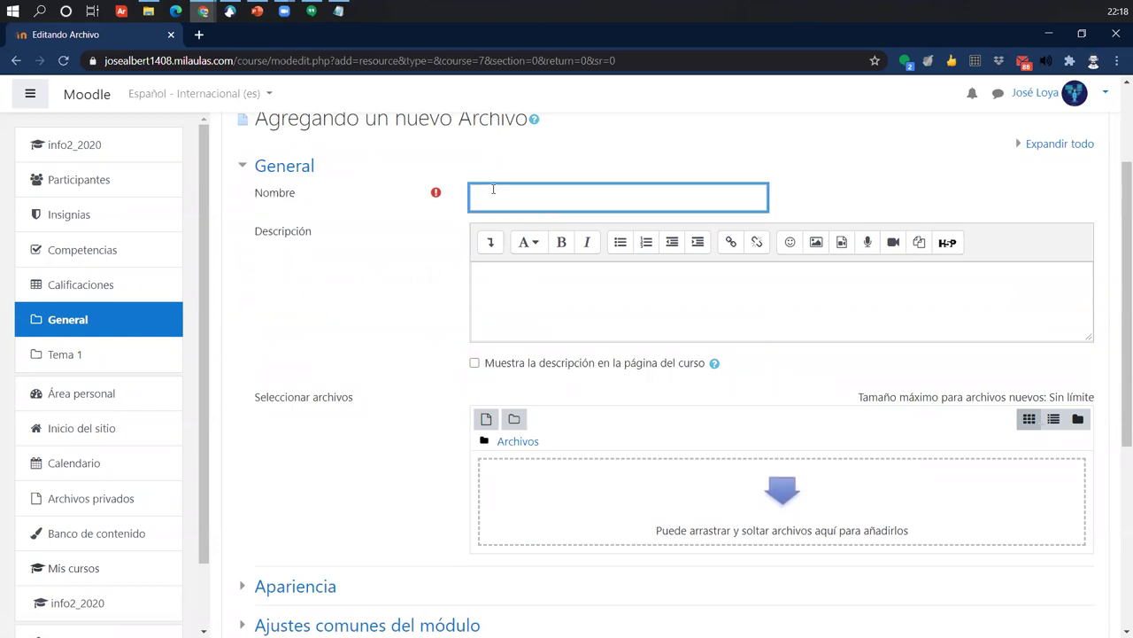
text(Silabo de la asignatura.)
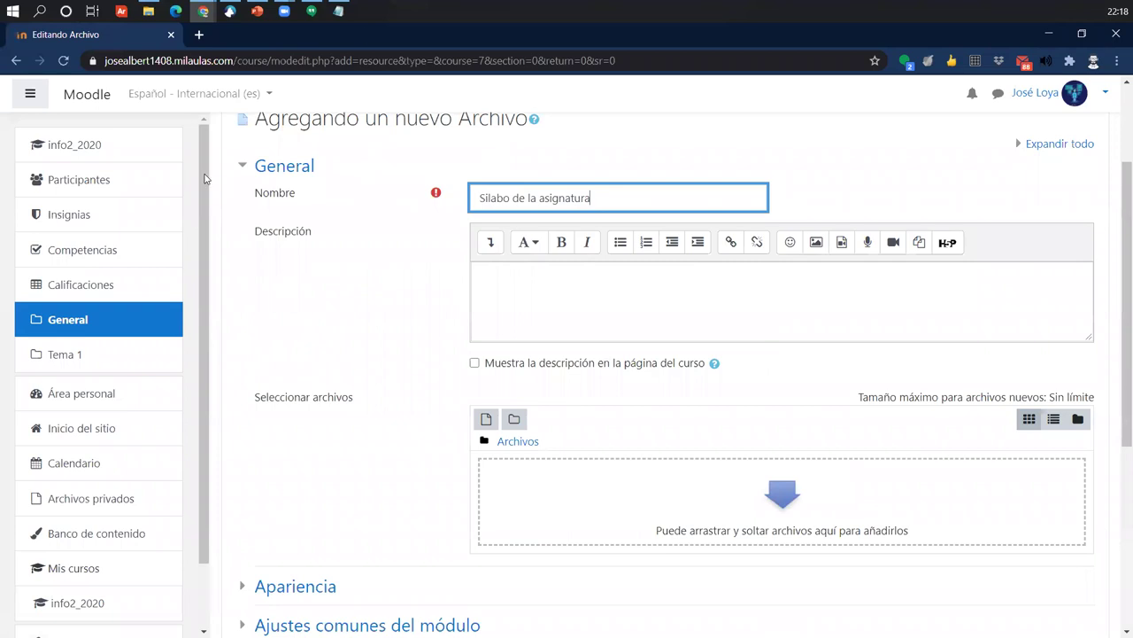
click(482, 420)
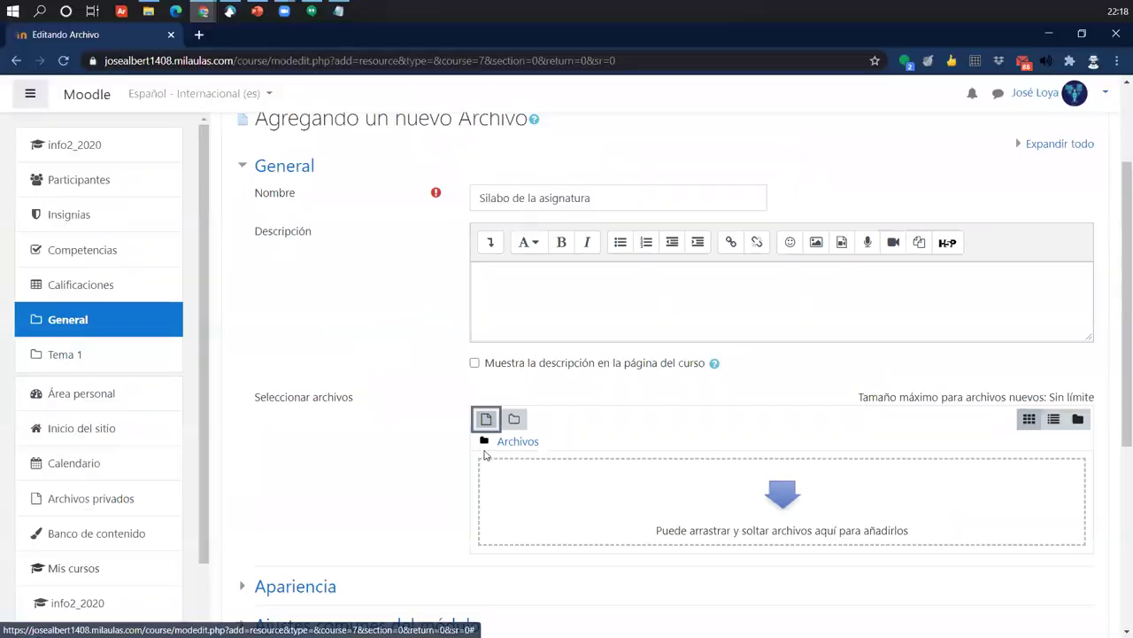
Step: Upload Tiempo de estudio.pdf from the Descargas folder as the resource's attached file
click(486, 419)
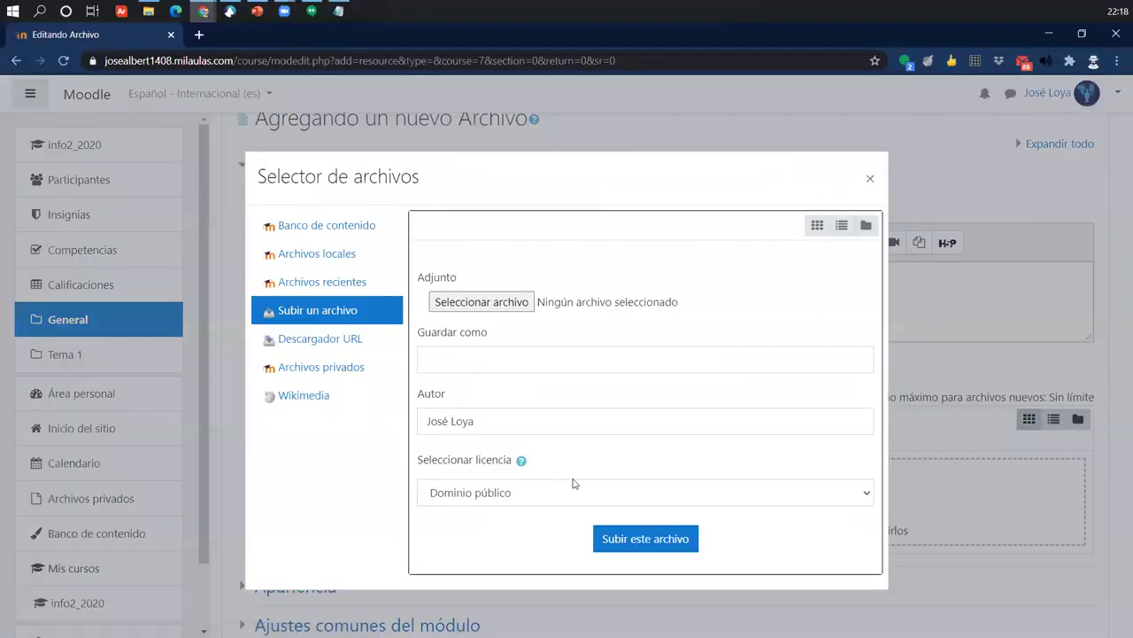
click(440, 304)
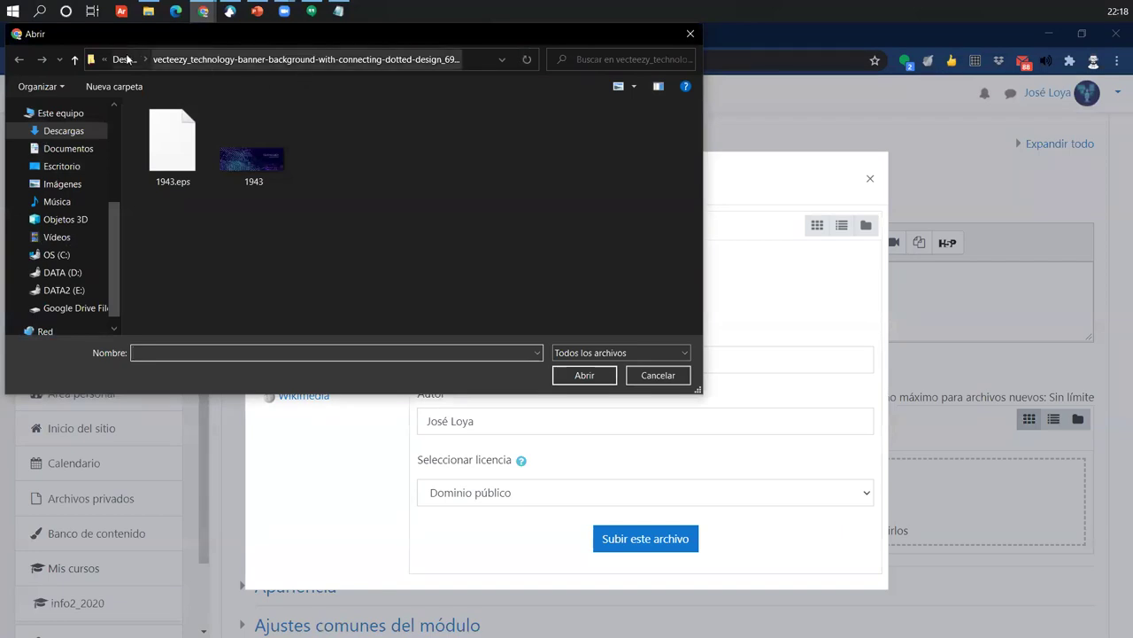
click(126, 59)
scroll(412, 249, down, 5)
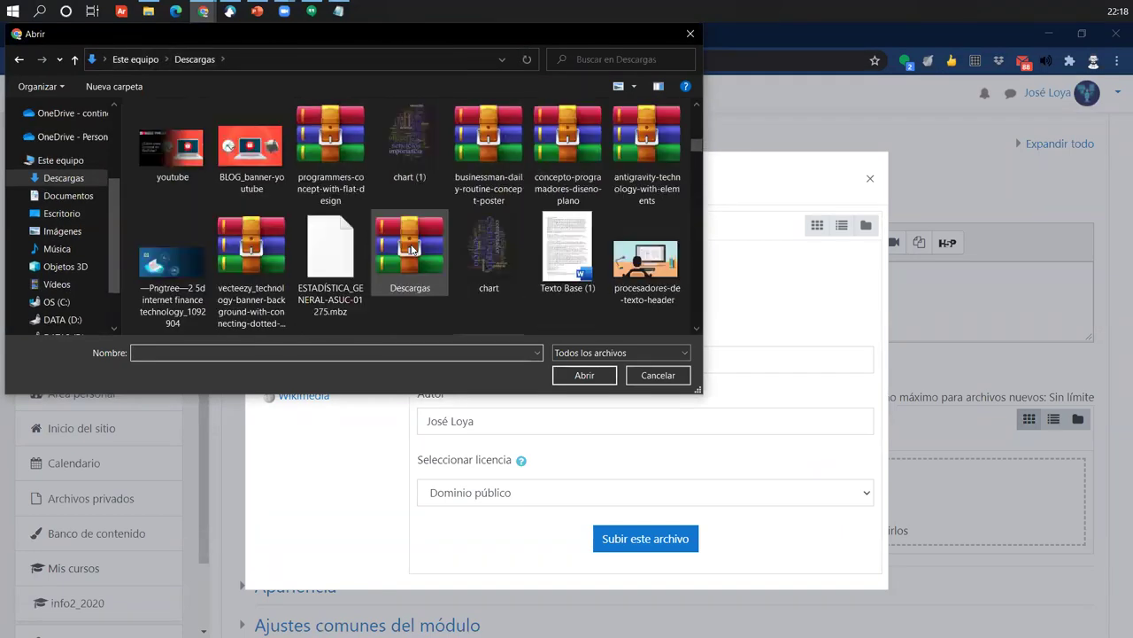
scroll(412, 249, down, 3)
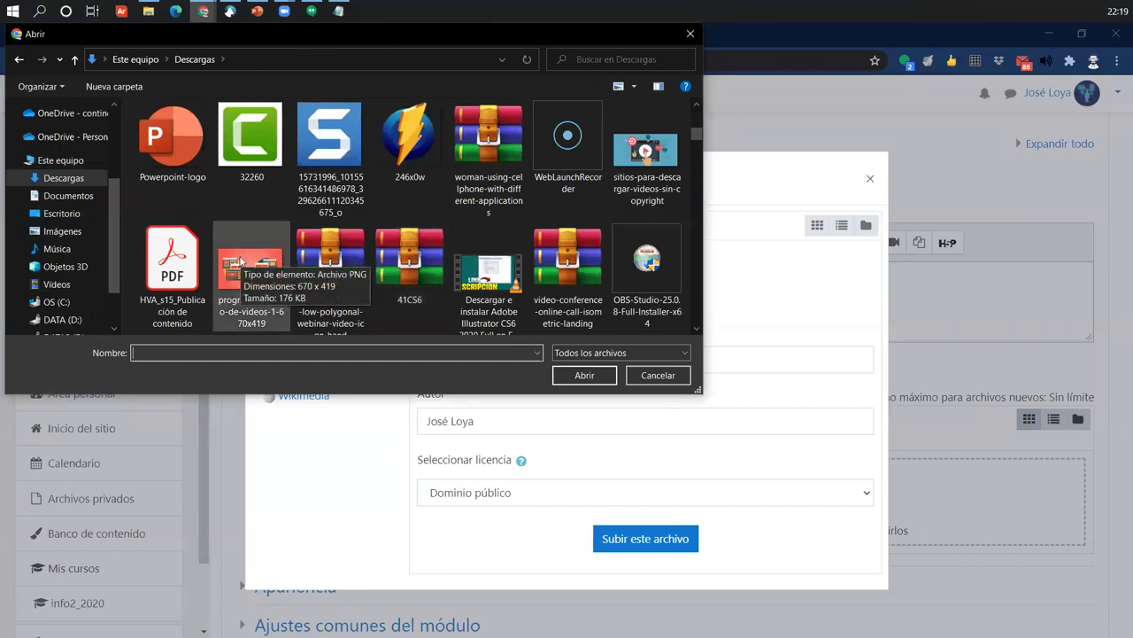
scroll(240, 259, down, 1)
scroll(240, 260, down, 1)
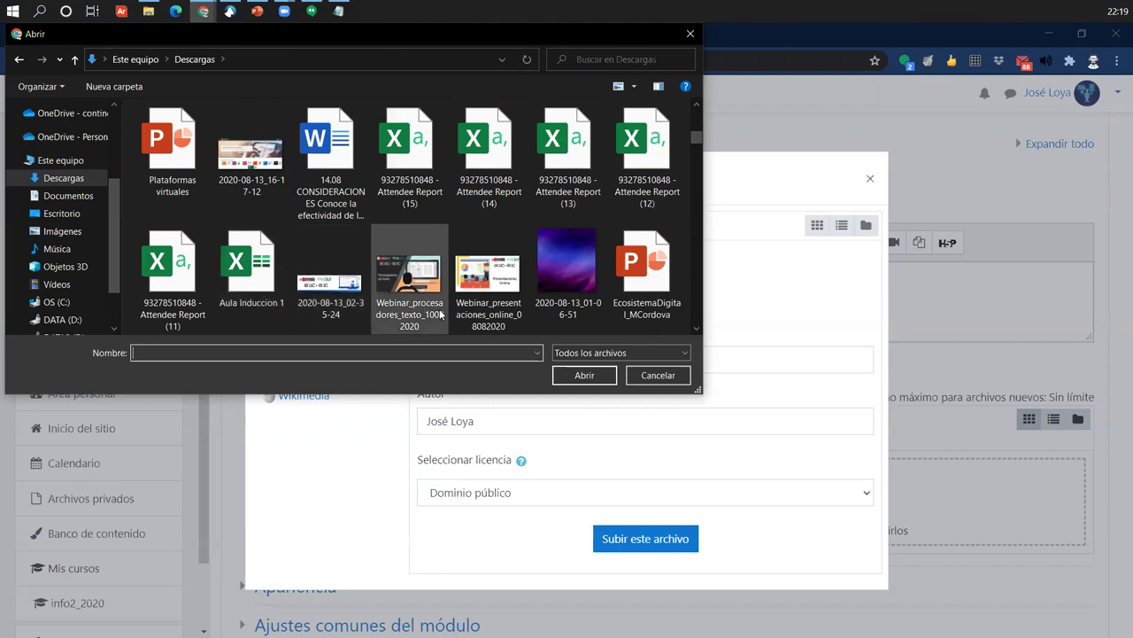
scroll(440, 313, down, 2)
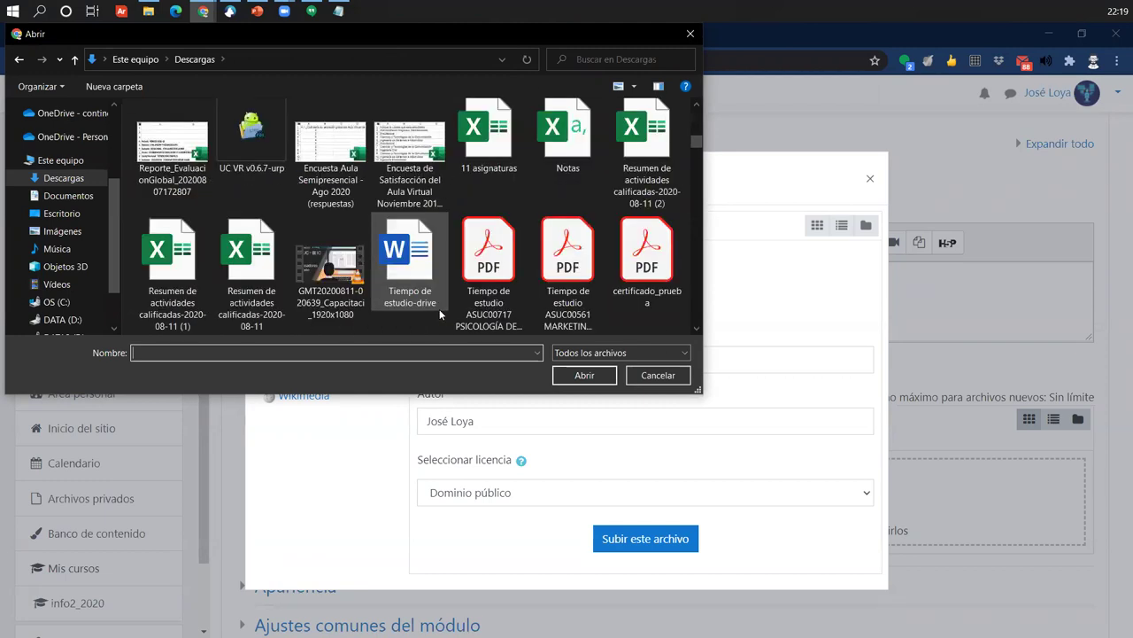
scroll(439, 309, down, 1)
scroll(439, 309, down, 2)
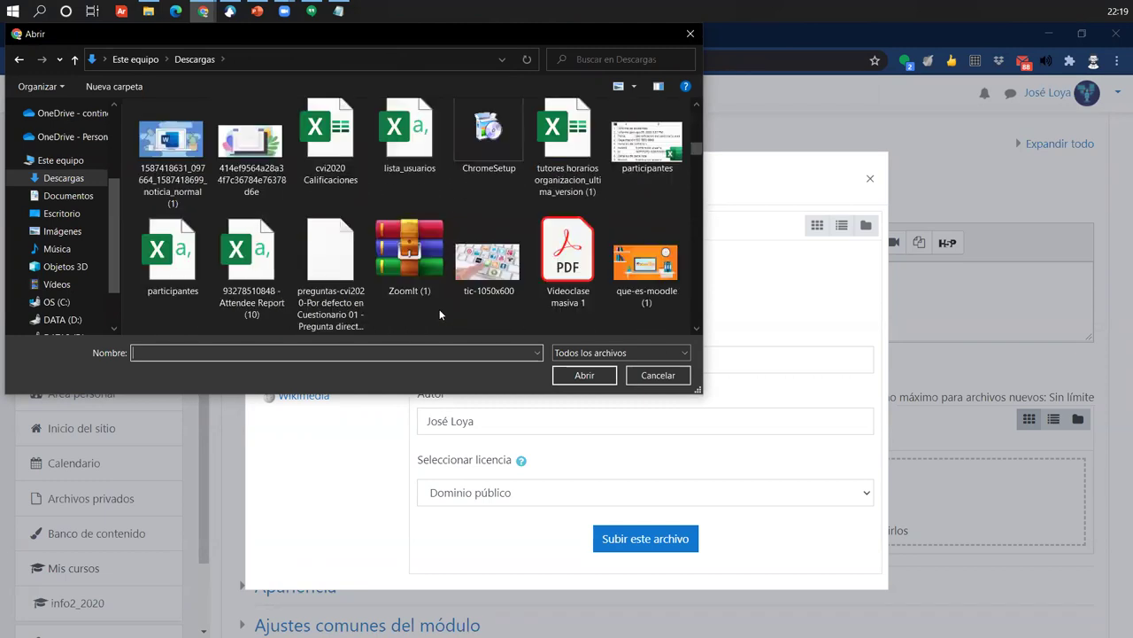
scroll(439, 309, down, 5)
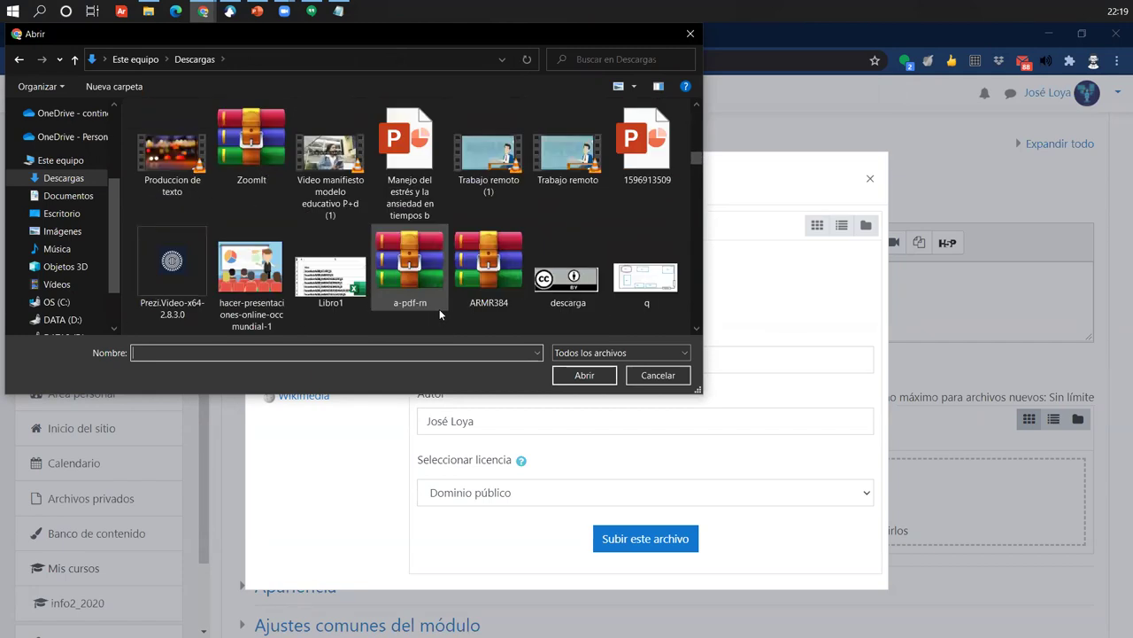
scroll(439, 309, down, 3)
scroll(439, 309, down, 3)
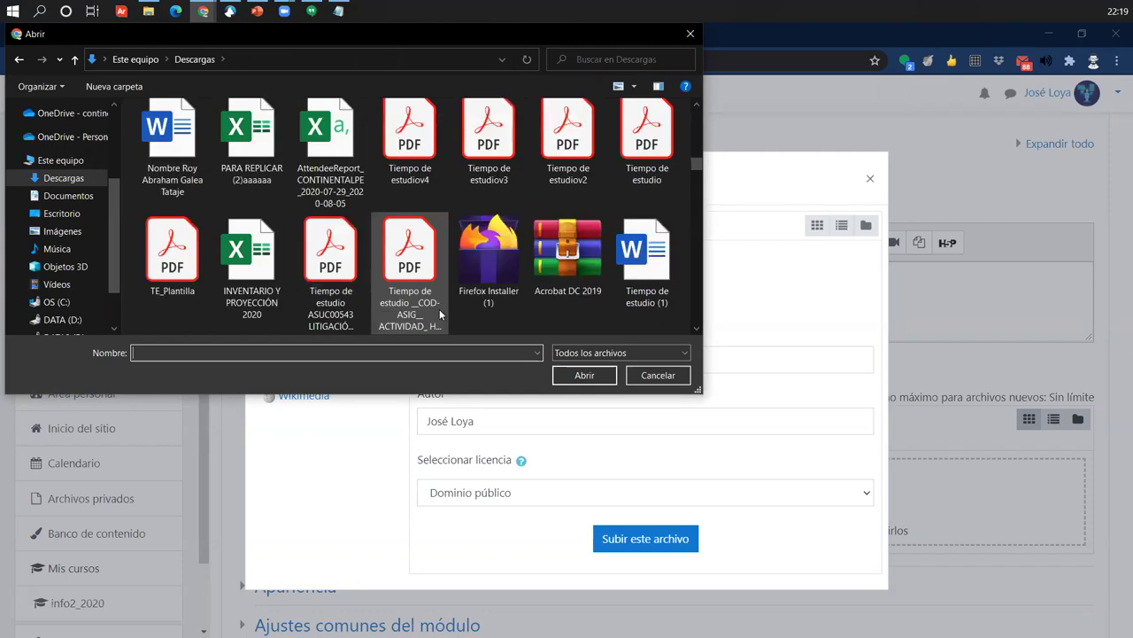
scroll(440, 314, up, 3)
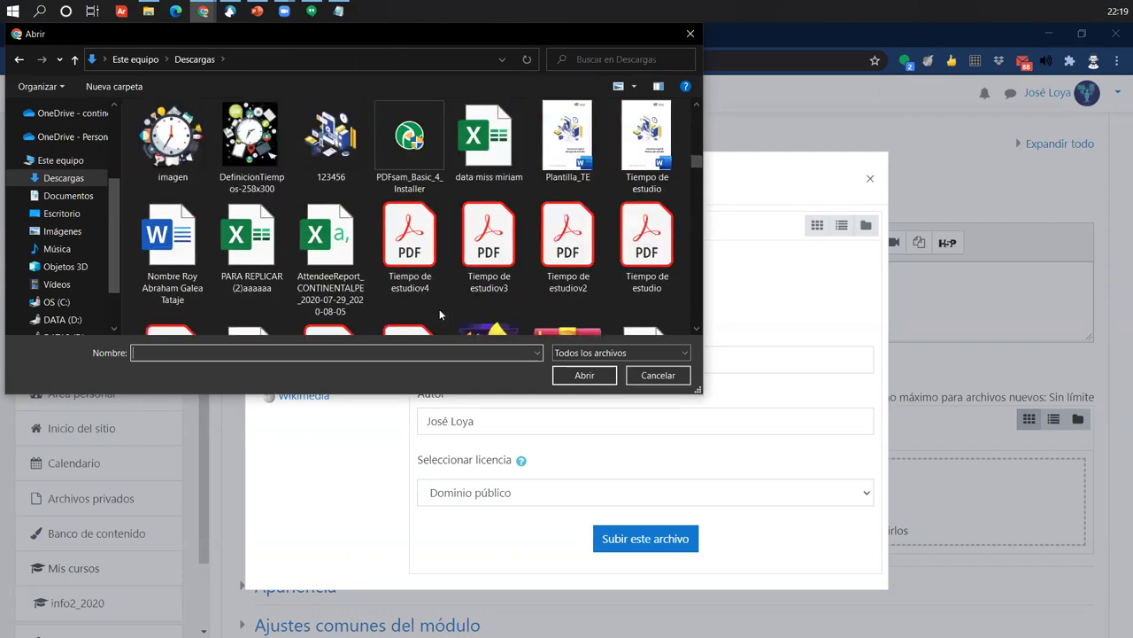
double_click(647, 247)
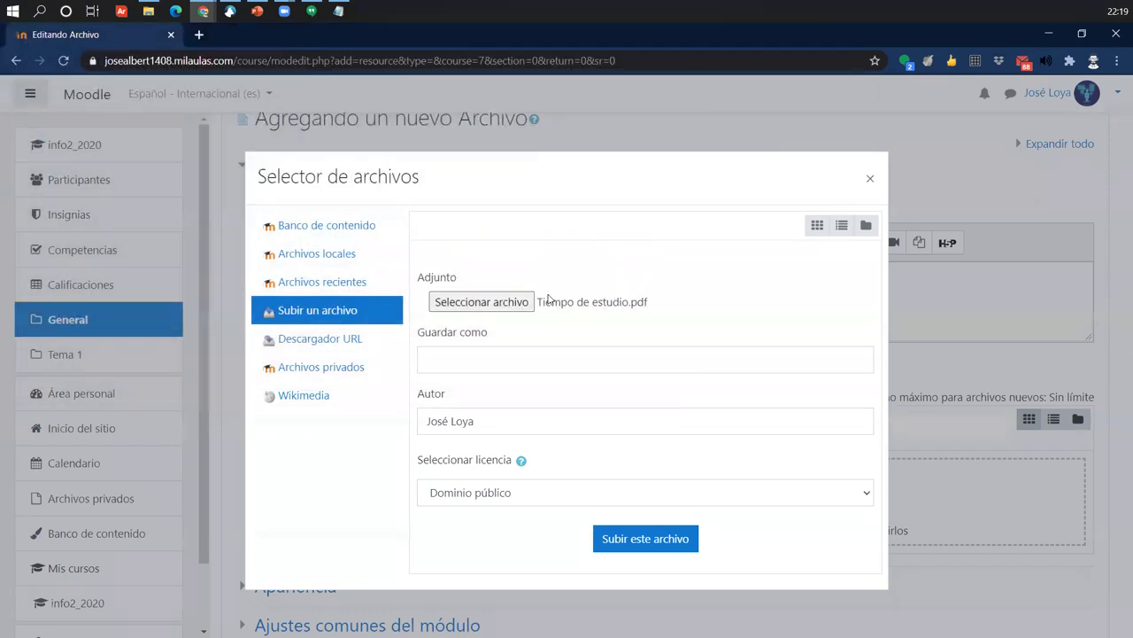
click(645, 539)
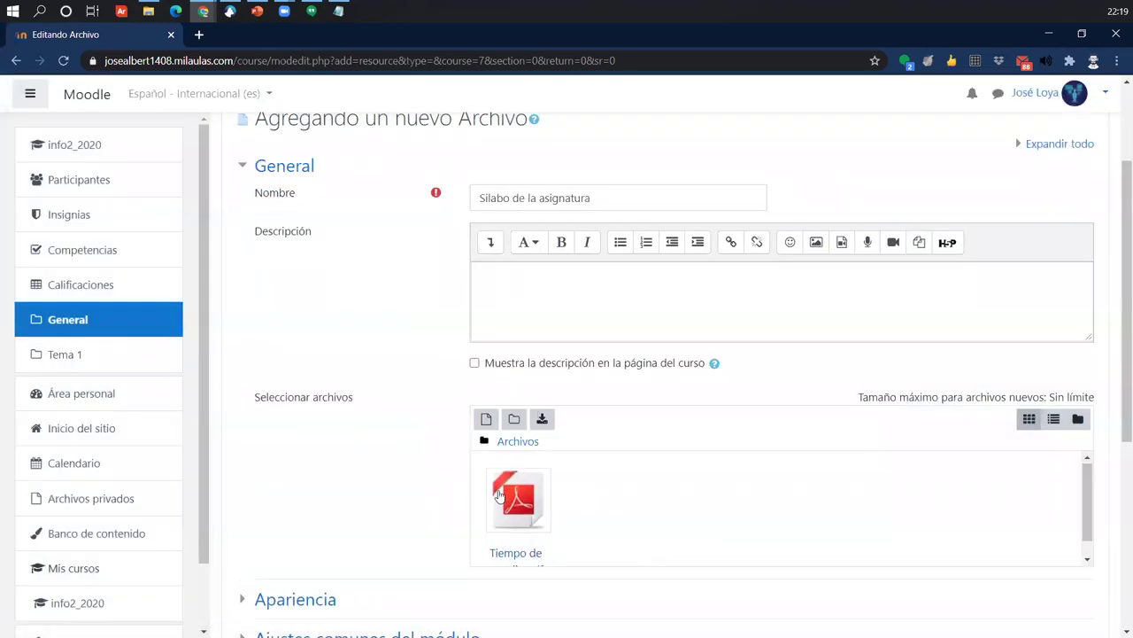
Step: Save the Silabo de la asignatura resource and return to the course page
scroll(430, 519, down, 4)
click(582, 460)
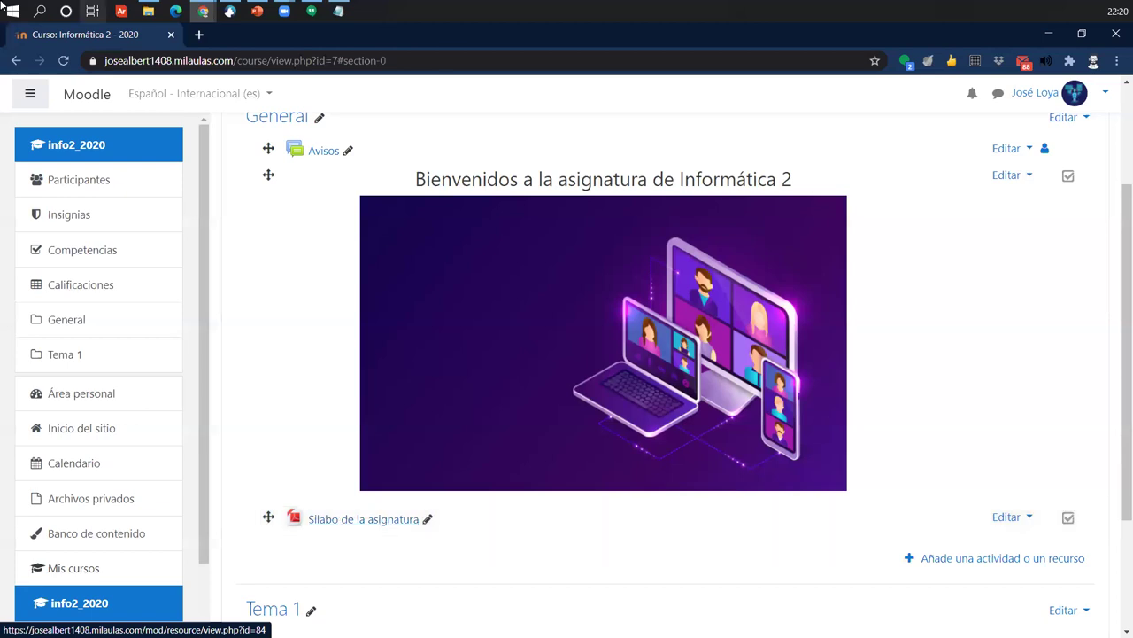
key(alt+Tab)
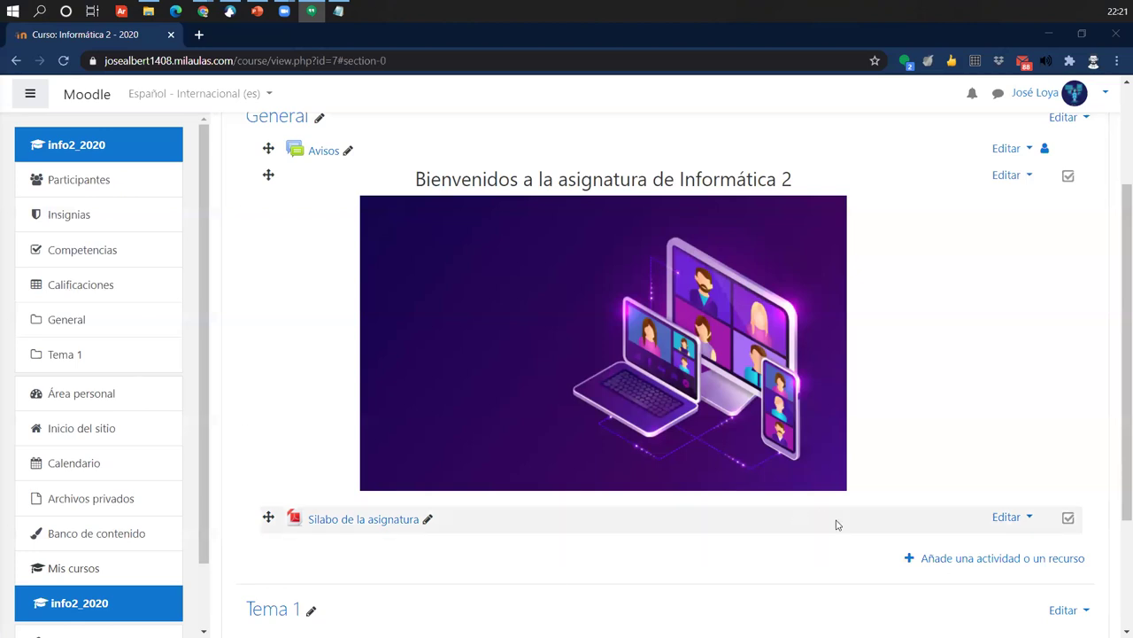
Step: Start a new URL resource from Recursos and open a new browser tab toward YouTube
click(963, 563)
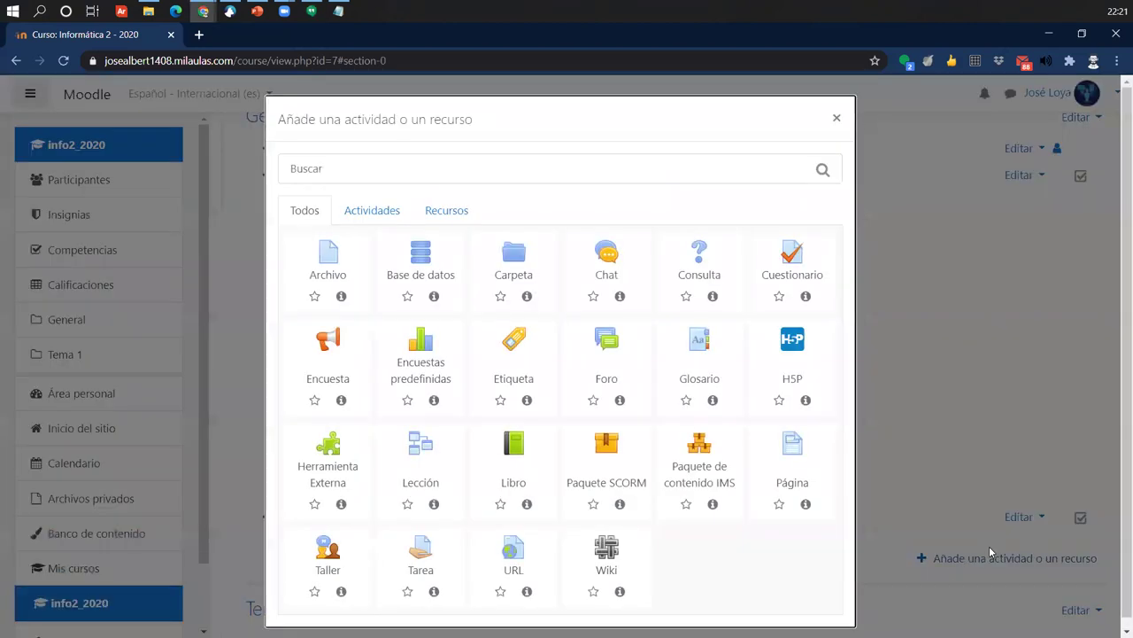
click(445, 212)
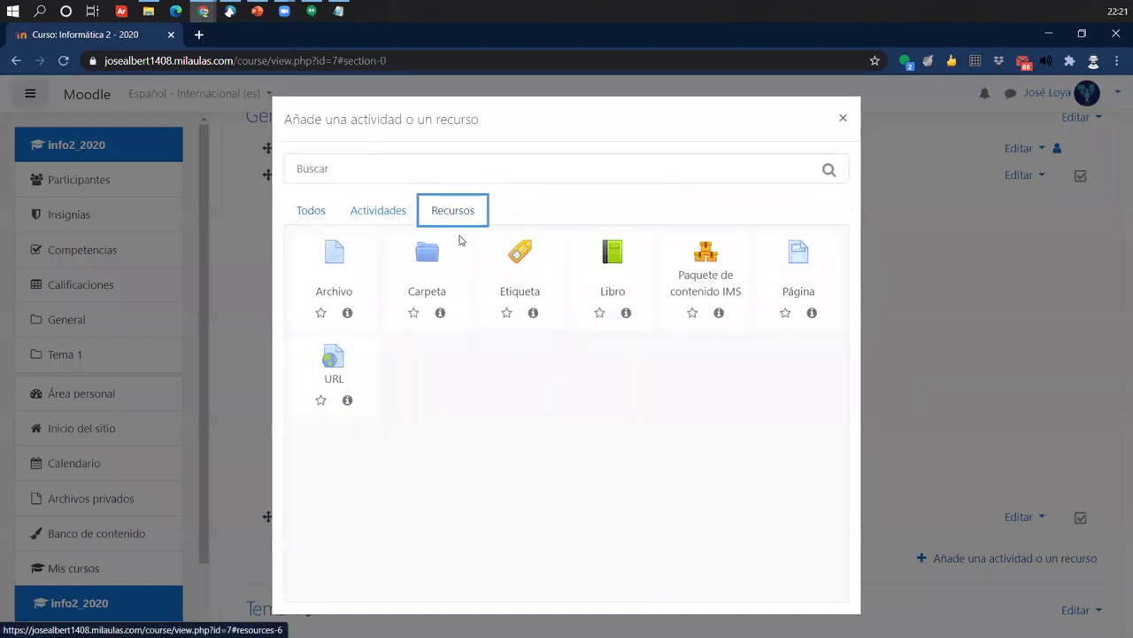
click(342, 362)
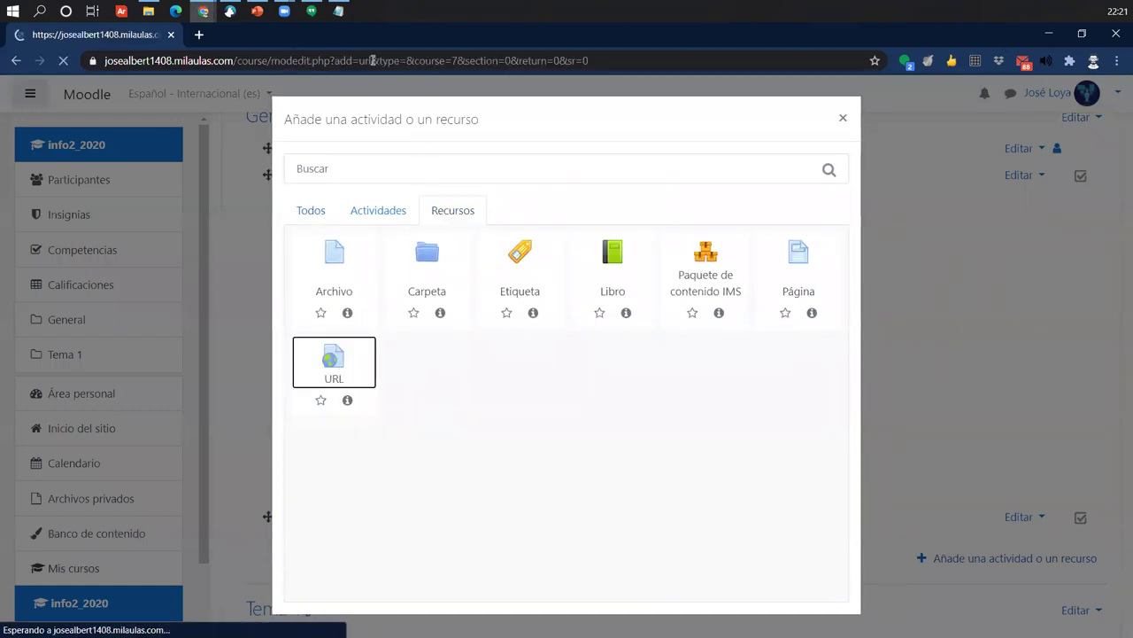
click(199, 34)
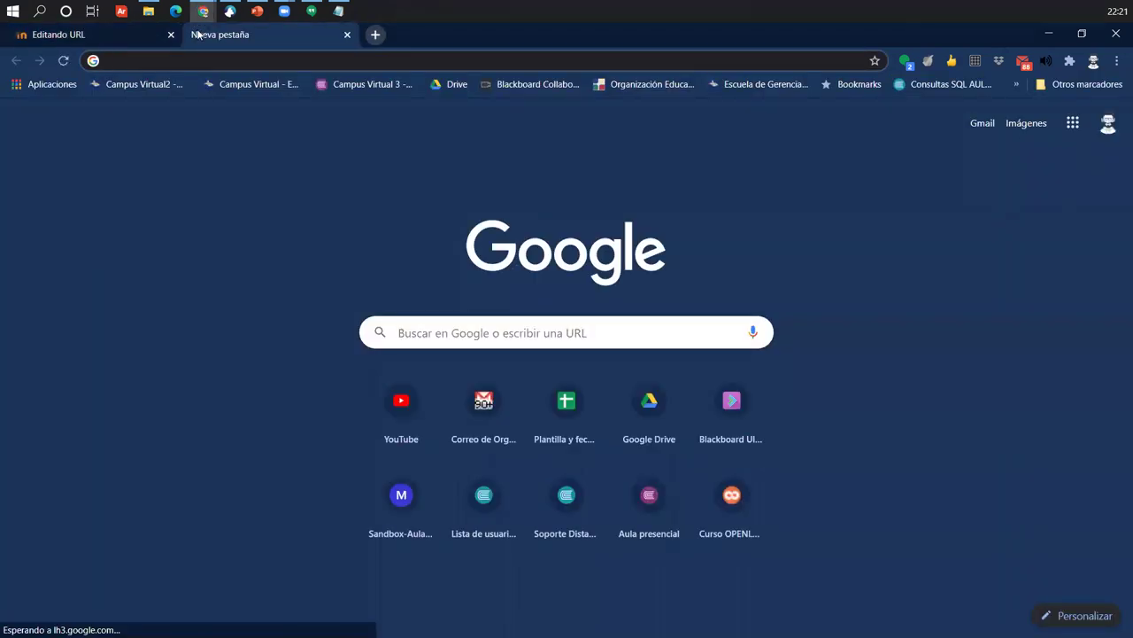
text(youtube+)
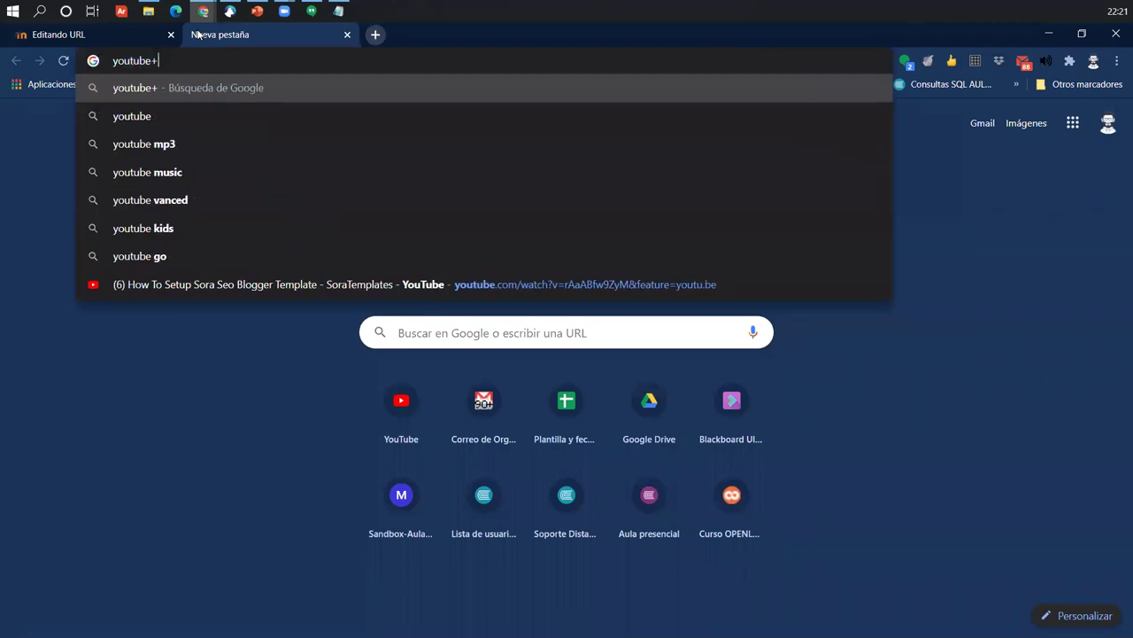
Step: Go to youtube.com and search for 'informatica 2'
key(BackSpace)
key(Down)
key(Down)
key(Down)
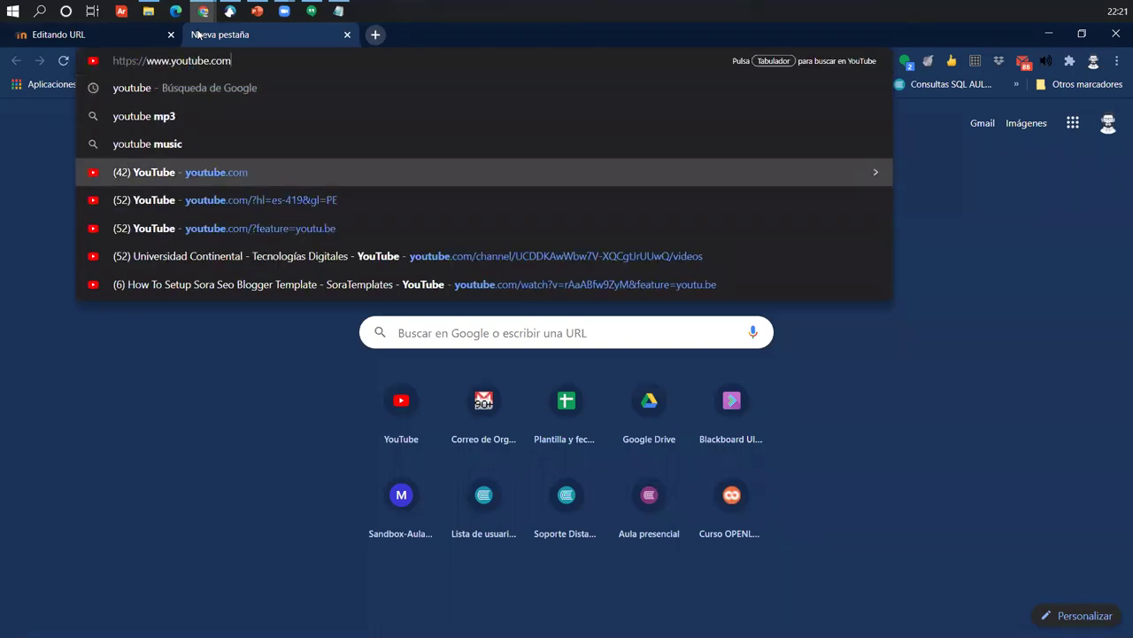
key(Return)
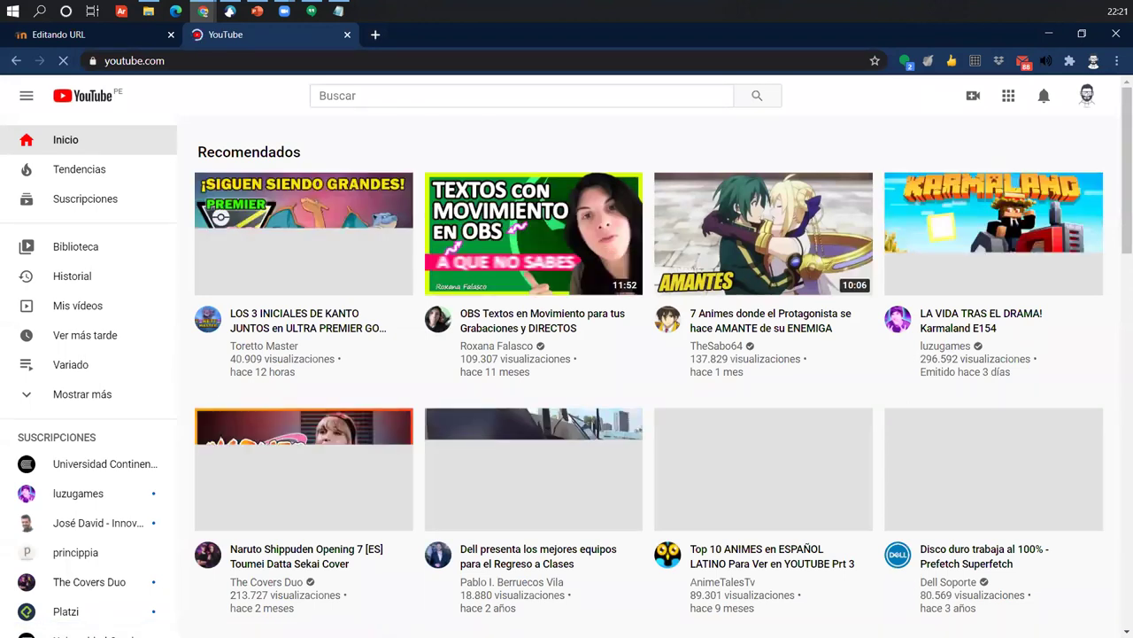
click(444, 94)
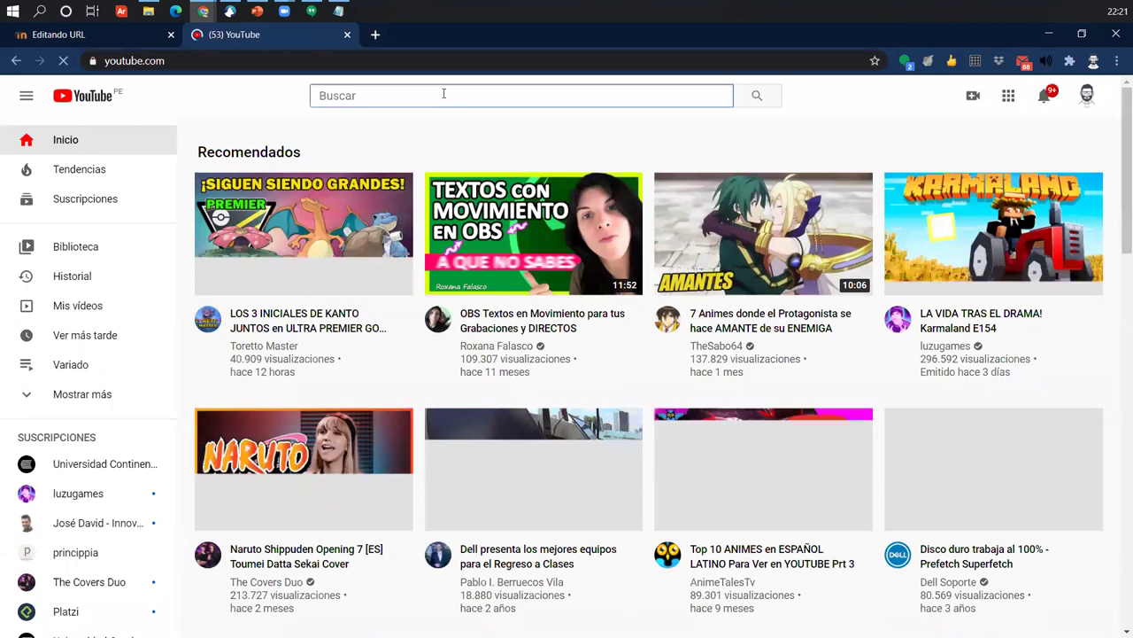
text(informatica 2)
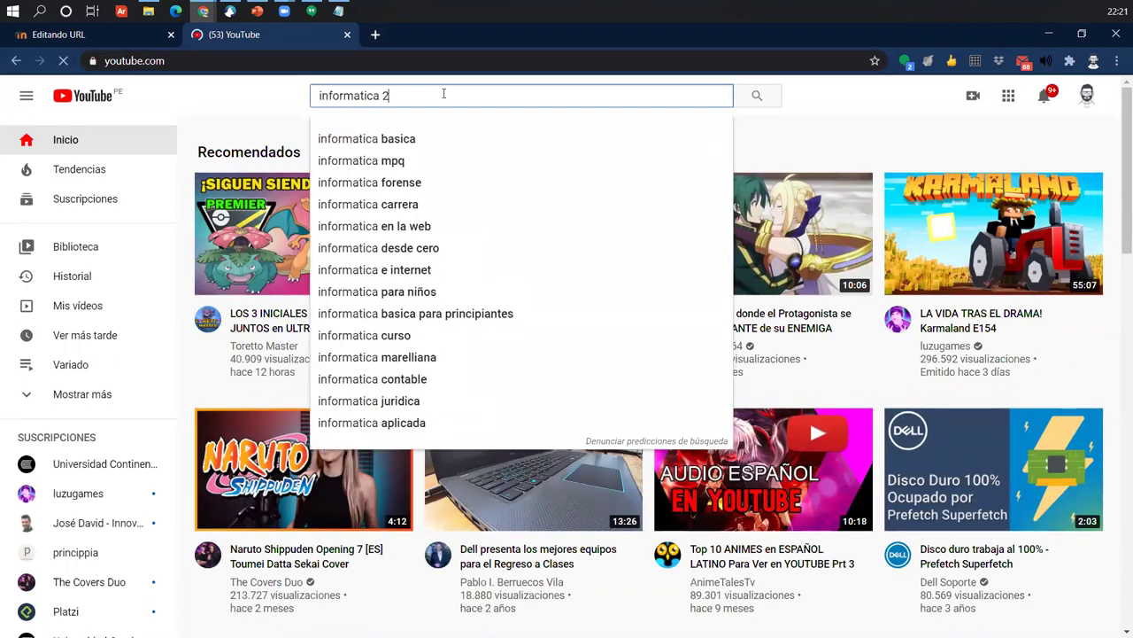
key(Return)
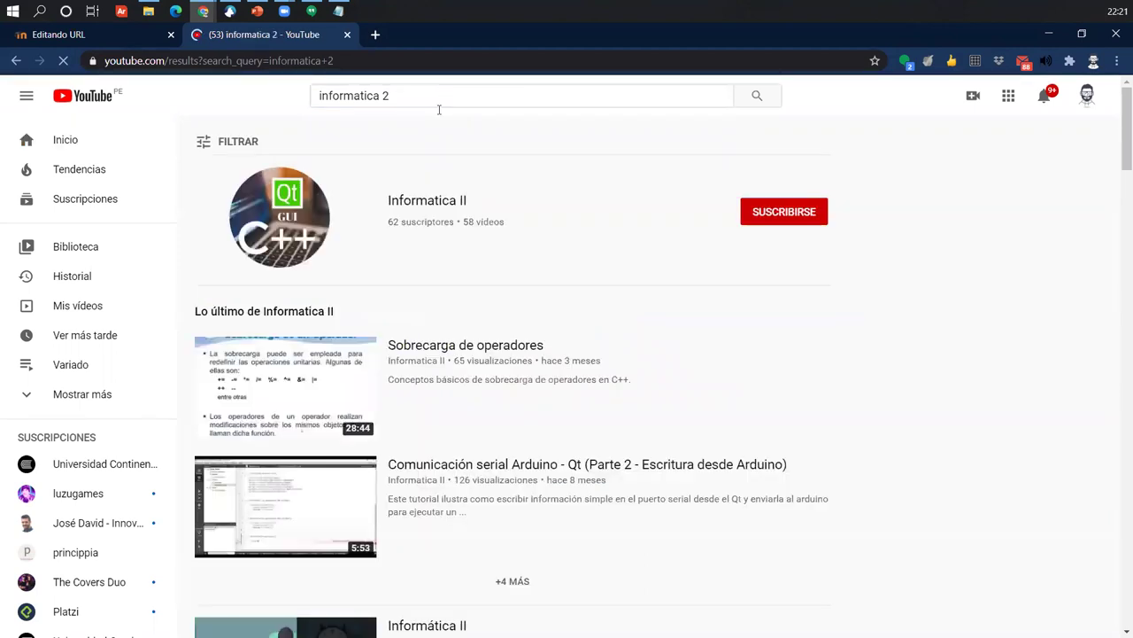
Step: Copy the share link of 'Hablemos de software educativo' from the Informática II playlist
scroll(577, 548, down, 1)
scroll(577, 549, down, 2)
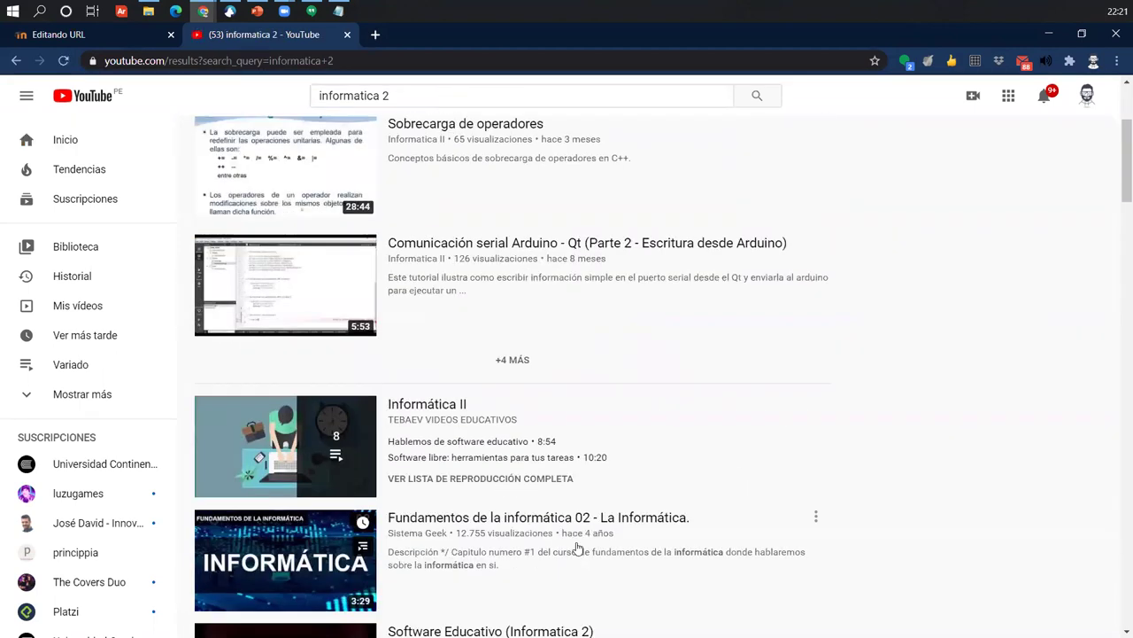
scroll(577, 548, down, 3)
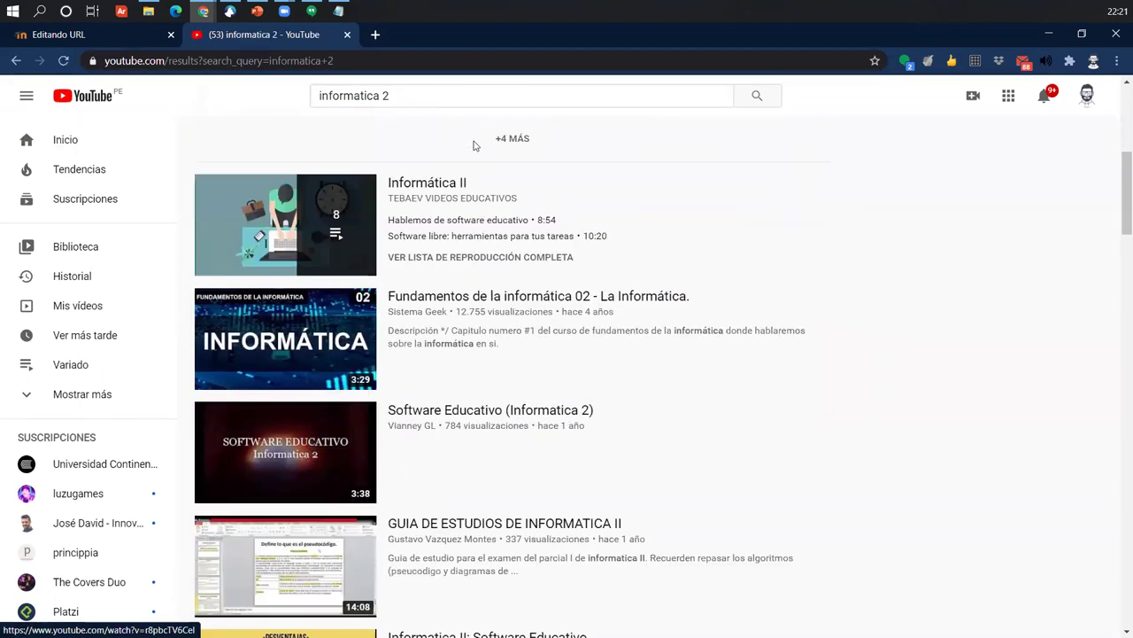
scroll(435, 271, up, 1)
click(432, 259)
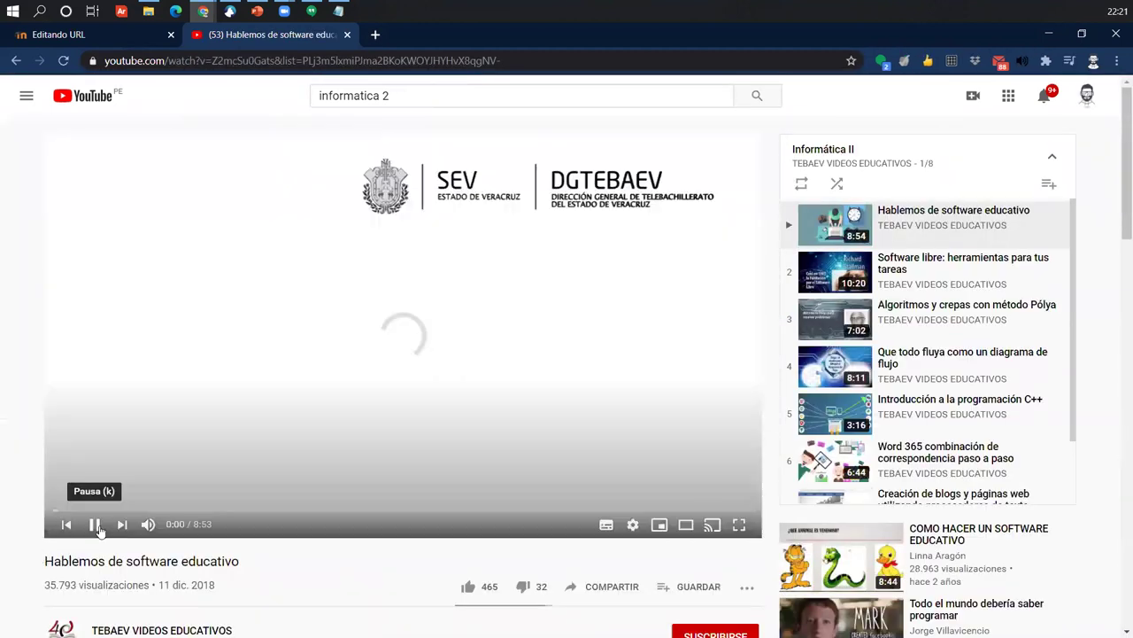
click(94, 523)
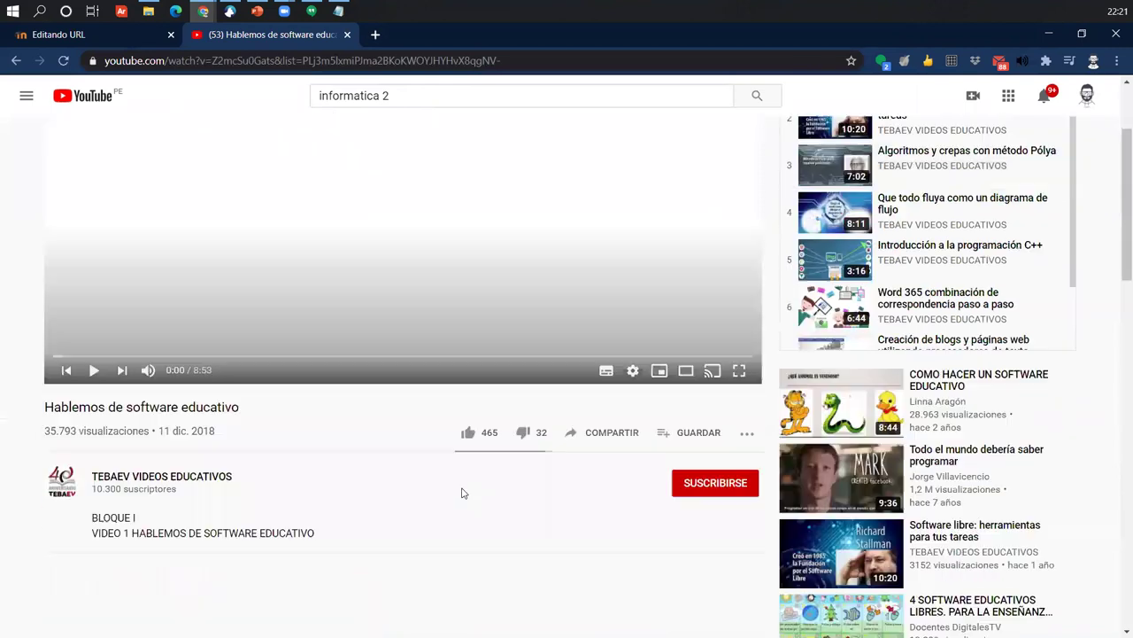
scroll(463, 493, down, 2)
scroll(584, 381, down, 1)
click(605, 365)
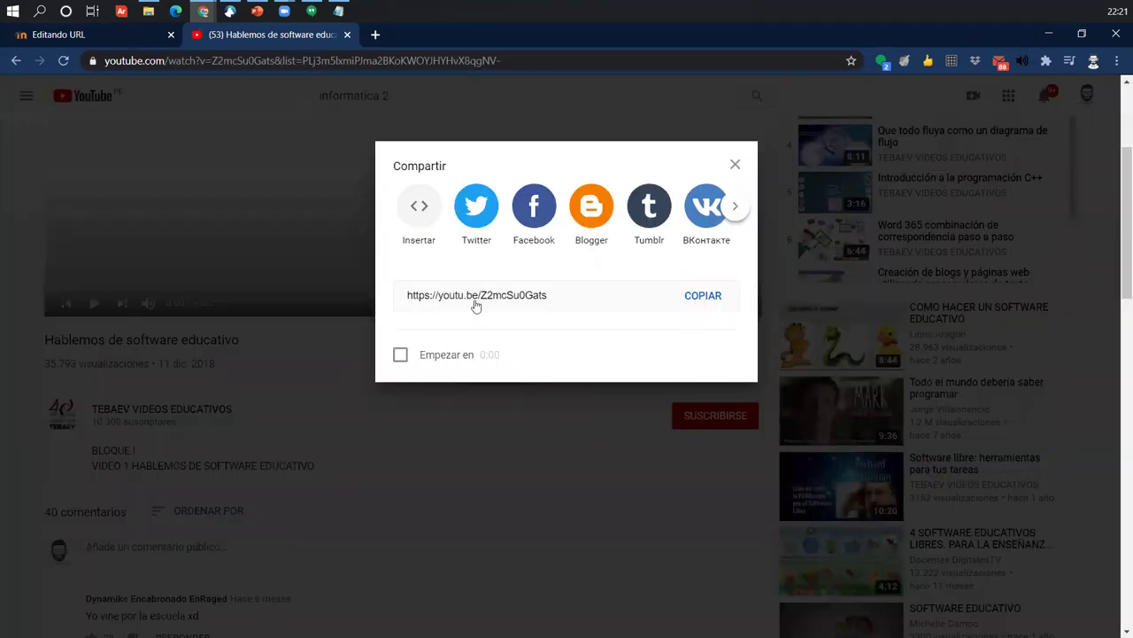
click(534, 386)
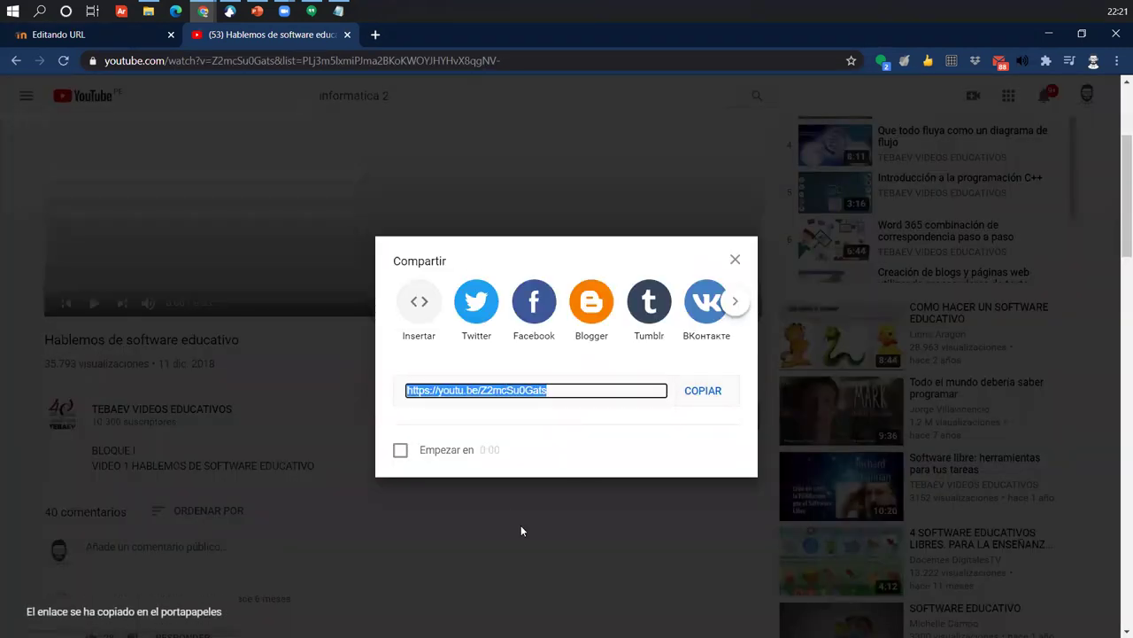
click(130, 36)
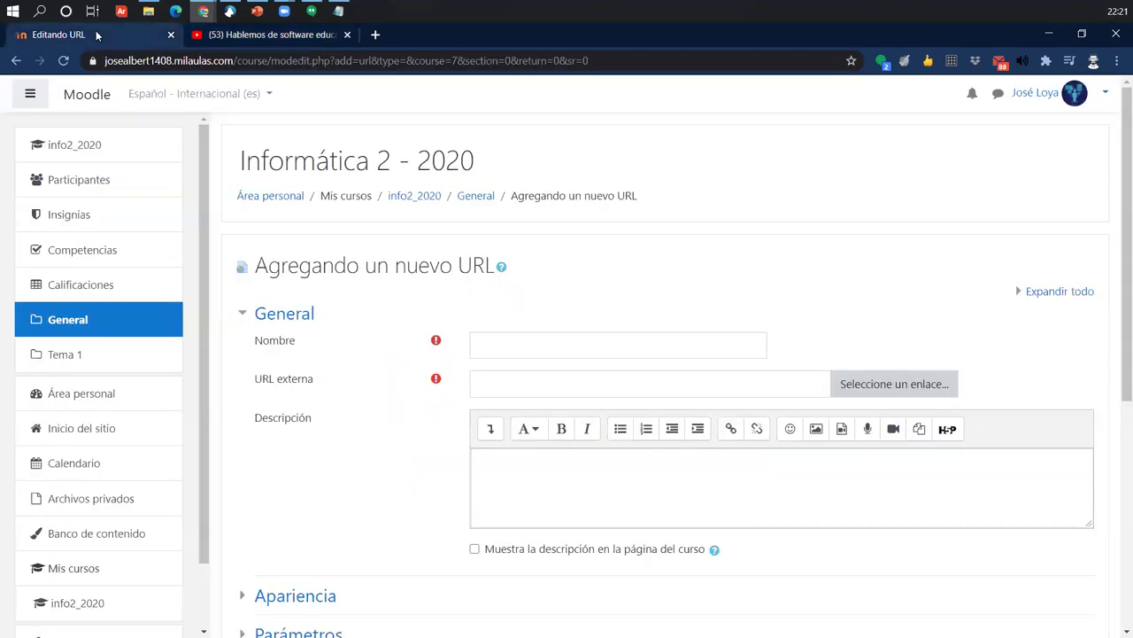
click(566, 381)
key(ctrl+v)
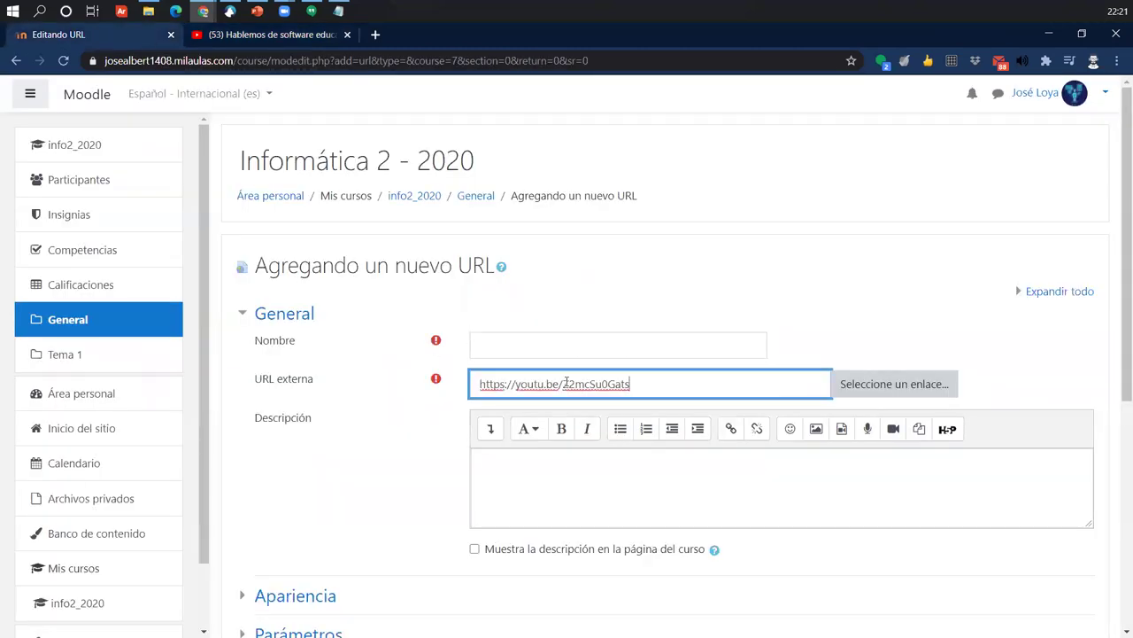
click(552, 333)
text(Vidoe e)
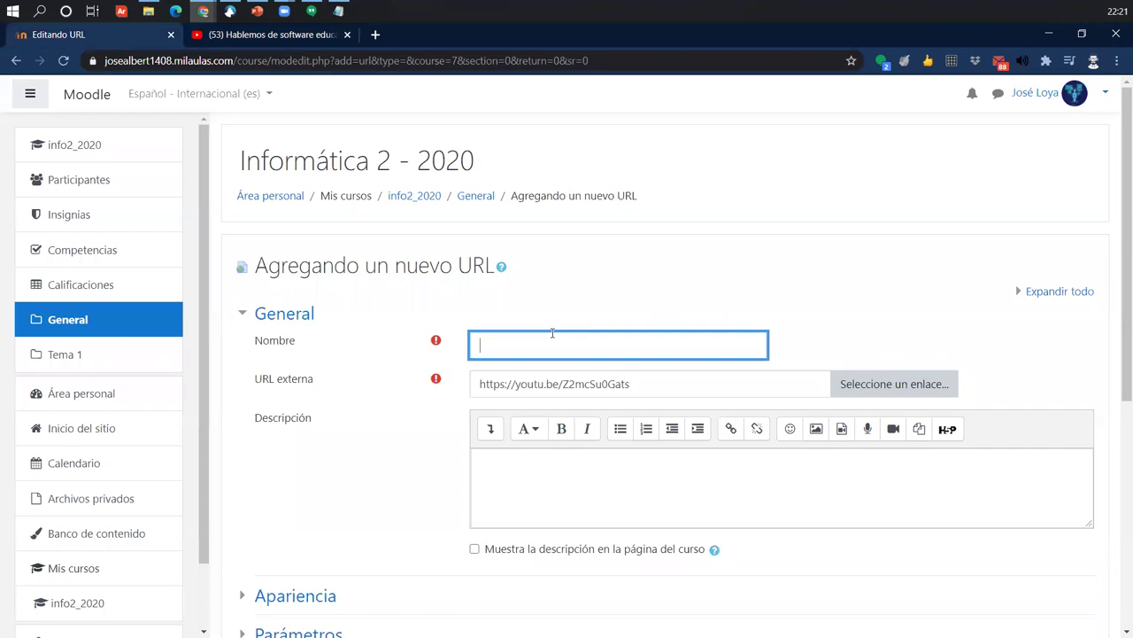
key(BackSpace)
key(BackSpace)
key(BackSpace)
key(BackSpace)
text(eo de presentación)
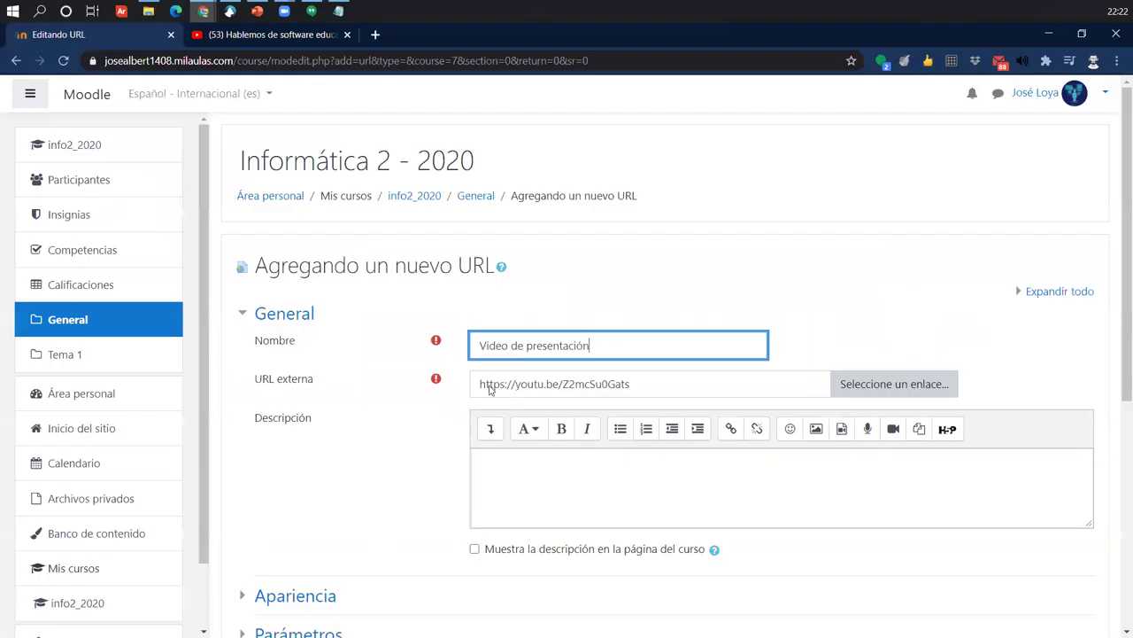
drag(460, 343, 334, 345)
key(BackSpace)
scroll(496, 443, down, 5)
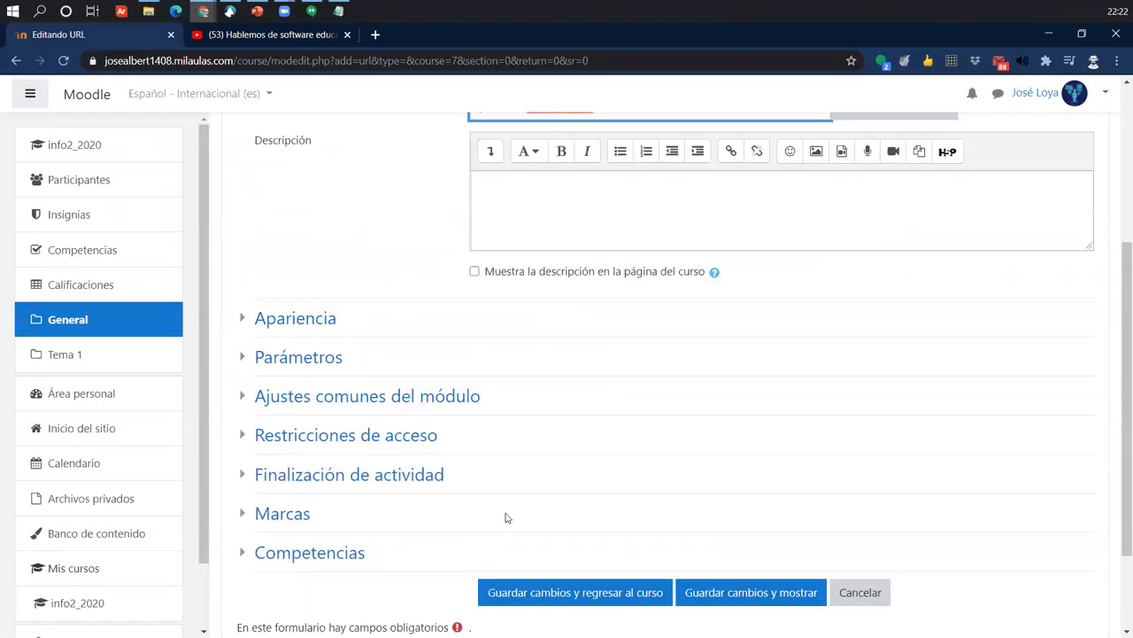
scroll(549, 484, up, 1)
key(Return)
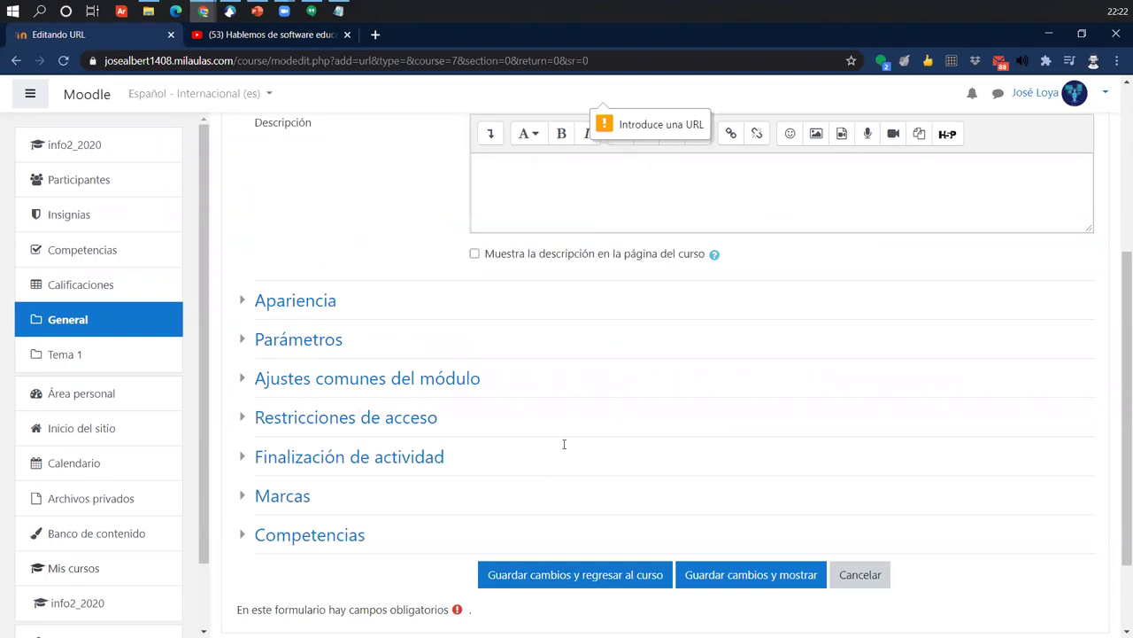
key(ctrl+z)
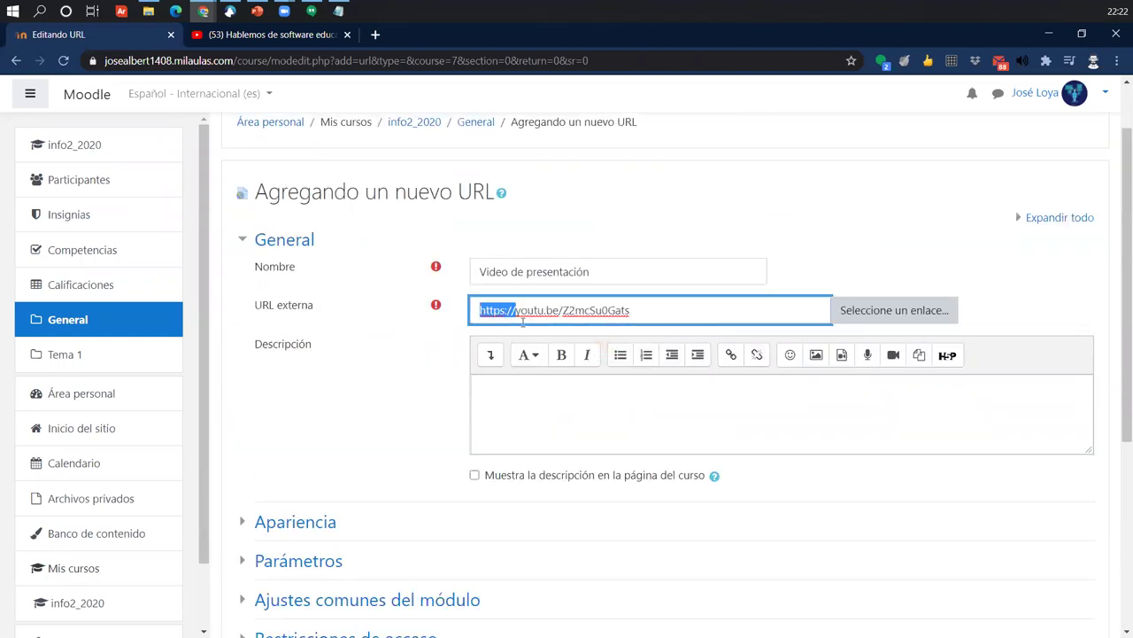
click(397, 399)
Step: Set the Apariencia display mode to Incrustar and save the link to the course
scroll(363, 372, down, 3)
click(301, 301)
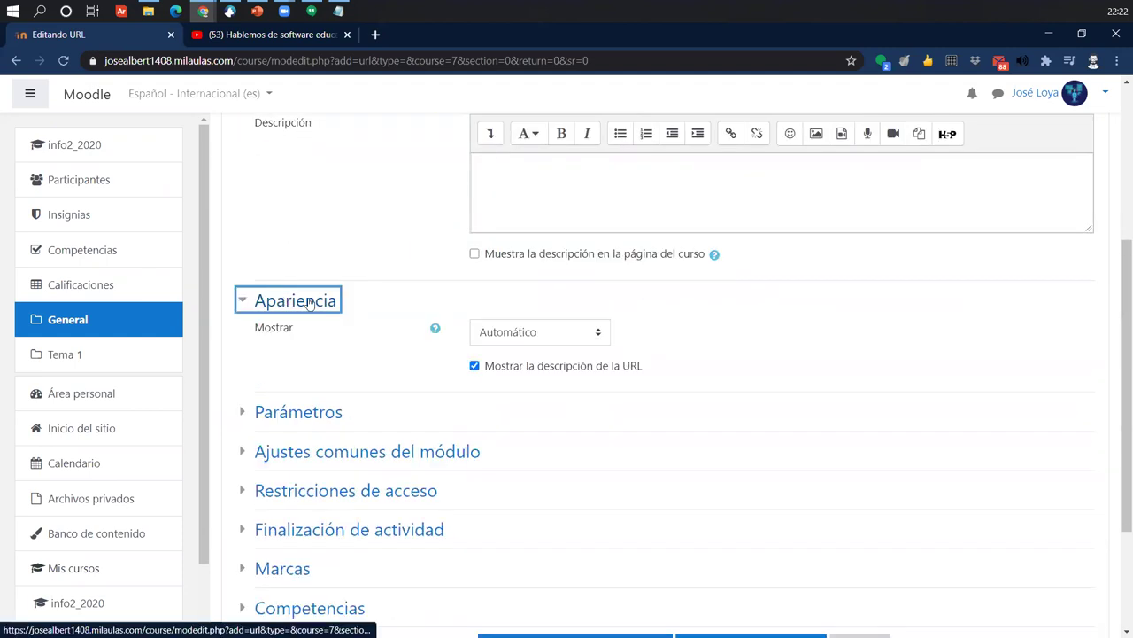
click(516, 339)
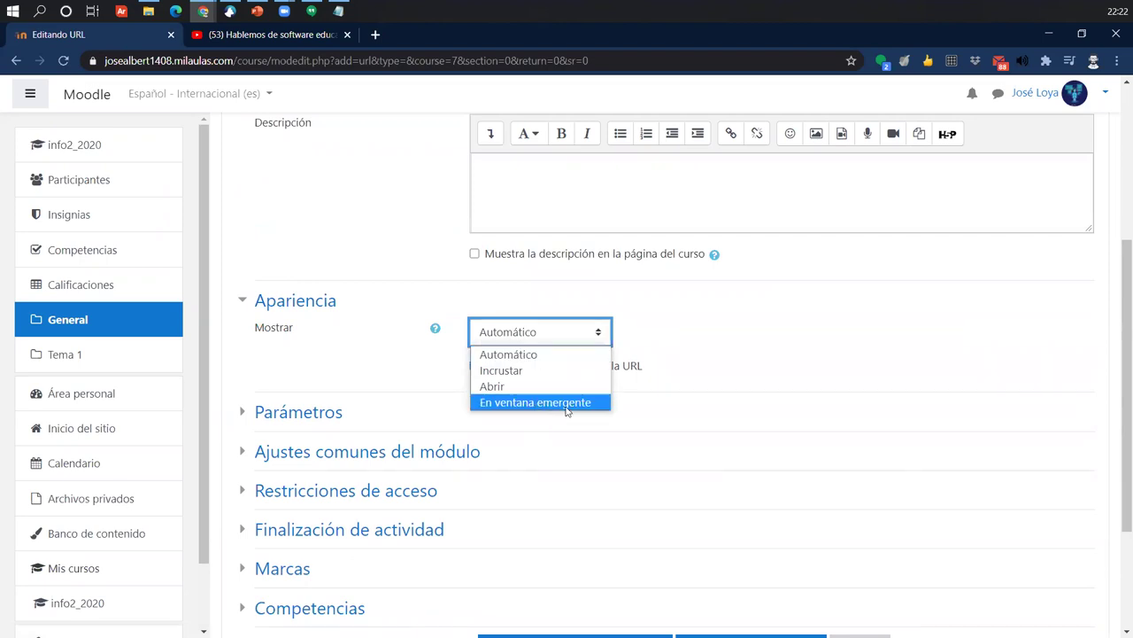
click(505, 370)
scroll(724, 540, down, 3)
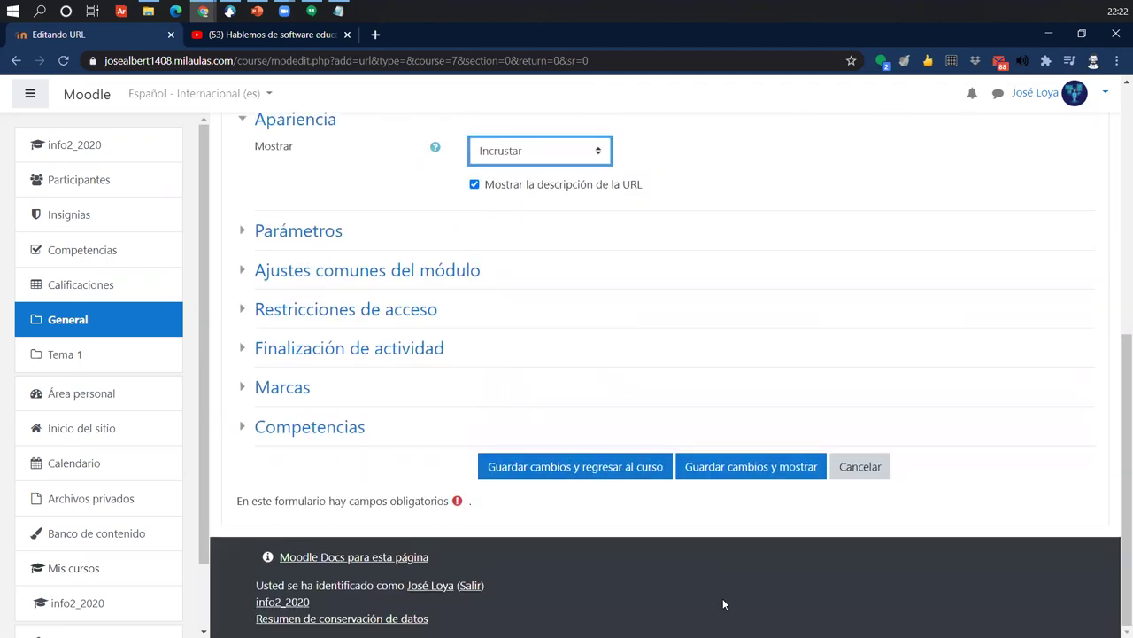
click(664, 469)
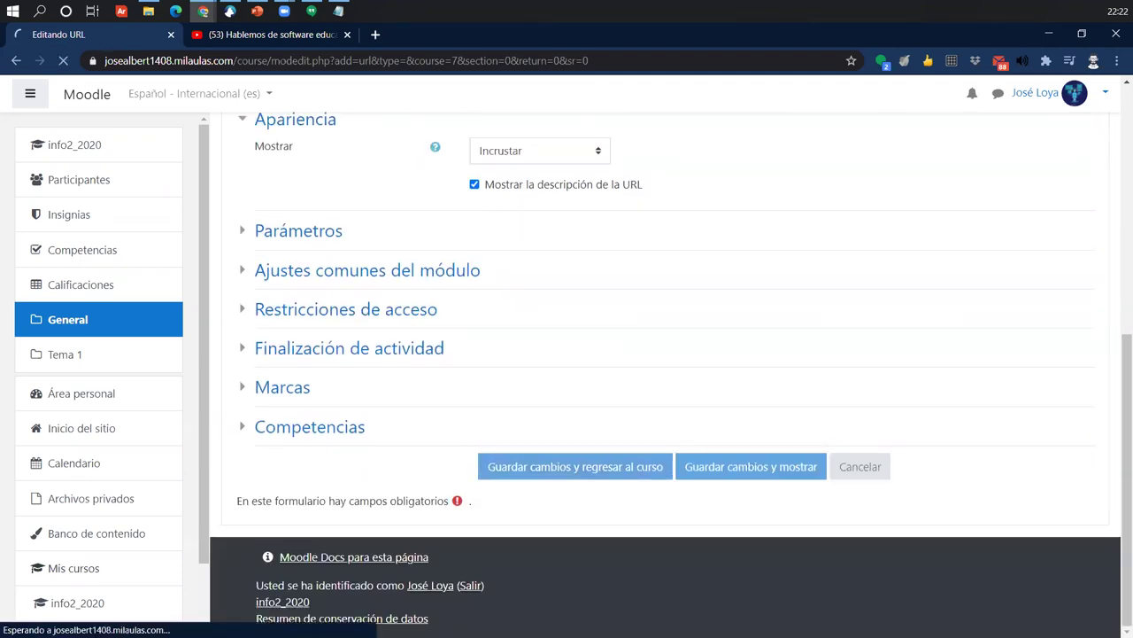
scroll(337, 579, down, 2)
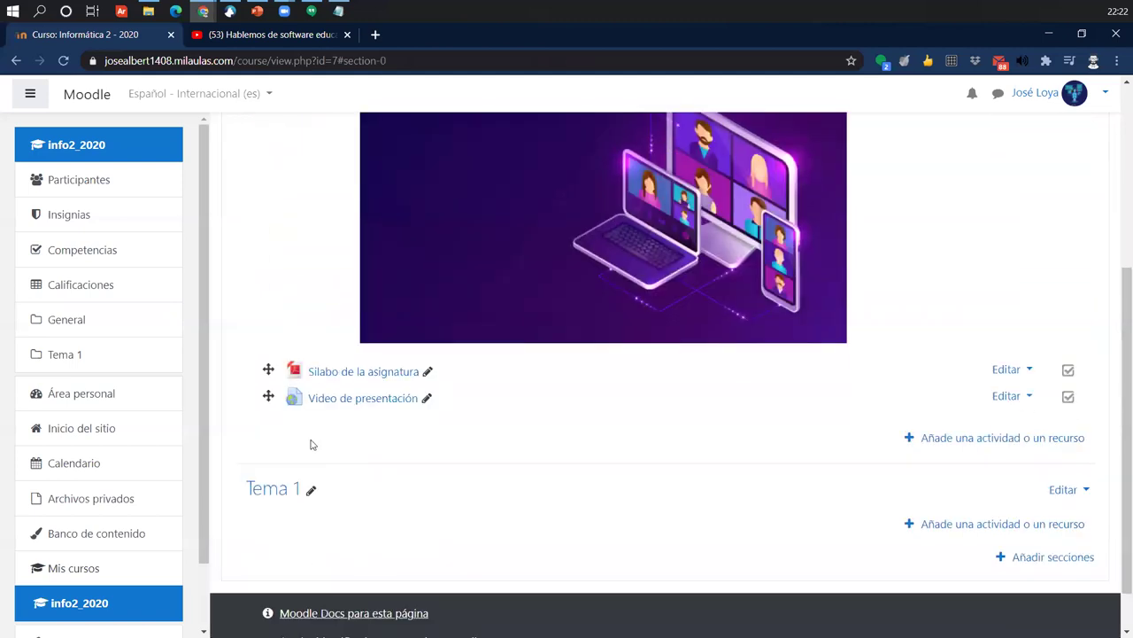
Step: Open Video de presentación, then play and pause the embedded 'Hablemos de software educativo' video
click(348, 404)
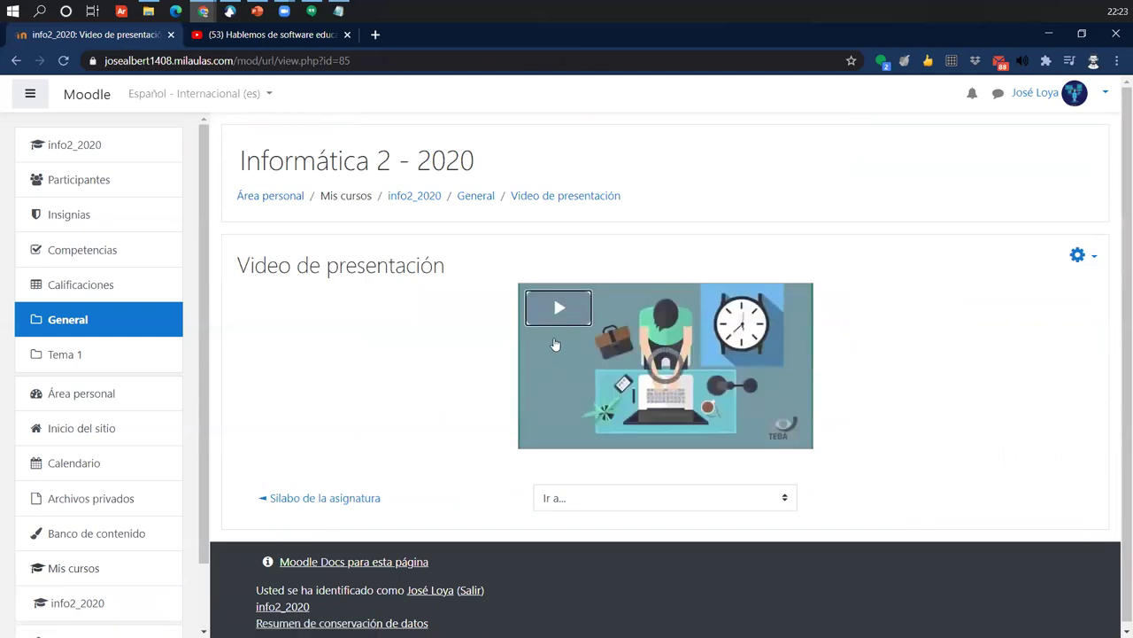
click(628, 373)
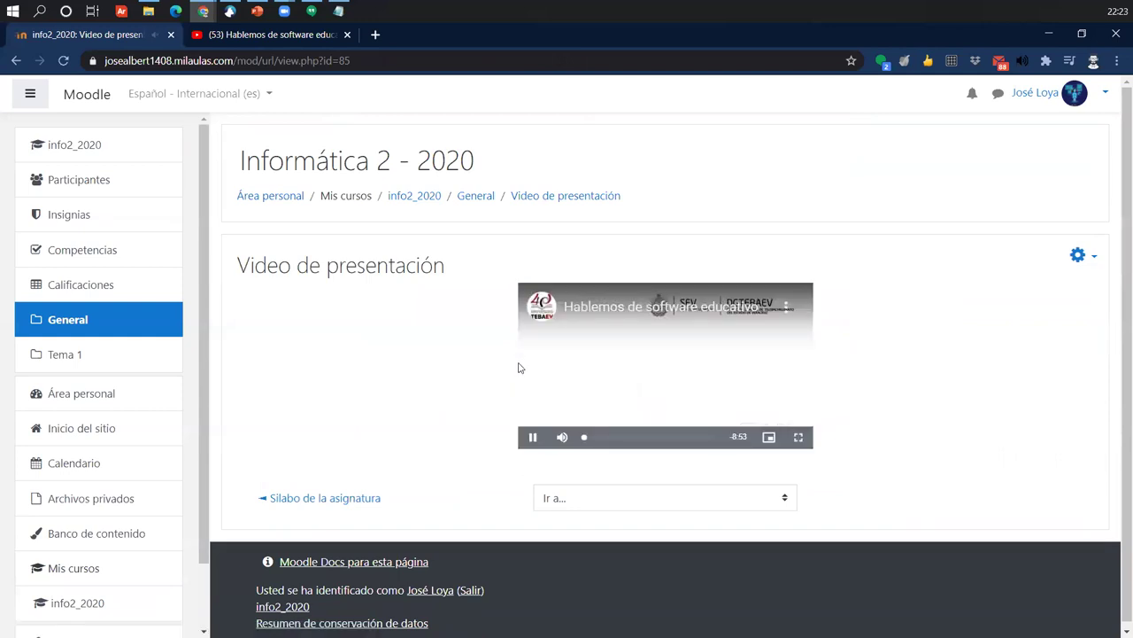
click(531, 438)
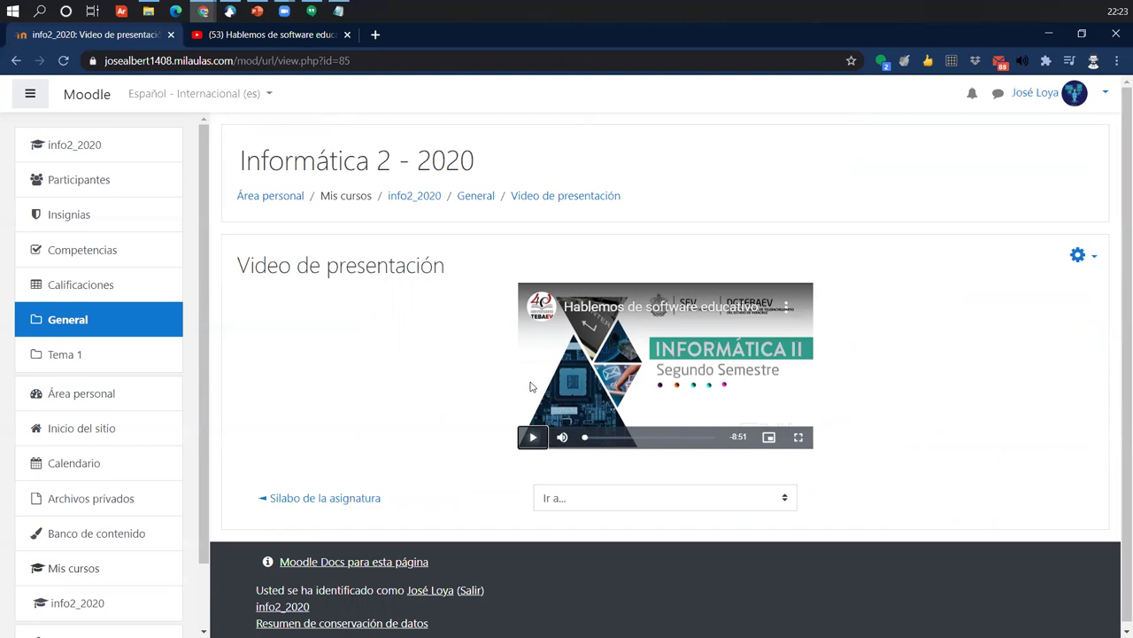
Step: Return to the Informática 2 course page through the General breadcrumb link
click(475, 195)
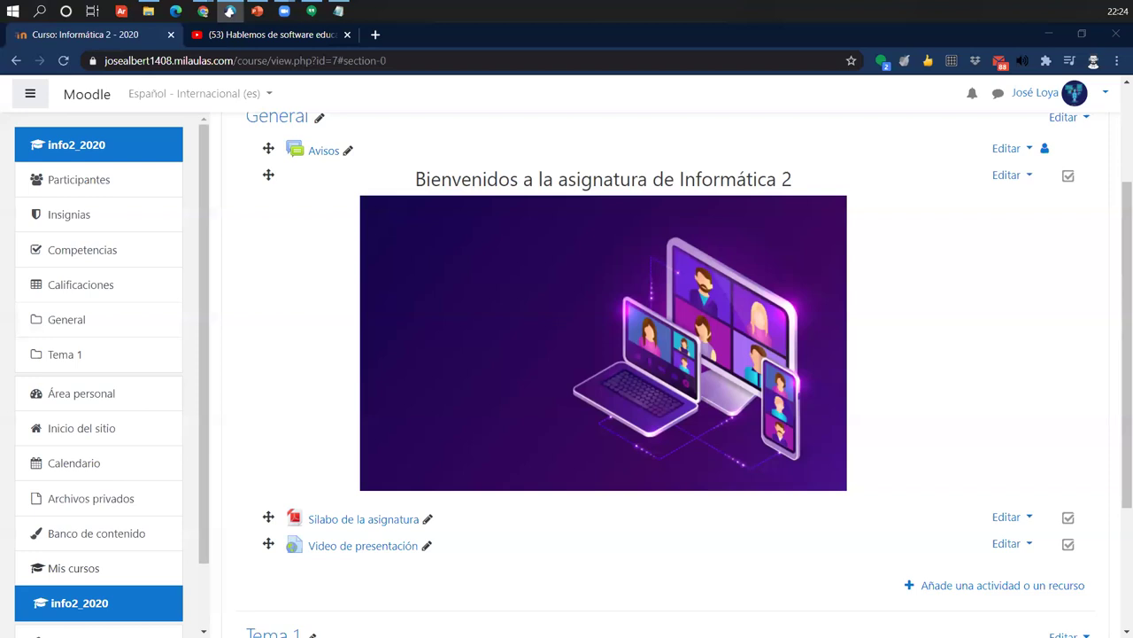
scroll(437, 481, down, 2)
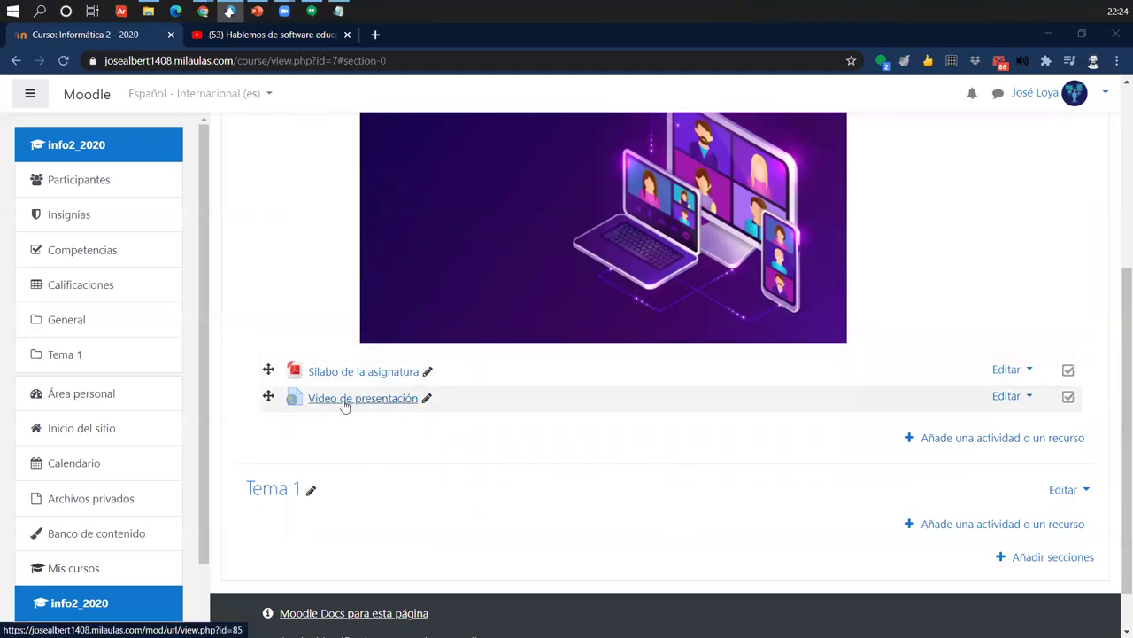
Step: Delete the Video de presentación link via its Editar menu, confirming with Sí
click(1012, 396)
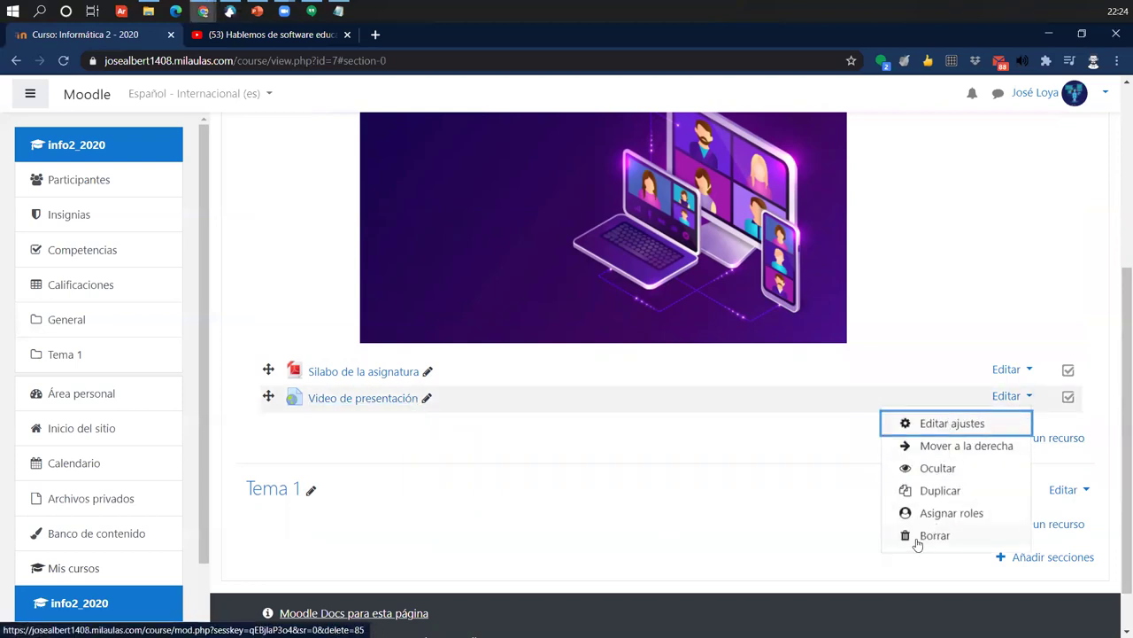
key(Escape)
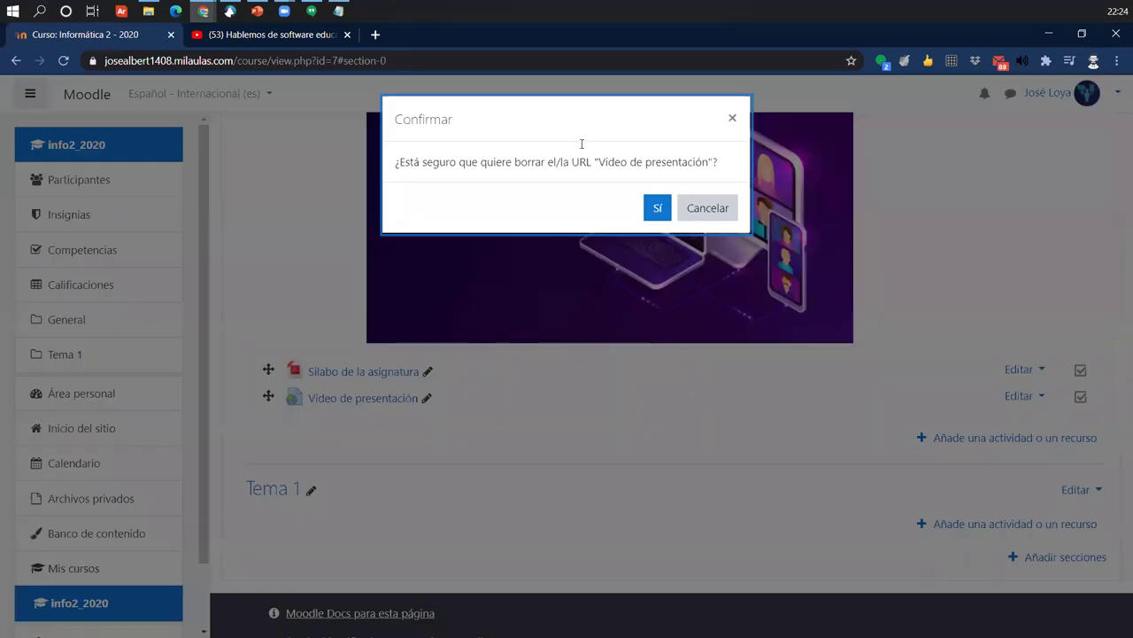
drag(414, 162, 649, 161)
click(656, 207)
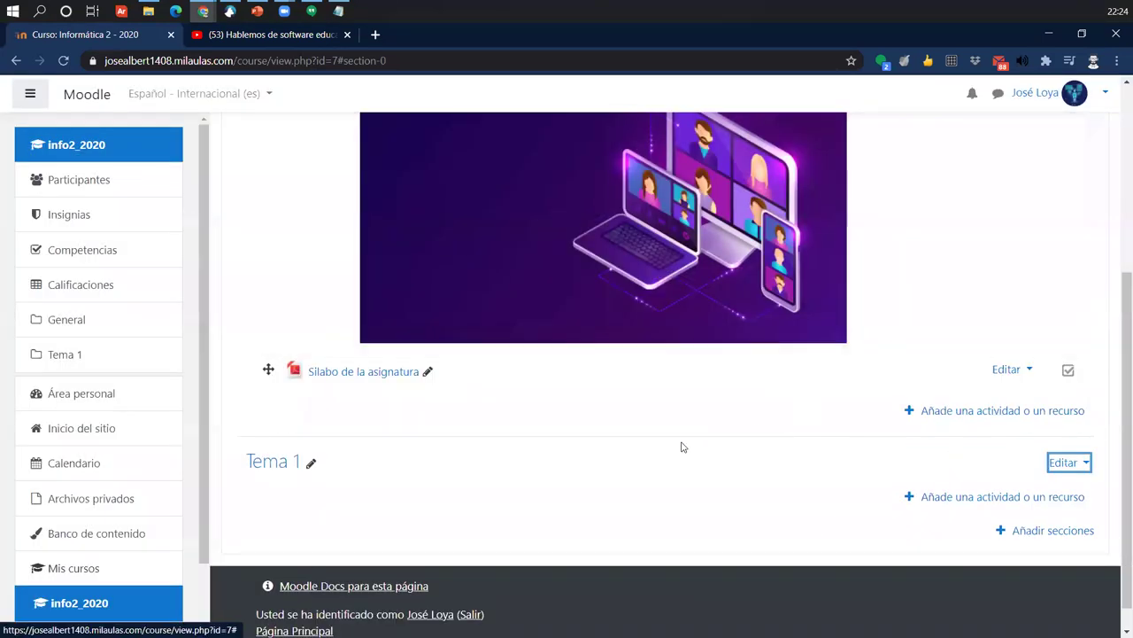
click(685, 436)
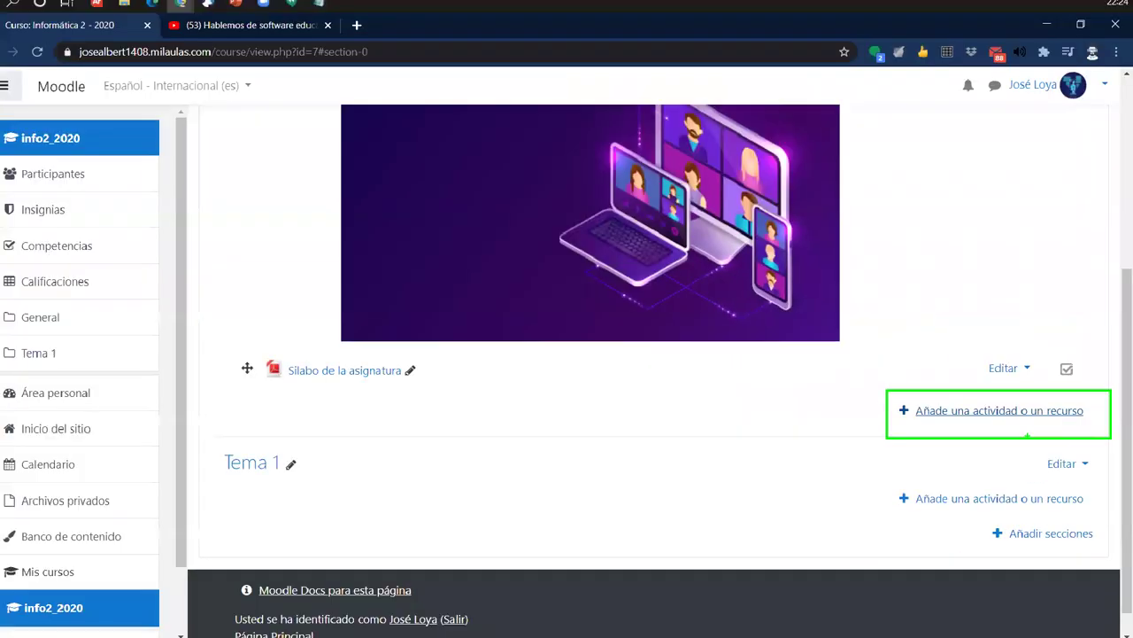
Step: Choose URL under Recursos and enter 'Video de presentación' as the Nombre
click(1009, 398)
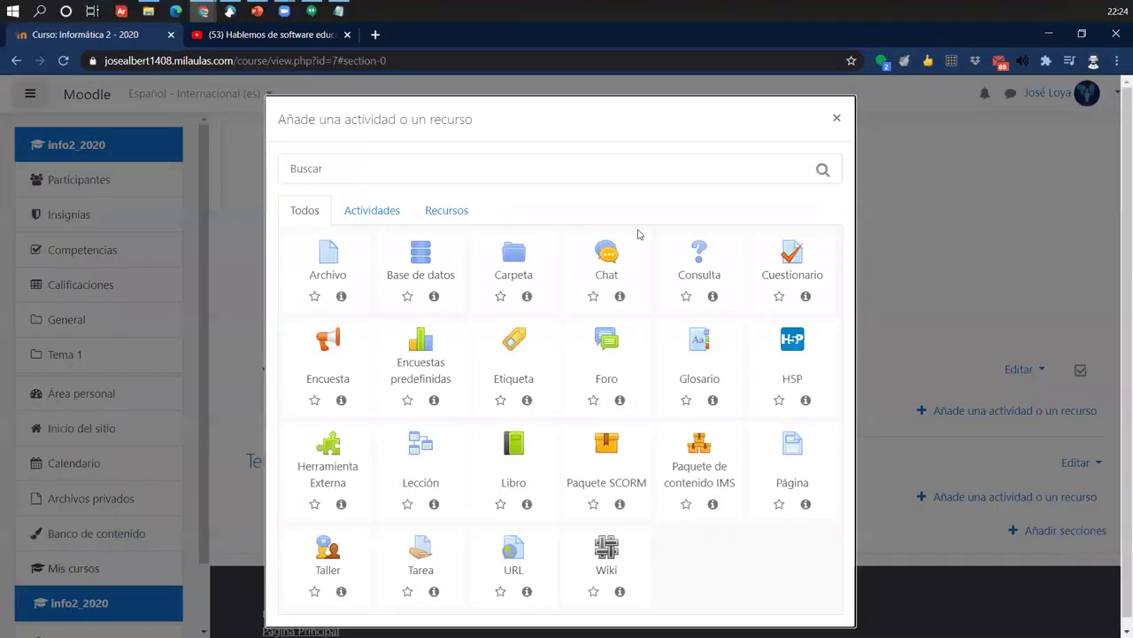
click(468, 216)
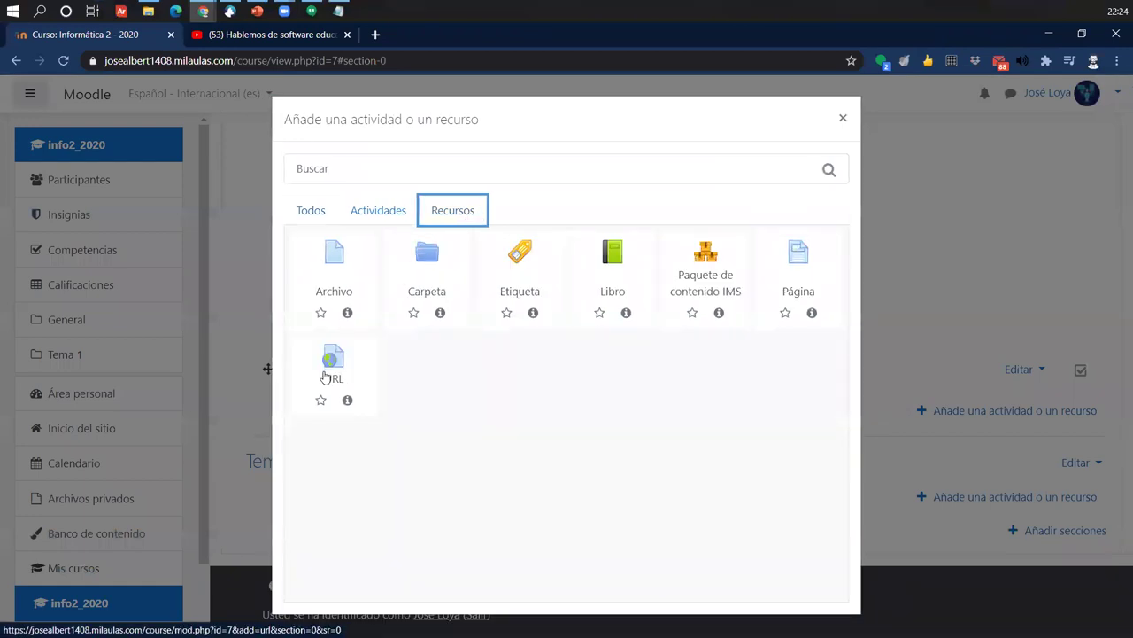
click(327, 373)
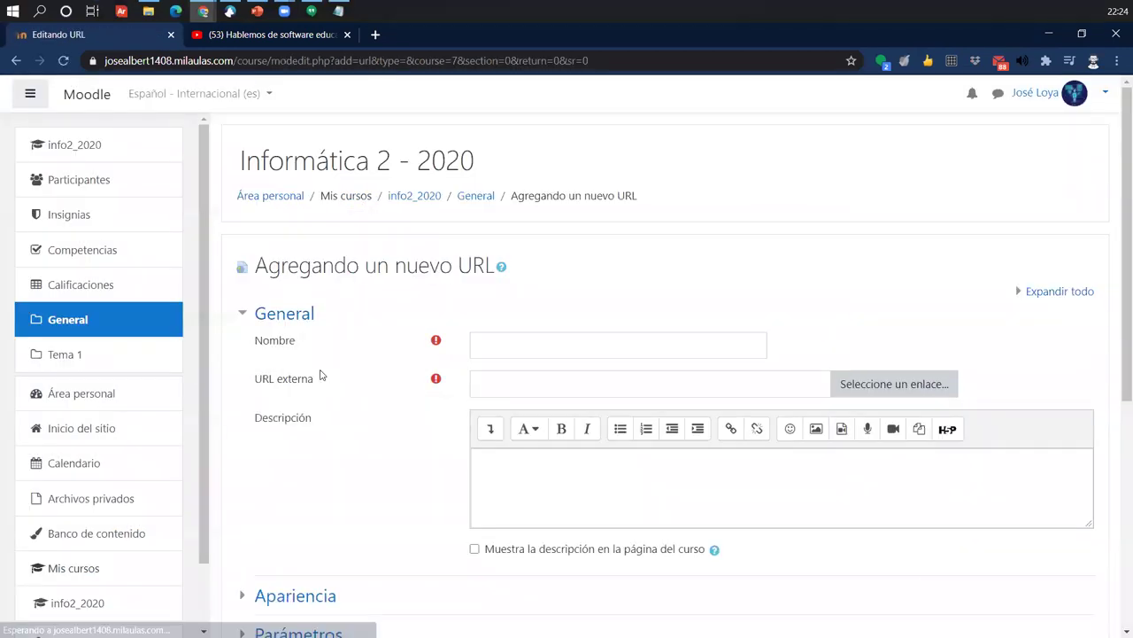
click(525, 341)
text(Video de presentación)
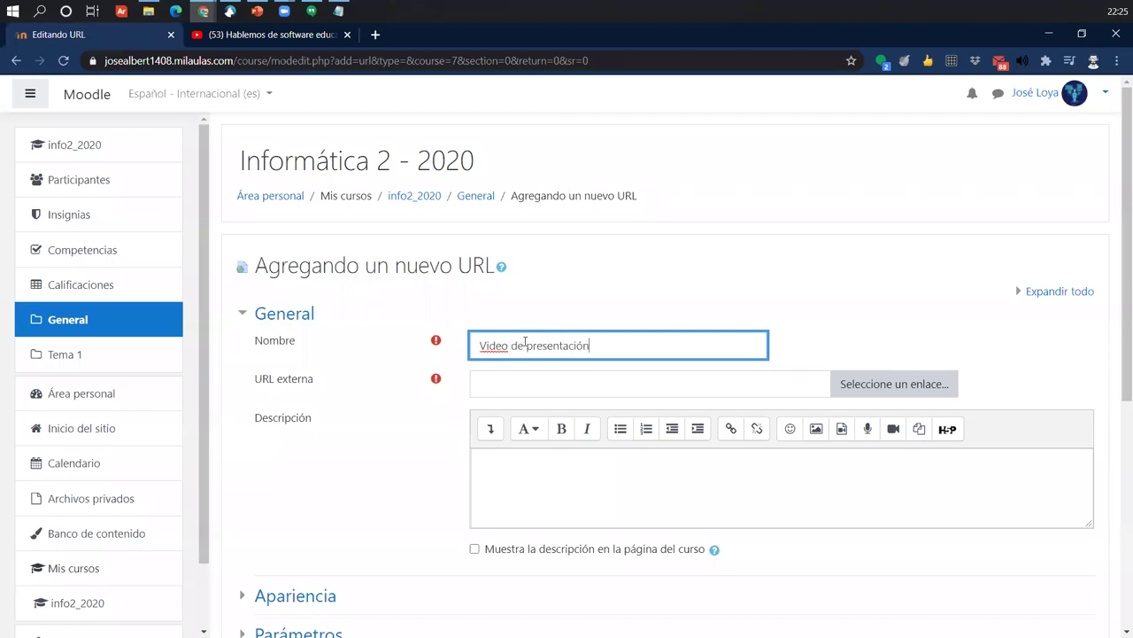
click(306, 37)
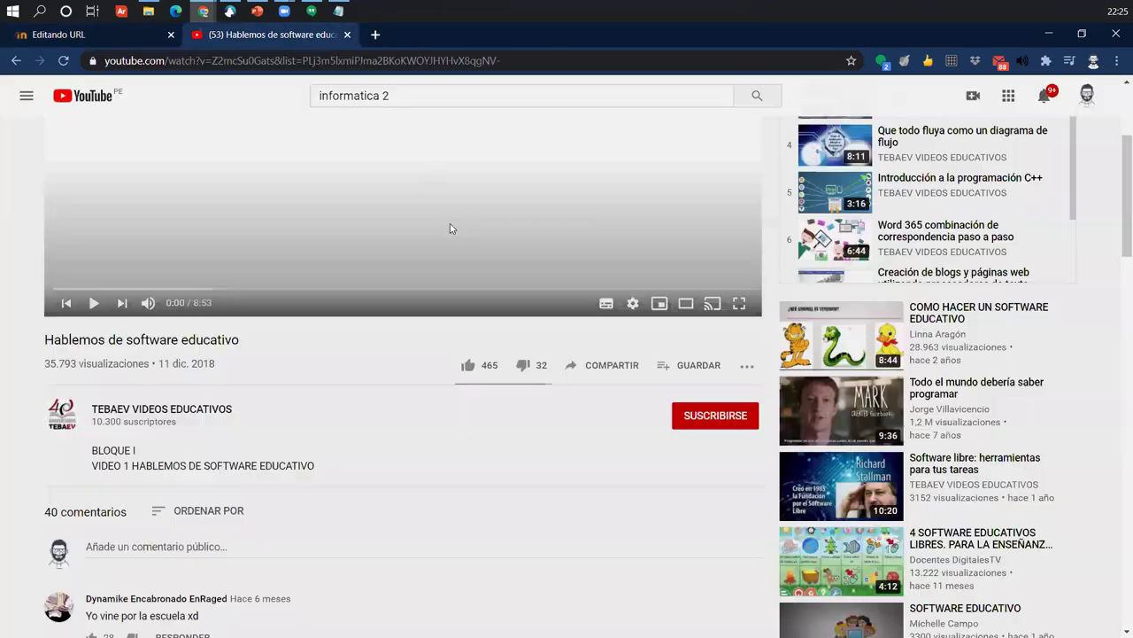
Step: Paste the video's full web address into Moodle's URL externa field, then clear it again
scroll(387, 369, up, 3)
scroll(387, 369, down, 3)
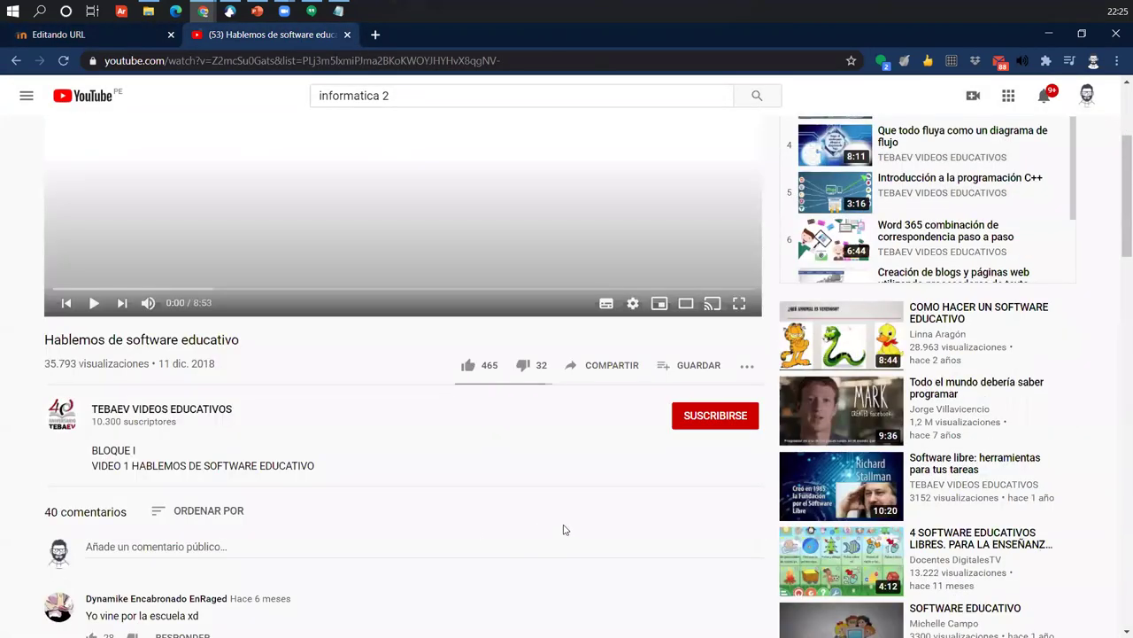
scroll(563, 529, up, 3)
scroll(475, 308, down, 2)
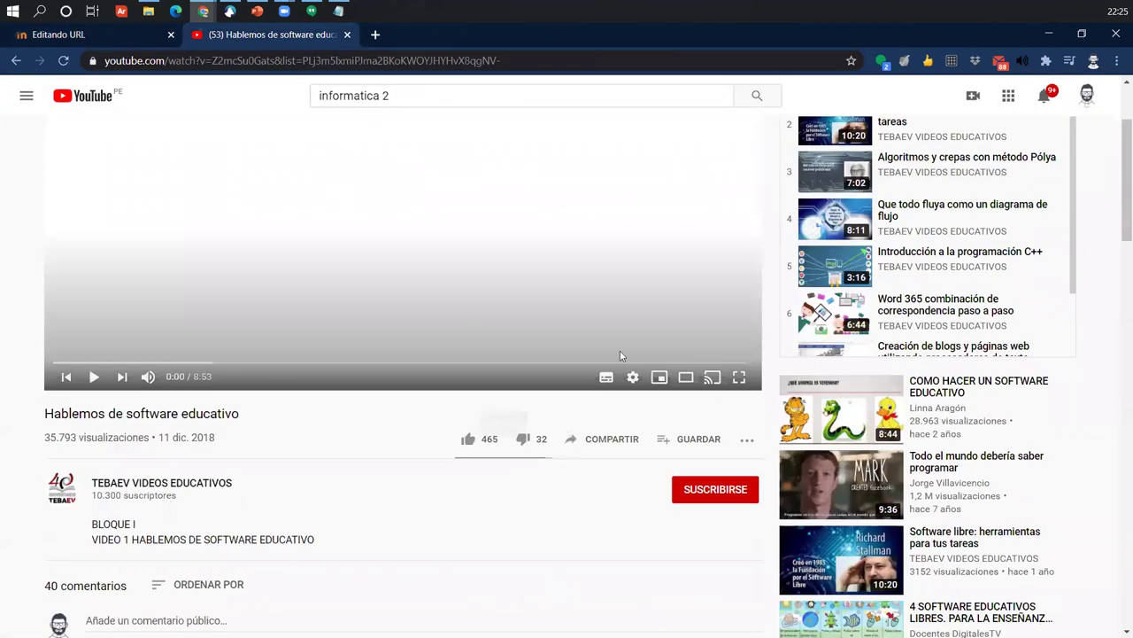
scroll(407, 381, up, 2)
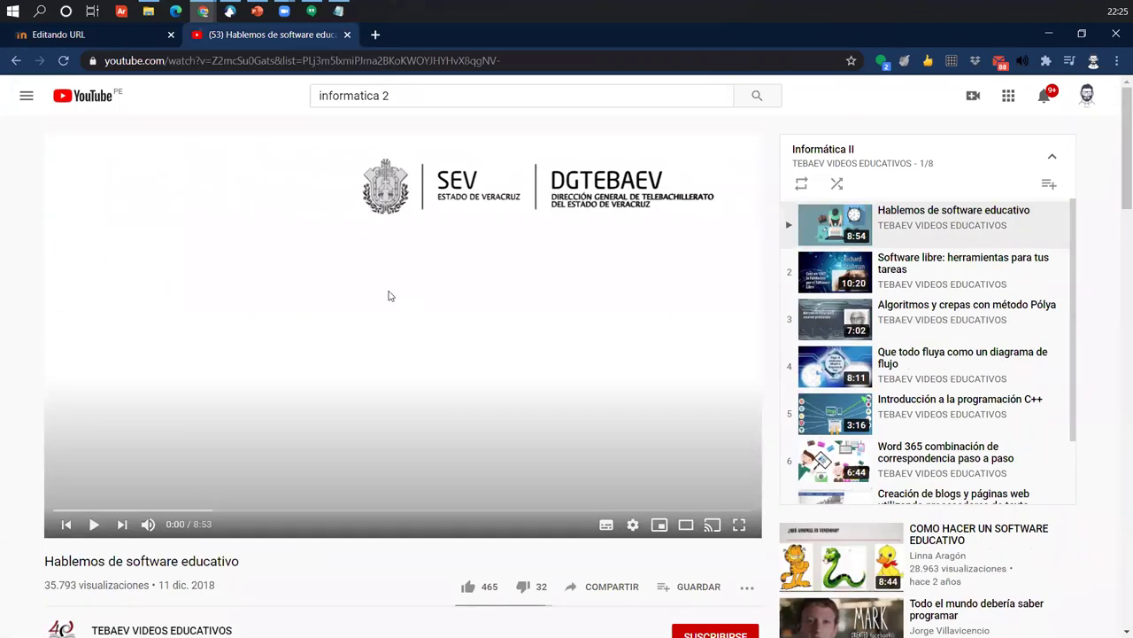
click(381, 61)
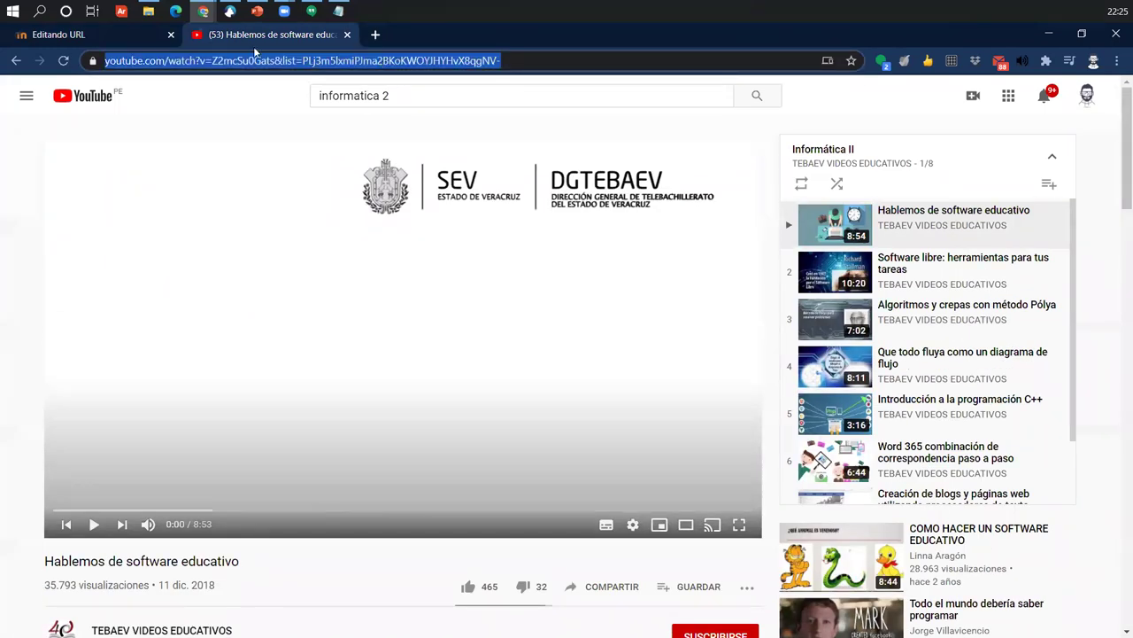
click(106, 34)
click(521, 381)
text(https://www.youtube.com/watch?v=Z2mcSu0Gats&list=PLj3m5lxmiPJma2BKoKWOYJHYHvX8qqNV-)
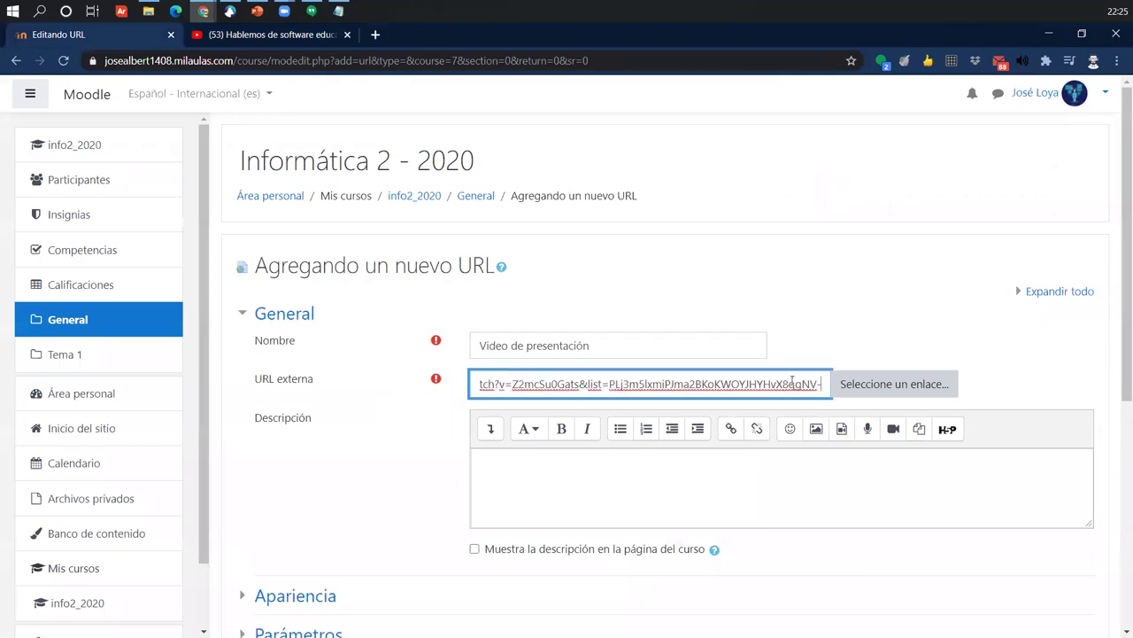
key(ctrl+a)
key(BackSpace)
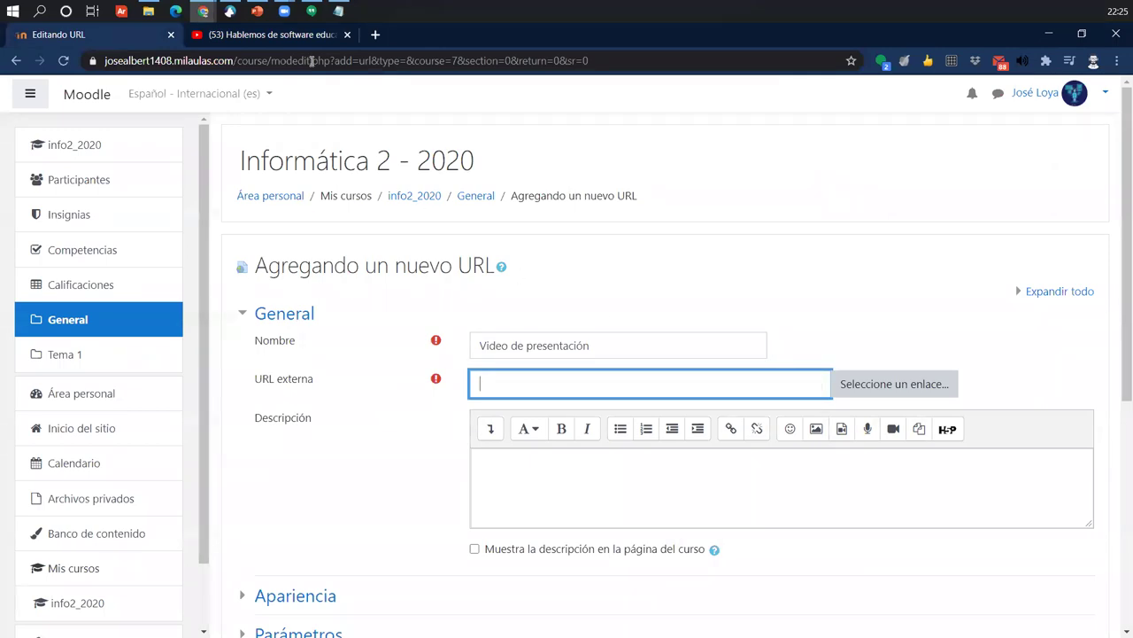
click(275, 34)
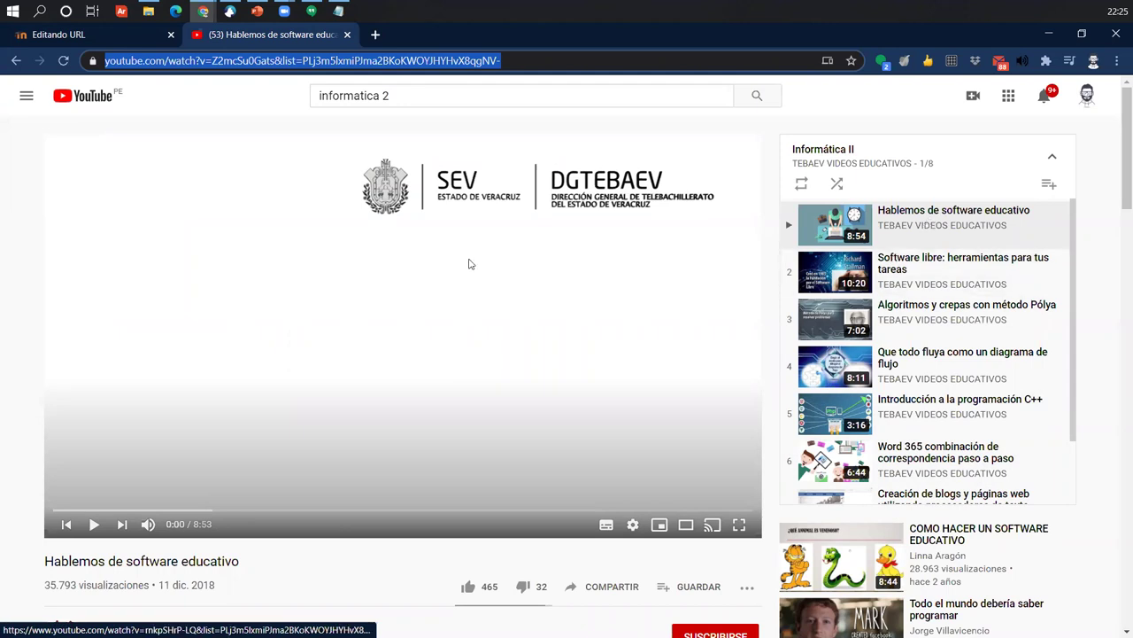
scroll(649, 316, down, 2)
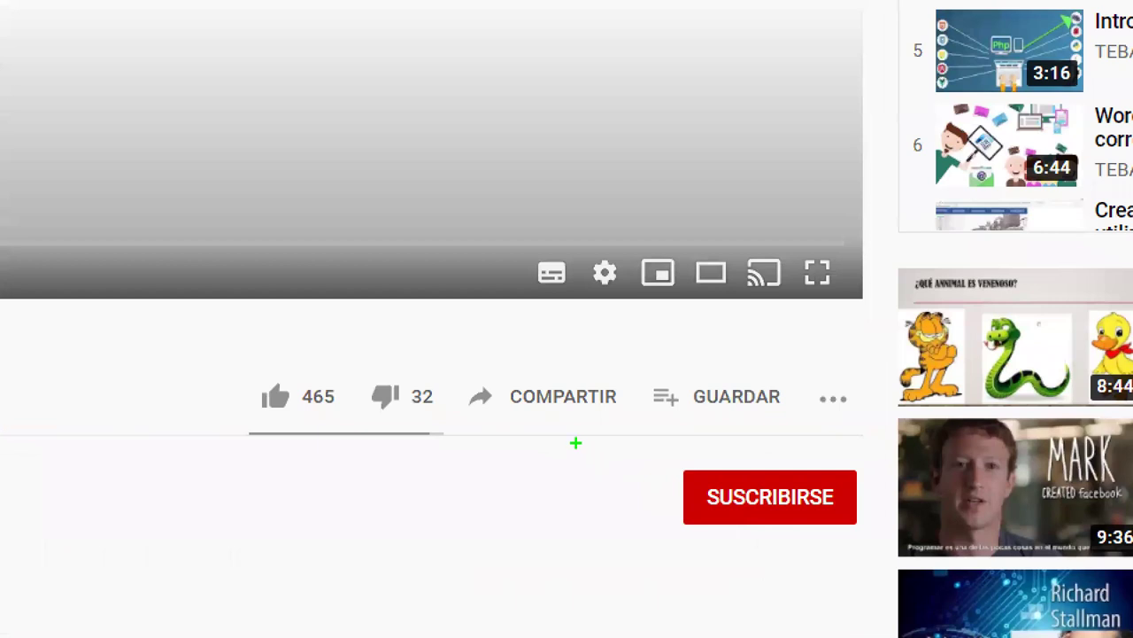
drag(453, 359, 653, 428)
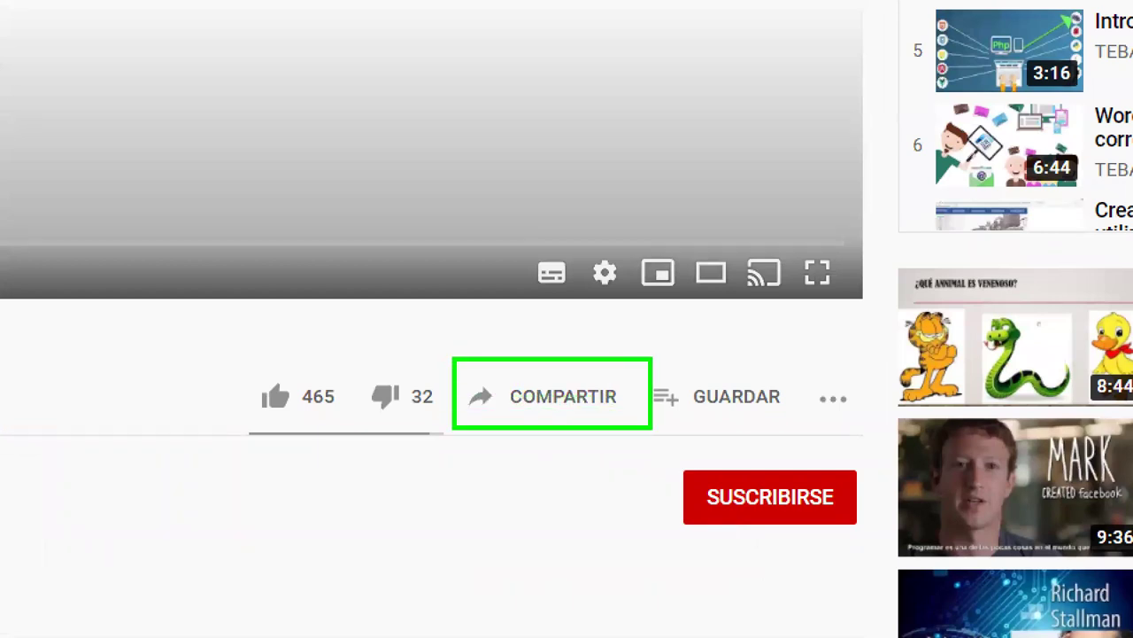
drag(569, 413, 625, 526)
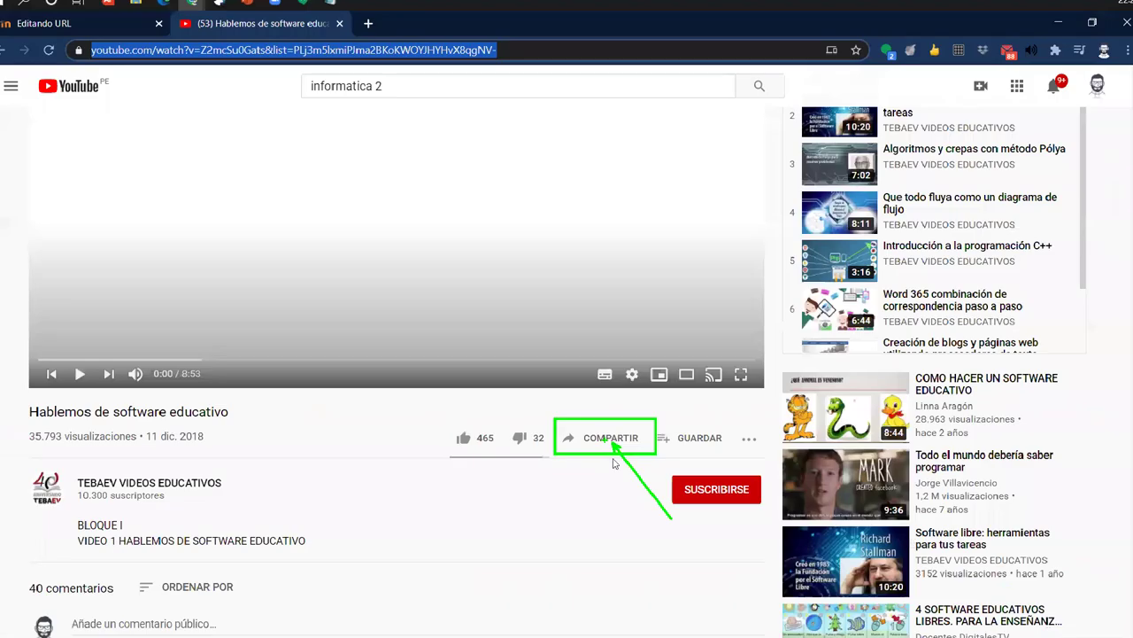
click(610, 438)
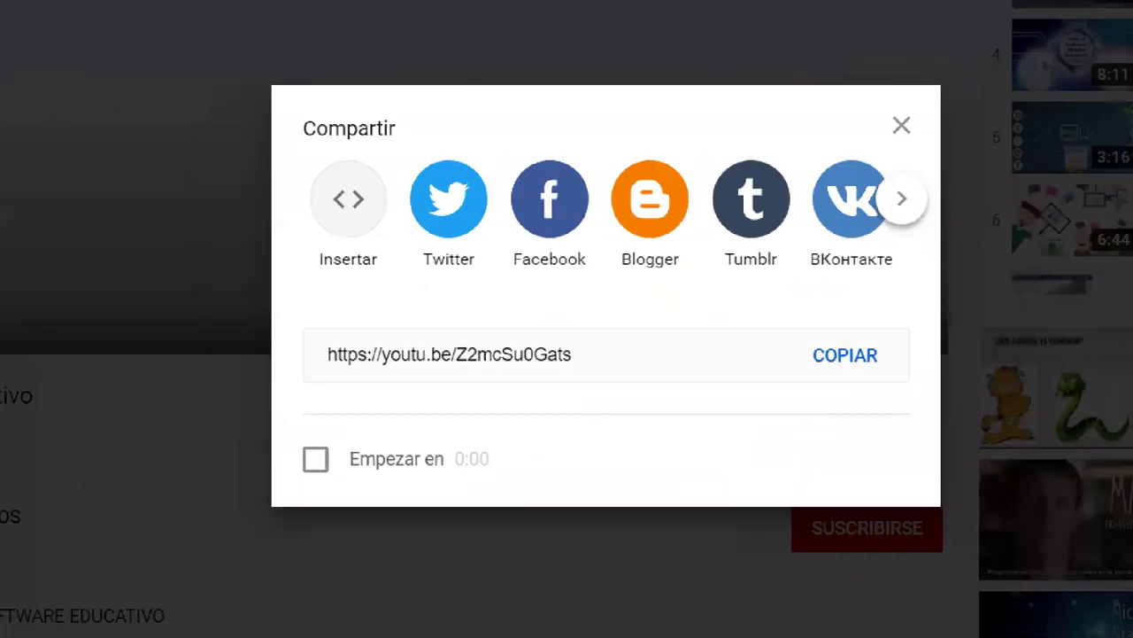
mouse_move(300, 305)
mouse_down()
mouse_move(869, 435)
mouse_move(937, 413)
mouse_move(909, 391)
mouse_up()
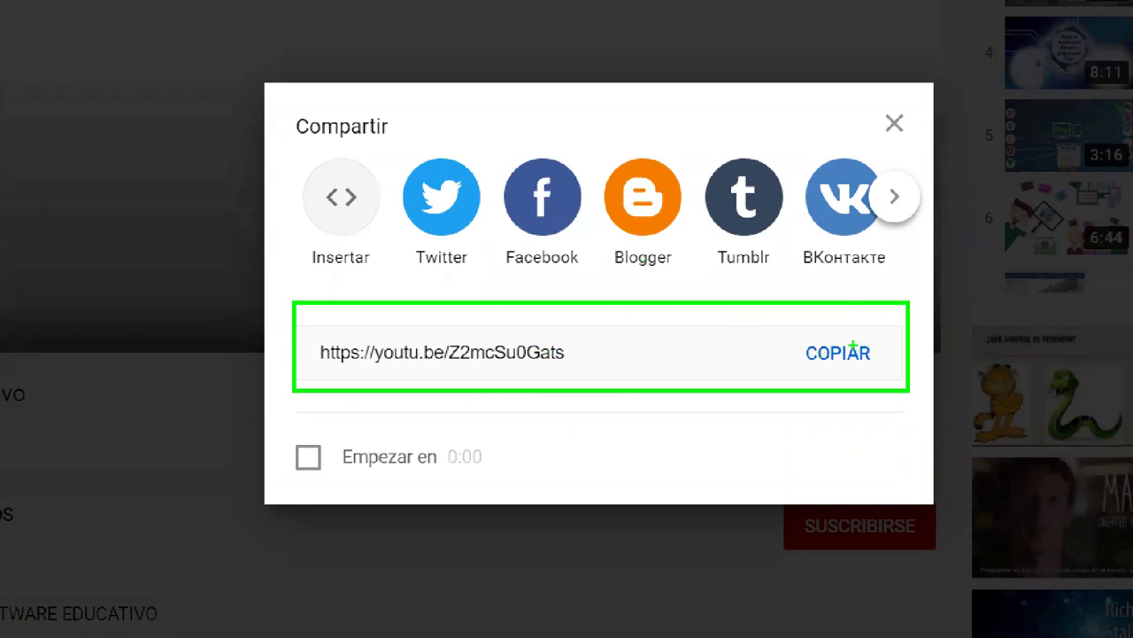
mouse_move(813, 332)
mouse_down()
mouse_move(877, 372)
mouse_move(649, 289)
mouse_up()
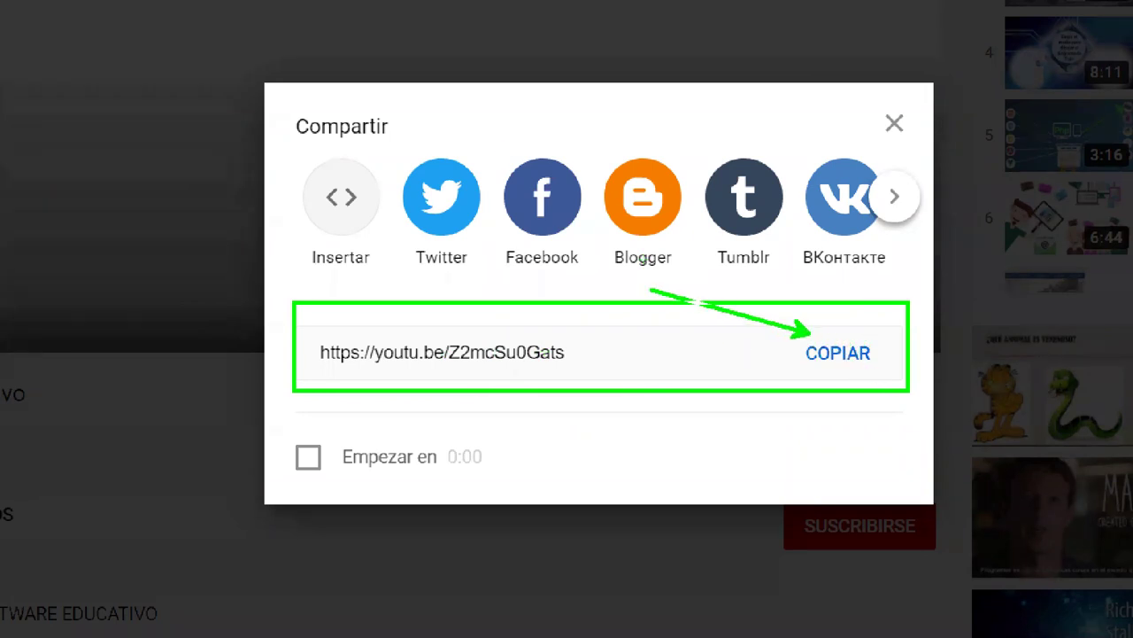
drag(805, 330, 888, 378)
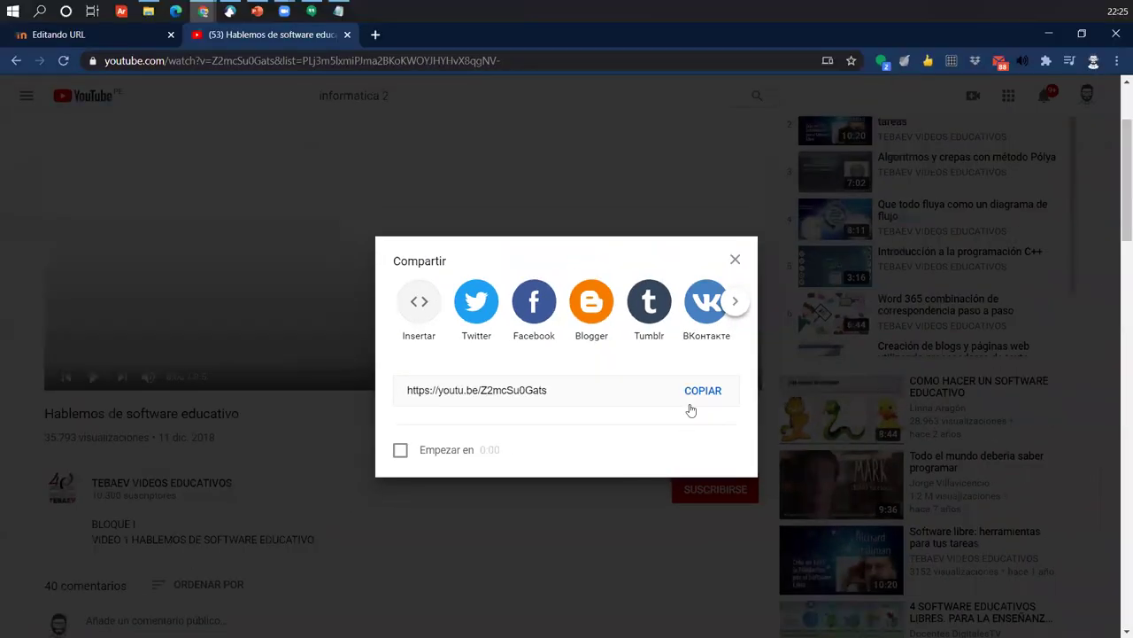
click(830, 352)
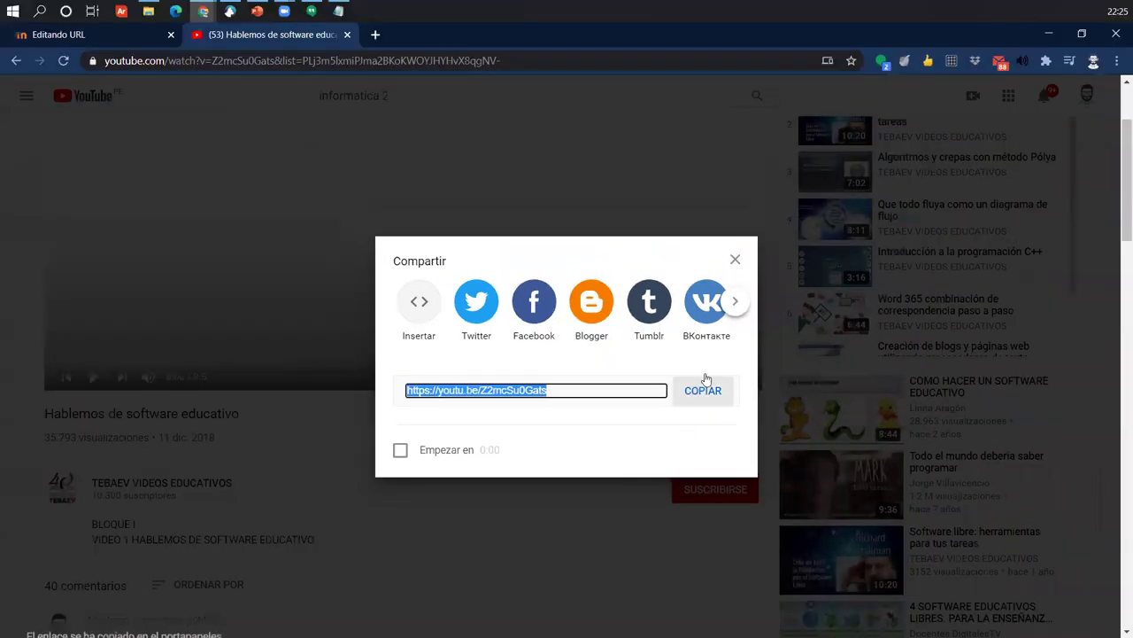
click(734, 258)
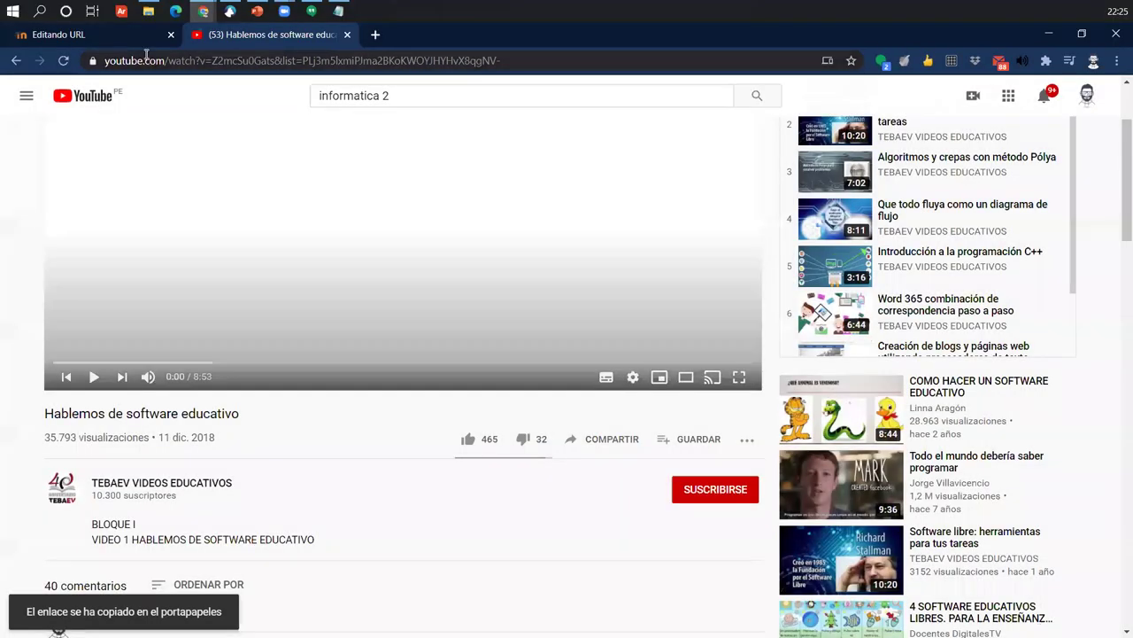
Step: Paste the short YouTube link into the URL externa field of the Moodle form
click(139, 36)
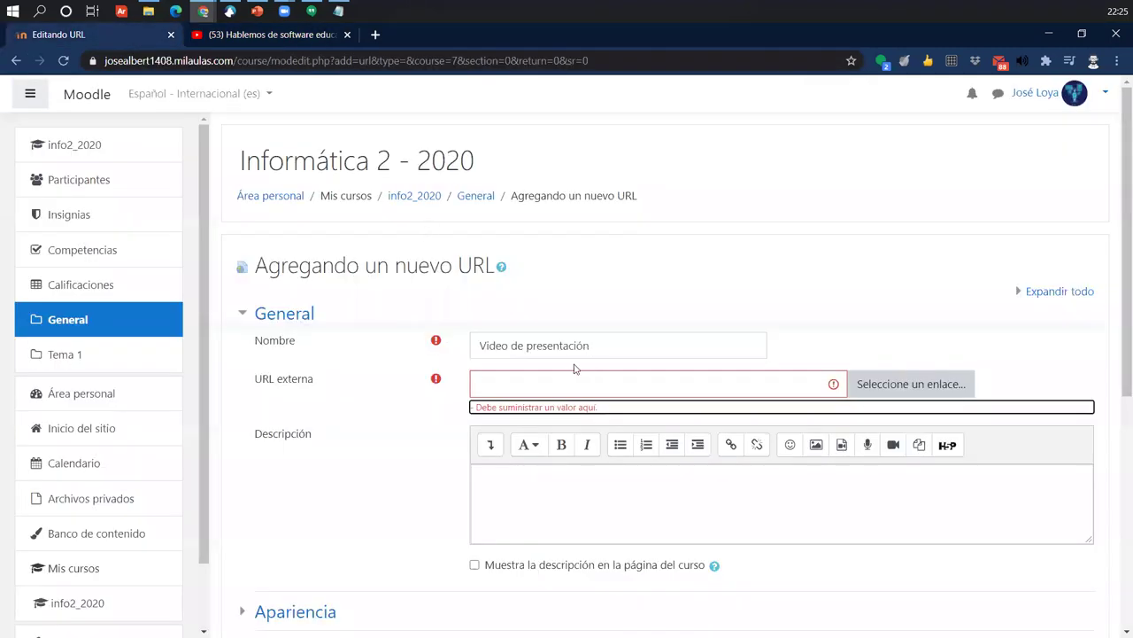
click(501, 373)
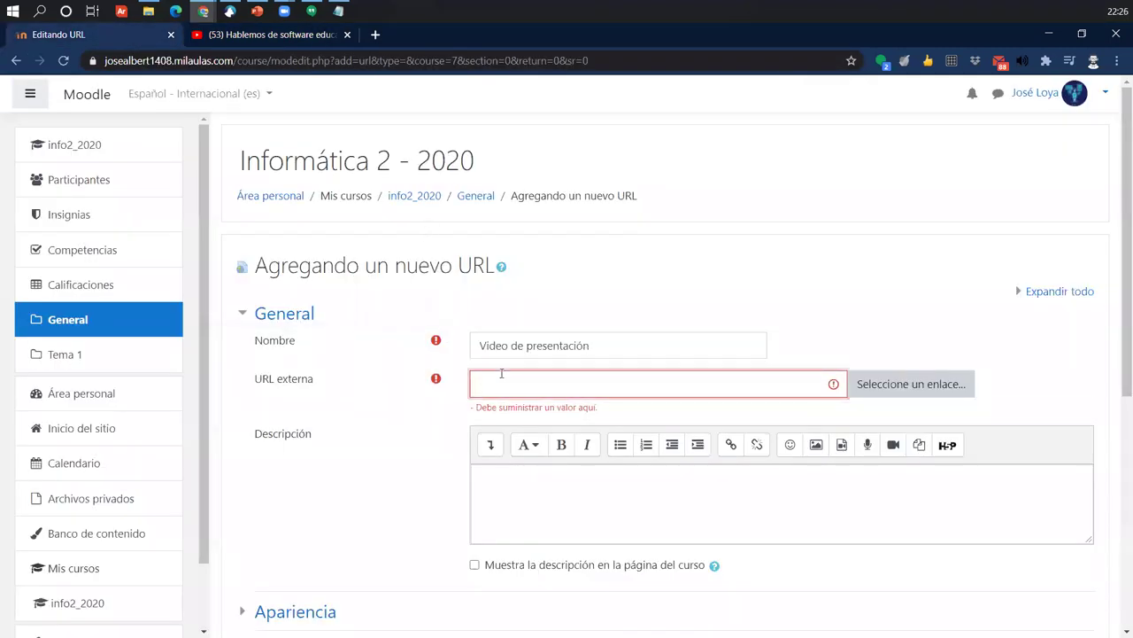
key(ctrl+v)
scroll(554, 375, down, 3)
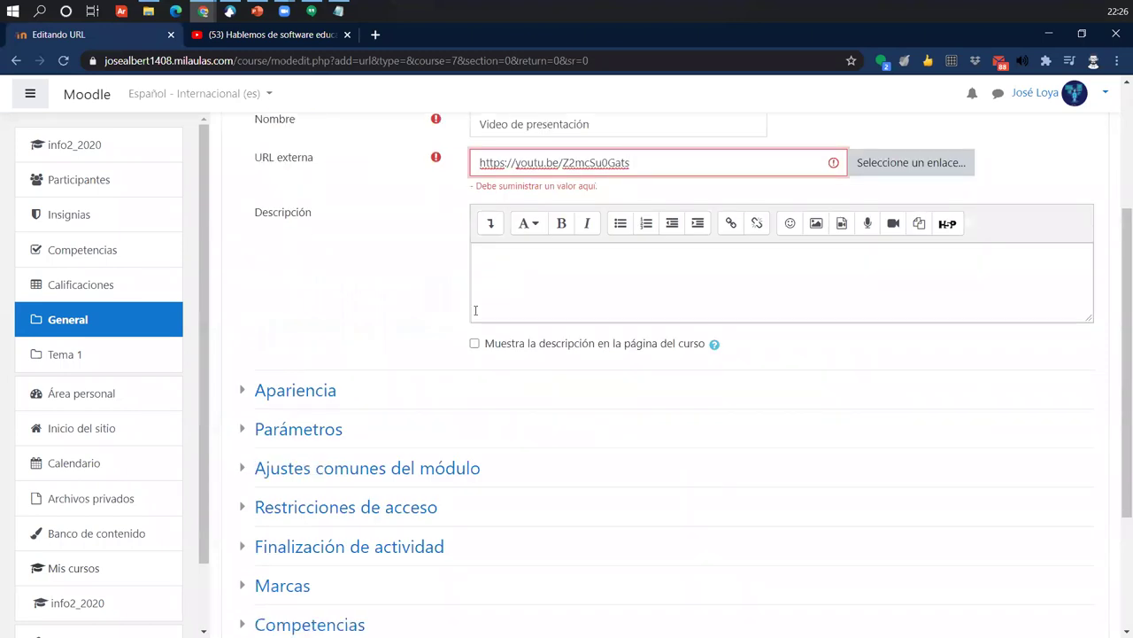
scroll(466, 210, up, 1)
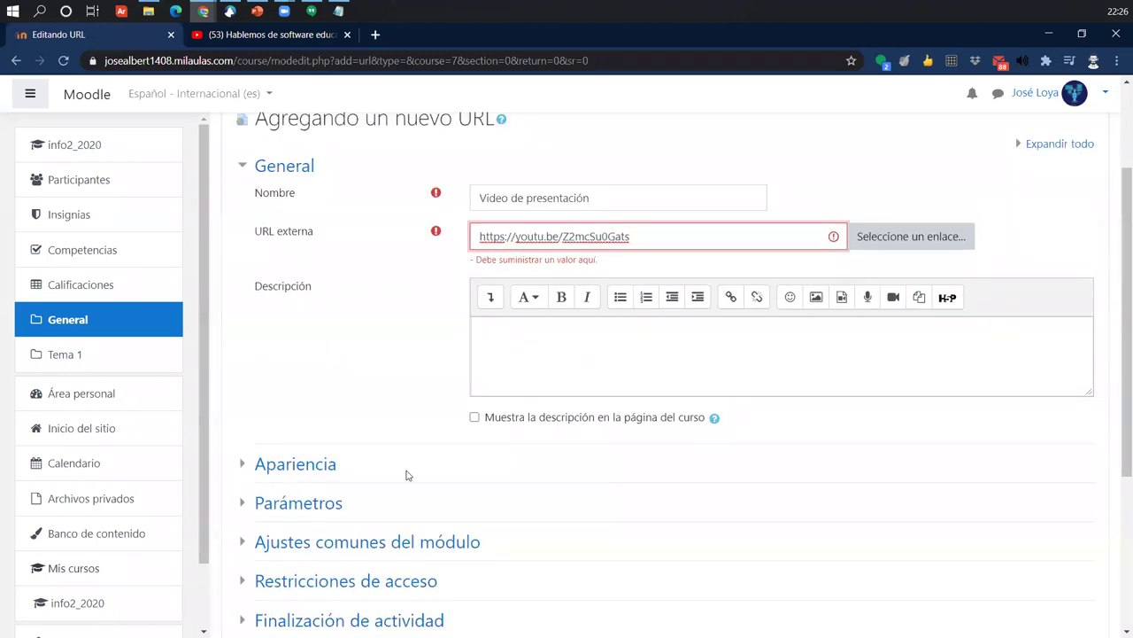
Step: Set Apariencia > Mostrar to 'En ventana emergente' and save, returning to the course
click(301, 467)
click(542, 497)
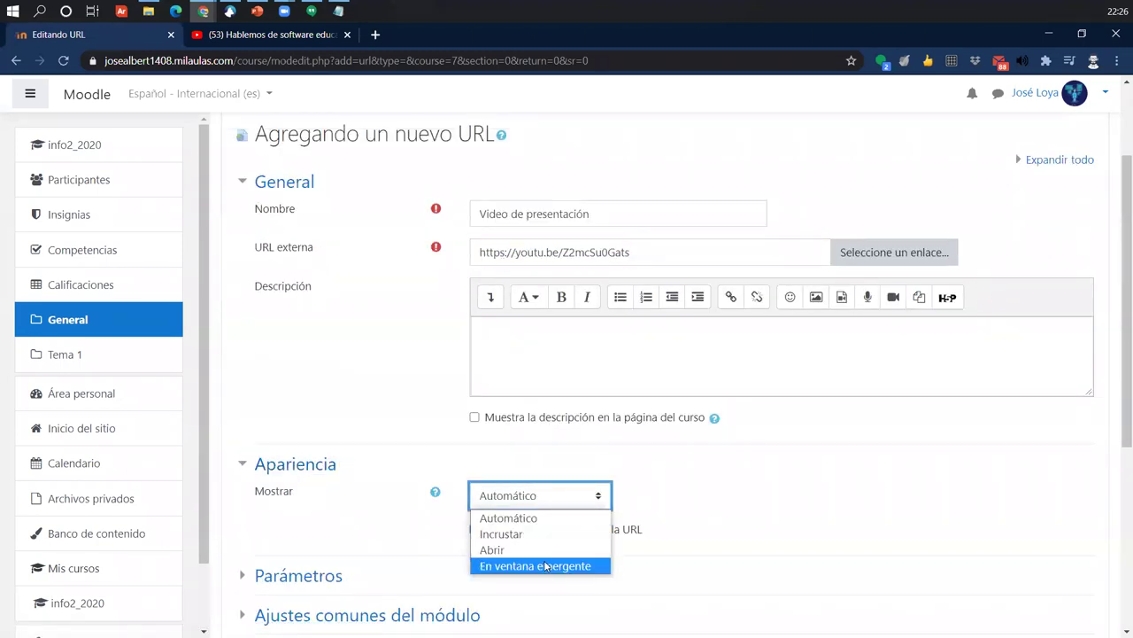
click(505, 565)
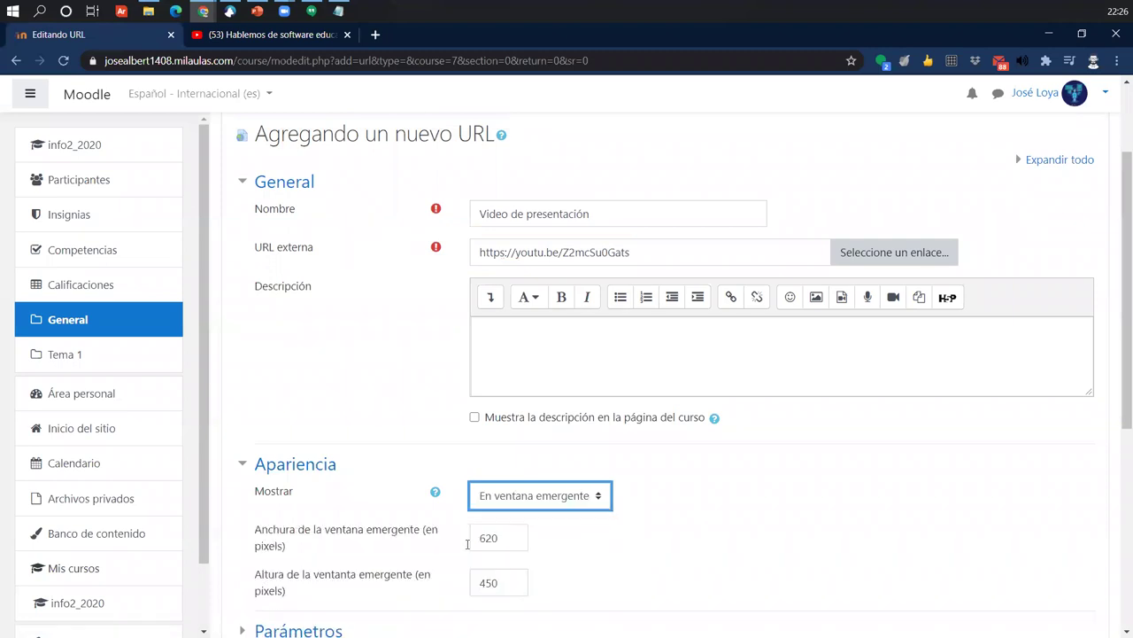
scroll(714, 539, down, 5)
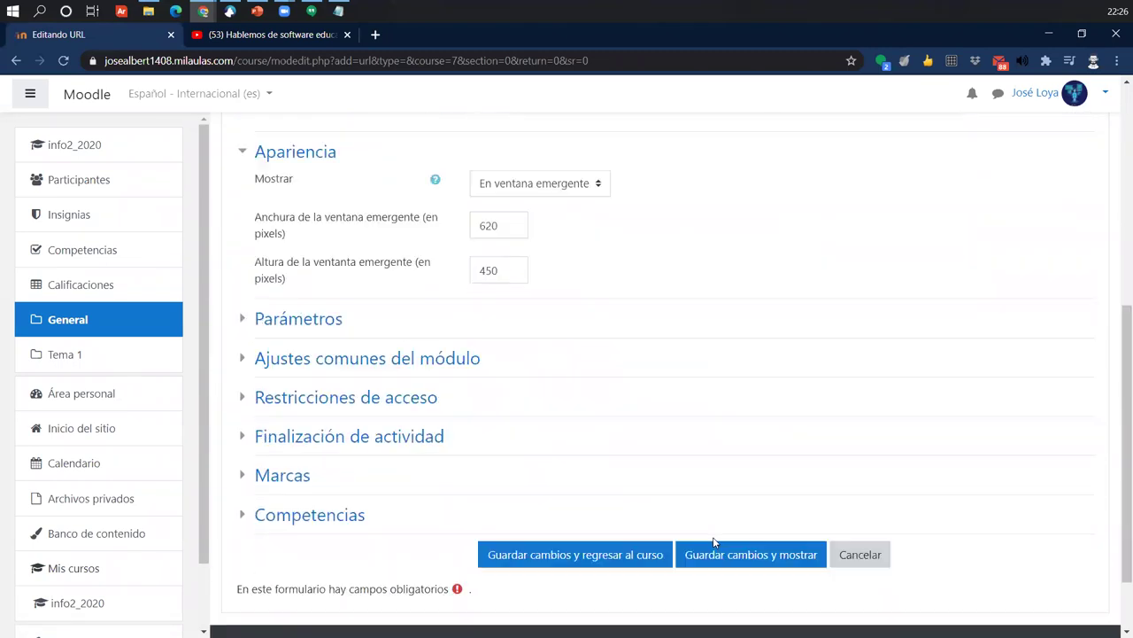
click(568, 482)
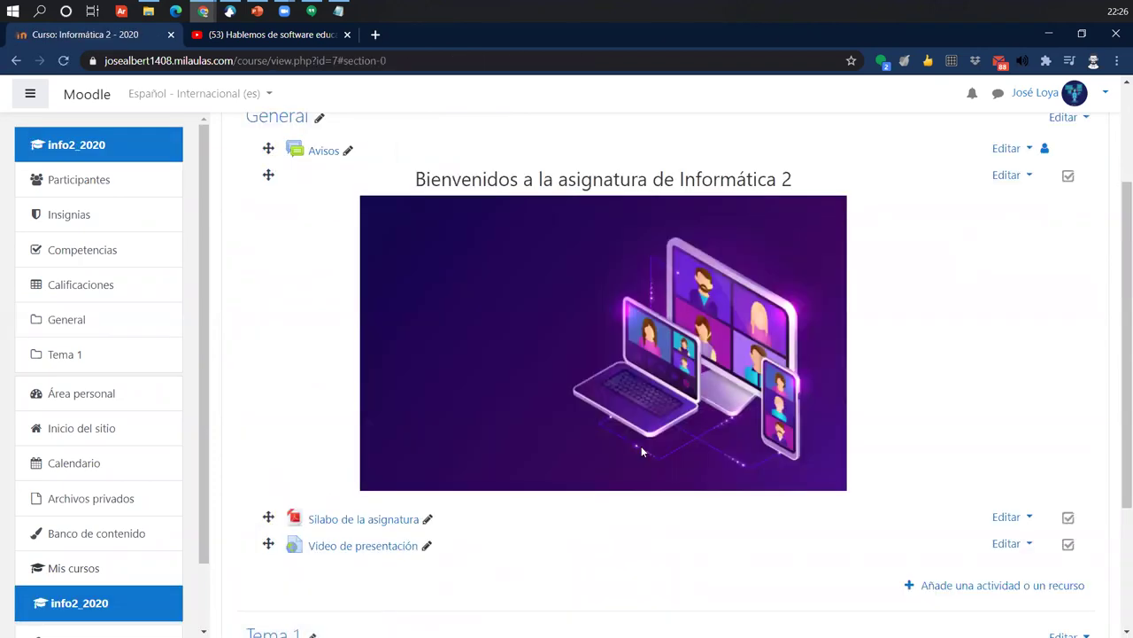
scroll(641, 447, down, 3)
Step: Test Video de presentación in its popup, pause and close it, then open the Bioseguridad video
click(351, 347)
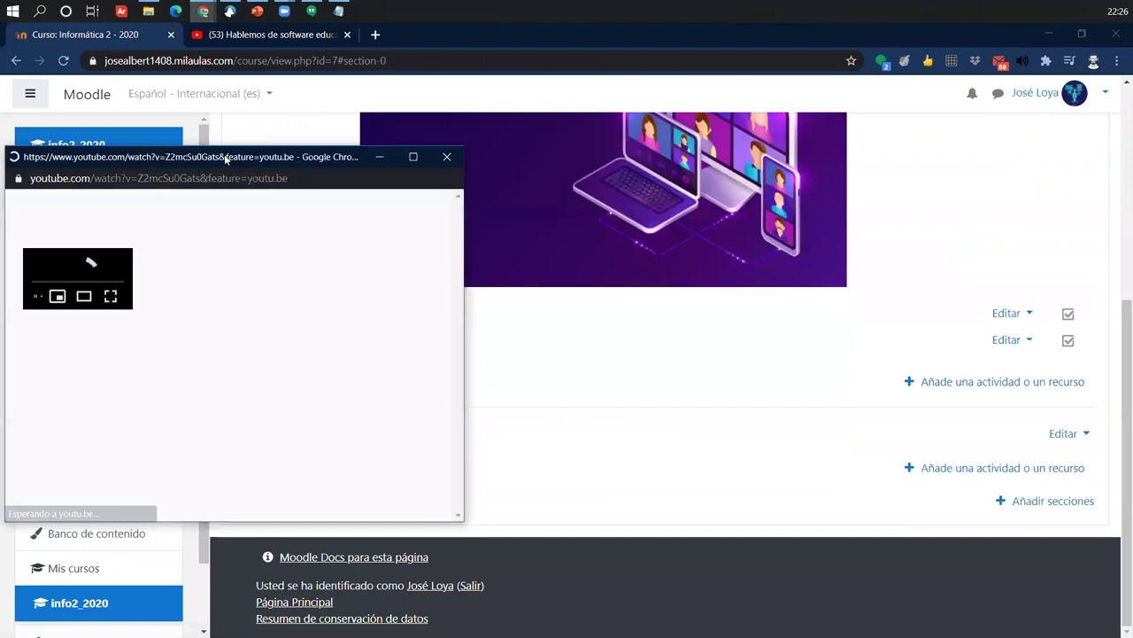
drag(224, 154, 743, 97)
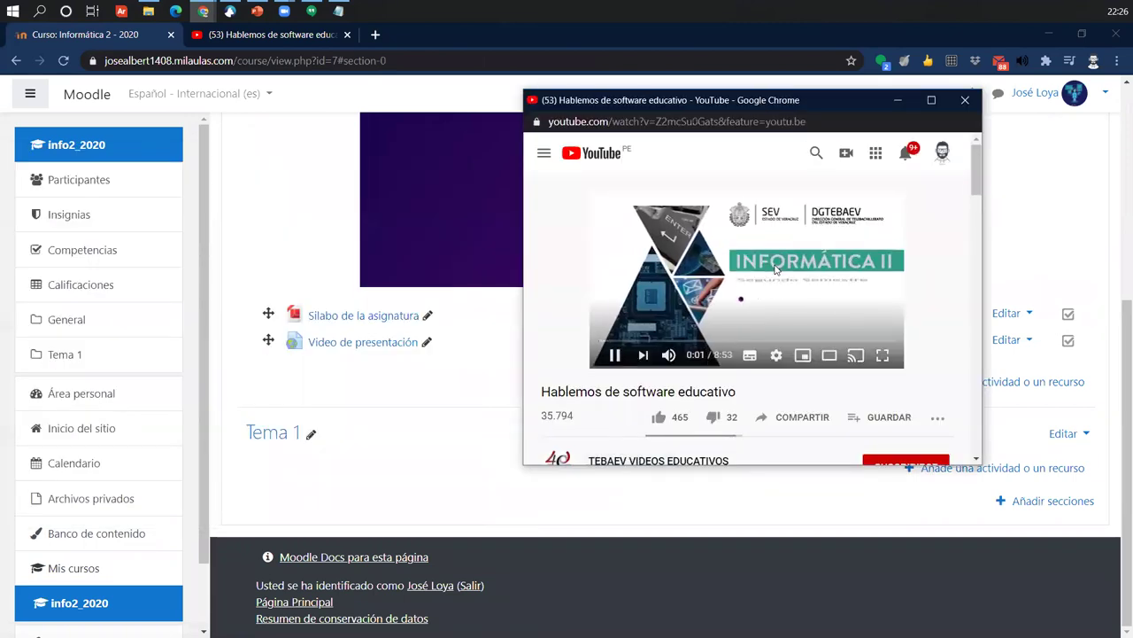
click(764, 283)
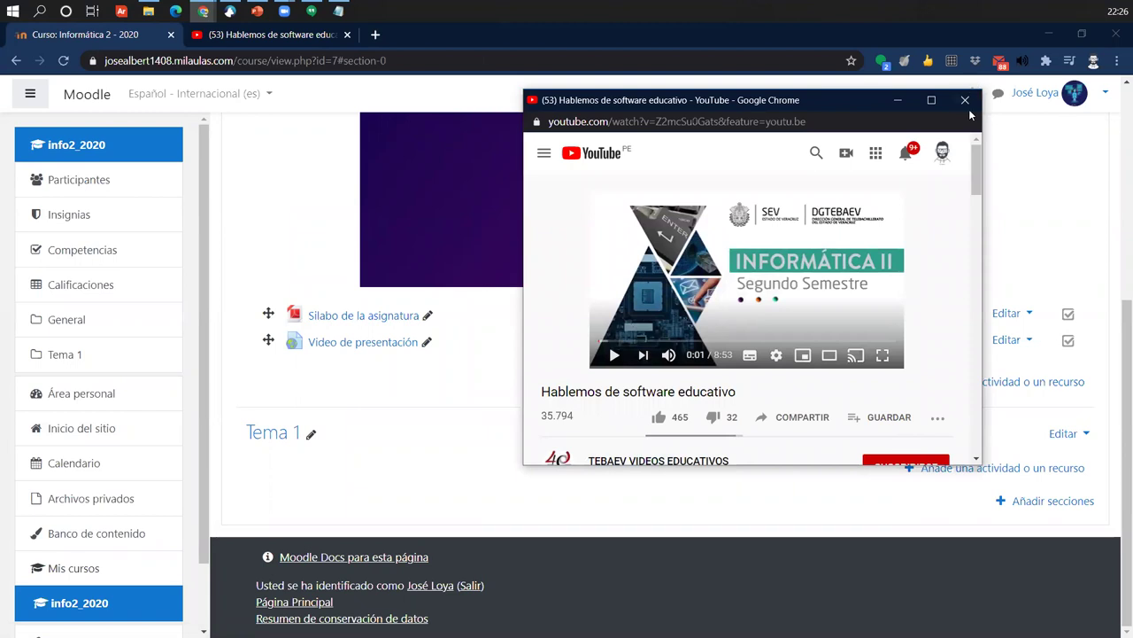
click(974, 99)
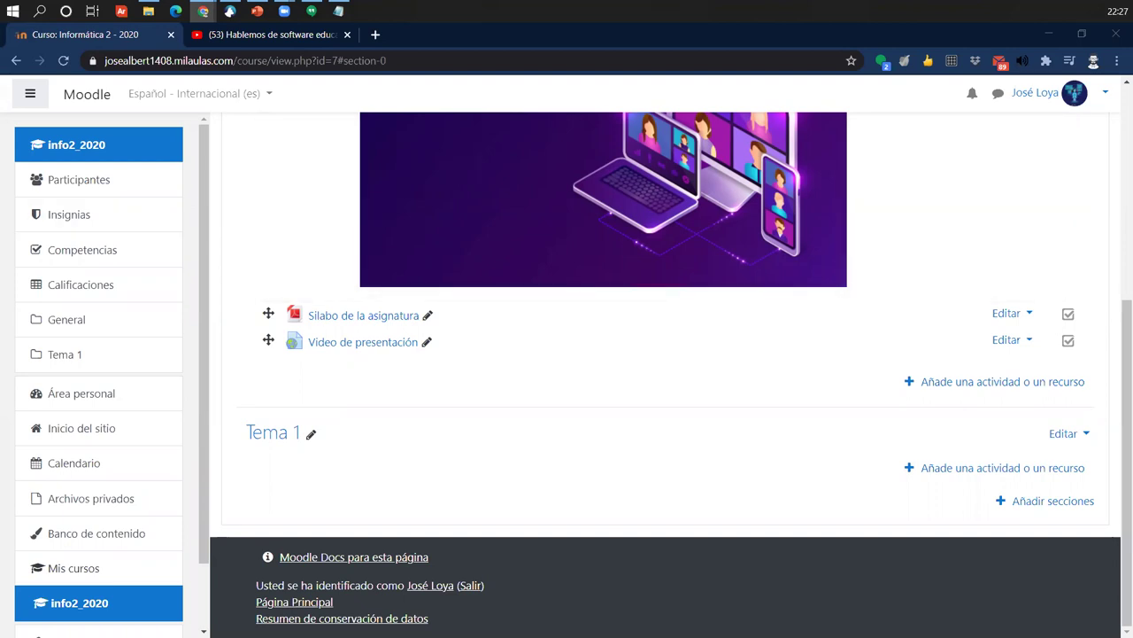
click(488, 274)
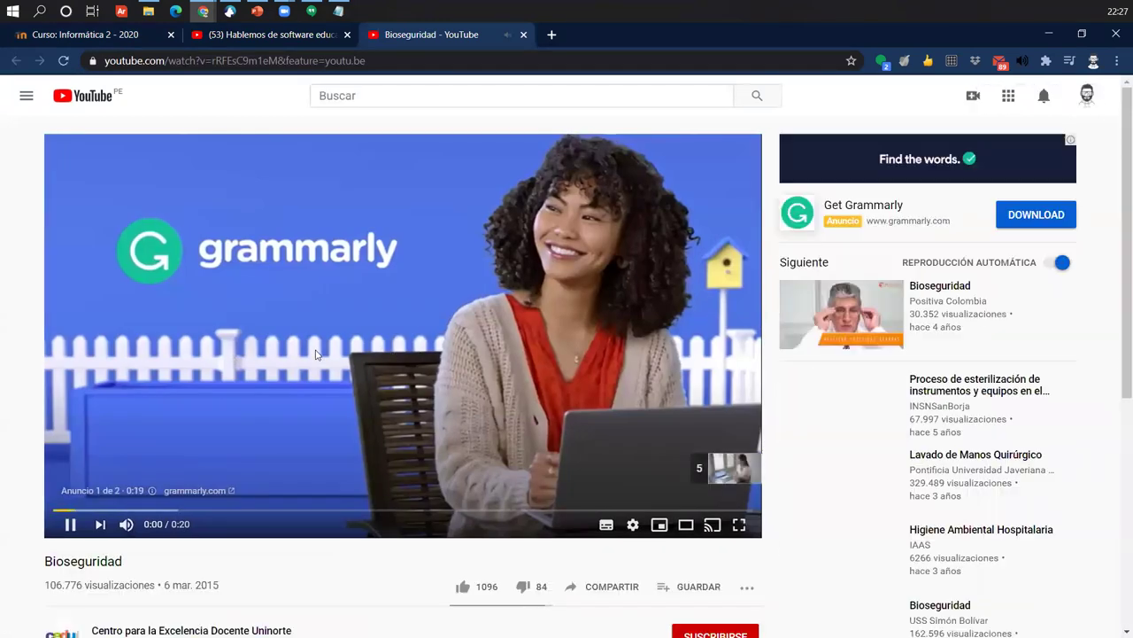
click(316, 355)
scroll(524, 392, down, 3)
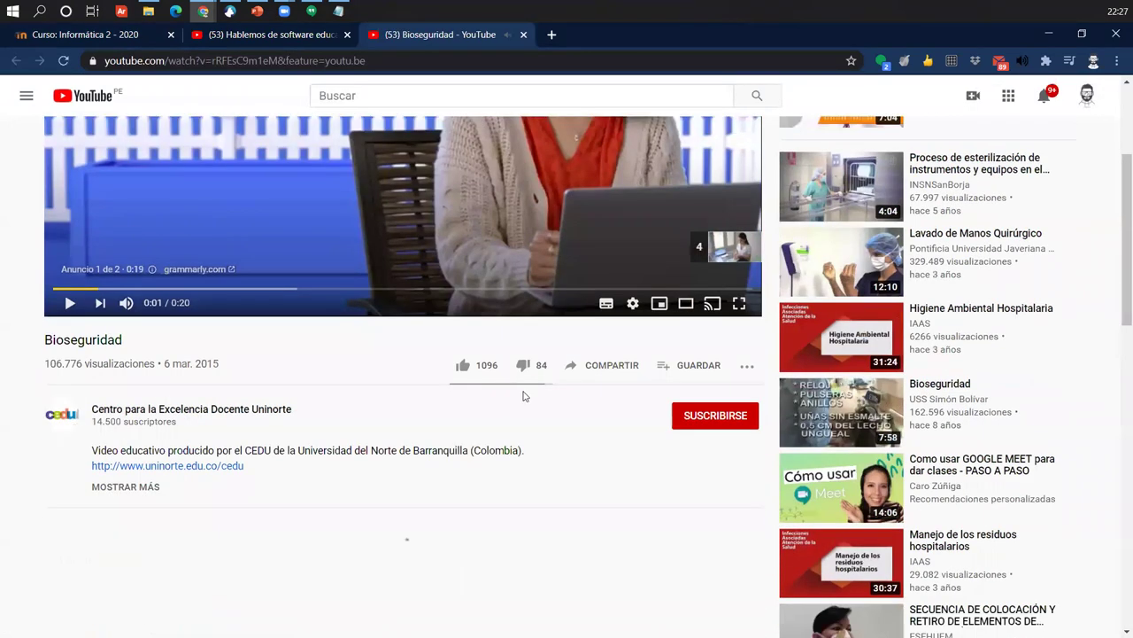
click(580, 370)
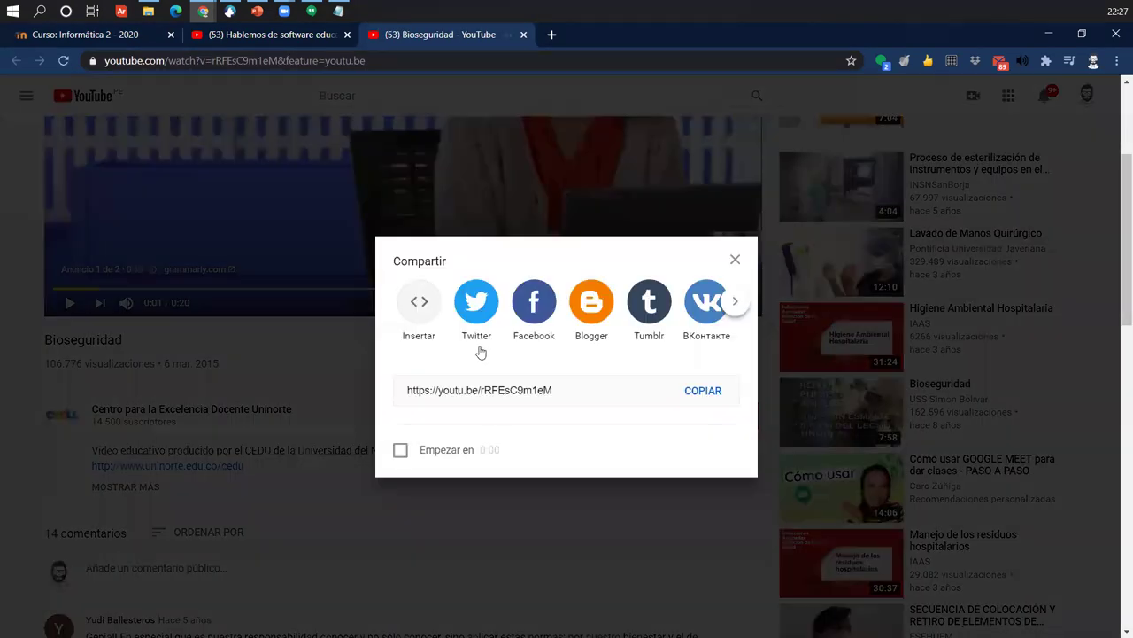
click(710, 400)
key(ctrl+c)
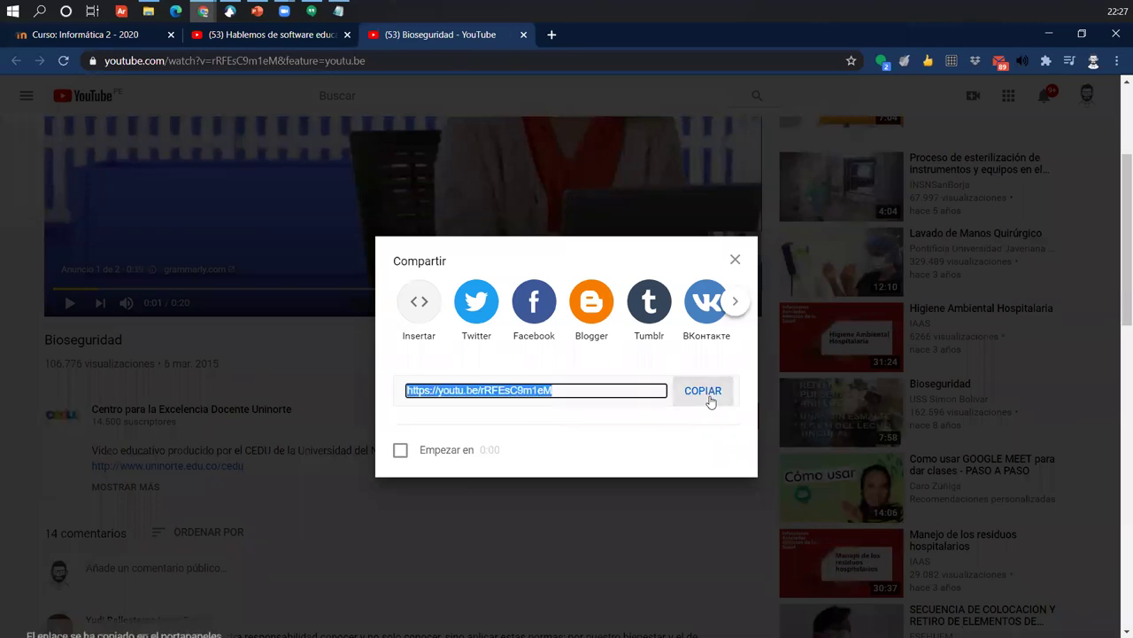
click(109, 40)
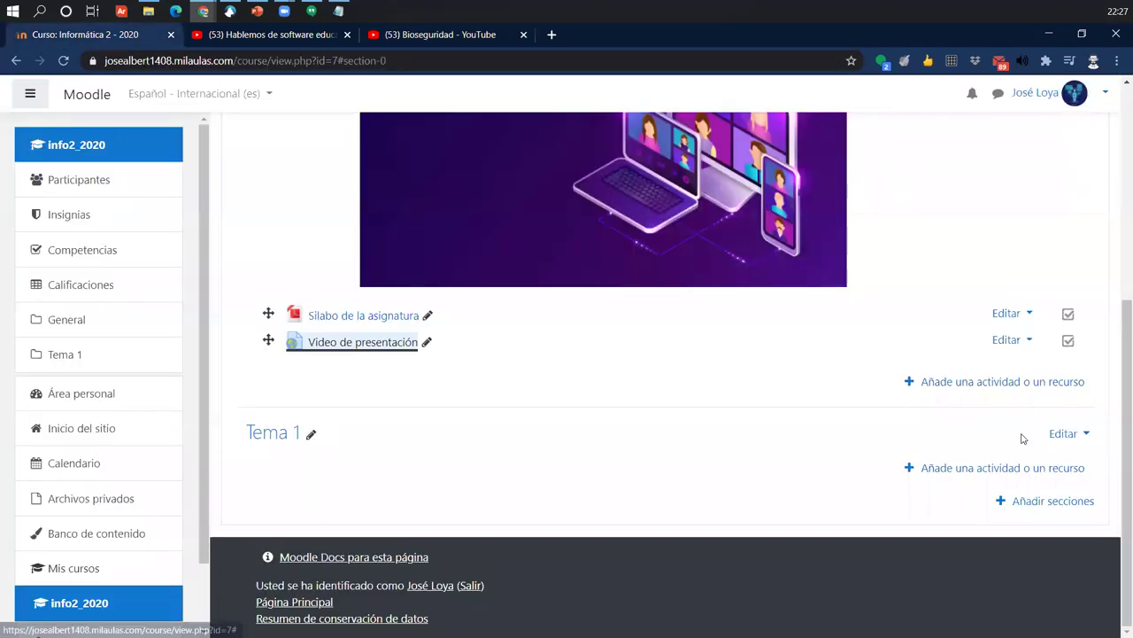
Step: Create a URL resource named 'Video 2' in General with the copied Bioseguridad link
click(1010, 382)
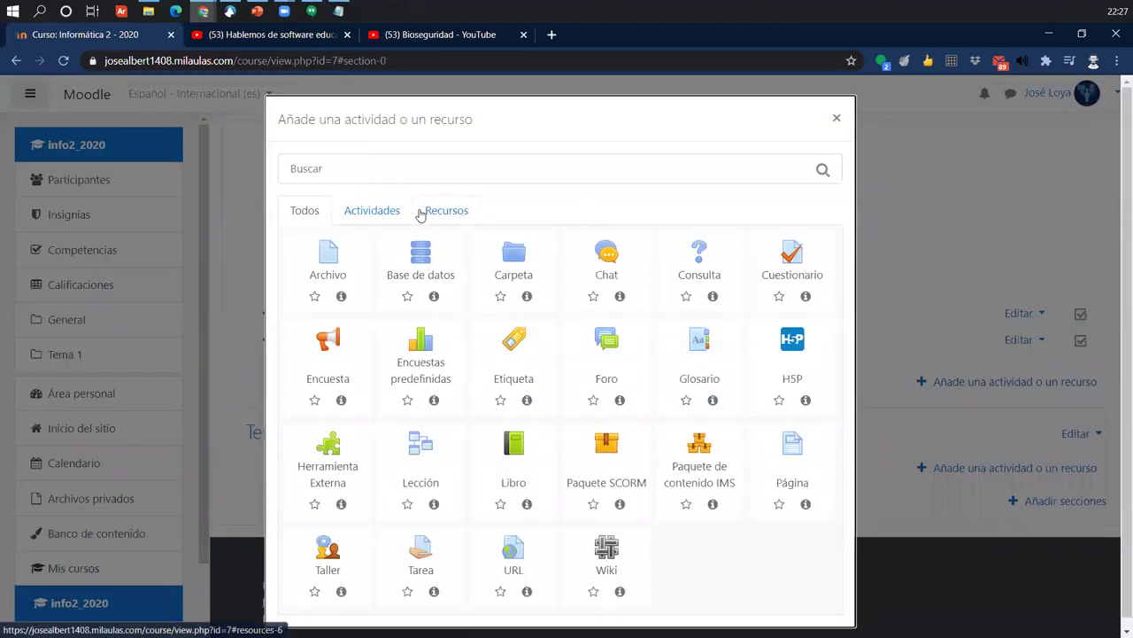
click(447, 213)
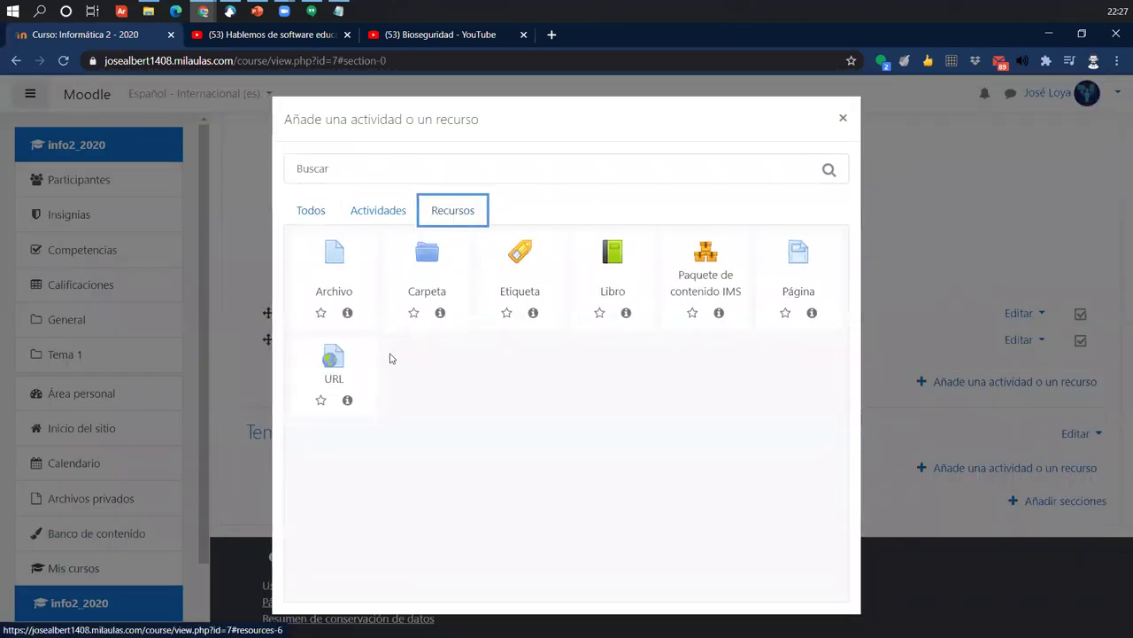
click(335, 368)
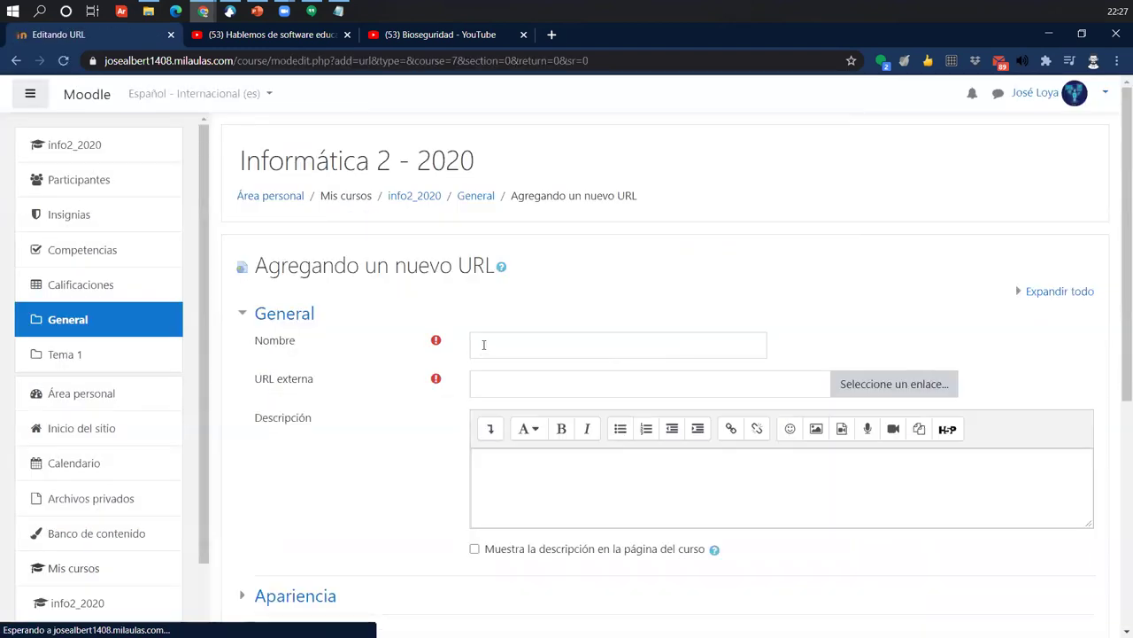
click(568, 344)
text(Video 2)
key(Tab)
key(ctrl+v)
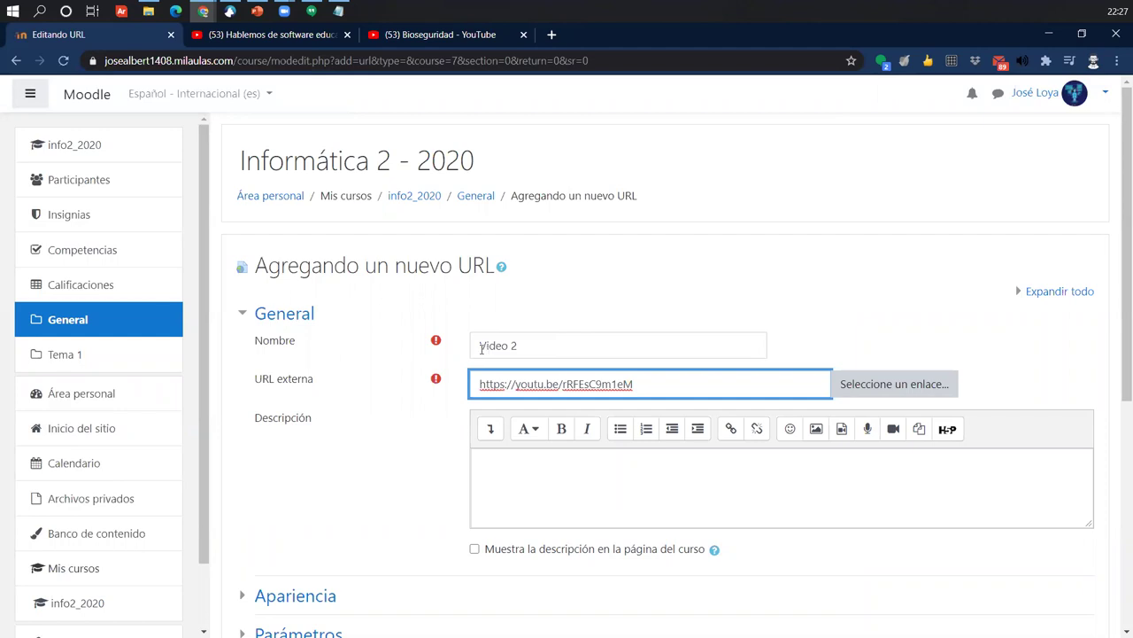
drag(693, 380, 445, 383)
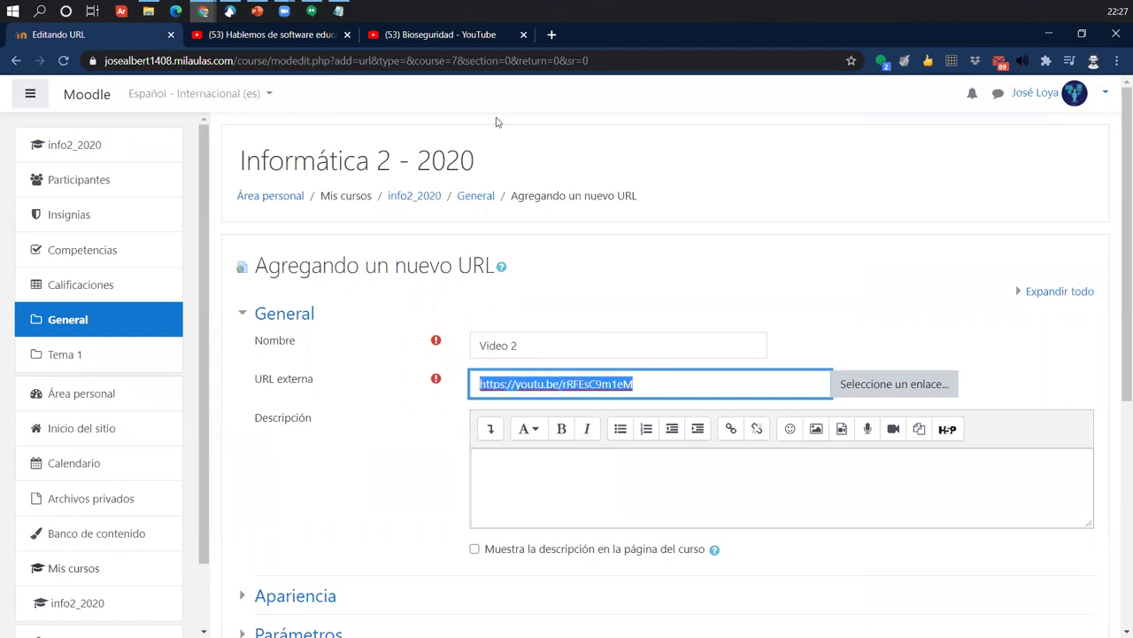
click(448, 43)
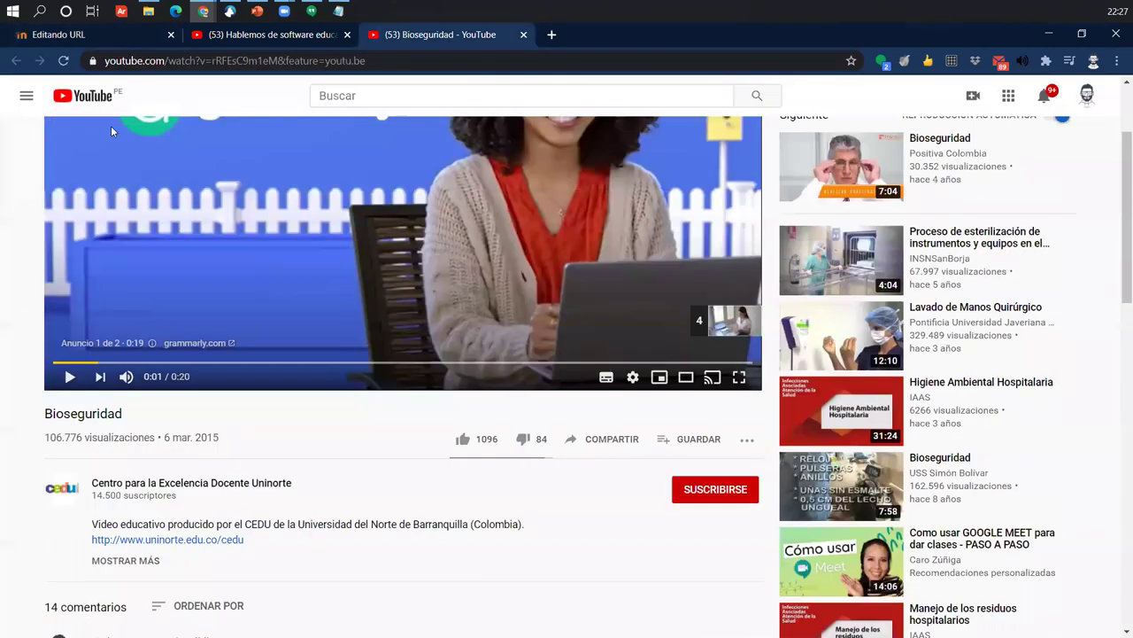
click(89, 34)
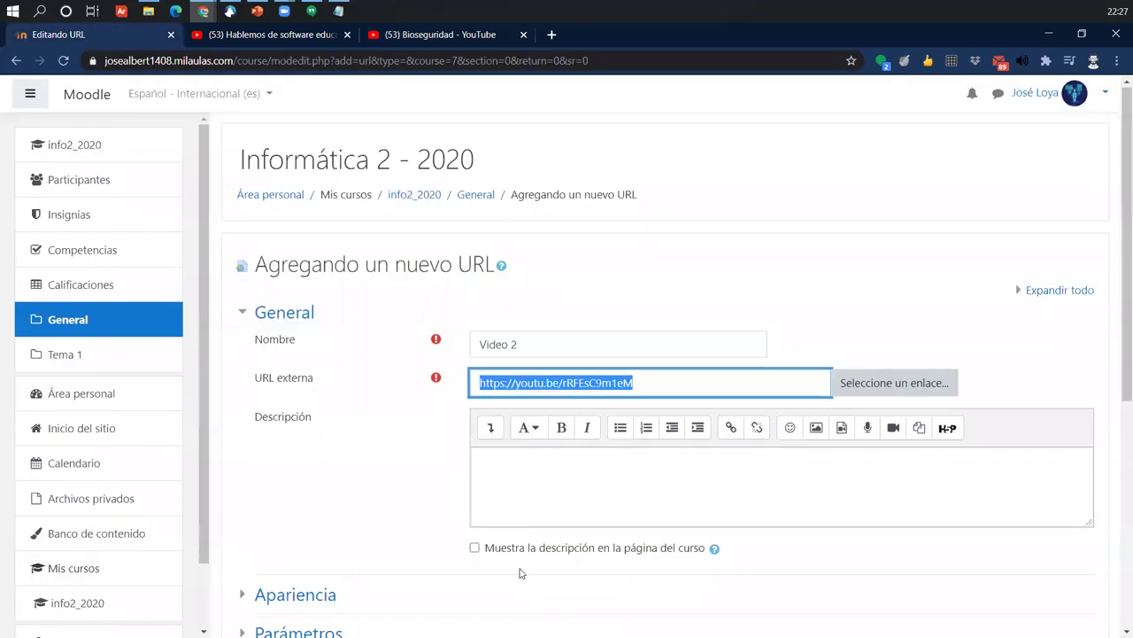
Step: Set its display to 'En ventana emergente' and save, returning to the course
click(306, 376)
click(539, 409)
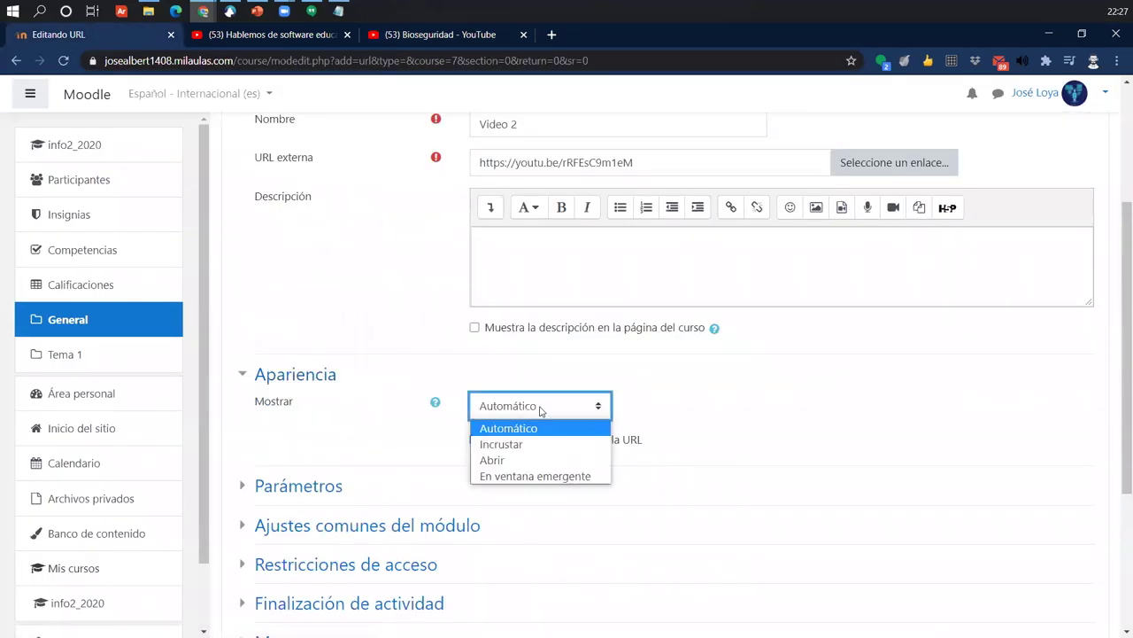
click(542, 476)
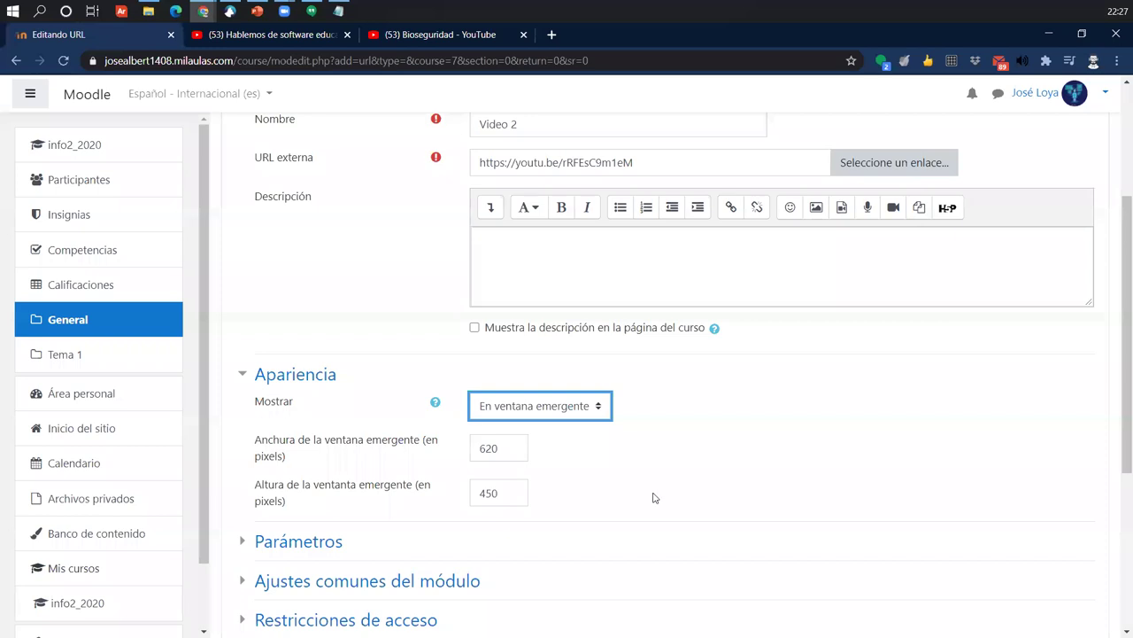
scroll(637, 509, down, 4)
click(606, 467)
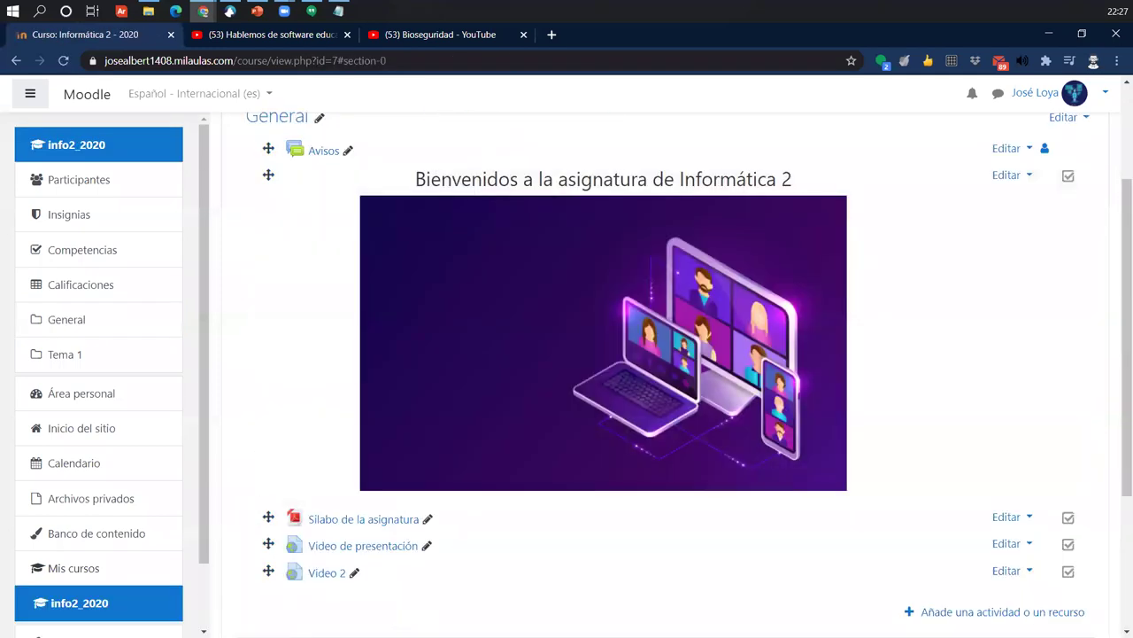
click(327, 578)
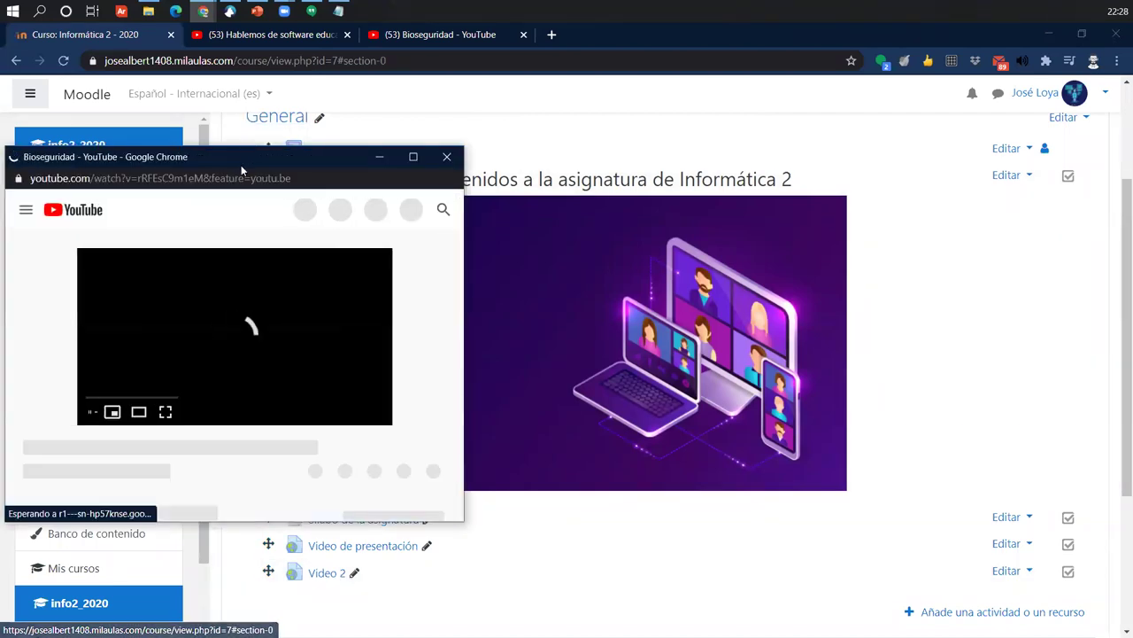
drag(249, 157, 604, 109)
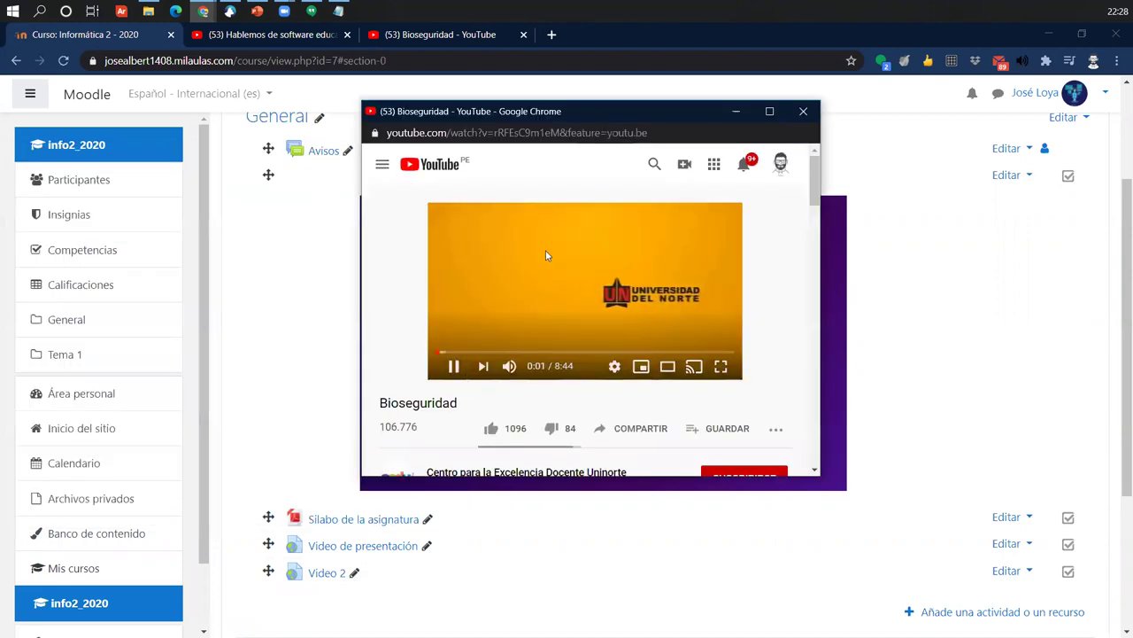
click(575, 315)
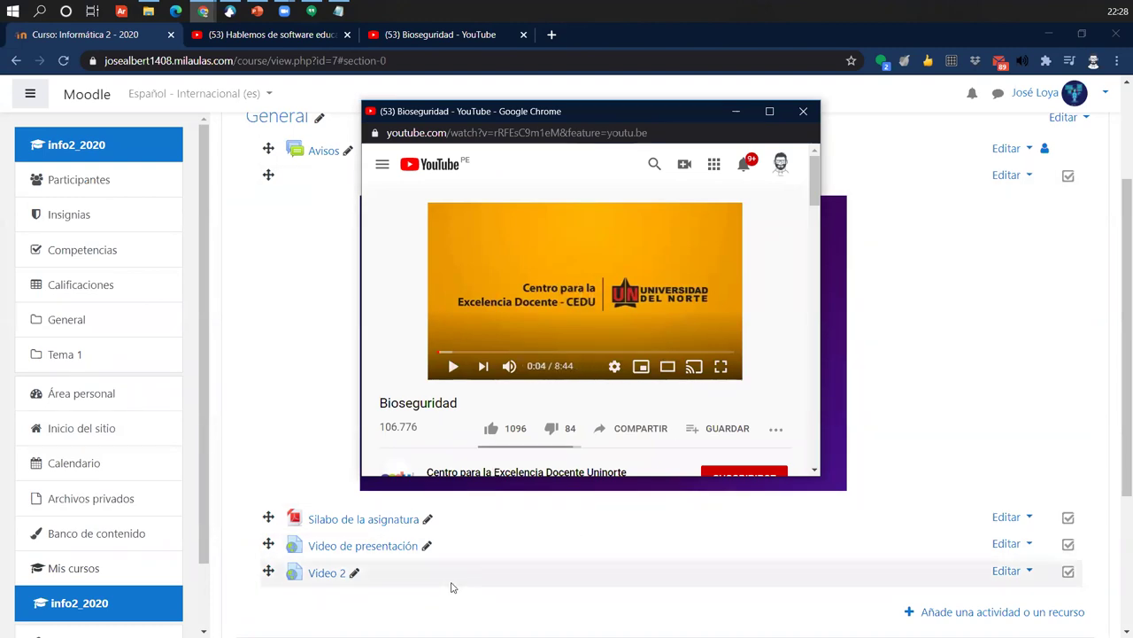
click(803, 111)
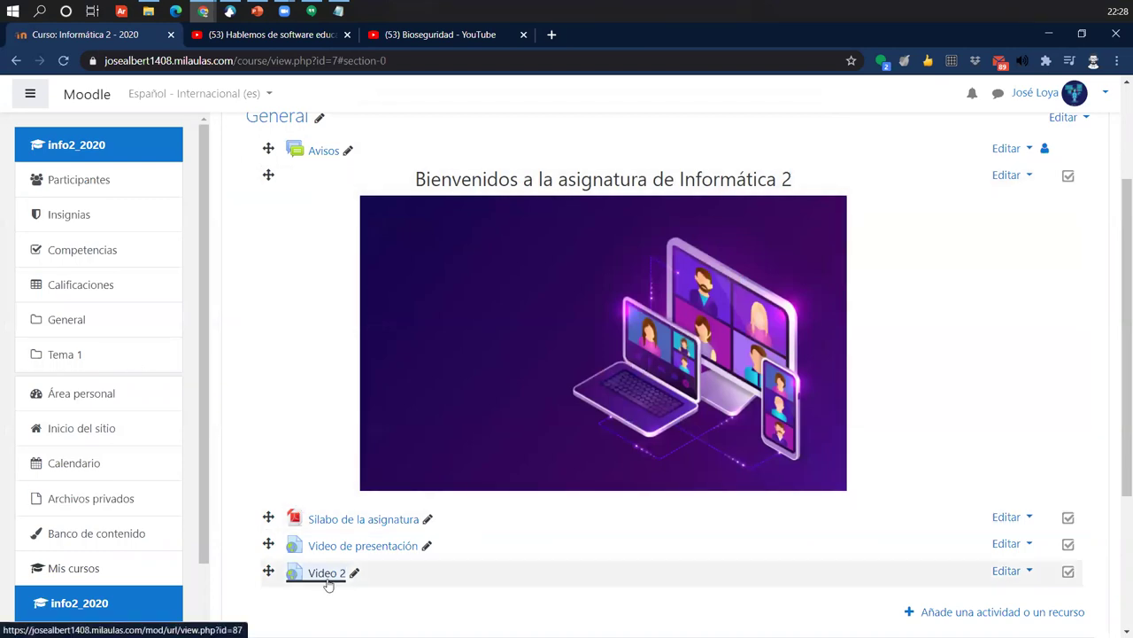
middle_click(328, 582)
click(238, 40)
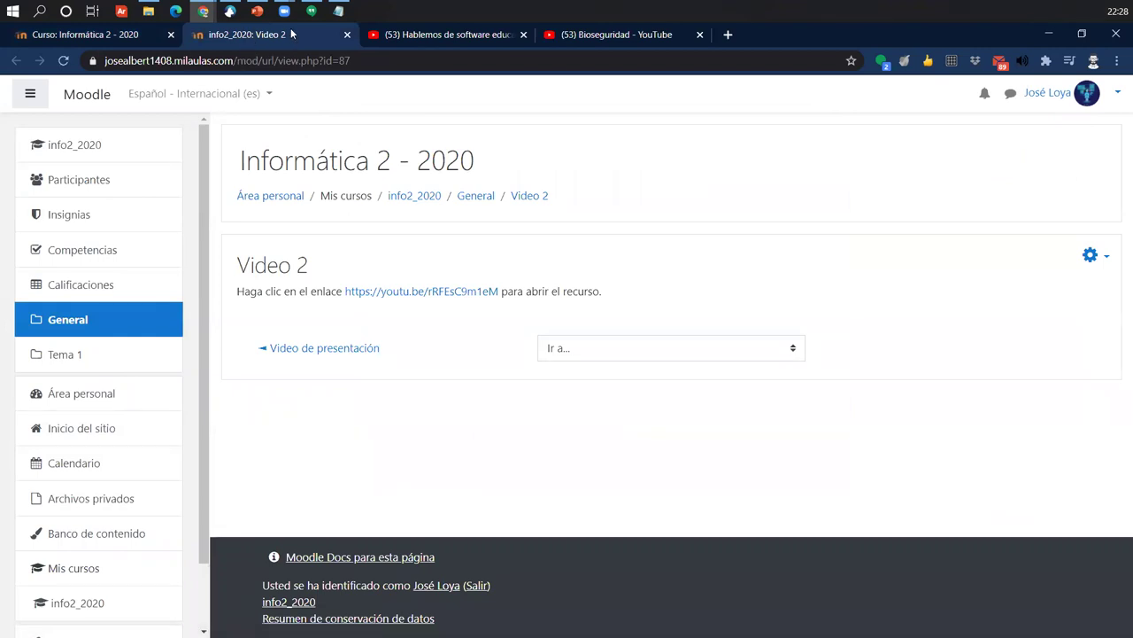
click(346, 34)
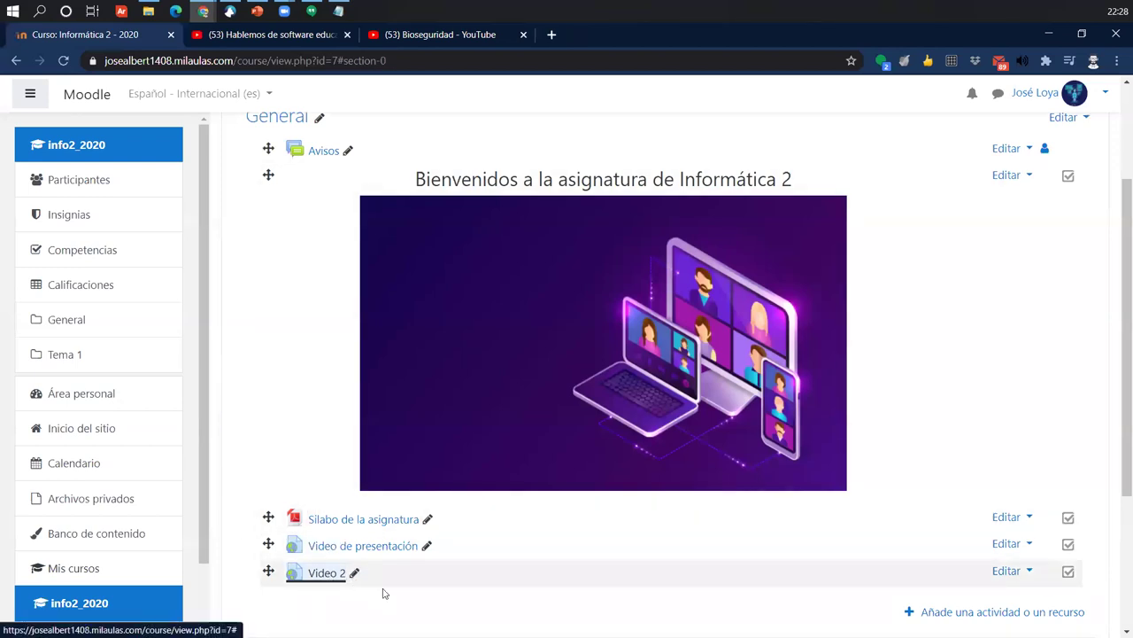
click(1005, 571)
click(952, 598)
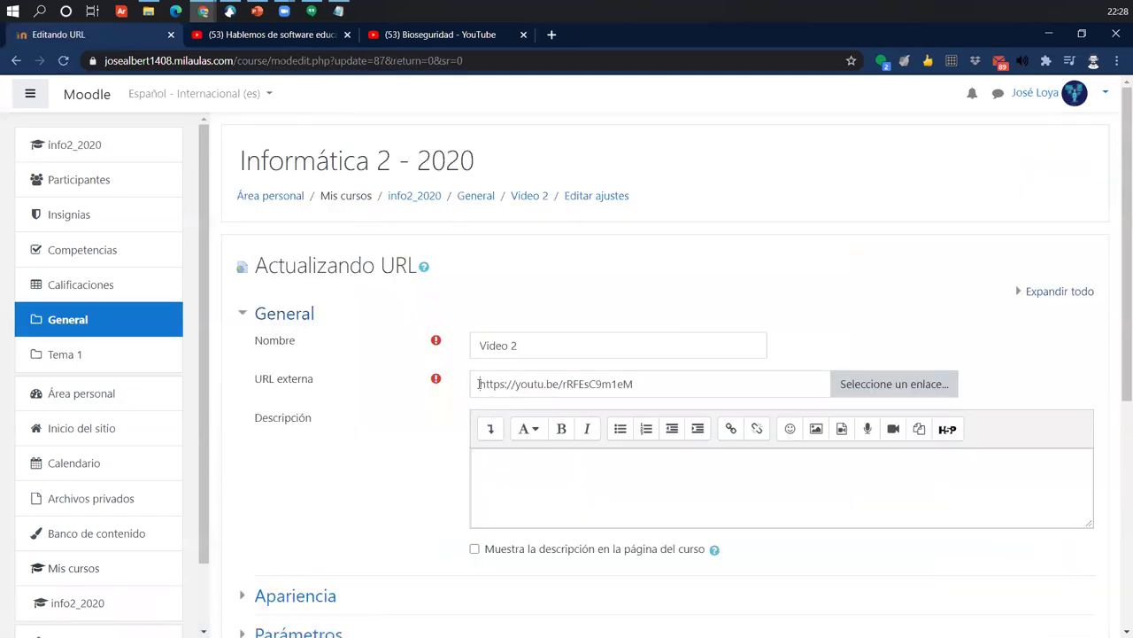
triple_click(479, 384)
key(ctrl+c)
click(405, 488)
scroll(489, 539, down, 3)
click(496, 573)
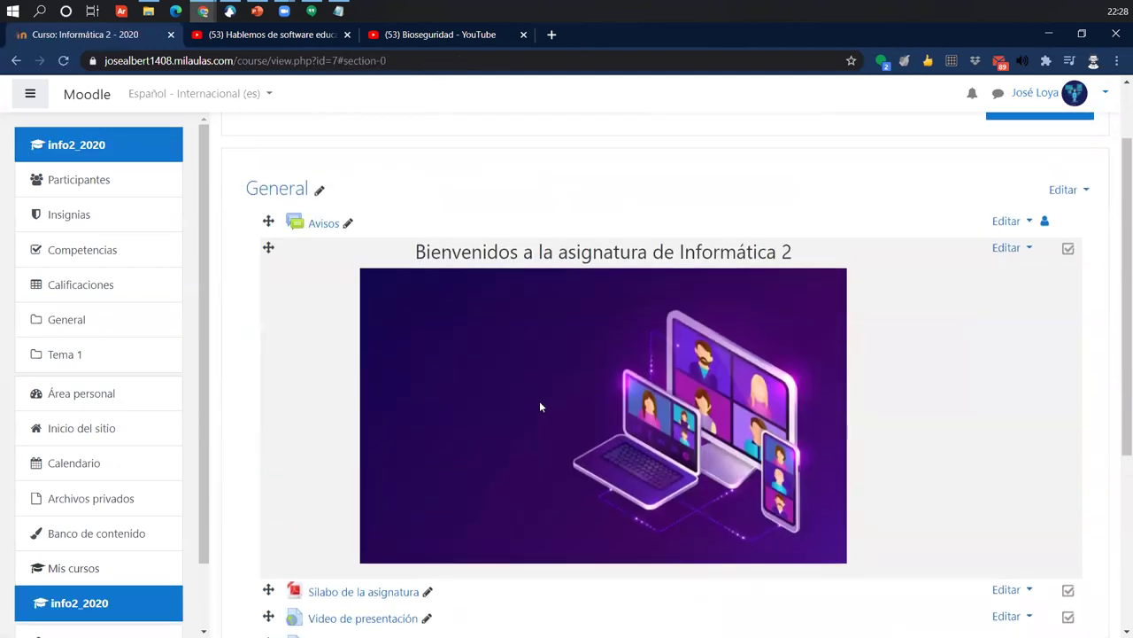
scroll(546, 405, down, 3)
click(327, 426)
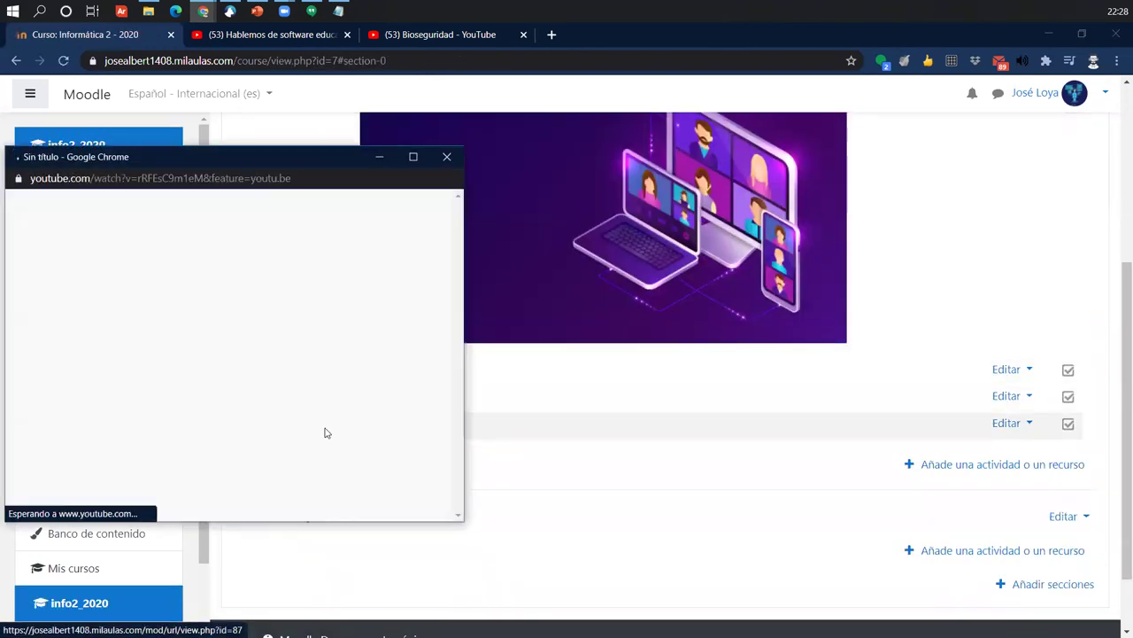
click(447, 157)
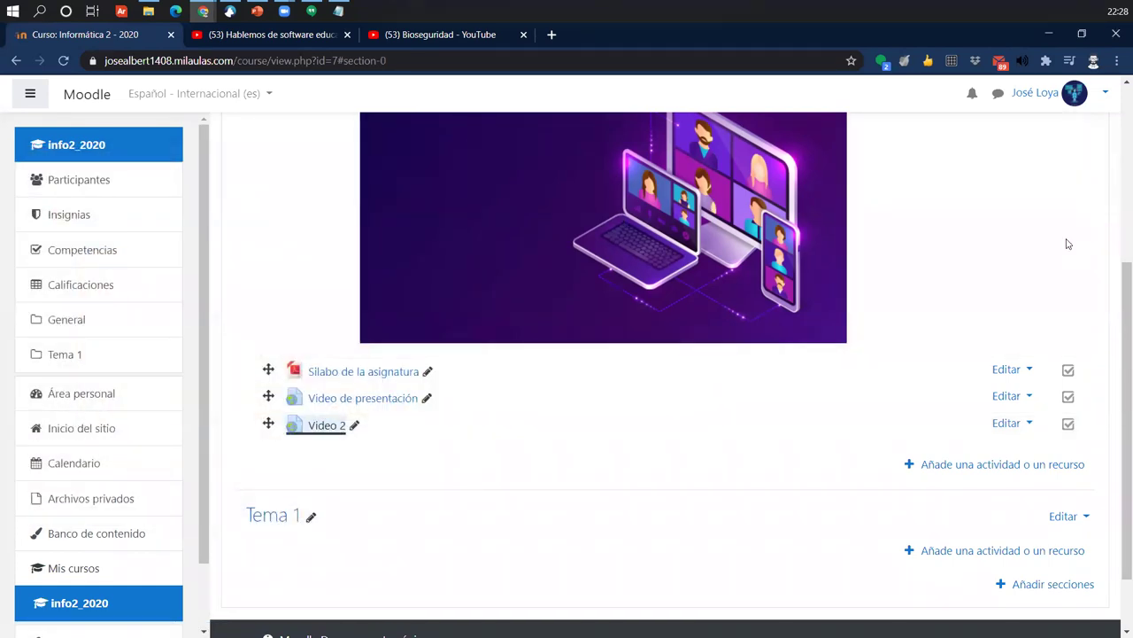
click(1008, 423)
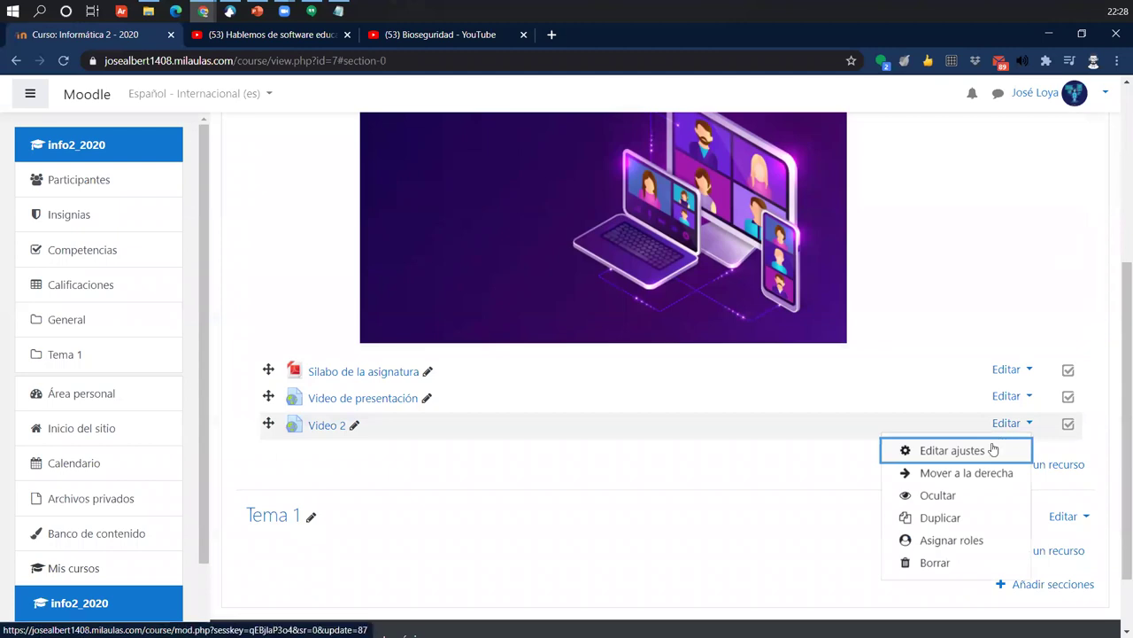
Step: In Video 2's settings, re-paste the Bioseguridad video link into the external URL field
click(985, 450)
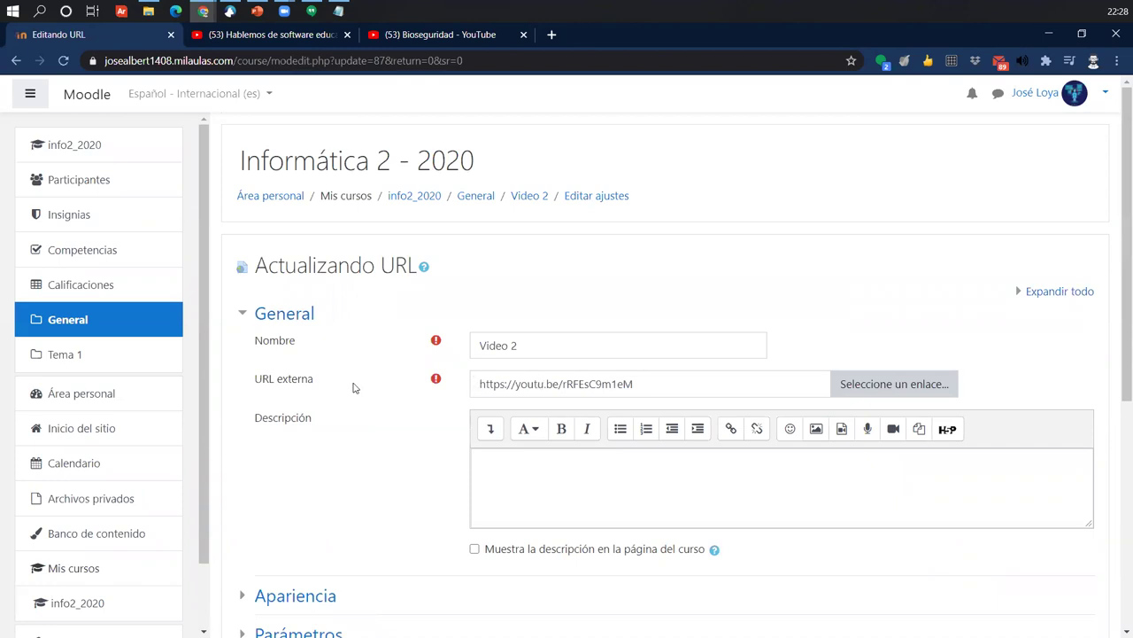
click(852, 383)
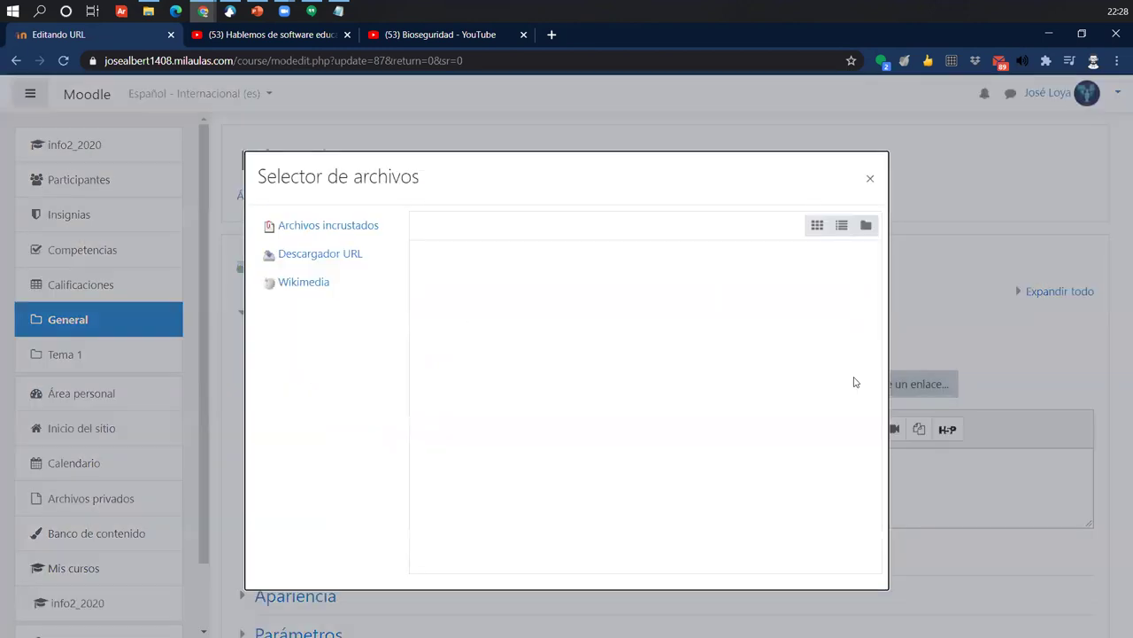
click(339, 254)
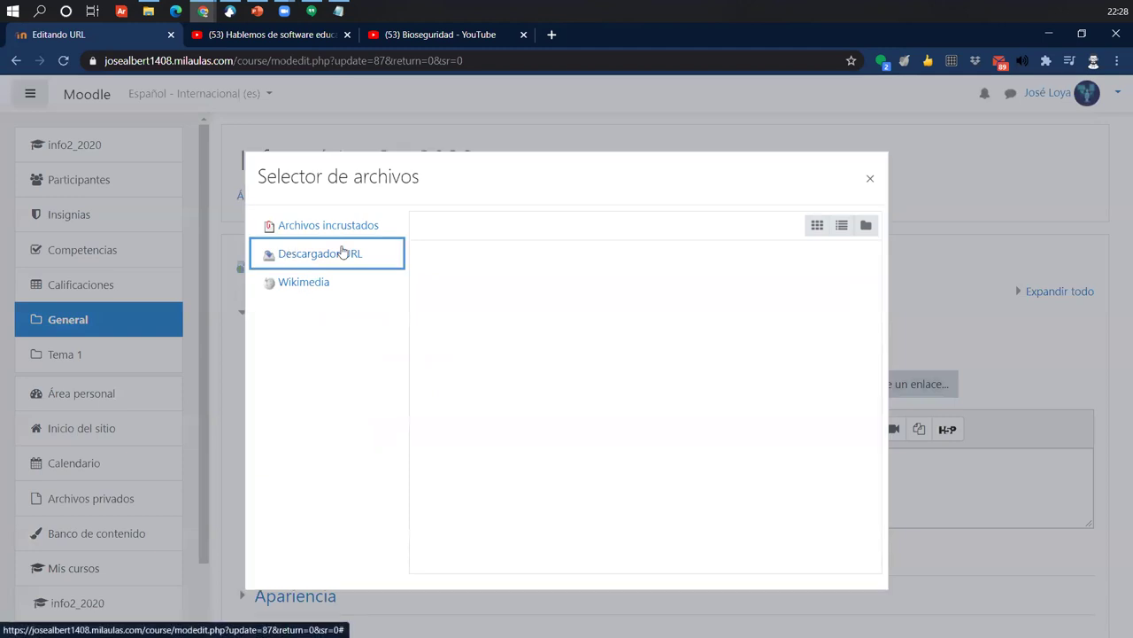
click(870, 181)
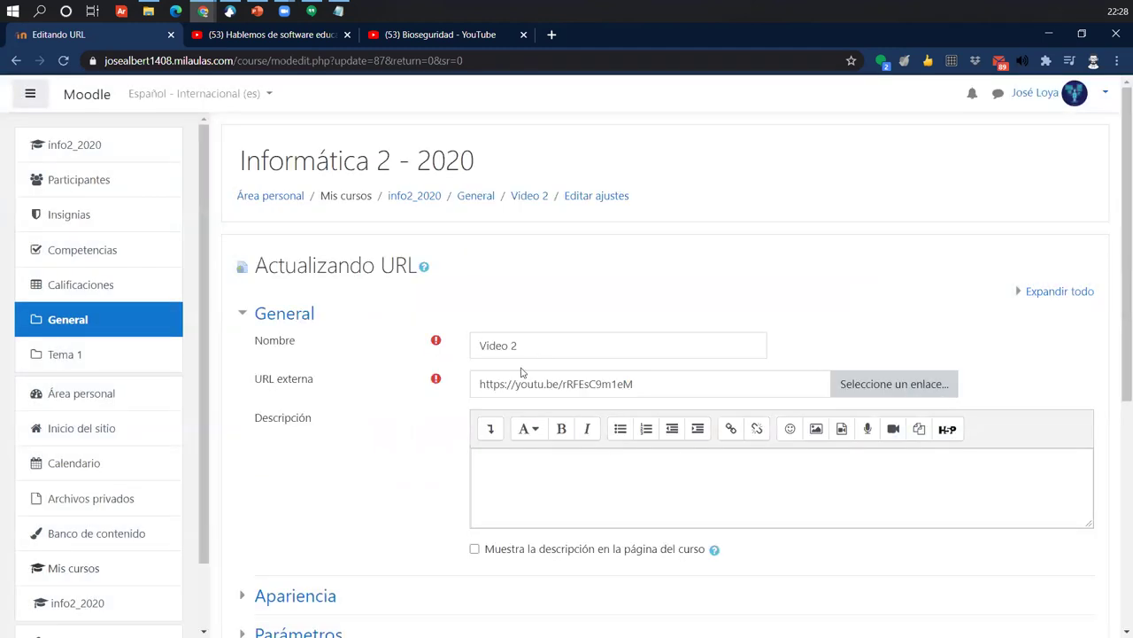
scroll(426, 382, down, 2)
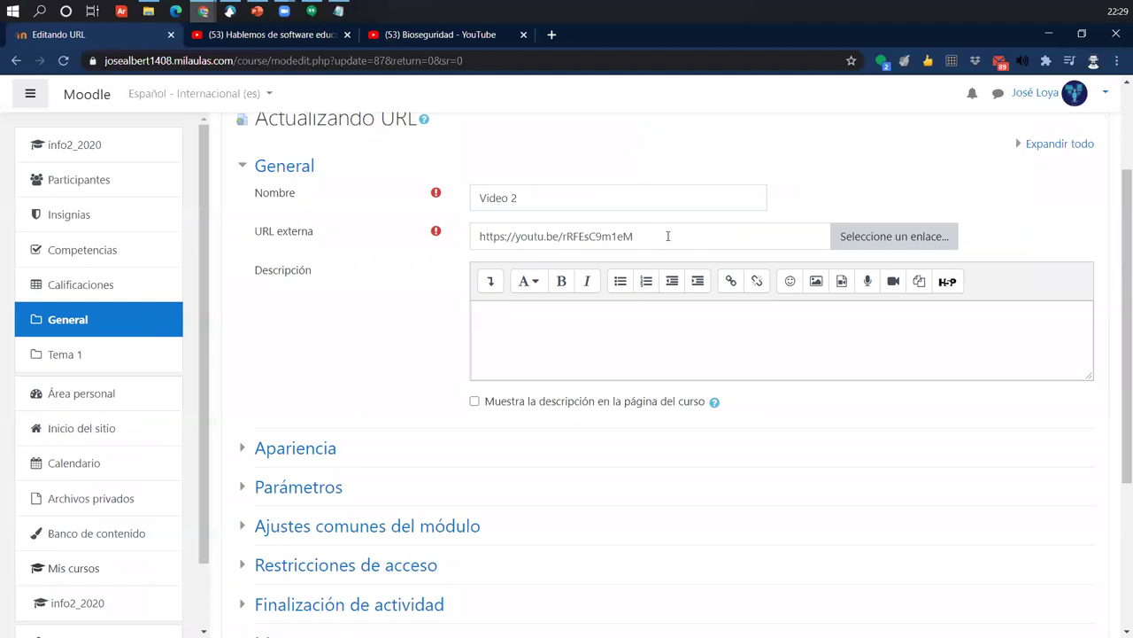
drag(668, 236, 480, 233)
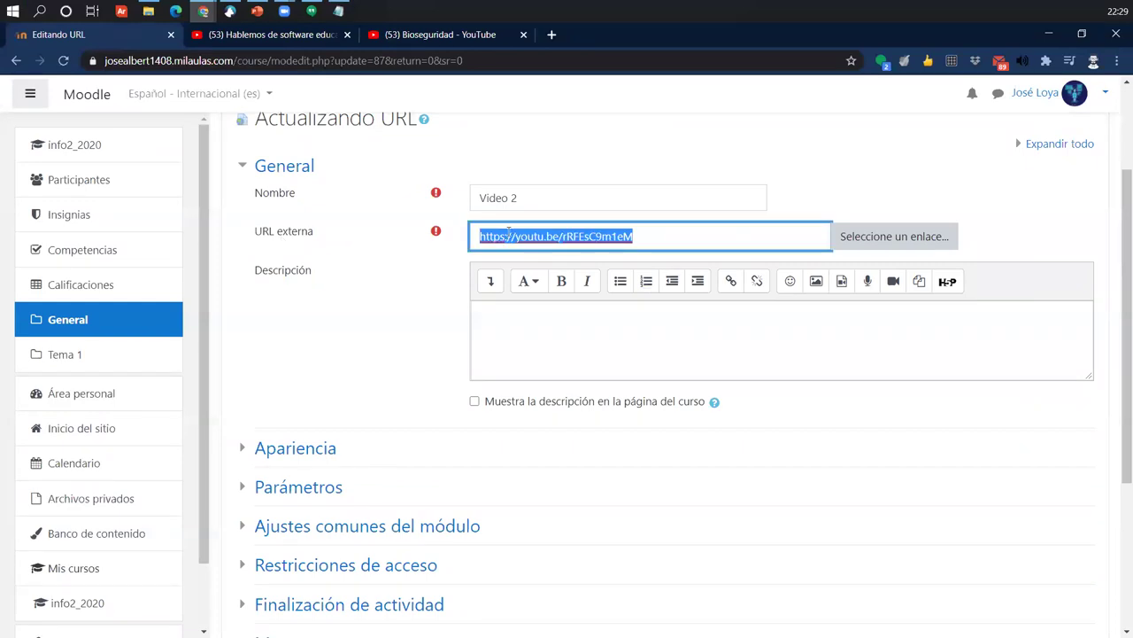
right_click(509, 232)
click(562, 303)
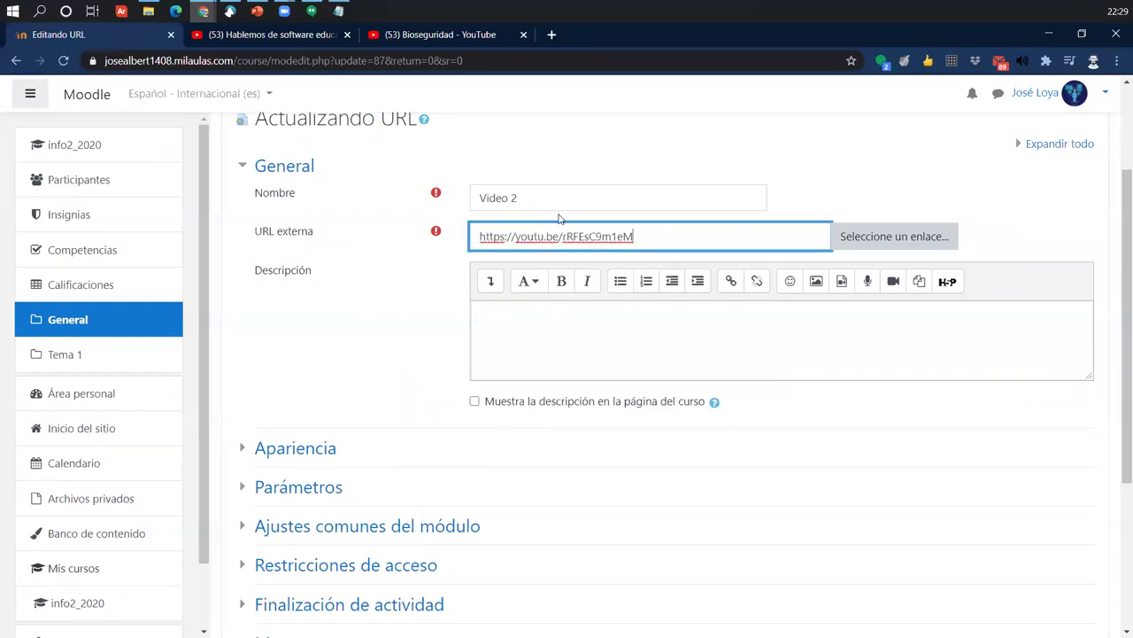
Step: Set Video 2's Apariencia > Mostrar to 'Automático' and save the settings
scroll(358, 344, down, 2)
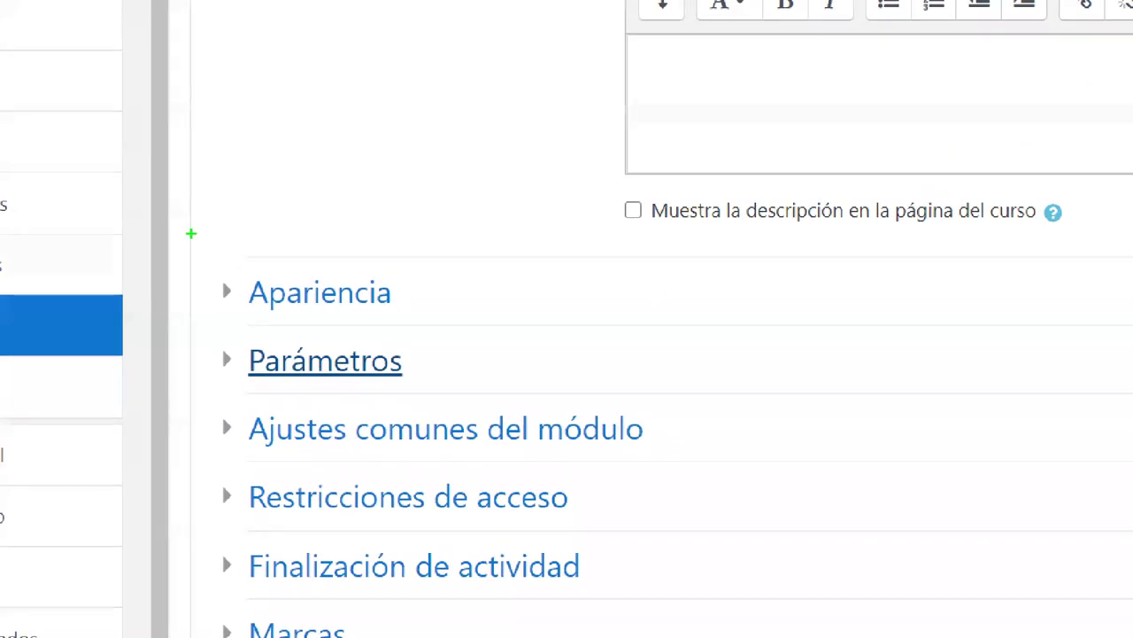
mouse_move(195, 245)
mouse_down()
mouse_move(392, 296)
mouse_move(420, 329)
mouse_up()
drag(375, 267, 490, 74)
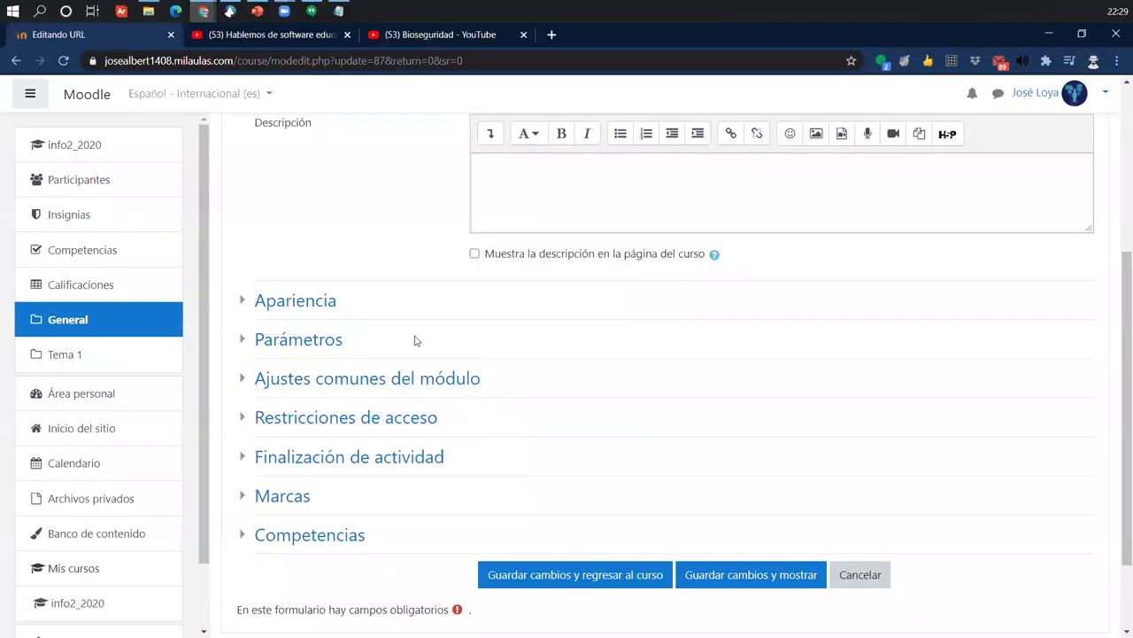
click(247, 301)
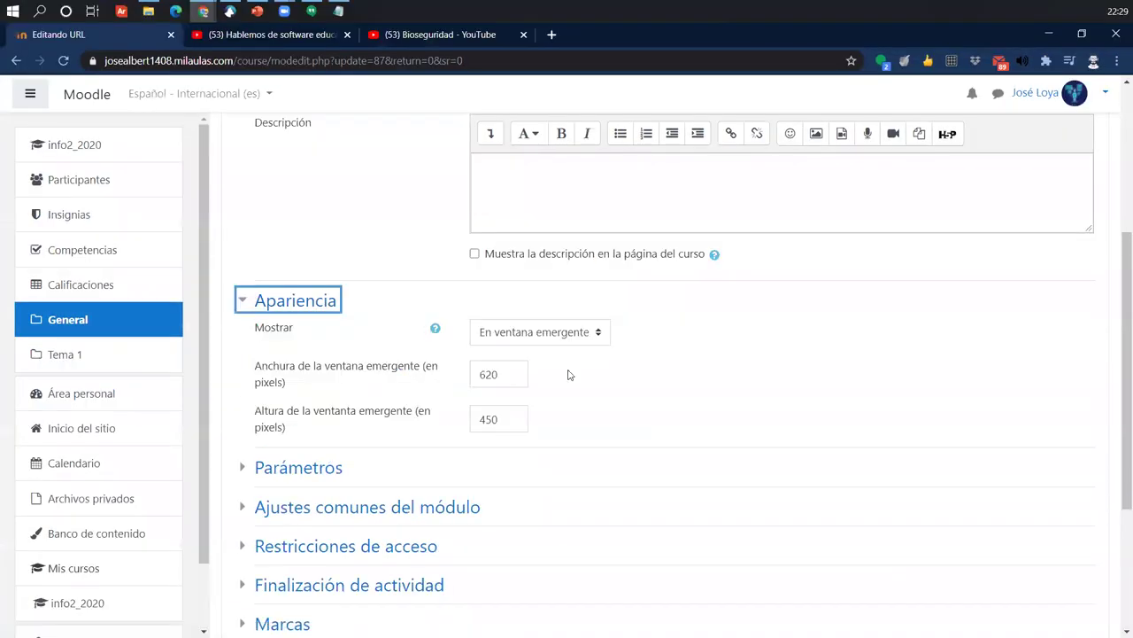
click(606, 331)
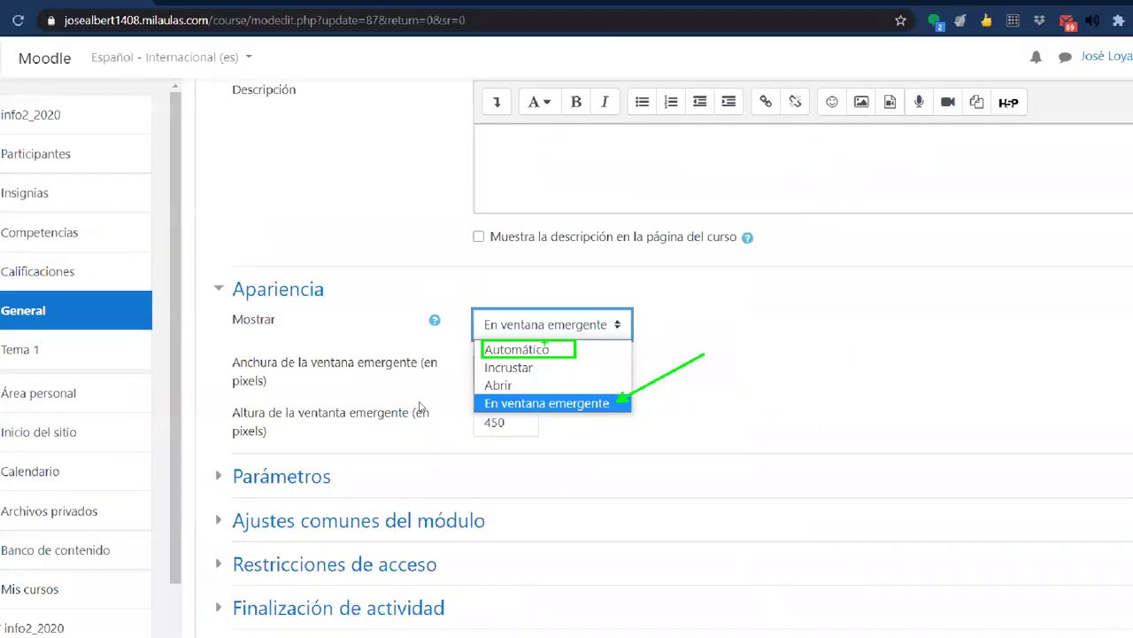
click(536, 335)
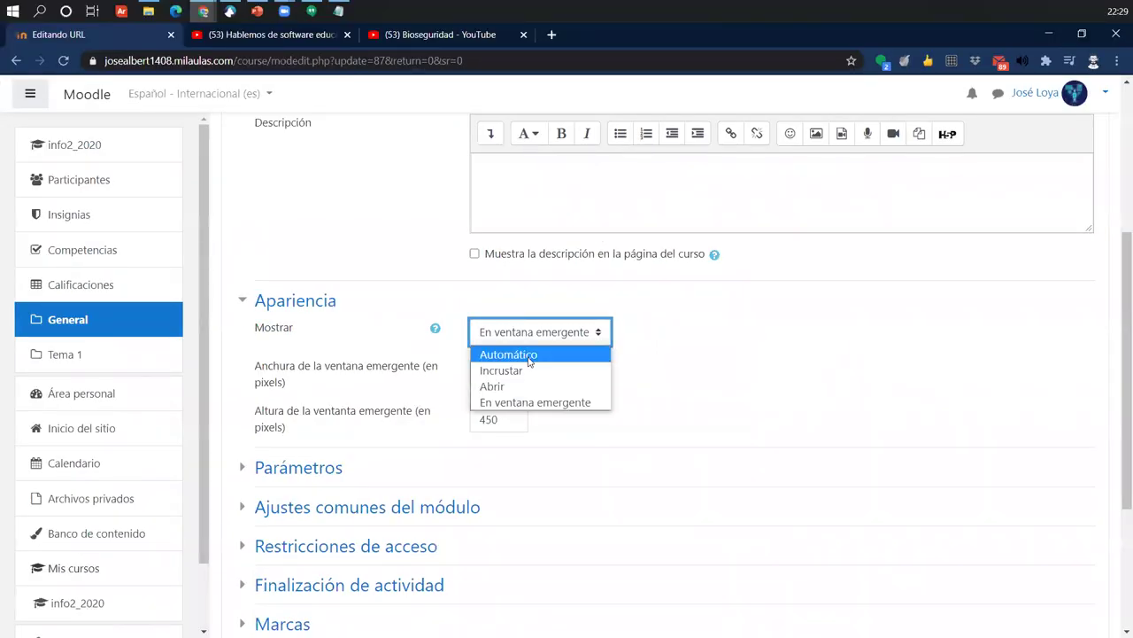
click(531, 353)
scroll(567, 478, down, 2)
click(625, 469)
click(571, 462)
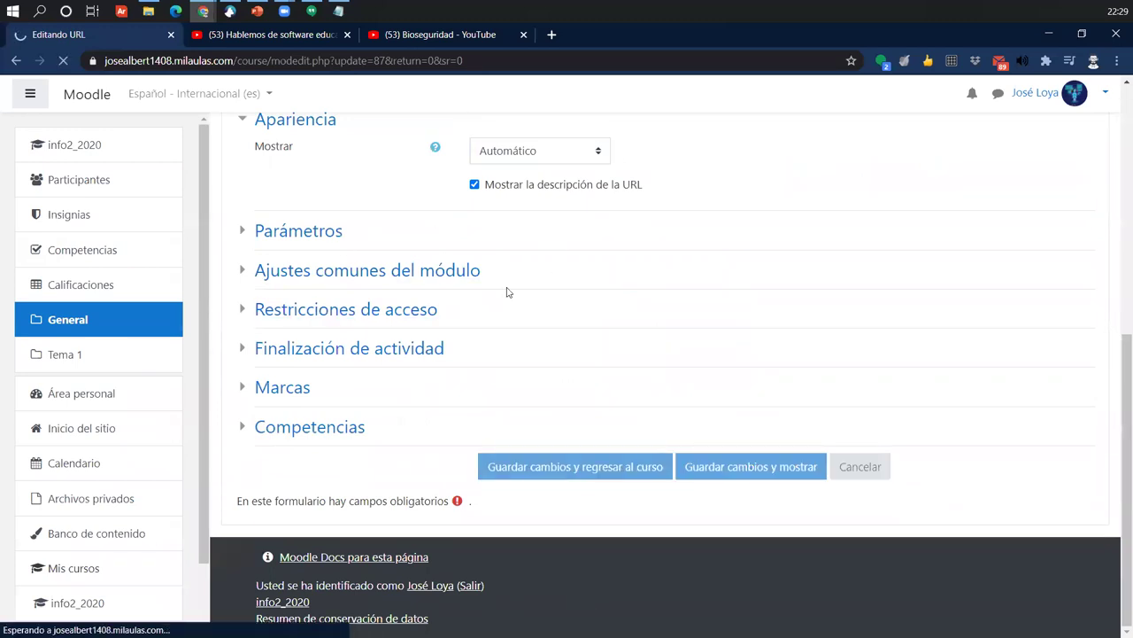
Step: Test that Video 2 opens the Bioseguridad video directly, then return to the course page
click(328, 572)
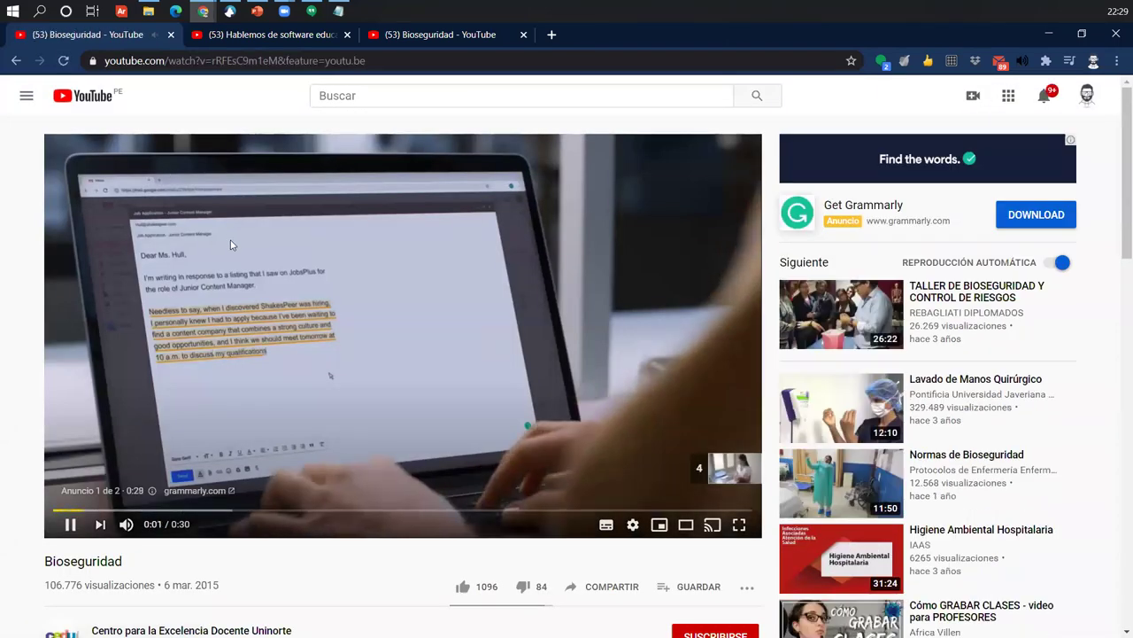
key(alt+Left)
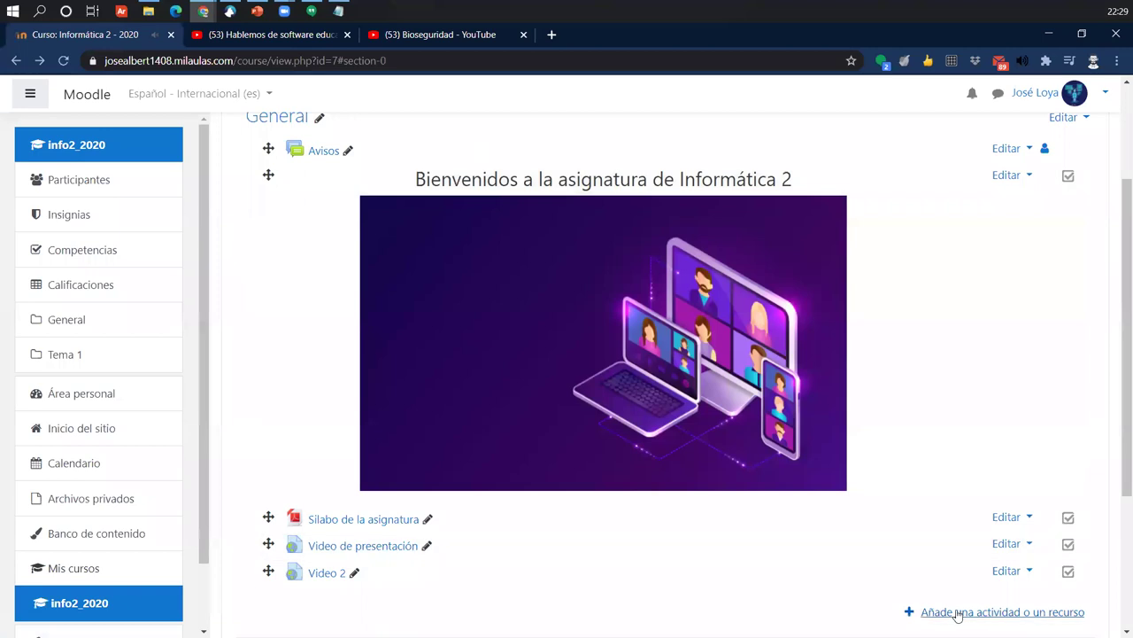
click(1018, 579)
Step: Switch Video 2's display to 'En ventana emergente' (620×450 popup) and save
click(937, 600)
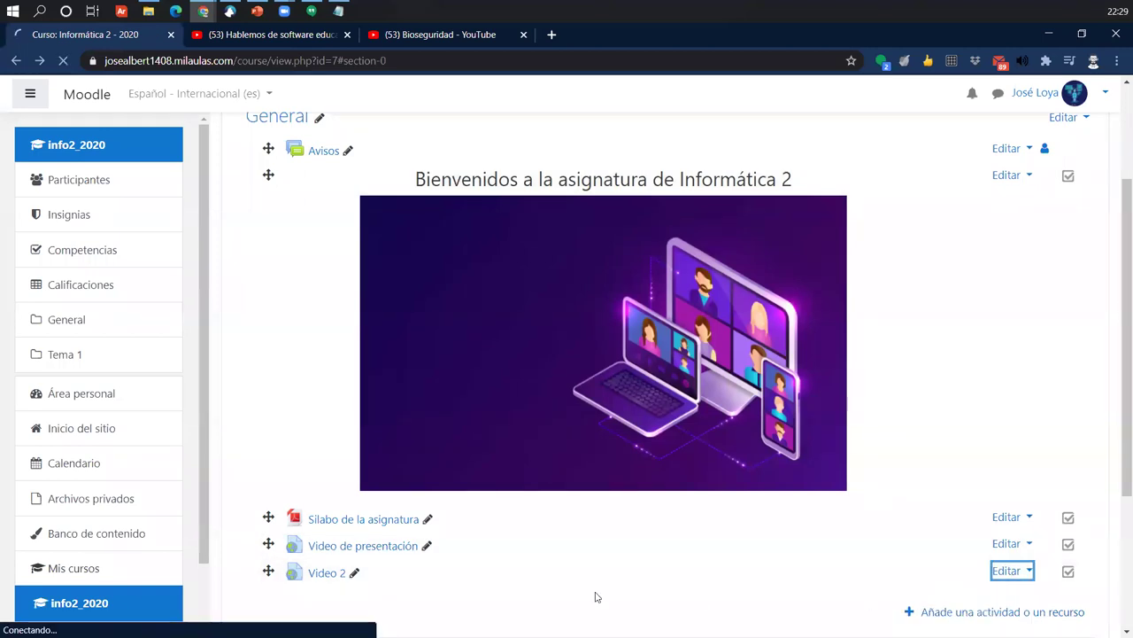
scroll(455, 450, down, 2)
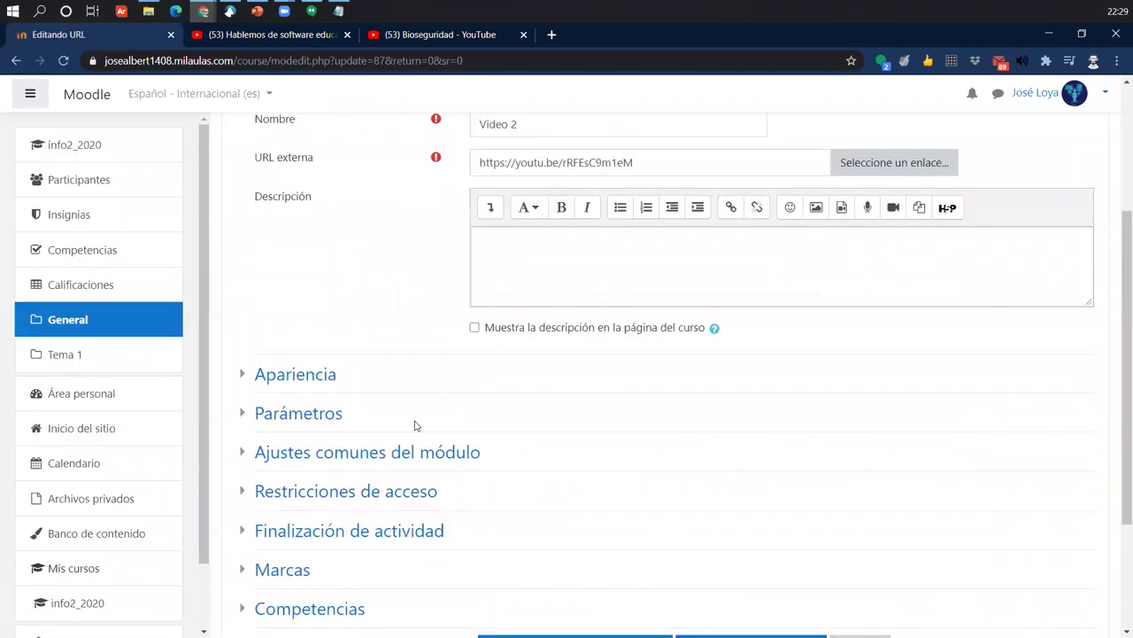
click(311, 381)
click(567, 406)
click(567, 476)
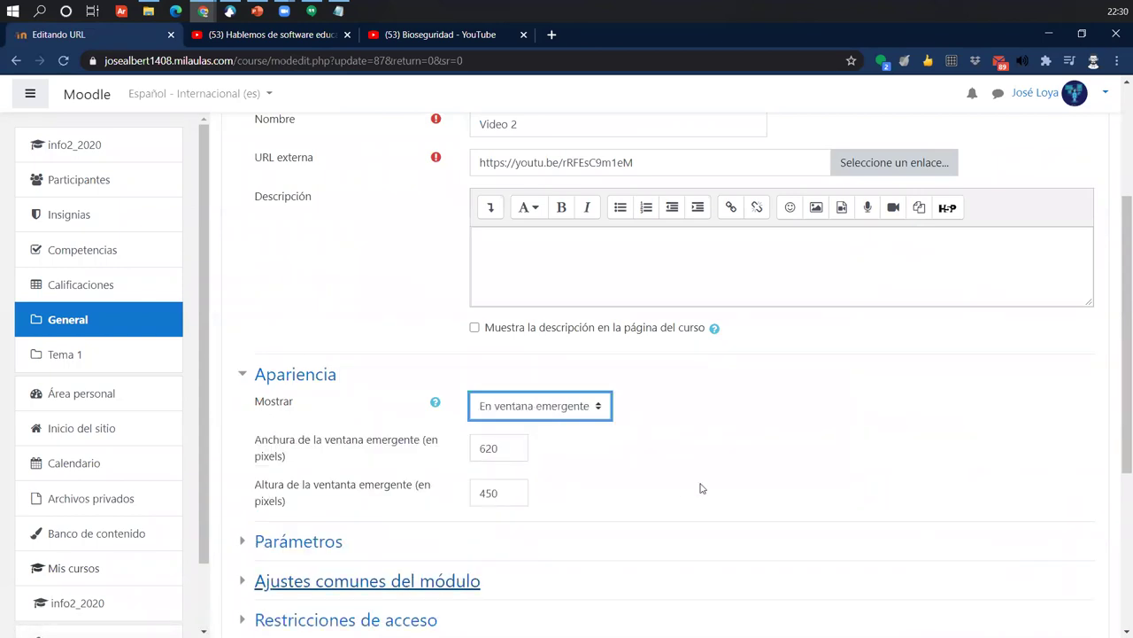
scroll(696, 478, down, 3)
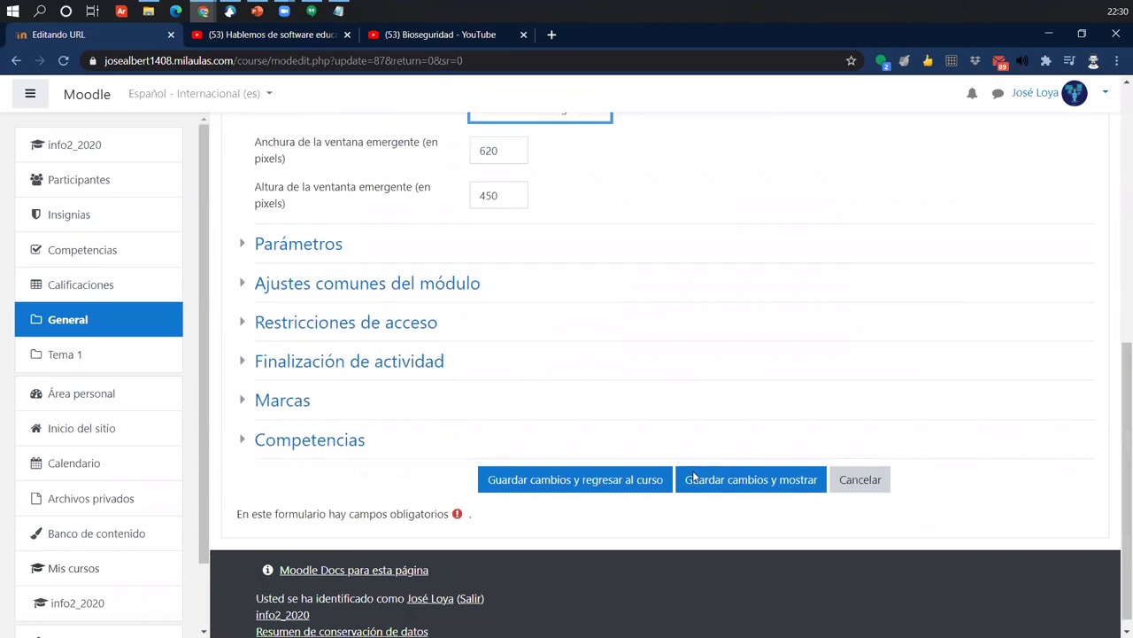
click(608, 464)
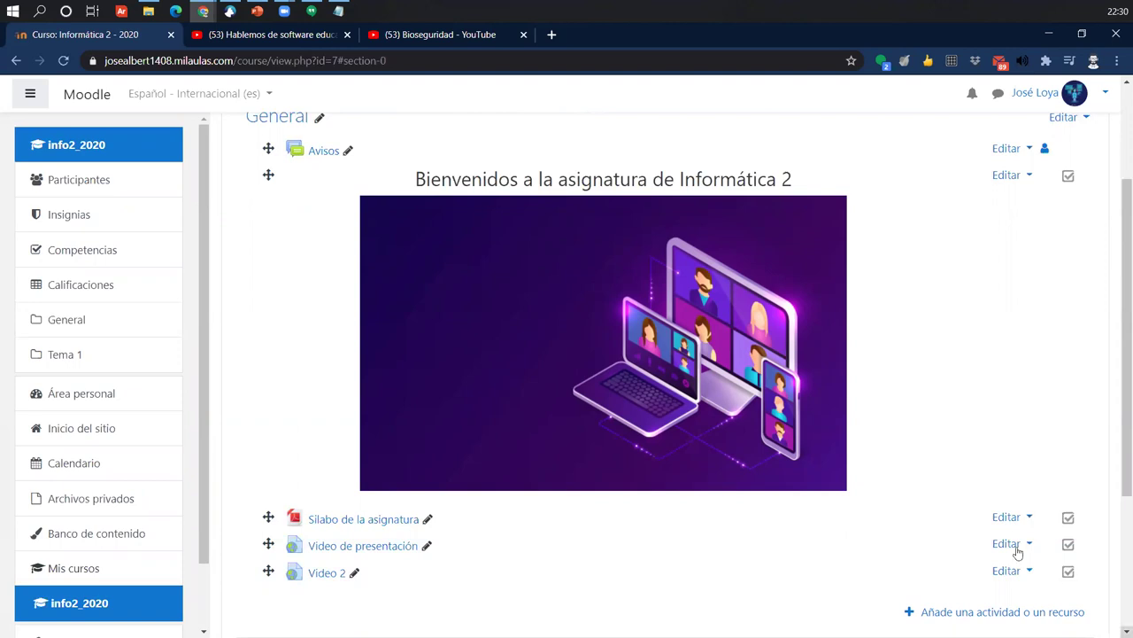
scroll(734, 487, up, 1)
scroll(734, 487, down, 3)
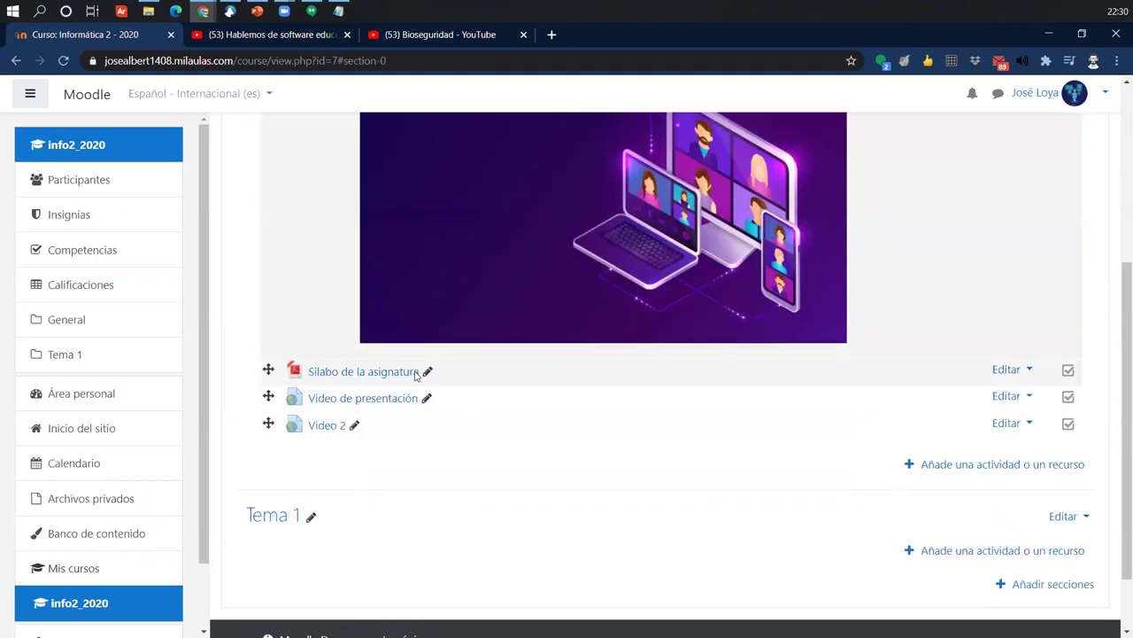
click(926, 465)
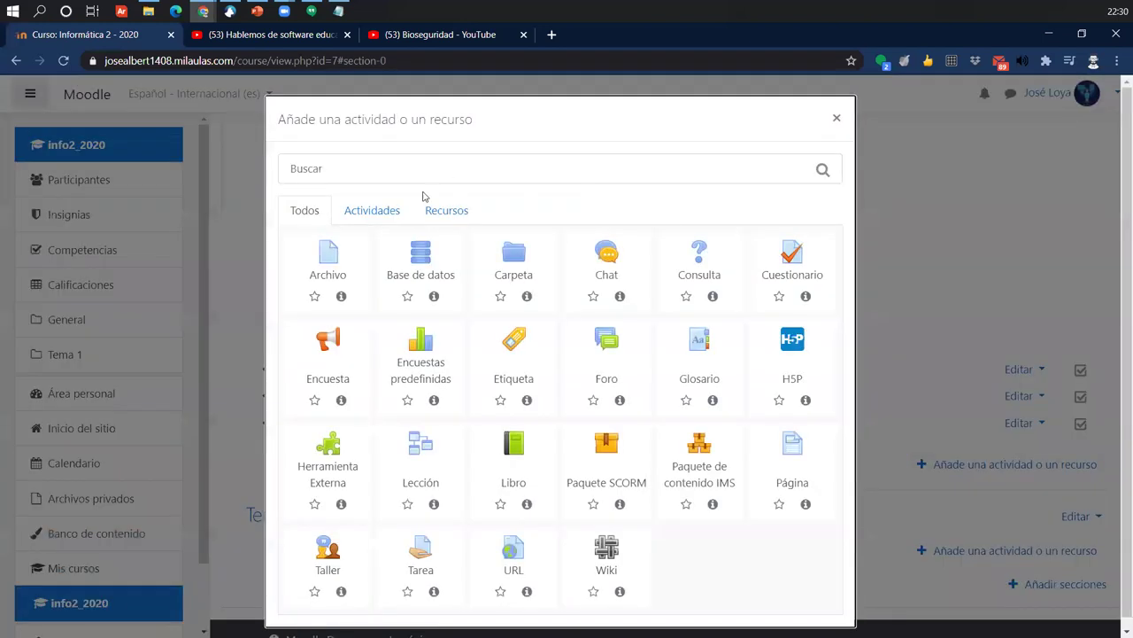
click(452, 210)
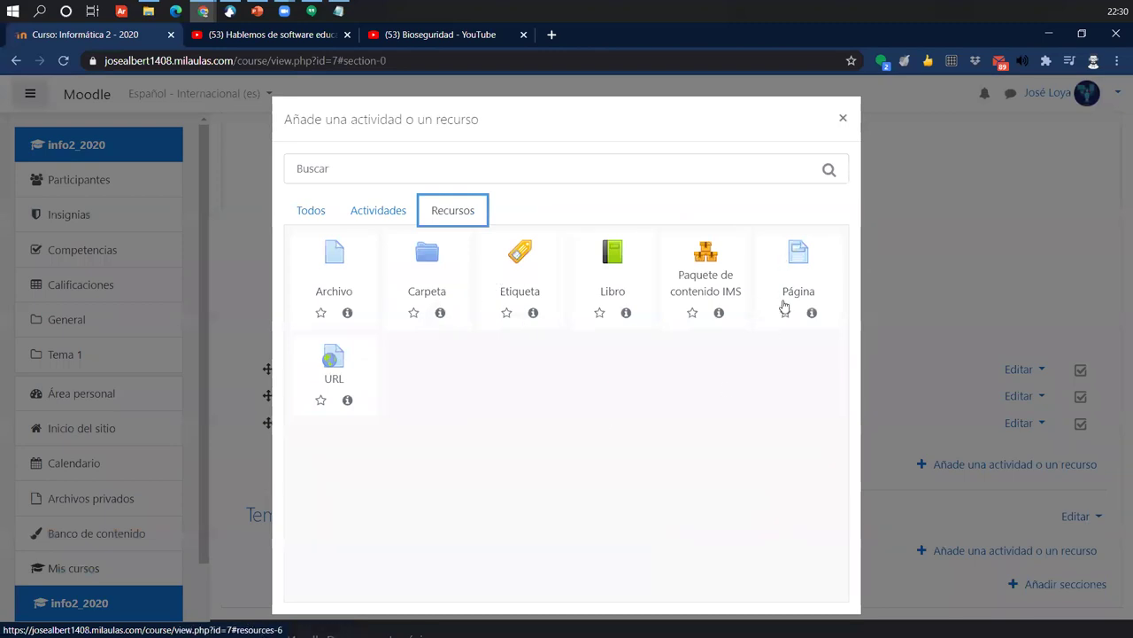
click(843, 119)
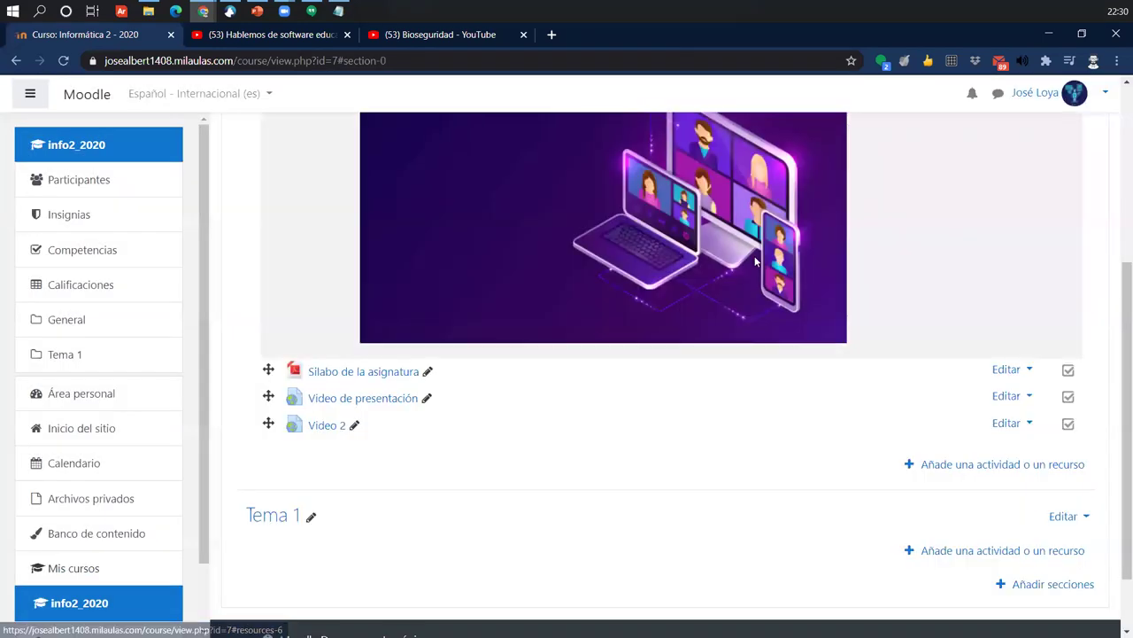
scroll(358, 297, down, 2)
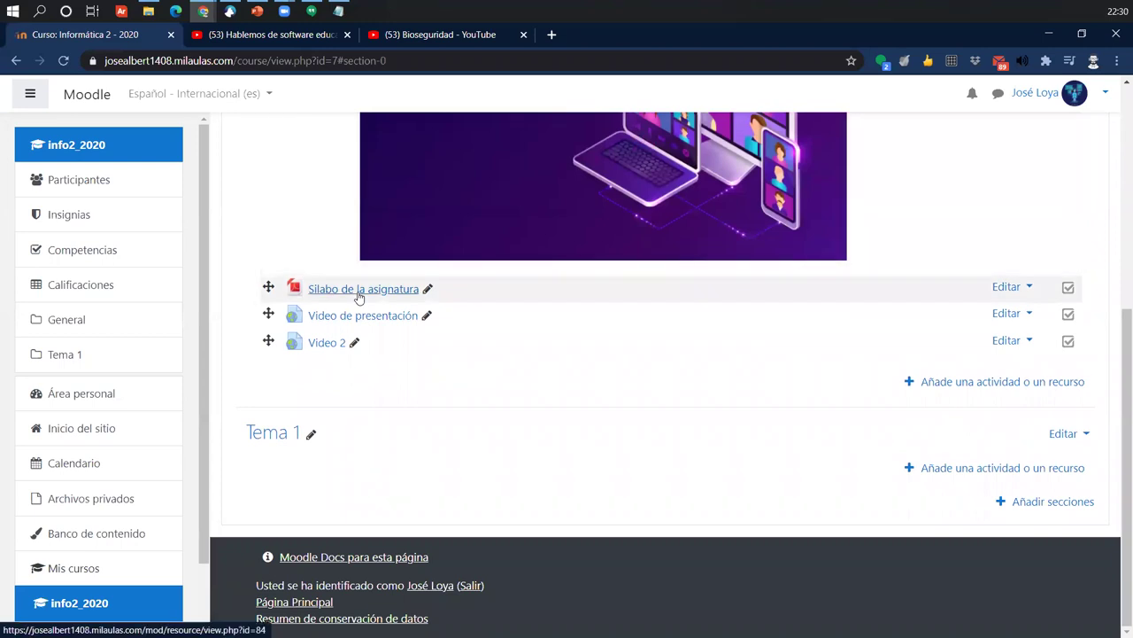
scroll(523, 248, up, 3)
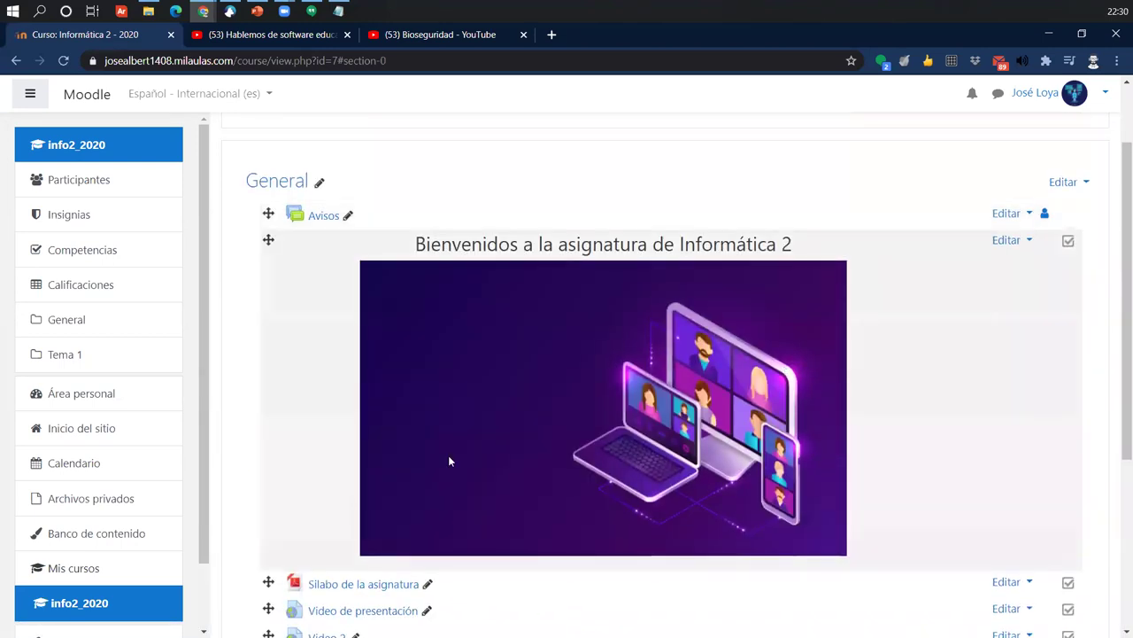
scroll(301, 392, up, 1)
scroll(617, 384, down, 4)
scroll(415, 393, up, 2)
scroll(416, 393, down, 2)
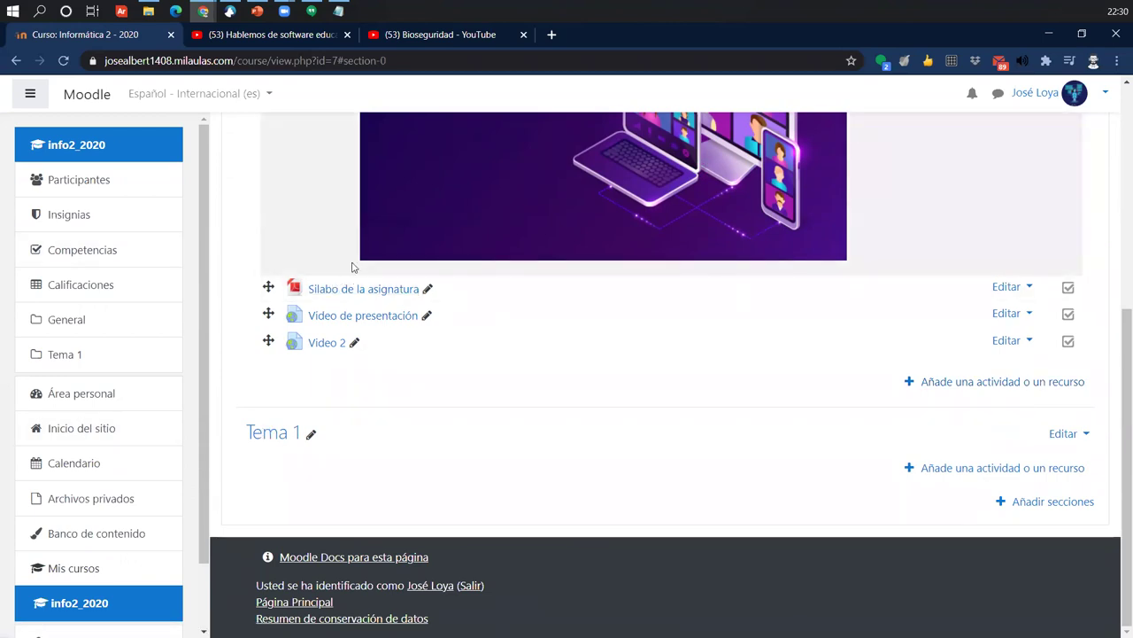
scroll(274, 410, up, 5)
scroll(285, 245, down, 5)
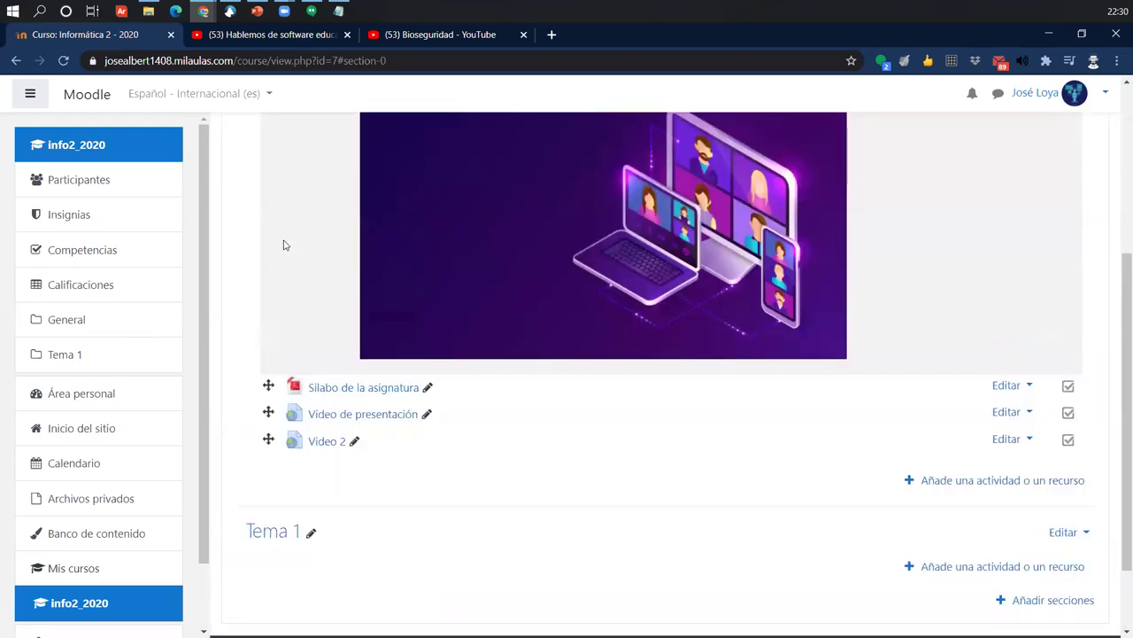
scroll(242, 395, up, 3)
scroll(299, 286, down, 1)
scroll(299, 286, down, 2)
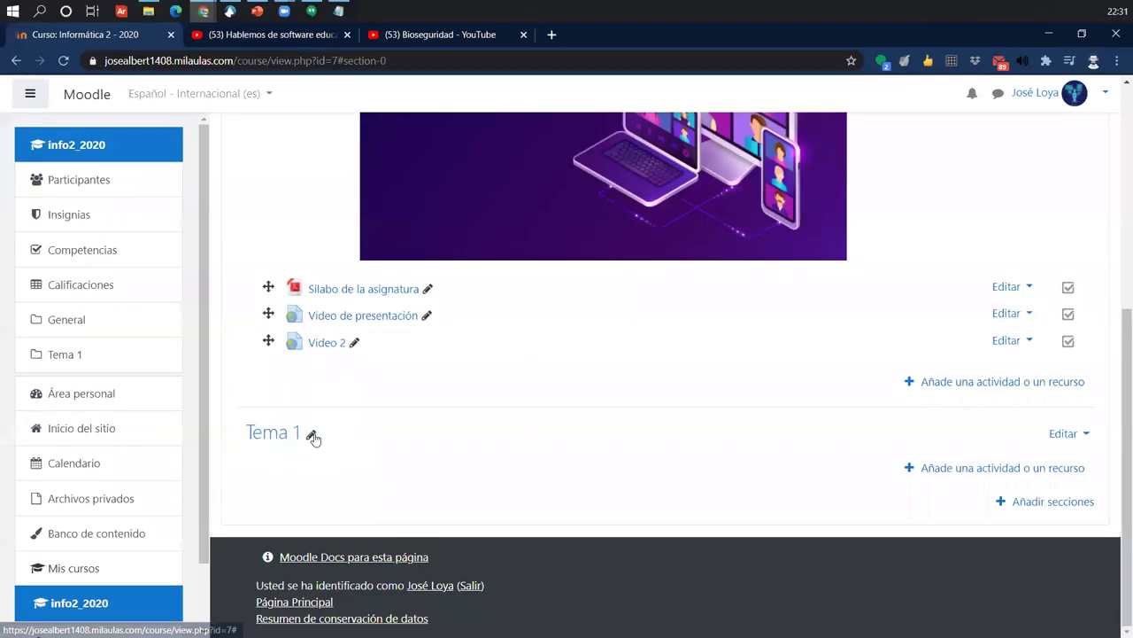
Step: Rename the Tema 1 section to 'Recursos'
click(312, 435)
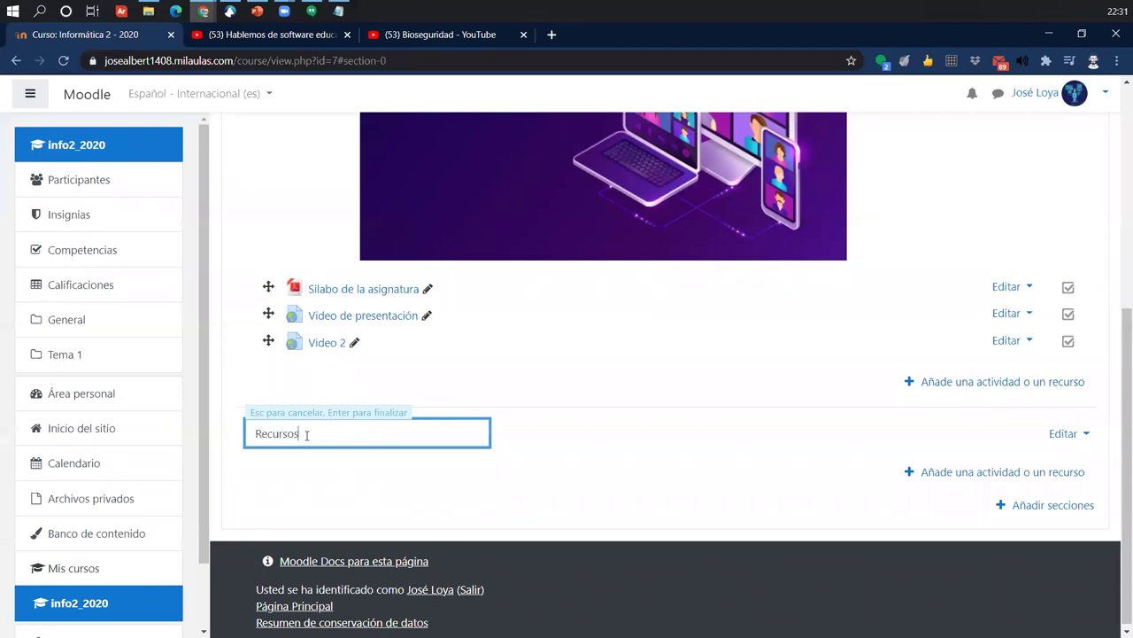
text(Recursos)
key(Return)
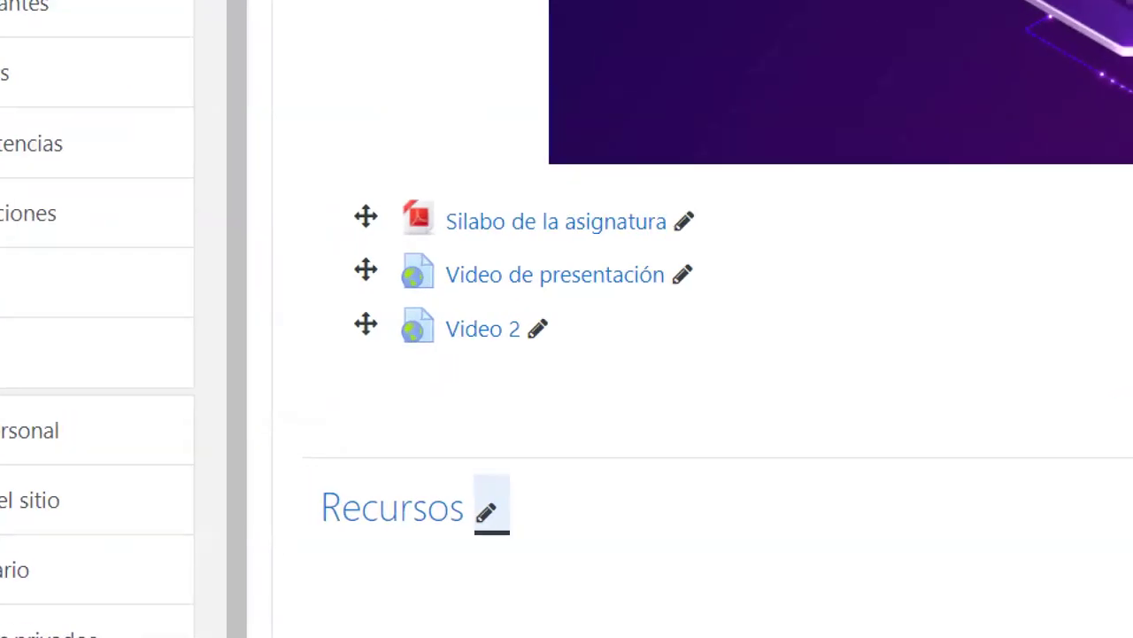
Step: Move Silabo de la asignatura, Video de presentación and Video 2 into Recursos, in that order
drag(281, 177, 364, 592)
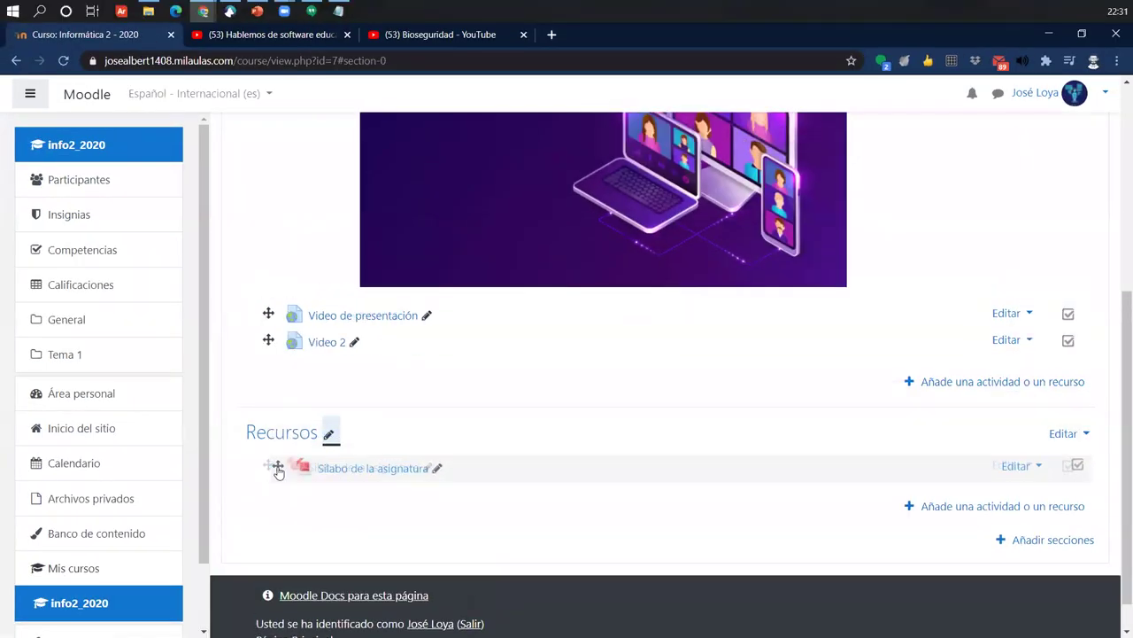
drag(277, 471, 266, 465)
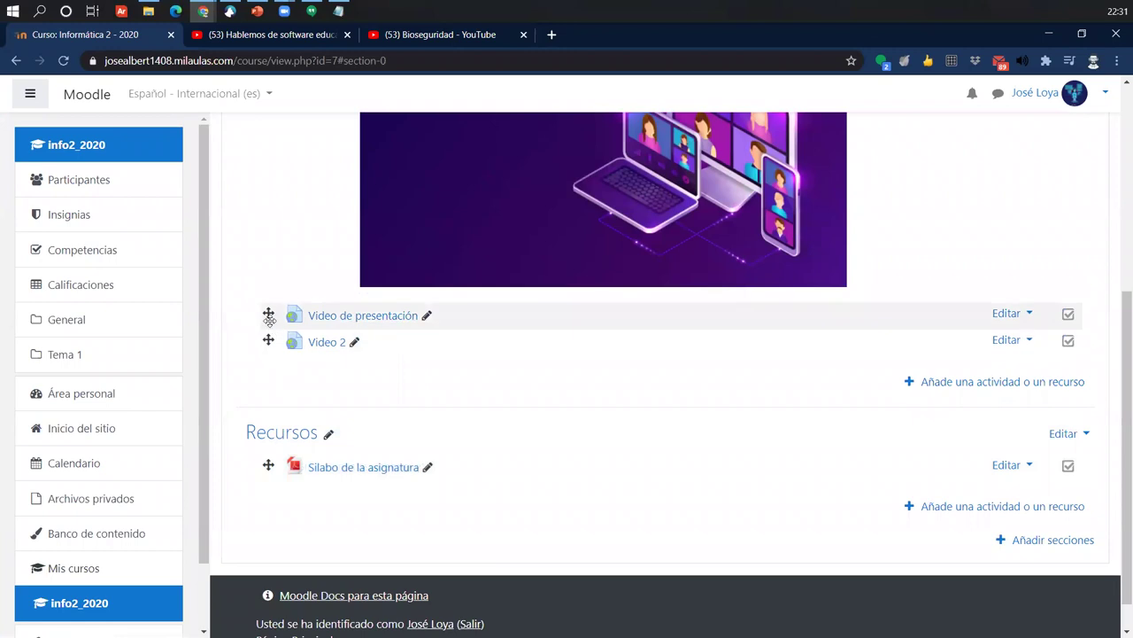
drag(268, 319, 278, 493)
drag(269, 315, 295, 501)
scroll(306, 445, up, 4)
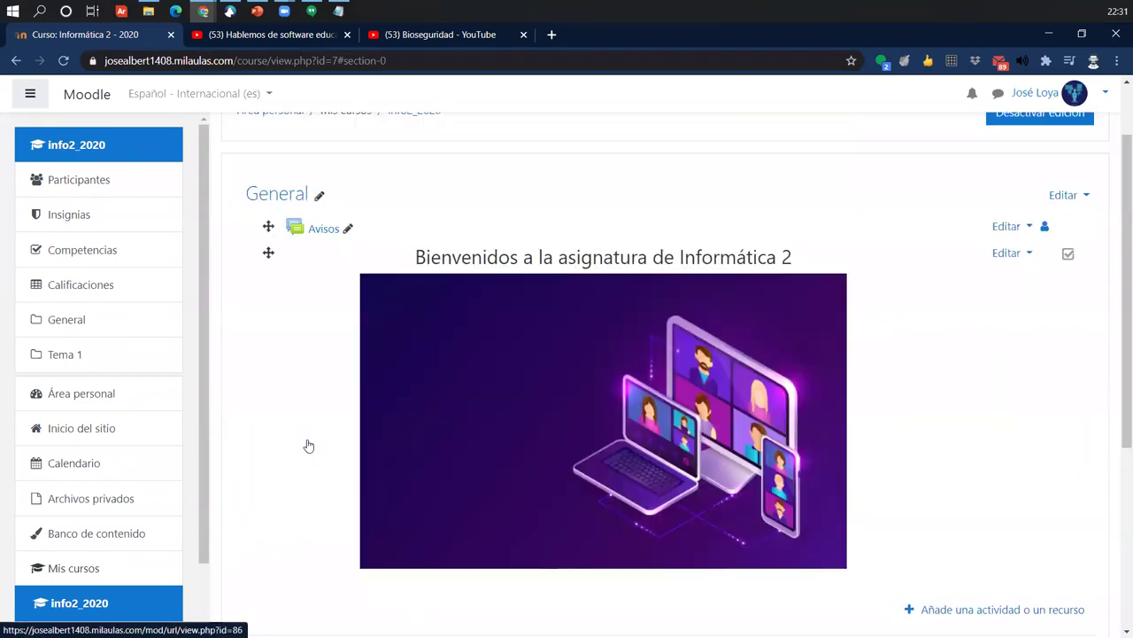
scroll(306, 445, down, 3)
scroll(309, 445, down, 2)
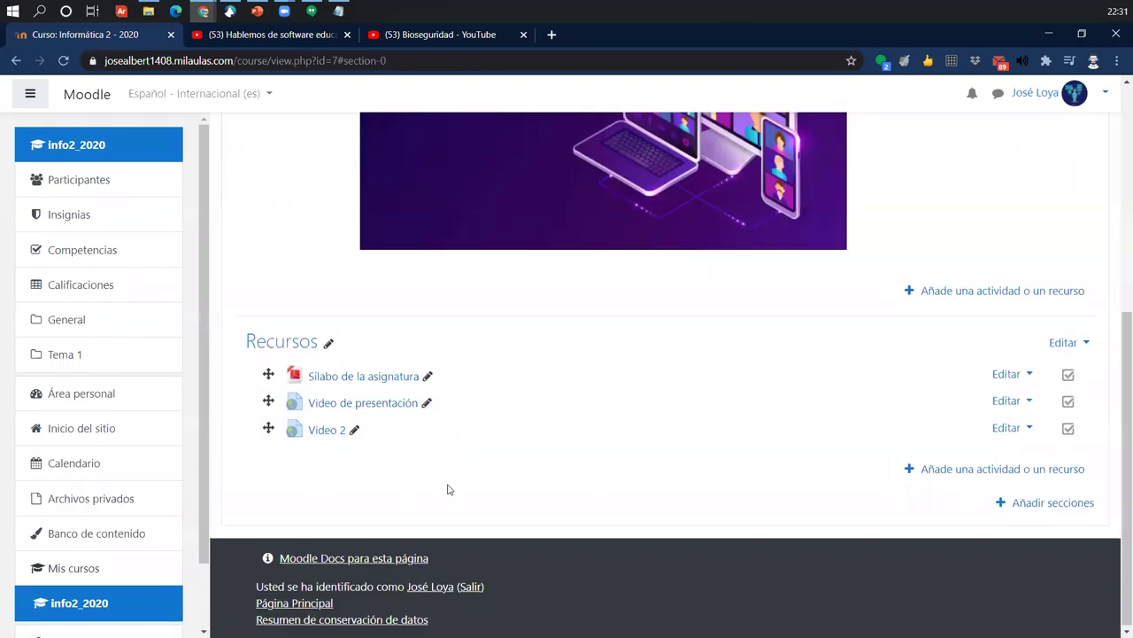
scroll(362, 445, up, 7)
scroll(342, 431, down, 5)
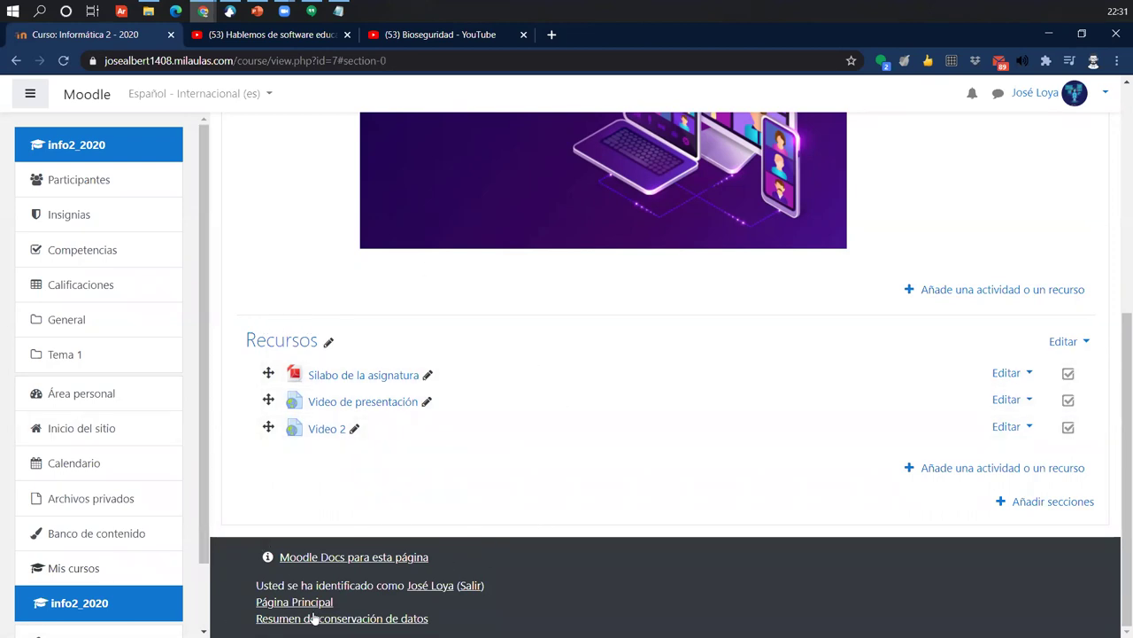
scroll(387, 612, up, 2)
Step: Add a single new section, Tema 2, below Recursos and start editing its name
scroll(822, 559, down, 2)
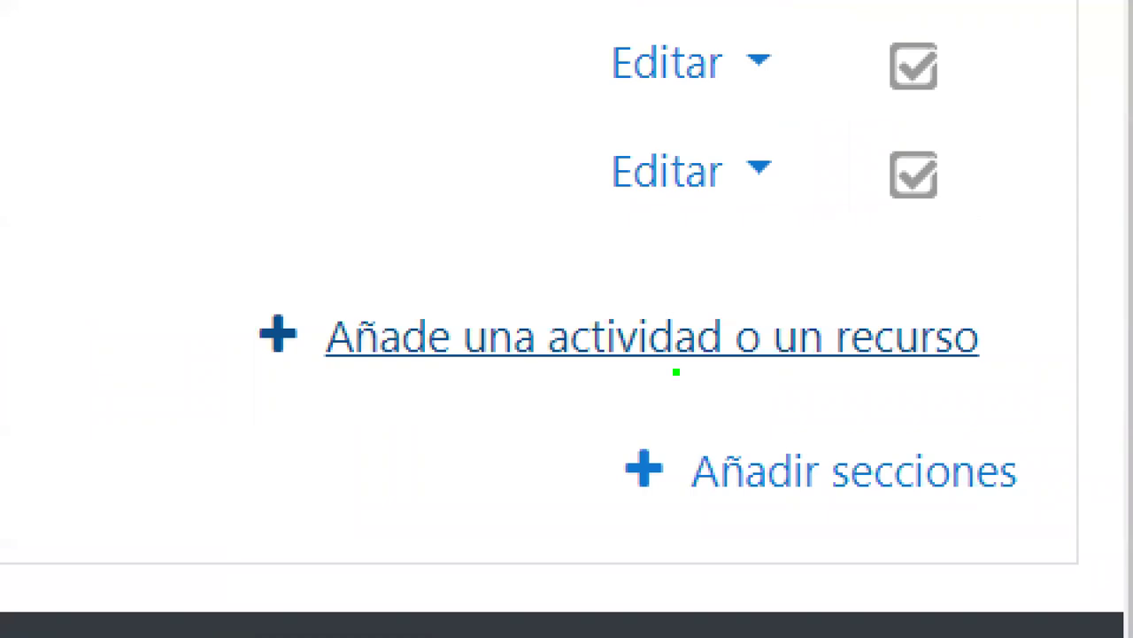
mouse_move(46, 296)
mouse_down()
mouse_move(608, 435)
mouse_move(956, 356)
mouse_move(1080, 362)
mouse_move(1065, 369)
mouse_up()
drag(1132, 76, 1027, 302)
key(b)
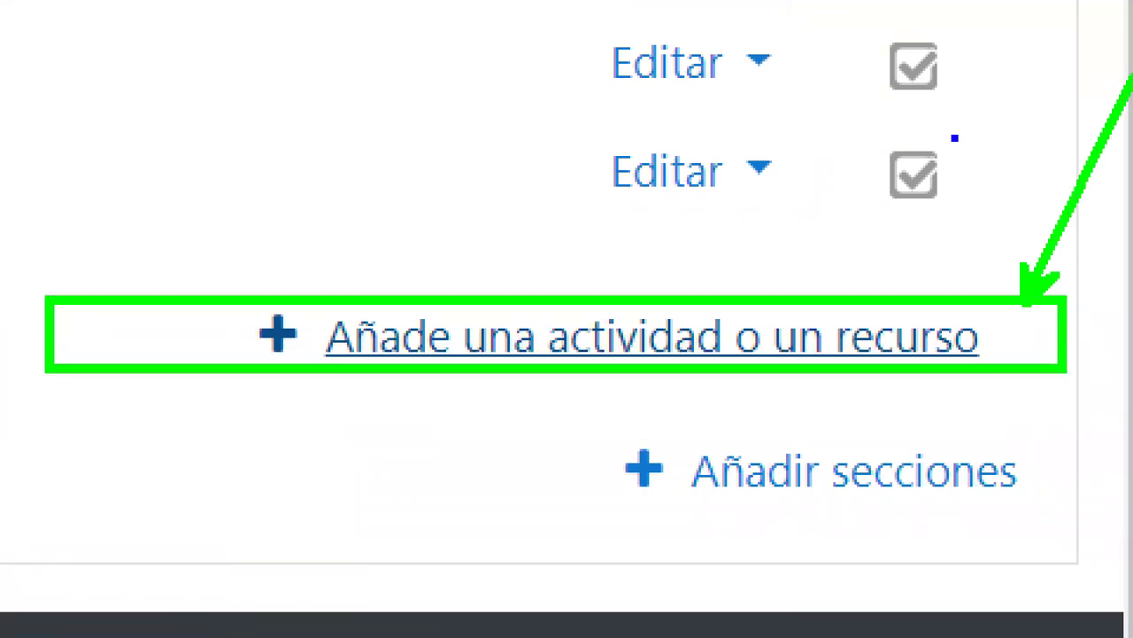
mouse_move(599, 421)
mouse_down()
mouse_move(715, 498)
mouse_move(1113, 506)
mouse_move(1065, 524)
mouse_up()
drag(924, 486, 985, 611)
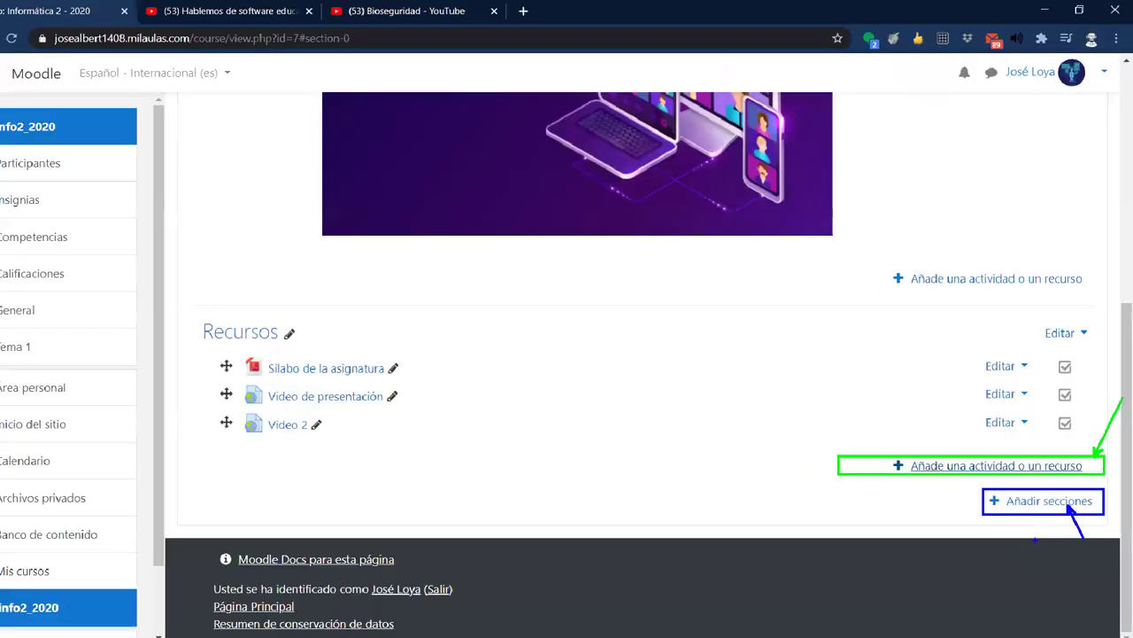
click(706, 477)
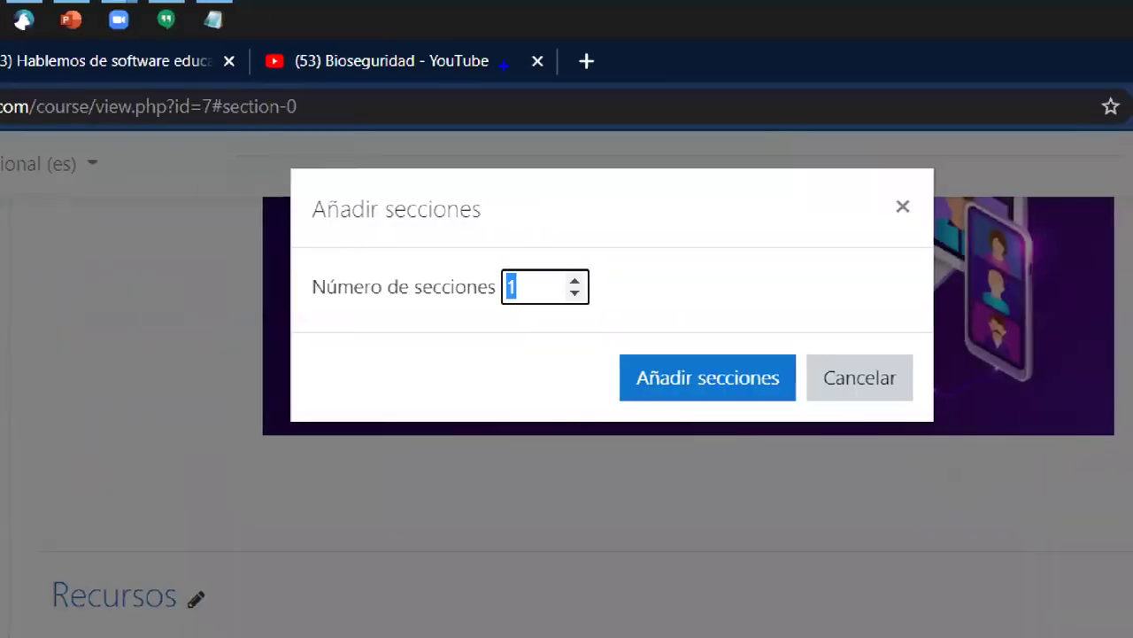
mouse_move(247, 154)
mouse_down()
mouse_move(911, 375)
mouse_move(916, 417)
mouse_move(954, 426)
mouse_move(1031, 576)
mouse_up()
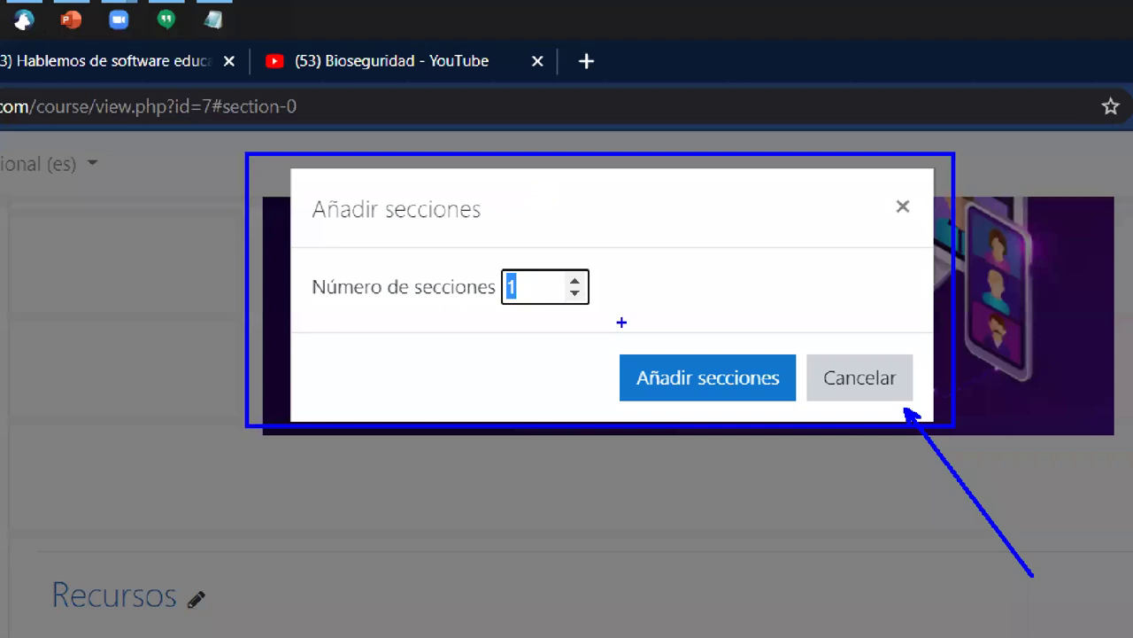
drag(685, 353, 731, 255)
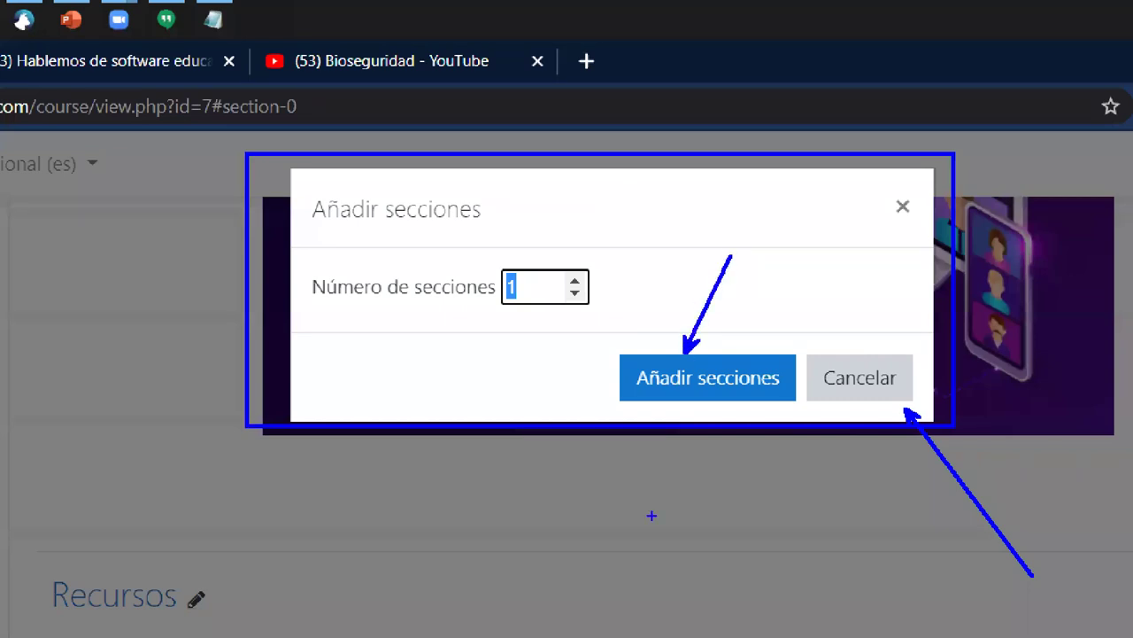
click(670, 387)
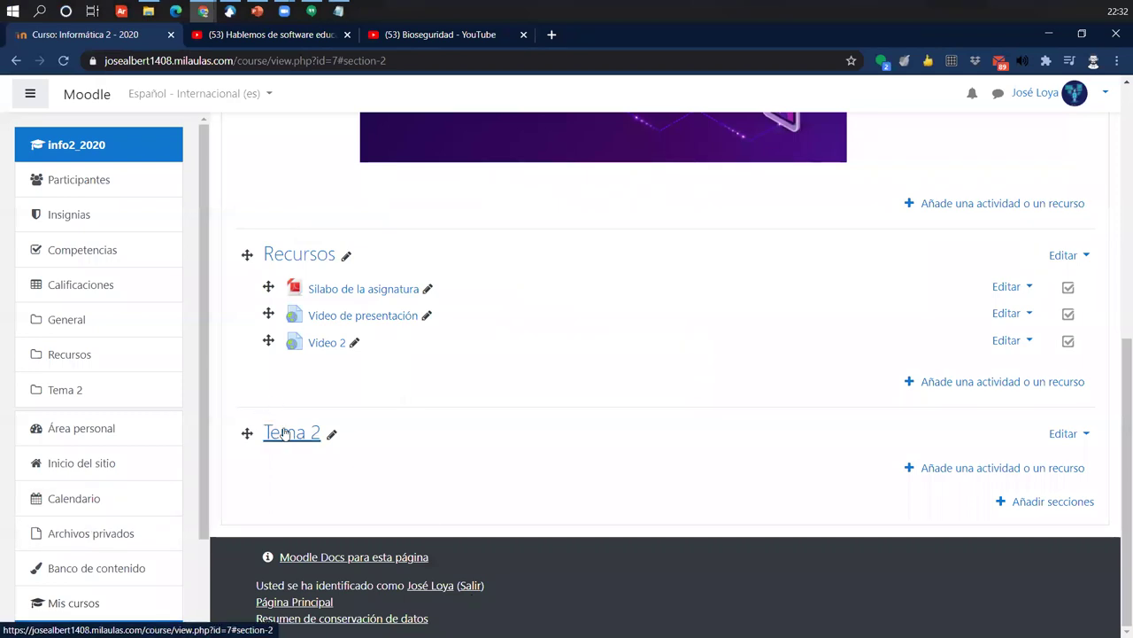
click(331, 434)
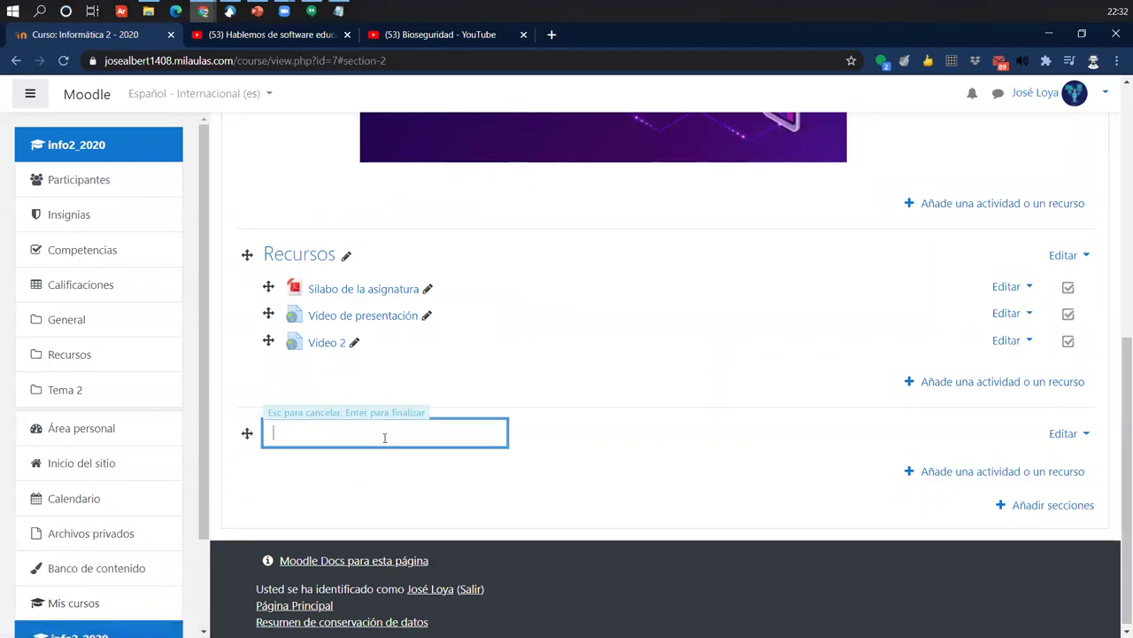
Step: Name the new section 'Actitiviade' and save it
text(Acti)
text(tiviade)
key(Return)
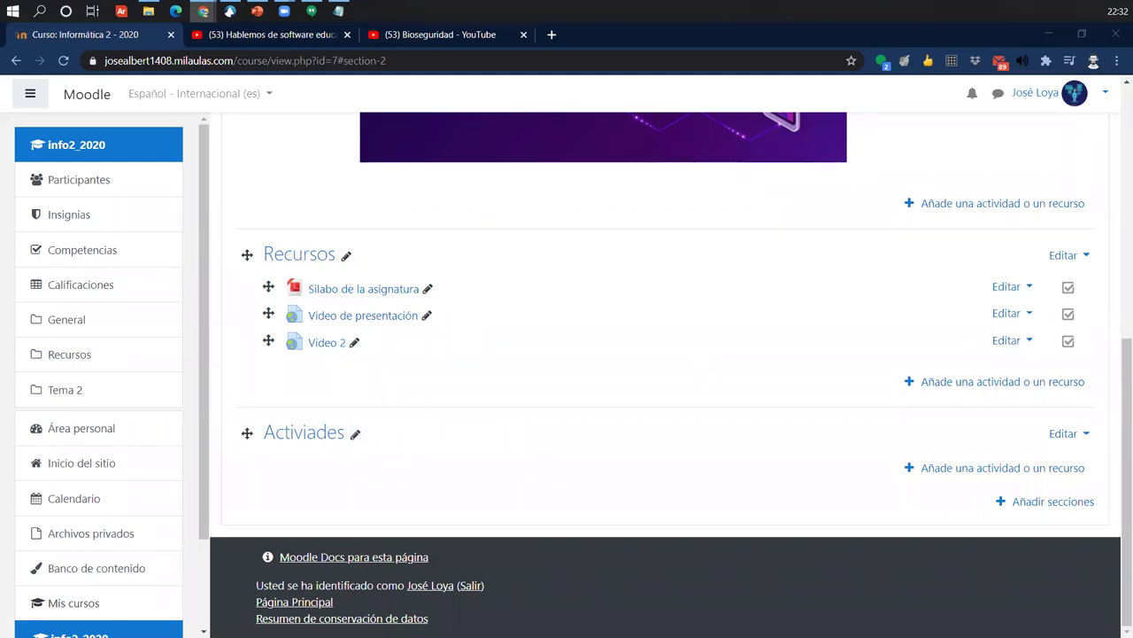
click(257, 11)
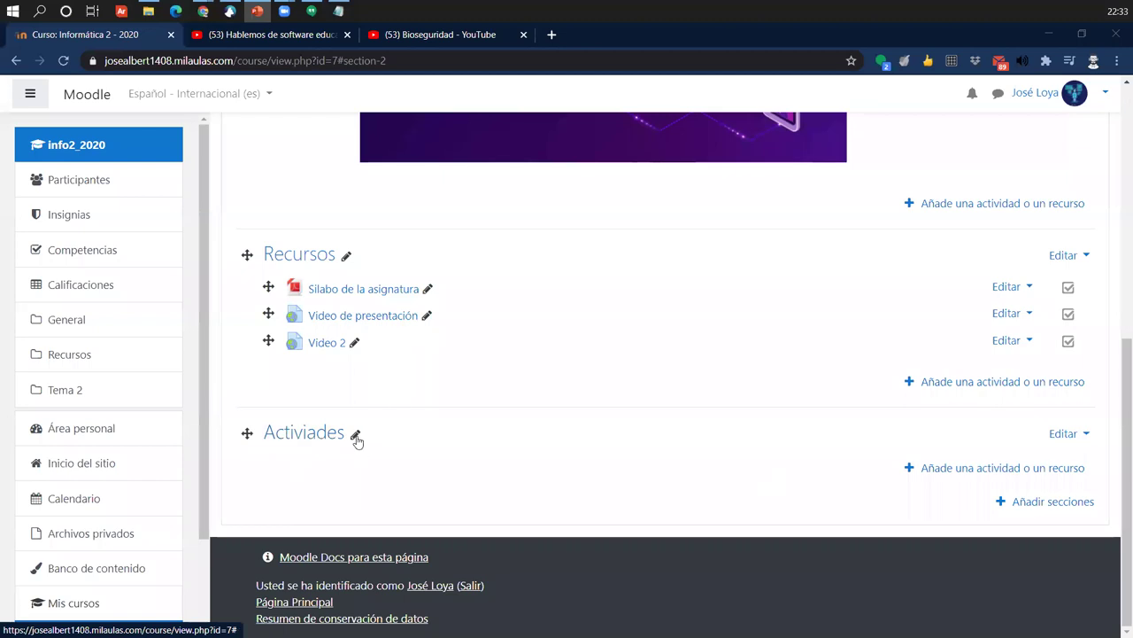
Step: Correct the section name's spelling so it reads 'Actividades'
click(356, 434)
key(End)
key(Left)
key(Left)
key(Left)
key(Left)
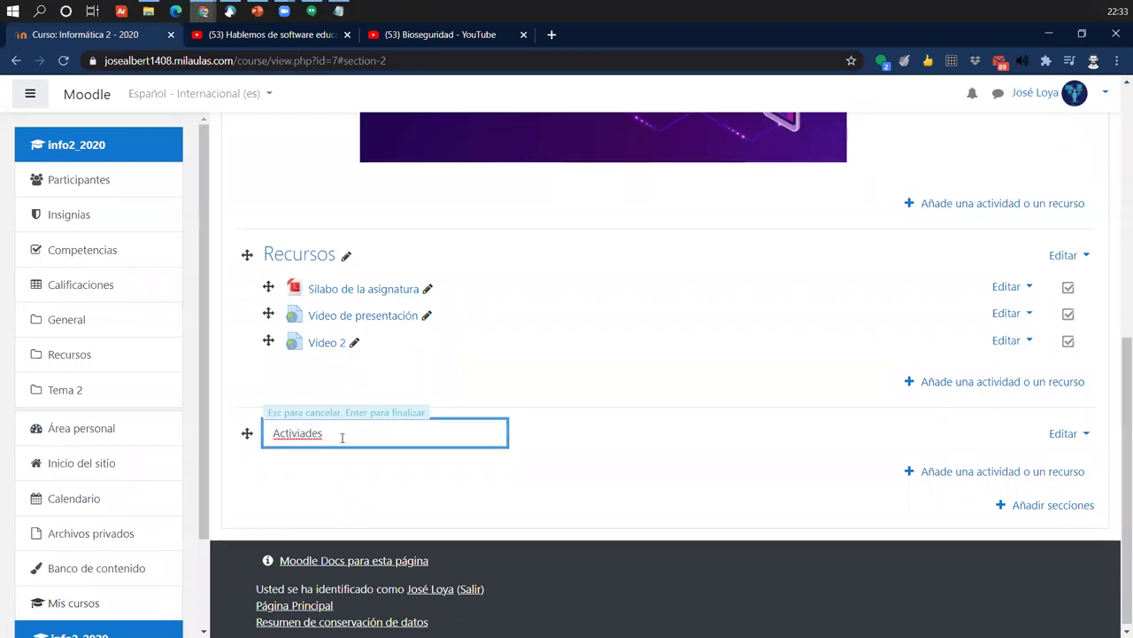
text(d)
key(Return)
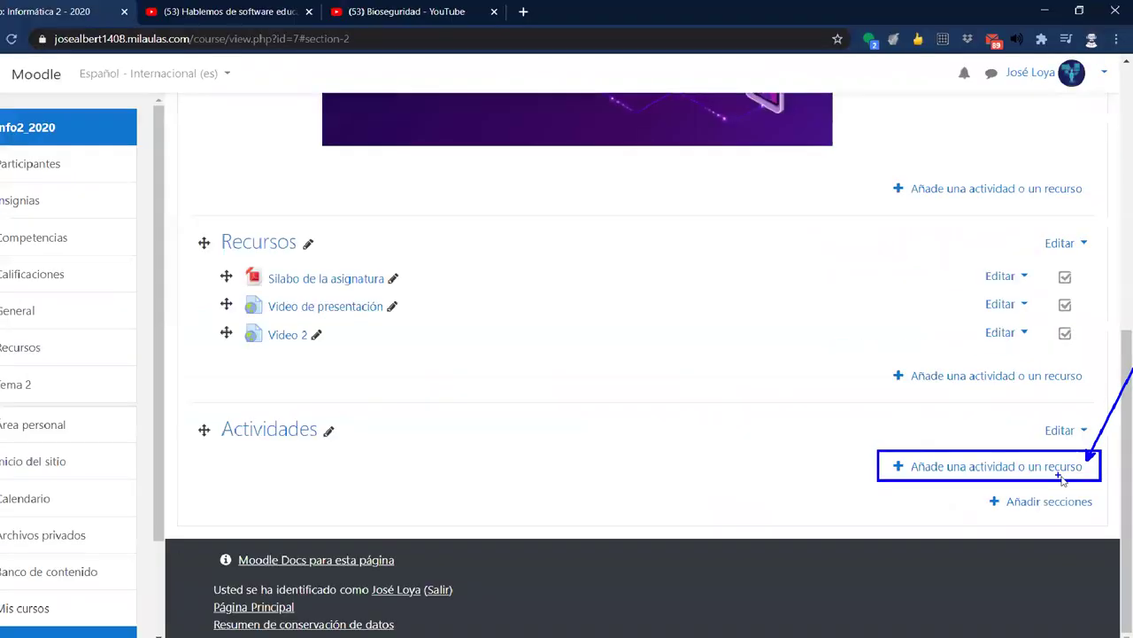
Step: In the Actividades section, open the add-activity chooser filtered to activities and pick Foro
click(625, 376)
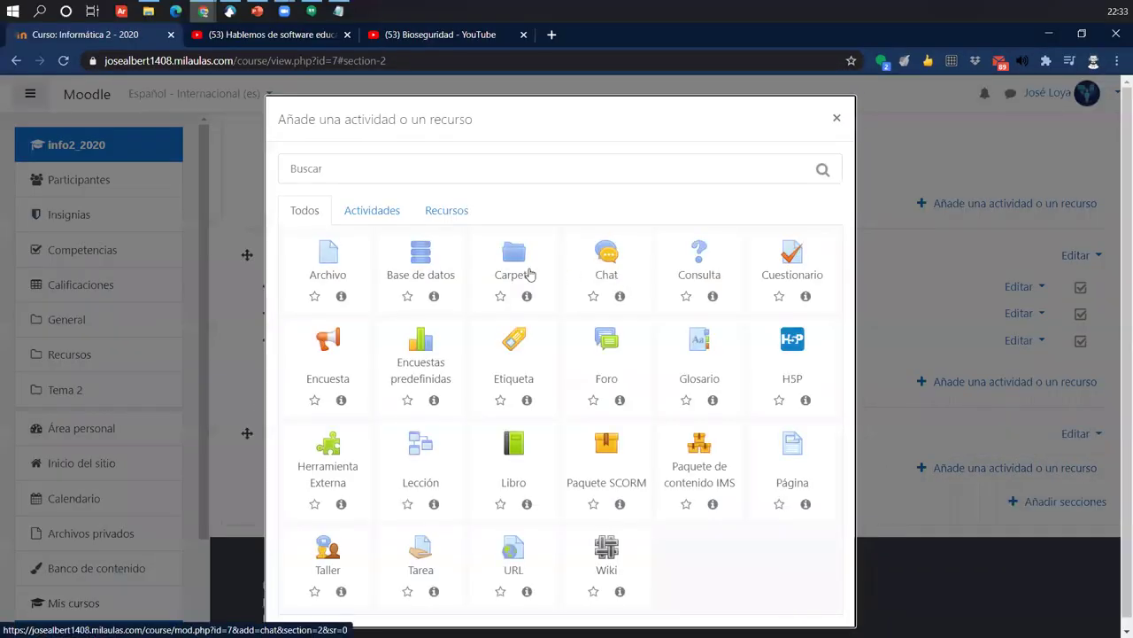
click(376, 210)
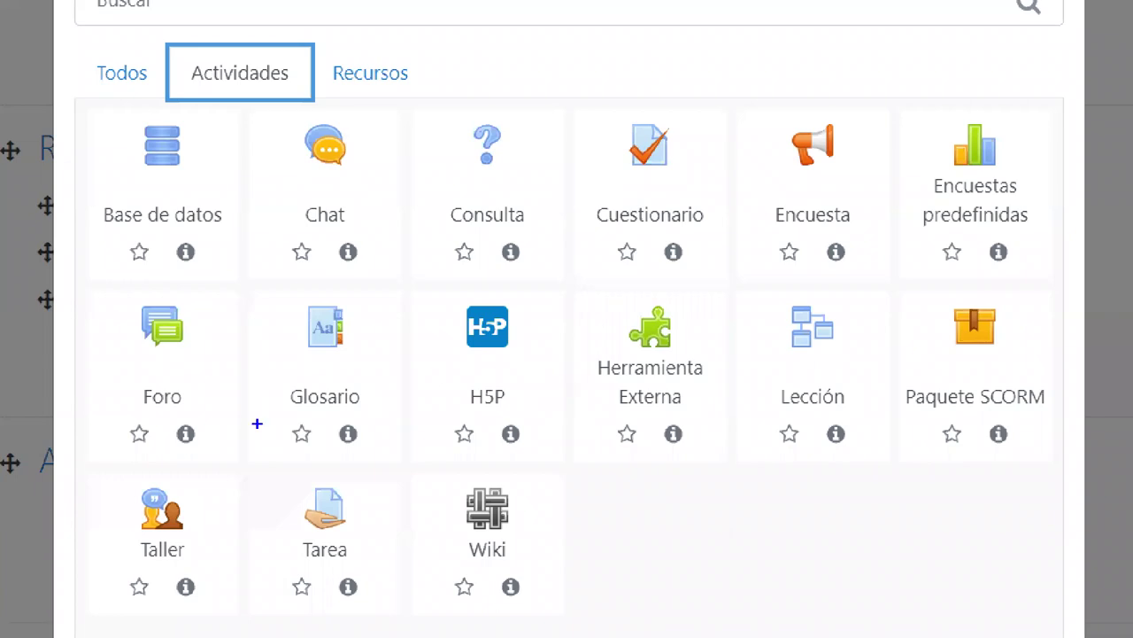
drag(106, 343, 183, 295)
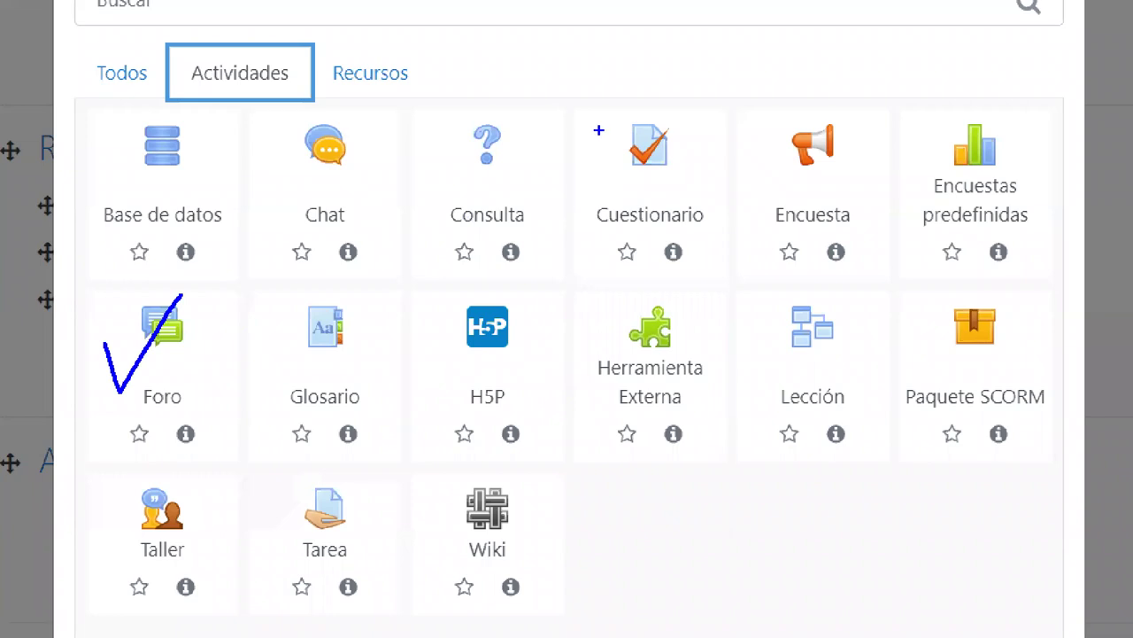
mouse_move(276, 500)
mouse_down()
mouse_move(370, 500)
mouse_move(388, 469)
mouse_up()
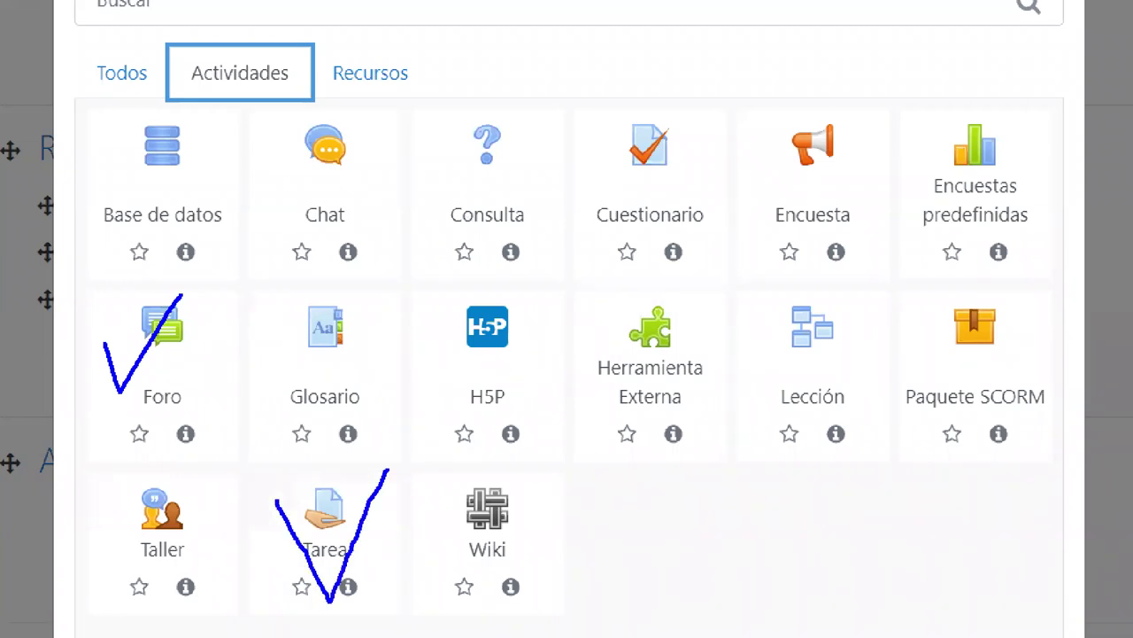
drag(605, 166, 713, 92)
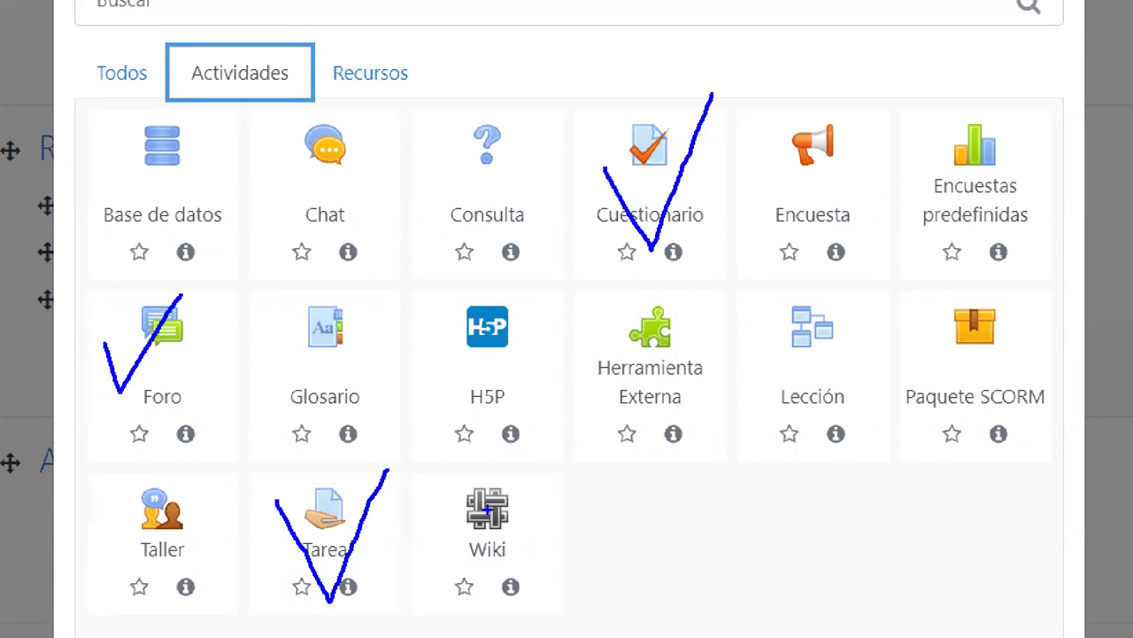
key(Escape)
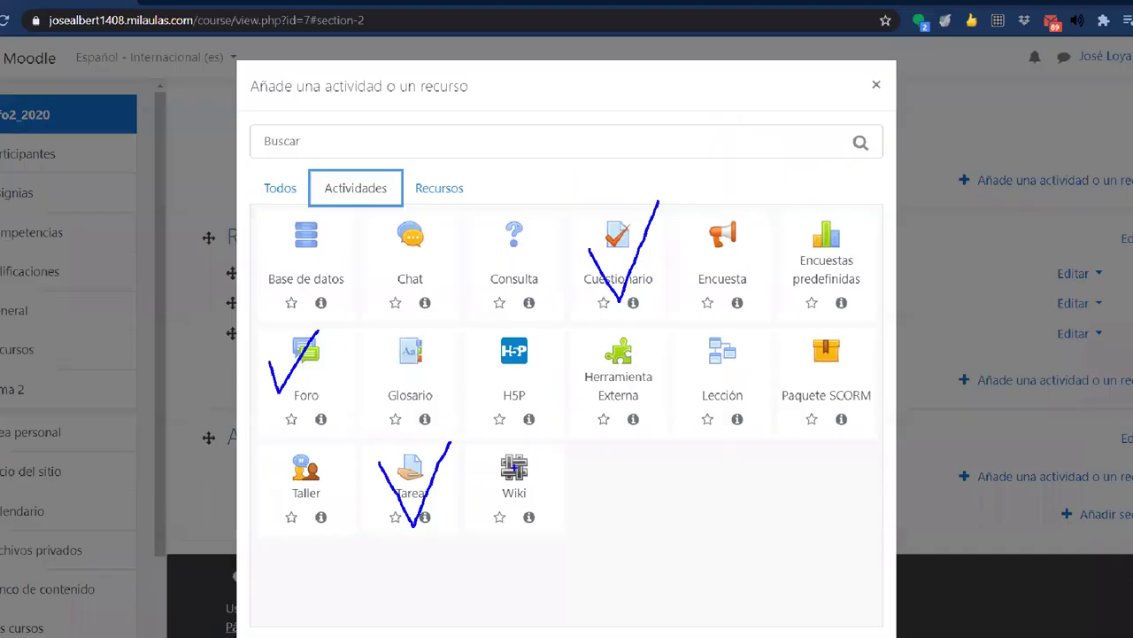
click(333, 378)
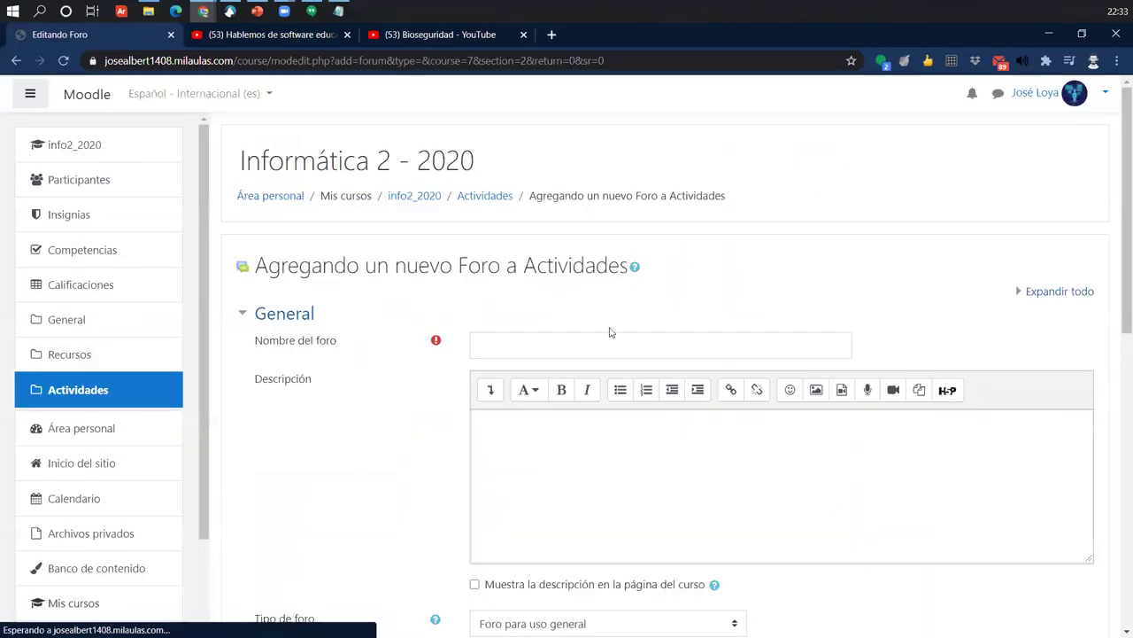
scroll(599, 479, down, 2)
click(597, 486)
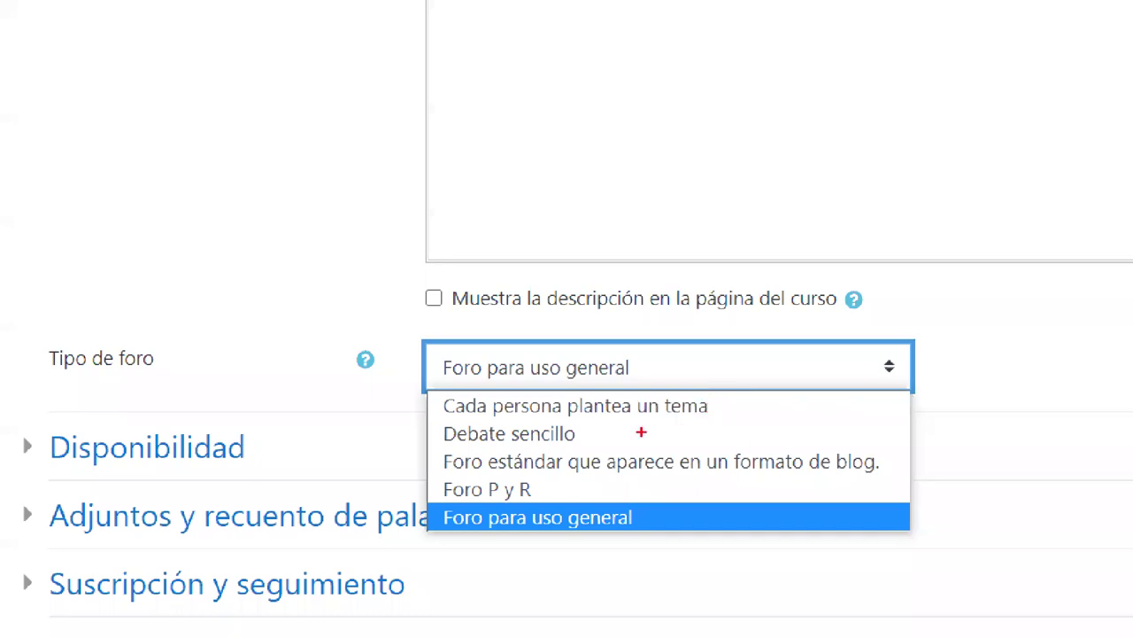
drag(413, 408, 611, 441)
mouse_move(421, 465)
mouse_down()
mouse_move(589, 498)
mouse_move(580, 501)
mouse_up()
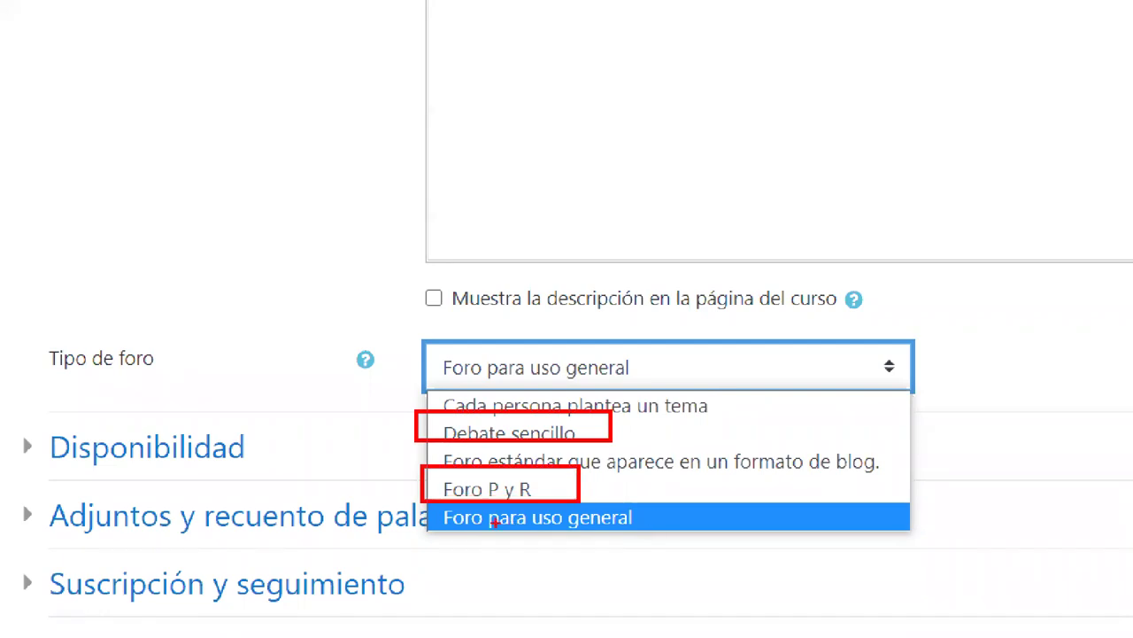
drag(428, 503, 664, 536)
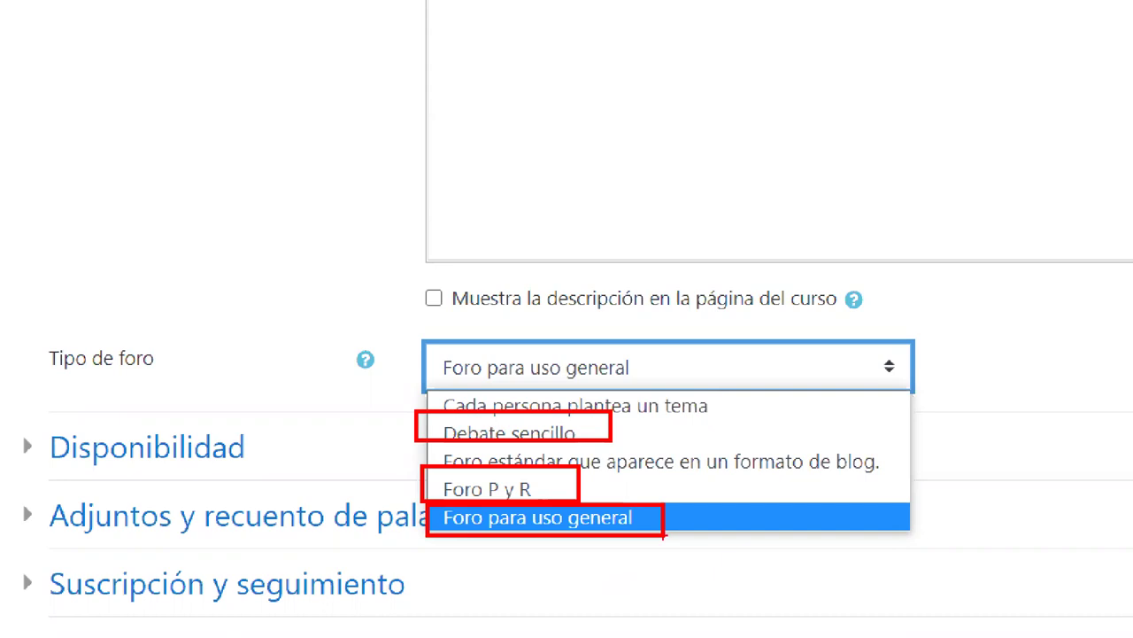
drag(376, 374, 385, 448)
key(e)
key(Escape)
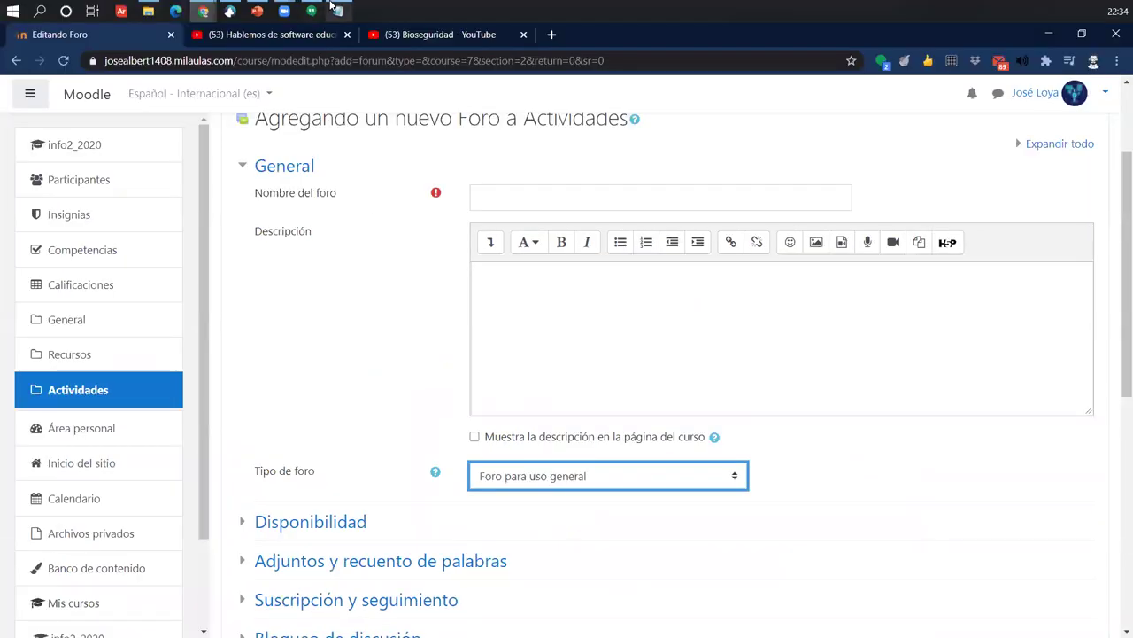
click(337, 9)
Step: Below the URL line, add an ACTIVIDADES heading listing 1 Foro, 2 Tarea and 3 Cuestionario
click(316, 424)
key(Return)
key(Return)
text(ACTIVIDADES)
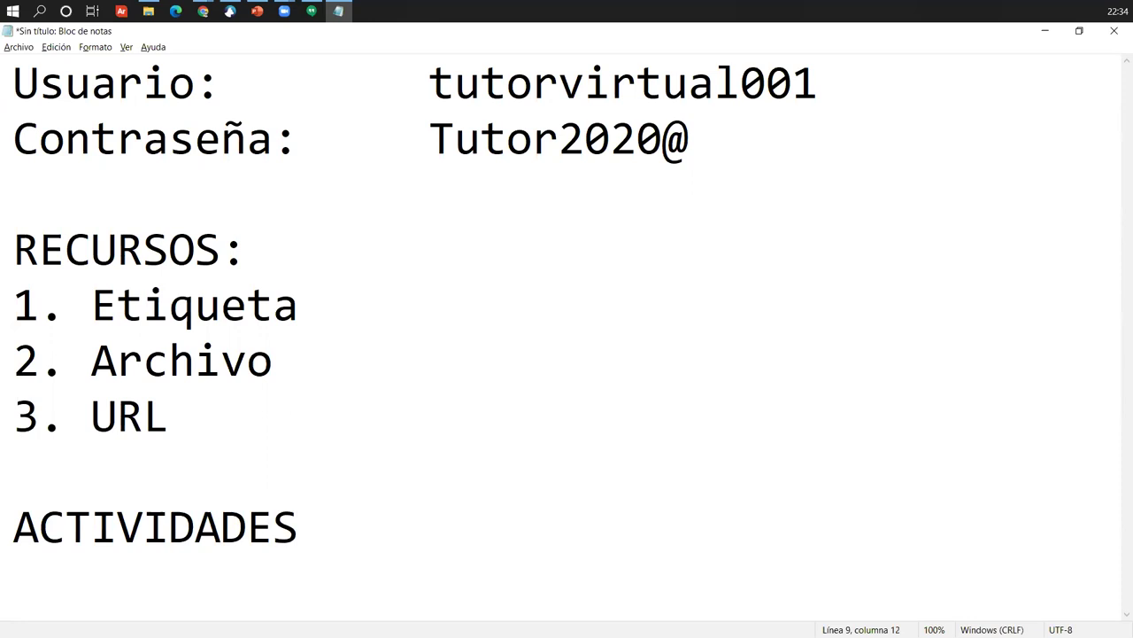
key(Return)
text(1 fORO)
key(BackSpace)
key(BackSpace)
key(BackSpace)
key(BackSpace)
text(Foro)
key(Return)
text(2 Tarea)
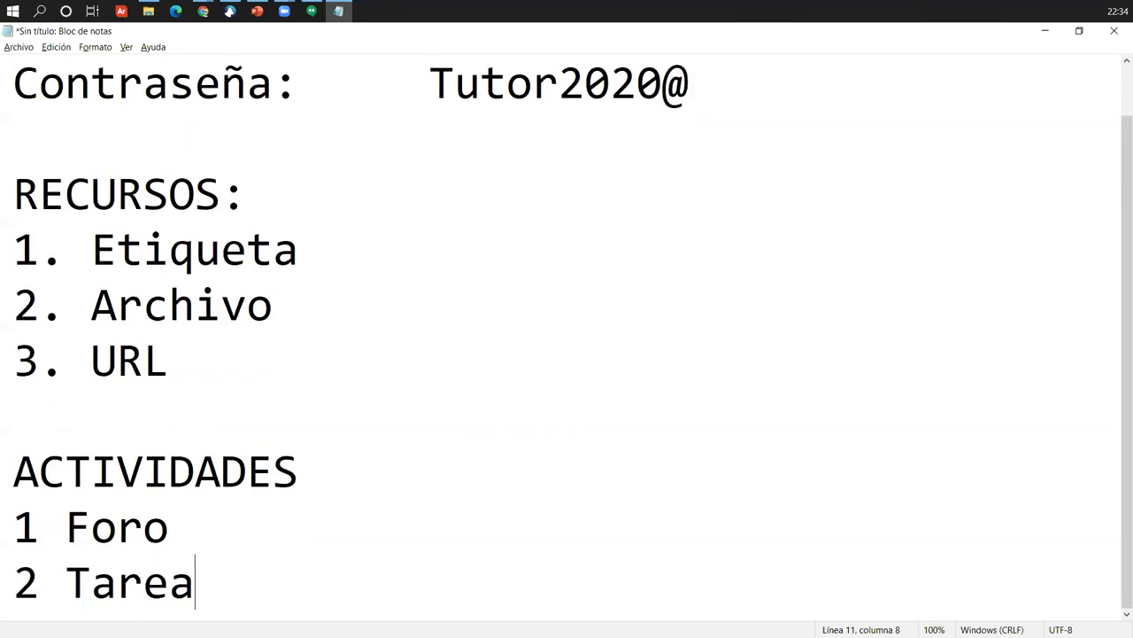
key(Return)
text(3 )
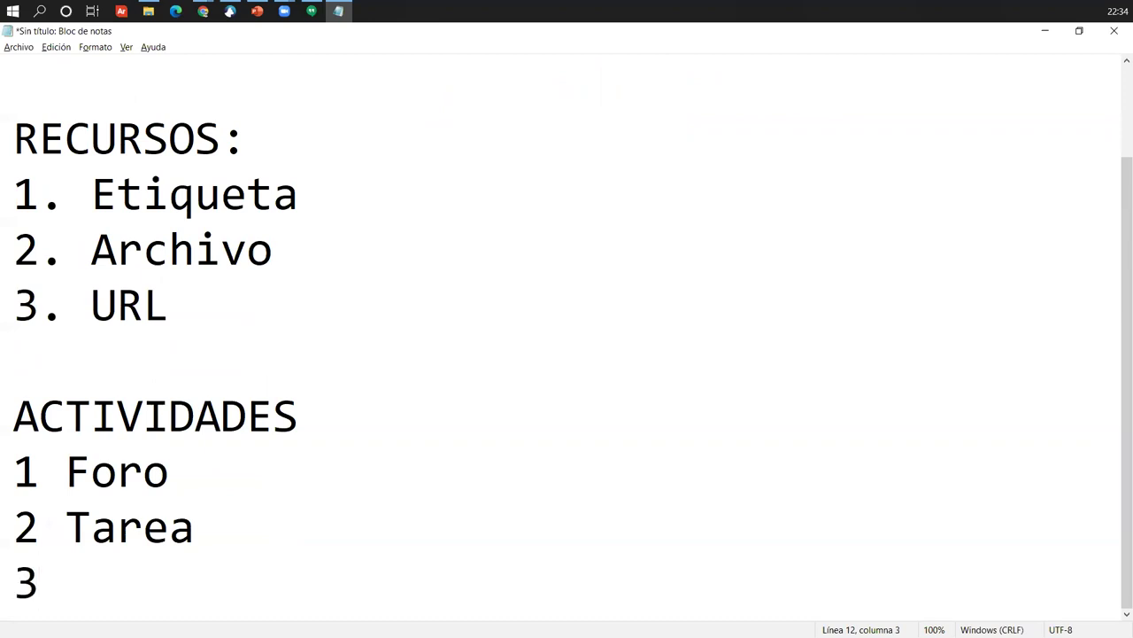
text(Cues)
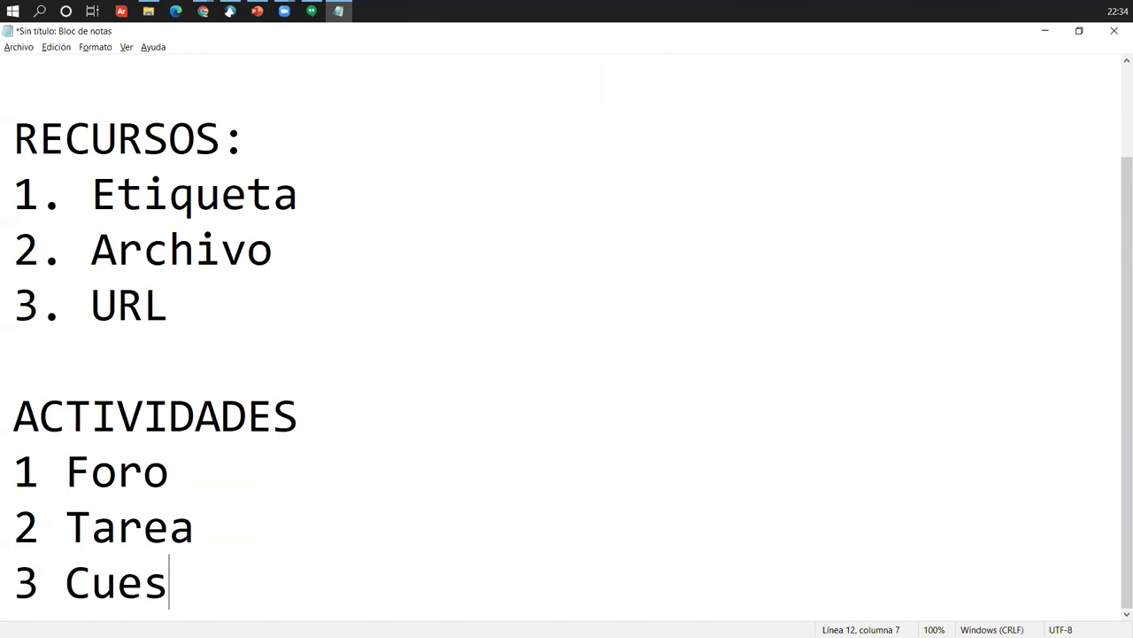
text(tionario)
Step: Add indented sub-items 'a. De uso general' and 'b. Debate sencillo' under 1 Foro
key(Up)
key(Up)
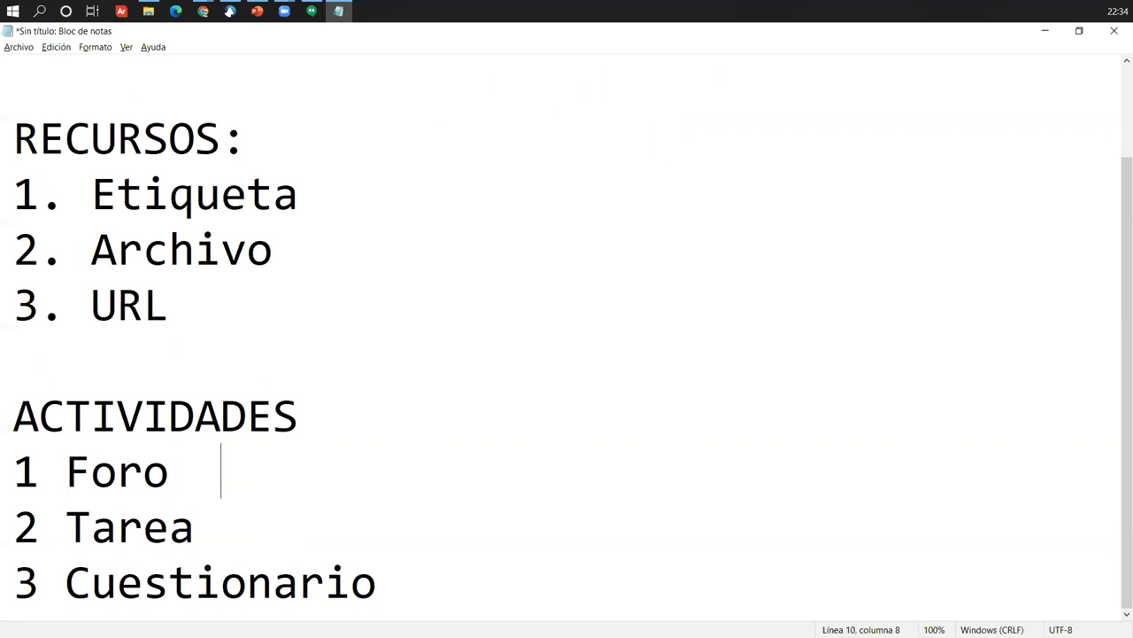
key(Return)
key(Tab)
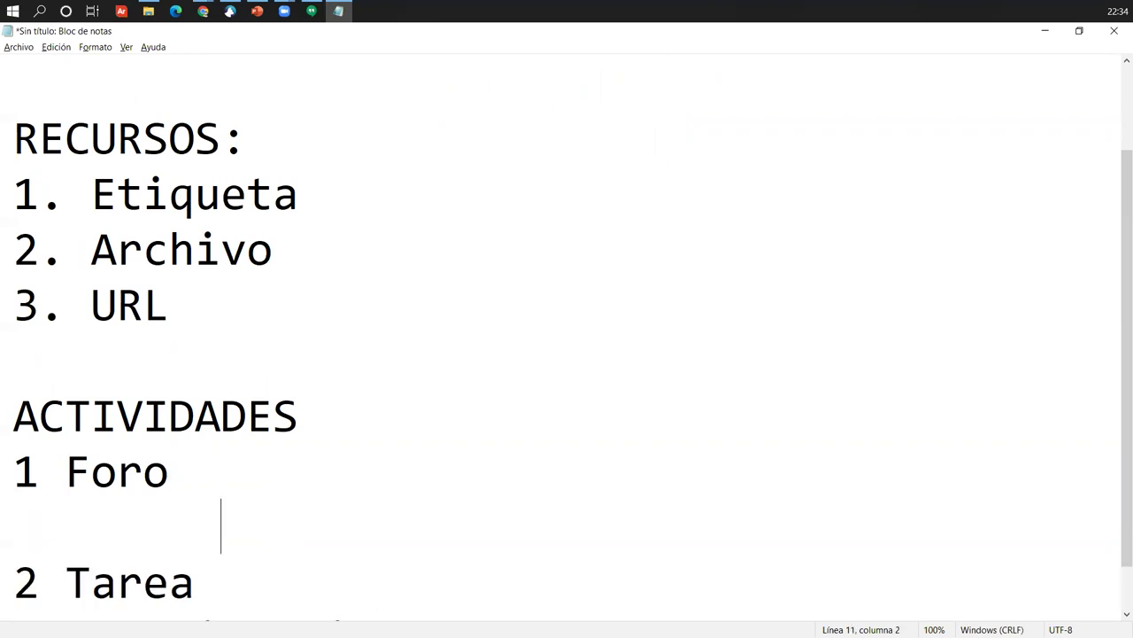
text(a. )
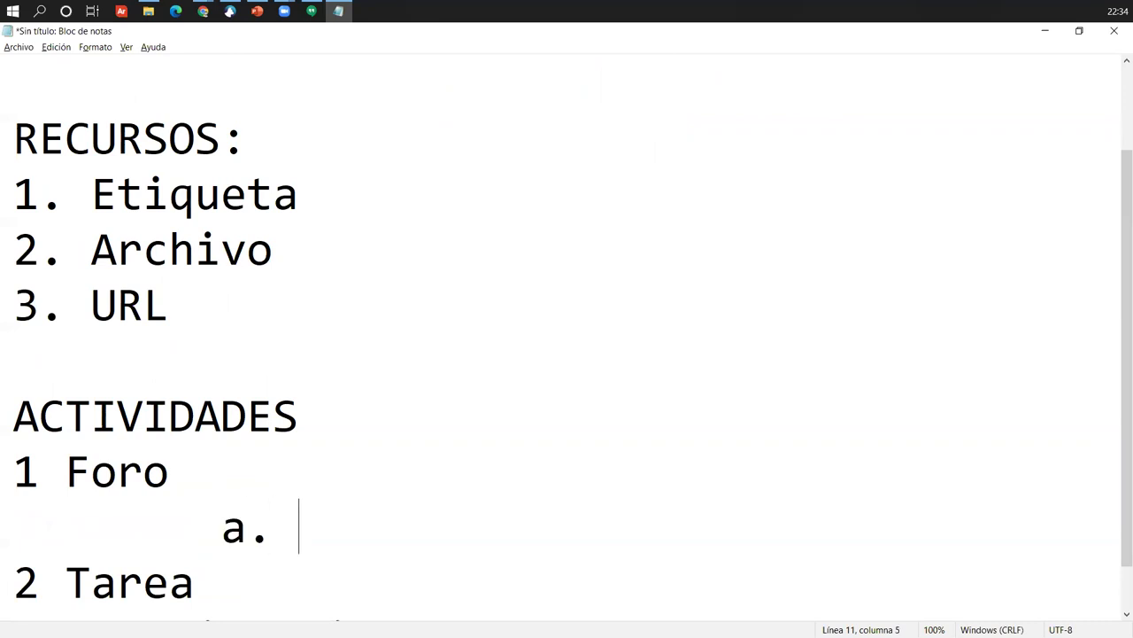
text(De uso ge)
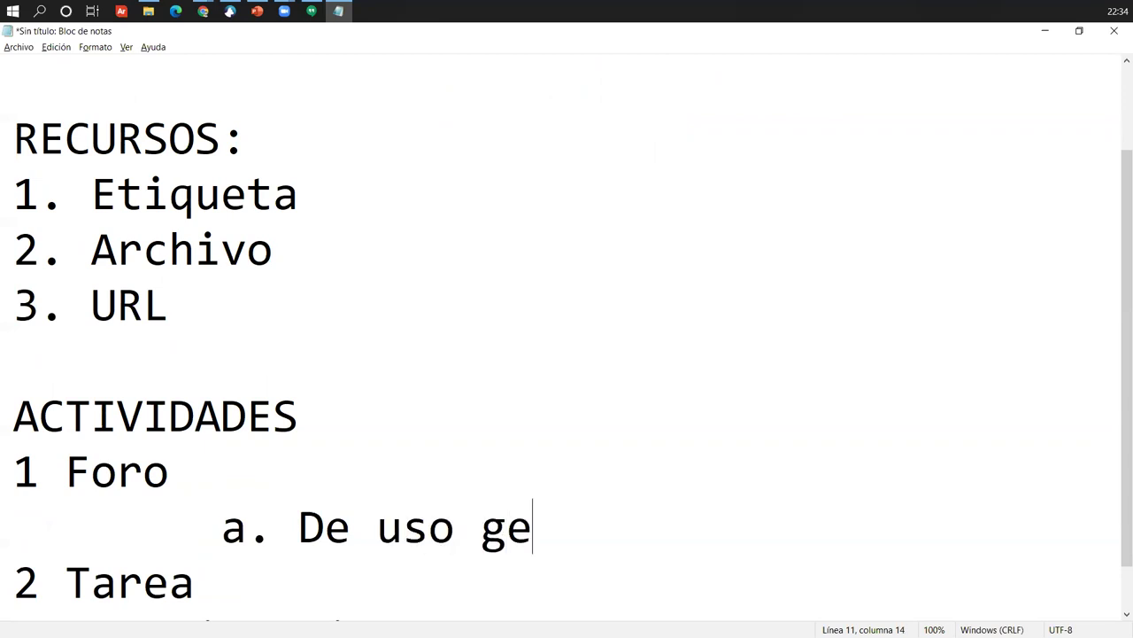
text(neral)
key(Return)
key(Tab)
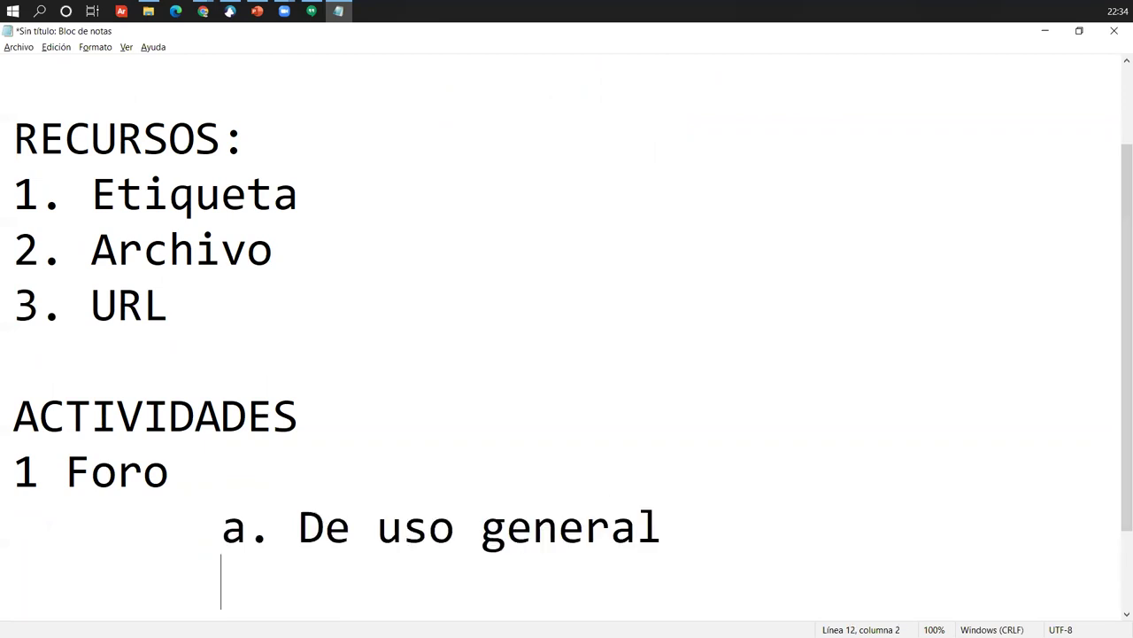
text(b. )
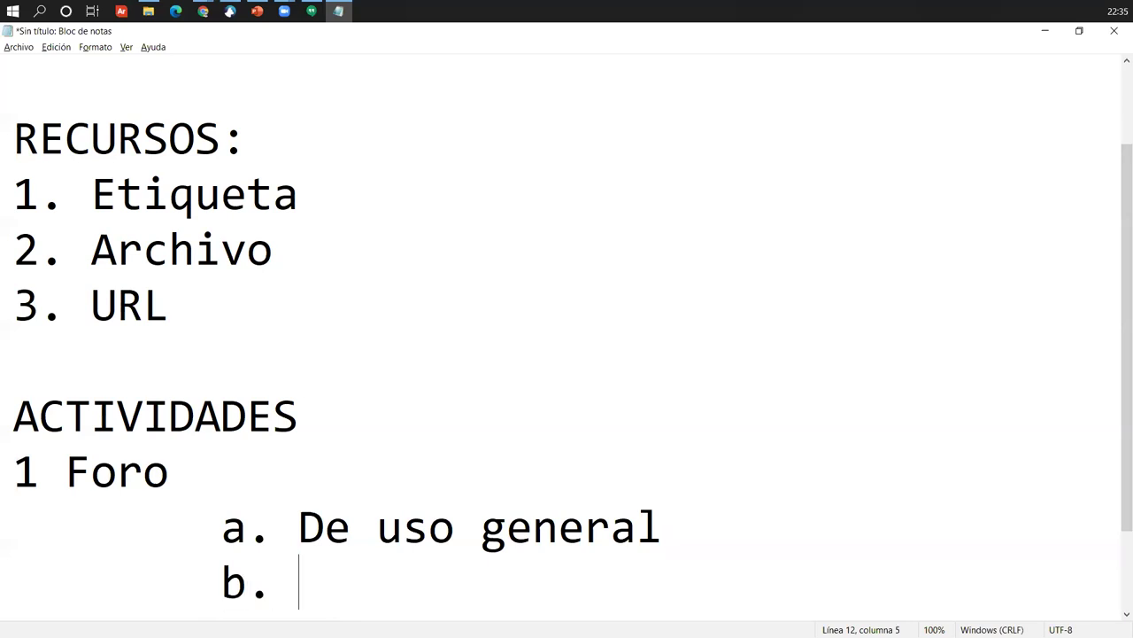
text(Debate sencillo)
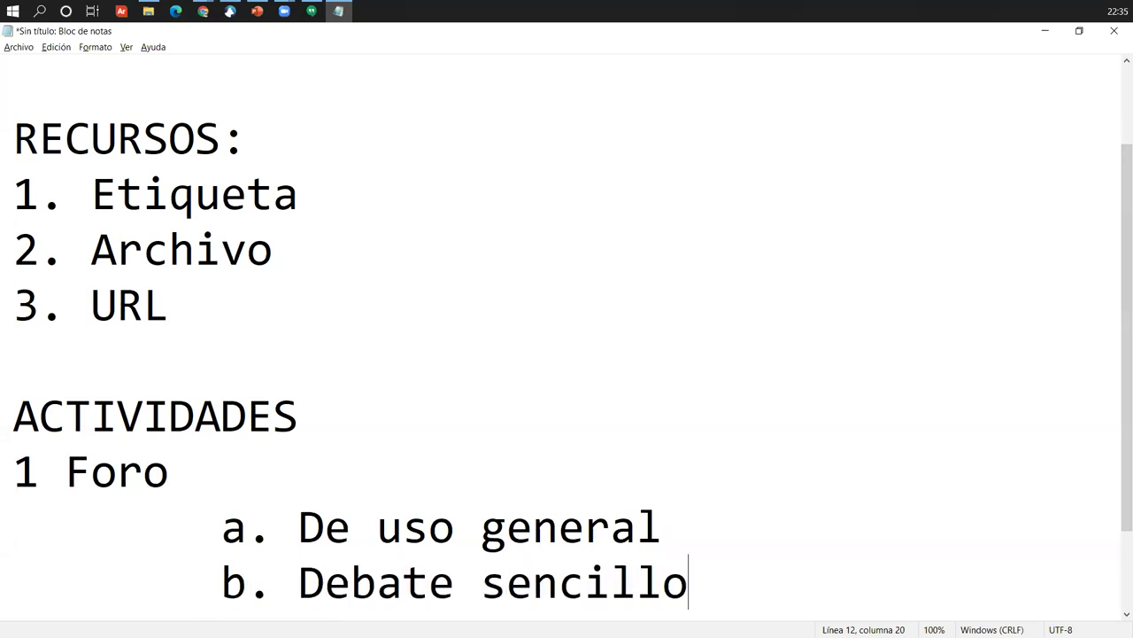
Step: Add the indented third sub-item 'c. PyR(Pregunta y respuesta)' under 1 Foro
key(Return)
key(Tab)
text(c. )
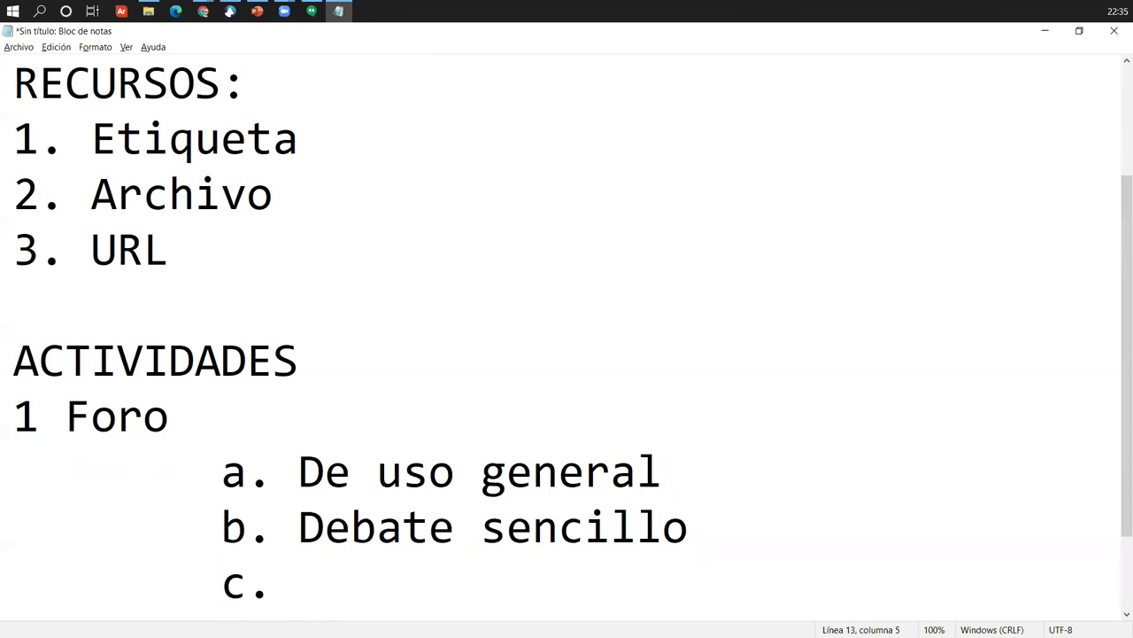
text(Py R)
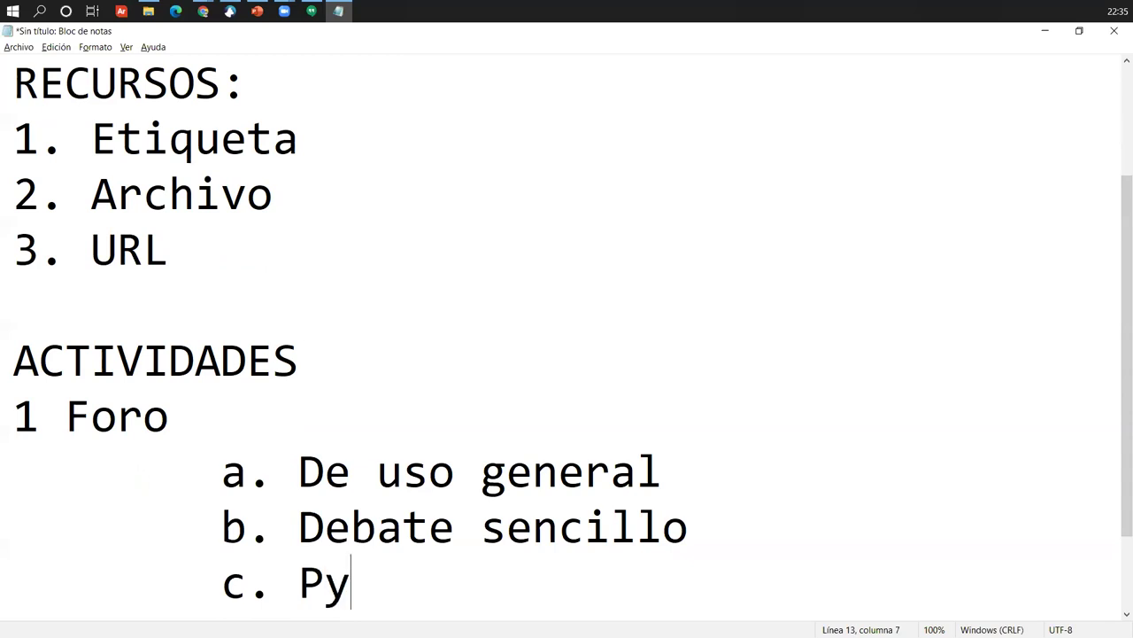
key(BackSpace)
key(BackSpace)
text(r)
key(BackSpace)
text(R())
key(Left)
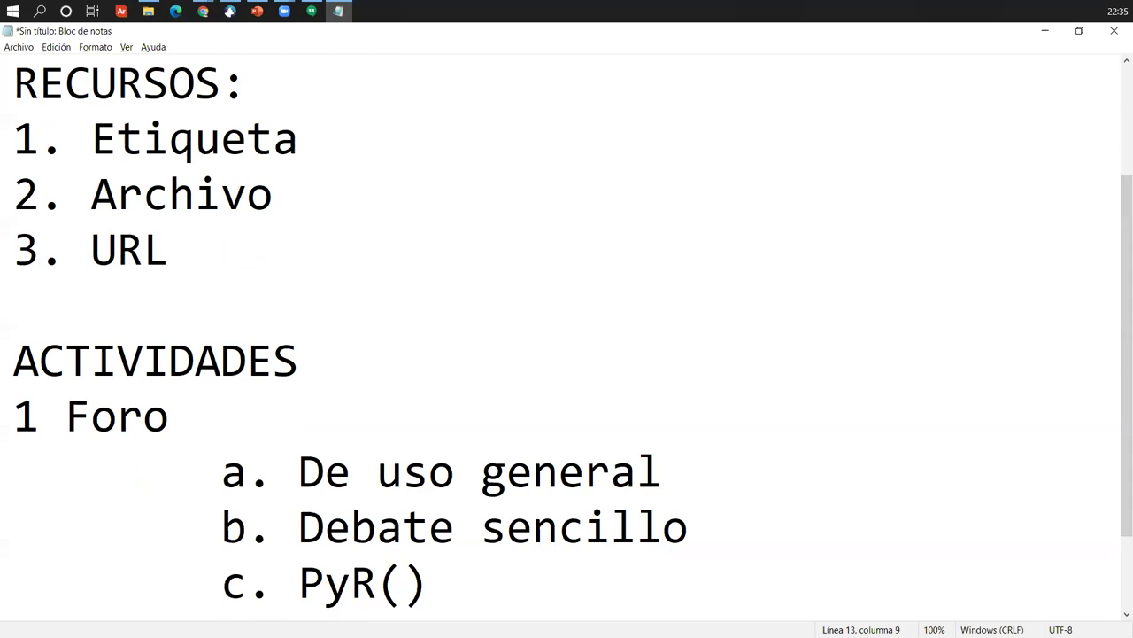
text(Pregunt)
key(BackSpace)
text(nta y re)
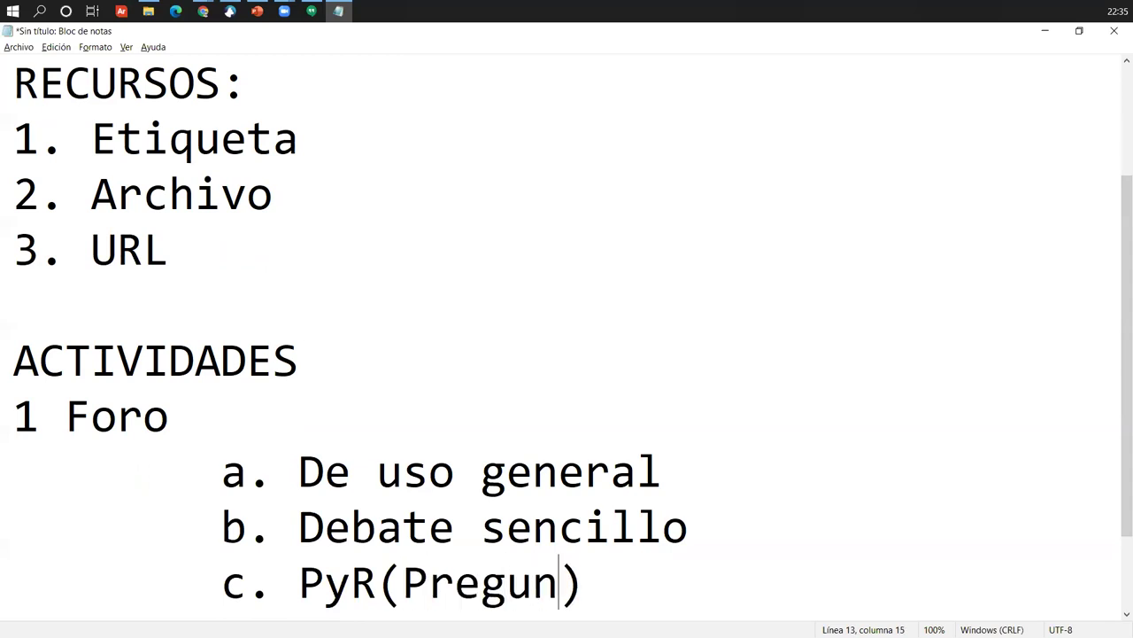
text(spuesta)
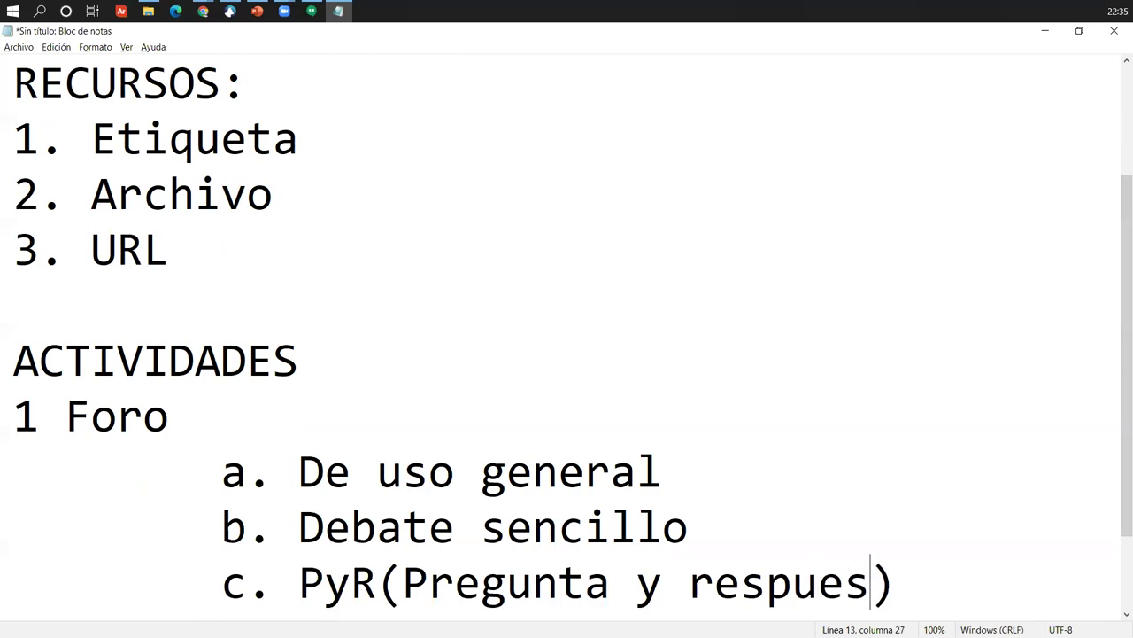
Step: Insert blank lines after 2 Tarea and below 3 Cuestionario
scroll(333, 438, down, 1)
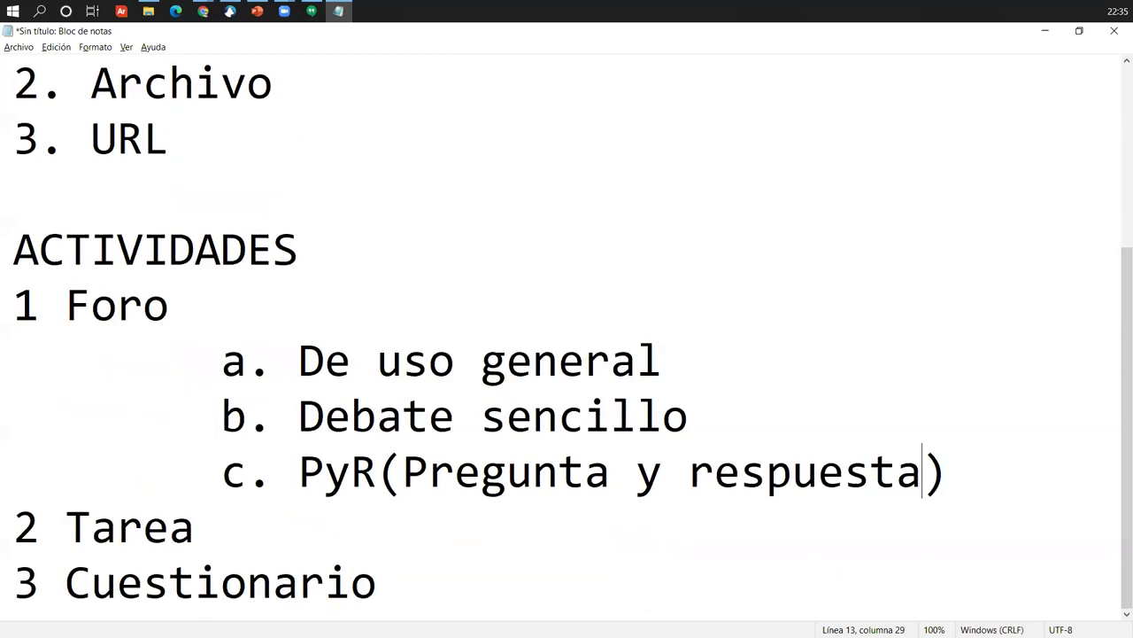
click(238, 521)
key(Return)
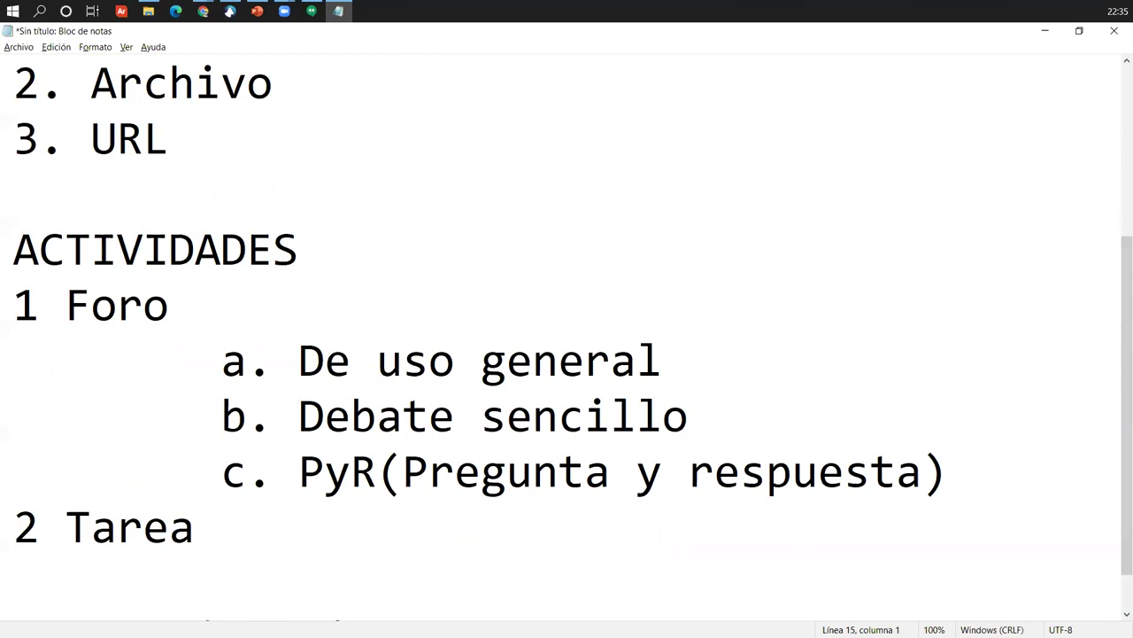
key(Down)
key(End)
key(Return)
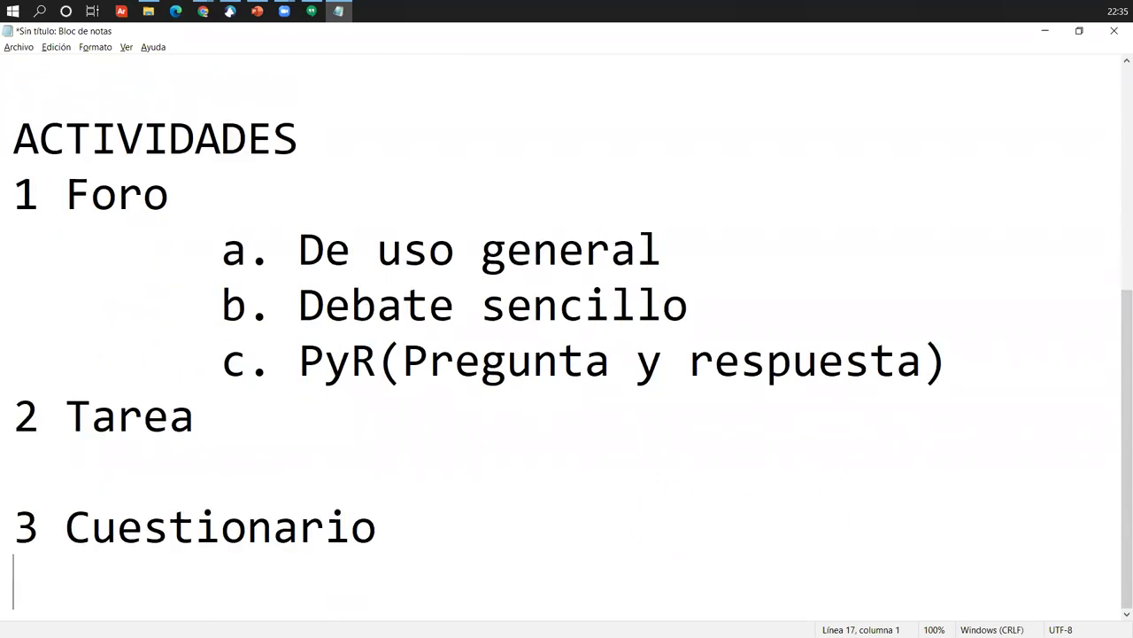
key(Return)
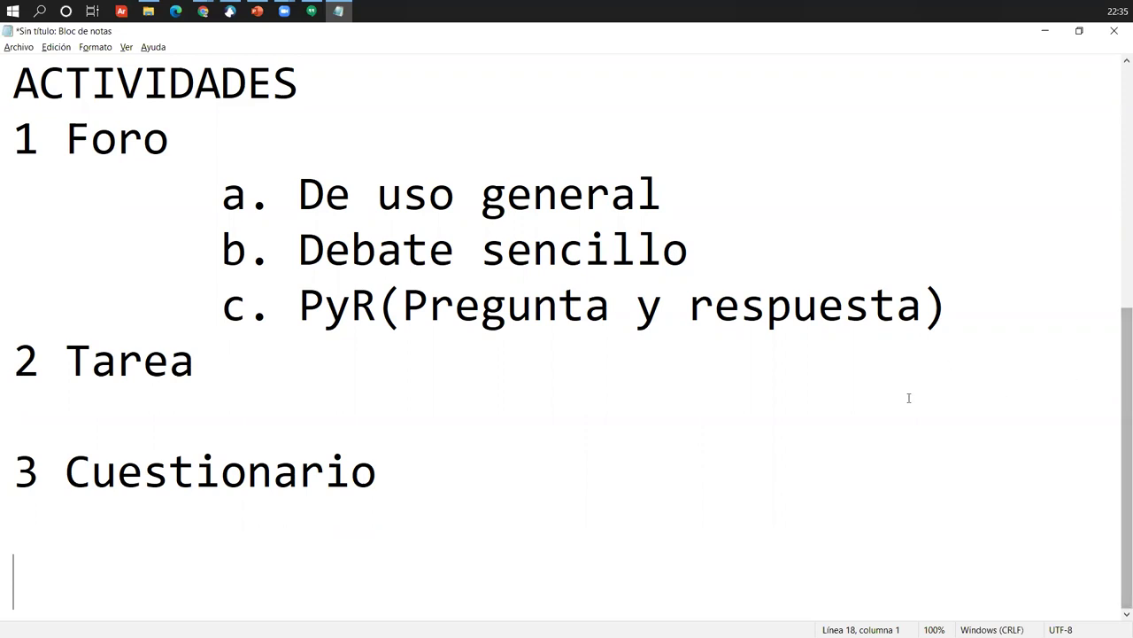
drag(944, 308, 25, 255)
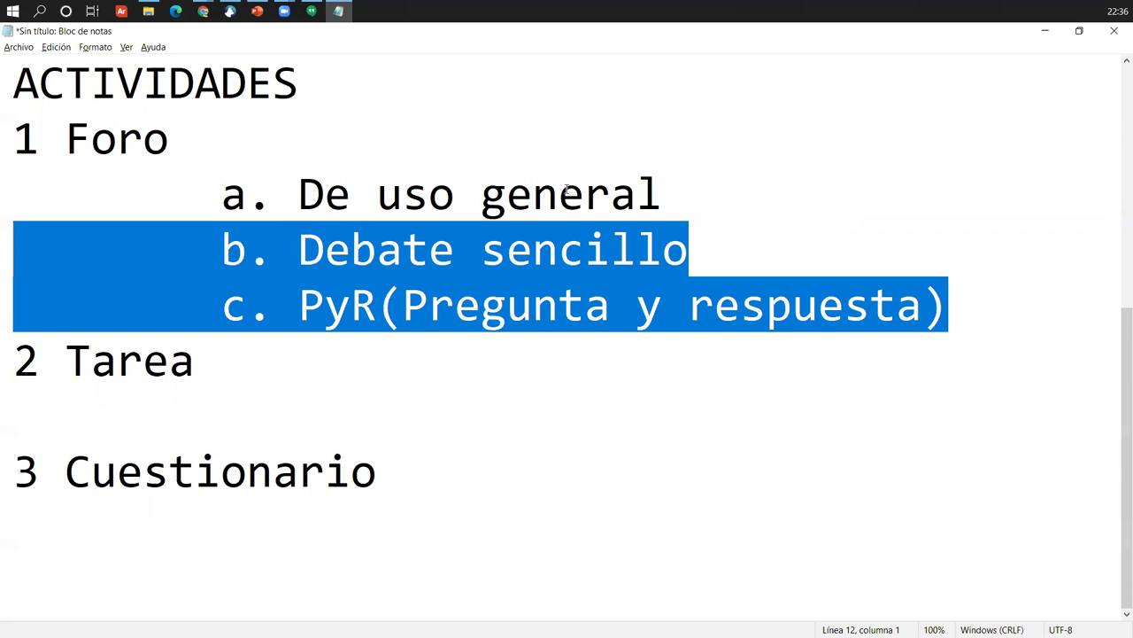
click(830, 97)
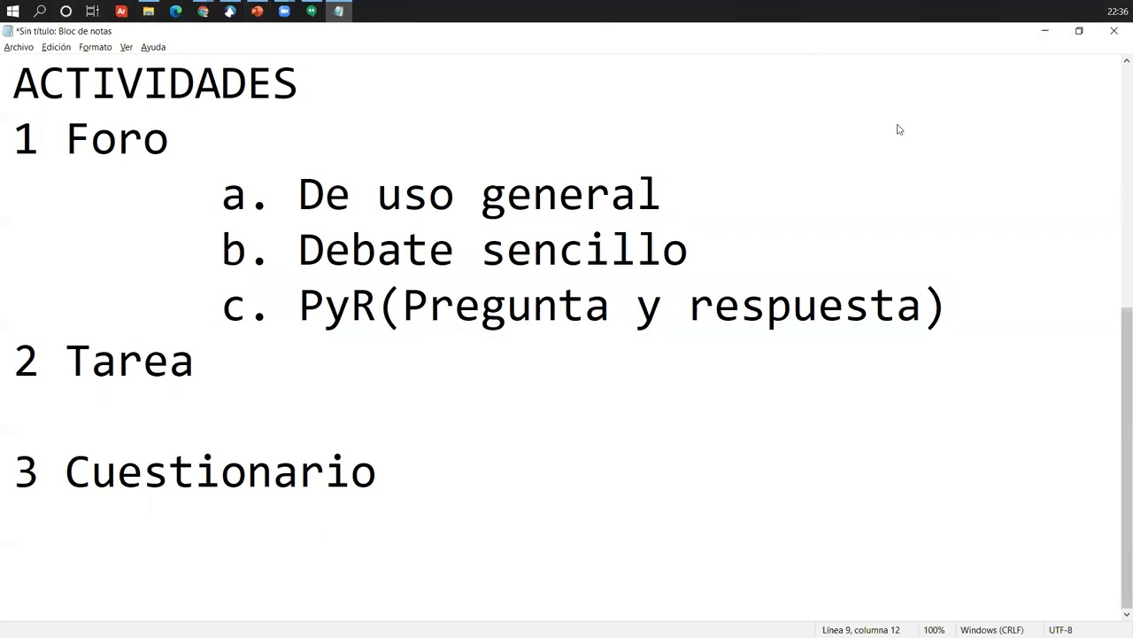
drag(664, 193, 53, 185)
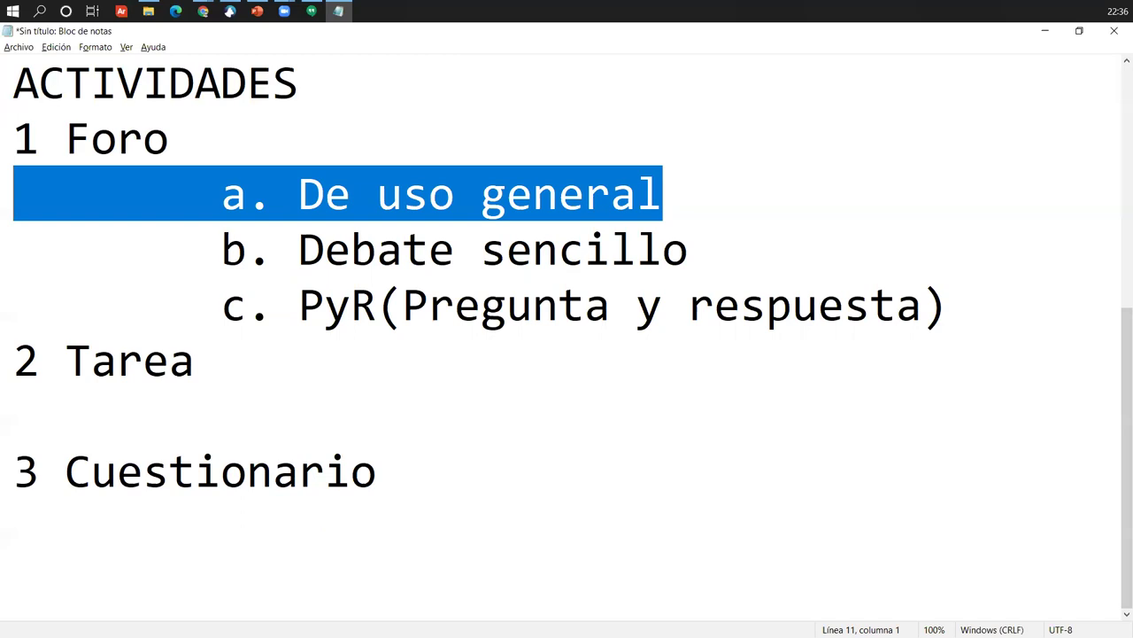
click(1045, 258)
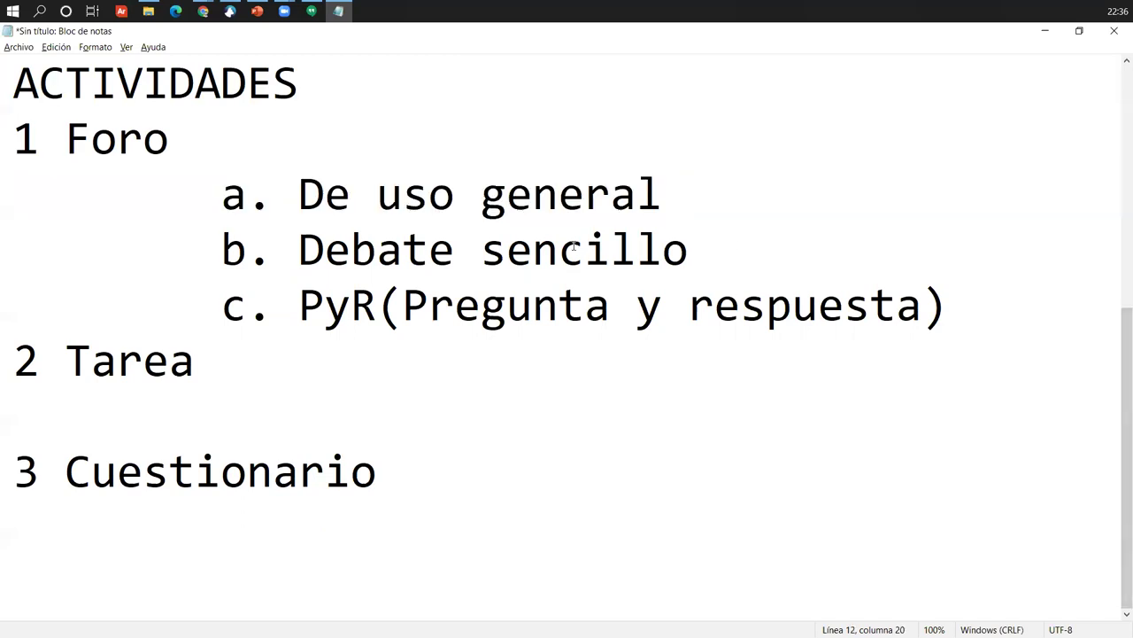
drag(984, 306, 80, 255)
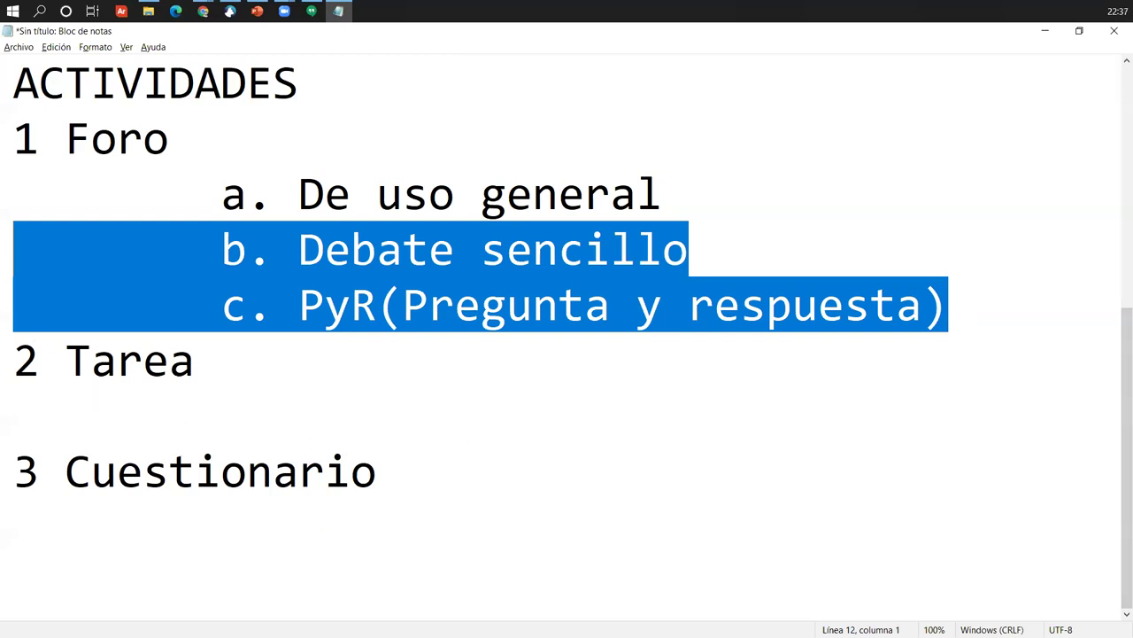
click(300, 471)
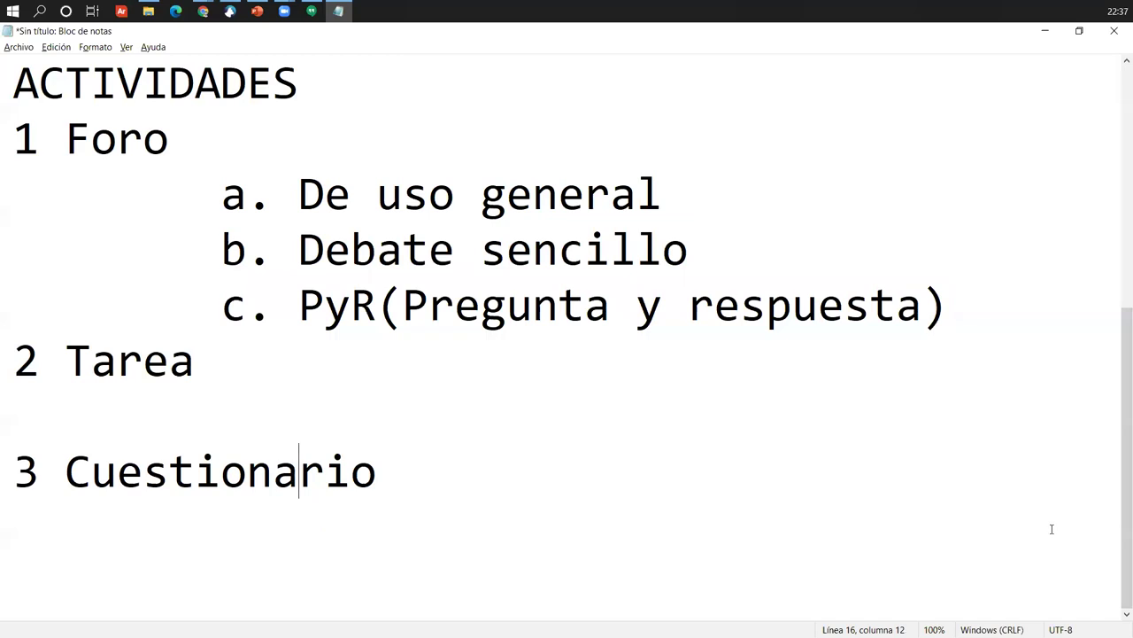
click(428, 305)
drag(969, 293, 18, 301)
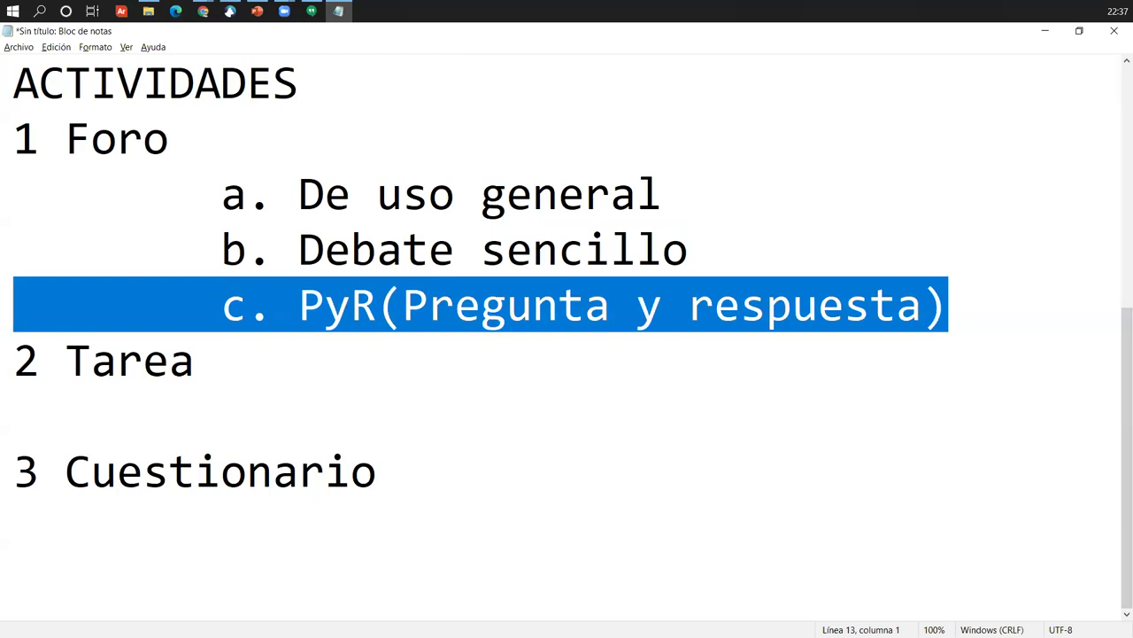
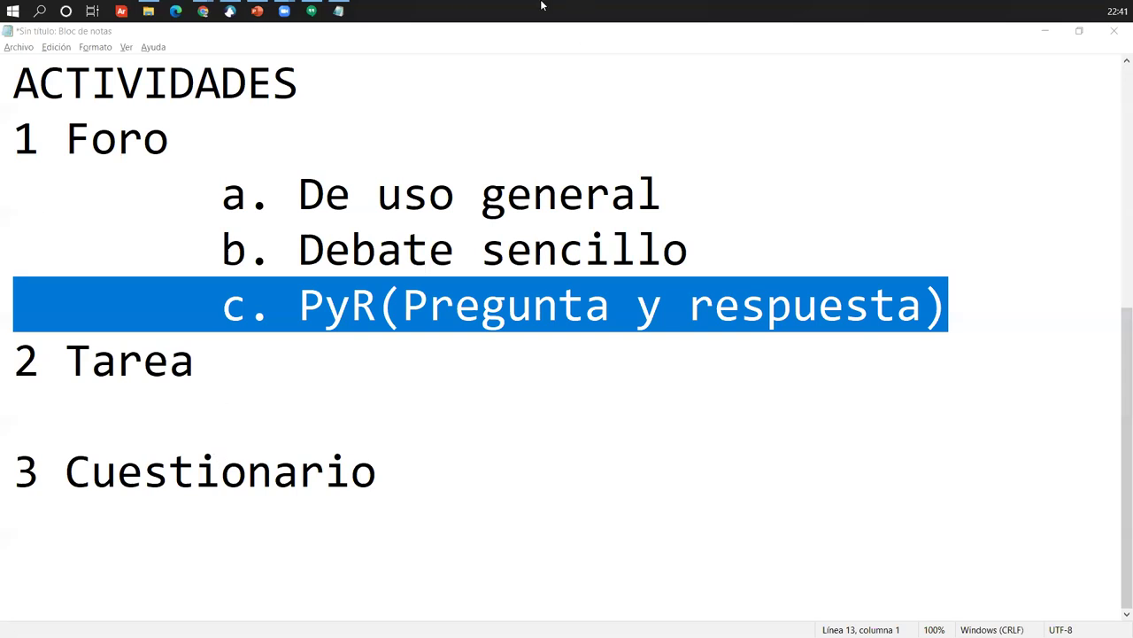
Step: Enter 'Foro de consulta al docente' as the new forum's name
click(1038, 34)
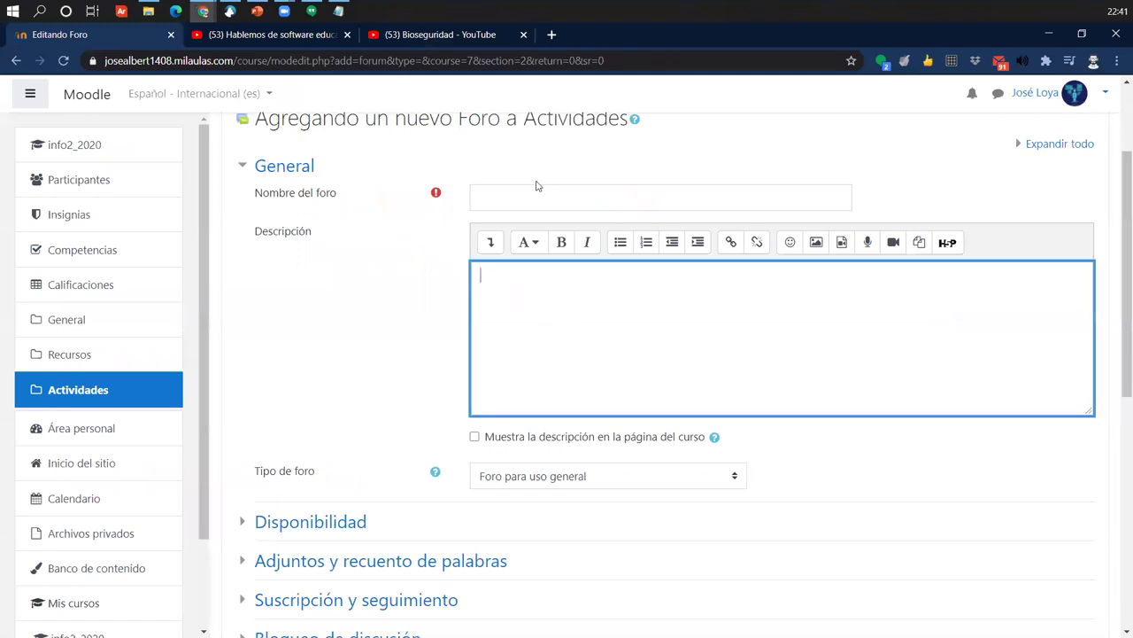
click(581, 198)
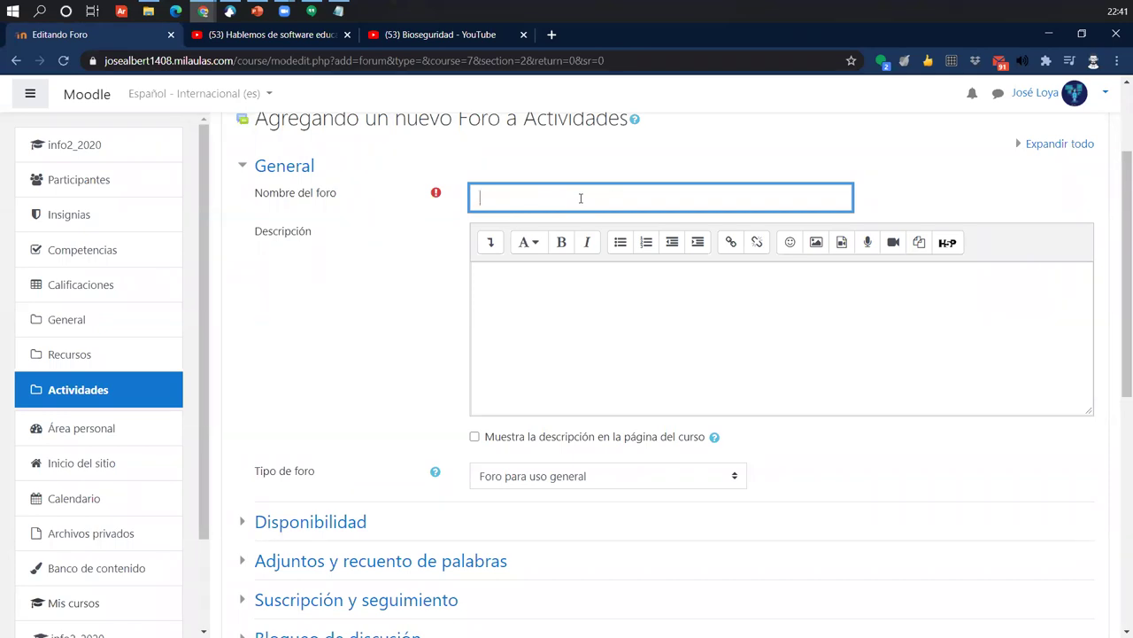
text(Foro de colnsulta al docente)
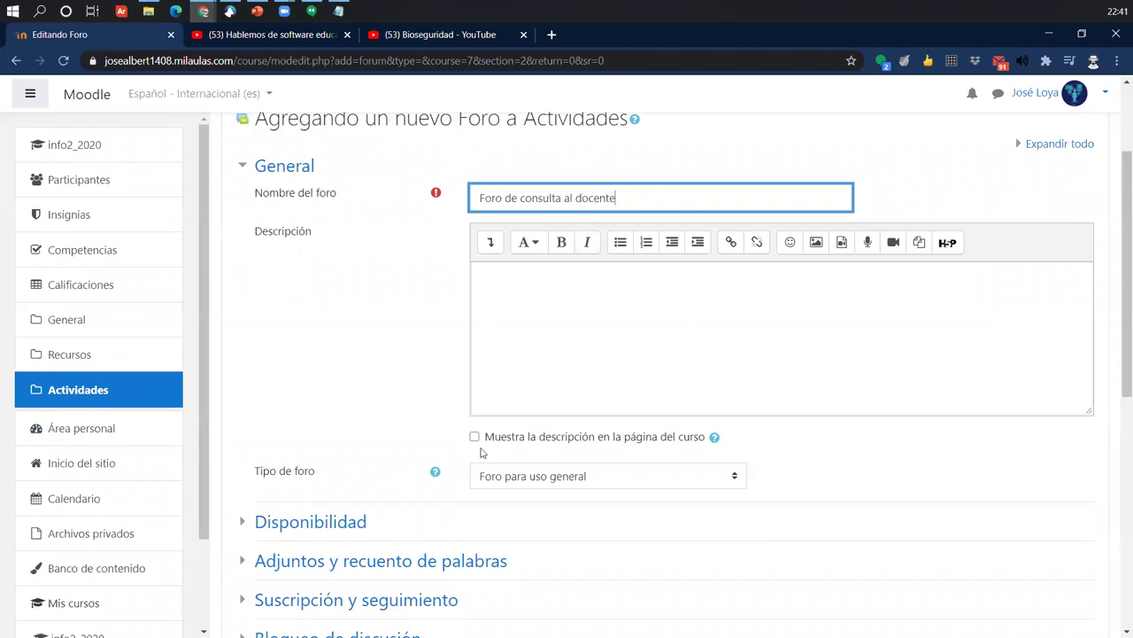
Step: Save the forum and return to the course page, where it appears under Actividades
scroll(526, 474, down, 6)
scroll(567, 339, up, 4)
scroll(567, 340, up, 2)
scroll(635, 420, down, 7)
click(551, 467)
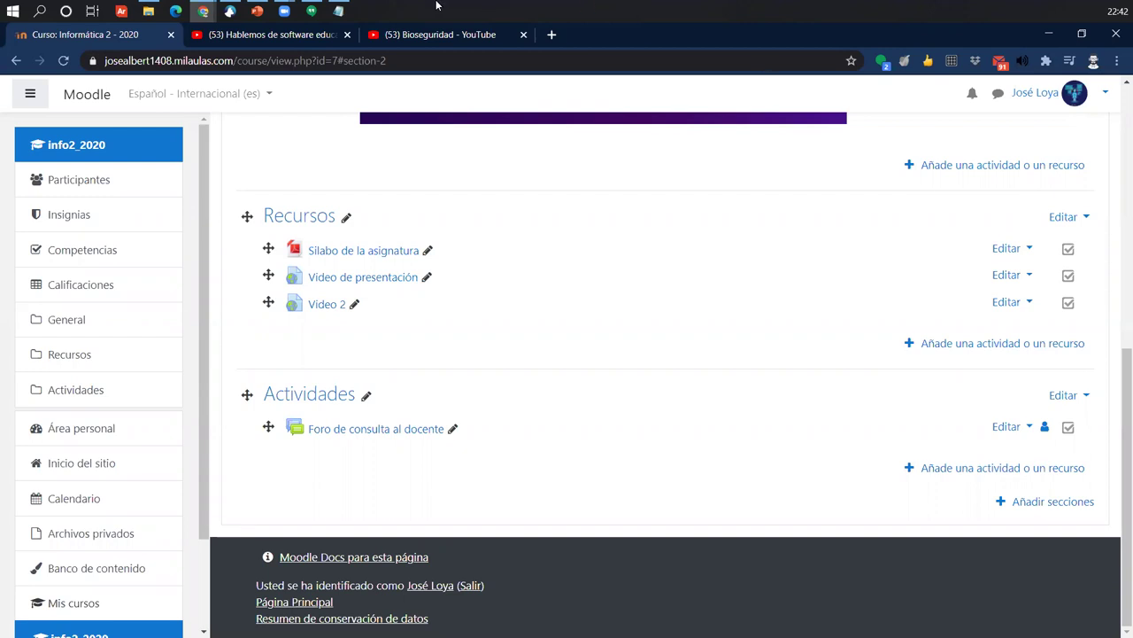
Step: In the Notepad outline, unmark the PyR line and select the 'b. Debate sencillo' line
click(345, 11)
click(648, 410)
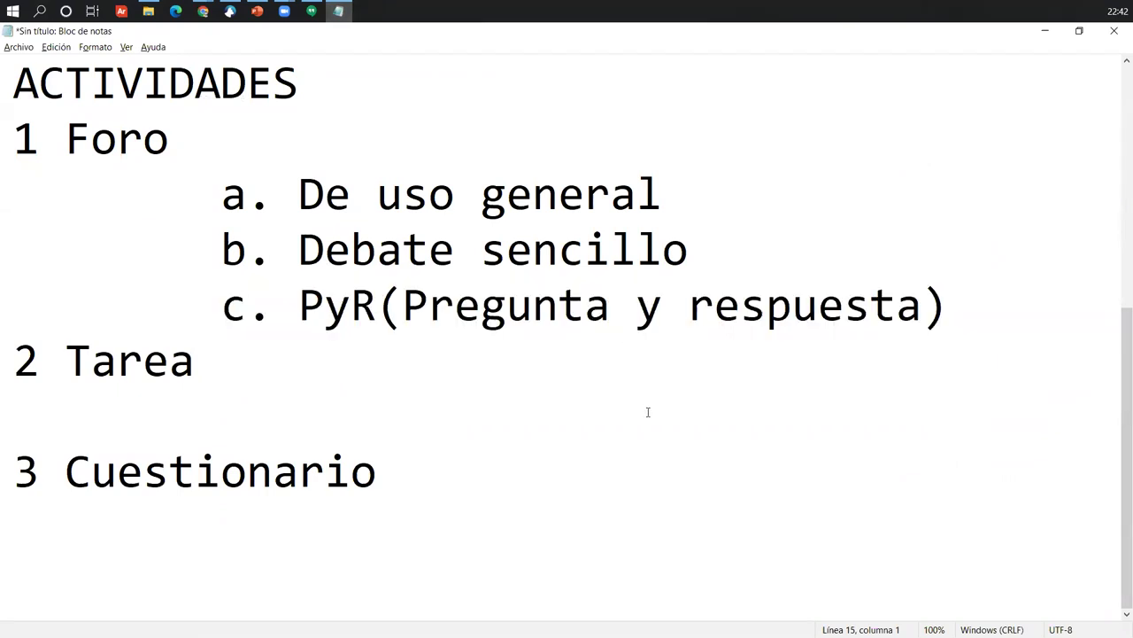
drag(708, 252, 13, 250)
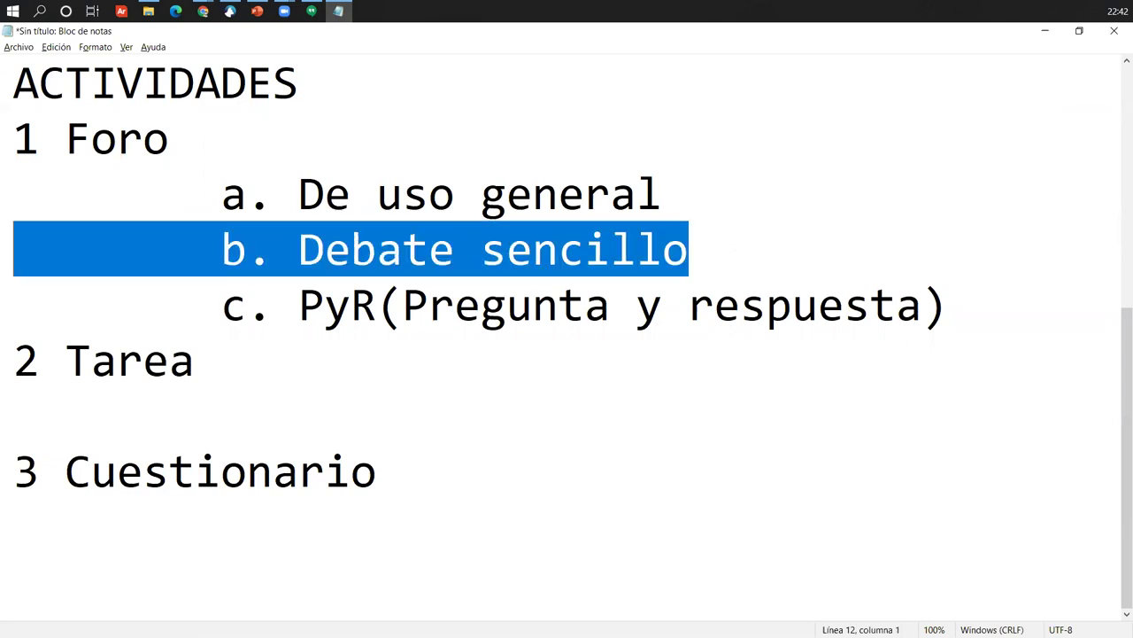
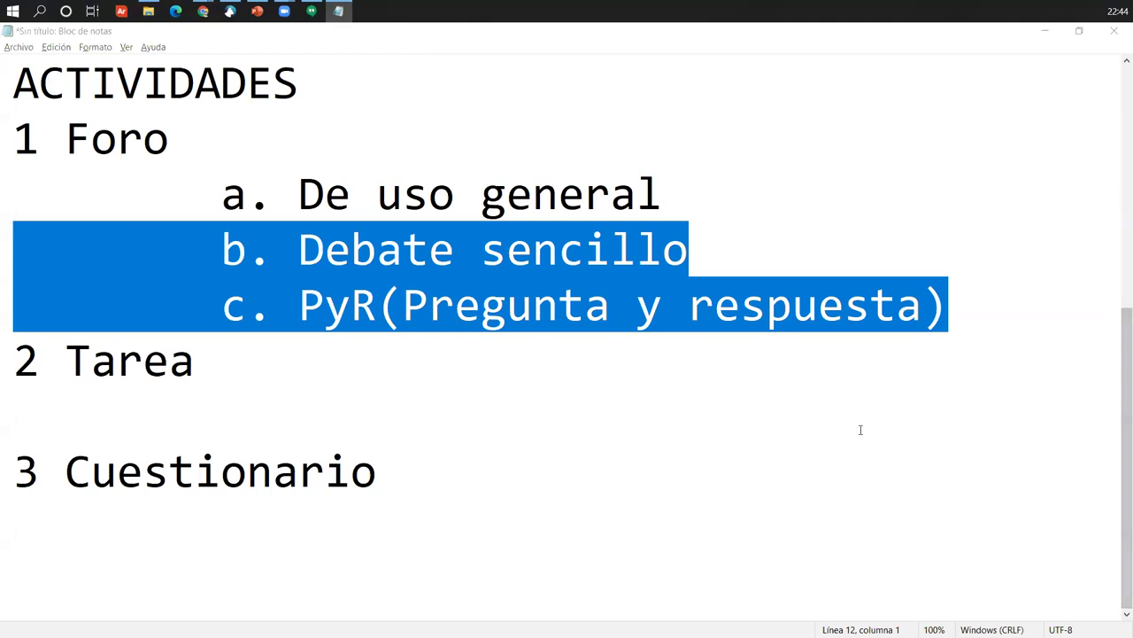
Step: Switch from Notepad to the Informática 2 - 2020 course page in Chrome
key(alt+Tab)
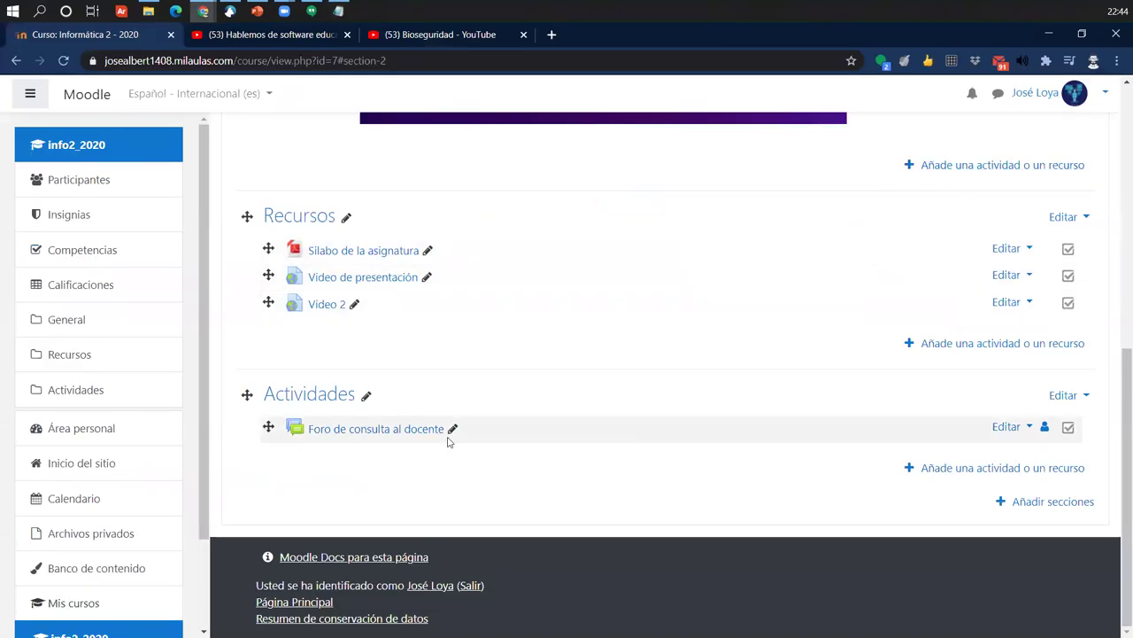
Step: Open 'Foro de consulta al docente' and begin a new discussion topic
click(372, 435)
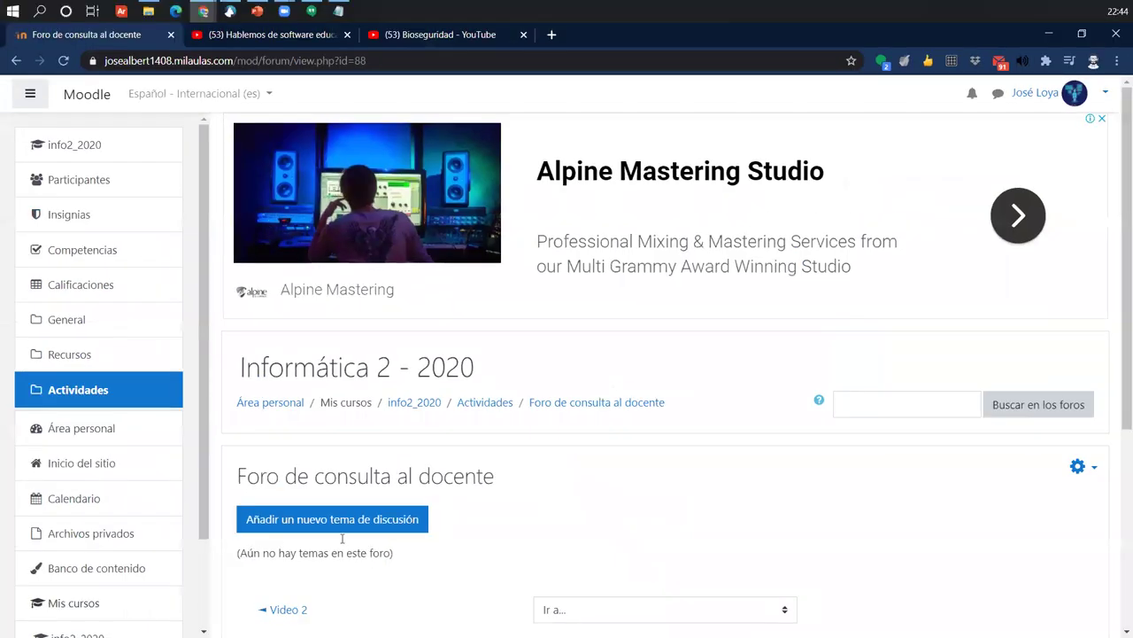
click(457, 396)
scroll(501, 549, down, 3)
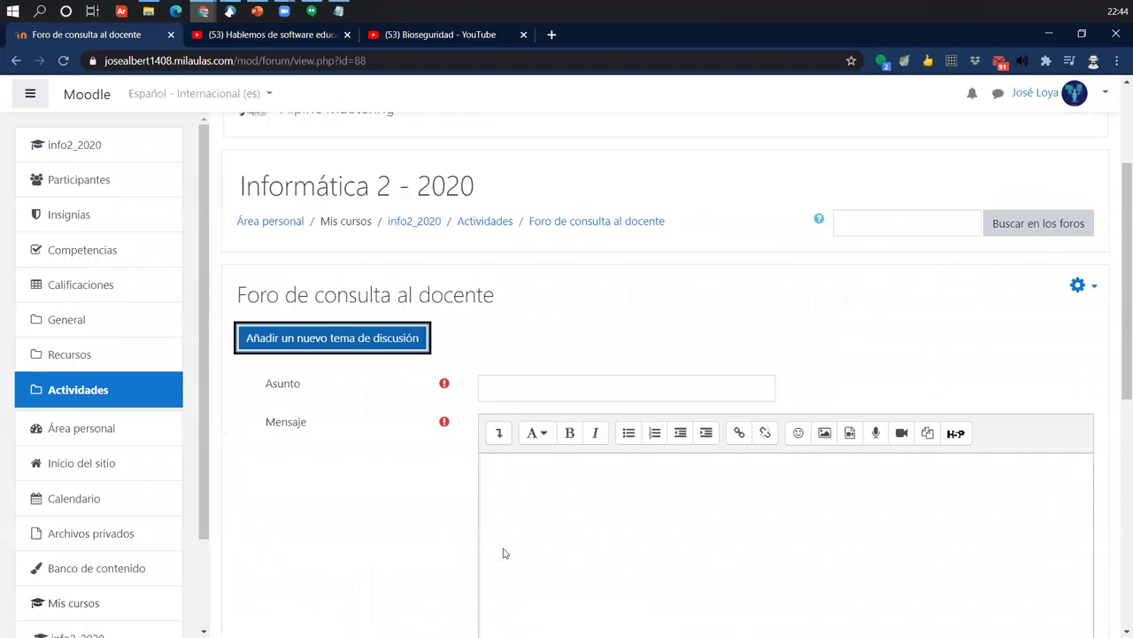
Step: Post the discussion 'Consulta de la tarea 01' with the message 'texto' to the forum
click(519, 347)
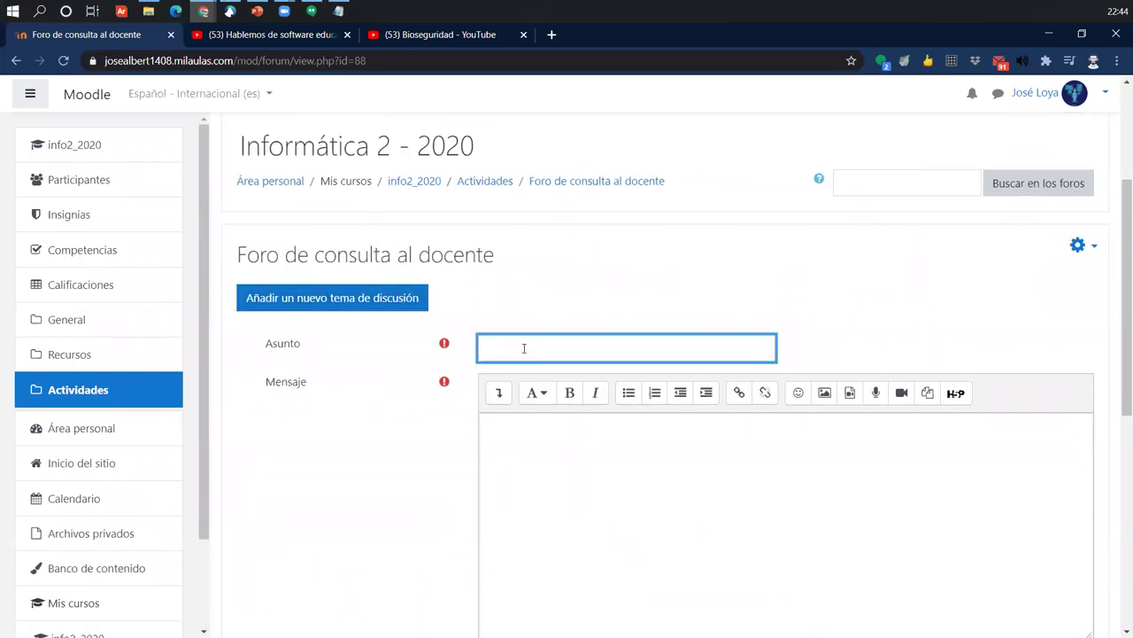
text(COnsulta)
key(BackSpace)
key(BackSpace)
key(BackSpace)
key(BackSpace)
key(BackSpace)
key(BackSpace)
key(BackSpace)
text(onsu)
key(BackSpace)
key(BackSpace)
text(sulta de la tarea 01)
key(Tab)
key(Tab)
text(texto)
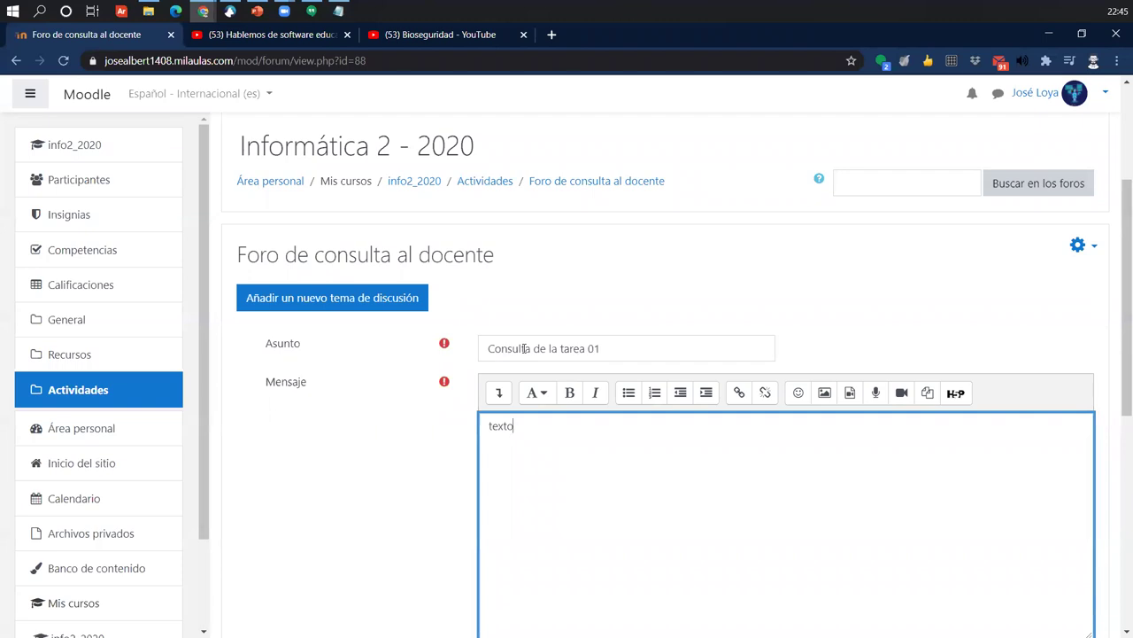
scroll(908, 592, down, 3)
click(519, 447)
scroll(576, 531, down, 4)
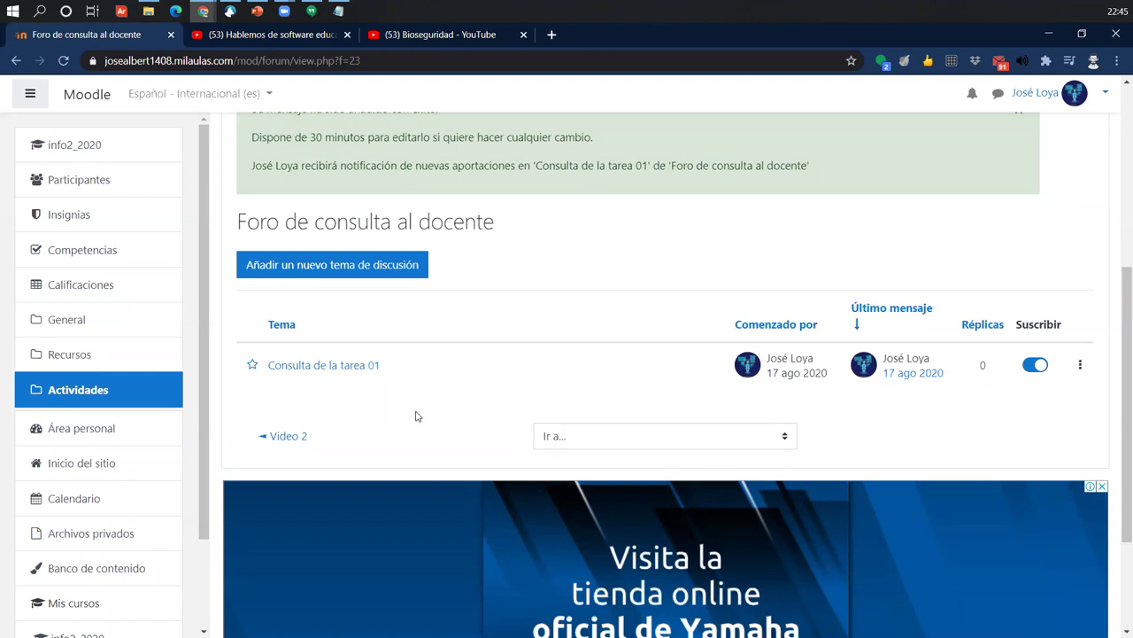
Step: Return to the course via the Actividades breadcrumb and scroll through its Recursos and Actividades sections
scroll(991, 468, up, 4)
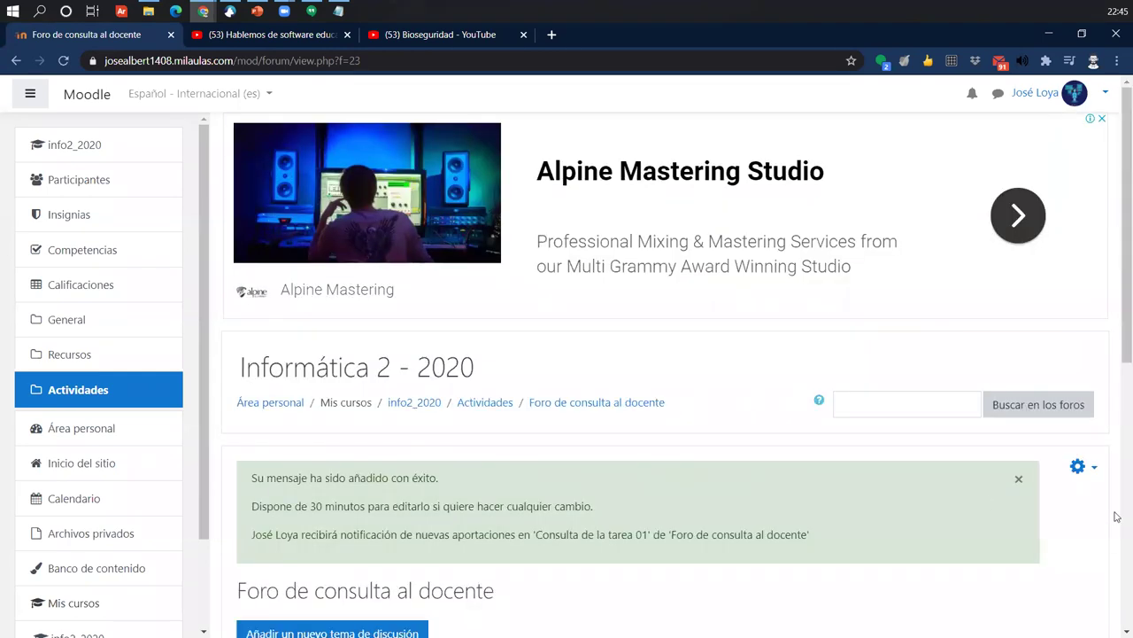
click(494, 406)
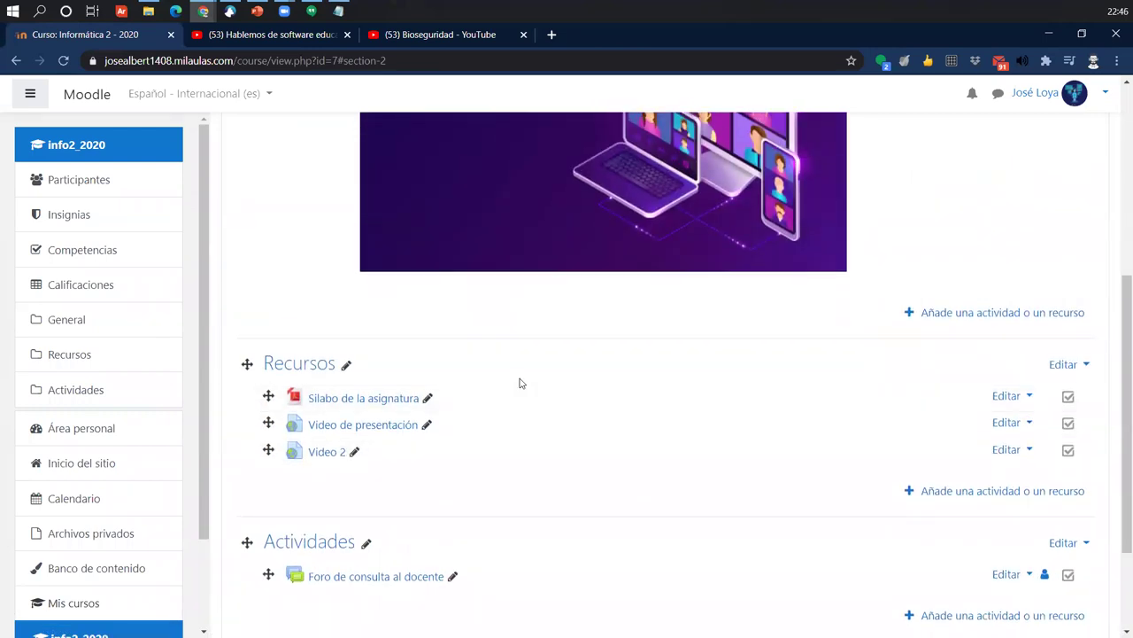
scroll(687, 366, down, 3)
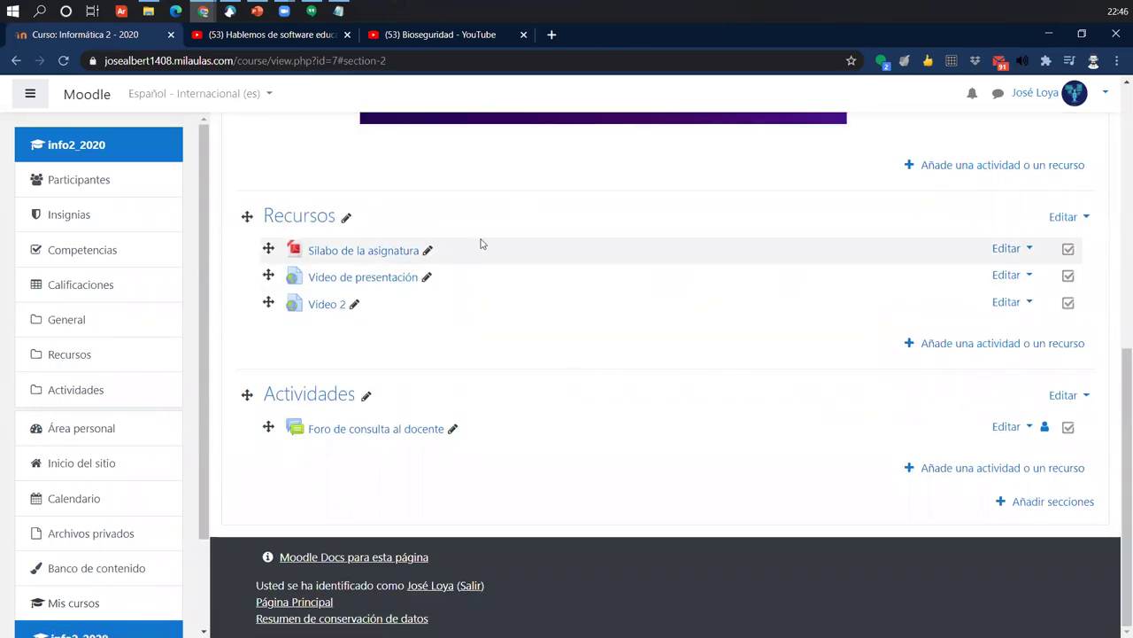
scroll(309, 469, up, 4)
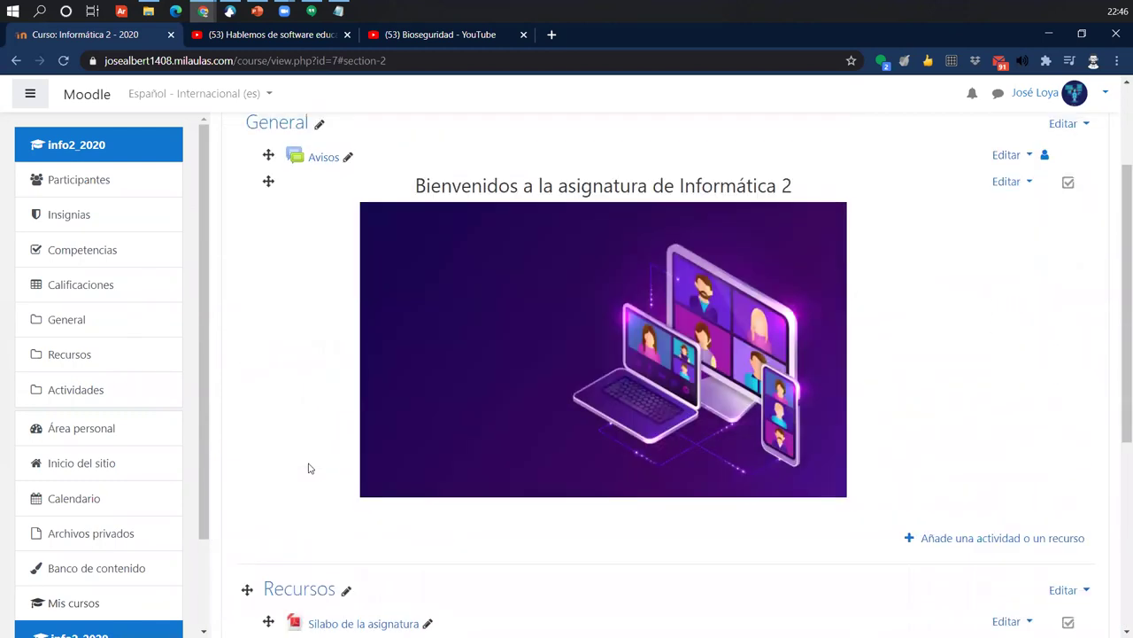
scroll(309, 467, down, 4)
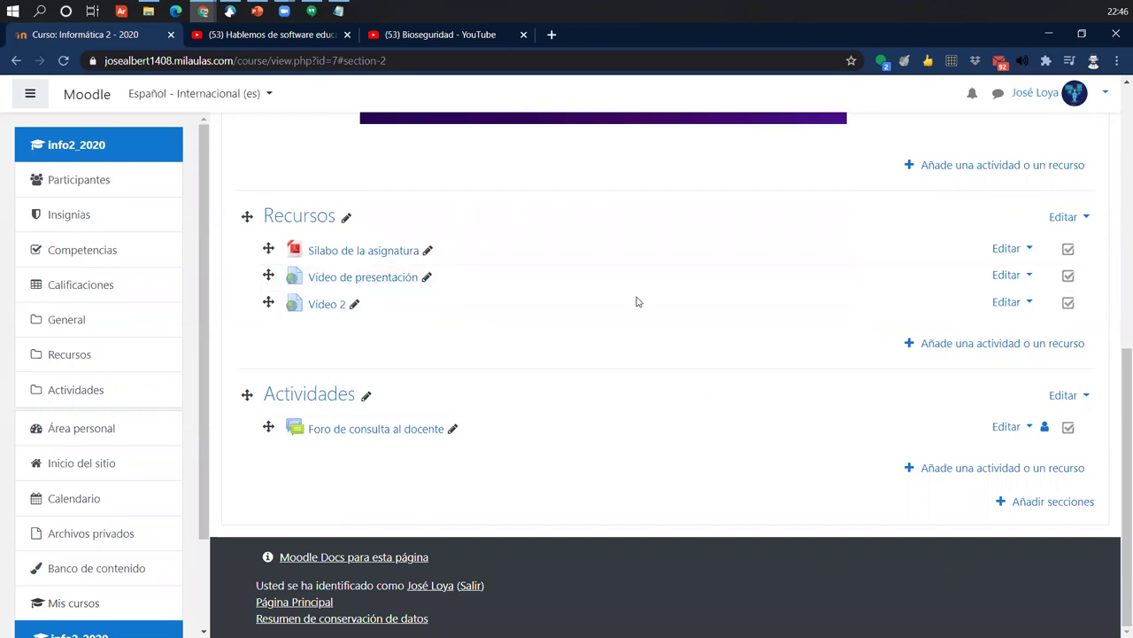
scroll(493, 519, up, 4)
scroll(501, 544, down, 4)
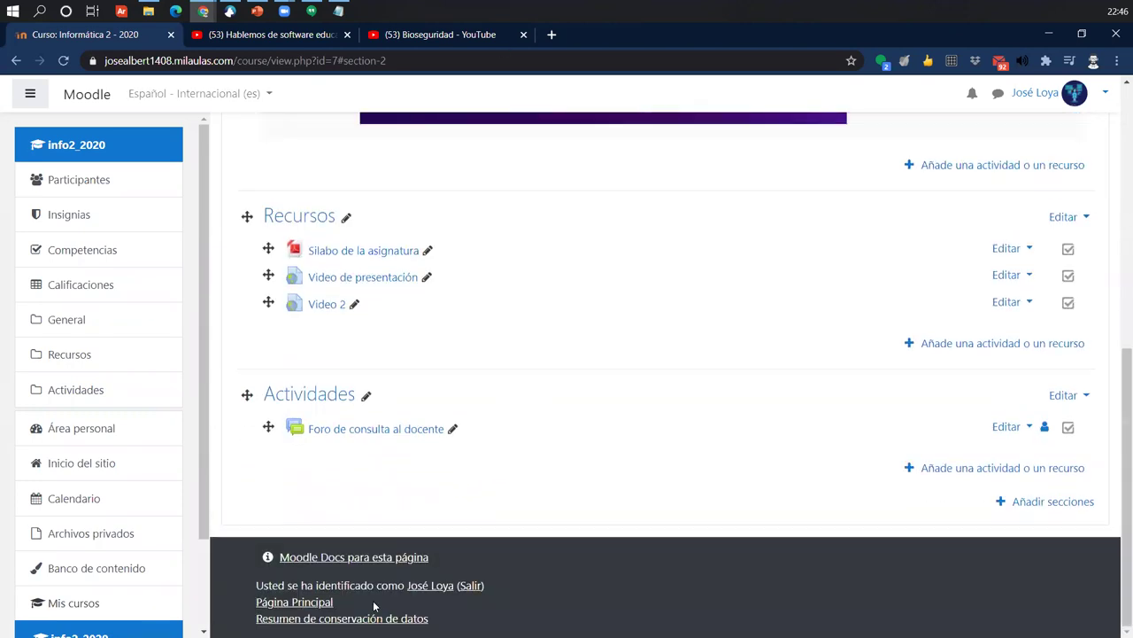
scroll(363, 611, up, 4)
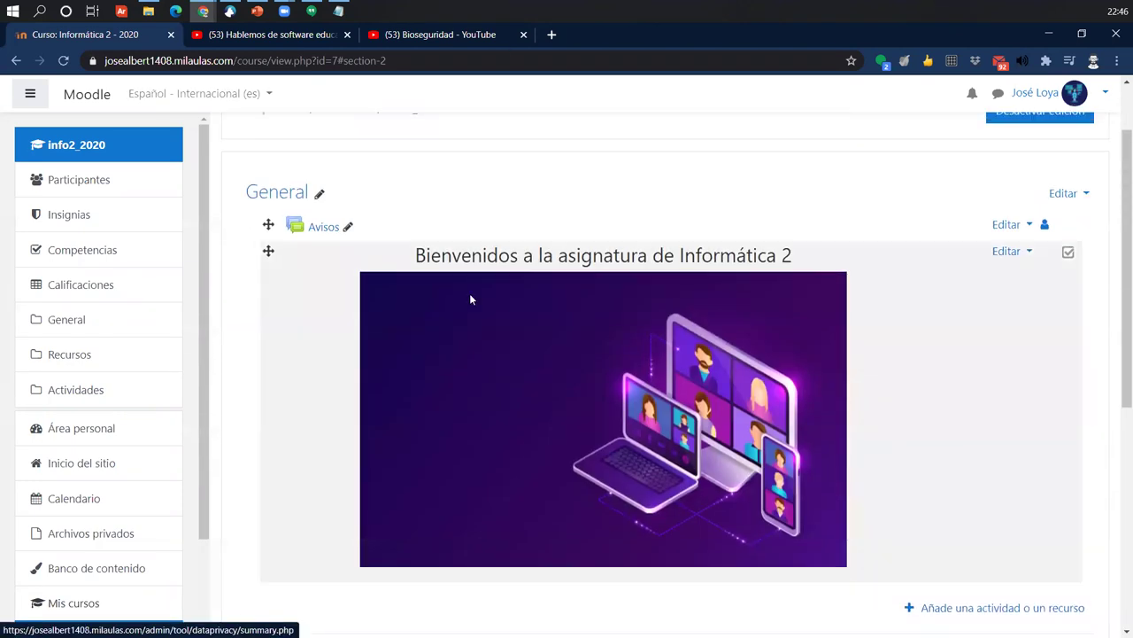
scroll(457, 319, down, 3)
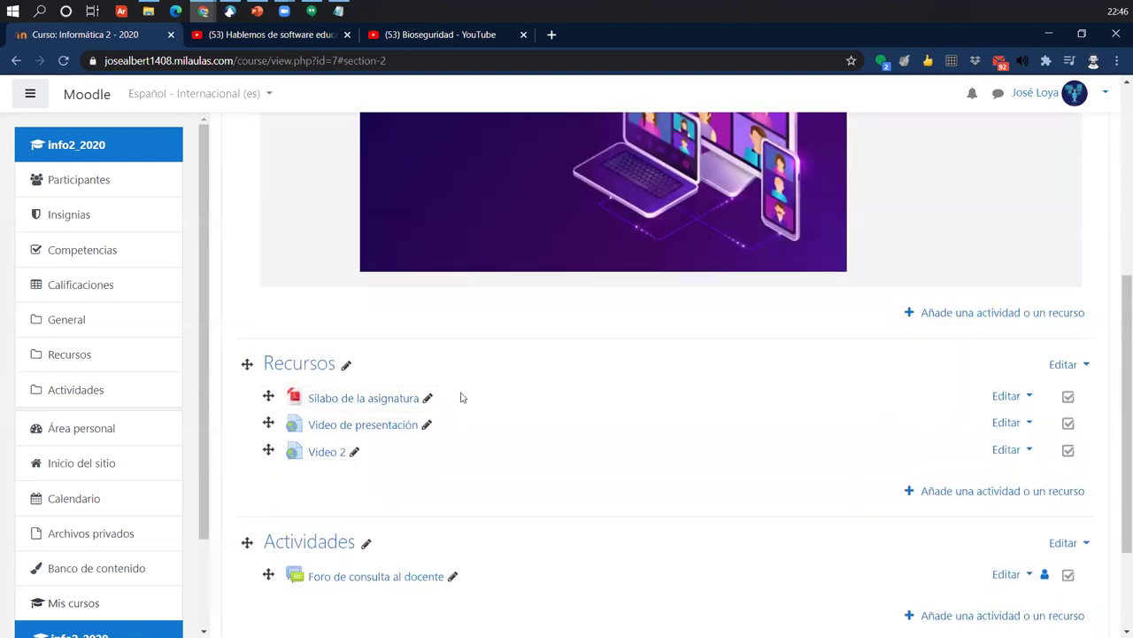
scroll(392, 410, down, 2)
scroll(392, 410, up, 4)
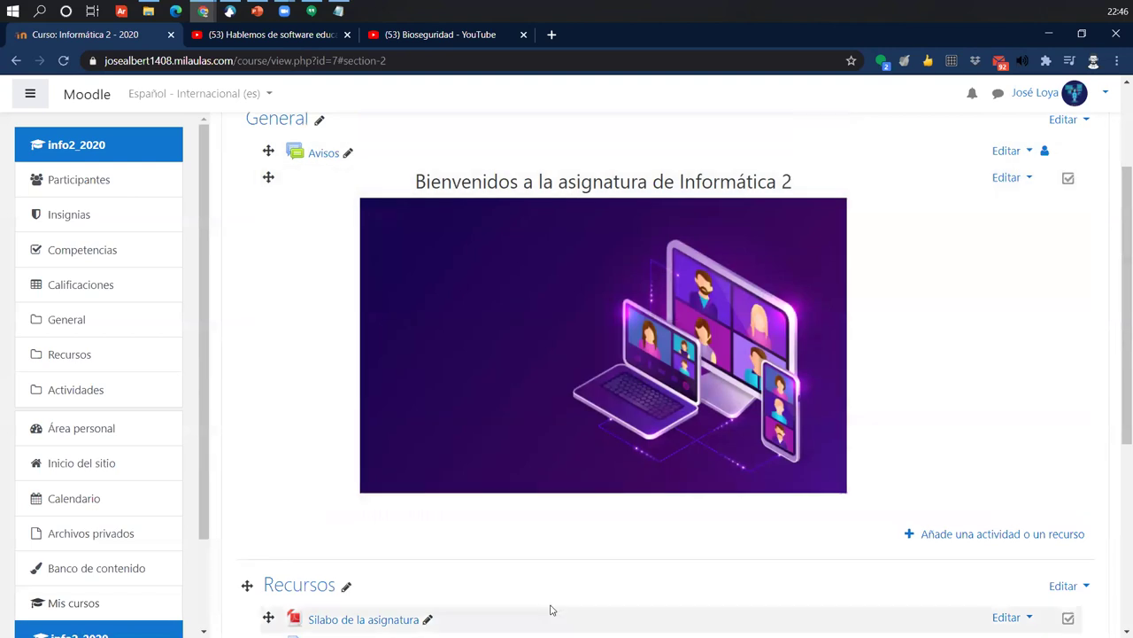
scroll(496, 575, down, 2)
scroll(482, 394, down, 3)
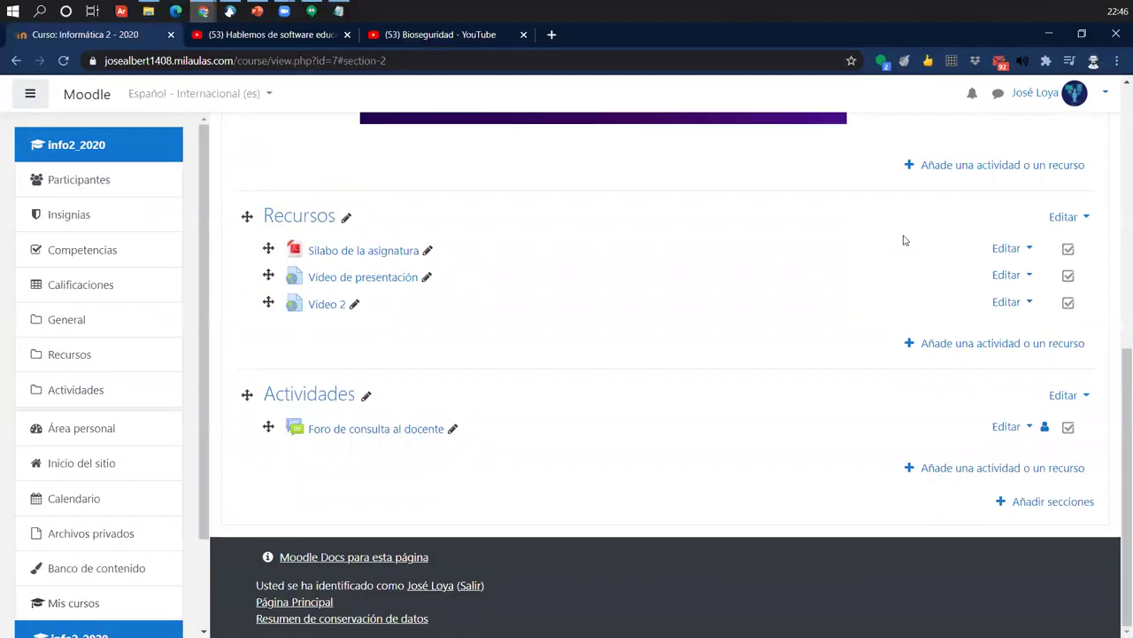
scroll(904, 240, up, 1)
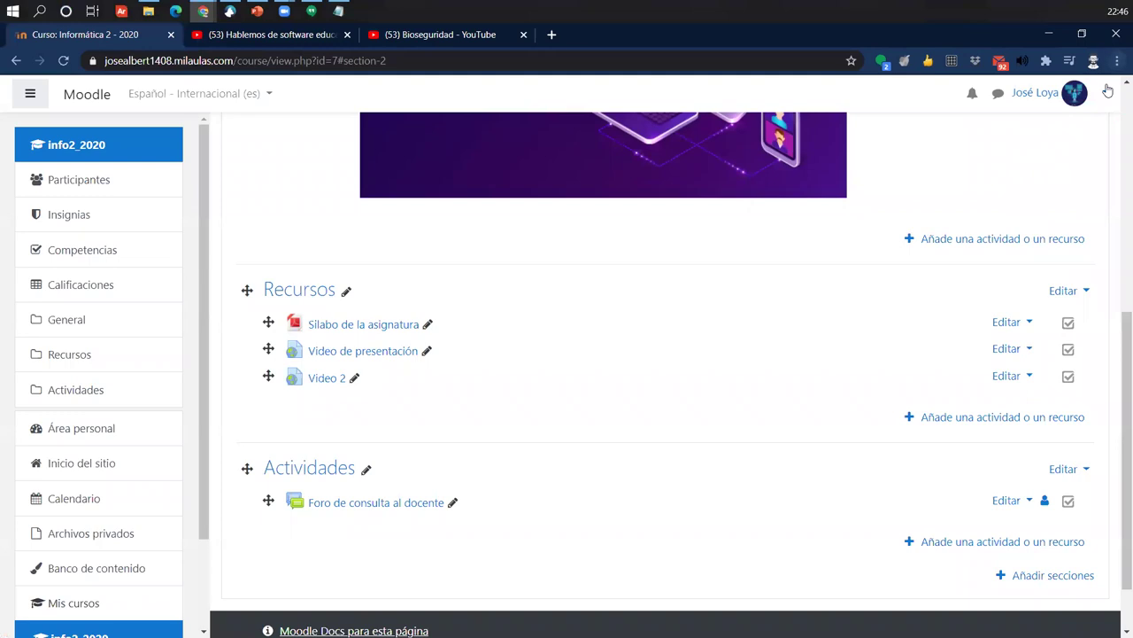
Step: Go to the 'Cambiar rol a...' page from the user menu, annotating the option
click(1023, 148)
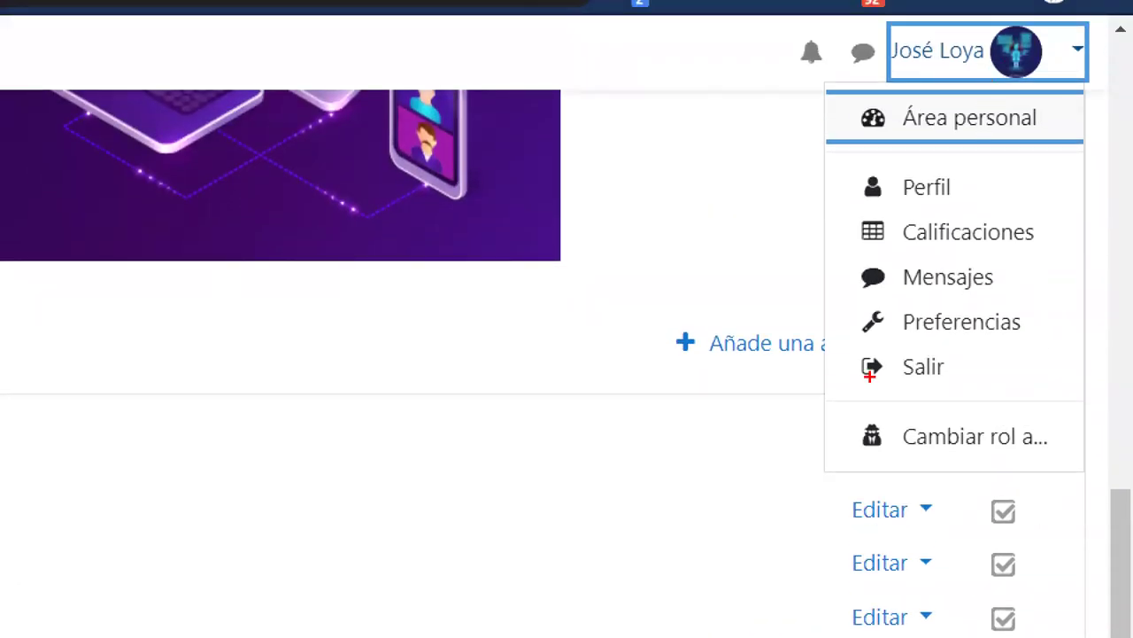
mouse_move(823, 395)
mouse_down()
mouse_move(1063, 485)
mouse_move(1083, 467)
mouse_up()
mouse_move(888, 453)
mouse_down()
mouse_move(781, 487)
mouse_move(675, 551)
mouse_up()
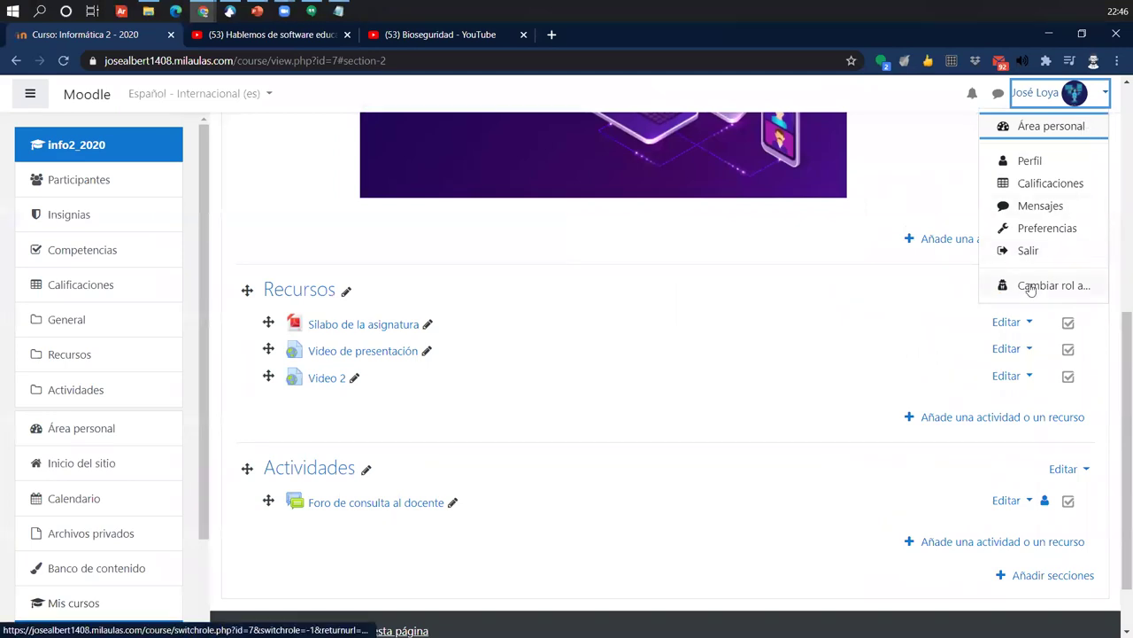
click(1032, 285)
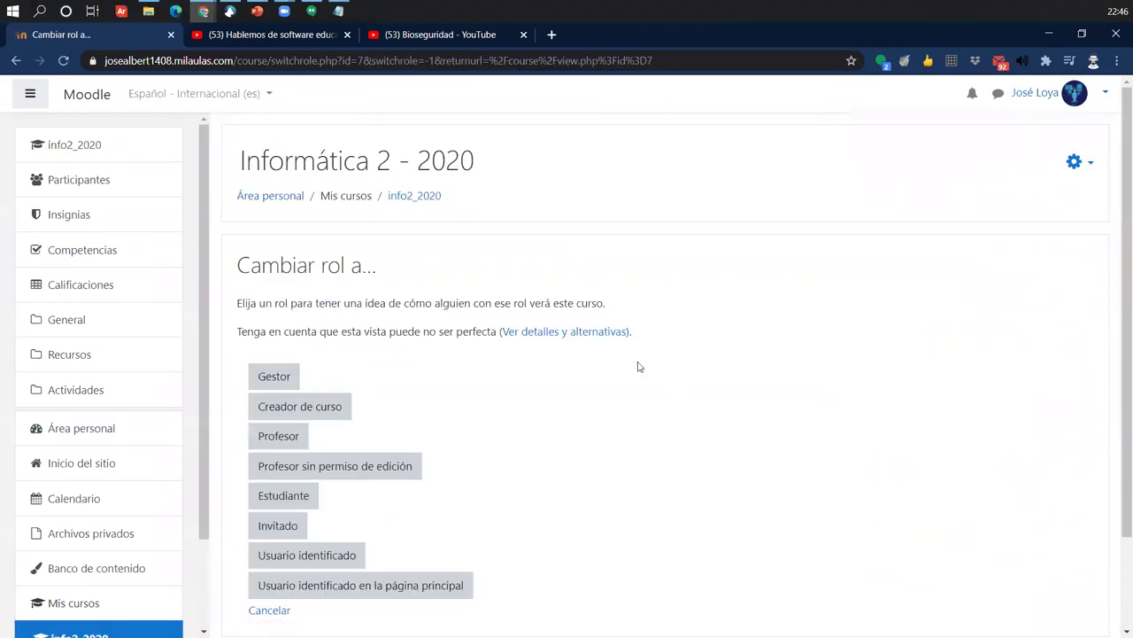
scroll(639, 366, down, 1)
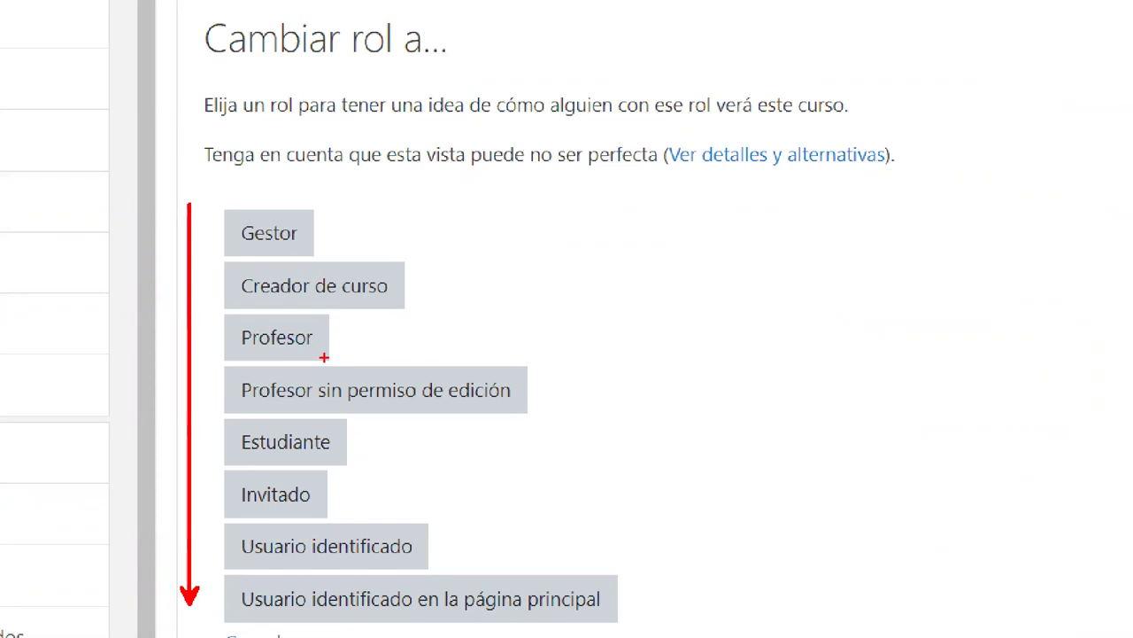
Step: Annotate the Profesor and Estudiante roles, then view the course as Estudiante
drag(337, 338, 501, 350)
key(ctrl+z)
drag(341, 338, 684, 339)
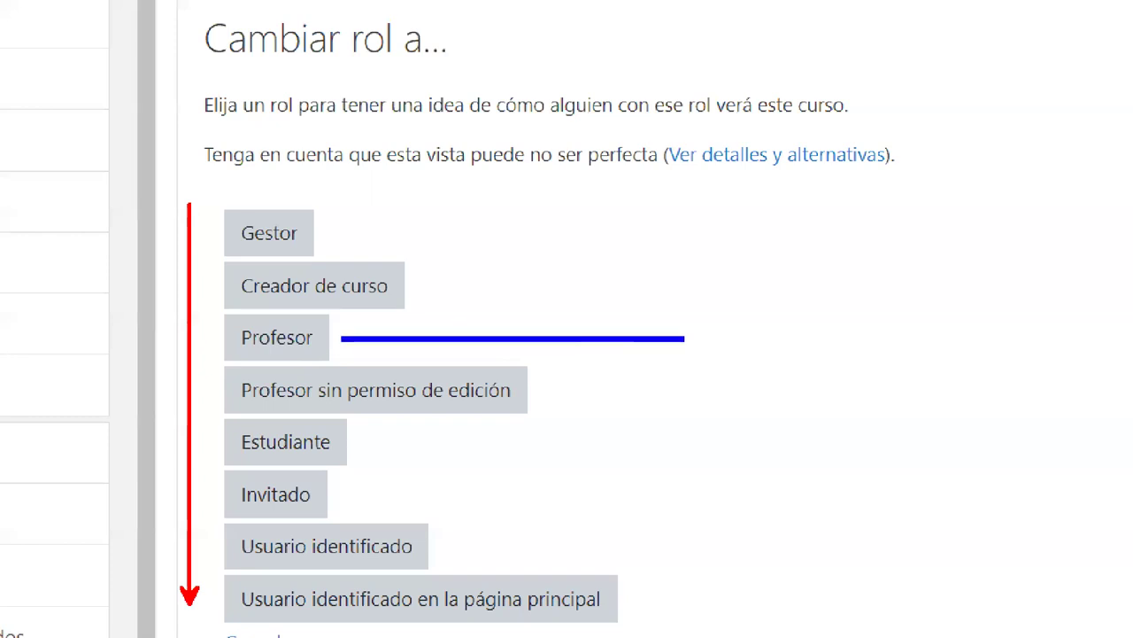
drag(670, 625, 664, 345)
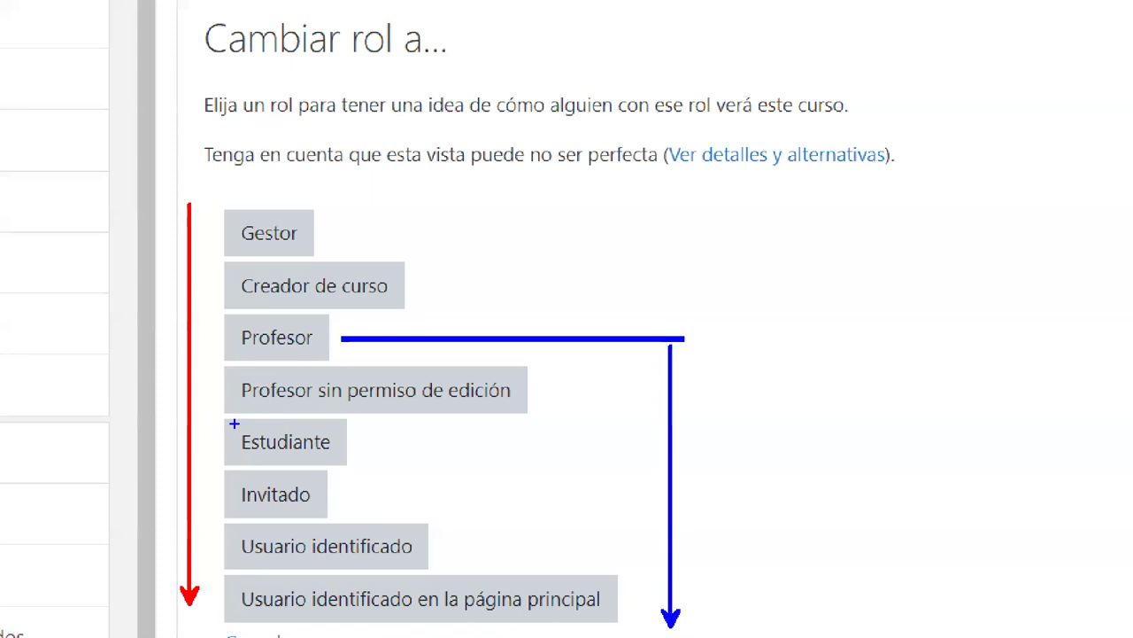
mouse_move(248, 415)
mouse_down()
mouse_move(397, 452)
mouse_move(237, 425)
mouse_move(397, 457)
mouse_up()
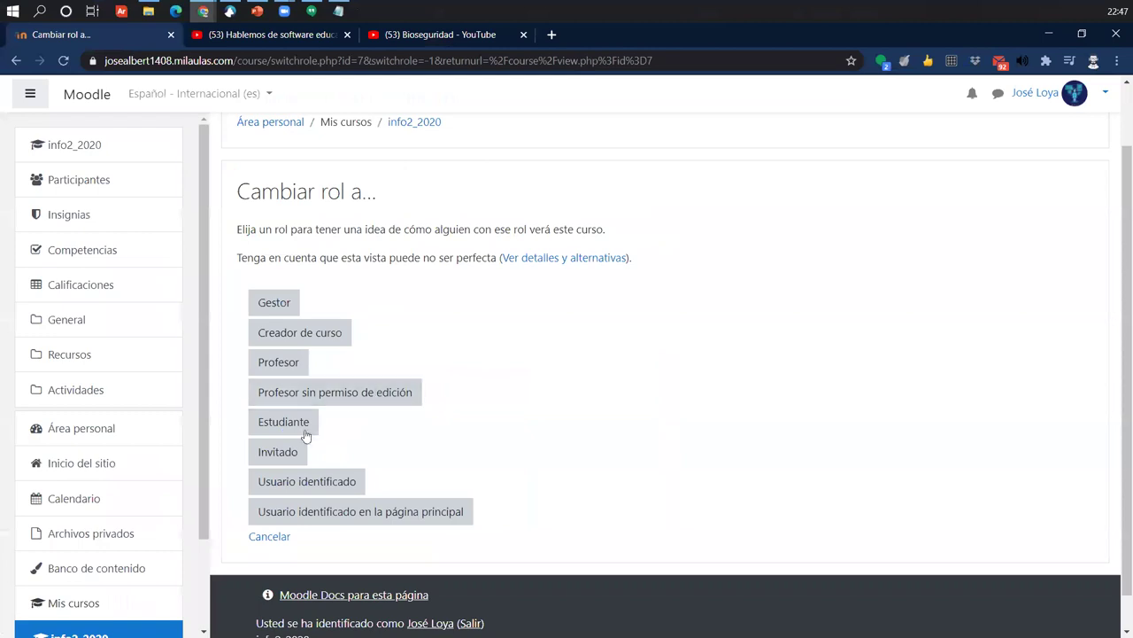
click(285, 441)
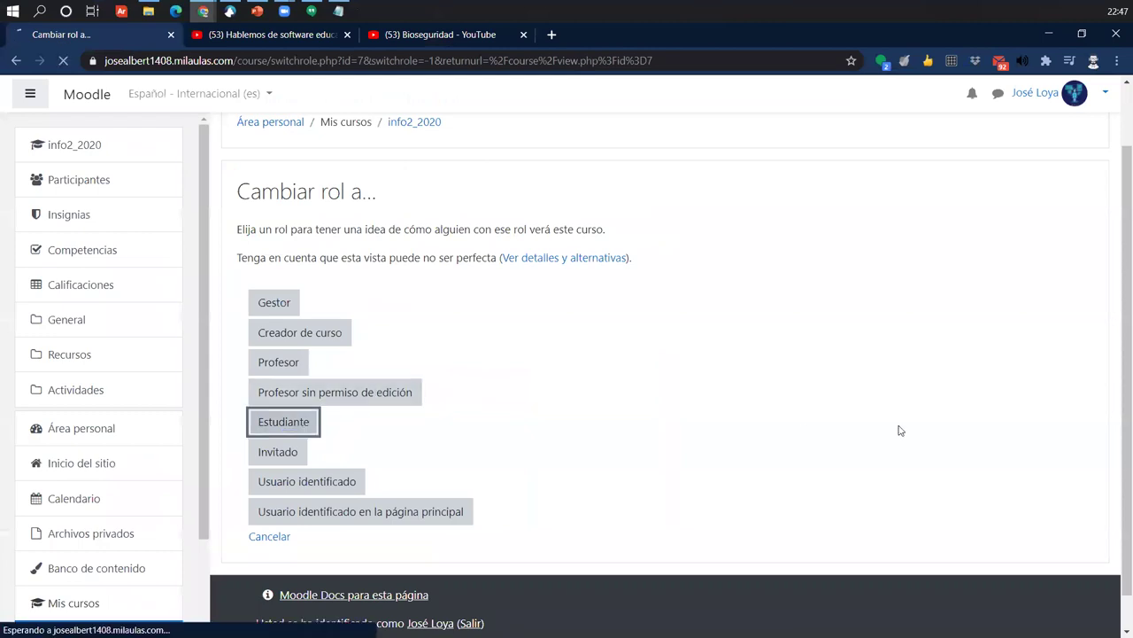
scroll(767, 416, down, 6)
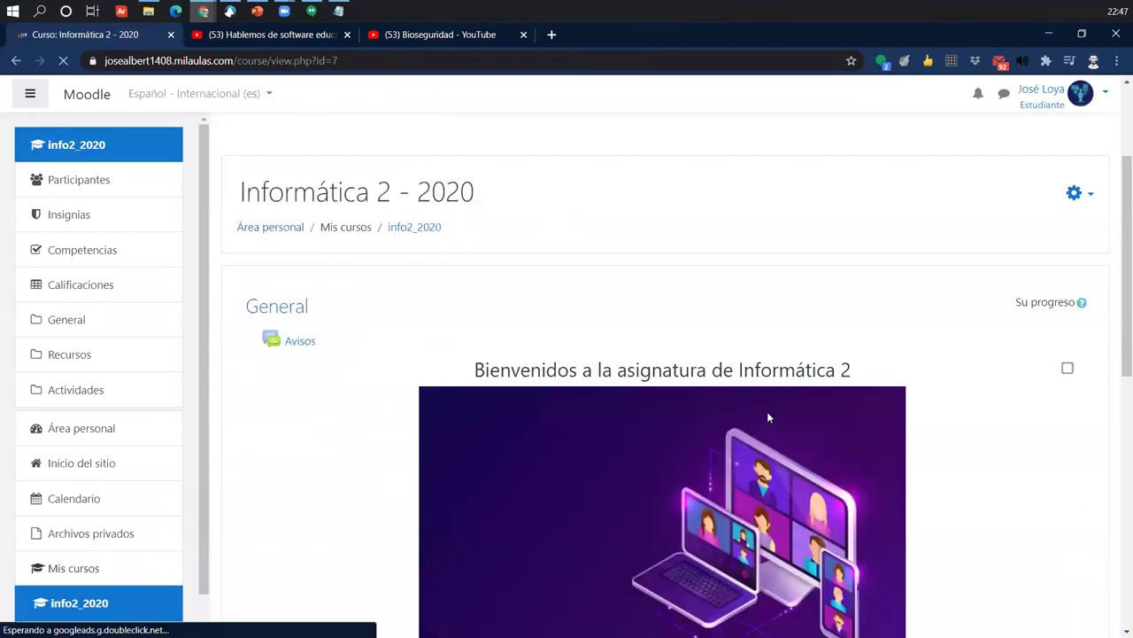
scroll(761, 395, down, 4)
scroll(697, 359, up, 7)
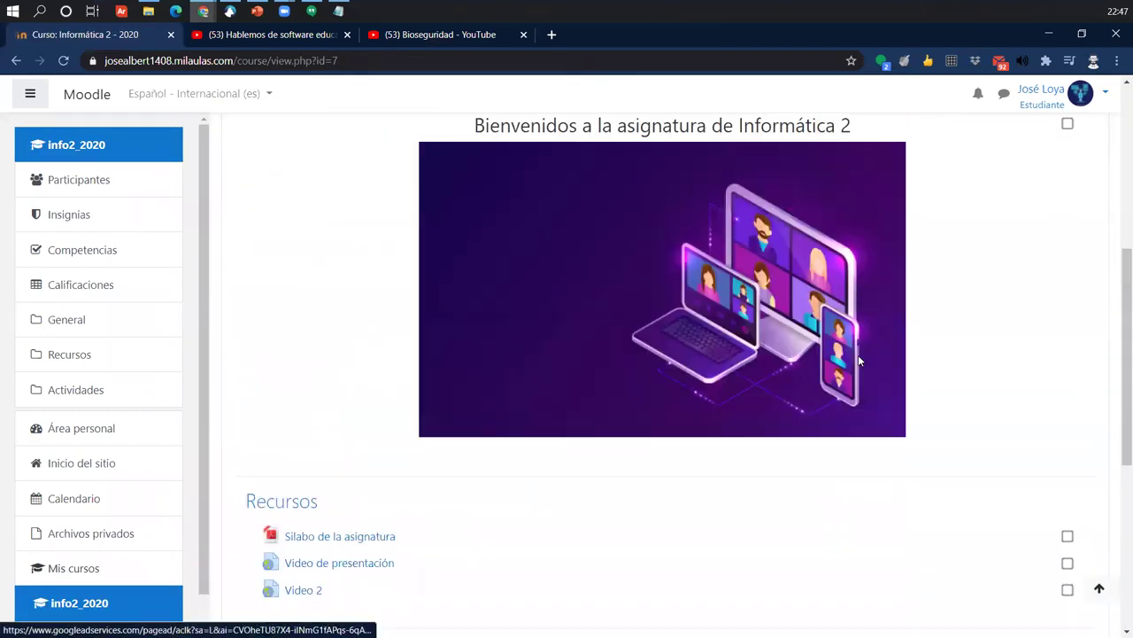
scroll(561, 366, up, 2)
scroll(469, 417, down, 6)
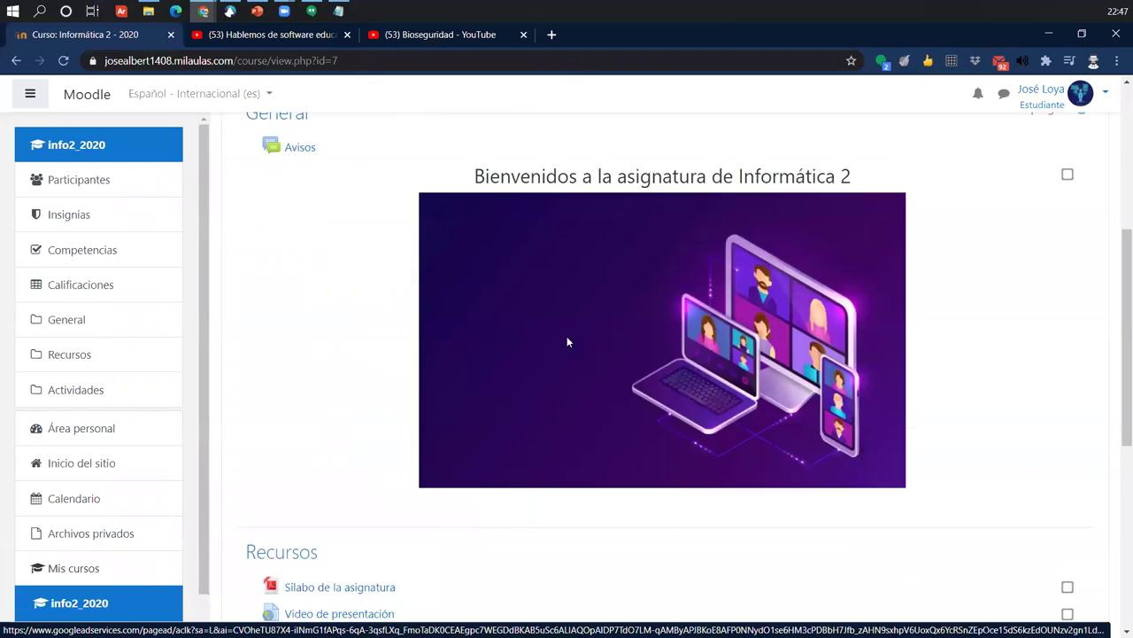
scroll(308, 455, down, 2)
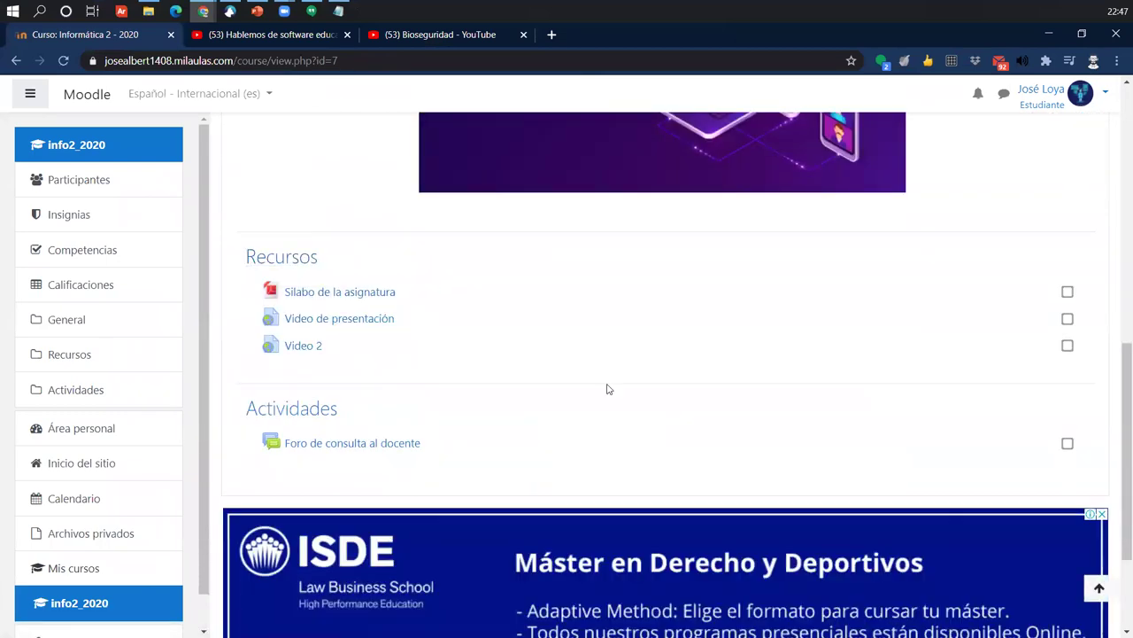
scroll(540, 458, up, 6)
scroll(545, 381, down, 2)
scroll(545, 381, down, 4)
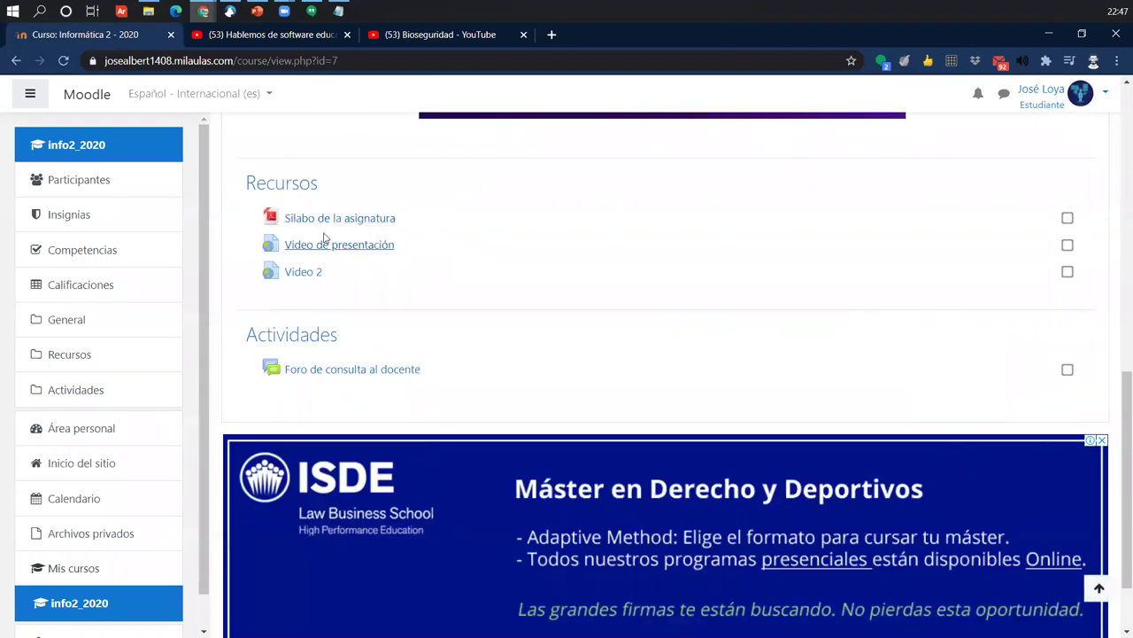
click(326, 372)
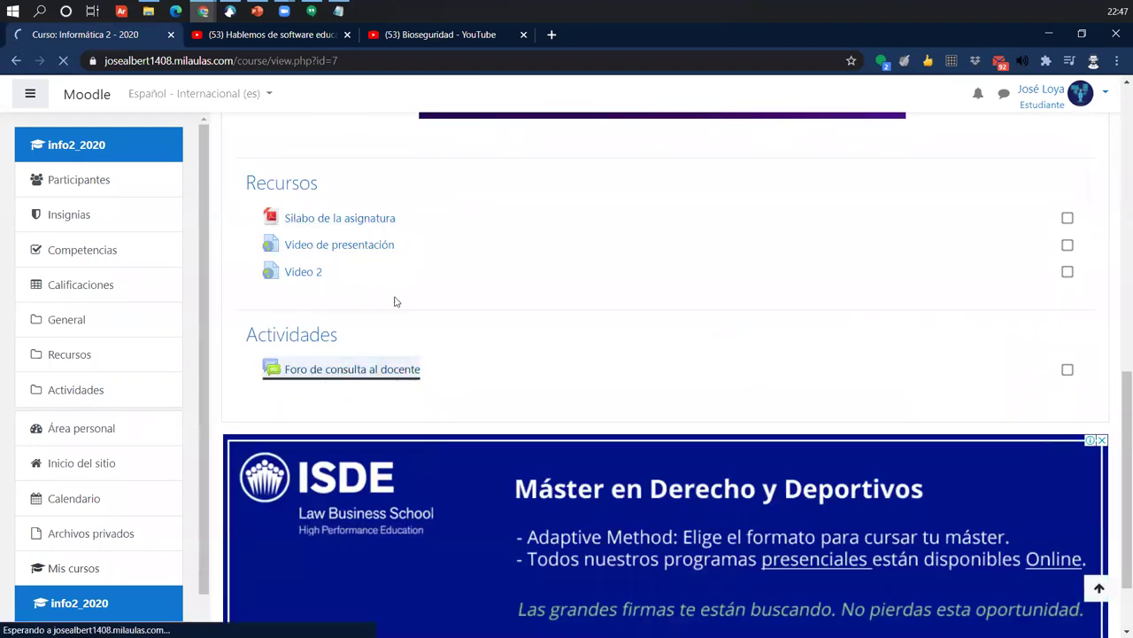
scroll(734, 505, down, 4)
scroll(734, 506, up, 4)
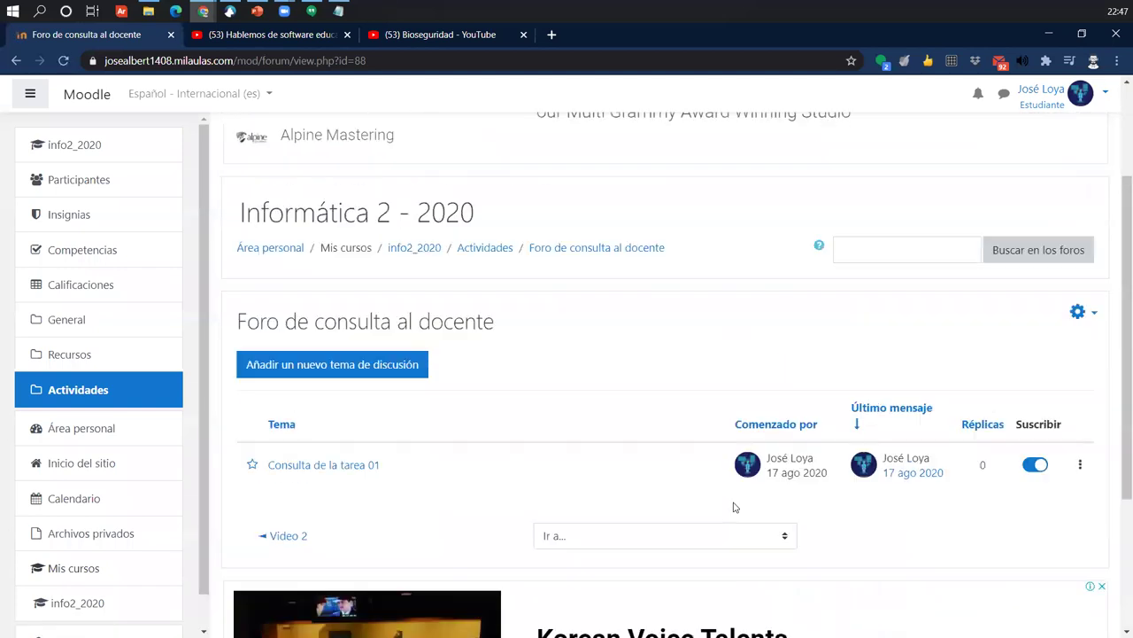
key(alt+Left)
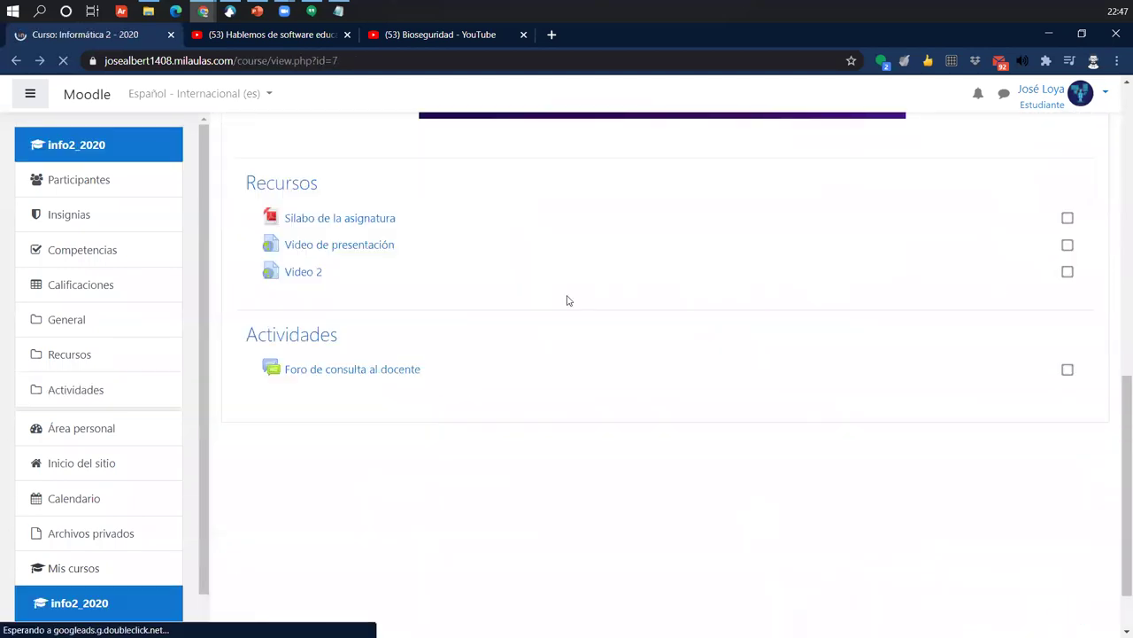
scroll(581, 367, up, 3)
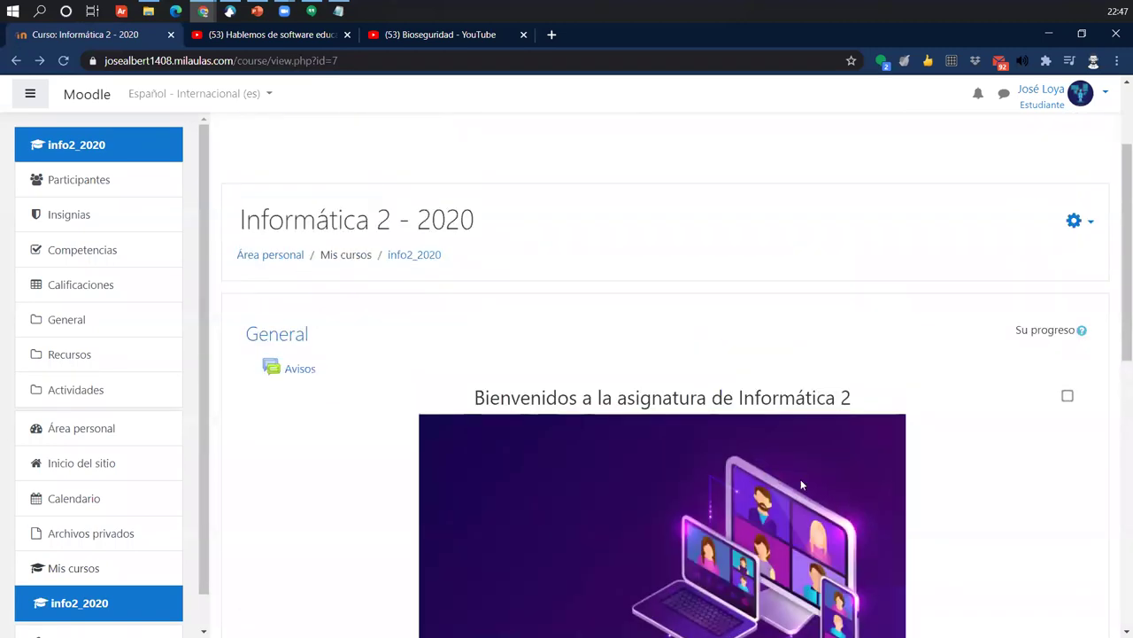
scroll(642, 424, up, 2)
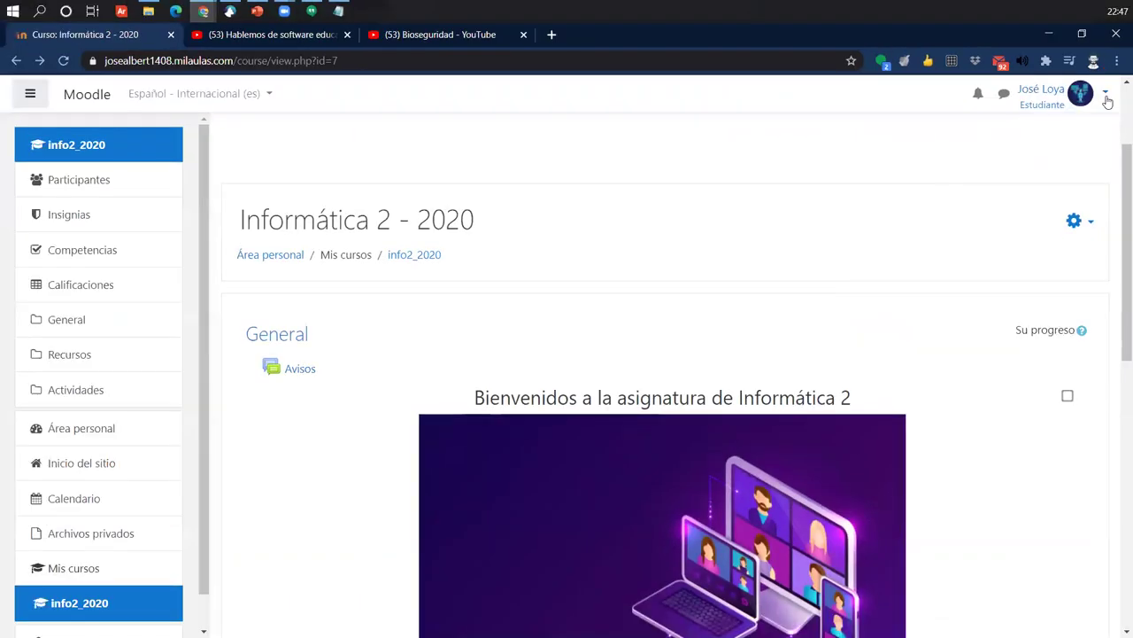
Step: Return to the normal role and turn on editing for Informática 2 - 2020
click(1105, 94)
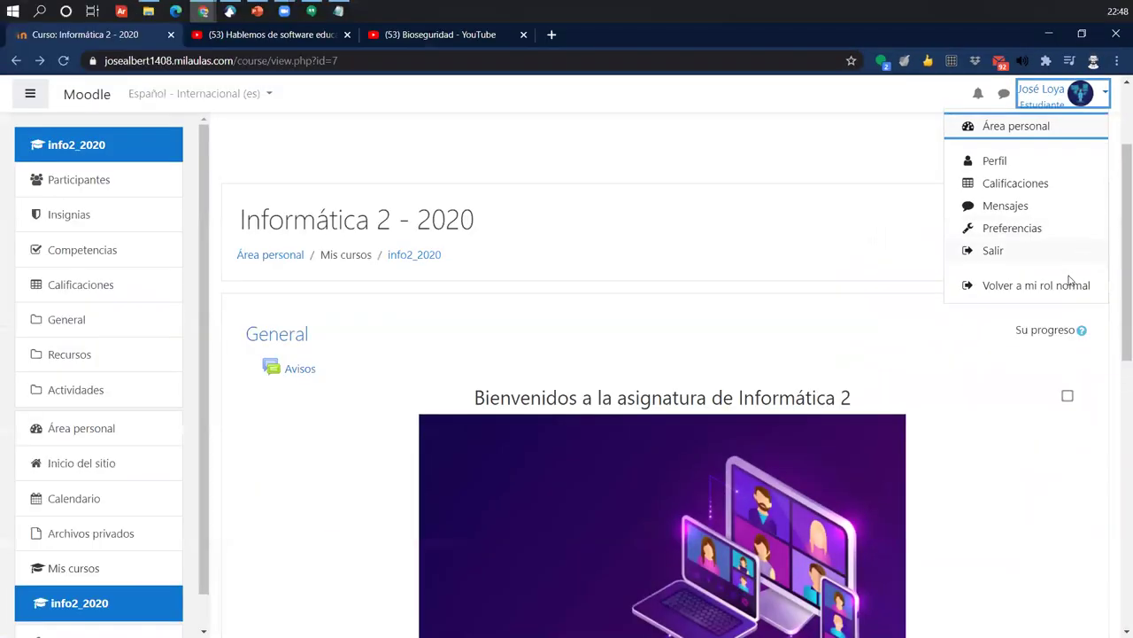
click(1026, 297)
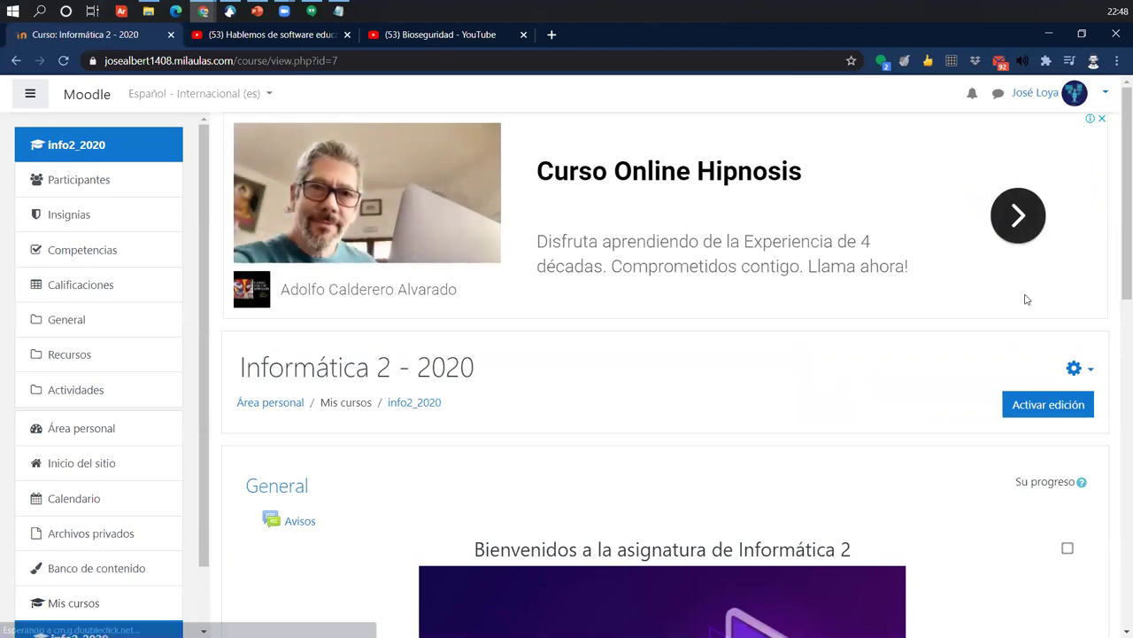
scroll(1116, 519, down, 2)
scroll(1116, 519, down, 2)
scroll(1018, 372, up, 3)
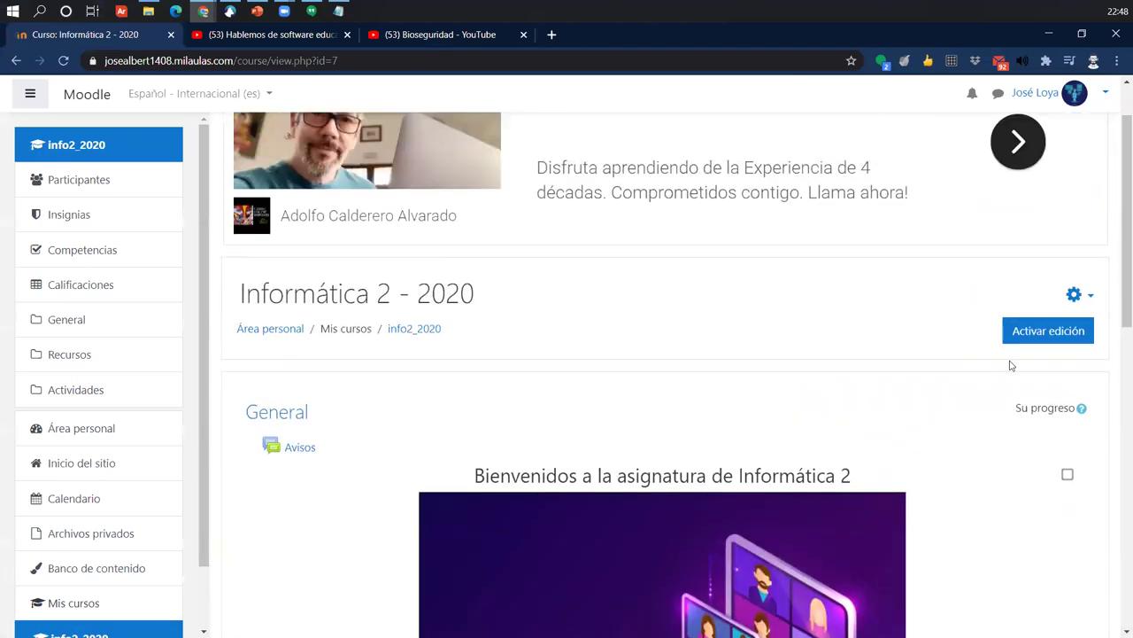
click(1052, 331)
scroll(647, 390, down, 5)
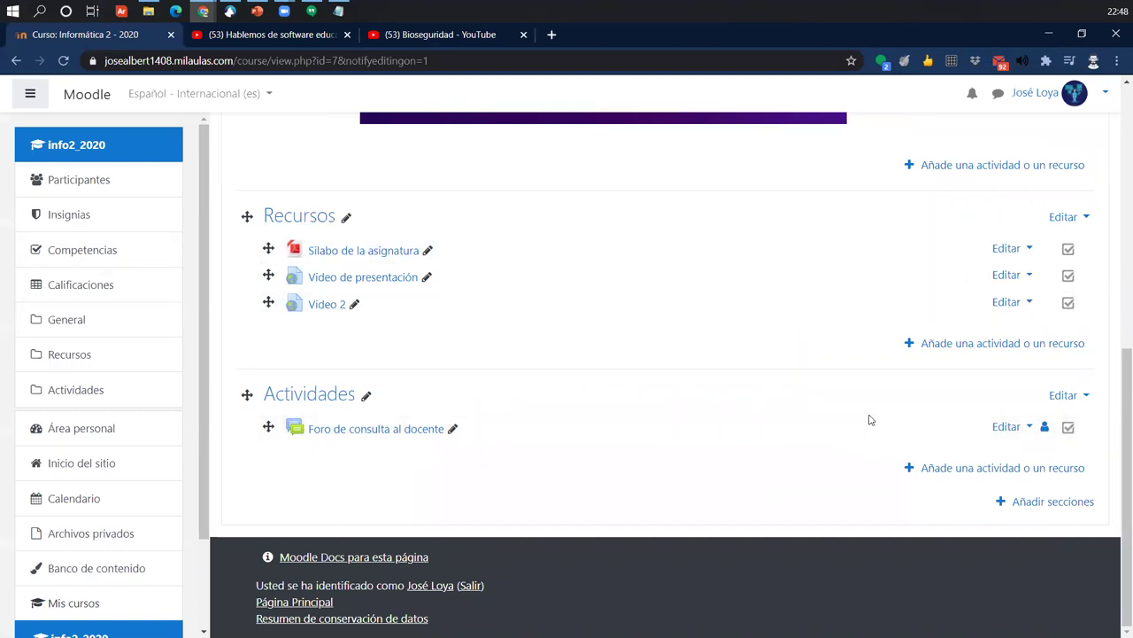
Step: Add a forum to Actividades named 'Foro de debate' with type Debate sencillo
click(968, 466)
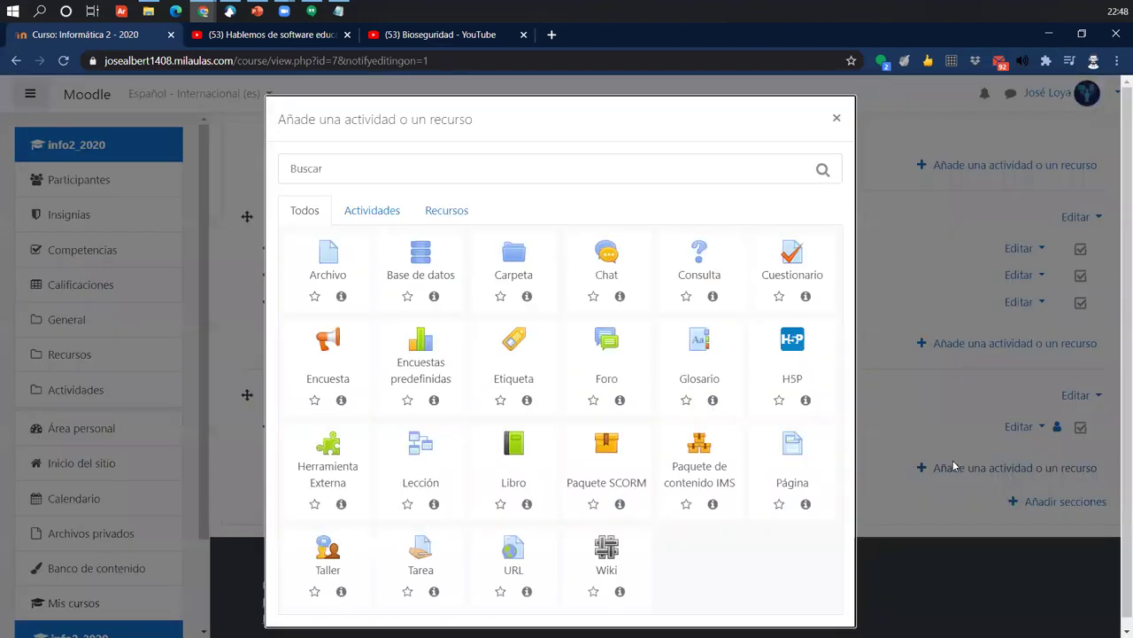
click(607, 354)
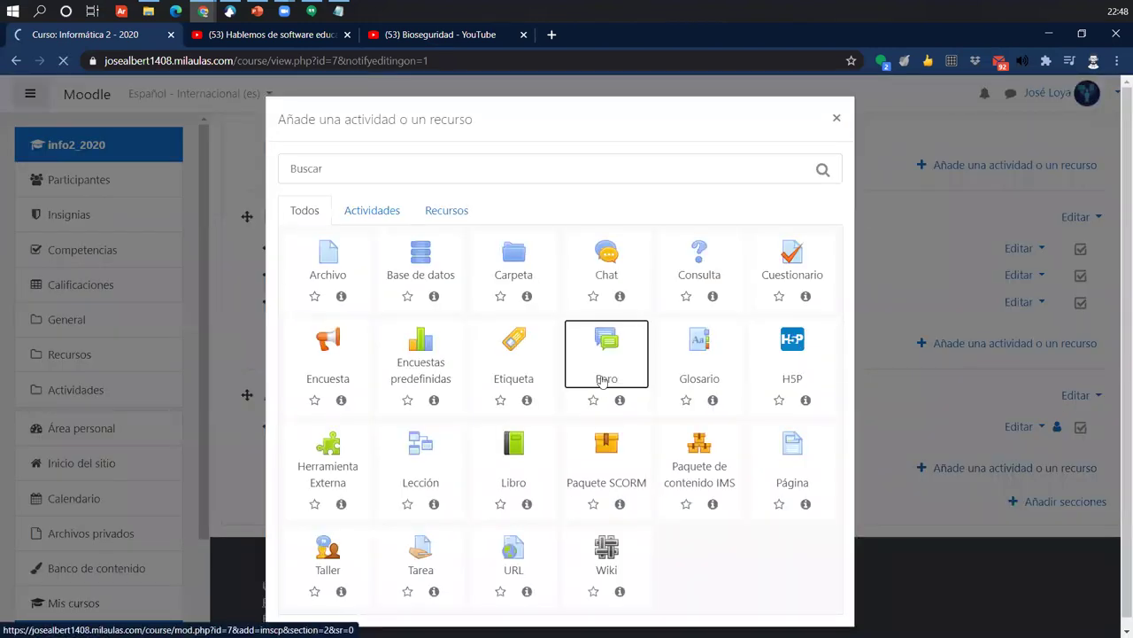
click(578, 348)
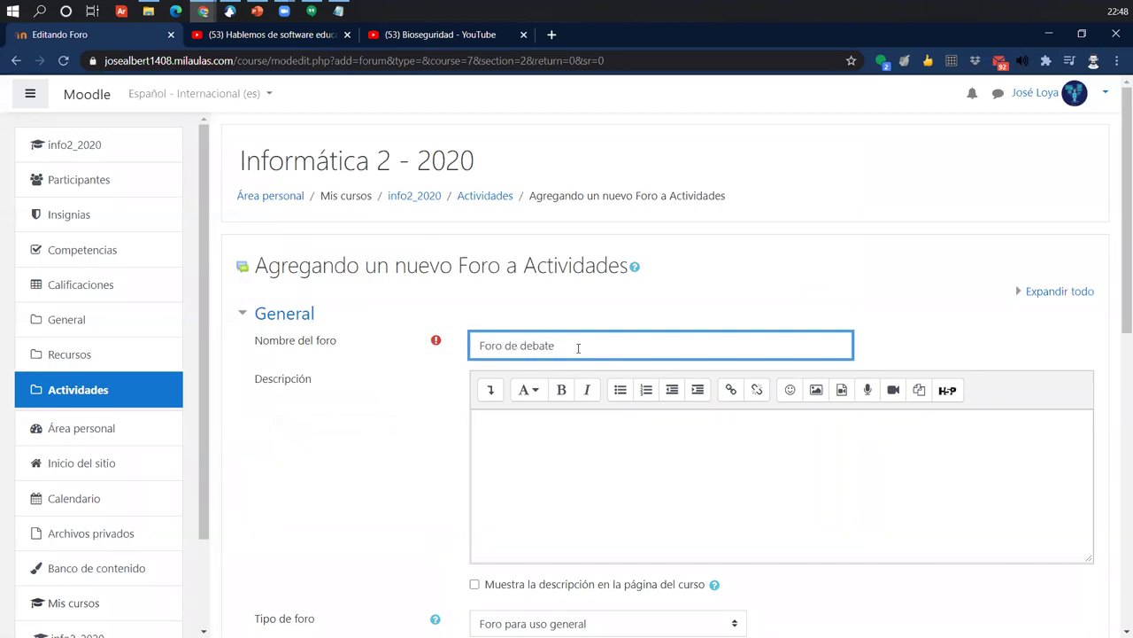
scroll(578, 348, down, 2)
click(578, 348)
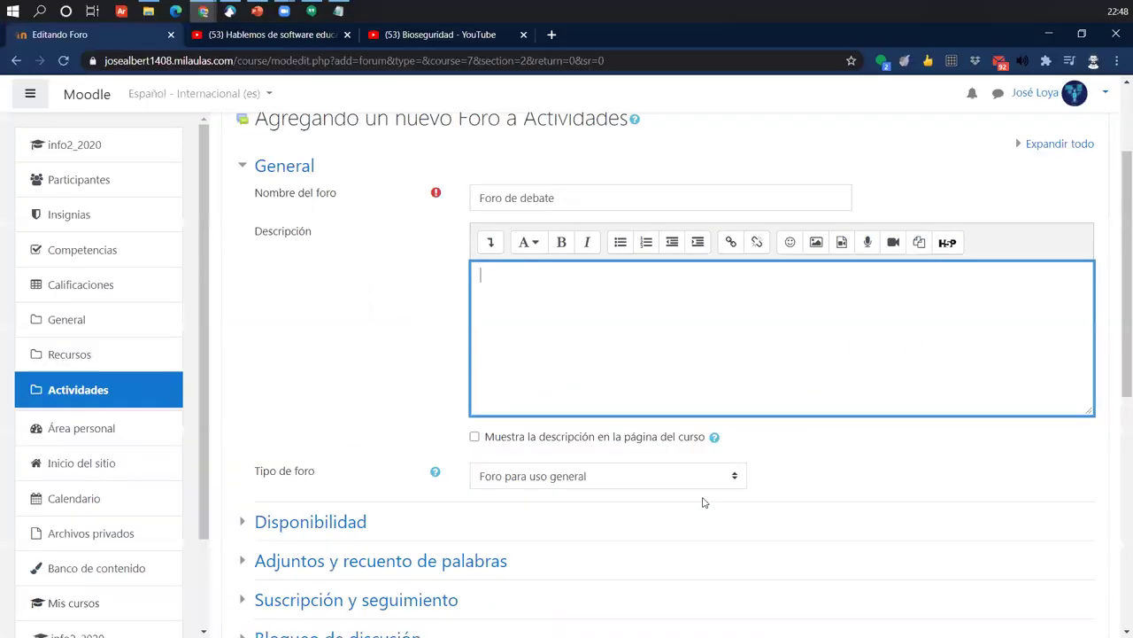
click(797, 455)
click(614, 517)
Step: Write the forum description '¿Qué opinas sobre la plataforma?'
click(582, 349)
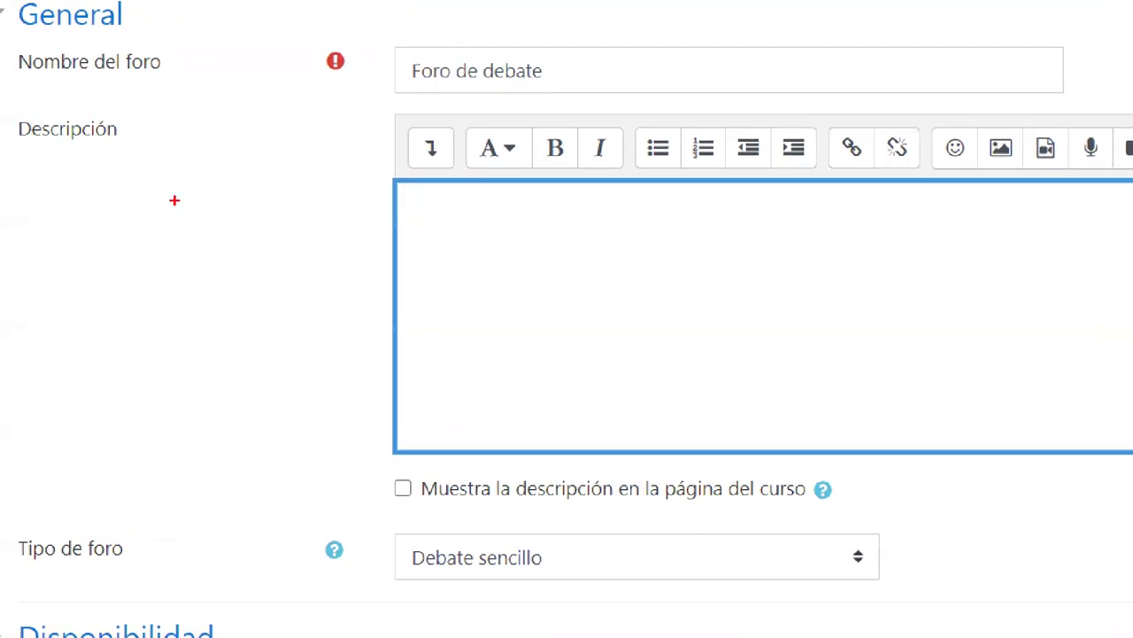
drag(326, 112, 1132, 469)
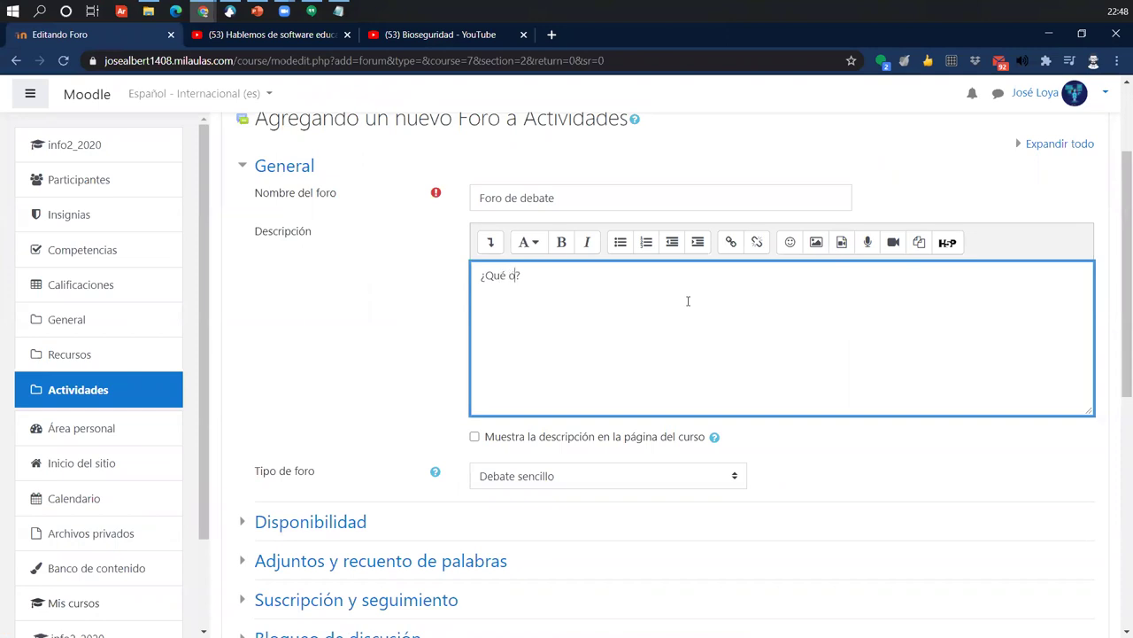
text(nas)
text(inas)
text(orma)
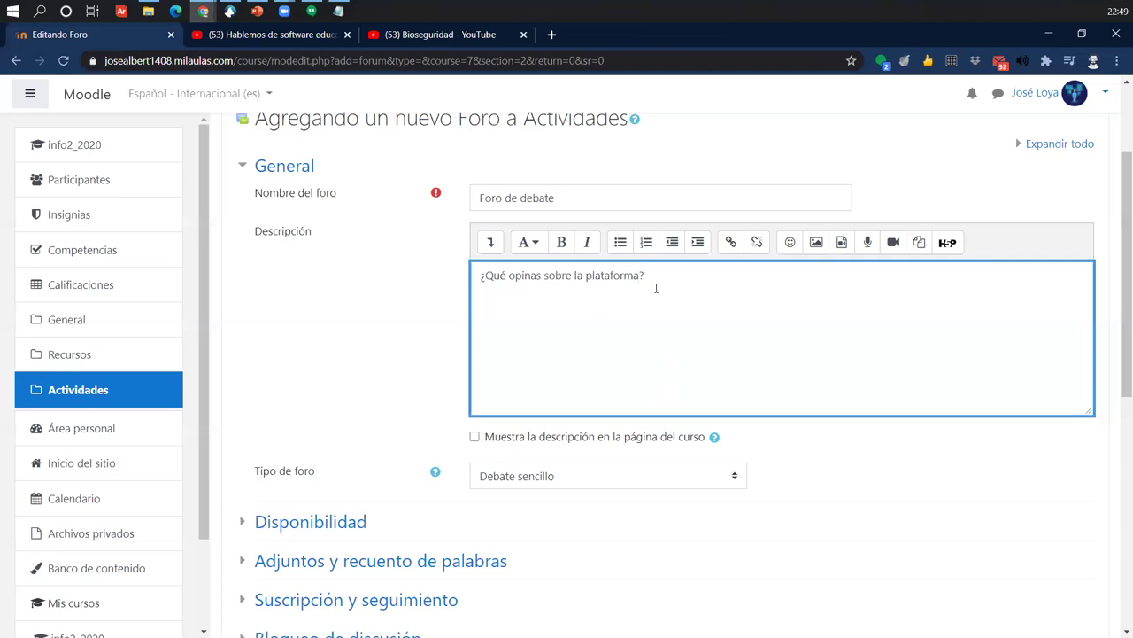
drag(726, 280, 426, 284)
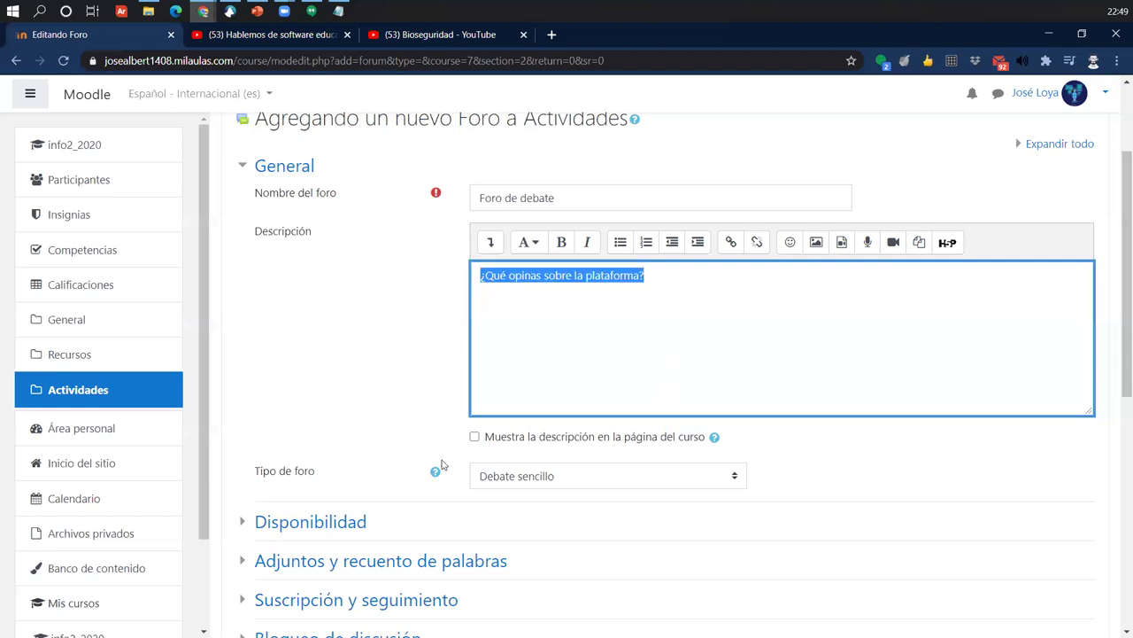
scroll(441, 464, down, 3)
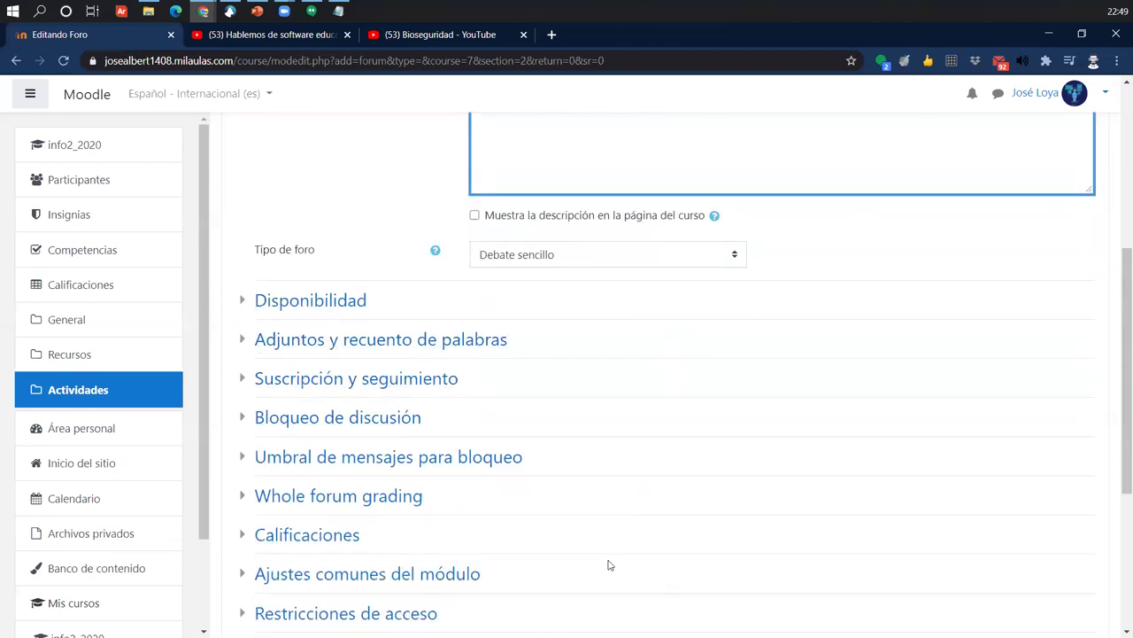
scroll(516, 434, up, 2)
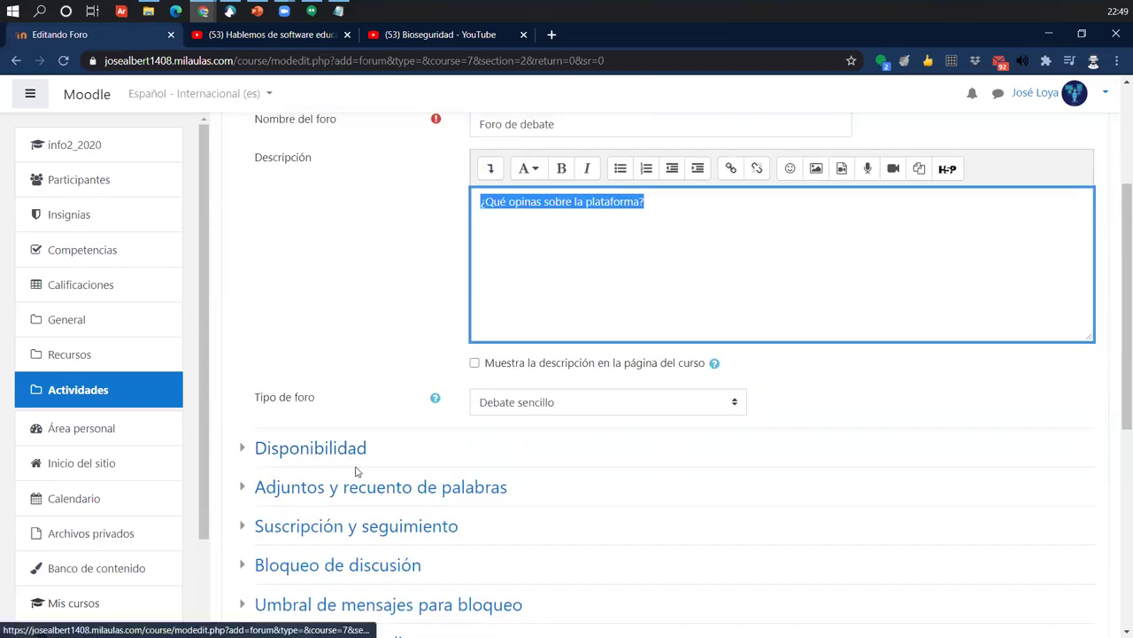
scroll(322, 468, down, 2)
scroll(505, 322, up, 2)
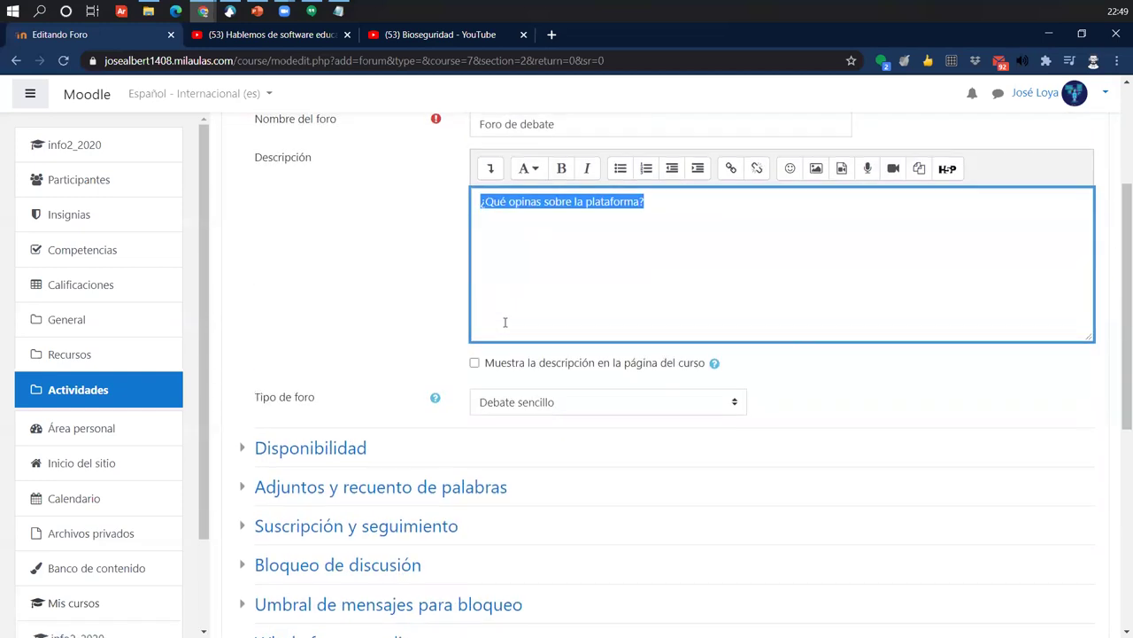
drag(704, 218, 447, 211)
scroll(310, 434, down, 1)
scroll(310, 434, down, 3)
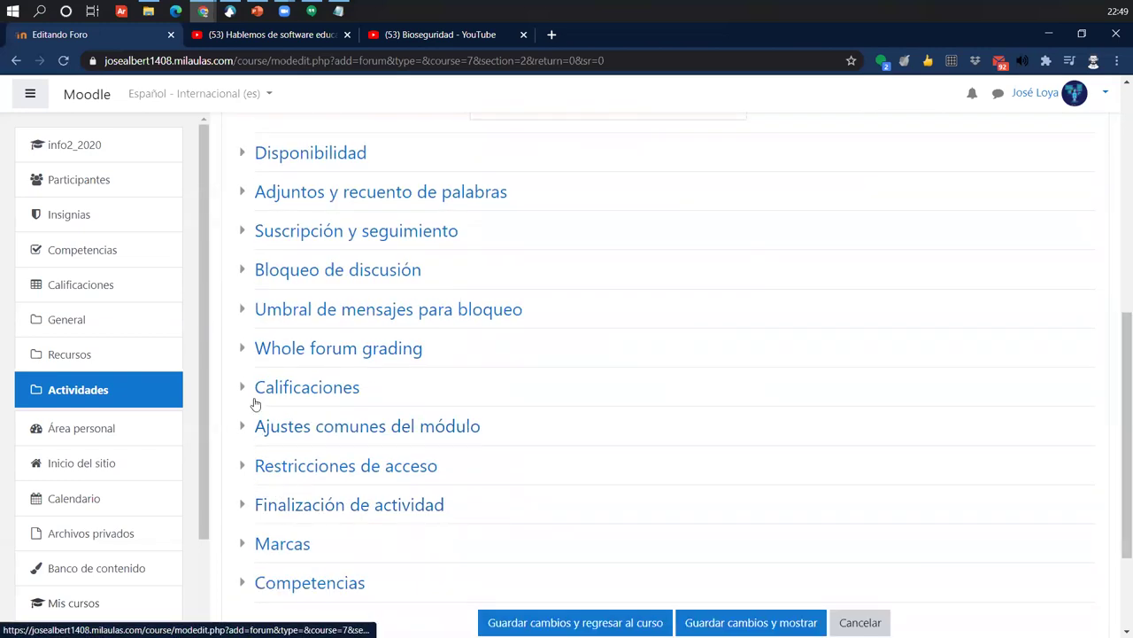
click(272, 389)
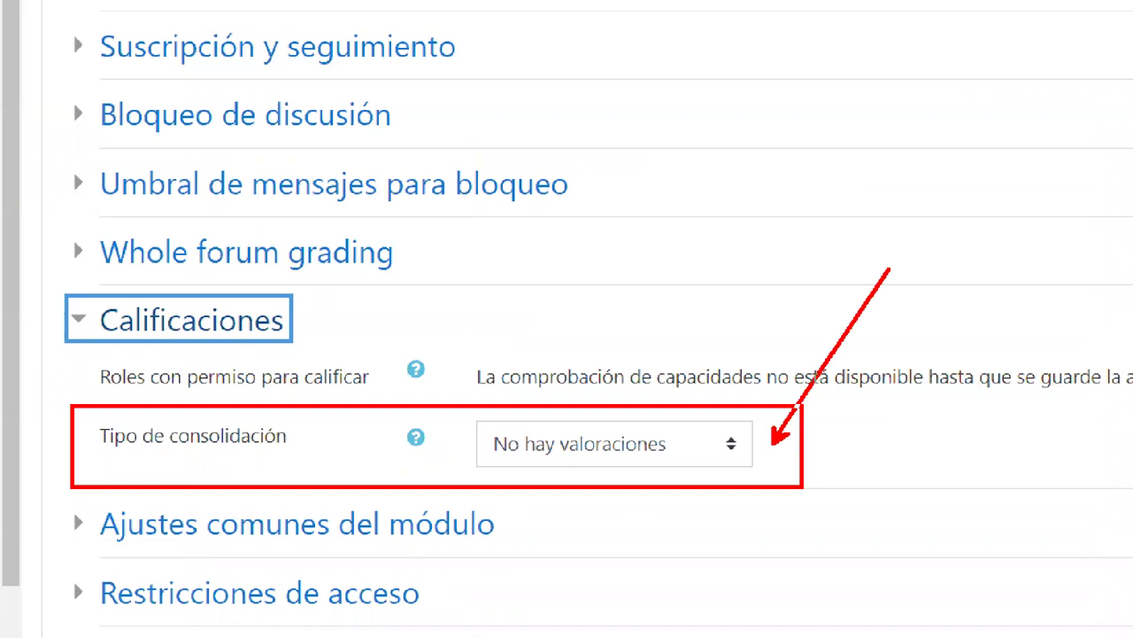
Step: Set rating aggregation to Calificación máxima with a maximum grade of 20
click(646, 449)
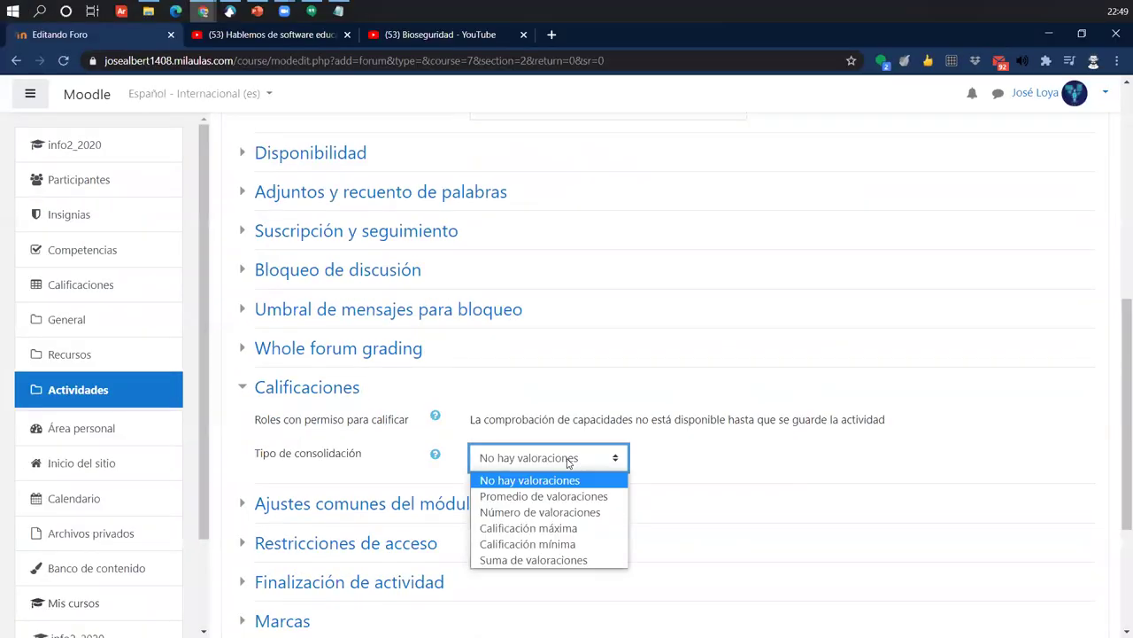
click(559, 528)
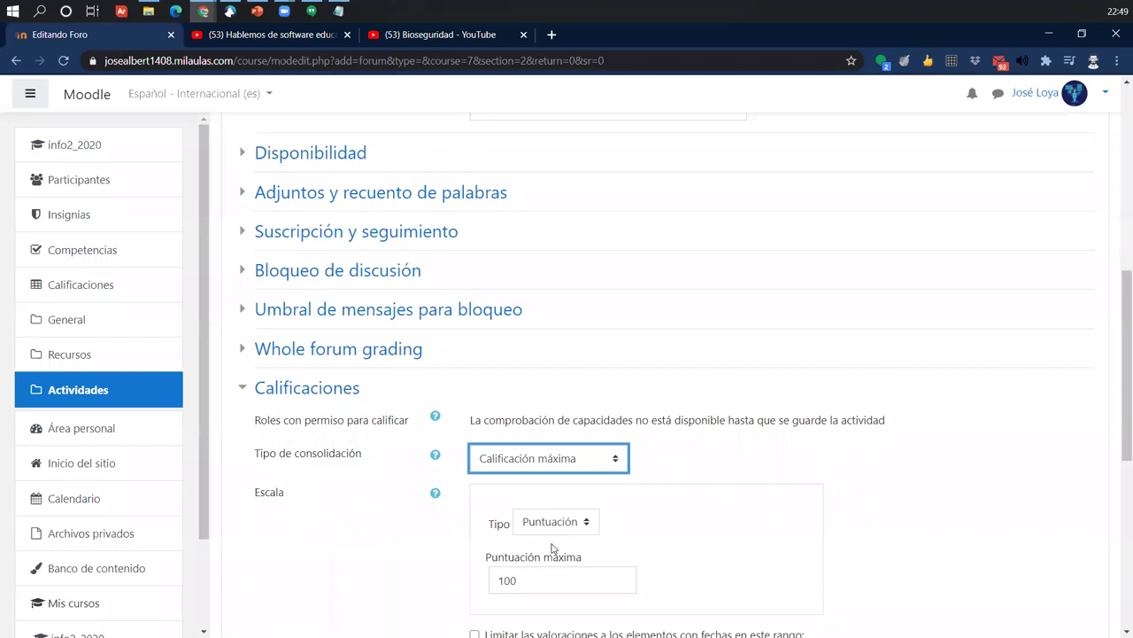
scroll(552, 548, down, 3)
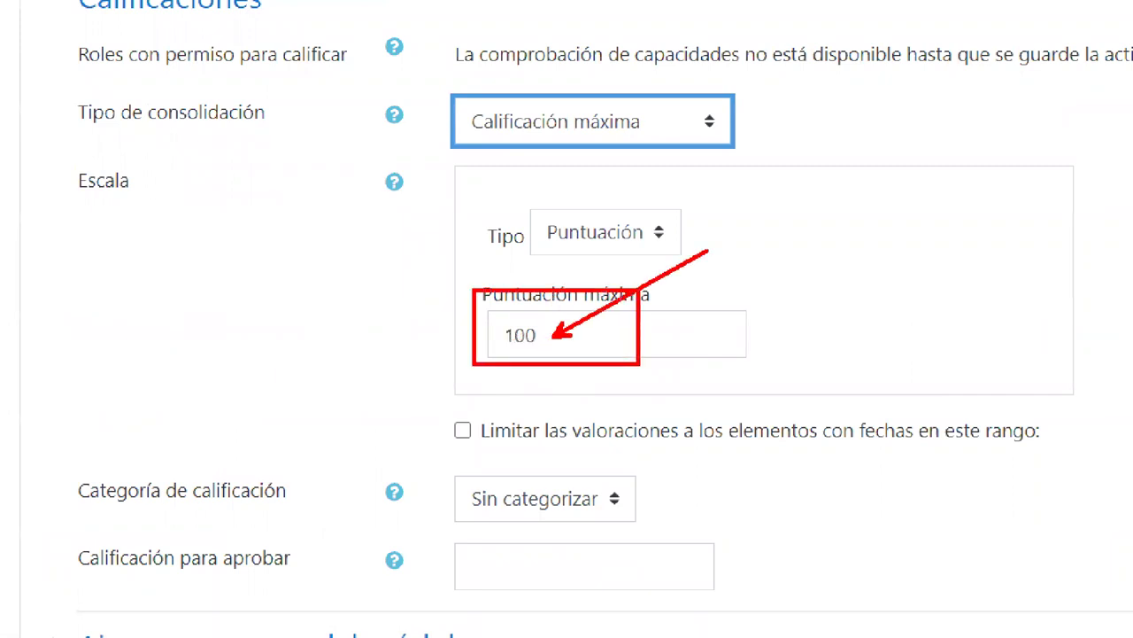
drag(743, 234, 743, 287)
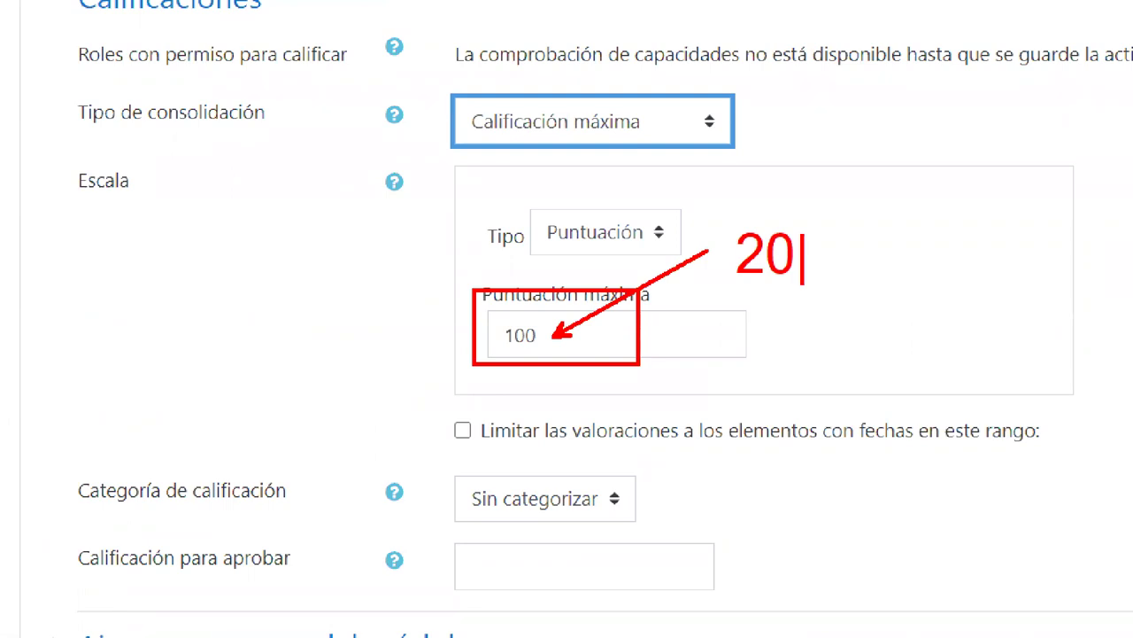
key(Escape)
key(Escape)
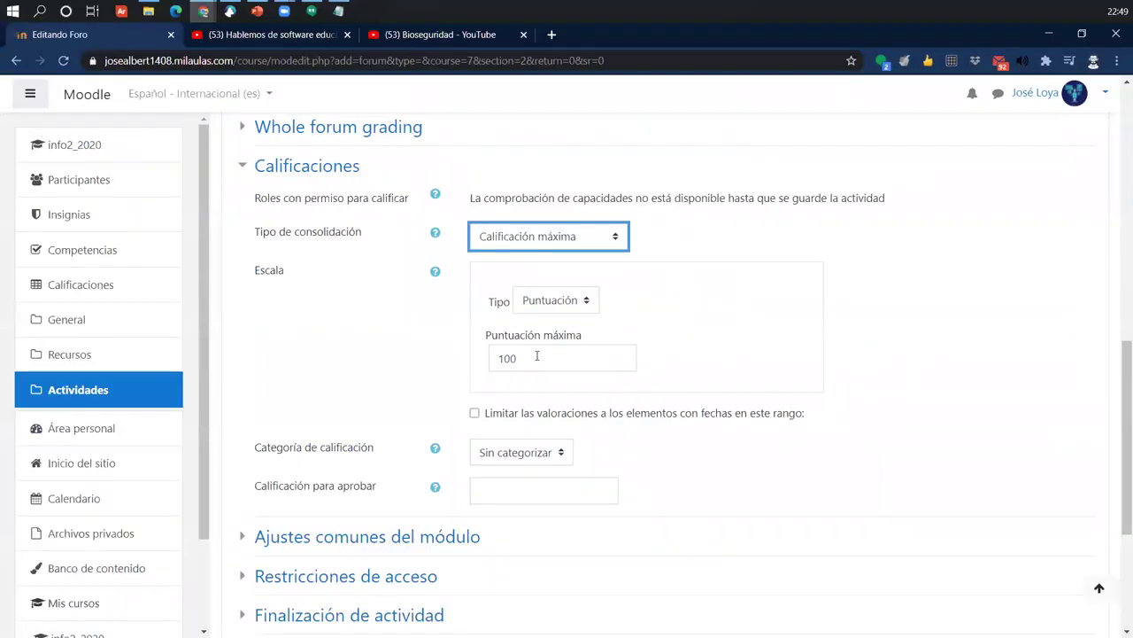
double_click(536, 356)
text(20)
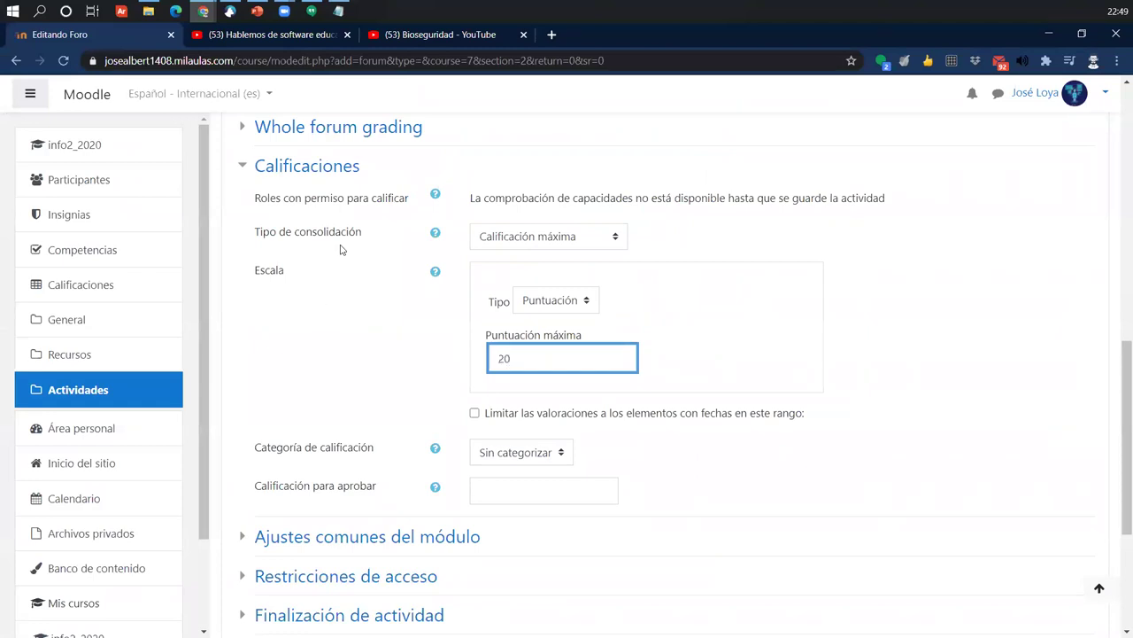
Step: Save Foro de debate and return to the course page
scroll(535, 335, up, 3)
scroll(567, 319, down, 6)
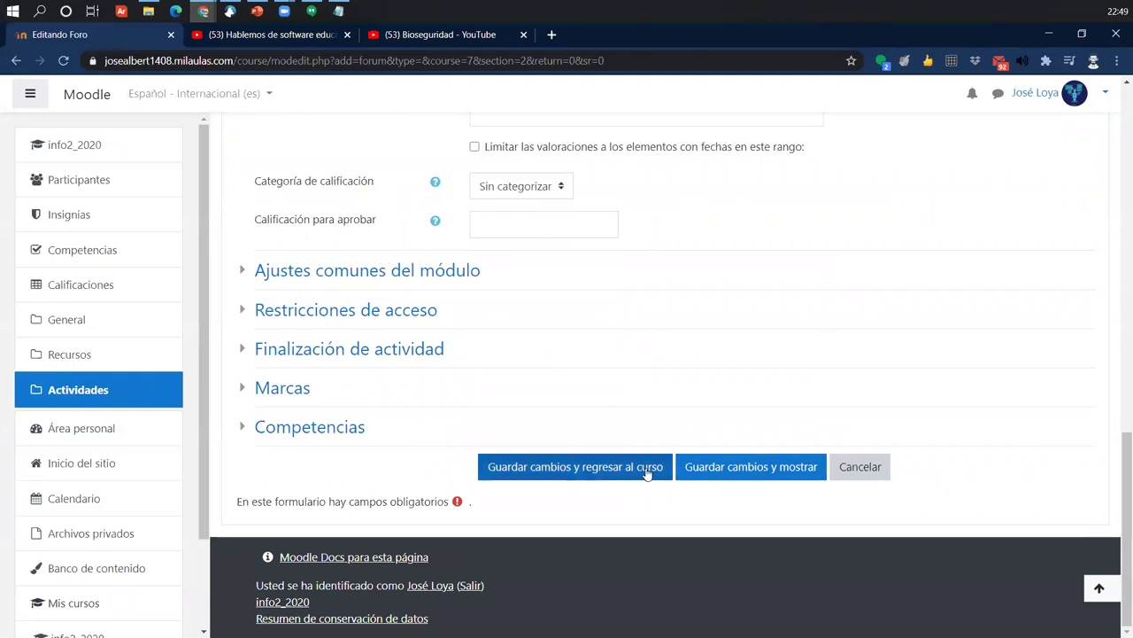
click(648, 473)
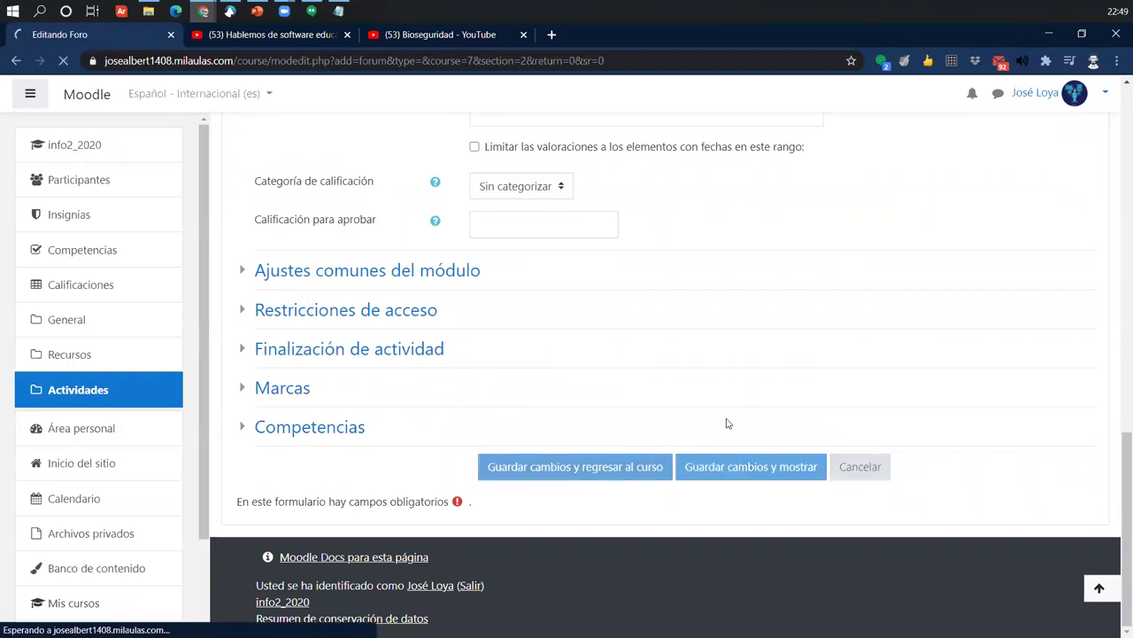
click(1108, 94)
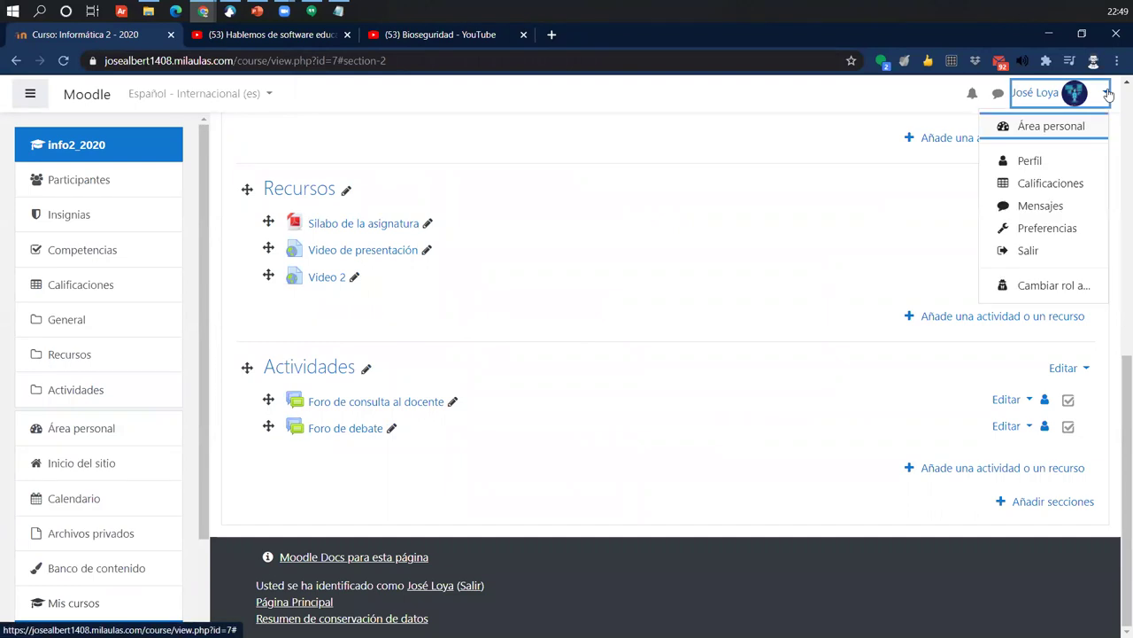
Step: Switch to the Estudiante role and open Foro de debate as a student
click(1027, 281)
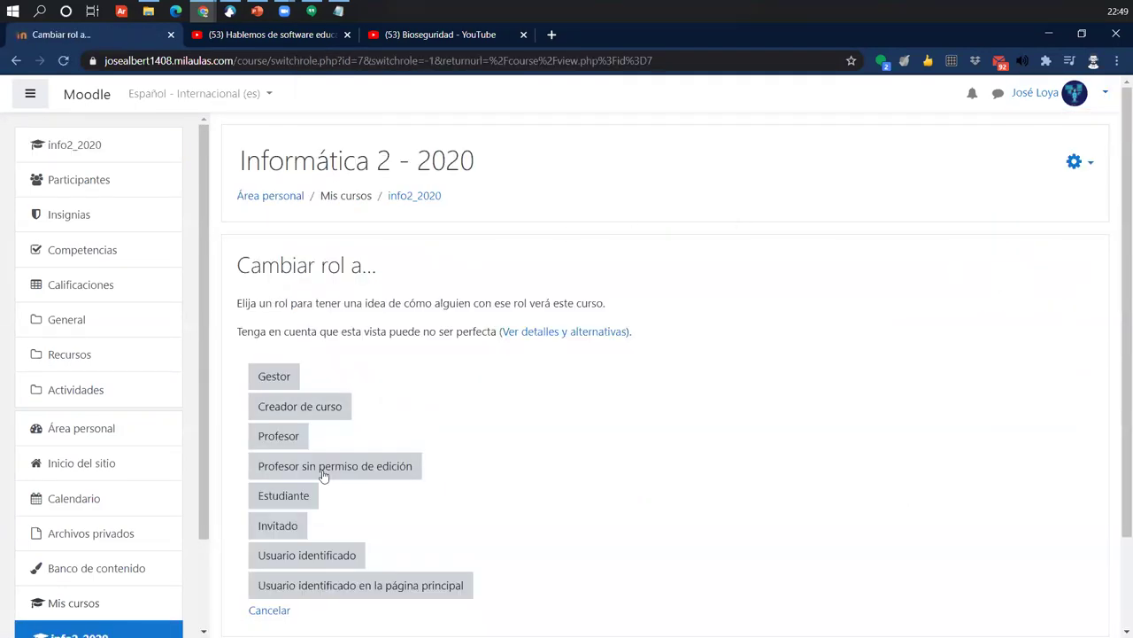
click(278, 503)
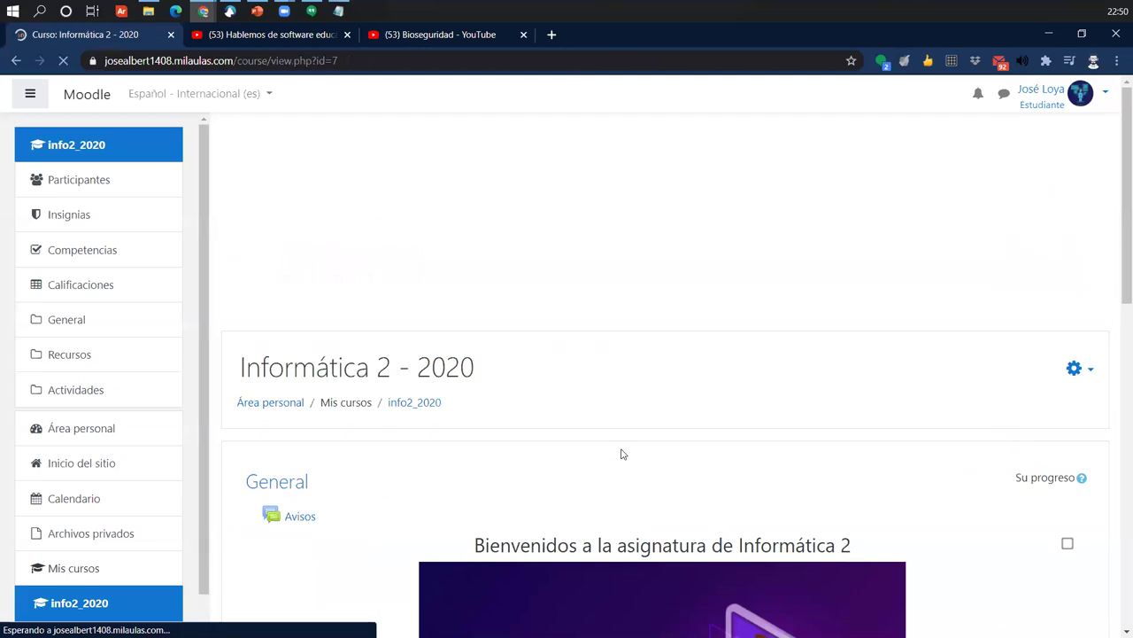
scroll(621, 454, down, 7)
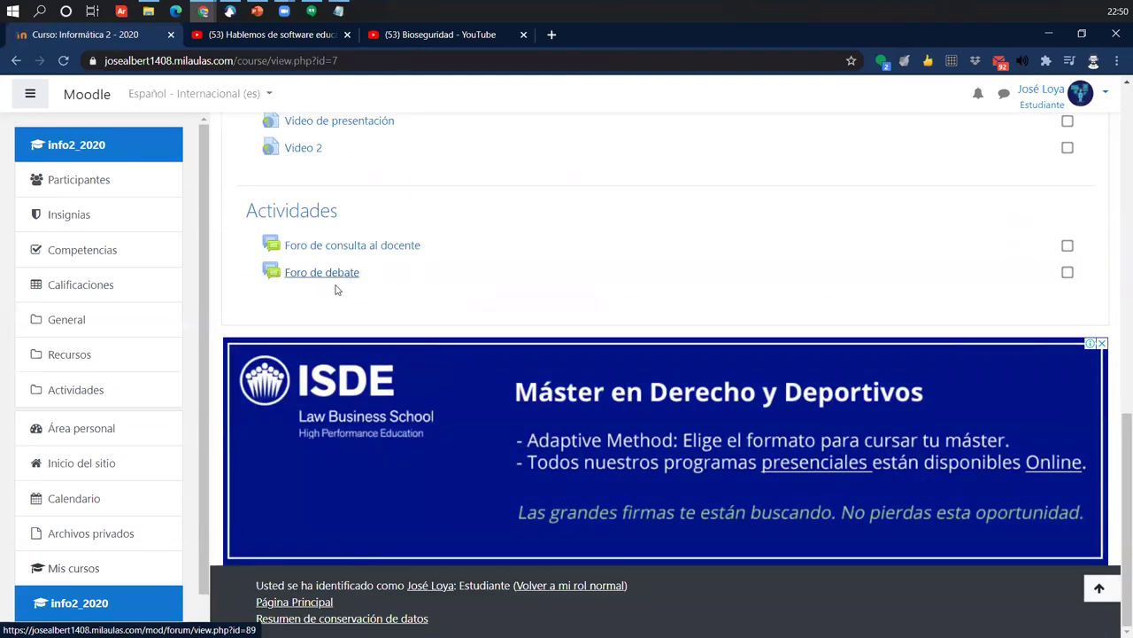
click(325, 274)
scroll(457, 306, down, 3)
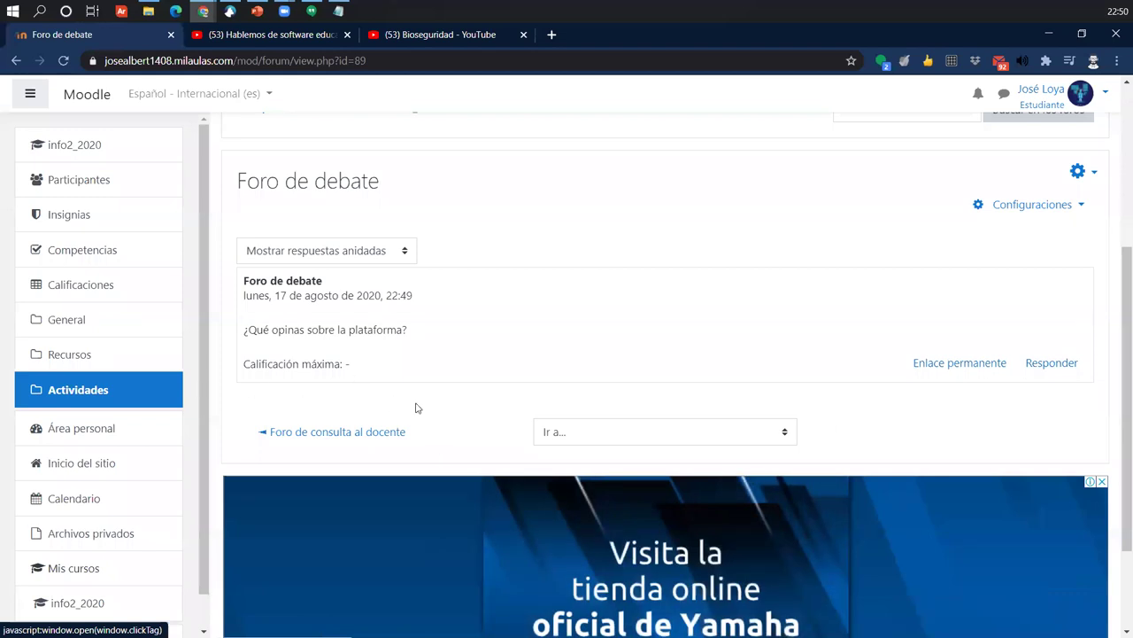
scroll(756, 388, up, 3)
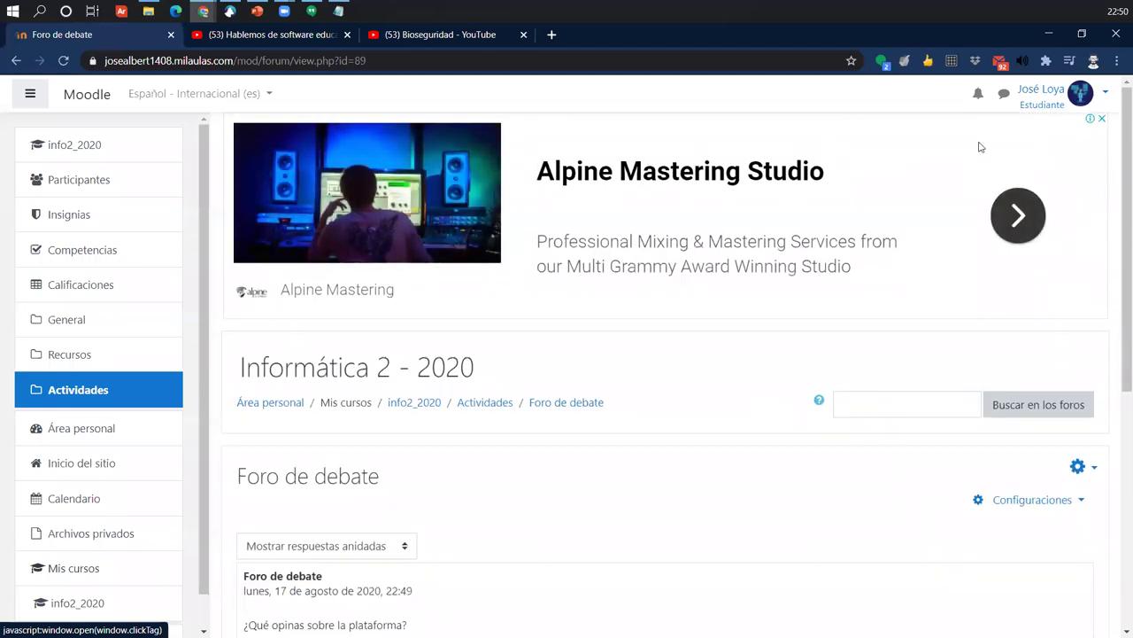
Step: Return to the normal teacher role and turn course editing on
click(1079, 94)
click(1053, 282)
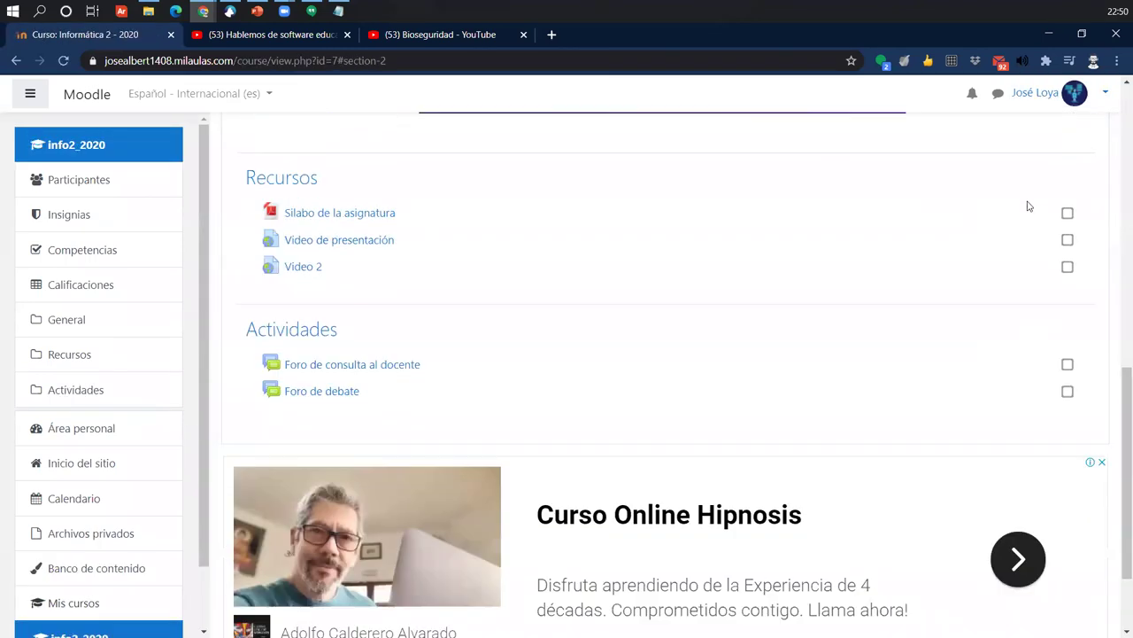
scroll(1029, 205, up, 3)
click(1053, 268)
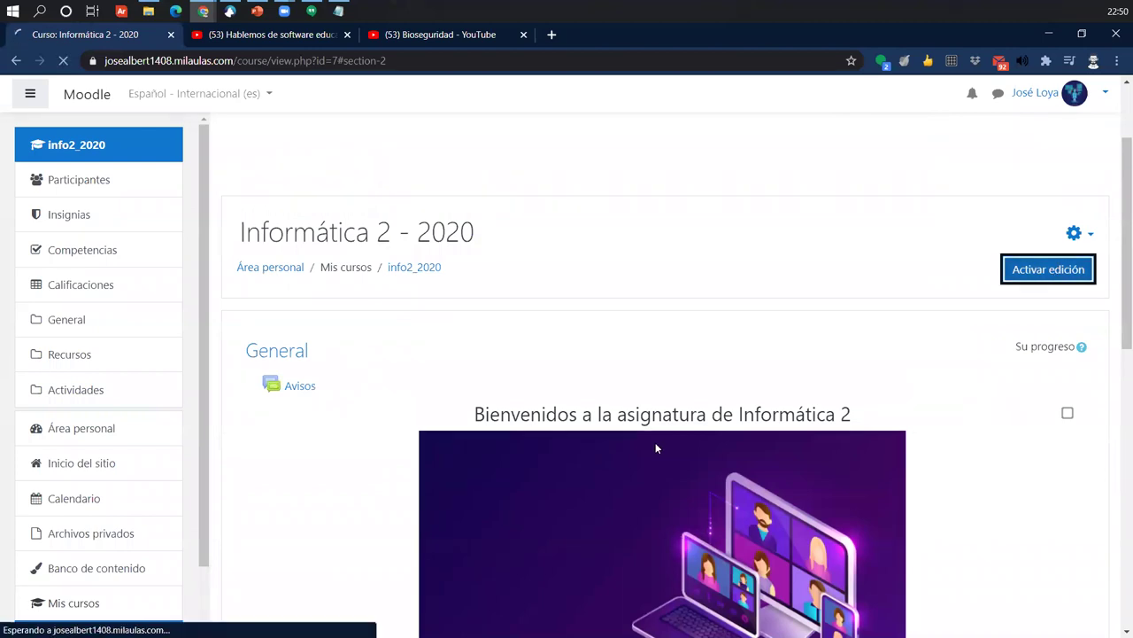
Step: Add a forum named 'Foro PyR' to Actividades with type Foro P y R
scroll(655, 448, down, 6)
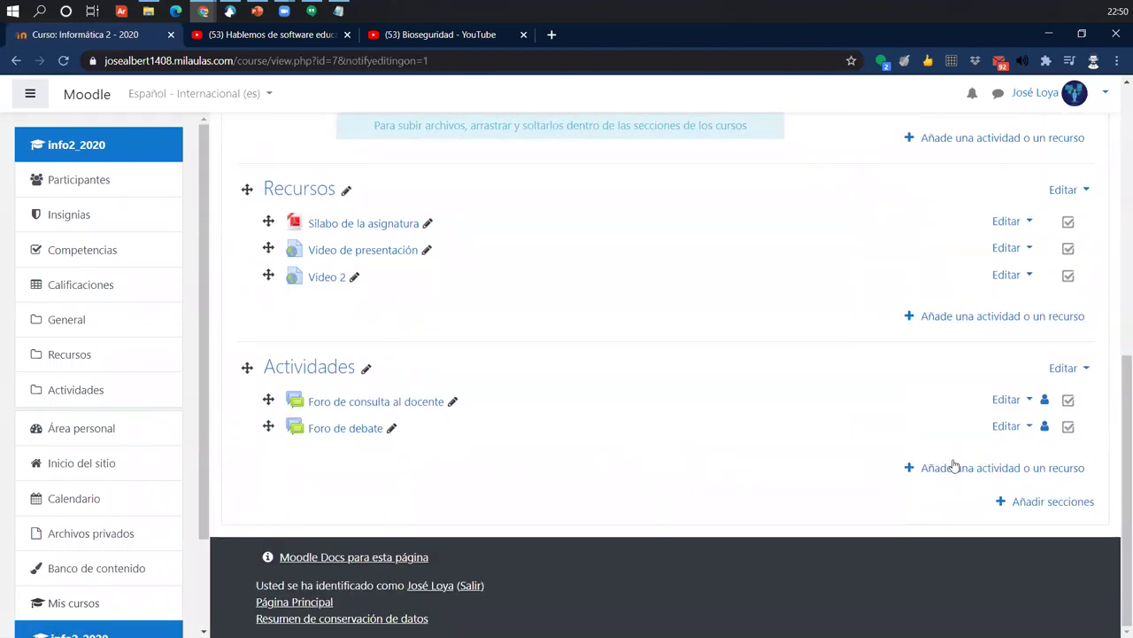
click(965, 470)
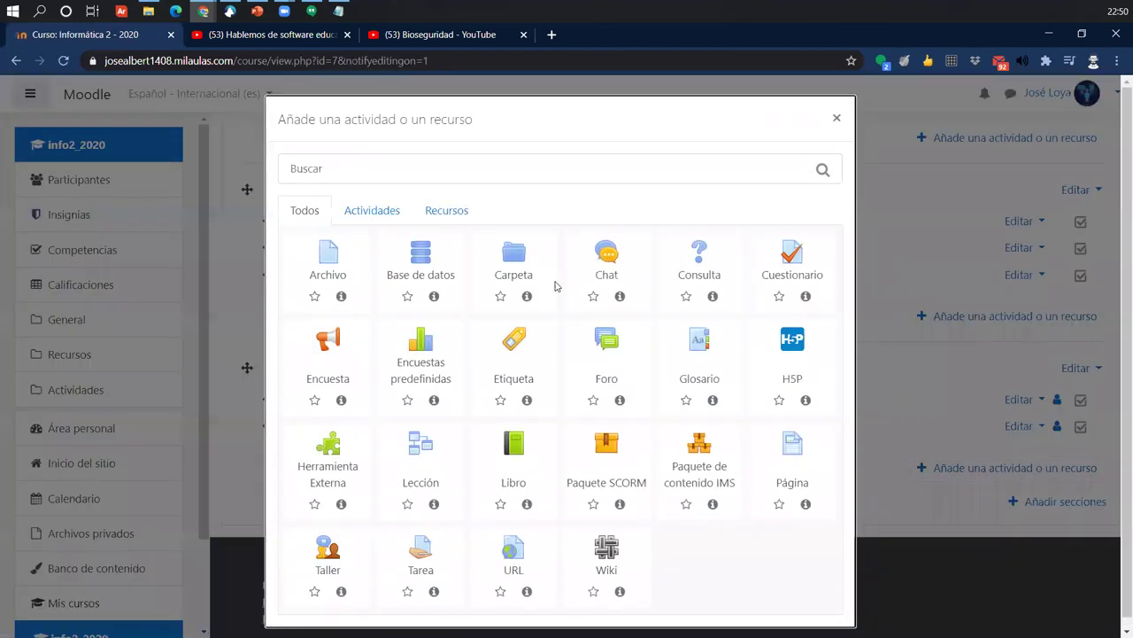
click(603, 354)
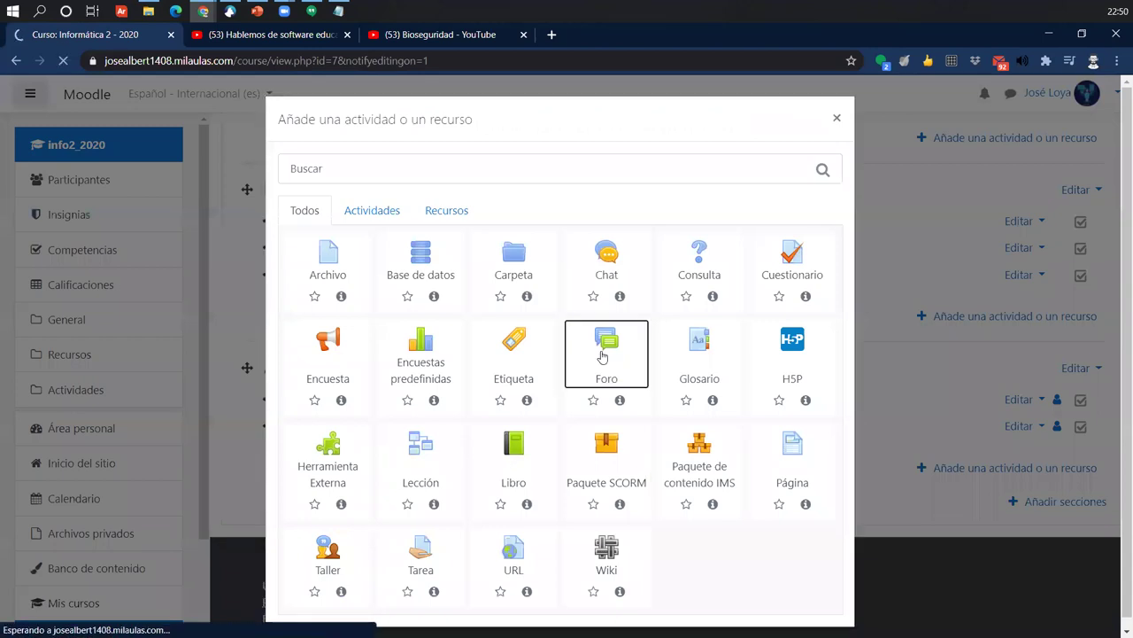
click(553, 343)
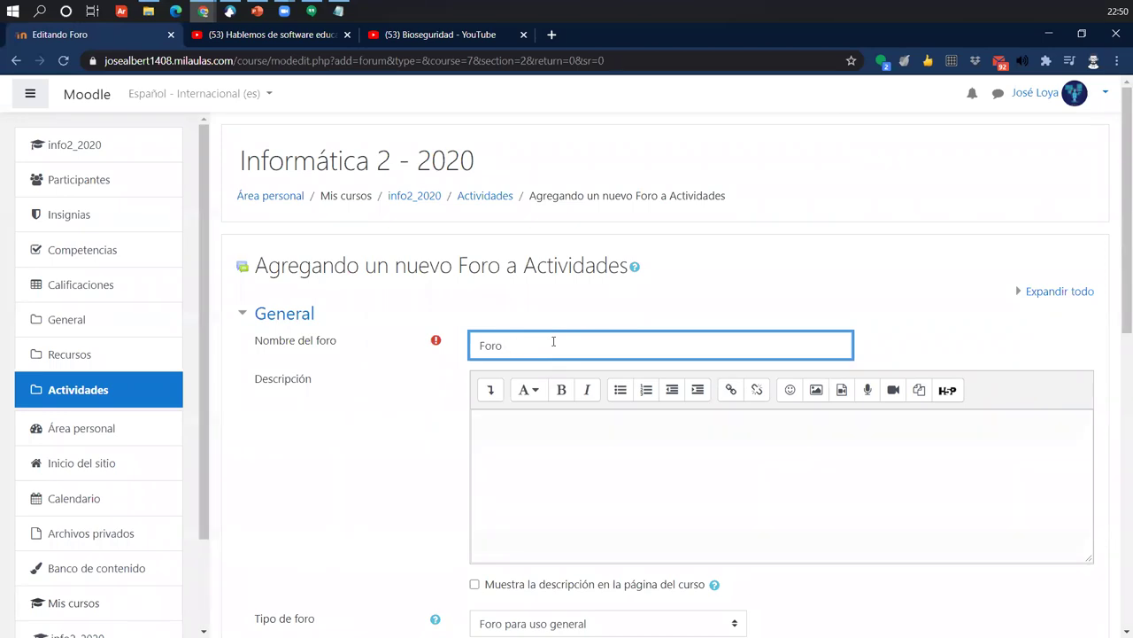
key(Tab)
key(Tab)
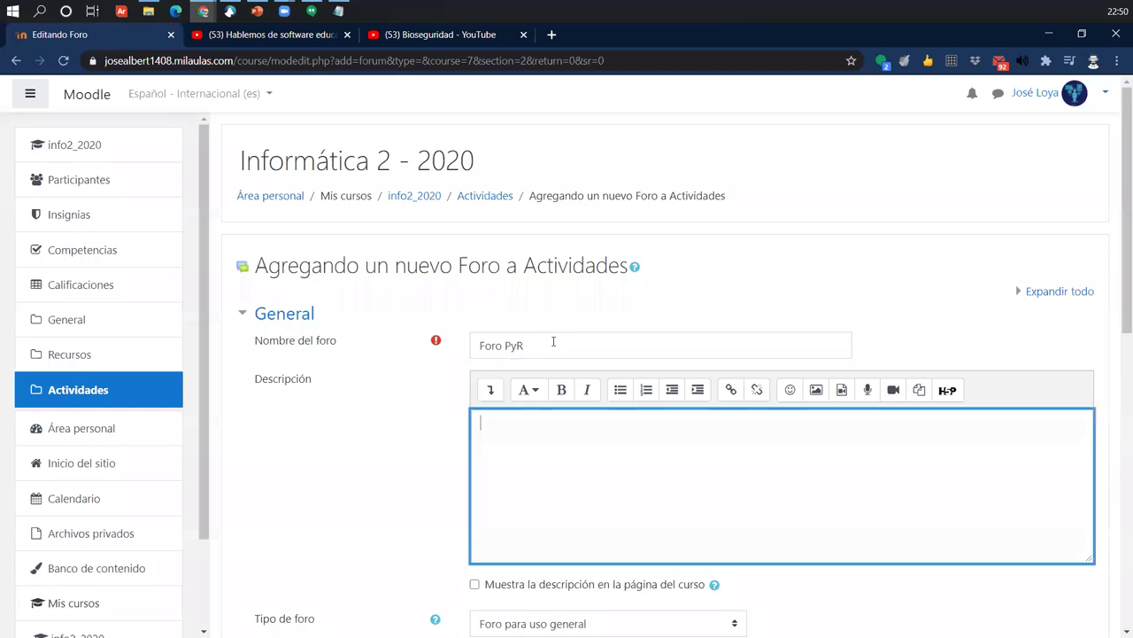
scroll(506, 174, down, 3)
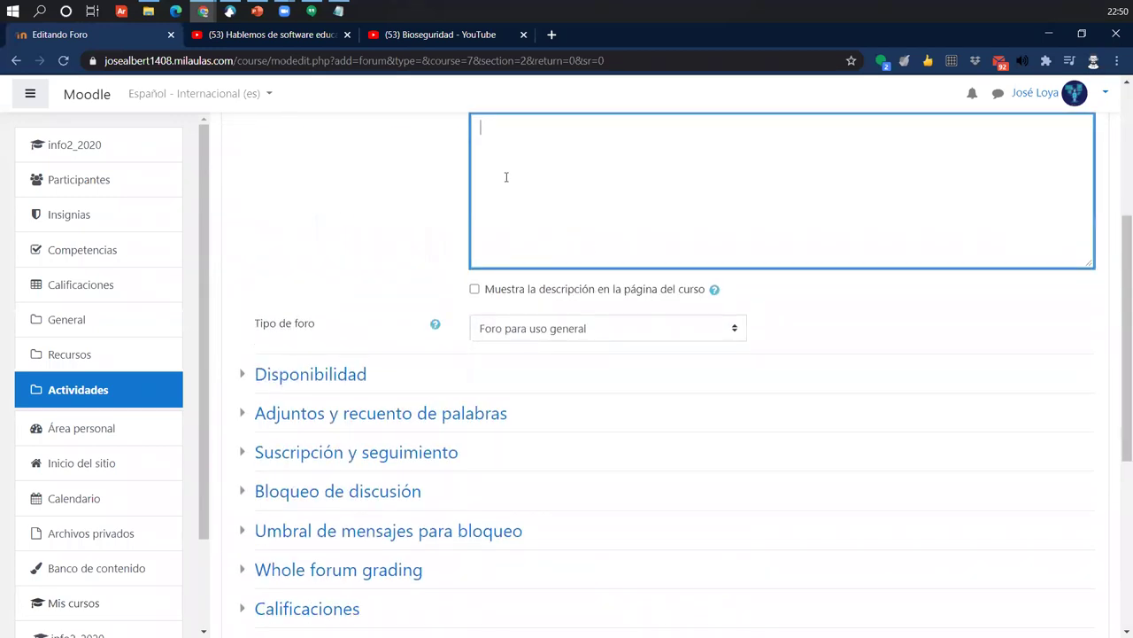
scroll(450, 263, up, 2)
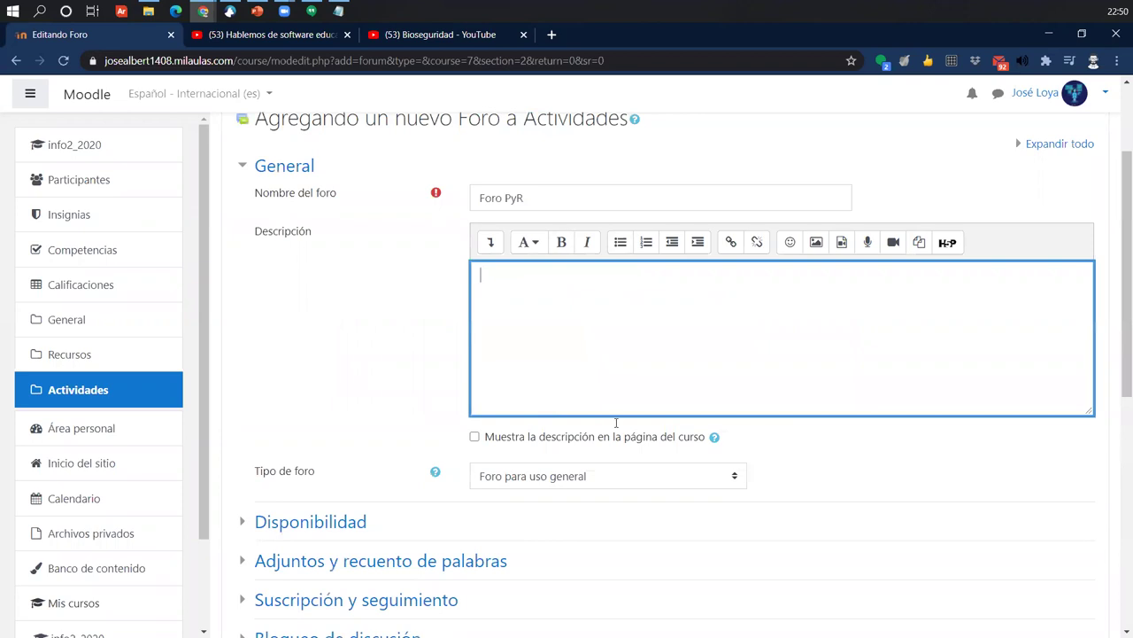
scroll(521, 291, down, 1)
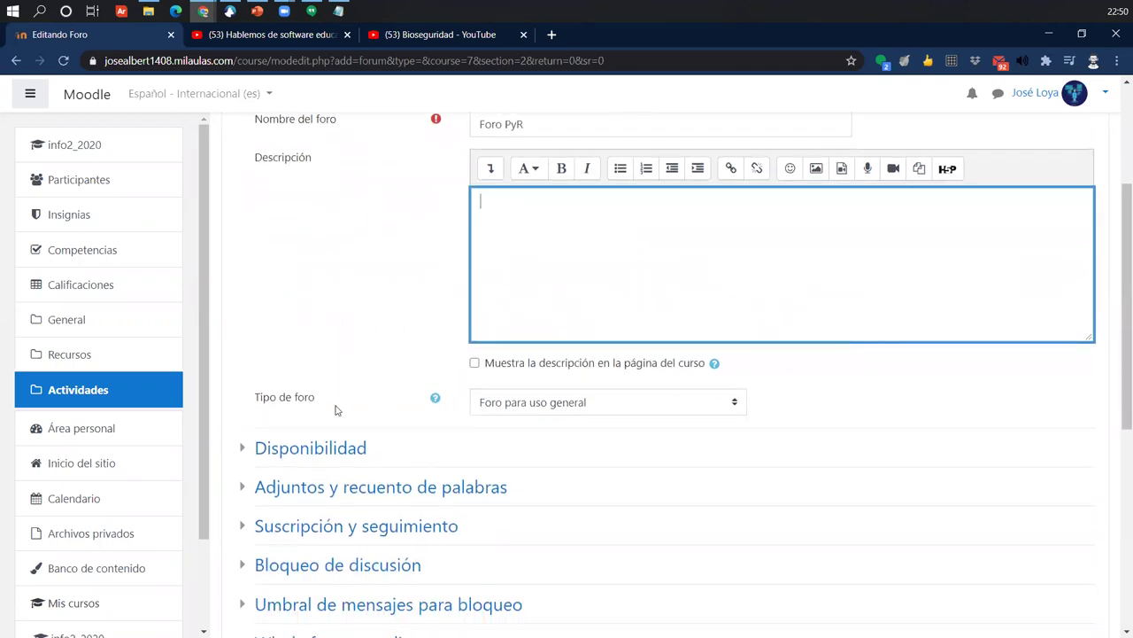
triple_click(298, 399)
click(538, 405)
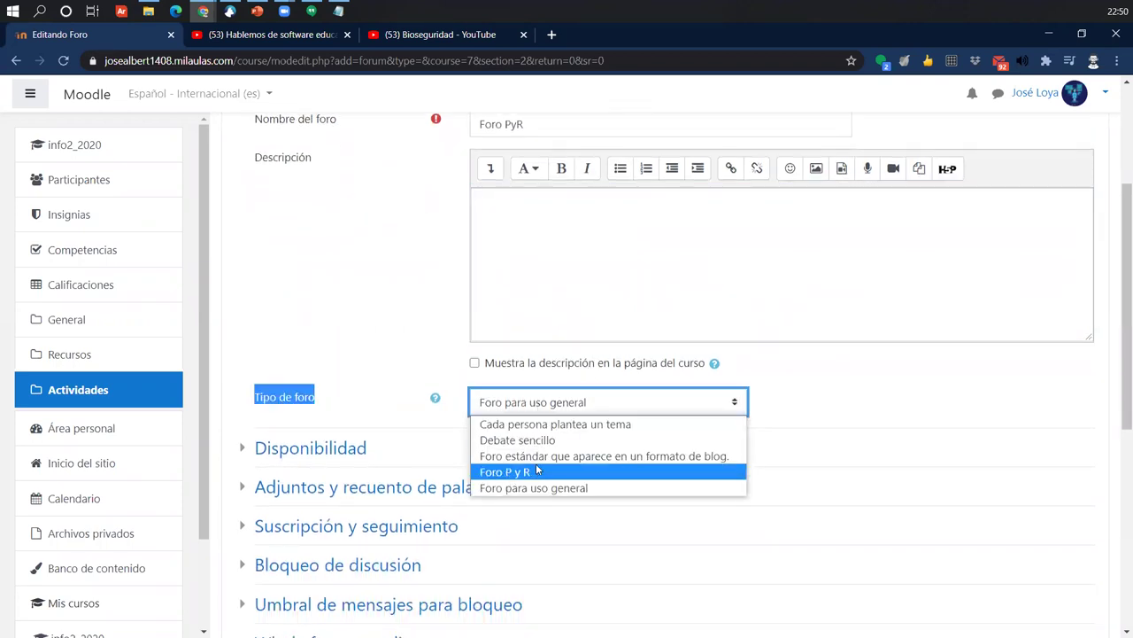
click(538, 468)
click(412, 354)
scroll(403, 363, down, 2)
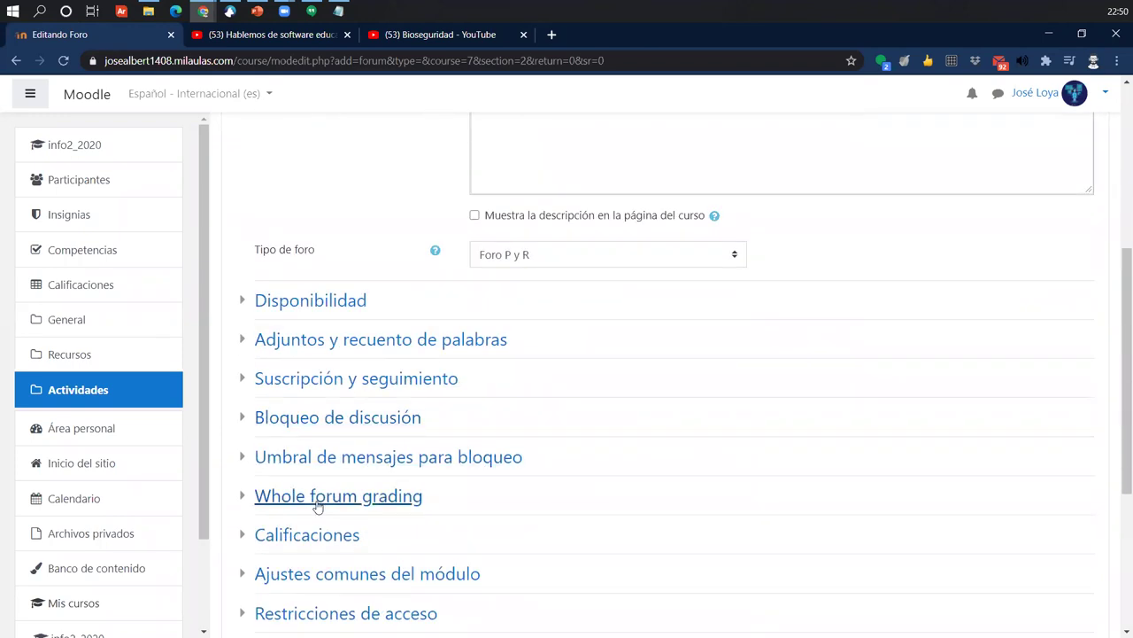
Step: Aggregate its ratings by Calificación máxima out of 20 and save the forum
click(243, 540)
scroll(496, 460, down, 2)
click(535, 457)
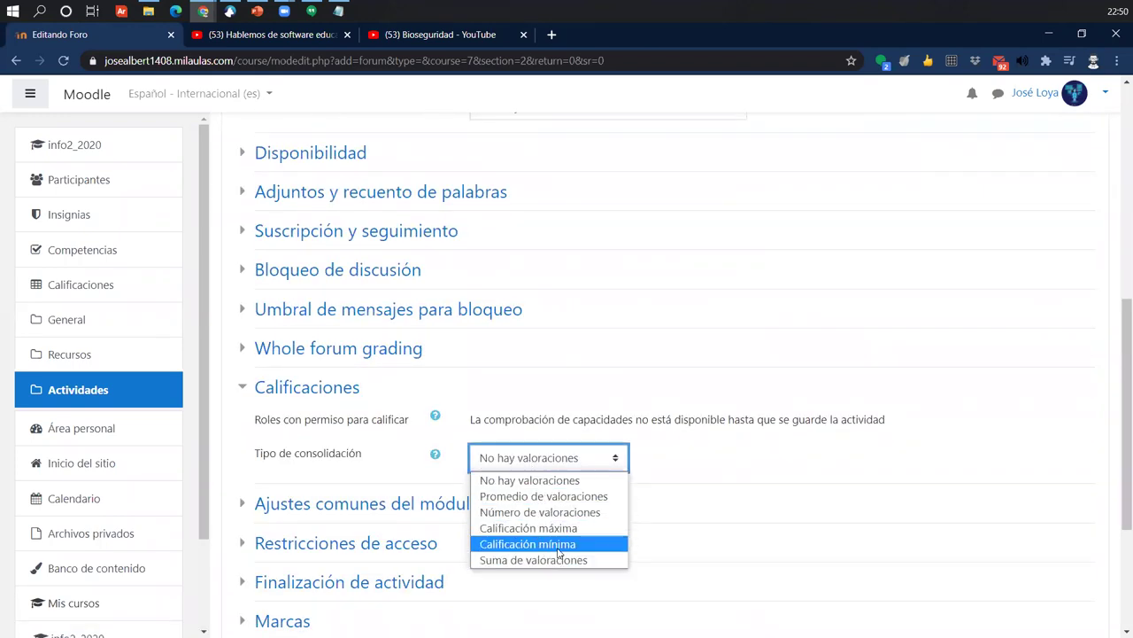
click(568, 528)
double_click(544, 571)
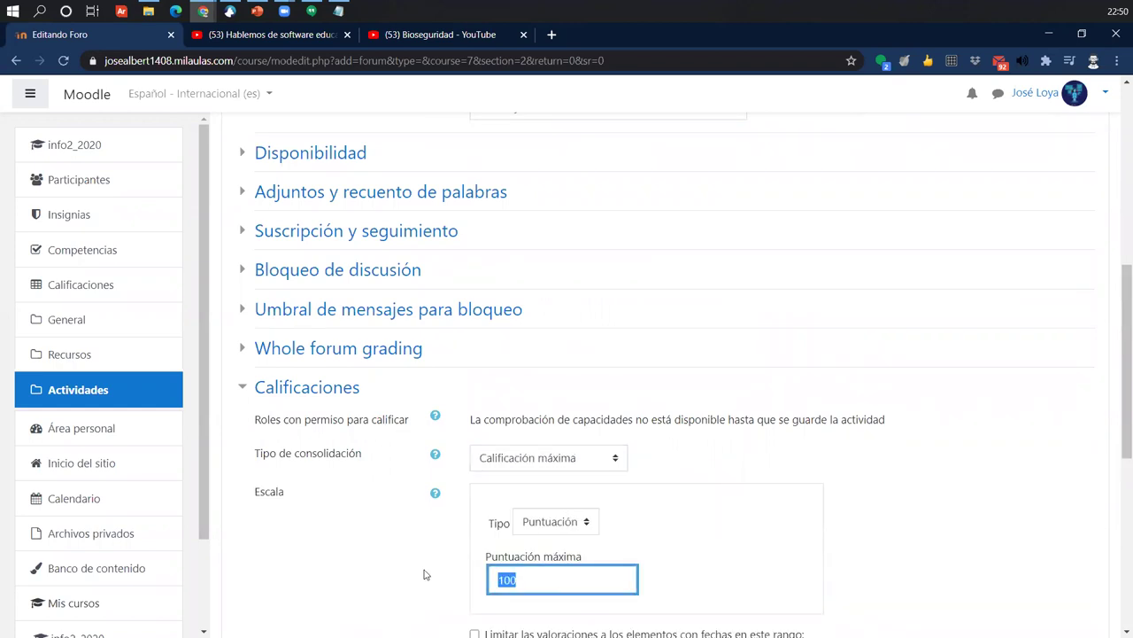
scroll(425, 574, down, 5)
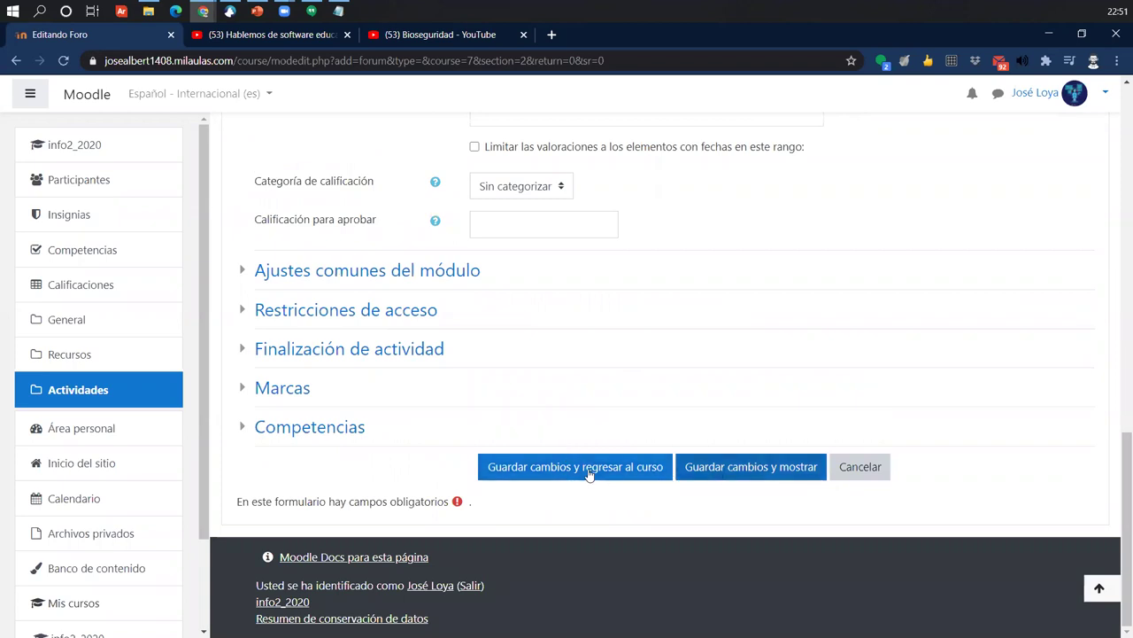
click(589, 470)
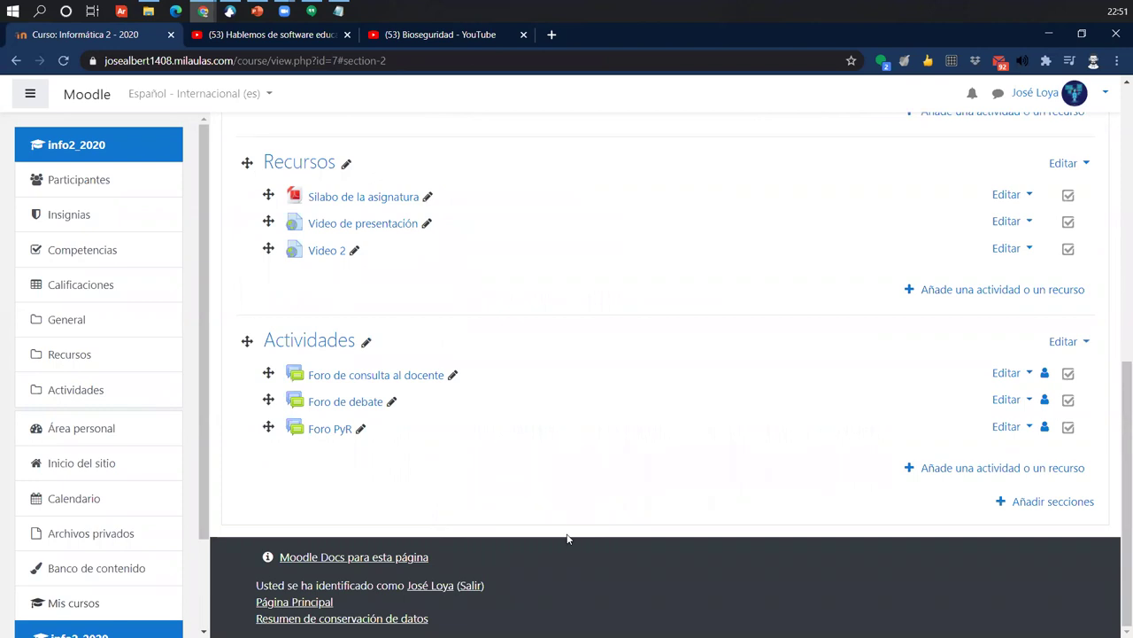
Step: In Foro PyR, post question 'Pregunta 01' asking '¿Qué opinas sobre los nuevos procesadores?'
click(331, 428)
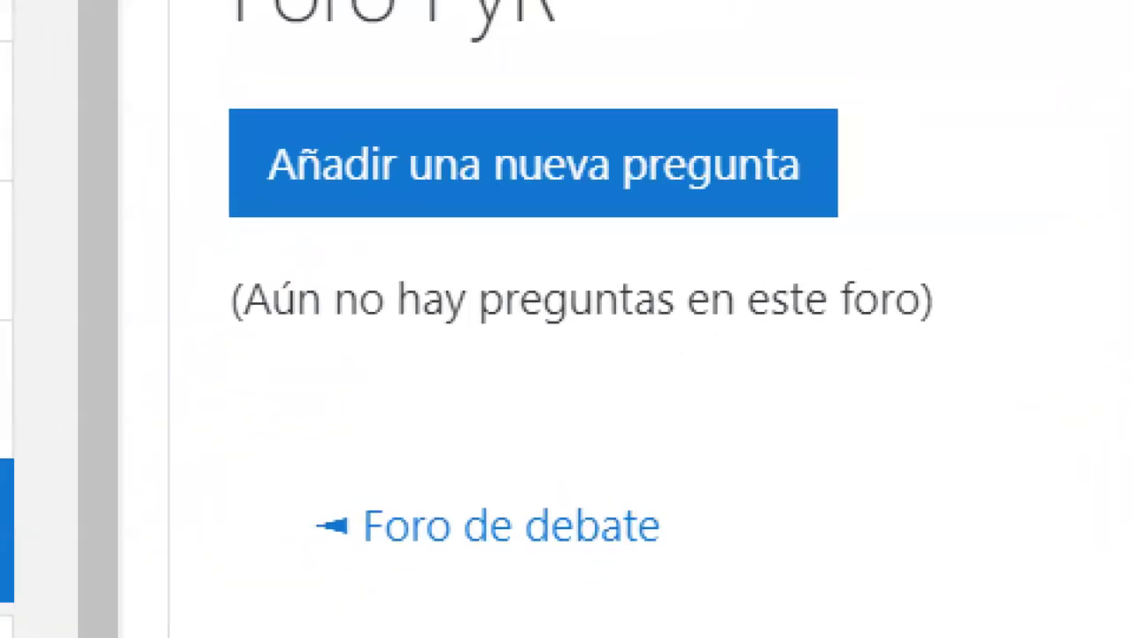
drag(190, 210, 582, 354)
mouse_move(571, 214)
mouse_down()
mouse_move(527, 272)
mouse_move(655, 89)
mouse_up()
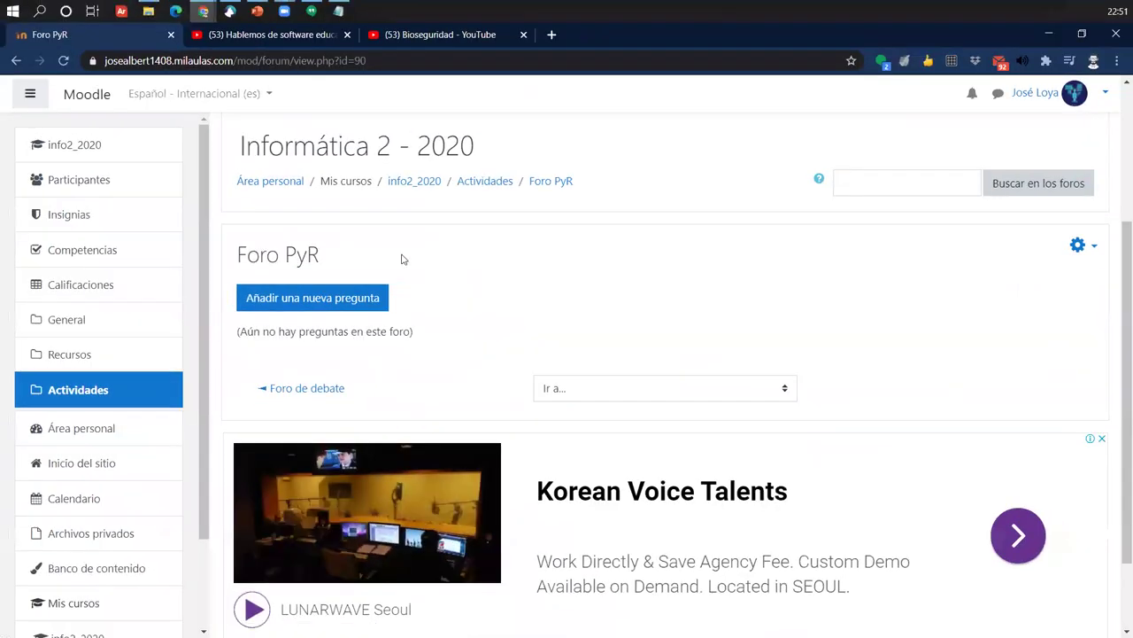
click(485, 261)
click(554, 345)
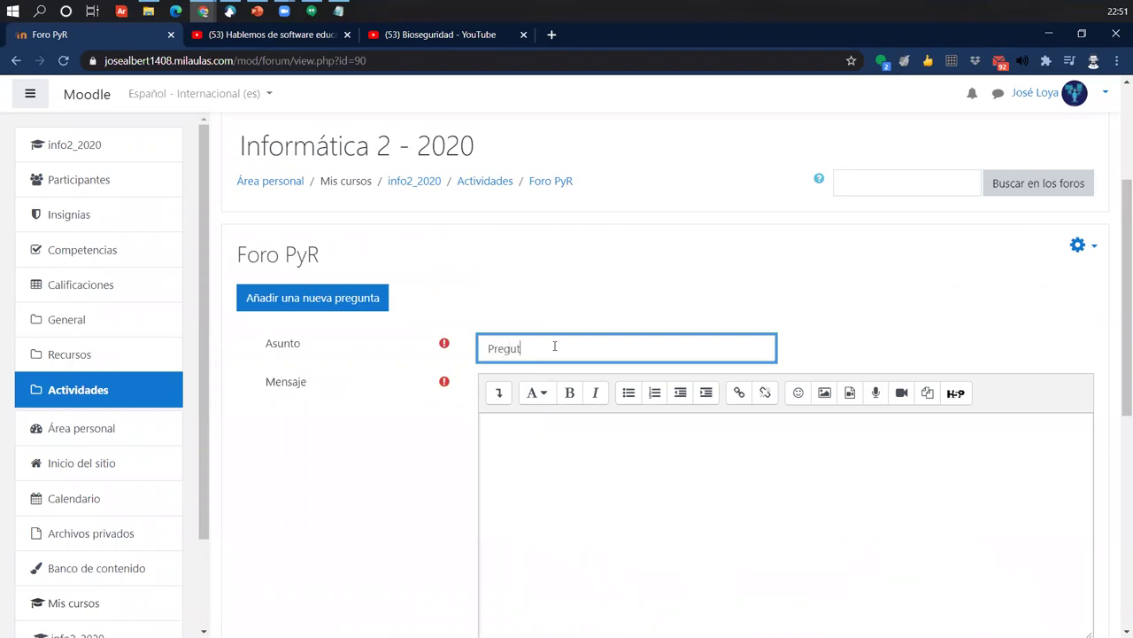
key(Tab)
key(Tab)
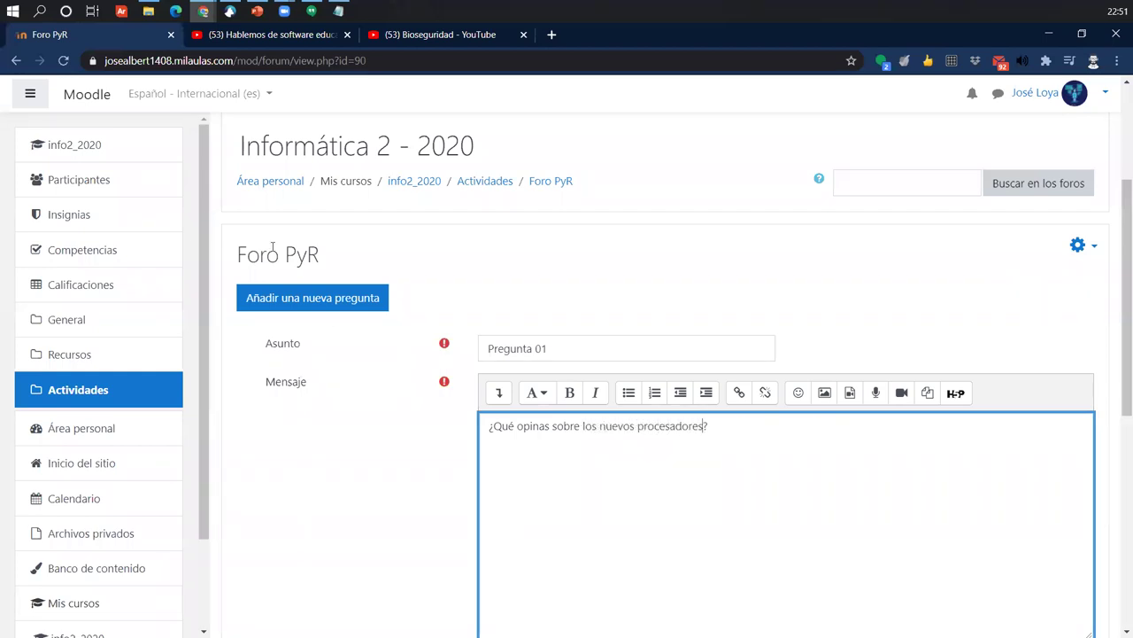
scroll(678, 466, down, 5)
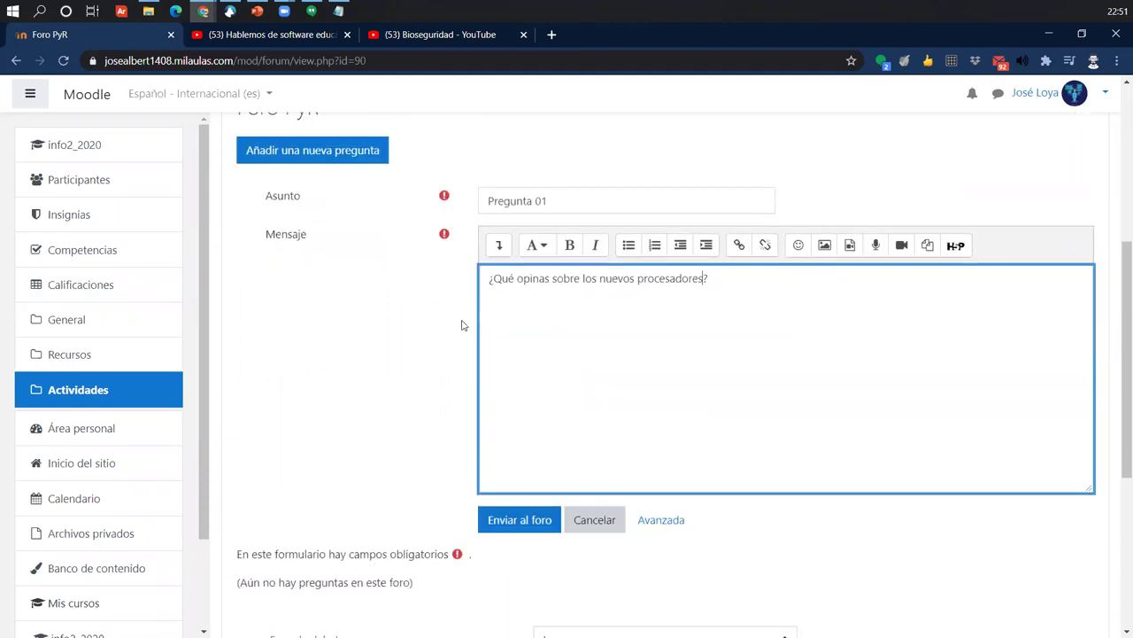
click(526, 442)
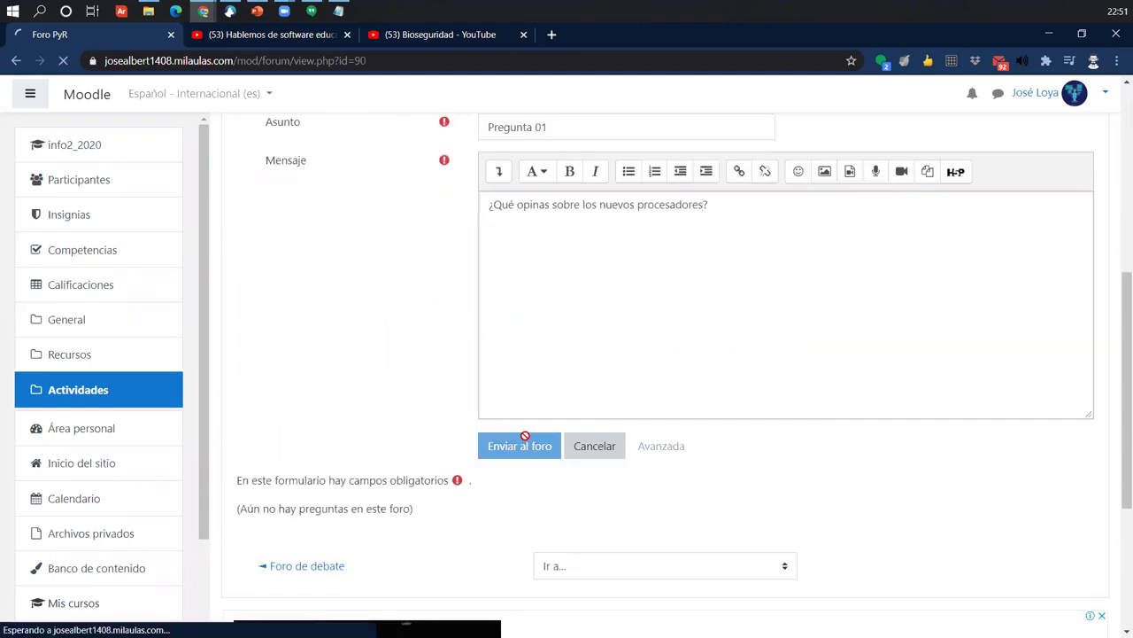
scroll(525, 435, down, 3)
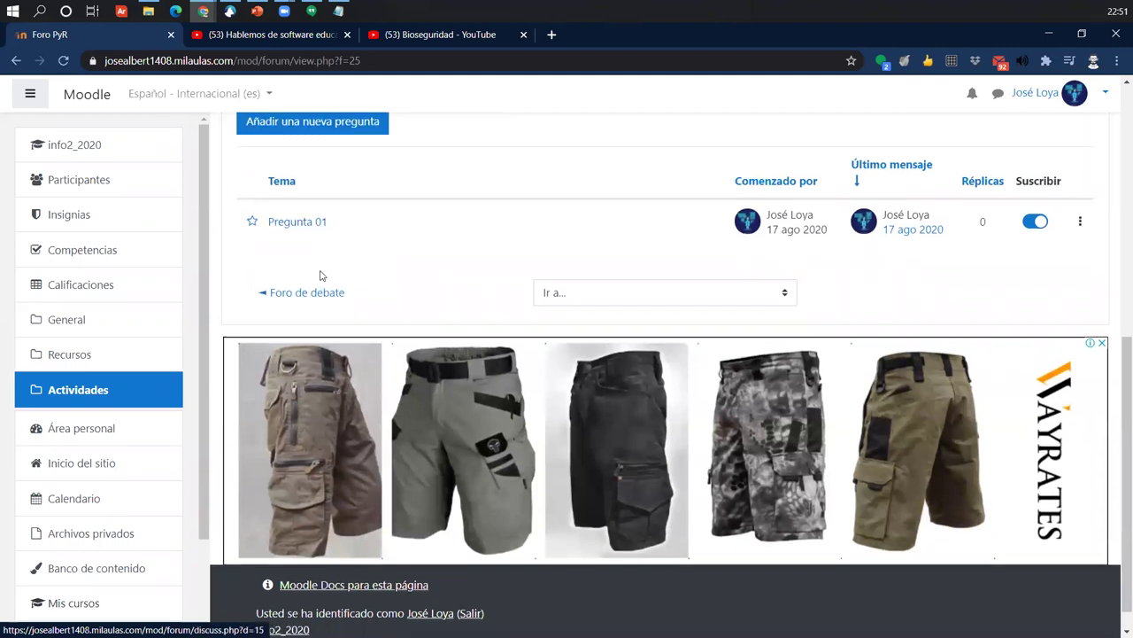
scroll(292, 293, up, 2)
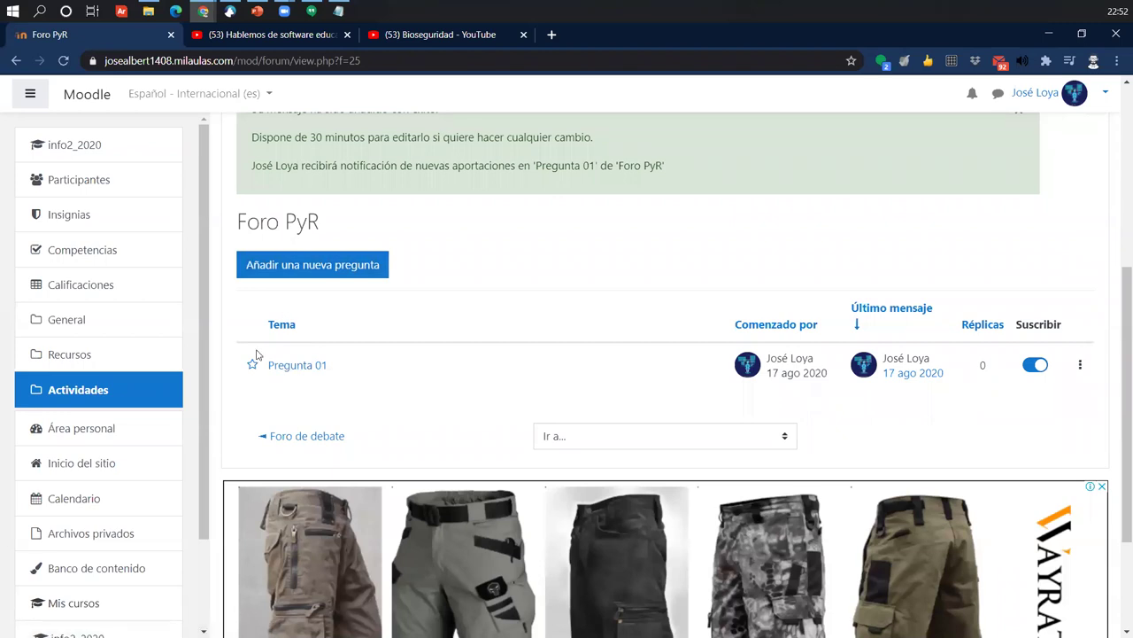
Step: Post the reply 'sasa' in the Pregunta 01 discussion
click(302, 364)
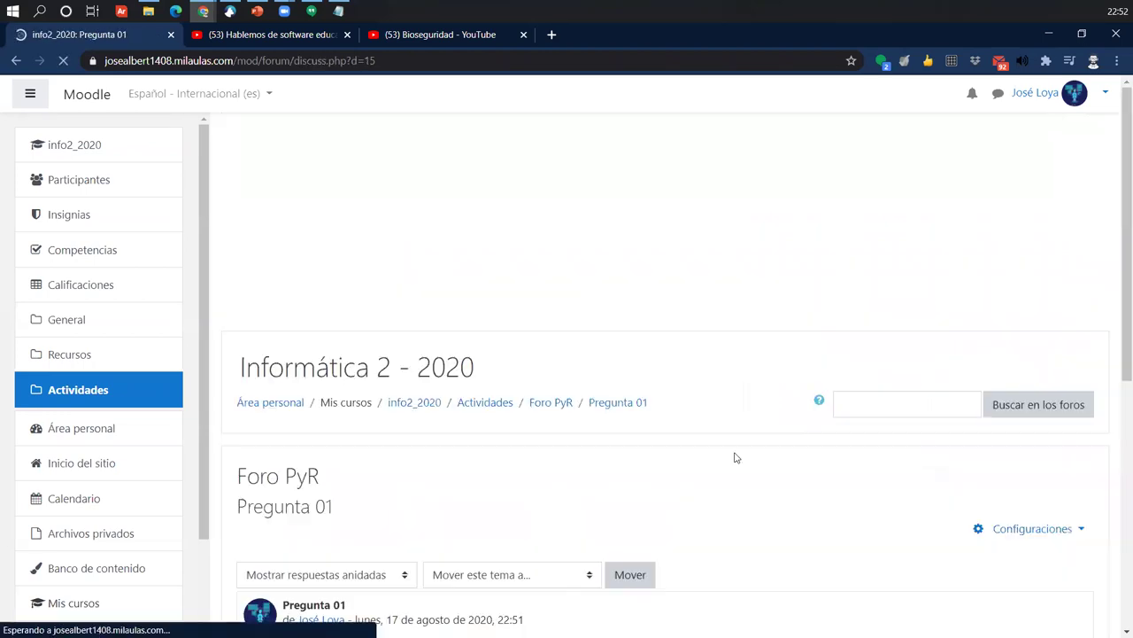
scroll(632, 540, down, 4)
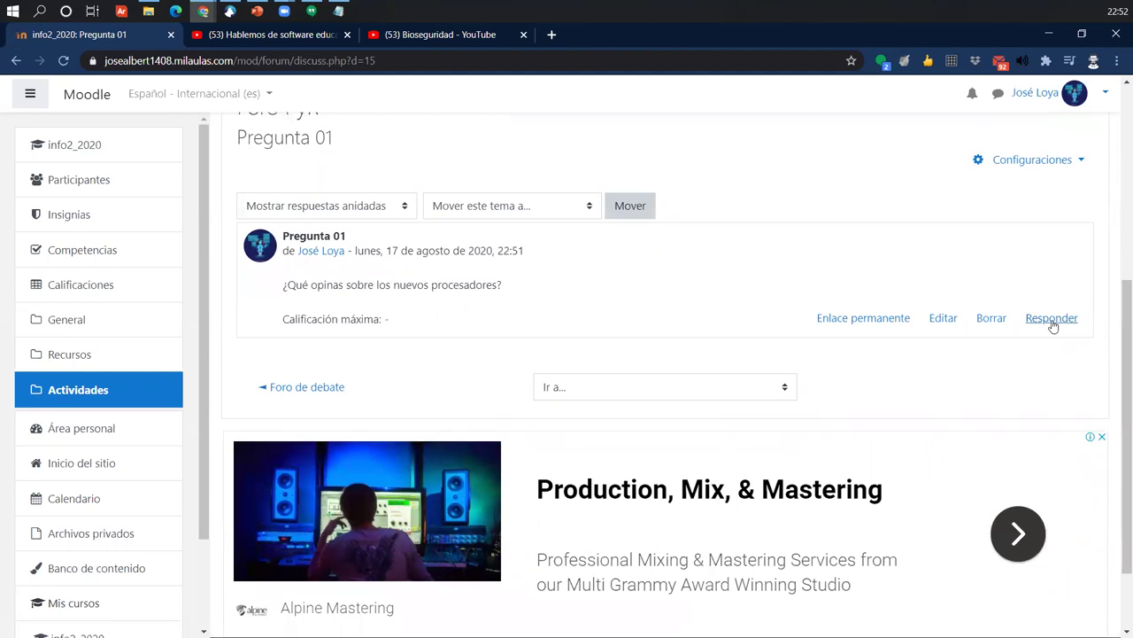
click(1028, 333)
text(sasas)
click(296, 456)
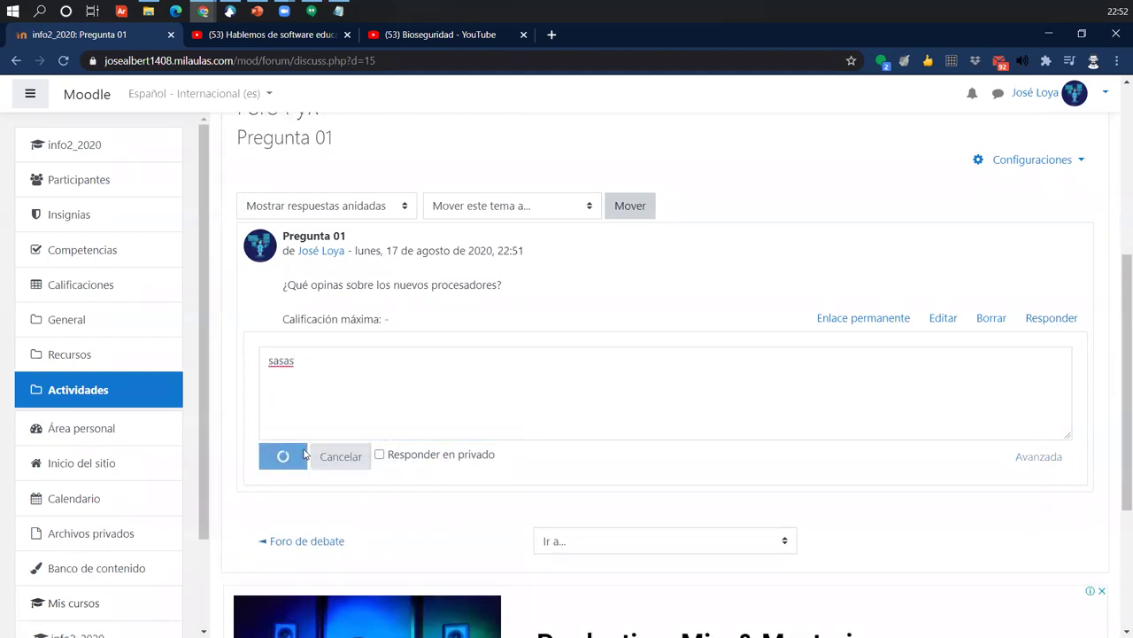
Step: Return to the Foro PyR topic list and copy the forum's web address
scroll(513, 311, up, 5)
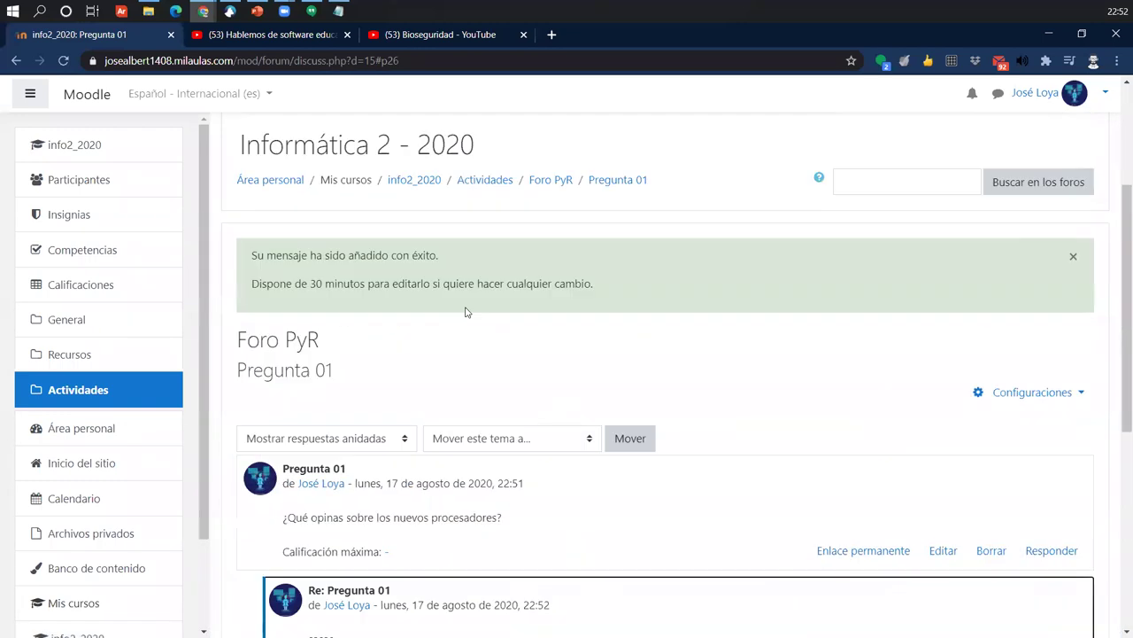
click(551, 182)
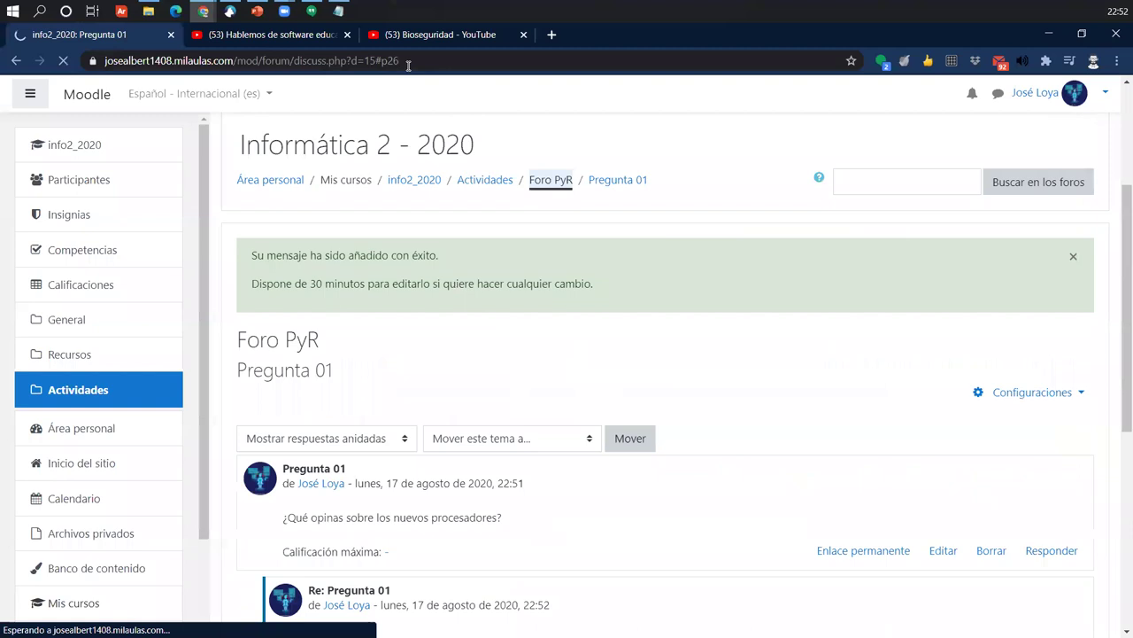
click(408, 62)
key(ctrl+c)
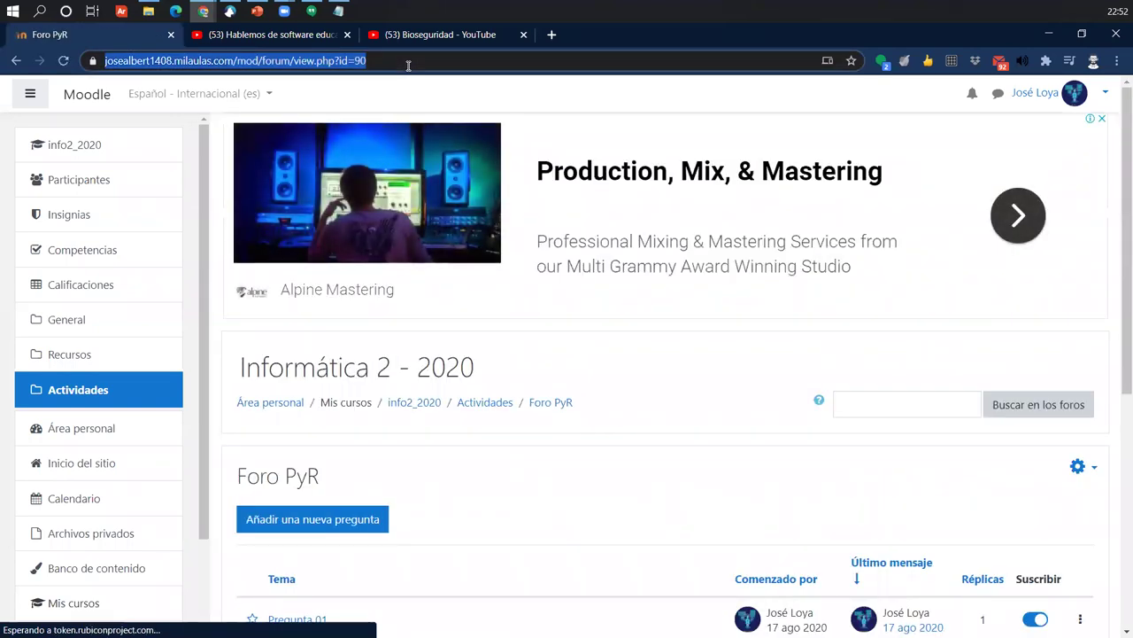
Step: Open a private browsing window and load the copied Foro PyR address
click(1115, 69)
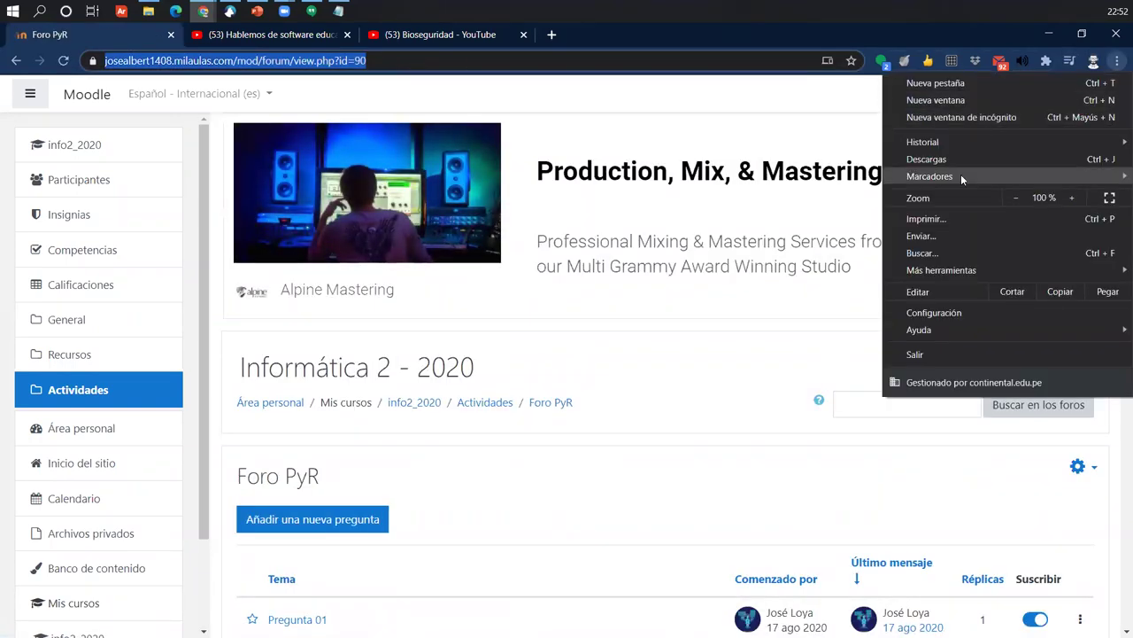
click(938, 117)
key(ctrl+v)
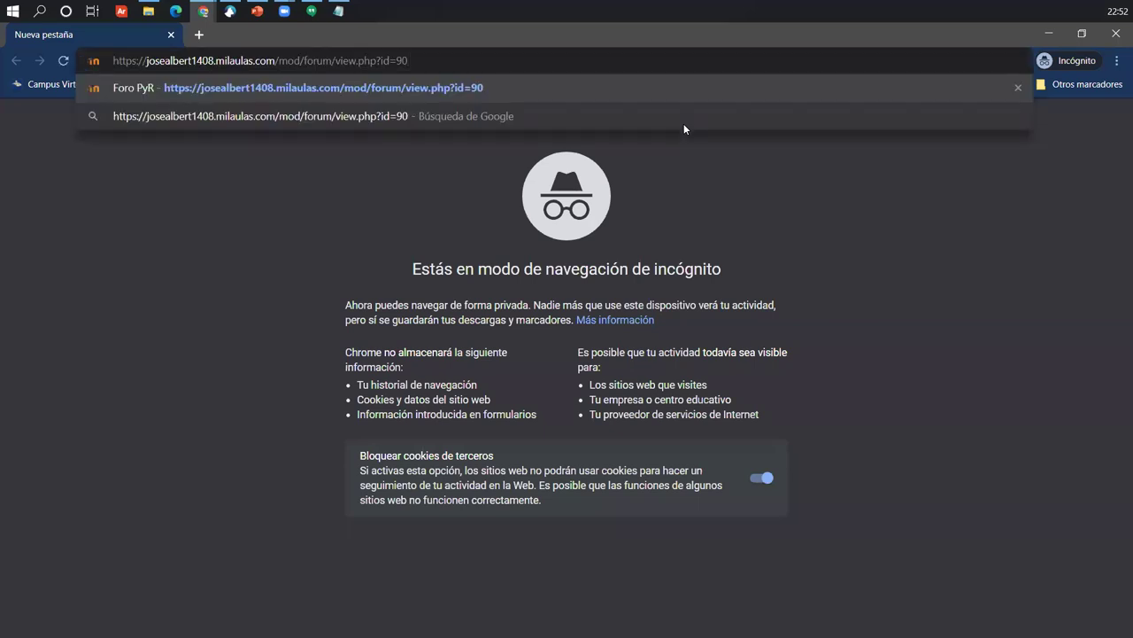
key(Return)
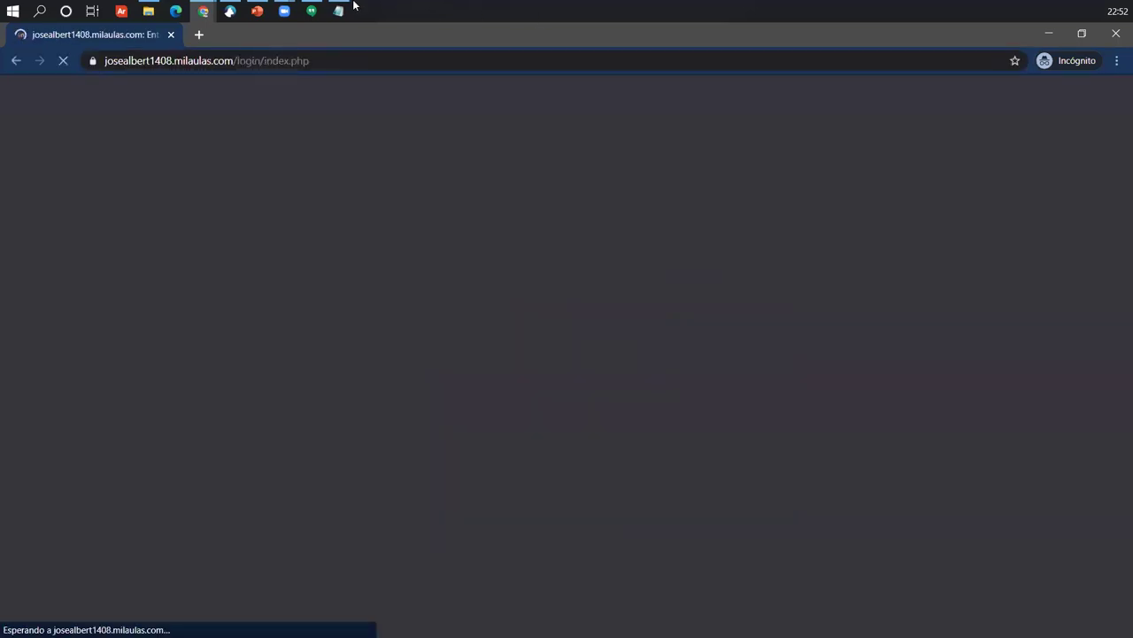
Step: Copy the second account's username from Notepad into the login form
click(340, 11)
scroll(394, 172, up, 3)
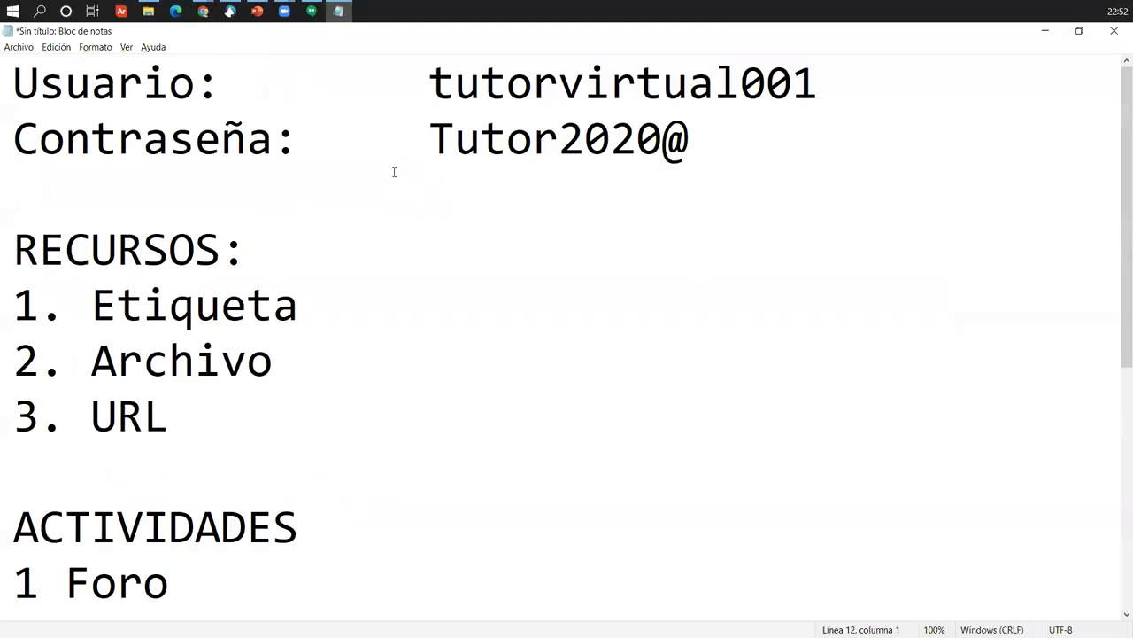
drag(426, 99, 816, 84)
key(ctrl+x)
key(ctrl+z)
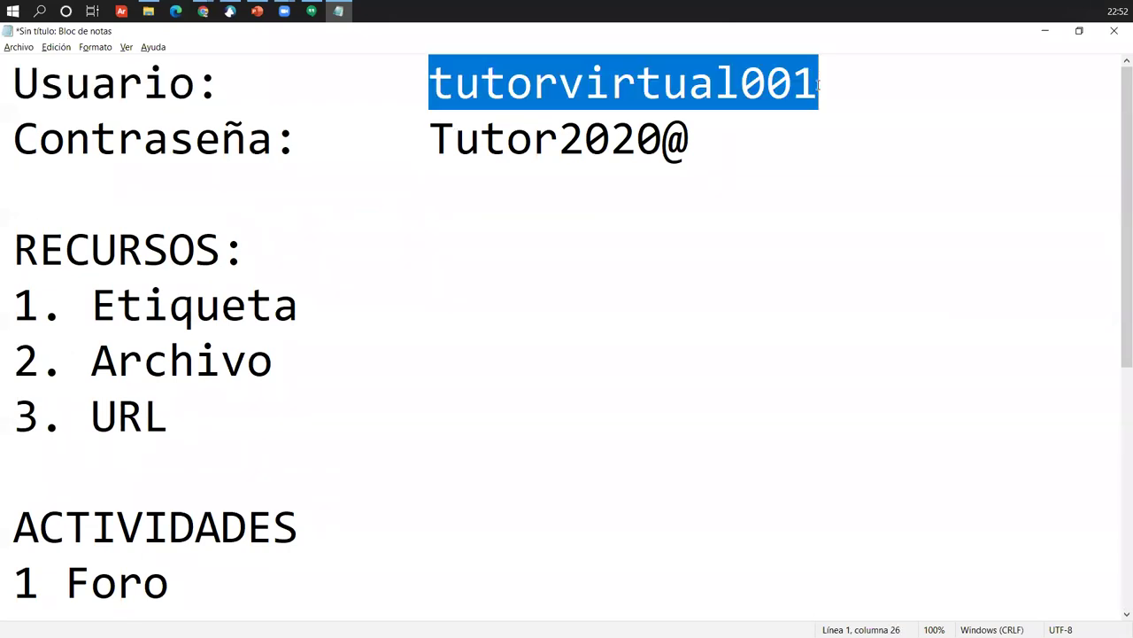
key(alt+Tab)
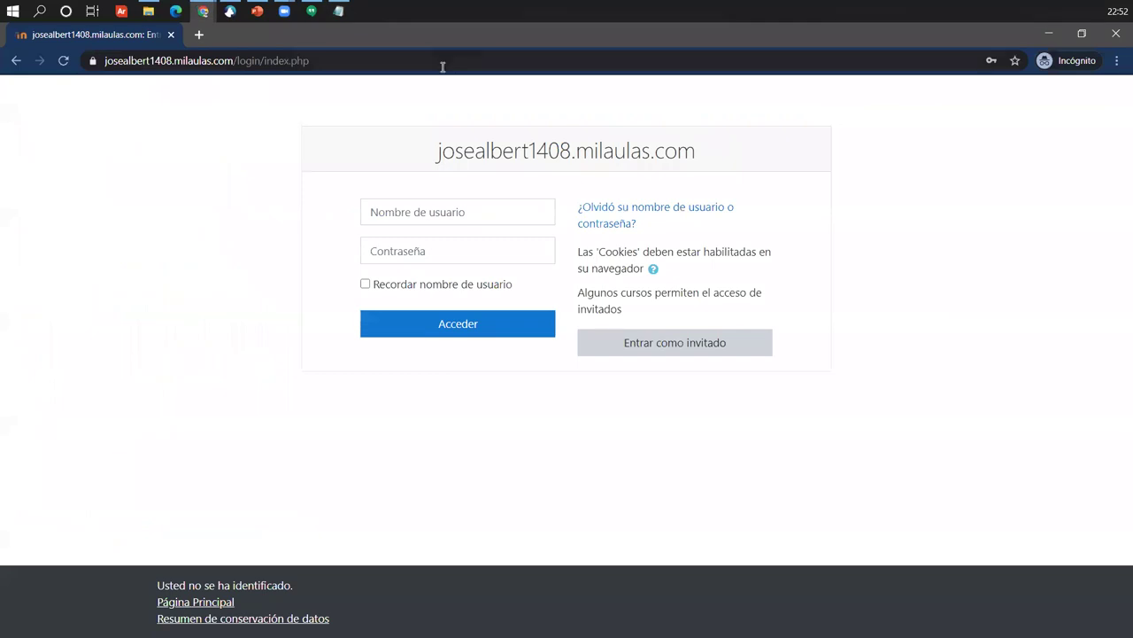
click(415, 205)
key(ctrl+v)
Step: Copy the account password from Notepad into the login form and sign in
key(alt+Tab)
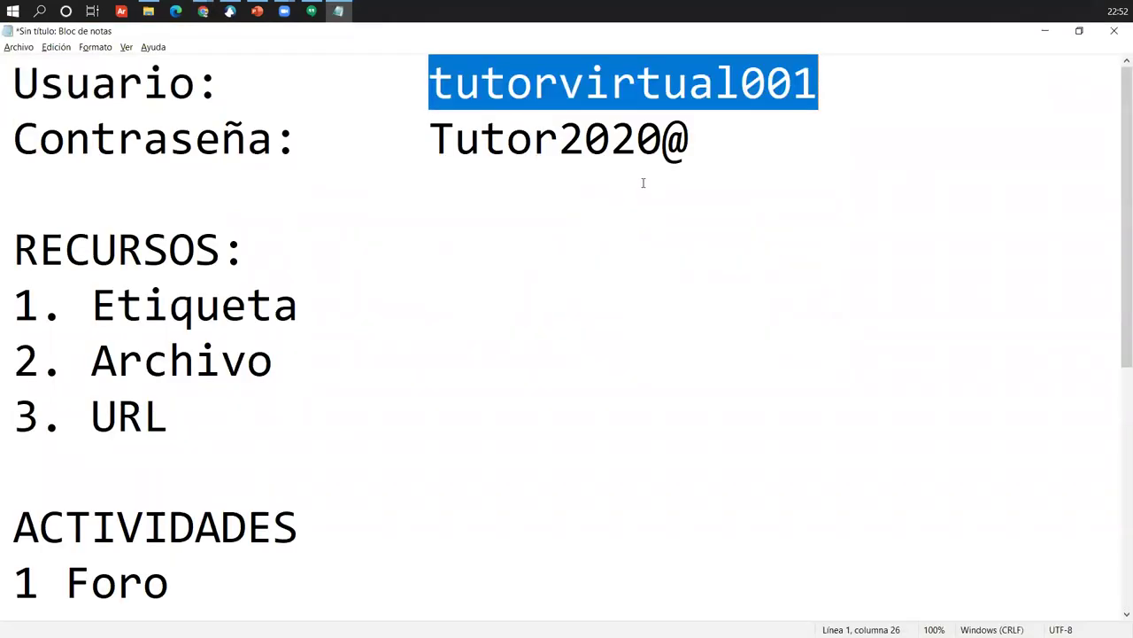
drag(437, 147, 710, 142)
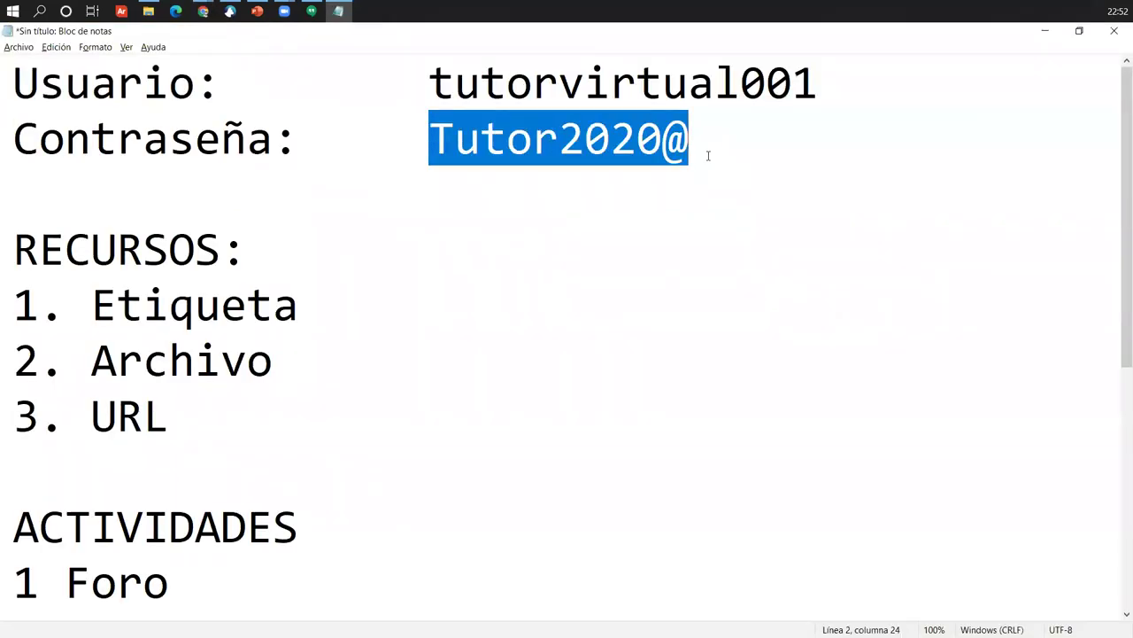
key(ctrl+c)
key(alt+Tab)
click(503, 251)
key(ctrl+v)
click(431, 324)
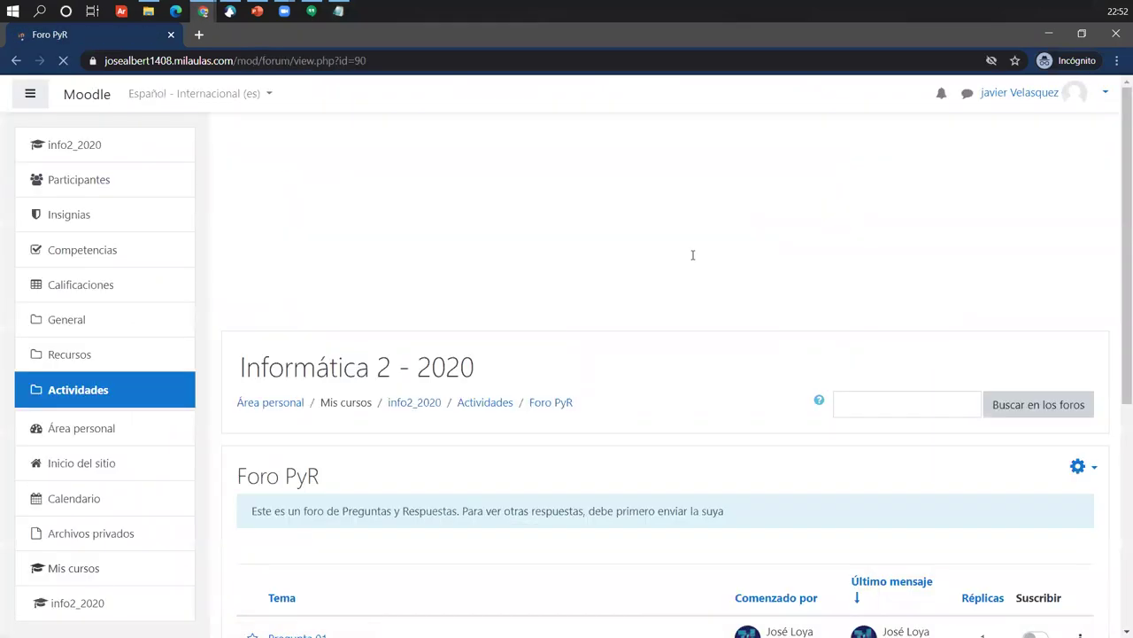
Step: Post the reply 'asdasdasd' to the question in Foro de debate
click(489, 329)
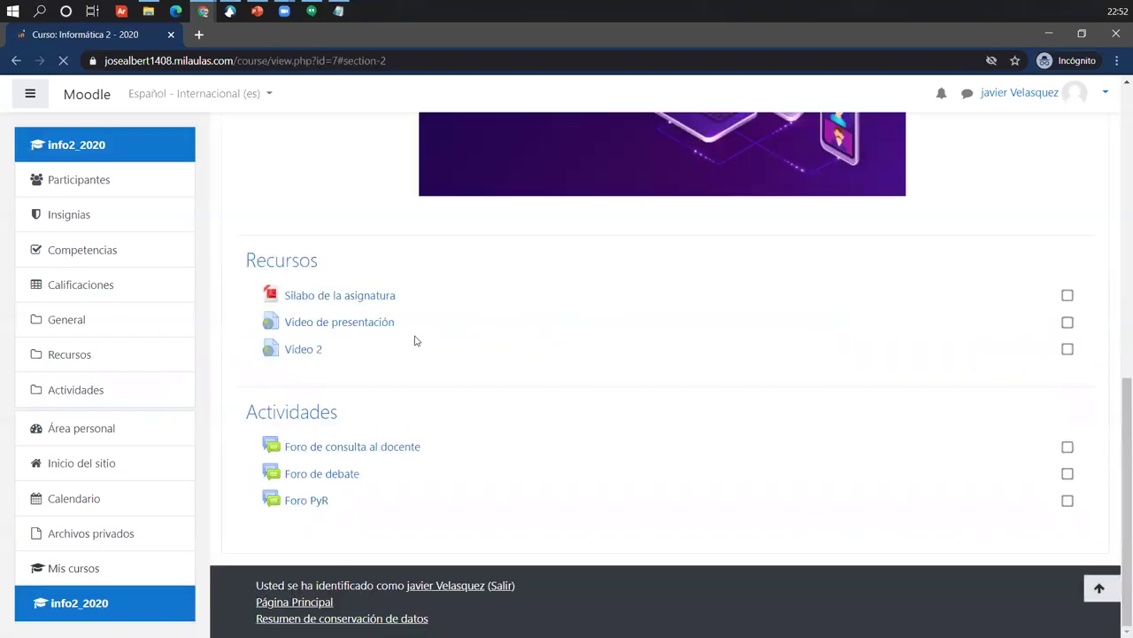
scroll(1001, 307, up, 6)
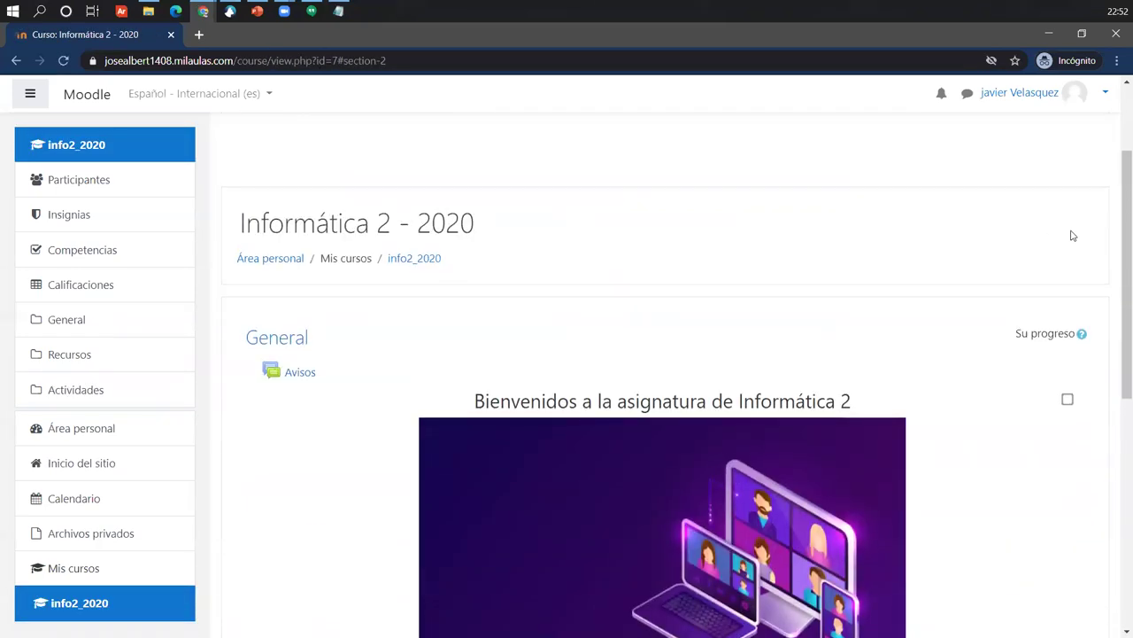
scroll(408, 314, down, 6)
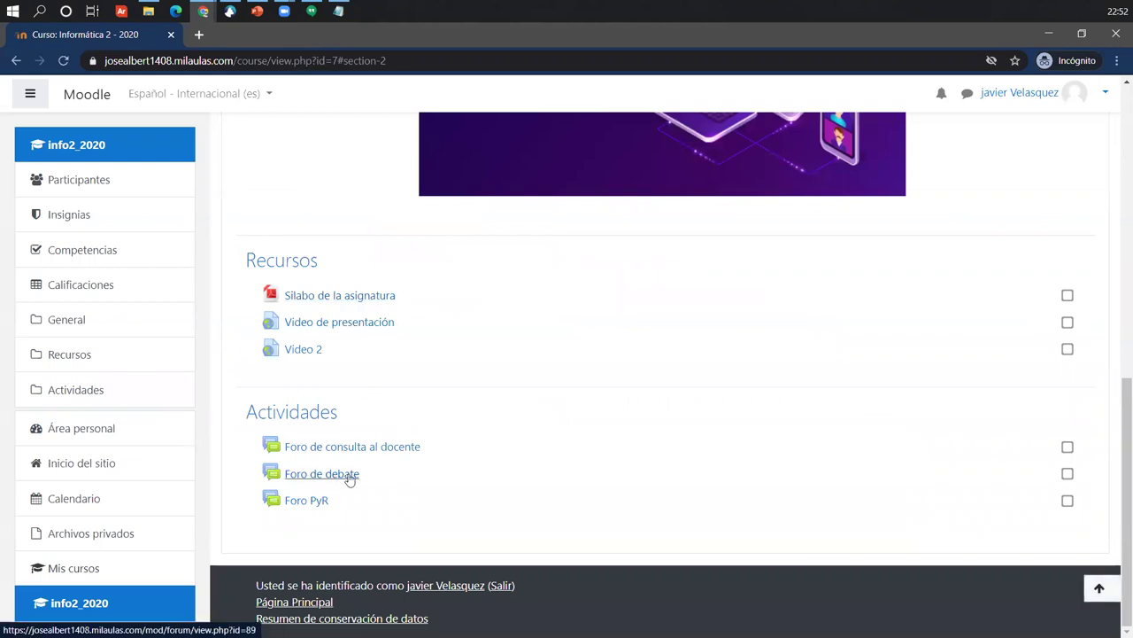
click(345, 476)
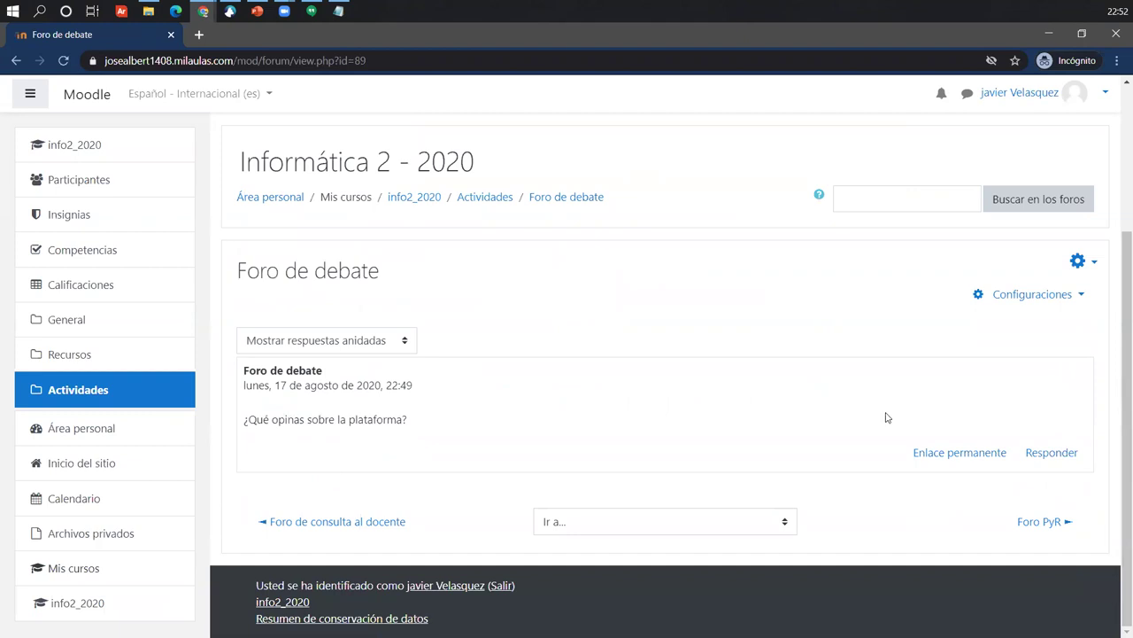
click(1050, 456)
text(asdasdasd)
click(284, 594)
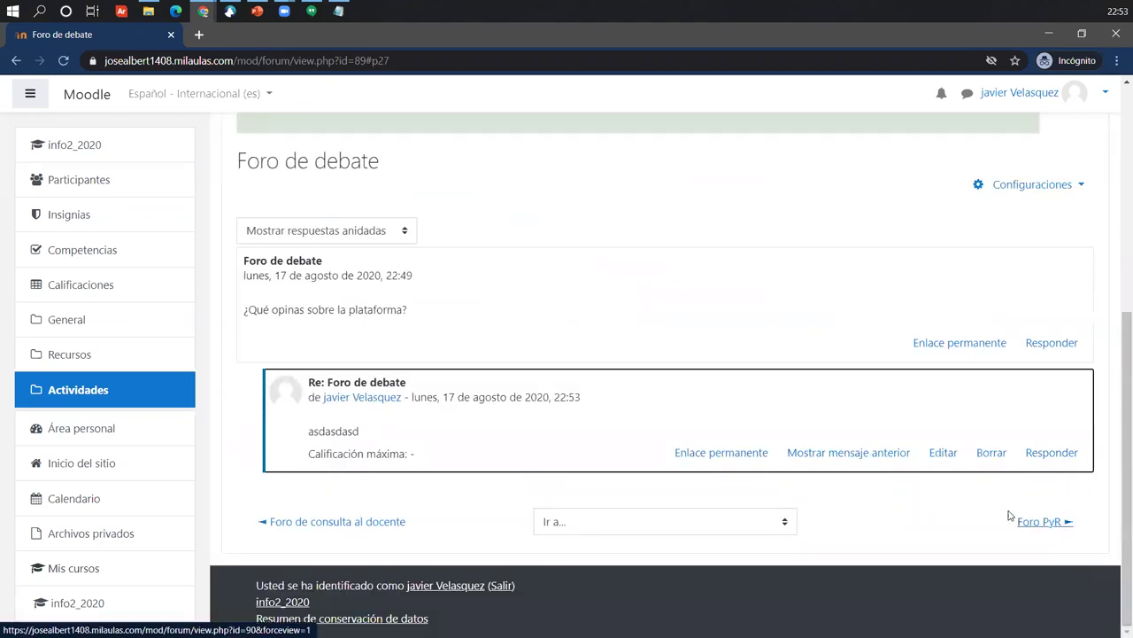
Step: Go back to Actividades and open the Foro PyR forum
scroll(1001, 354, up, 5)
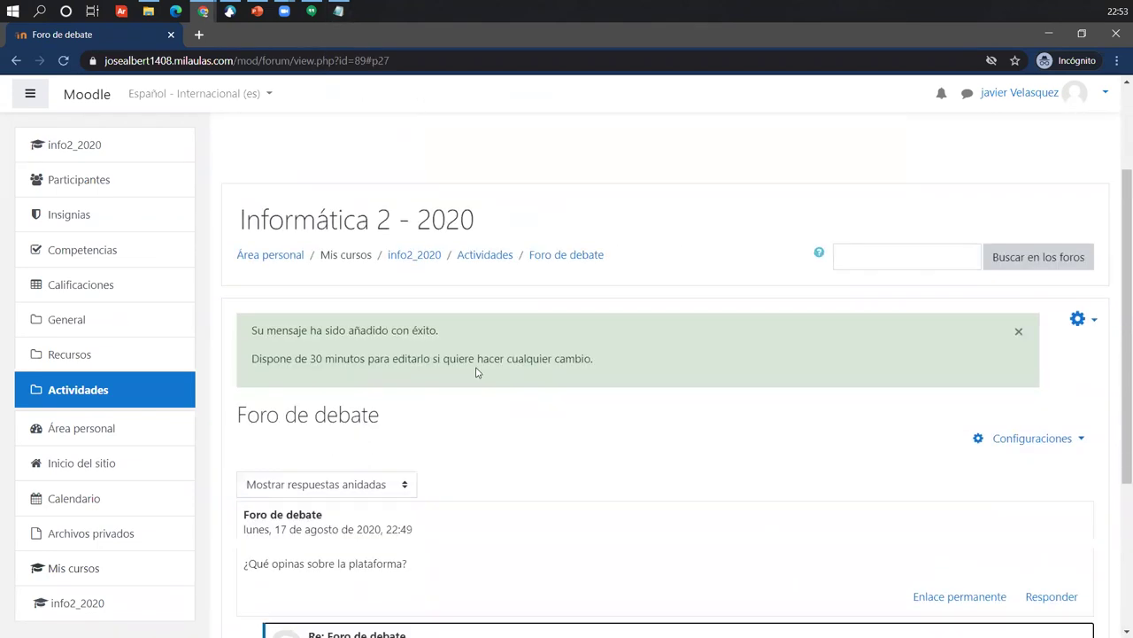
click(486, 410)
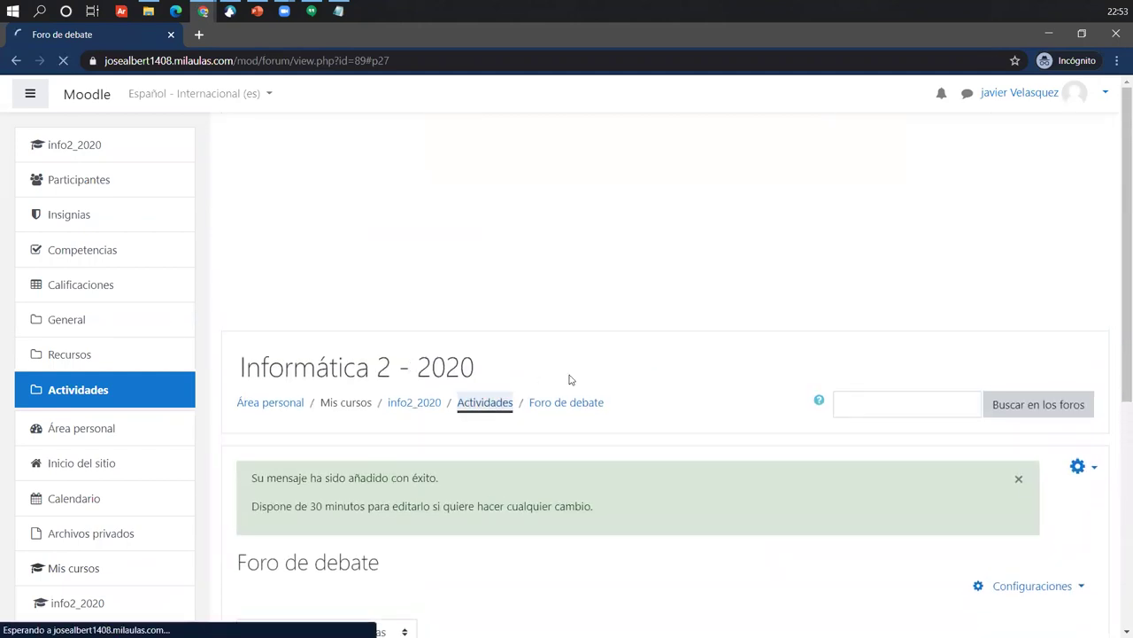
scroll(570, 380, down, 2)
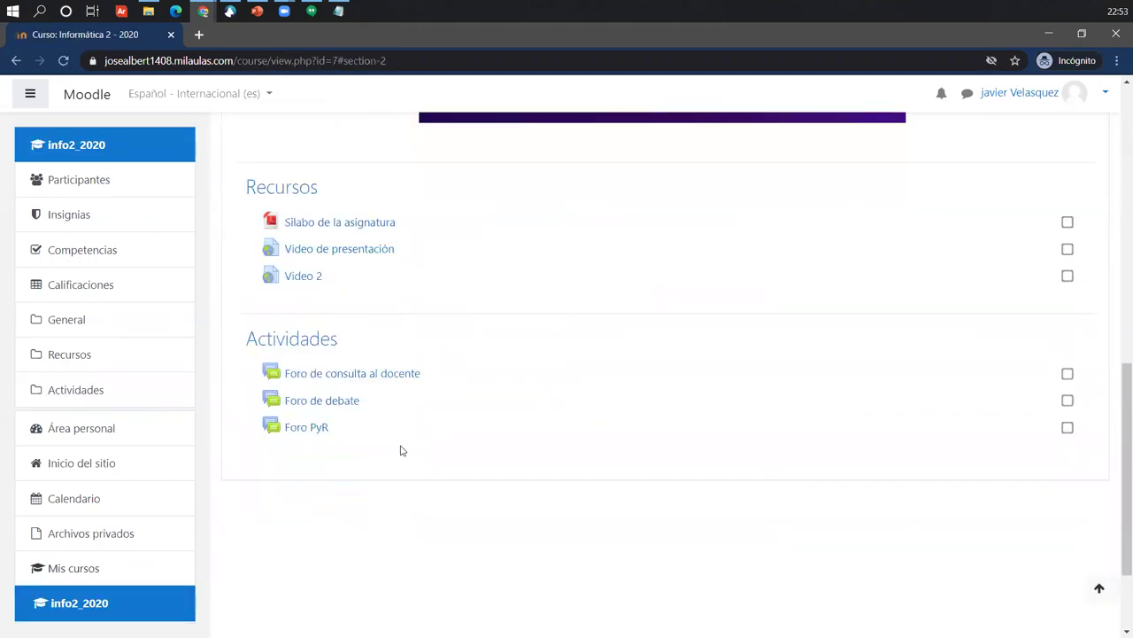
click(301, 295)
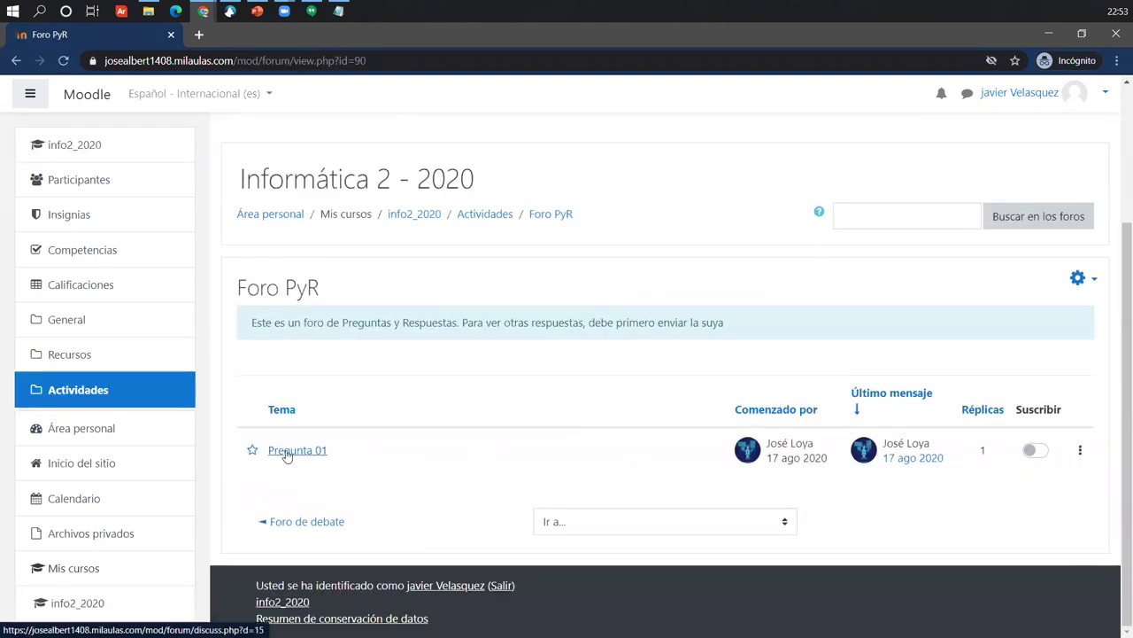
Step: Open Pregunta 01 as the student and inspect the hidden 'Tema (oculto)' teacher reply
click(286, 454)
scroll(721, 435, down, 3)
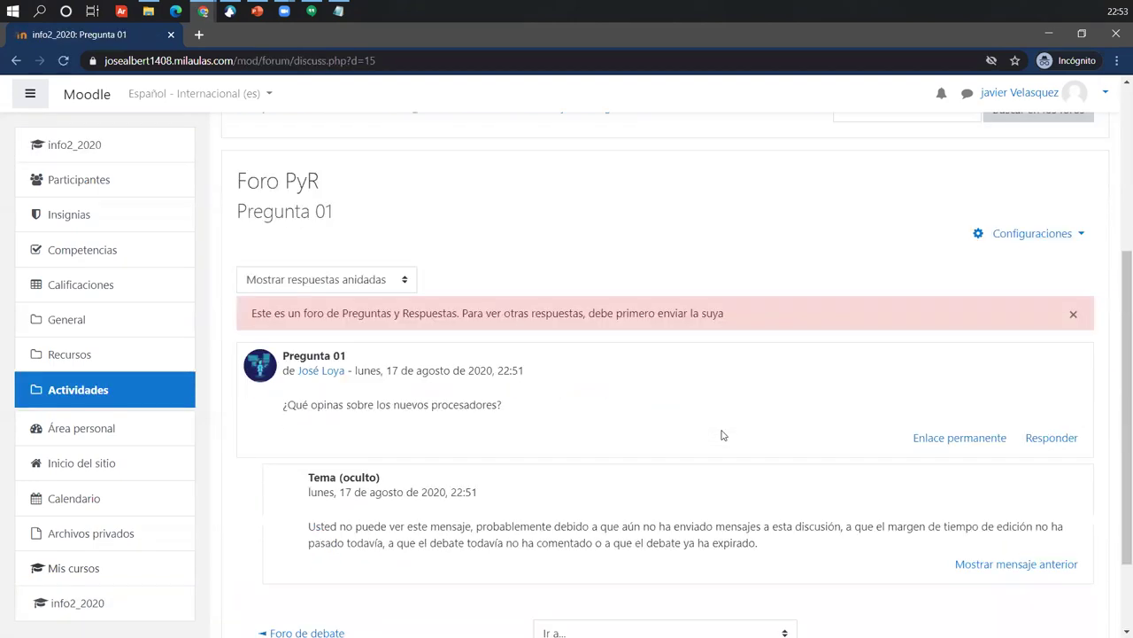
scroll(501, 434, down, 2)
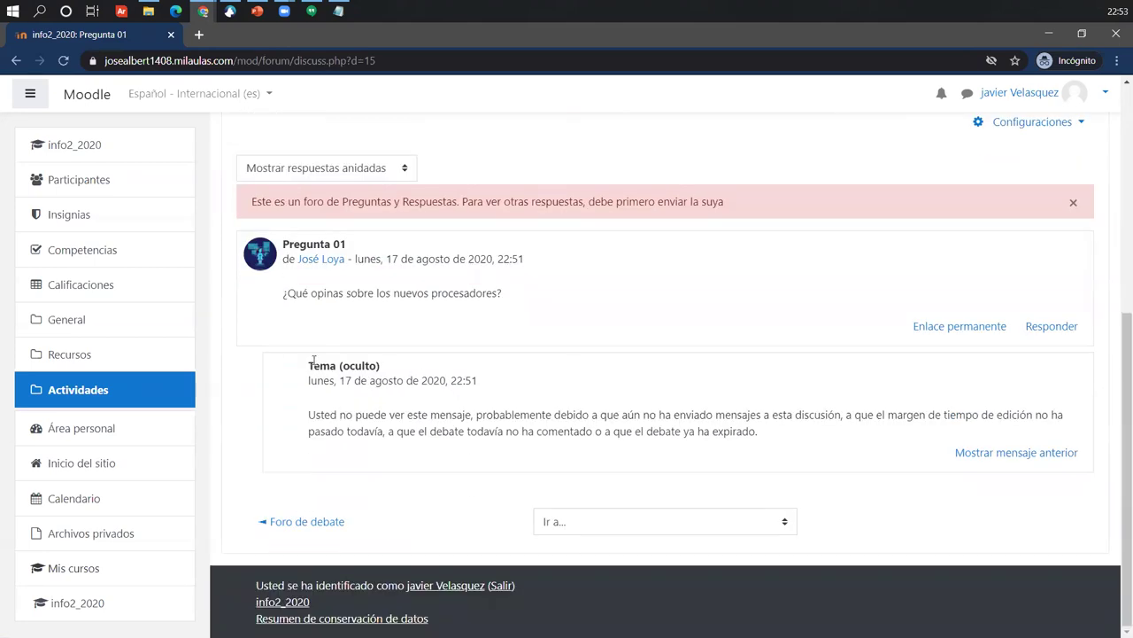
drag(314, 365, 401, 364)
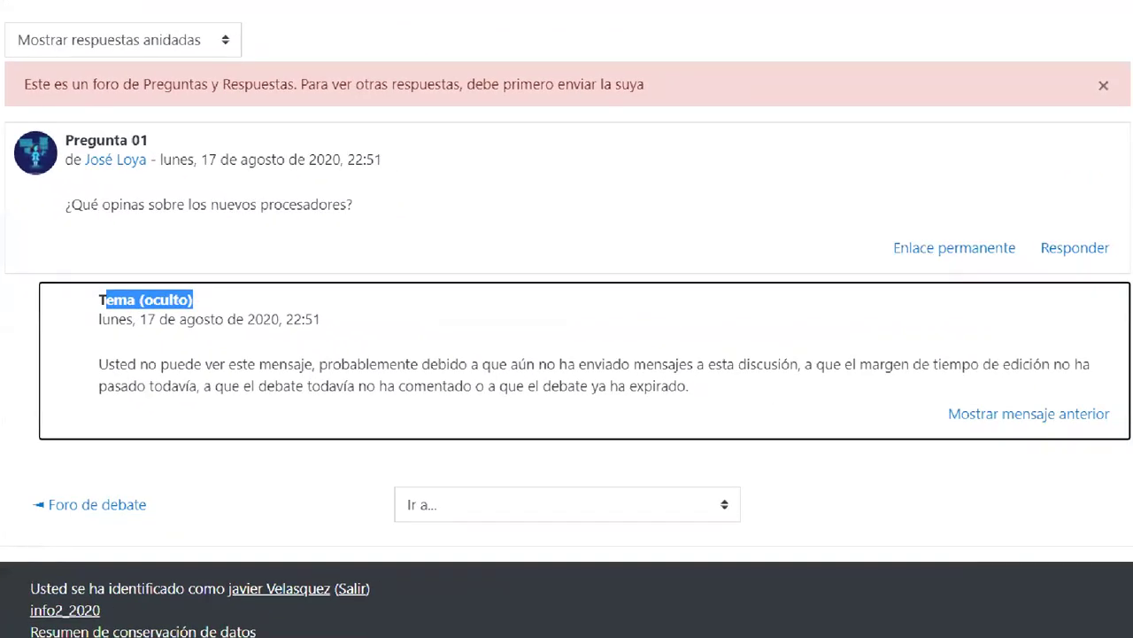
mouse_move(88, 271)
mouse_down()
mouse_move(195, 313)
mouse_move(230, 310)
mouse_up()
drag(296, 215, 227, 278)
mouse_move(69, 333)
mouse_down()
mouse_move(405, 416)
mouse_move(1096, 399)
mouse_move(1125, 416)
mouse_up()
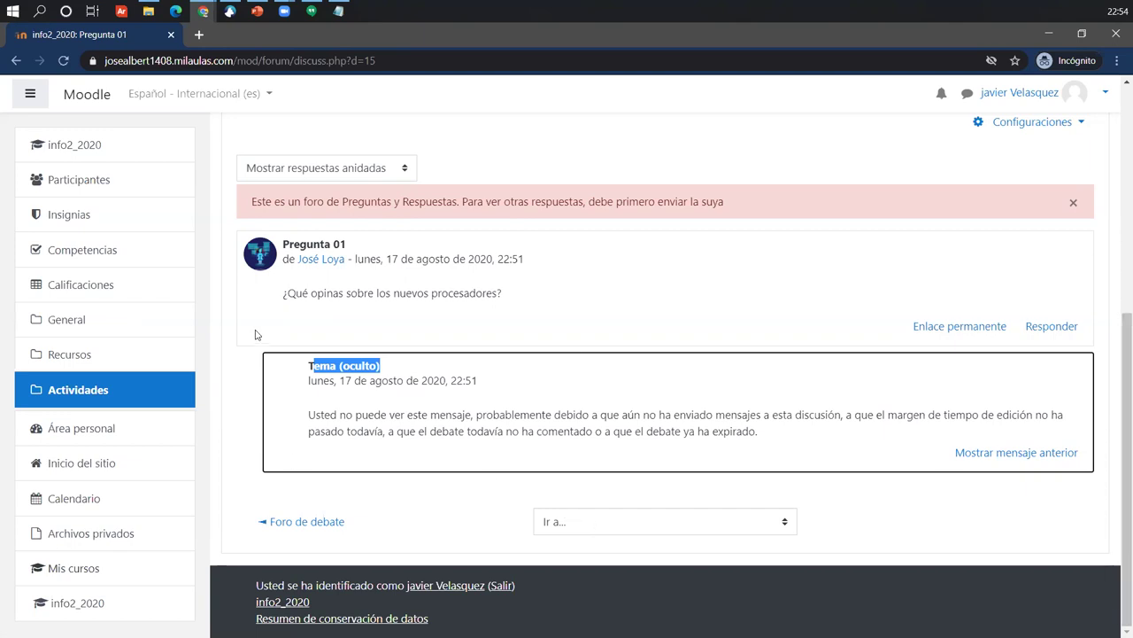
scroll(306, 365, up, 4)
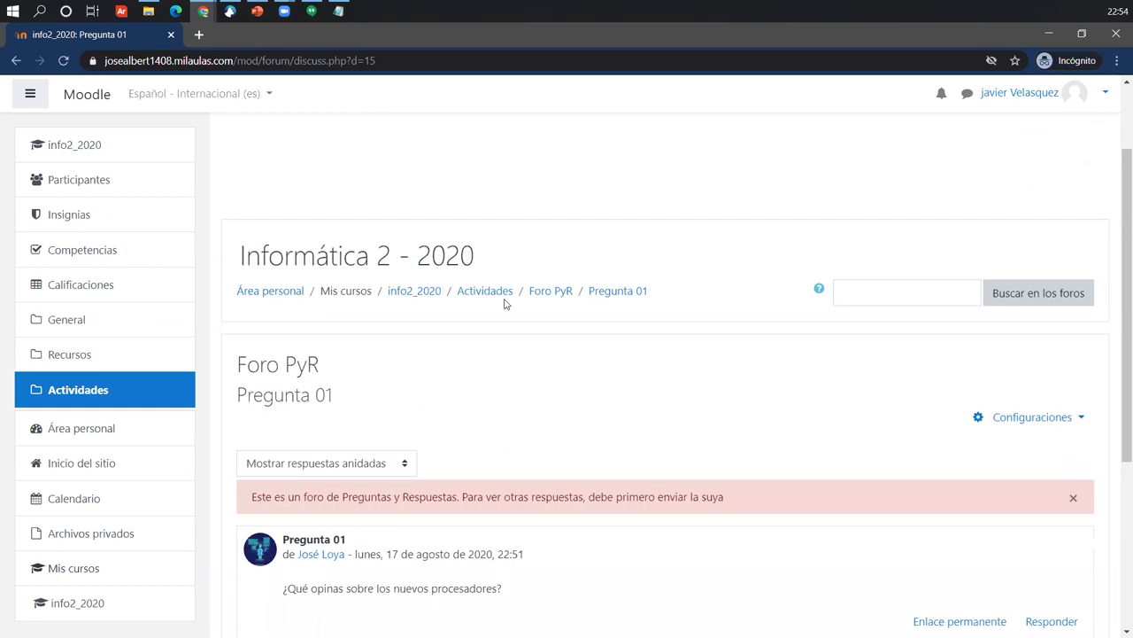
Step: Close the student's private window and open a blank new-question form in the teacher's Foro PyR
click(498, 292)
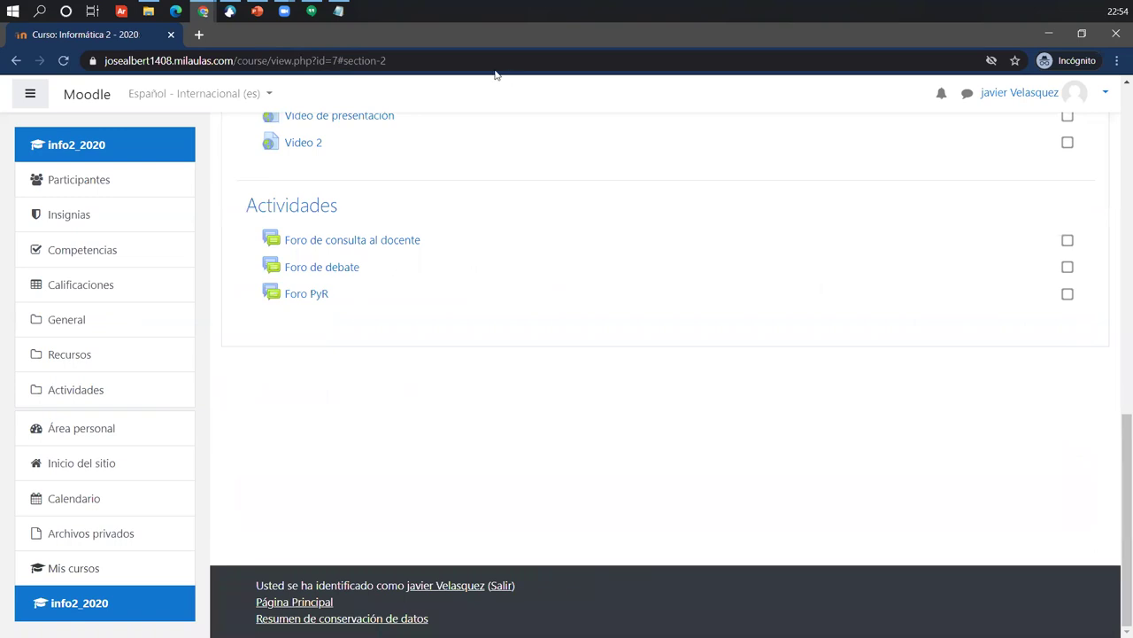
click(1114, 34)
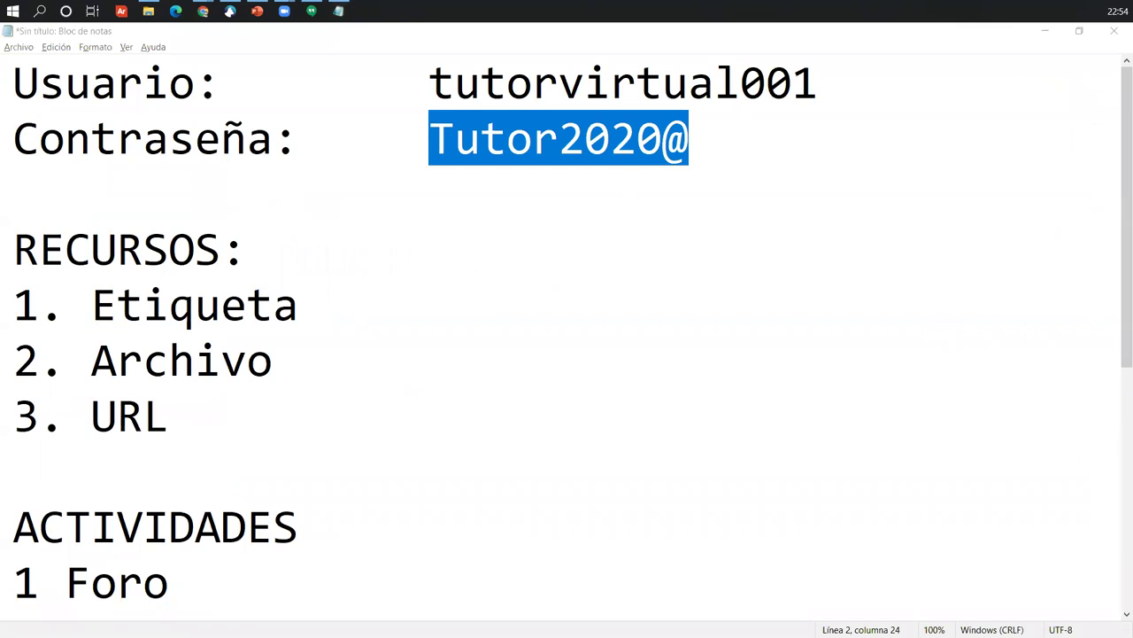
key(alt+Tab)
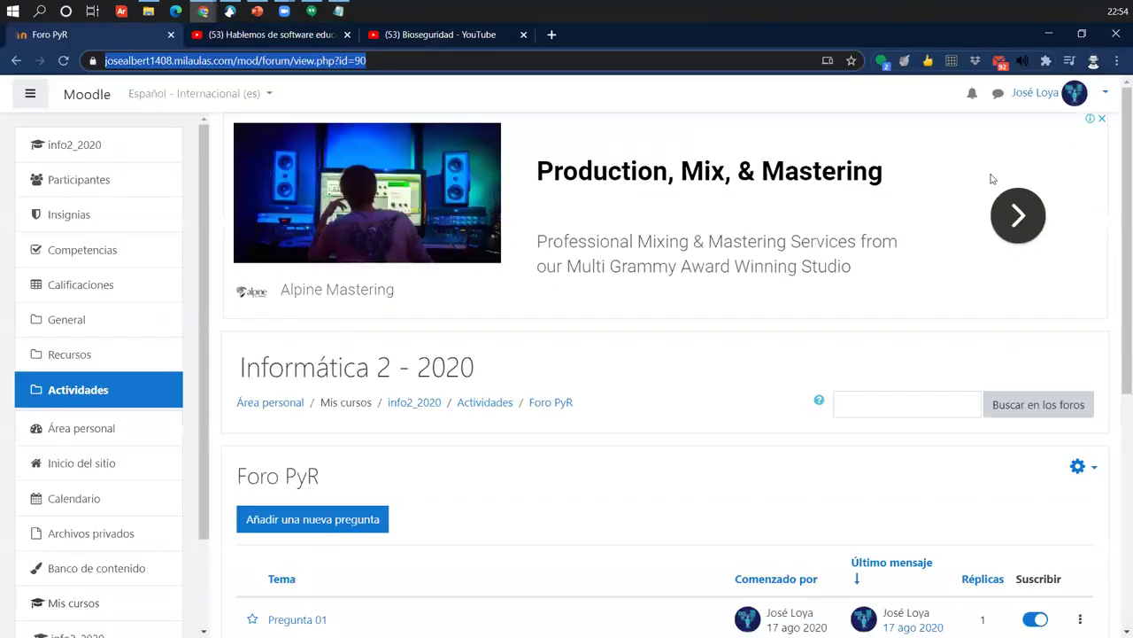
key(alt+Tab)
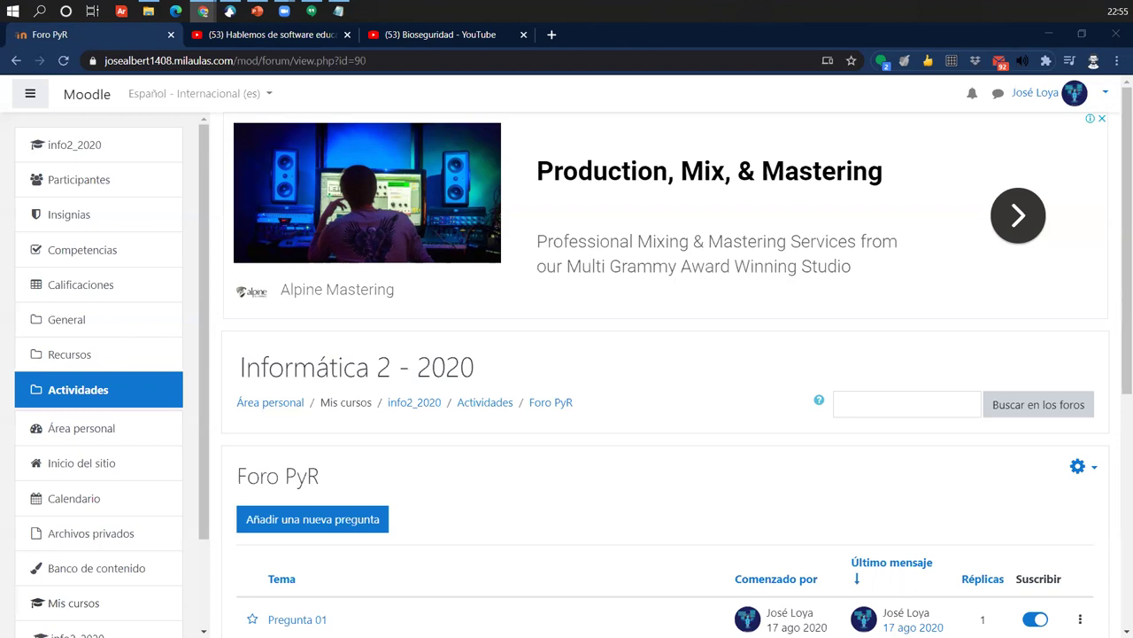
scroll(529, 478, down, 1)
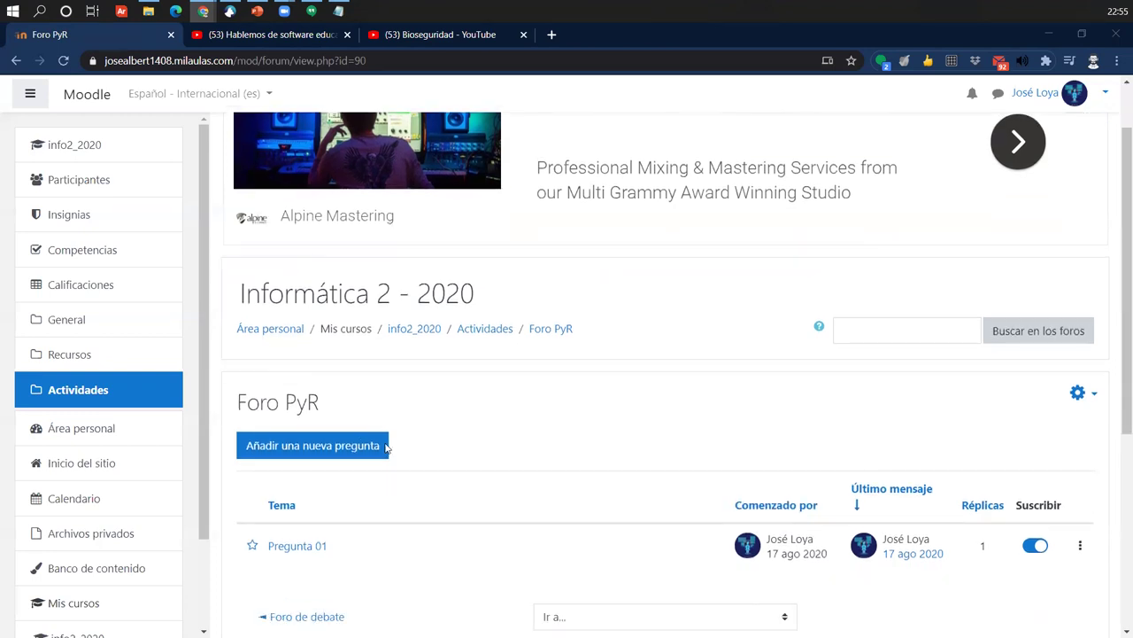
click(345, 436)
Step: Enter subject 'Pregunta 02' and message '¿Qué puedes interpretar del siguiente video?'
scroll(561, 333, down, 3)
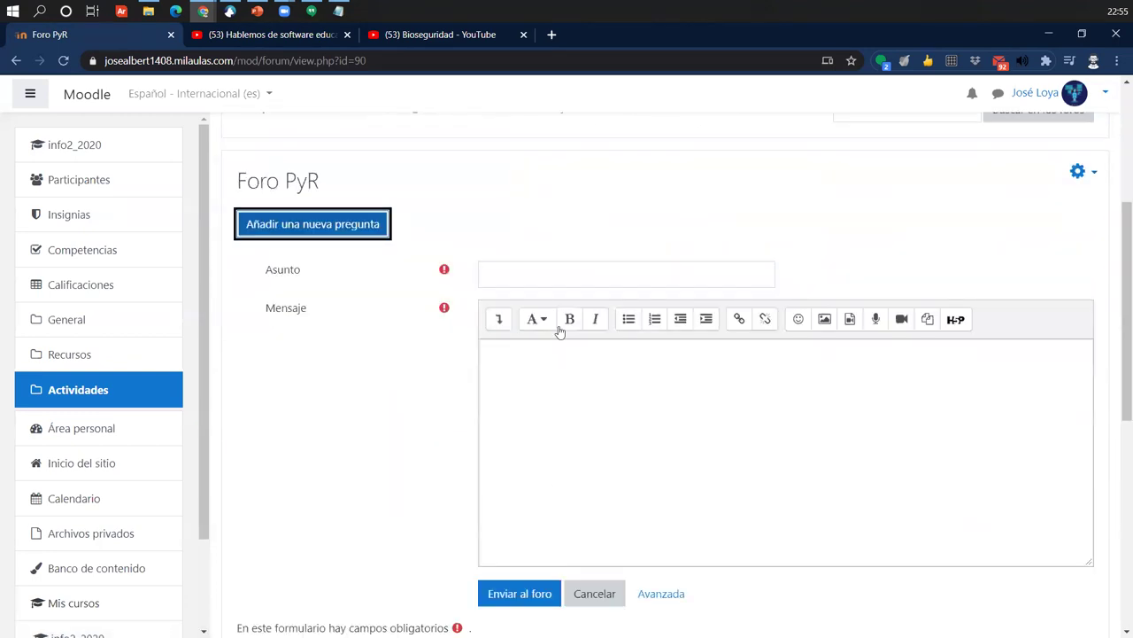
click(581, 274)
text(P)
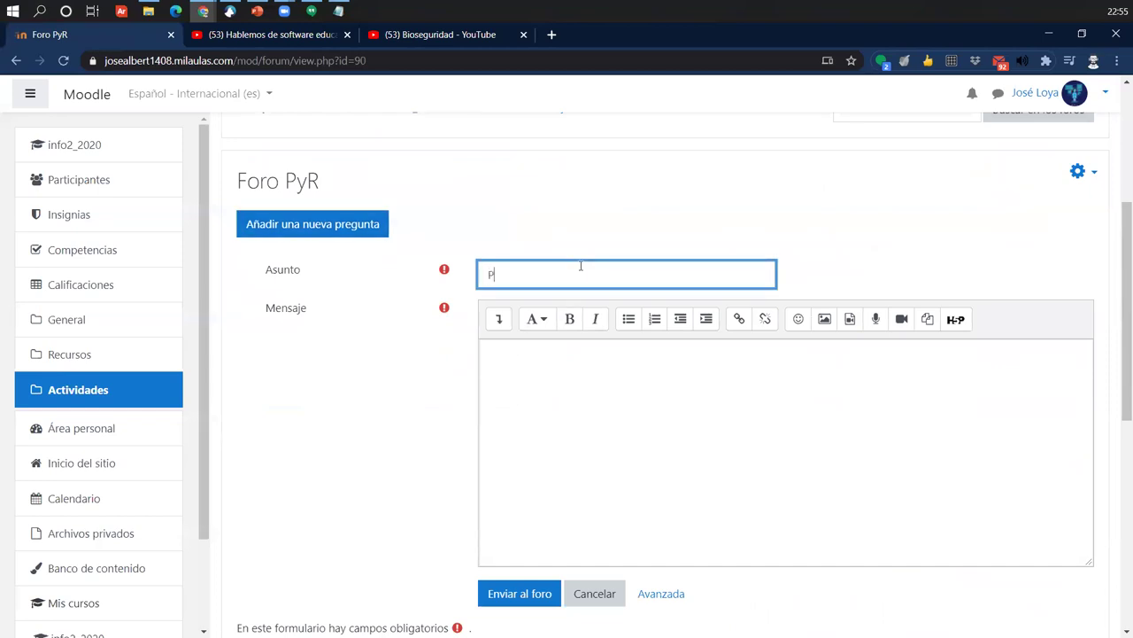
text(regunta 02)
key(Tab)
key(Tab)
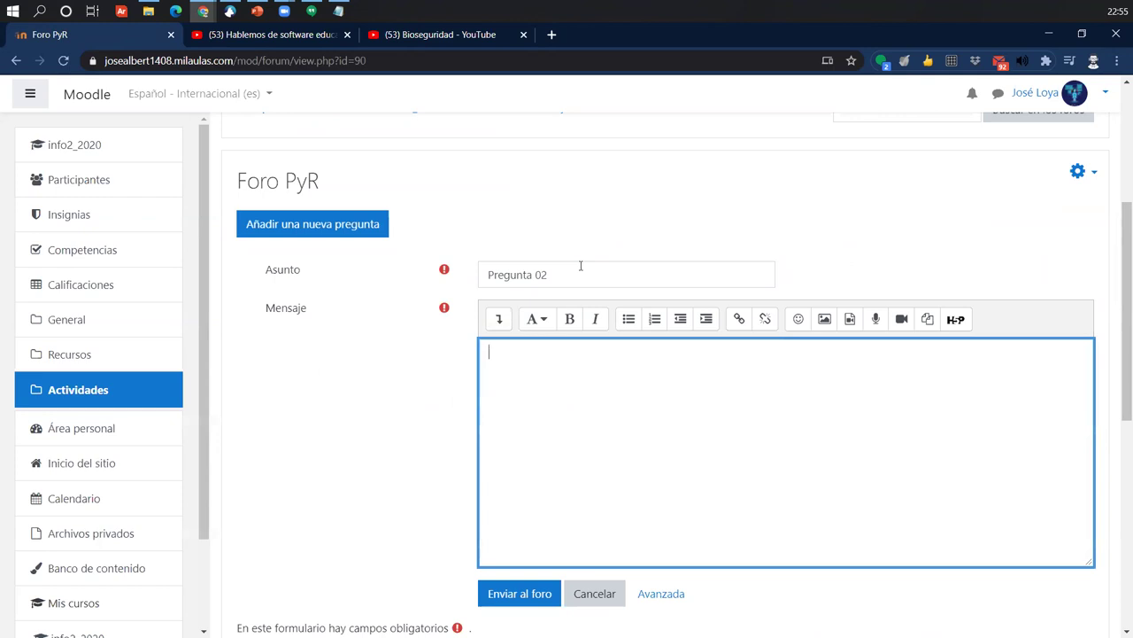
text(QUees)
key(BackSpace)
key(BackSpace)
key(BackSpace)
key(BackSpace)
key(BackSpace)
text(¿?)
text(Qué ue)
key(BackSpace)
key(BackSpace)
text(puedes interpretar del siguiente video?)
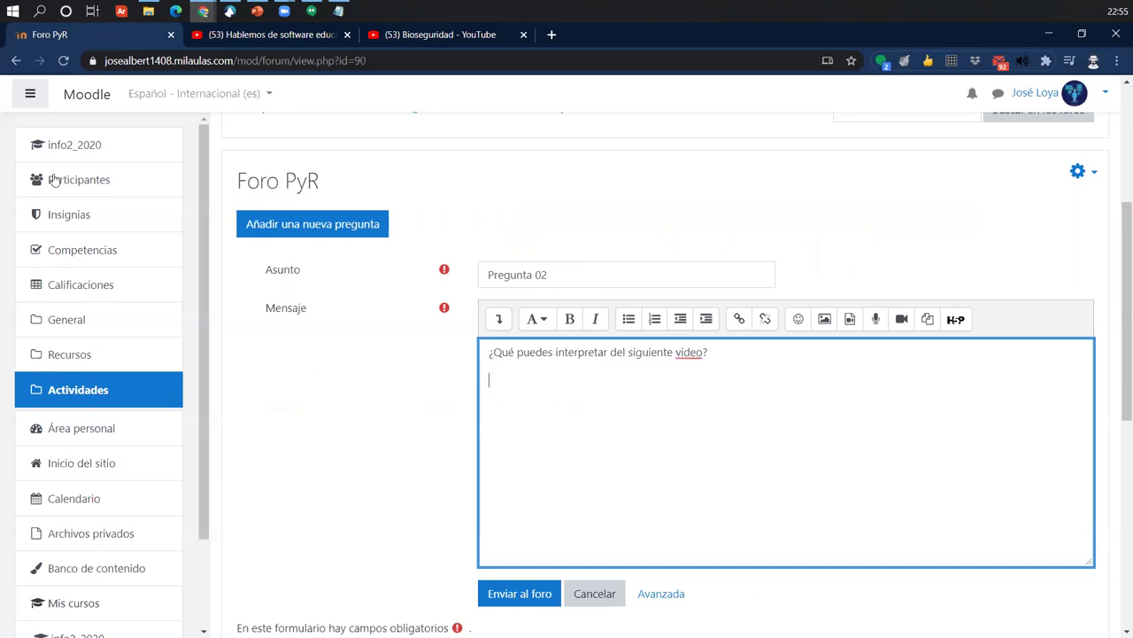
click(305, 36)
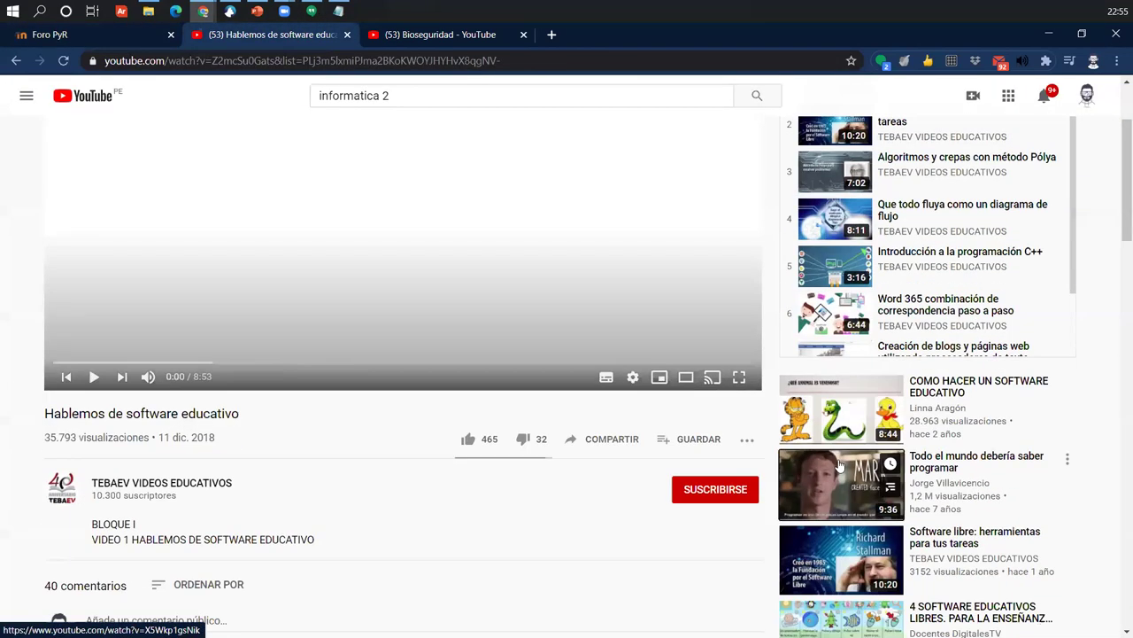
Step: Open the YouTube video 'Todo el mundo debería saber programar' and copy its link
click(839, 465)
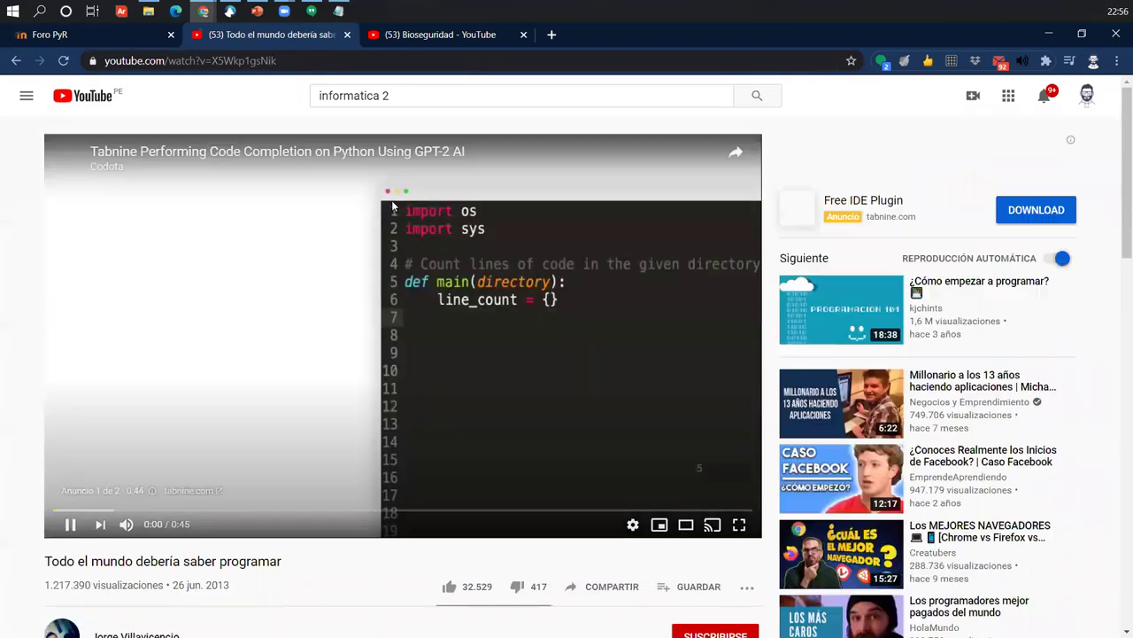
click(271, 240)
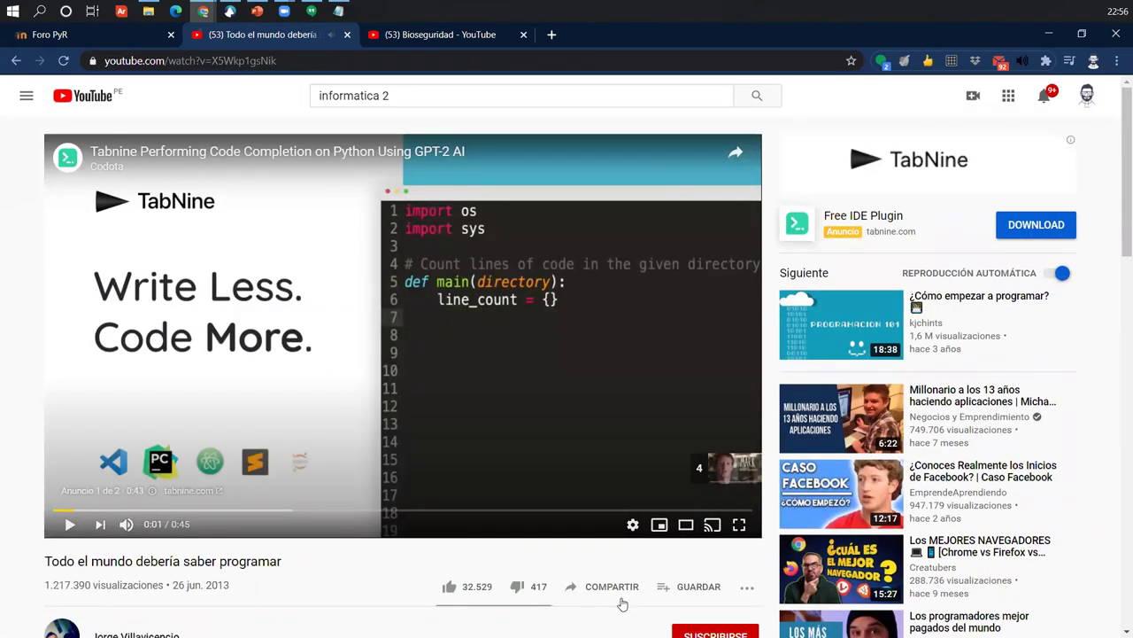
click(351, 61)
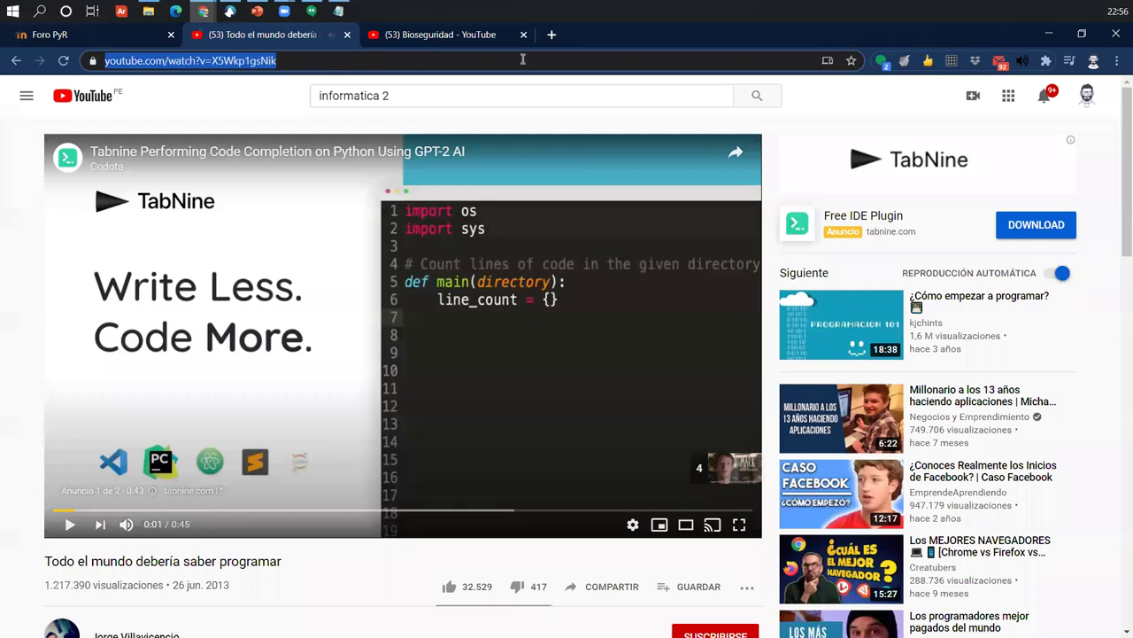
Step: Paste the video link on a new line of Pregunta 02 and post it to Foro PyR
click(139, 37)
key(Return)
text(https://www.youtube.com/watch?v=X5Wkp1qsNik)
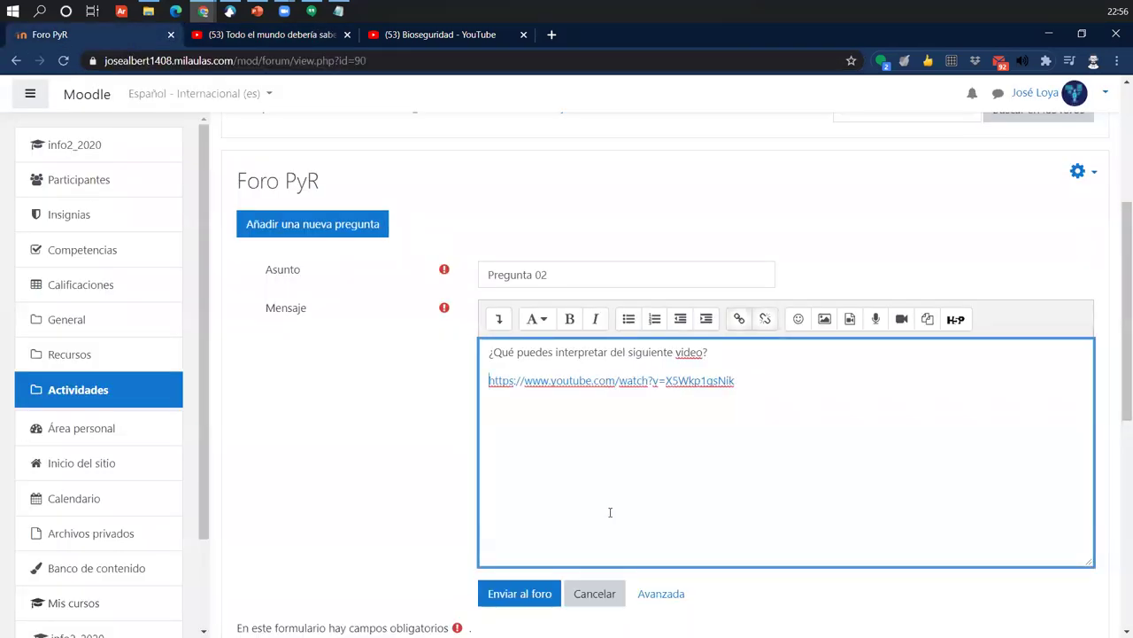
click(512, 594)
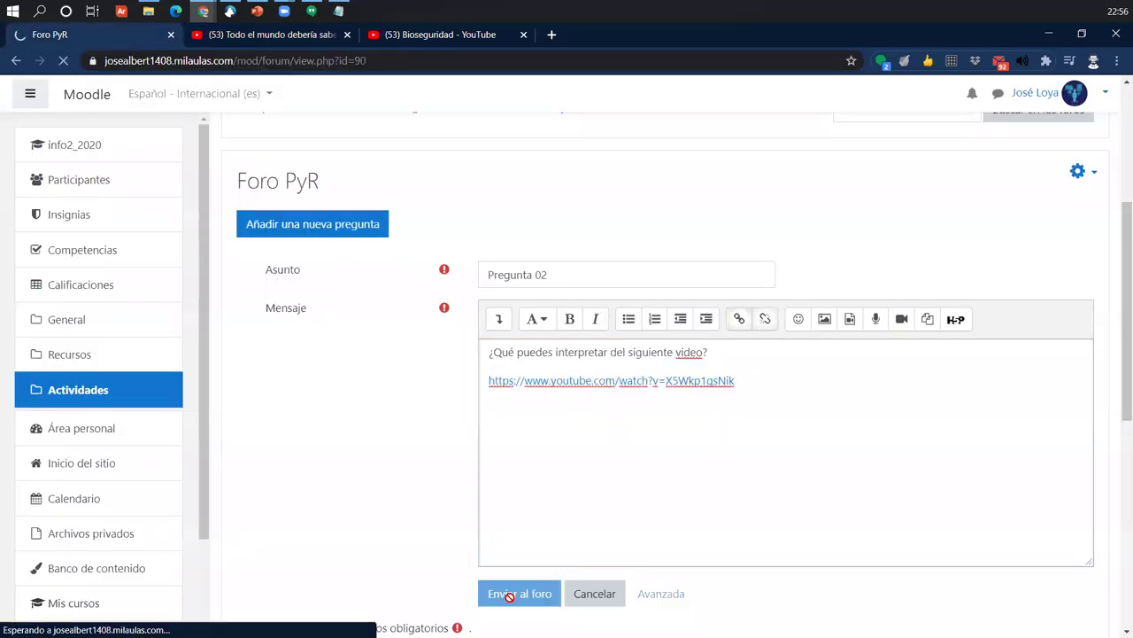
scroll(576, 561, down, 5)
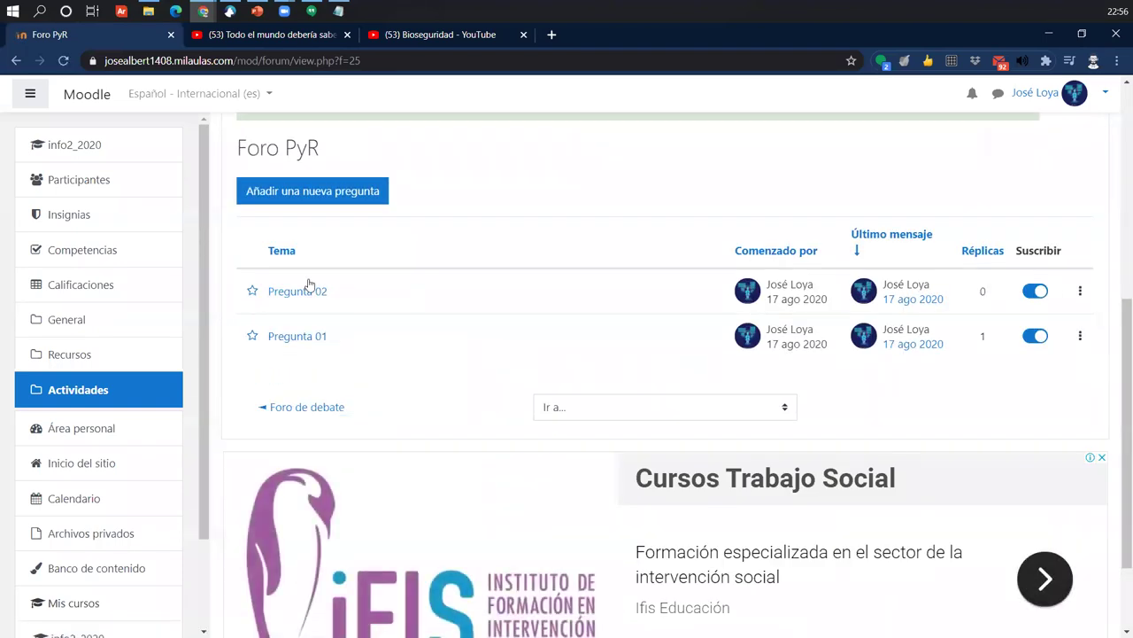
Step: Open Pregunta 02 and play its embedded video, toggling full screen before pausing
click(296, 292)
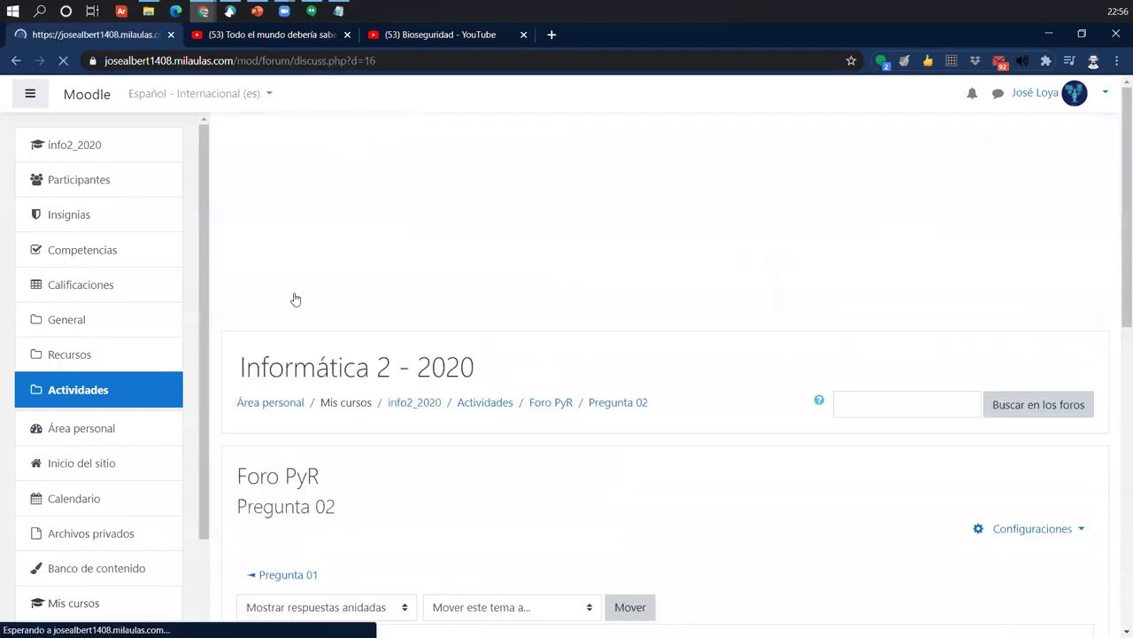
scroll(572, 583, down, 5)
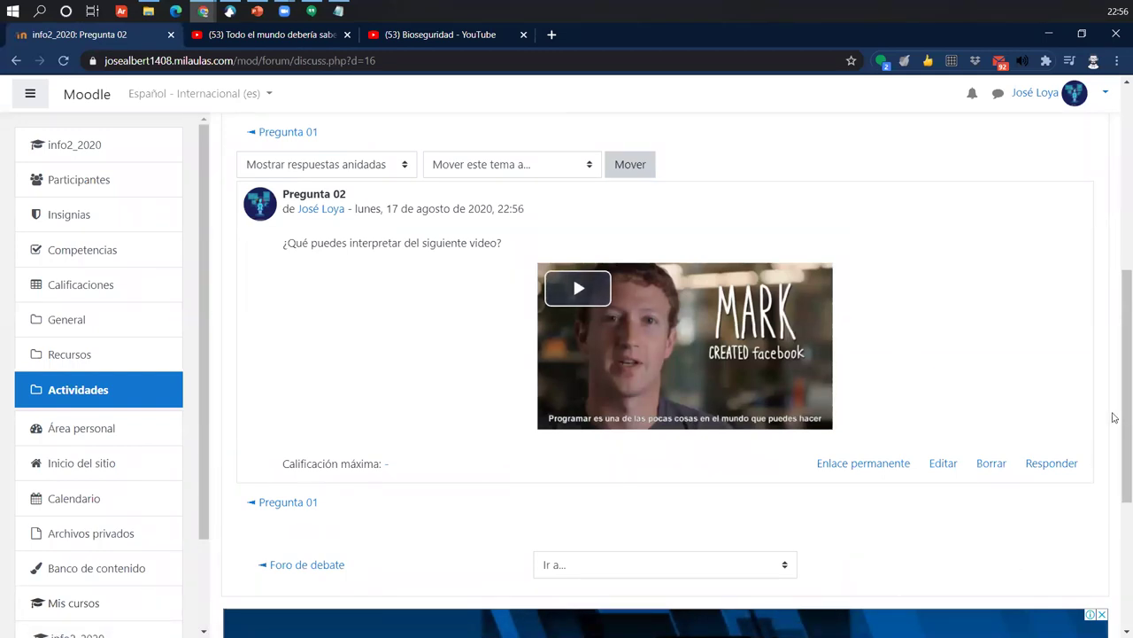
drag(287, 243, 468, 248)
click(435, 339)
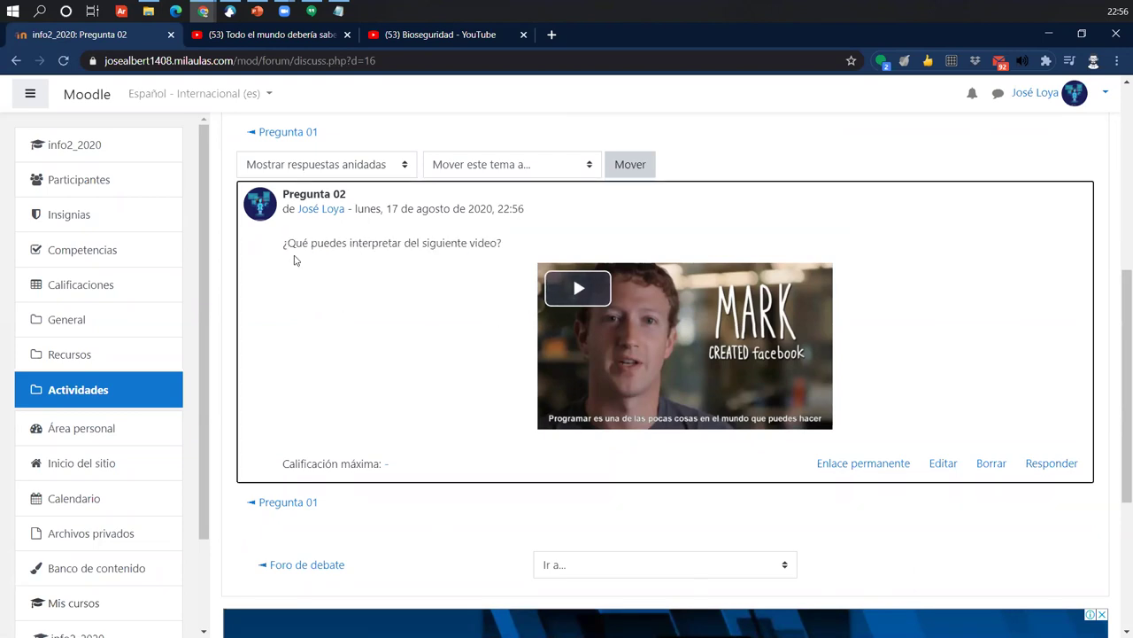
click(579, 289)
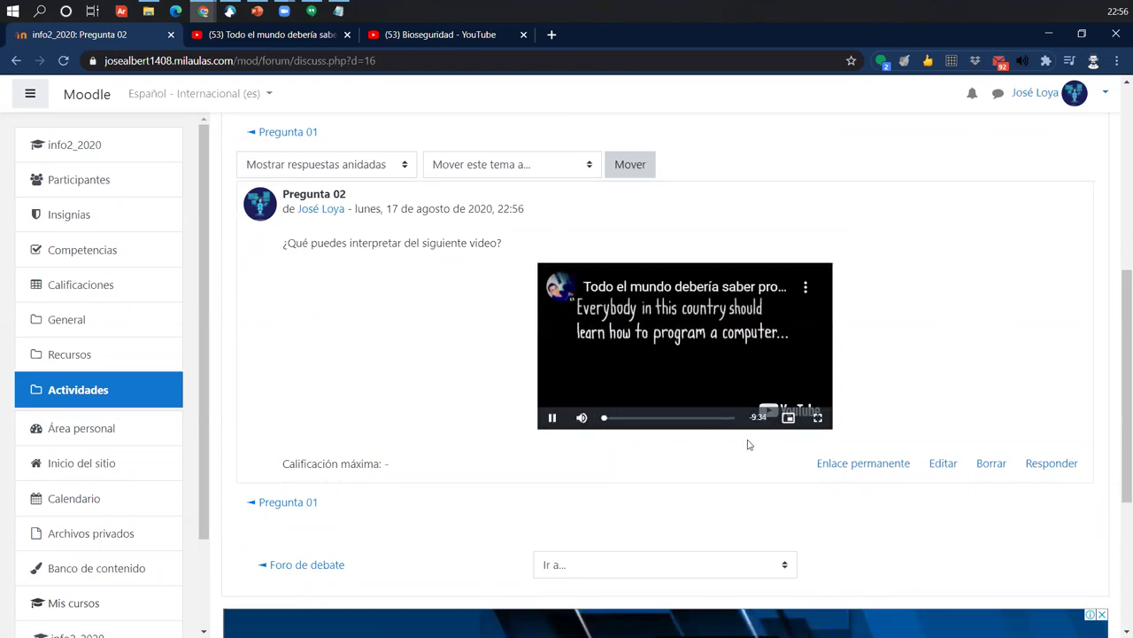
click(817, 417)
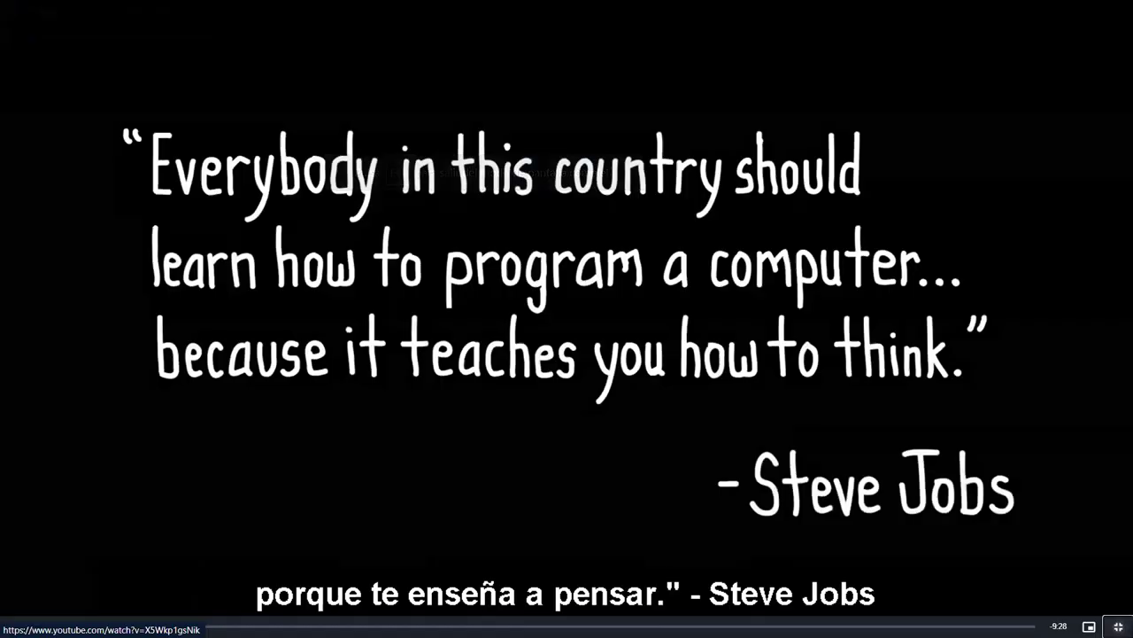
click(1118, 626)
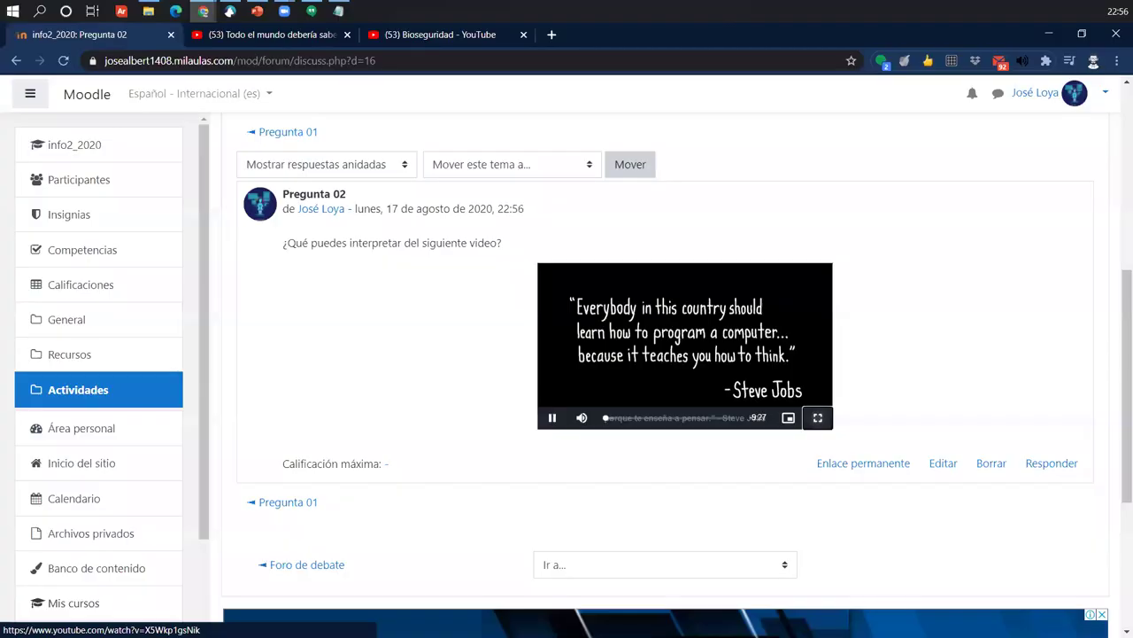
click(551, 418)
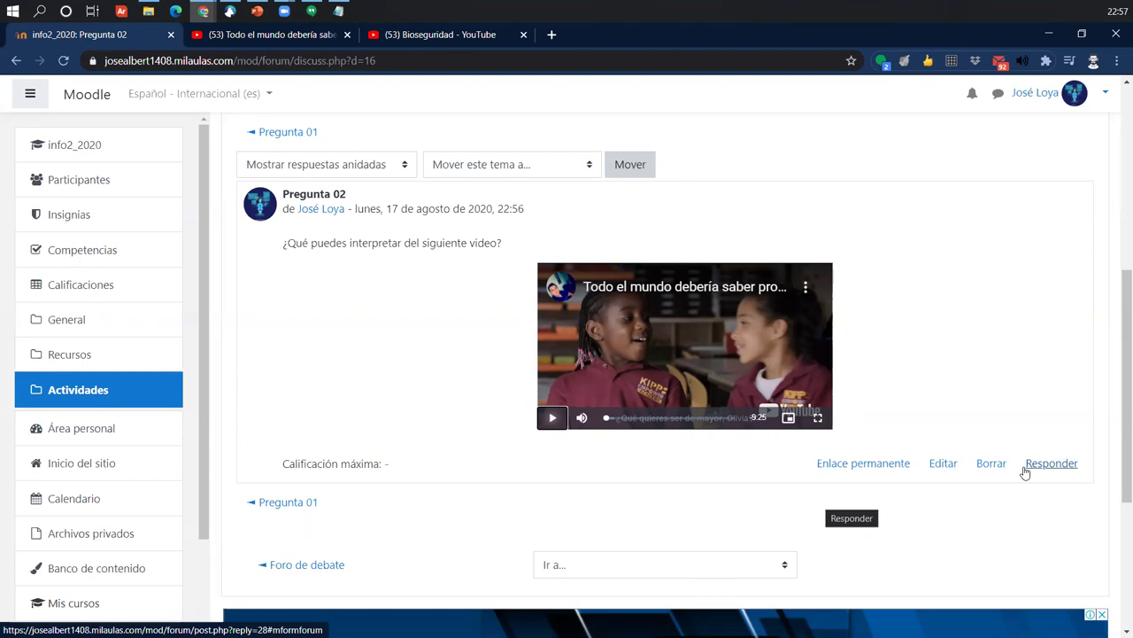
Step: Add a new label with the text 'Tipos de foros' to the Actividades section
scroll(503, 360, up, 3)
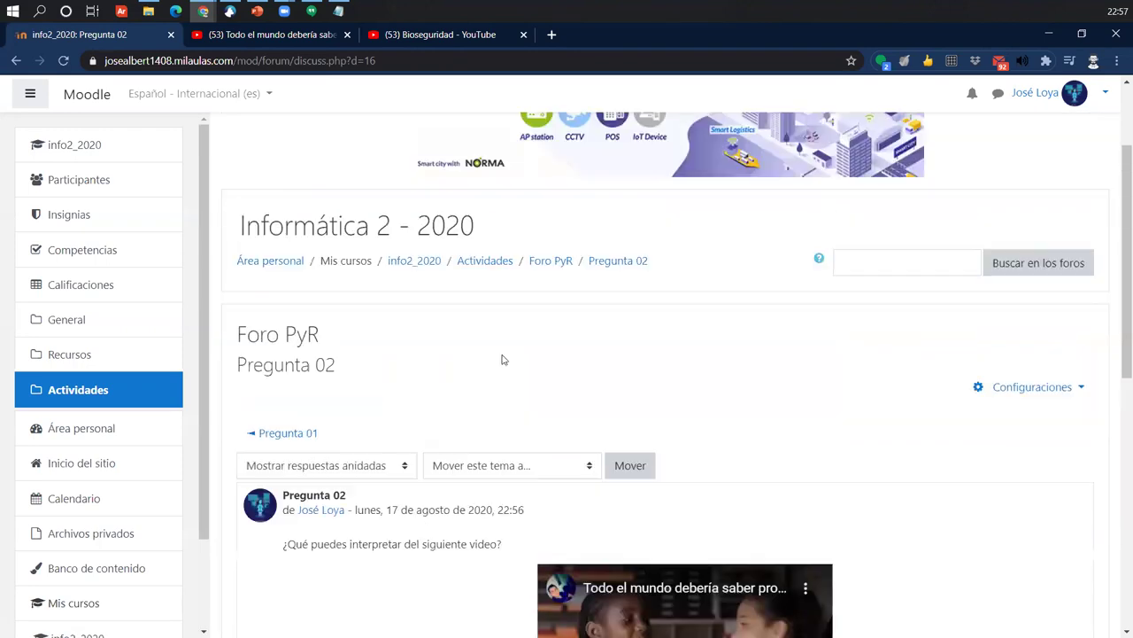
scroll(503, 359, up, 2)
click(496, 404)
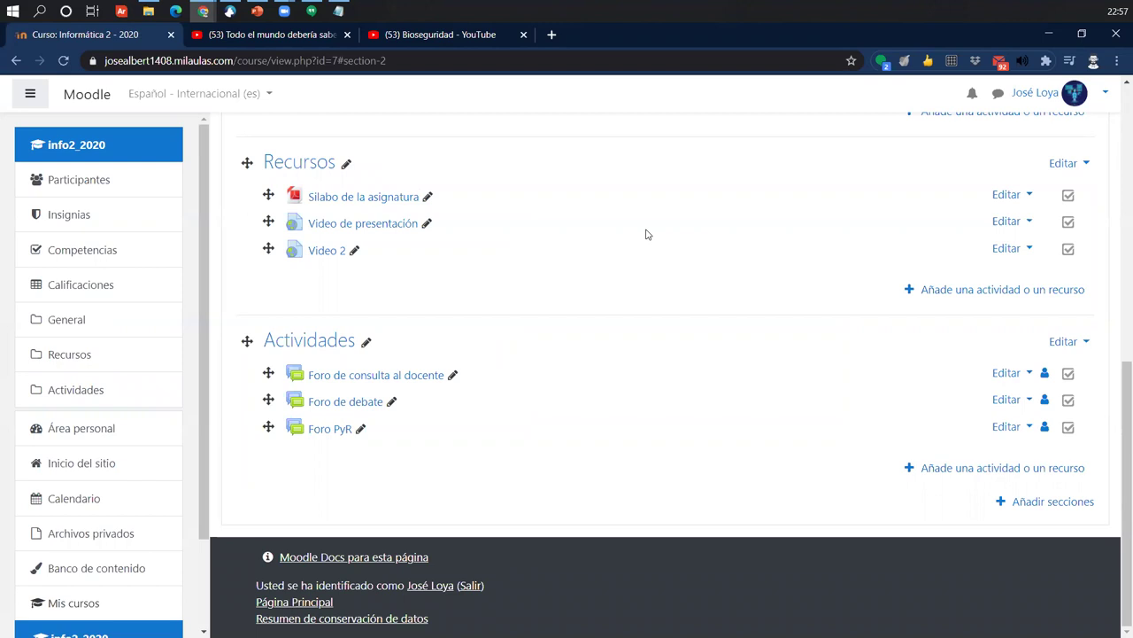
click(964, 478)
click(516, 352)
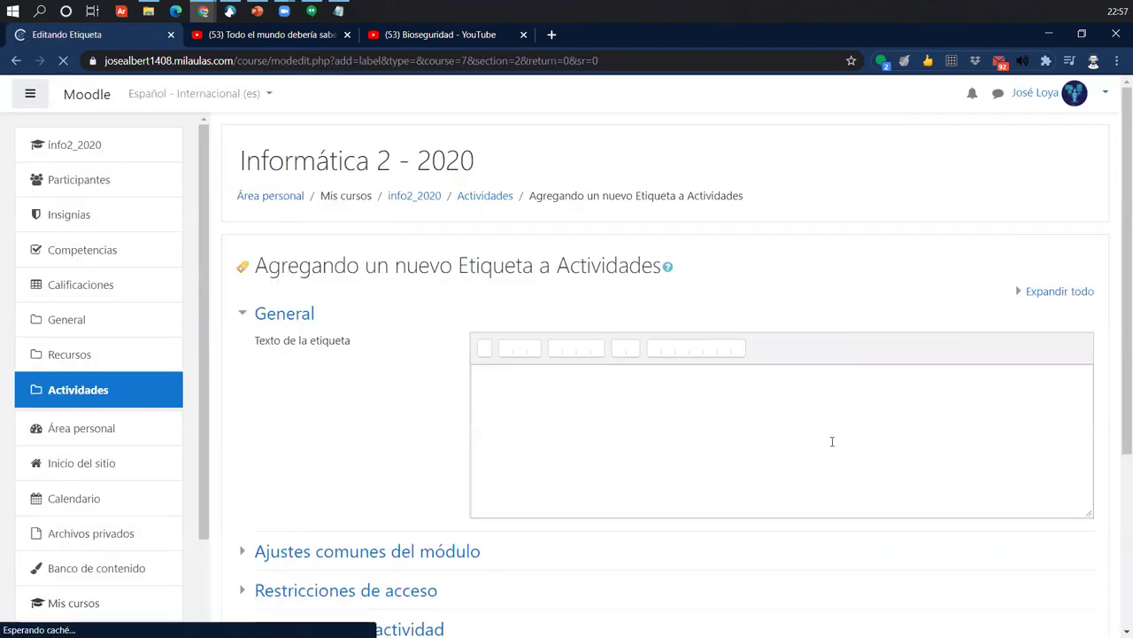
click(744, 441)
text(Tip)
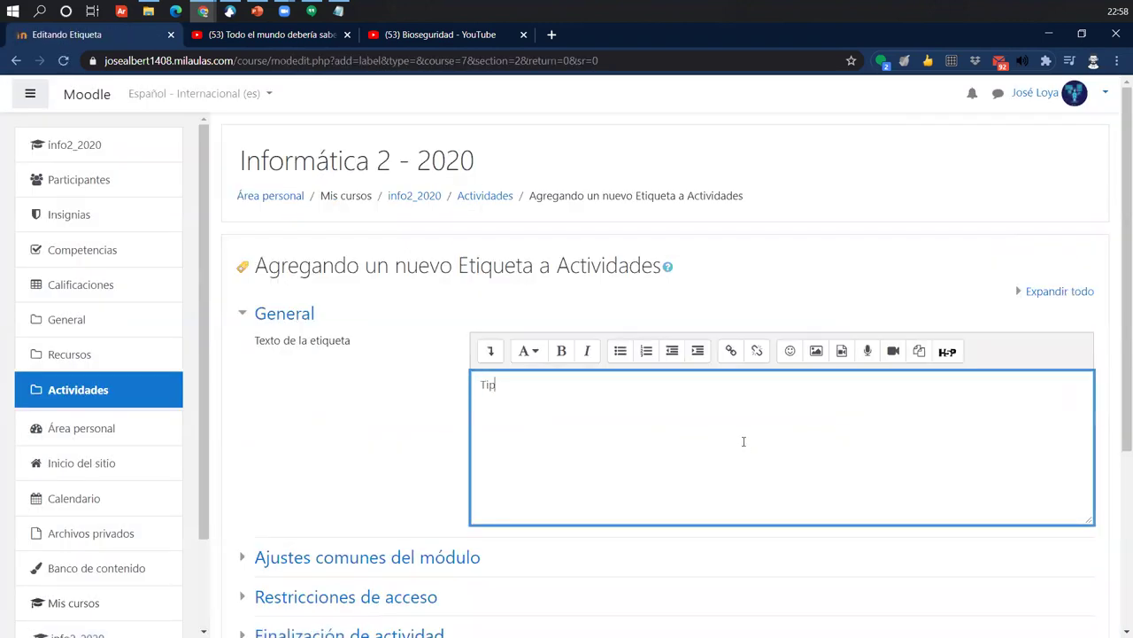
text(os de foros)
Step: Format 'Tipos de foros' as a large heading and save the label
drag(646, 409, 474, 371)
click(537, 353)
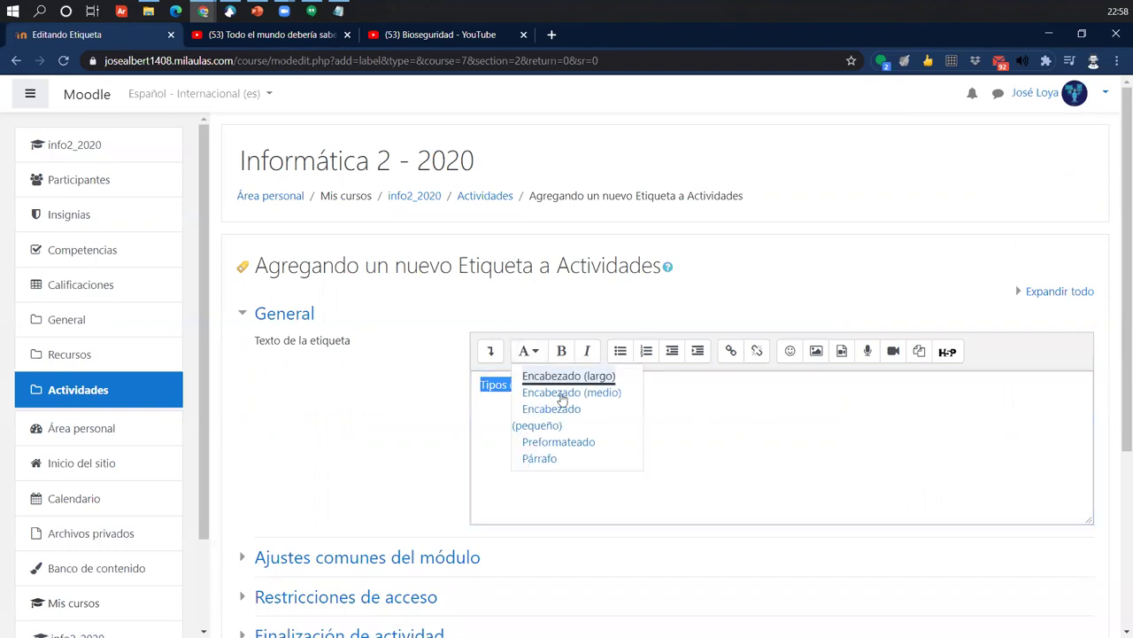
click(576, 378)
click(518, 448)
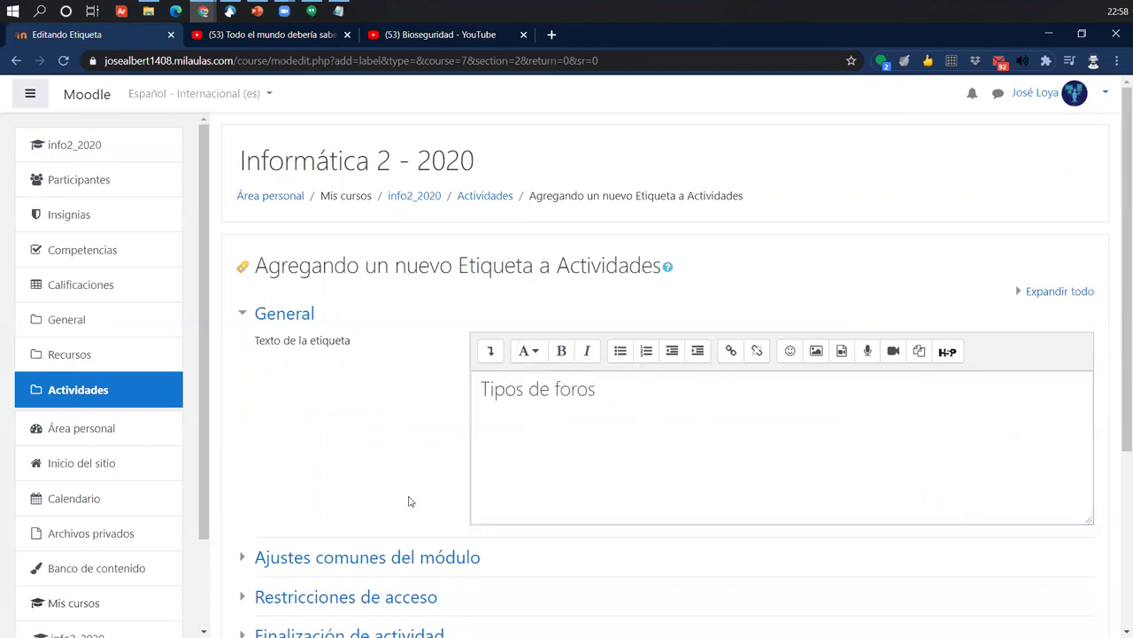
scroll(526, 452, down, 3)
click(531, 483)
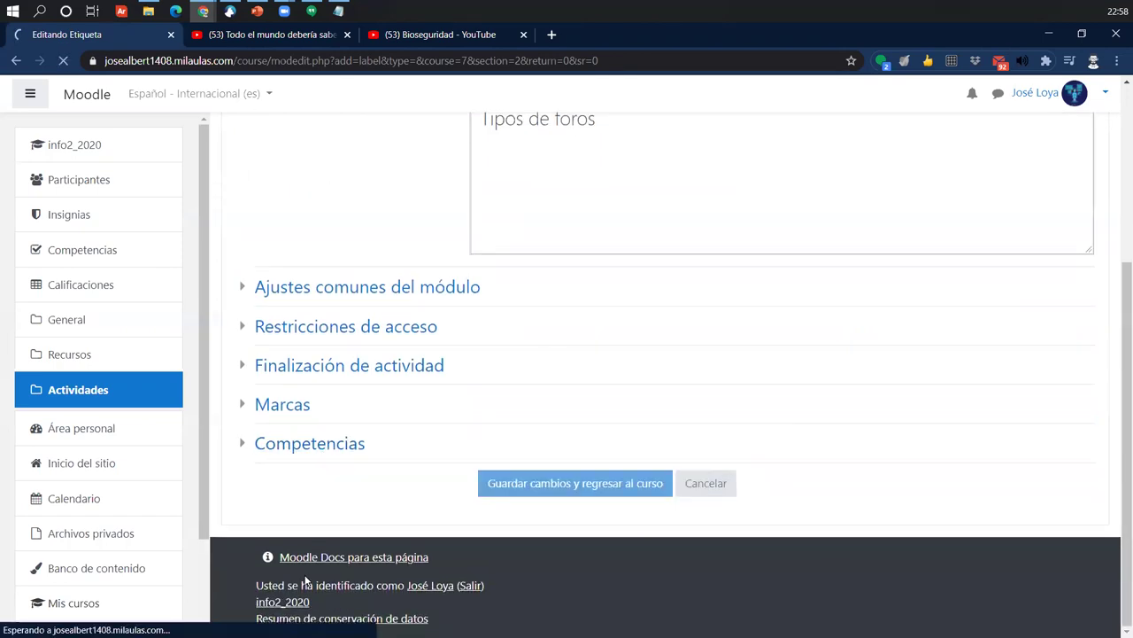
Step: Place the label above the forums and move Foro de consulta al docente, Foro de debate and Foro PyR one level right
drag(271, 496, 293, 432)
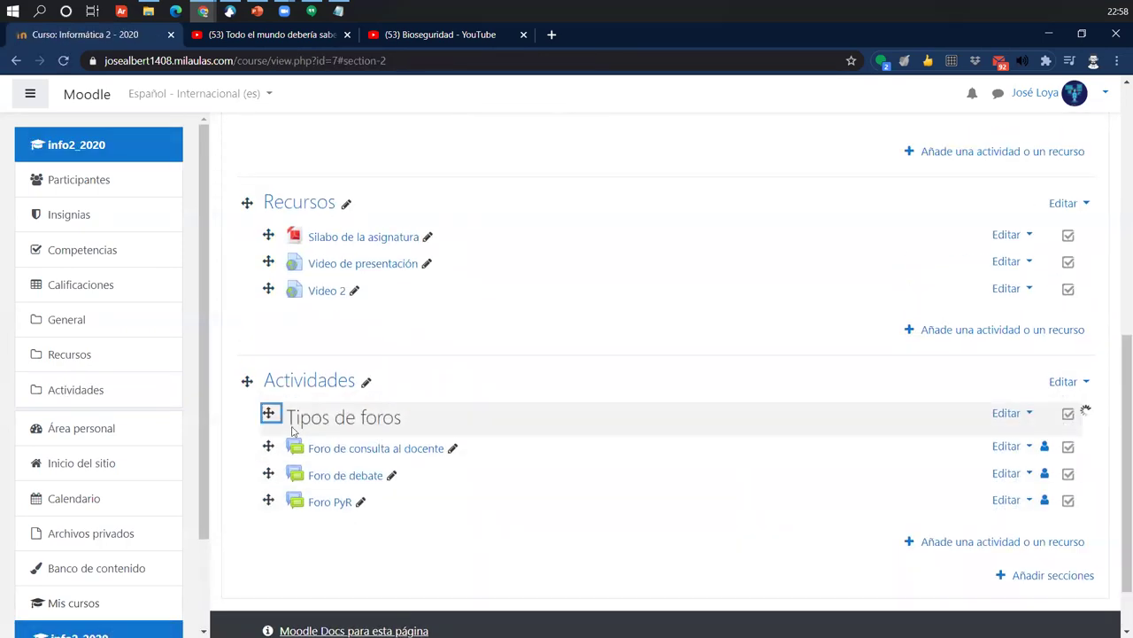
click(1014, 447)
click(990, 489)
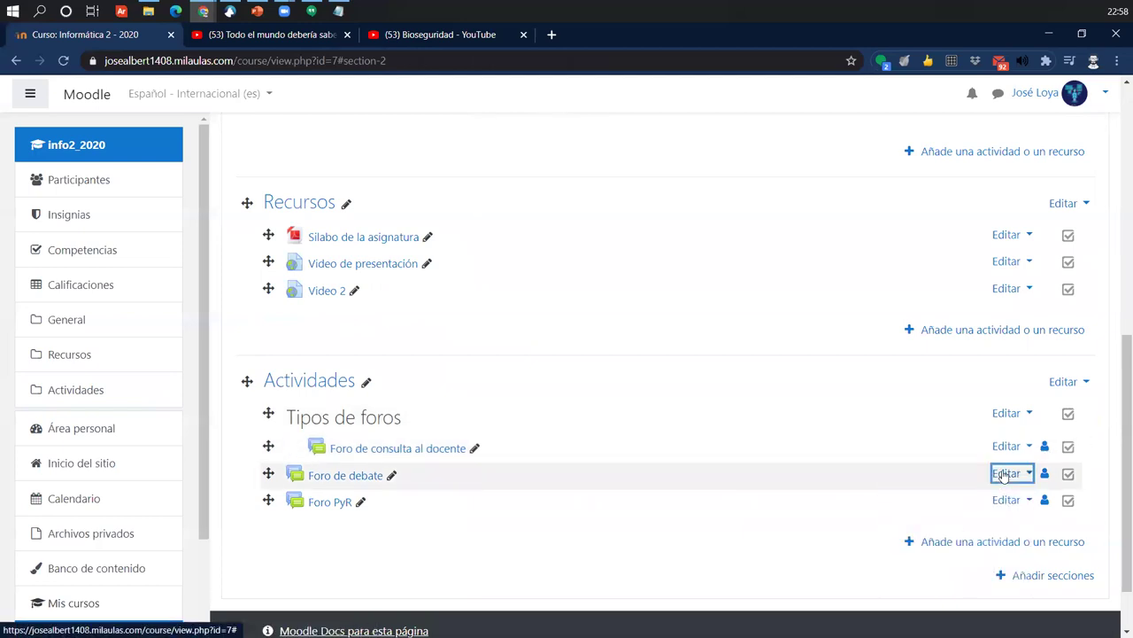
click(1006, 473)
click(982, 489)
click(1007, 499)
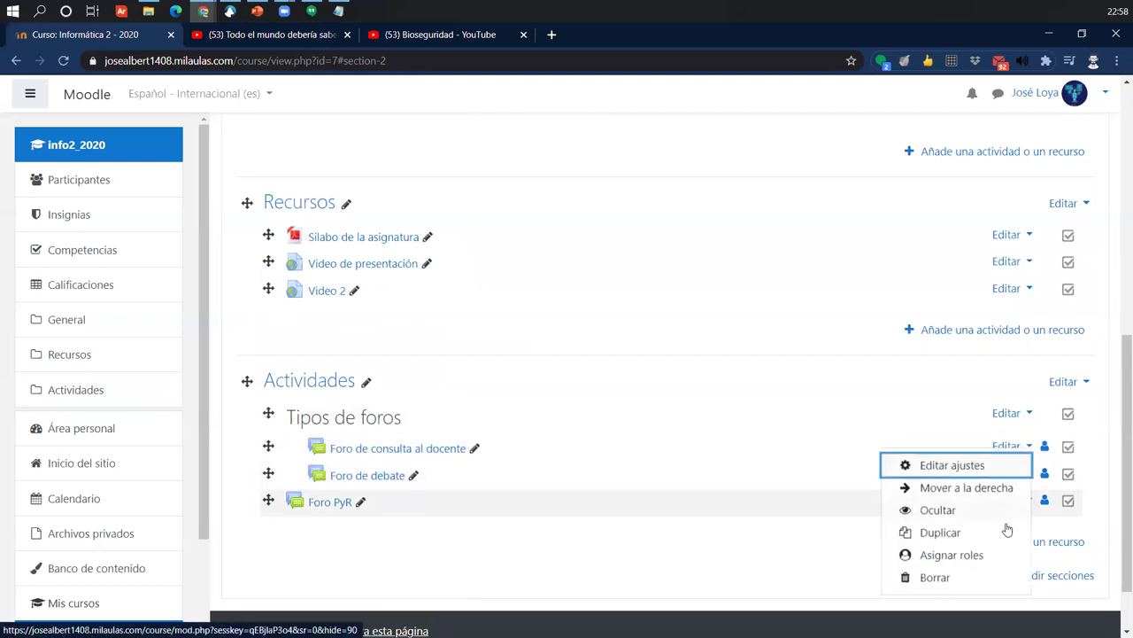
click(960, 488)
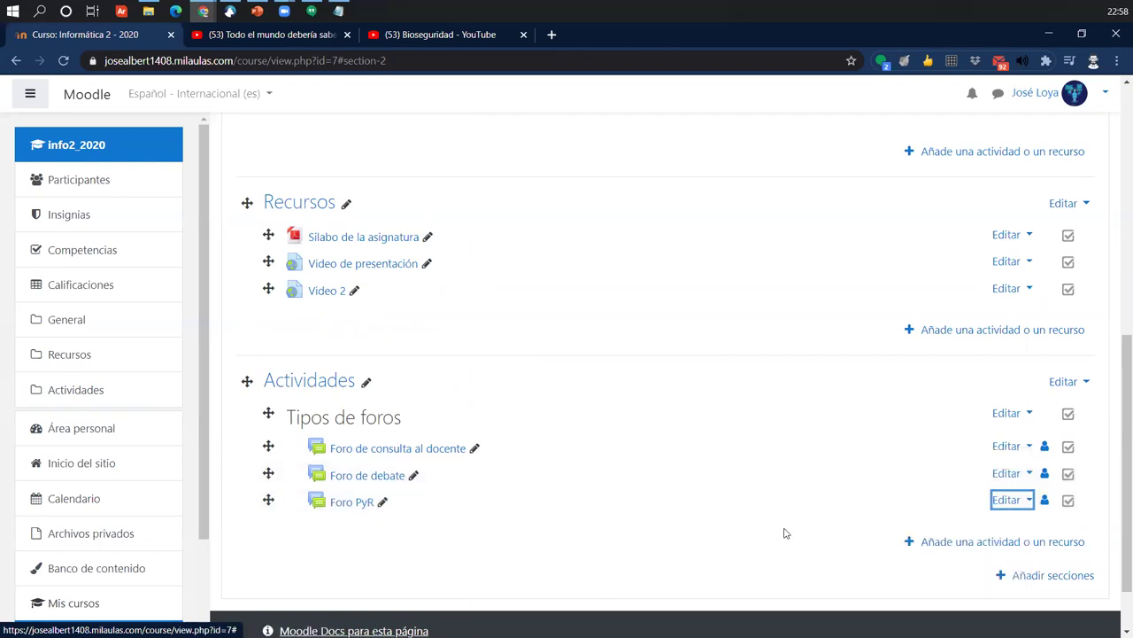
scroll(784, 531, down, 1)
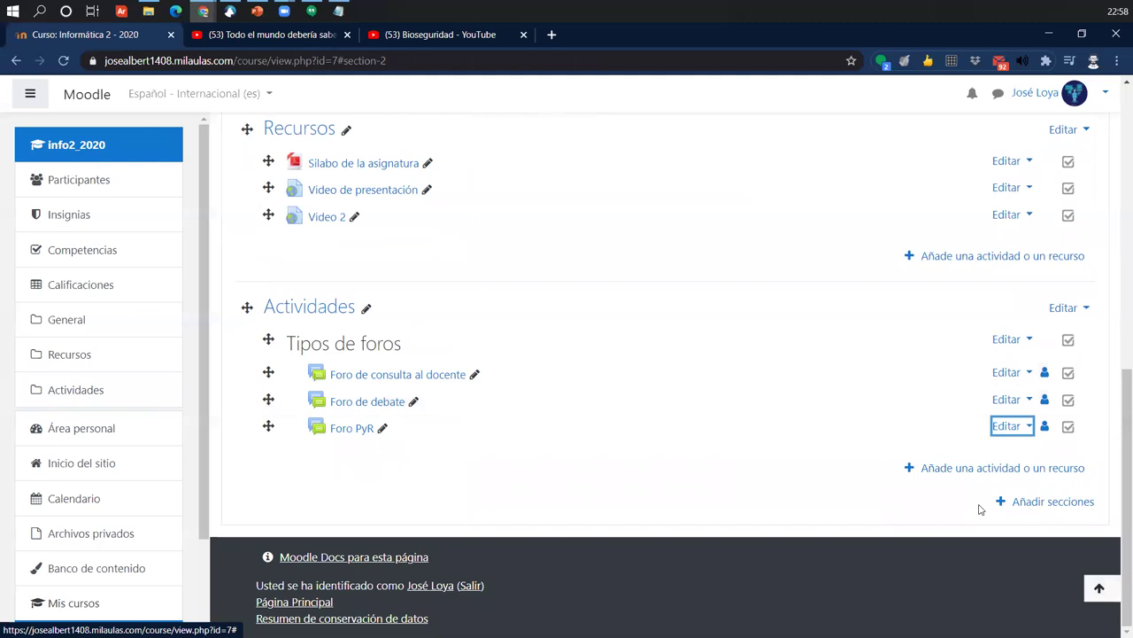
click(1026, 469)
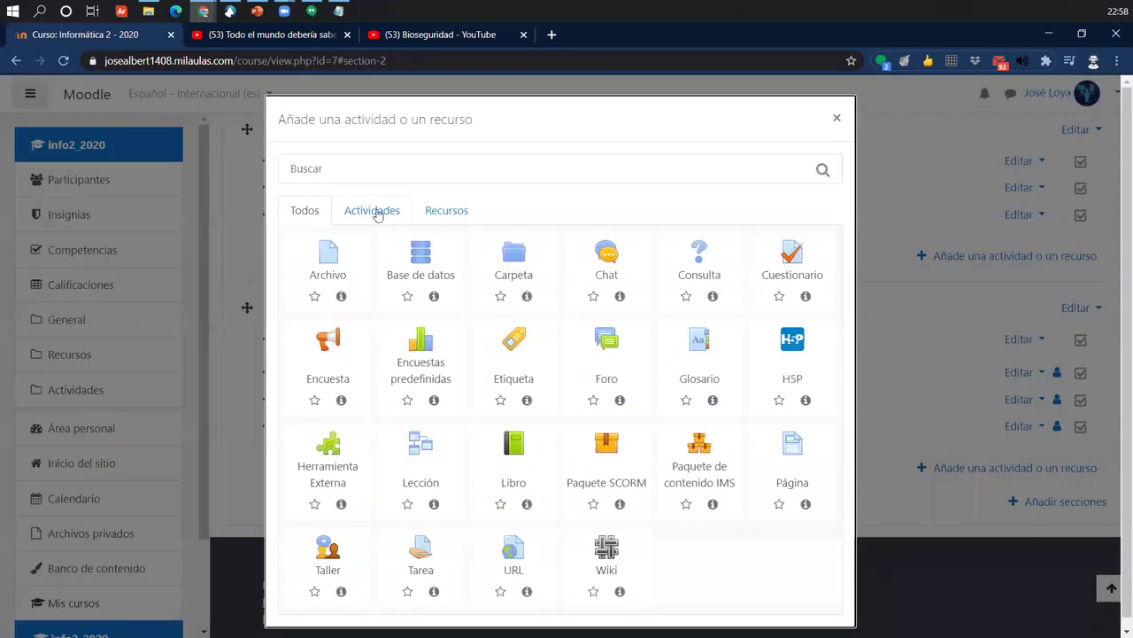
Step: Pick Tarea from the chooser's Actividades list, then close the Bioseguridad YouTube tab
click(373, 213)
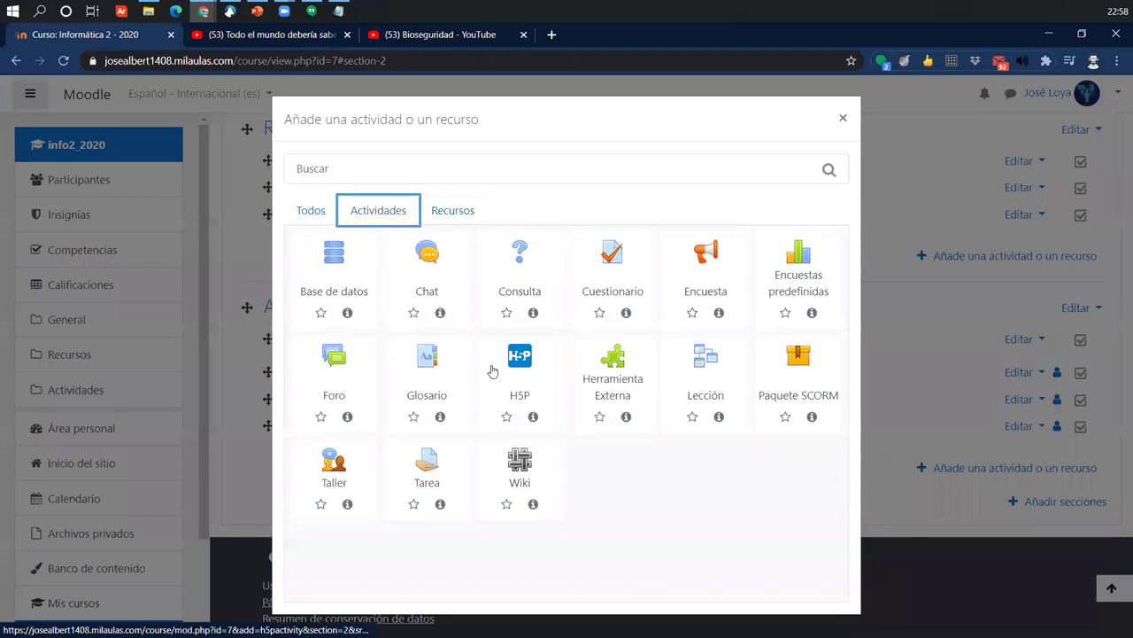
click(427, 464)
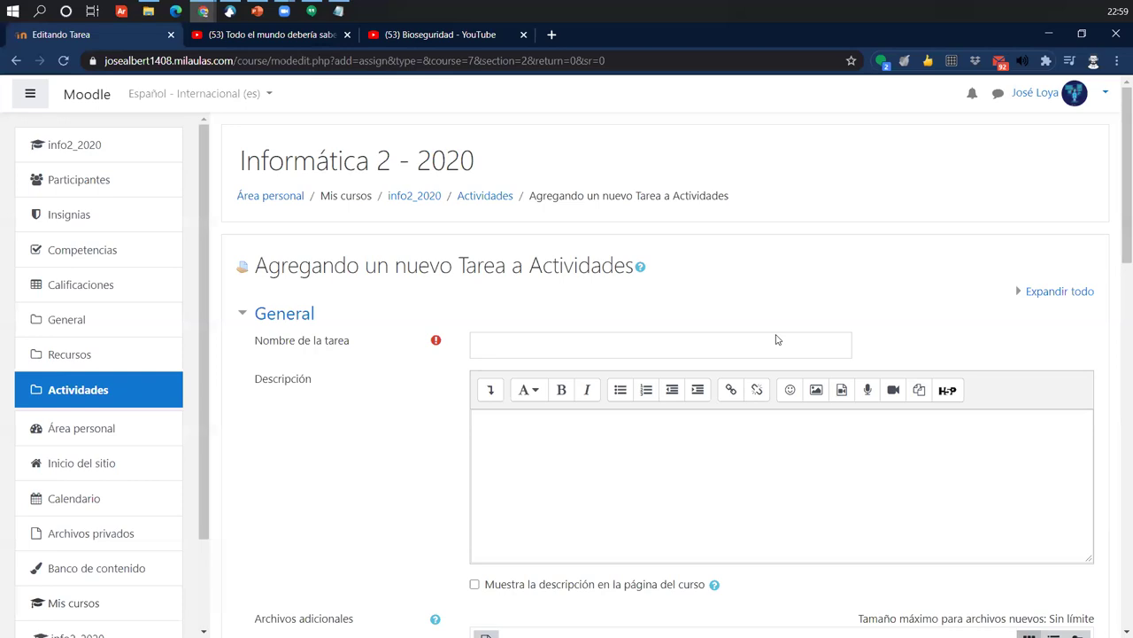
click(523, 38)
Step: Open the course in a new tab, enter Foro PyR and read Pregunta 01
middle_click(485, 195)
click(264, 35)
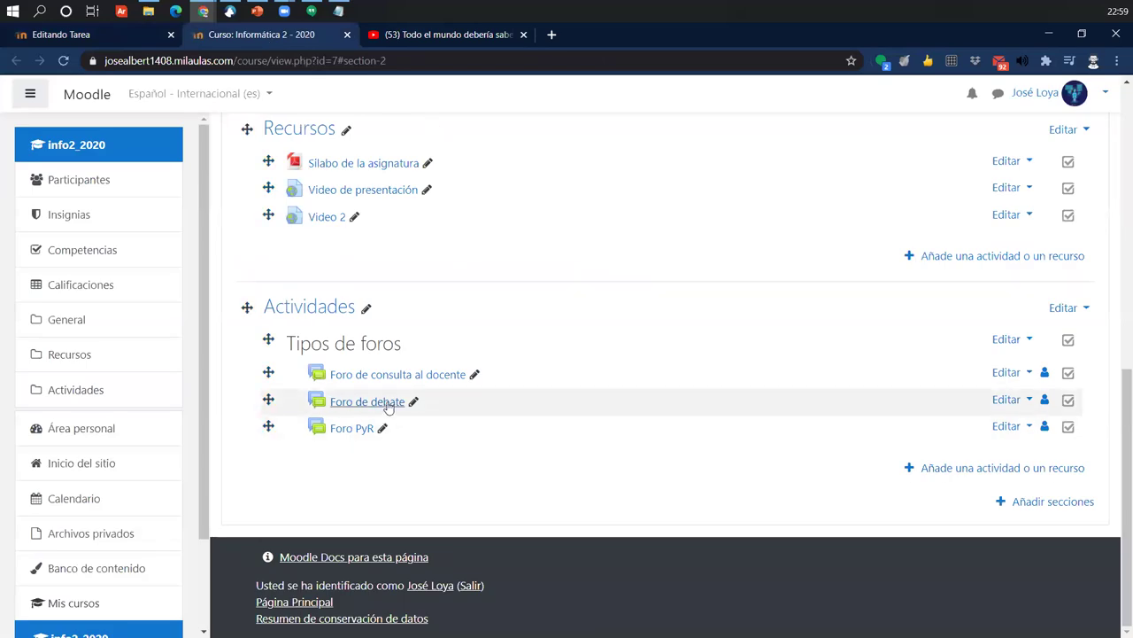
click(354, 430)
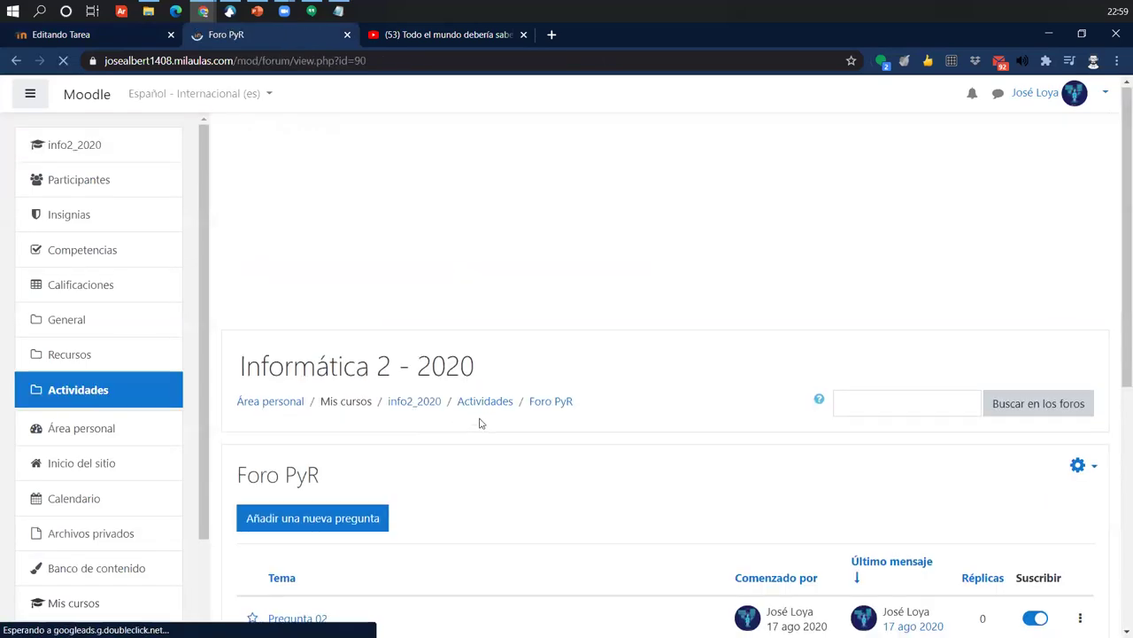
click(299, 441)
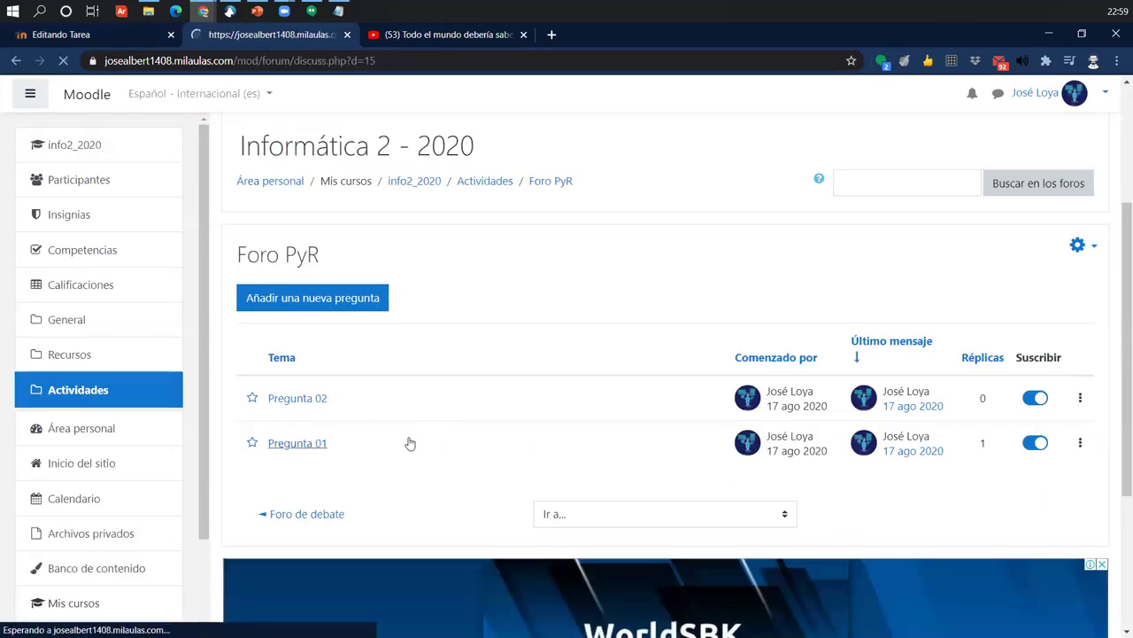
scroll(410, 442, down, 6)
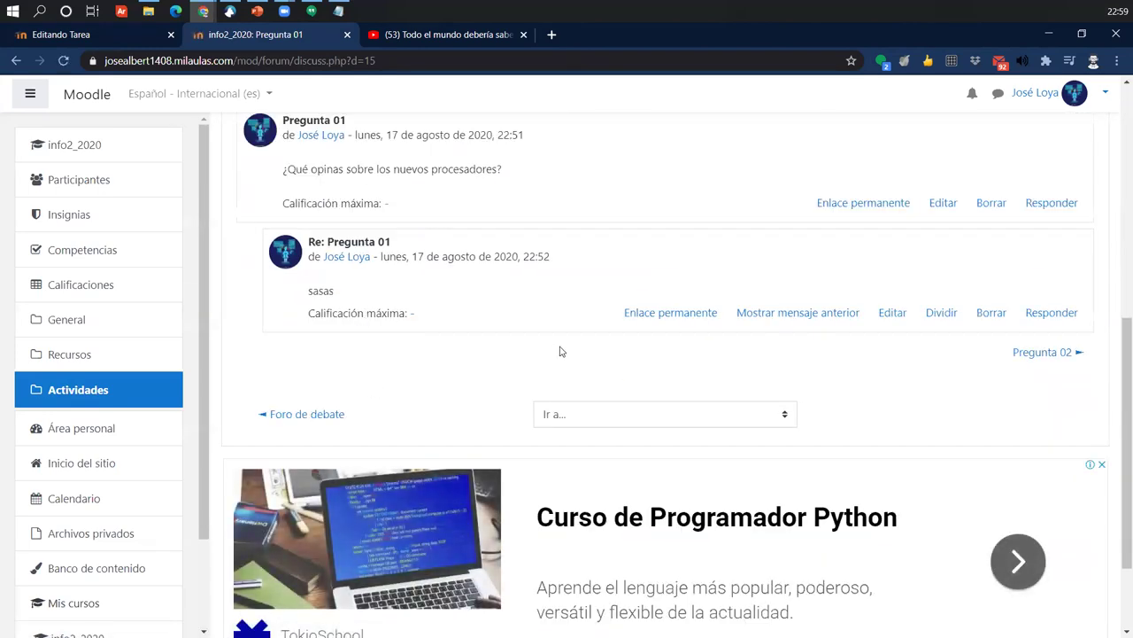
scroll(437, 389, up, 1)
scroll(437, 390, up, 4)
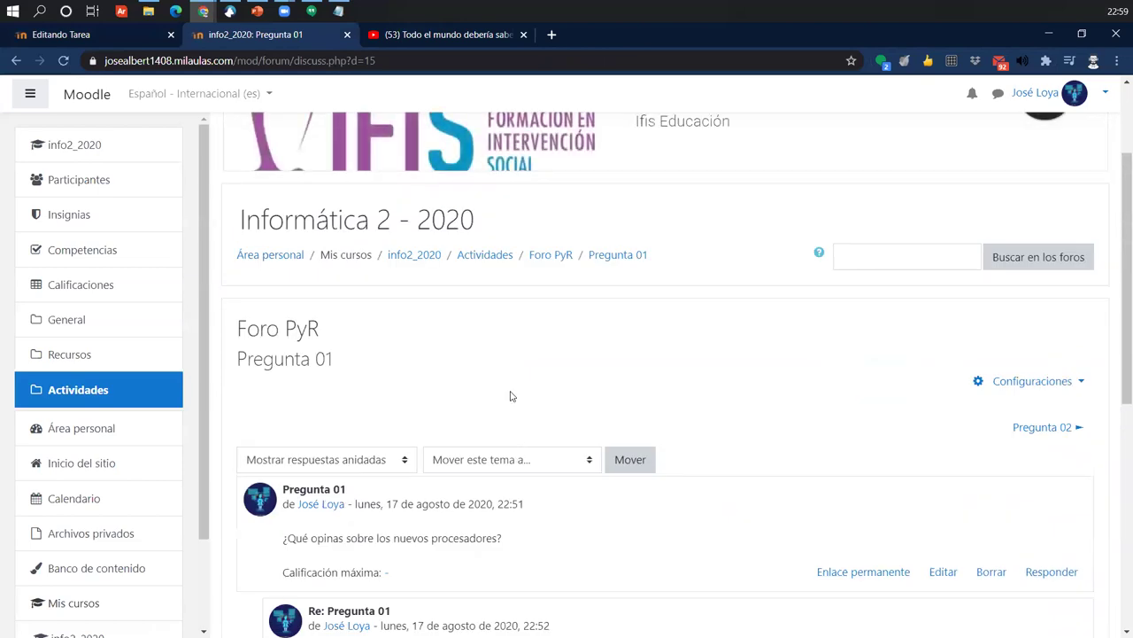
scroll(510, 396, up, 1)
scroll(519, 402, down, 5)
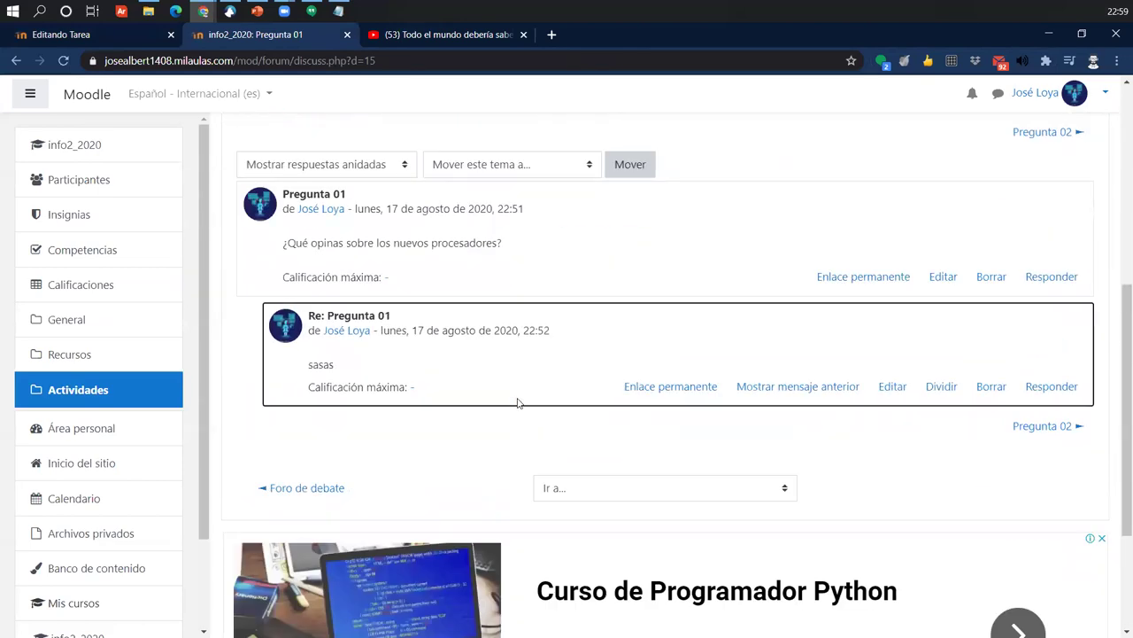
key(alt+Left)
Step: Read Pregunta 02, go back to Foro PyR's topic list, and open Área personal in a new tab
click(306, 425)
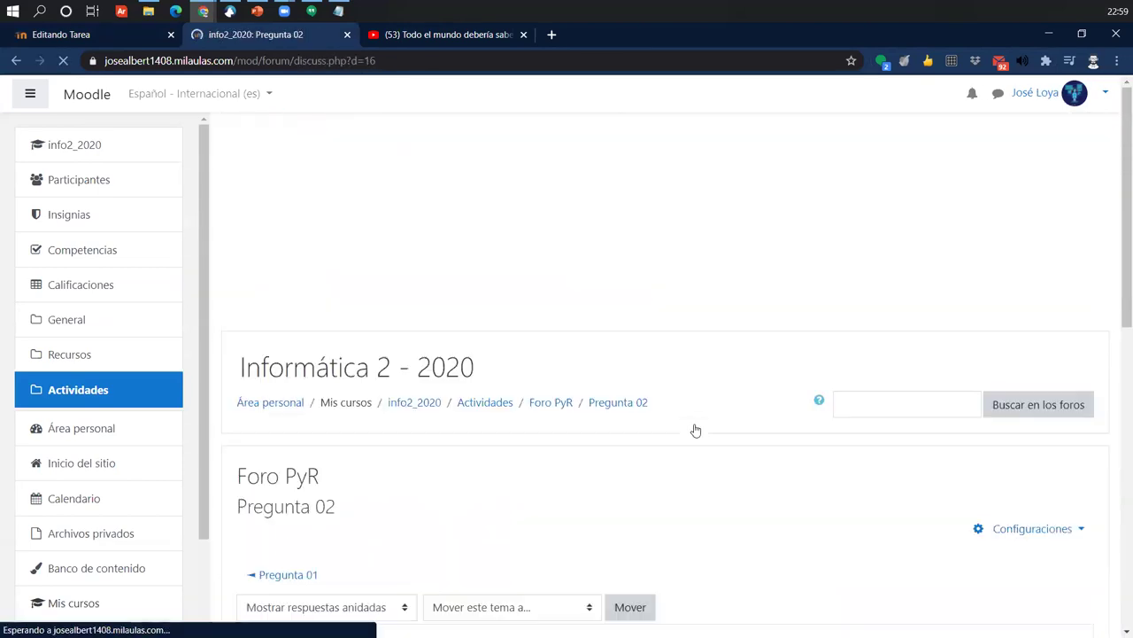
scroll(663, 435, down, 5)
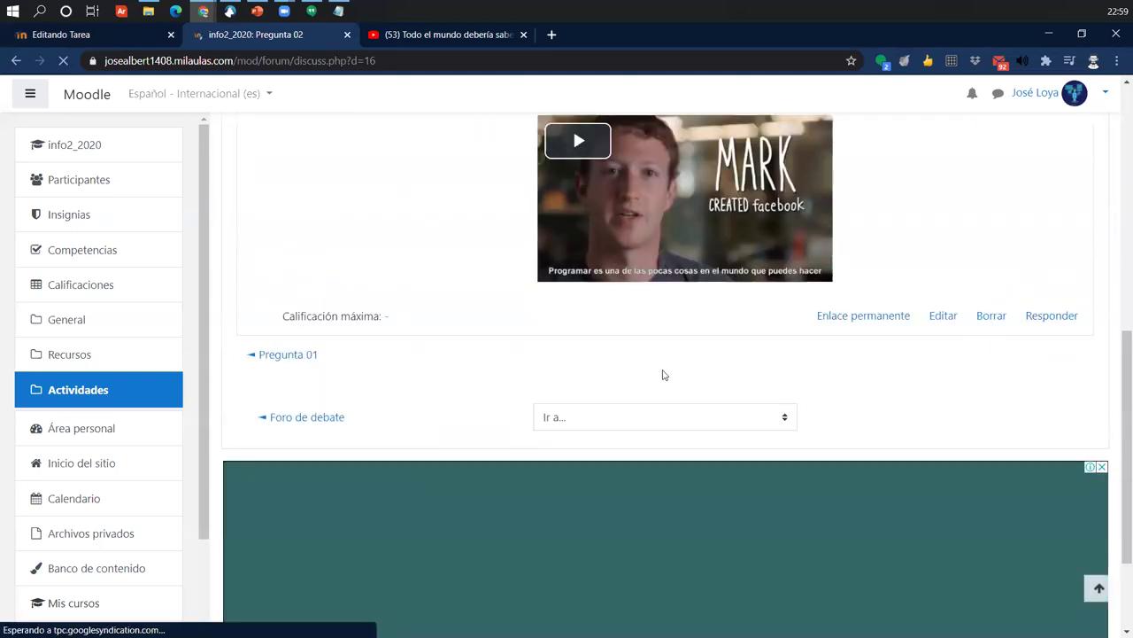
scroll(652, 389, up, 6)
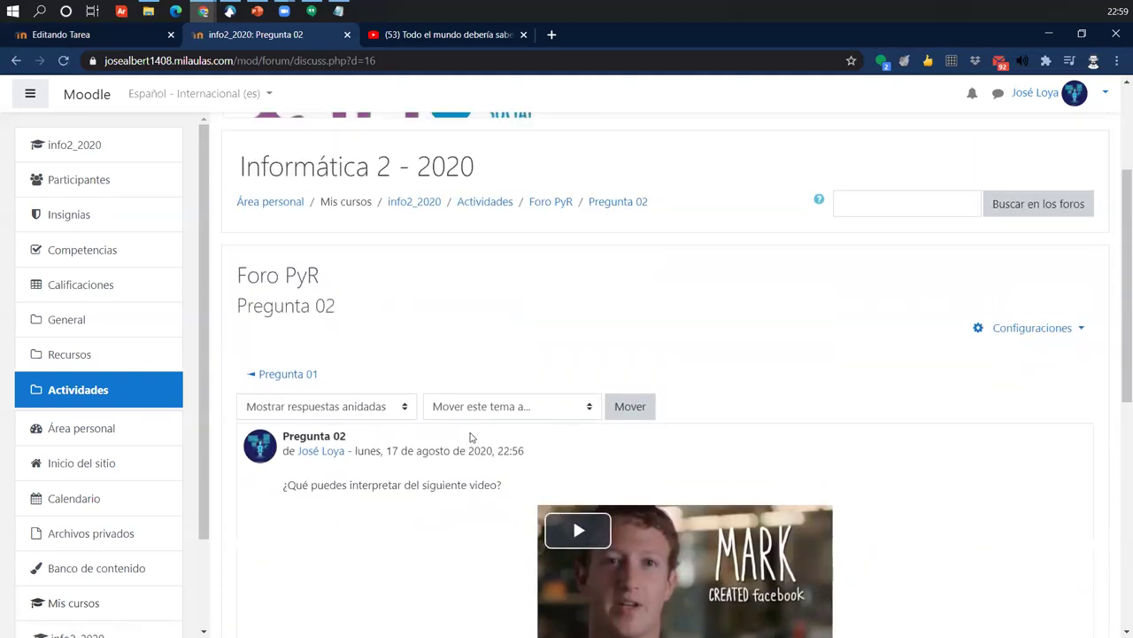
scroll(655, 439, down, 7)
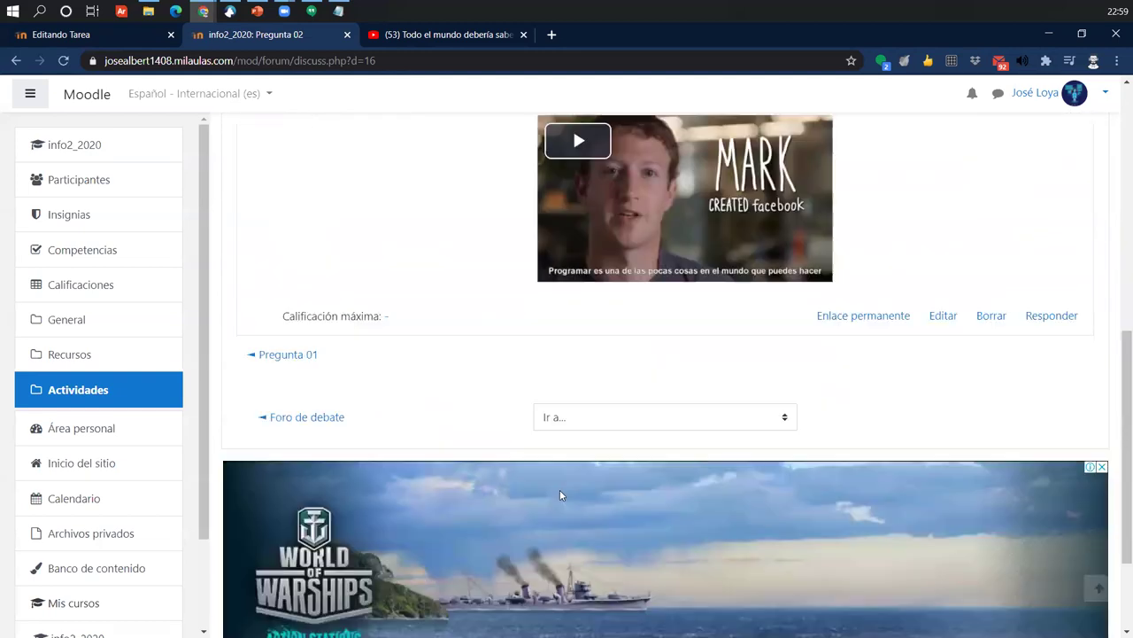
scroll(442, 452, up, 3)
scroll(354, 298, up, 3)
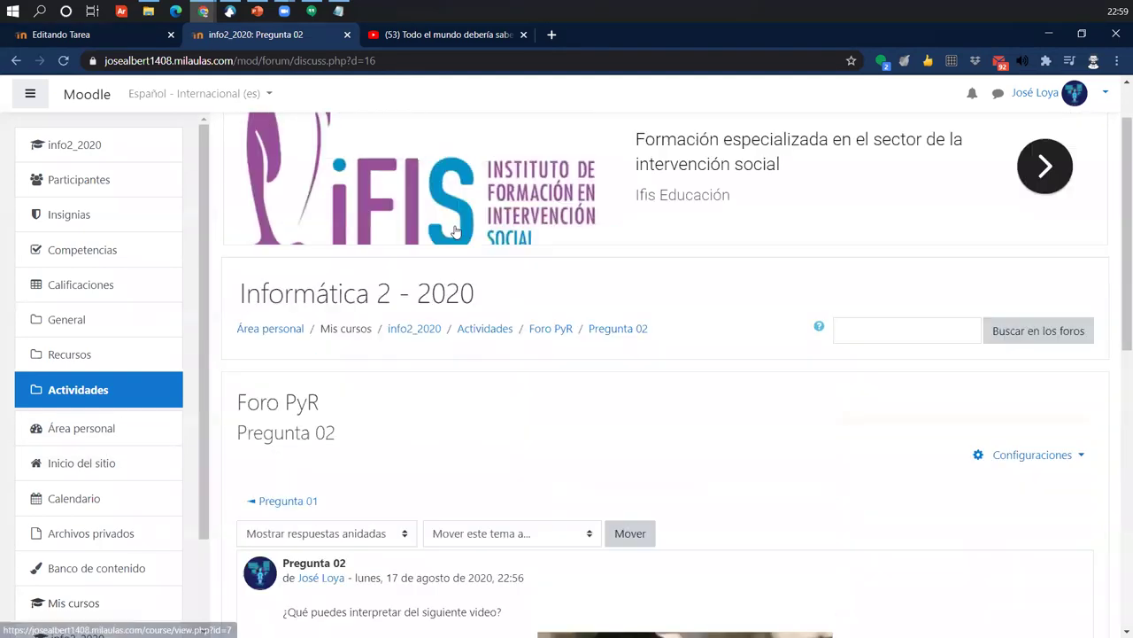
click(536, 329)
scroll(142, 496, down, 3)
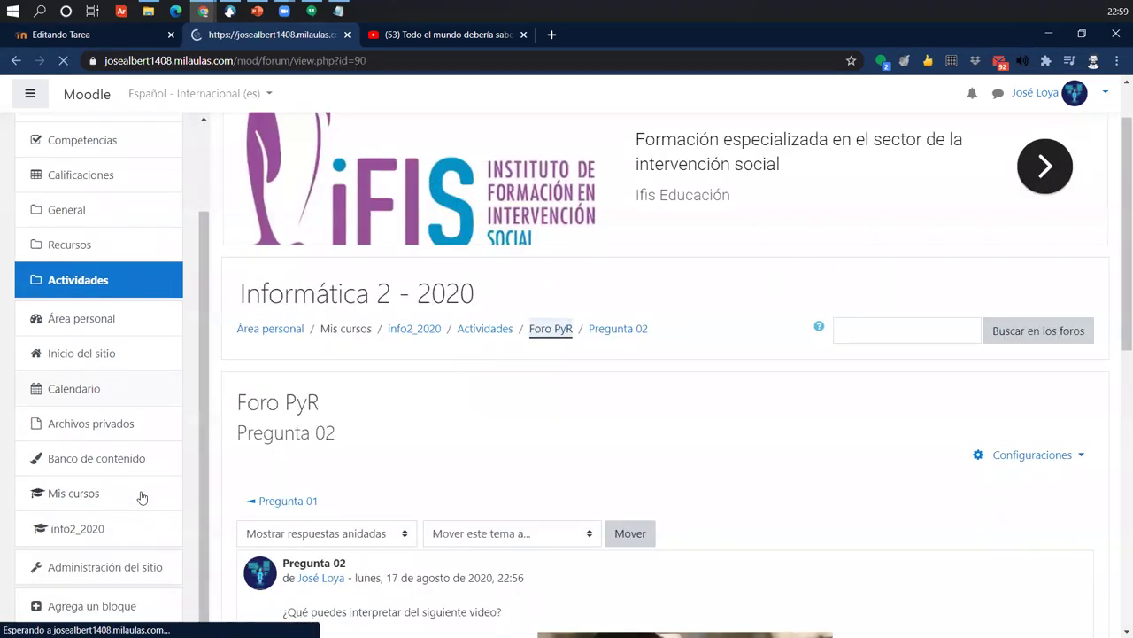
scroll(53, 354, up, 2)
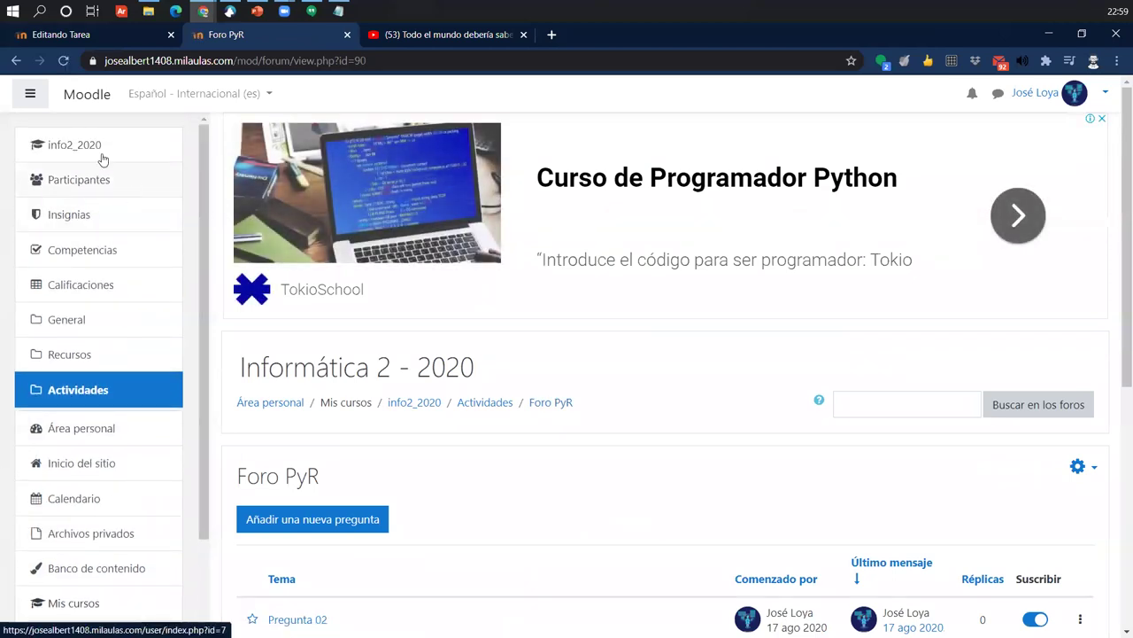
middle_click(88, 104)
Step: In the new tab, go to Administración del sitio > Cursos > Administrar cursos y categorías
click(416, 34)
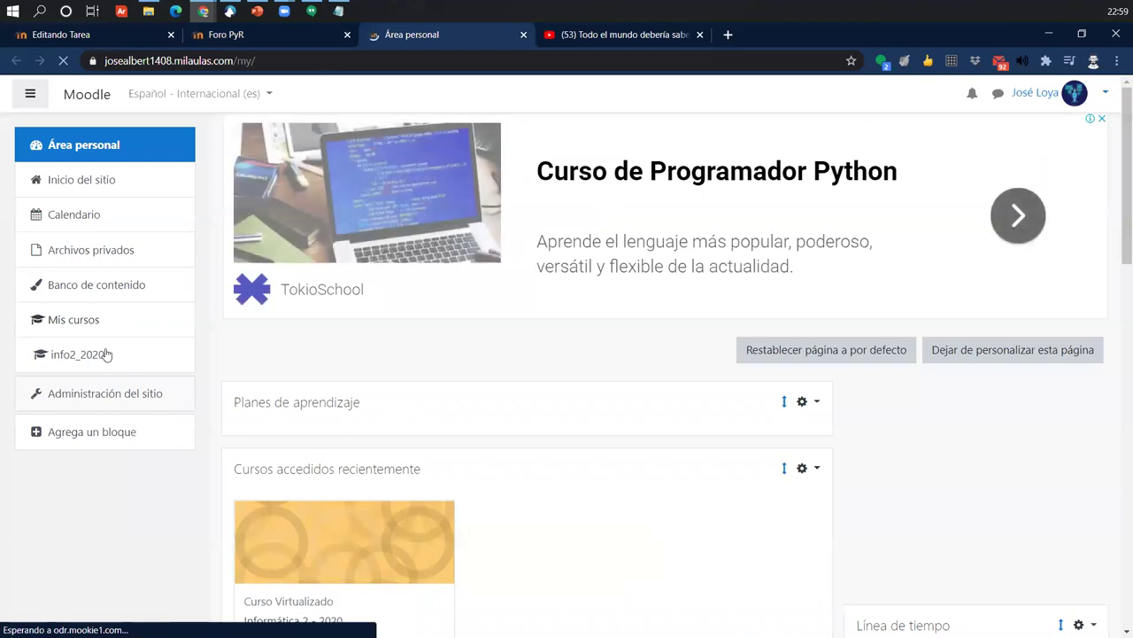
click(108, 401)
scroll(363, 425, down, 3)
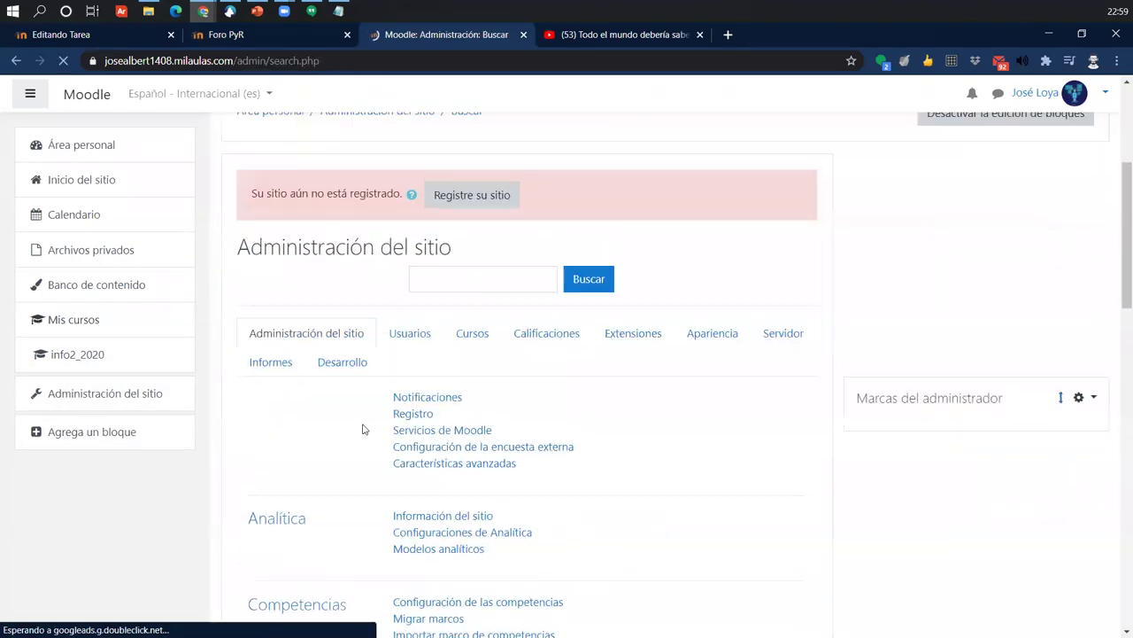
click(464, 336)
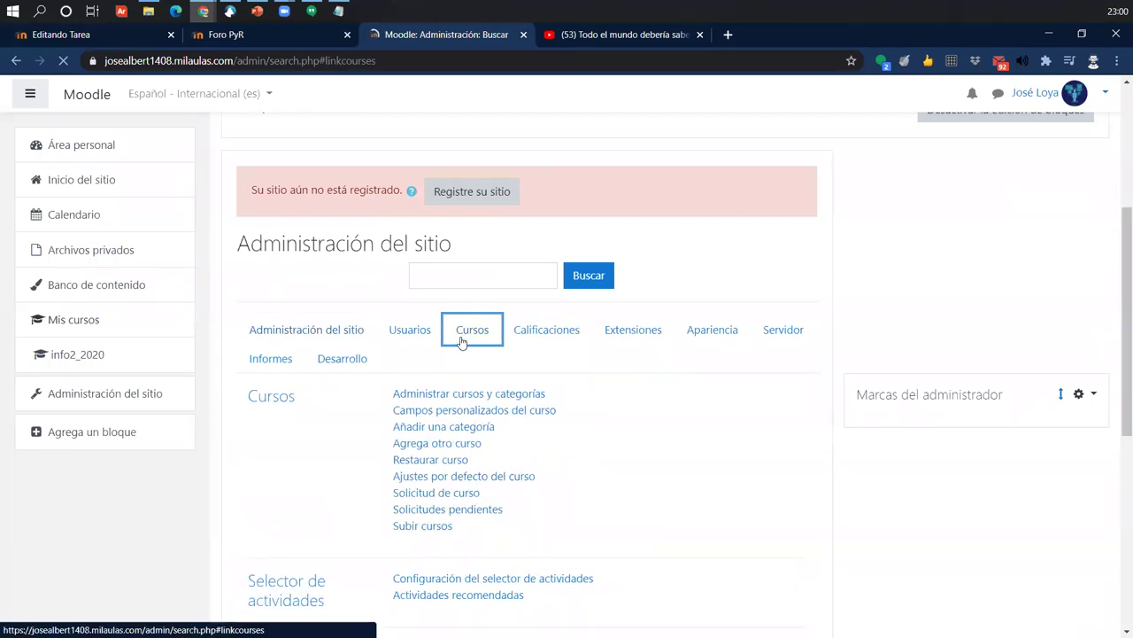
click(416, 395)
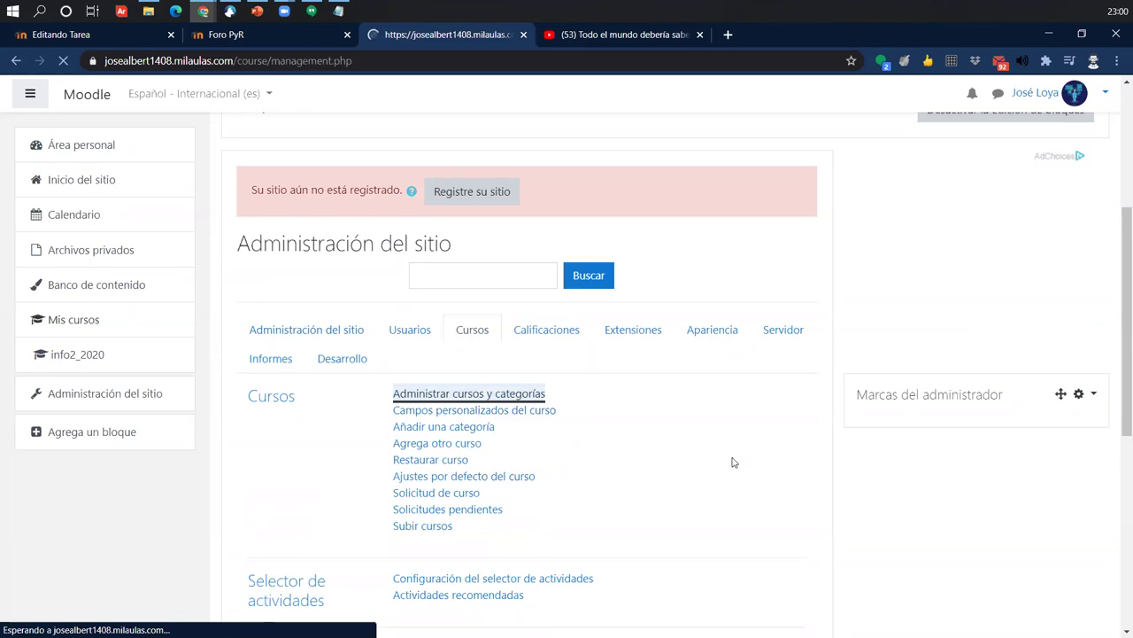
Step: List the Cursos a distancia courses and open the Curso virtual de informática course page
scroll(732, 461, down, 3)
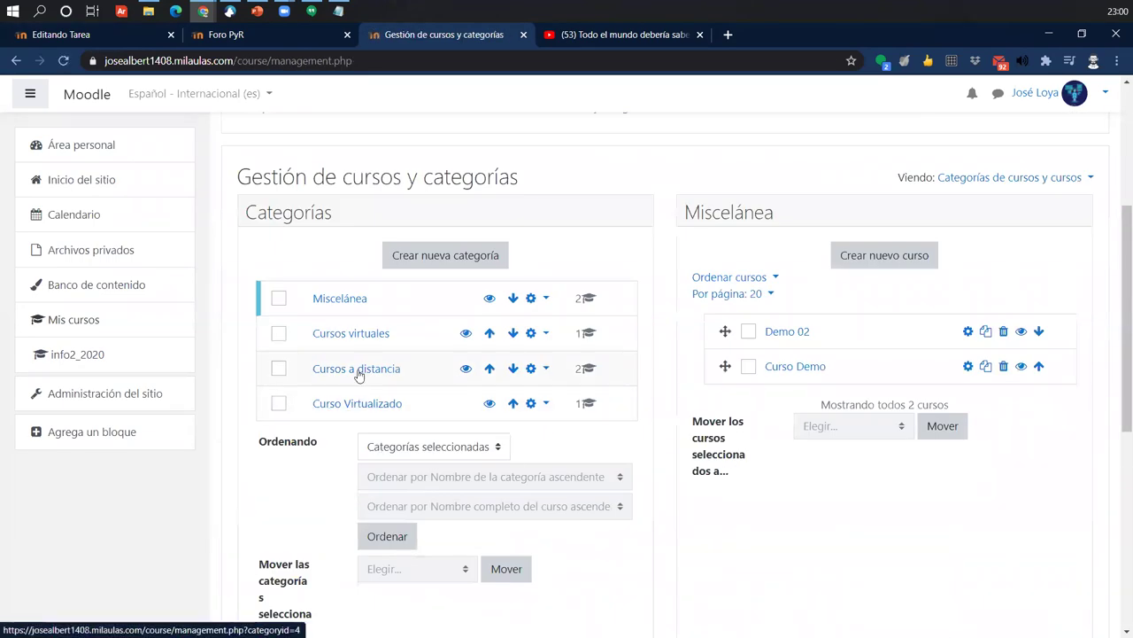
click(370, 336)
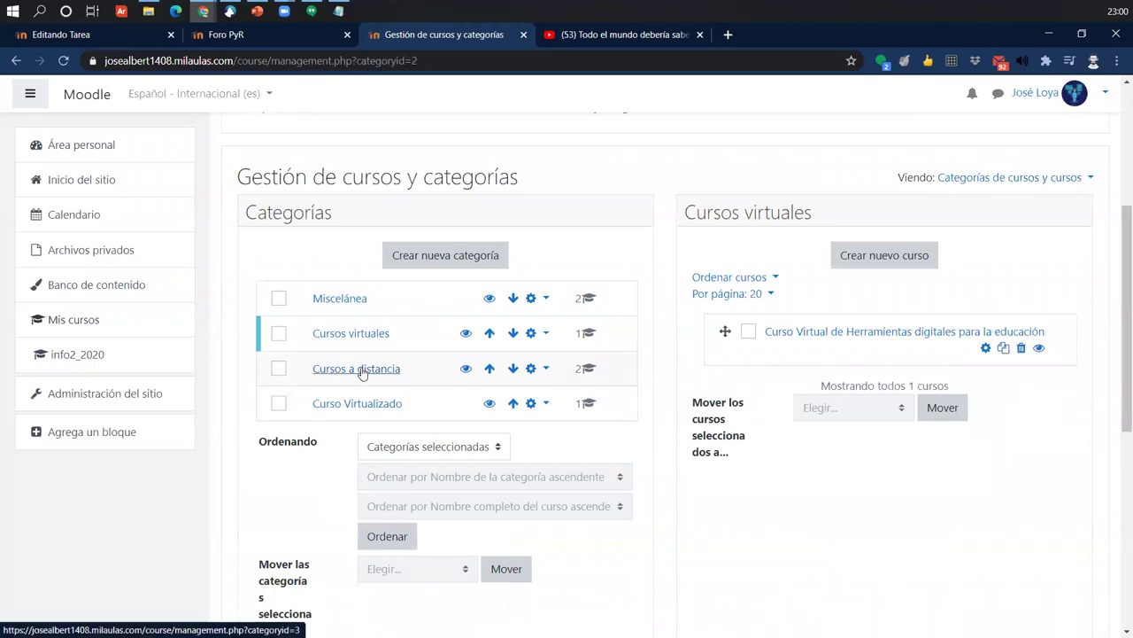
click(370, 368)
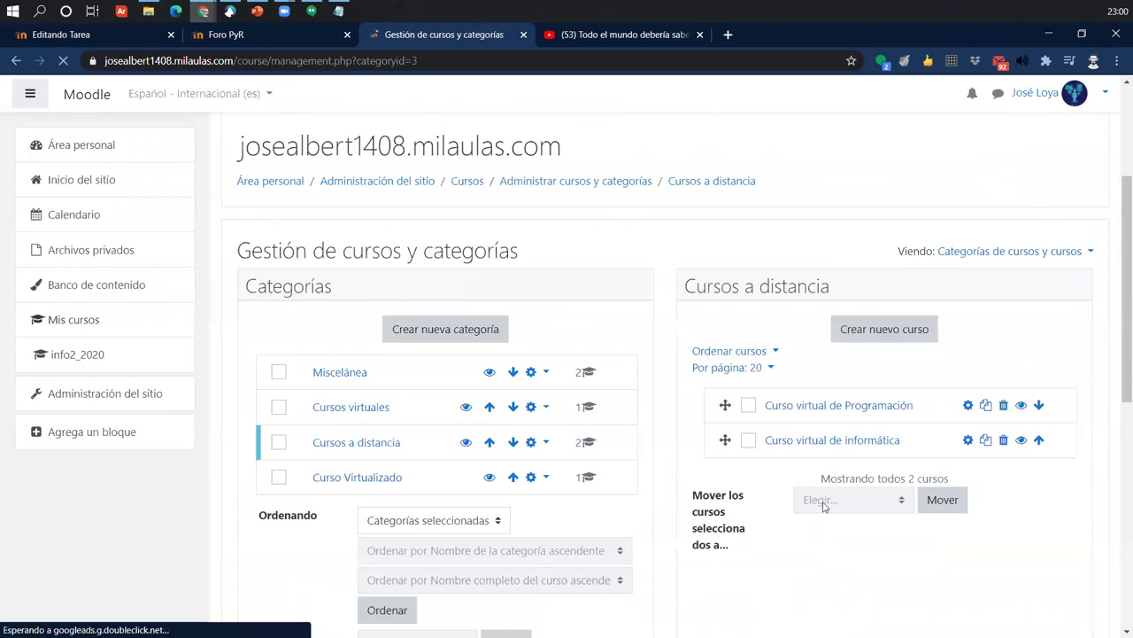
click(814, 438)
scroll(354, 514, down, 8)
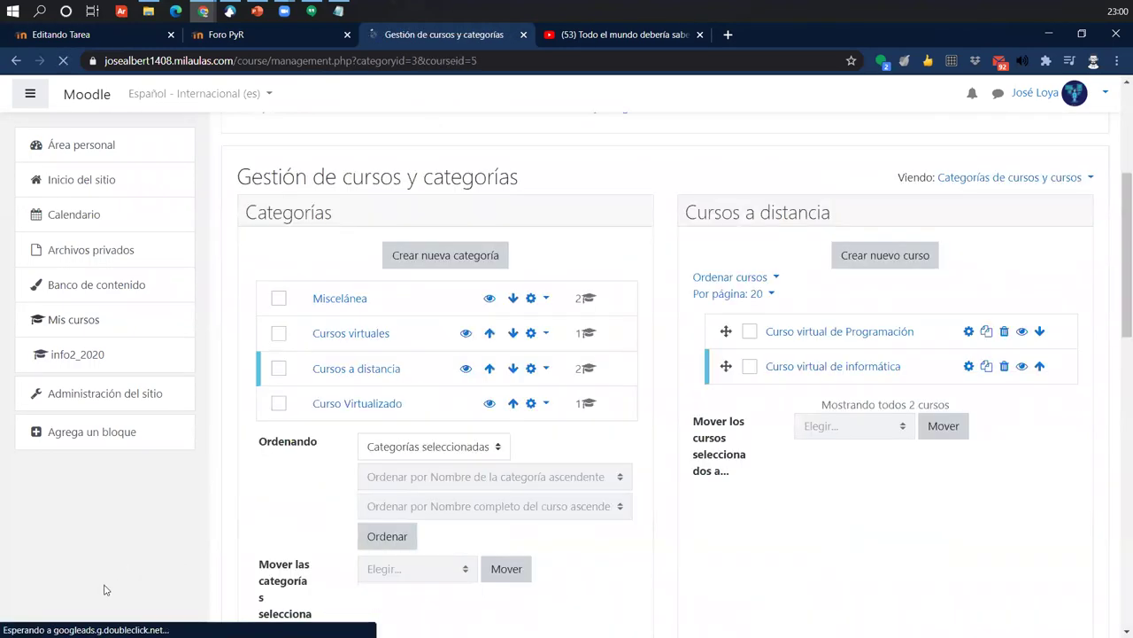
click(466, 391)
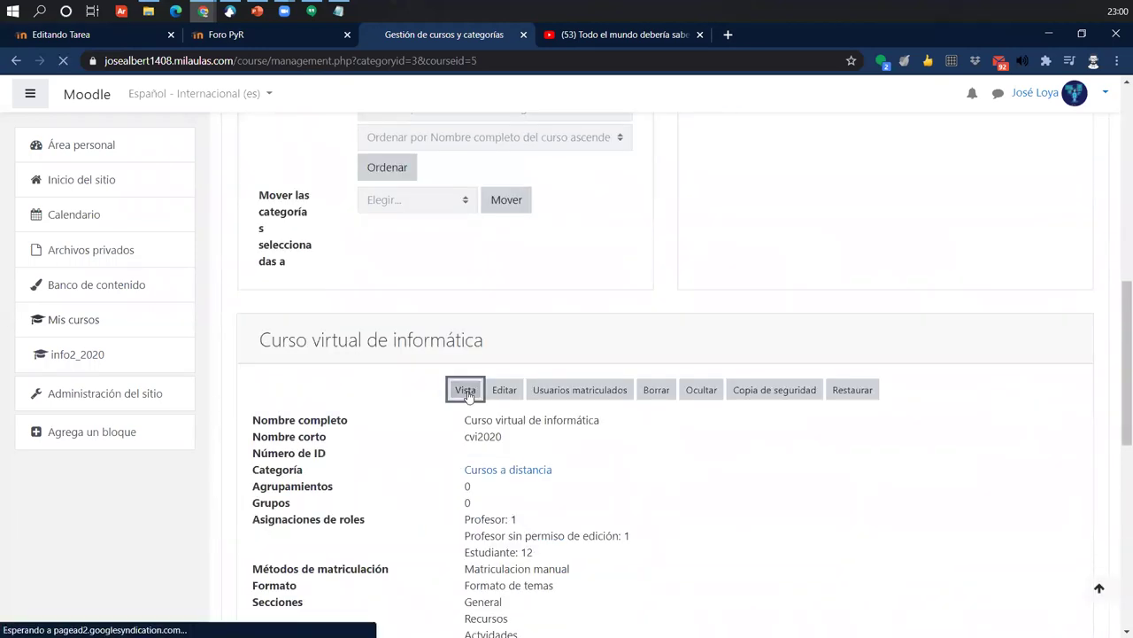
scroll(475, 538, down, 15)
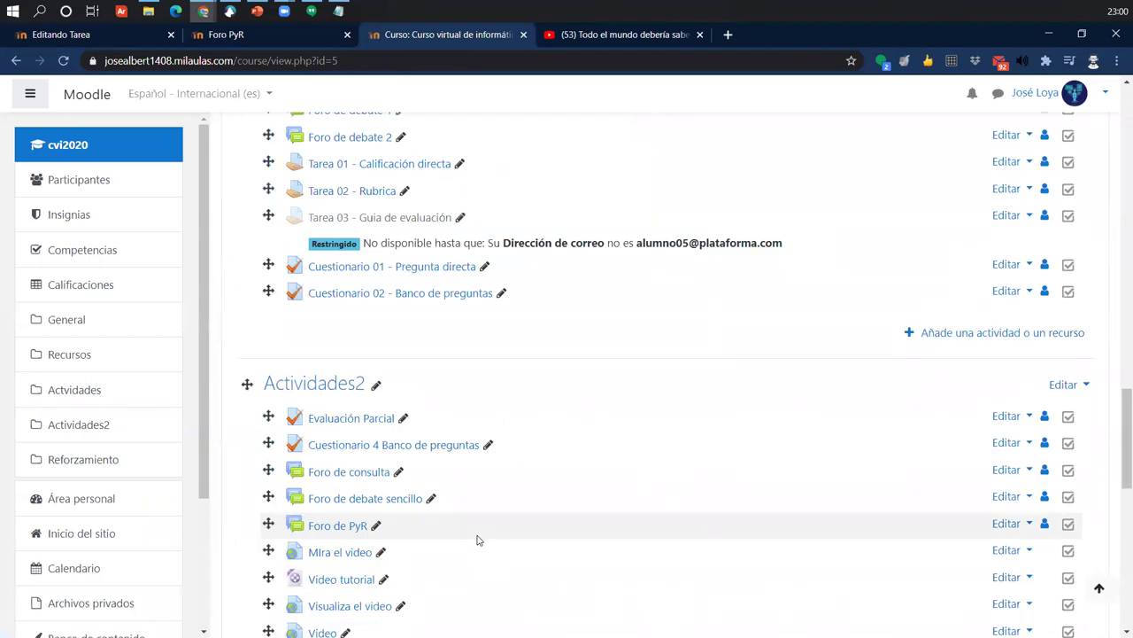
scroll(476, 540, down, 2)
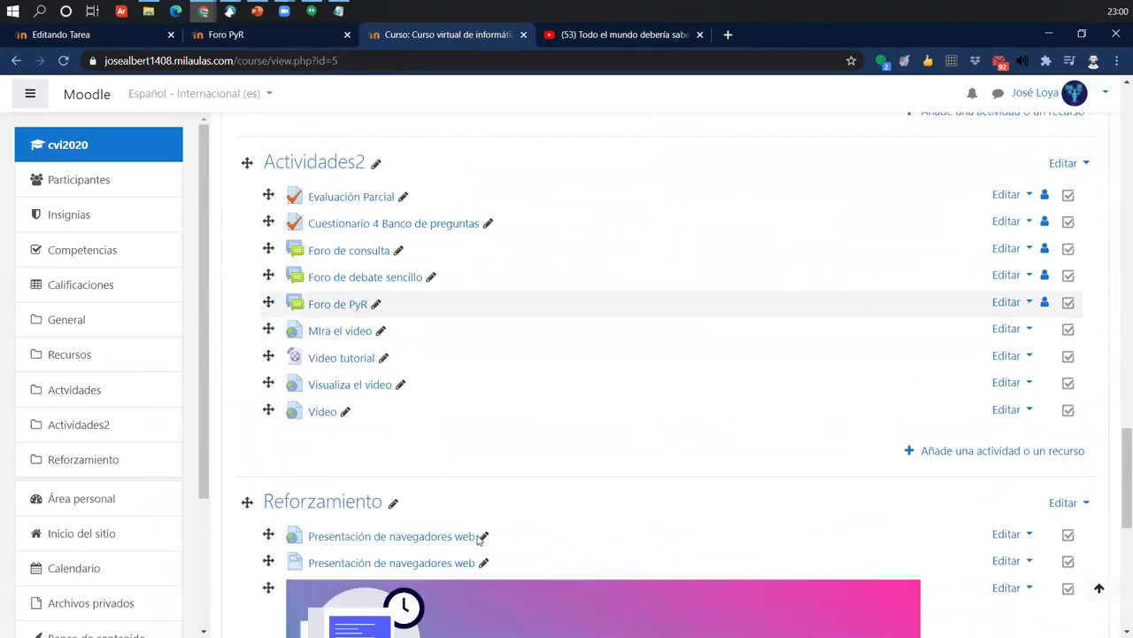
click(320, 304)
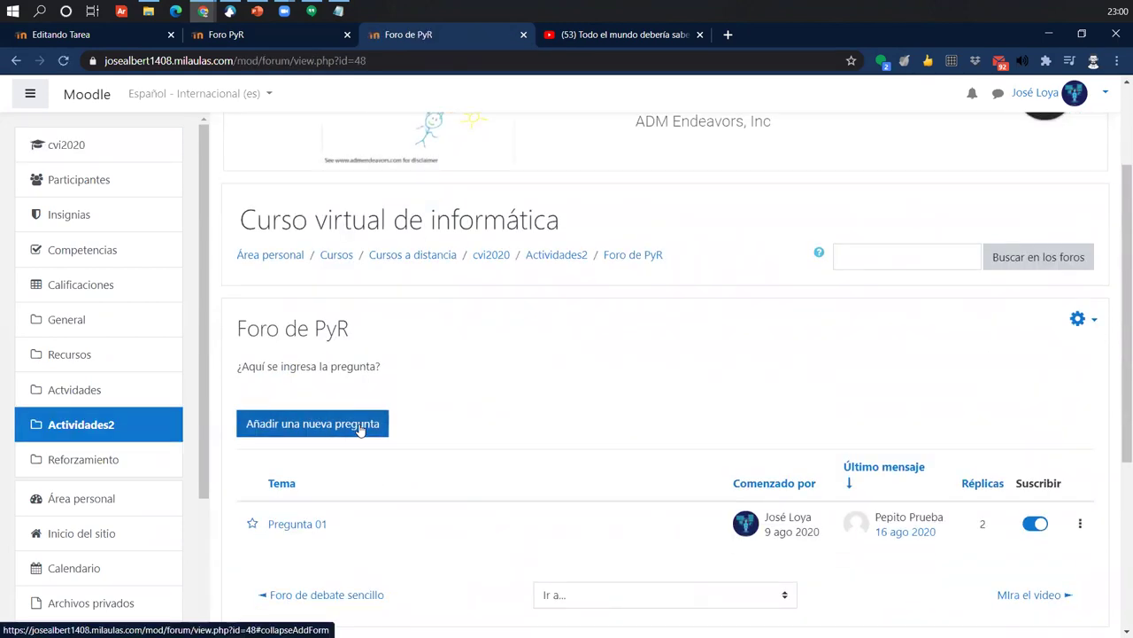
click(297, 523)
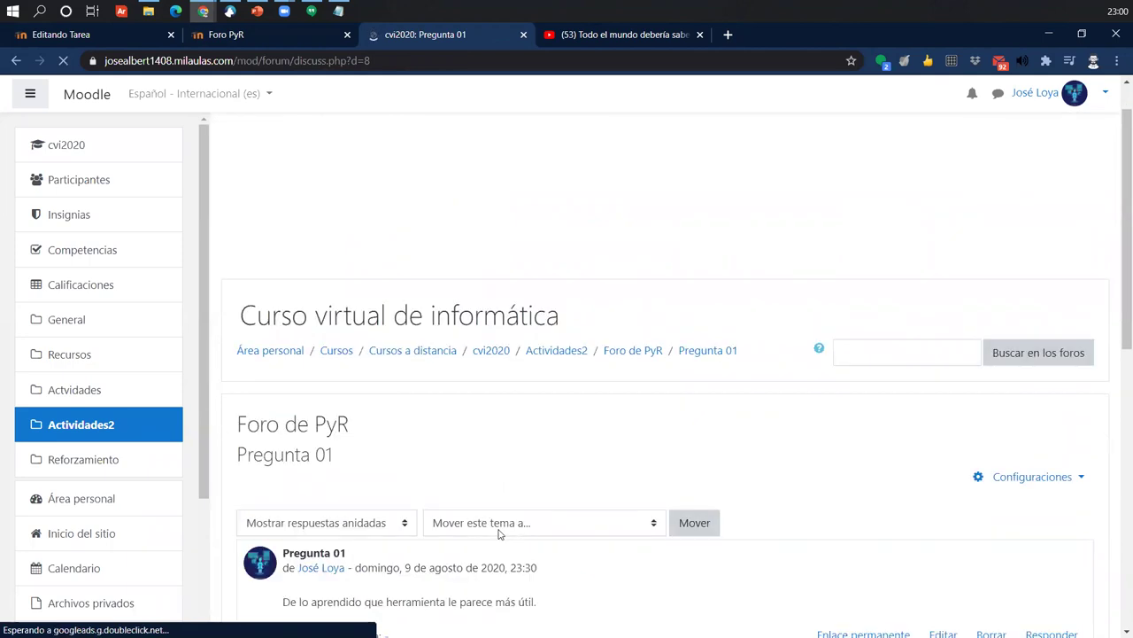
scroll(434, 372, down, 5)
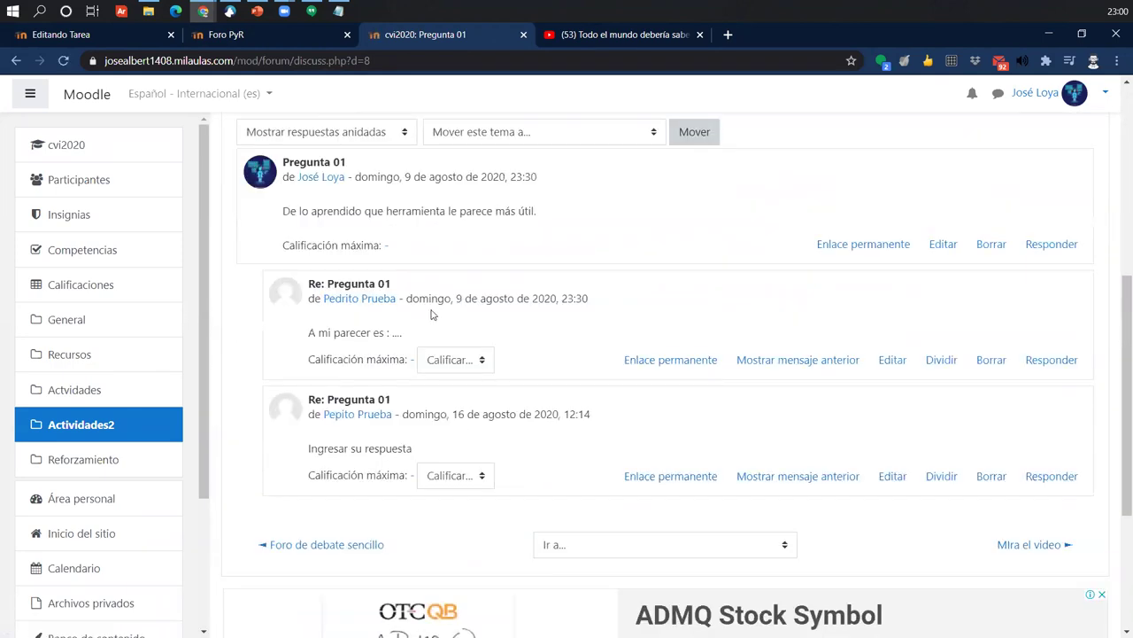
click(442, 360)
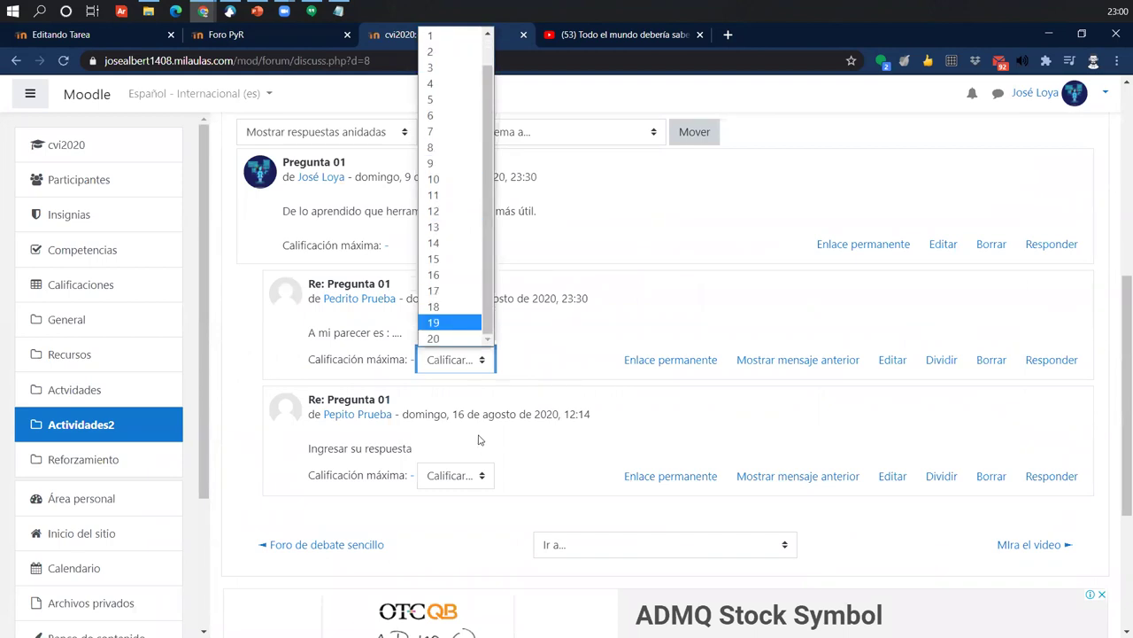
click(446, 476)
scroll(450, 416, up, 2)
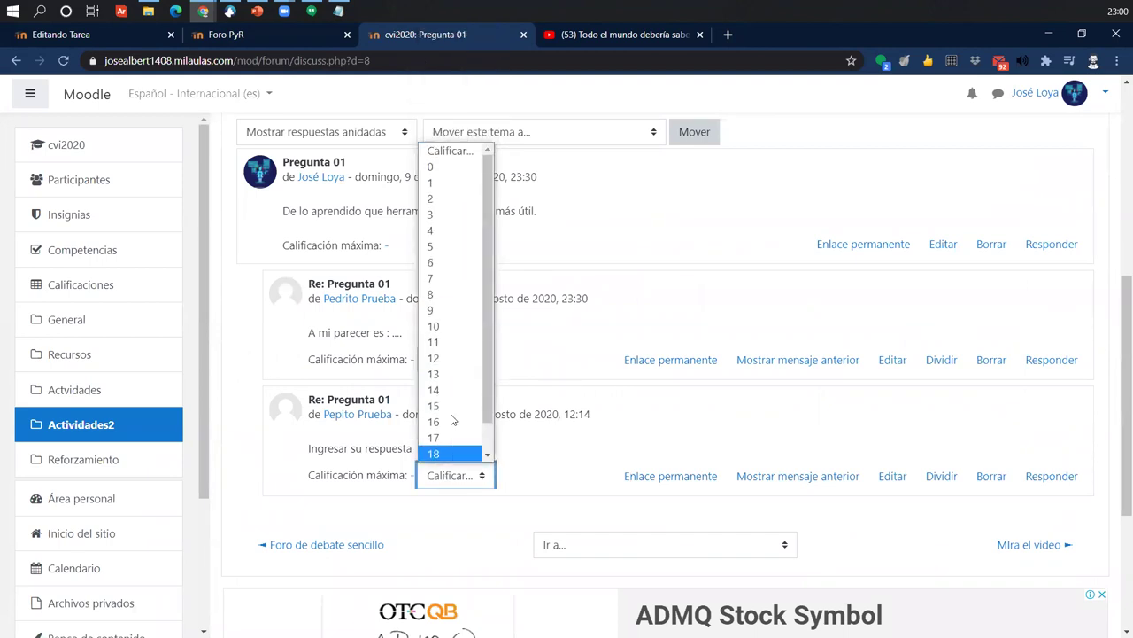
scroll(438, 417, down, 1)
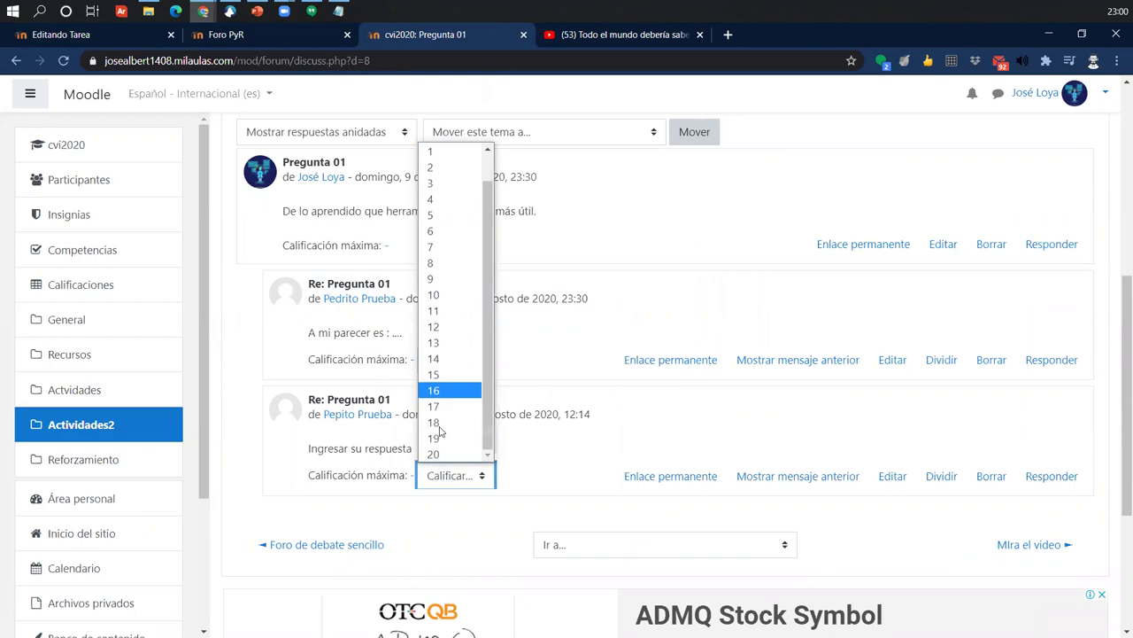
click(833, 292)
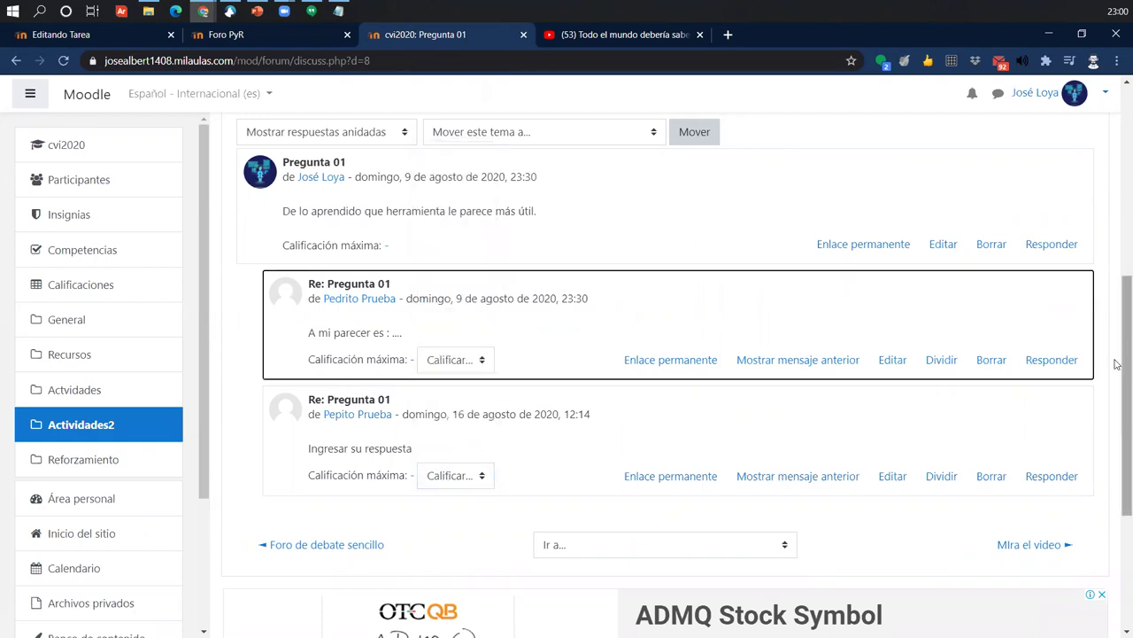
click(1040, 365)
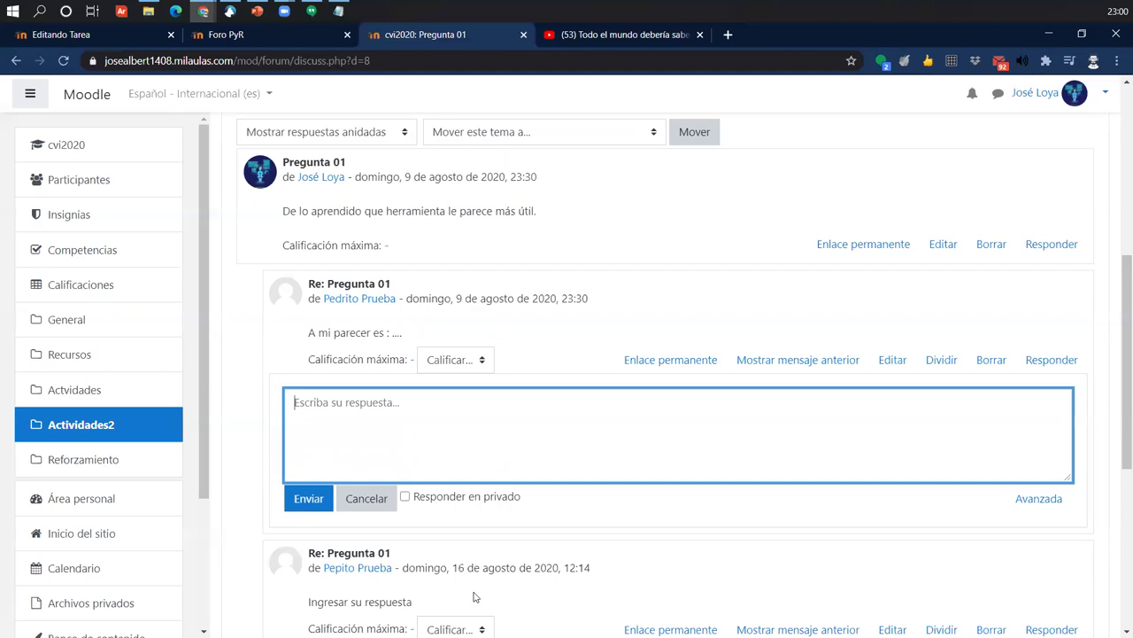
scroll(384, 415, up, 5)
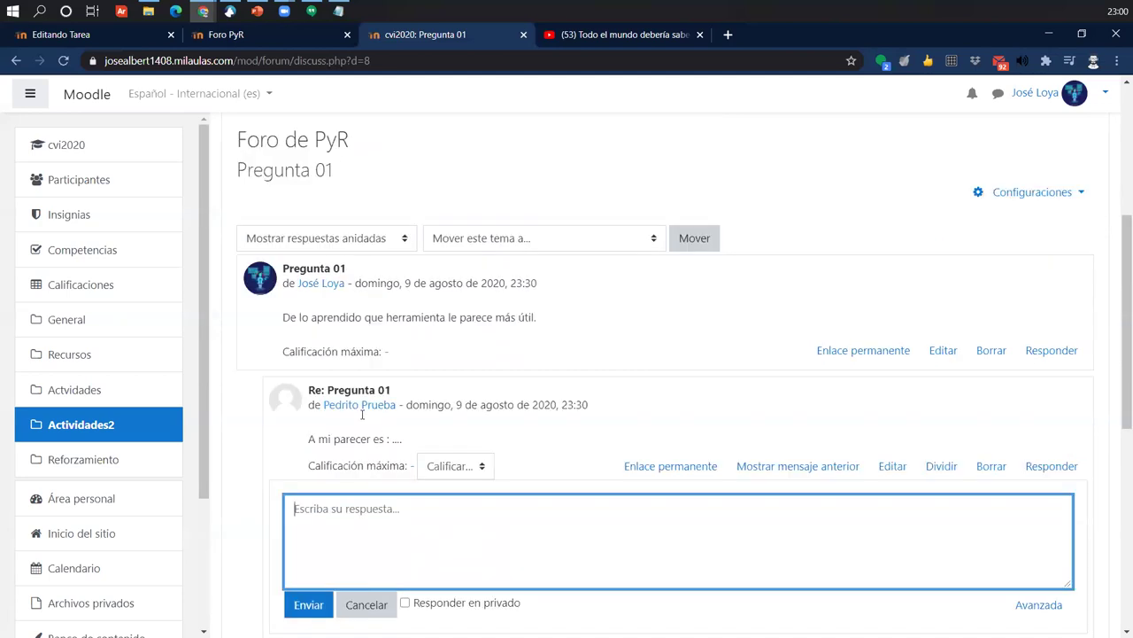
click(637, 399)
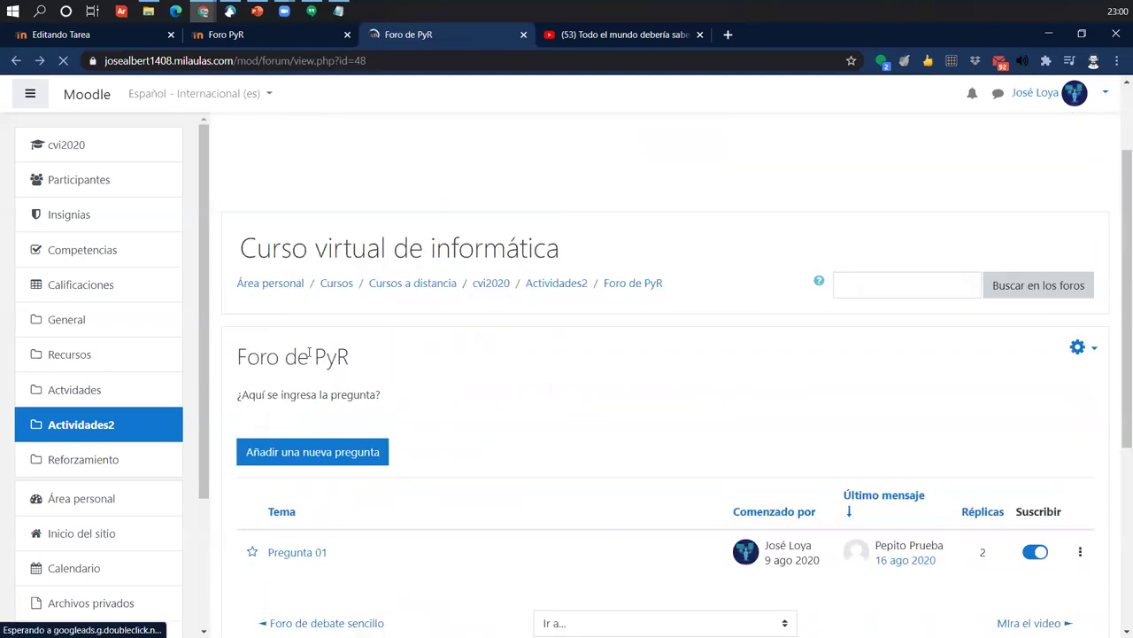
key(alt+Left)
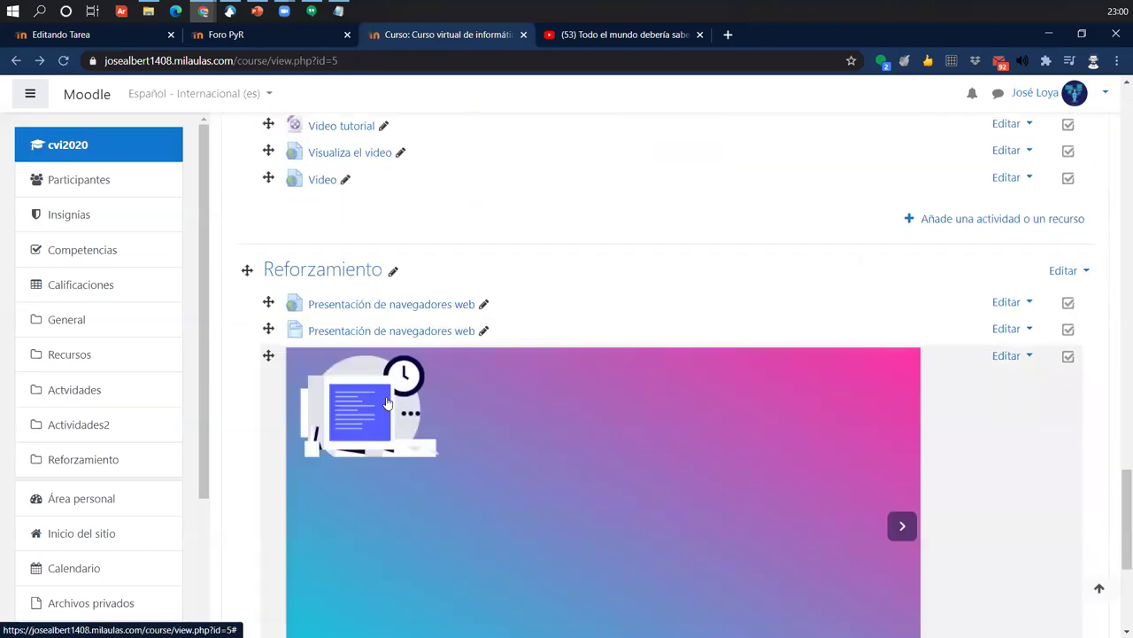
scroll(384, 399, up, 5)
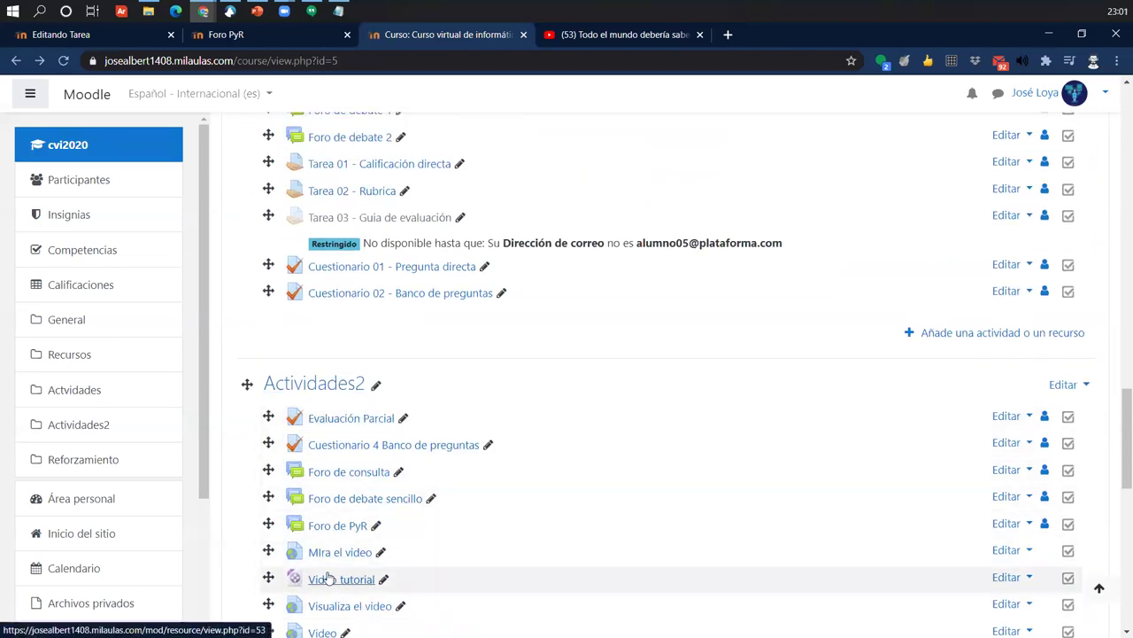
click(138, 40)
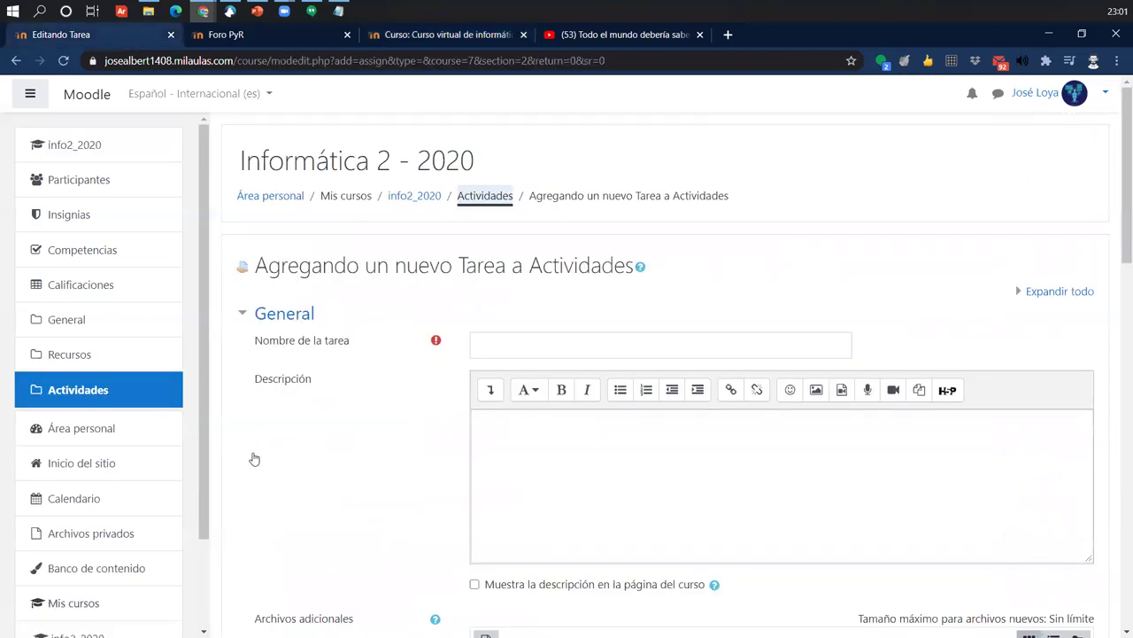
Step: Name the assignment 'TAREA 01'
scroll(254, 458, down, 1)
click(529, 260)
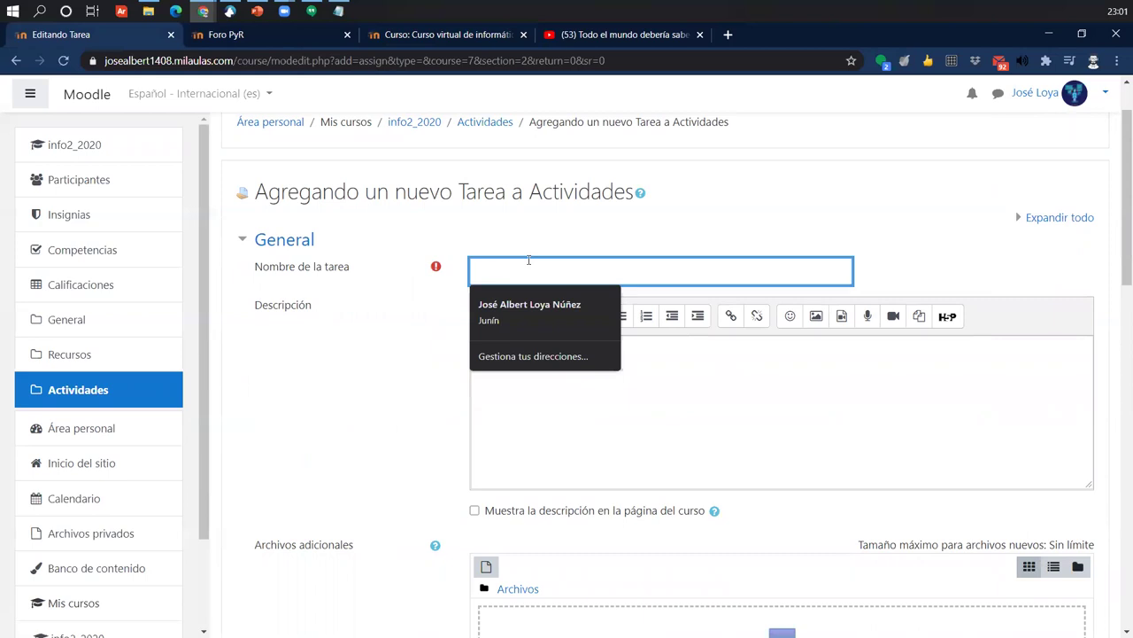
text(TAREA 01)
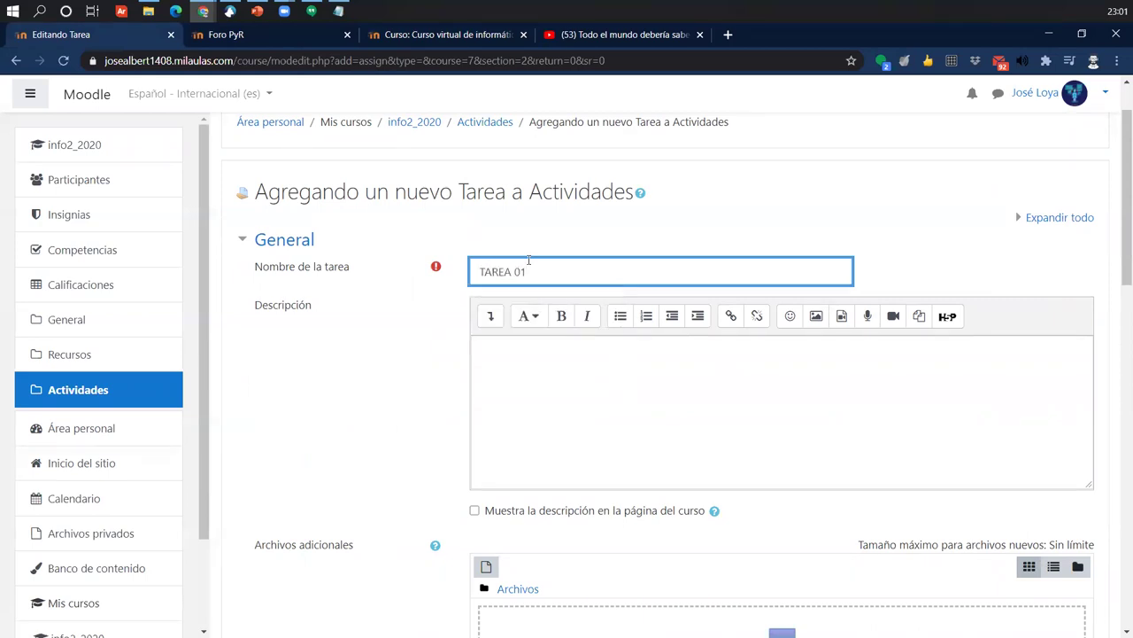
Step: Write the description 'Descargar el siguiente enunciado y responder, la entrega sera por este enlace.'
scroll(536, 270, down, 3)
scroll(656, 257, up, 1)
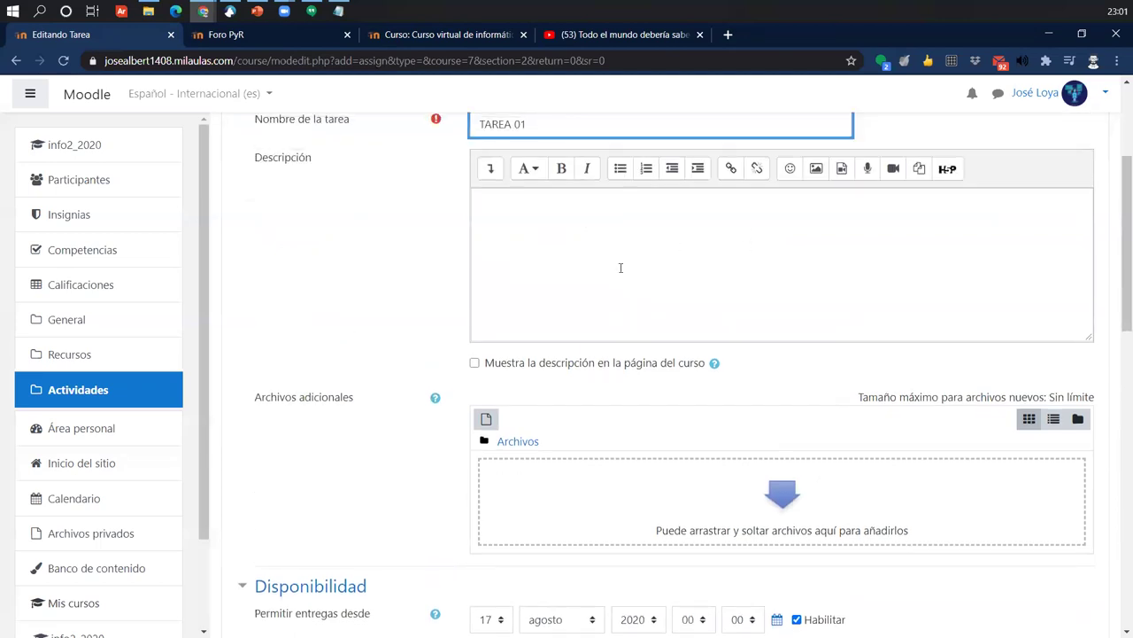
click(637, 241)
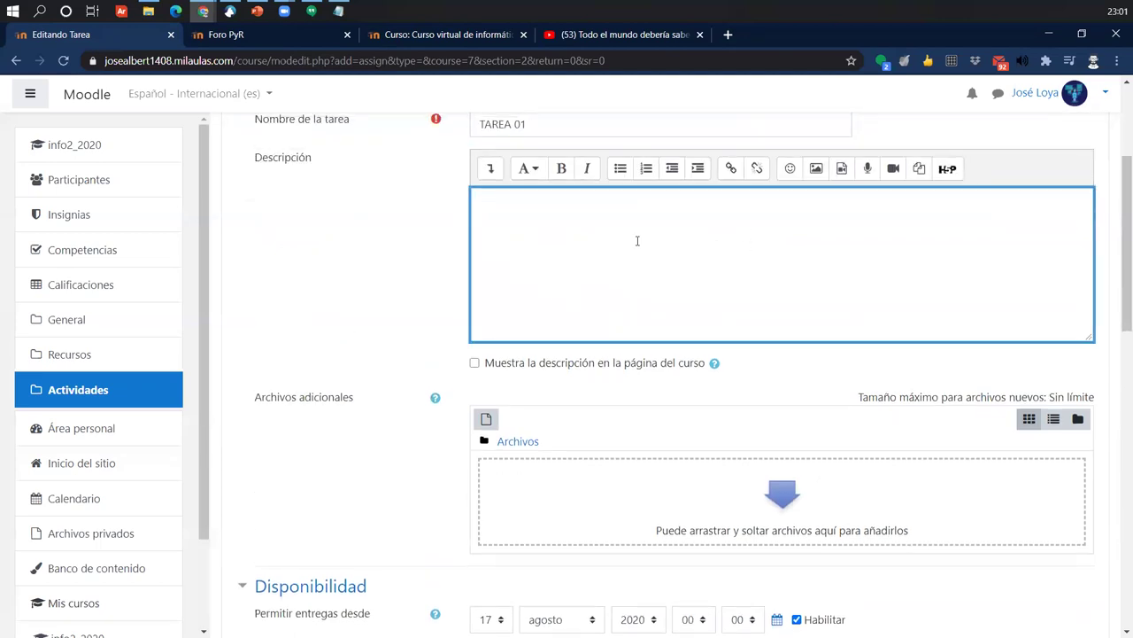
text(dESCARgar el sigueinte en)
key(BackSpace)
key(BackSpace)
key(BackSpace)
key(BackSpace)
key(BackSpace)
key(BackSpace)
key(BackSpace)
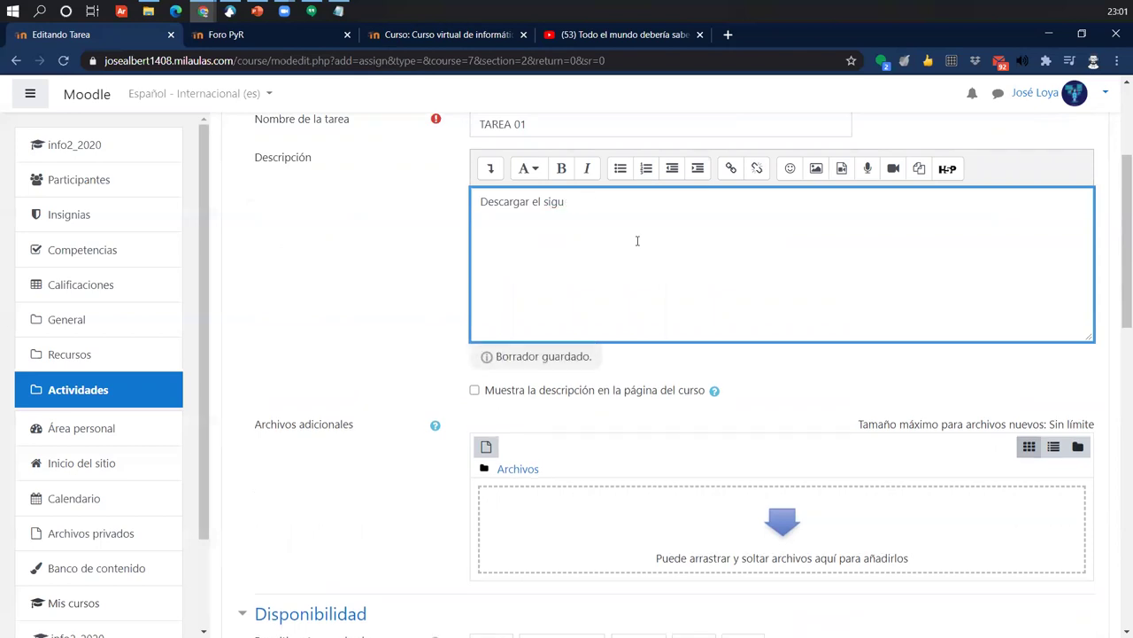
text(iente enunciado y responder)
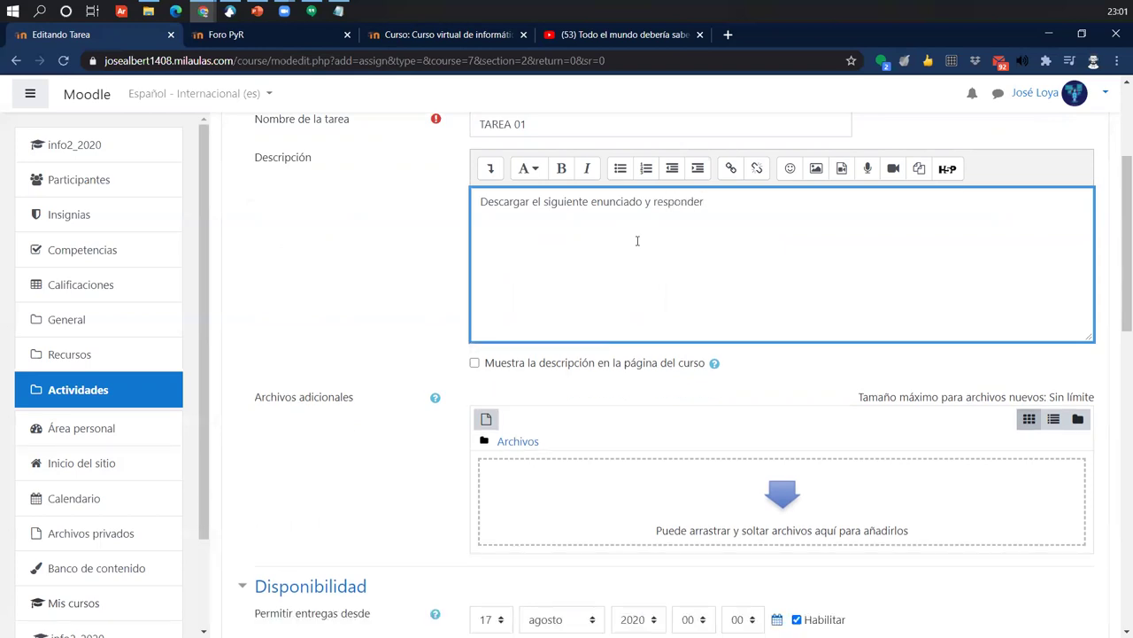
text(, la entrega sera por este enlace.)
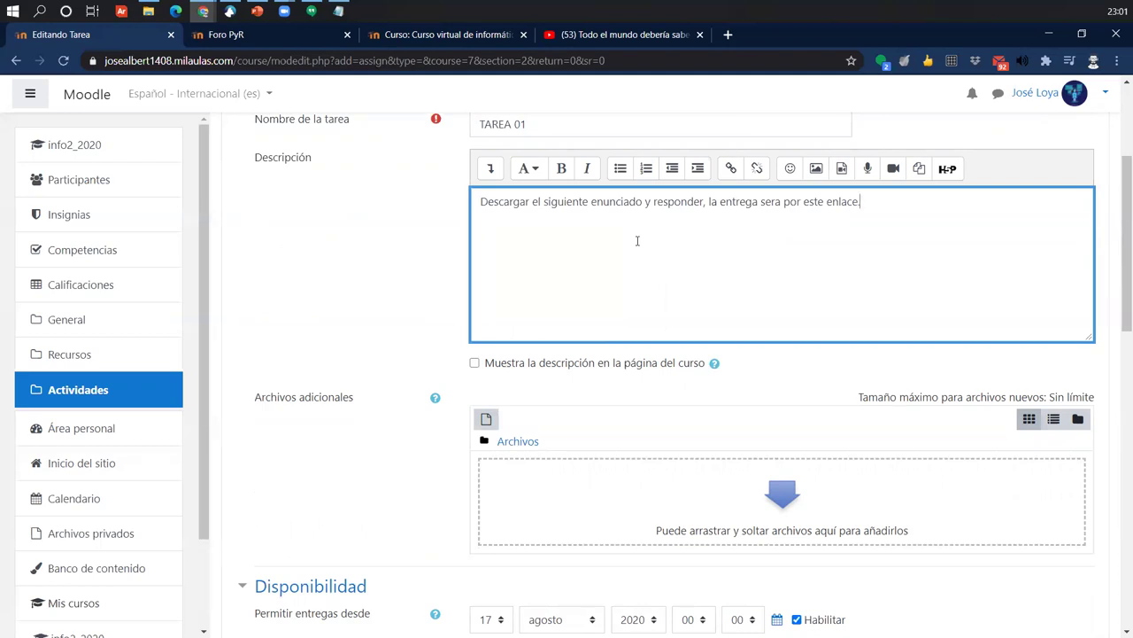
scroll(425, 496, down, 3)
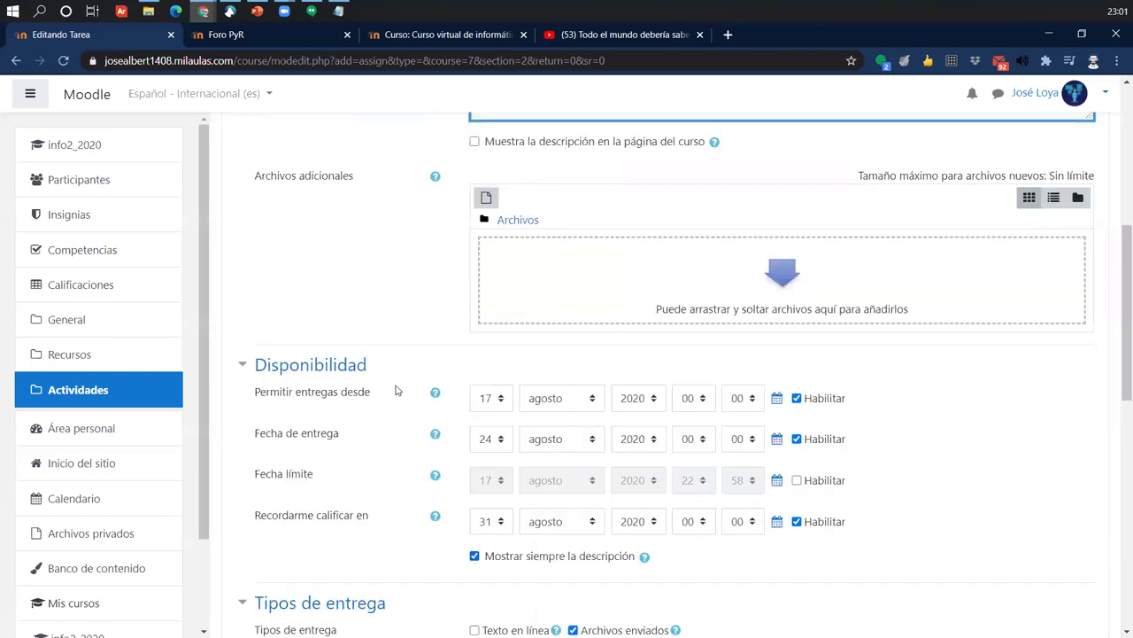
scroll(620, 296, up, 2)
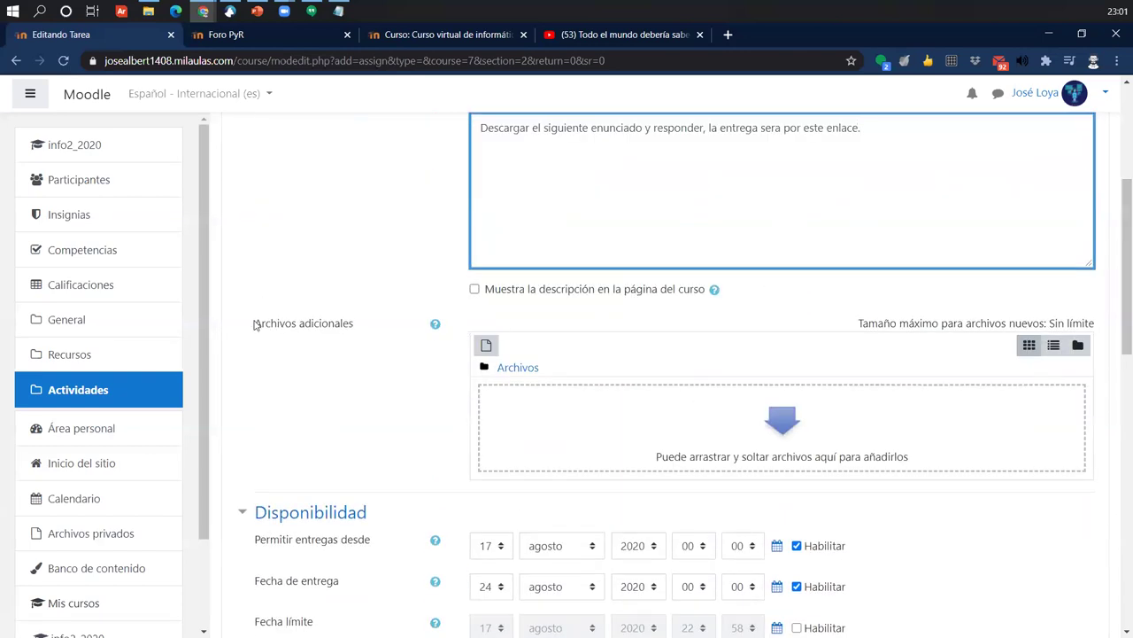
drag(255, 325, 356, 324)
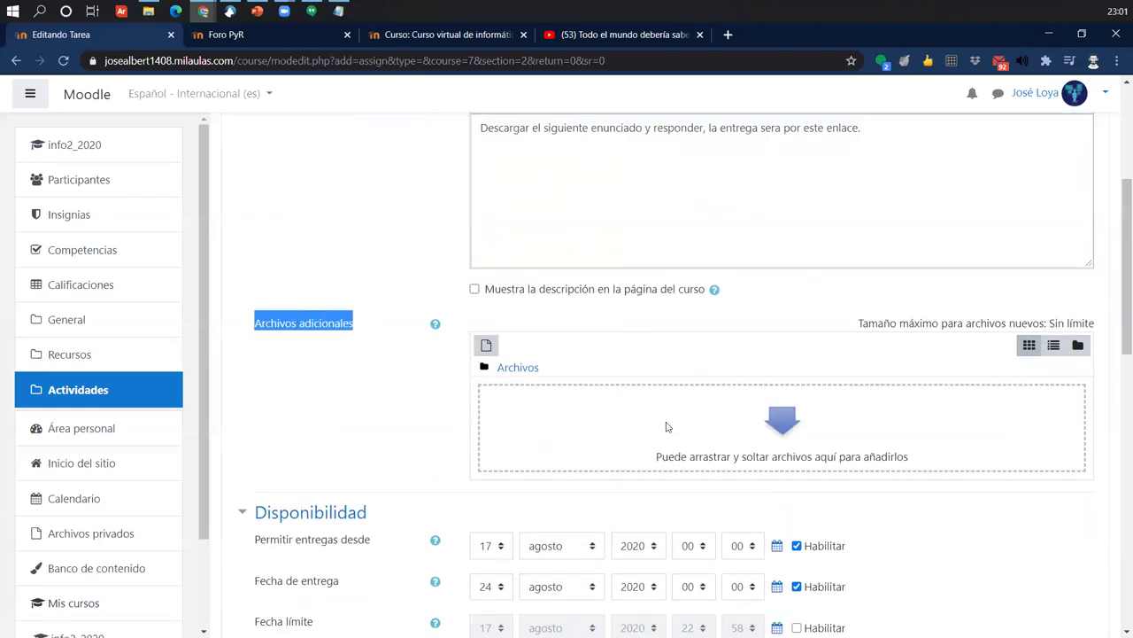
Step: Open the additional-files picker on Subir un archivo and browse the computer
click(721, 445)
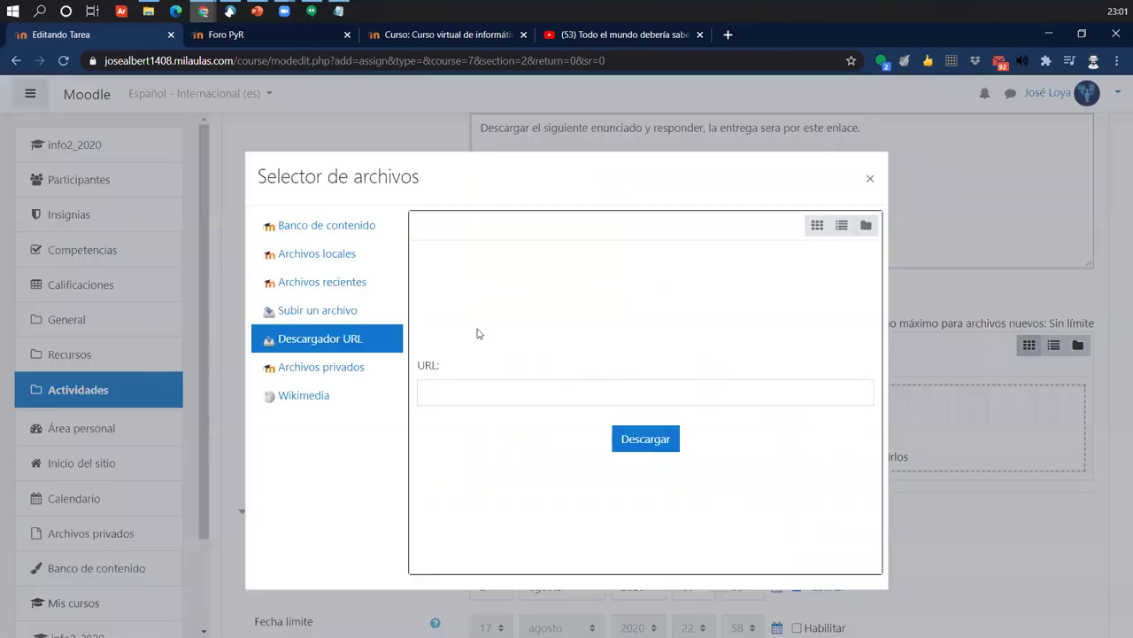
click(871, 179)
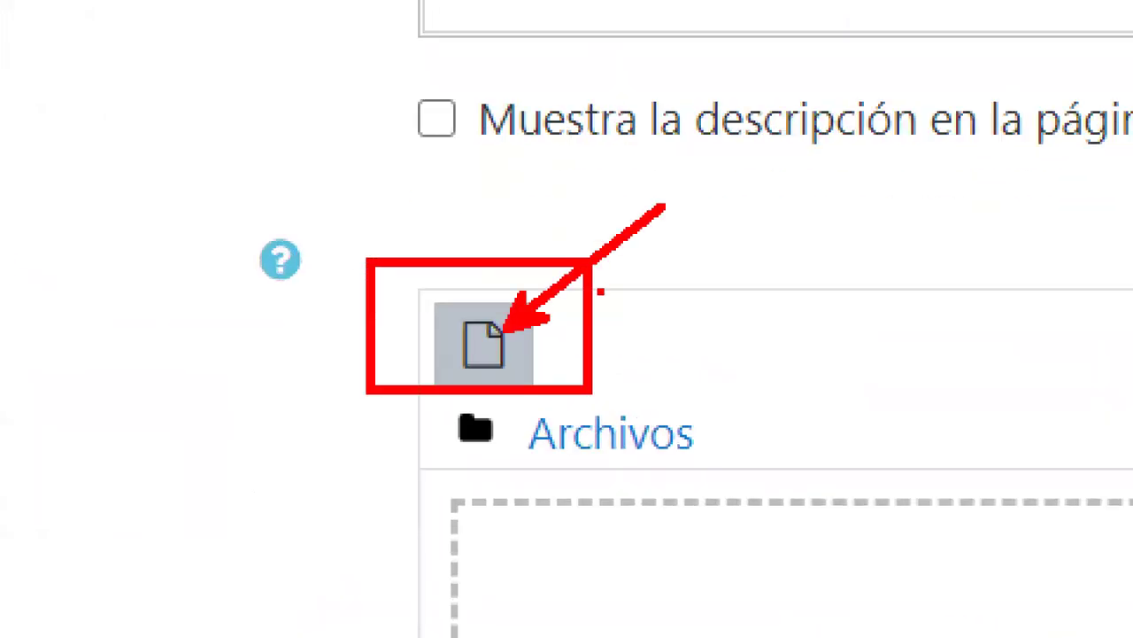
click(483, 344)
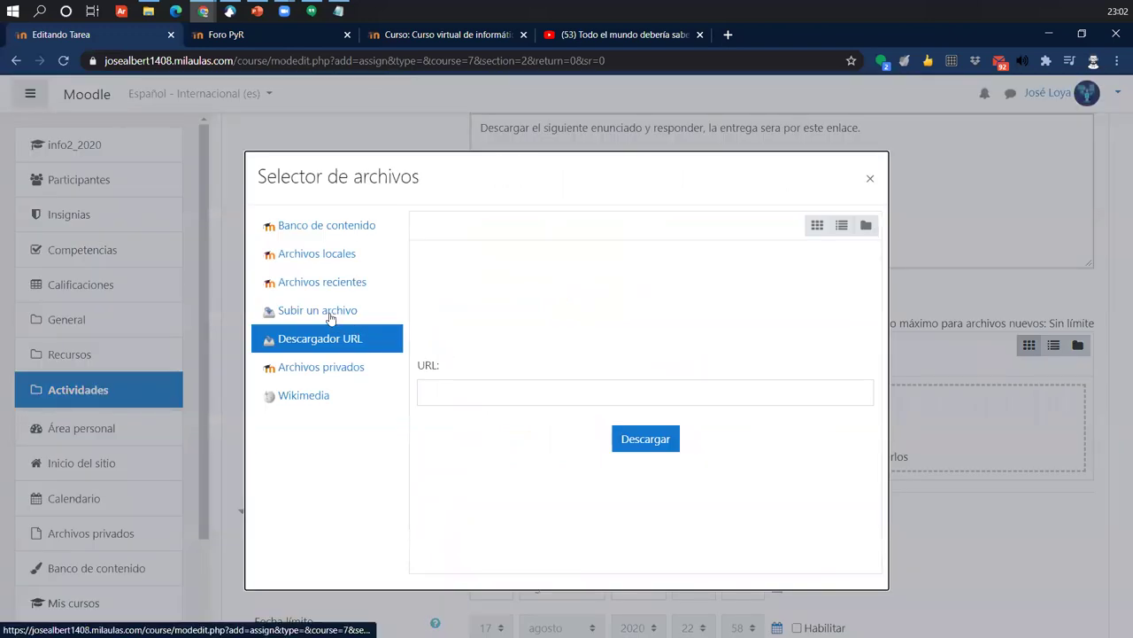
click(330, 316)
click(519, 306)
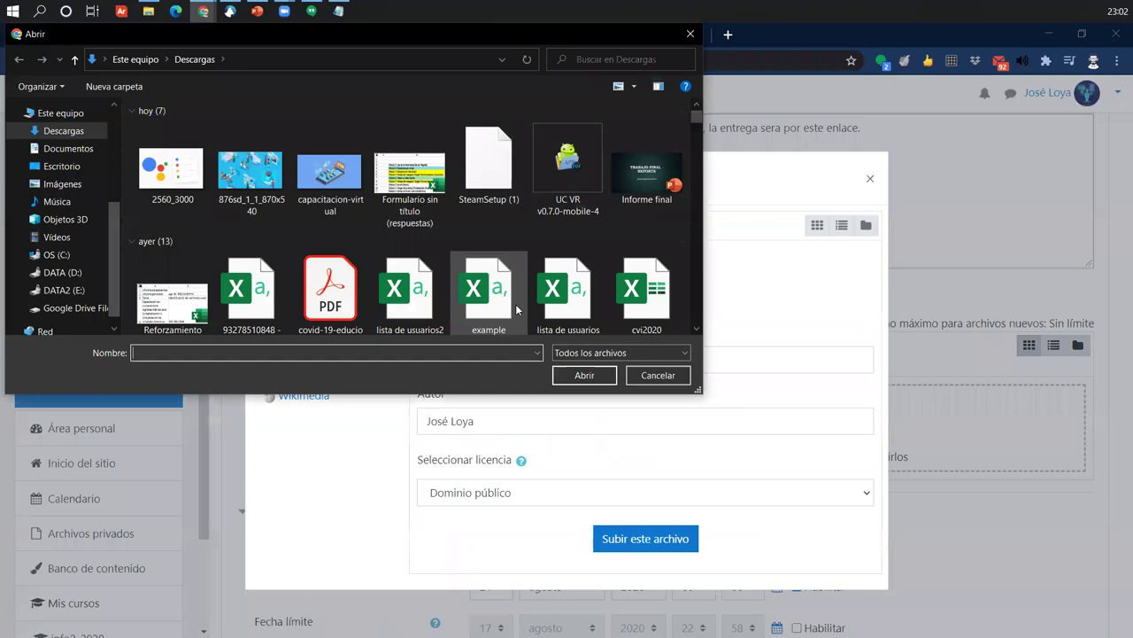
Step: Choose Trabajo 01 - CM.pdf from Descargas and upload it as an additional file
scroll(517, 308, down, 3)
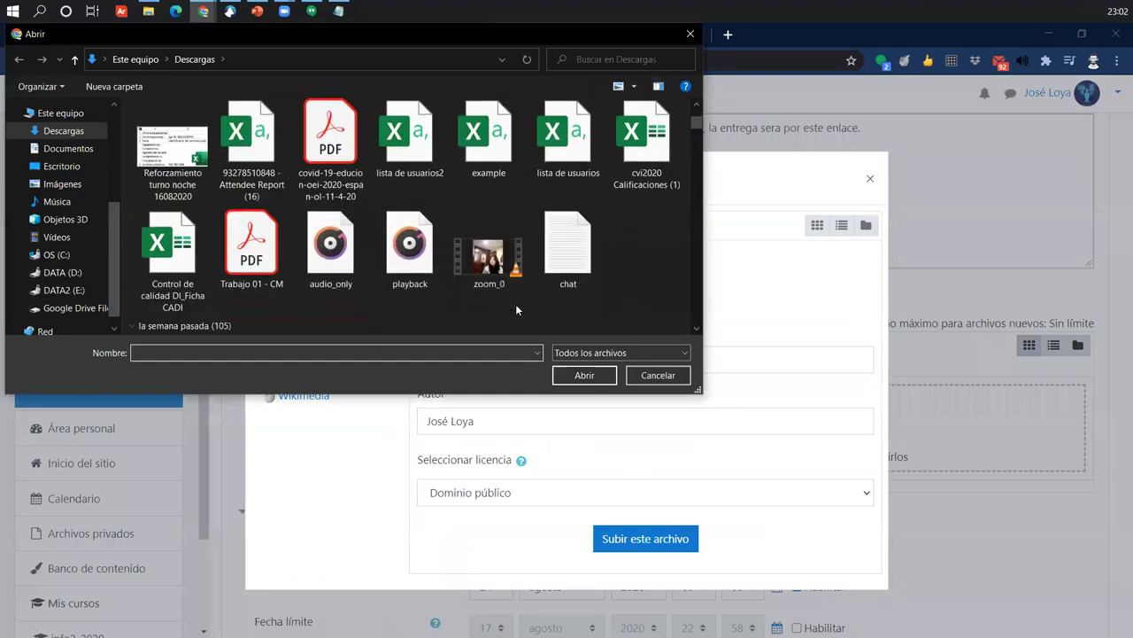
scroll(515, 304, down, 15)
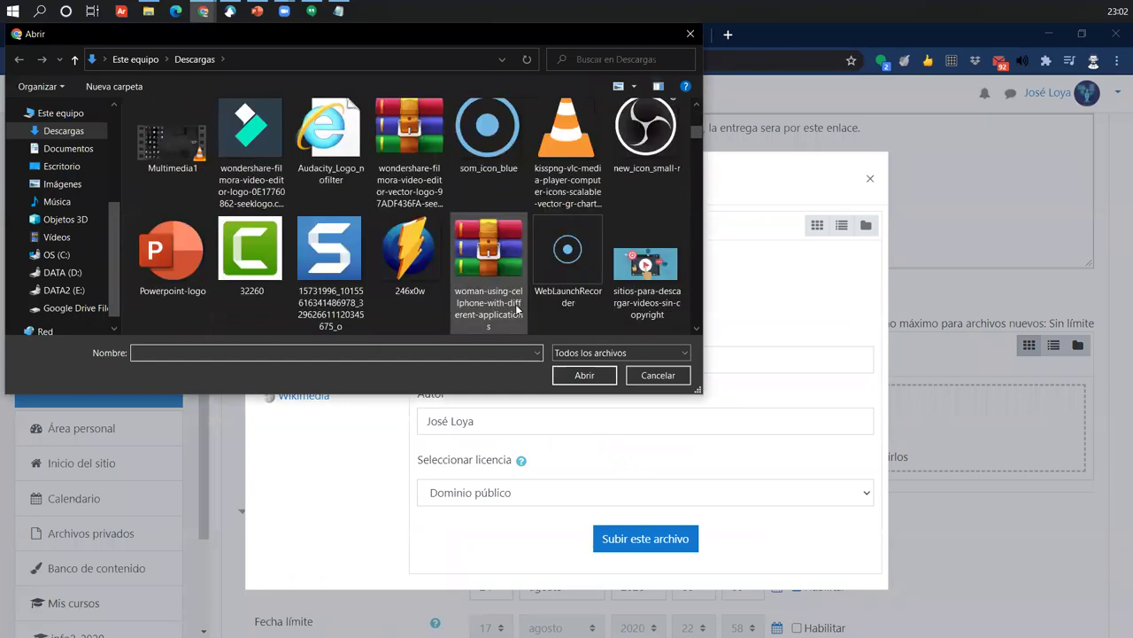
scroll(518, 309, up, 10)
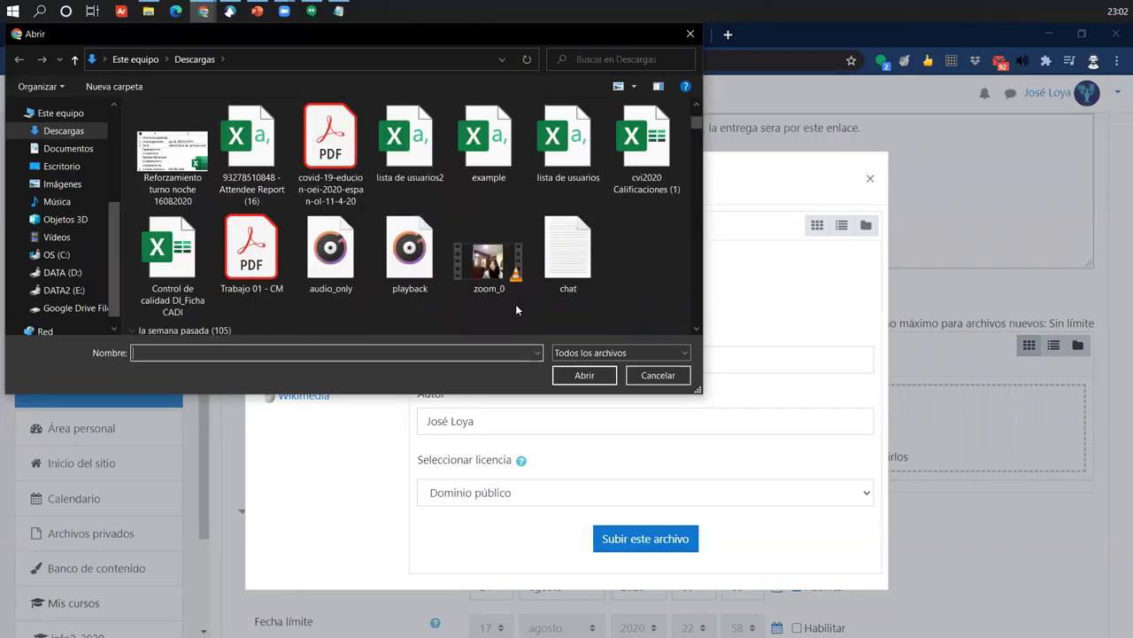
scroll(516, 304, down, 12)
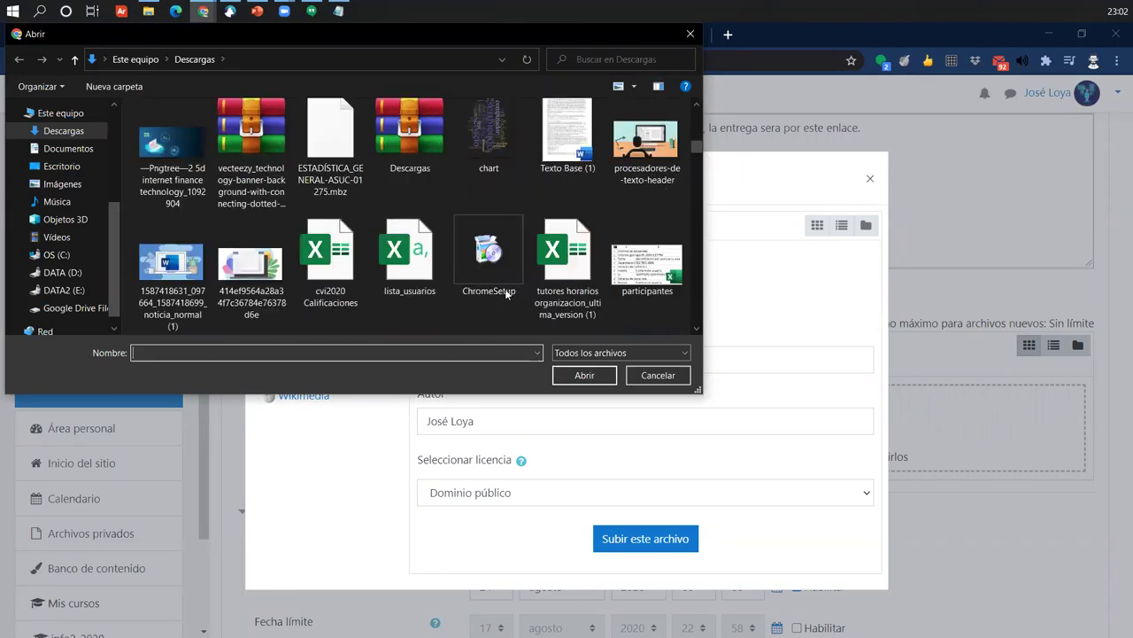
click(559, 261)
key(e)
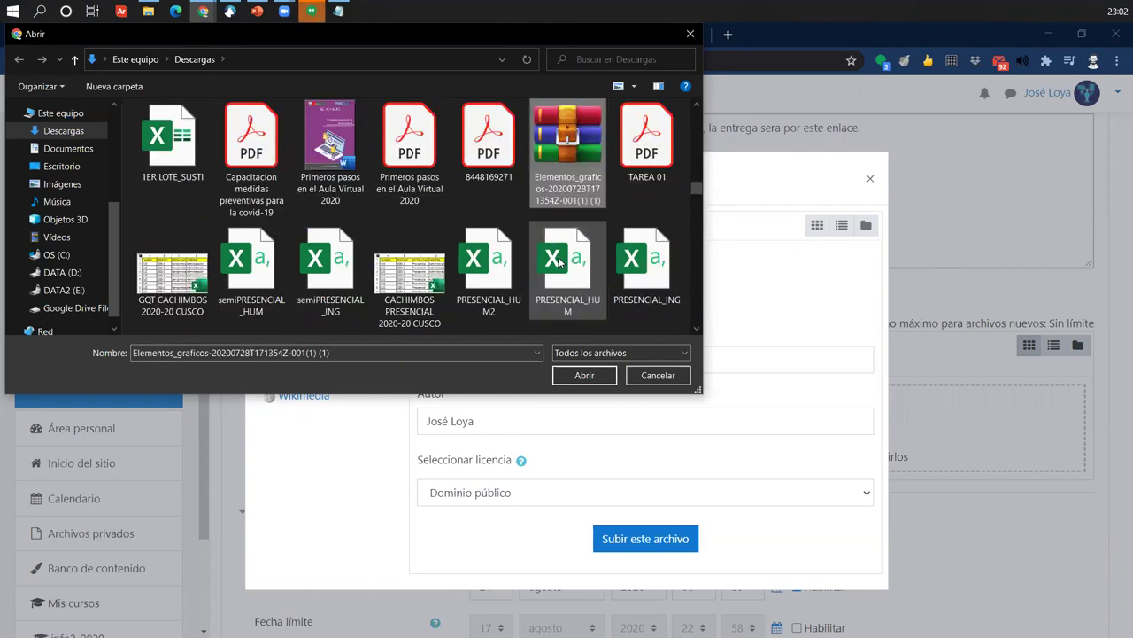
click(650, 142)
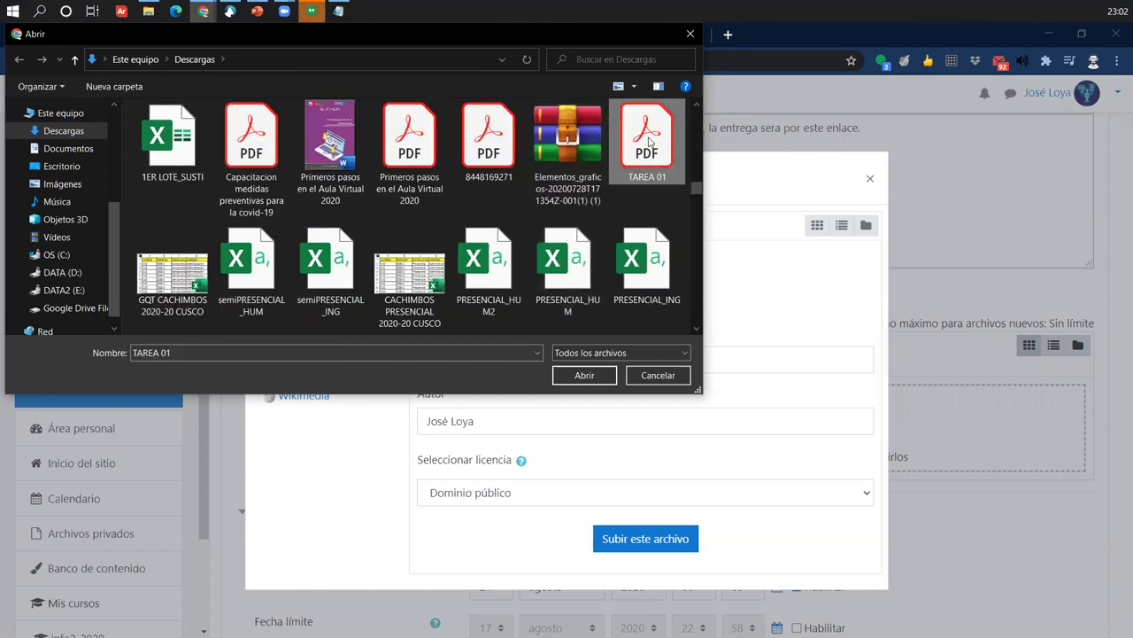
scroll(418, 209, up, 10)
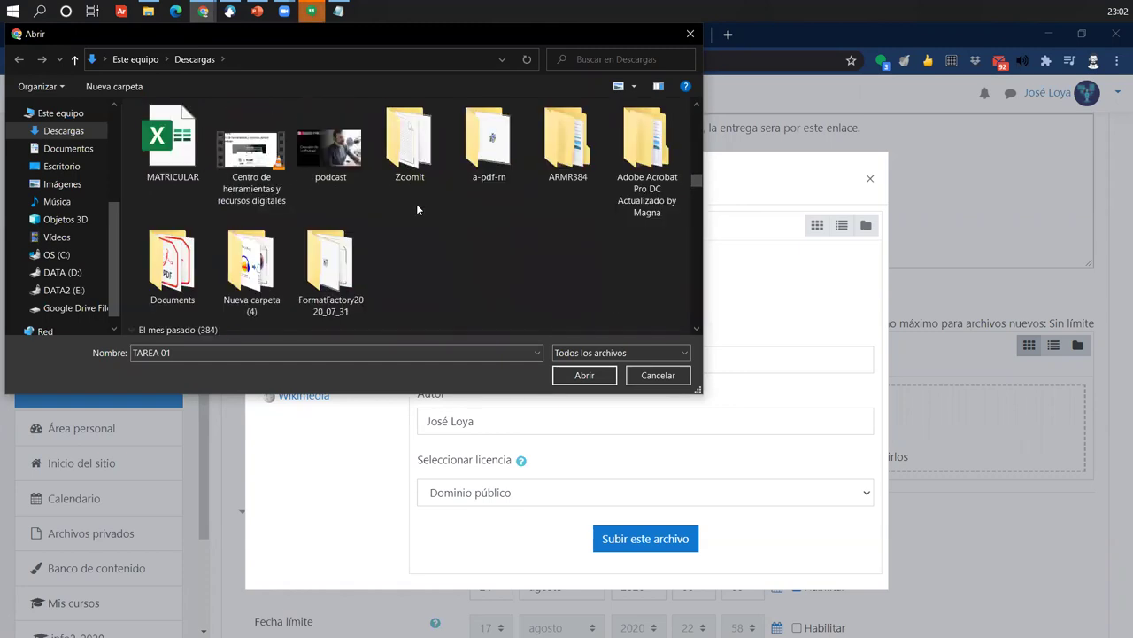
scroll(418, 209, up, 6)
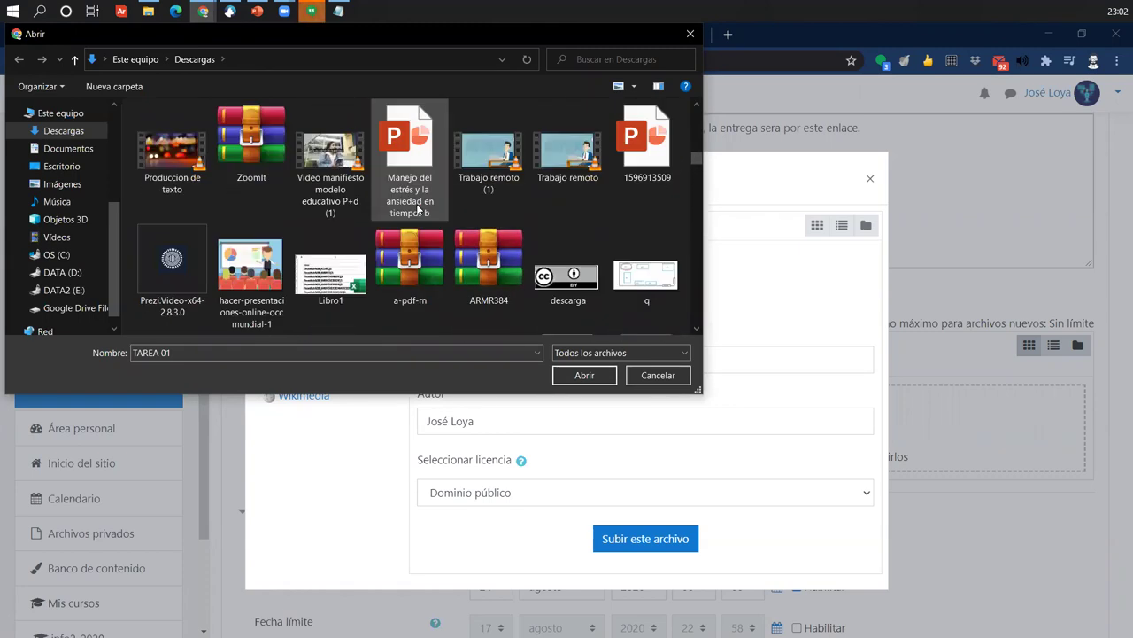
scroll(418, 209, up, 10)
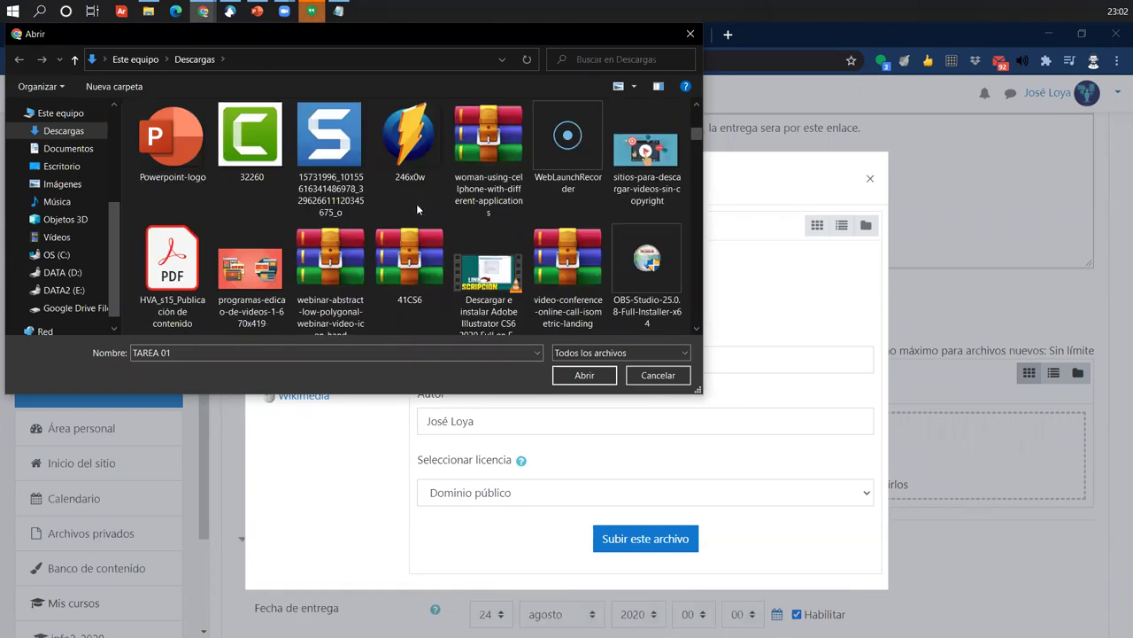
scroll(418, 209, down, 3)
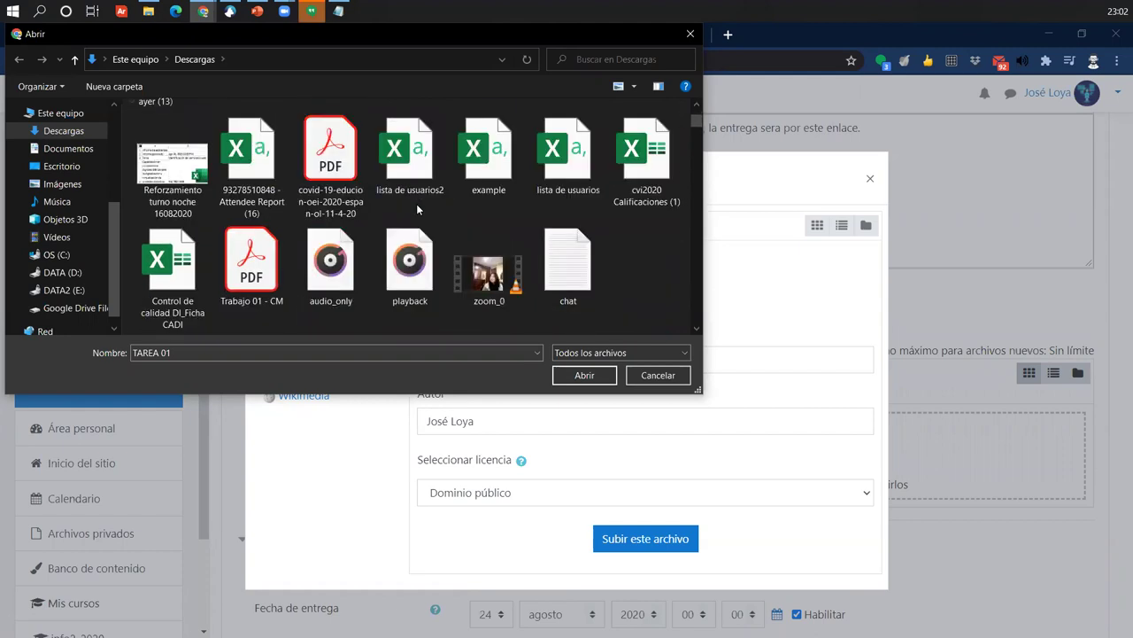
double_click(244, 273)
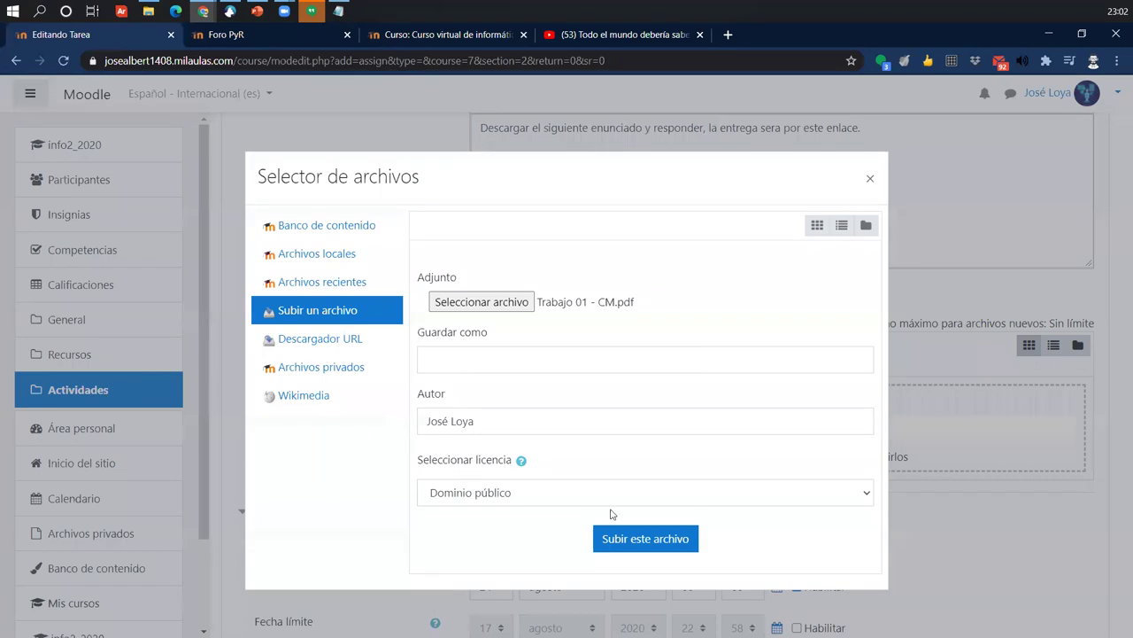
click(602, 537)
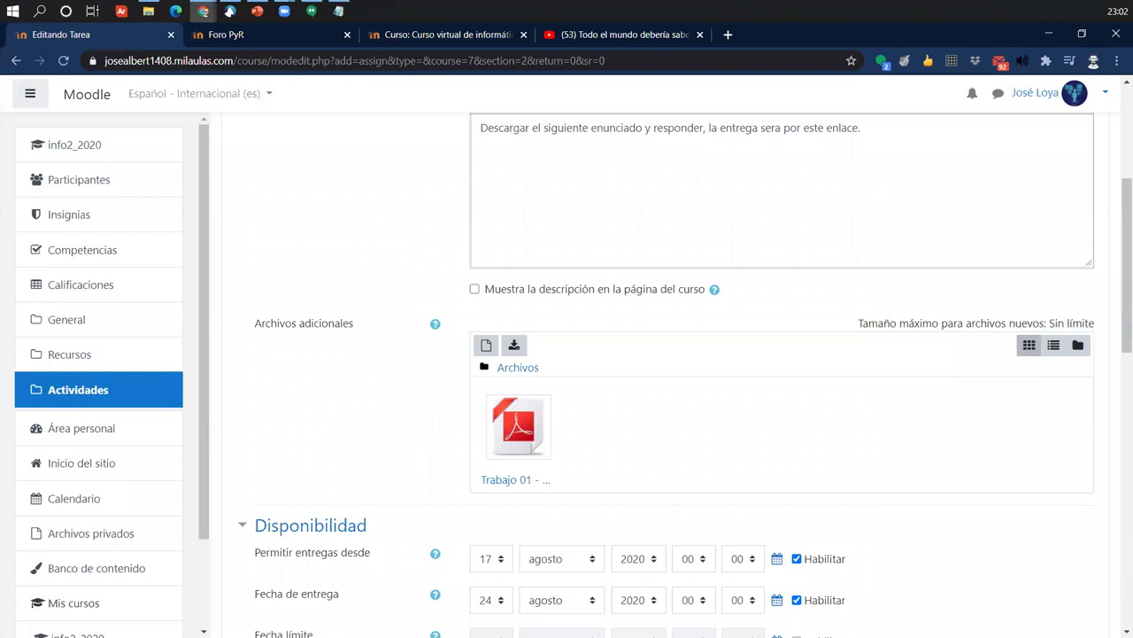
scroll(625, 506, down, 4)
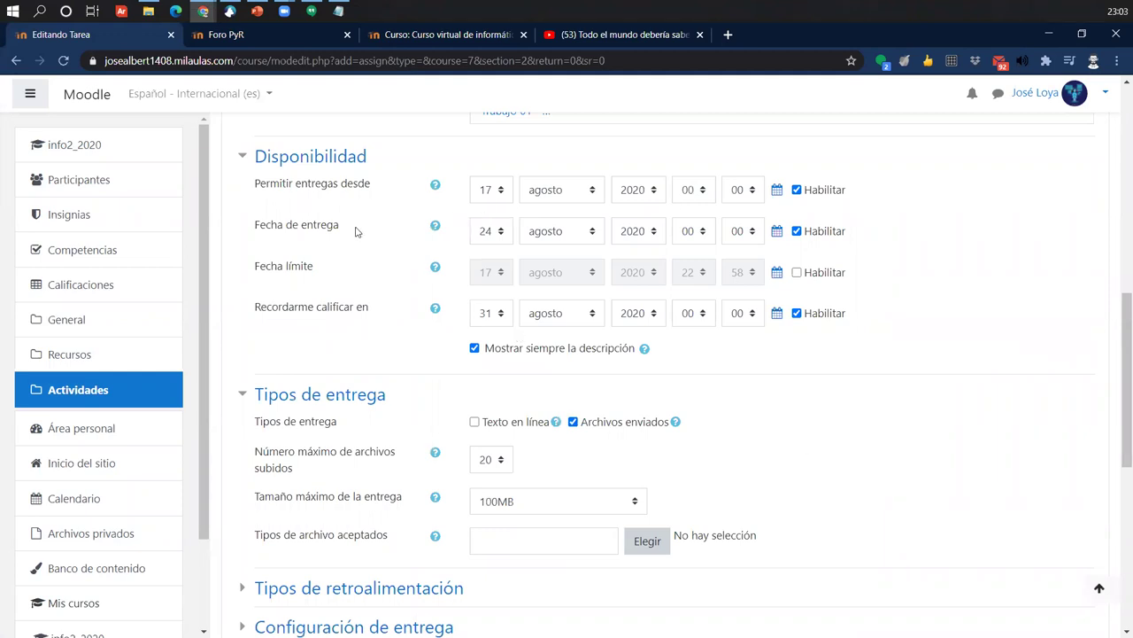
drag(249, 183, 864, 184)
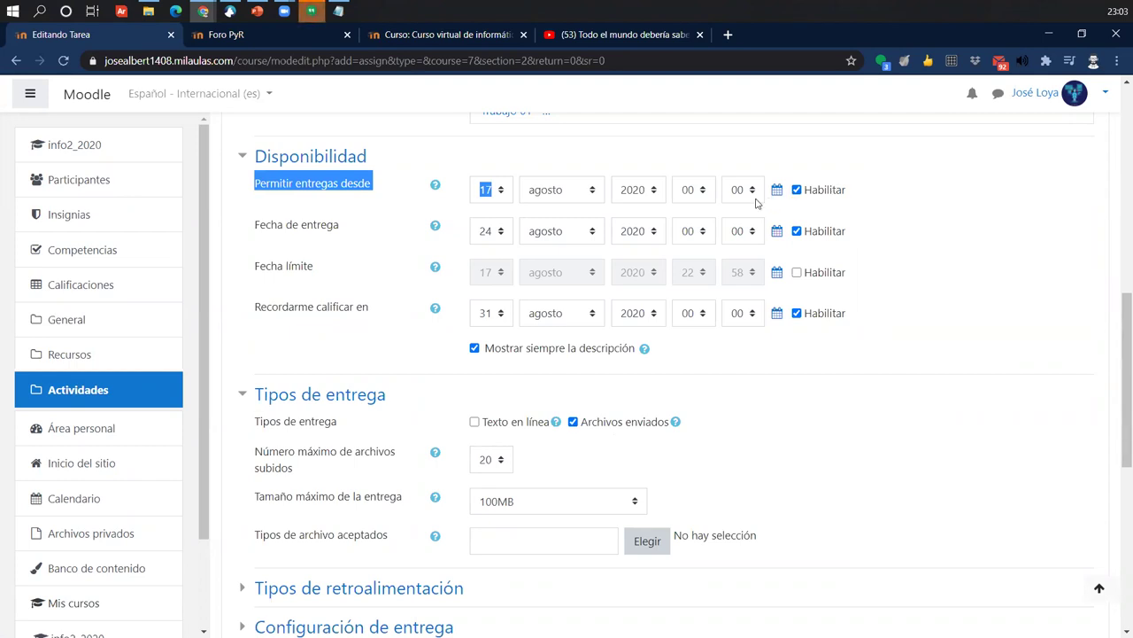
click(241, 232)
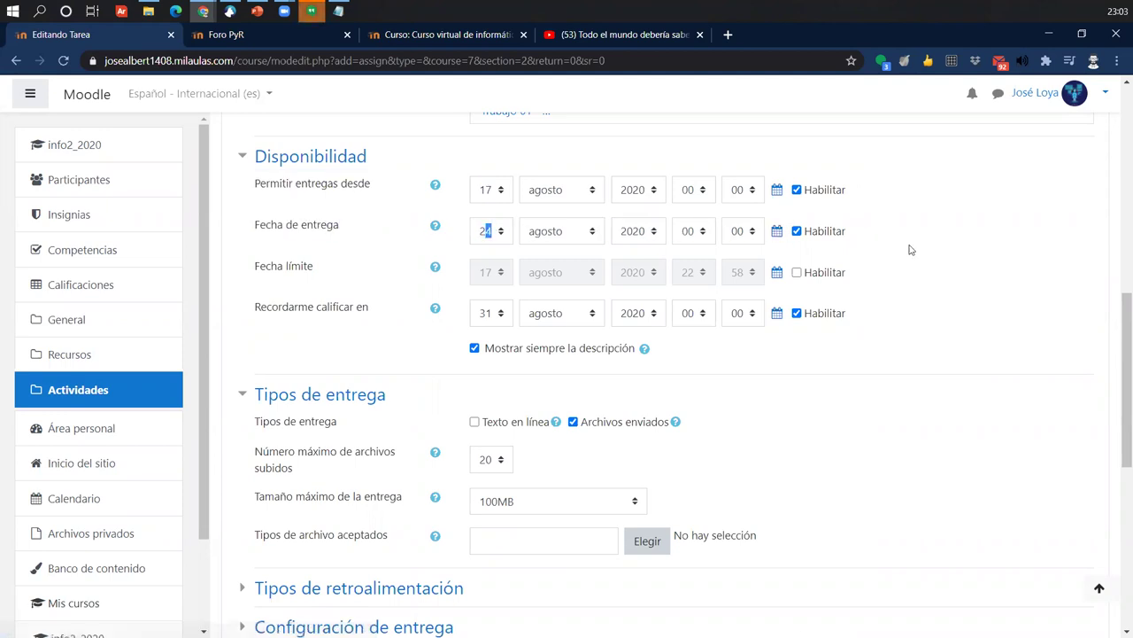
drag(258, 270, 855, 271)
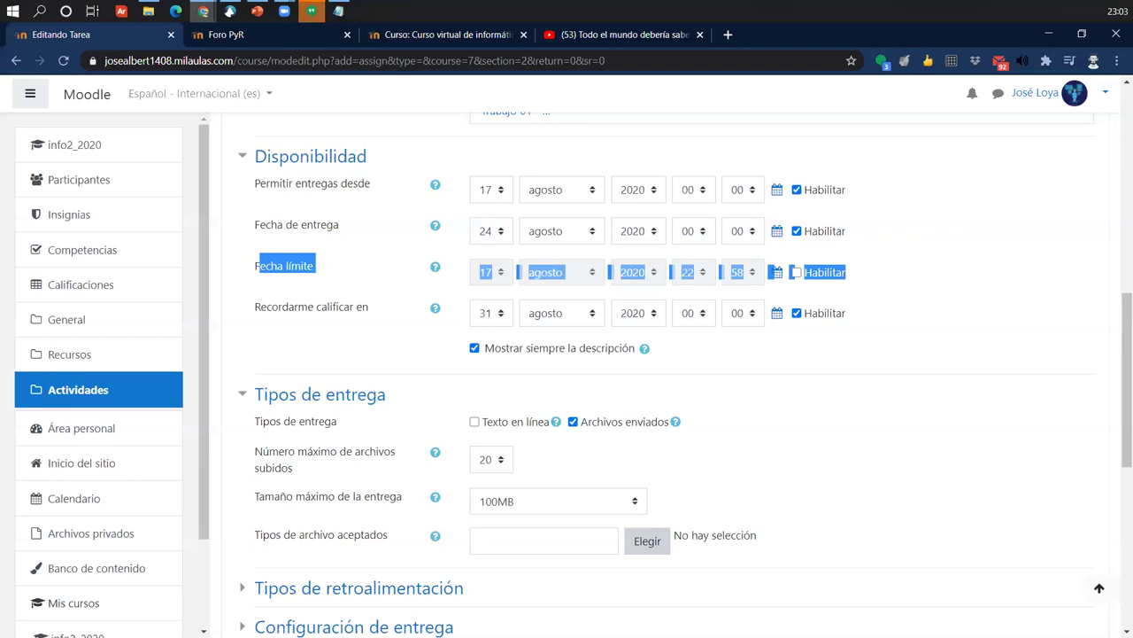
key(alt+Tab)
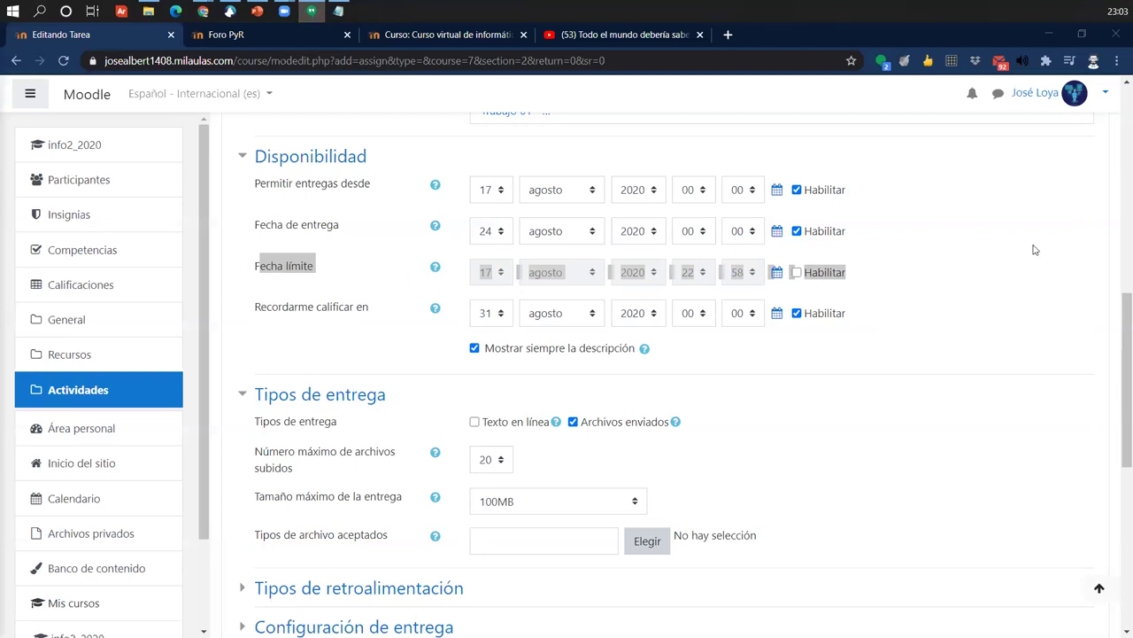
click(965, 275)
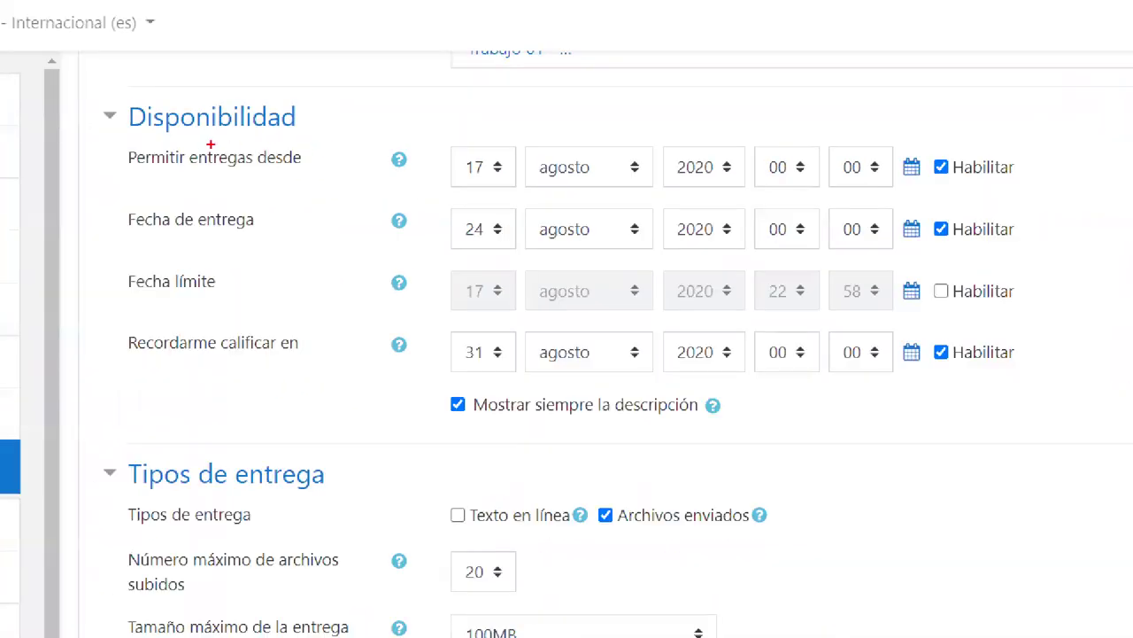
mouse_move(124, 142)
mouse_down()
mouse_move(253, 180)
mouse_move(1059, 189)
mouse_move(1052, 79)
mouse_up()
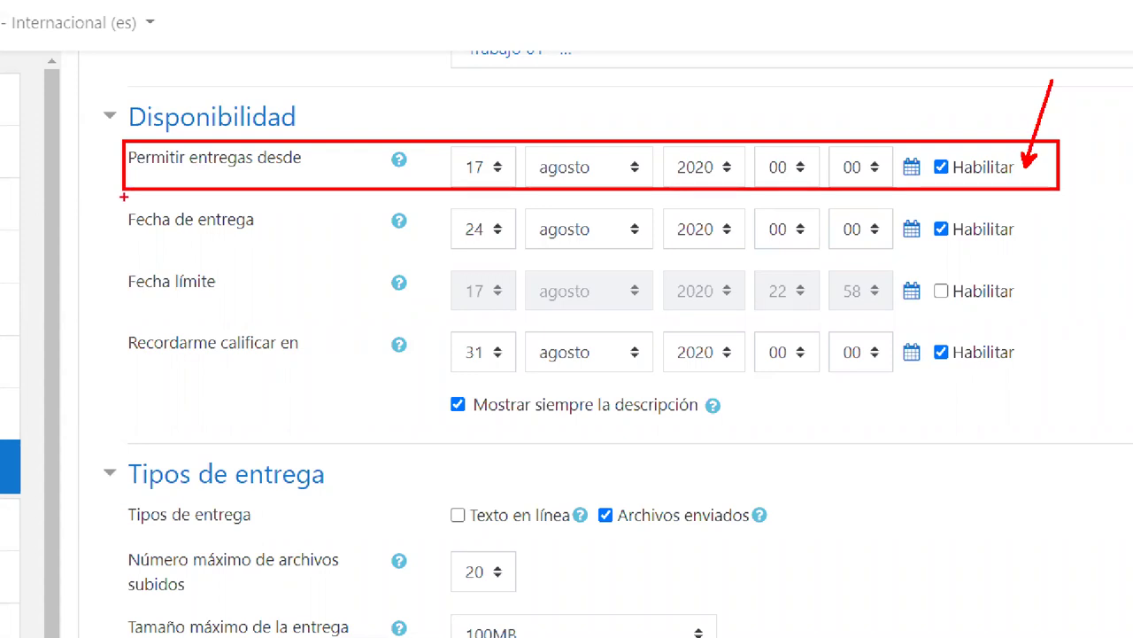
mouse_move(120, 195)
mouse_down()
mouse_move(486, 256)
mouse_move(1099, 263)
mouse_move(1059, 249)
mouse_move(1084, 150)
mouse_up()
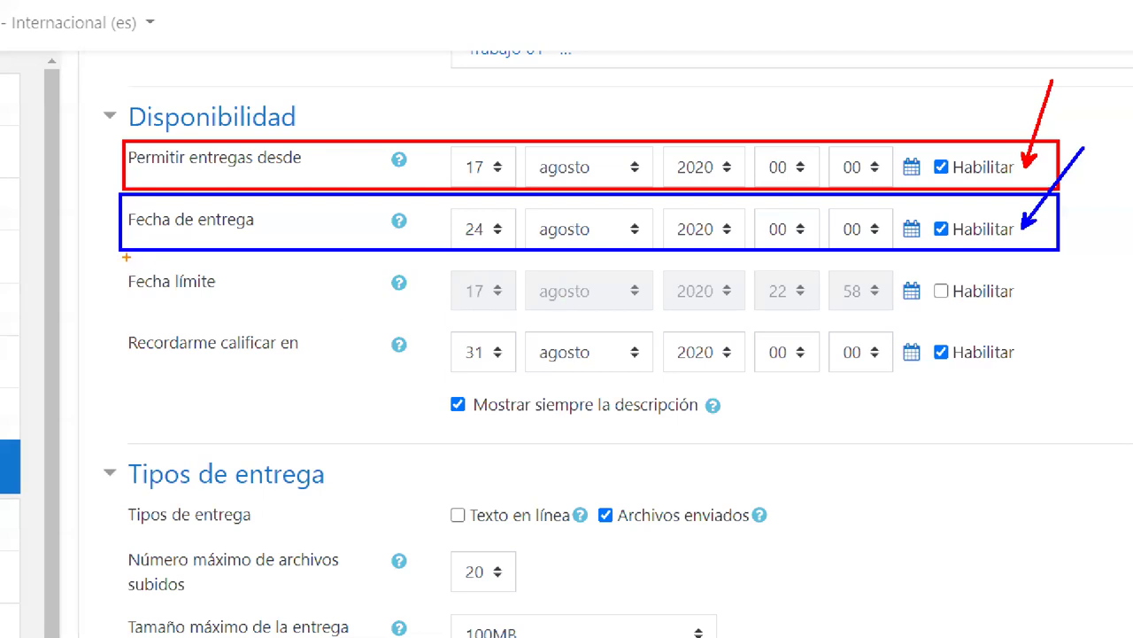
mouse_move(126, 257)
mouse_down()
mouse_move(322, 295)
mouse_move(1056, 312)
mouse_move(1087, 248)
mouse_up()
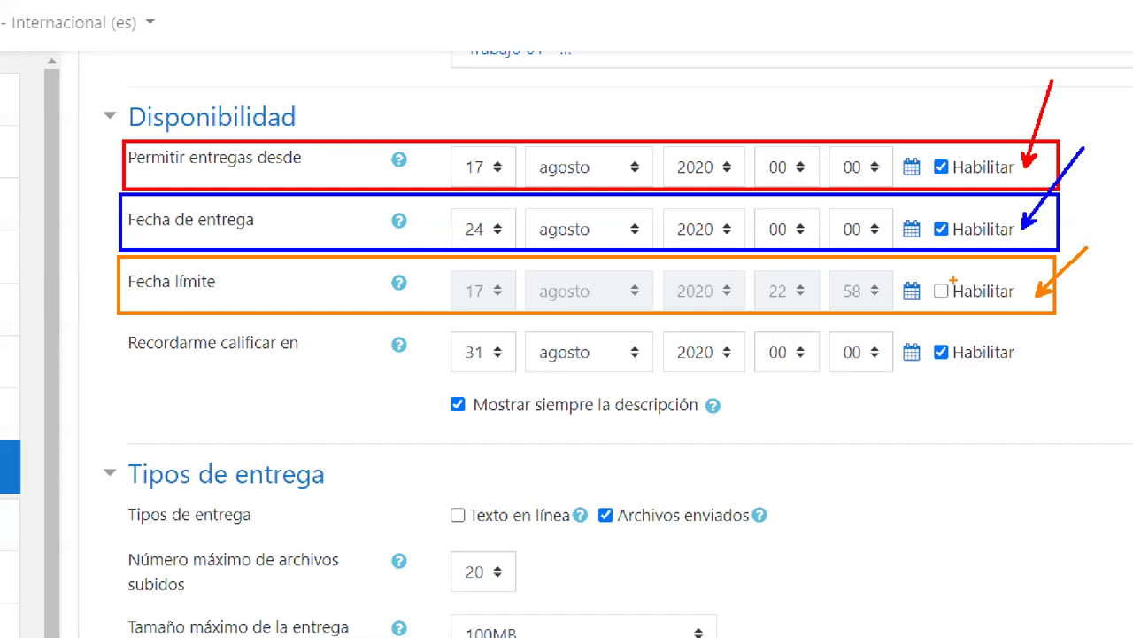
drag(965, 250, 937, 288)
mouse_move(917, 259)
mouse_down()
mouse_move(954, 259)
mouse_move(940, 270)
mouse_move(956, 288)
mouse_up()
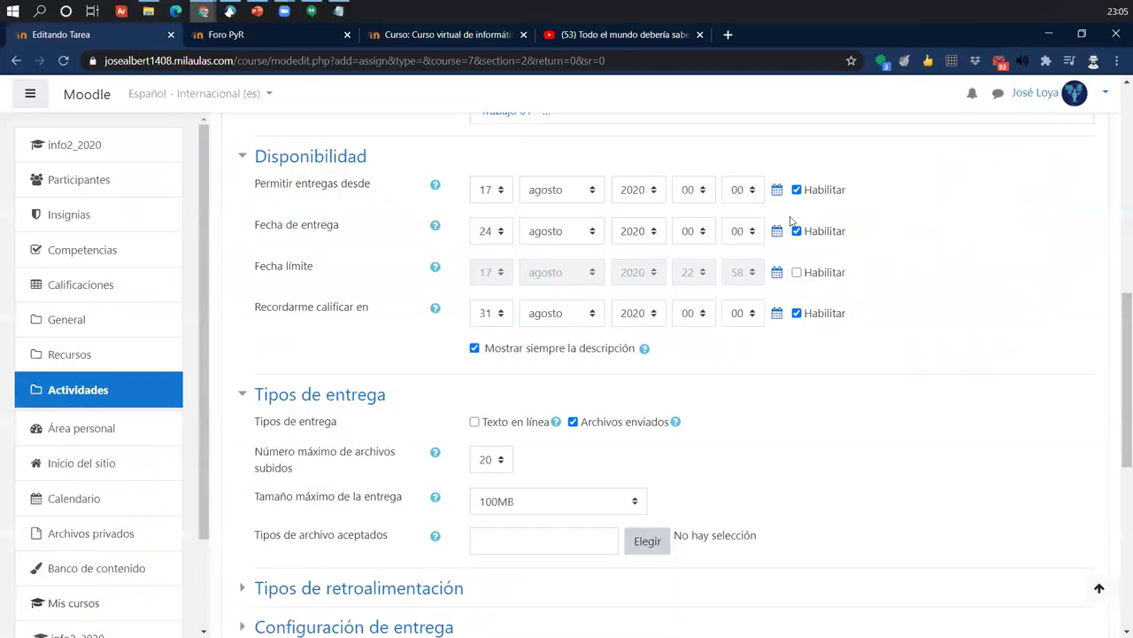
Step: Enable Fecha límite and set it to 24 agosto 2020 at 13:00
click(796, 272)
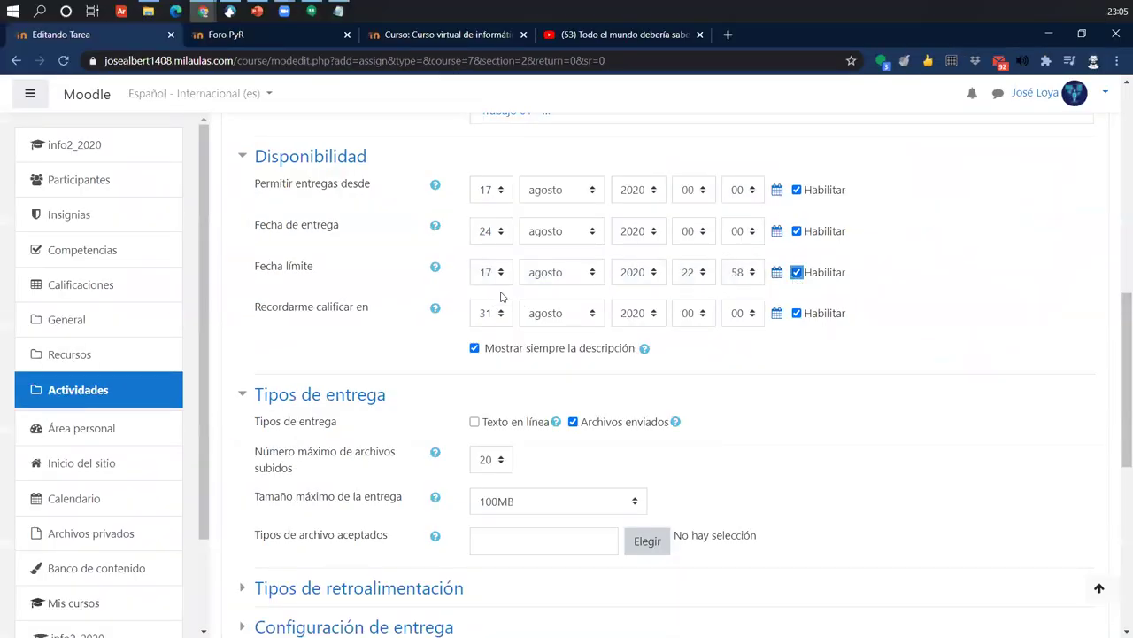
click(778, 273)
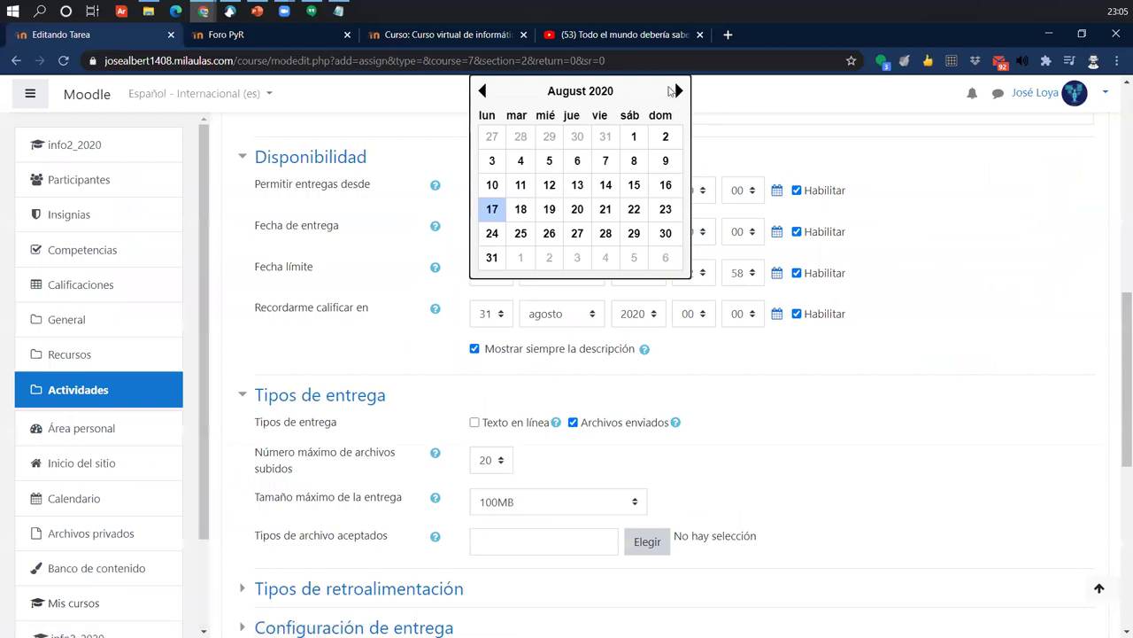
click(493, 233)
click(694, 273)
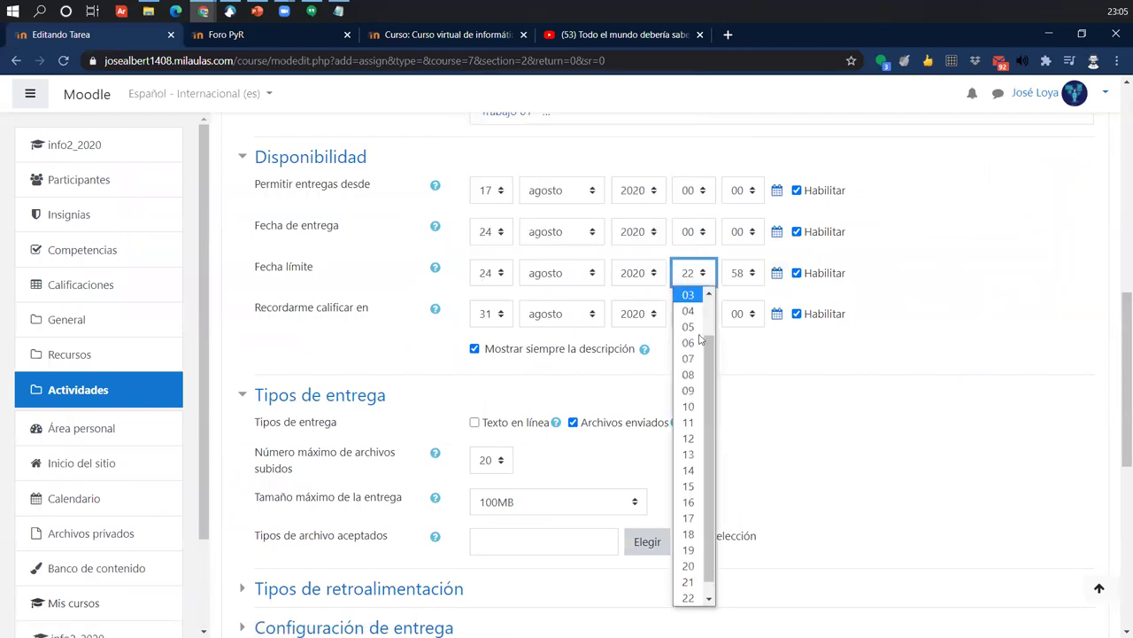
click(699, 470)
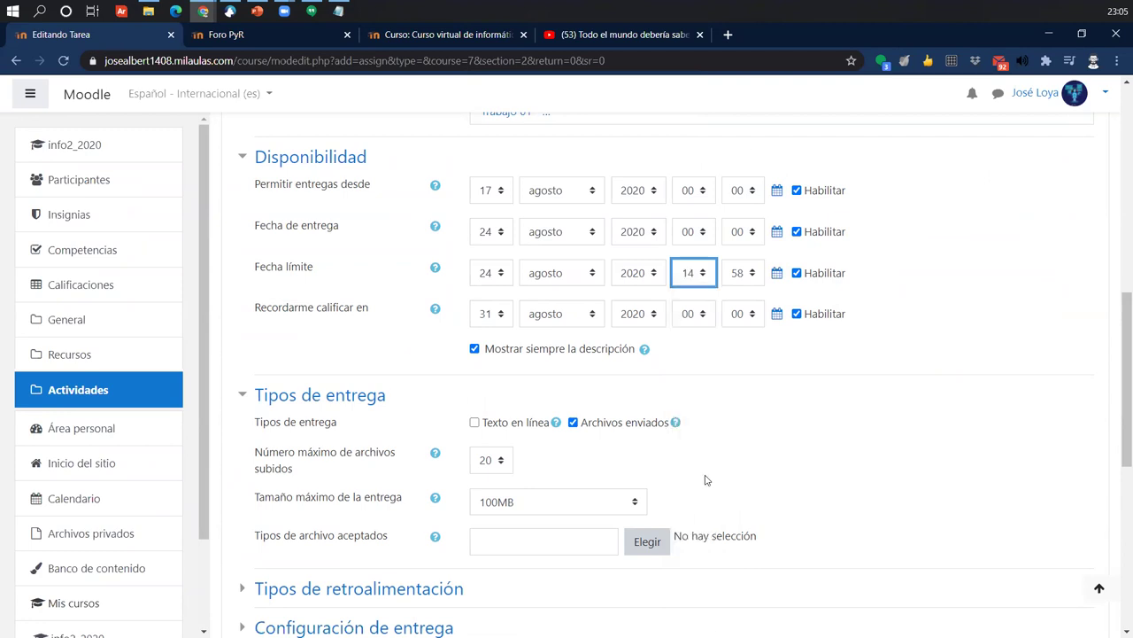
click(694, 264)
scroll(708, 308, down, 2)
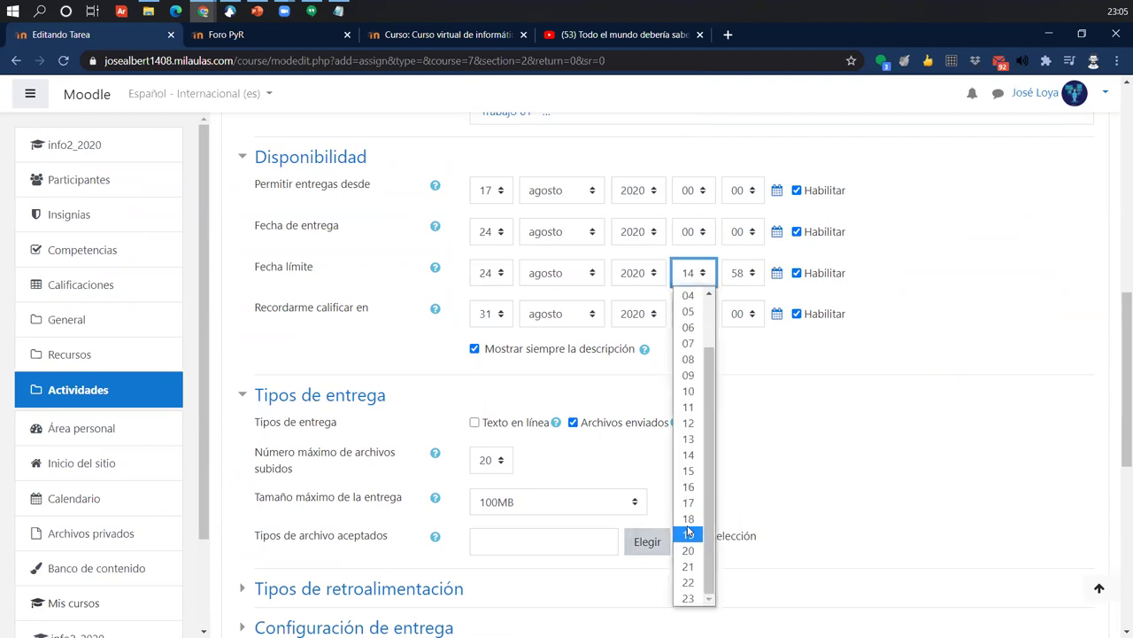
click(690, 438)
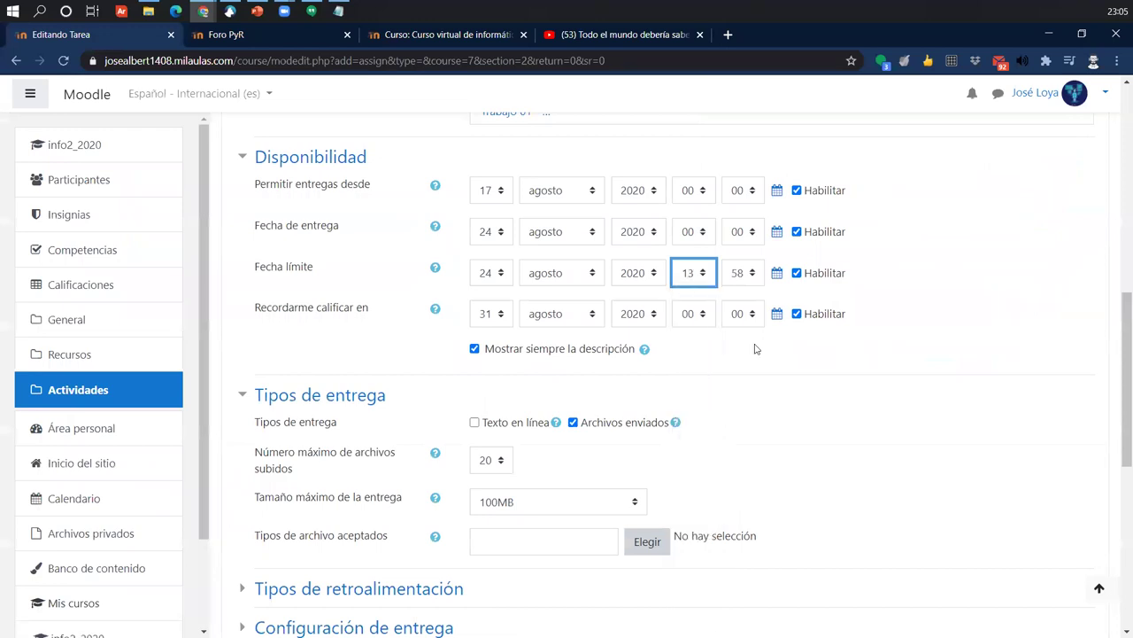
click(744, 276)
key(0)
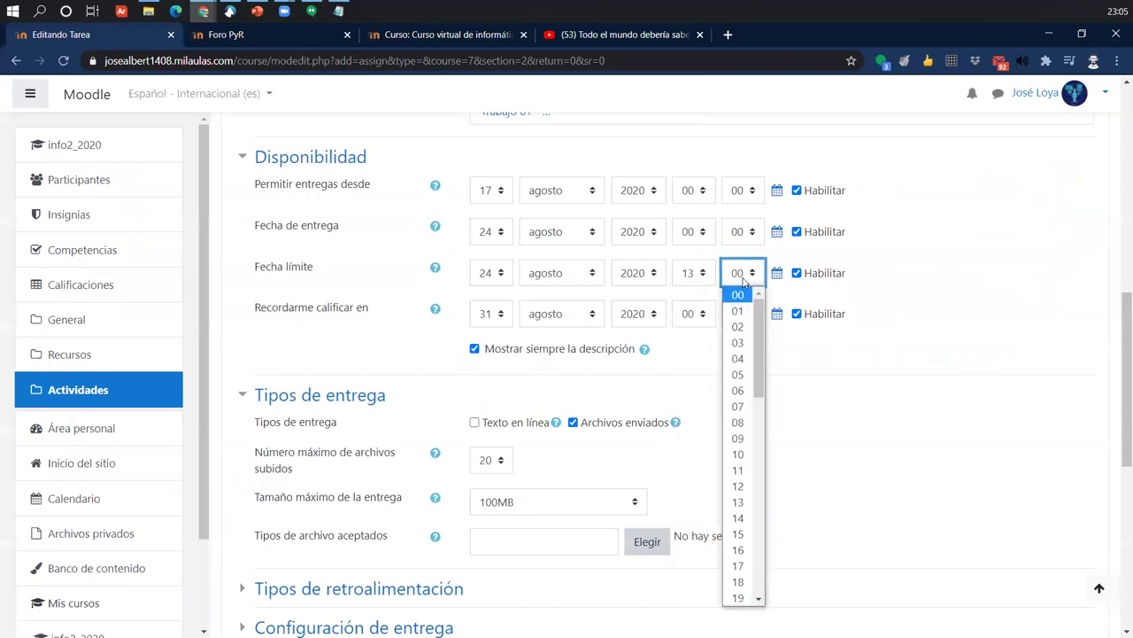
key(Return)
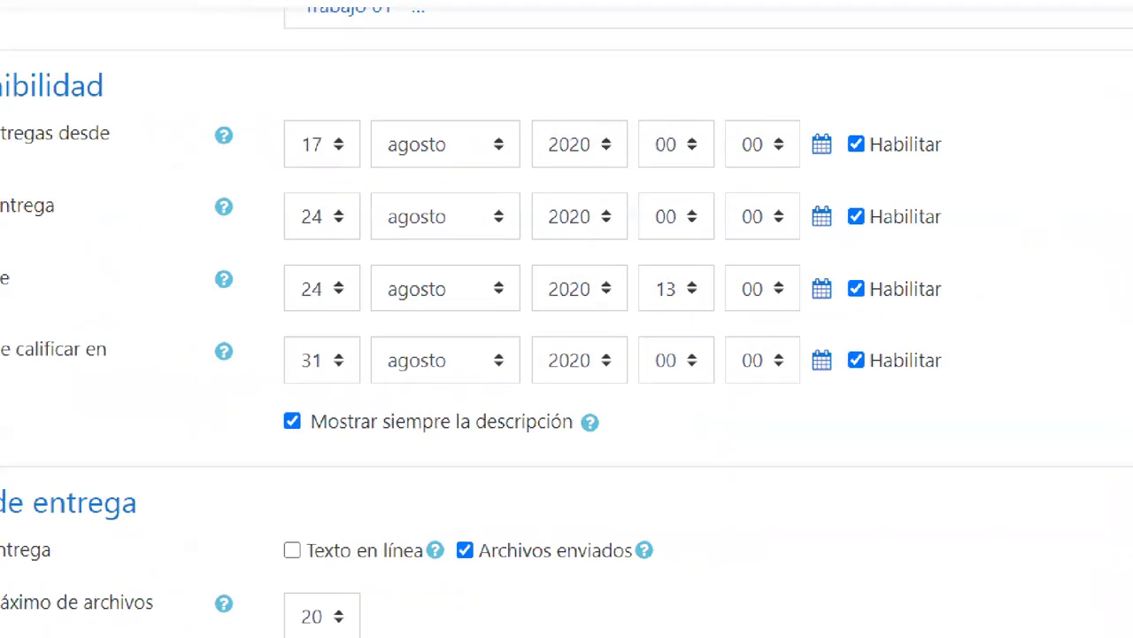
Step: Draw highlight boxes around the Fecha de entrega and Fecha límite rows
drag(257, 186, 852, 225)
drag(991, 225, 1089, 237)
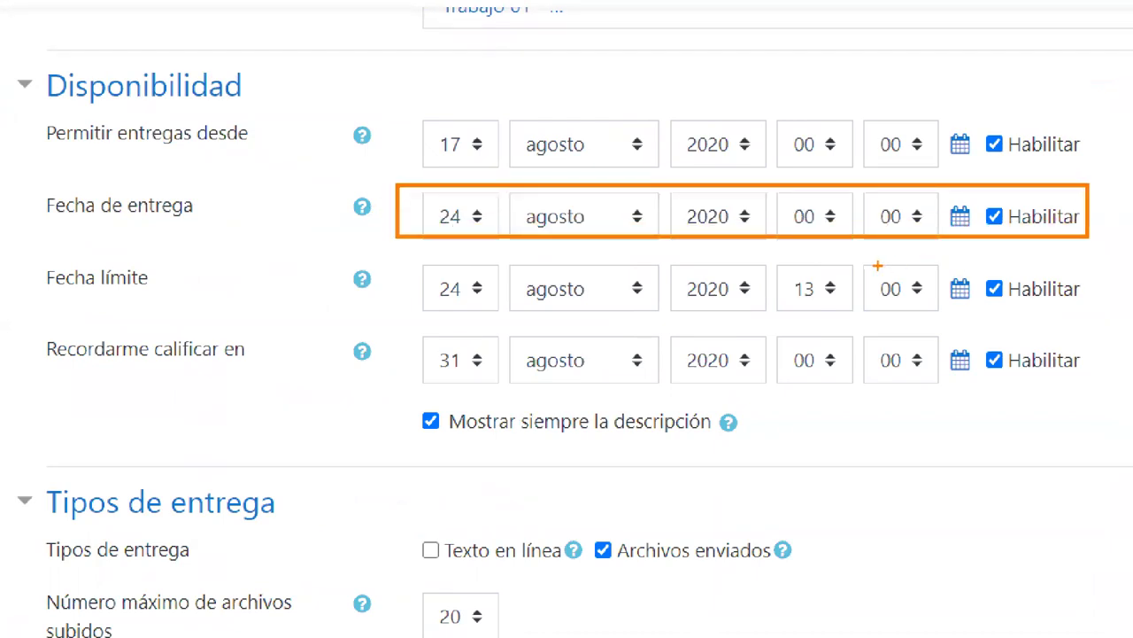
mouse_move(383, 255)
mouse_down()
mouse_move(1103, 321)
mouse_move(1114, 246)
mouse_up()
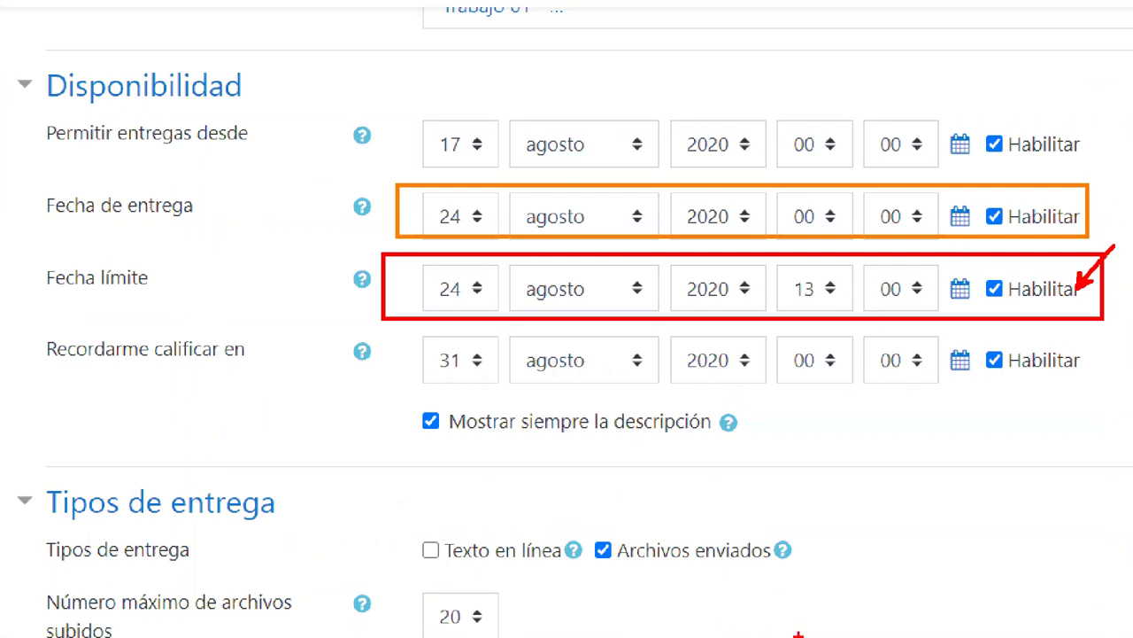
scroll(466, 412, down, 3)
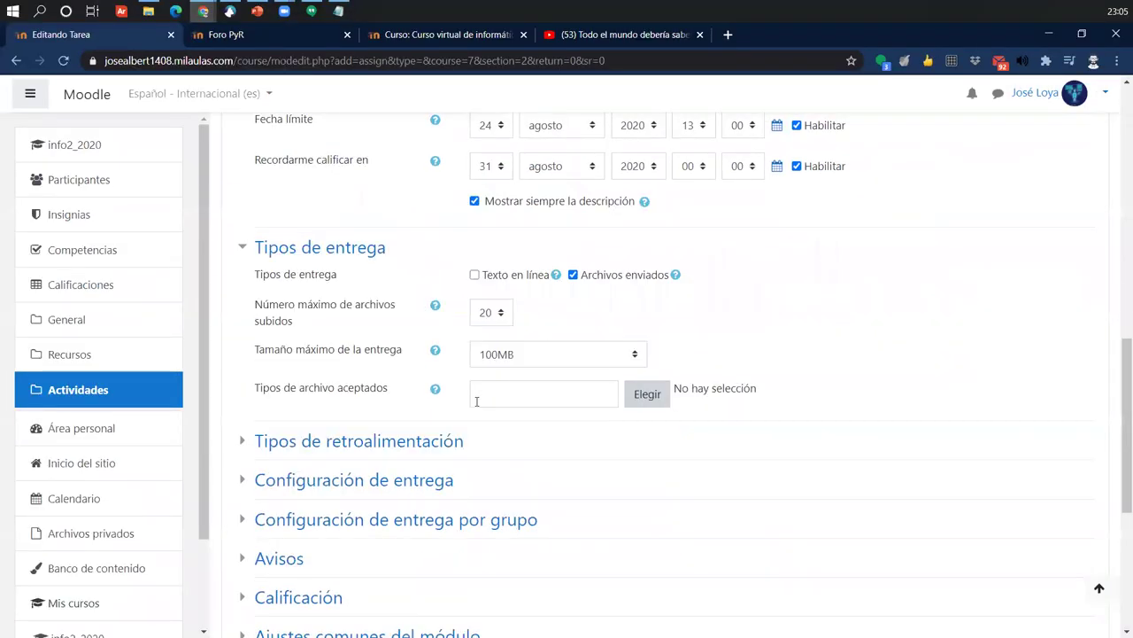
Step: Set Tamaño máximo de la entrega to 2MB, highlighting the setting on screen
drag(248, 350, 404, 352)
click(507, 355)
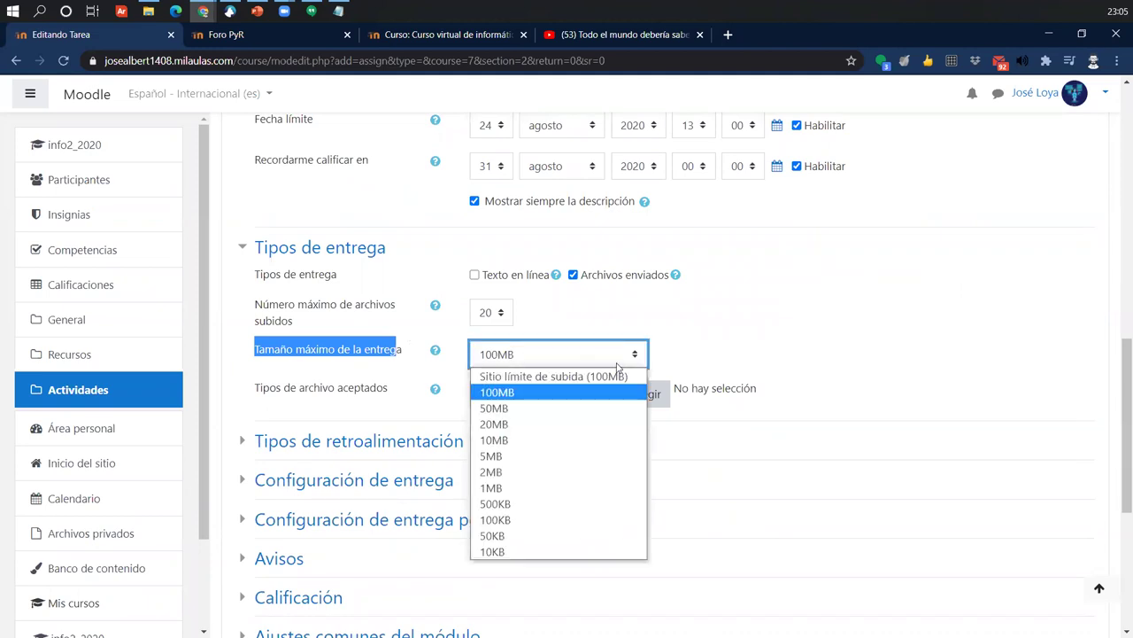
click(585, 472)
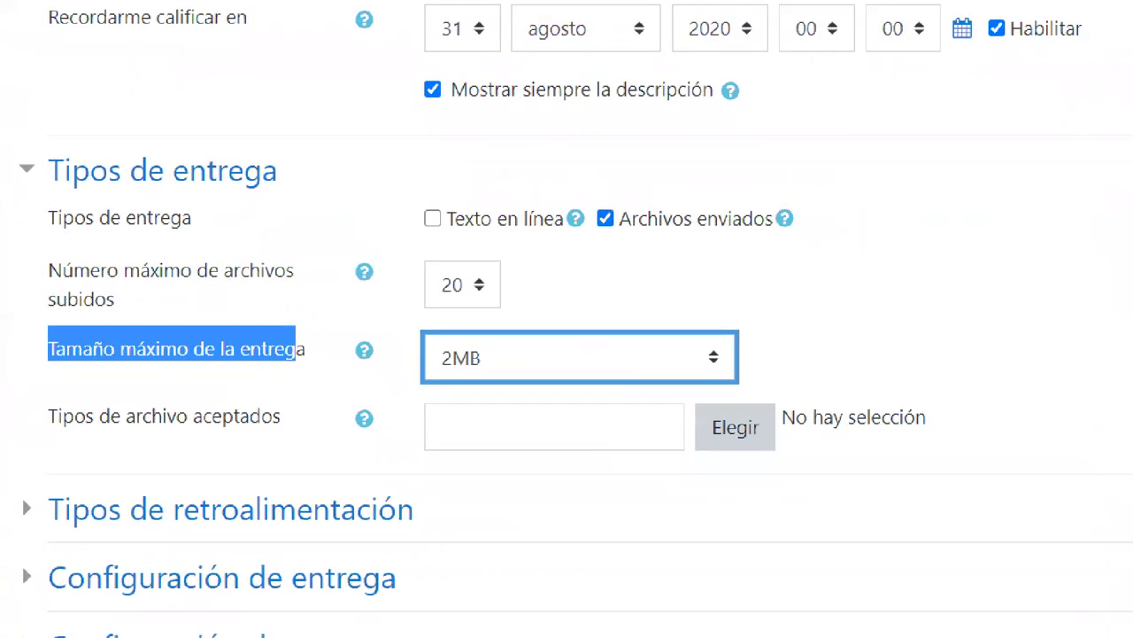
mouse_move(30, 194)
mouse_down()
mouse_move(921, 245)
mouse_move(894, 239)
mouse_up()
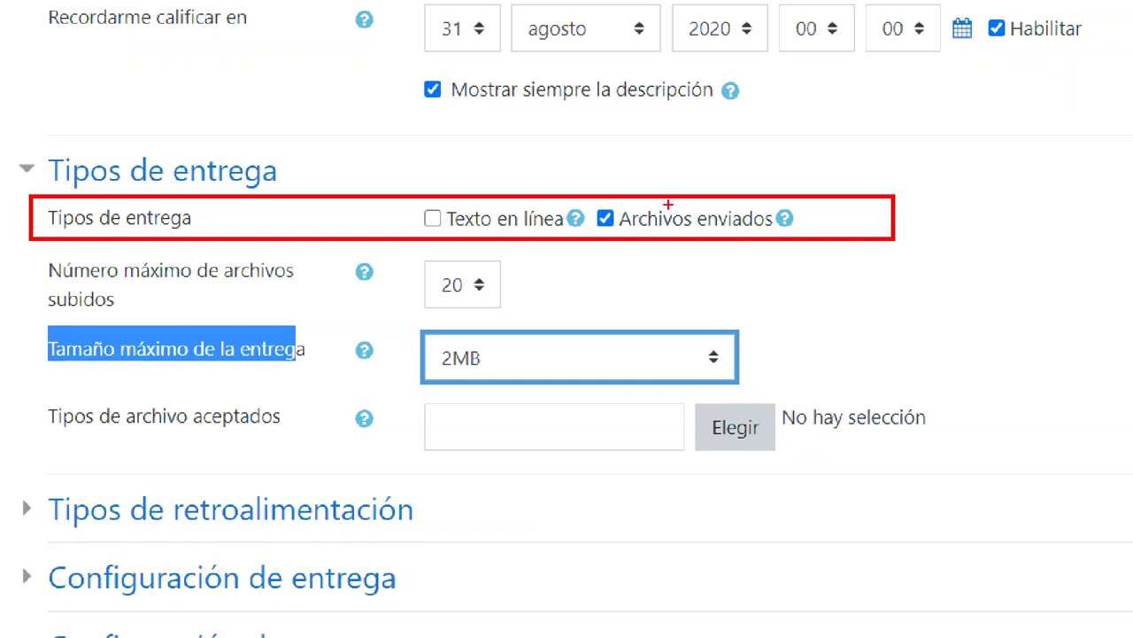
drag(669, 212, 735, 143)
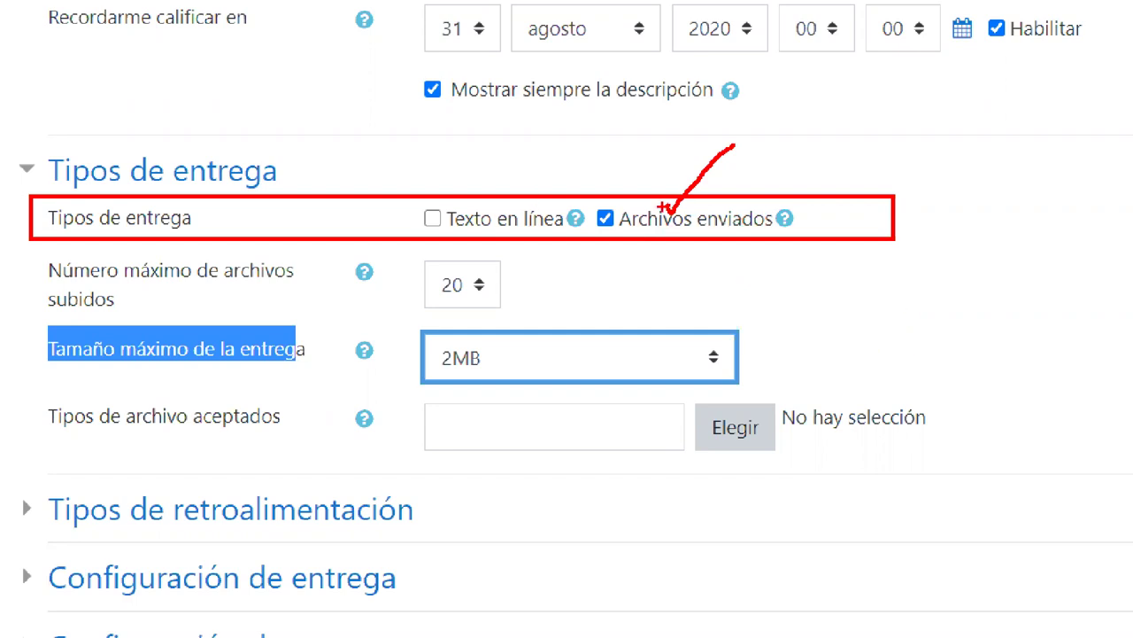
drag(493, 204, 542, 148)
drag(486, 194, 494, 205)
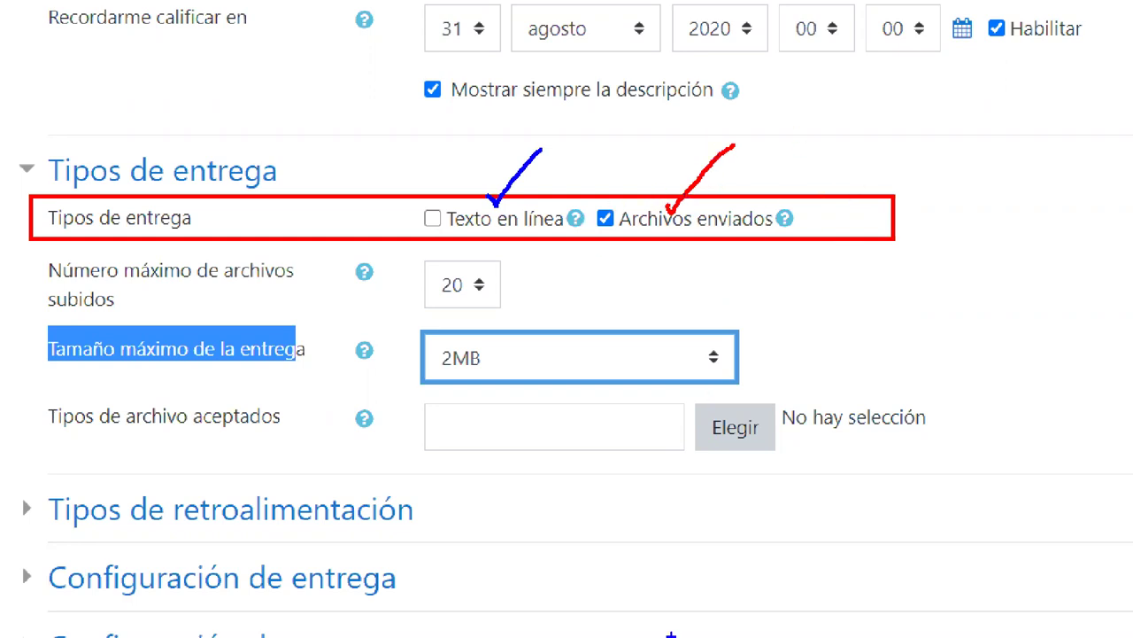
Step: Change Puntuación máxima from 100 to 20 and save with Guardar cambios y regresar al curso
scroll(523, 571, down, 2)
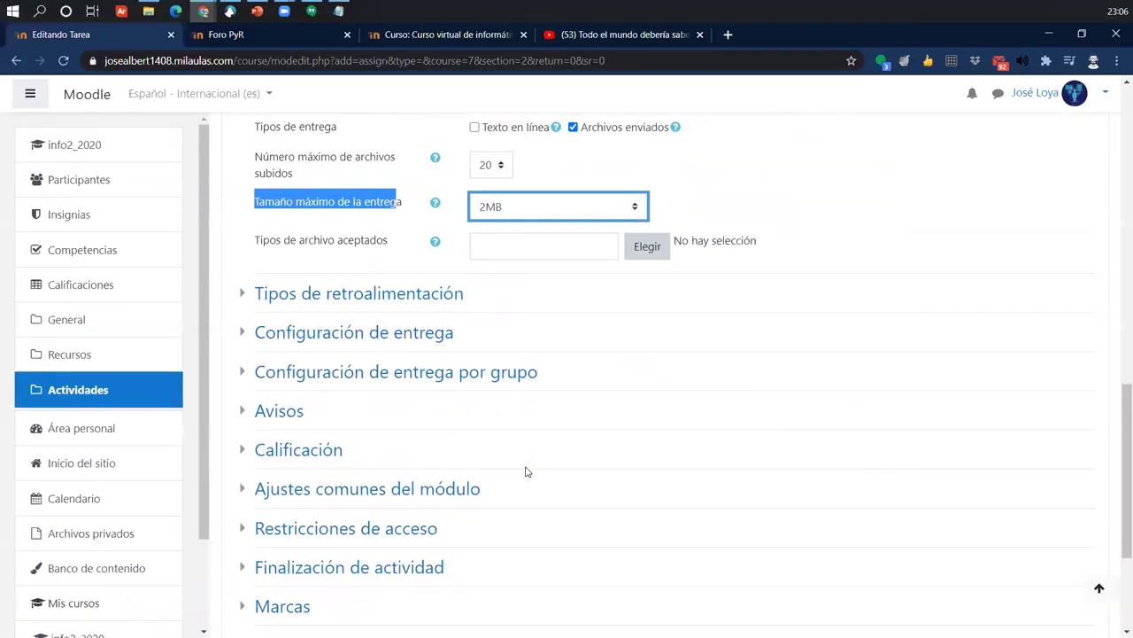
click(245, 451)
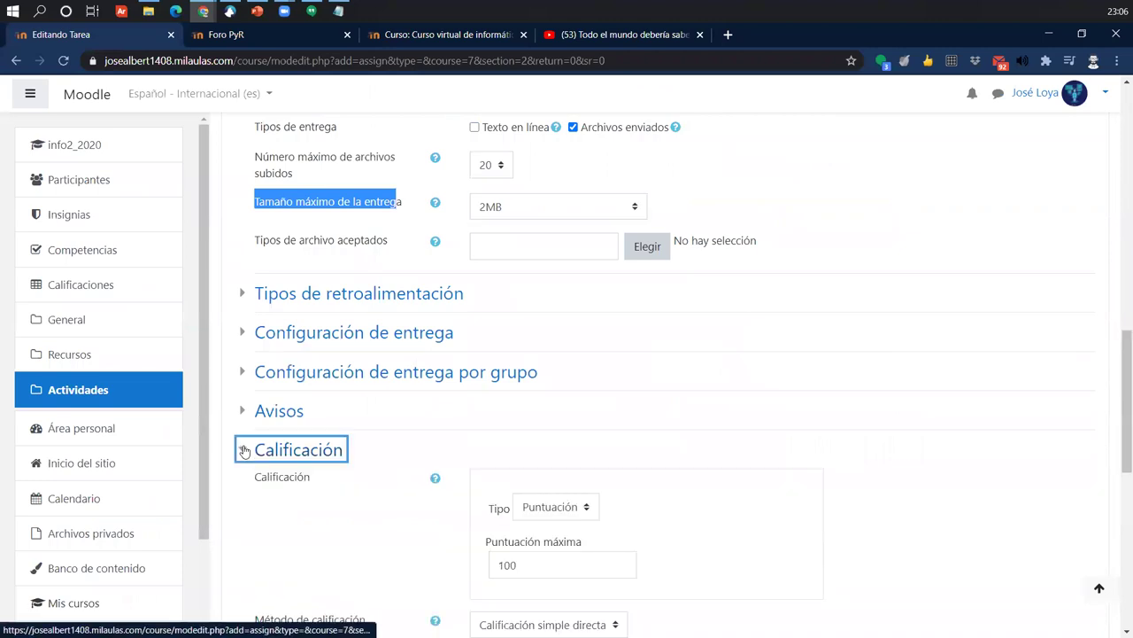
scroll(469, 431, down, 2)
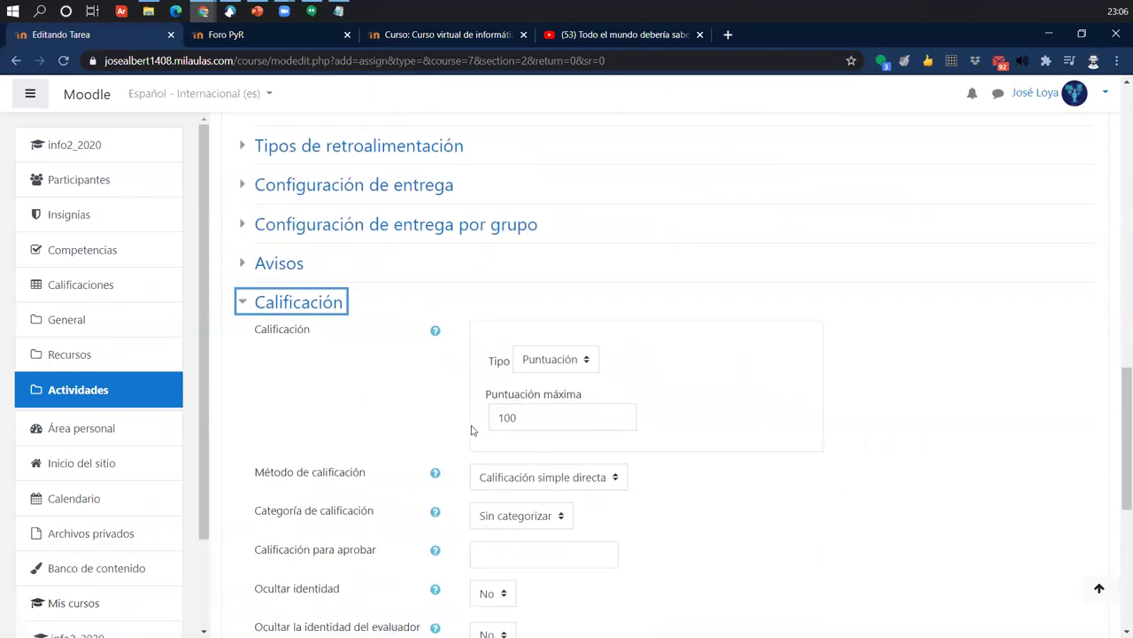
double_click(567, 421)
text(20)
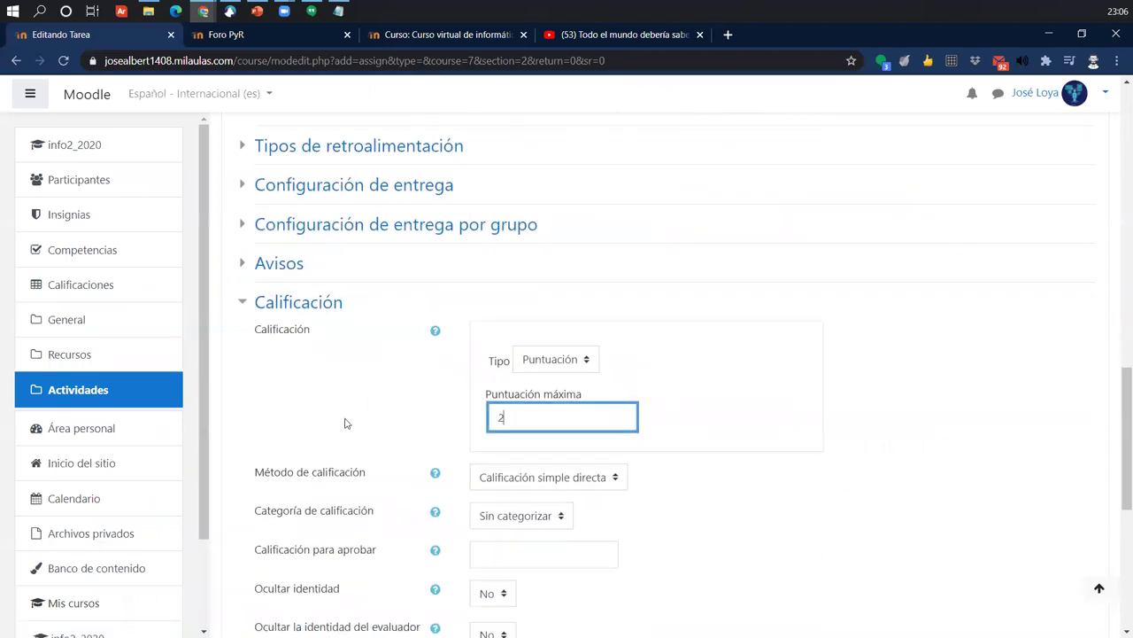
click(378, 431)
scroll(379, 431, down, 6)
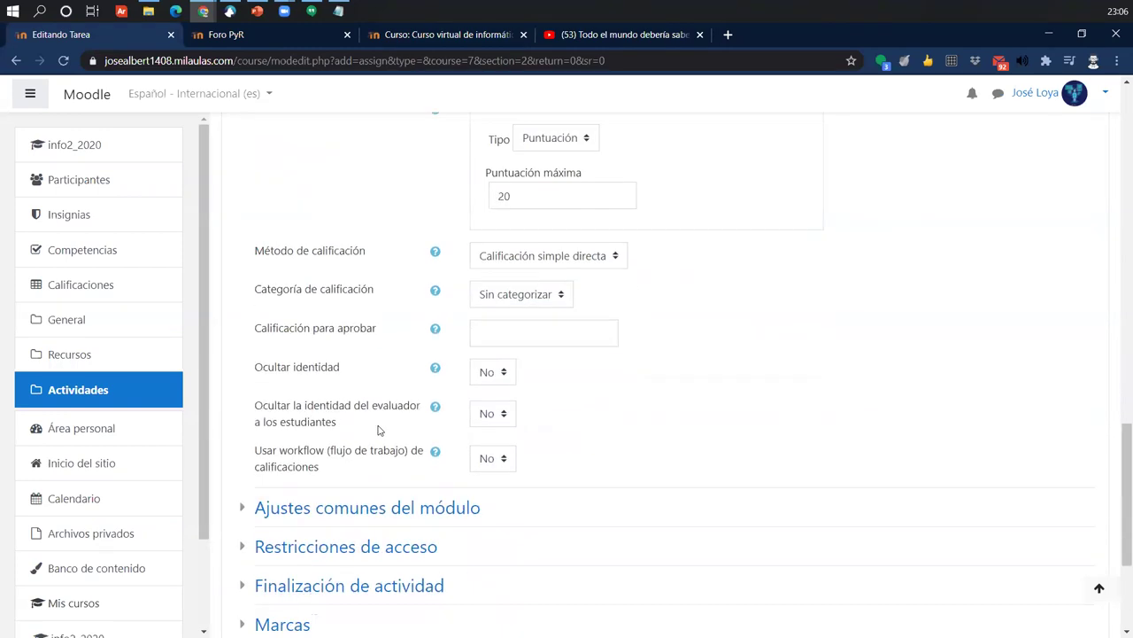
click(625, 464)
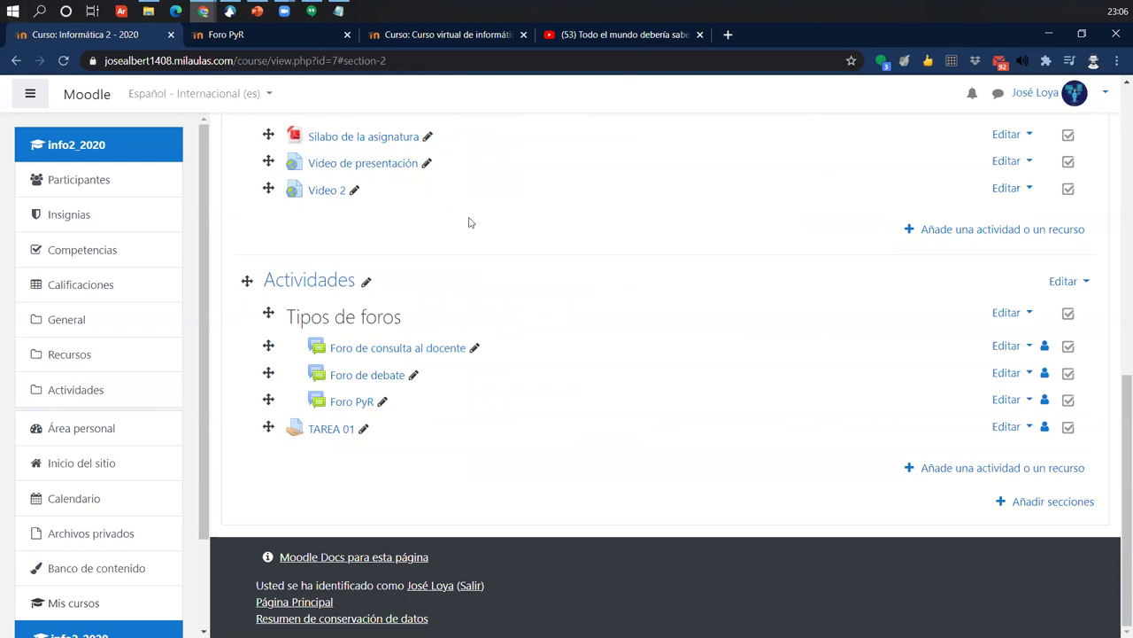
Step: Switch the course view to the Estudiante role and open TAREA 01
scroll(469, 221, up, 3)
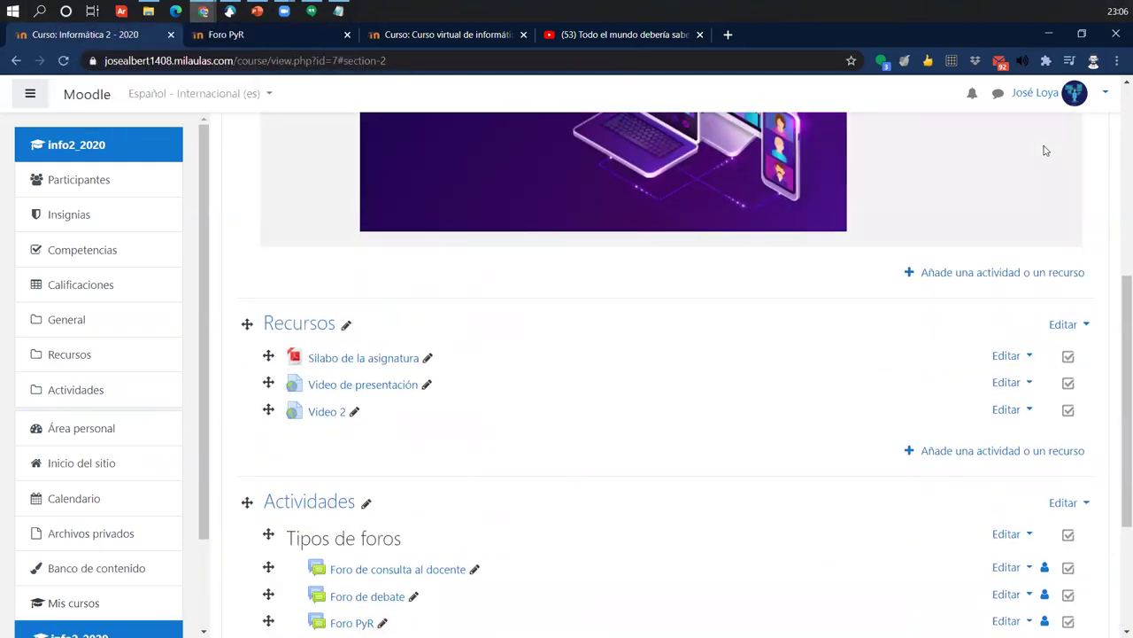
click(1096, 96)
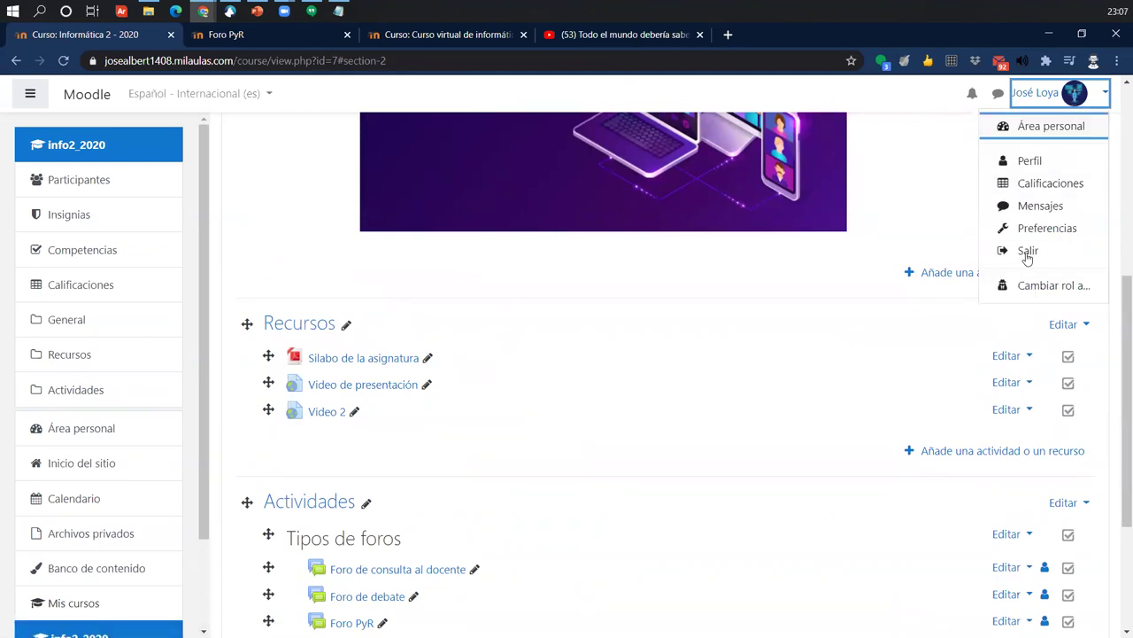
click(1025, 284)
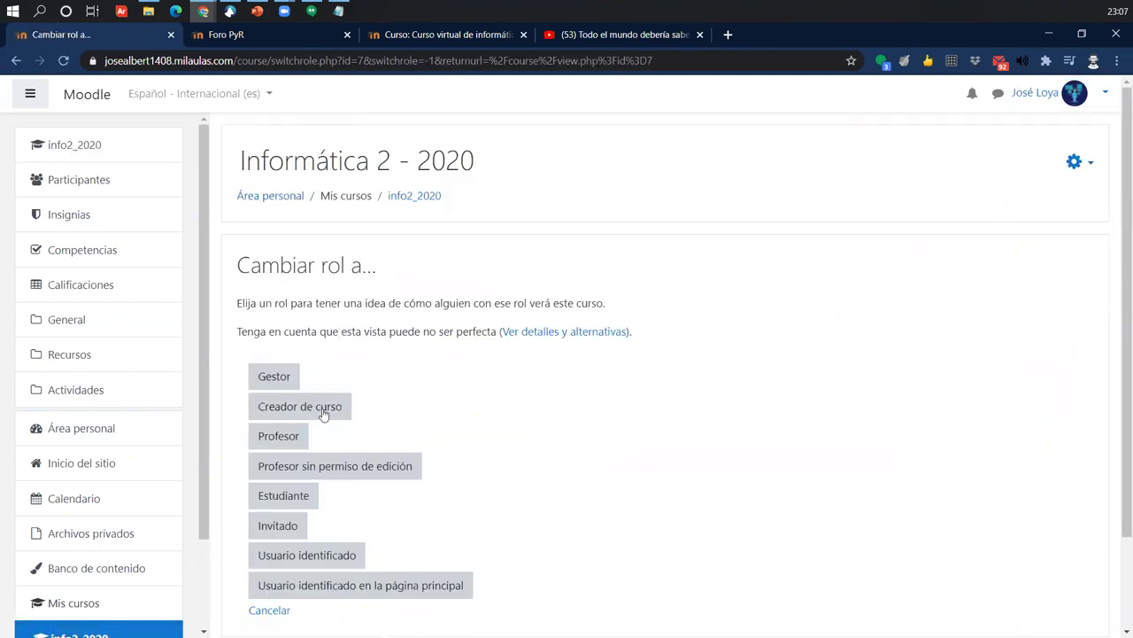
click(270, 496)
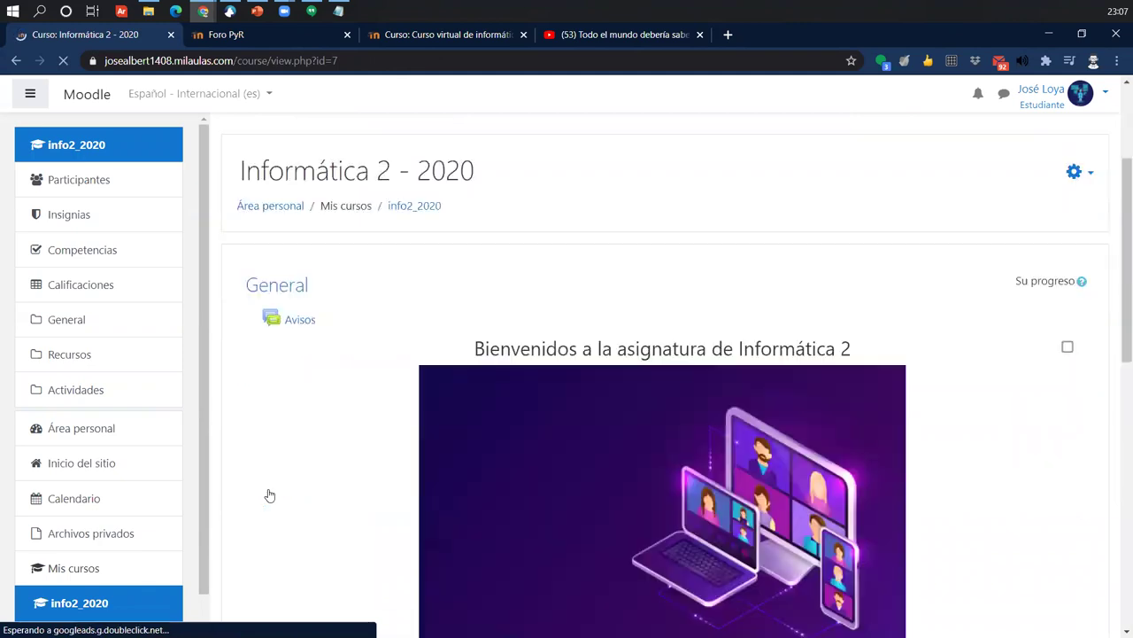
scroll(266, 493, down, 8)
click(302, 335)
Step: Download the Trabajo 01 - CM PDF into Descargas, check it, and close its tab
scroll(531, 432, down, 4)
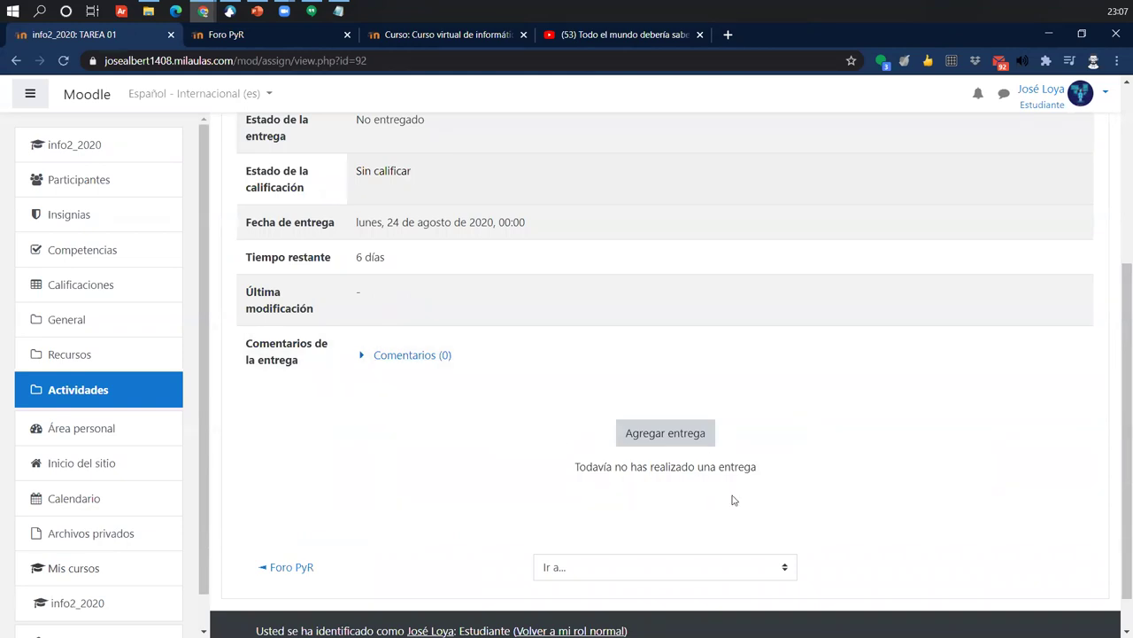
scroll(630, 447, up, 1)
scroll(631, 447, up, 4)
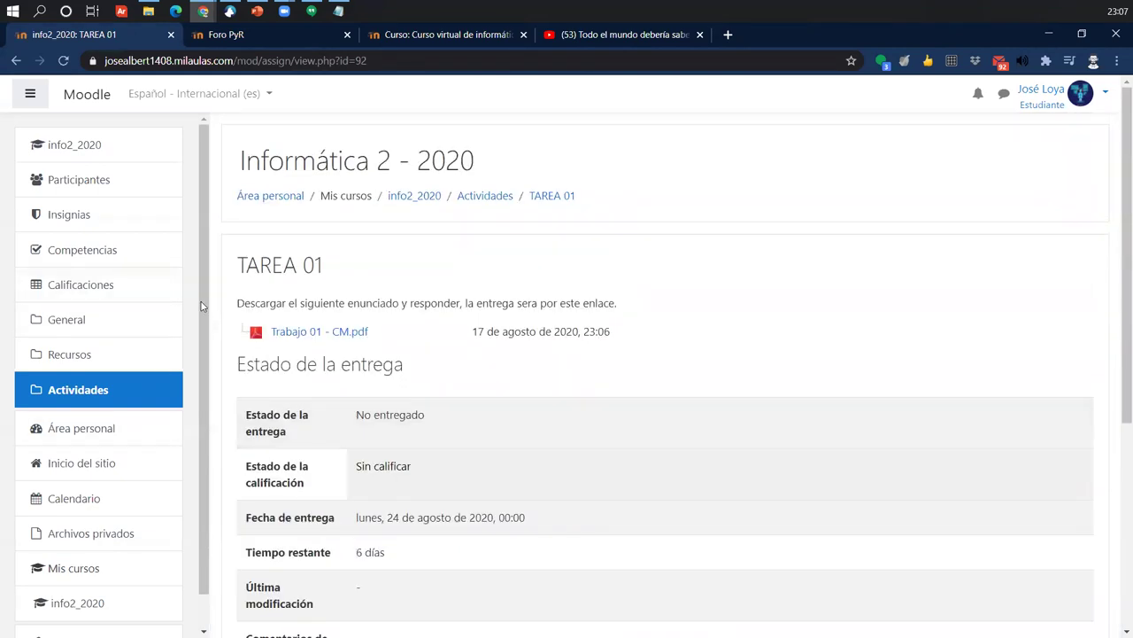
drag(245, 296, 653, 315)
click(653, 314)
click(327, 333)
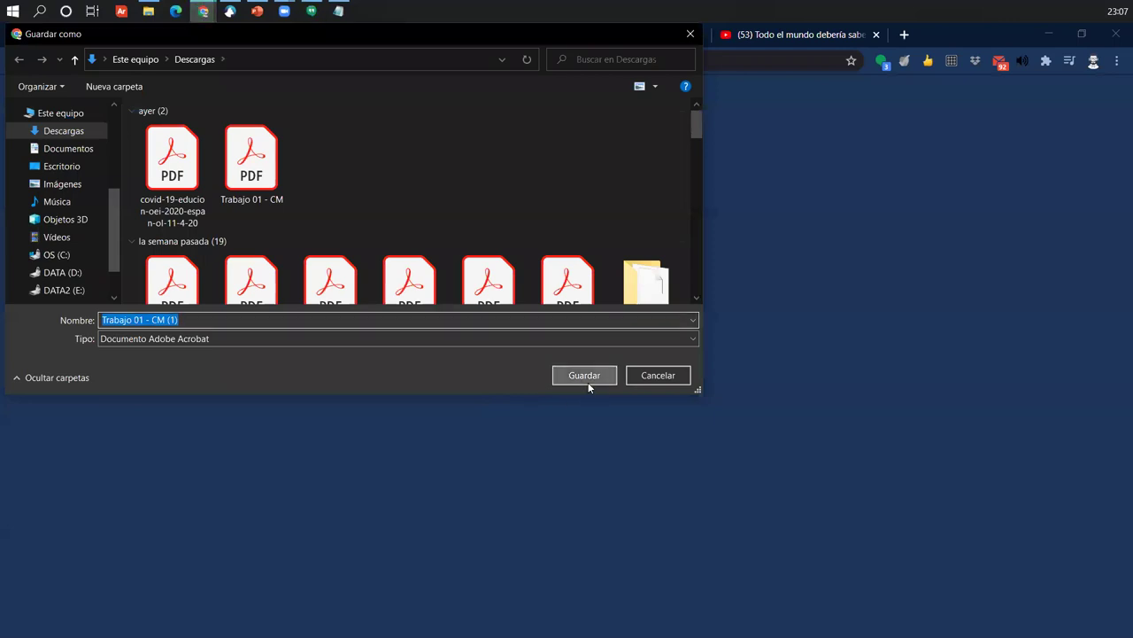
click(588, 382)
click(97, 617)
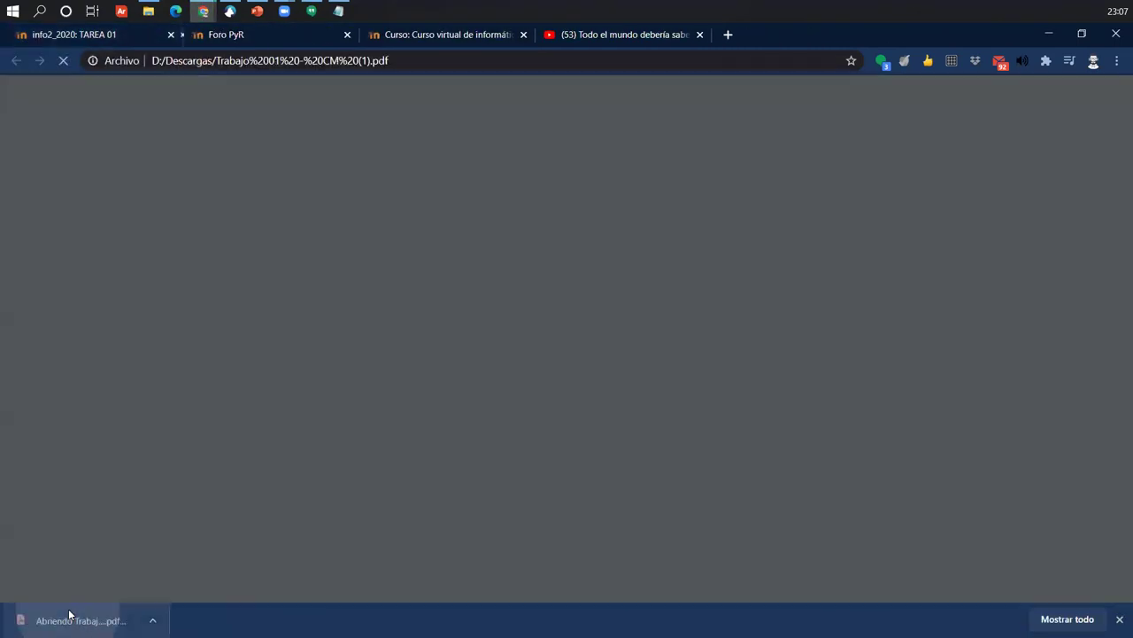
scroll(507, 461, down, 15)
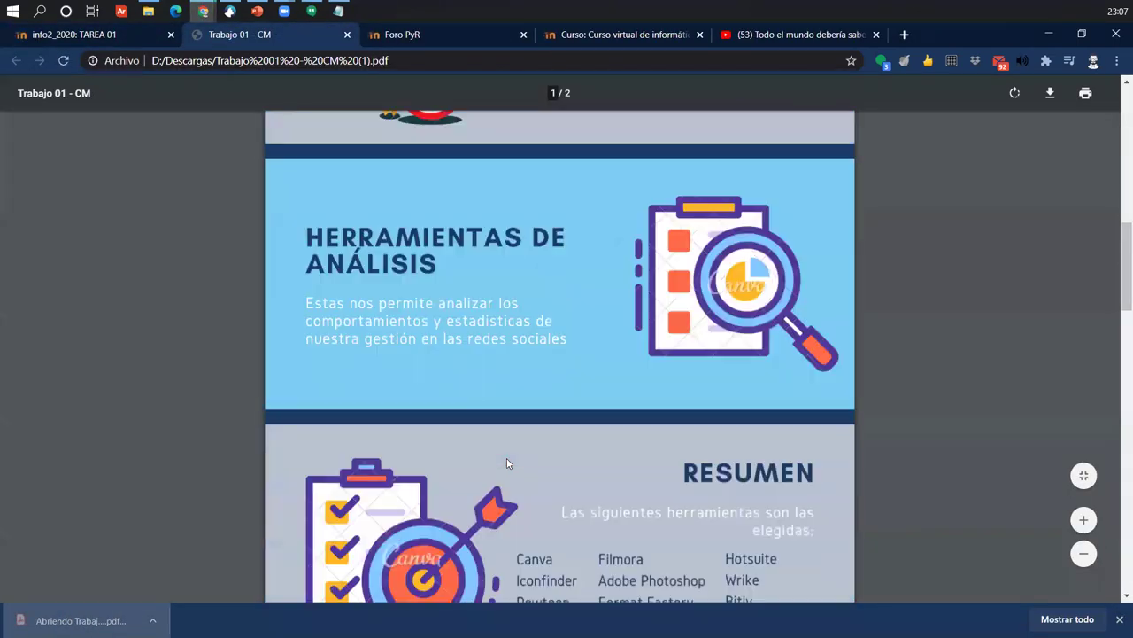
scroll(506, 463, down, 10)
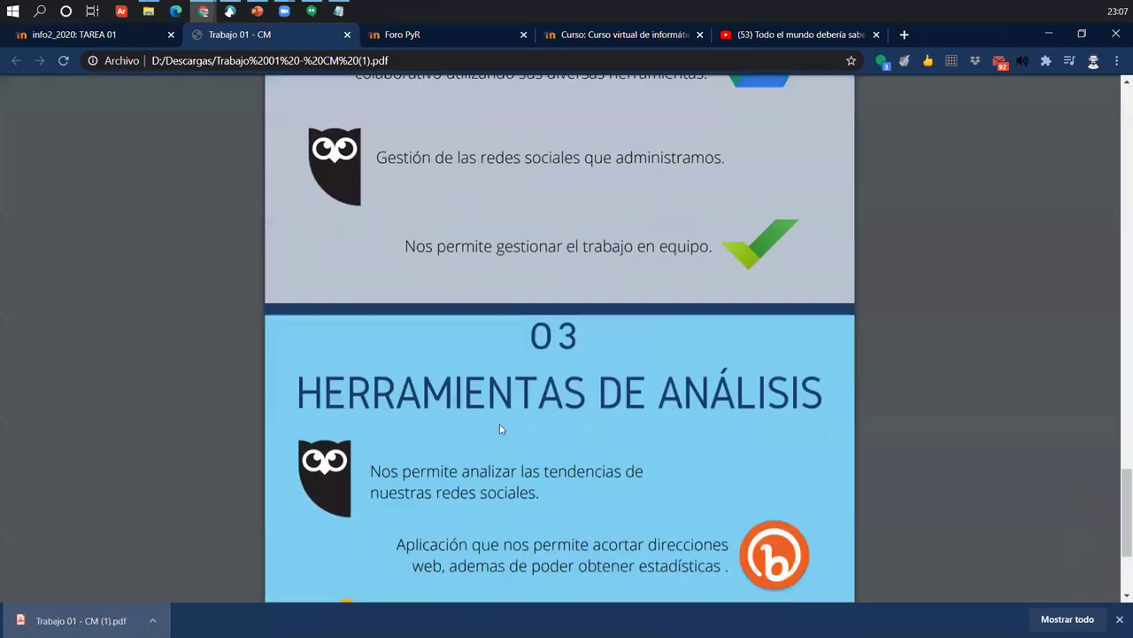
click(346, 35)
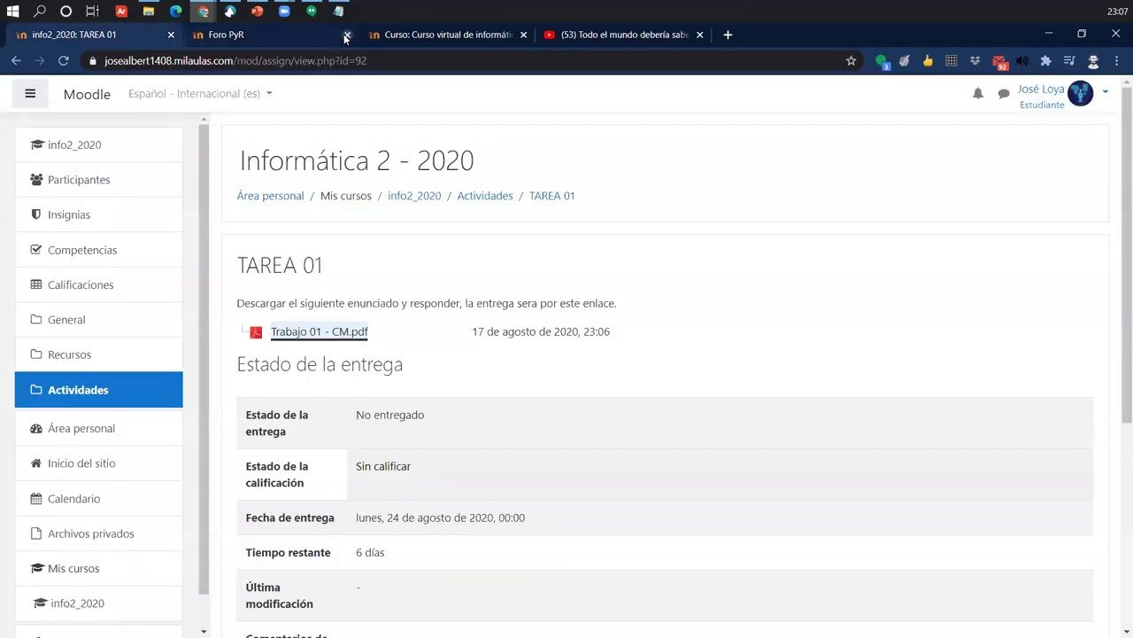
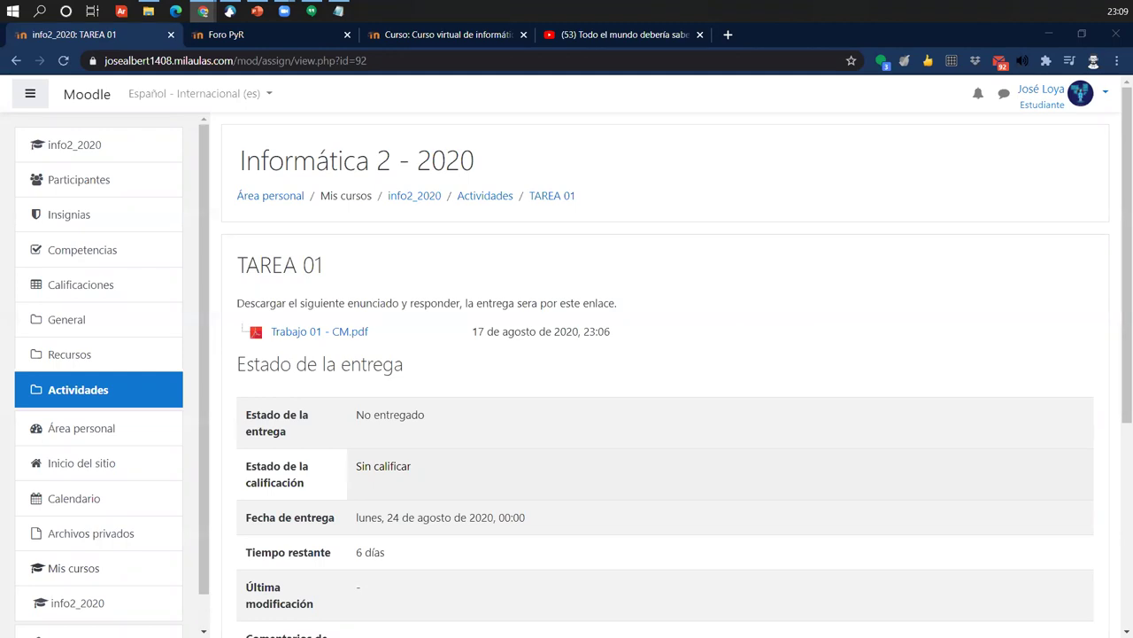
Step: Leave student view and switch back to the normal teacher role
scroll(116, 362, down, 1)
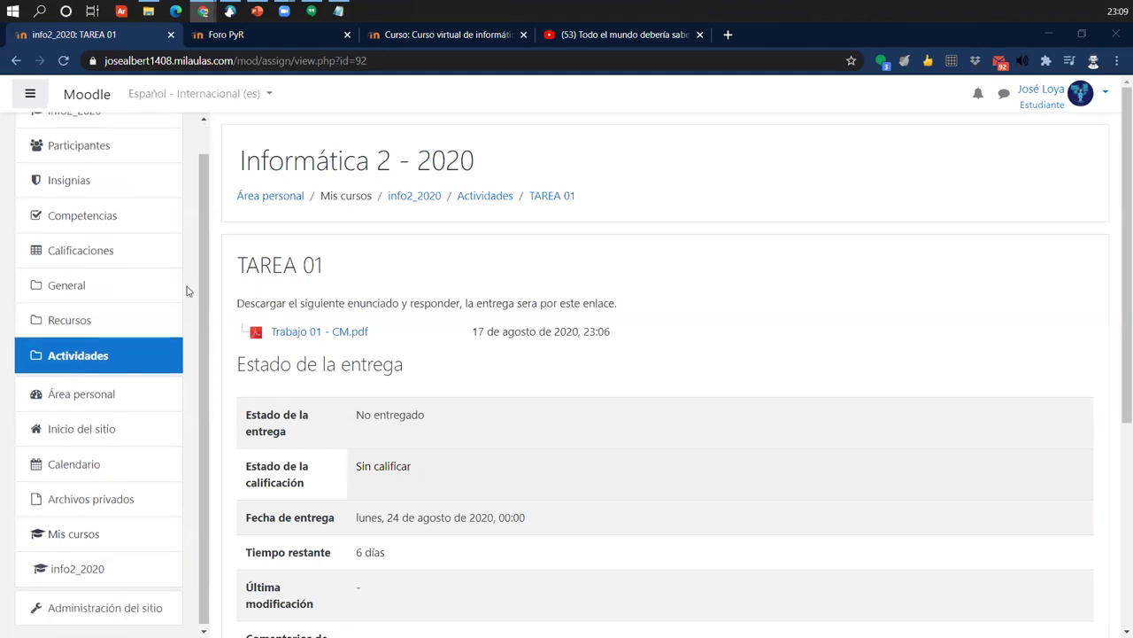
scroll(186, 292, up, 1)
scroll(706, 443, down, 3)
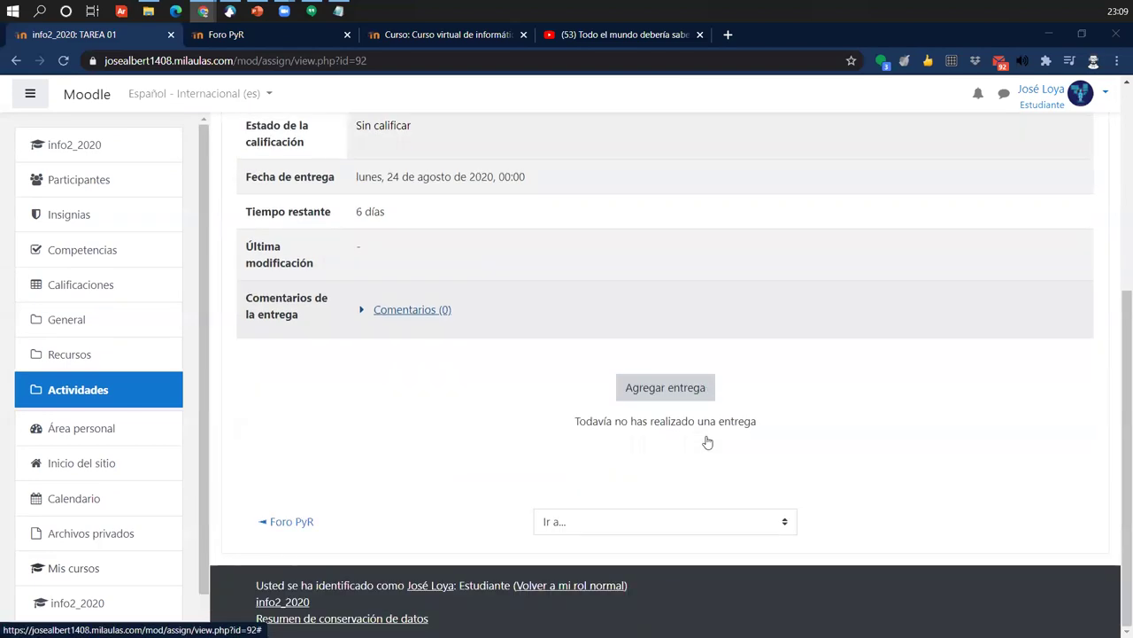
scroll(707, 442, up, 1)
scroll(707, 442, up, 2)
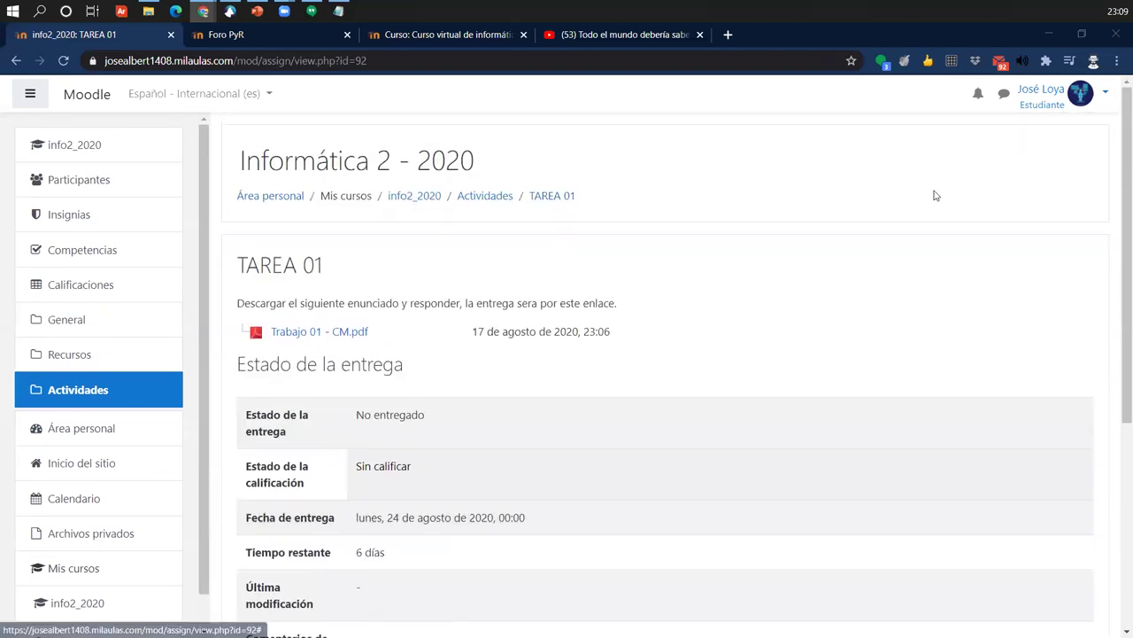
click(1107, 92)
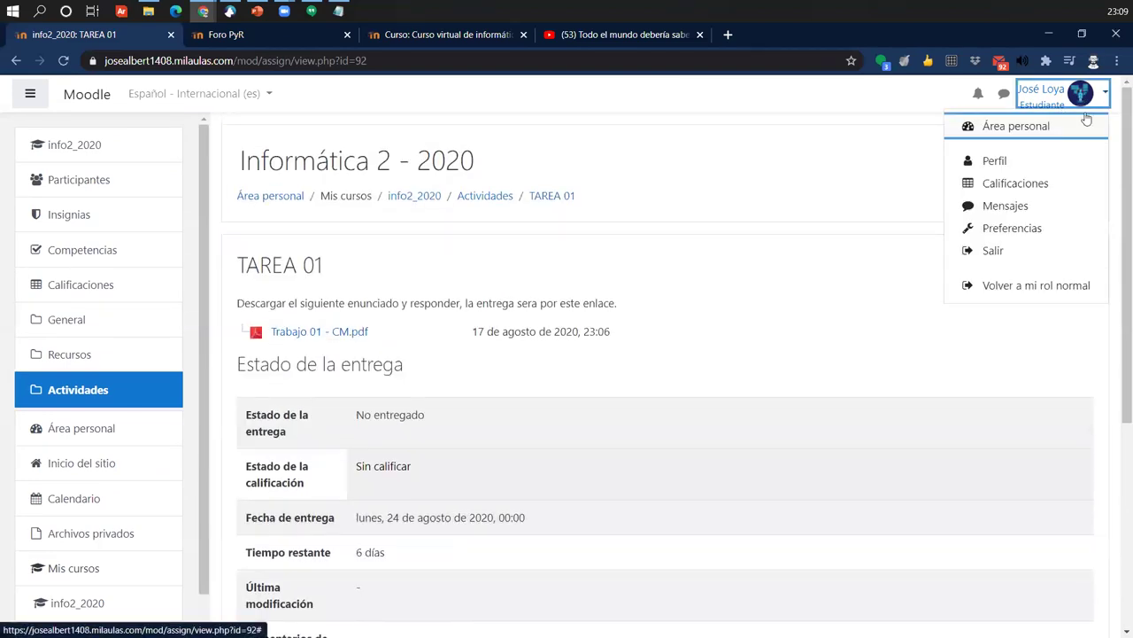
click(1012, 285)
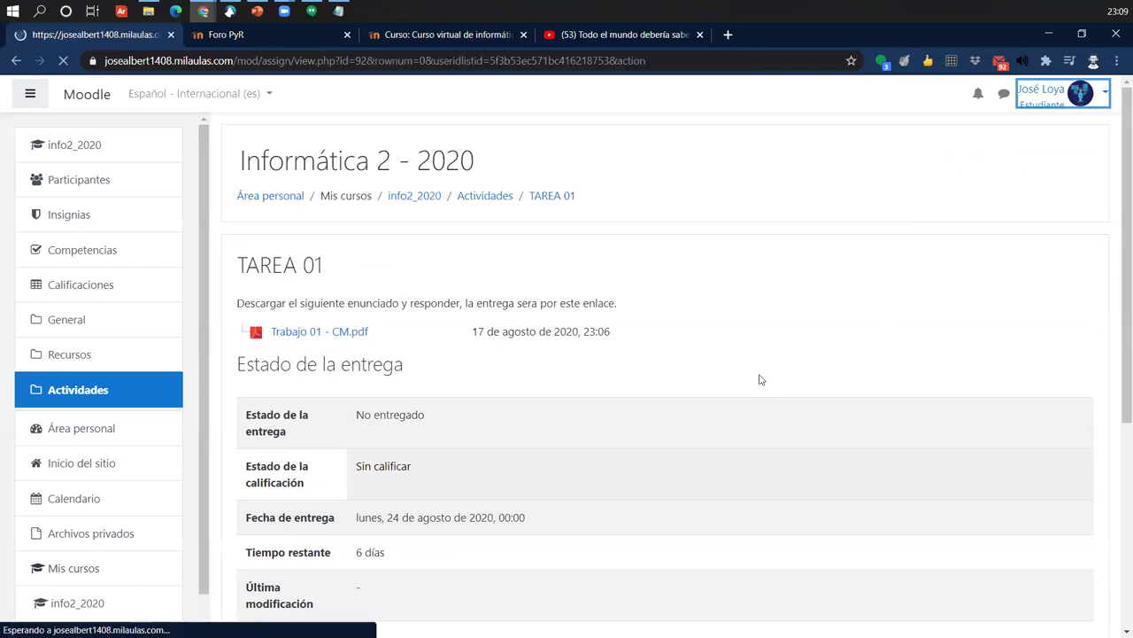
Step: Review TAREA 01's grading summary, highlighting the file's upload date and time, and open its actions menu
scroll(726, 379, down, 3)
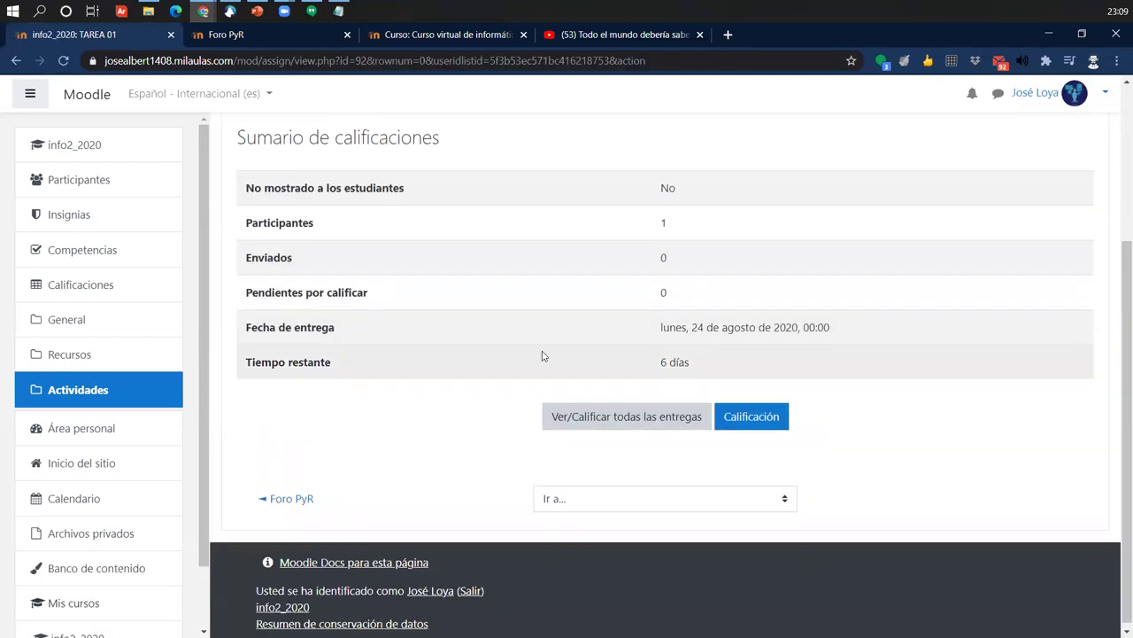
scroll(541, 354, up, 3)
scroll(425, 326, up, 1)
drag(485, 331, 626, 335)
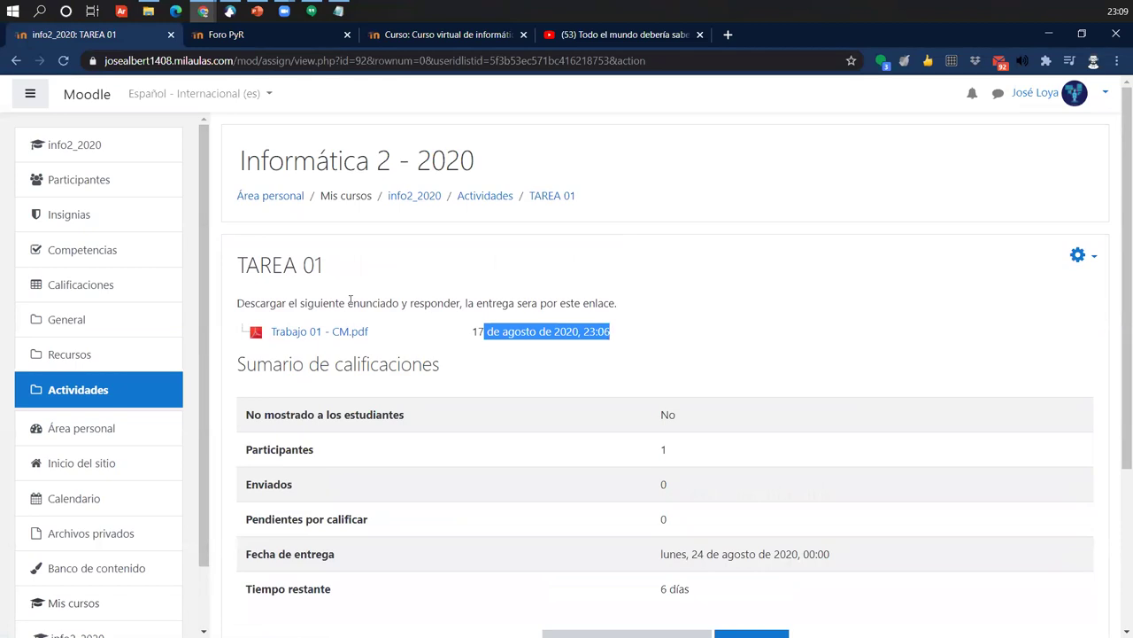
drag(240, 301, 478, 333)
click(1081, 255)
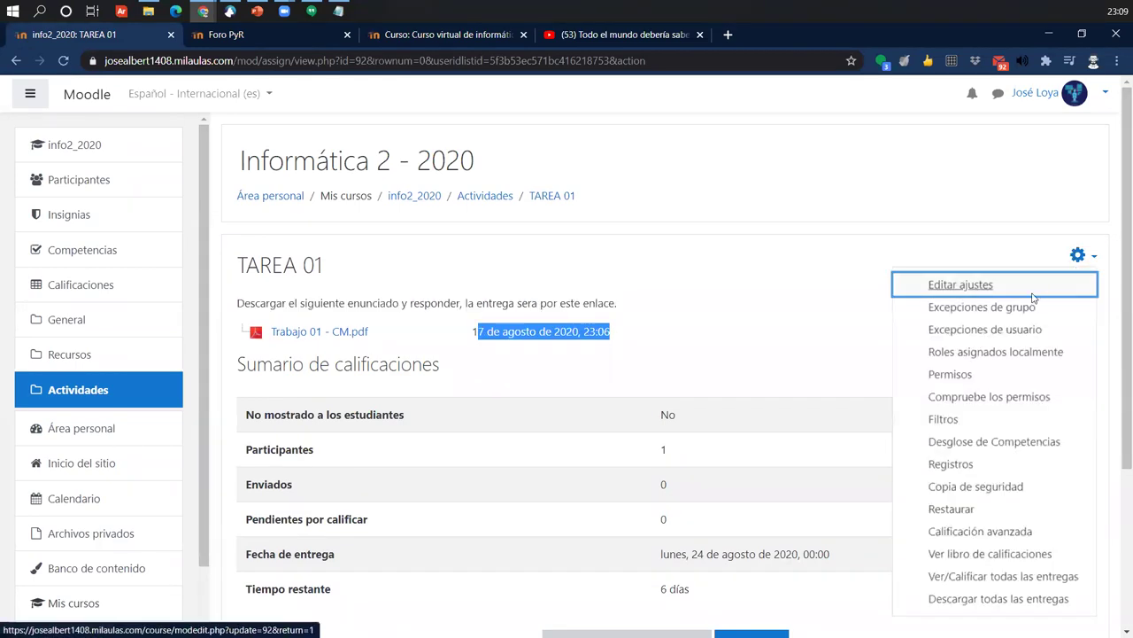
Step: Uncheck Habilitar for TAREA 01's Fecha límite and save, returning to the course
click(979, 288)
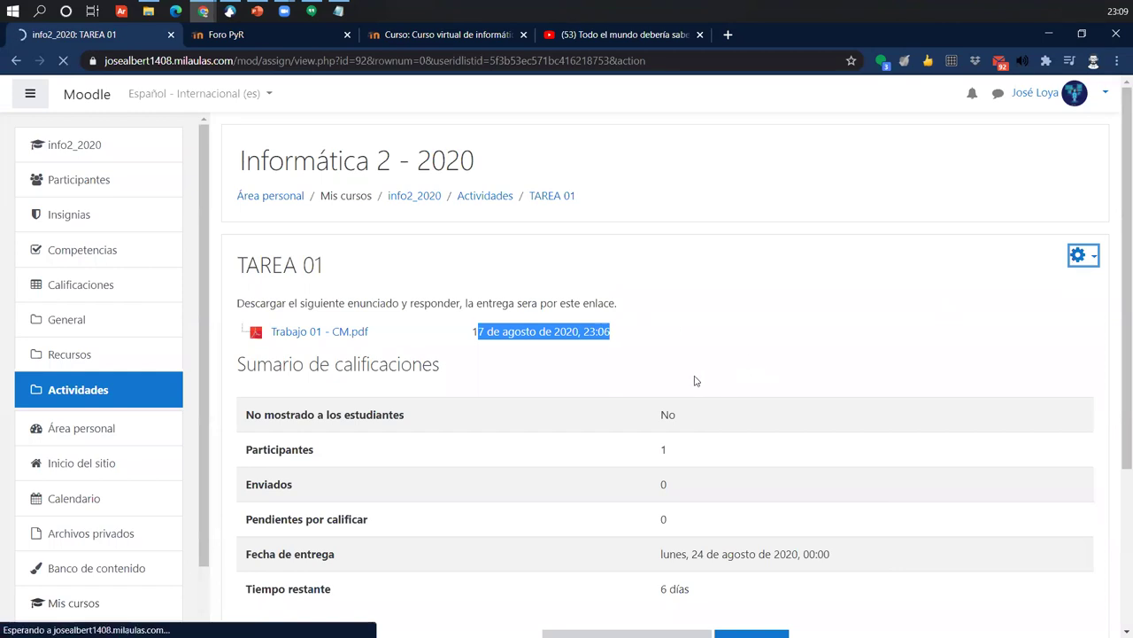
scroll(629, 385, down, 5)
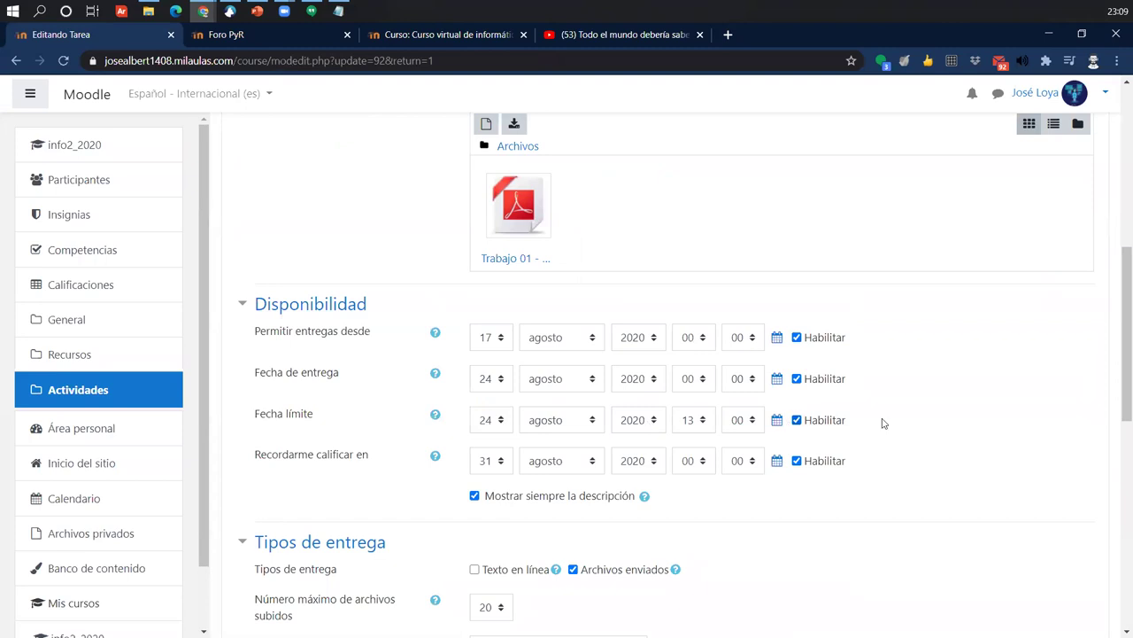
click(828, 421)
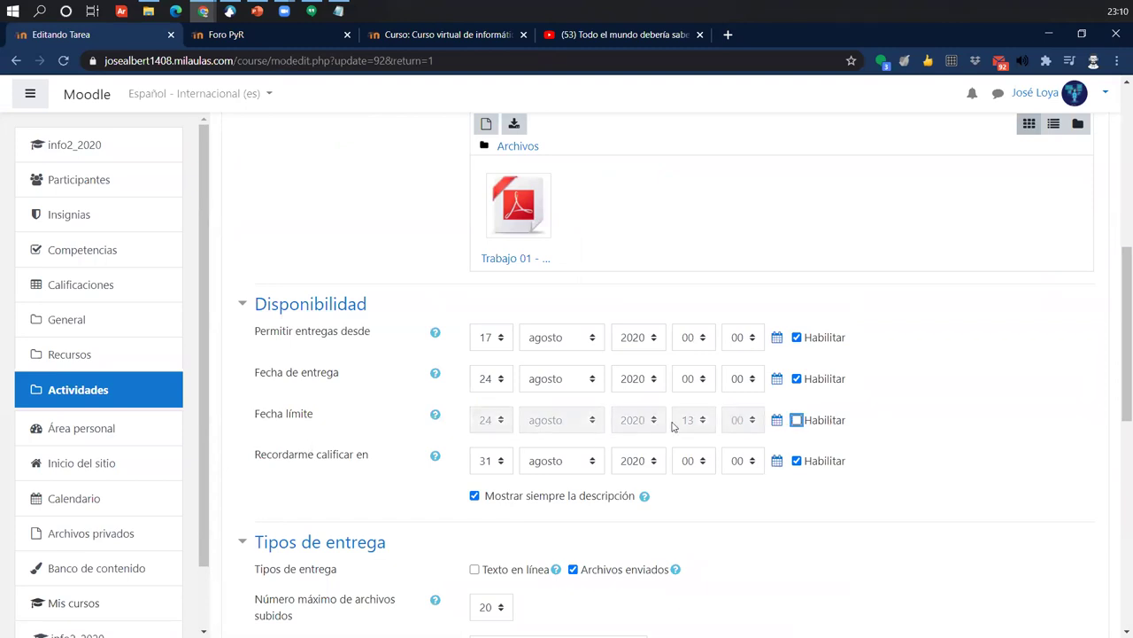
scroll(706, 390, down, 10)
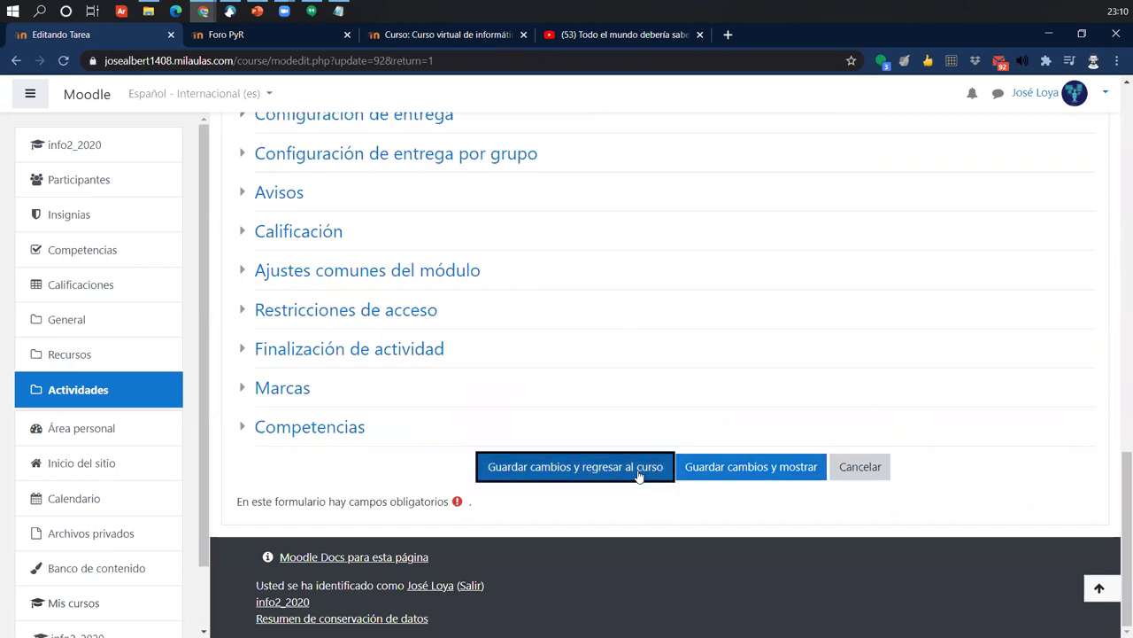
click(636, 468)
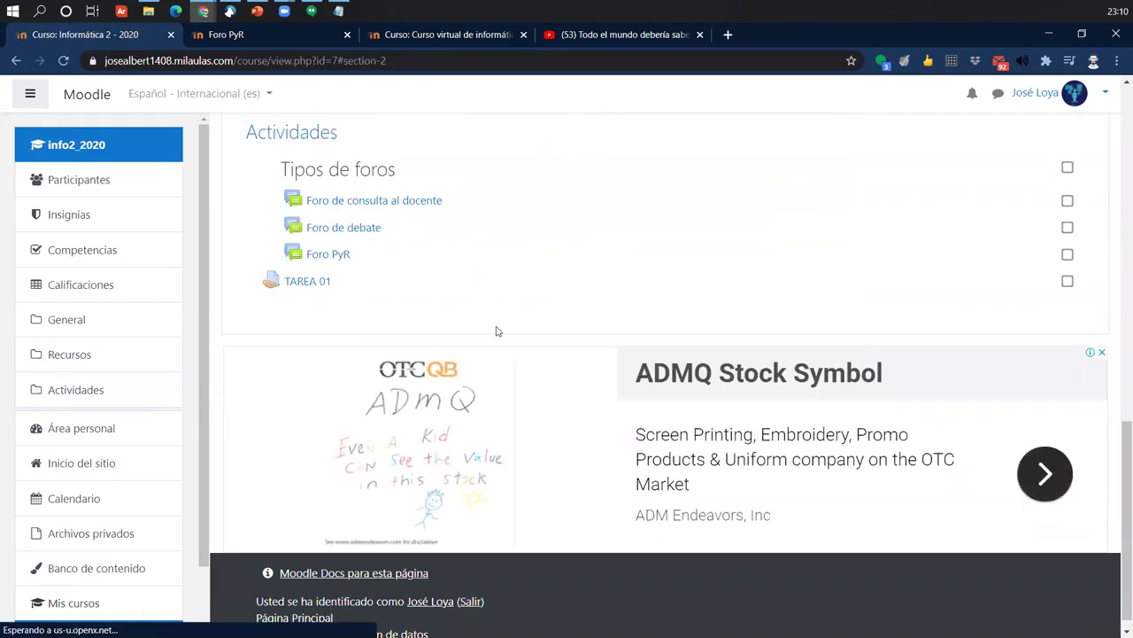
scroll(499, 328, up, 2)
Step: Open TAREA 01, then bring up its downloaded Trabajo 01 - CM (1).pdf in Acrobat
click(295, 430)
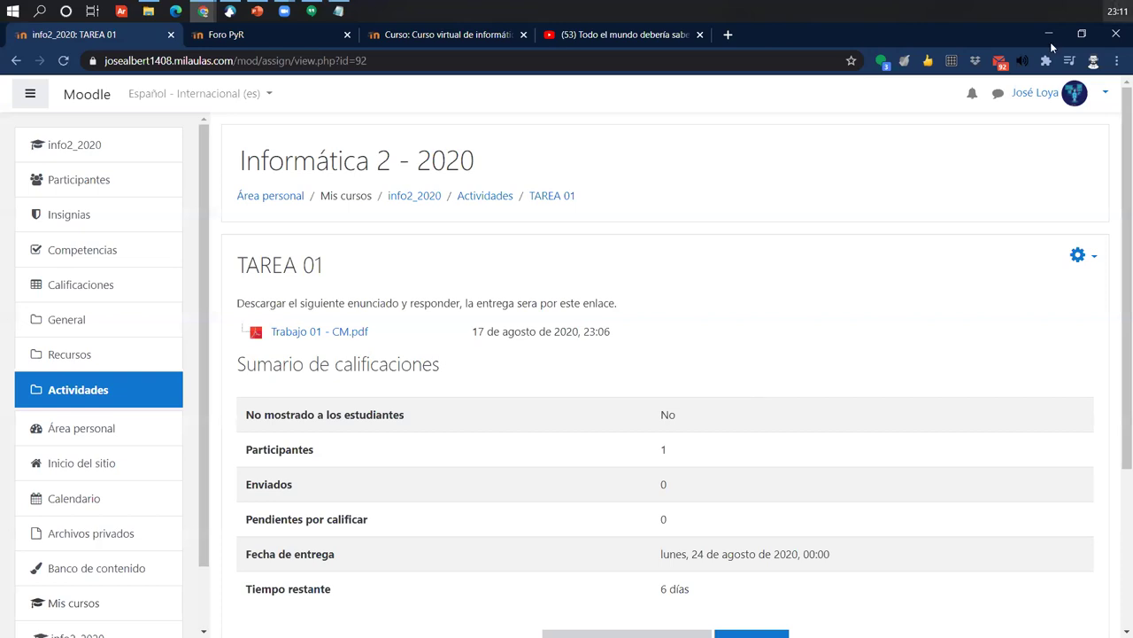
click(149, 11)
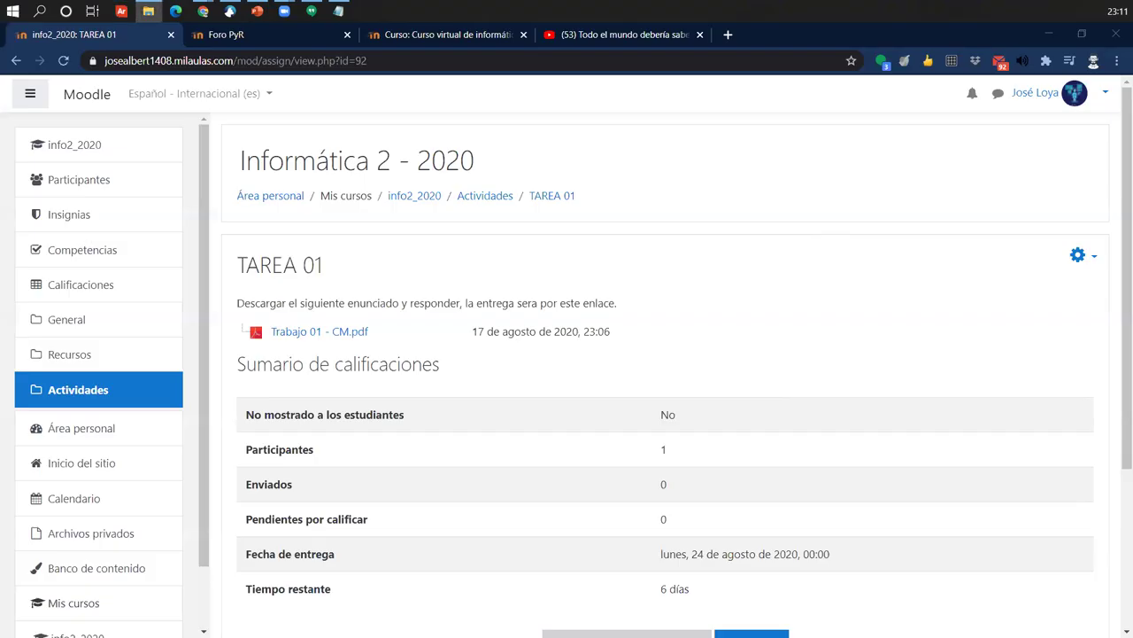
key(Escape)
key(alt+Tab)
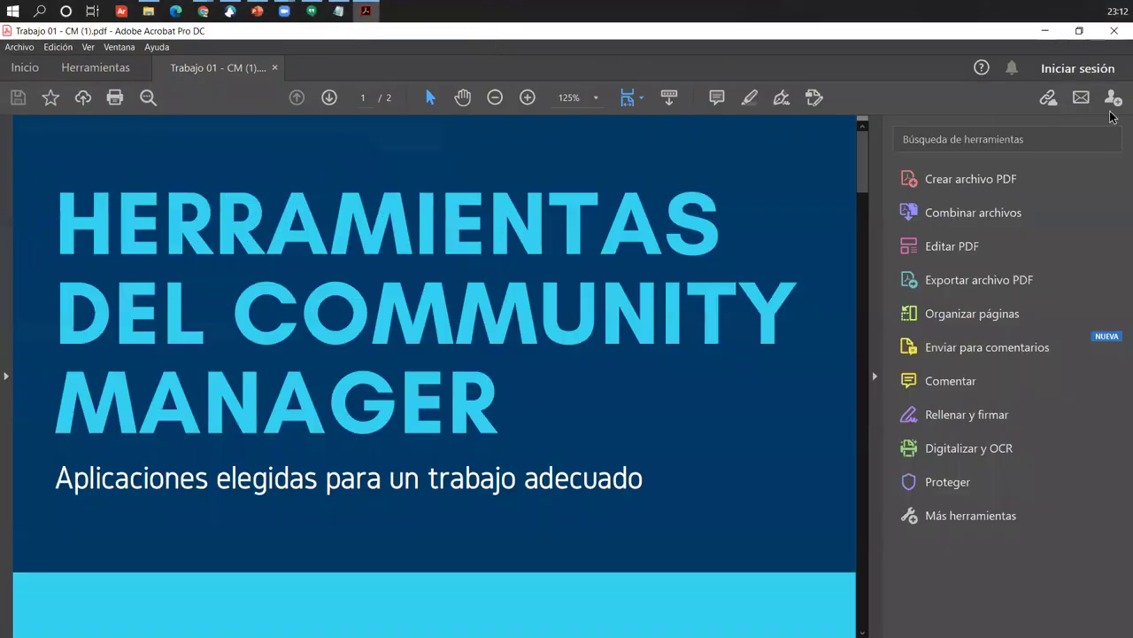
Step: Collapse the Tools pane and scroll through both pages of the Community Manager tools PDF
click(875, 377)
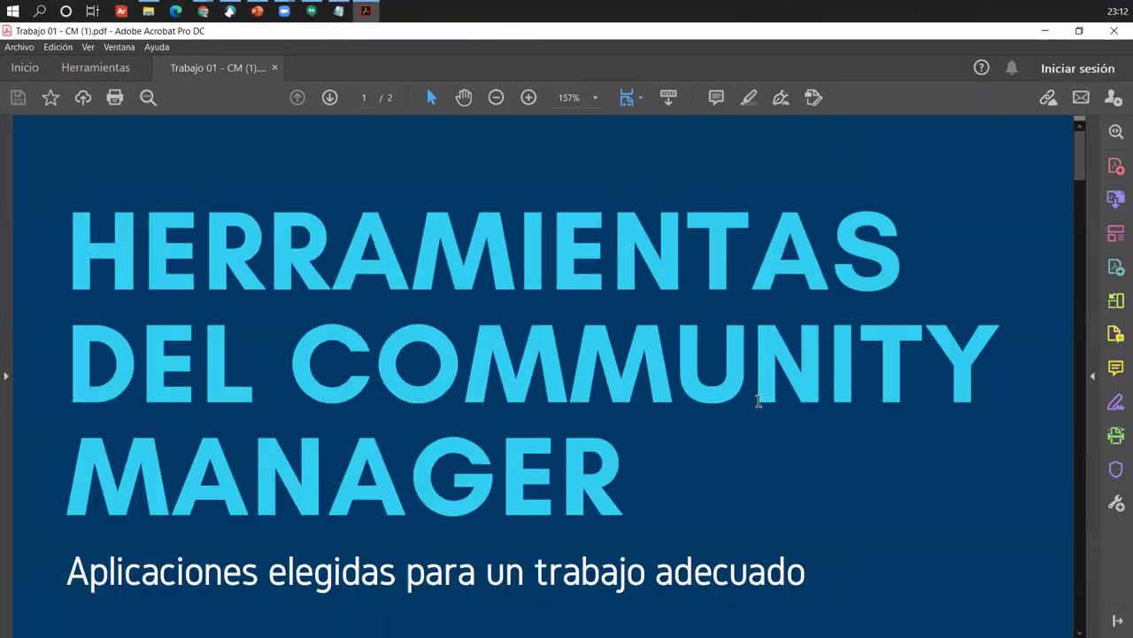
scroll(755, 400, down, 10)
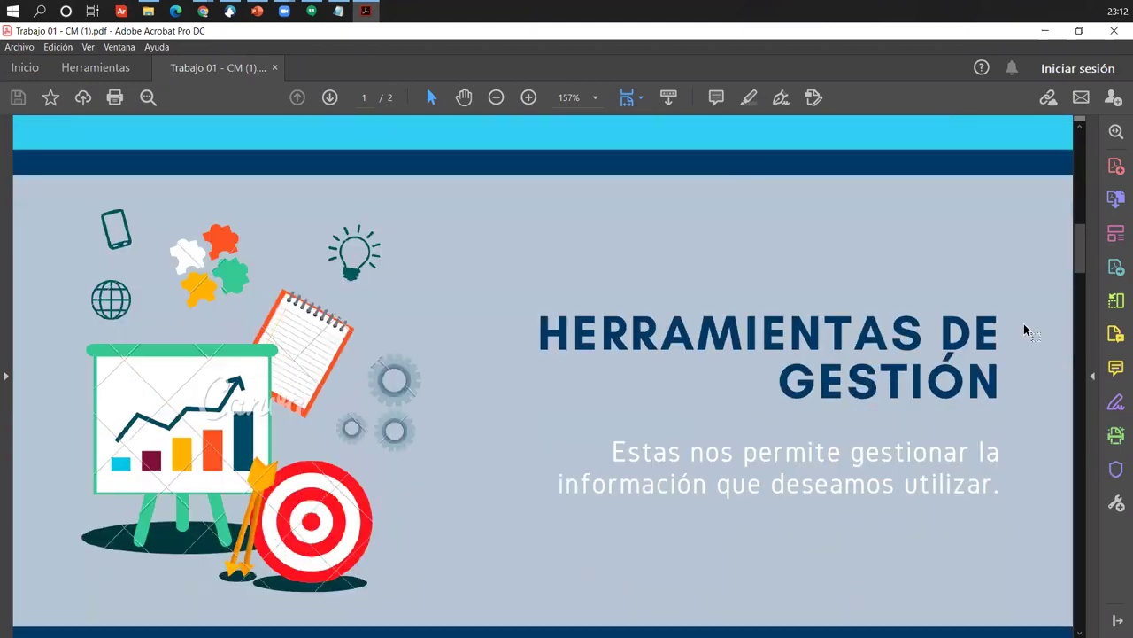
drag(1080, 246, 1080, 611)
scroll(1010, 570, up, 6)
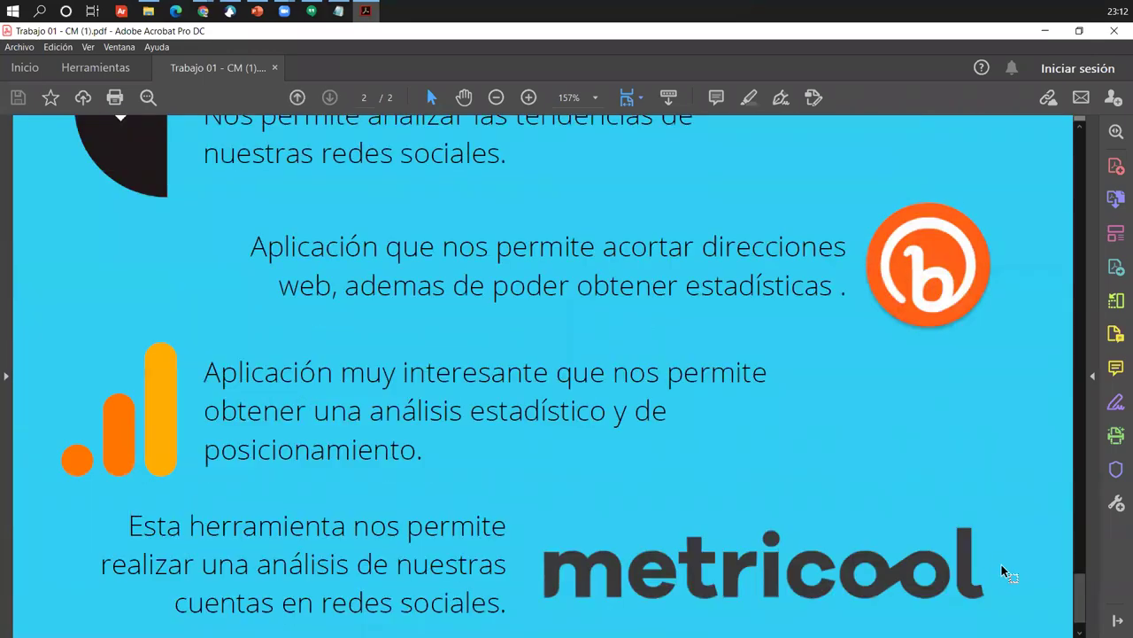
scroll(1009, 569, up, 8)
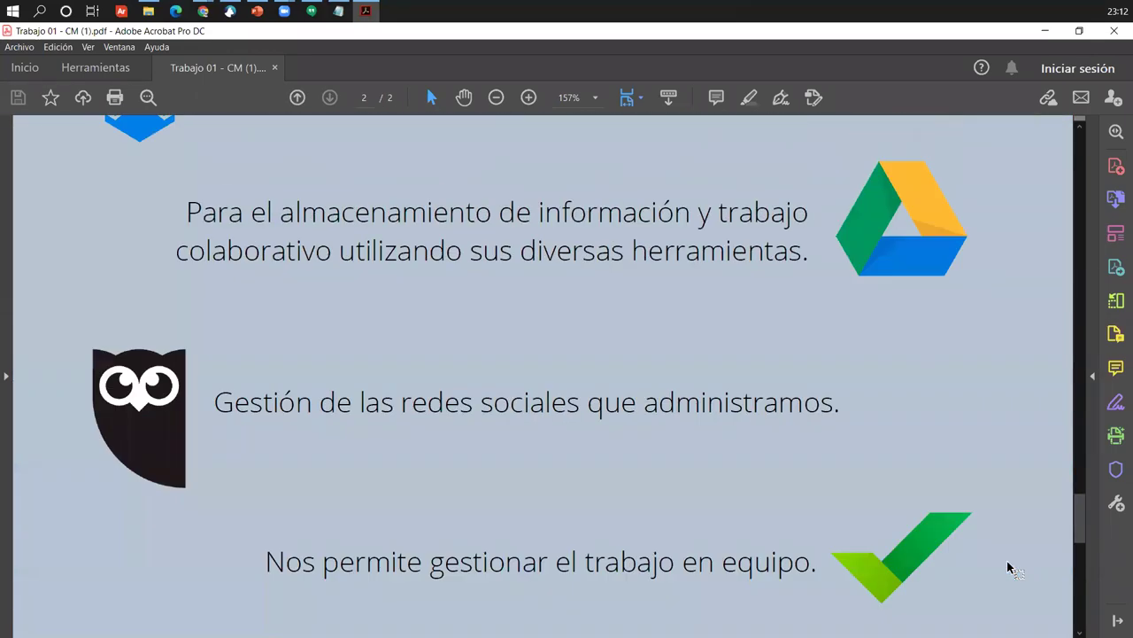
scroll(1010, 569, up, 5)
drag(1083, 473, 1097, 123)
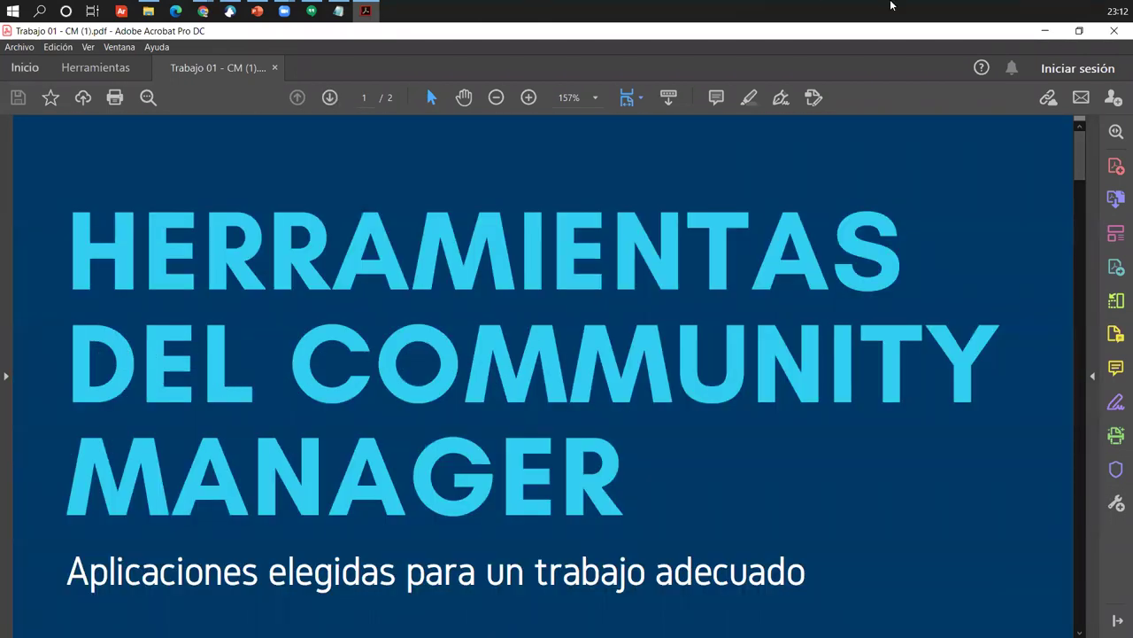
Step: Close the file Properties dialog and Acrobat, returning to the Moodle TAREA 01 page
key(super+e)
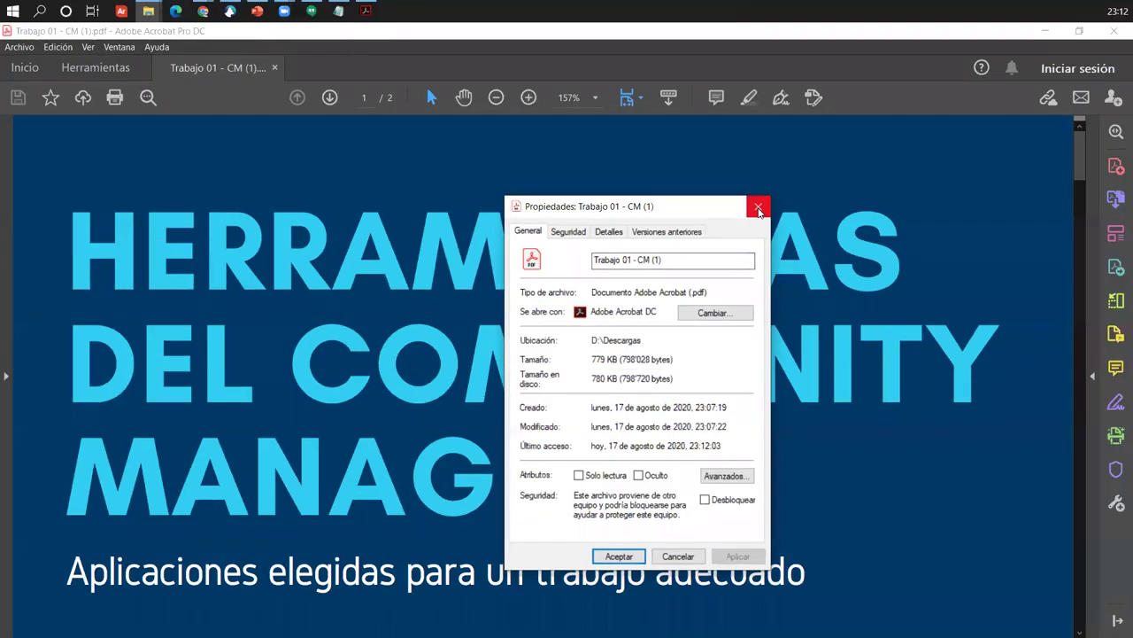
click(758, 207)
scroll(527, 426, down, 8)
scroll(527, 427, up, 8)
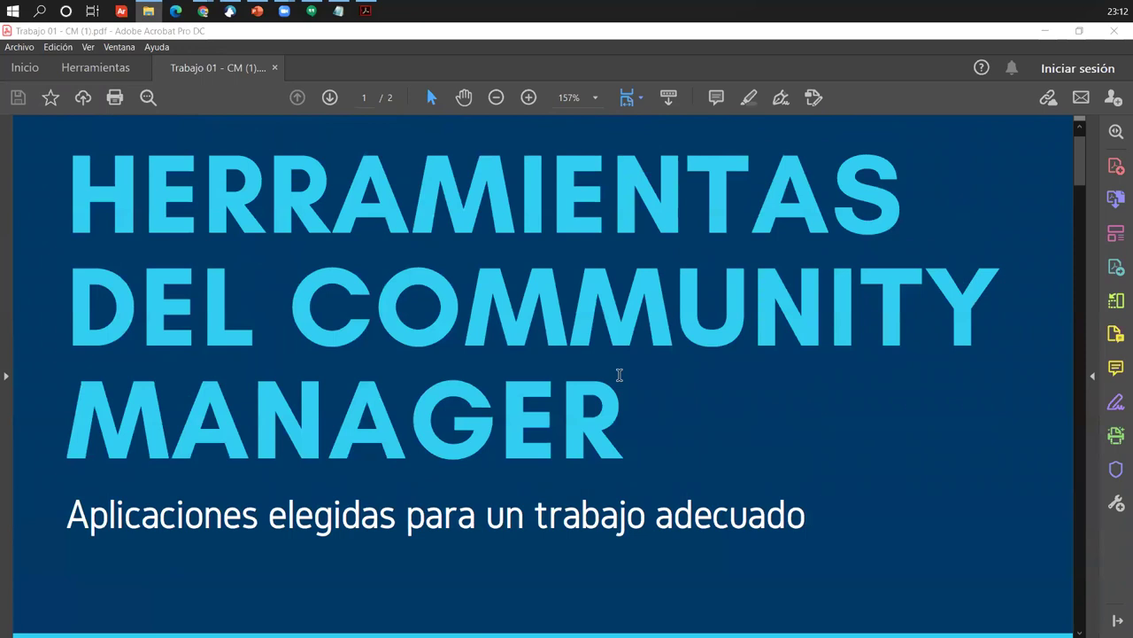
scroll(559, 392, down, 5)
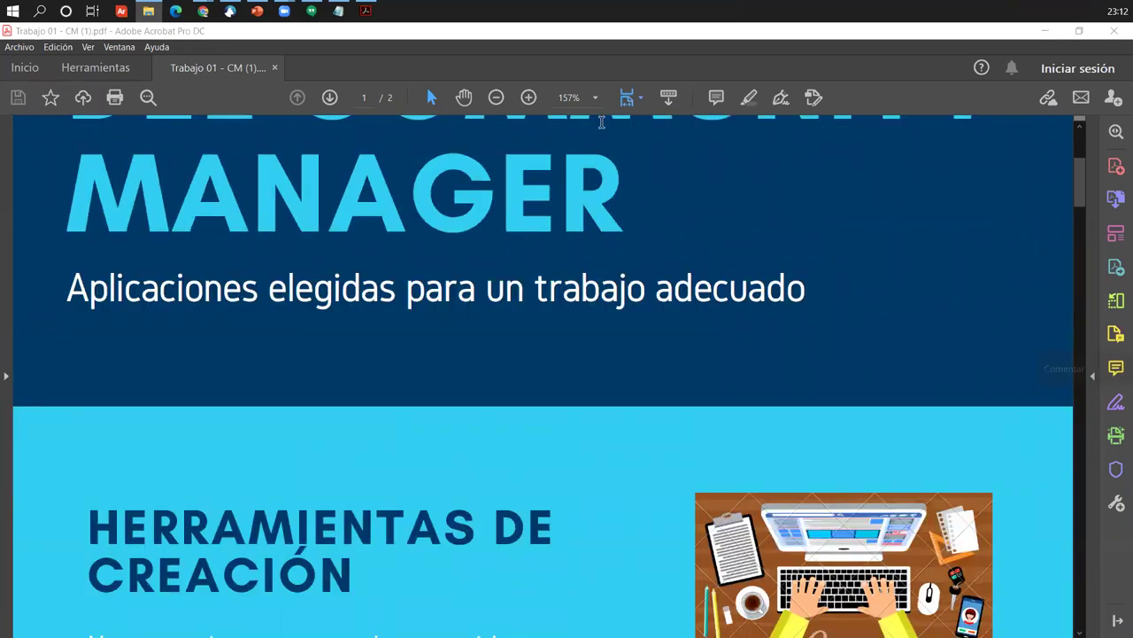
scroll(443, 383, down, 3)
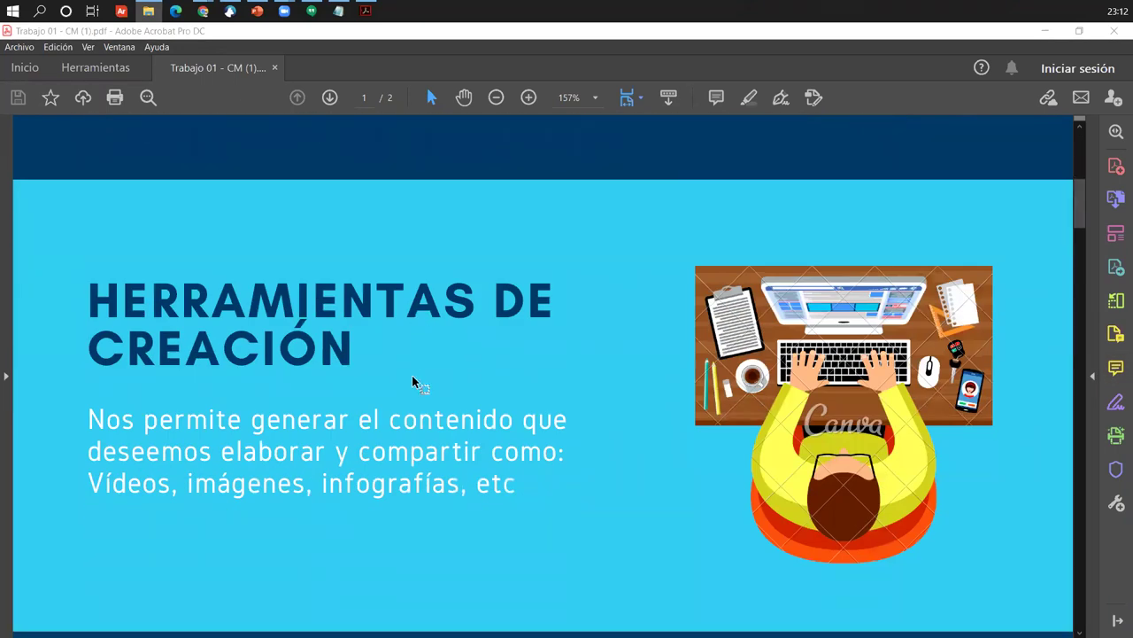
scroll(413, 383, down, 7)
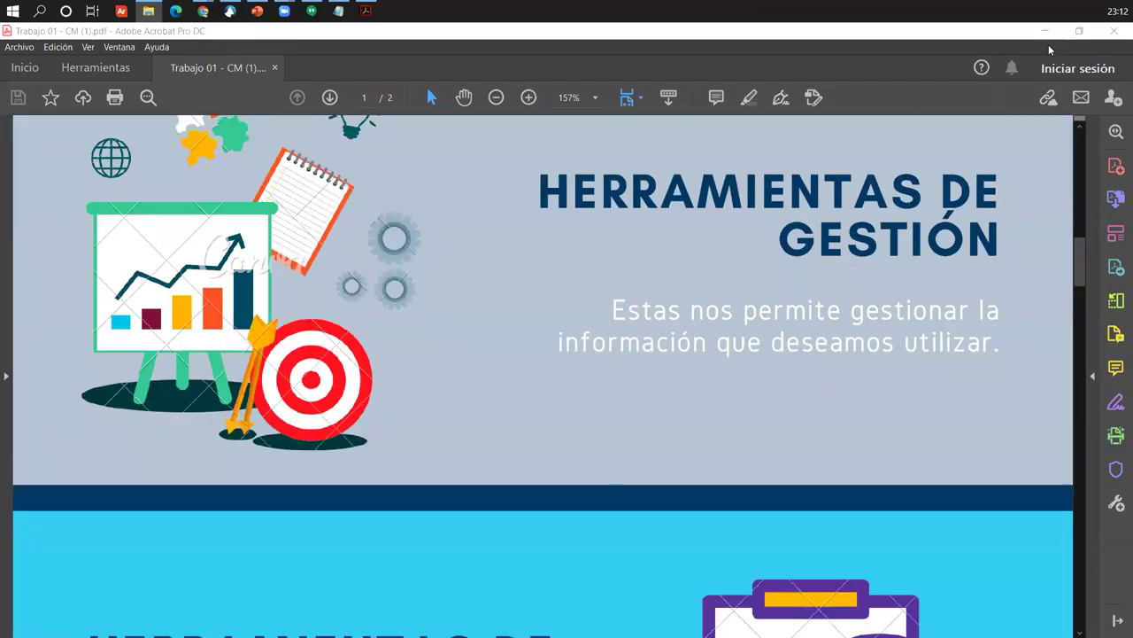
click(1114, 31)
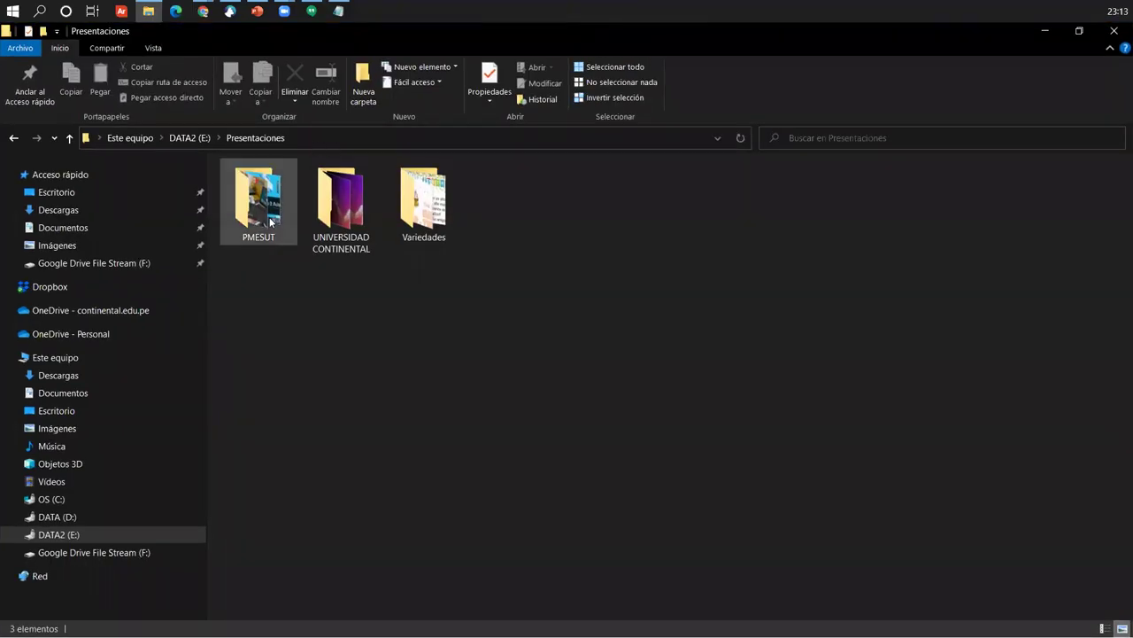
Step: Browse the UNIVERSIDAD CONTINENTAL and Variedades folders under Presentaciones, ending in PMESUT
double_click(266, 217)
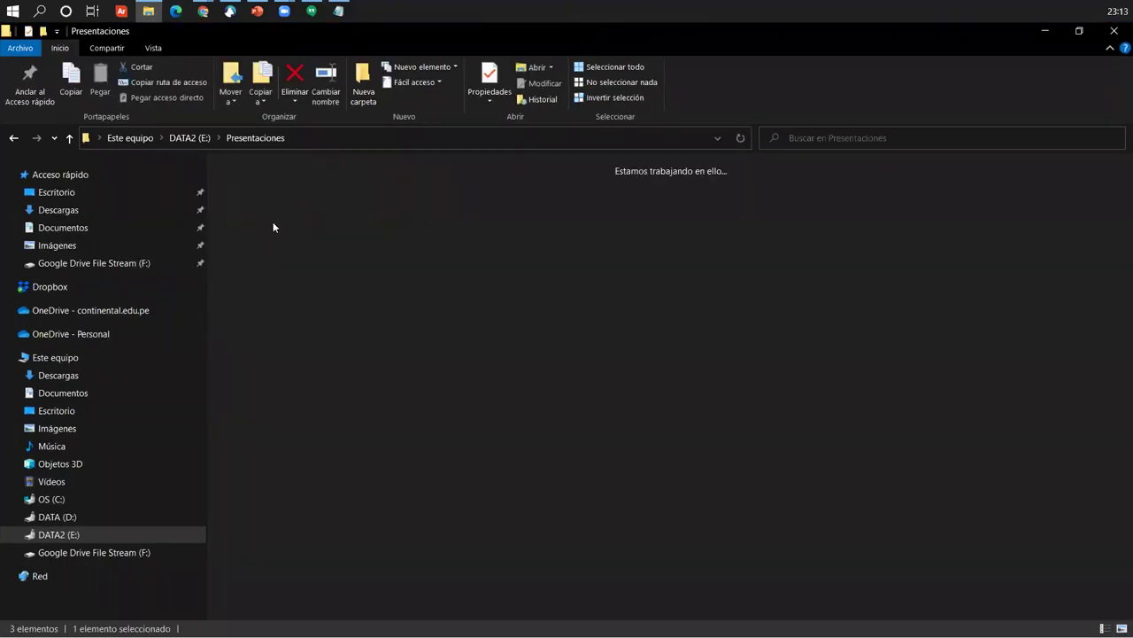
key(BackSpace)
key(Right)
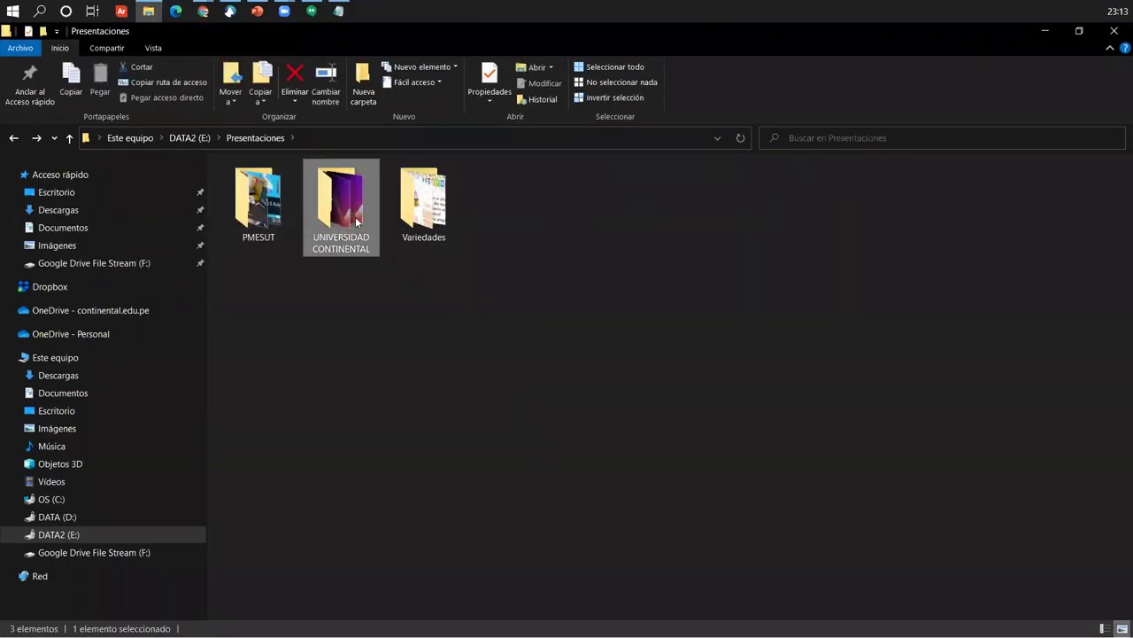
key(Return)
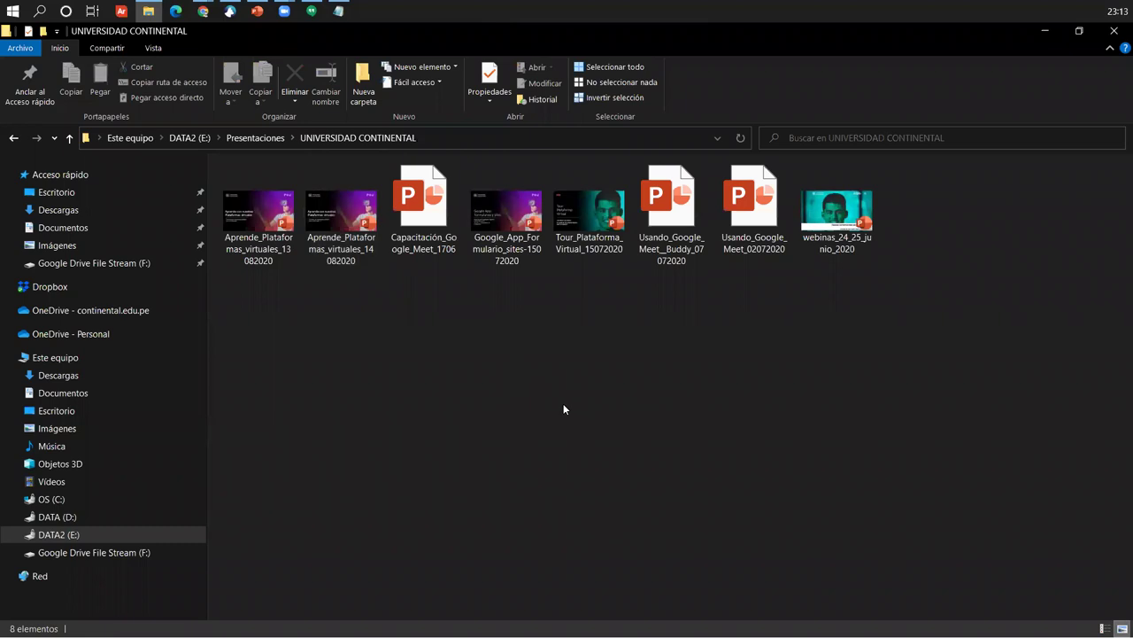
key(BackSpace)
key(Right)
key(Return)
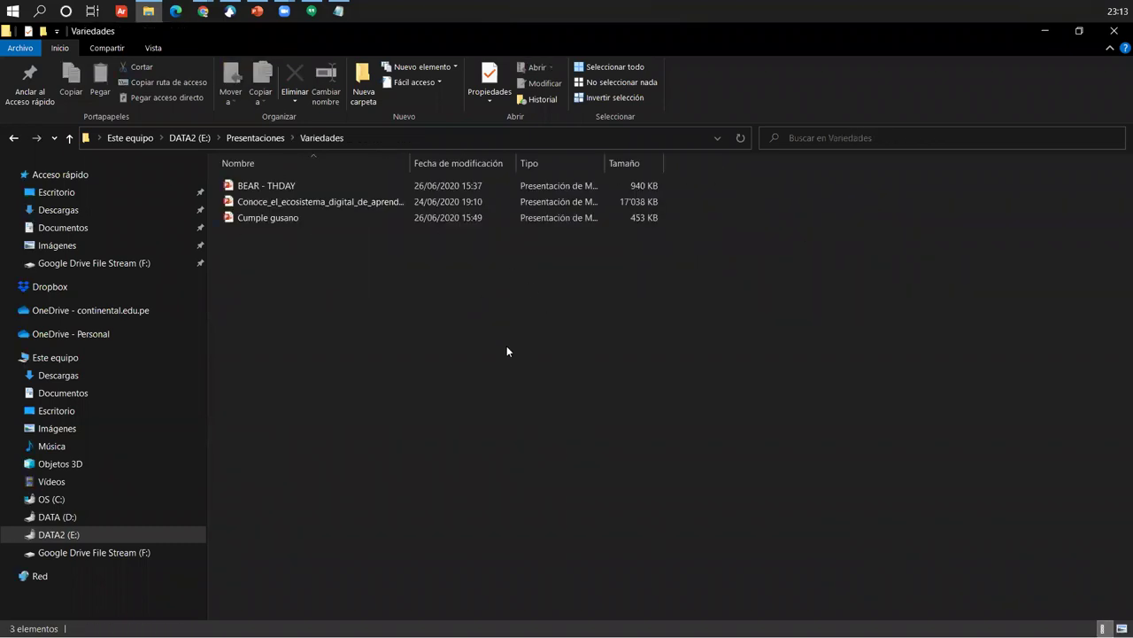
key(BackSpace)
key(Left)
key(Left)
key(Return)
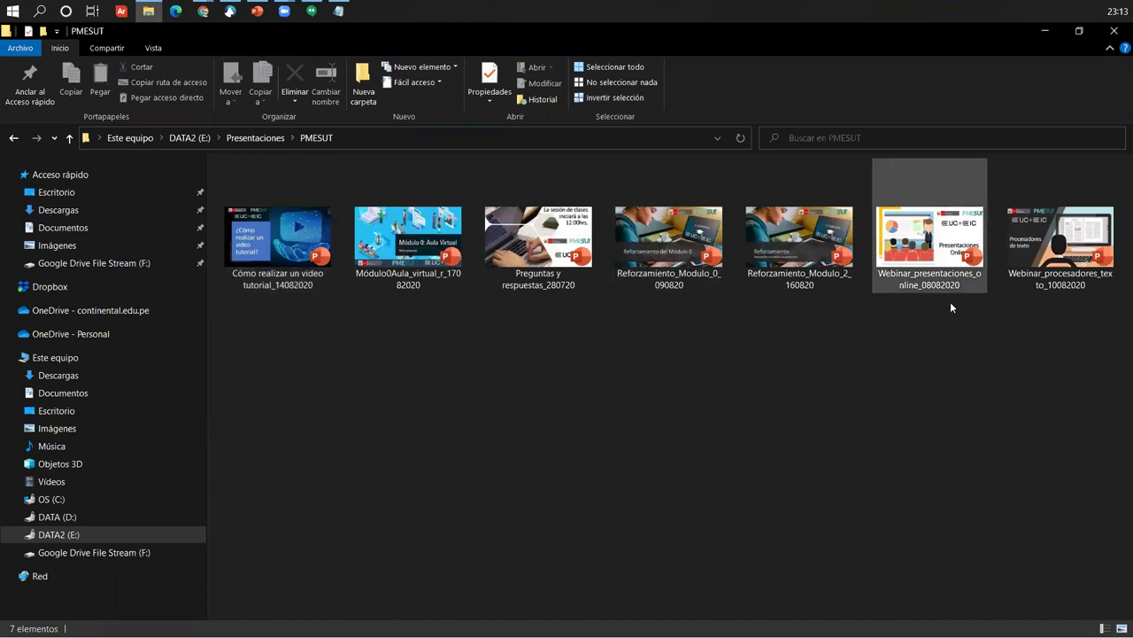
Step: Check the Módulo0Aula_virtual_r_17082020 presentation's Propiedades, then close them
click(426, 265)
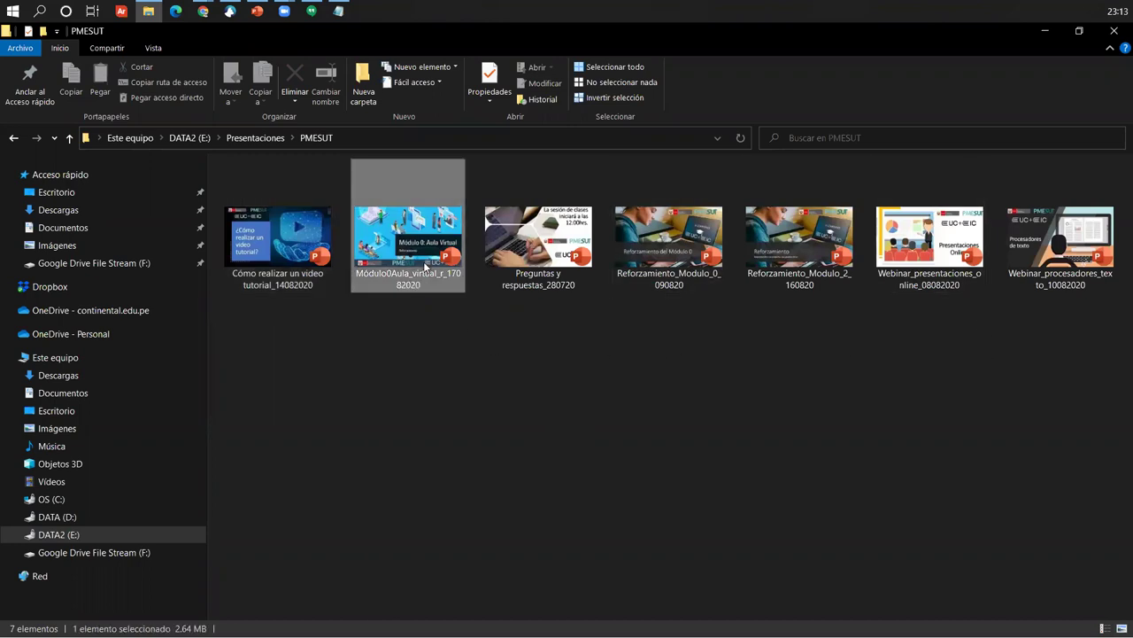
right_click(426, 266)
click(465, 626)
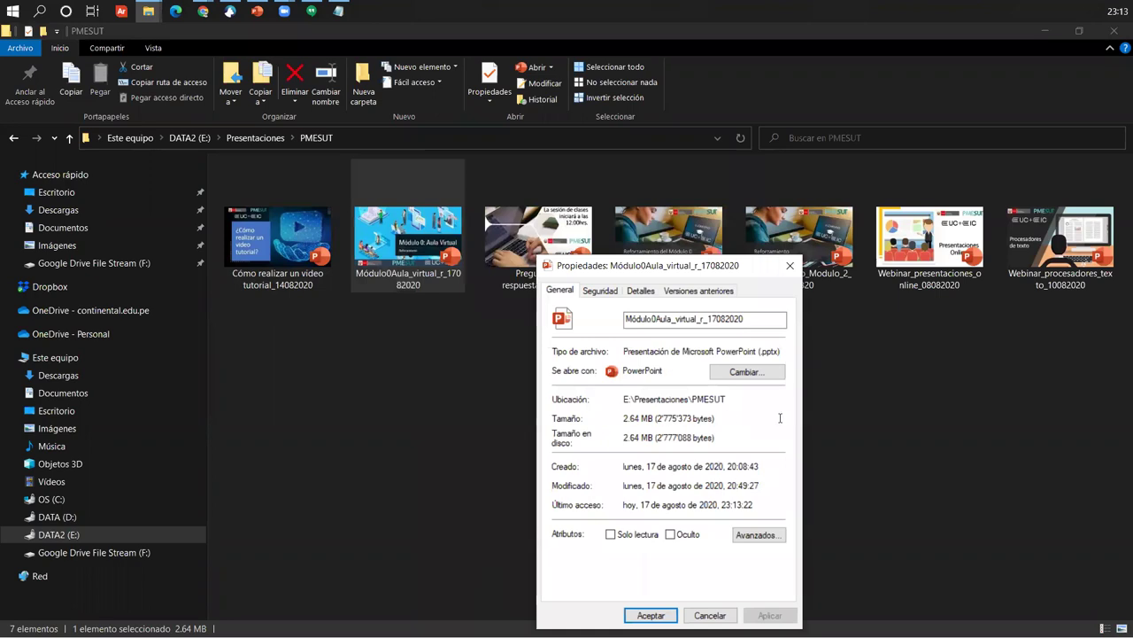
key(Escape)
click(259, 10)
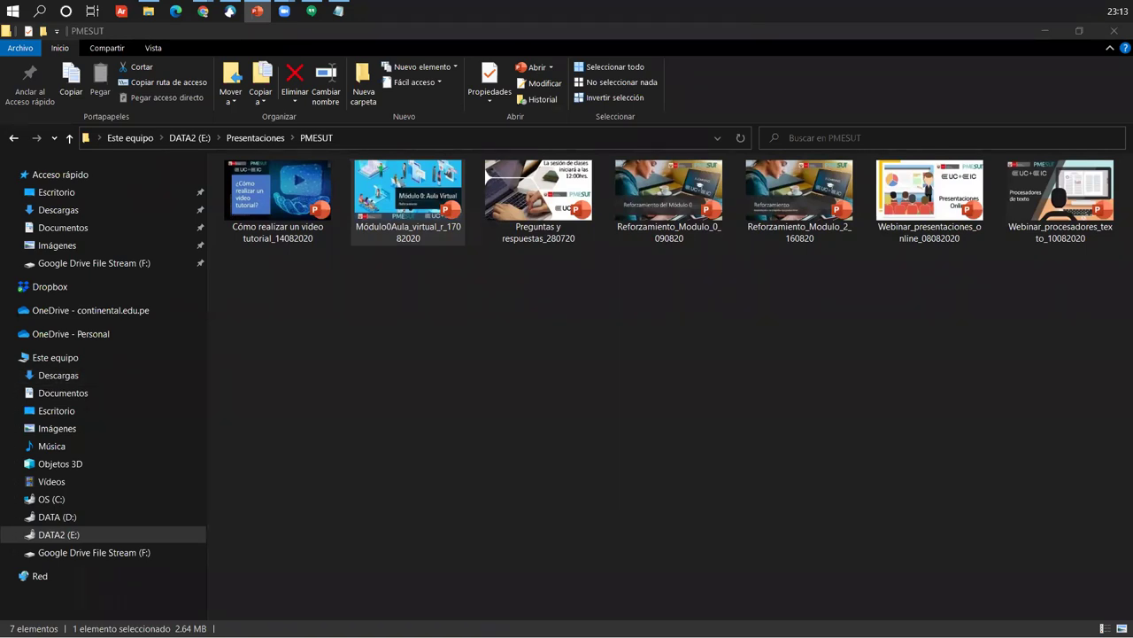
Step: Open the Módulo0Aula_virtual_r_17082020 PDF in Acrobat and scroll through it
key(Return)
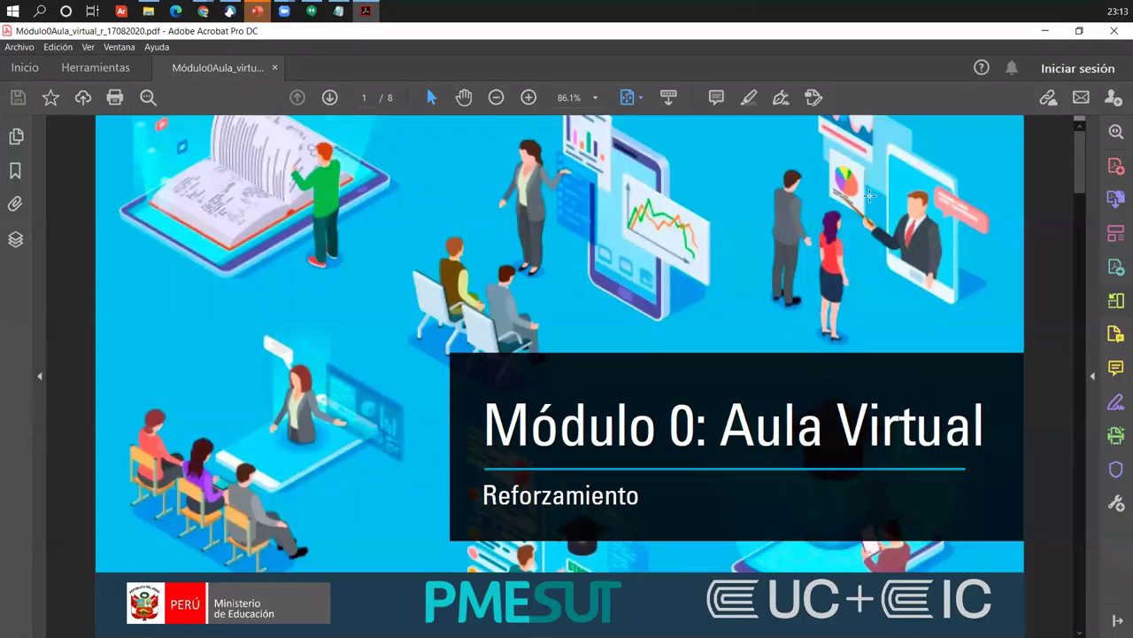
scroll(718, 458, down, 6)
scroll(827, 421, up, 1)
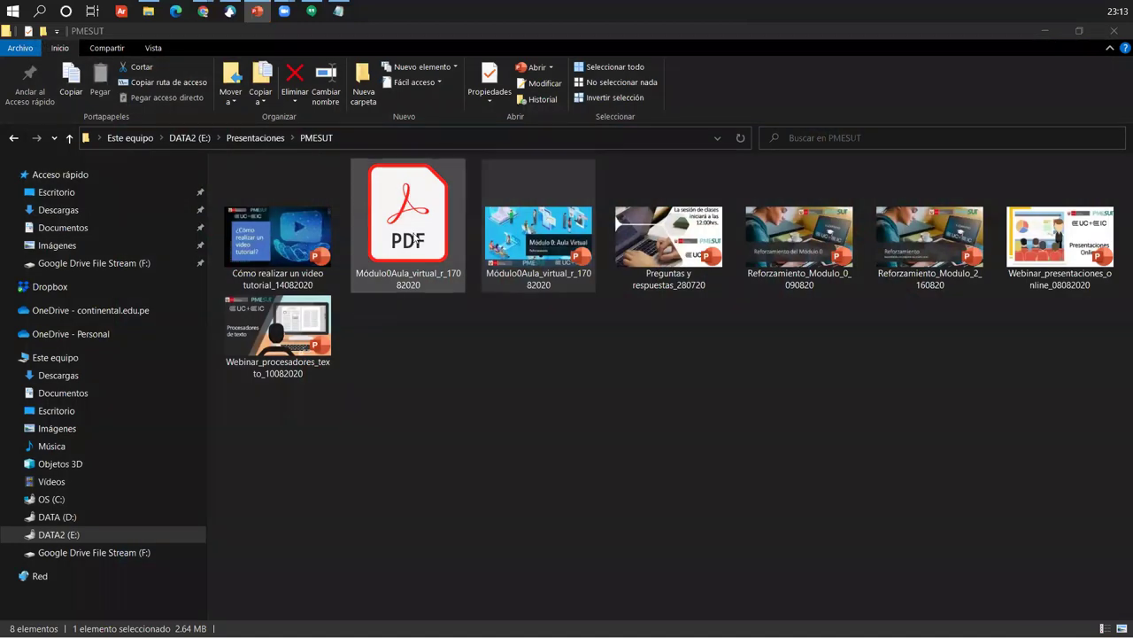
Step: Open Propiedades for both the PDF and the .pptx presentation, then minimize Explorer
click(411, 251)
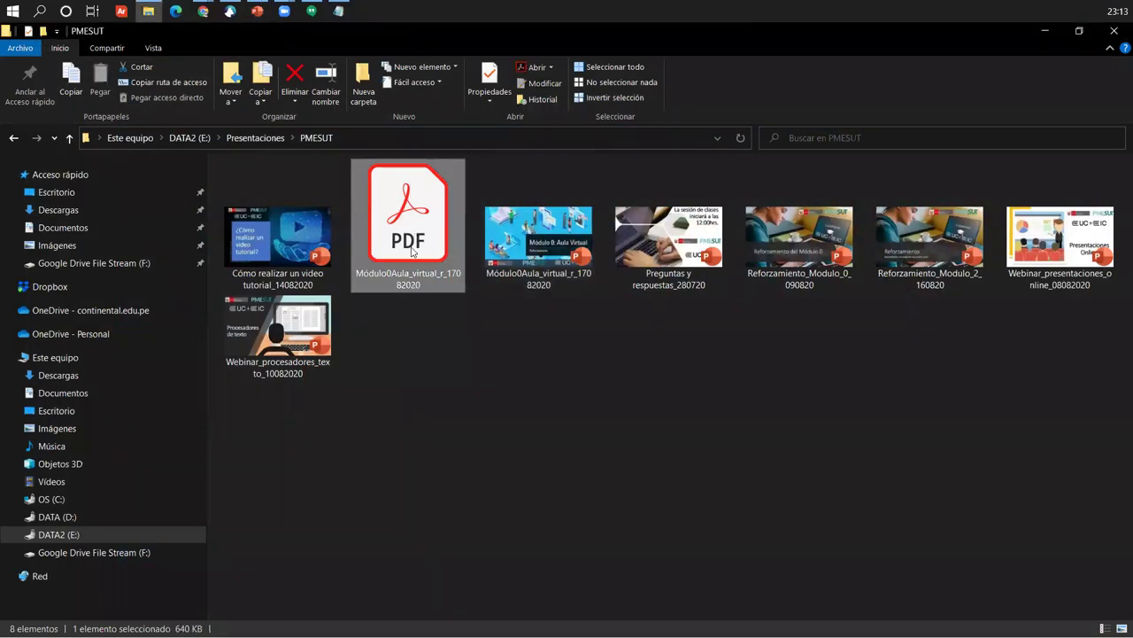
right_click(411, 251)
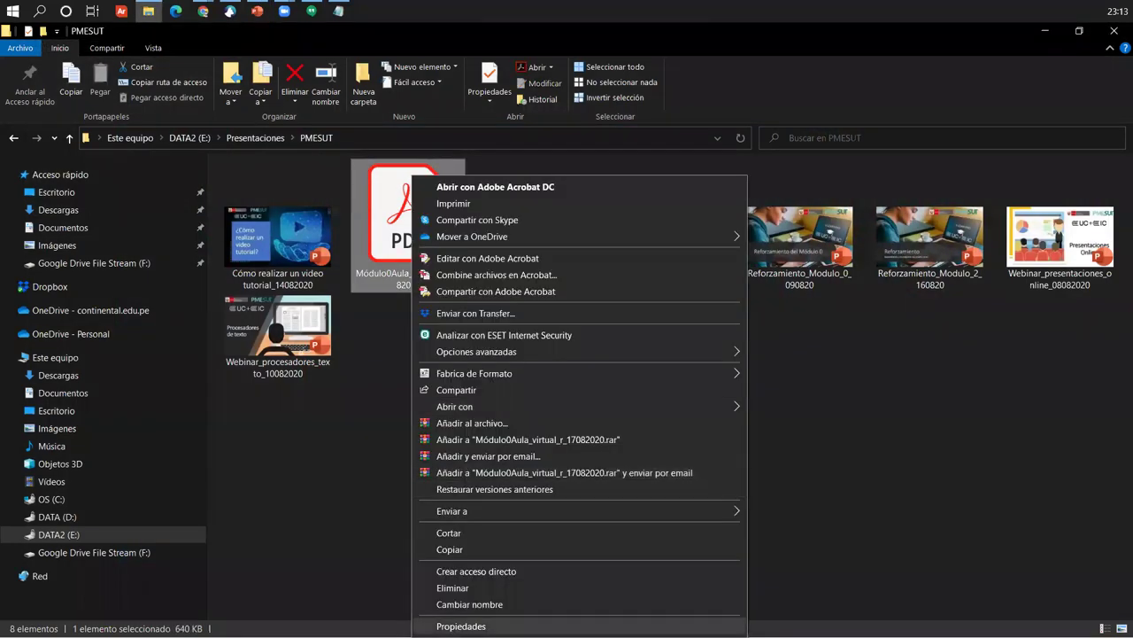
click(464, 623)
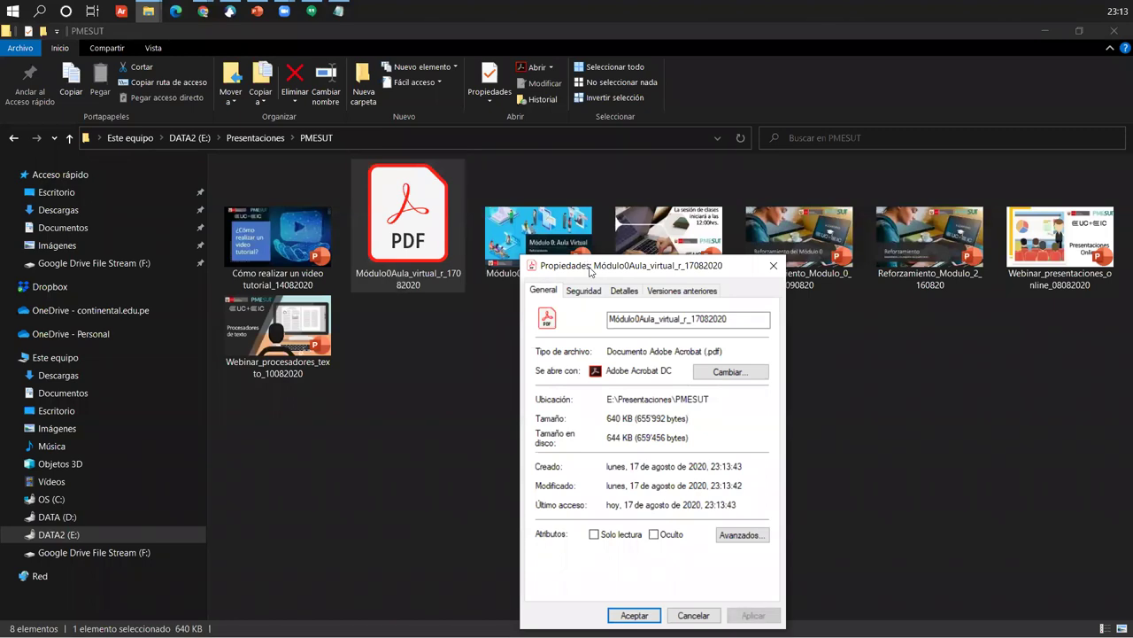
drag(591, 266, 766, 201)
right_click(541, 248)
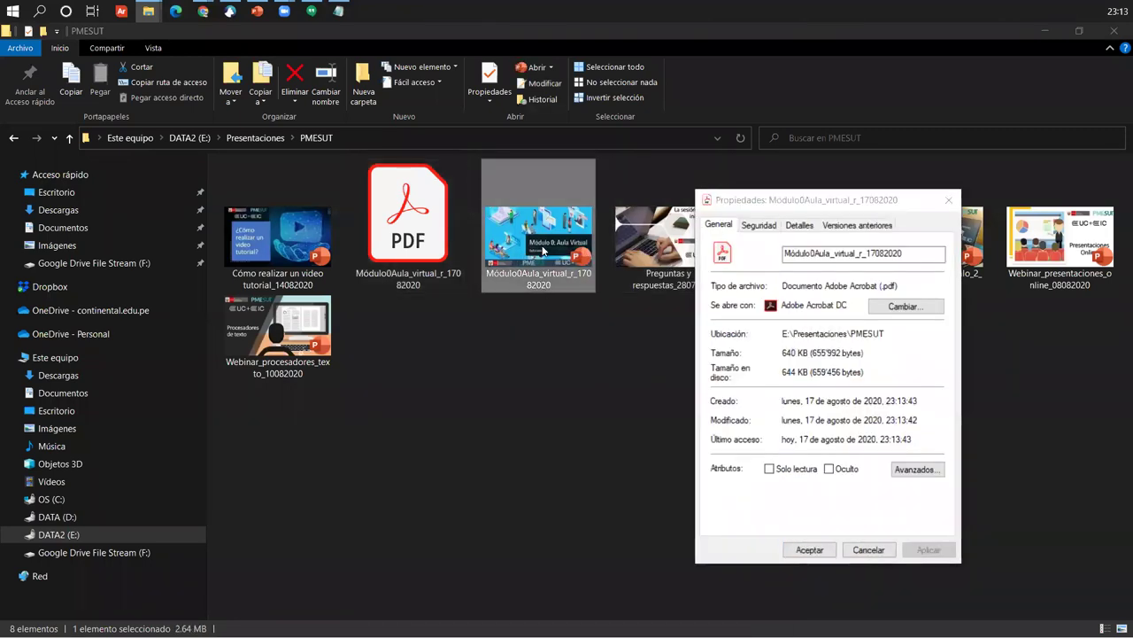
click(592, 626)
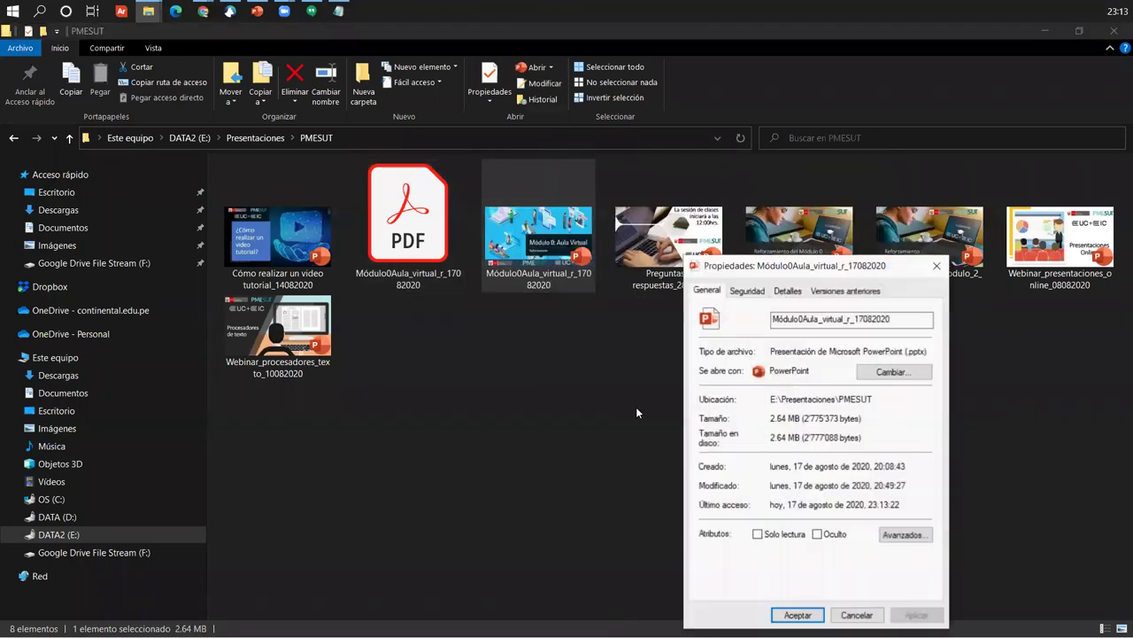
click(1043, 32)
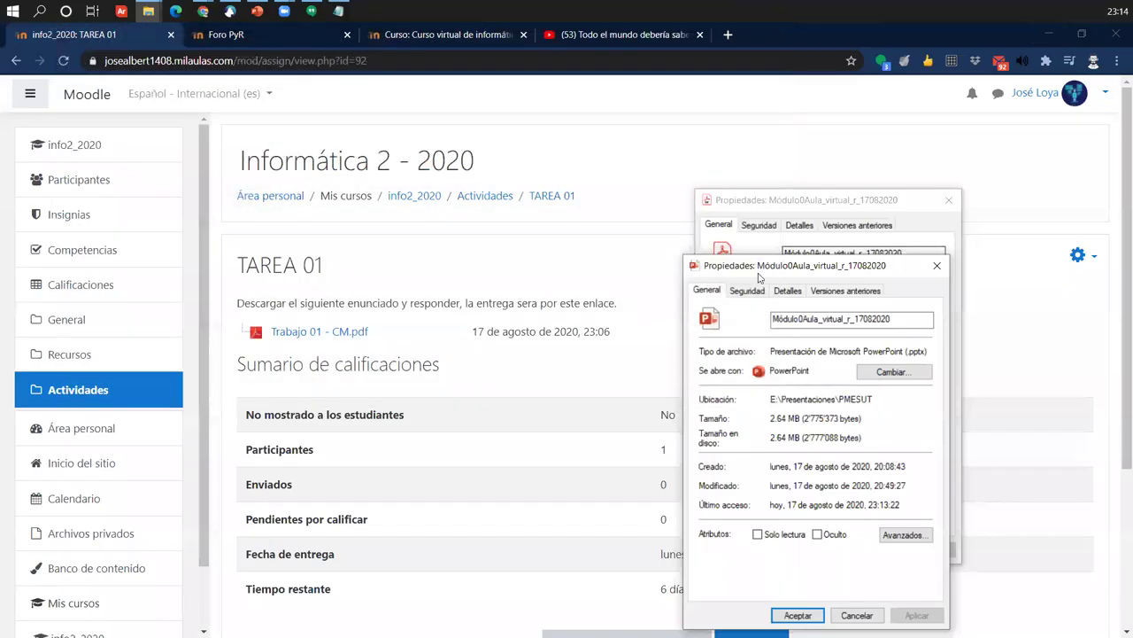
Step: Place both Properties windows side by side to compare 640 KB versus 2.64 MB, then close them
drag(741, 265, 431, 198)
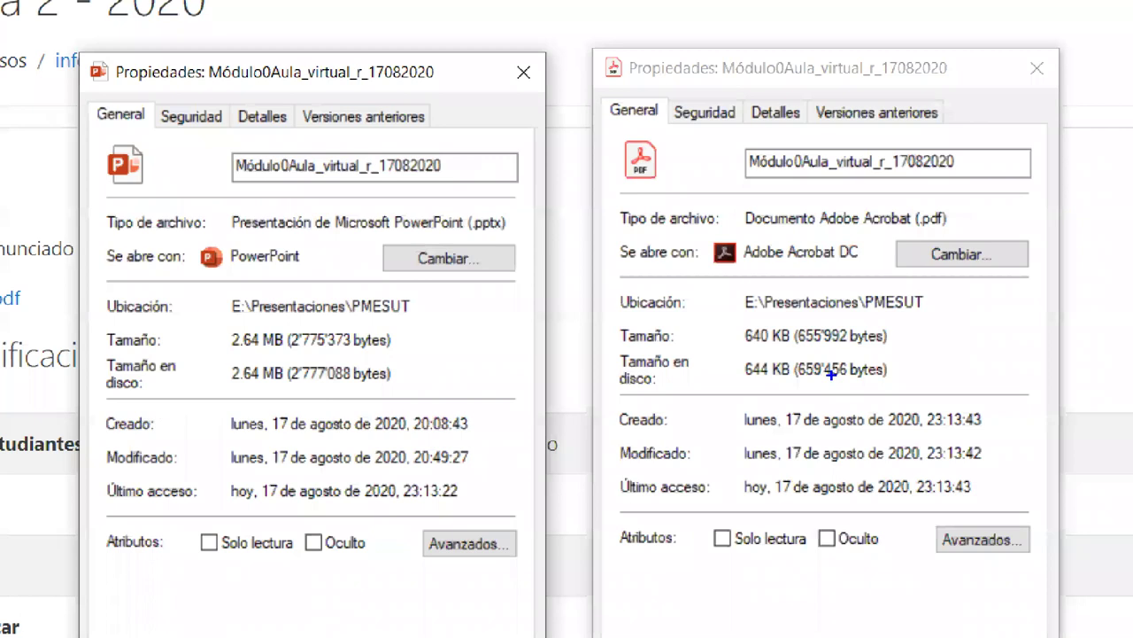
mouse_move(202, 320)
mouse_down()
mouse_move(306, 351)
mouse_move(469, 353)
mouse_up()
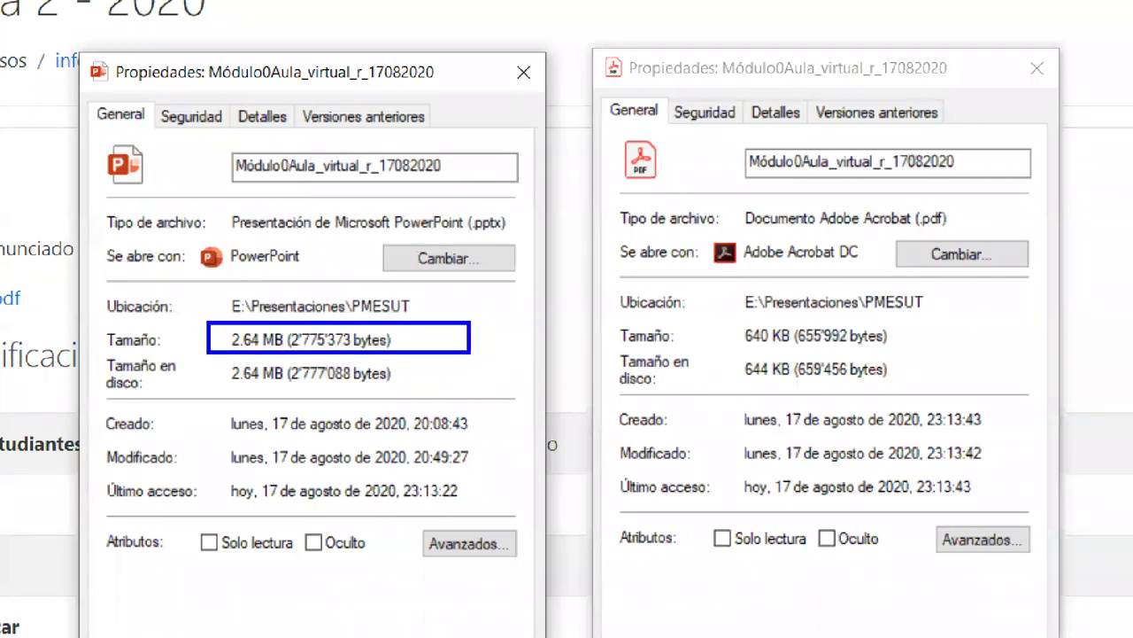
drag(721, 321, 932, 348)
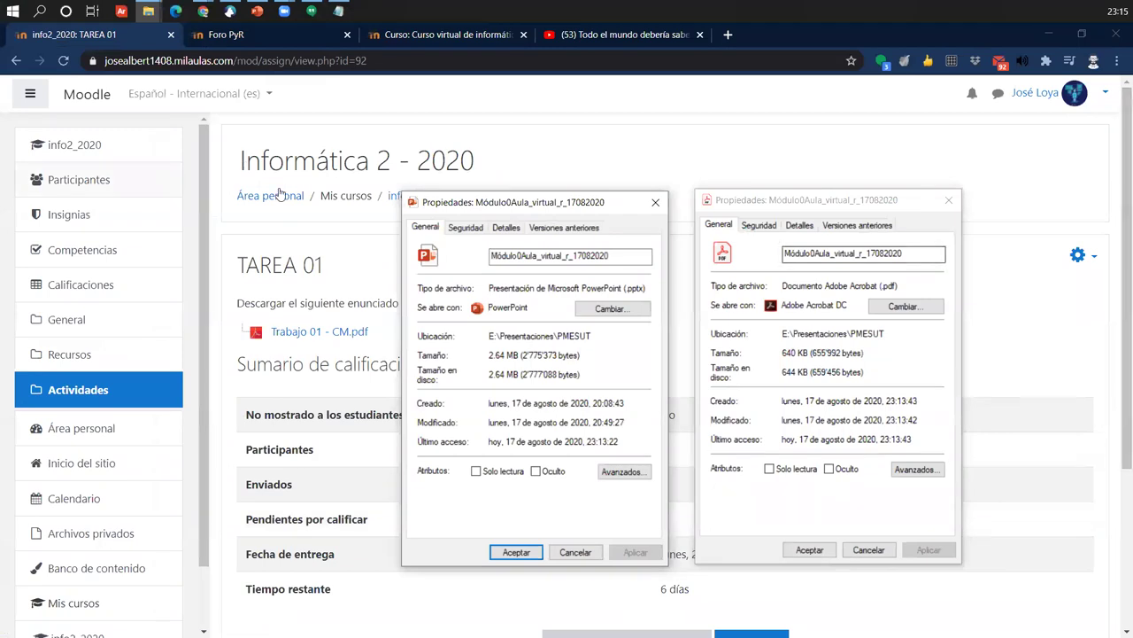
click(656, 202)
click(948, 200)
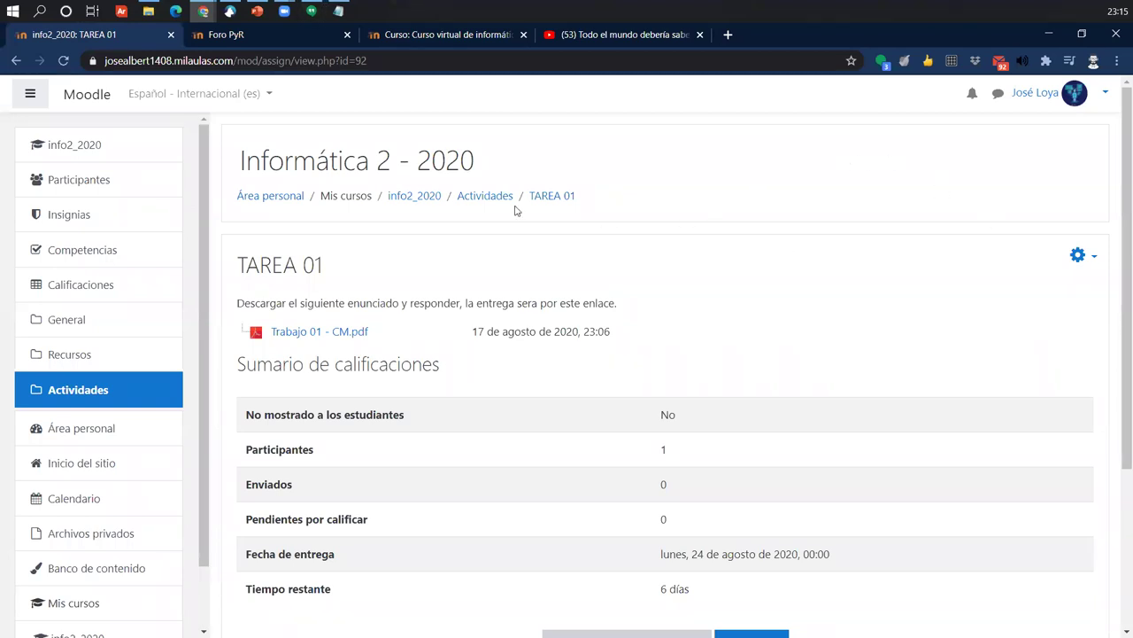
Step: Return from TAREA 01 to the Informática 2 - 2020 course page via the Actividades breadcrumb
click(483, 196)
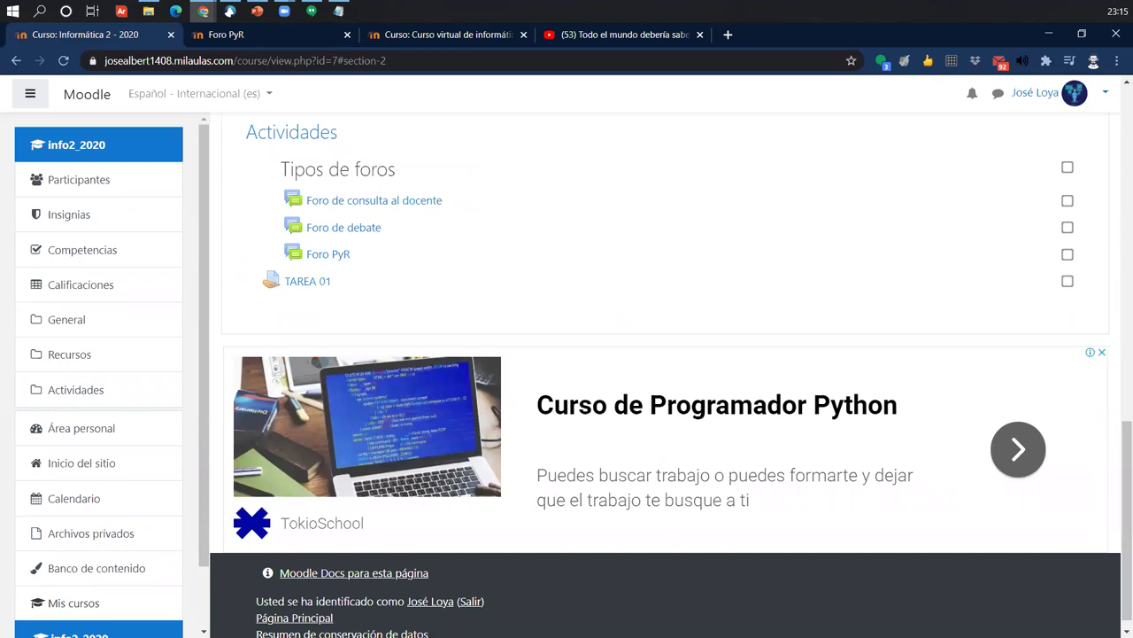
scroll(1050, 344, up, 4)
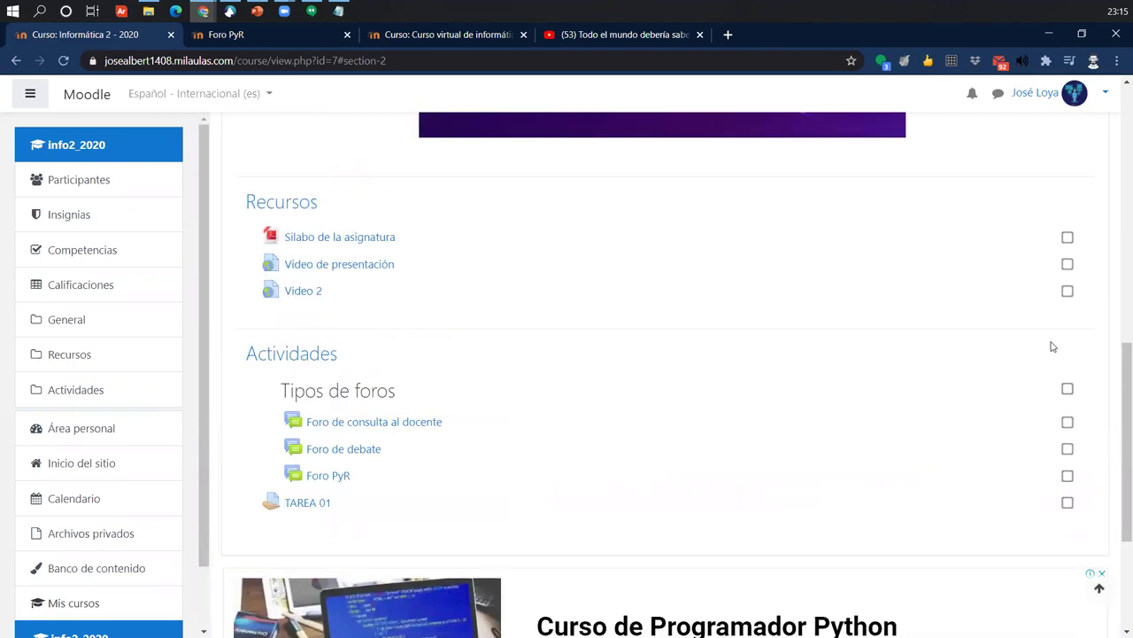
click(1045, 93)
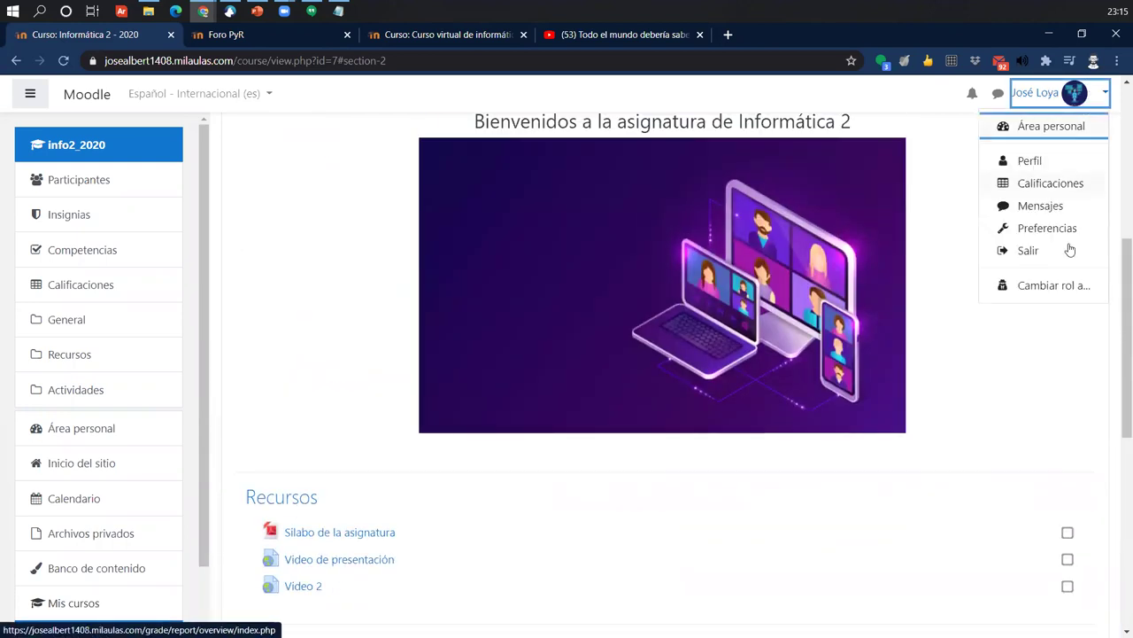
Step: View the Cambiar rol a... page listing Profesor and Estudiante, then return to info2_2020
click(1027, 285)
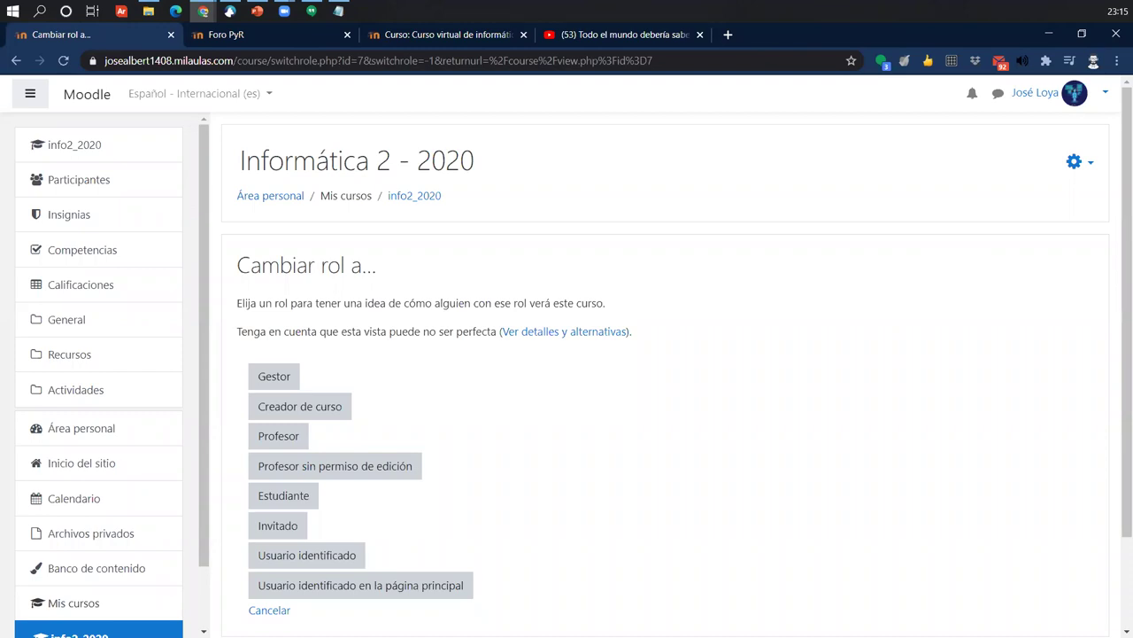
click(1085, 101)
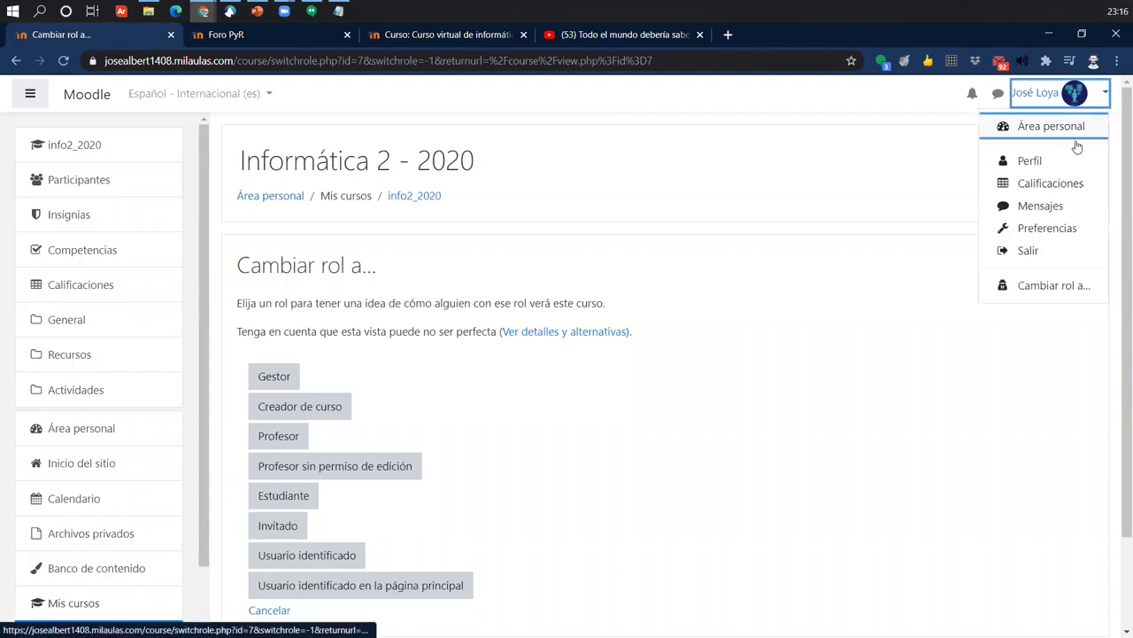
click(1042, 291)
click(401, 195)
Step: Switch on Activar edición and indent TAREA 01 one level with Mover a la derecha
click(1053, 404)
scroll(665, 420, down, 3)
scroll(665, 420, down, 4)
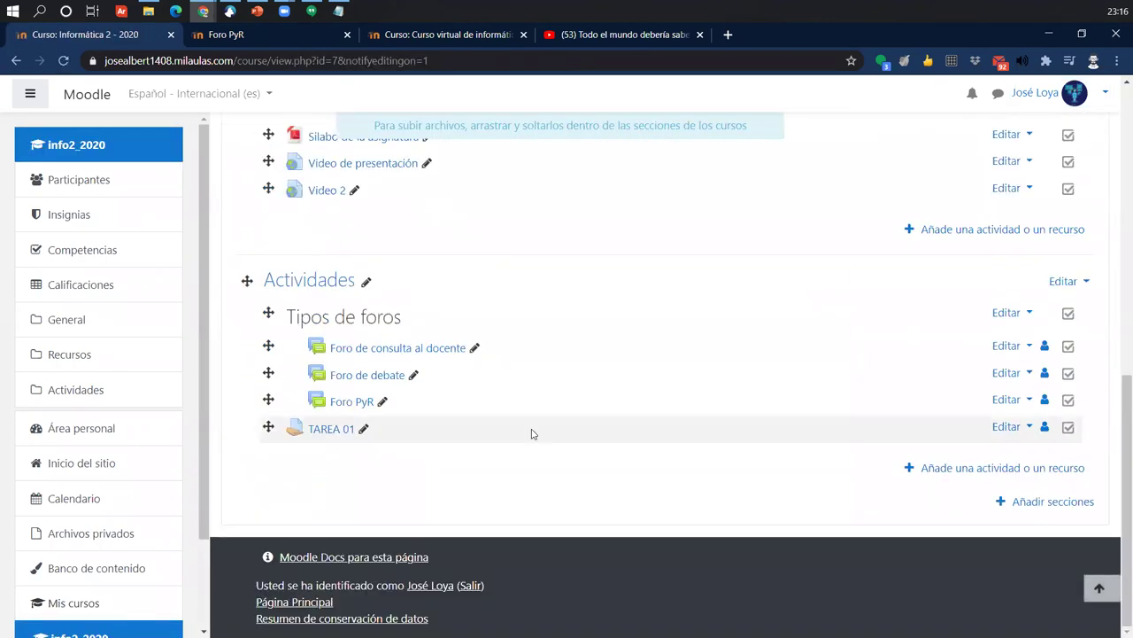
click(997, 429)
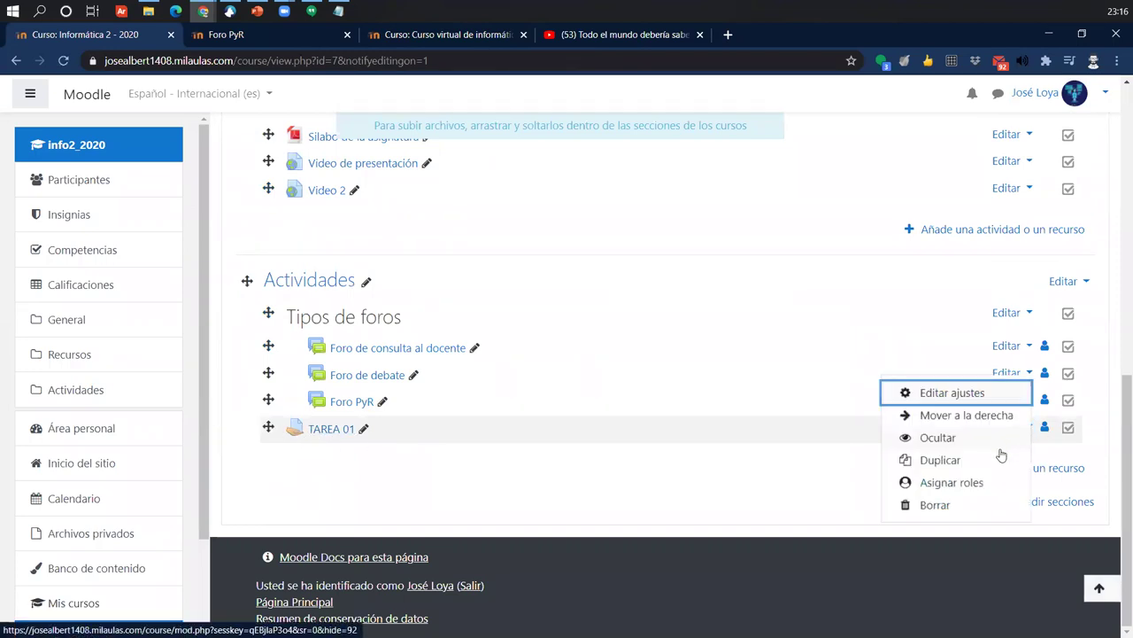
click(982, 413)
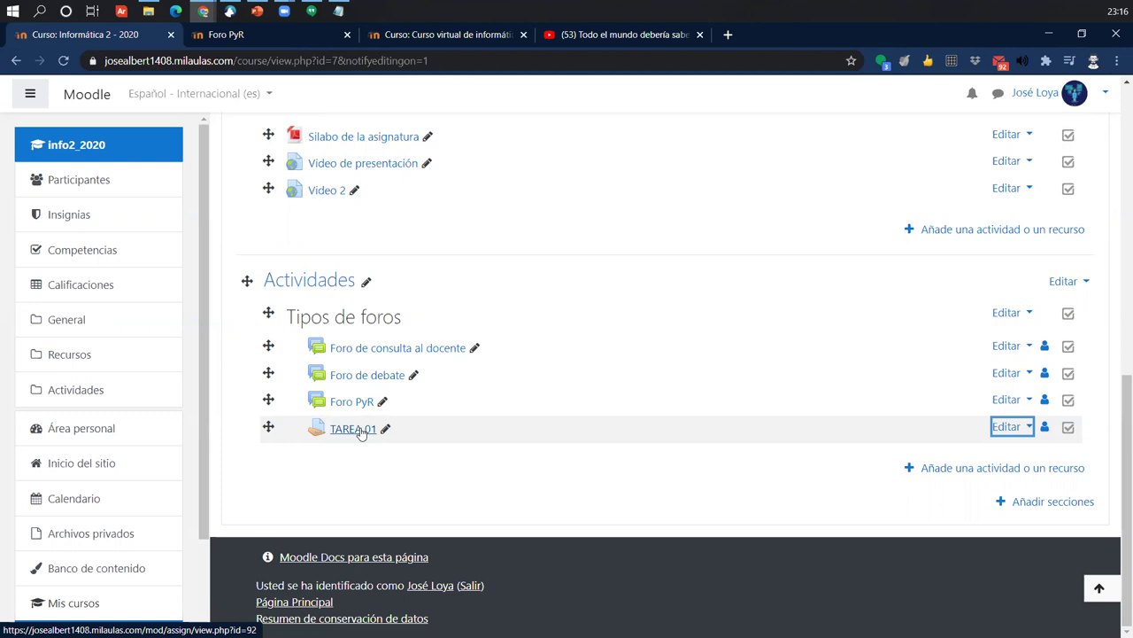
click(731, 456)
click(961, 476)
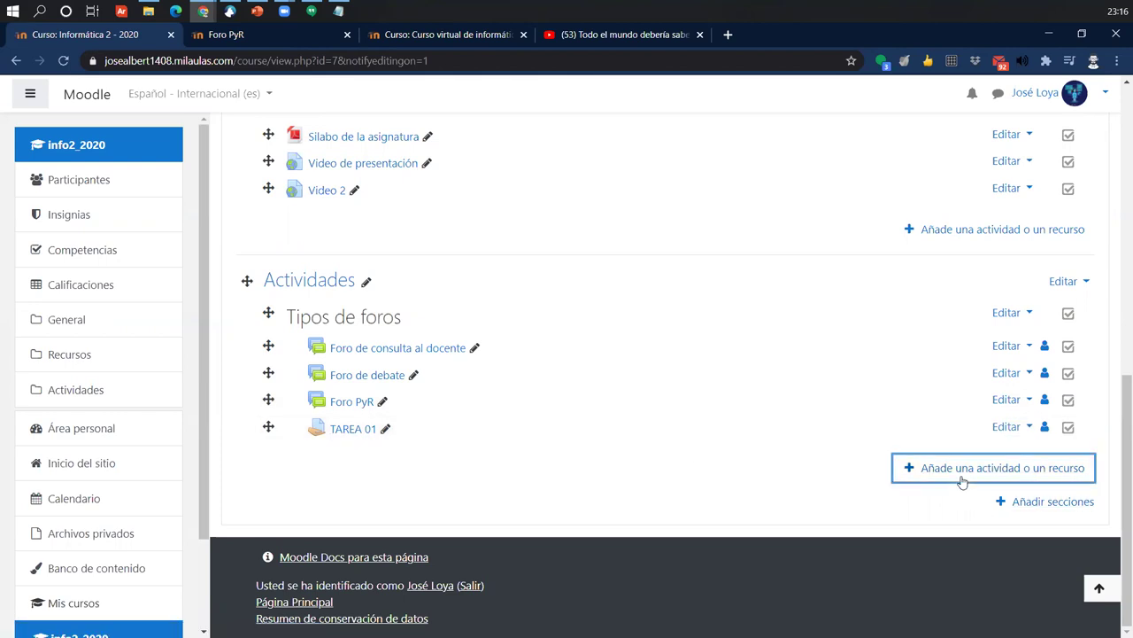
Step: Add a new quiz from the activity chooser and name it 'Cuestionario 01', leaving Descripción empty
click(378, 211)
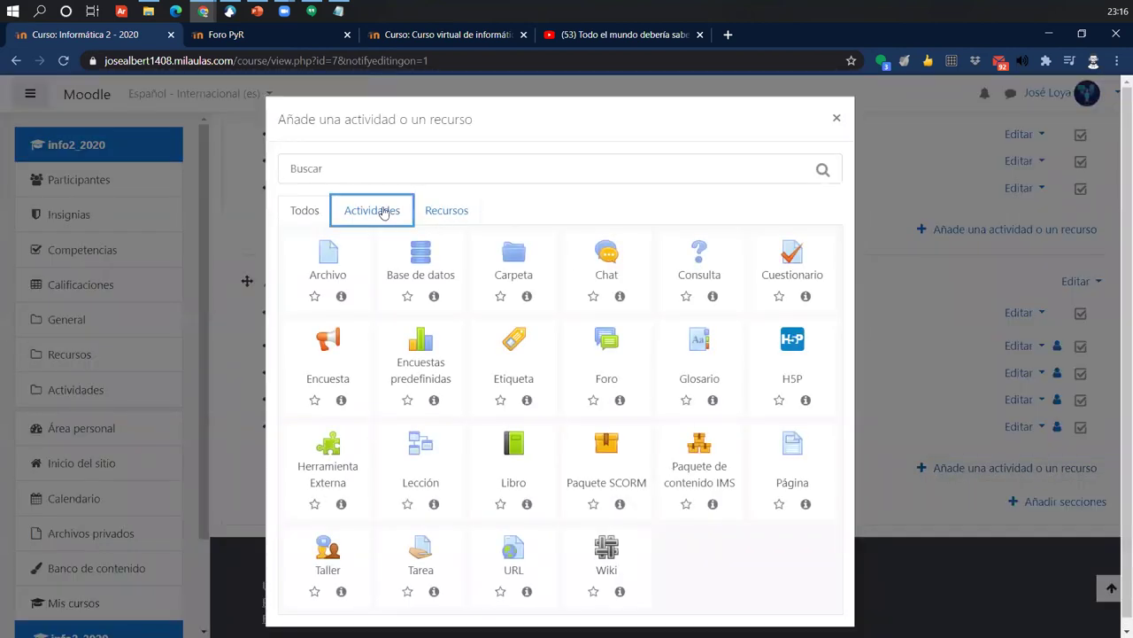
click(619, 273)
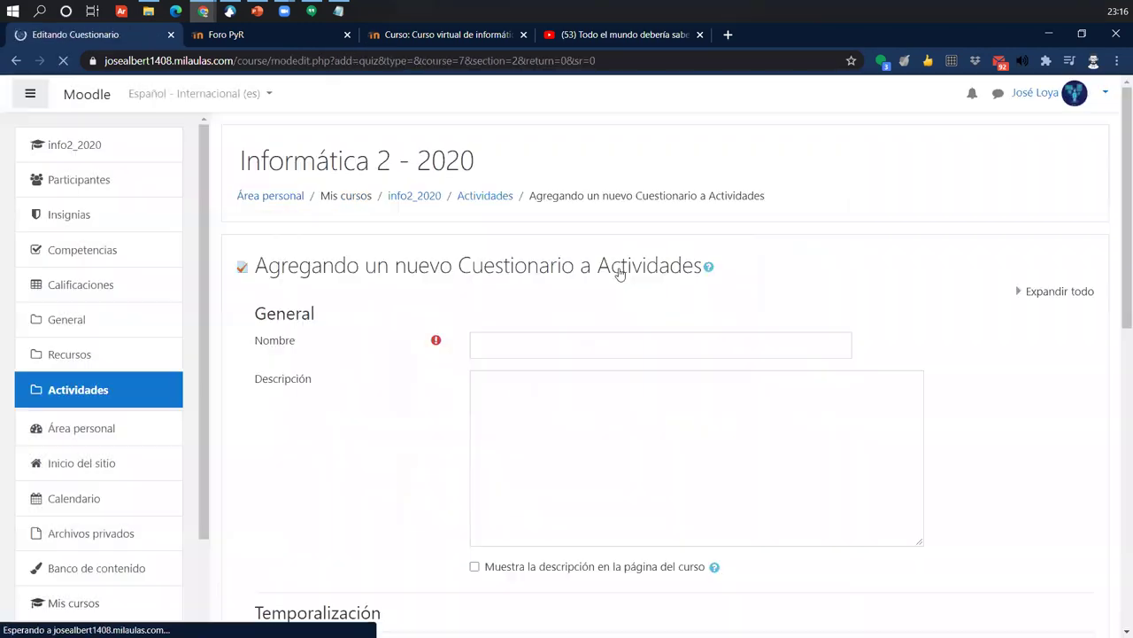
click(542, 343)
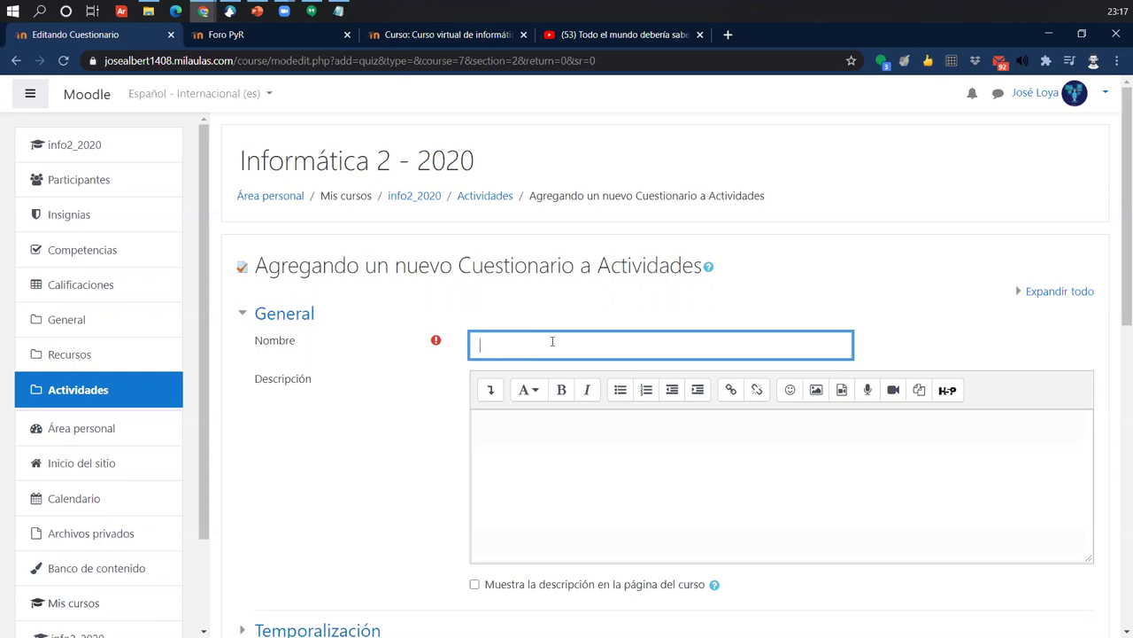
text(Cuestionario 01)
click(572, 511)
scroll(528, 264, down, 3)
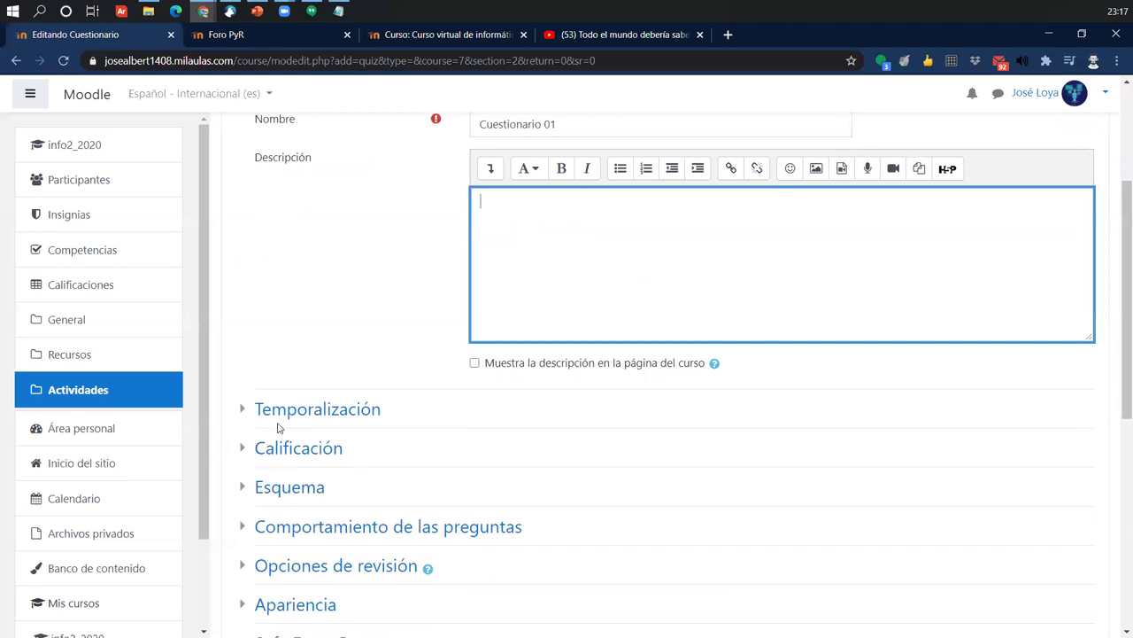
Step: Expand the Temporalización section and highlight its timing options
click(237, 409)
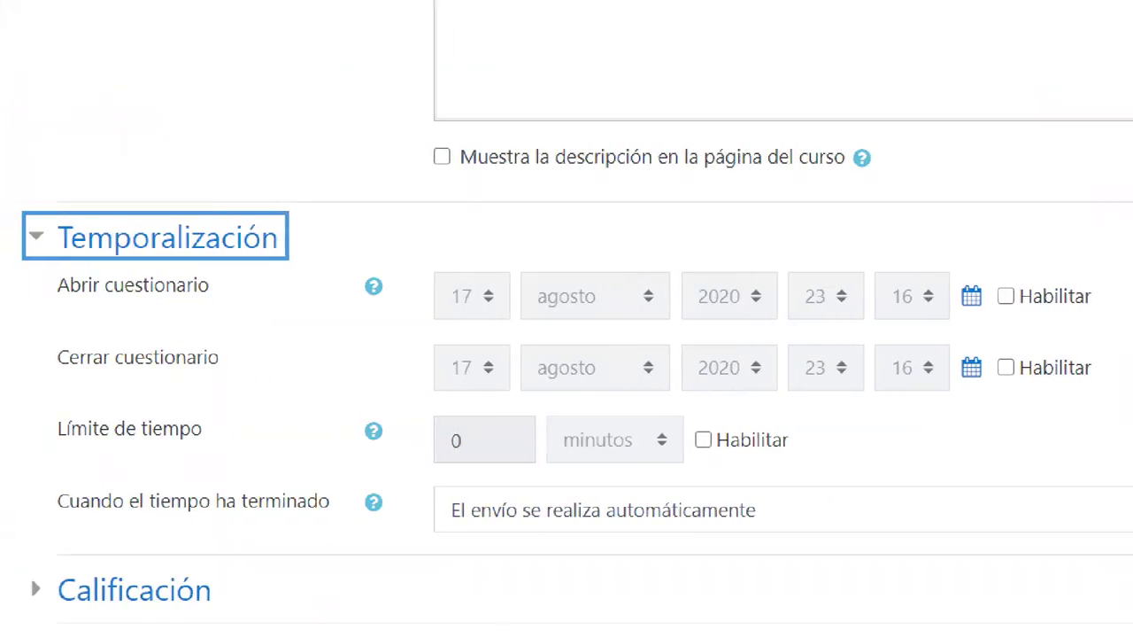
mouse_move(43, 269)
mouse_down()
mouse_move(847, 405)
mouse_move(1132, 407)
mouse_move(1117, 387)
mouse_up()
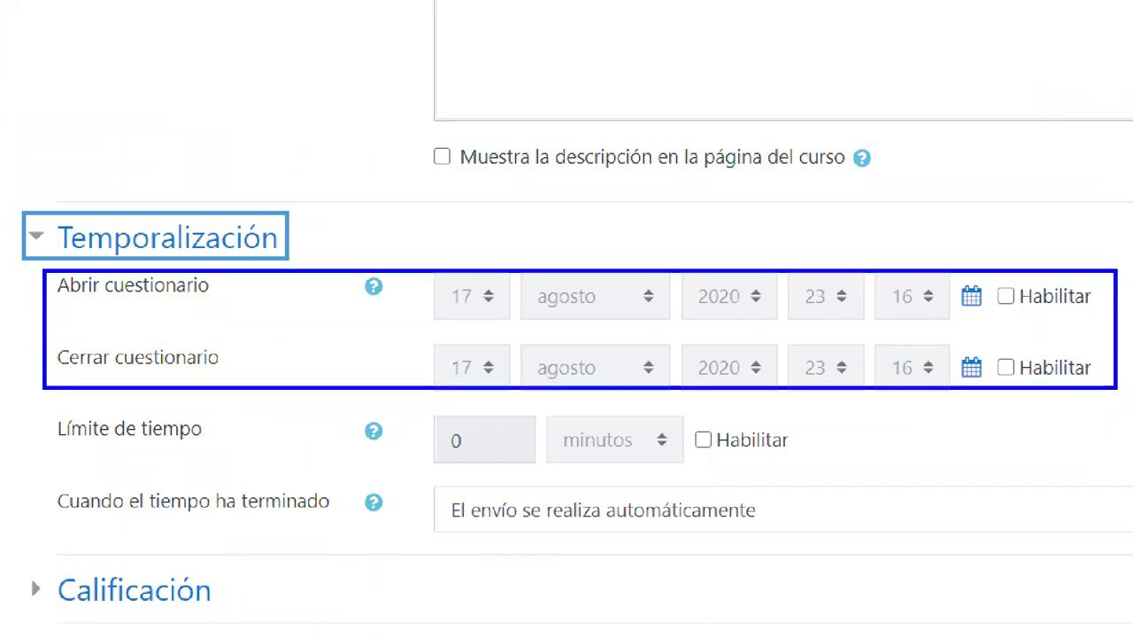
drag(1082, 301, 1082, 140)
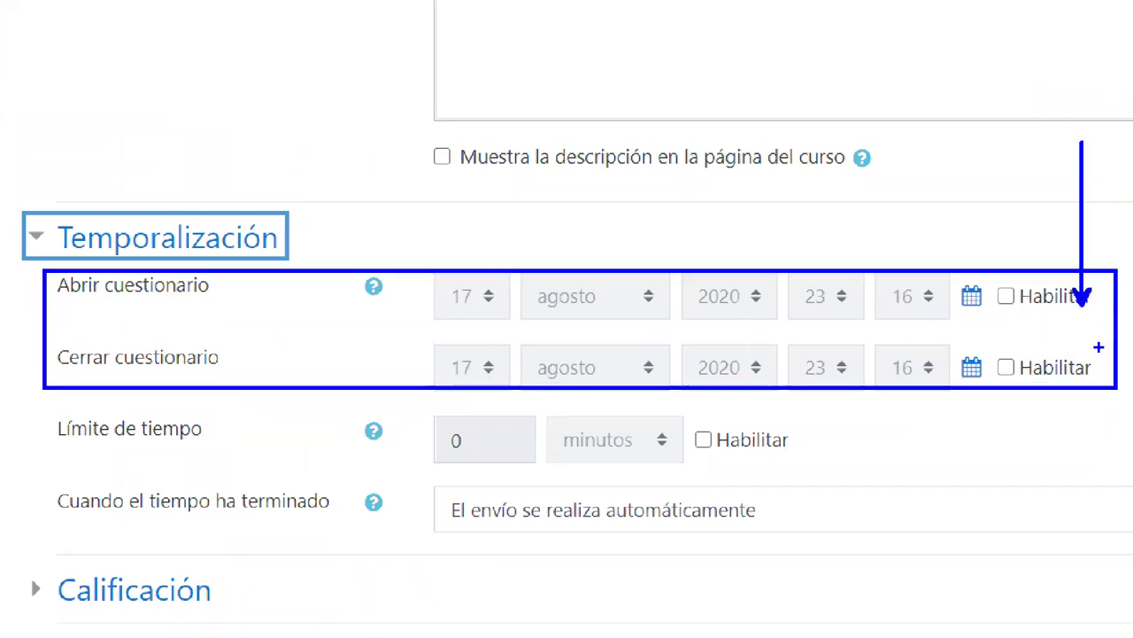
drag(1068, 336, 1131, 392)
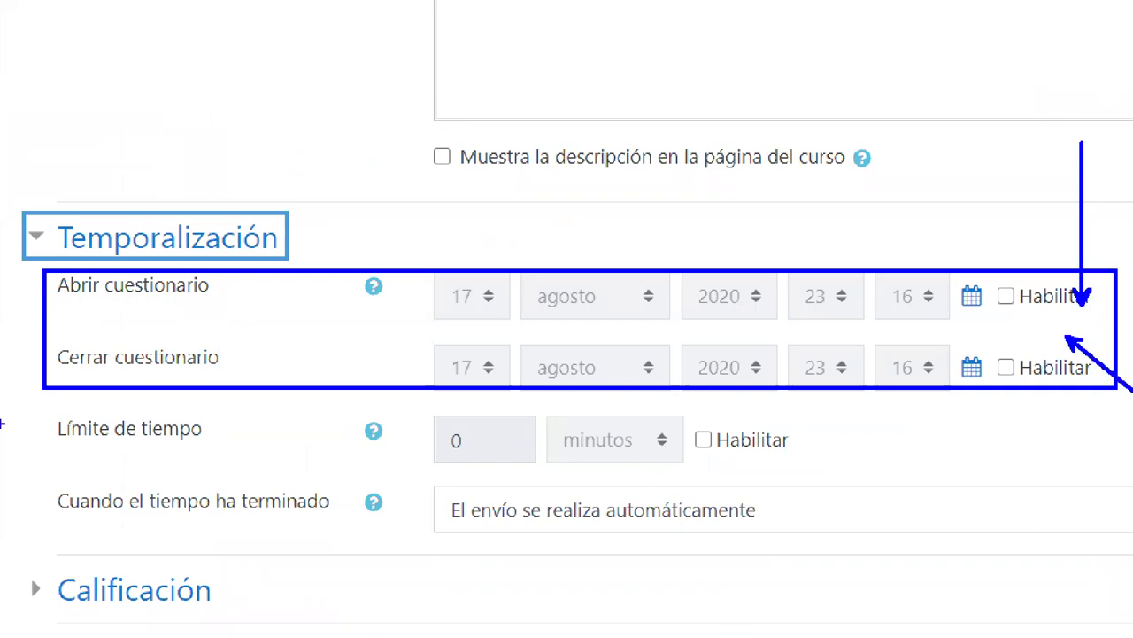
mouse_move(44, 410)
mouse_down()
mouse_move(198, 448)
mouse_move(808, 470)
mouse_move(981, 451)
mouse_up()
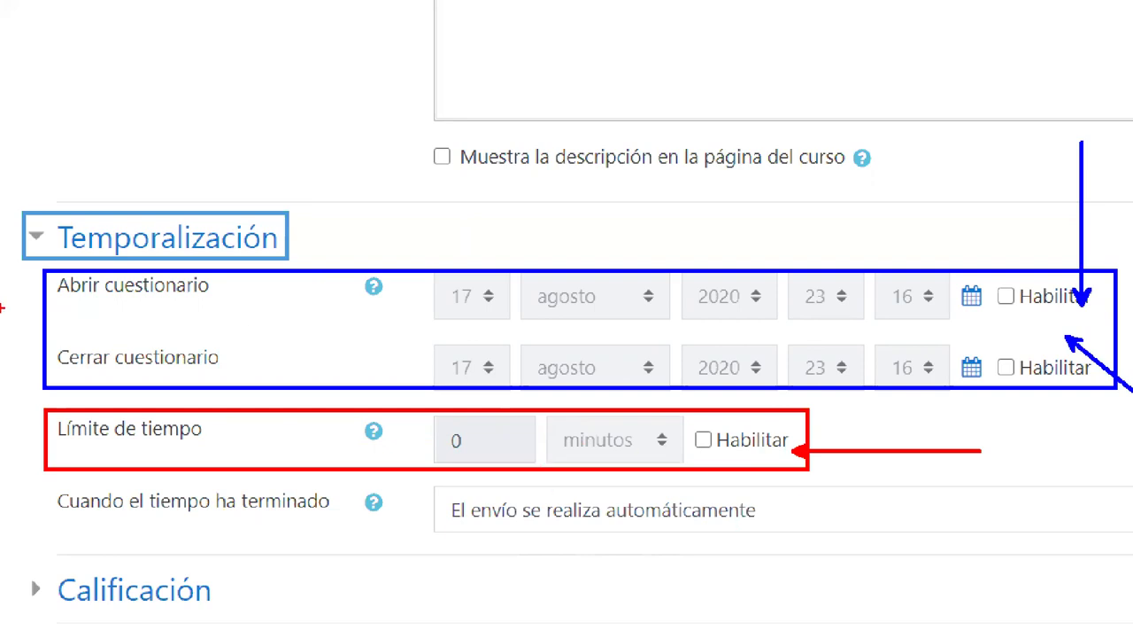
mouse_move(159, 286)
mouse_down()
mouse_move(265, 279)
mouse_move(441, 324)
mouse_move(881, 271)
mouse_move(1036, 312)
mouse_move(1088, 357)
mouse_up()
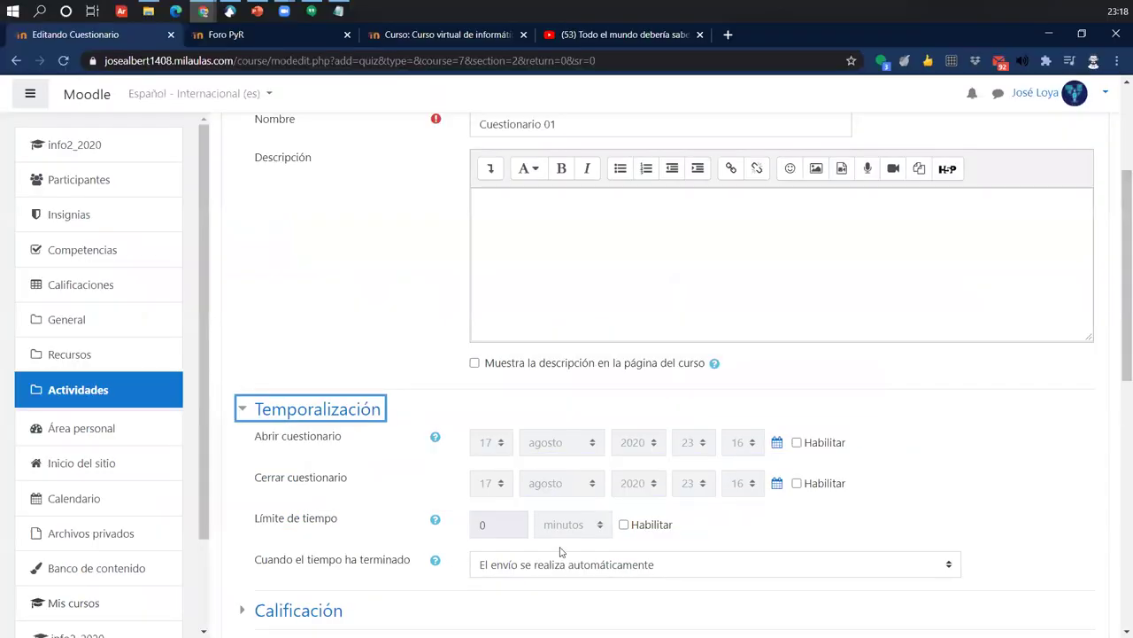
Step: Enable Límite de tiempo at 5 minutos and expand the Calificación section
click(740, 439)
double_click(512, 531)
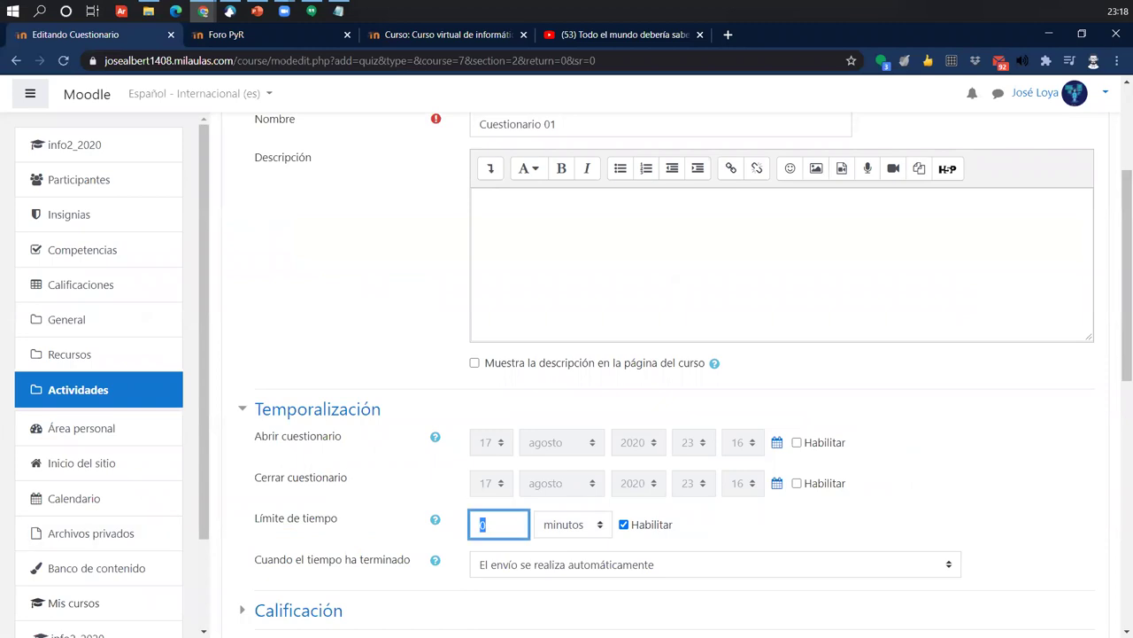
text(5)
scroll(731, 609, down, 3)
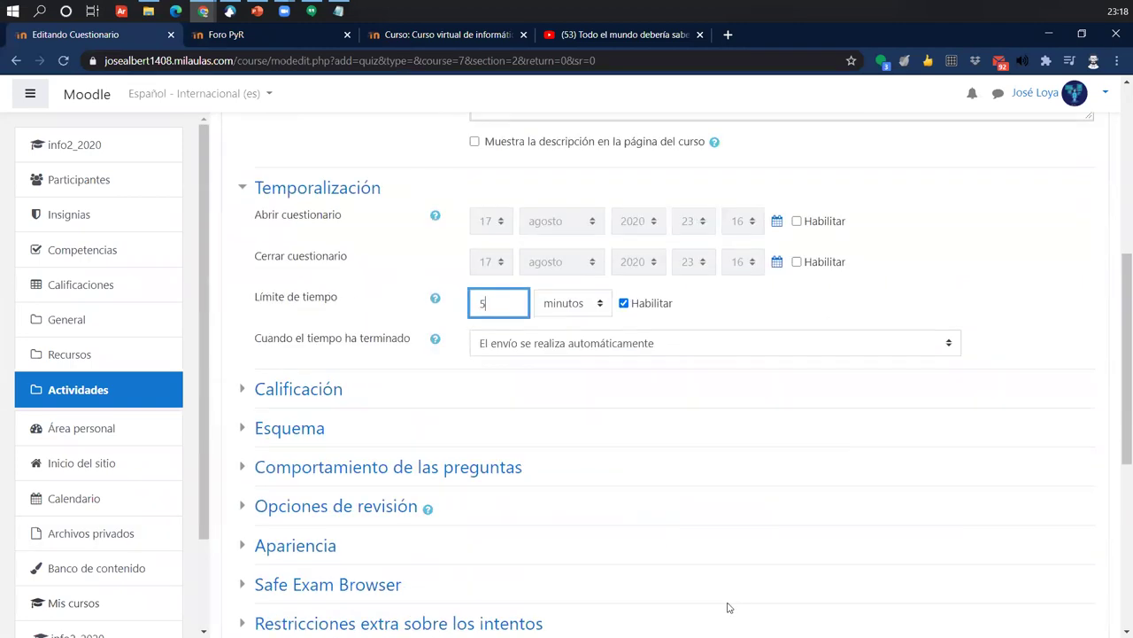
click(861, 314)
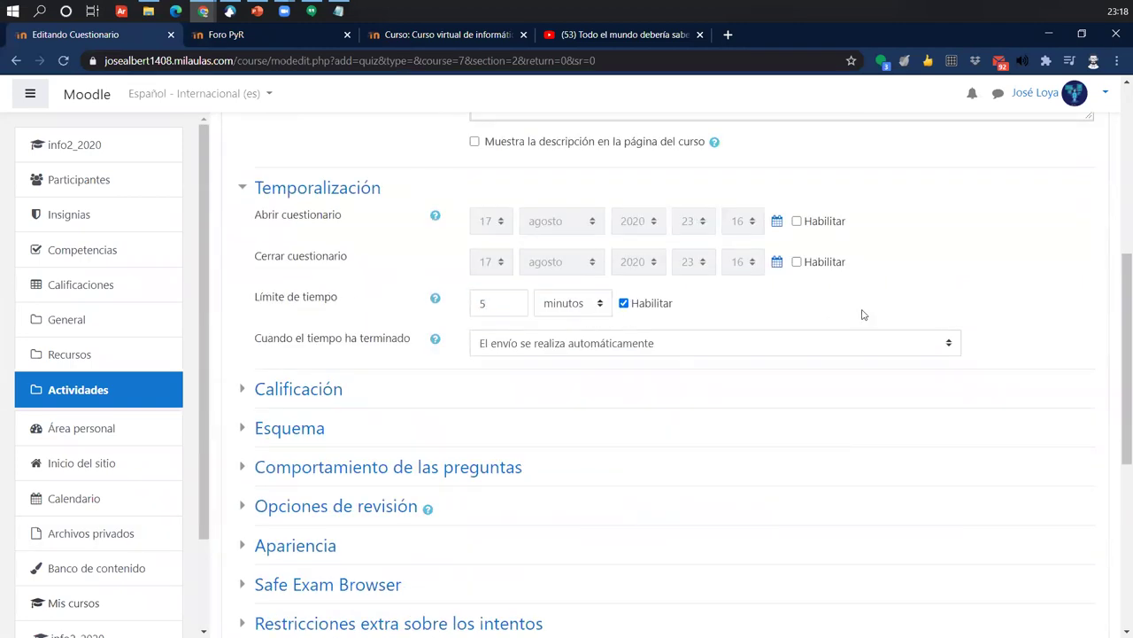
click(241, 390)
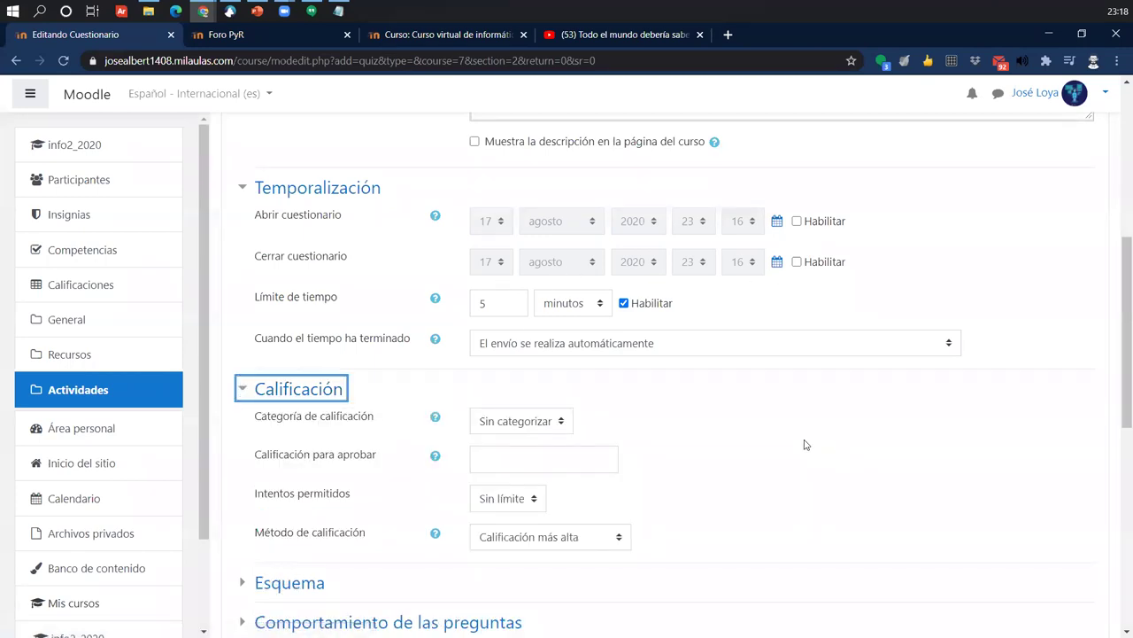
Step: Set Método de calificación to Promedio de calificaciones, then open the Intentos permitidos list
scroll(804, 443, down, 2)
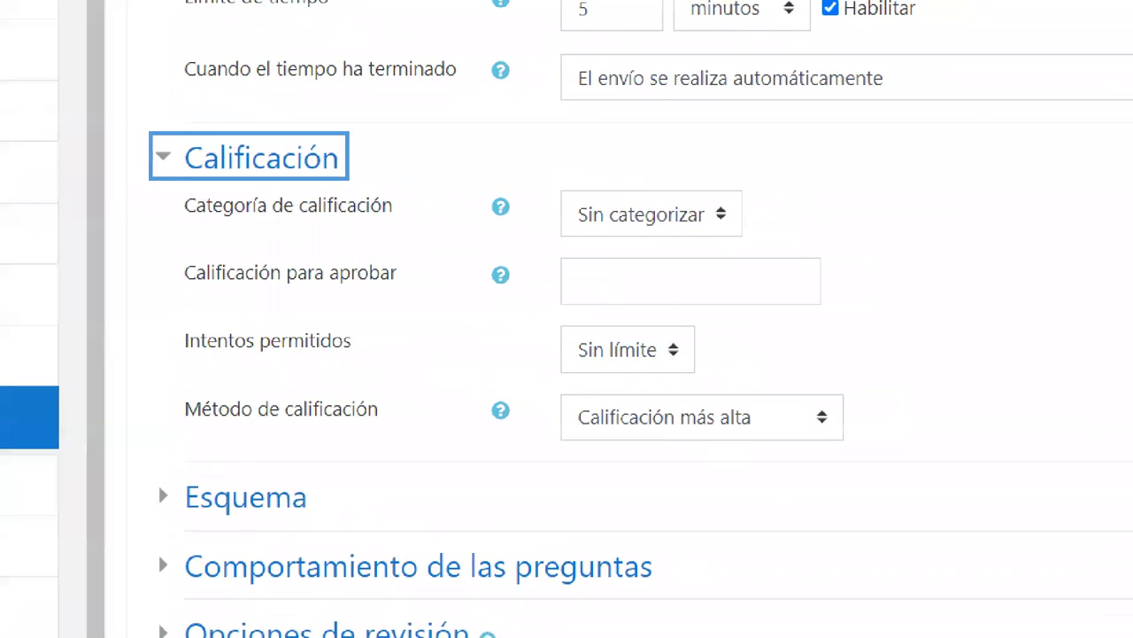
drag(163, 312, 245, 354)
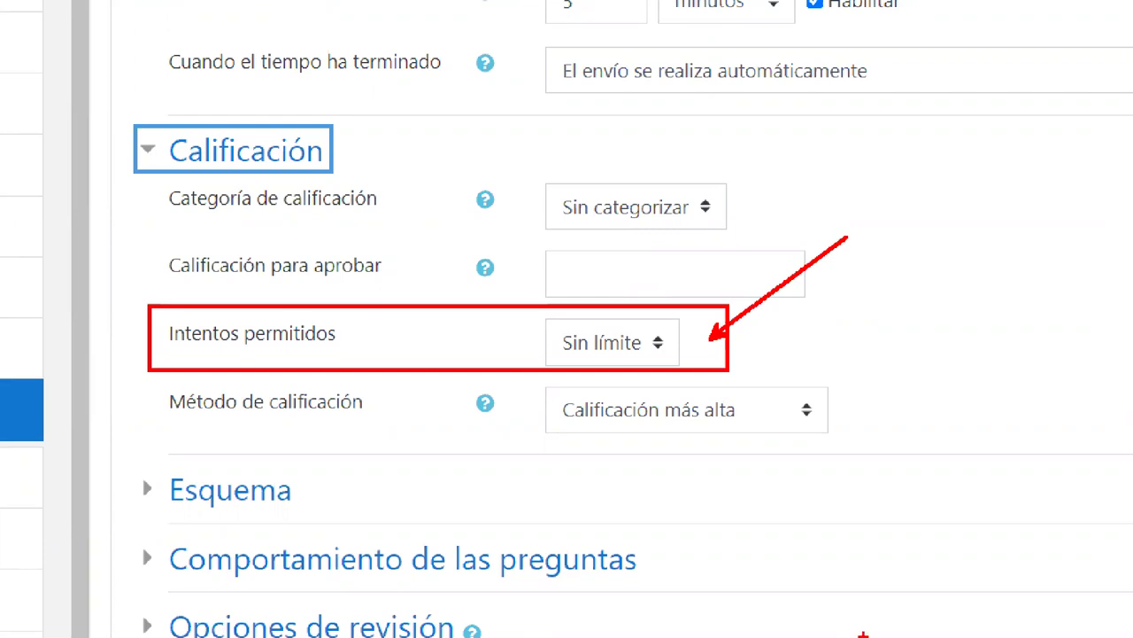
mouse_move(536, 379)
mouse_down()
mouse_move(845, 443)
mouse_move(953, 322)
mouse_up()
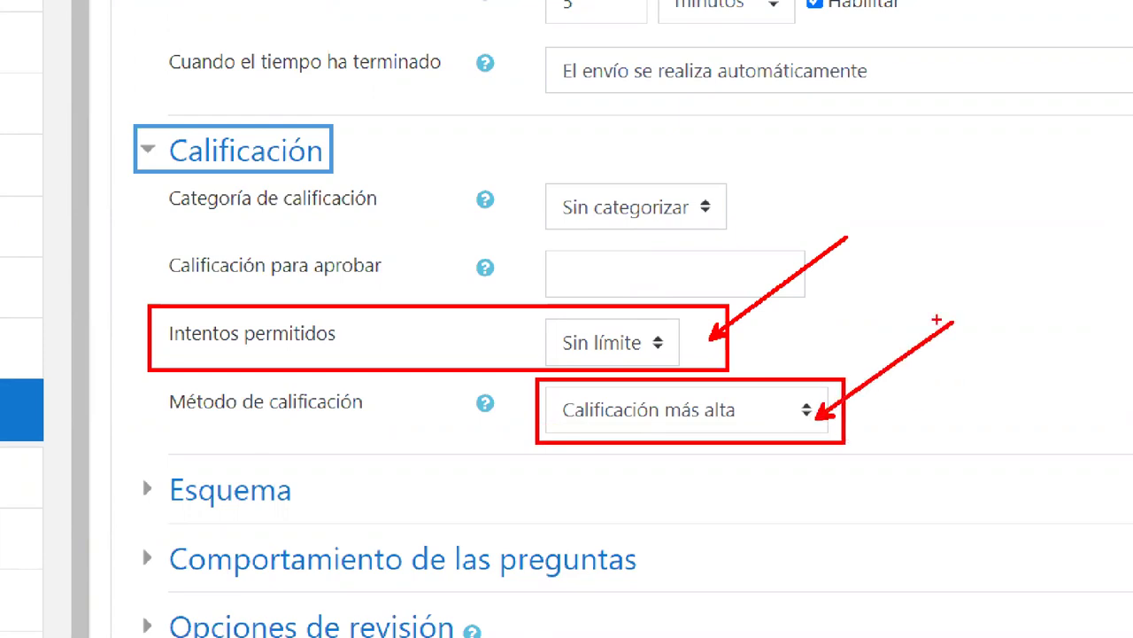
key(Escape)
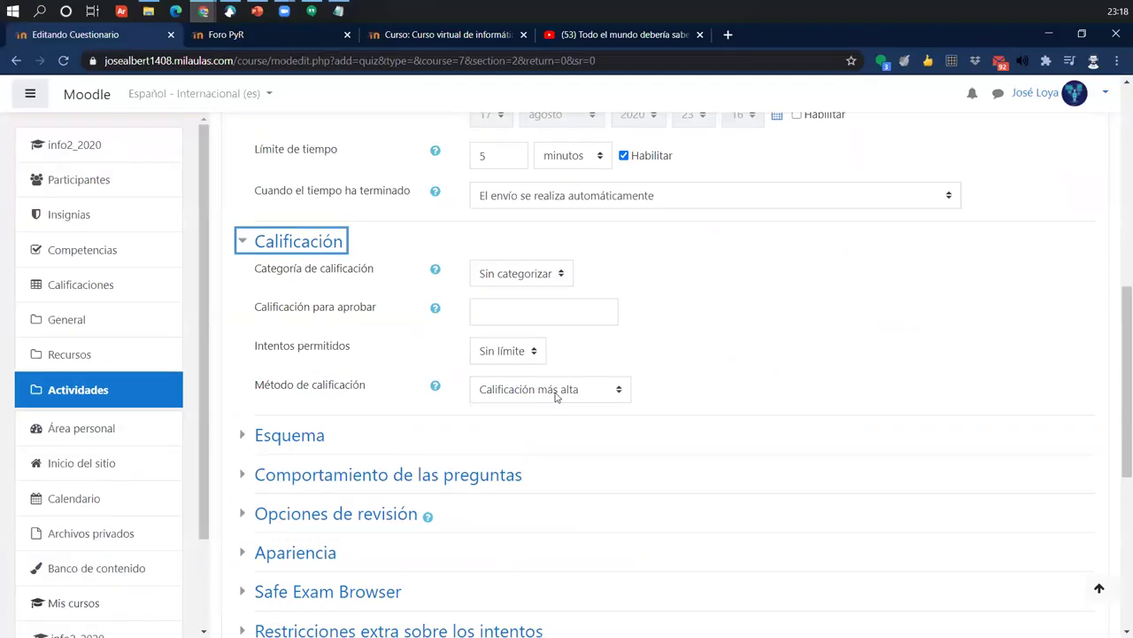
click(549, 394)
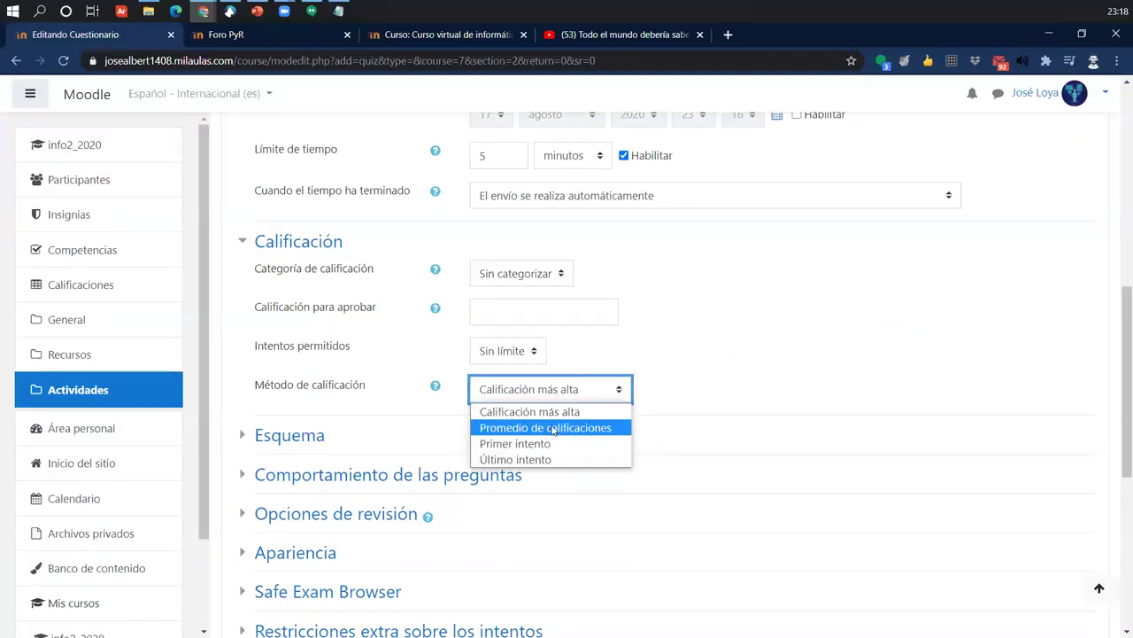
click(551, 429)
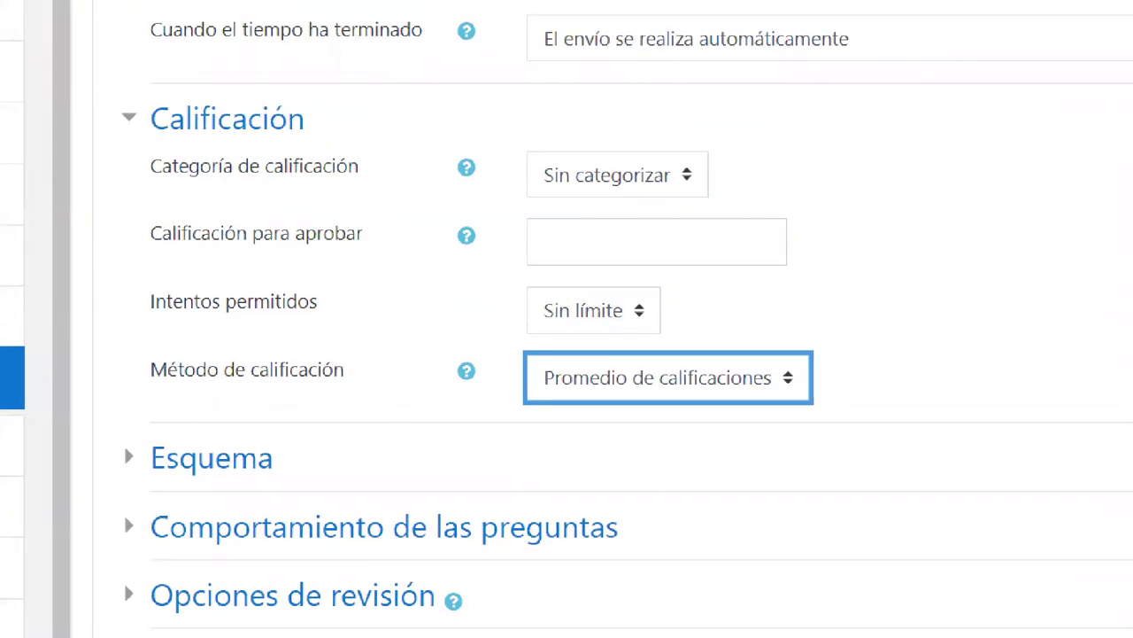
drag(499, 337, 860, 423)
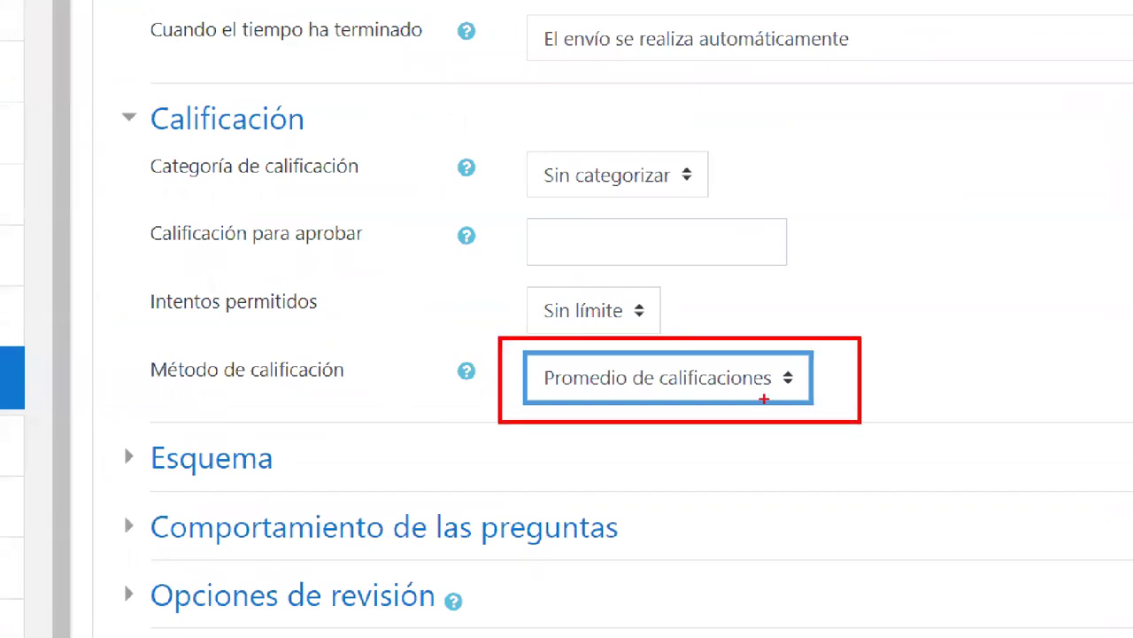
drag(586, 317, 802, 238)
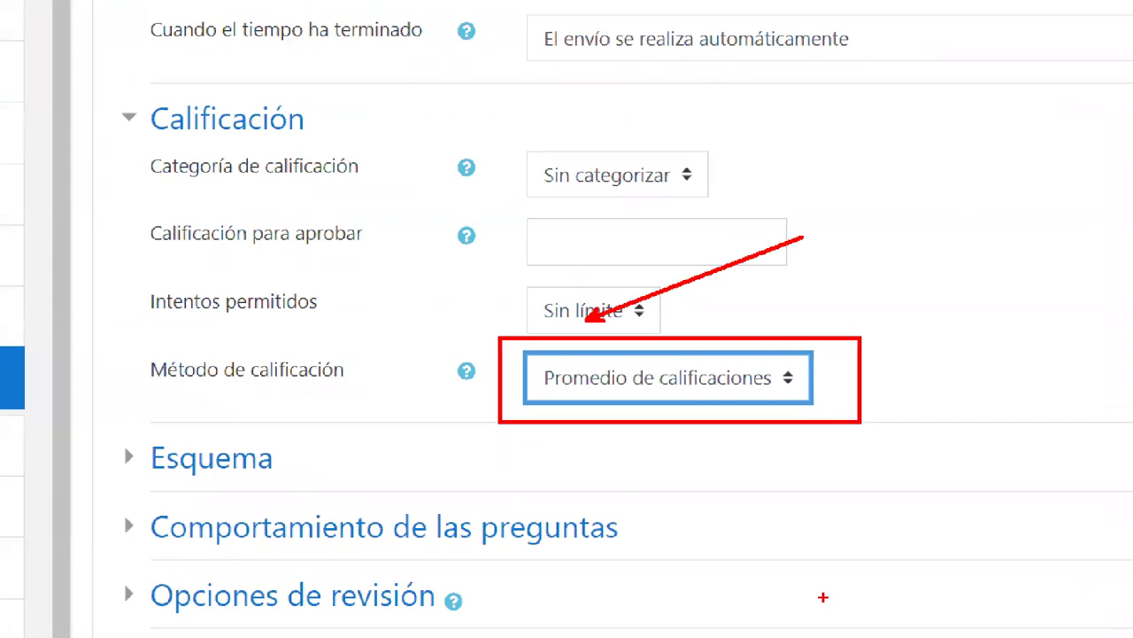
key(Escape)
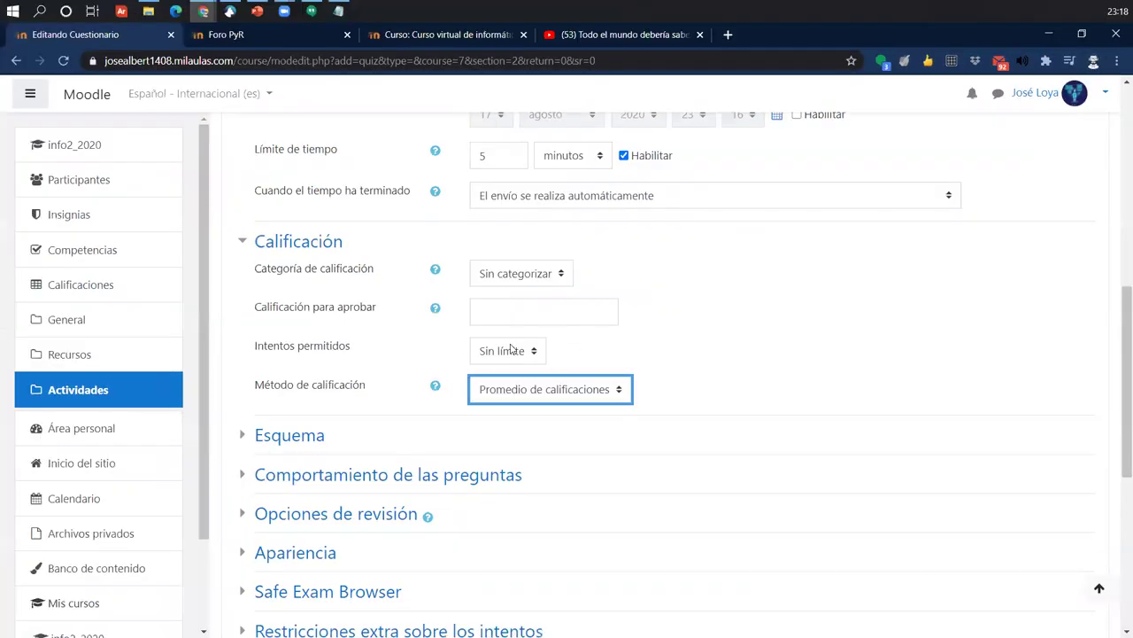
click(511, 351)
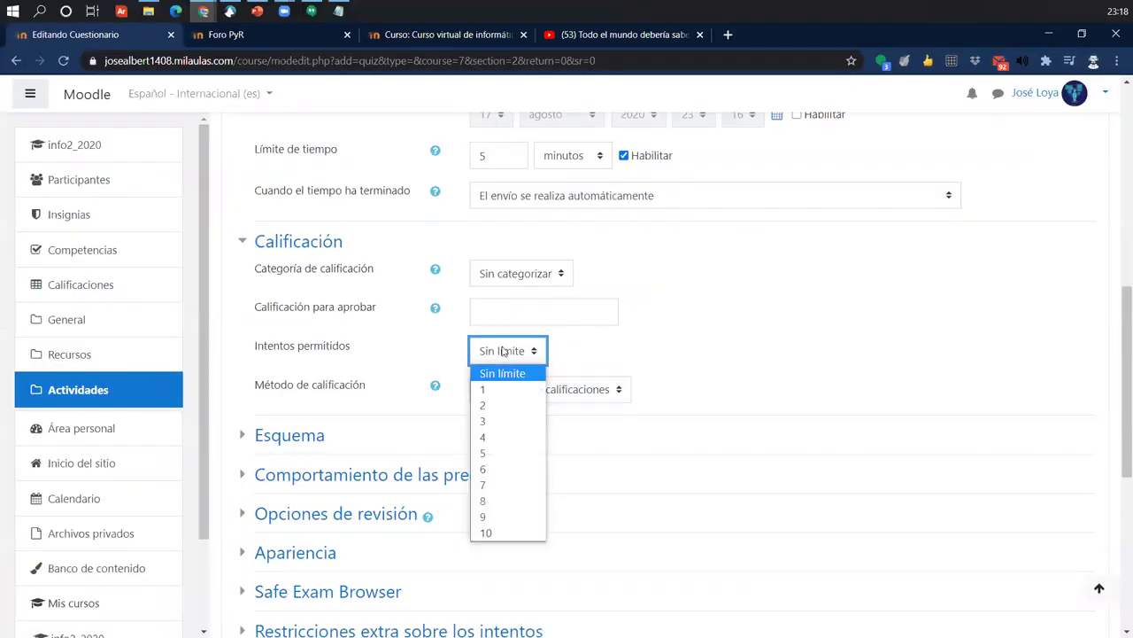
Step: Set Intentos permitidos to 2 attempts
click(517, 390)
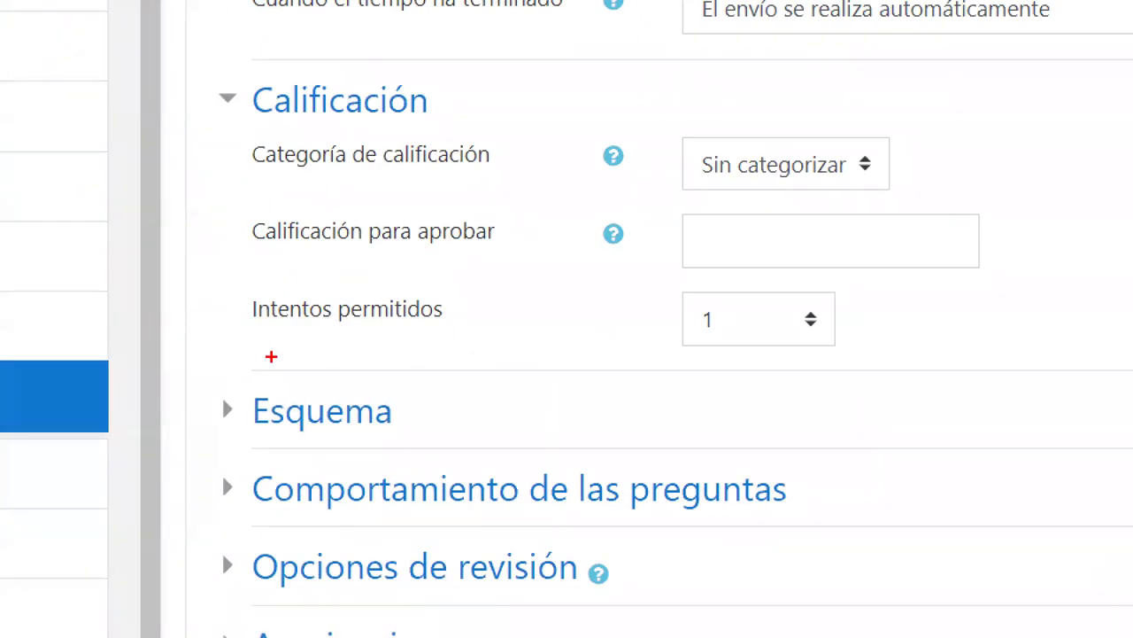
mouse_move(205, 276)
mouse_down()
mouse_move(805, 385)
mouse_move(899, 351)
mouse_move(876, 360)
mouse_up()
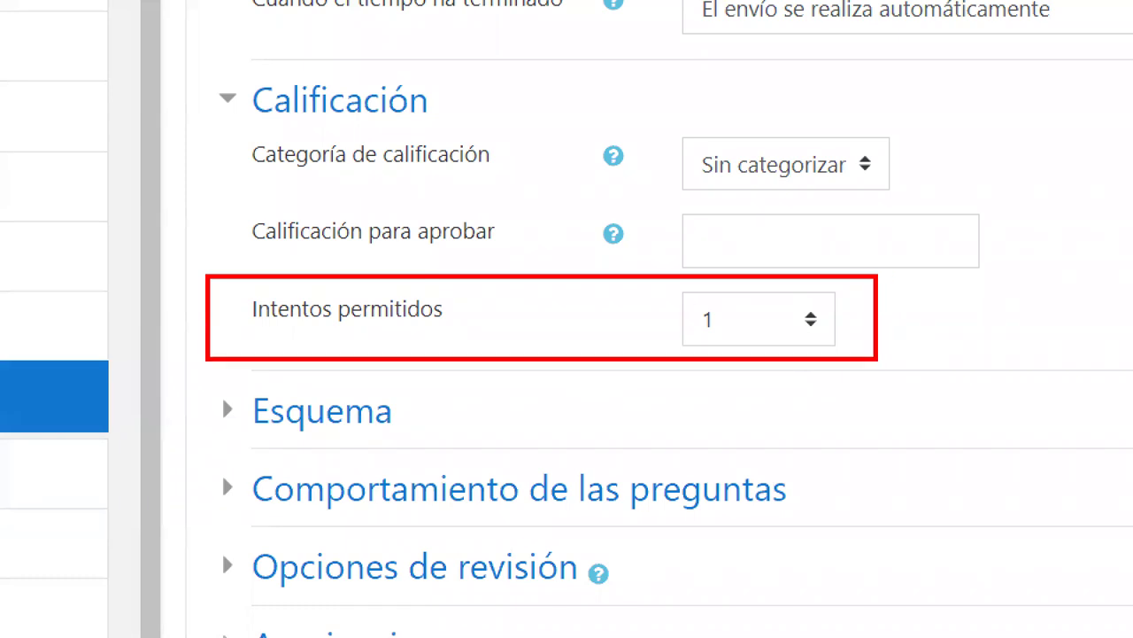
drag(835, 298, 923, 186)
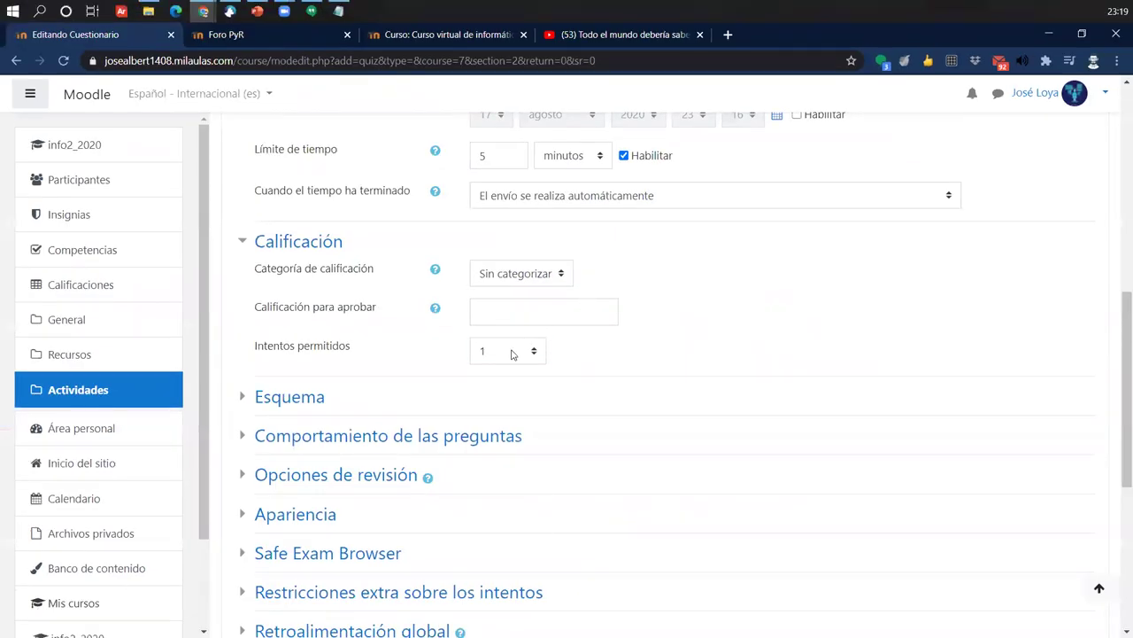
click(511, 354)
click(503, 407)
Step: Change Método de calificación to Calificación más alta and annotate the grading settings
click(551, 398)
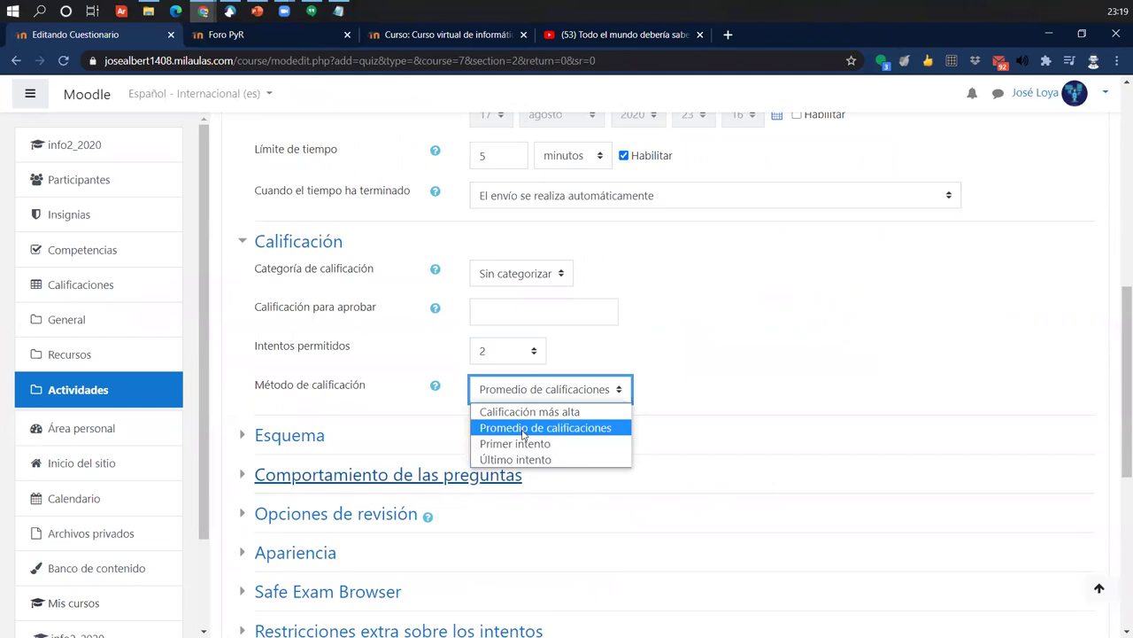
click(523, 434)
click(668, 353)
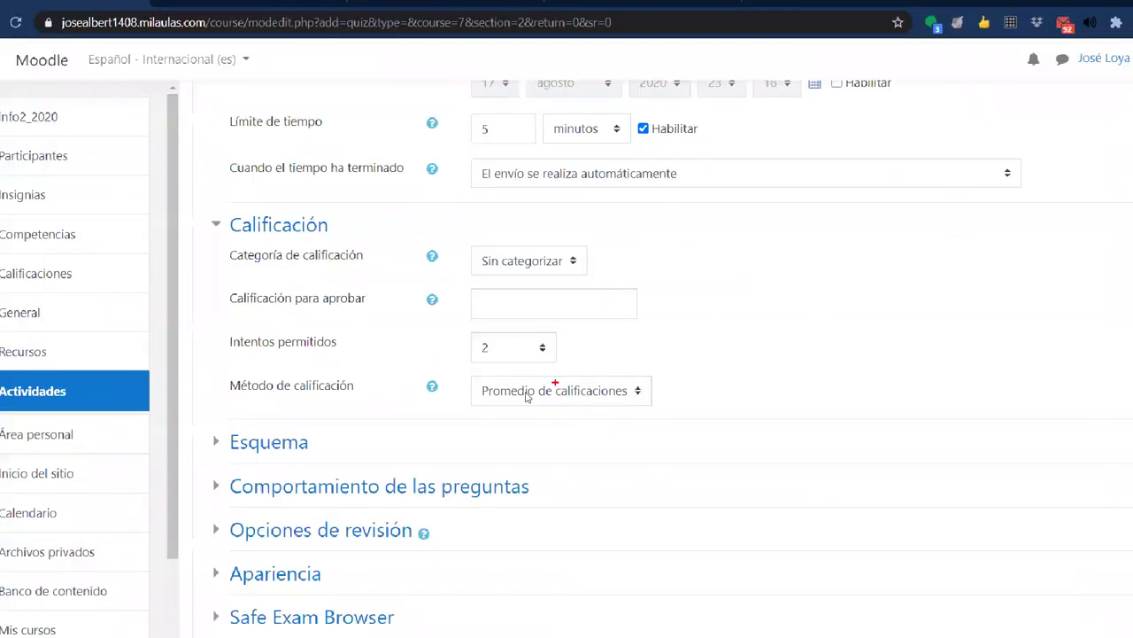
click(526, 396)
click(540, 413)
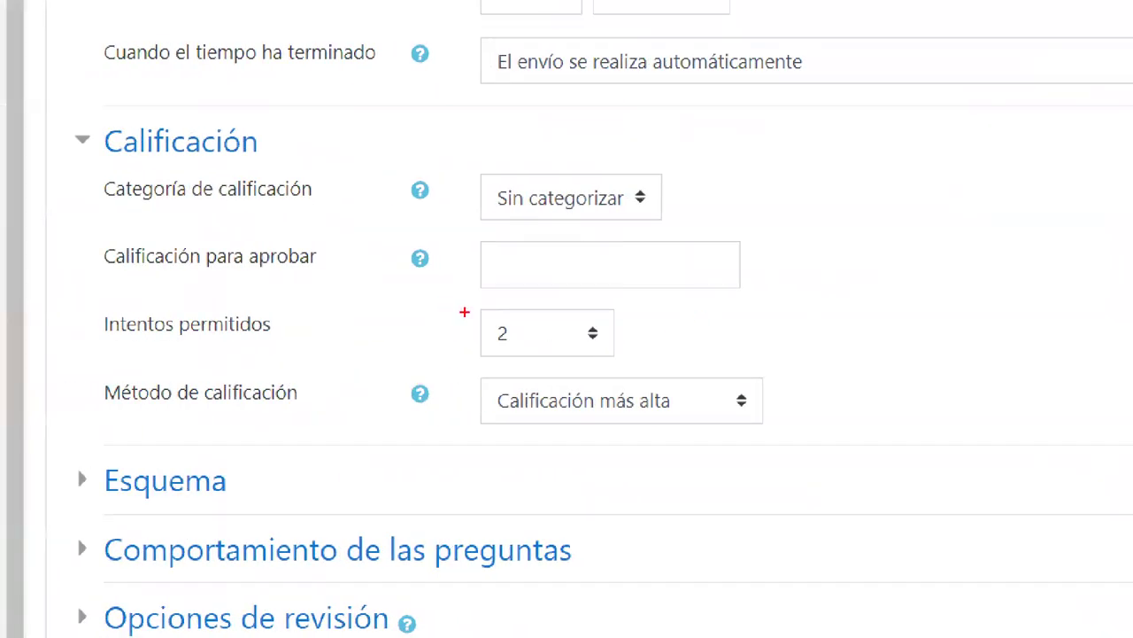
drag(787, 296, 787, 333)
drag(787, 256, 773, 272)
mouse_move(914, 259)
mouse_down()
mouse_move(961, 278)
mouse_move(925, 306)
mouse_up()
drag(785, 399, 866, 414)
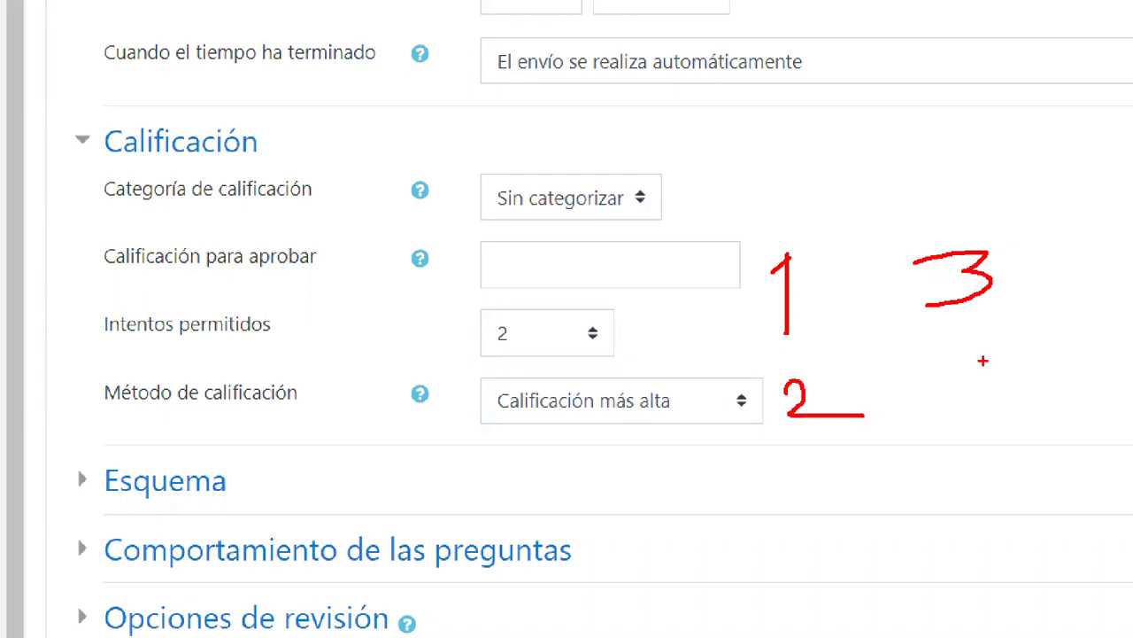
mouse_move(970, 348)
mouse_down()
mouse_move(946, 376)
mouse_move(942, 409)
mouse_up()
mouse_move(1011, 346)
mouse_down()
mouse_move(896, 344)
mouse_move(990, 337)
mouse_move(918, 348)
mouse_up()
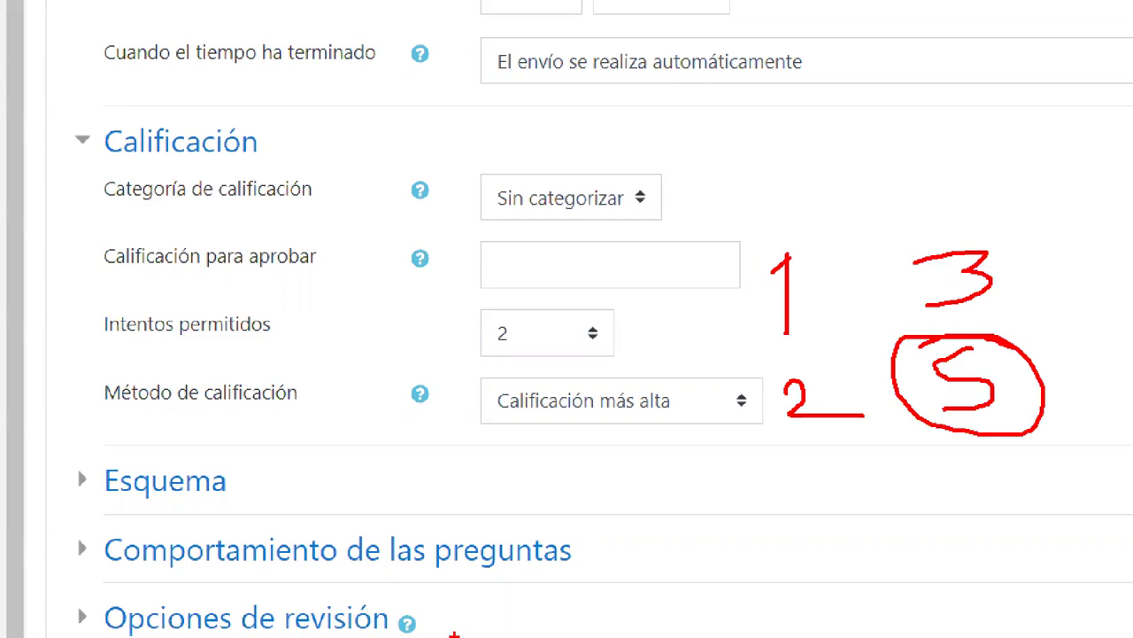
key(Escape)
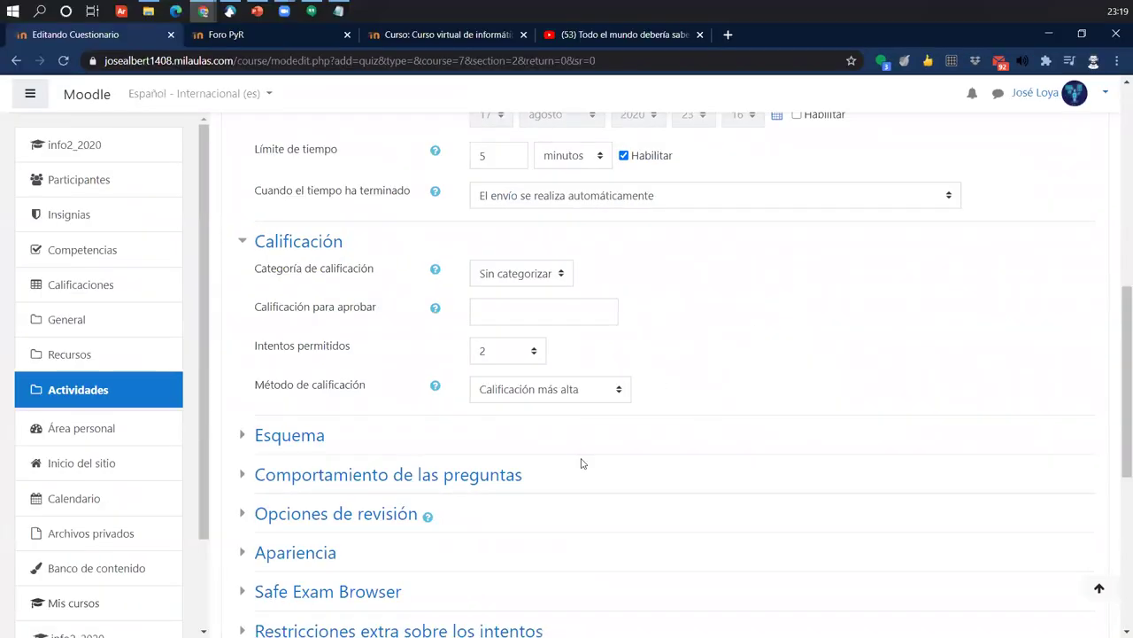
Step: Highlight the 5-minute time limit and the 2 allowed attempts settings
scroll(582, 463, down, 1)
scroll(691, 321, up, 3)
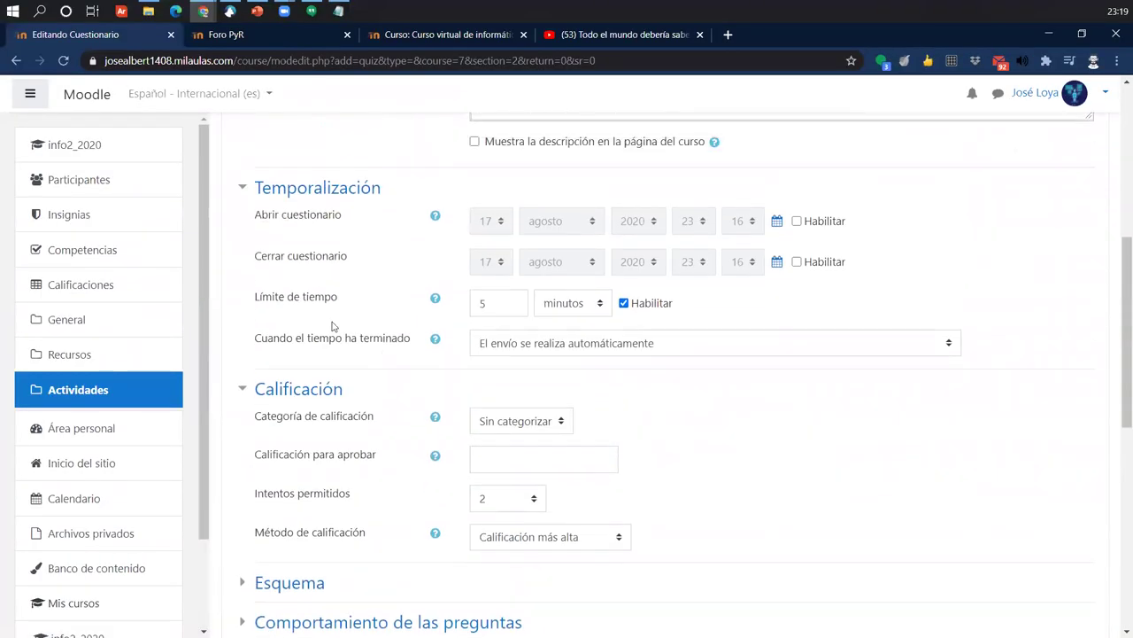
triple_click(257, 297)
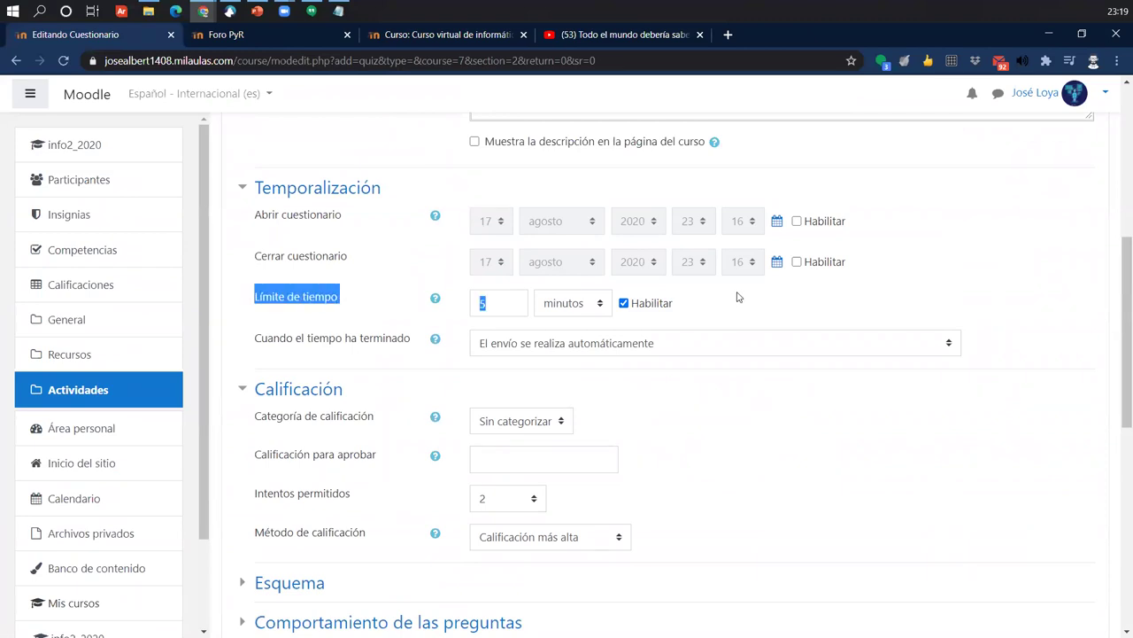
scroll(739, 297, down, 2)
triple_click(260, 348)
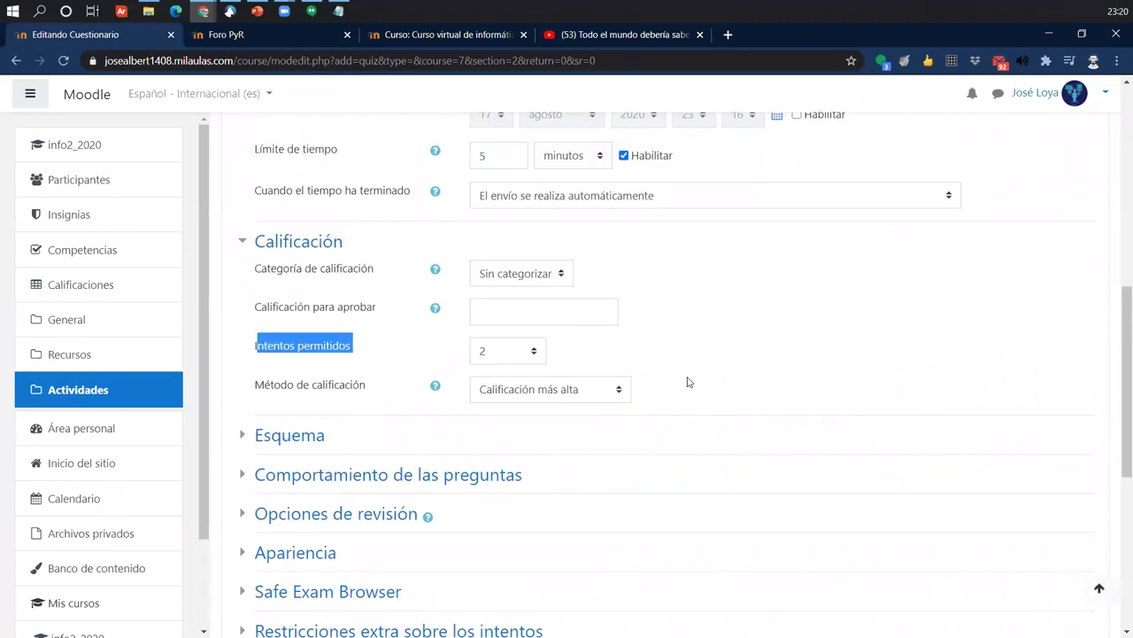
scroll(584, 421, down, 2)
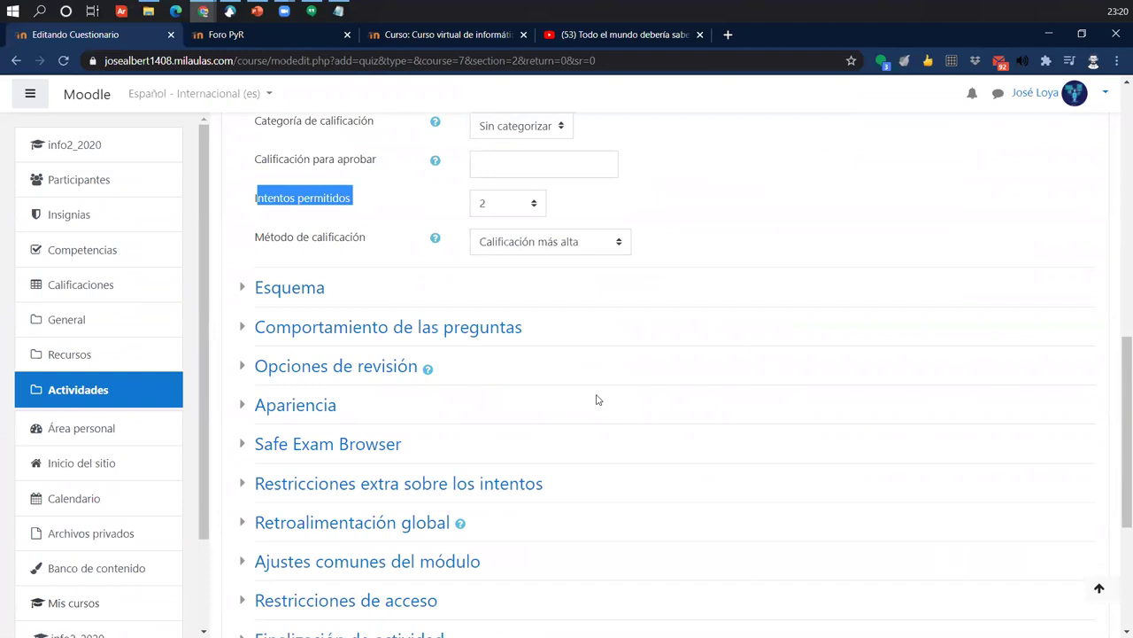
scroll(596, 400, down, 3)
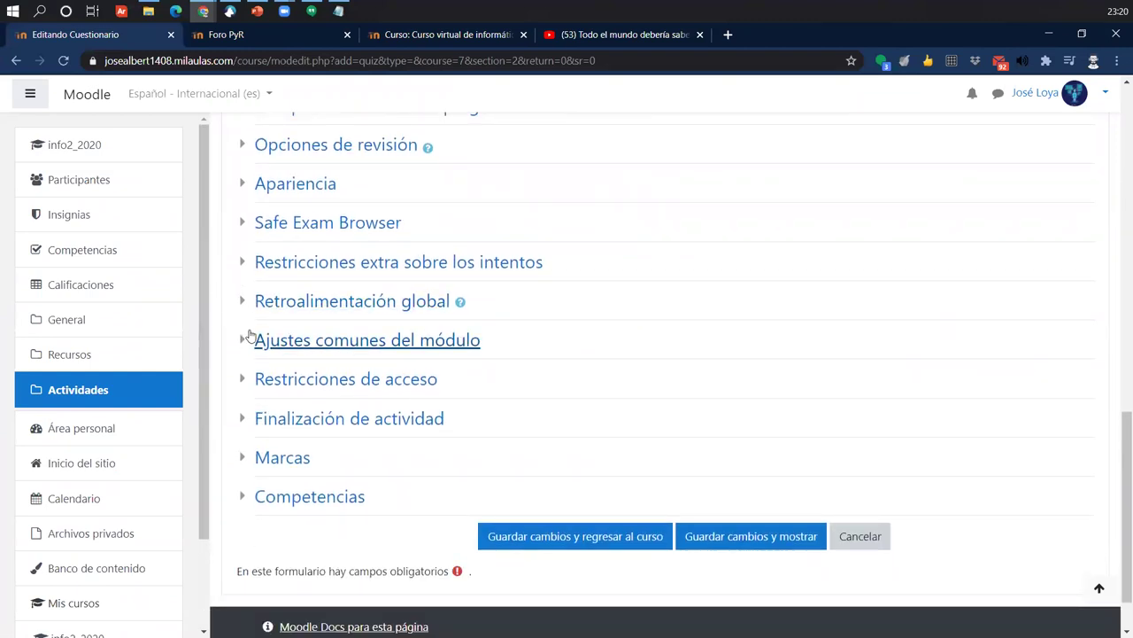
Step: Expand Opciones de revisión and annotate the El intento, Si fue correcta and Puntos options
scroll(228, 266, up, 2)
click(239, 292)
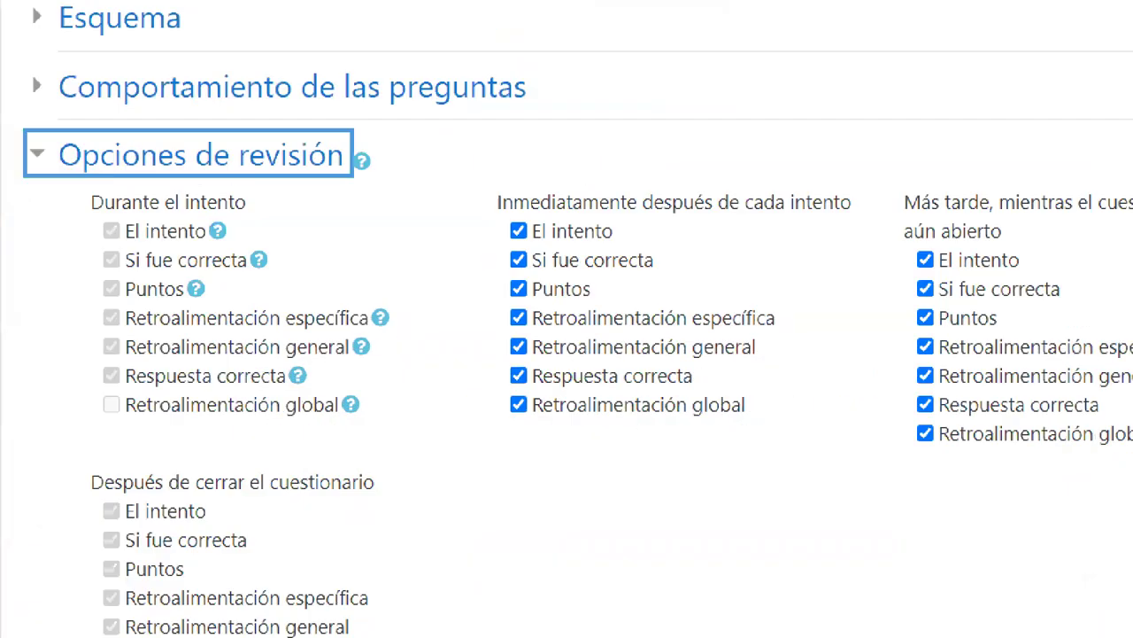
mouse_move(235, 132)
mouse_down()
mouse_move(1116, 504)
mouse_move(1068, 471)
mouse_up()
drag(711, 457, 848, 621)
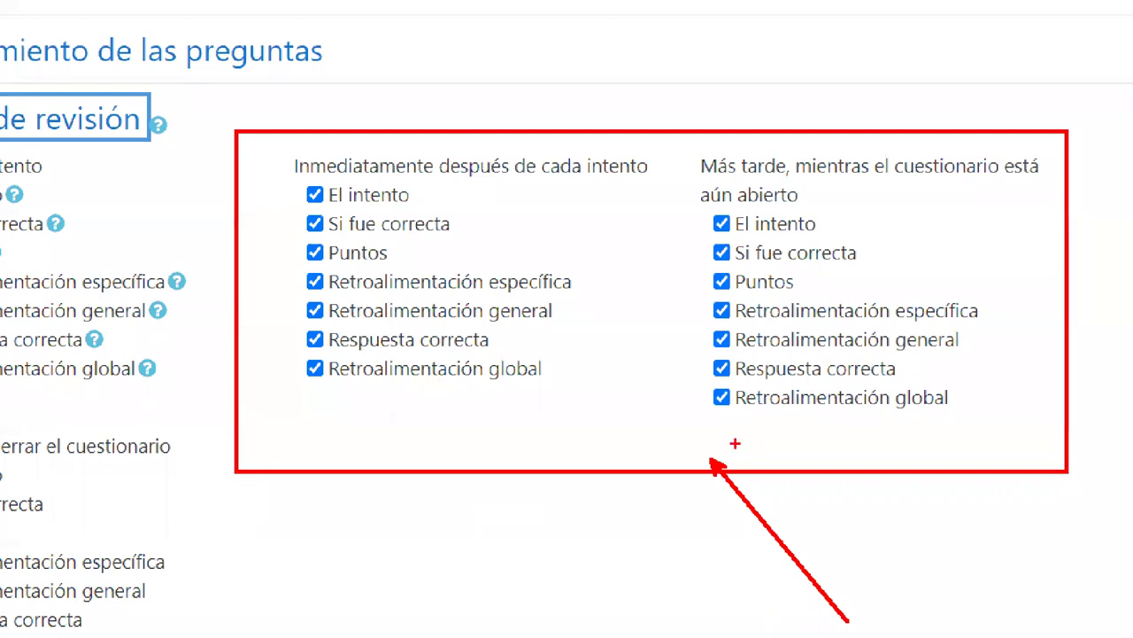
drag(414, 189, 451, 165)
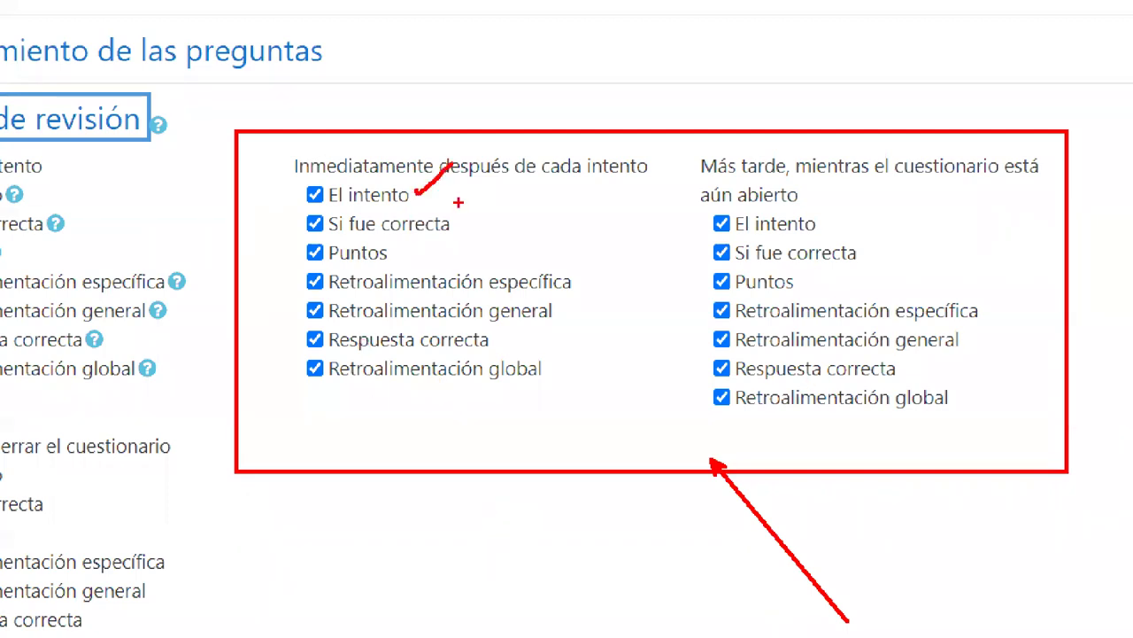
drag(459, 213, 506, 174)
drag(395, 250, 462, 226)
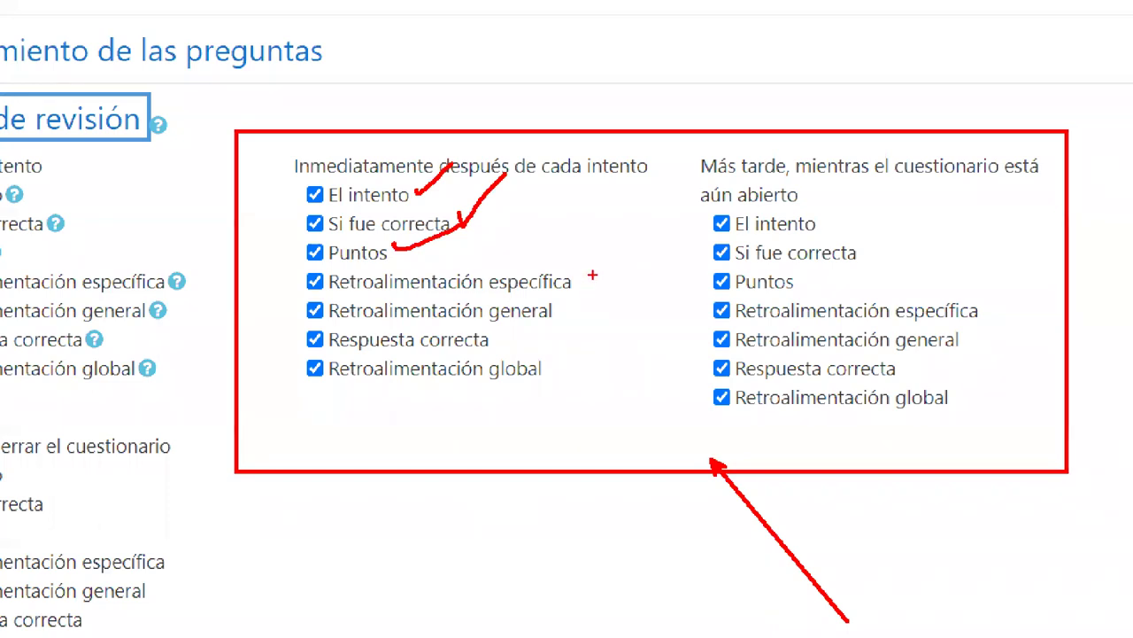
mouse_move(589, 273)
mouse_down()
mouse_move(278, 391)
mouse_move(242, 388)
mouse_move(294, 386)
mouse_up()
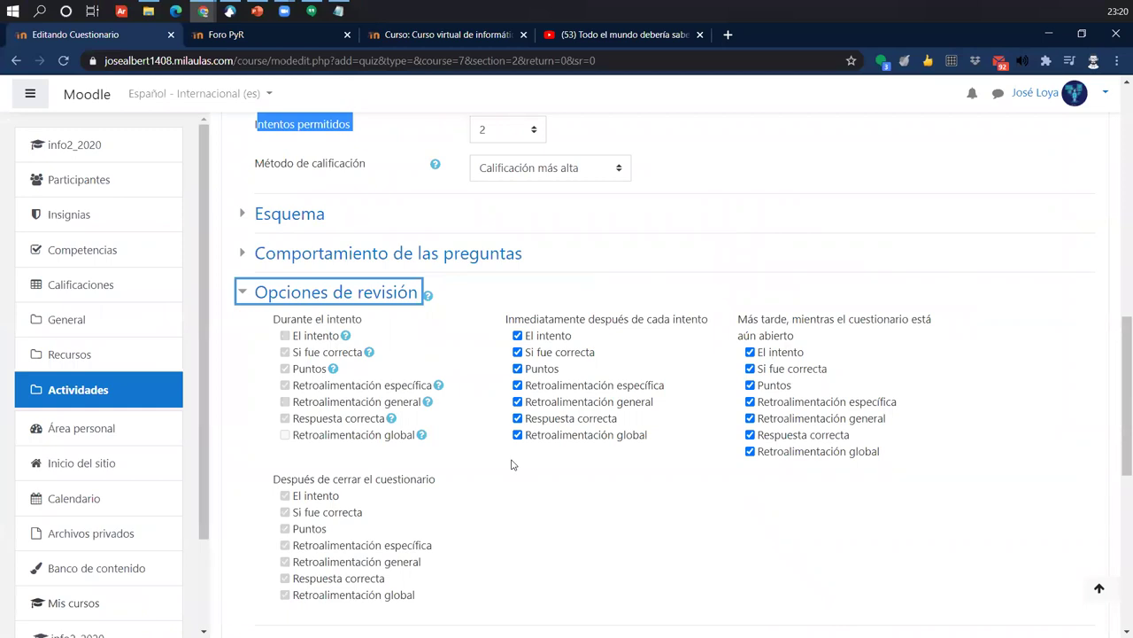
Step: Uncheck El intento and Retroalimentación global in both the 'Inmediatamente después' and 'Más tarde' columns
click(521, 336)
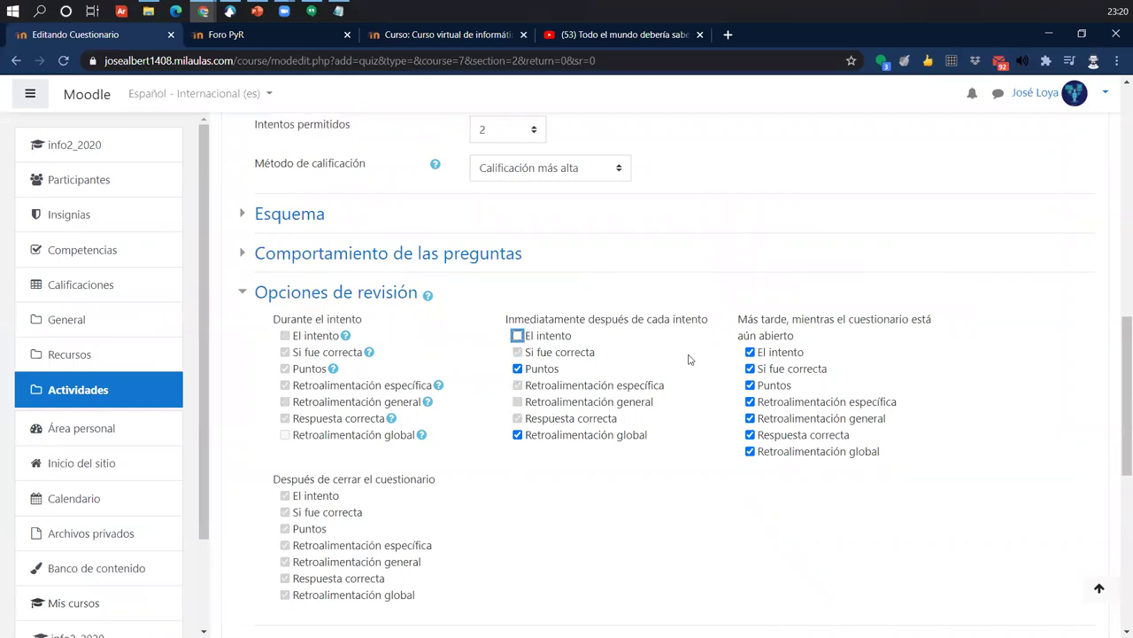
click(760, 354)
click(750, 451)
click(517, 435)
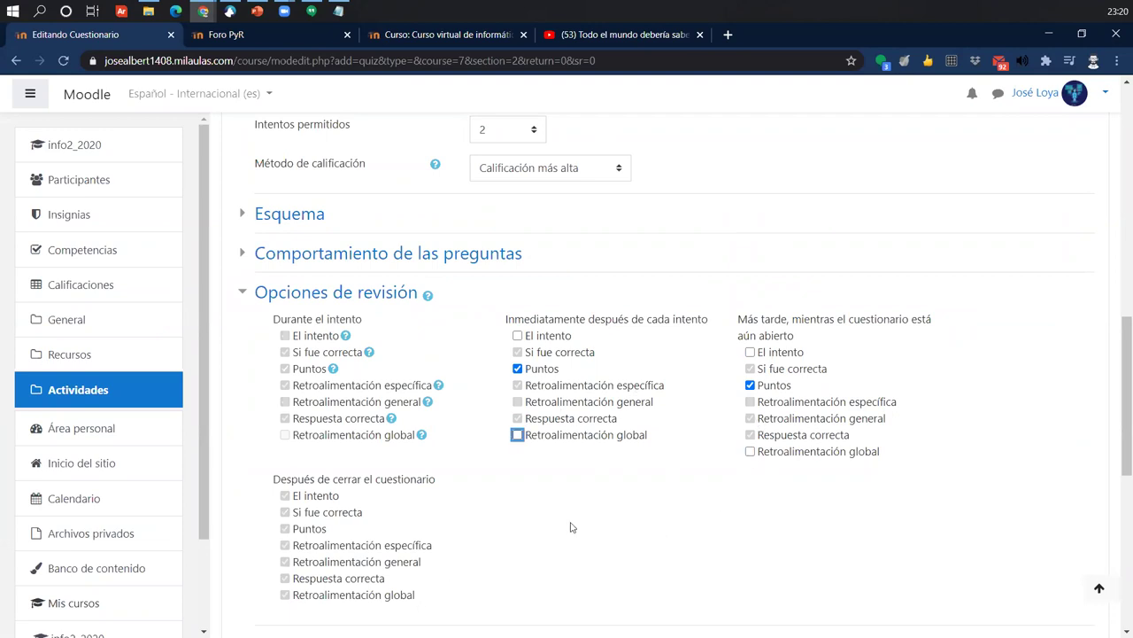
scroll(571, 527, down, 4)
scroll(571, 527, down, 2)
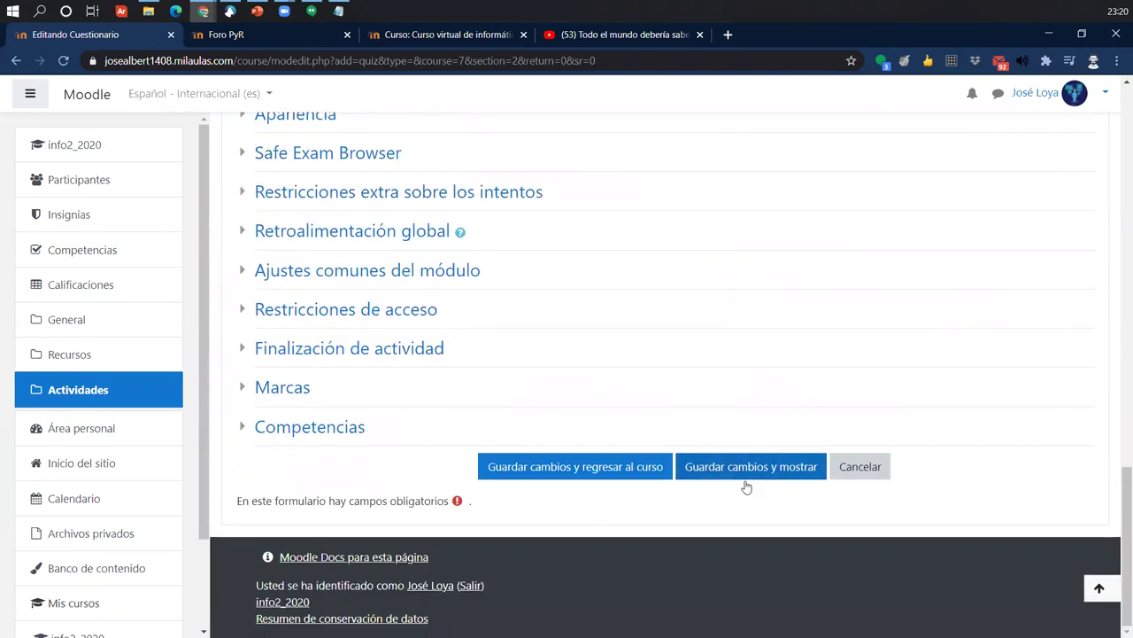
Step: Save with 'Guardar cambios y mostrar' and highlight the 2 attempts, 5-minute limit and Calificación más alta summary
click(715, 475)
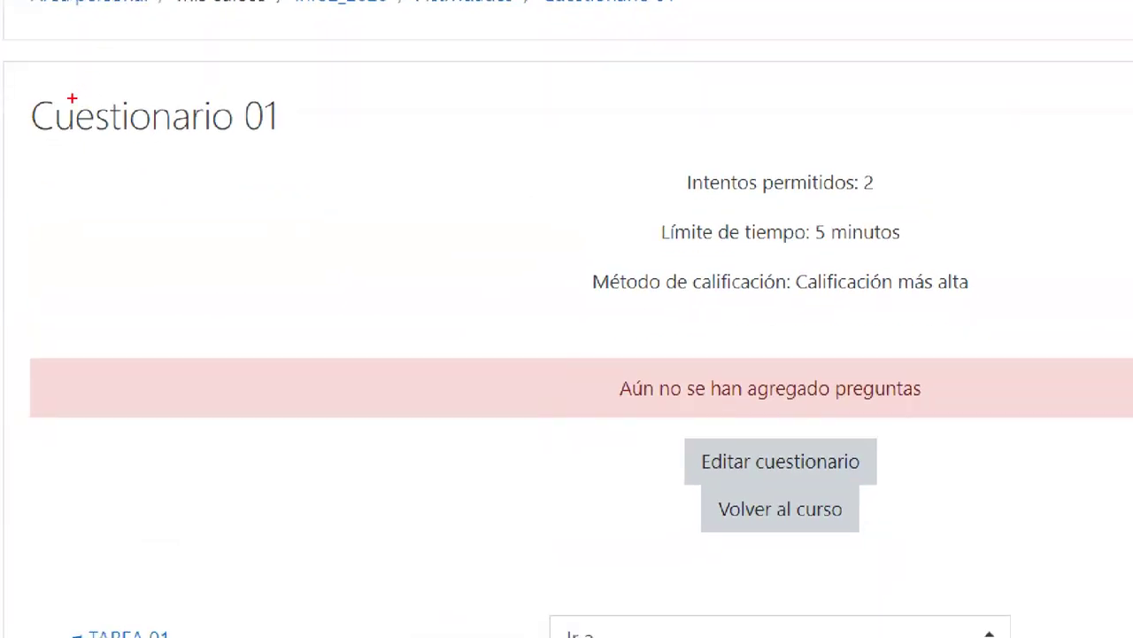
mouse_move(15, 87)
mouse_down()
mouse_move(336, 139)
mouse_move(494, 0)
mouse_up()
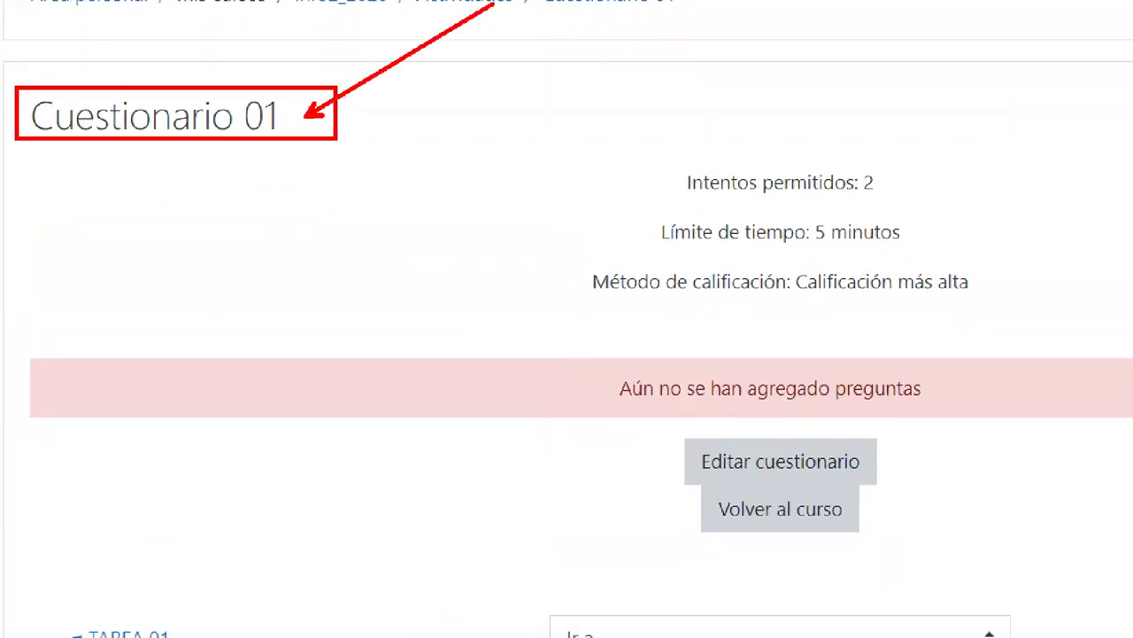
mouse_move(656, 148)
mouse_down()
mouse_move(765, 197)
mouse_move(935, 196)
mouse_move(983, 61)
mouse_up()
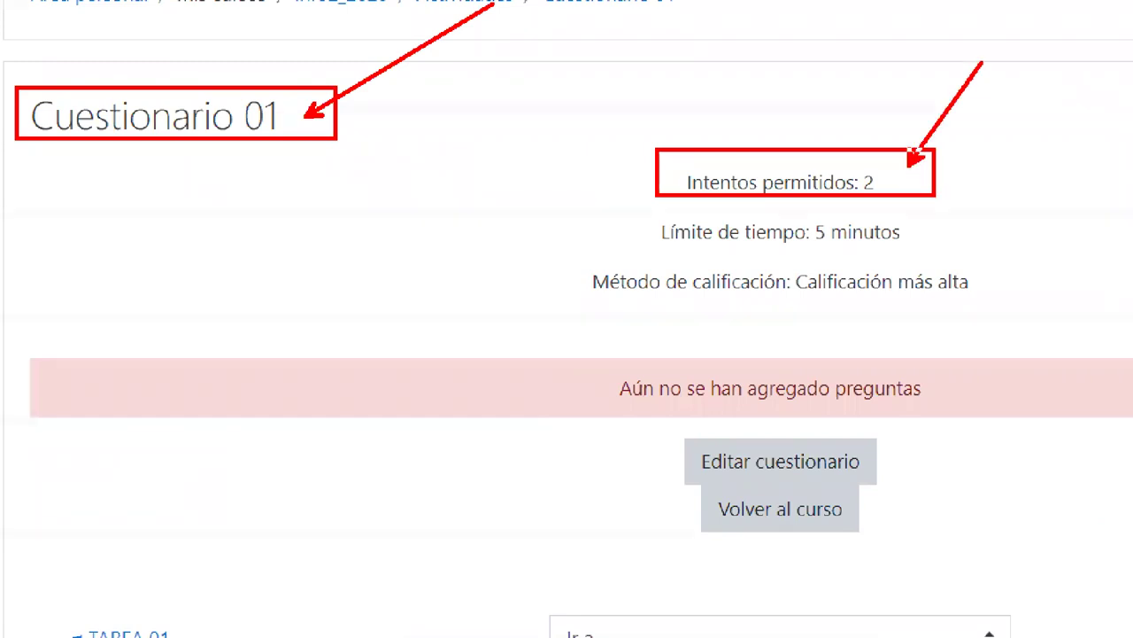
mouse_move(636, 209)
mouse_down()
mouse_move(964, 259)
mouse_move(1014, 156)
mouse_up()
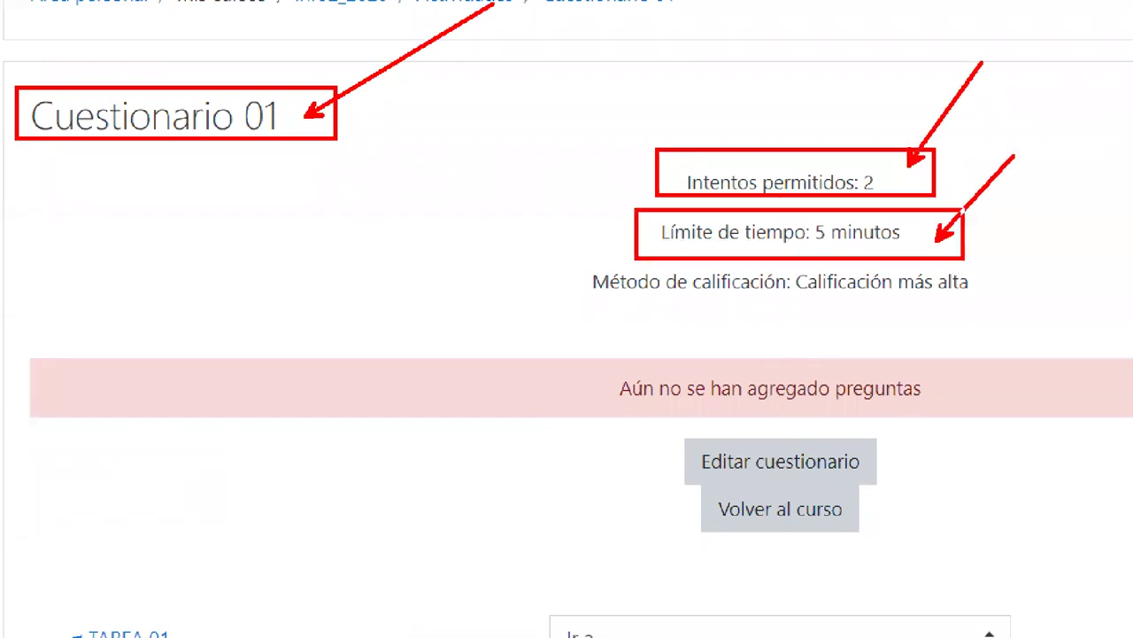
drag(606, 299, 963, 300)
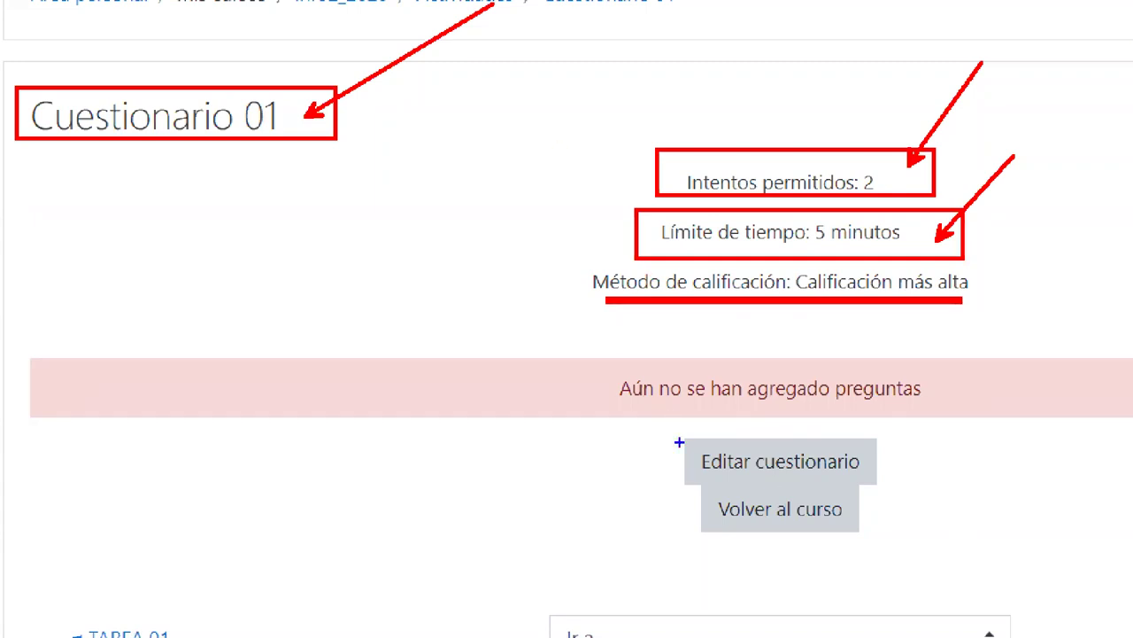
drag(664, 421, 902, 497)
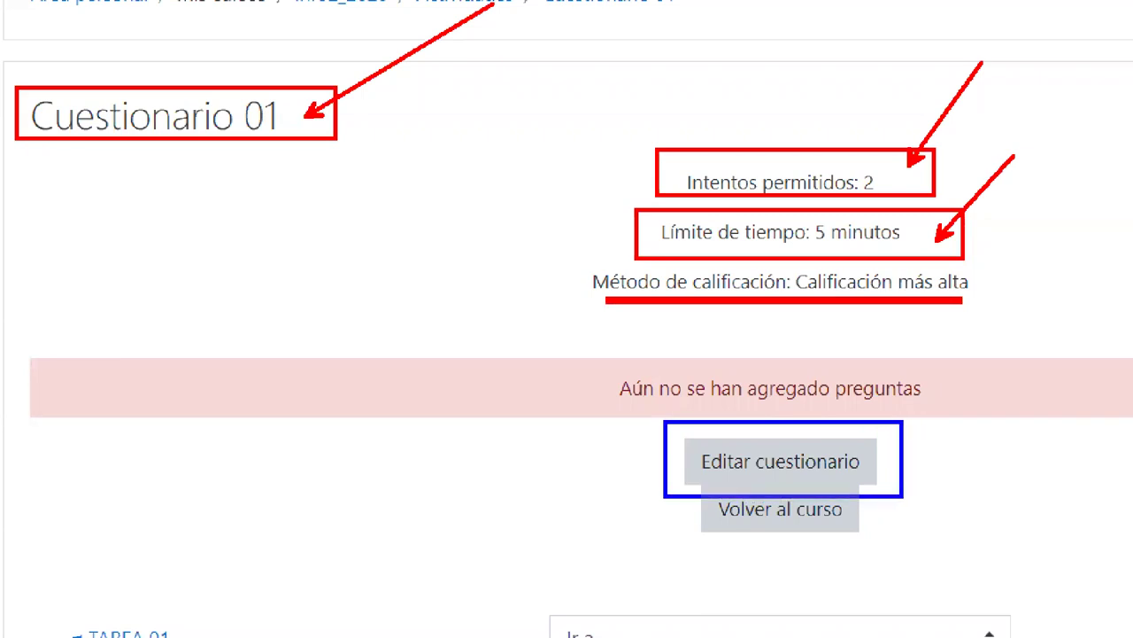
drag(927, 281, 859, 463)
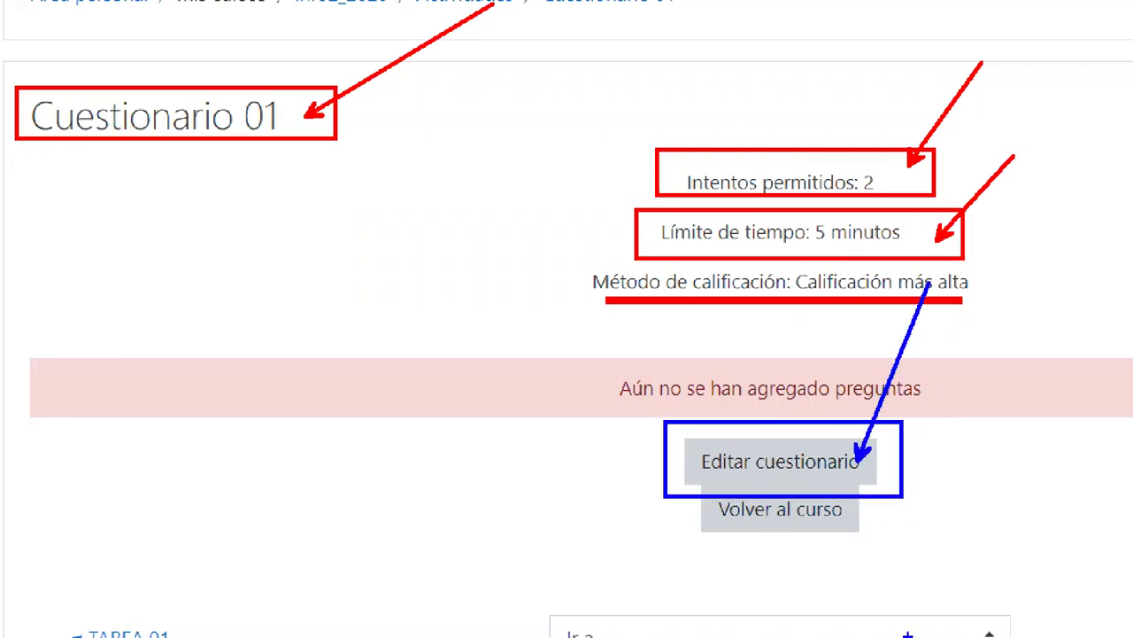
key(Escape)
Step: Open the quiz's editing page and annotate the Calificación máxima field
click(639, 468)
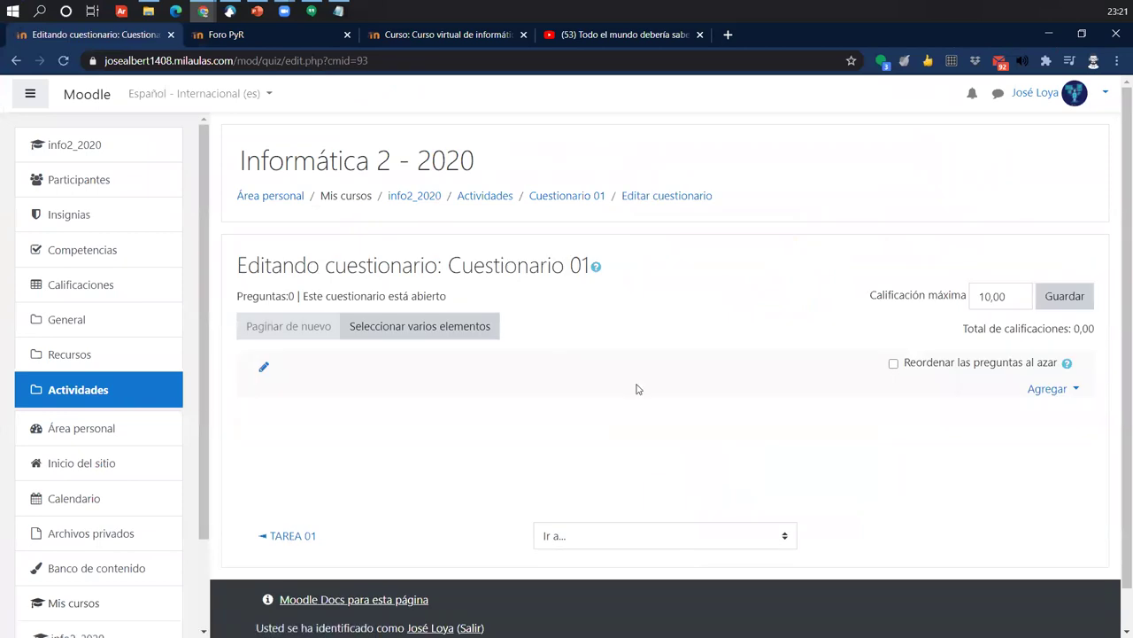
key(ctrl+1)
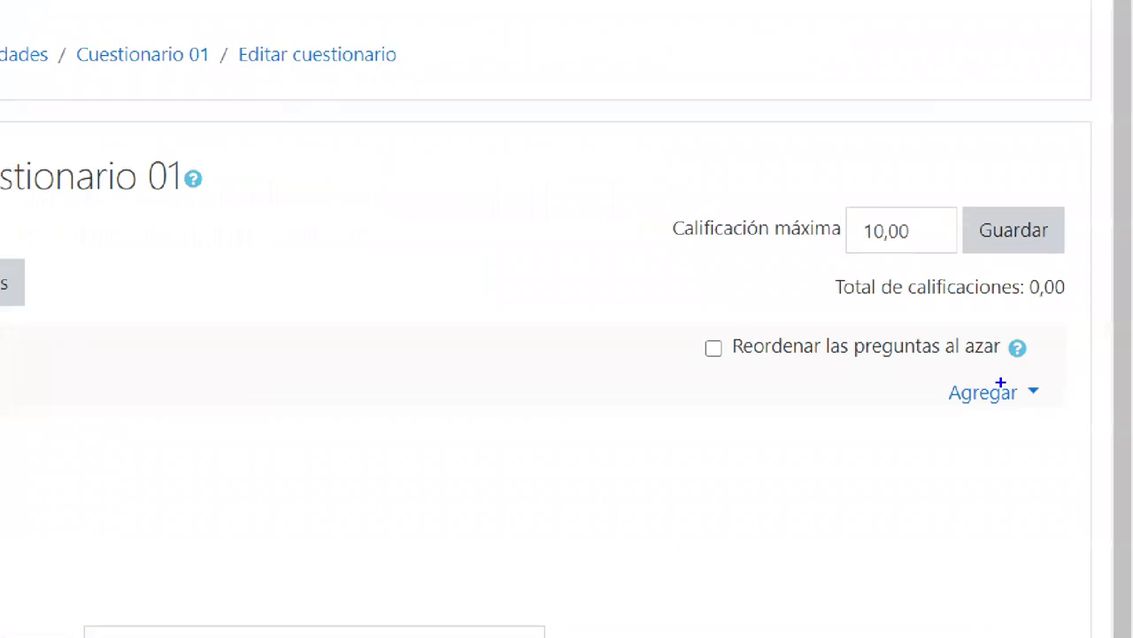
mouse_move(655, 185)
mouse_down()
mouse_move(1070, 256)
mouse_move(1082, 272)
mouse_up()
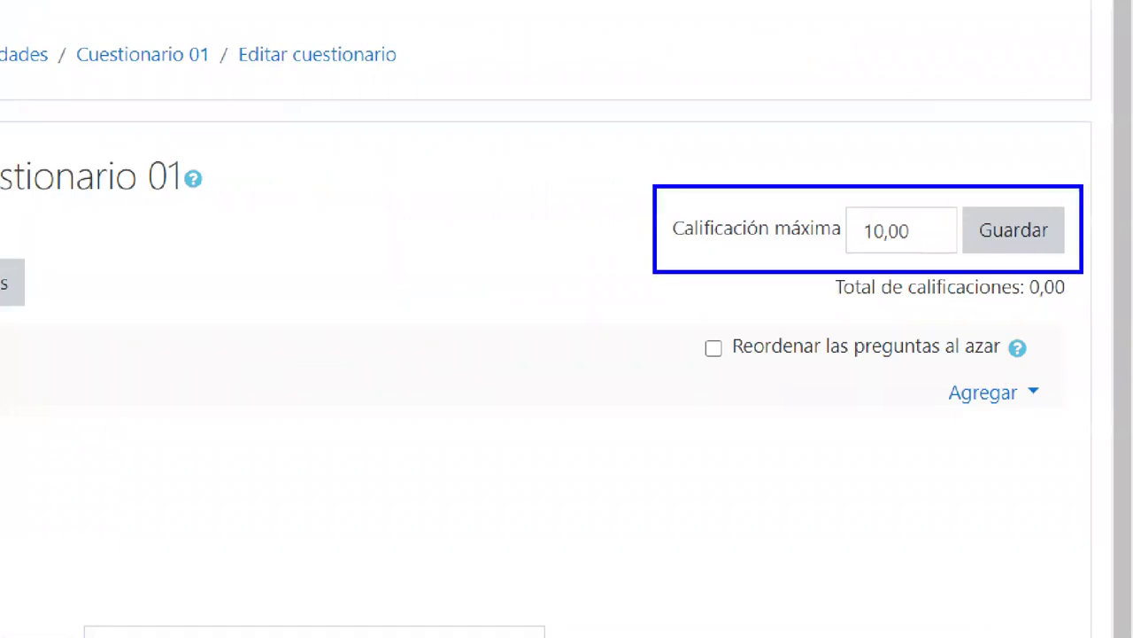
drag(691, 213, 469, 108)
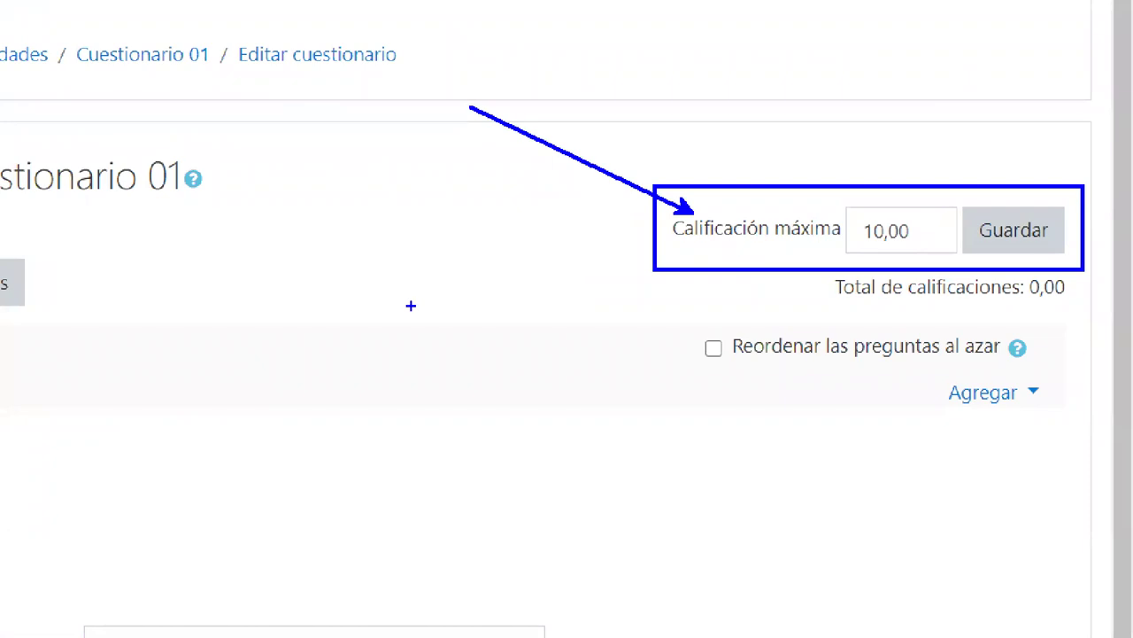
key(t)
text(20)
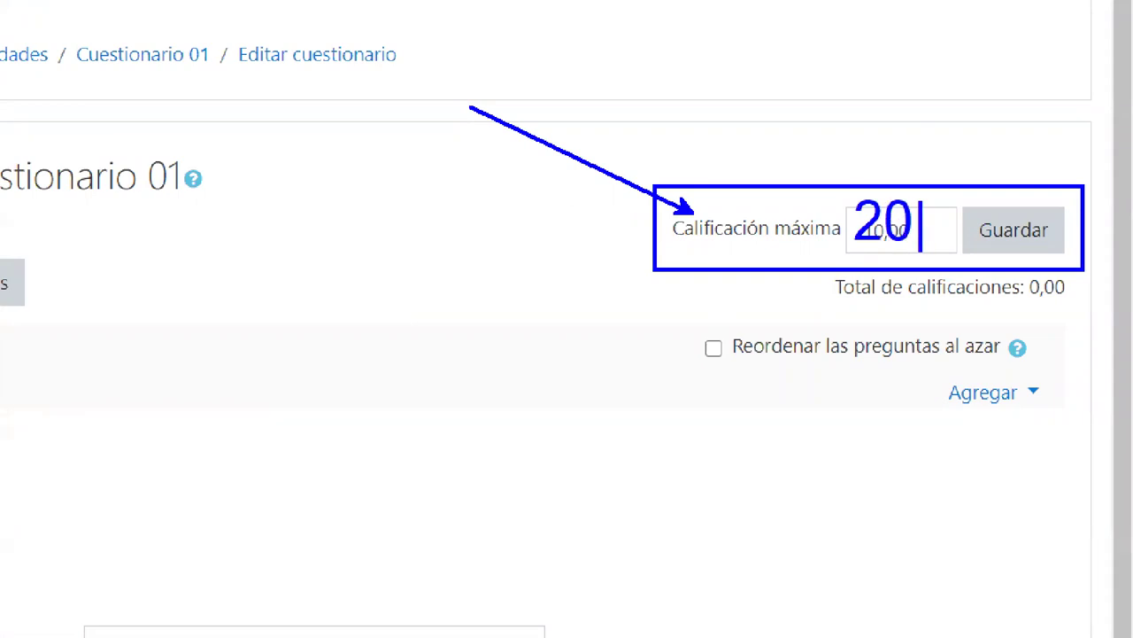
key(Escape)
drag(1016, 230, 996, 80)
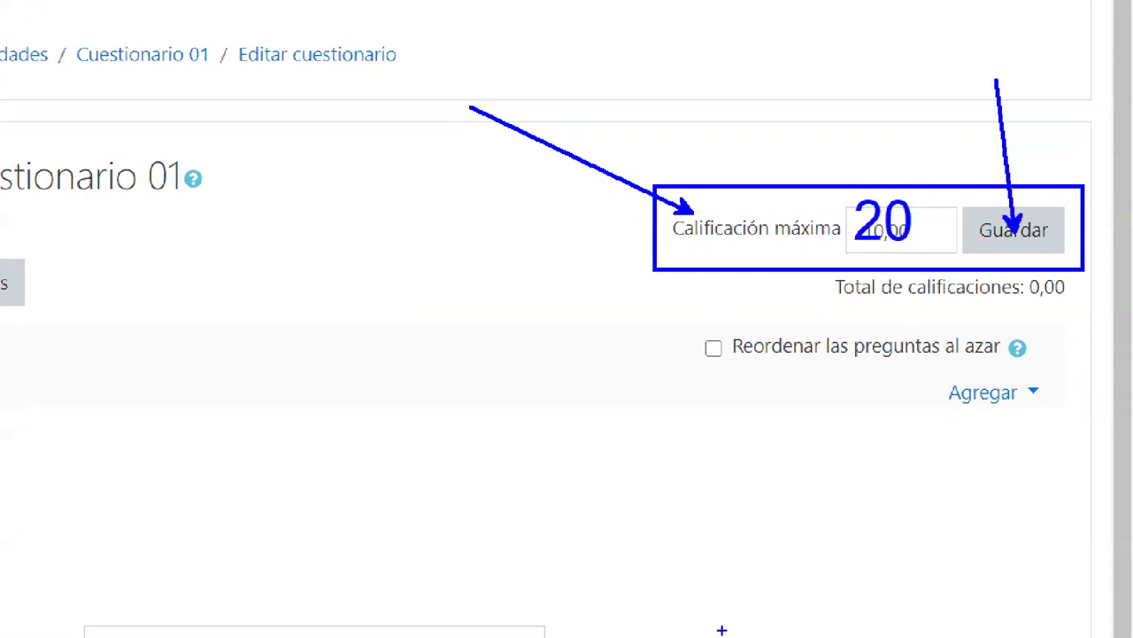
key(Escape)
Step: Change Calificación máxima from 10,00 to 20,00 and save it
double_click(992, 296)
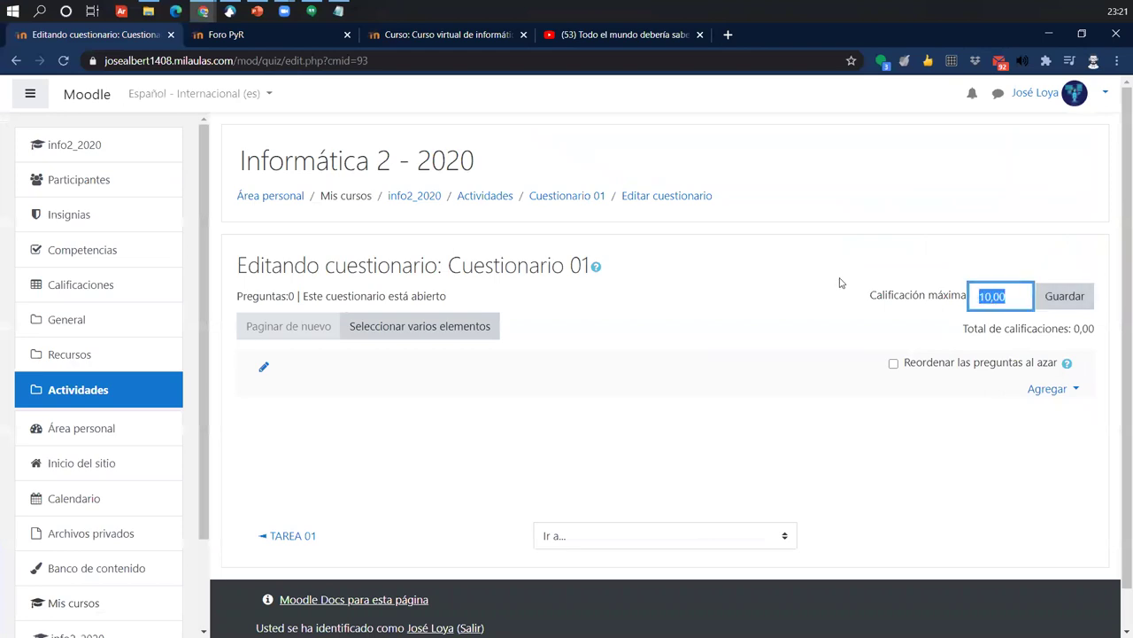
text(20)
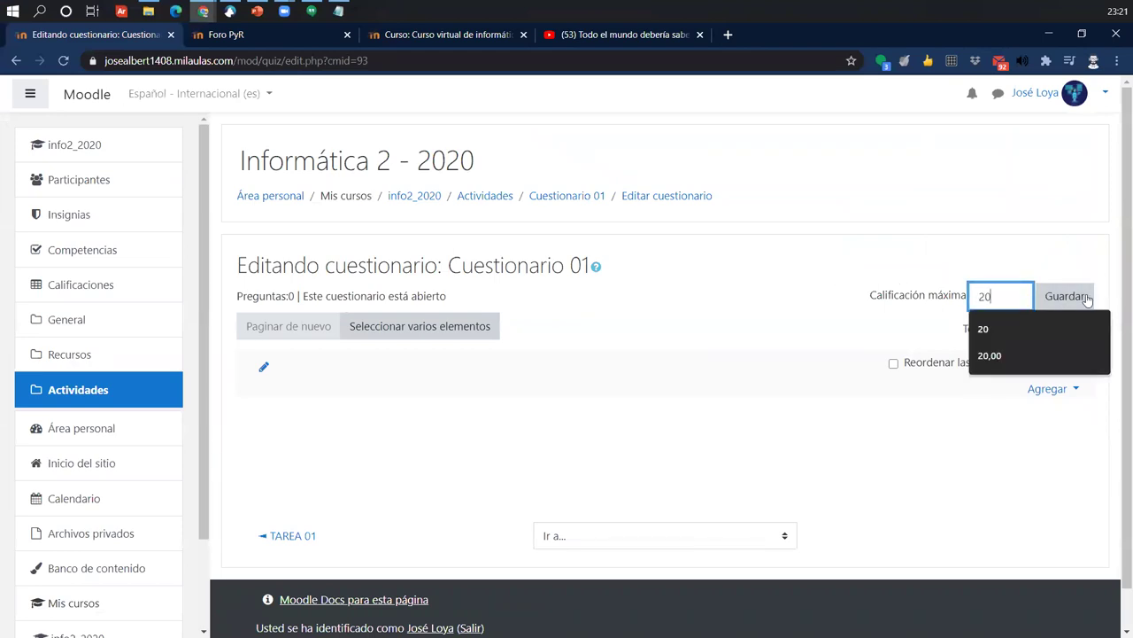
click(1086, 298)
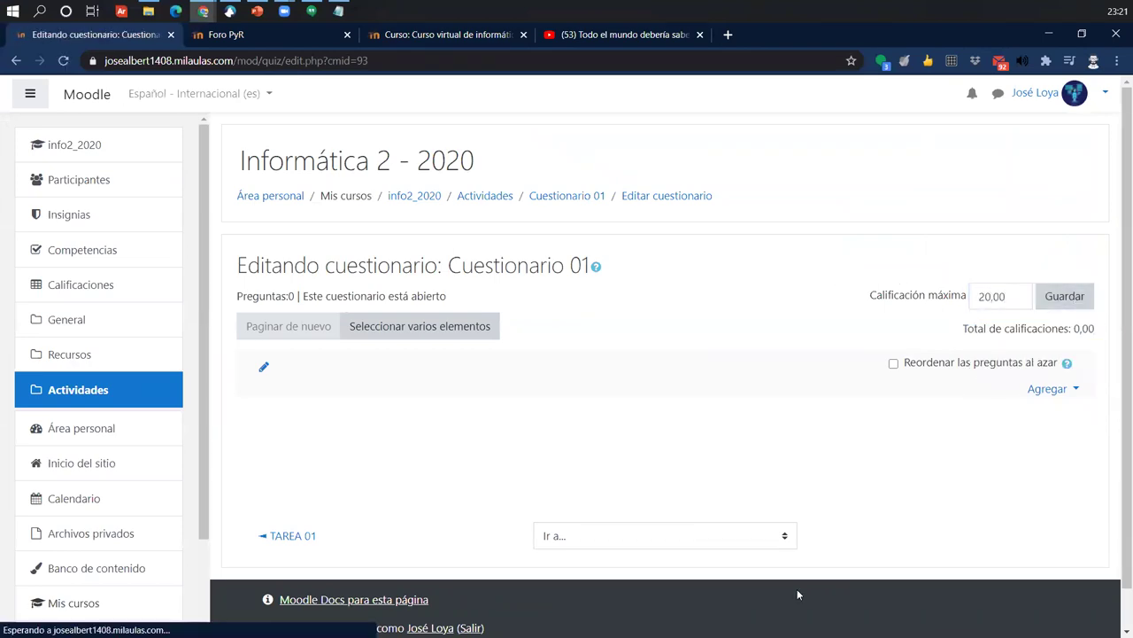
key(ctrl+1)
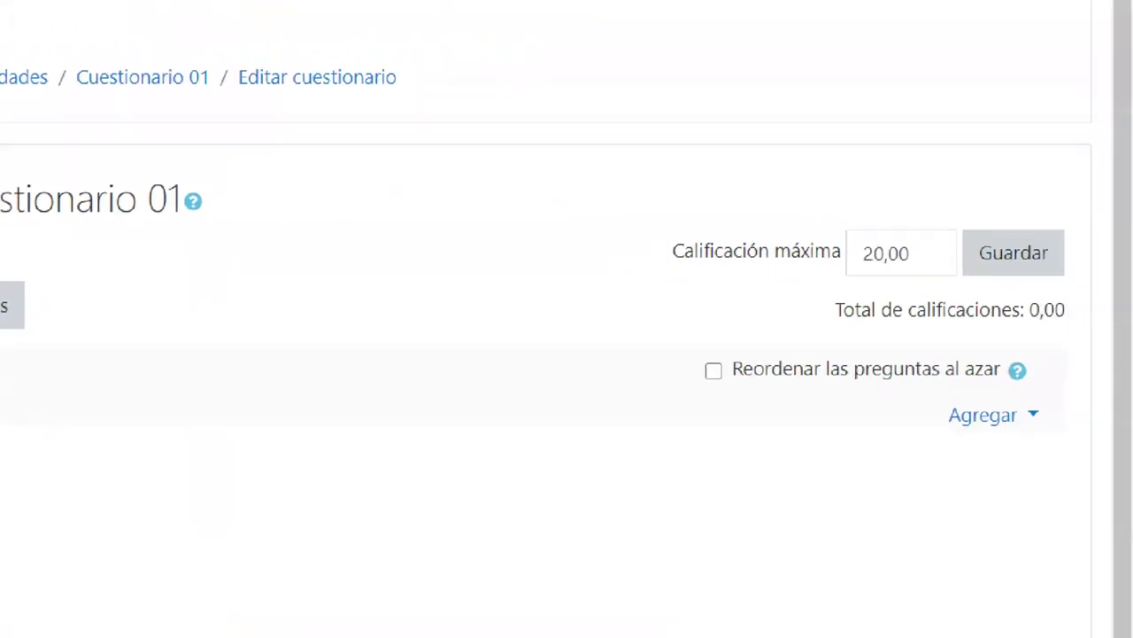
mouse_move(811, 232)
mouse_down()
mouse_move(1113, 276)
mouse_move(1084, 275)
mouse_up()
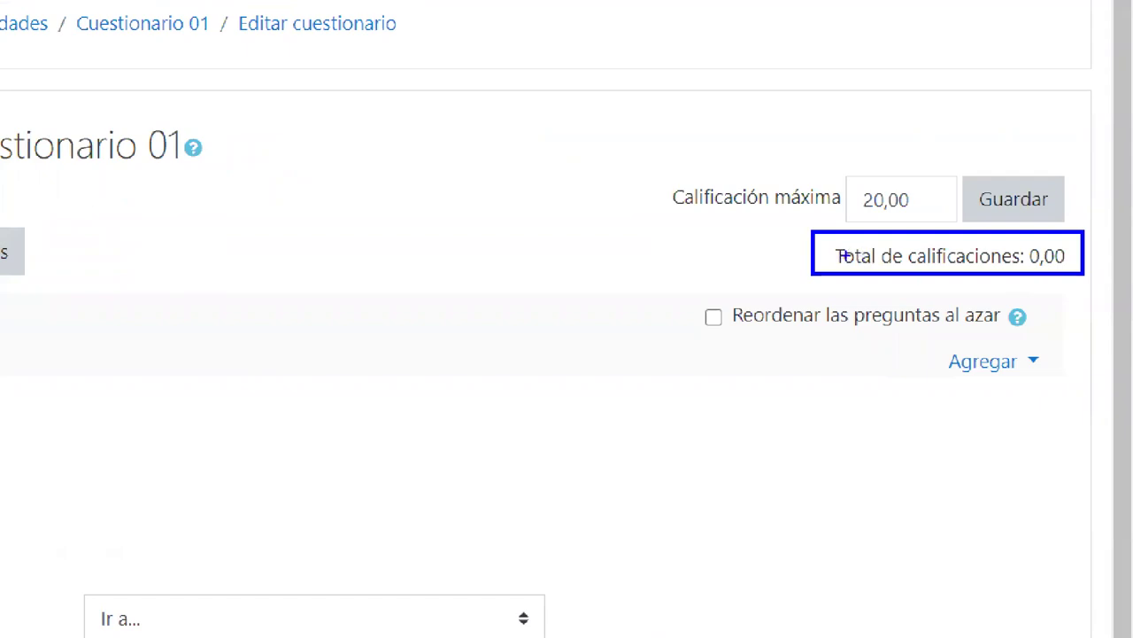
drag(841, 255, 577, 223)
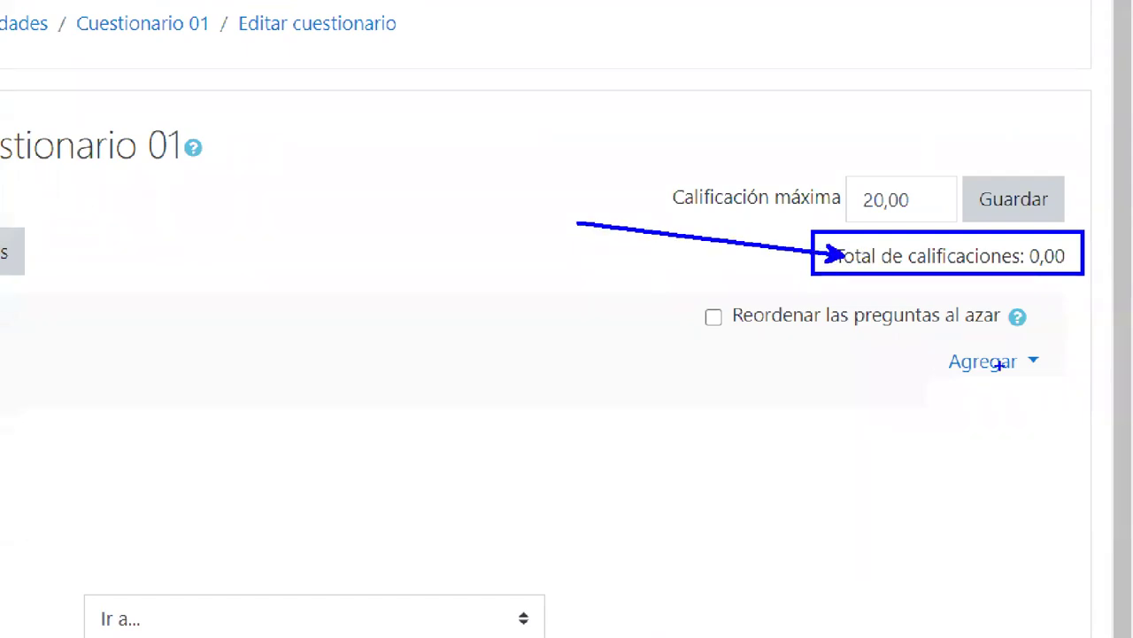
drag(910, 351, 1059, 384)
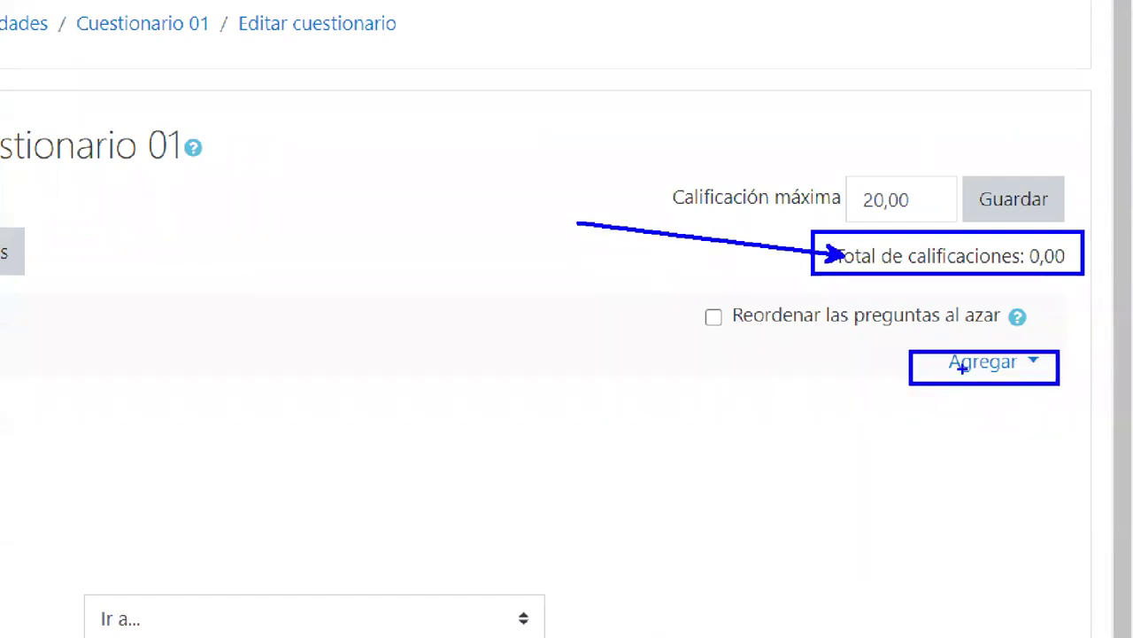
drag(963, 368, 866, 510)
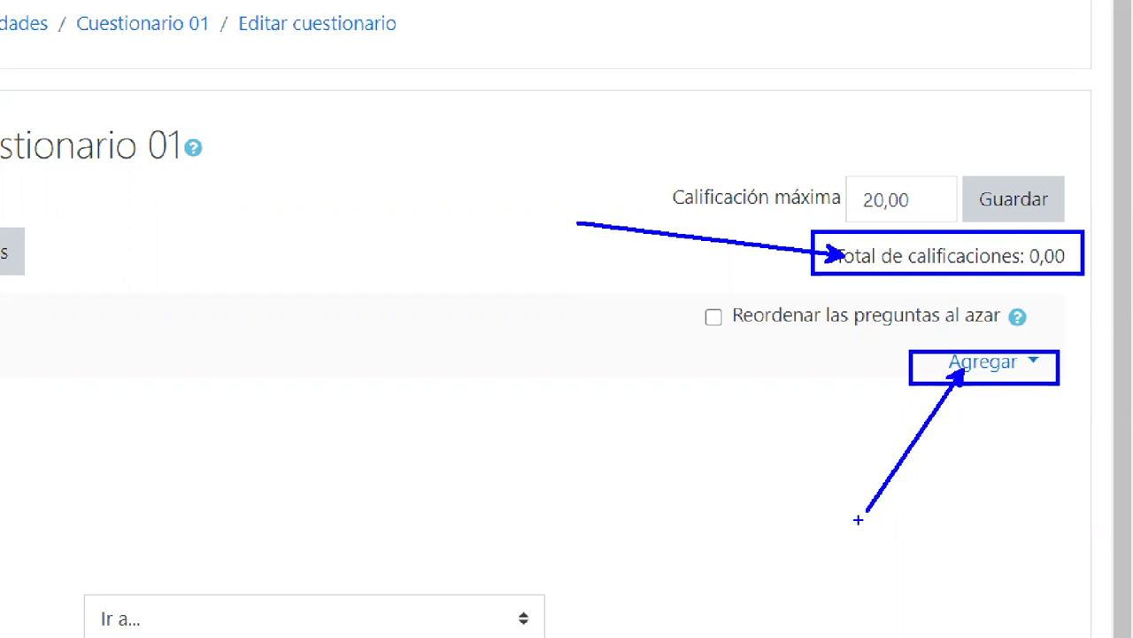
key(Escape)
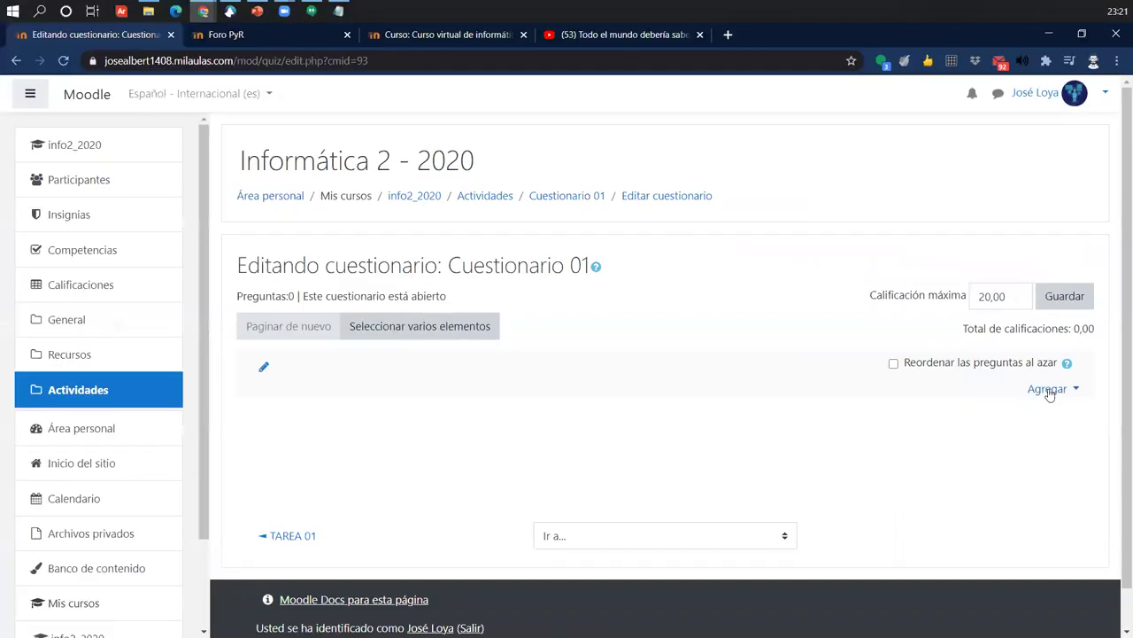
Step: Choose Agregar > una nueva pregunta and mark the available question types
click(1050, 390)
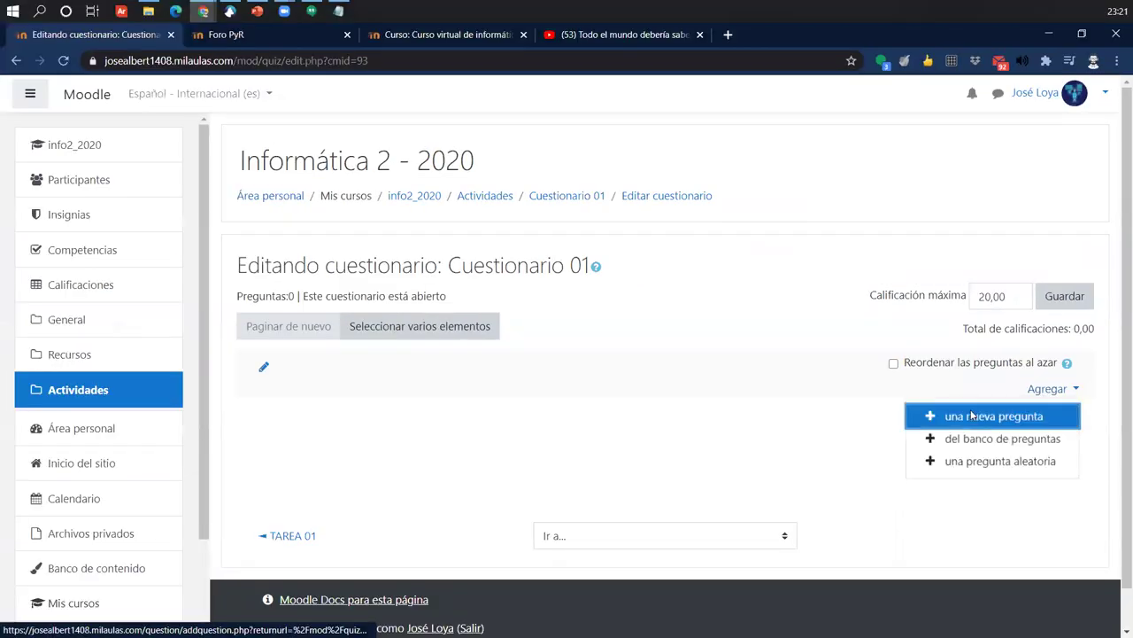
click(973, 415)
key(ctrl+1)
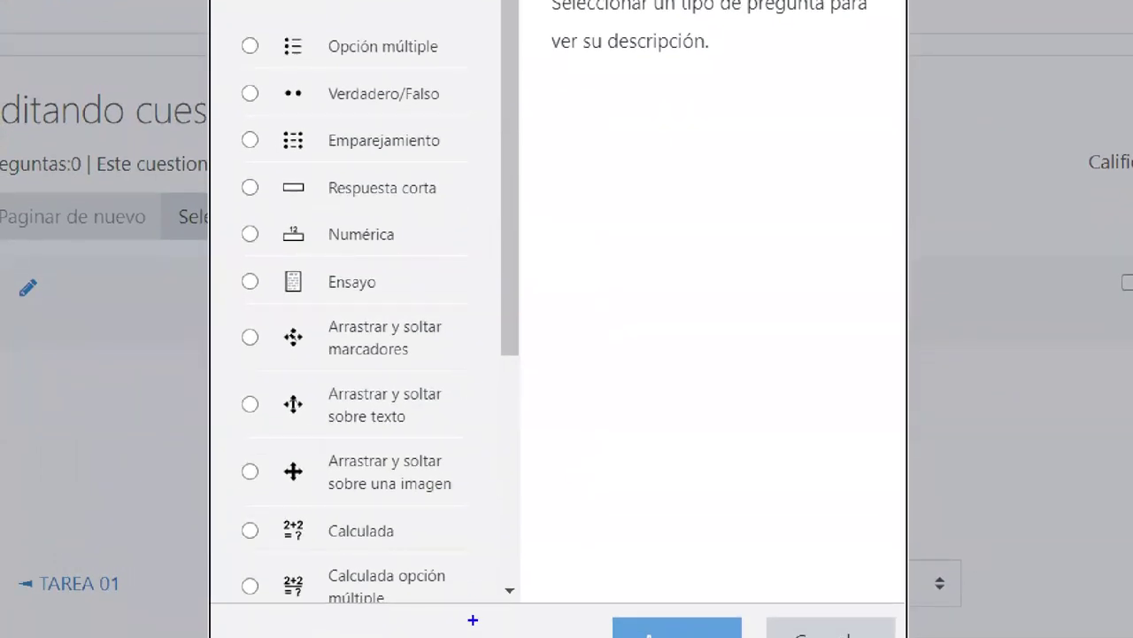
drag(489, 613, 490, 32)
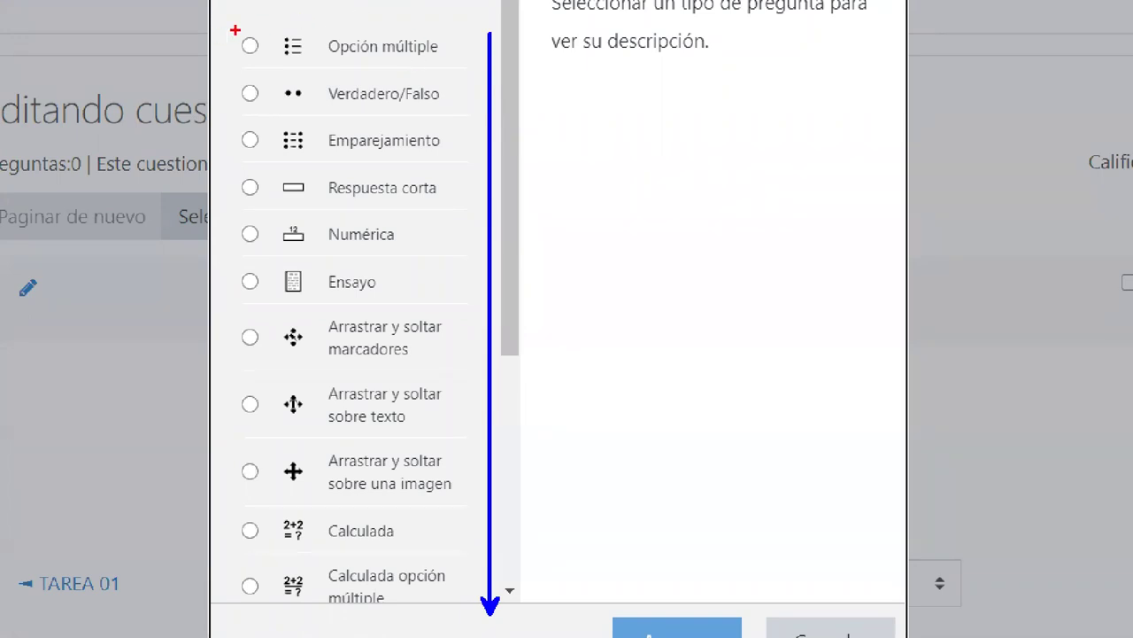
mouse_move(237, 34)
mouse_down()
mouse_move(251, 53)
mouse_move(281, 2)
mouse_up()
mouse_move(236, 64)
mouse_down()
mouse_move(237, 88)
mouse_move(264, 61)
mouse_up()
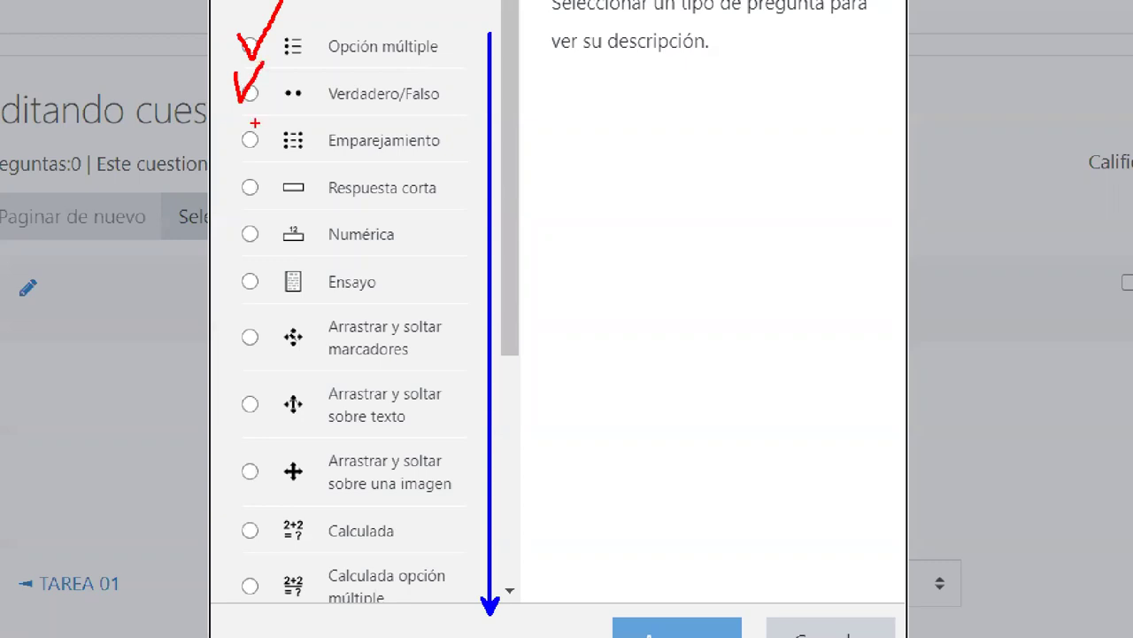
drag(238, 121, 278, 104)
mouse_move(236, 265)
mouse_down()
mouse_move(251, 283)
mouse_move(271, 262)
mouse_up()
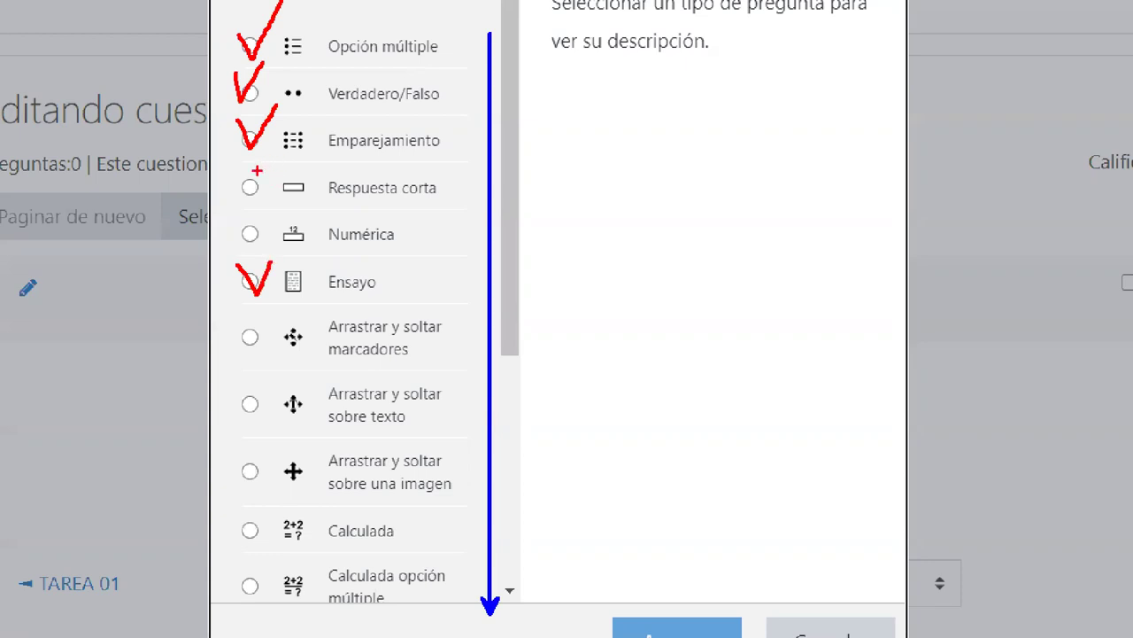
mouse_move(236, 176)
mouse_down()
mouse_move(250, 189)
mouse_move(268, 167)
mouse_up()
Step: Annotate that open questions must be graded by the teacher, then add an Opción múltiple question
mouse_move(214, 250)
mouse_down()
mouse_move(437, 305)
mouse_move(636, 238)
mouse_up()
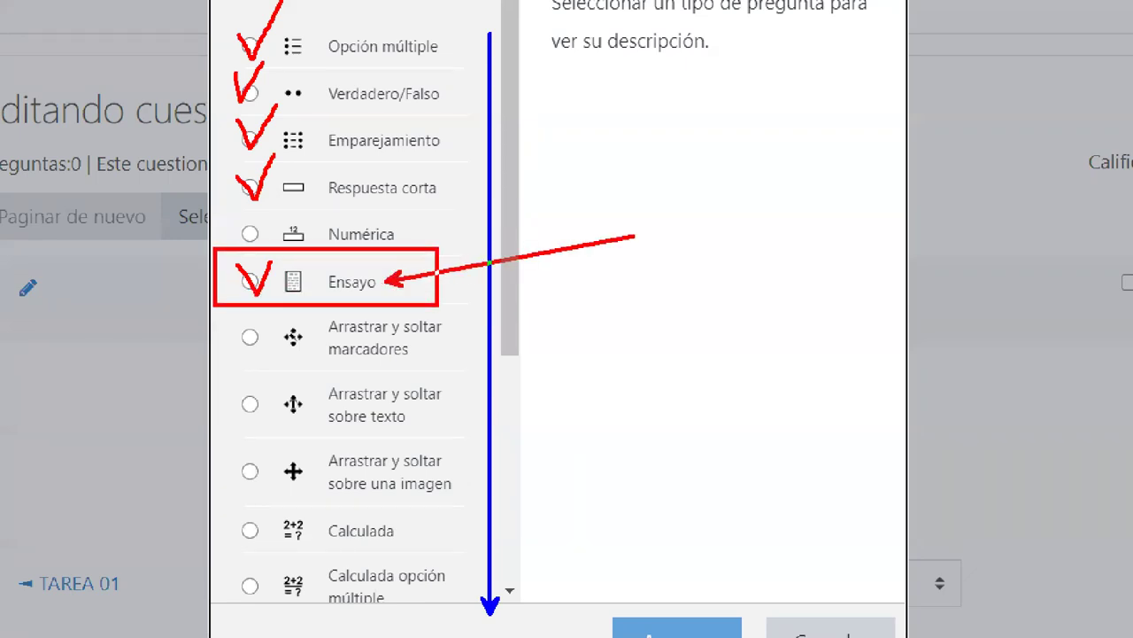
text(tAbierta)
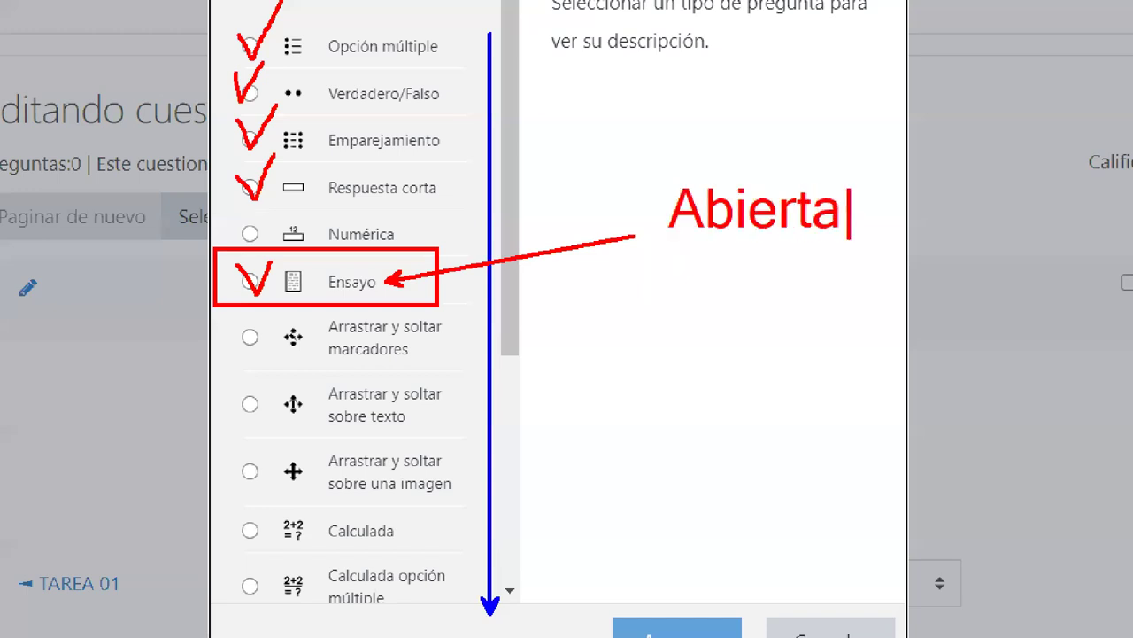
key(Return)
text(e)
key(BackSpace)
text(q el docene)
key(BackSpace)
key(BackSpace)
text(te)
key(Return)
text(debe calif)
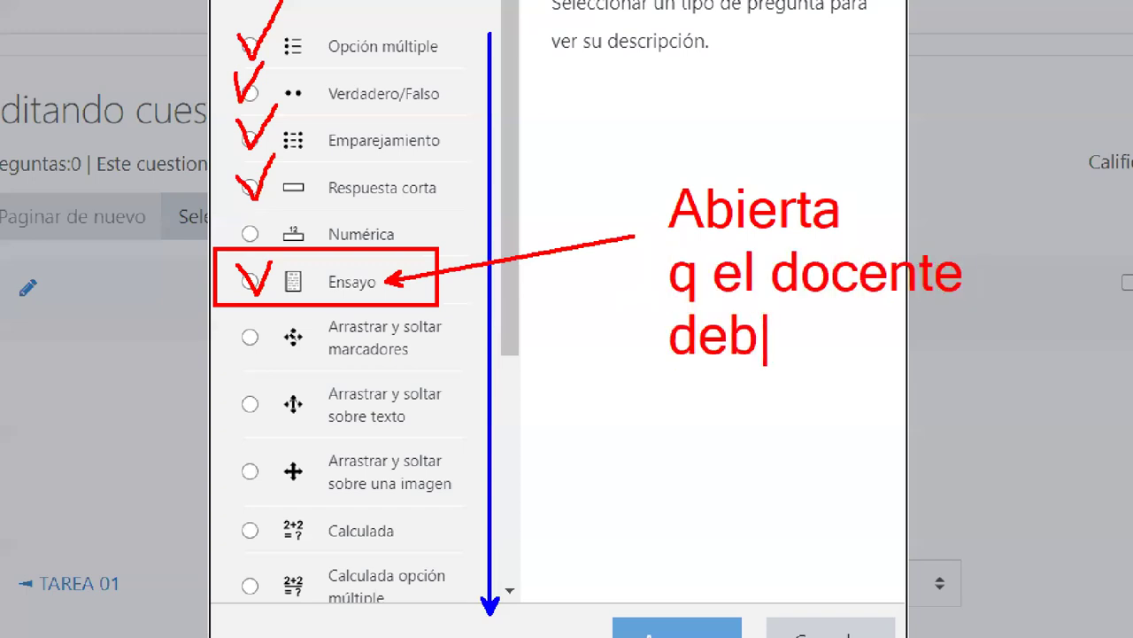
text(icar)
key(Return)
text(la respuesta)
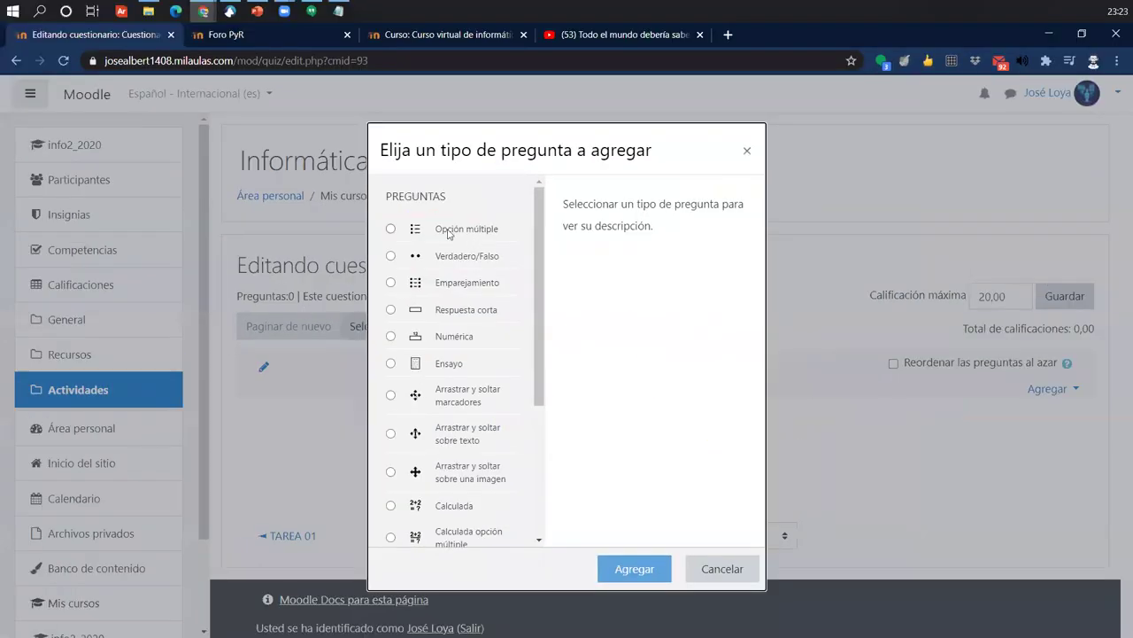
click(437, 232)
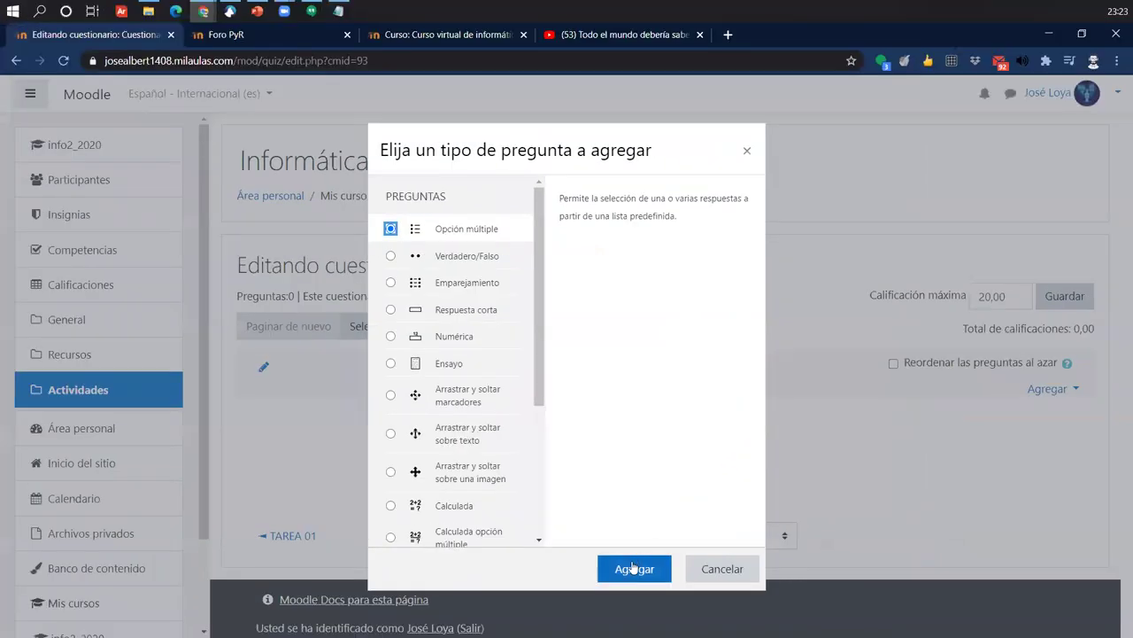
click(646, 575)
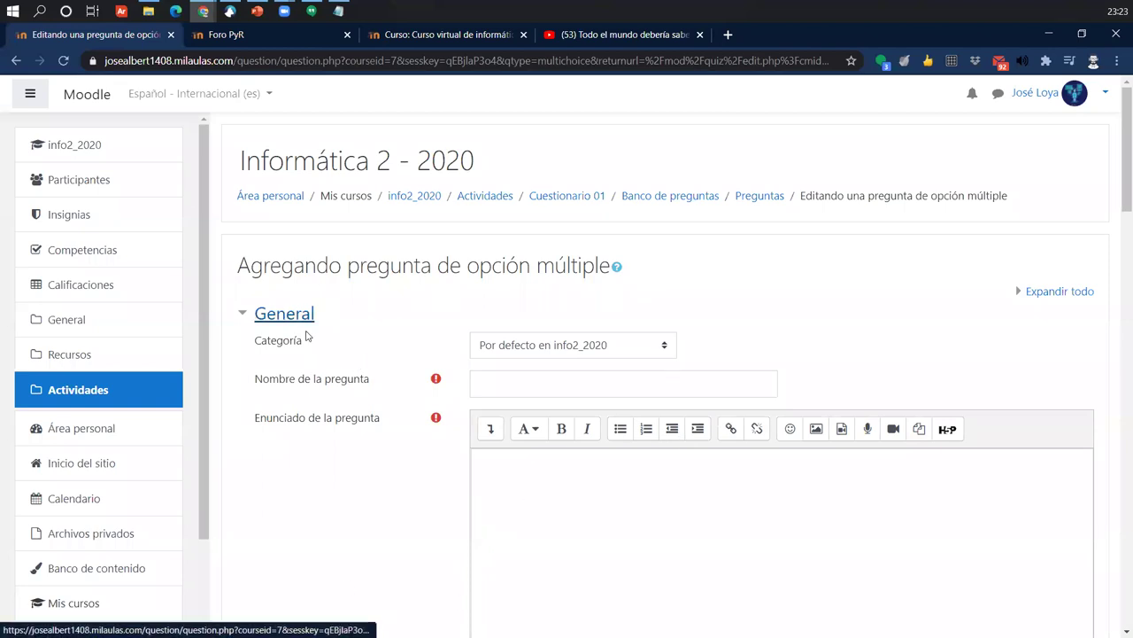
Step: Choose Por defecto en Cuestionario 01 from the new question's Categoría dropdown
scroll(635, 365, down, 3)
scroll(456, 292, up, 3)
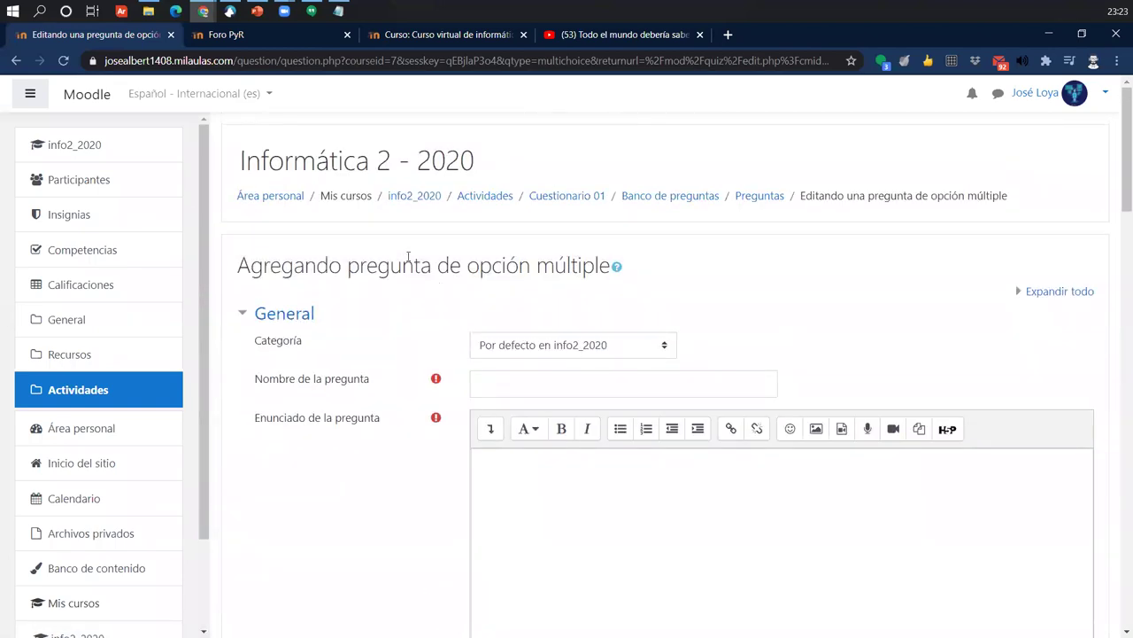
drag(341, 257, 596, 265)
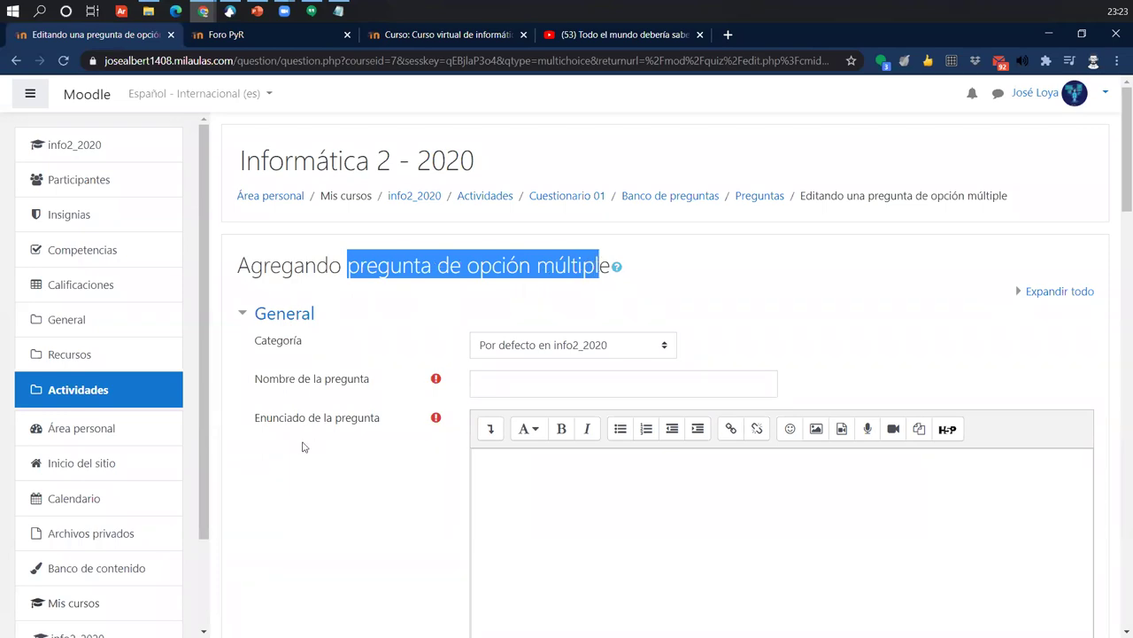
scroll(302, 447, down, 5)
scroll(302, 447, down, 5)
scroll(301, 445, up, 10)
click(241, 341)
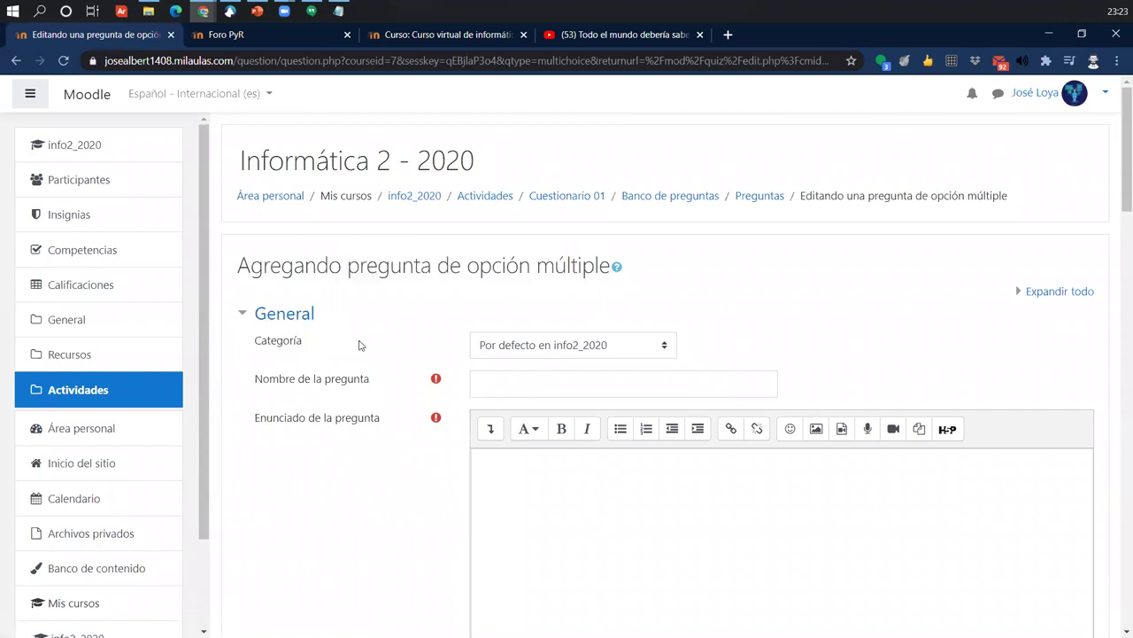
click(550, 354)
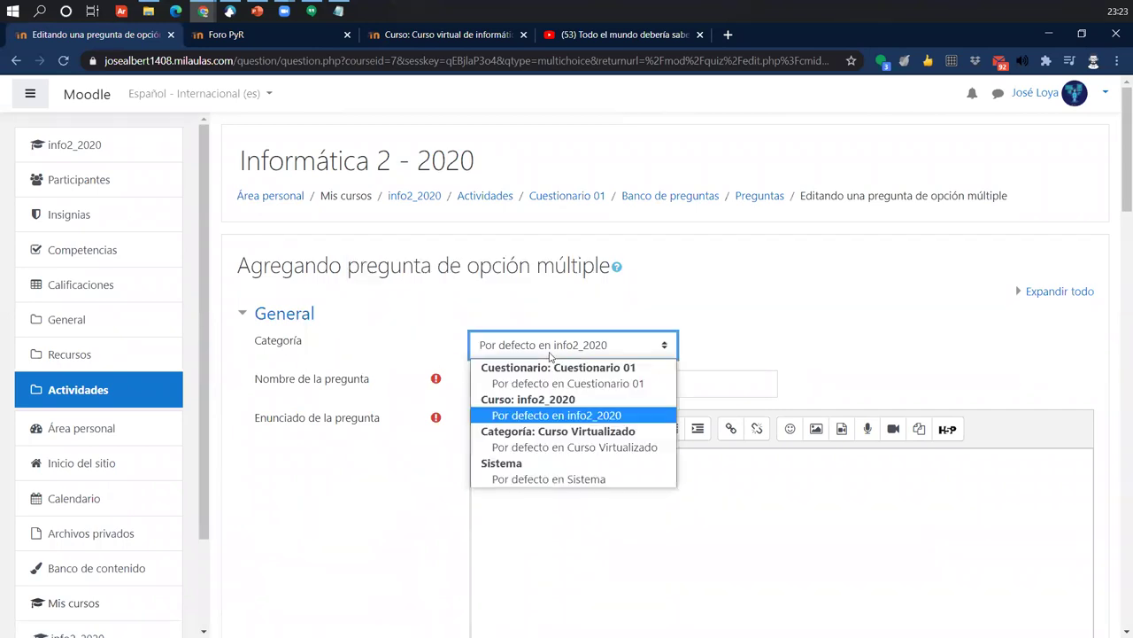
click(550, 350)
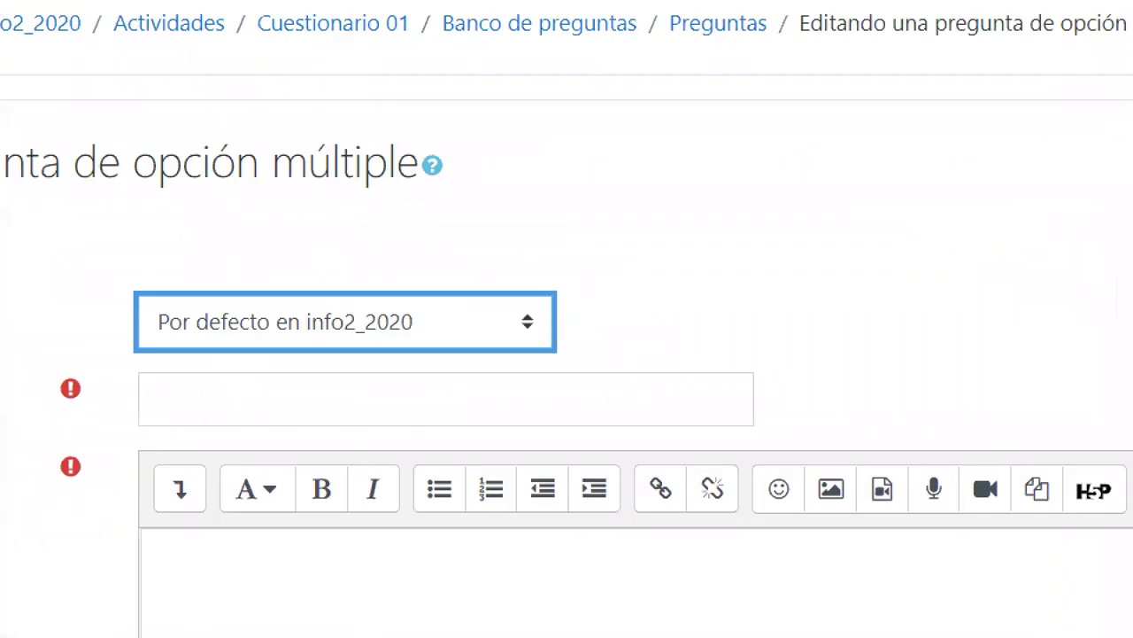
click(640, 331)
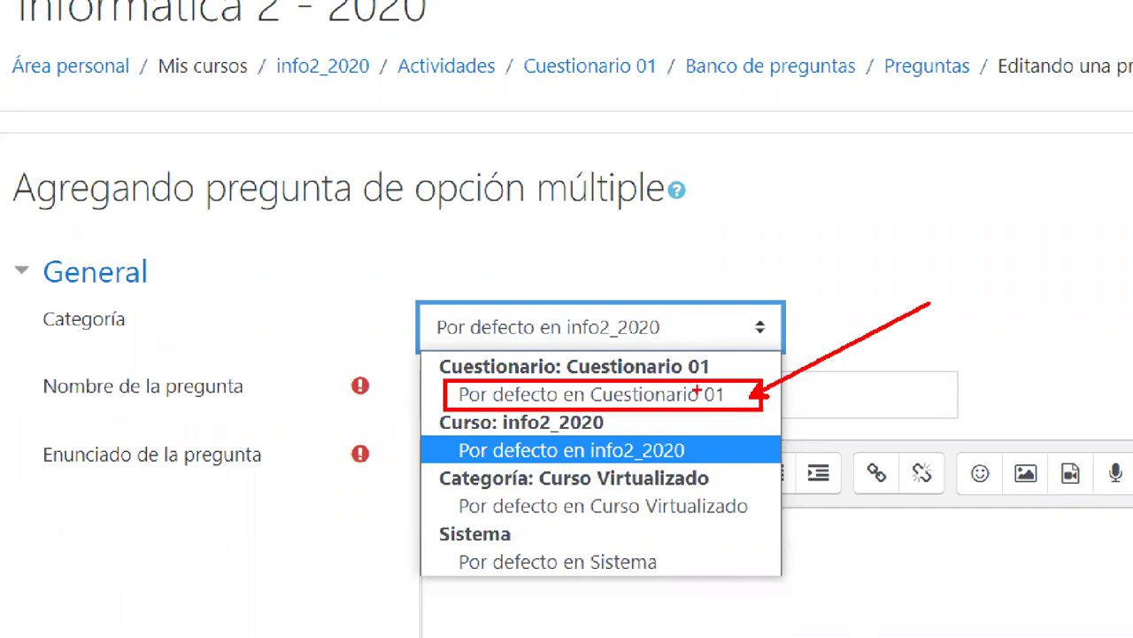
mouse_move(729, 450)
mouse_down()
mouse_move(786, 427)
mouse_move(823, 457)
mouse_move(696, 454)
mouse_up()
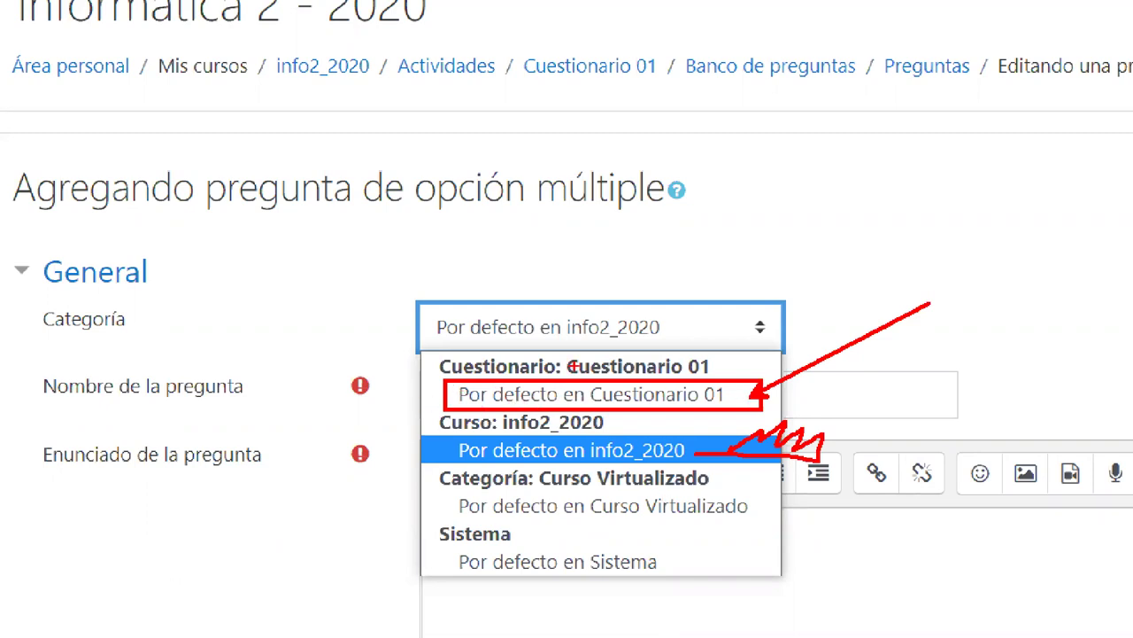
click(577, 342)
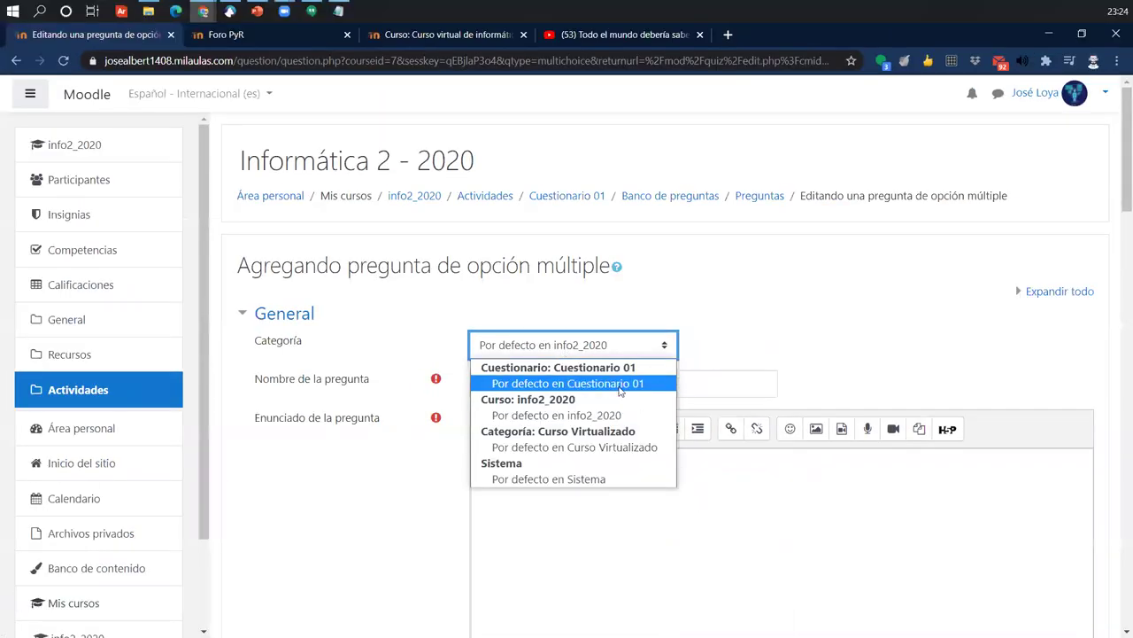
click(620, 391)
click(552, 379)
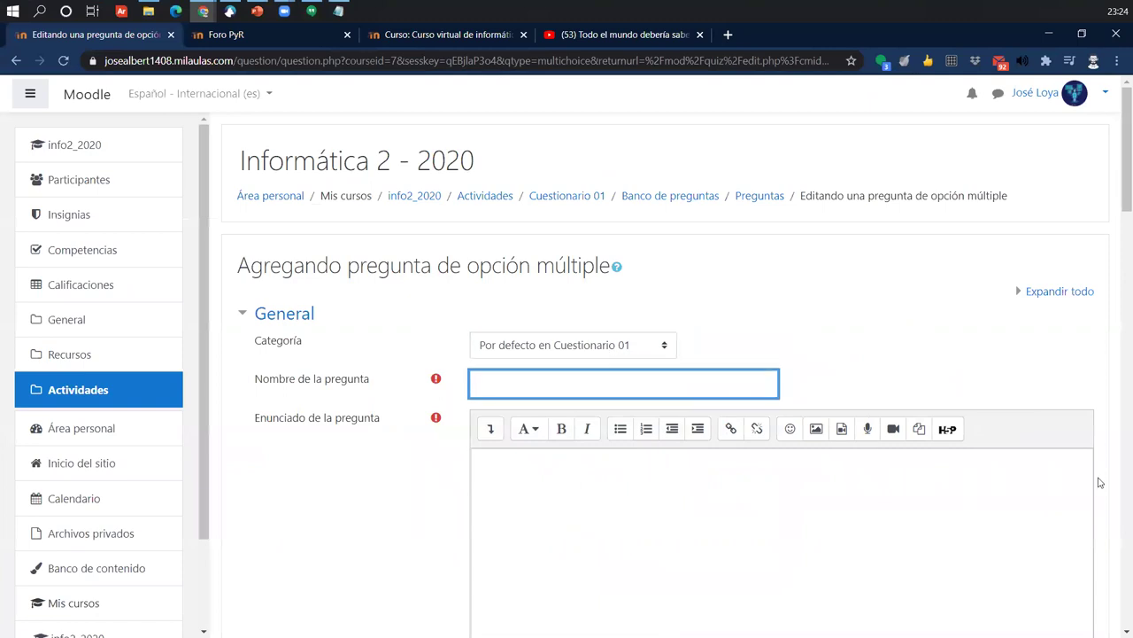
Step: Select and check the question name 01. in the name field
double_click(270, 379)
drag(333, 381, 361, 379)
click(260, 379)
drag(261, 379, 386, 380)
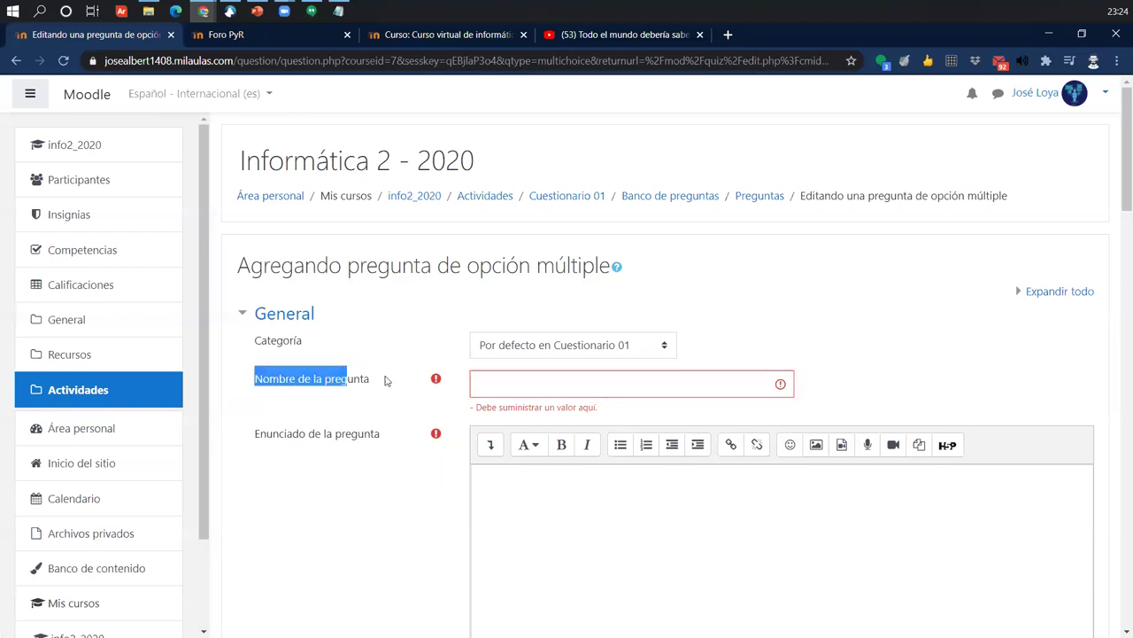
click(514, 387)
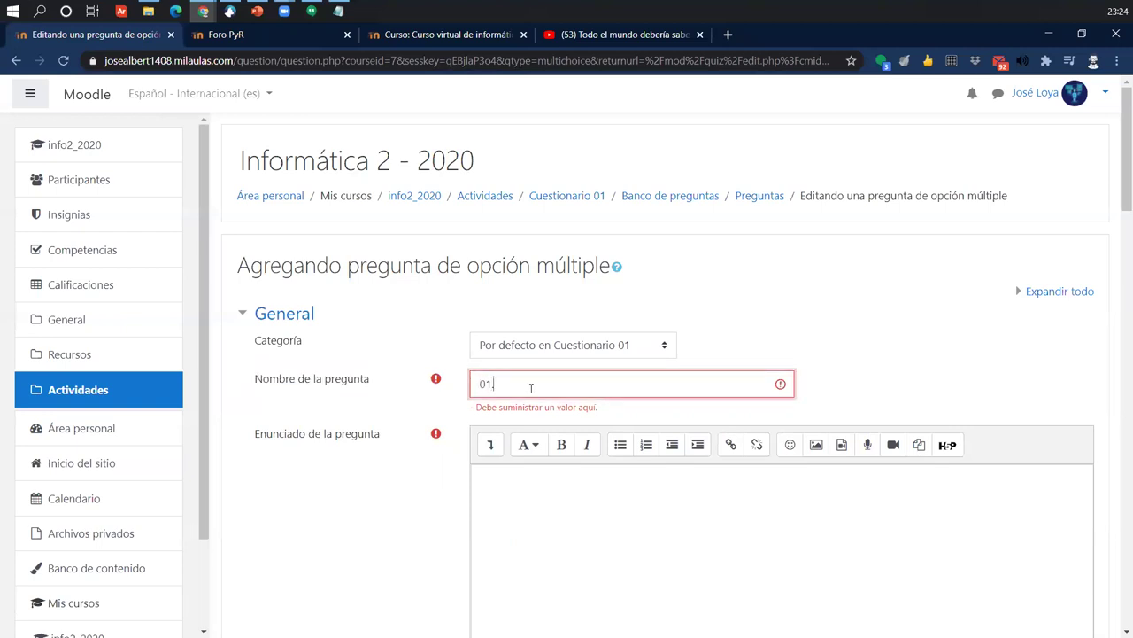
Step: Write the statement 'Cual de los siguiente elementos no es … recursos del aula virtual en moodle?'
click(538, 528)
drag(260, 417, 385, 419)
scroll(384, 420, down, 6)
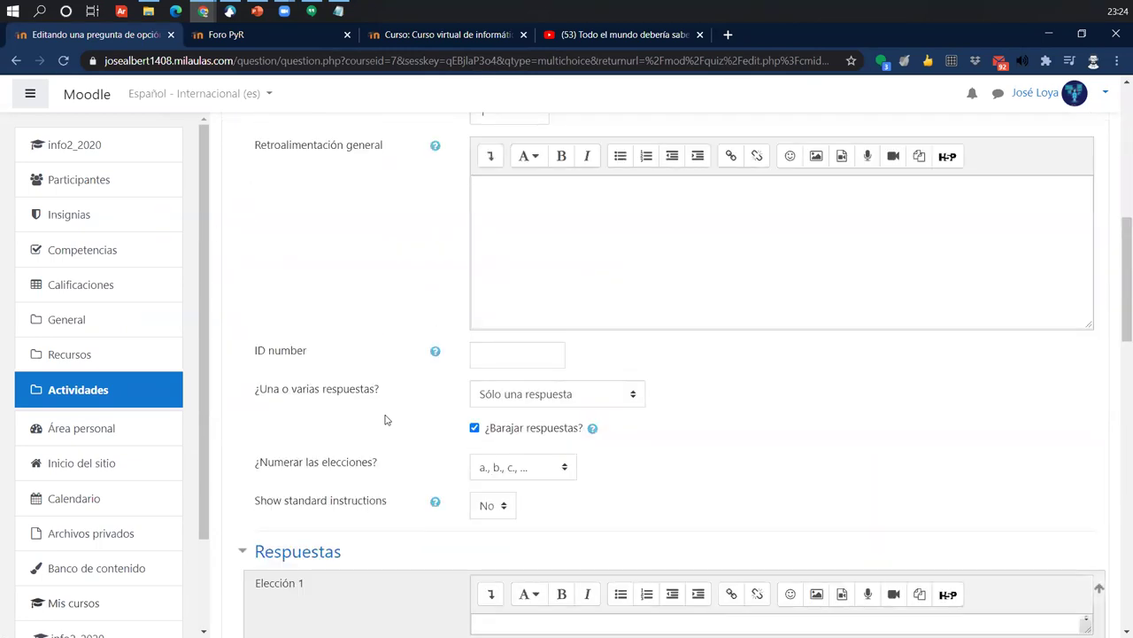
scroll(385, 420, up, 6)
click(698, 515)
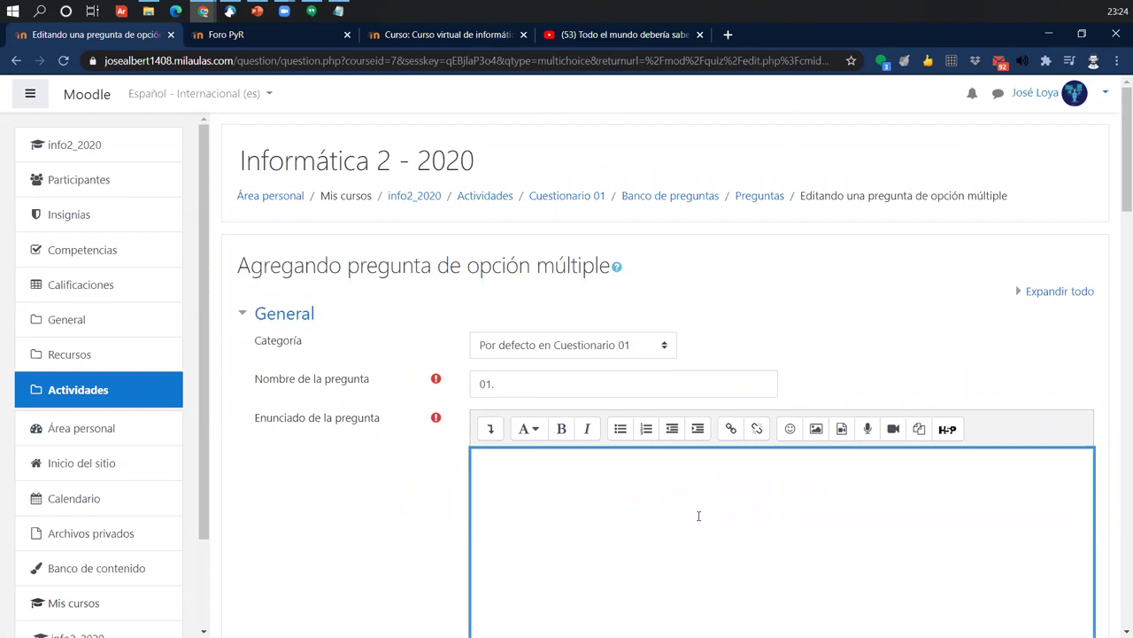
text(¿Cual de los siguiente elementos n)
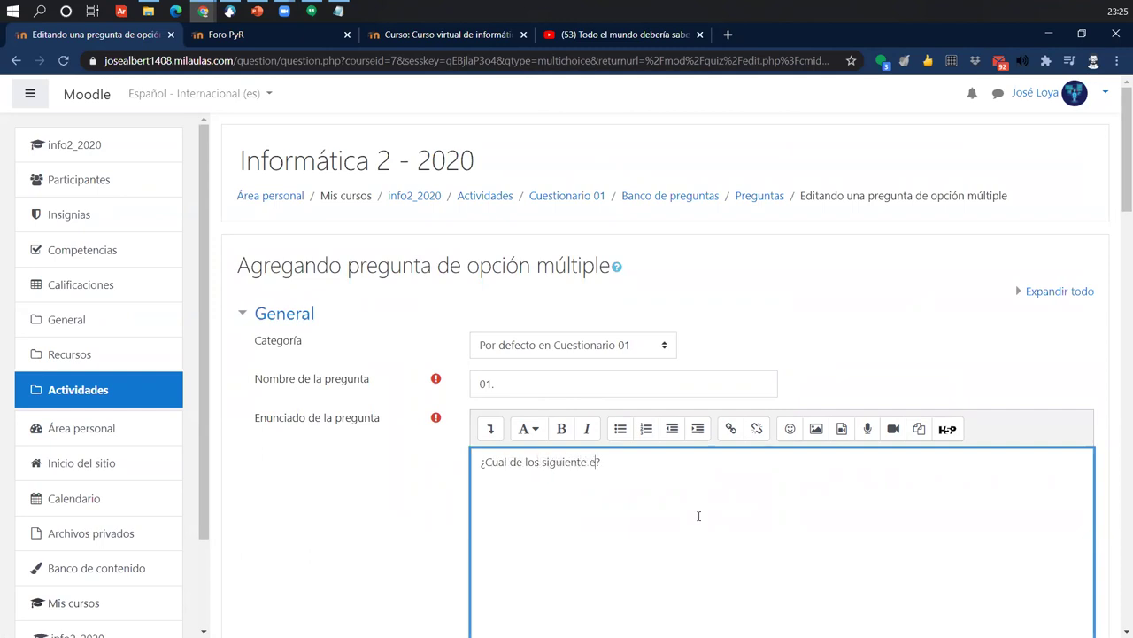
text(o es una )
text(ad)
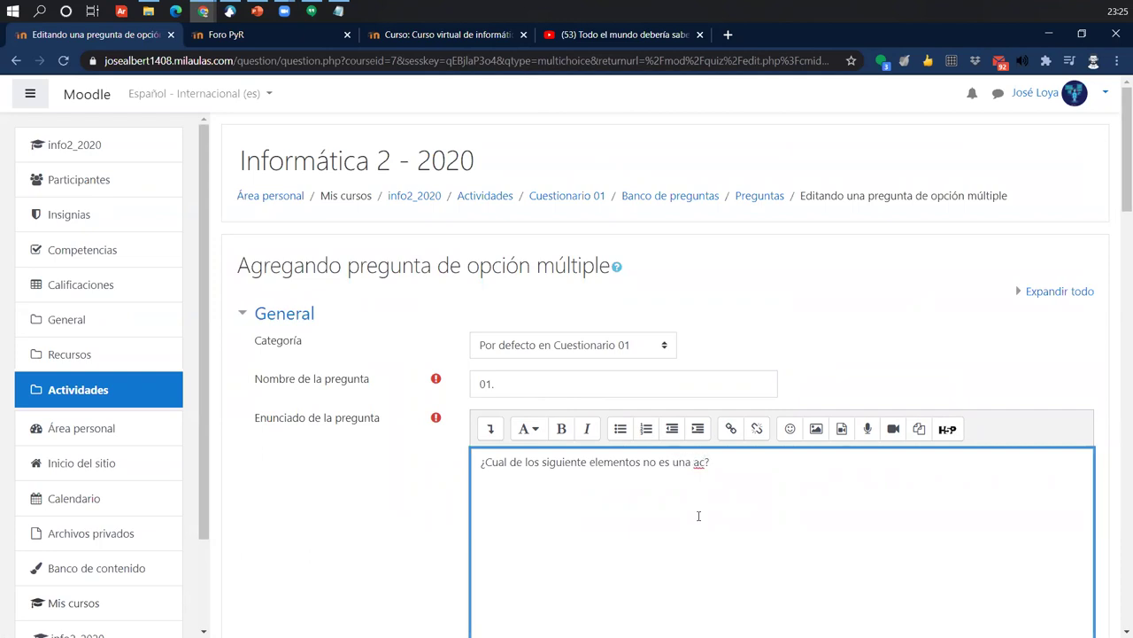
key(BackSpace)
key(BackSpace)
text(recursos del aula virtual en moodle)
scroll(673, 509, down, 4)
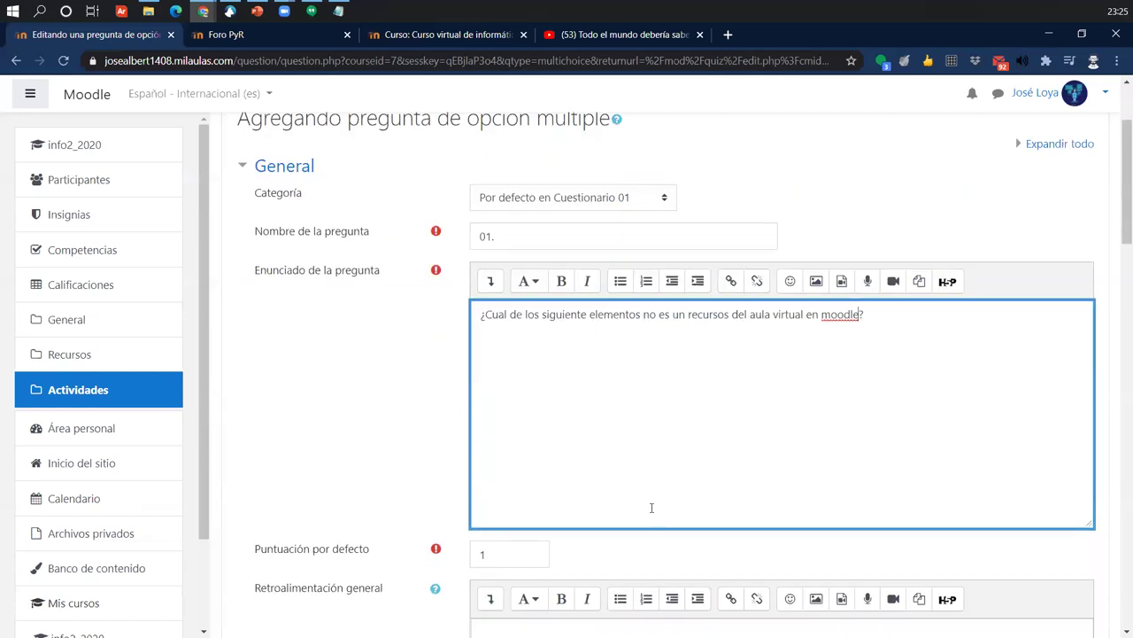
Step: Change the Puntuación por defecto from 1 to 5
click(543, 448)
scroll(532, 425, down, 3)
scroll(512, 410, up, 4)
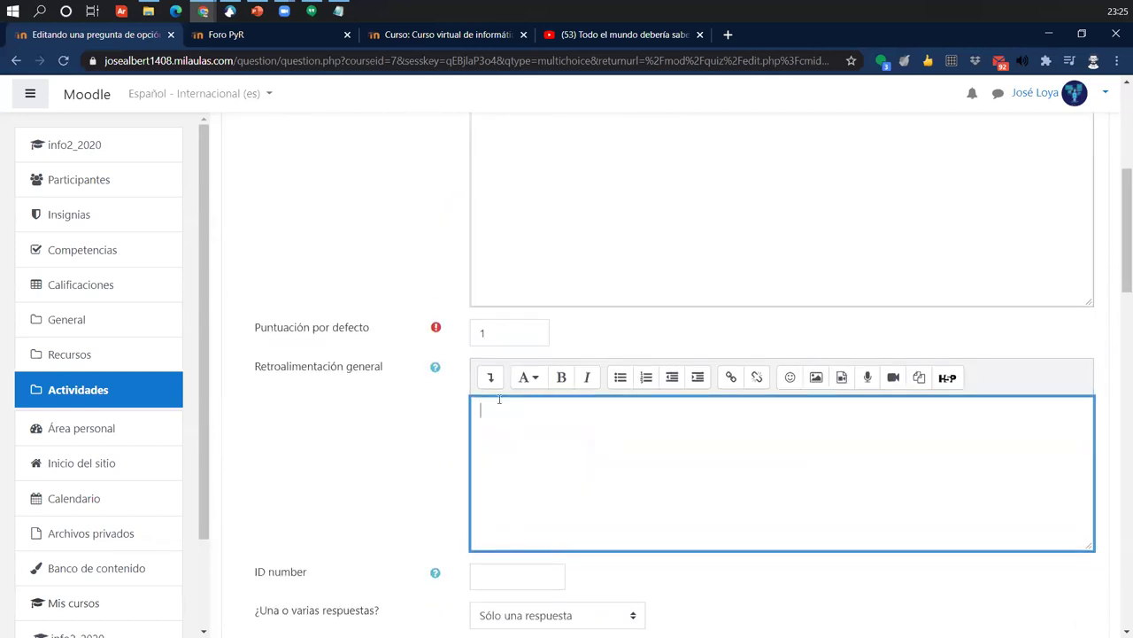
drag(260, 474, 288, 474)
drag(372, 475, 554, 480)
double_click(548, 482)
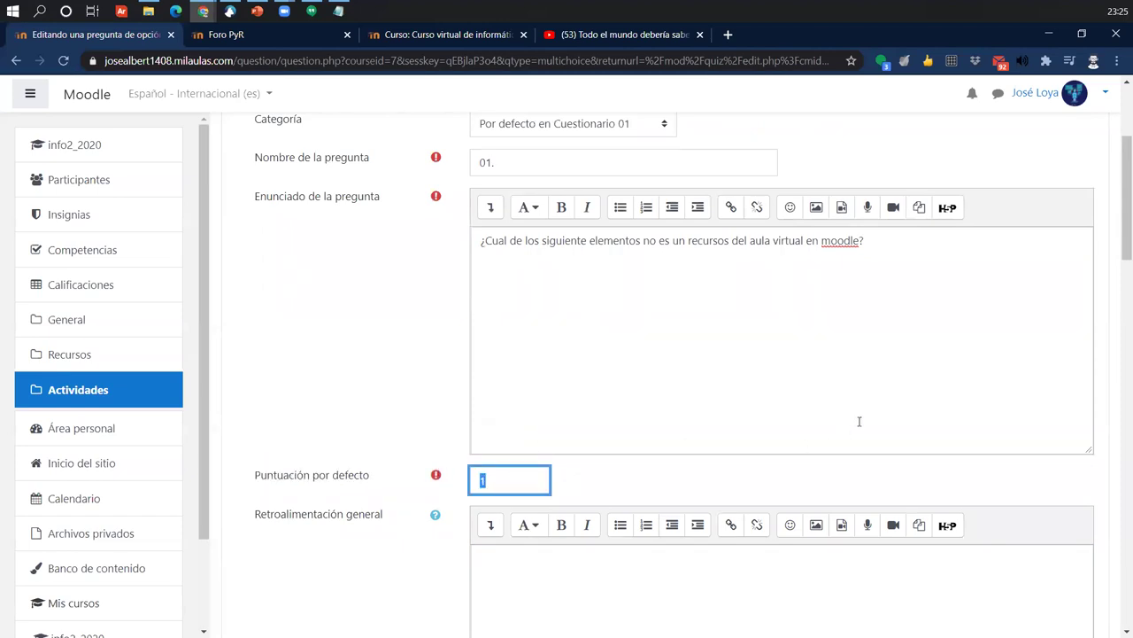
scroll(847, 294, down, 7)
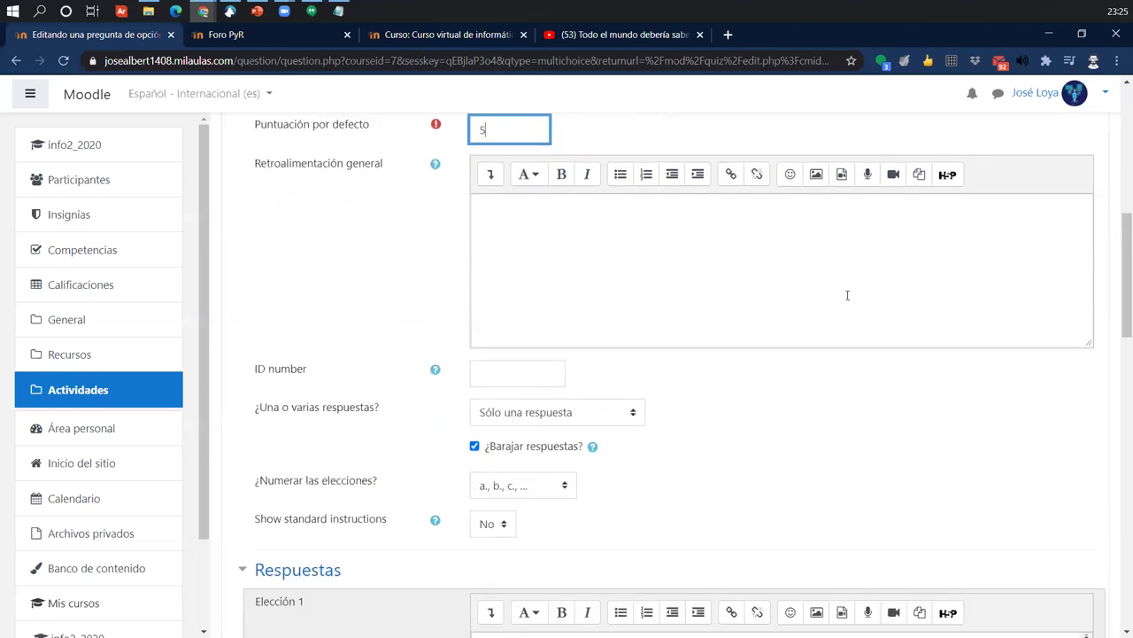
Step: Move to the first answer choice box in the Respuestas section
click(492, 398)
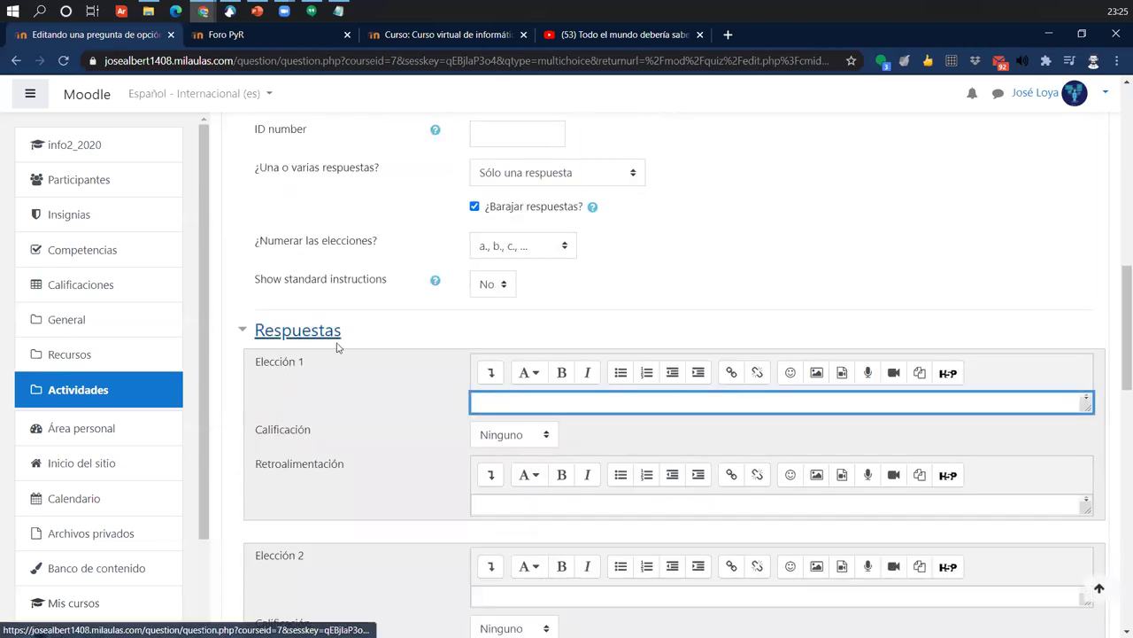
scroll(293, 263, down, 2)
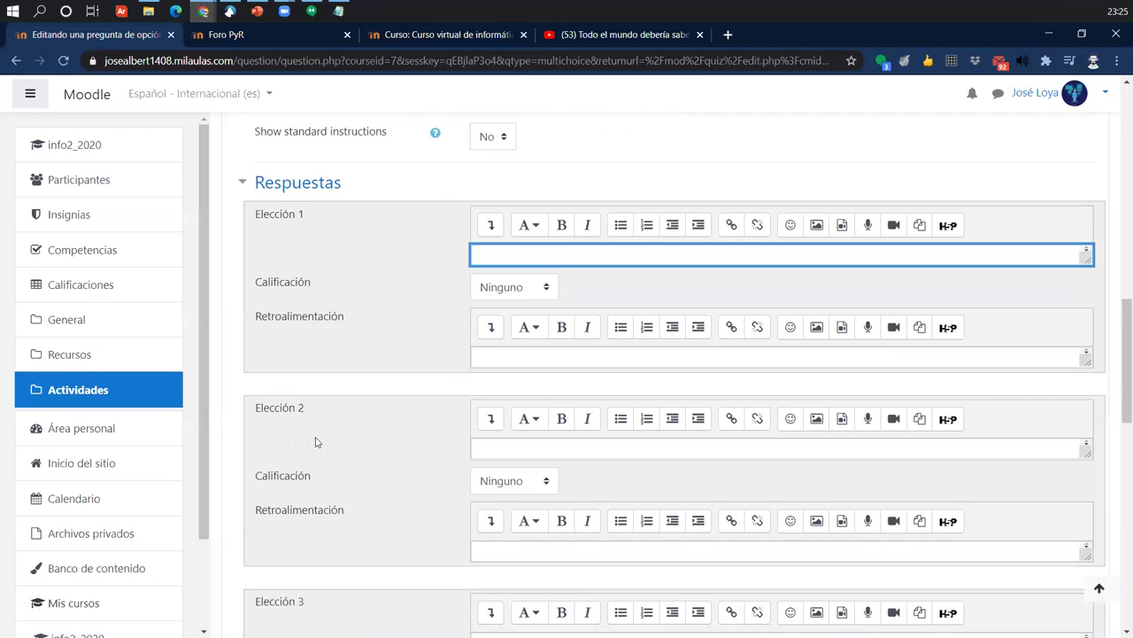
scroll(316, 447, down, 5)
scroll(318, 452, up, 6)
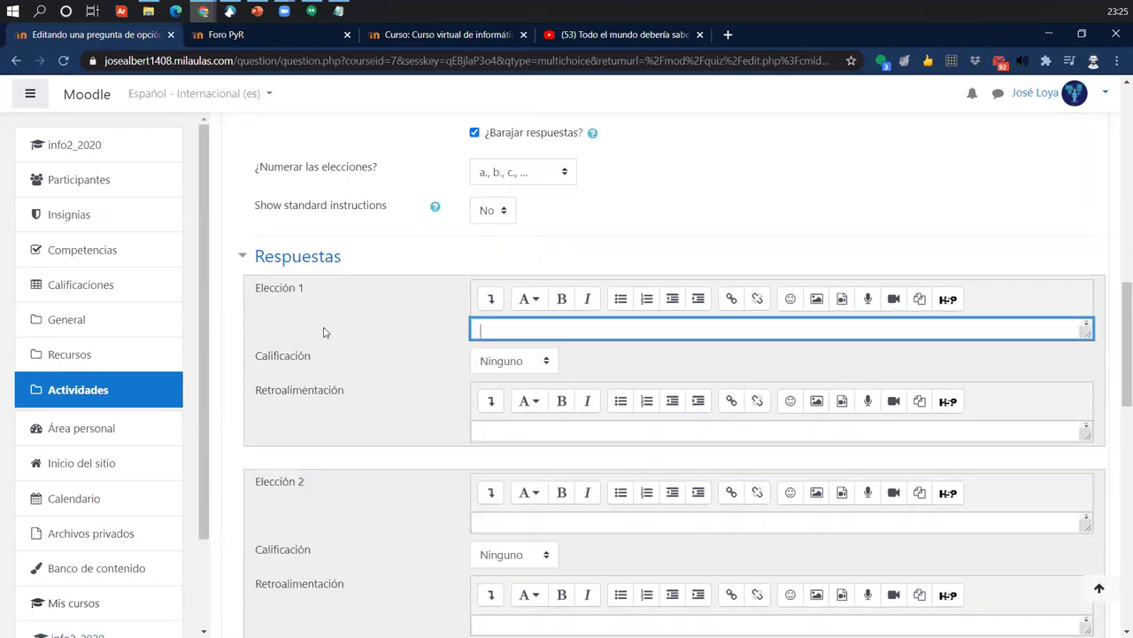
scroll(324, 329, down, 3)
scroll(458, 270, up, 2)
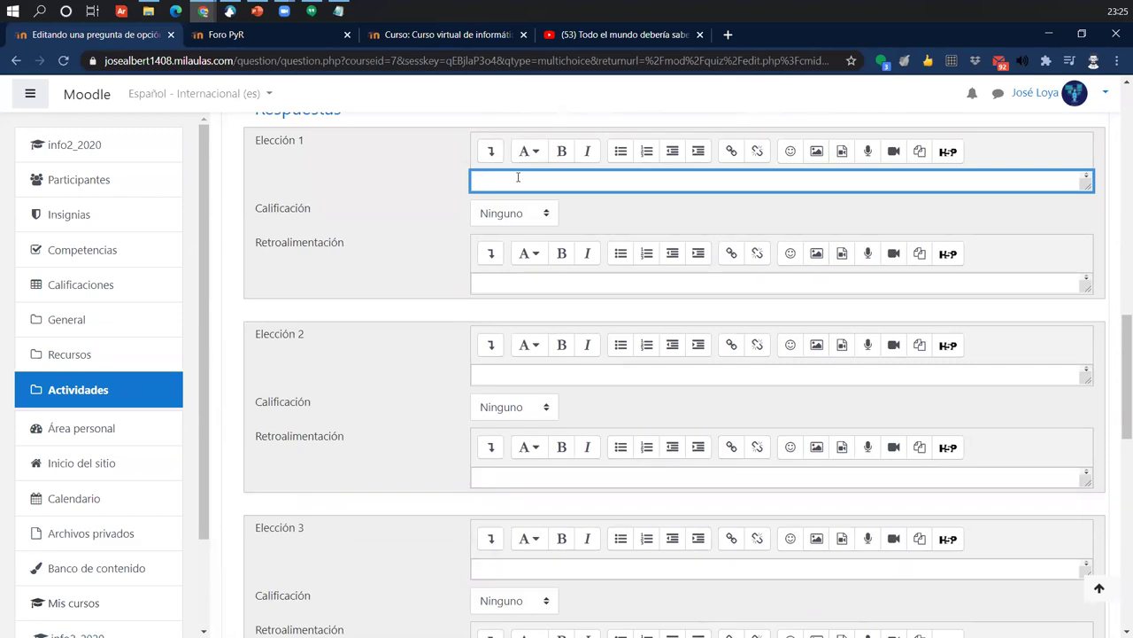
scroll(518, 177, up, 8)
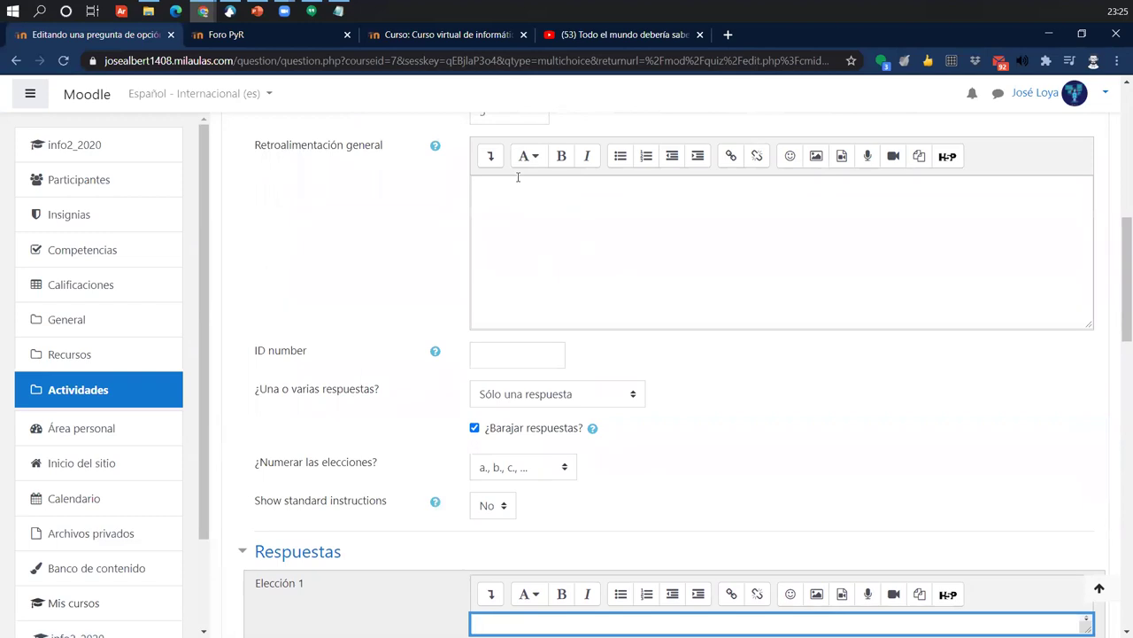
scroll(518, 177, down, 8)
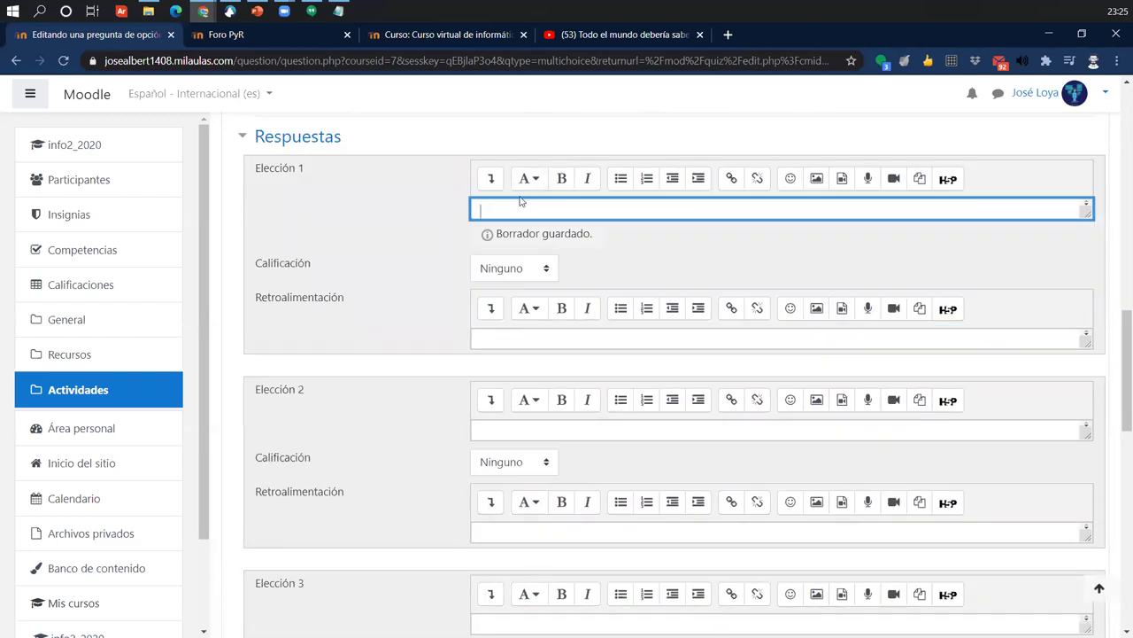
Step: Enter Página, URL and Foro as the first three answer choices
text(na)
click(512, 434)
click(616, 409)
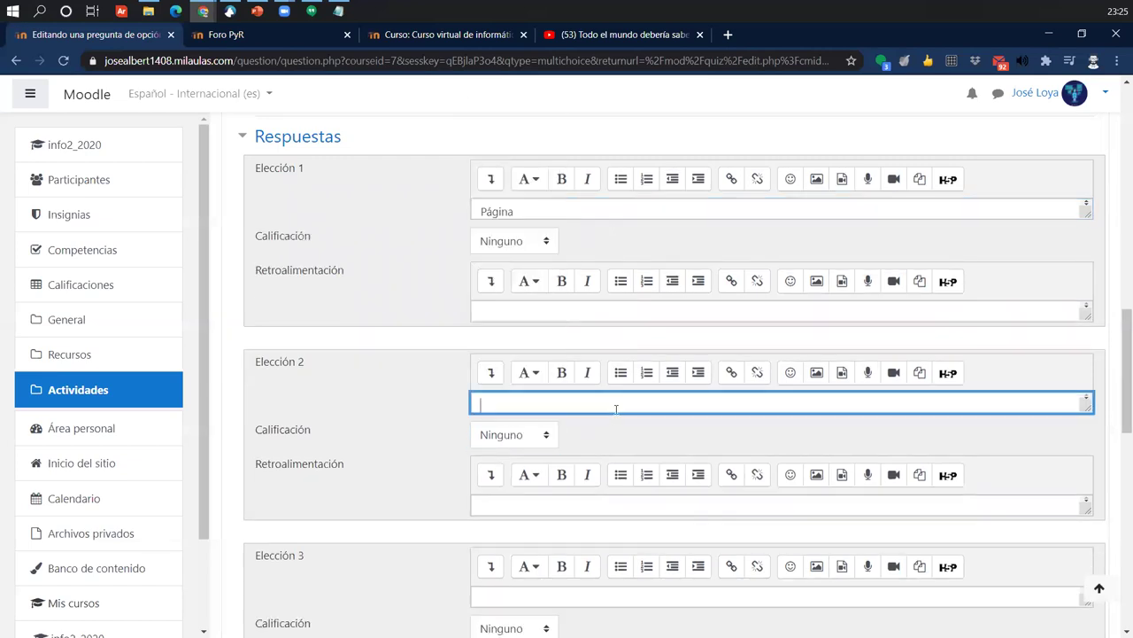
text(URL)
key(Return)
scroll(522, 463, down, 3)
click(525, 387)
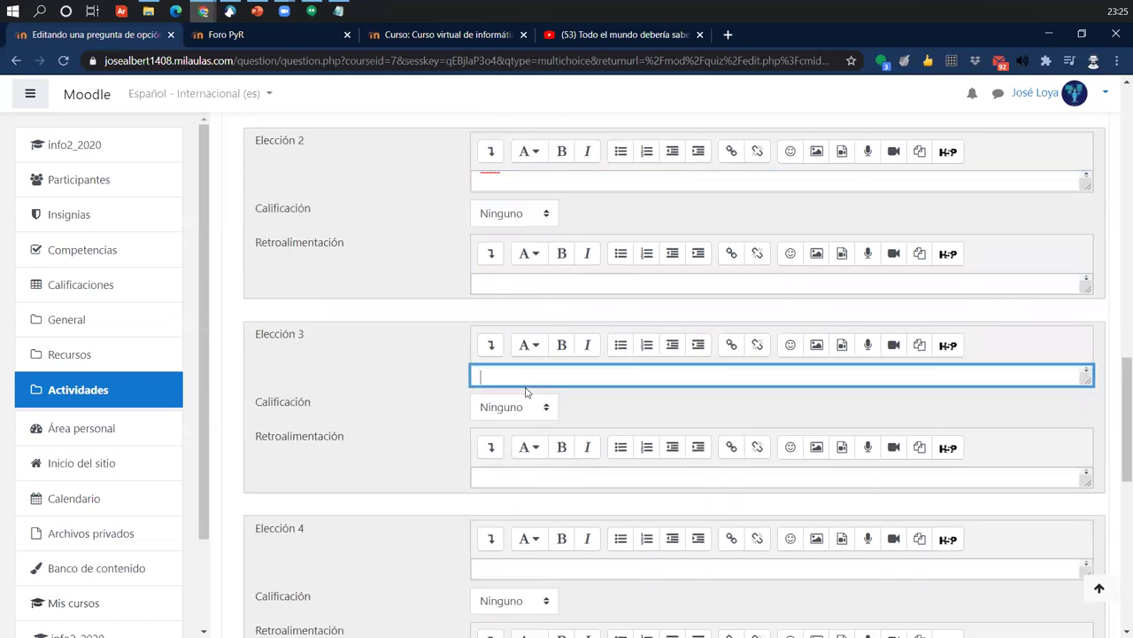
text(Foro)
key(Return)
scroll(526, 519, down, 2)
Step: Enter Etiqueta as the fourth choice and review the question statement
click(518, 425)
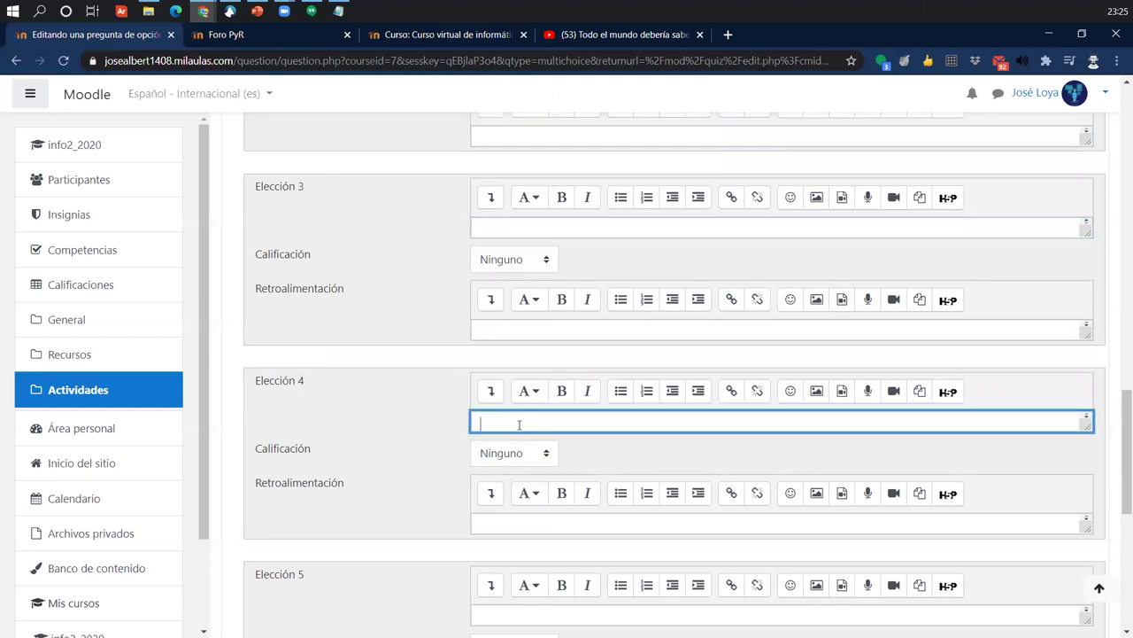
scroll(518, 425, up, 2)
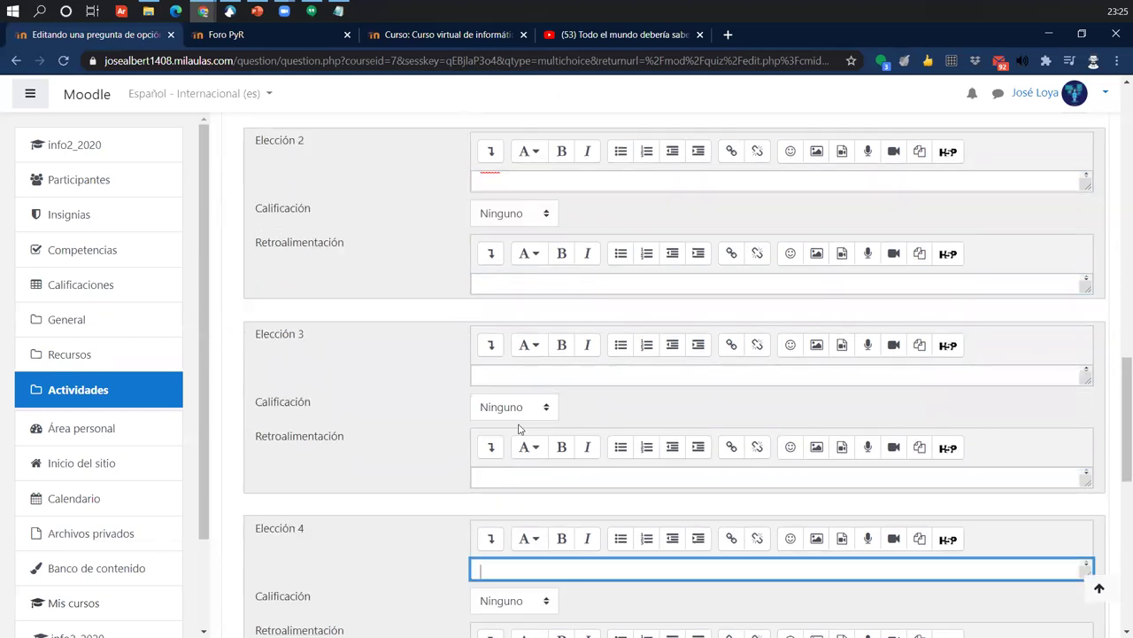
scroll(518, 428, up, 3)
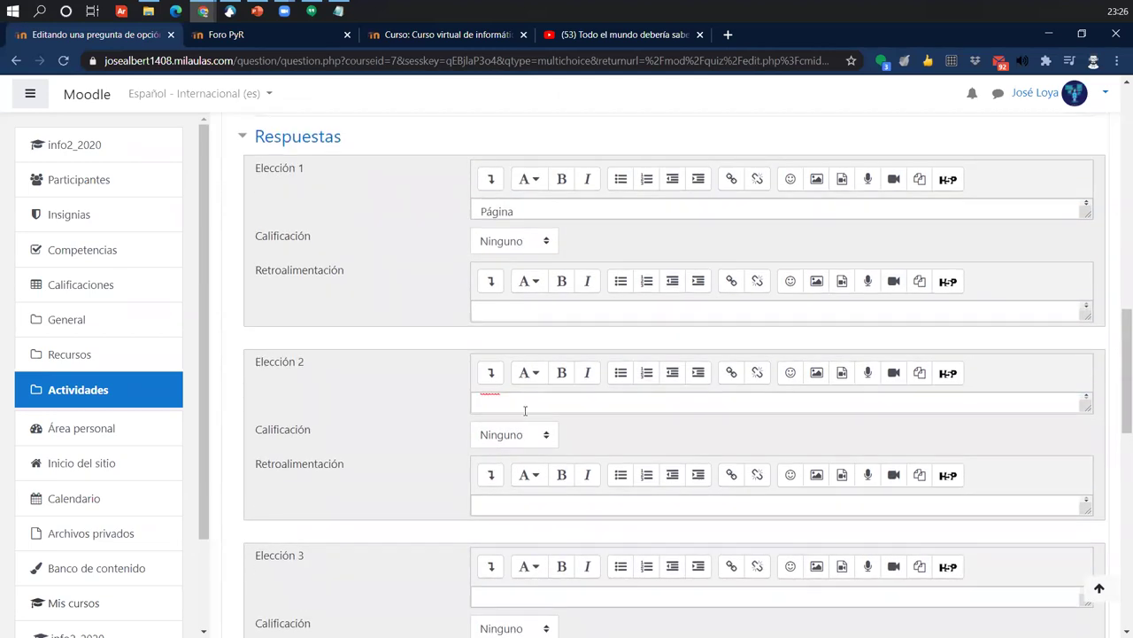
scroll(372, 589, down, 2)
scroll(372, 589, down, 3)
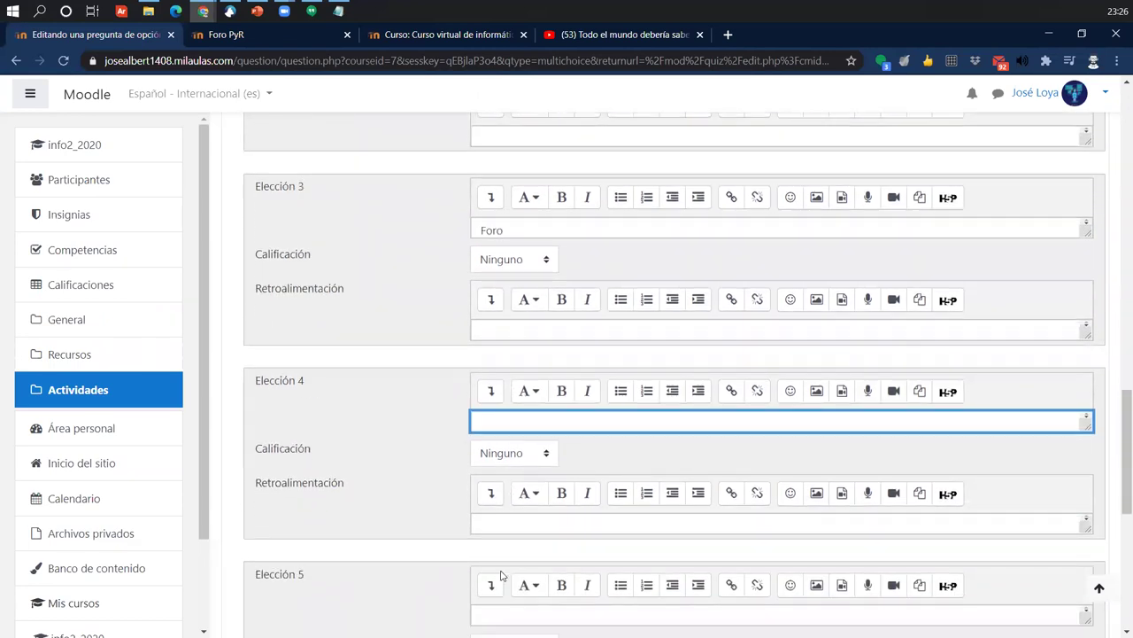
text(iqueta)
click(387, 425)
scroll(418, 420, up, 5)
scroll(417, 420, up, 10)
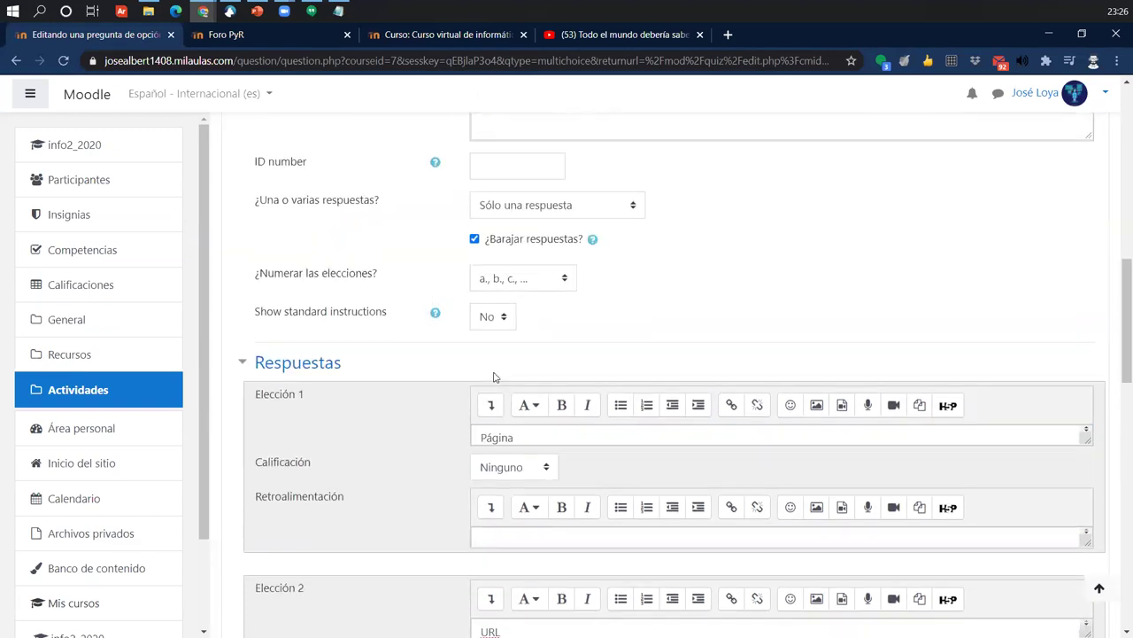
drag(534, 344, 873, 353)
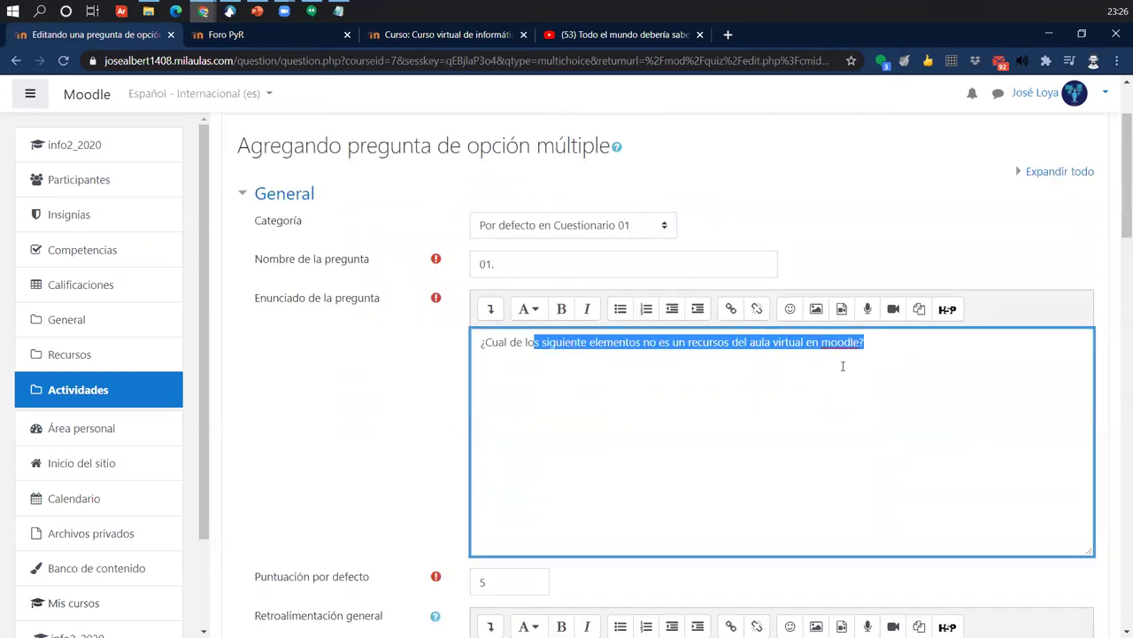
scroll(460, 411, down, 12)
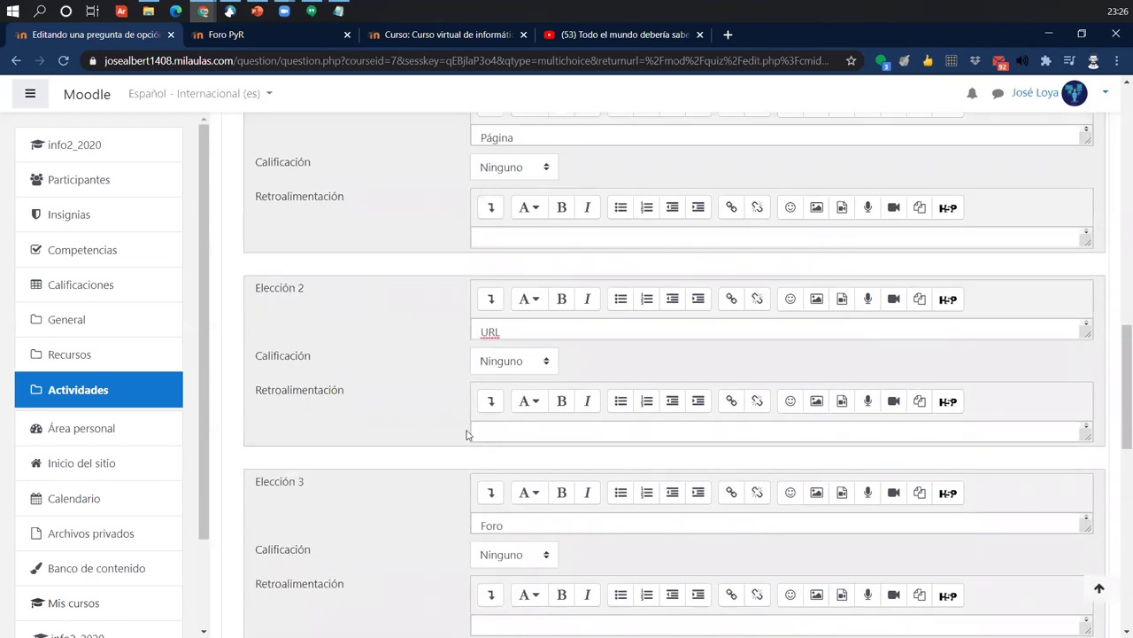
scroll(470, 431, down, 2)
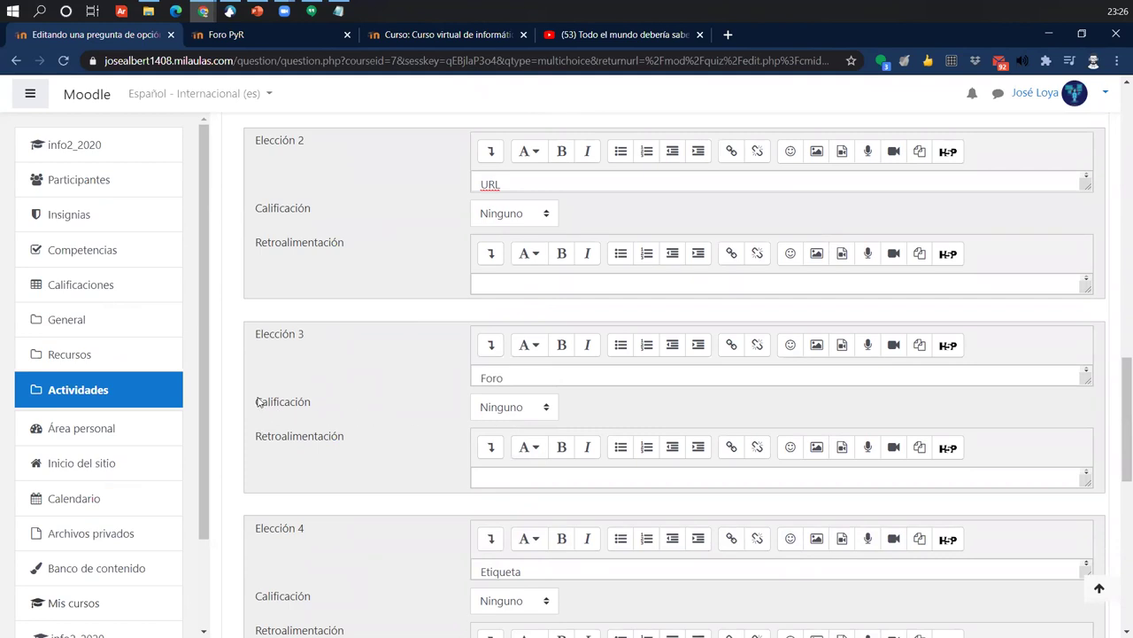
Step: Set the Calificación of the third choice, Foro, to 100%
drag(260, 403, 356, 404)
click(501, 405)
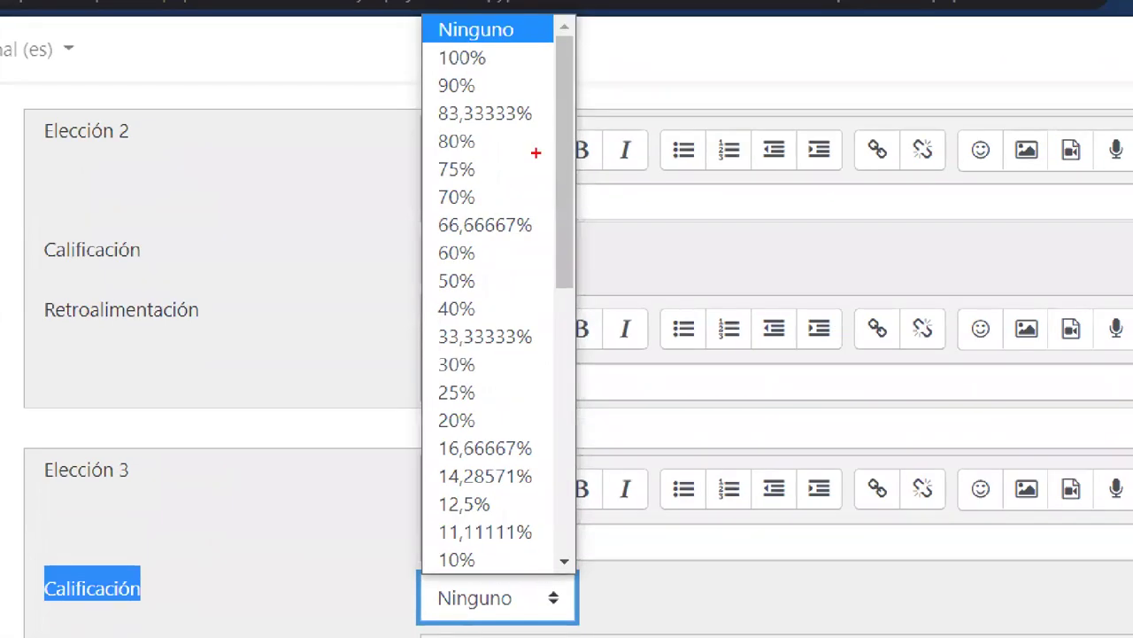
mouse_move(422, 37)
mouse_down()
mouse_move(520, 71)
mouse_move(587, 74)
mouse_move(576, 69)
mouse_move(839, 33)
mouse_move(837, 54)
mouse_up()
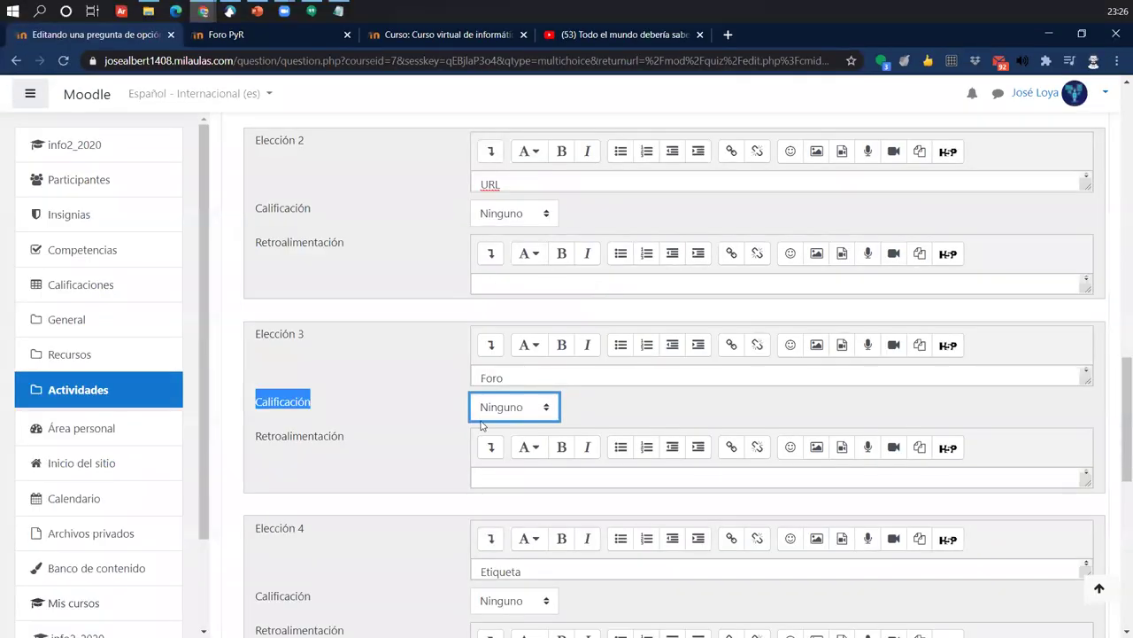
click(487, 416)
scroll(504, 177, down, 1)
scroll(506, 124, up, 1)
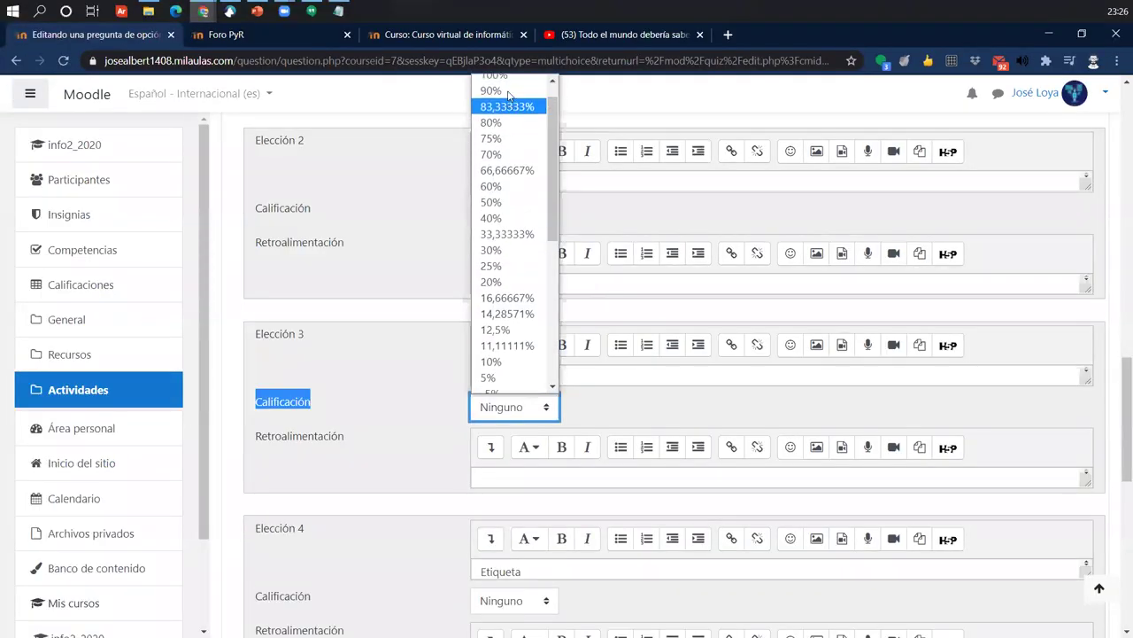
click(502, 102)
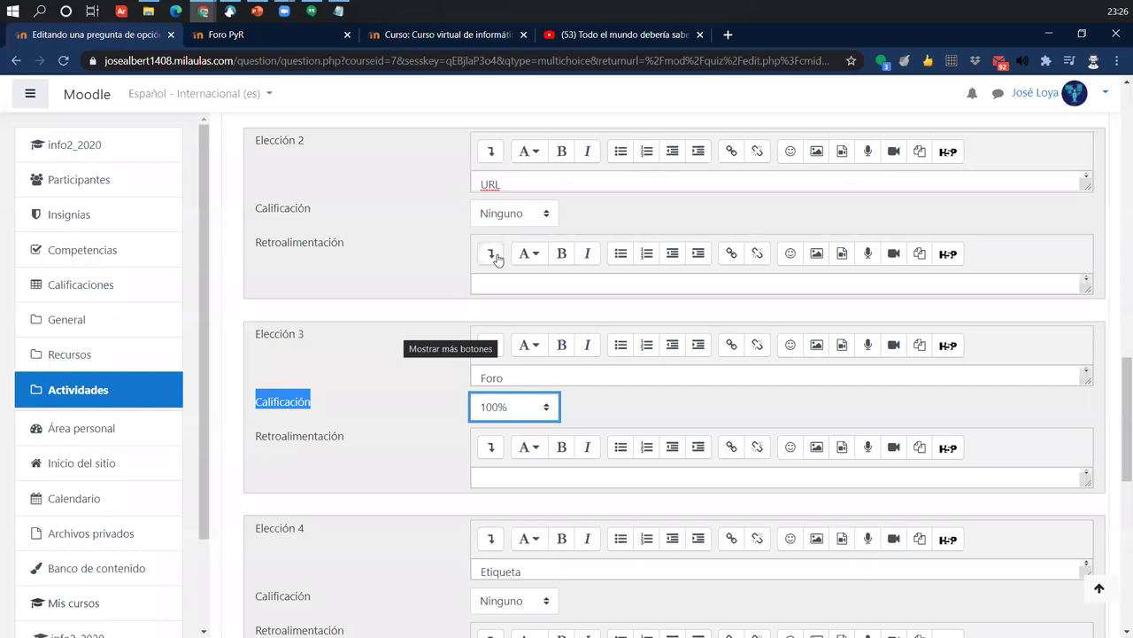
scroll(581, 527, down, 2)
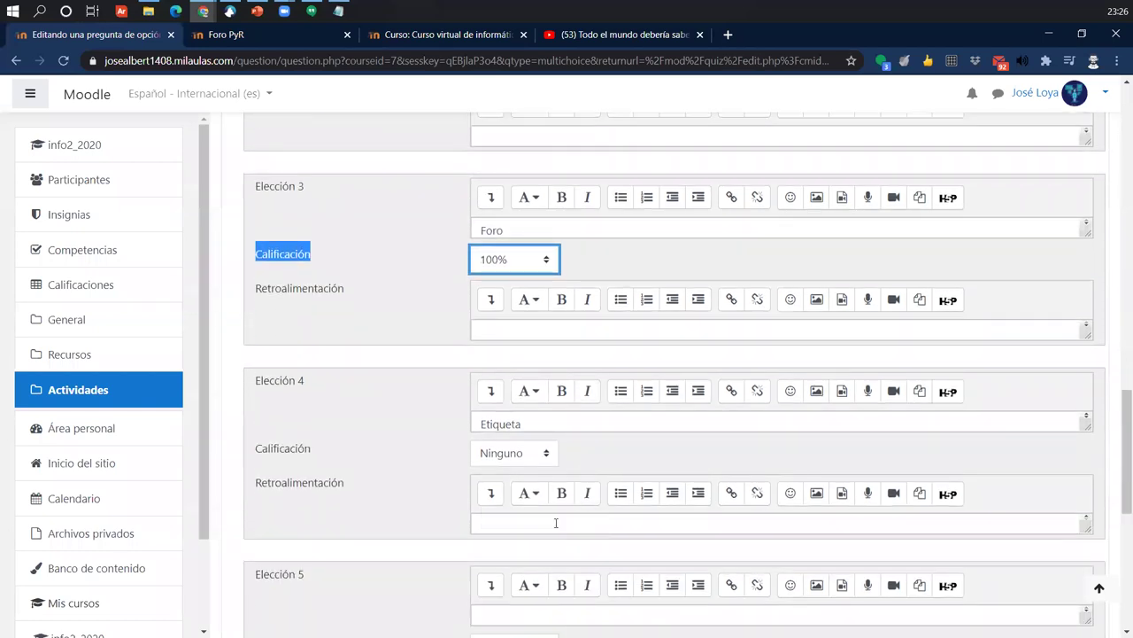
scroll(556, 523, down, 3)
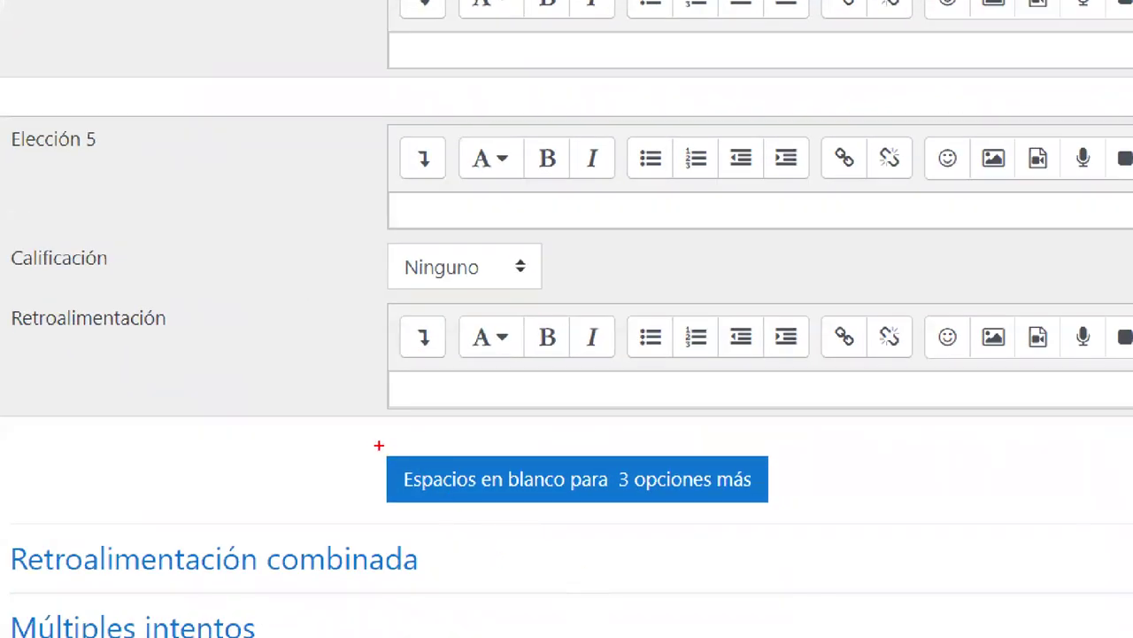
Step: Review the question name 01., its statement and the default mark of 5
drag(379, 445, 784, 525)
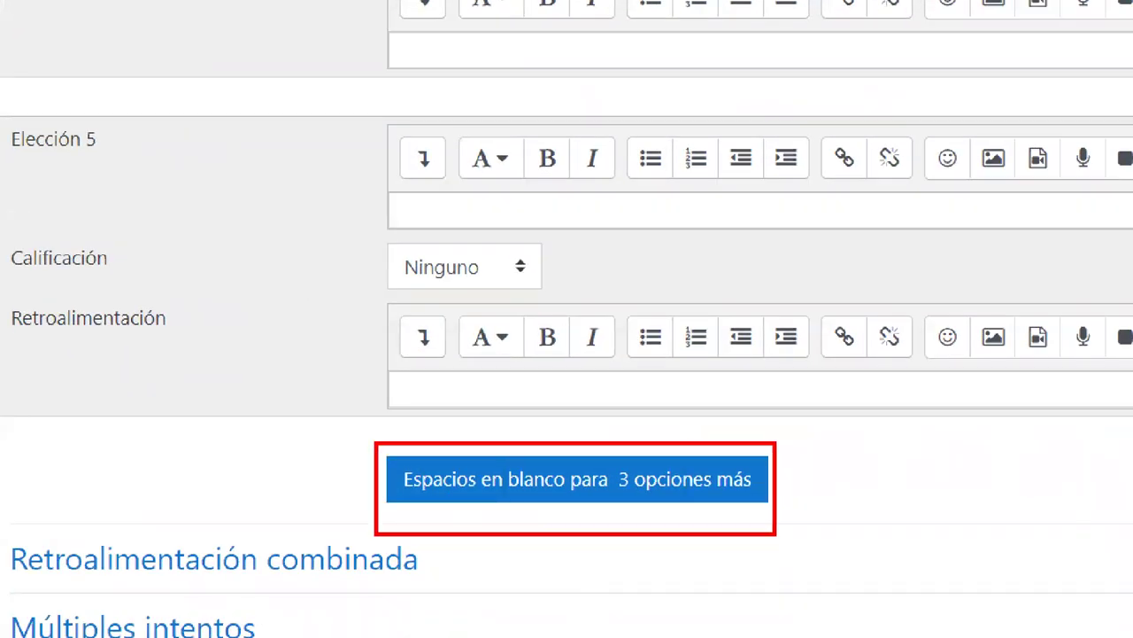
drag(728, 498, 842, 587)
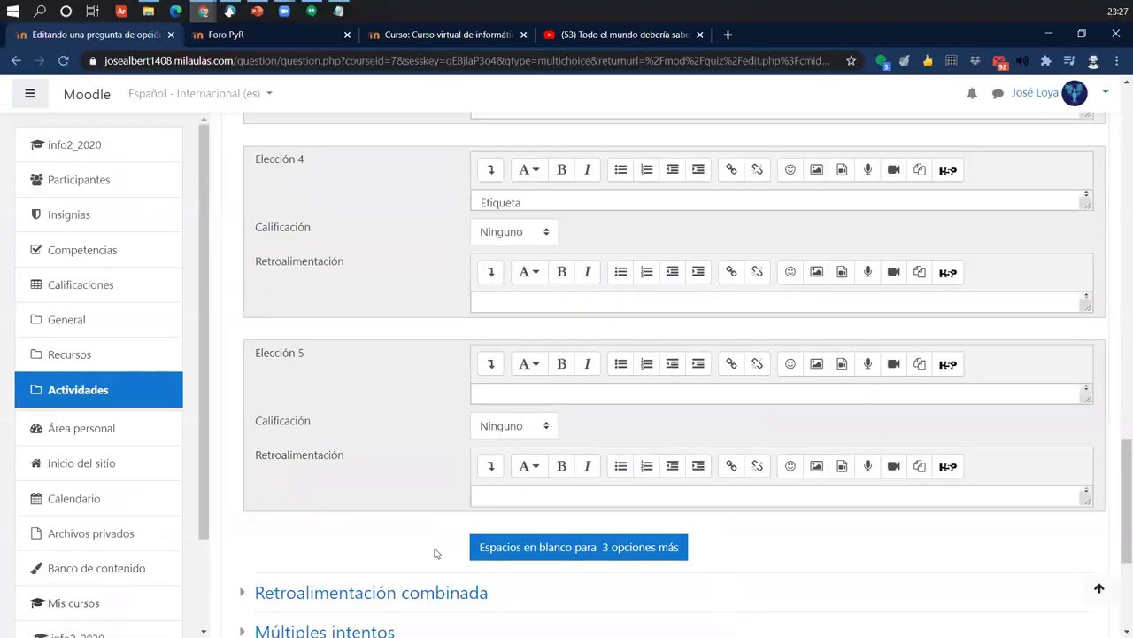
scroll(363, 570, down, 2)
scroll(361, 568, up, 2)
scroll(361, 567, up, 10)
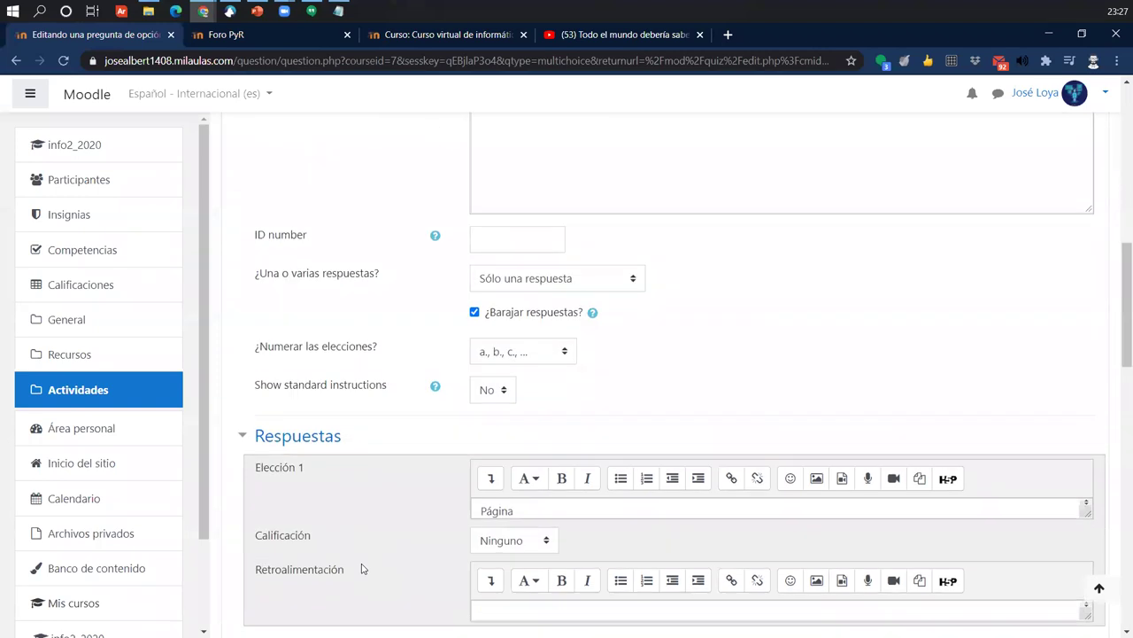
scroll(525, 274, up, 3)
drag(524, 261, 465, 265)
drag(943, 383, 497, 360)
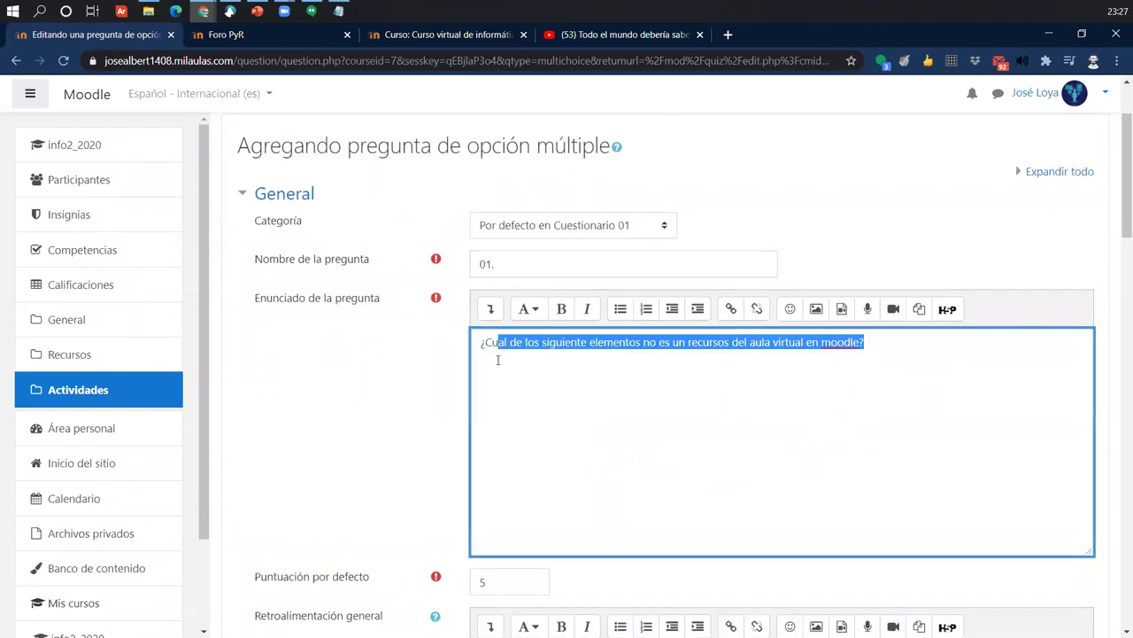
click(387, 429)
scroll(570, 522, down, 2)
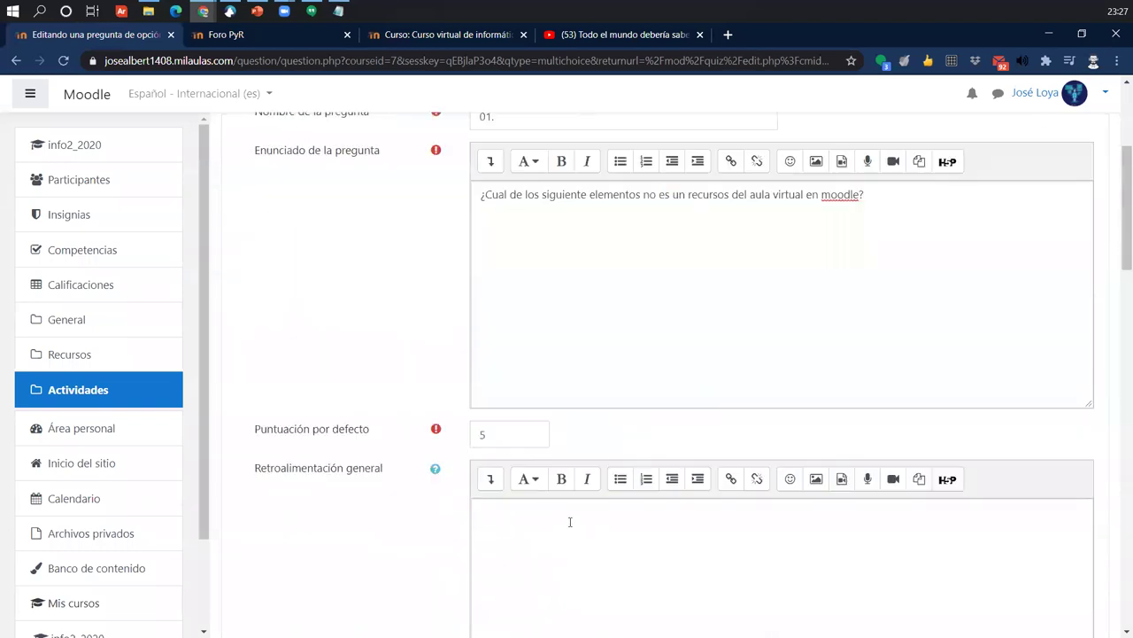
click(528, 430)
Step: Save the multiple-choice question with Guardar cambios
scroll(505, 518, down, 15)
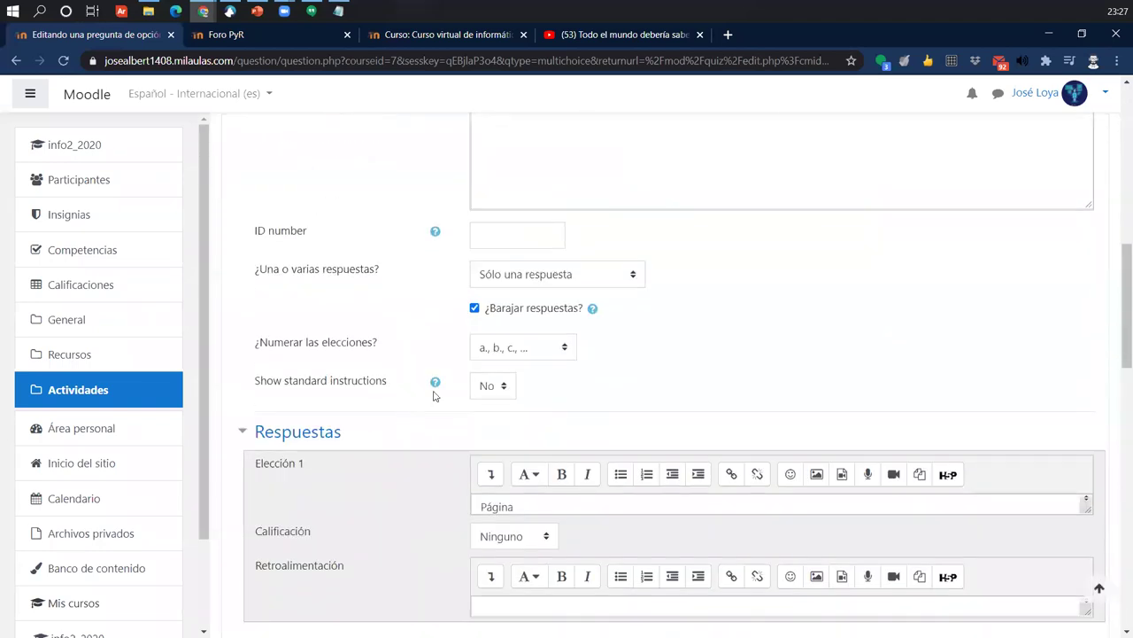
scroll(466, 497, down, 9)
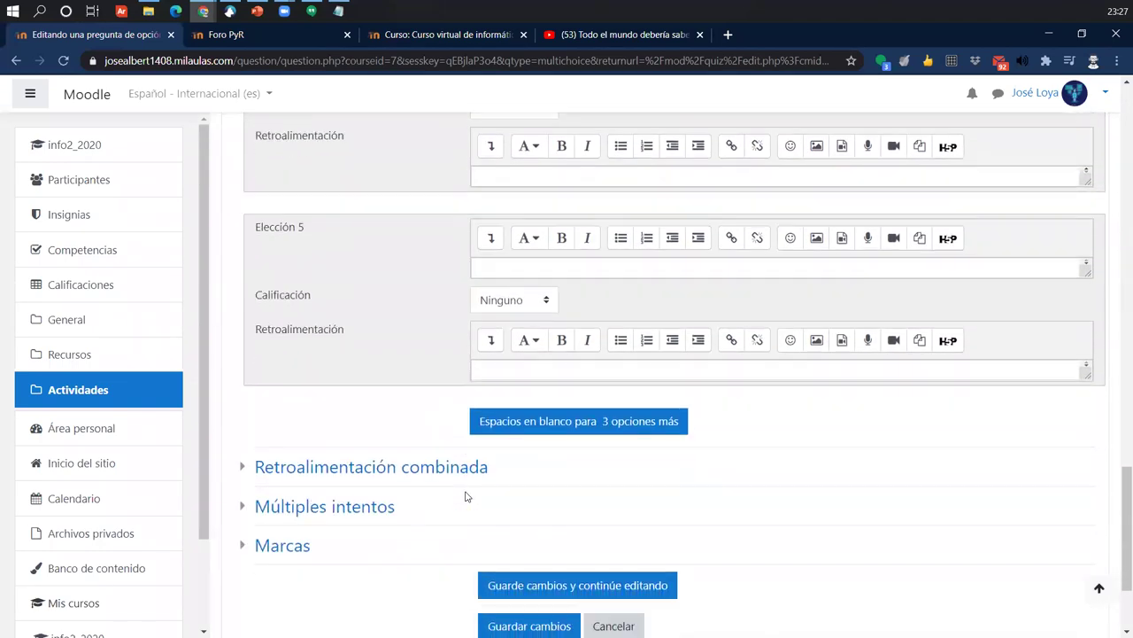
click(511, 477)
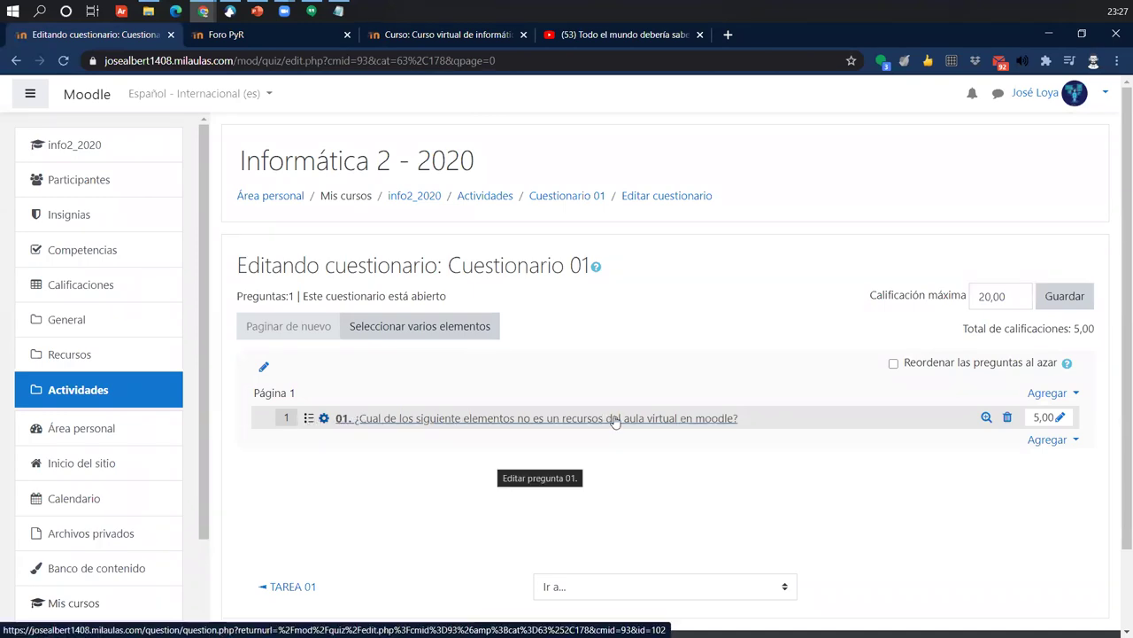
Step: Add a new Verdadero/Falso question through Agregar > una nueva pregunta
click(1043, 440)
click(981, 467)
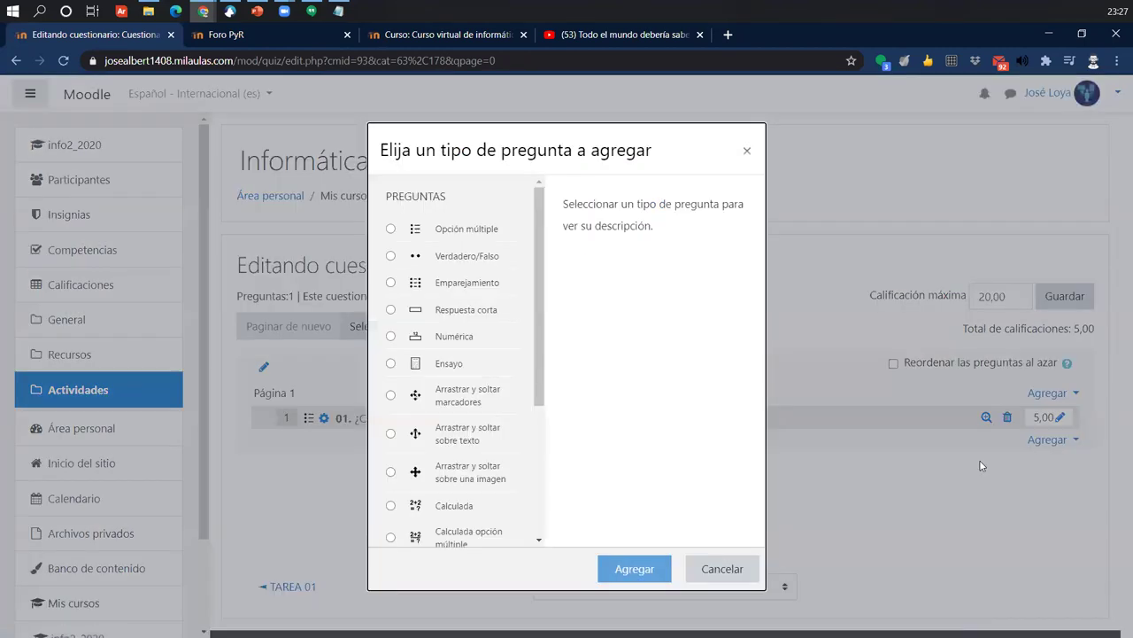
click(428, 262)
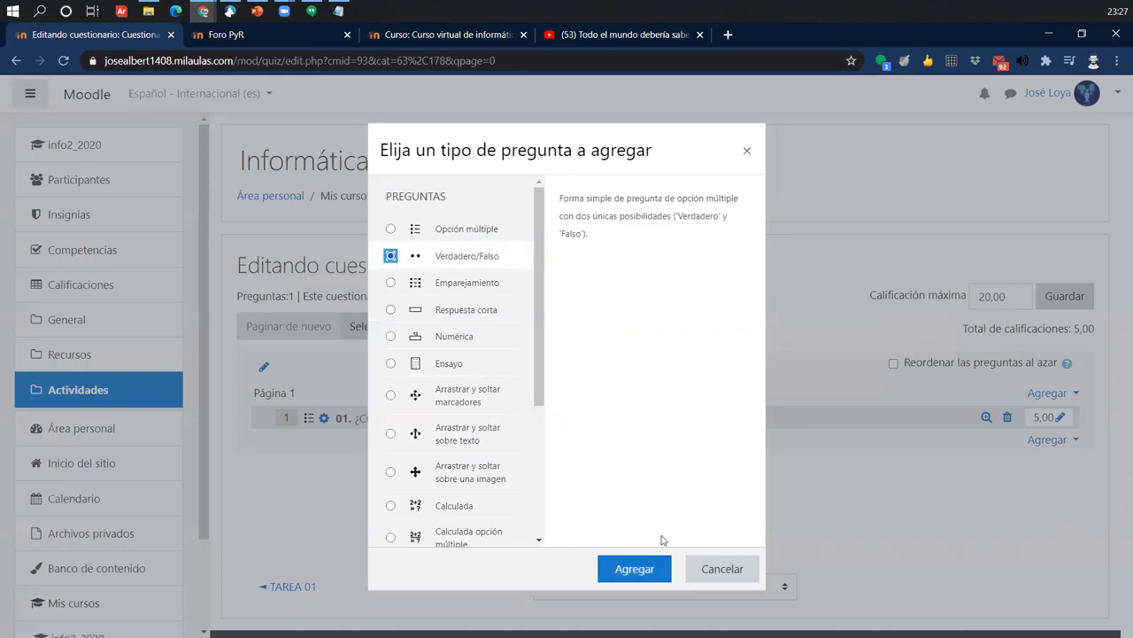
click(660, 569)
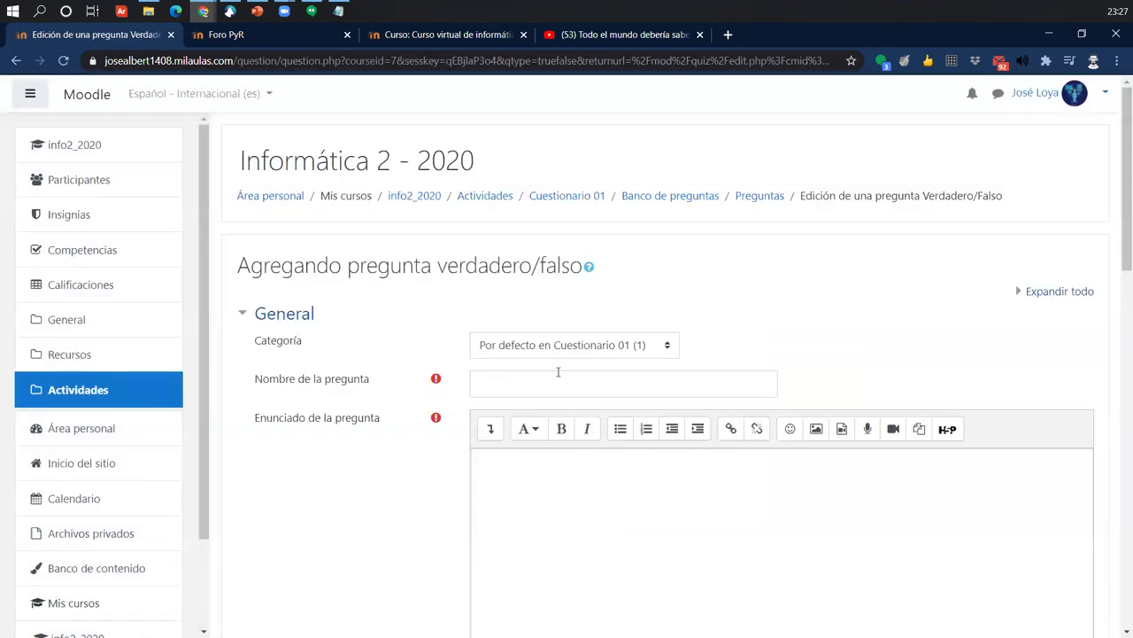
Step: Name the question 02 and enter the statement 'Lima es la capital del Perú'
click(543, 374)
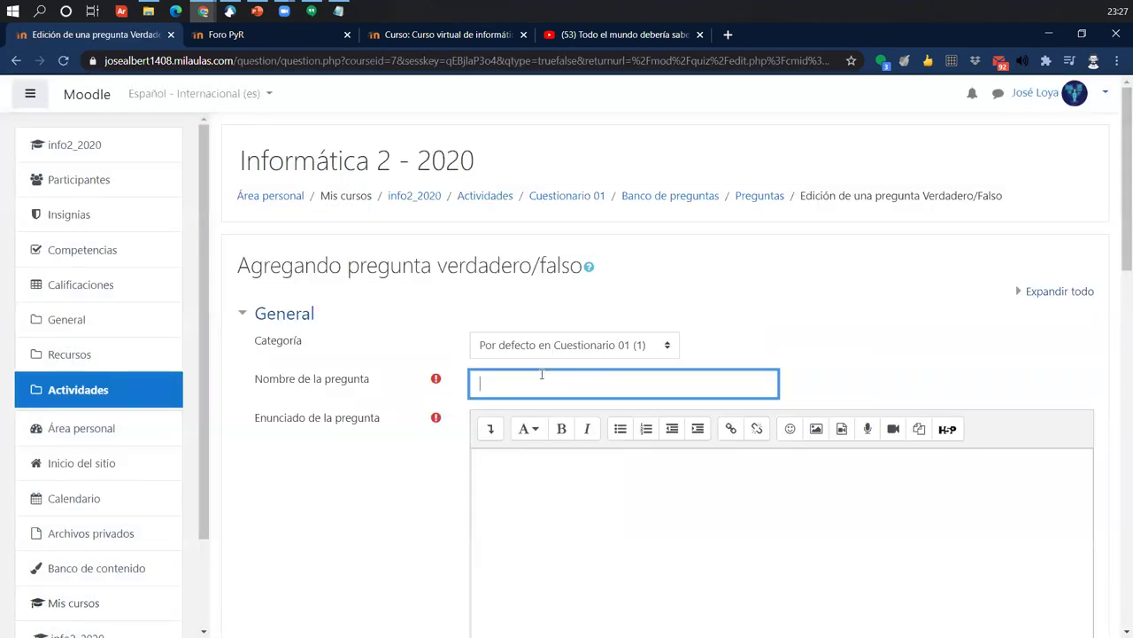
text(02.)
click(543, 518)
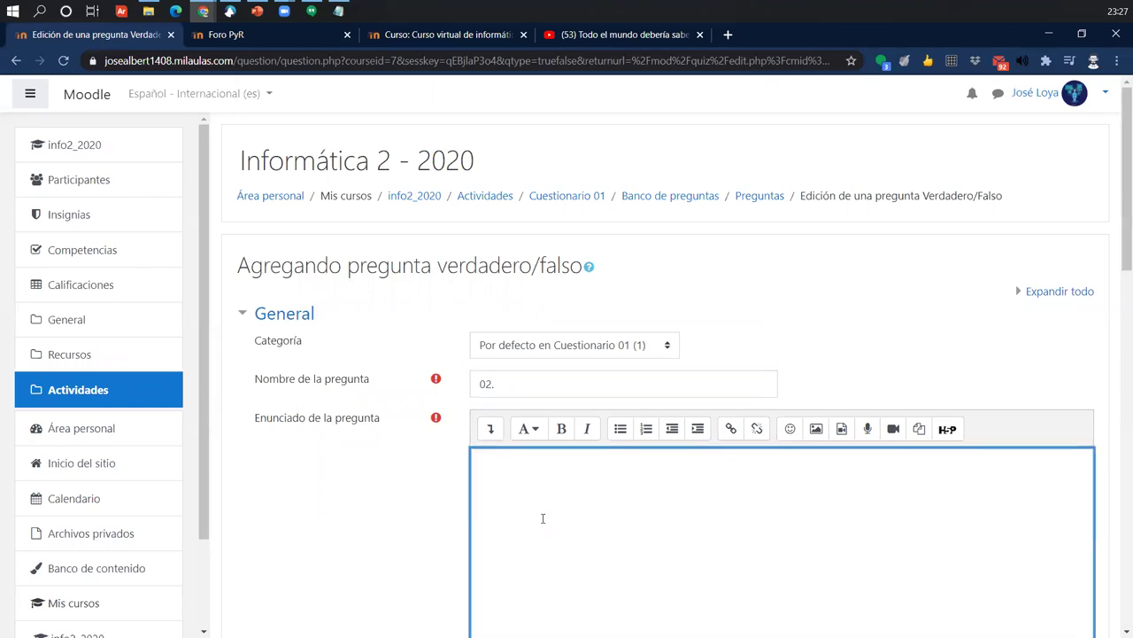
text(Lima es la capital del Perú)
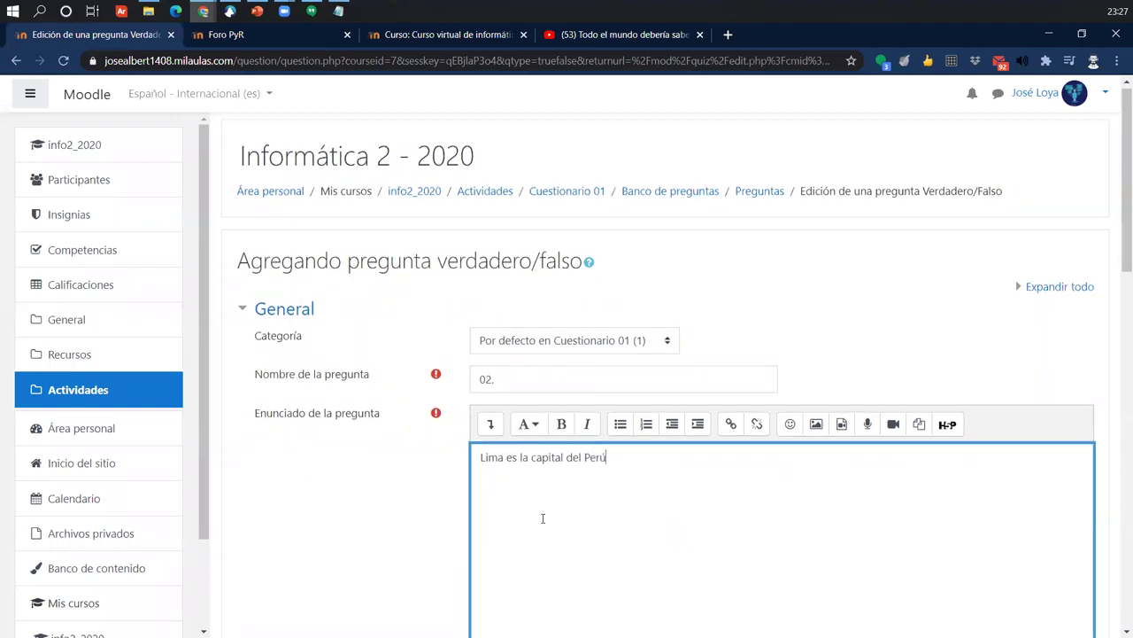
Step: Change the default mark from 1 to 5
scroll(543, 518, down, 4)
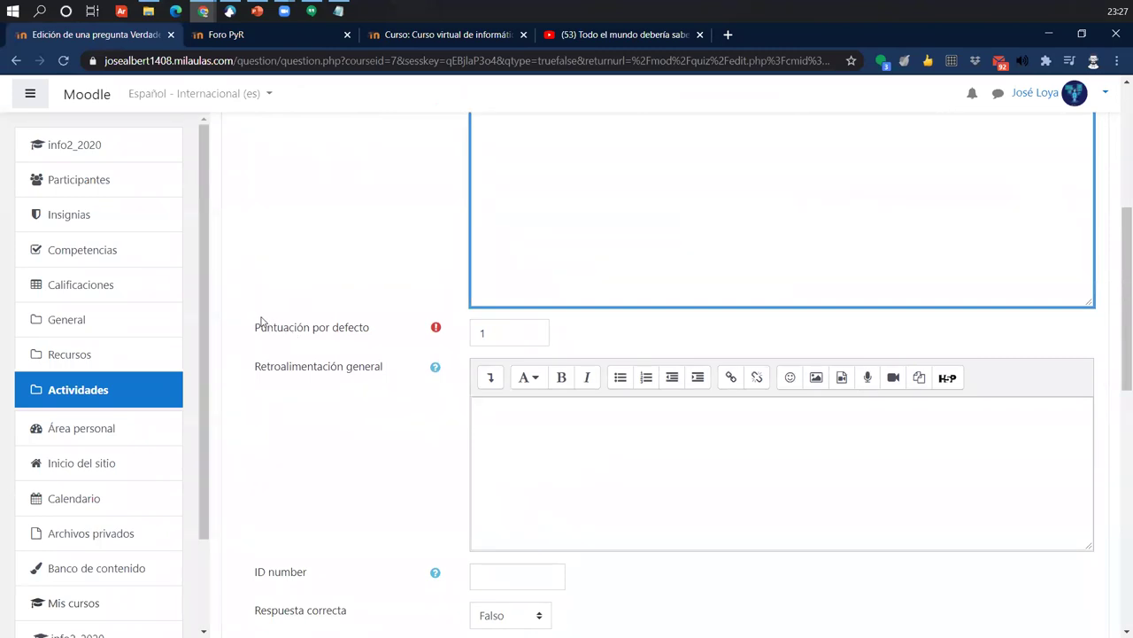
drag(261, 324, 444, 324)
click(432, 306)
drag(521, 325, 482, 288)
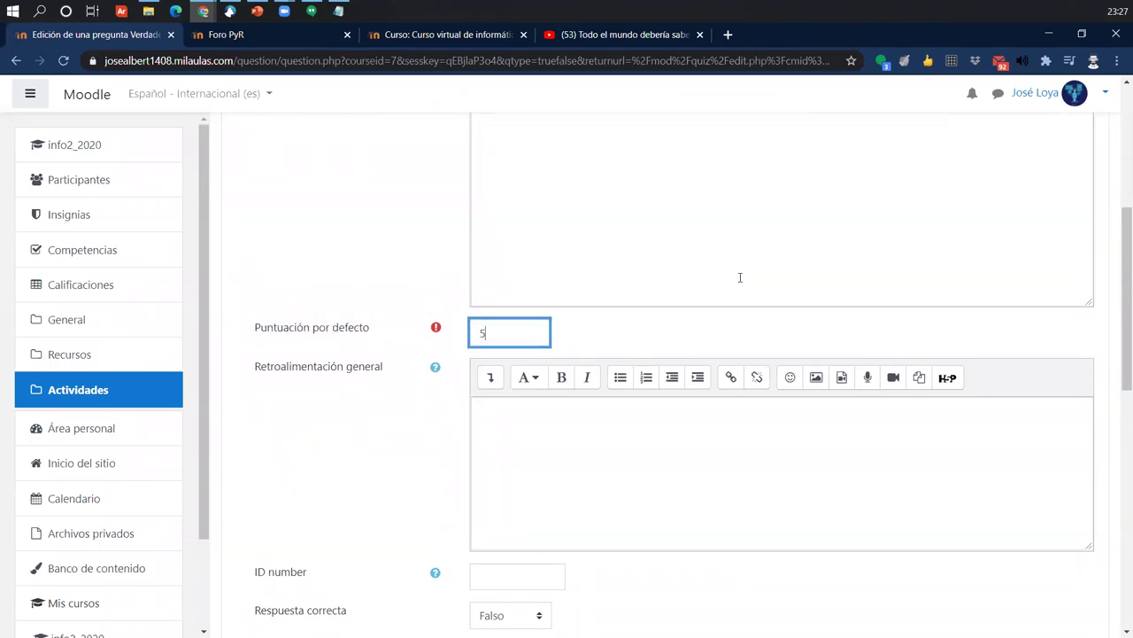
scroll(723, 279, down, 3)
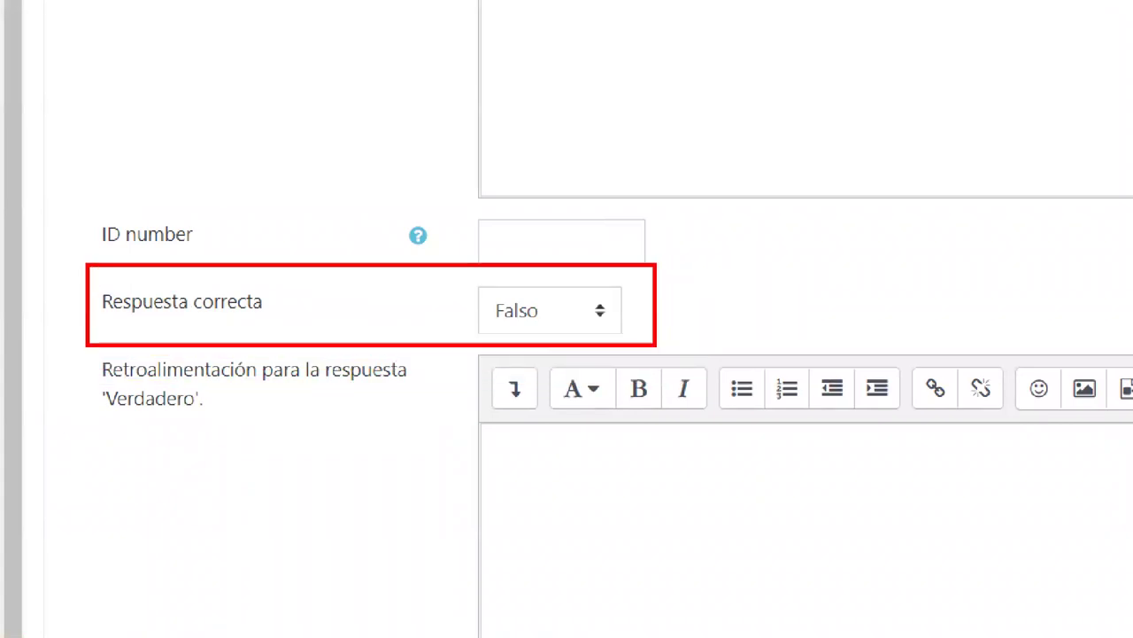
Step: Set Respuesta correcta to Verdadero and save question 02 with Guardar cambios
drag(624, 289, 841, 96)
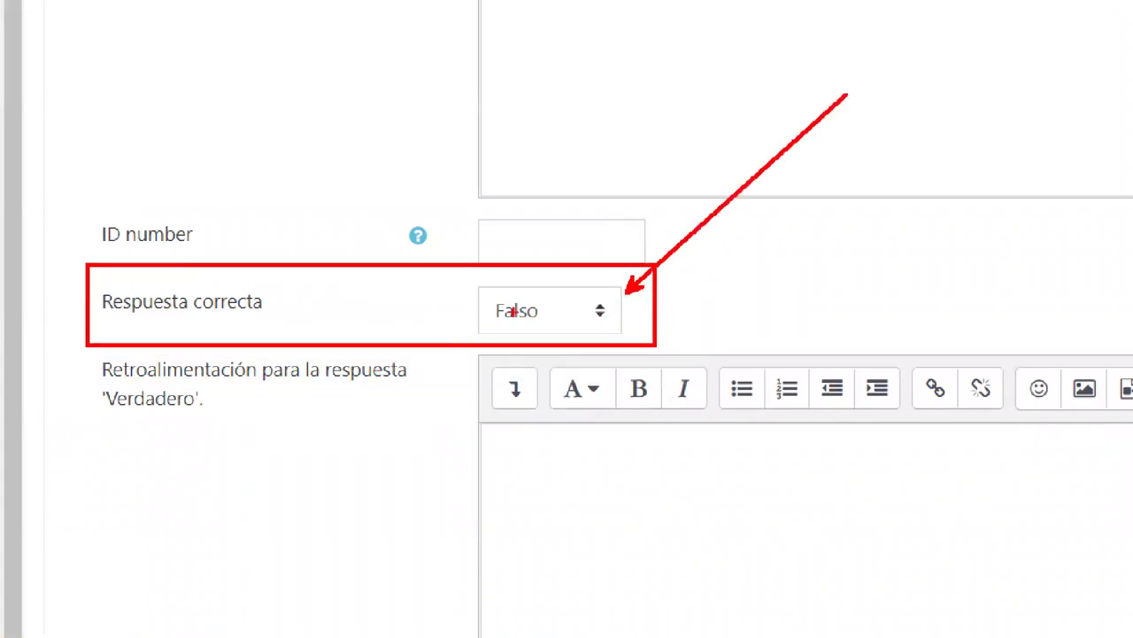
drag(456, 300, 609, 327)
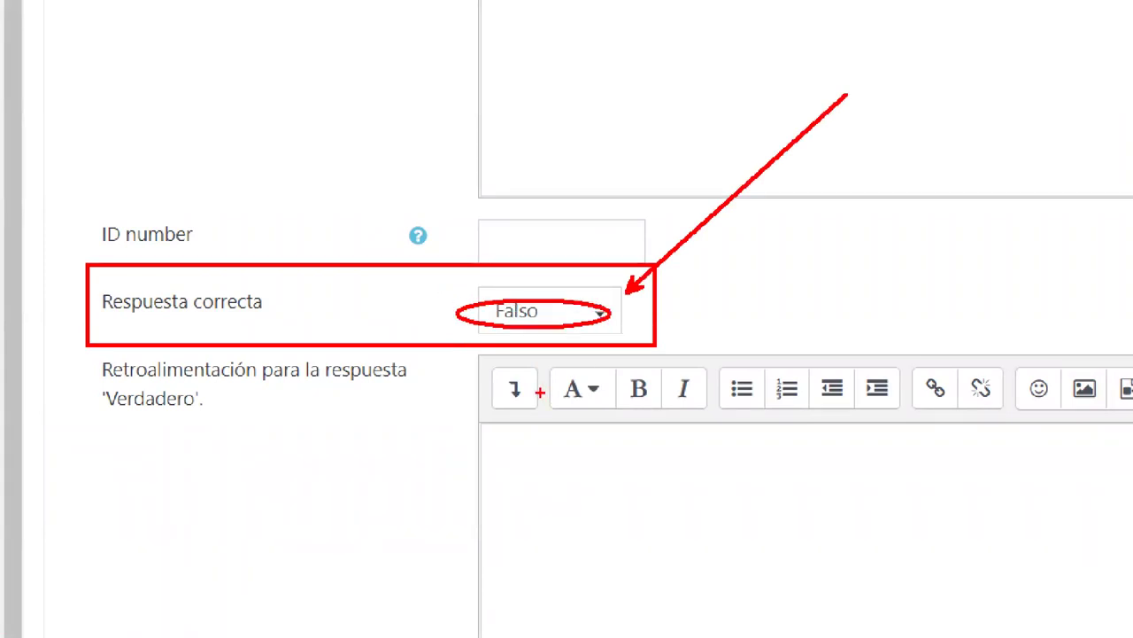
click(549, 311)
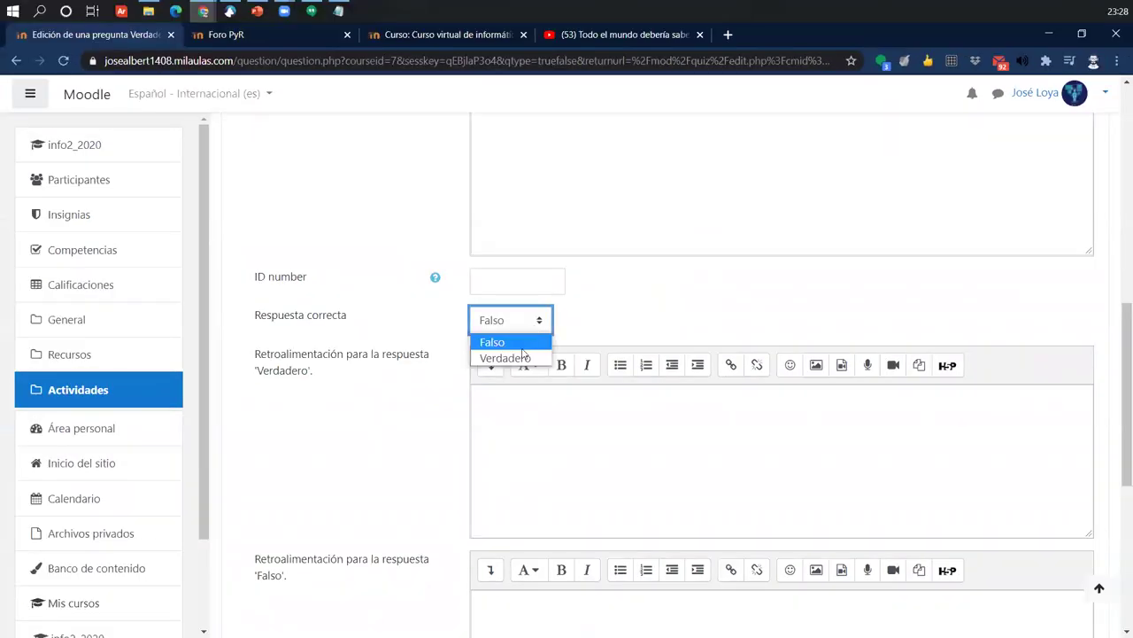
click(514, 357)
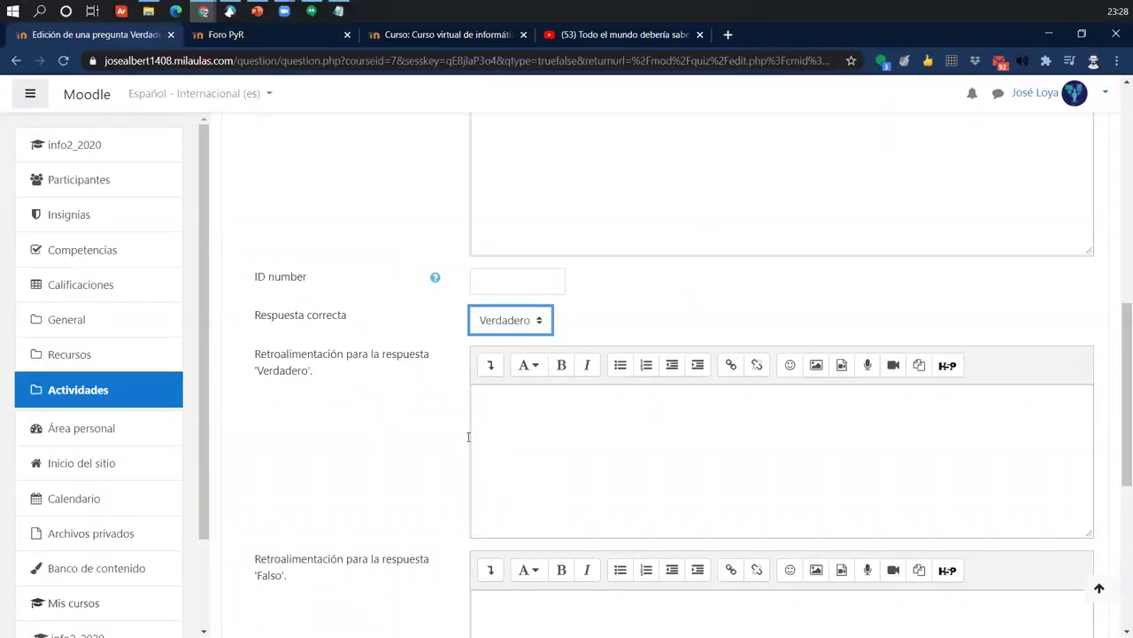
scroll(518, 425, down, 5)
click(518, 467)
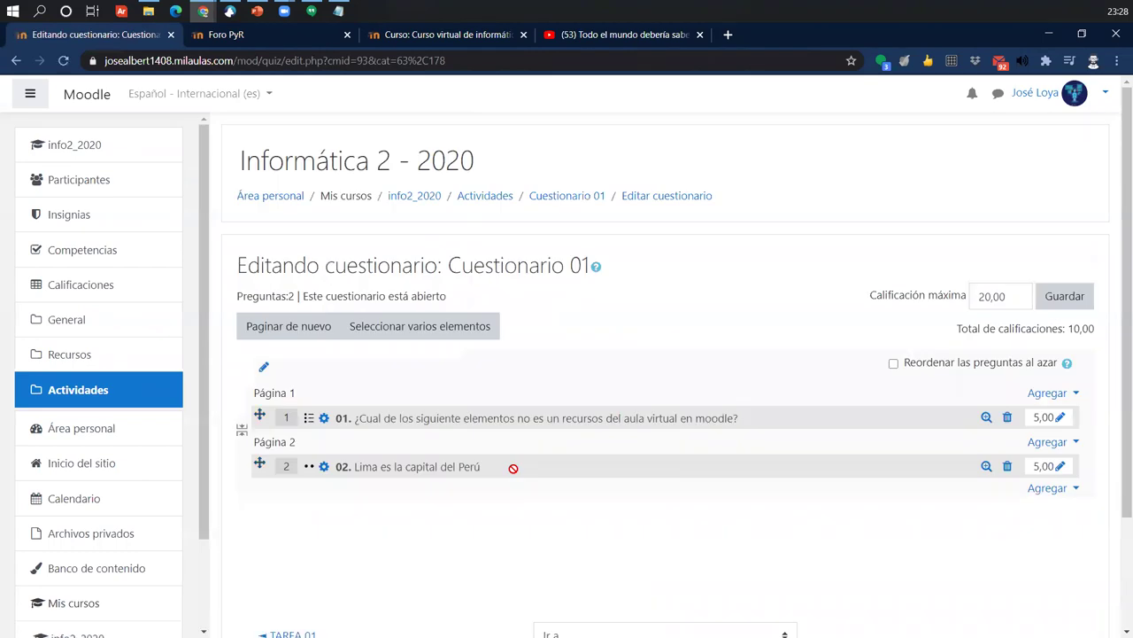
Step: Add a new Emparejamiento question after question 02 via Agregar > una nueva pregunta
click(1045, 488)
click(1016, 515)
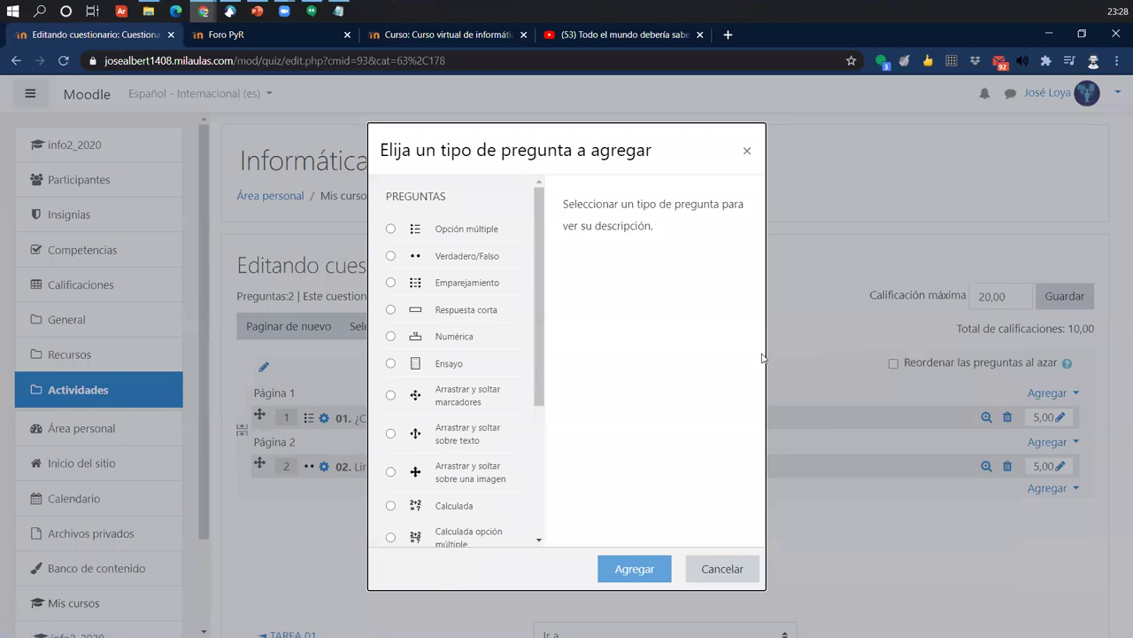
click(411, 289)
click(633, 571)
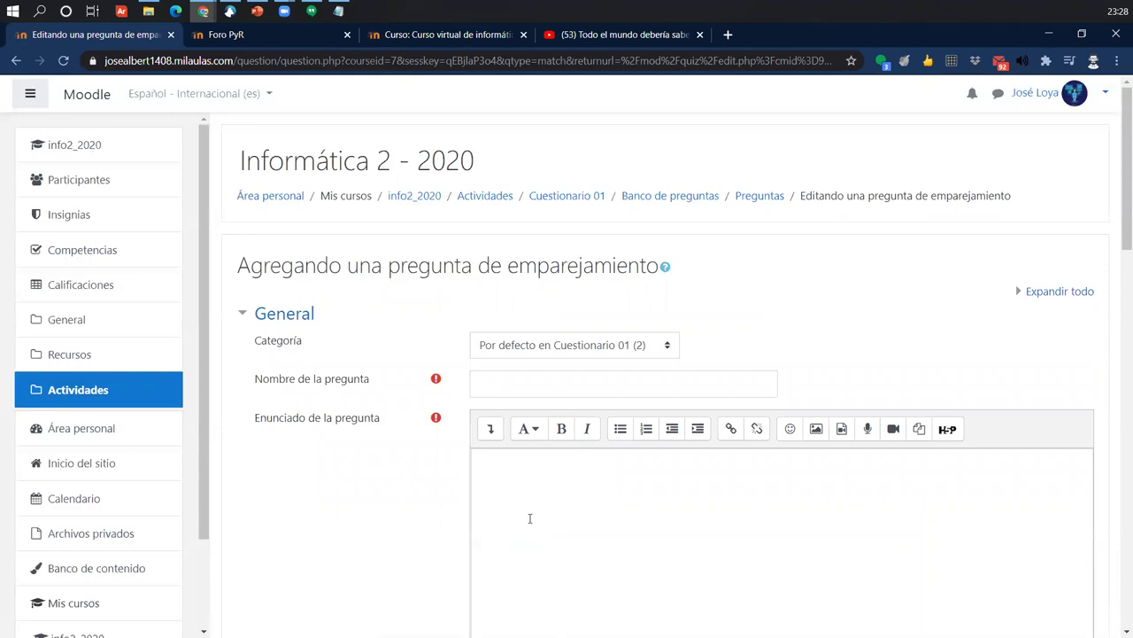
Step: Enter name 03. and the statement 'Relacione el tipo foro con su uso'
click(571, 392)
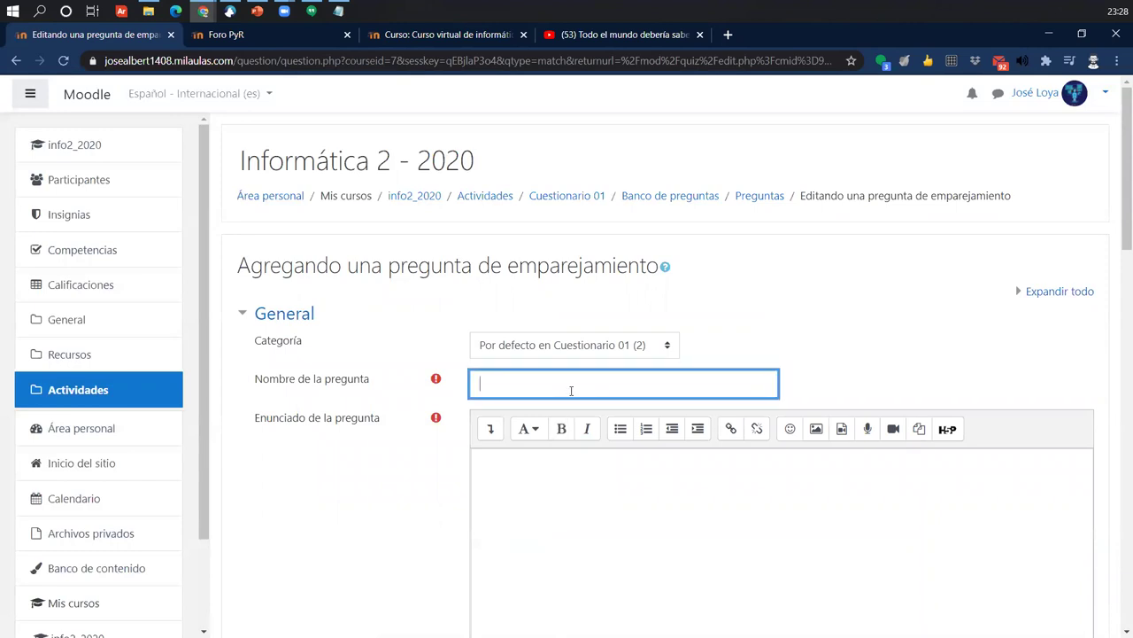
scroll(571, 390, down, 2)
click(560, 291)
text(Relacione)
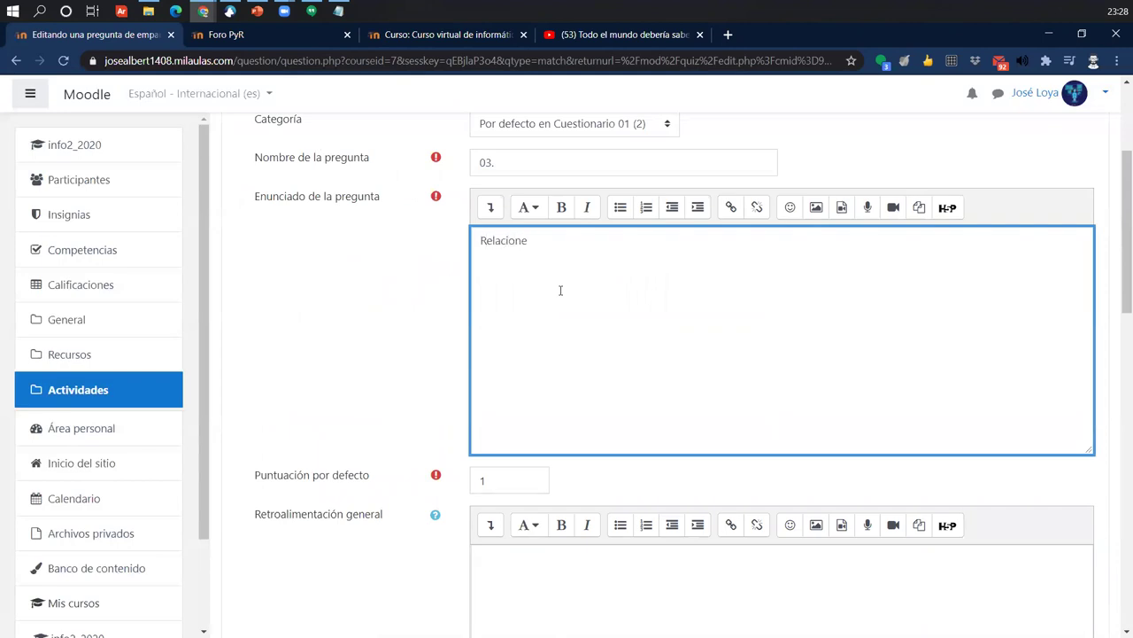
text( el tipo foro con su uso)
scroll(560, 290, down, 7)
Step: Fill the first matching pair: 'Foro de Debate sencillo' with 'Permite al estudiante responder una pregunta'
click(537, 270)
text(Foro de)
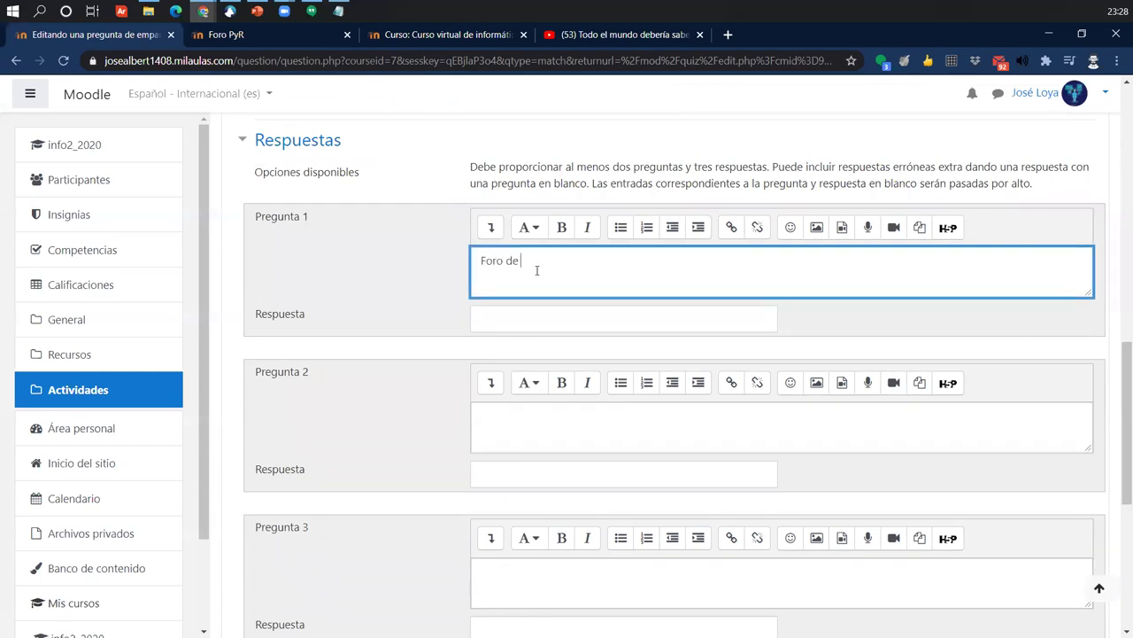
text( Debate sencillo)
key(Tab)
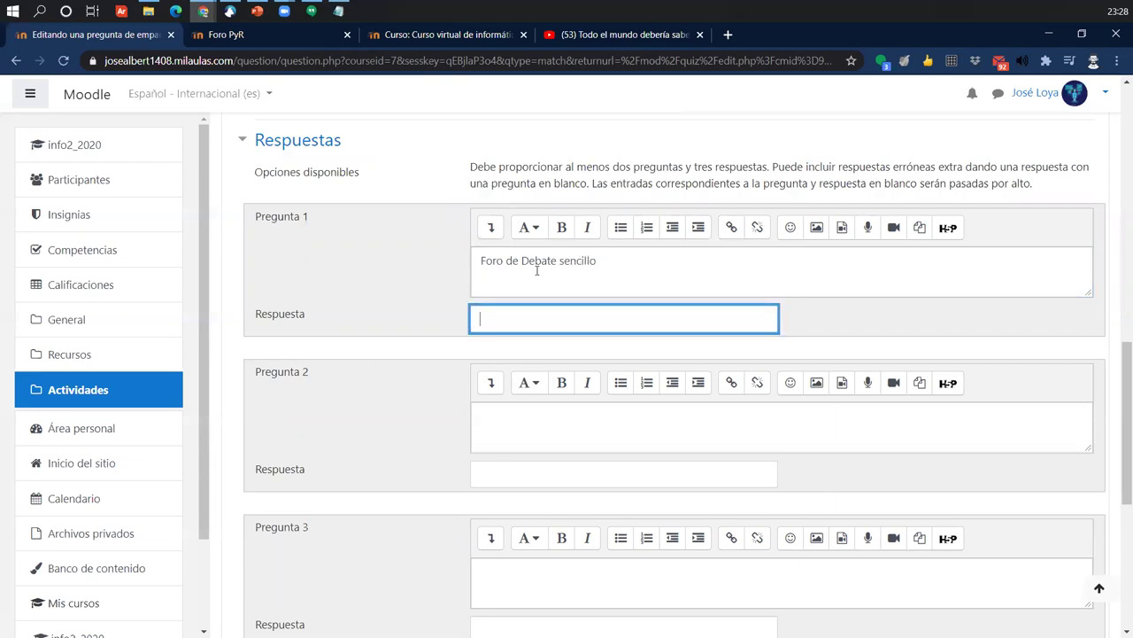
text(Permite que el estudiante agre)
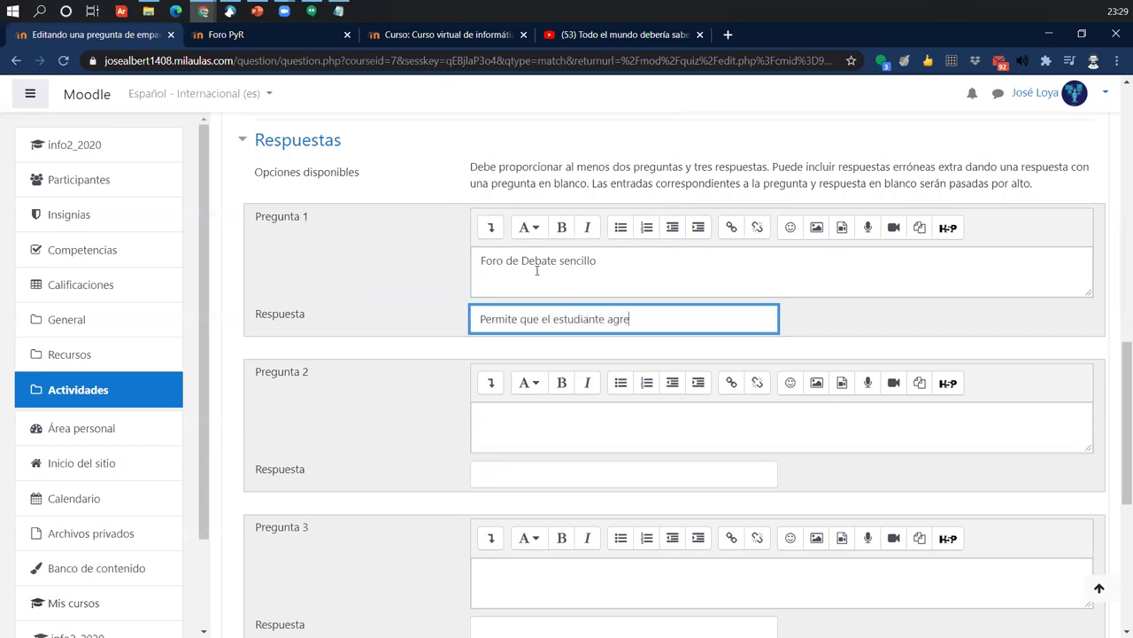
key(BackSpace)
key(BackSpace)
key(BackSpace)
key(BackSpace)
key(BackSpace)
key(BackSpace)
key(BackSpace)
key(BackSpace)
key(BackSpace)
key(BackSpace)
key(BackSpace)
key(BackSpace)
key(BackSpace)
key(BackSpace)
key(BackSpace)
key(BackSpace)
key(BackSpace)
key(BackSpace)
key(BackSpace)
key(BackSpace)
text(Permite al es)
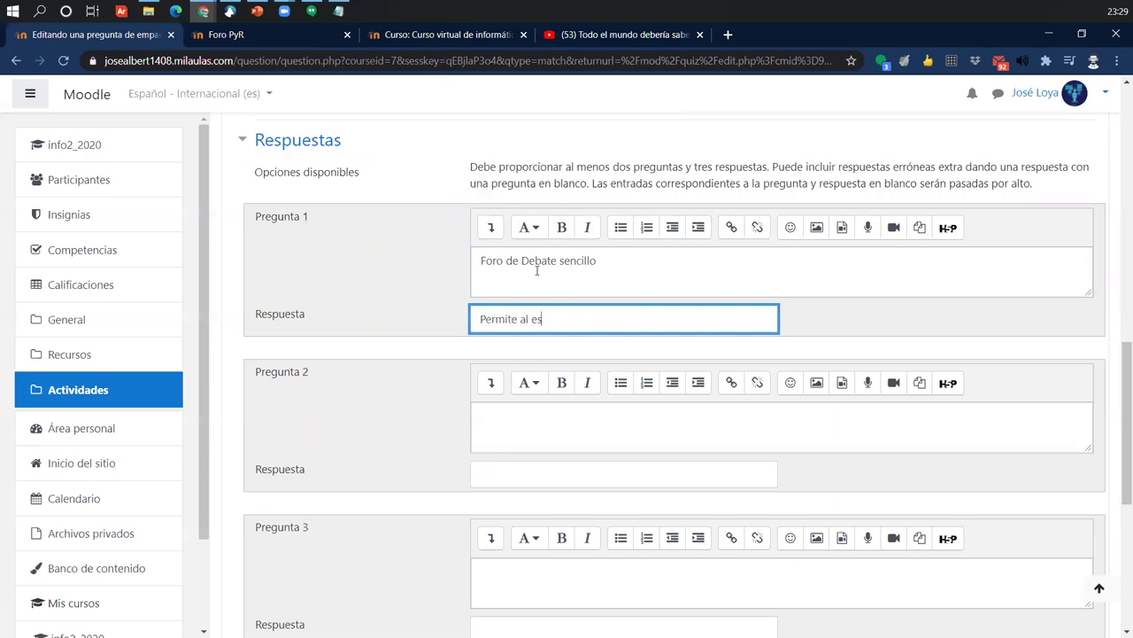
text(tudiante responder un mensaje)
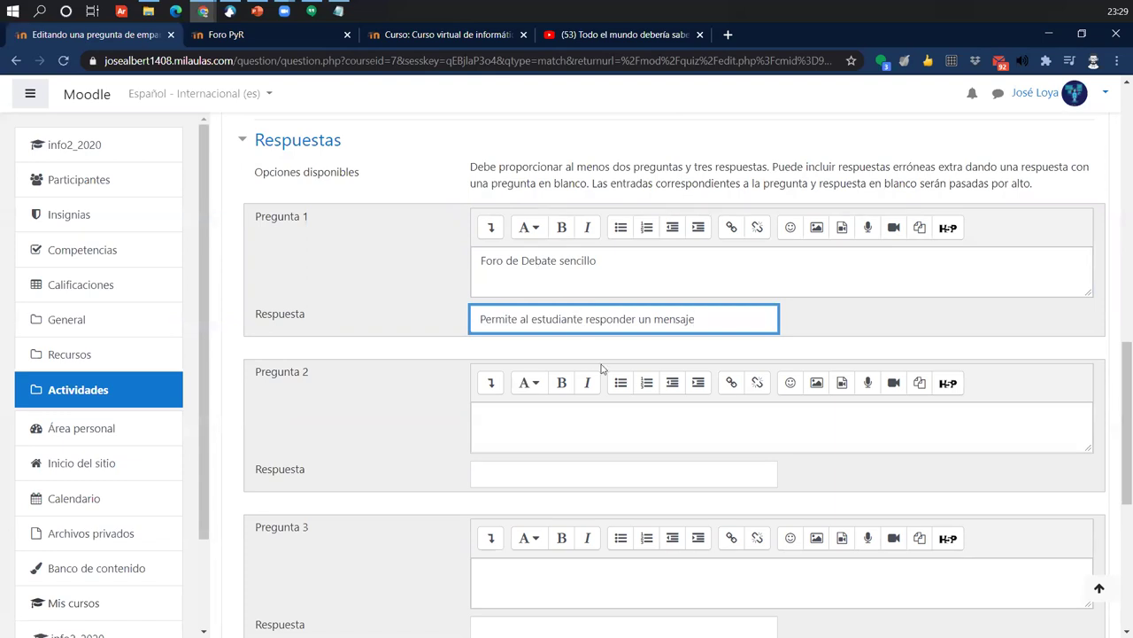
drag(704, 321, 632, 312)
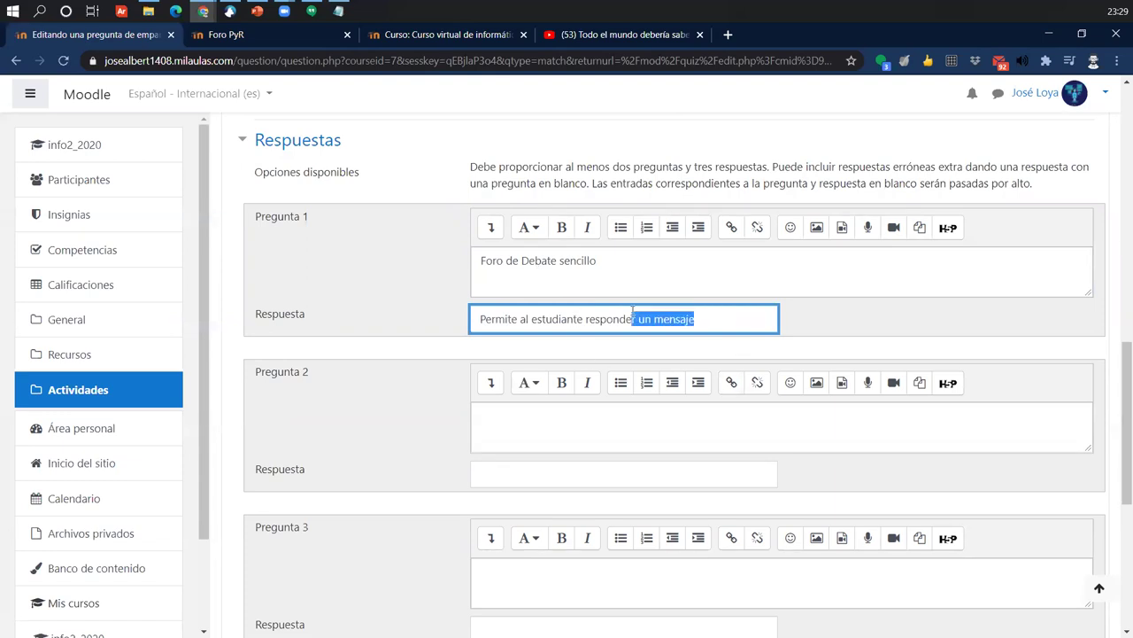
key(BackSpace)
text(un pregunt)
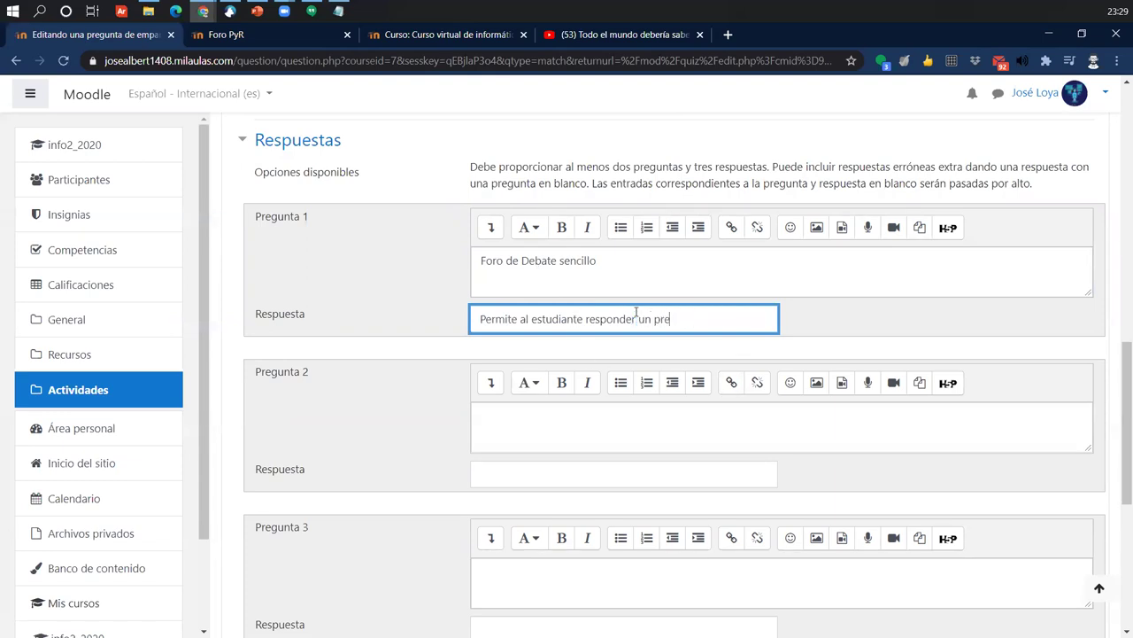
Step: Add the 'Foro de Uso General' pair and a third answer, then save the question
key(Tab)
key(Tab)
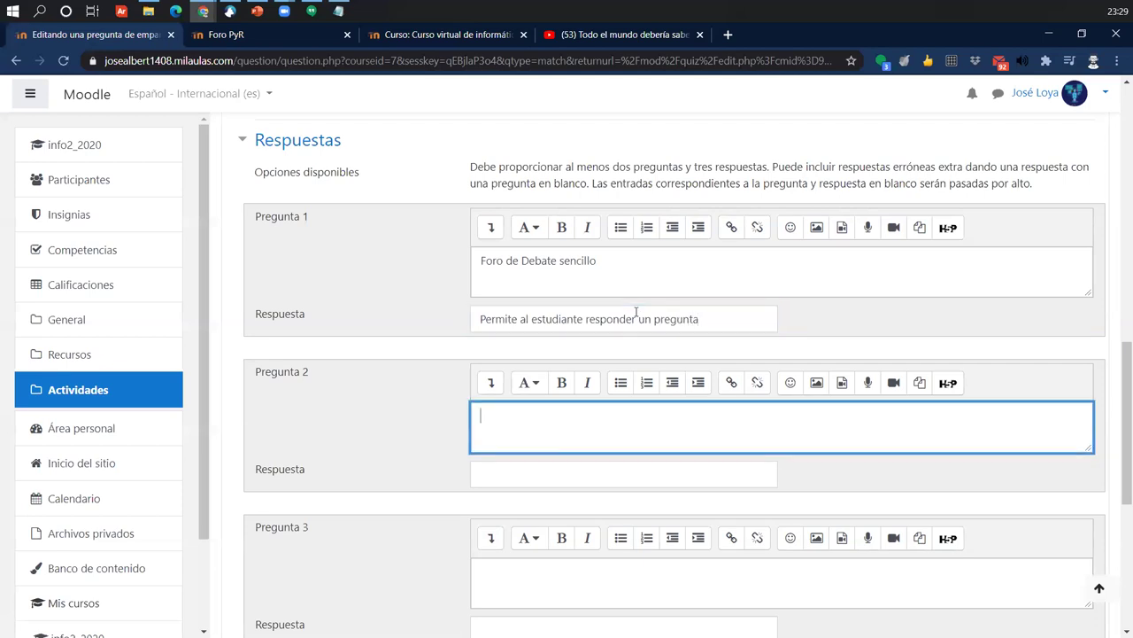
text(Foro de Uso dGeneral)
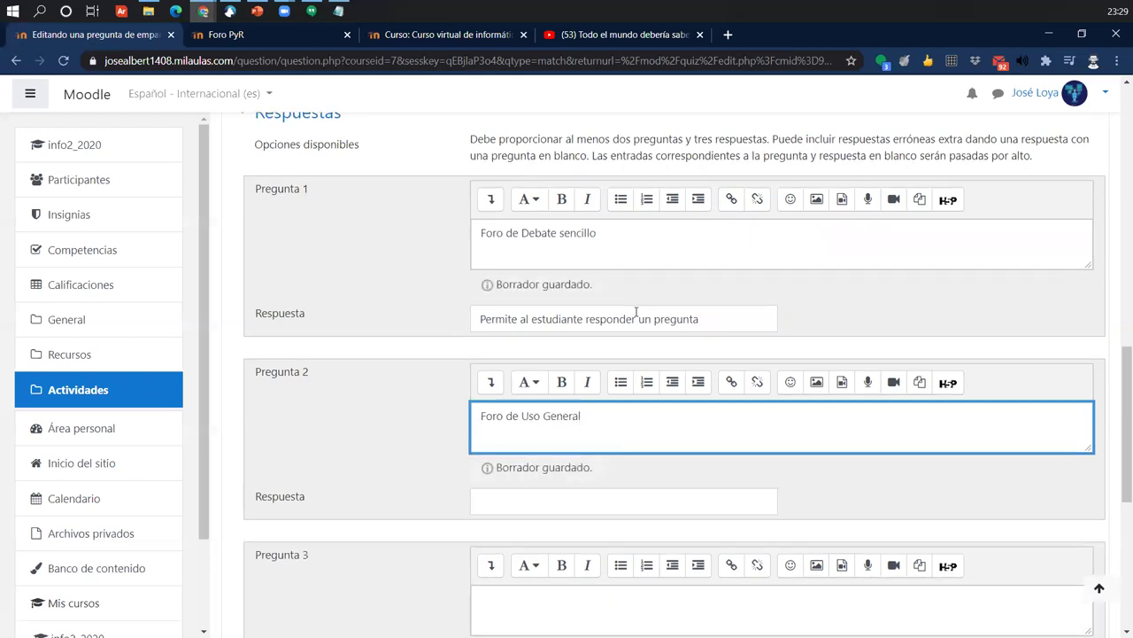
click(579, 511)
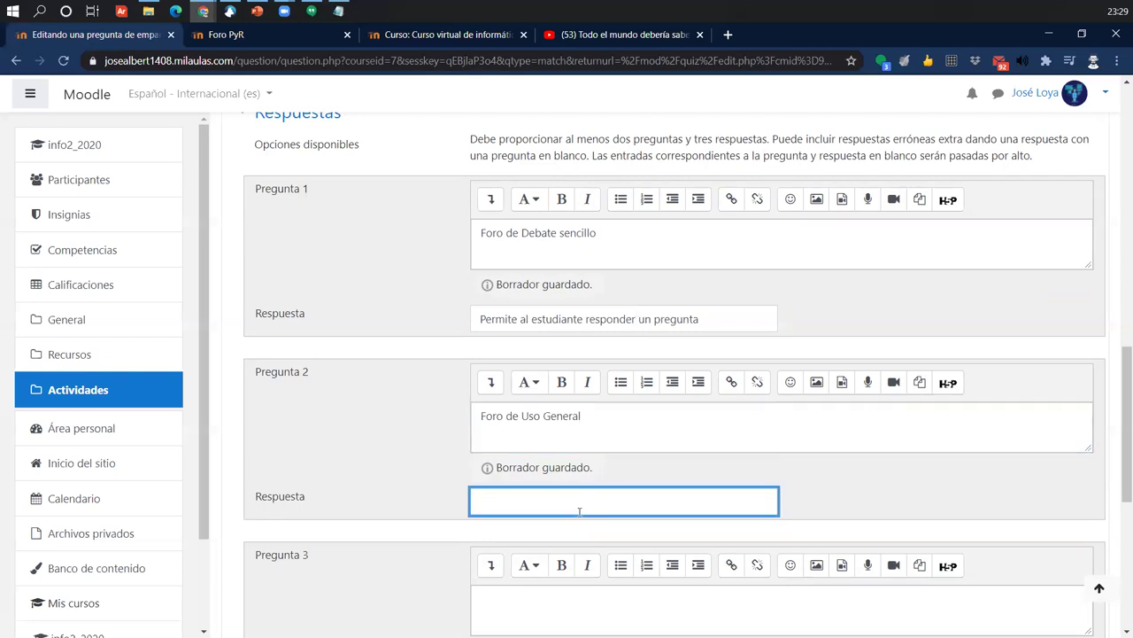
text(Perimite al estudiante agregar una conu)
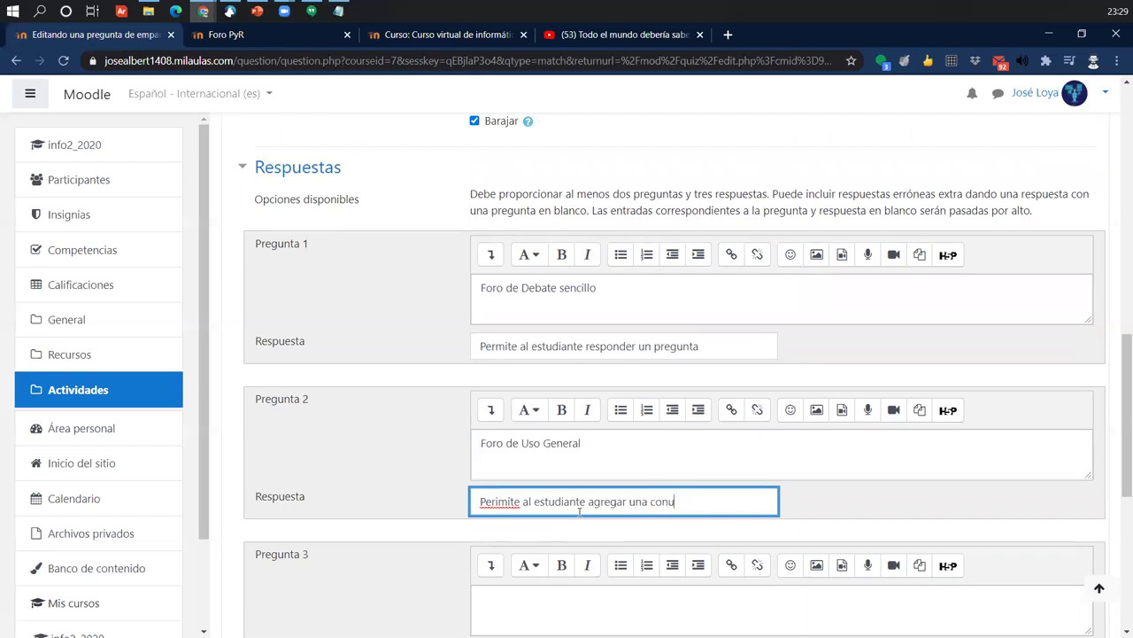
text(sltlta para el curso)
scroll(580, 511, down, 3)
click(531, 350)
text(asdasdasdas)
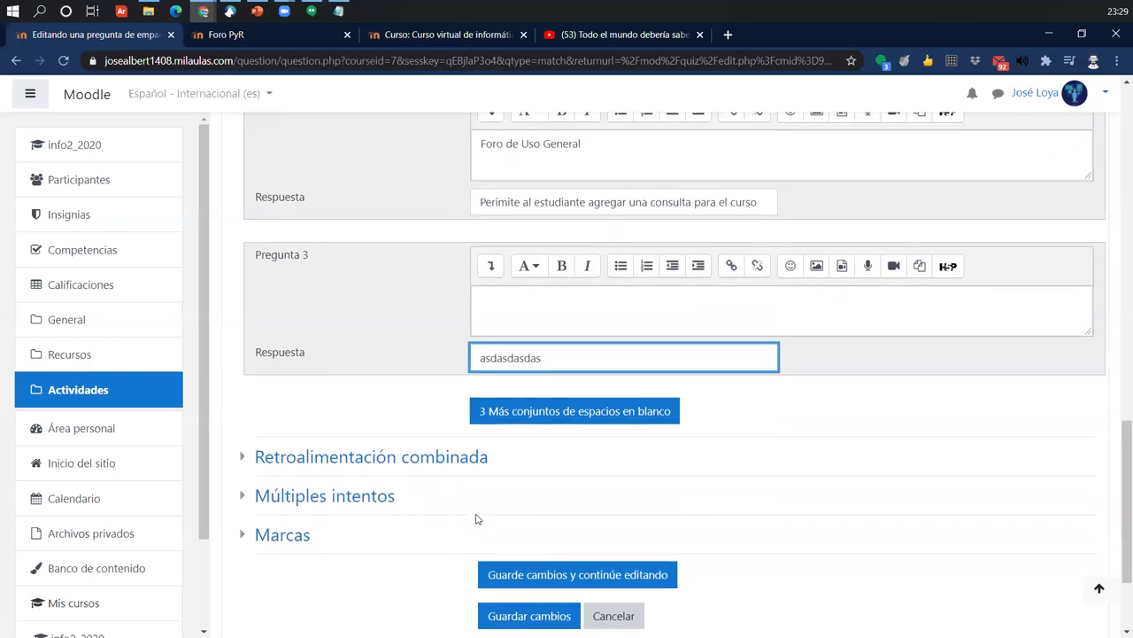
scroll(476, 519, down, 1)
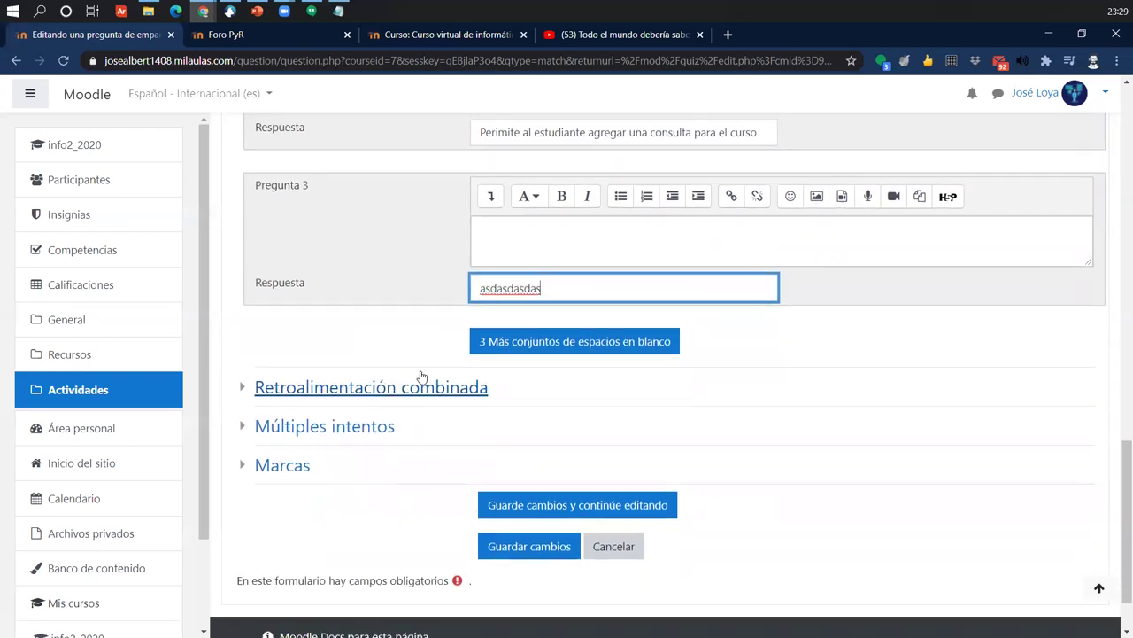
click(519, 545)
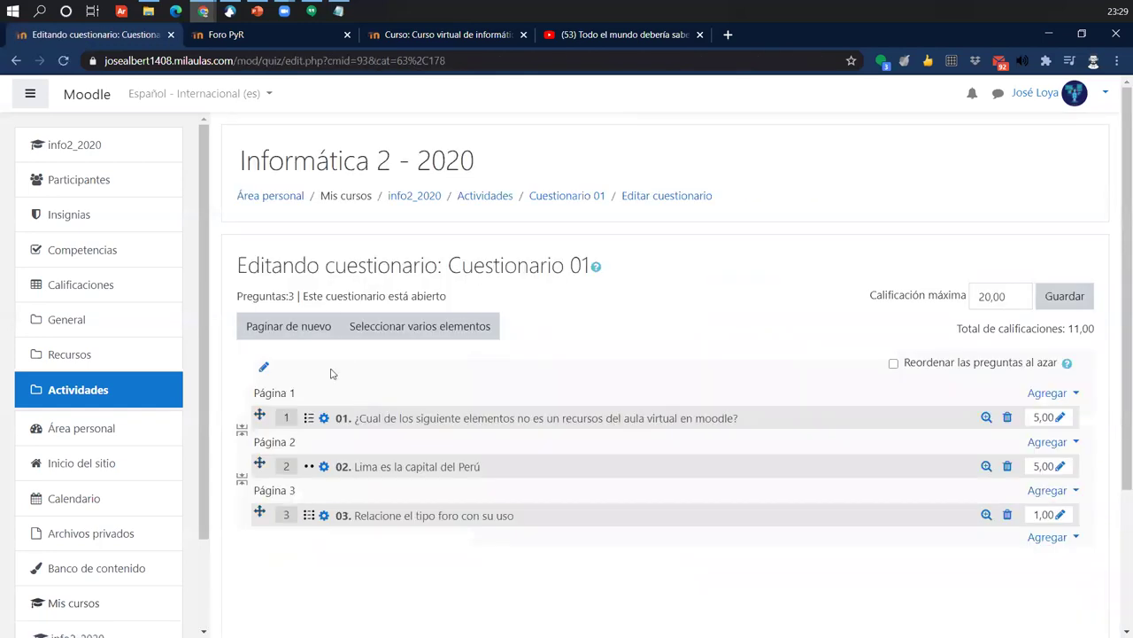
Step: Reopen matching question 03, change its Puntuación por defecto from 1 to 5, and save
scroll(531, 496, down, 1)
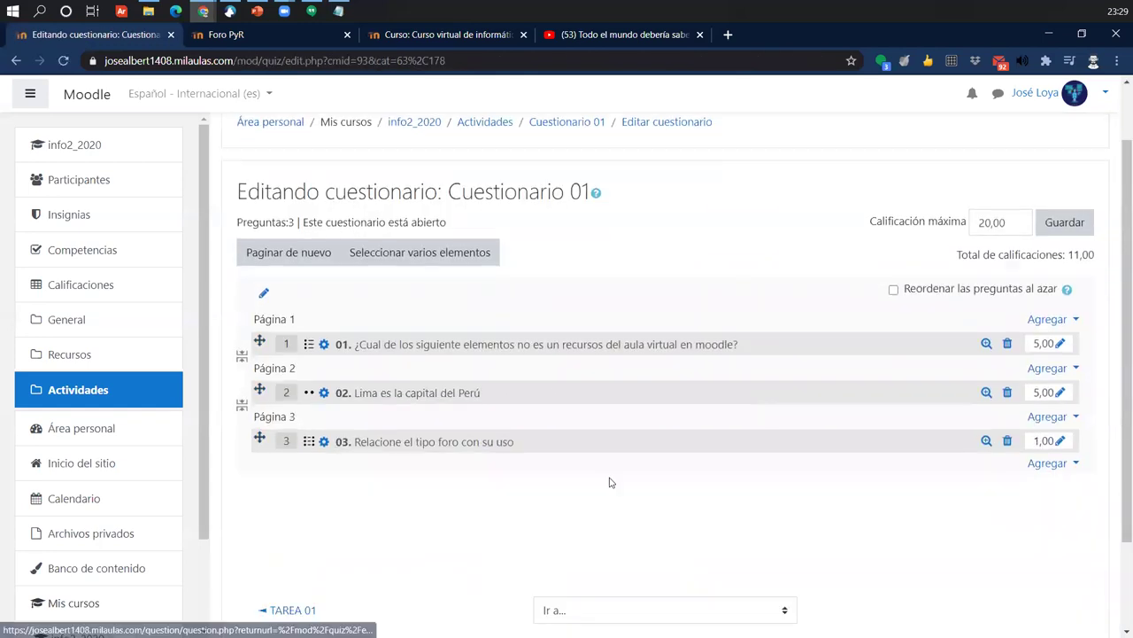
click(1054, 320)
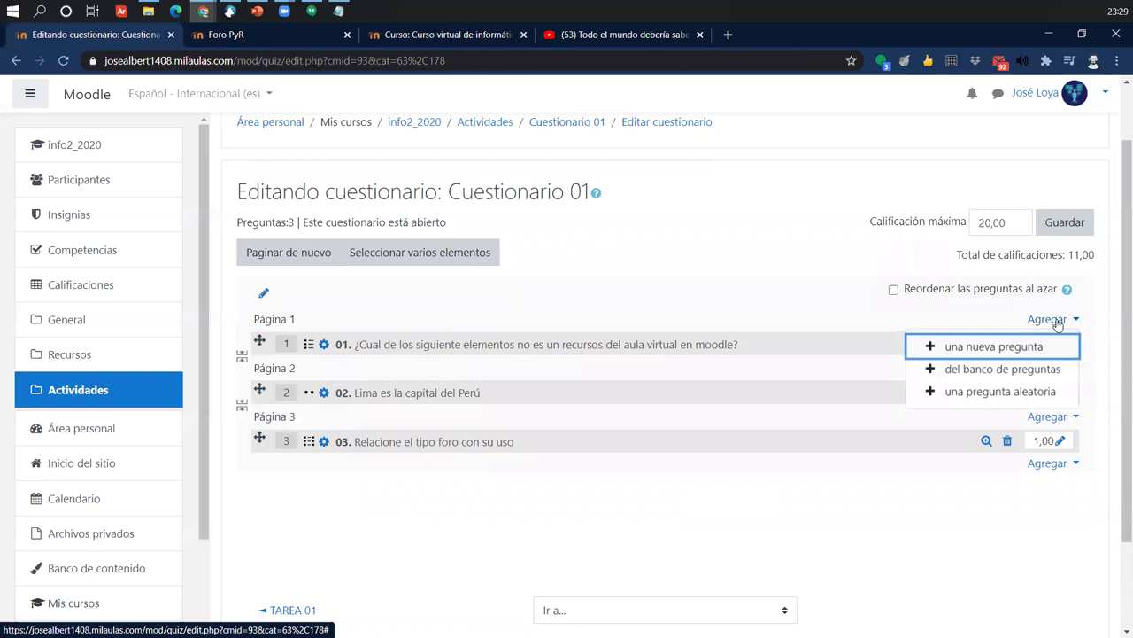
key(Escape)
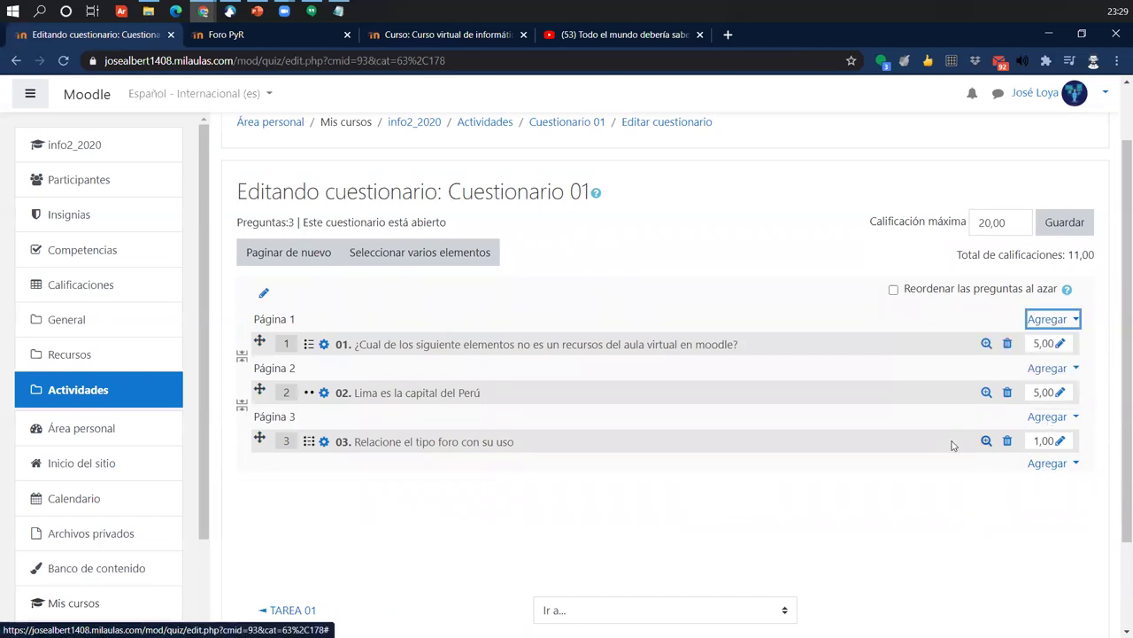
click(310, 448)
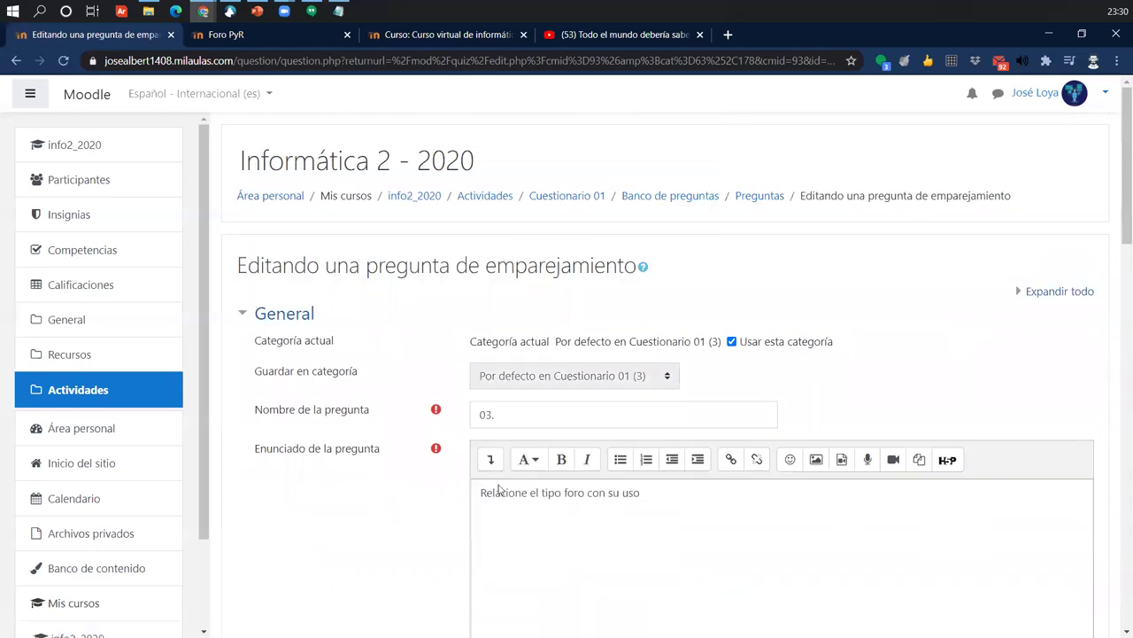
scroll(499, 487, down, 5)
drag(255, 287, 368, 288)
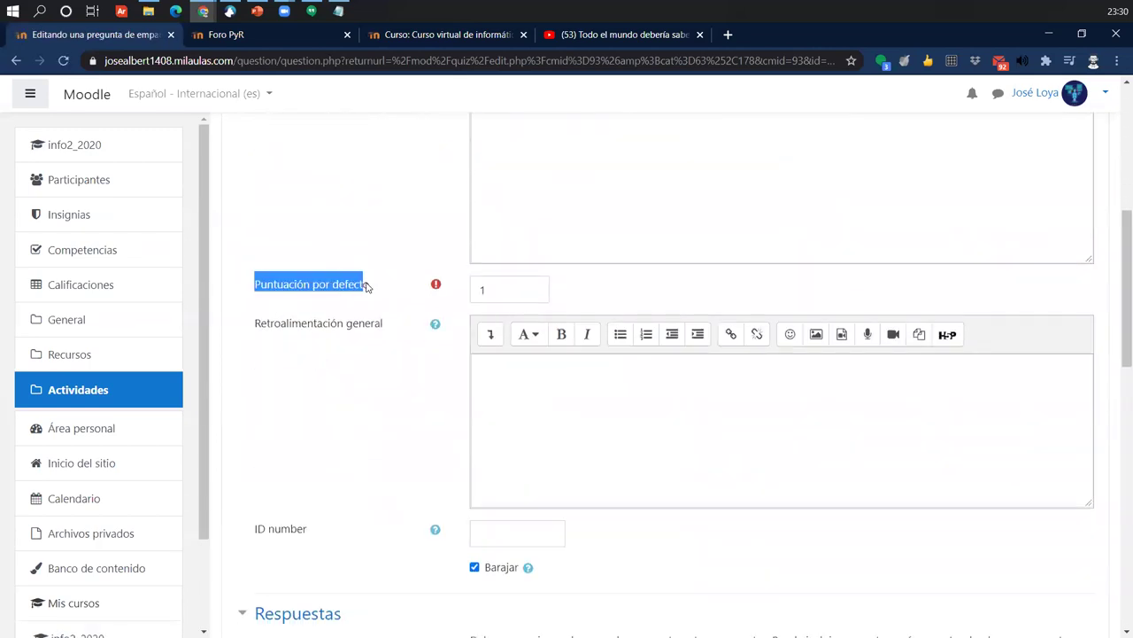
click(449, 285)
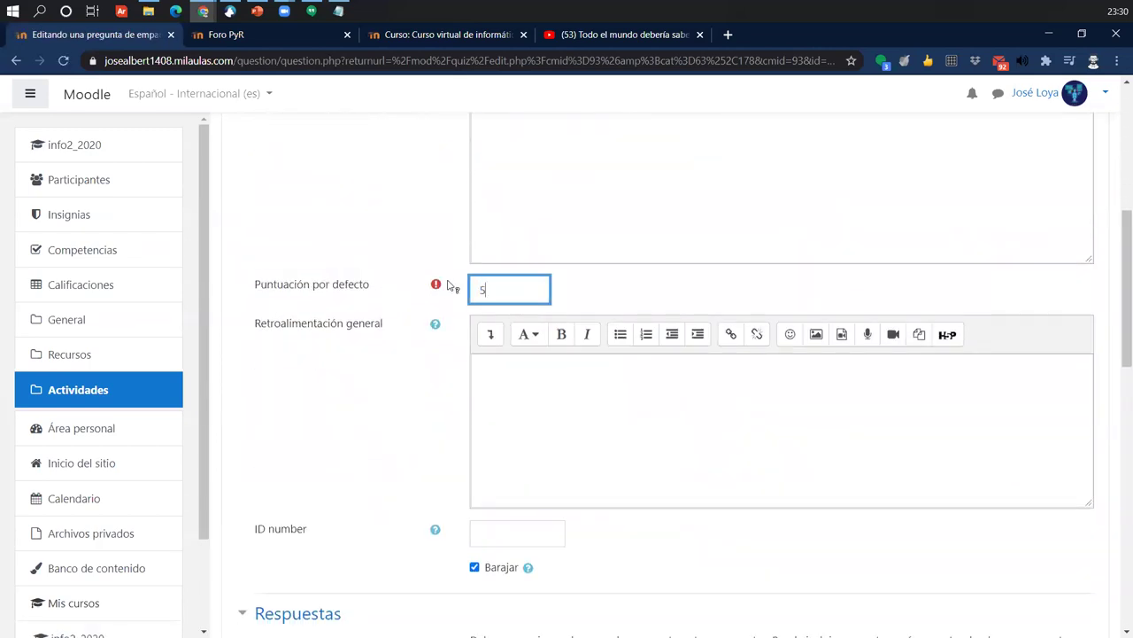
scroll(471, 441, down, 10)
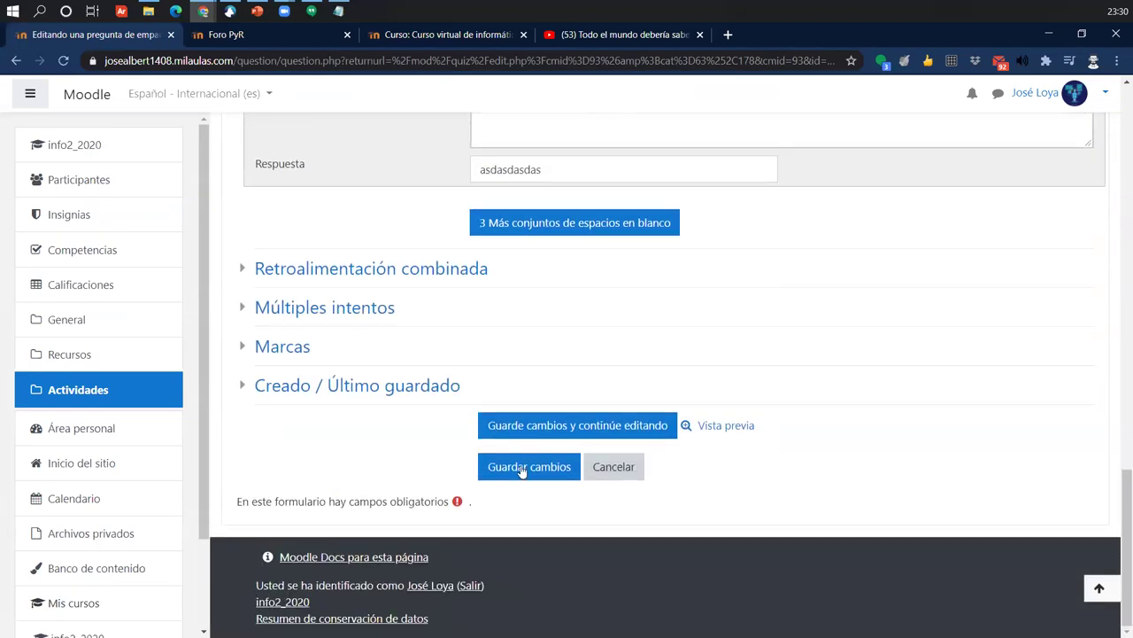
click(521, 468)
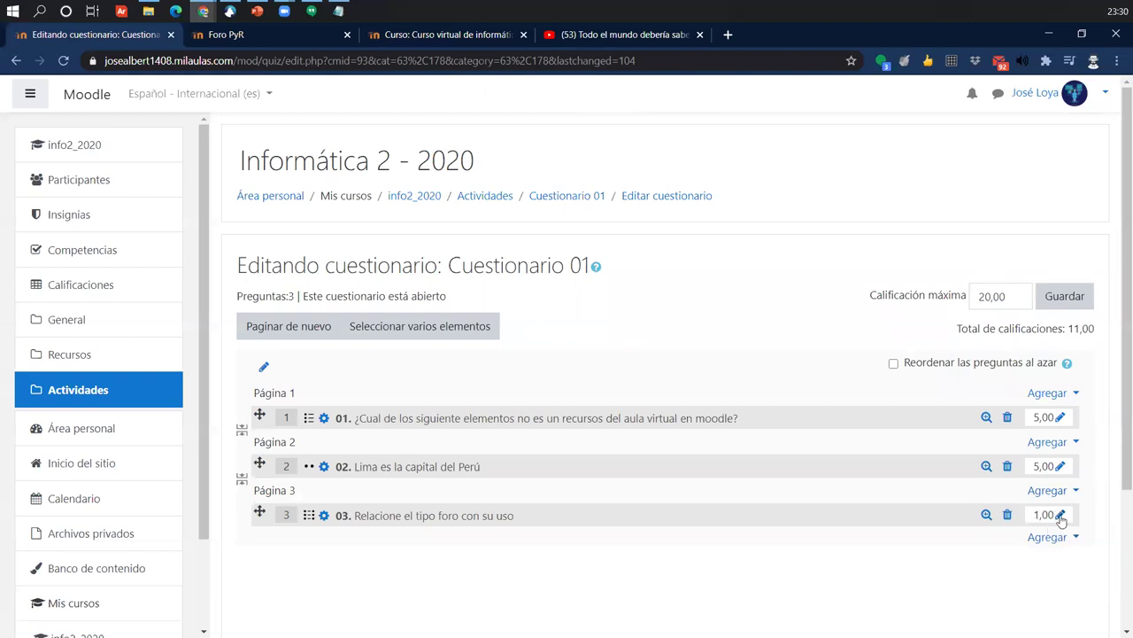
Step: Set question 03's mark in the quiz to 5, bringing the total to 15,00
click(1059, 515)
text(5)
key(Return)
Step: Start a new question after the last page and type 'permite ingresar una respuesta de una palabra'
click(1045, 538)
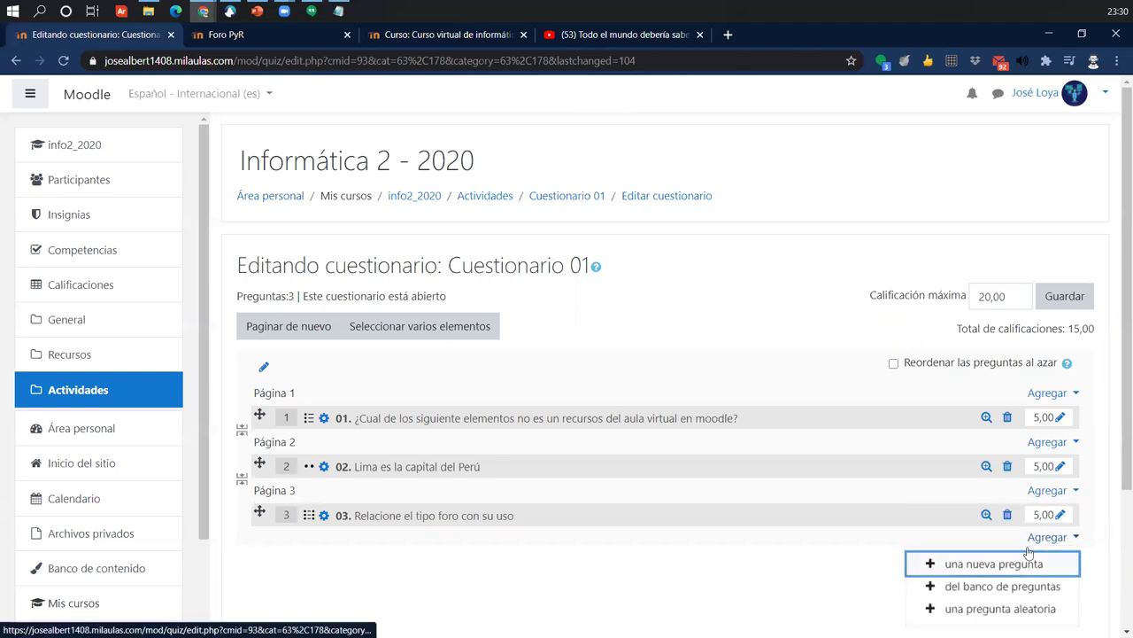
click(958, 562)
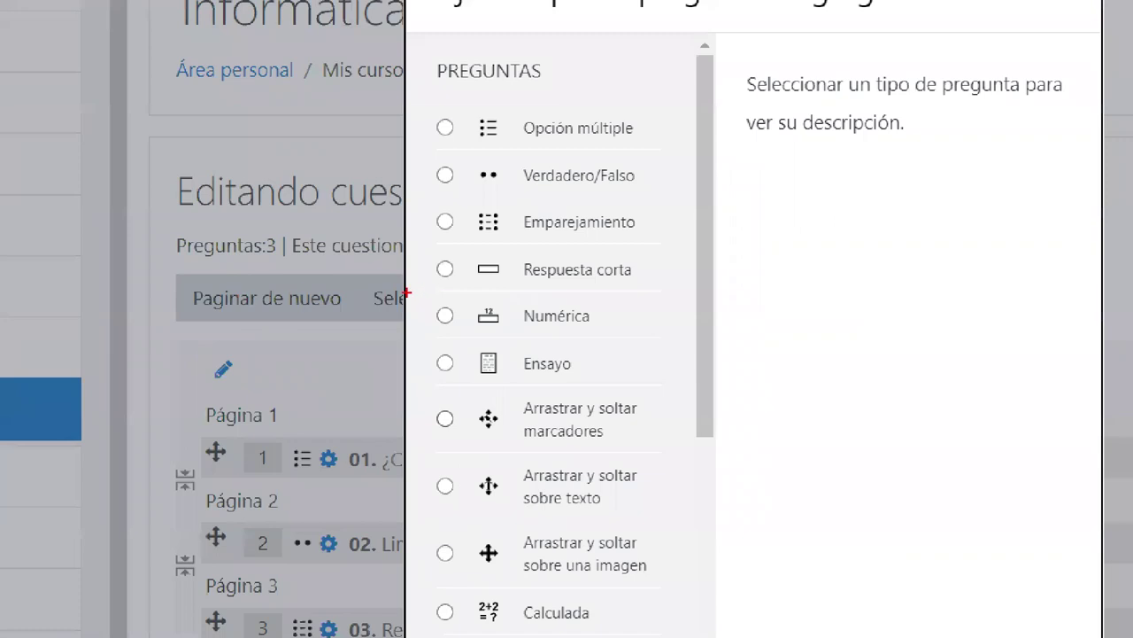
mouse_move(405, 242)
mouse_down()
mouse_move(482, 285)
mouse_move(676, 299)
mouse_move(724, 352)
mouse_up()
key(t)
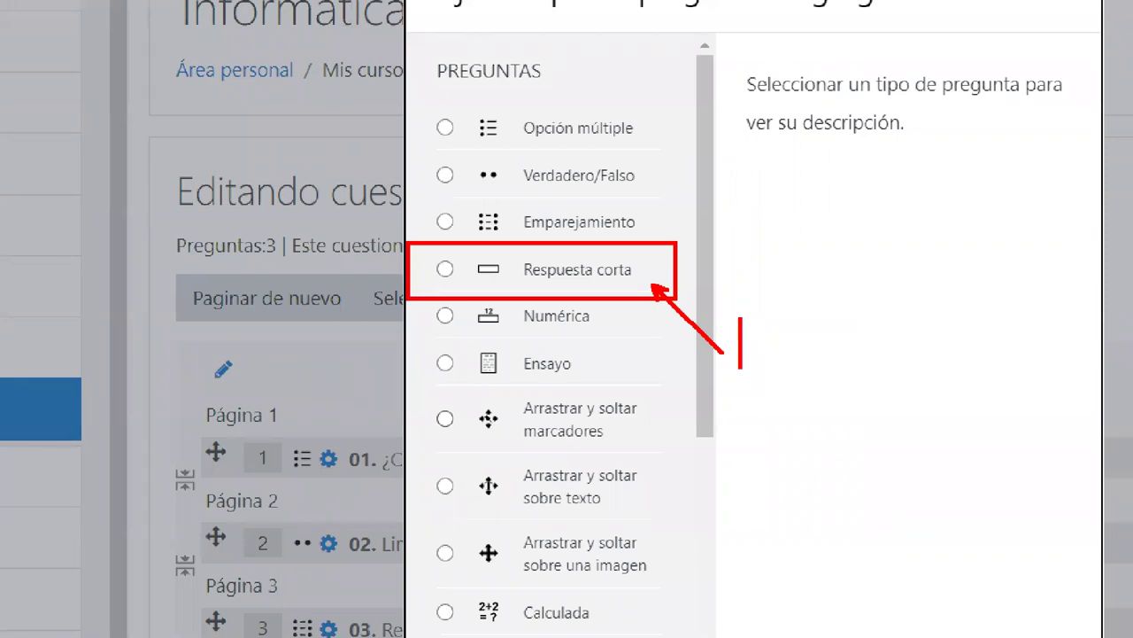
text(permmite)
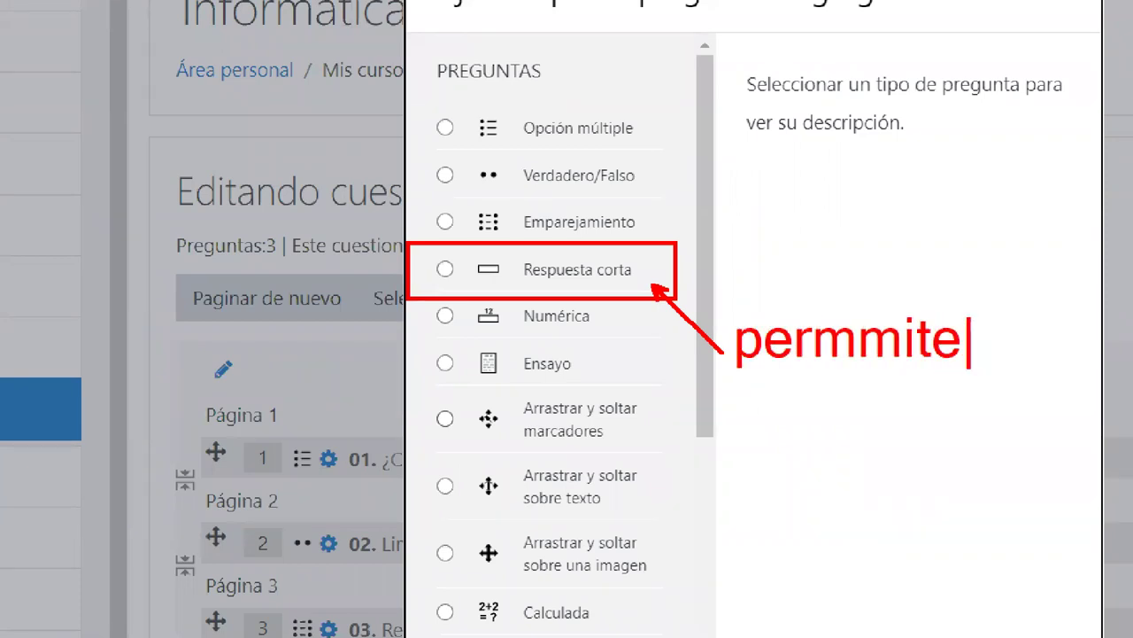
key(BackSpace)
key(BackSpace)
key(BackSpace)
key(BackSpace)
text(ite ing)
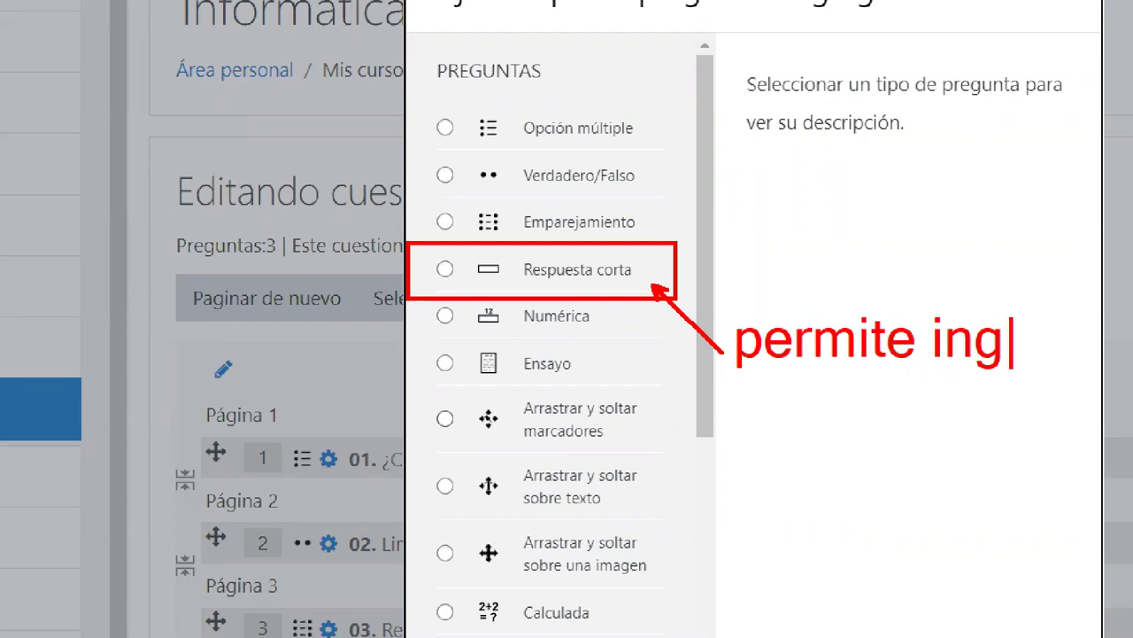
text(resar)
key(Return)
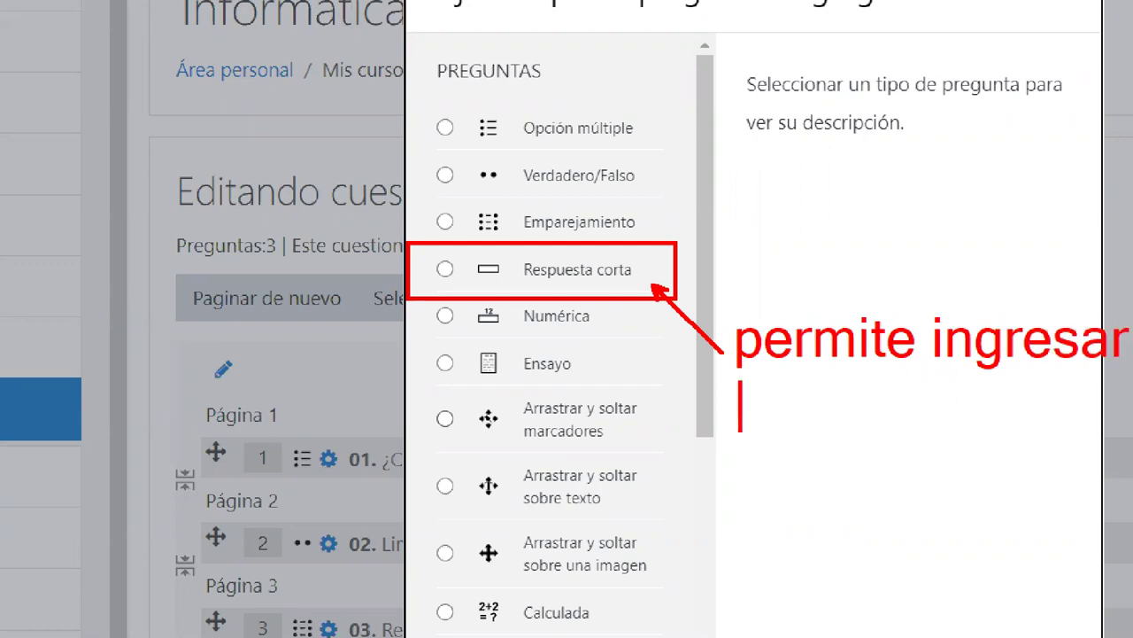
text(una respuesta)
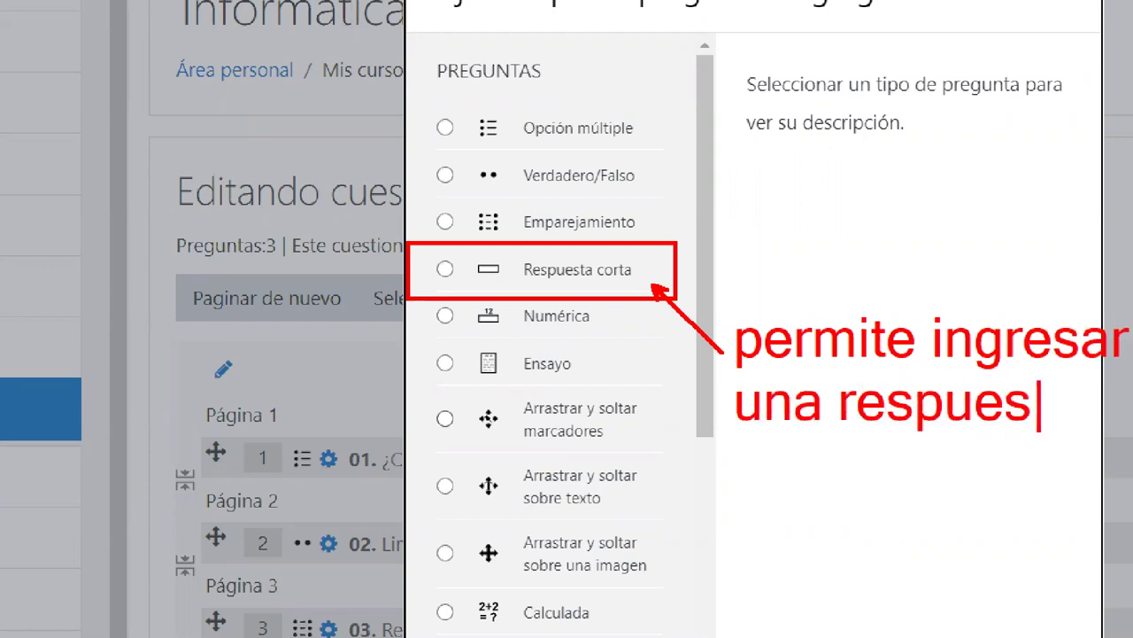
key(Return)
text(de un)
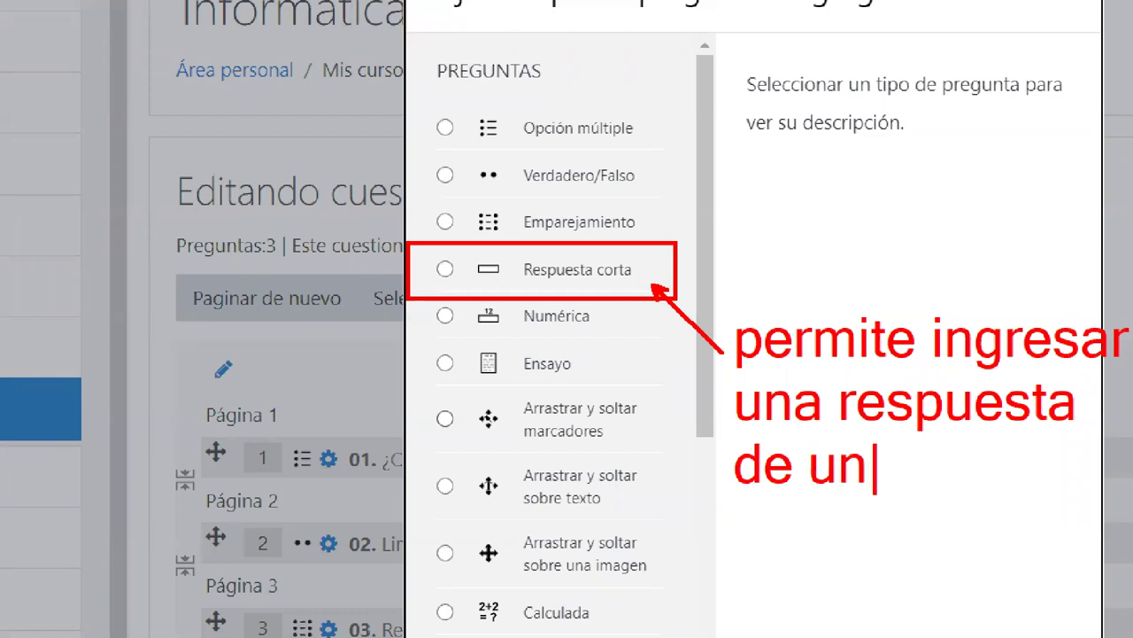
text(a palabra)
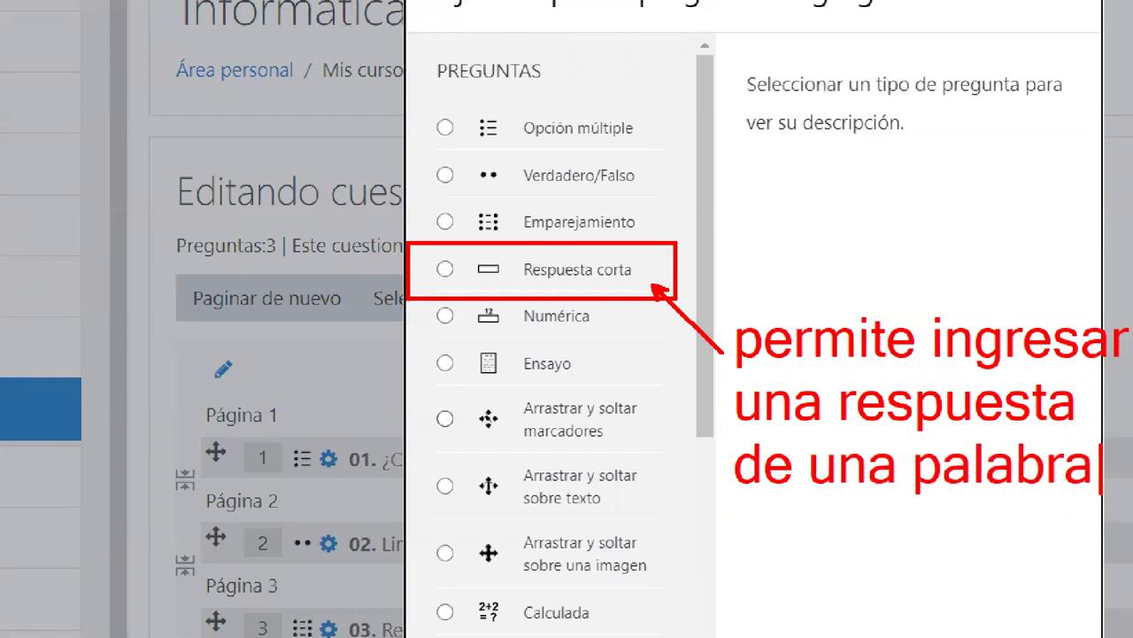
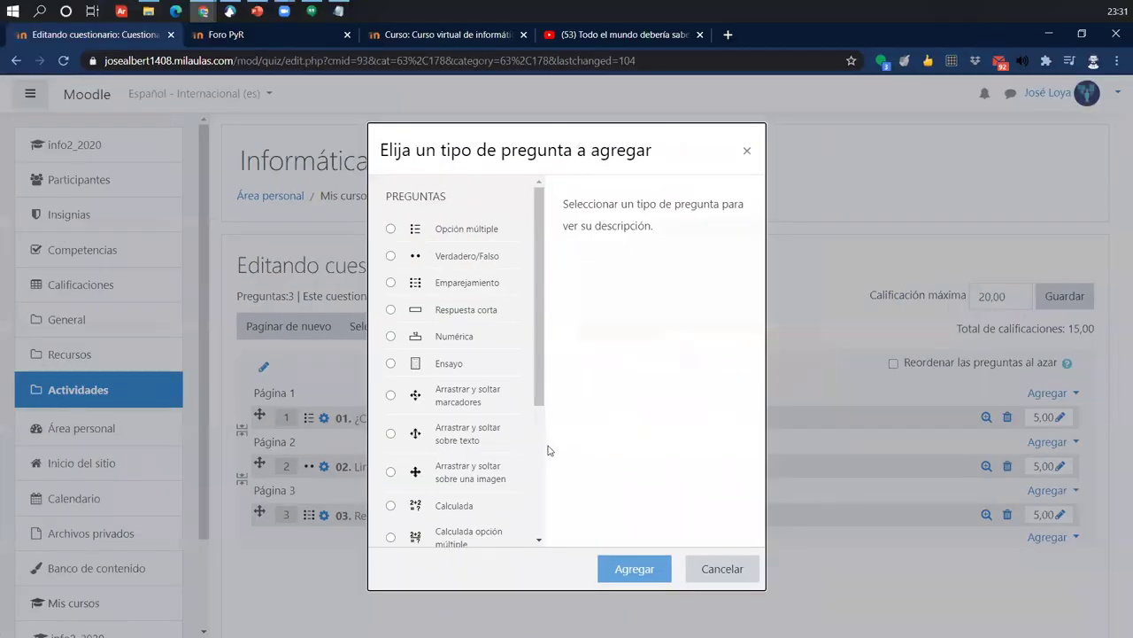
Step: Add a new Respuesta corta question after question 3 of Cuestionario 01
key(Escape)
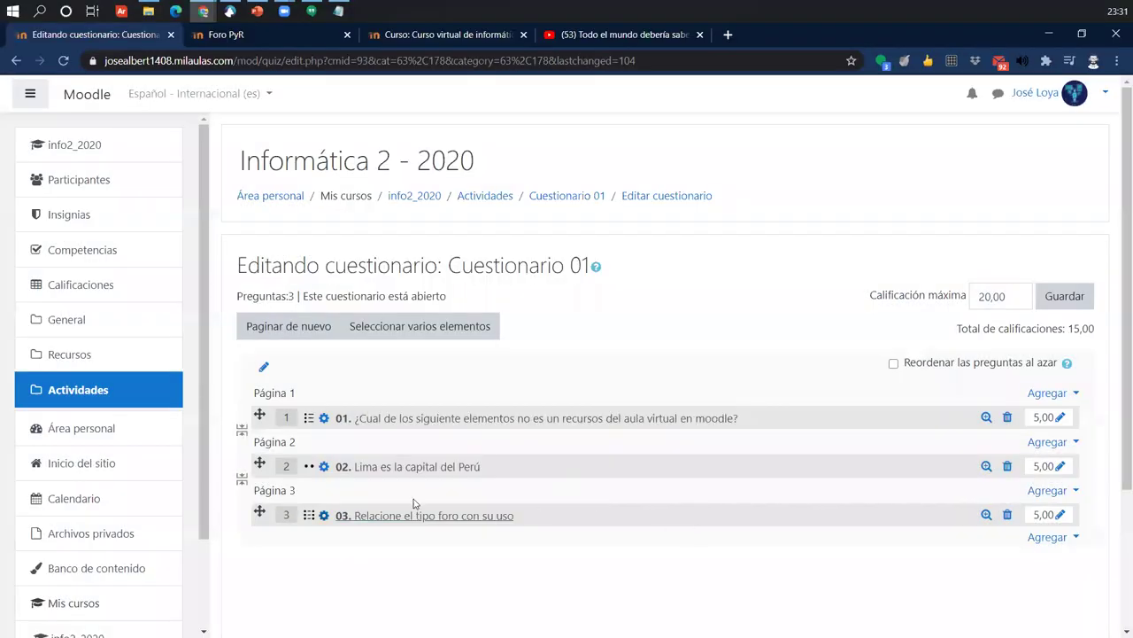
click(1054, 540)
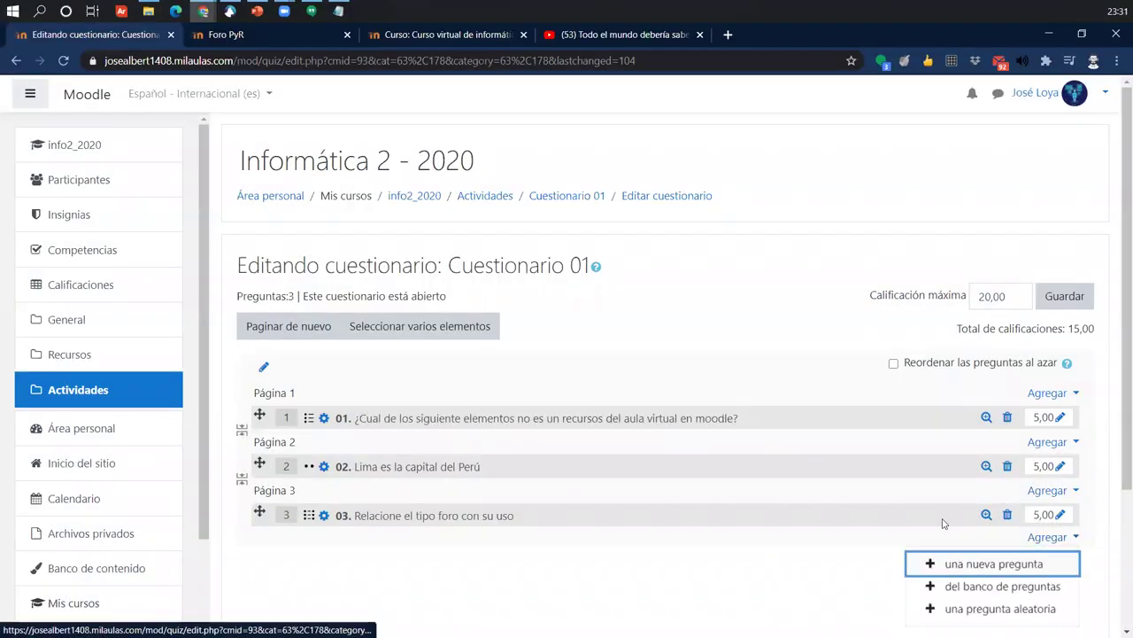
click(952, 568)
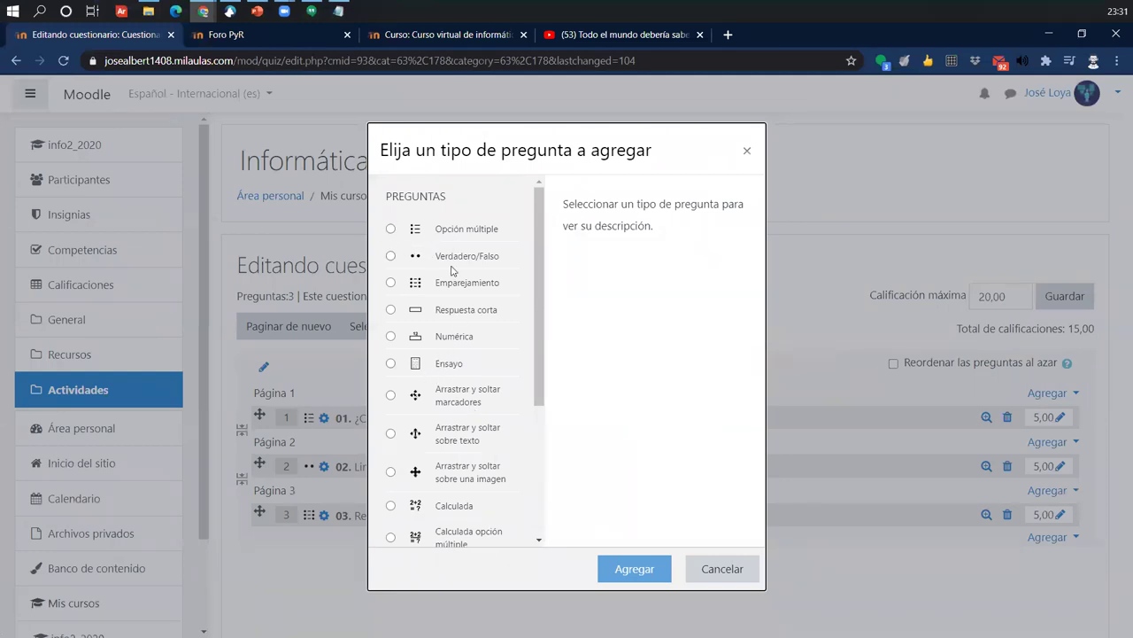
click(448, 316)
click(634, 568)
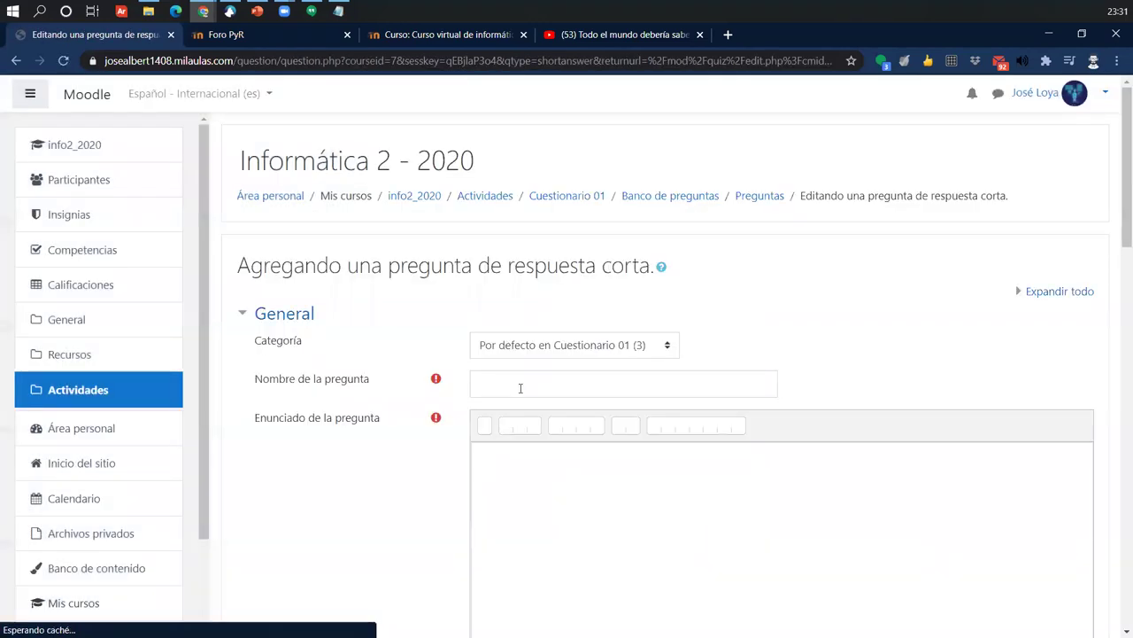
Step: Name the question '04.' with text 'Indiquetel nombre de la plataforma que estamos usando (LMS)'
click(521, 387)
text(04.)
scroll(522, 384, down, 3)
click(586, 363)
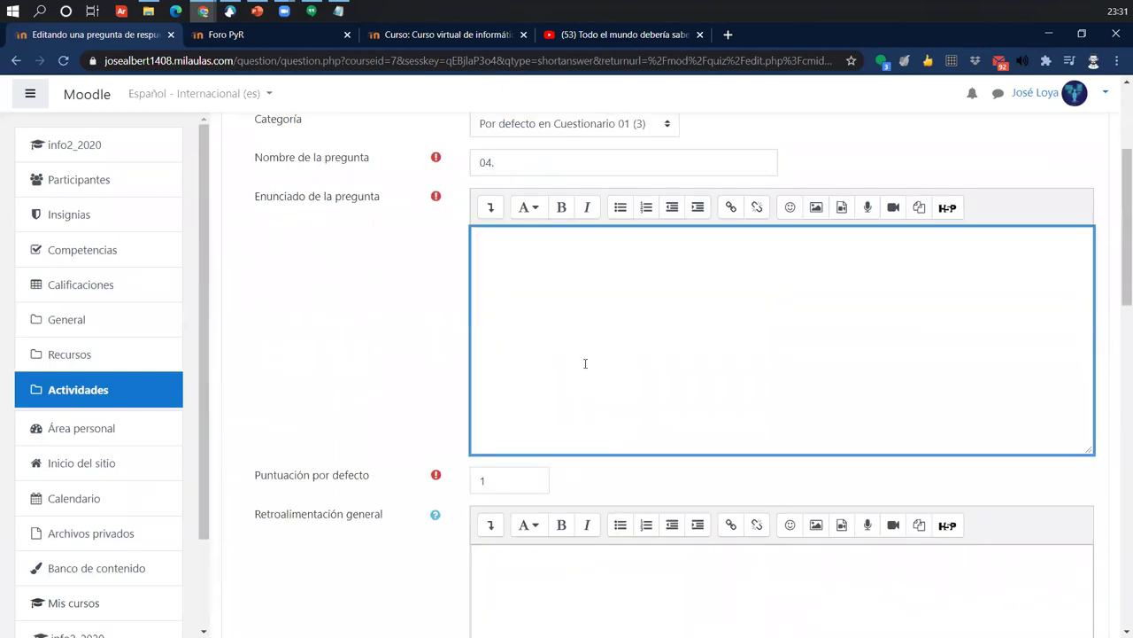
text(Indique)
text(t)
text(el nombre de l)
text(a p)
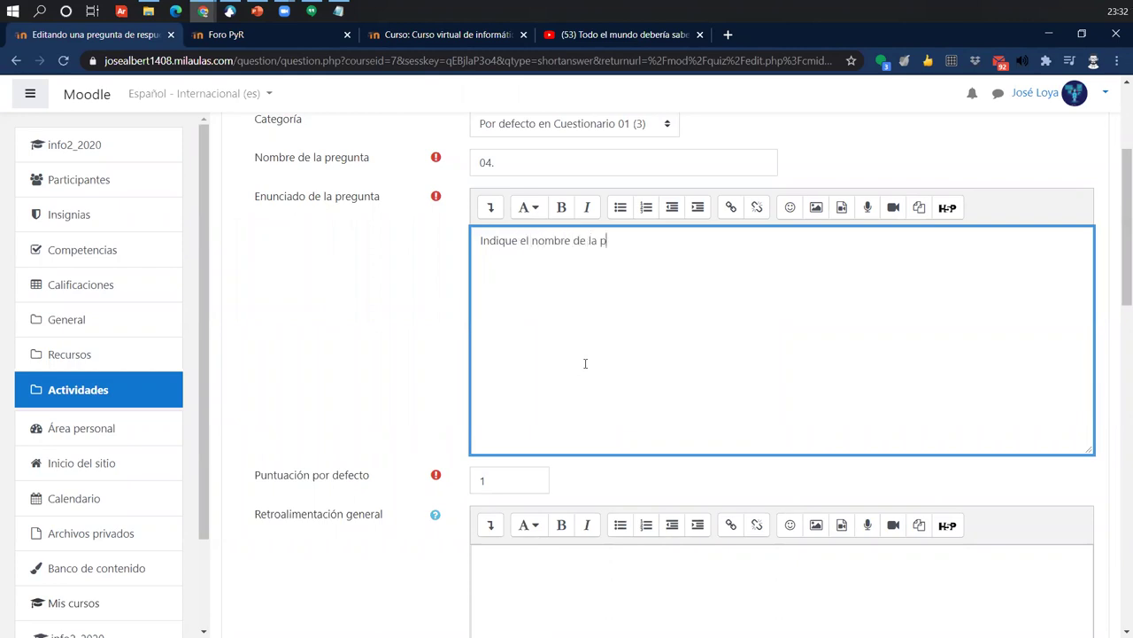
text(lataforma que estamos us)
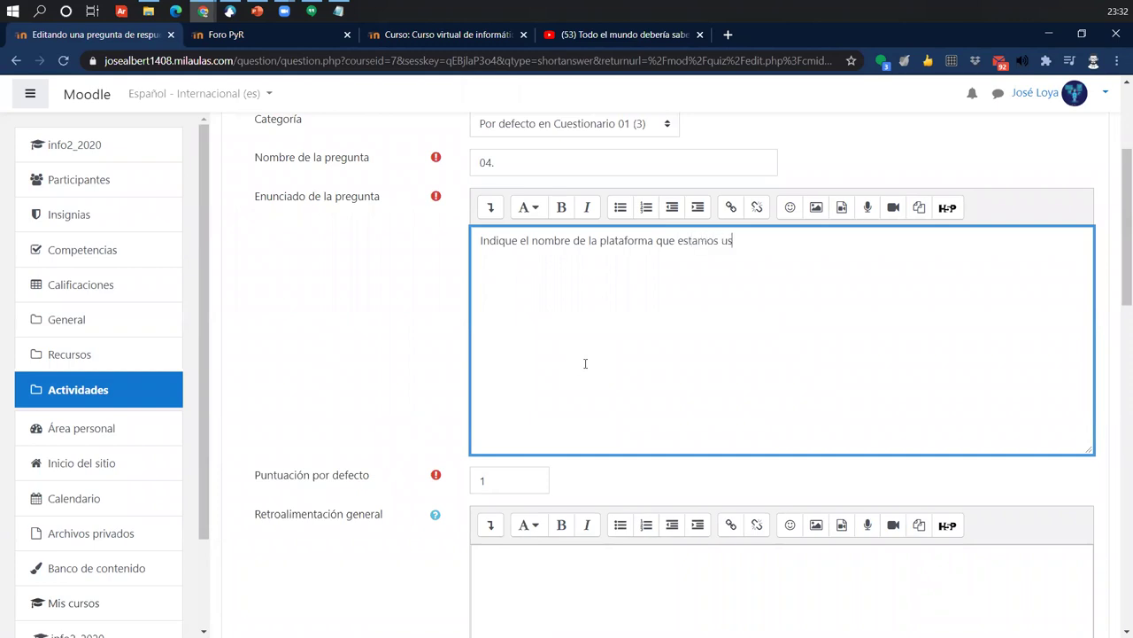
text(ando (LMS)
scroll(588, 363, down, 3)
click(359, 180)
scroll(357, 180, down, 3)
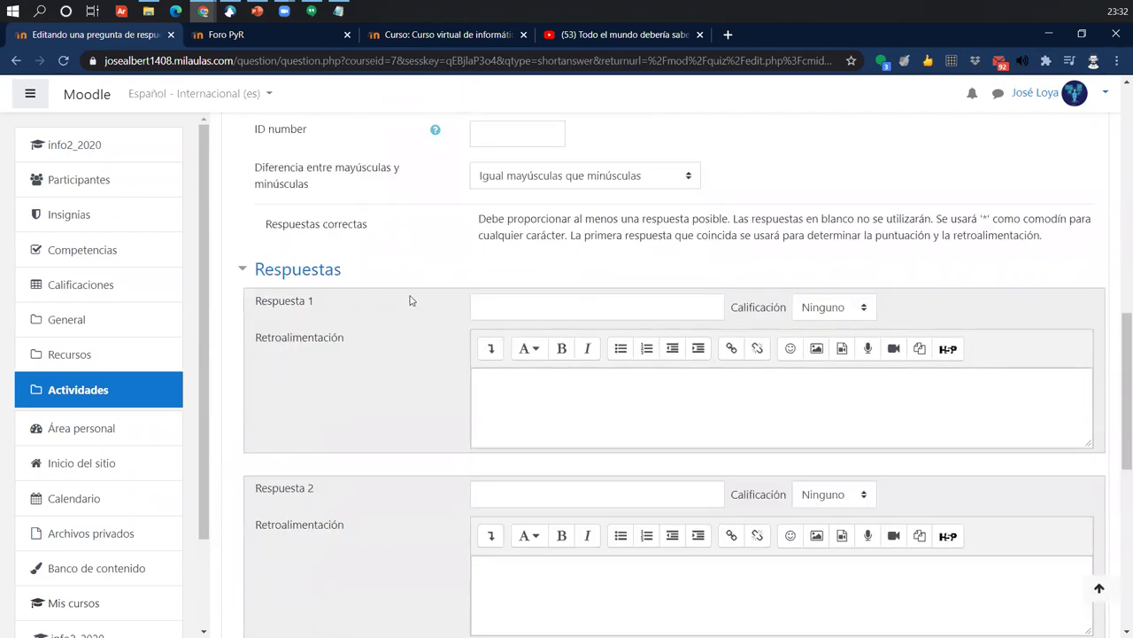
drag(262, 172, 407, 182)
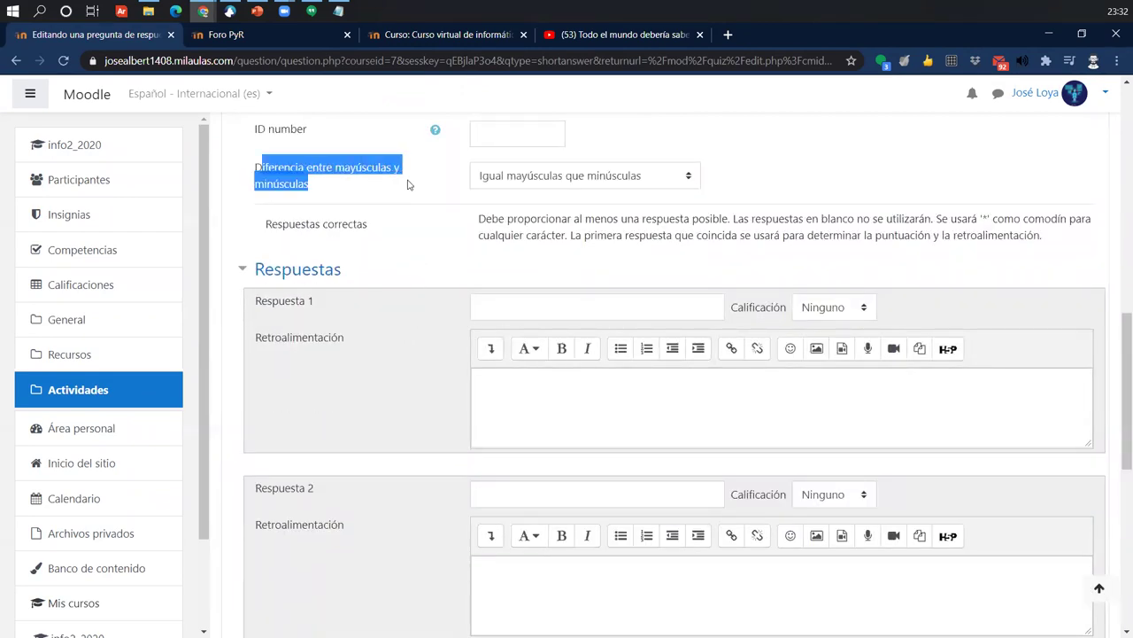
click(553, 169)
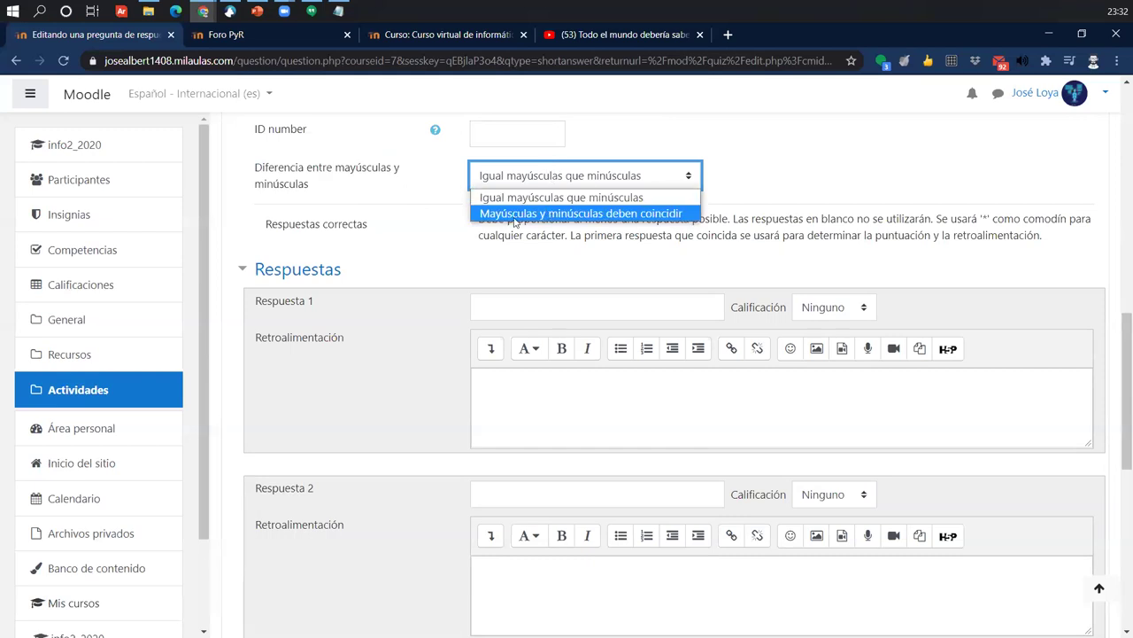
click(556, 197)
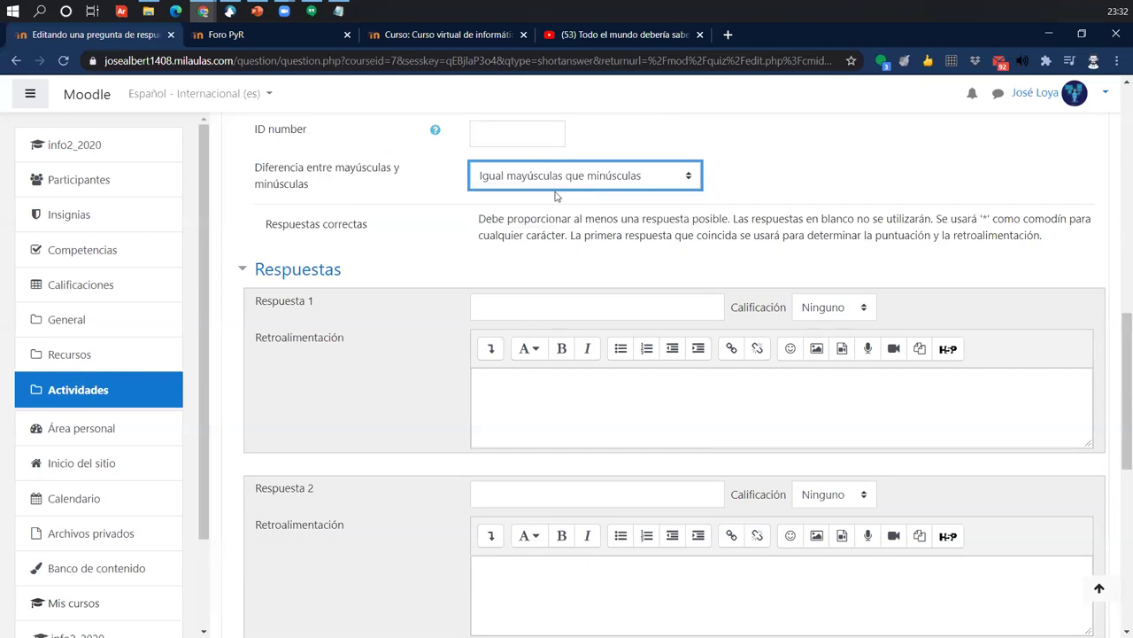
click(660, 310)
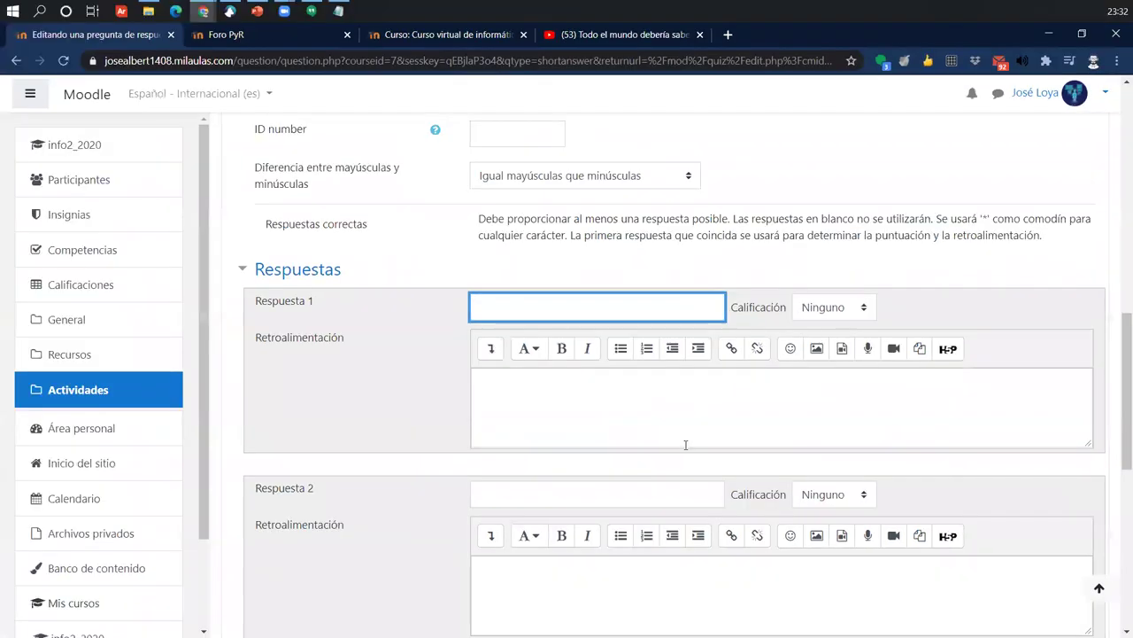
Step: Enter 'Moodle' as the first answer with a 100% grade
scroll(576, 420, down, 2)
scroll(754, 319, up, 2)
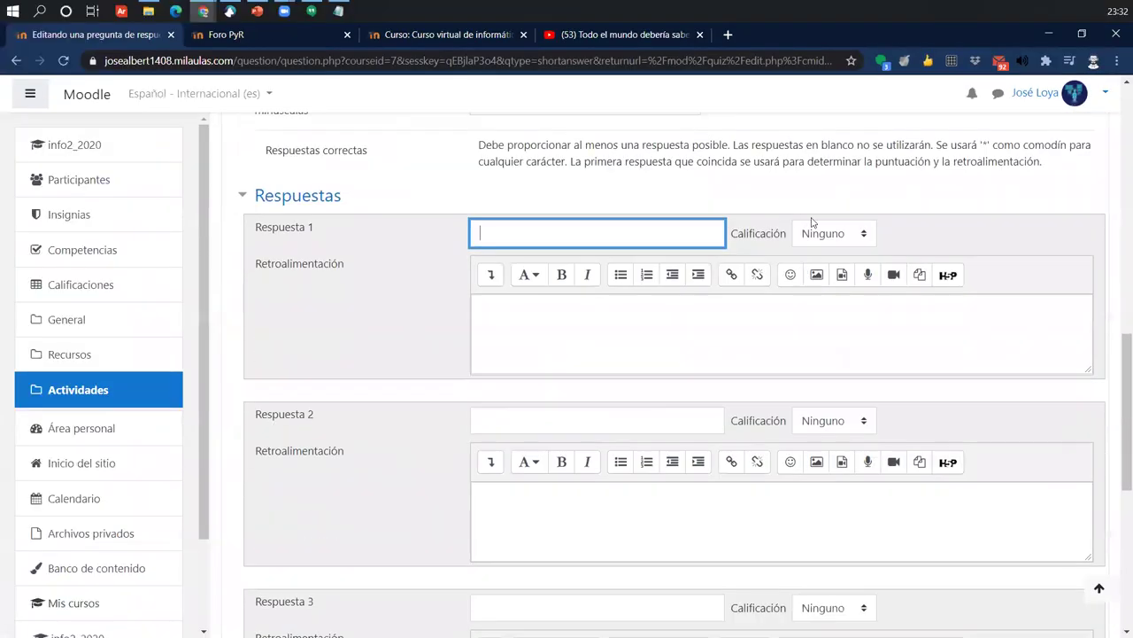
text(Moodle)
click(844, 233)
click(824, 269)
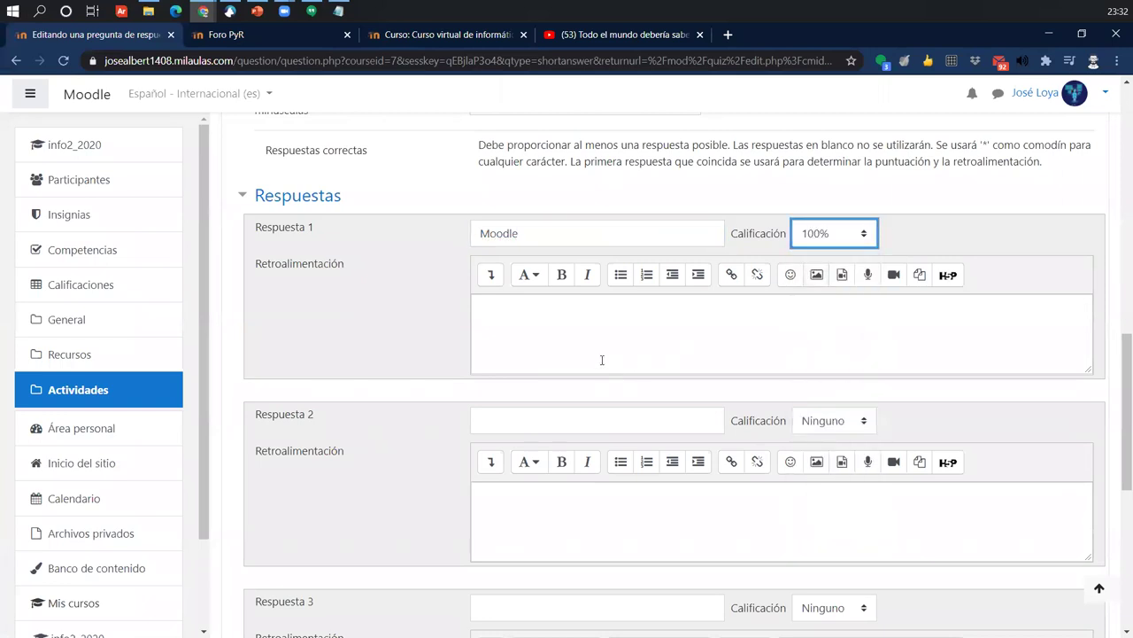
Step: Enter 'Moodle' as the second answer, also graded 100%
scroll(602, 360, down, 1)
click(547, 346)
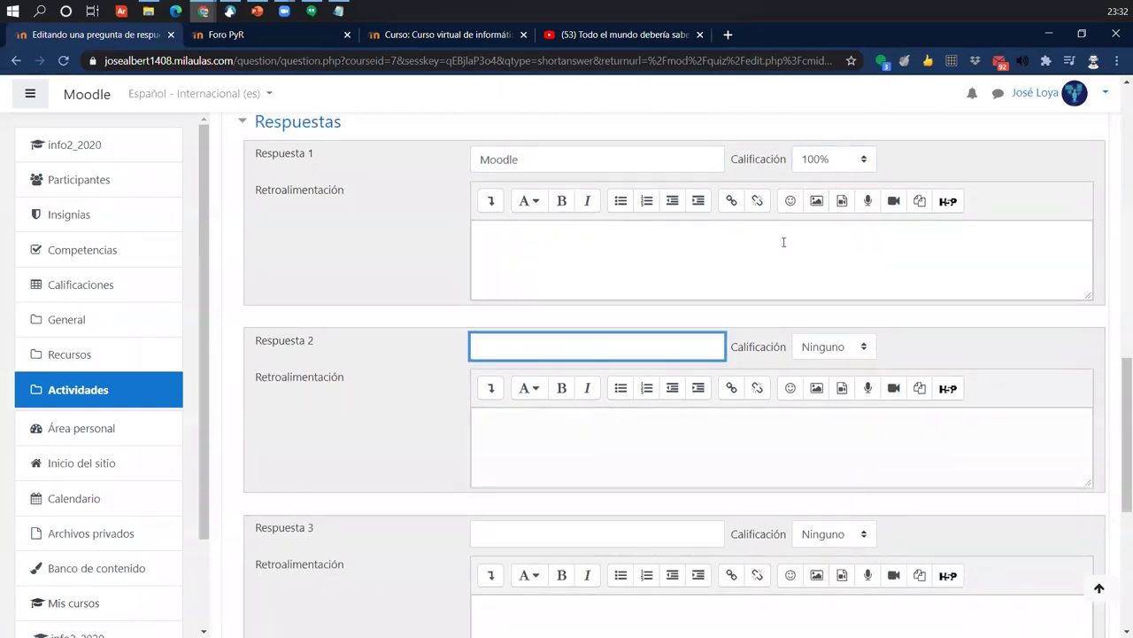
scroll(784, 241, up, 4)
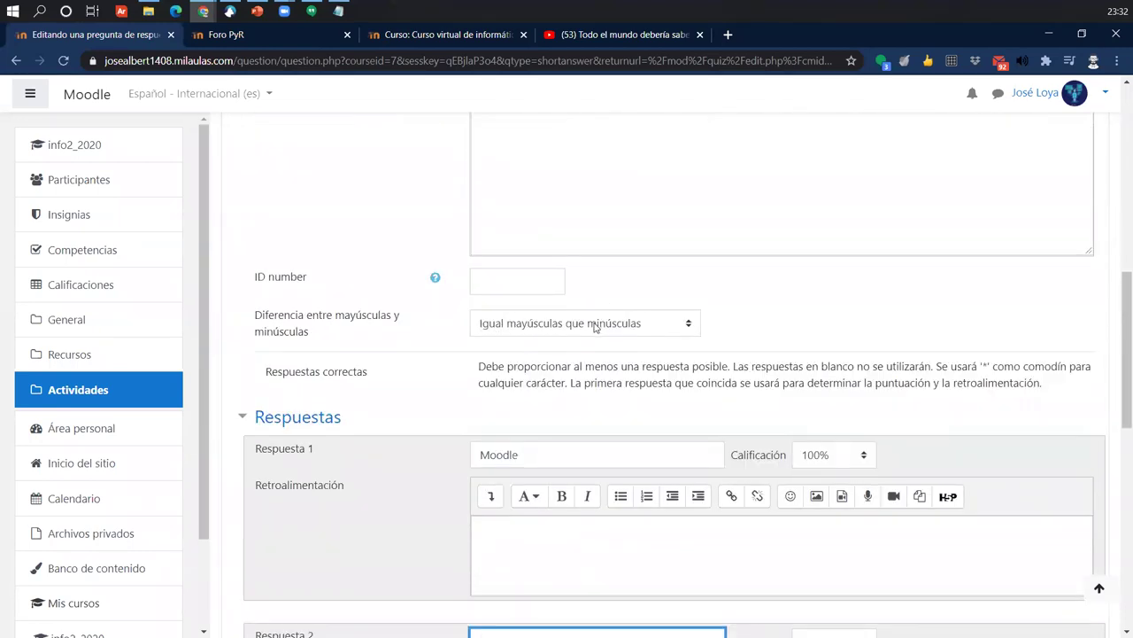
scroll(513, 298, down, 3)
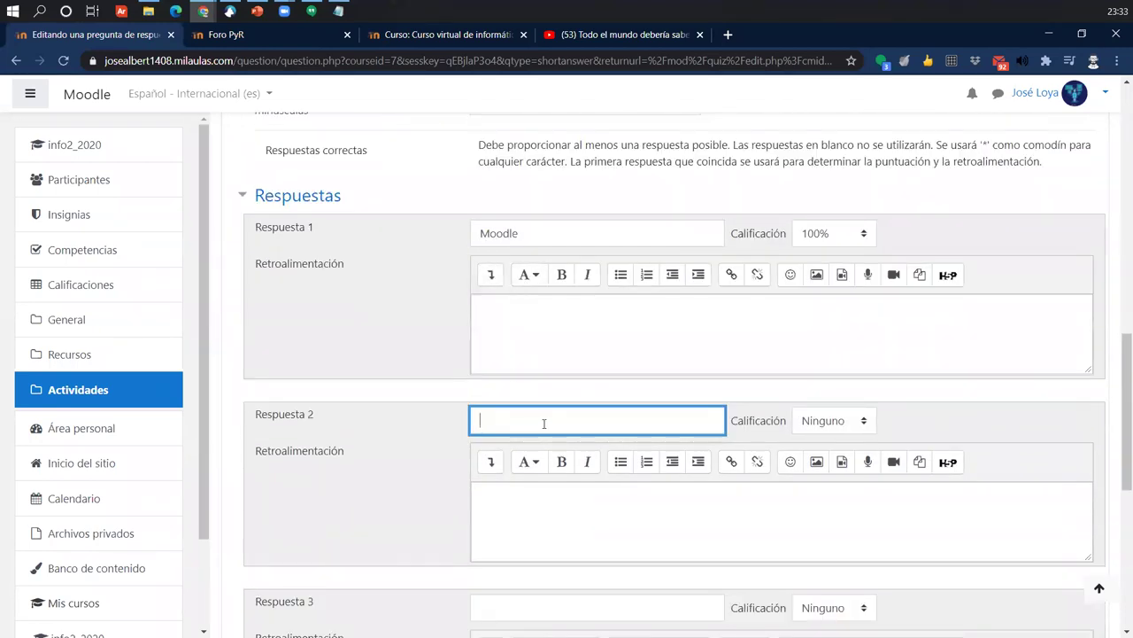
text(Moodle.)
click(850, 423)
click(823, 110)
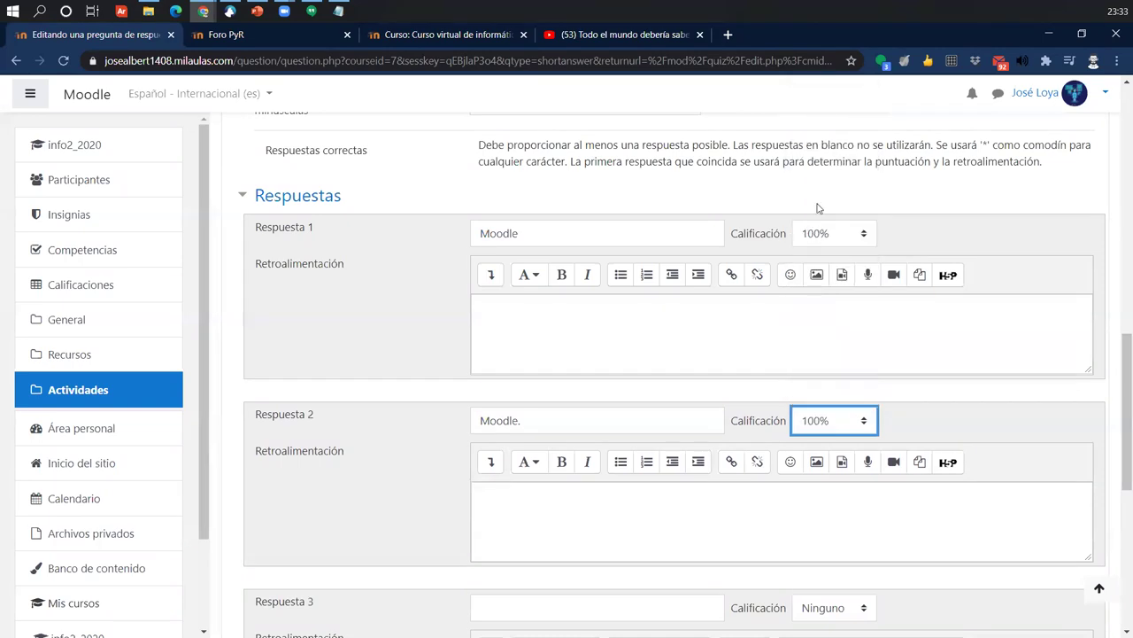
Step: Change the first answer to 'Moodle*'
drag(519, 422, 454, 421)
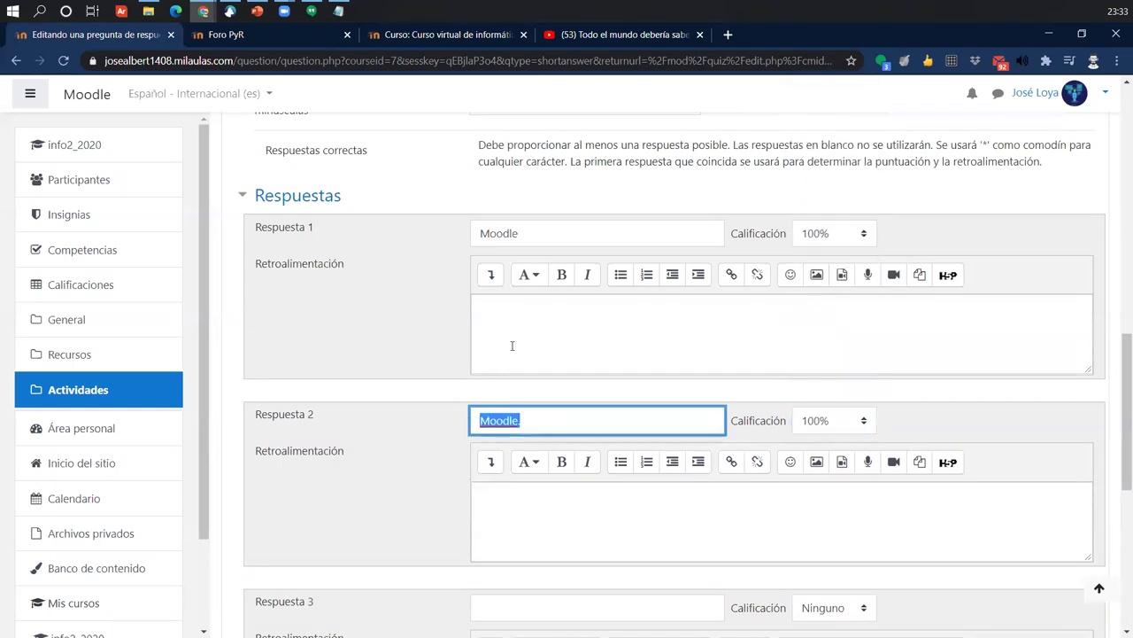
drag(549, 225, 398, 227)
click(578, 419)
drag(578, 420, 62, 425)
click(526, 232)
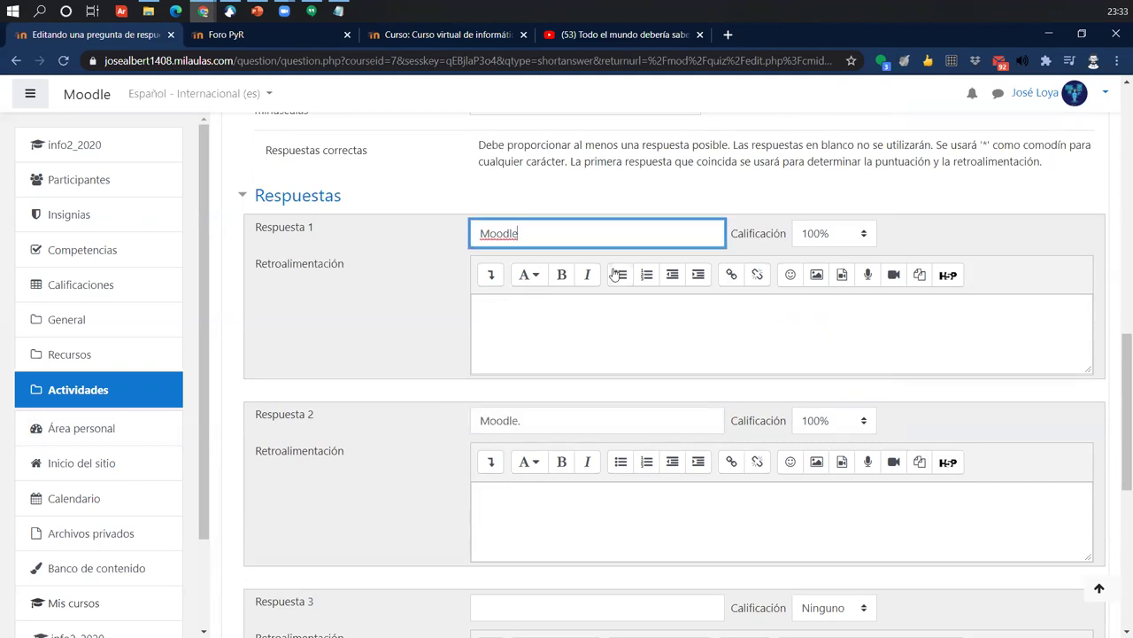
text(*)
Step: Replace the second answer with 'Mil Aulas' at 50% and save the question
drag(544, 417, 291, 419)
key(BackSpace)
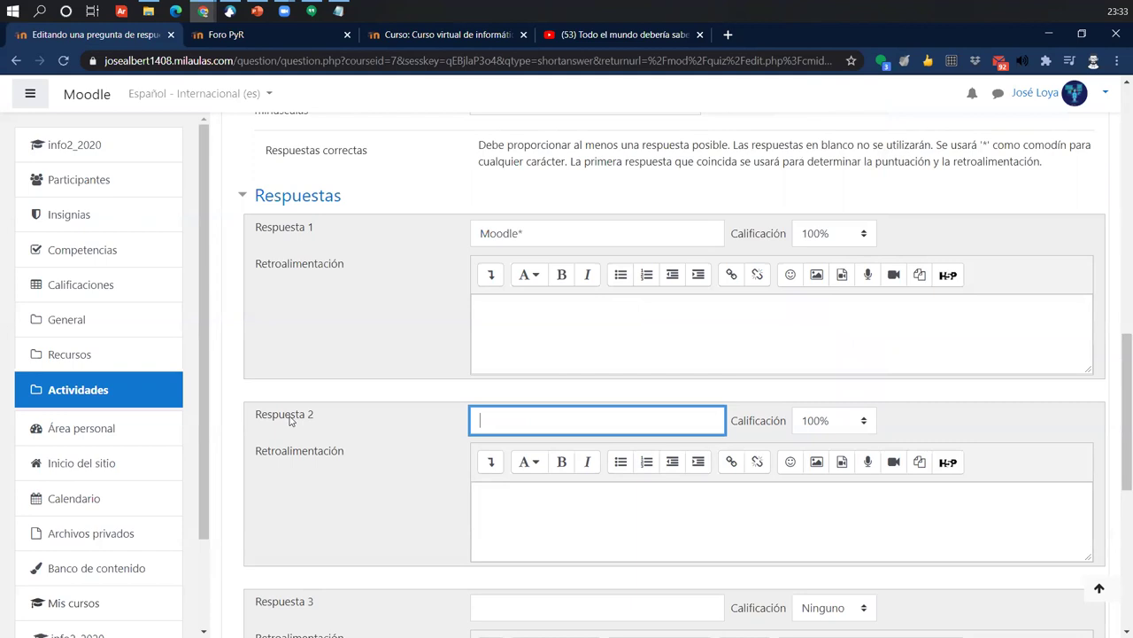
click(833, 423)
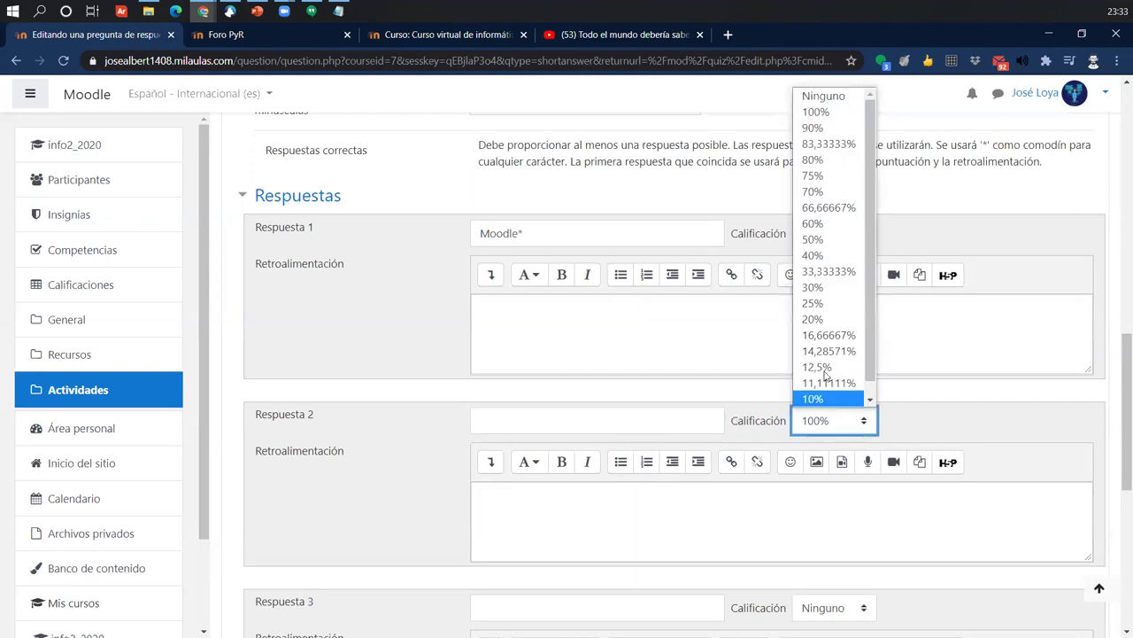
click(821, 240)
click(556, 423)
text(Mil Aulas)
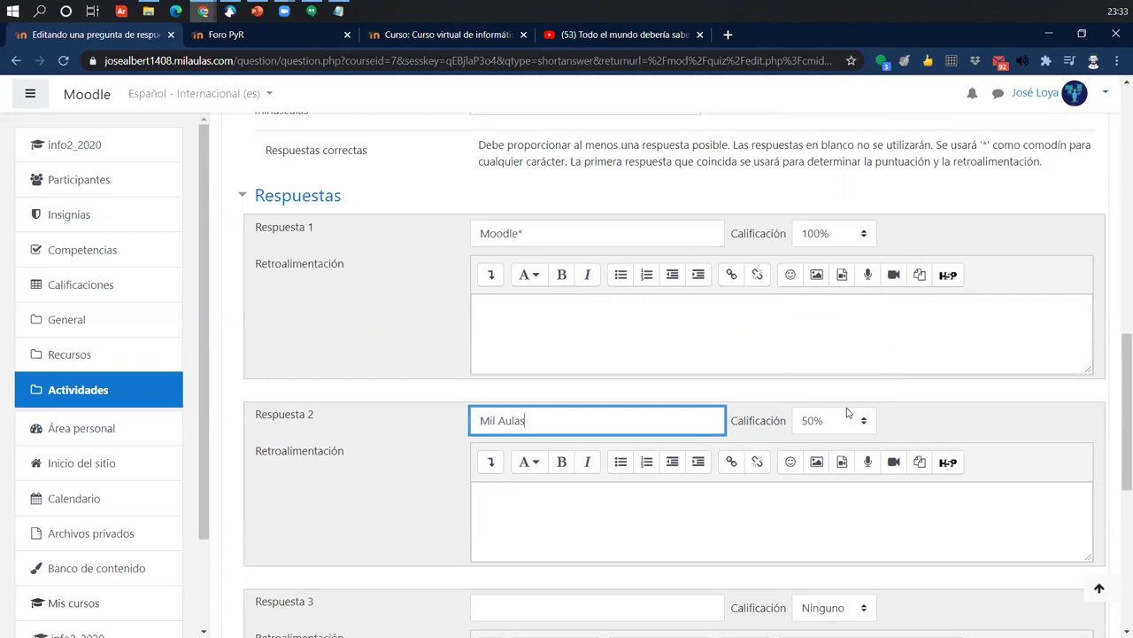
scroll(901, 569, down, 5)
click(511, 512)
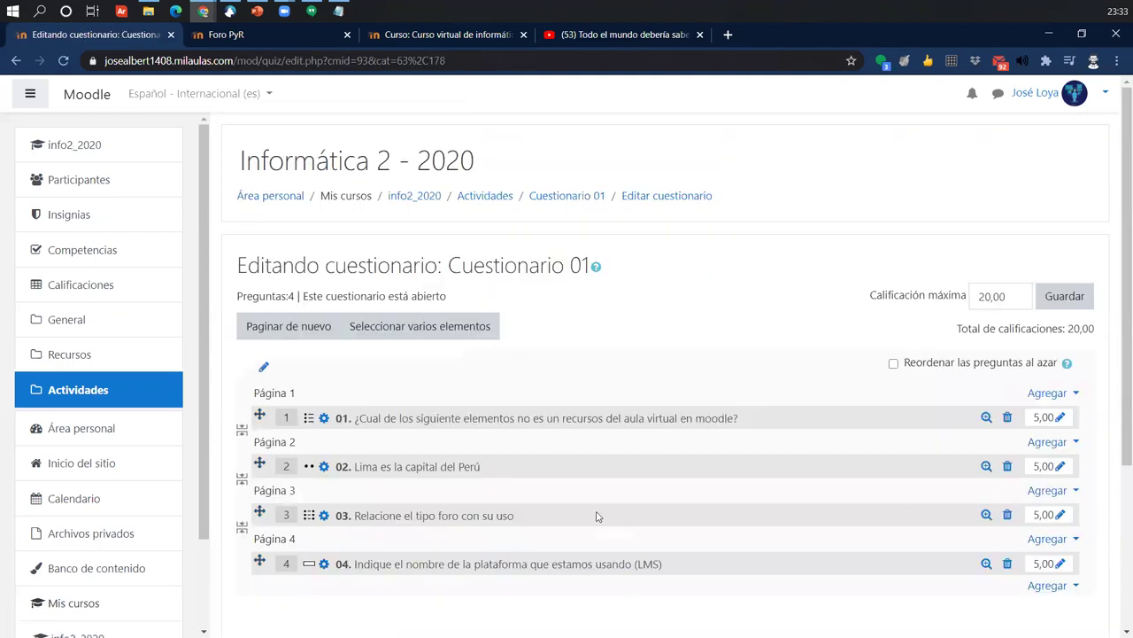
Step: Open a new Chrome incognito window
scroll(532, 535, down, 2)
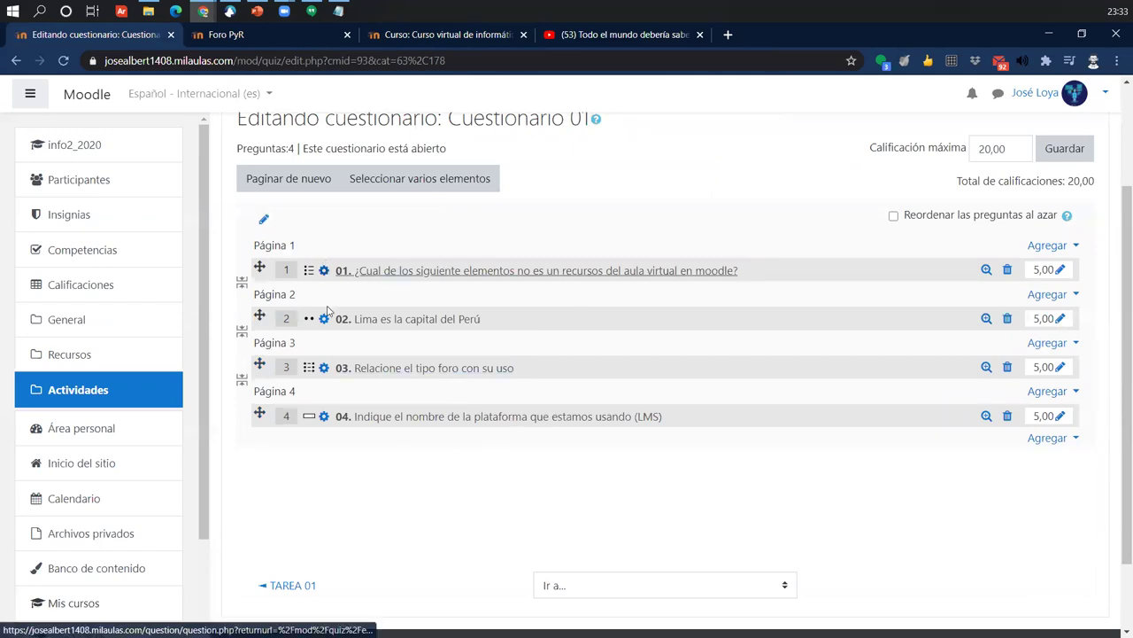
click(1118, 60)
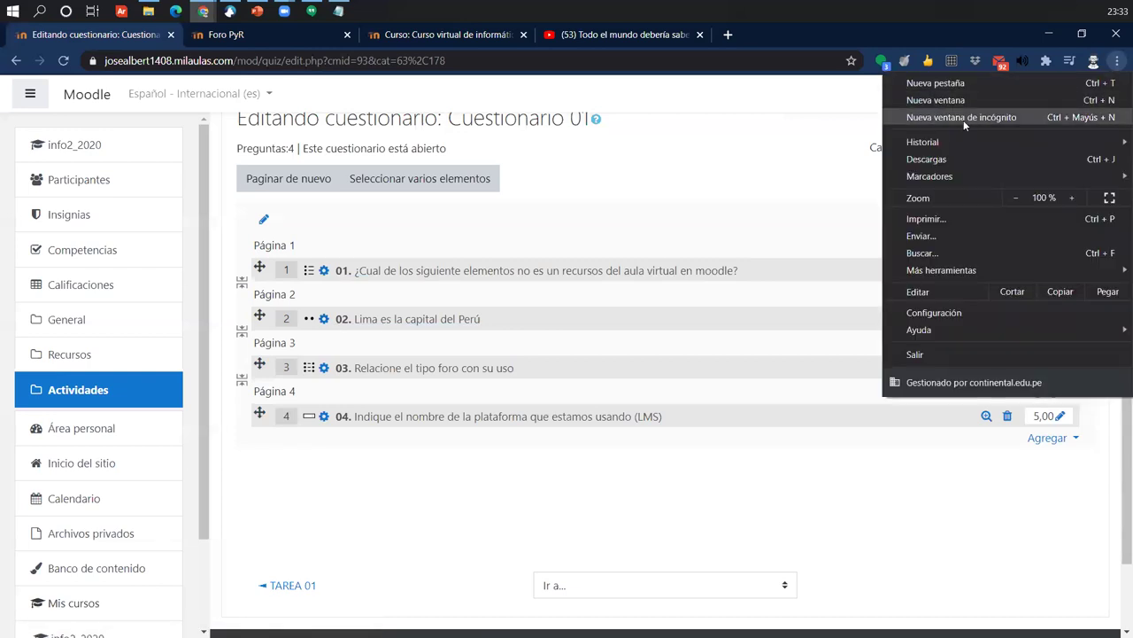
click(964, 119)
Step: Open the Cuestionario 01 page in a new tab and select its address
key(alt+Tab)
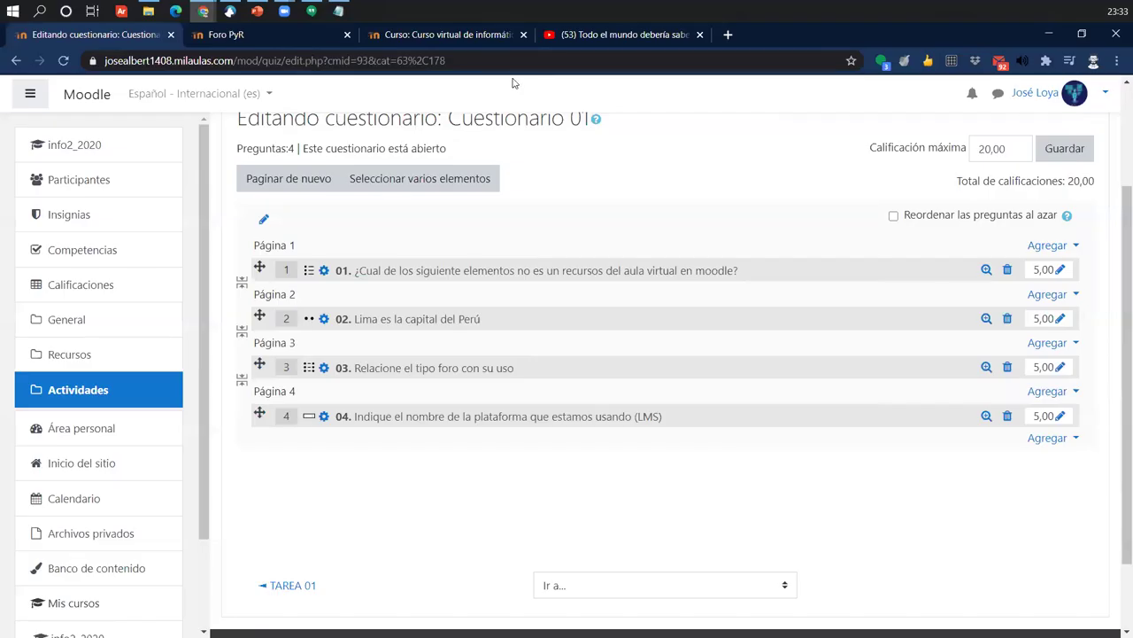
click(458, 60)
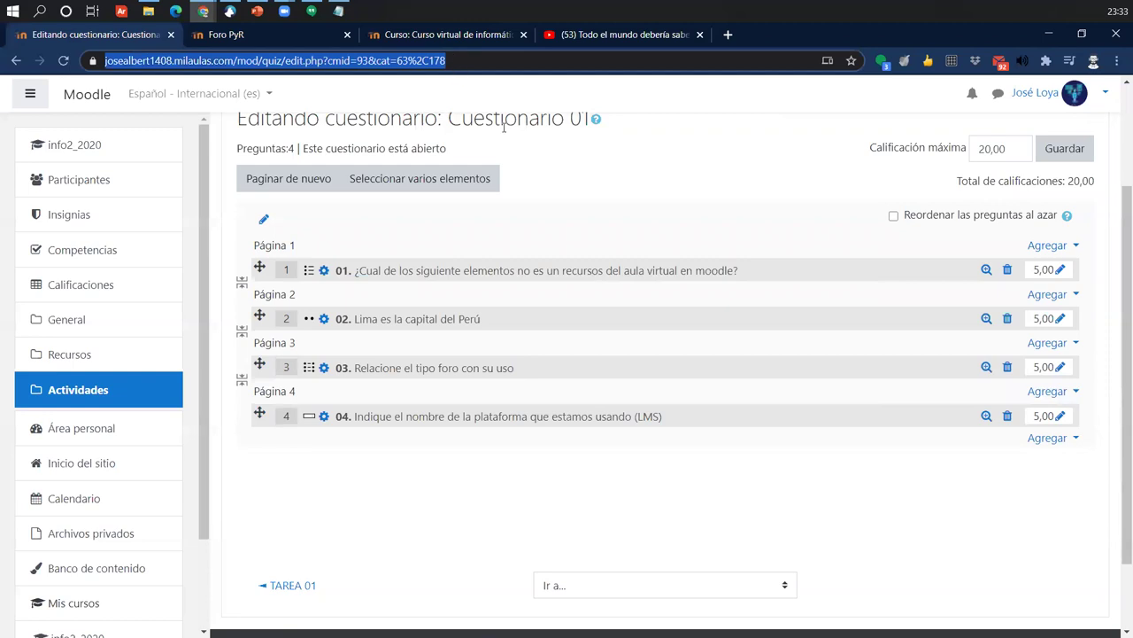
scroll(504, 127, up, 3)
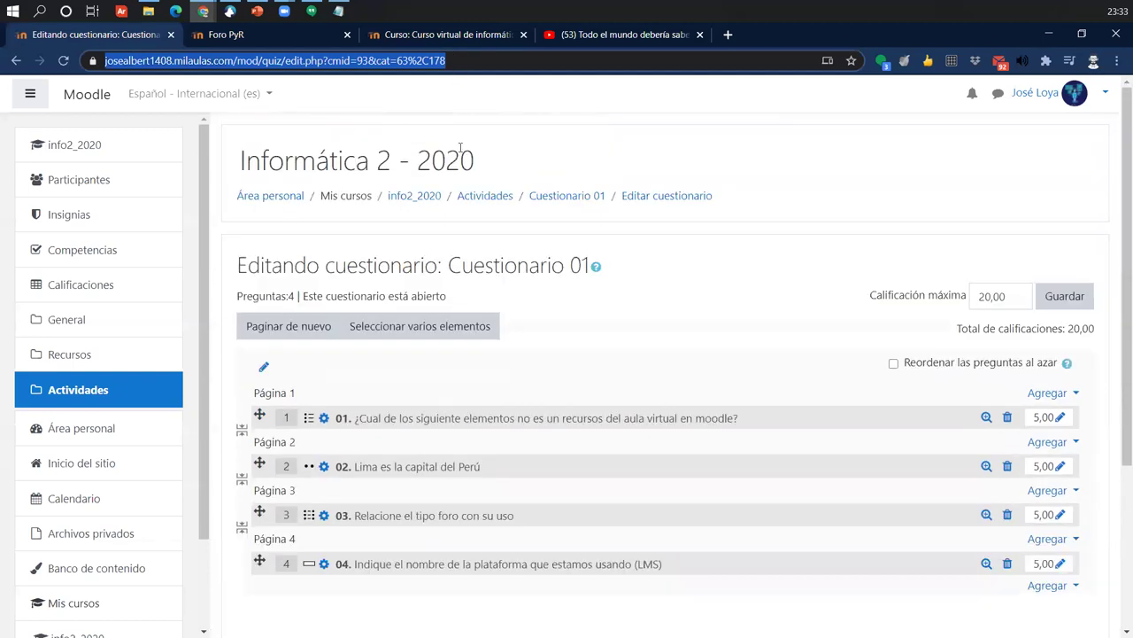
middle_click(559, 195)
click(282, 36)
click(300, 62)
key(ctrl+c)
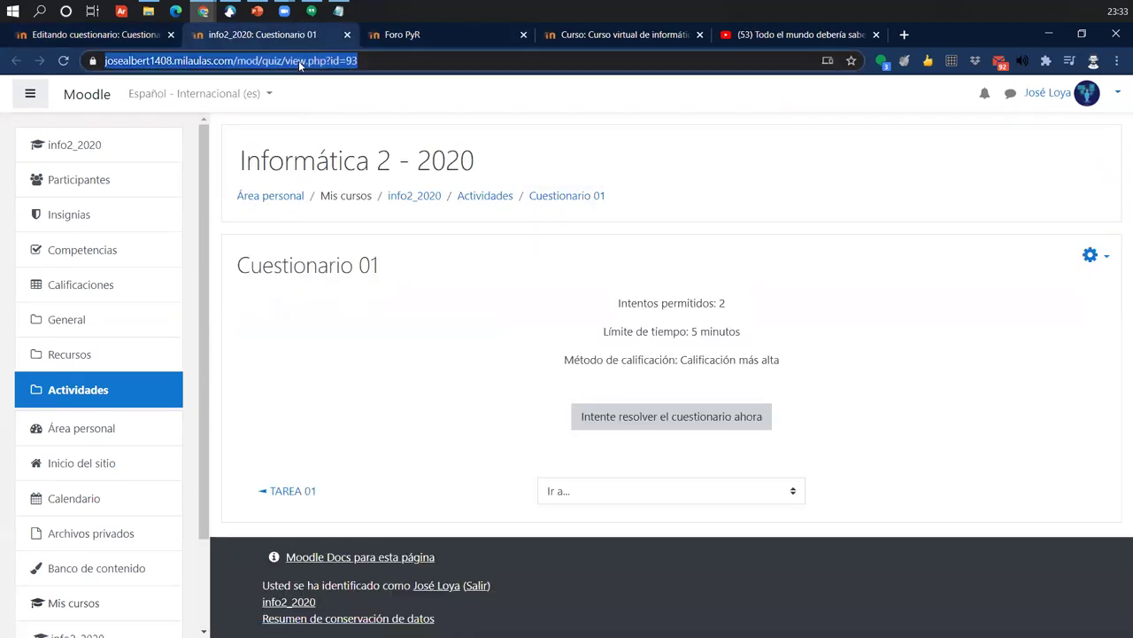
Step: Load the quiz address in the private window and look up the login details
key(alt+Tab)
key(ctrl+v)
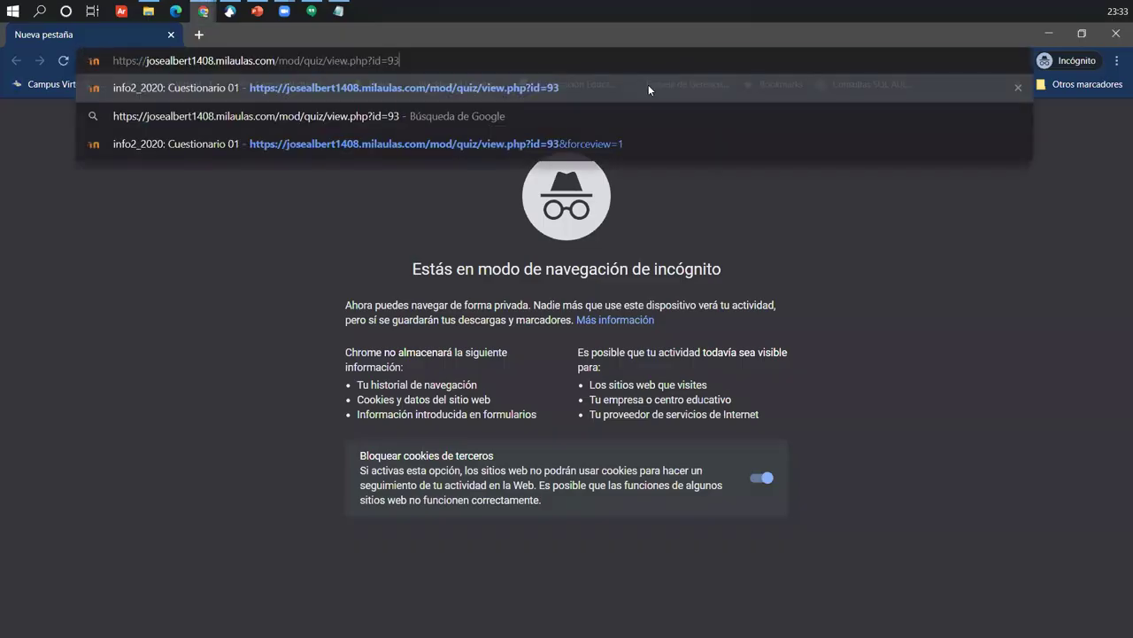
key(Return)
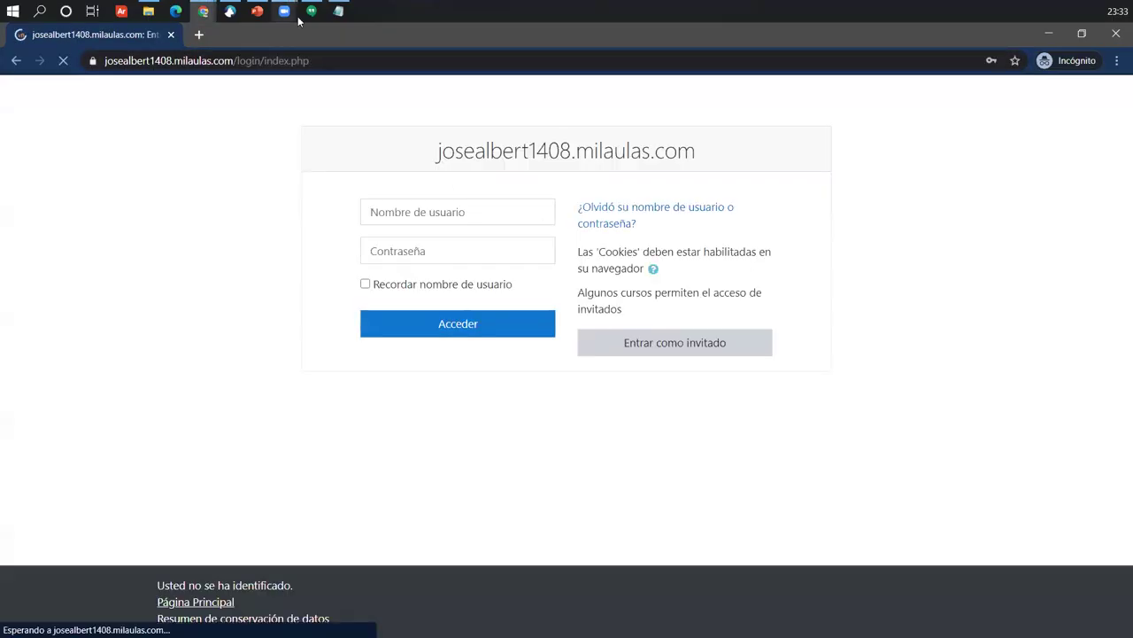
click(338, 11)
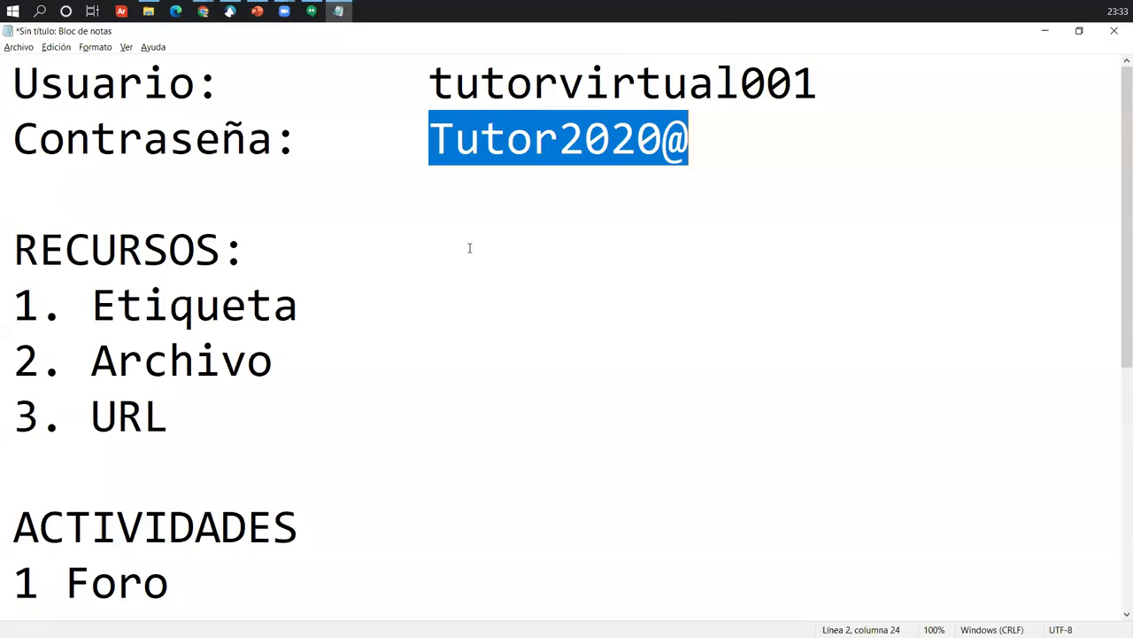
key(alt+Tab)
Step: Log in with the student username and password, then open Actividades
click(430, 221)
key(Escape)
text(tutorvirtual001)
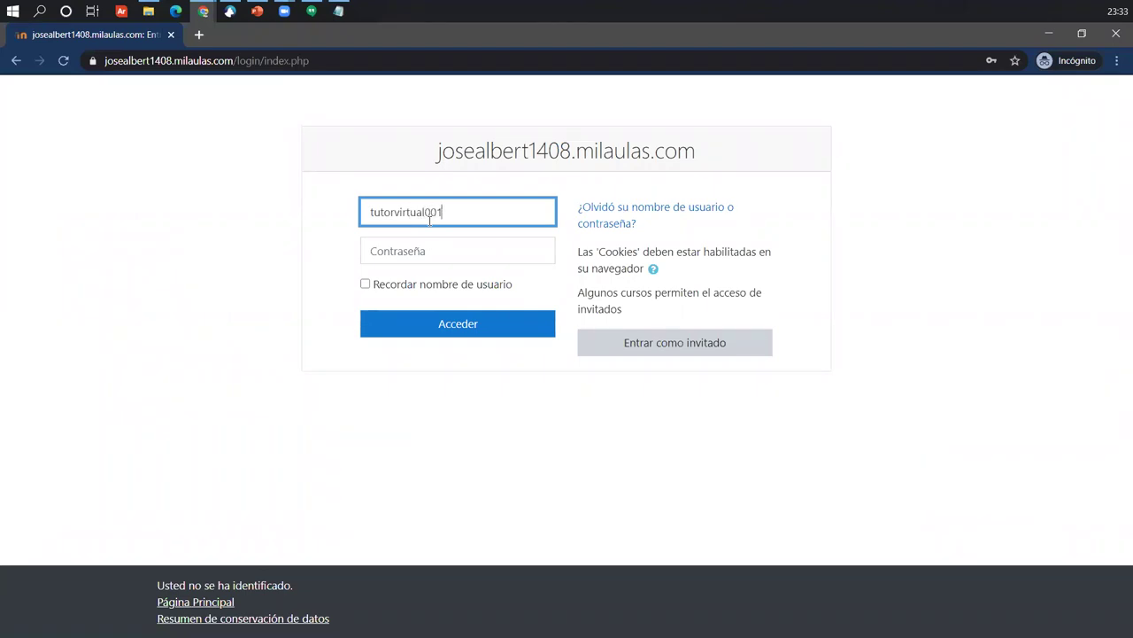
key(Tab)
key(ctrl+v)
key(Return)
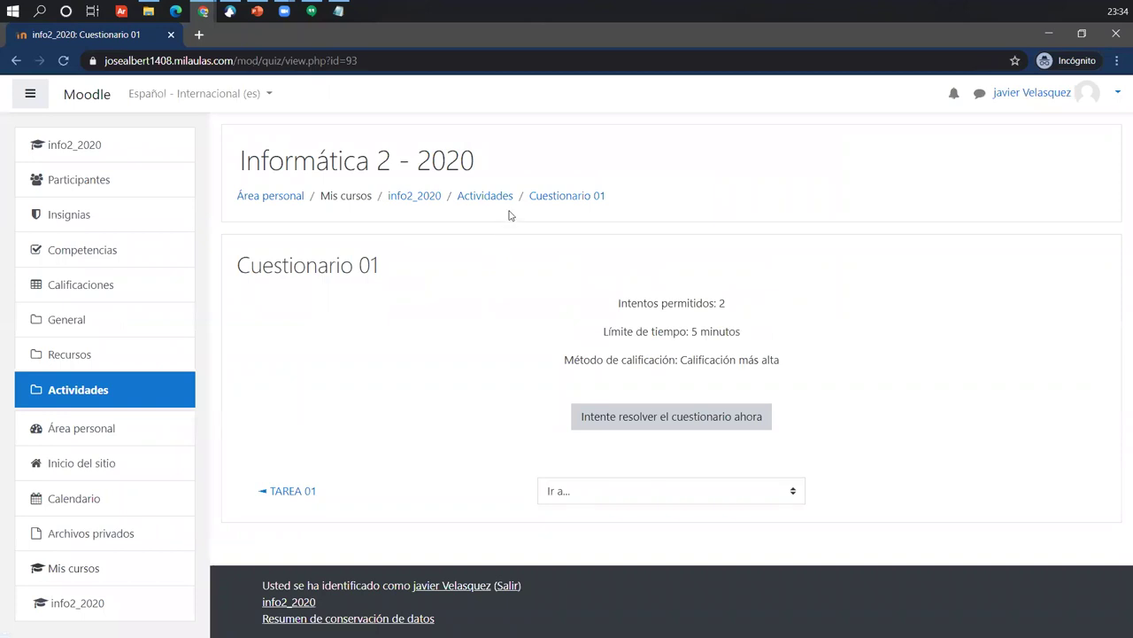
click(496, 201)
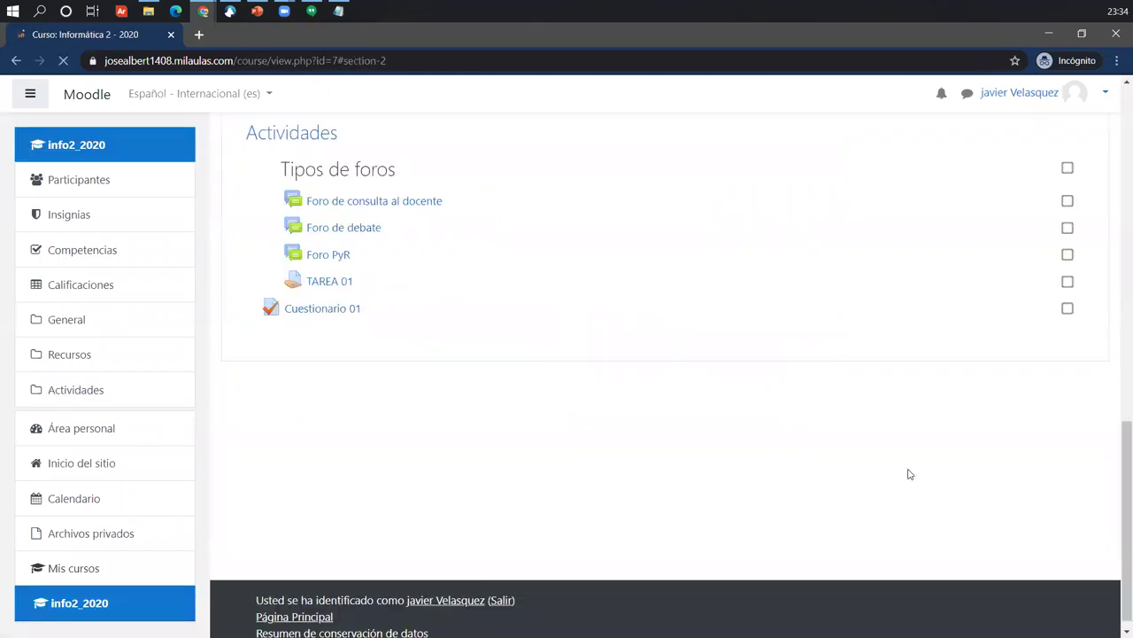
Step: Open Cuestionario 01 and start a timed attempt
scroll(417, 363, up, 1)
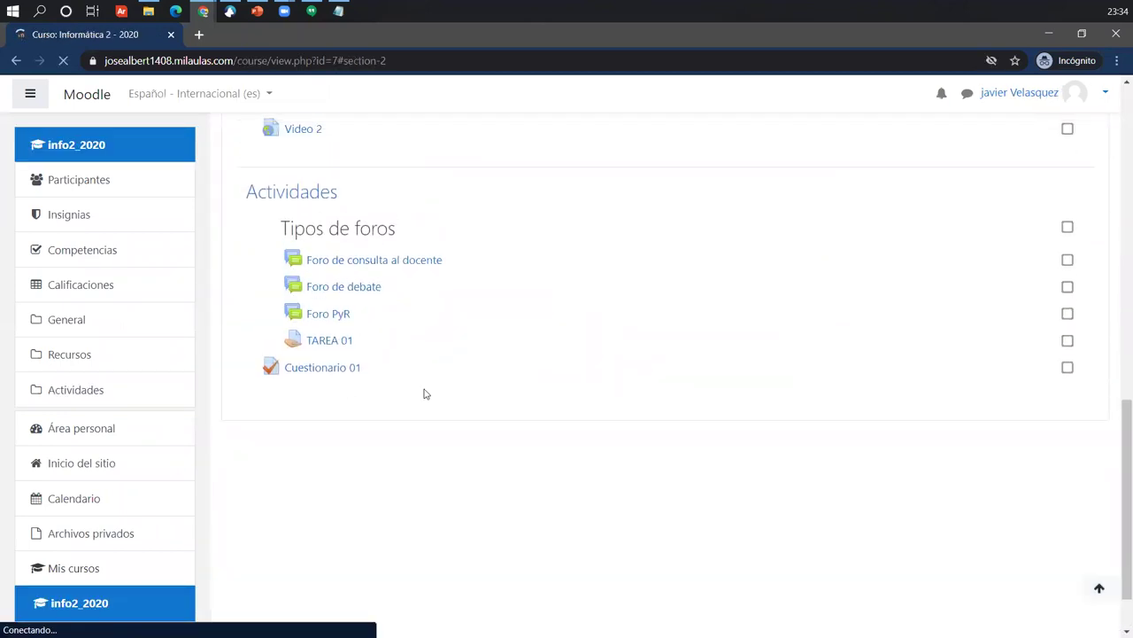
click(320, 368)
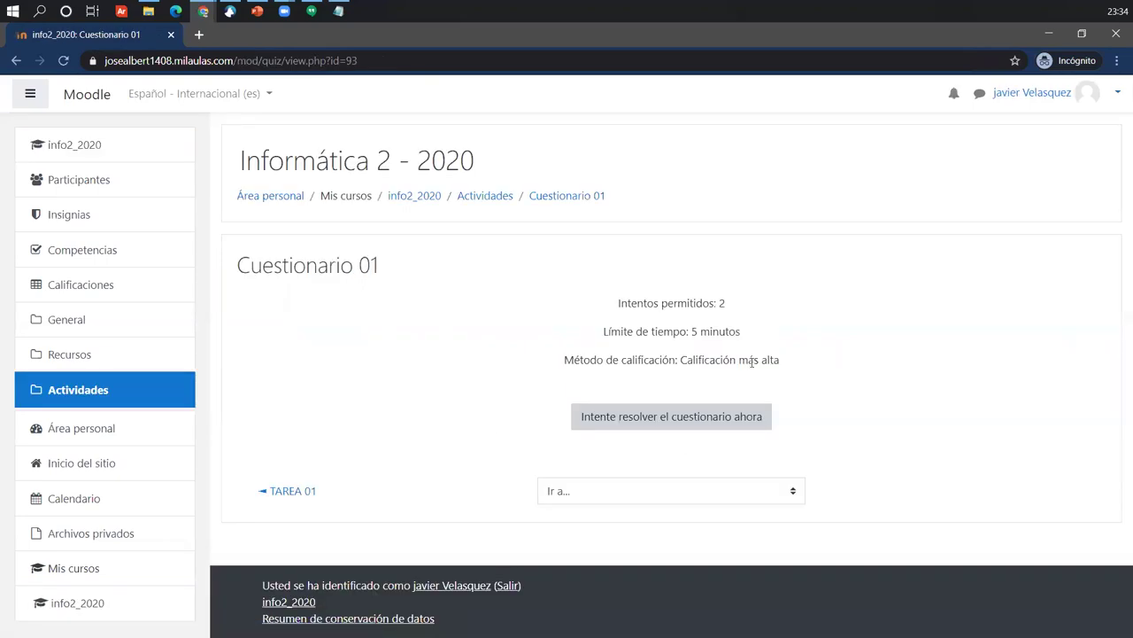
click(680, 427)
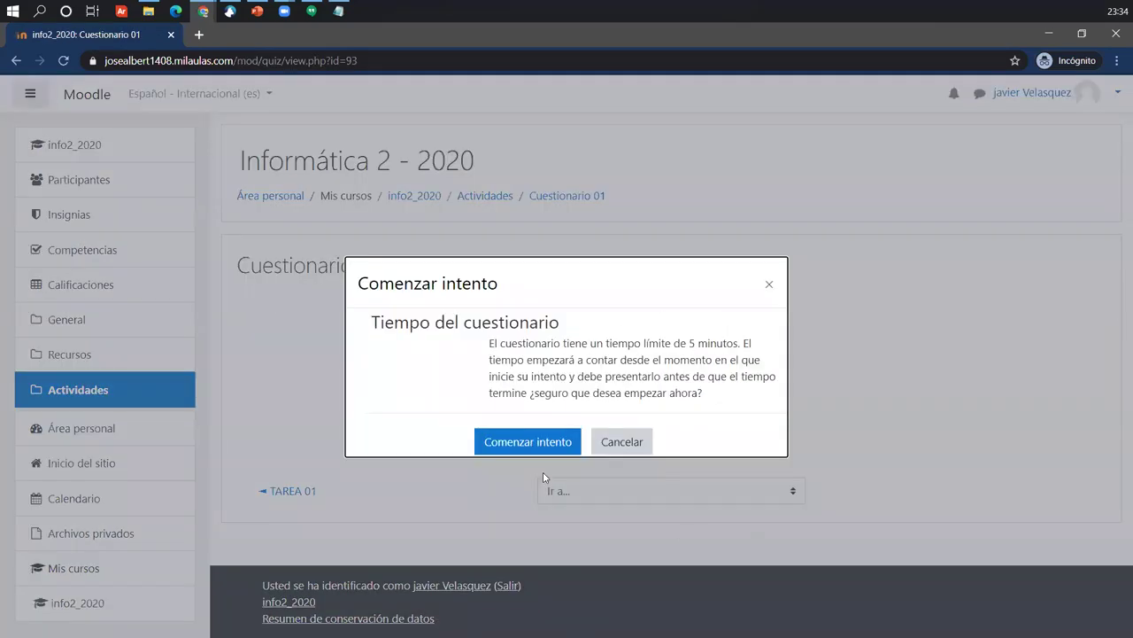
click(527, 441)
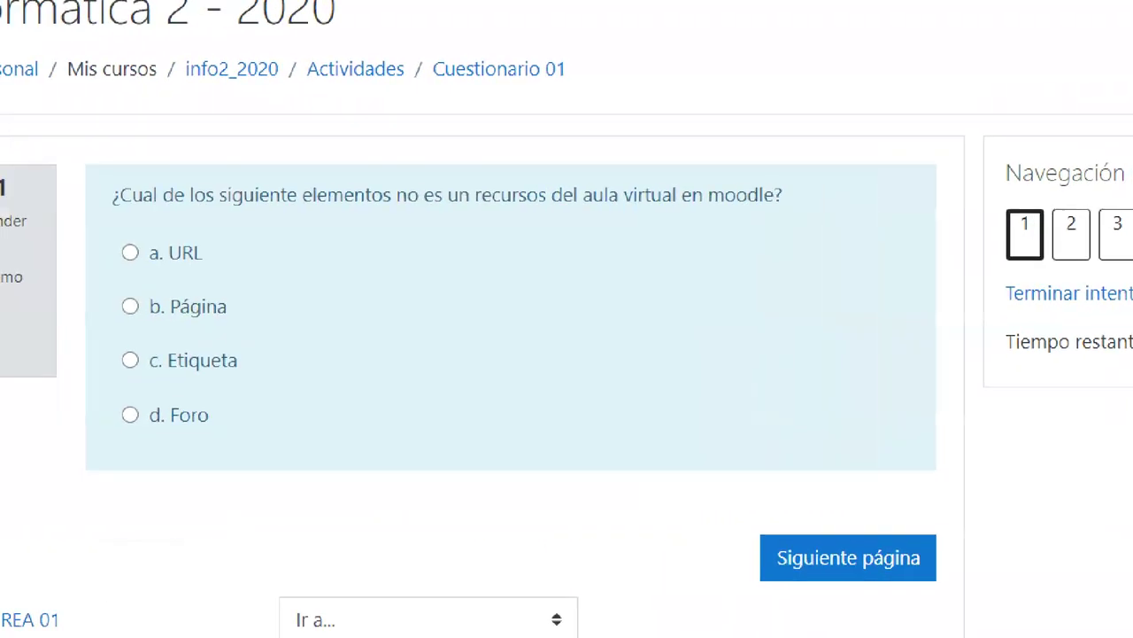
mouse_move(80, 151)
mouse_down()
mouse_move(127, 189)
mouse_move(818, 222)
mouse_move(855, 215)
mouse_move(841, 215)
mouse_move(850, 137)
mouse_move(913, 78)
mouse_up()
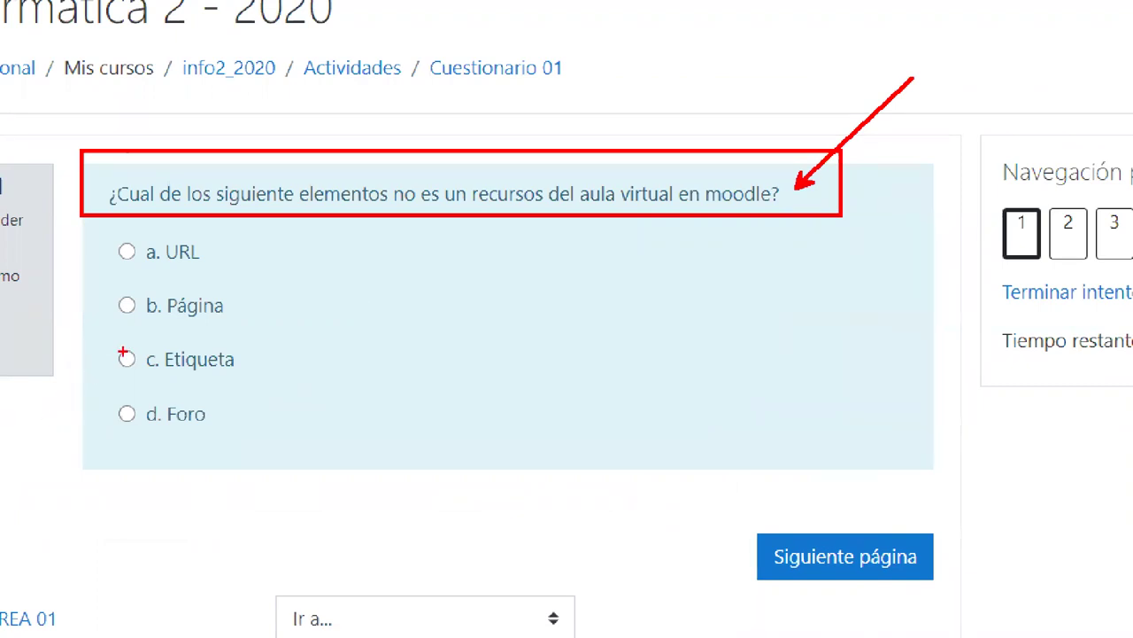
drag(117, 396, 235, 455)
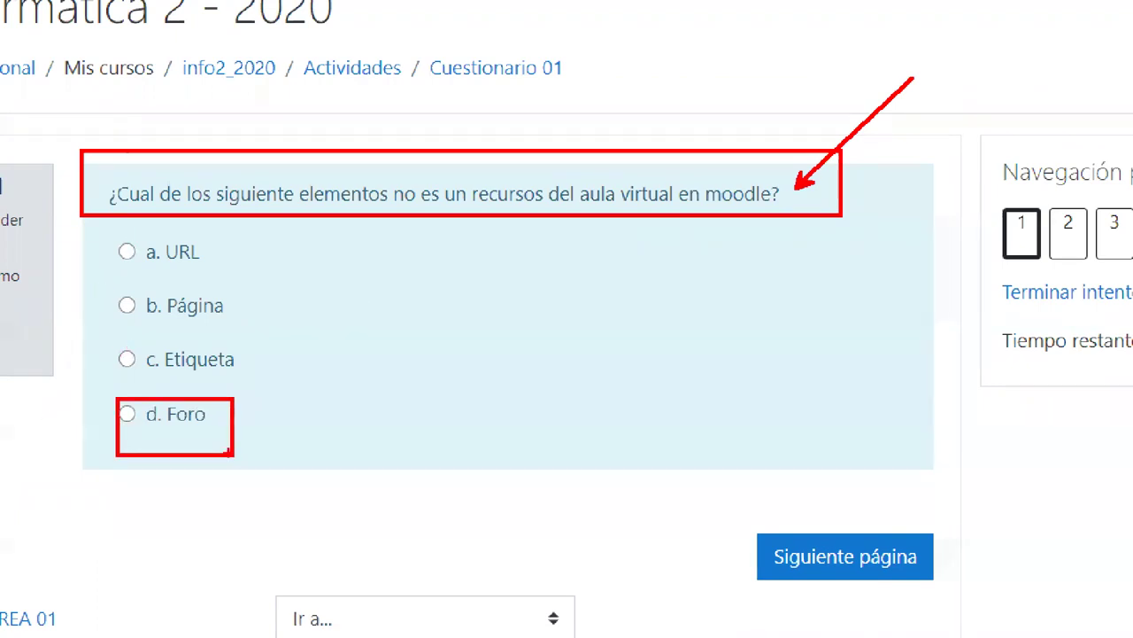
key(Escape)
Step: Answer question 1 with d. Foro and question 2 with Verdadero
click(397, 395)
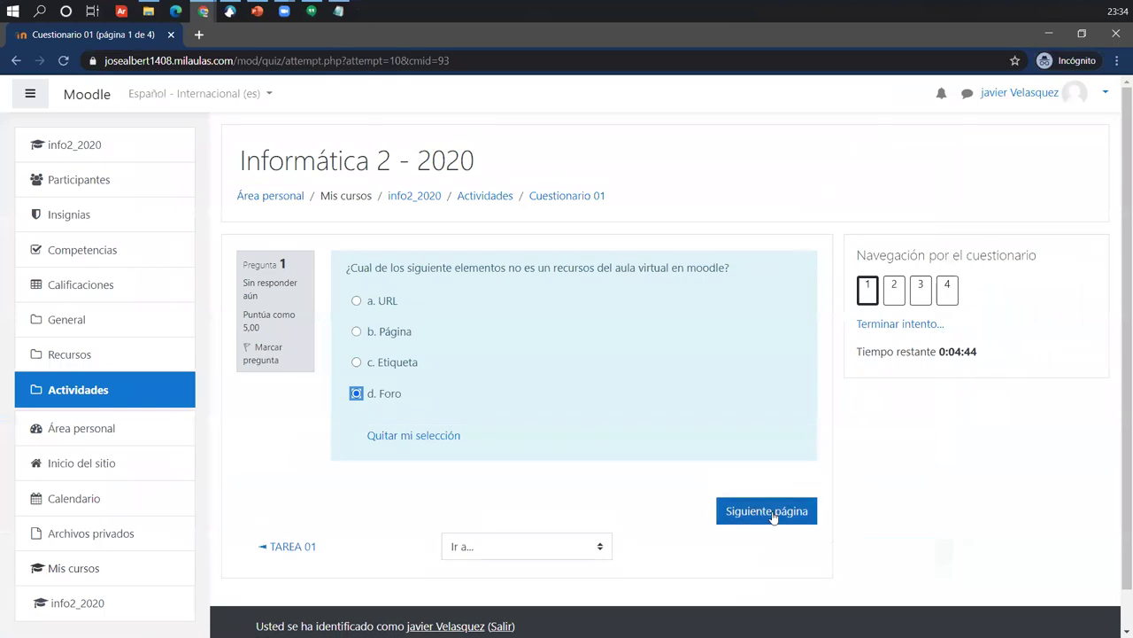
click(741, 516)
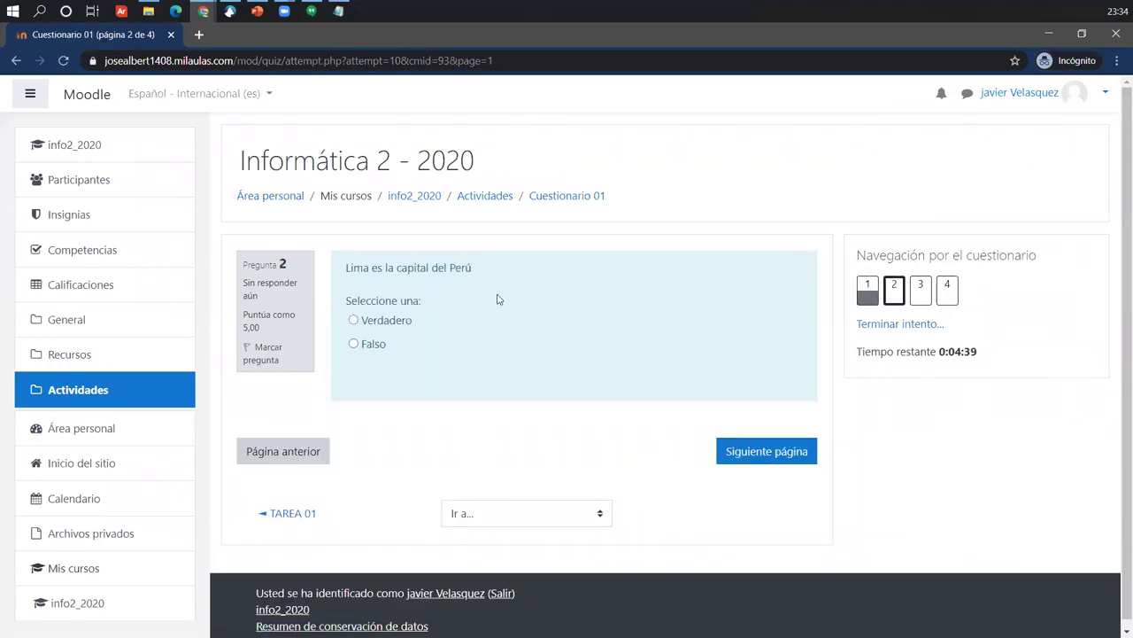
click(379, 324)
click(786, 451)
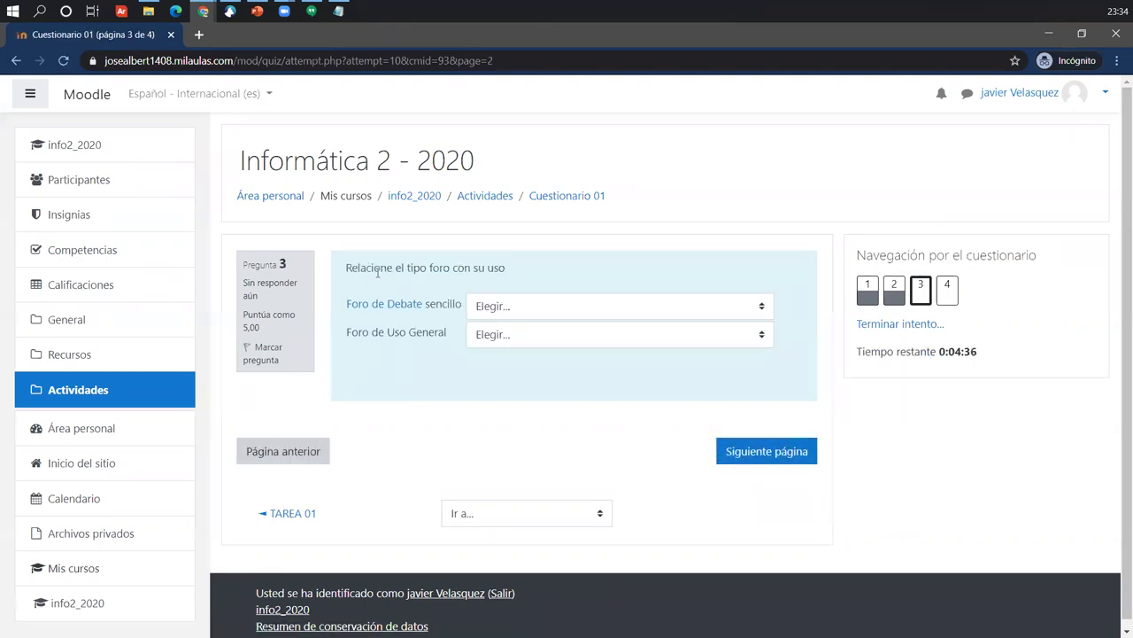
Step: Match Foro de Debate sencillo and Foro de Uso General in question 3
click(483, 305)
click(526, 376)
click(526, 343)
click(549, 373)
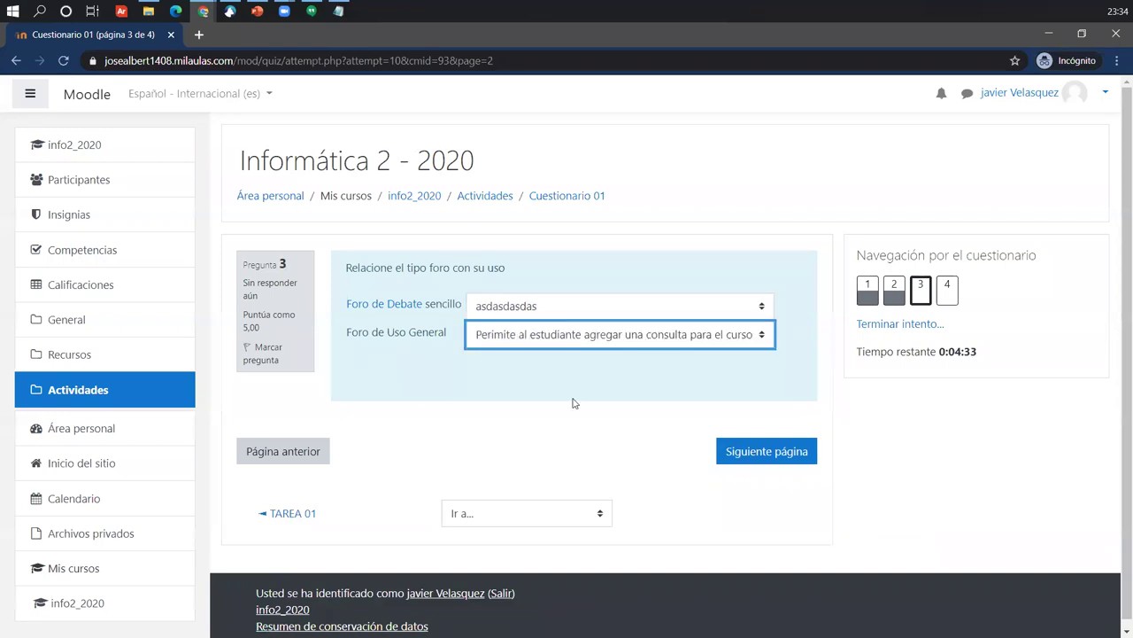
click(785, 455)
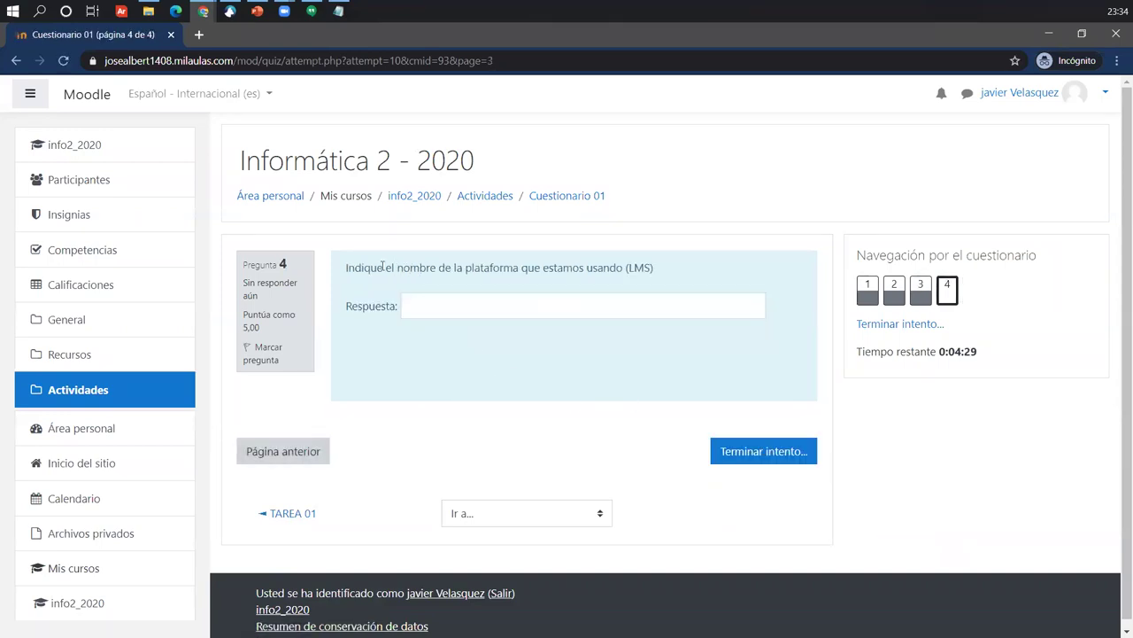
Step: Answer question 4 with 'Moodle' and finish the attempt
drag(355, 270, 669, 282)
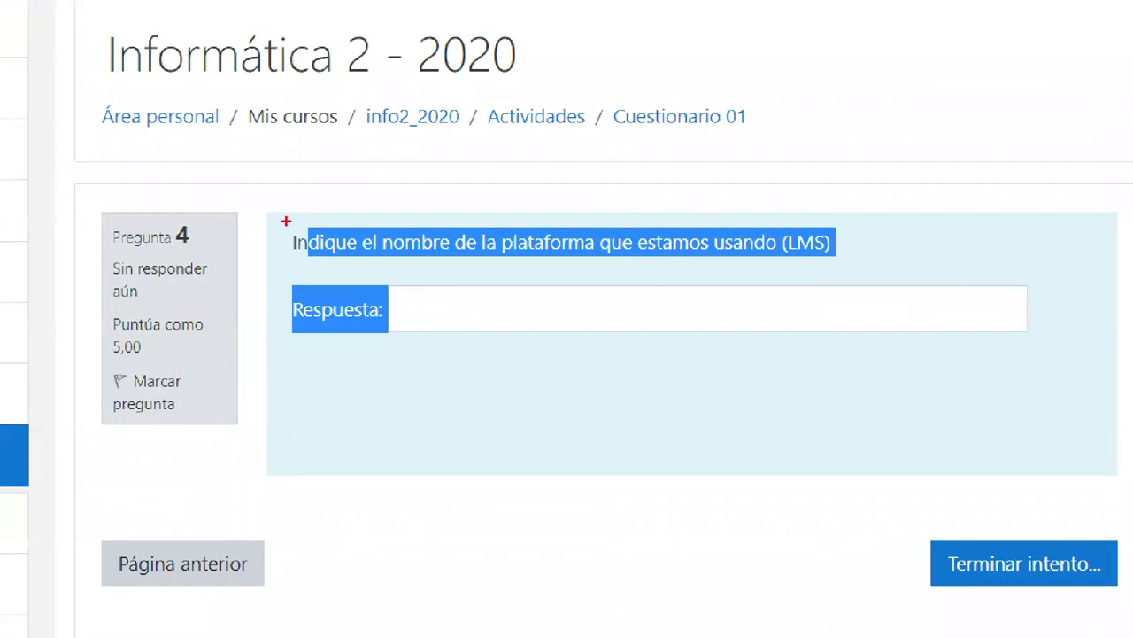
mouse_move(286, 220)
mouse_down()
mouse_move(840, 266)
mouse_move(907, 161)
mouse_up()
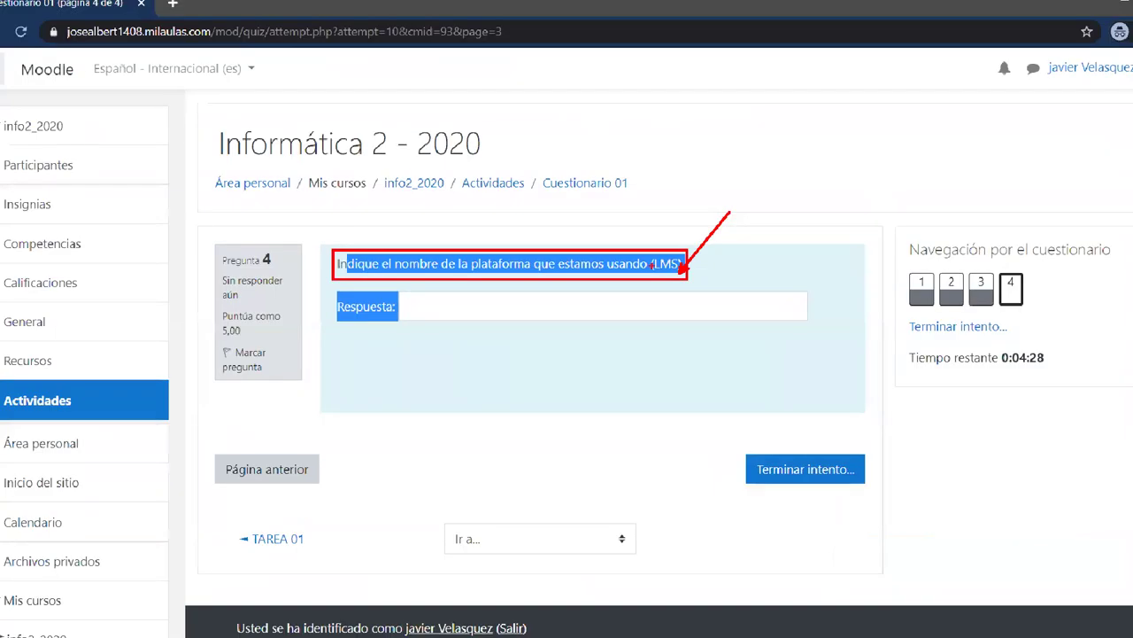
click(636, 301)
text(Moodle)
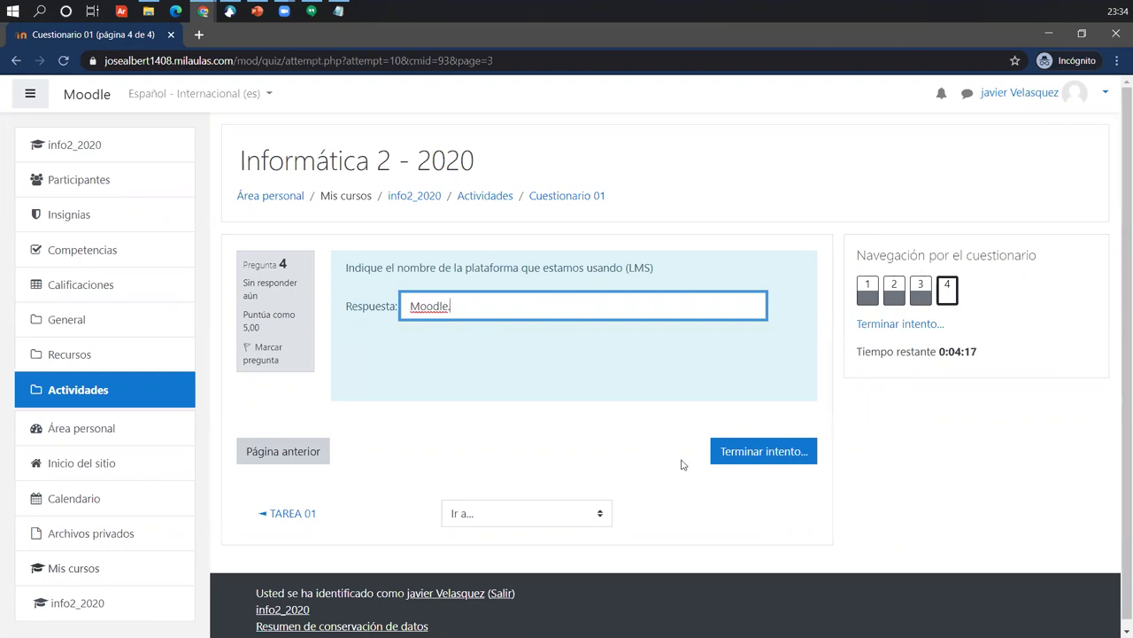
click(713, 449)
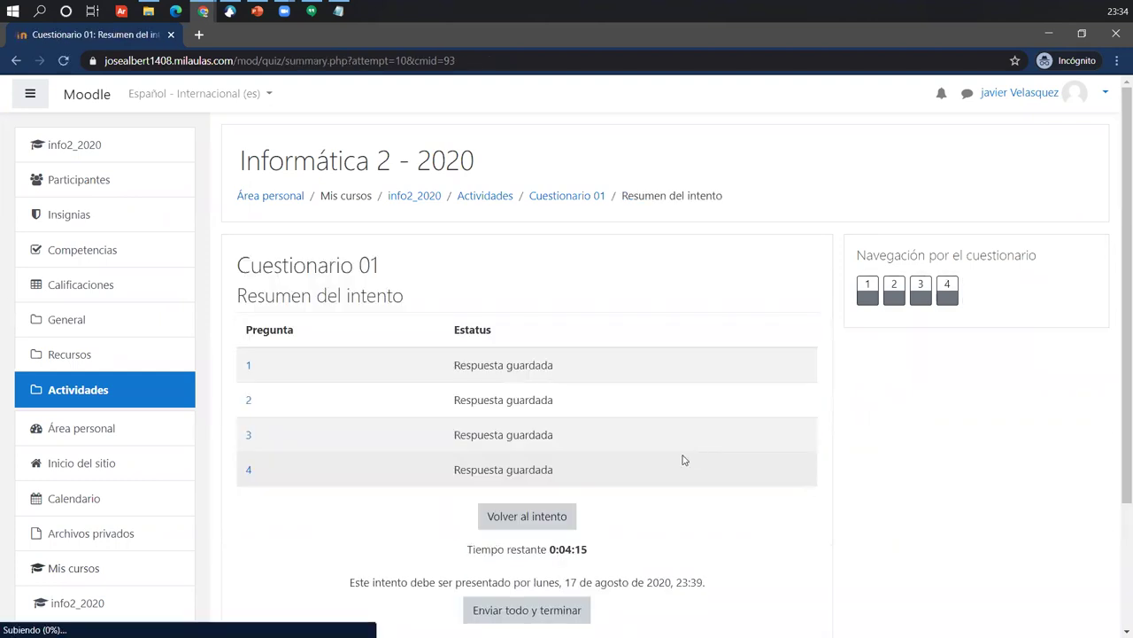
Step: Submit and confirm the attempt, scoring 17,50 / 20,00, then return to the teacher window
scroll(546, 493, down, 2)
click(519, 464)
click(543, 469)
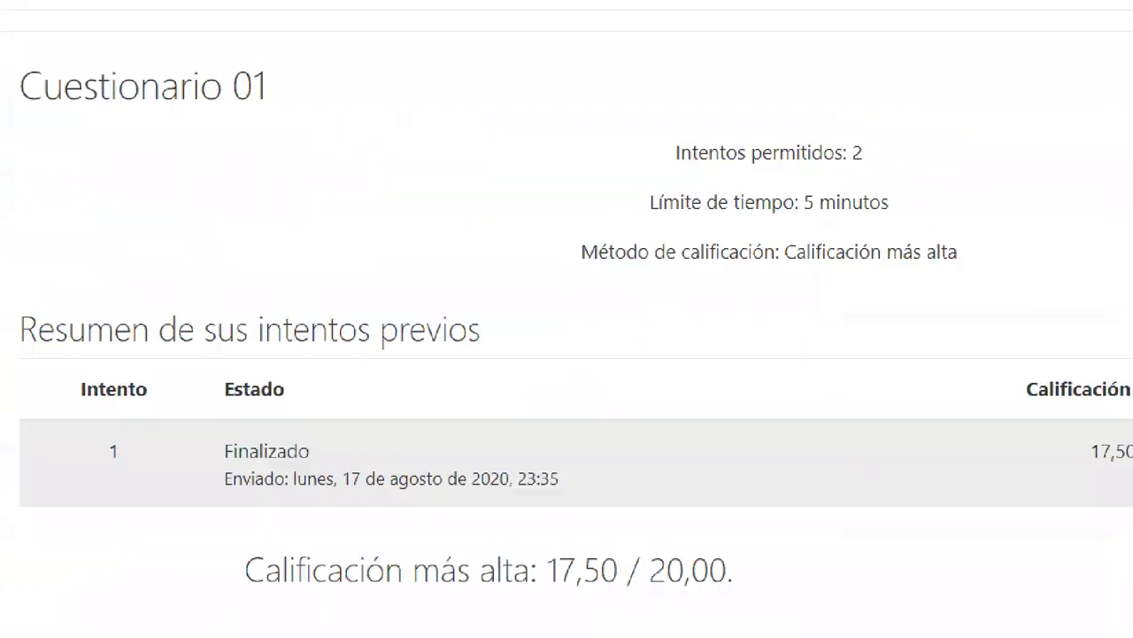
drag(832, 467, 888, 482)
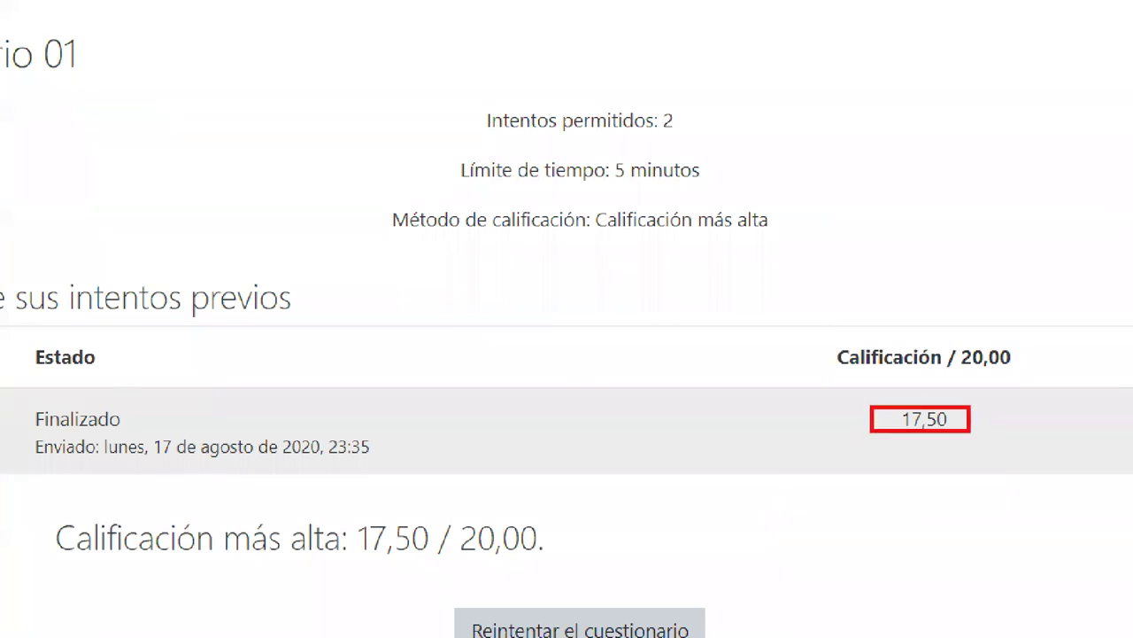
drag(974, 419, 1045, 243)
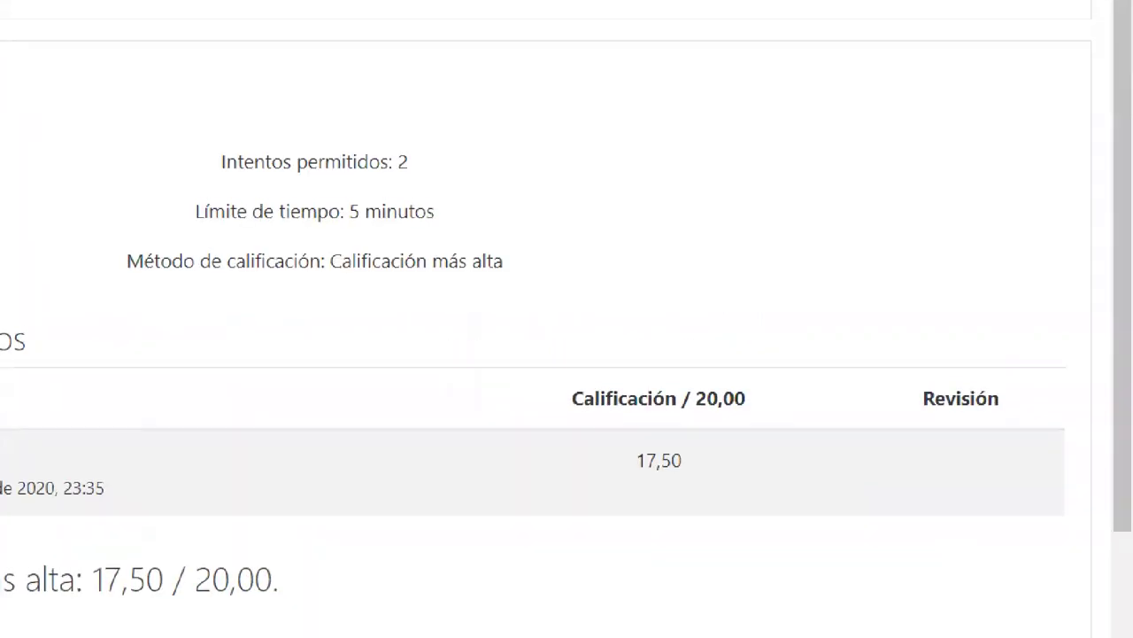
drag(599, 419, 740, 508)
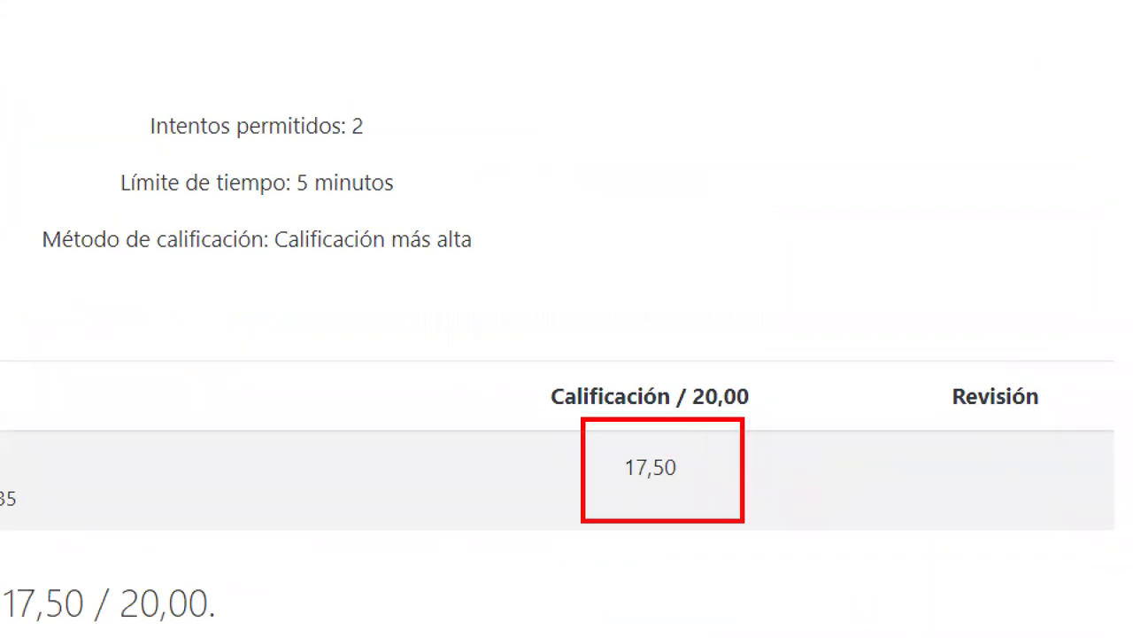
mouse_move(926, 448)
mouse_down()
mouse_move(1132, 547)
mouse_move(882, 236)
mouse_up()
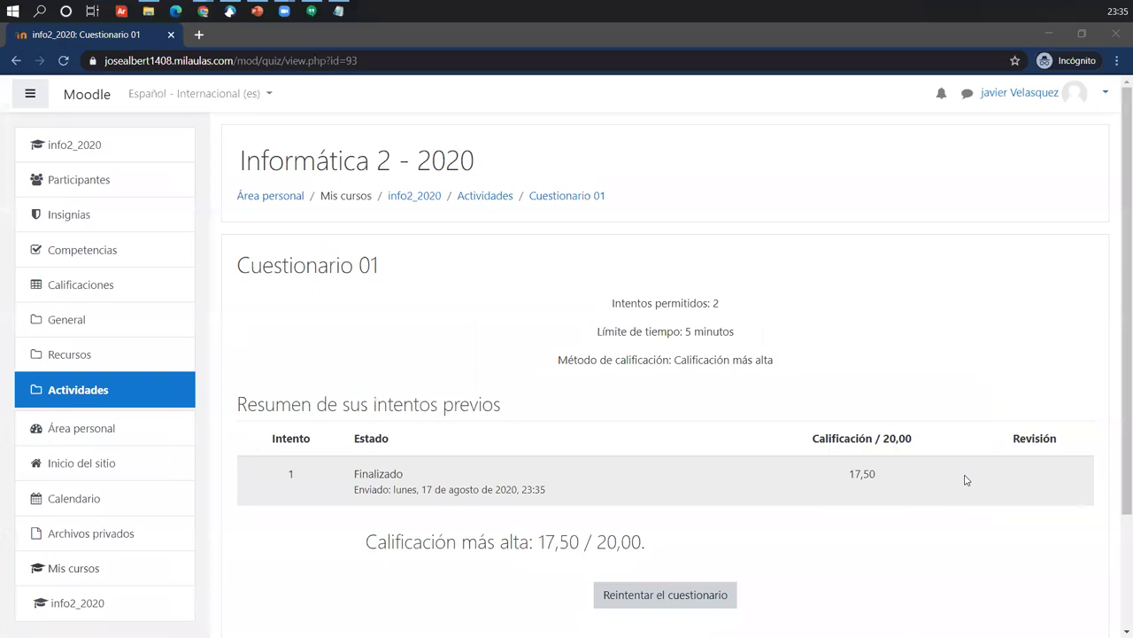
key(alt+Tab)
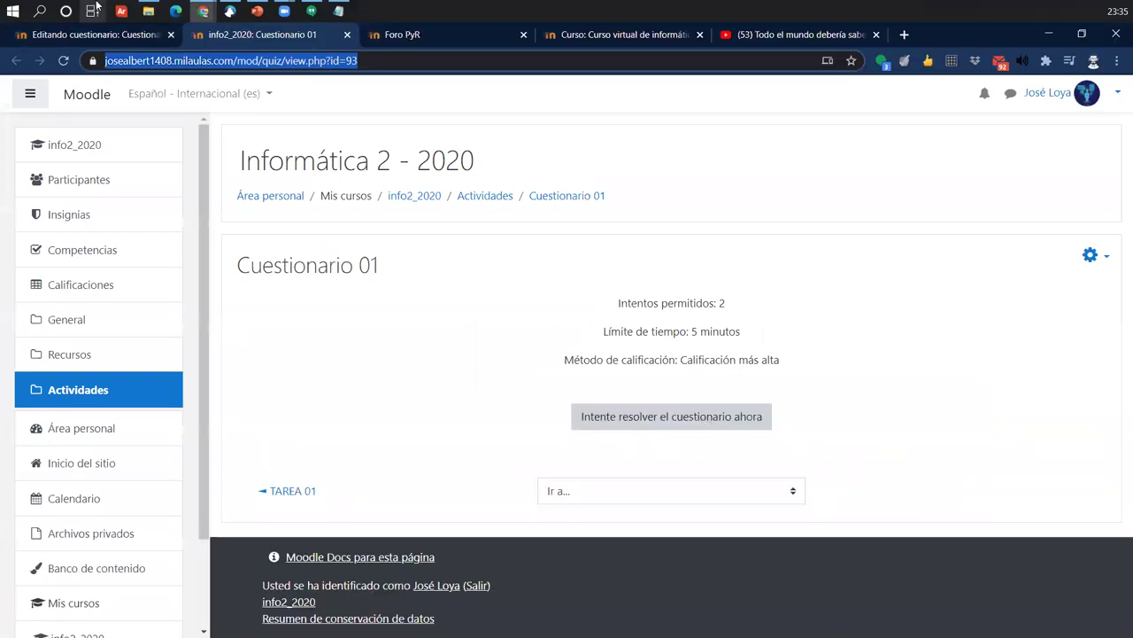
Step: Refresh the quiz page and open the attempts report showing the 17,50 attempt
click(64, 60)
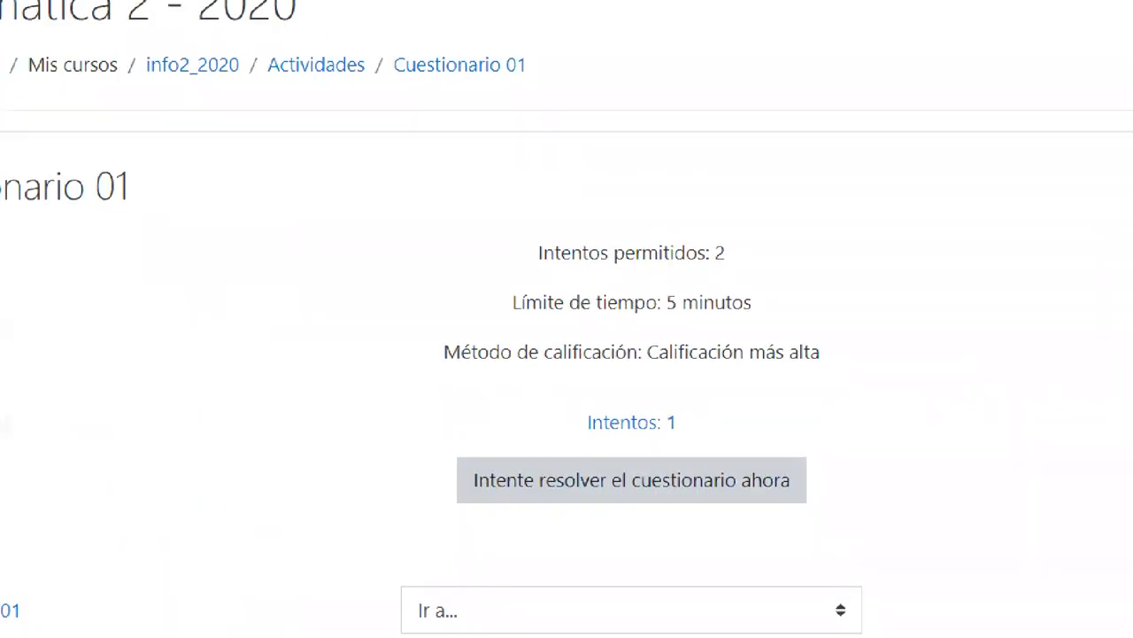
mouse_move(540, 339)
mouse_down()
mouse_move(748, 395)
mouse_move(784, 292)
mouse_up()
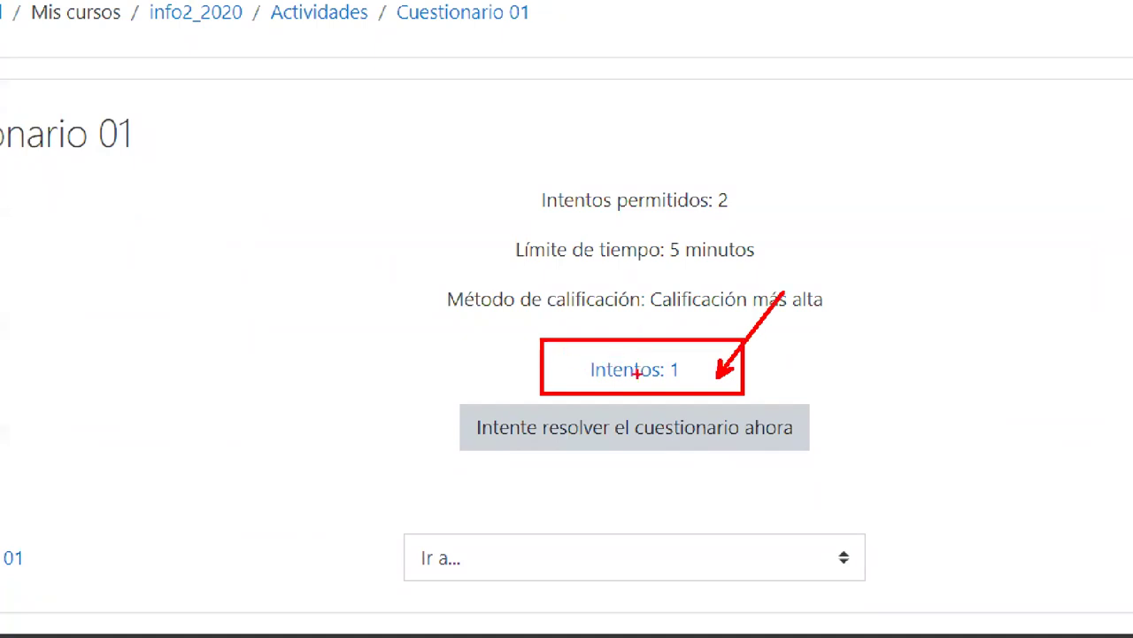
click(644, 370)
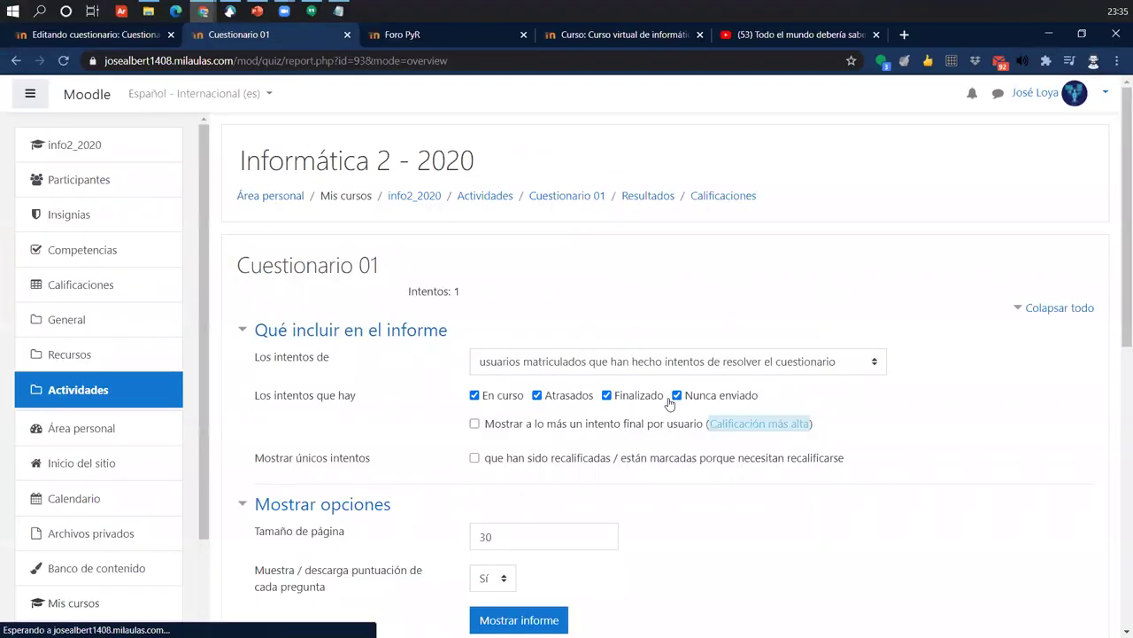
scroll(679, 427, down, 5)
scroll(683, 429, down, 2)
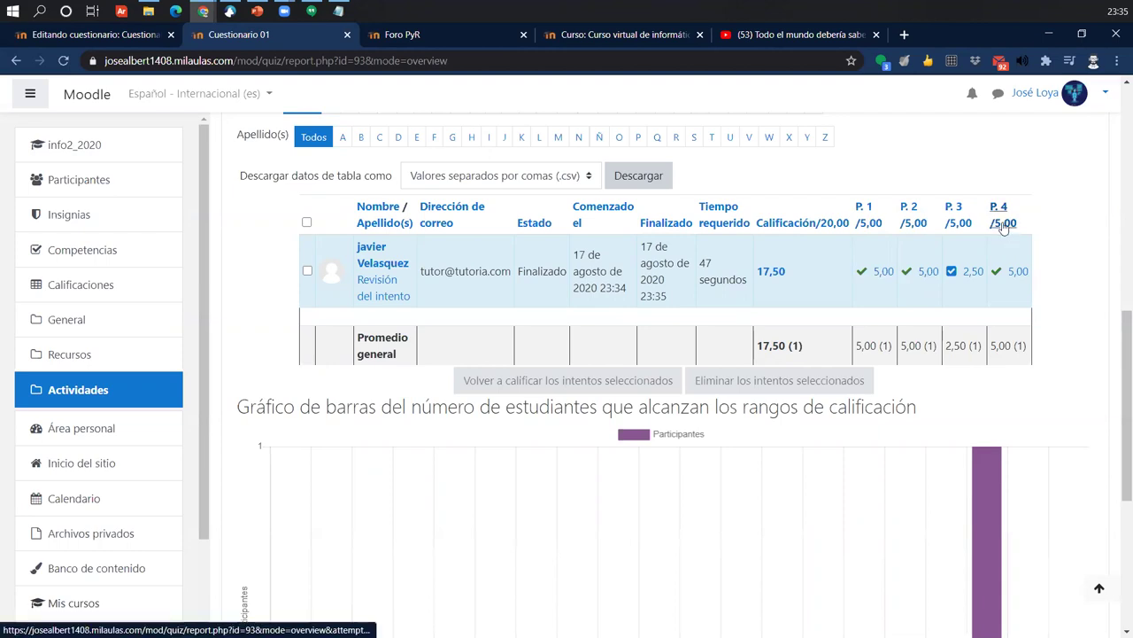
click(973, 272)
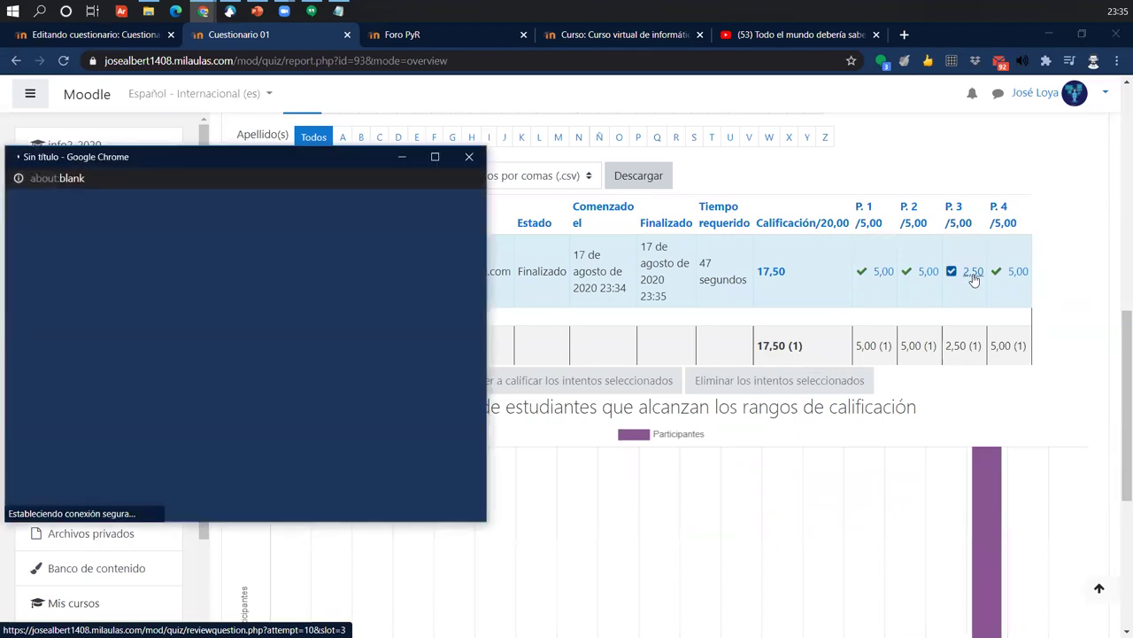
double_click(239, 162)
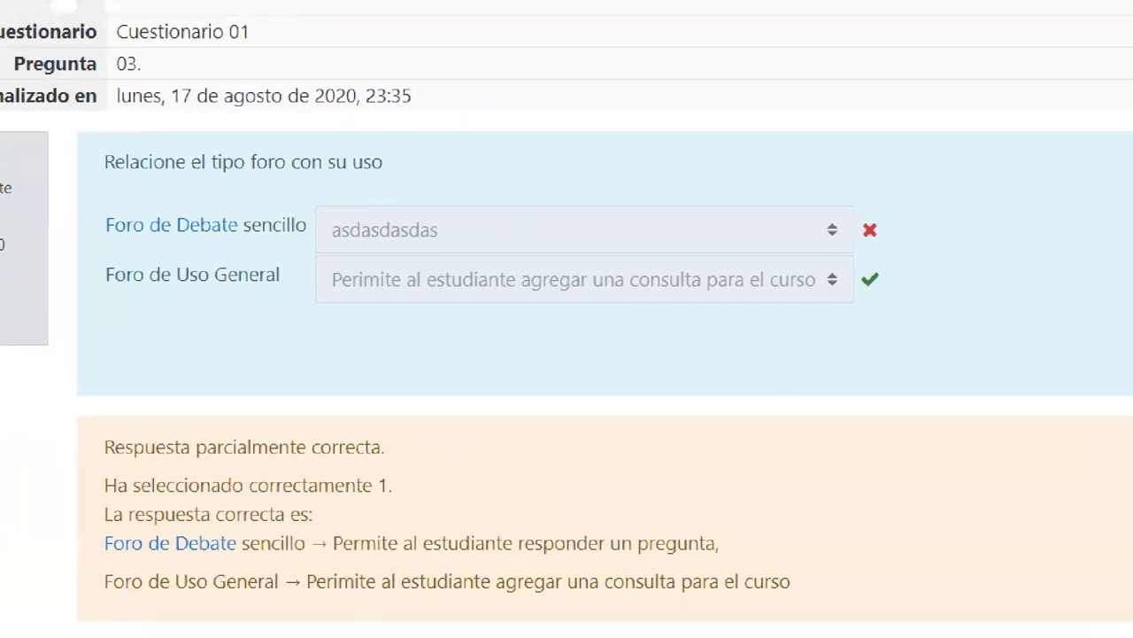
mouse_move(301, 249)
mouse_down()
mouse_move(1018, 288)
mouse_move(935, 306)
mouse_move(1132, 401)
mouse_up()
mouse_move(914, 226)
mouse_down()
mouse_move(868, 195)
mouse_move(210, 216)
mouse_move(243, 182)
mouse_move(283, 199)
mouse_up()
key(Escape)
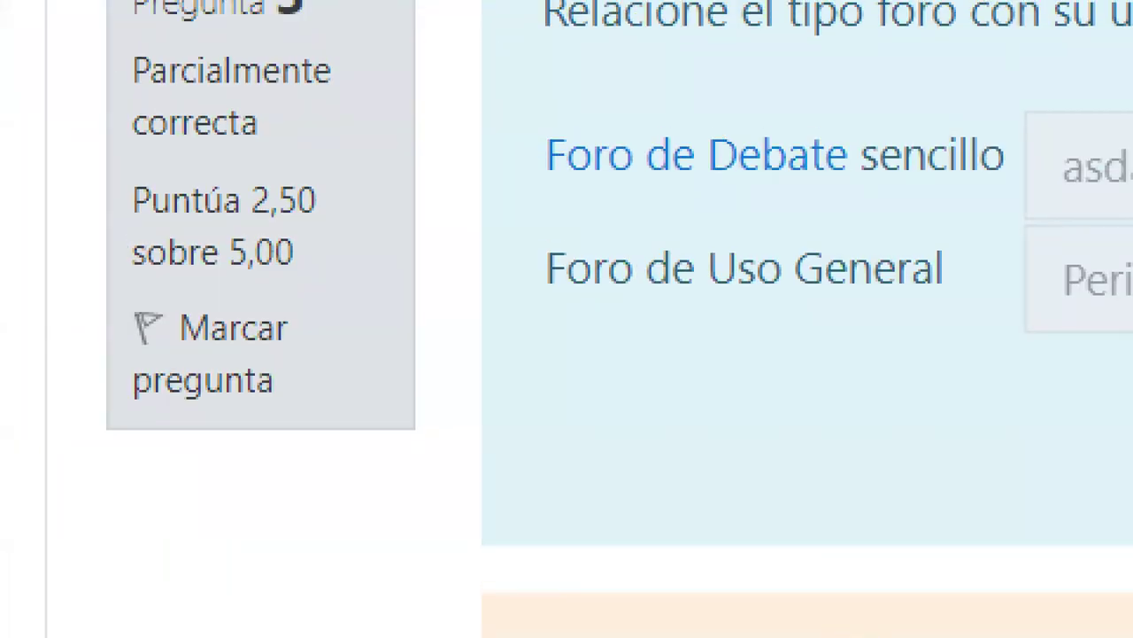
drag(470, 186, 1113, 386)
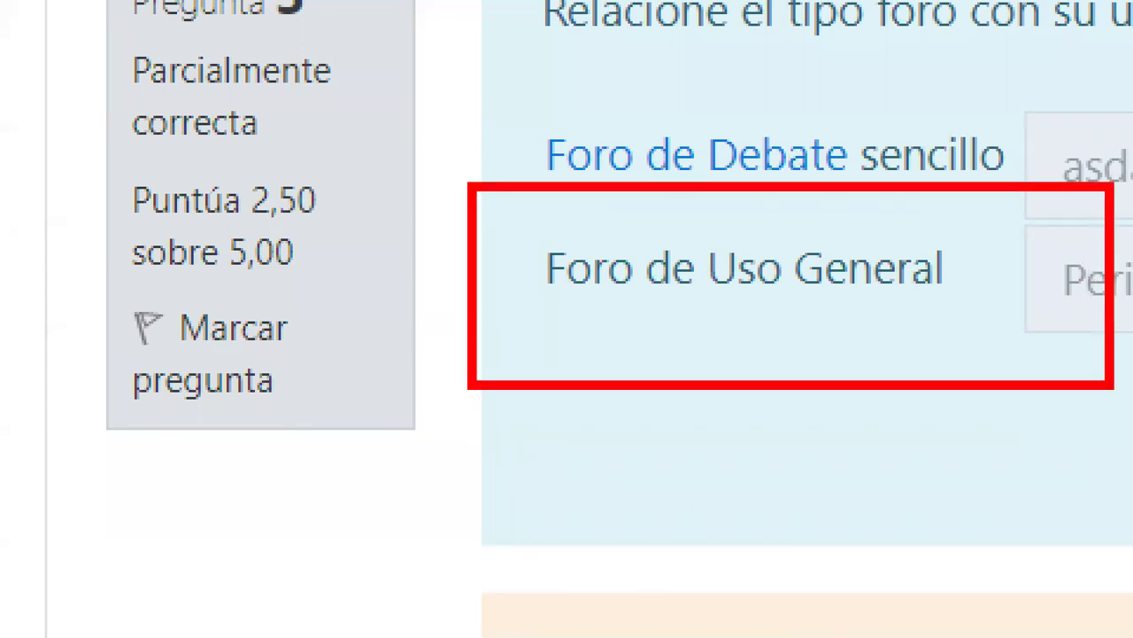
drag(199, 175, 390, 219)
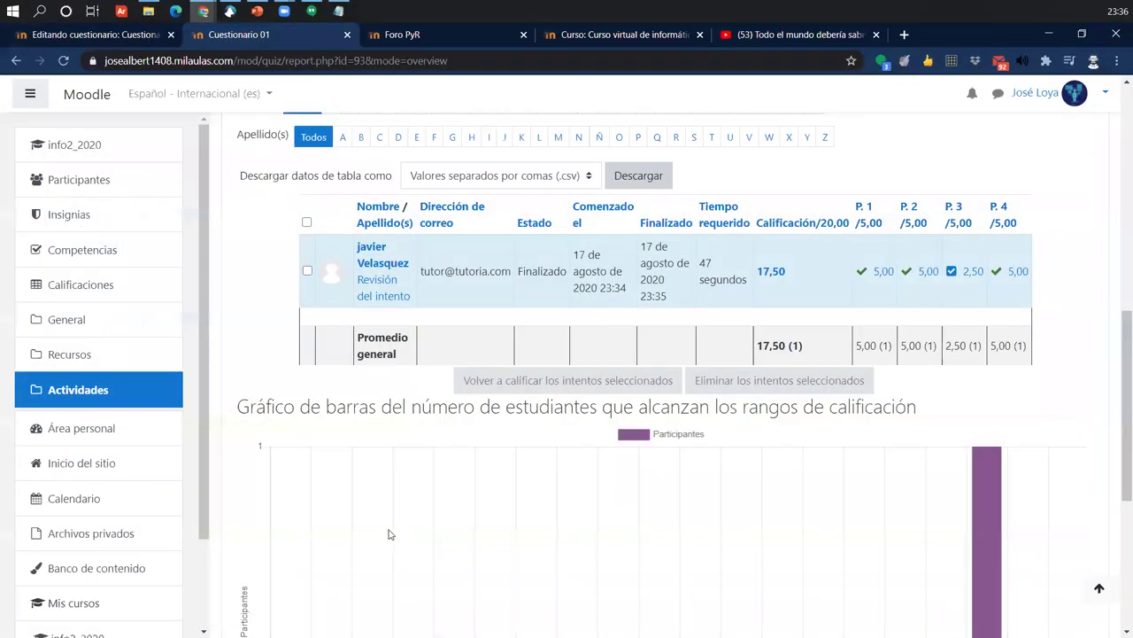
scroll(425, 527, up, 3)
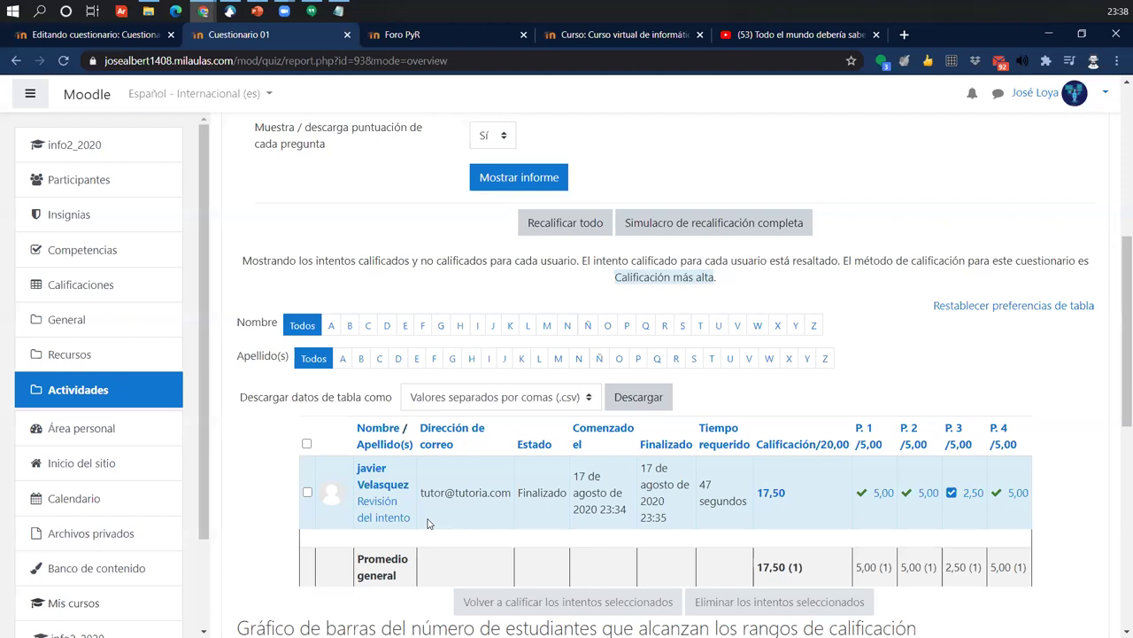
Step: Open the review of the student's attempt and look over question 1
click(382, 517)
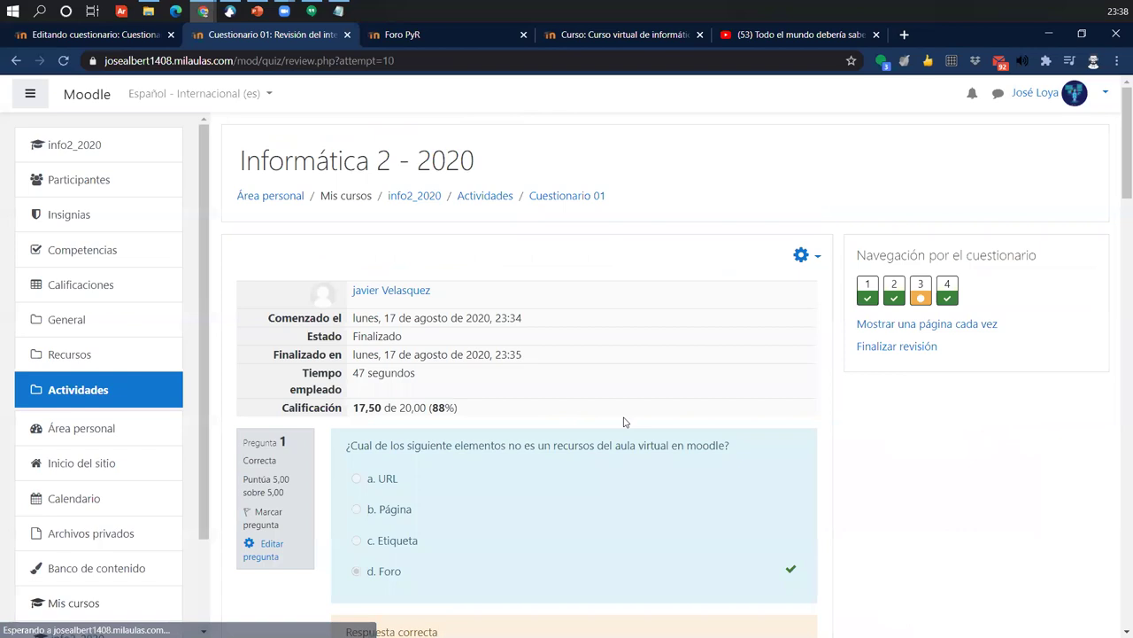
scroll(576, 416, down, 2)
scroll(543, 410, down, 1)
scroll(544, 410, up, 1)
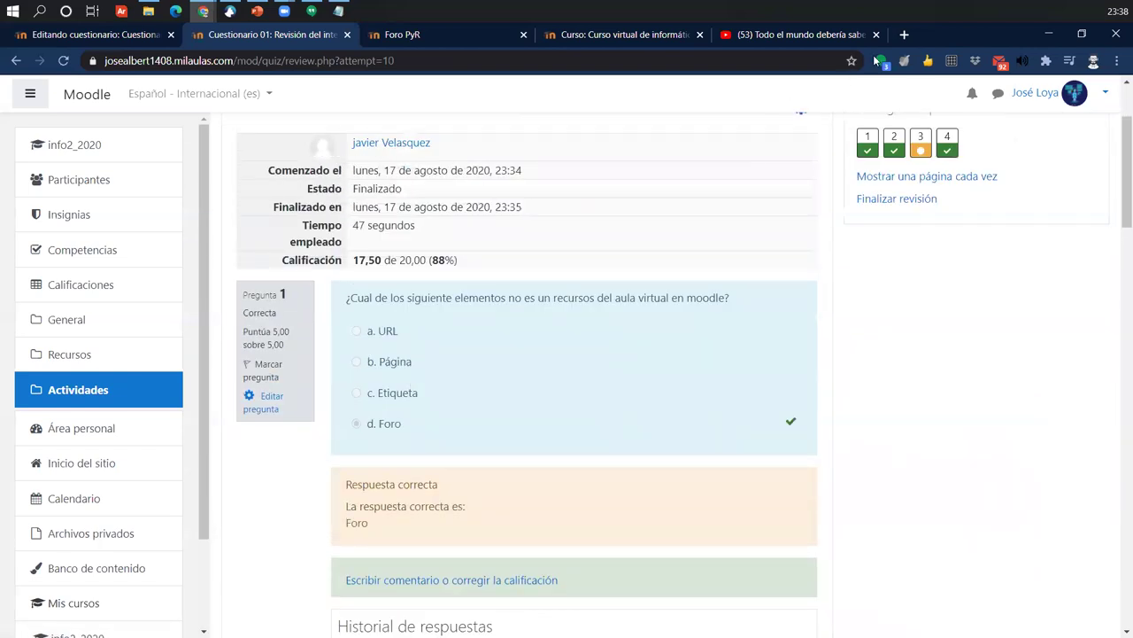
drag(346, 297, 738, 304)
click(408, 316)
Step: Look through the course and Foro PyR tabs, then check the user account menu
click(591, 33)
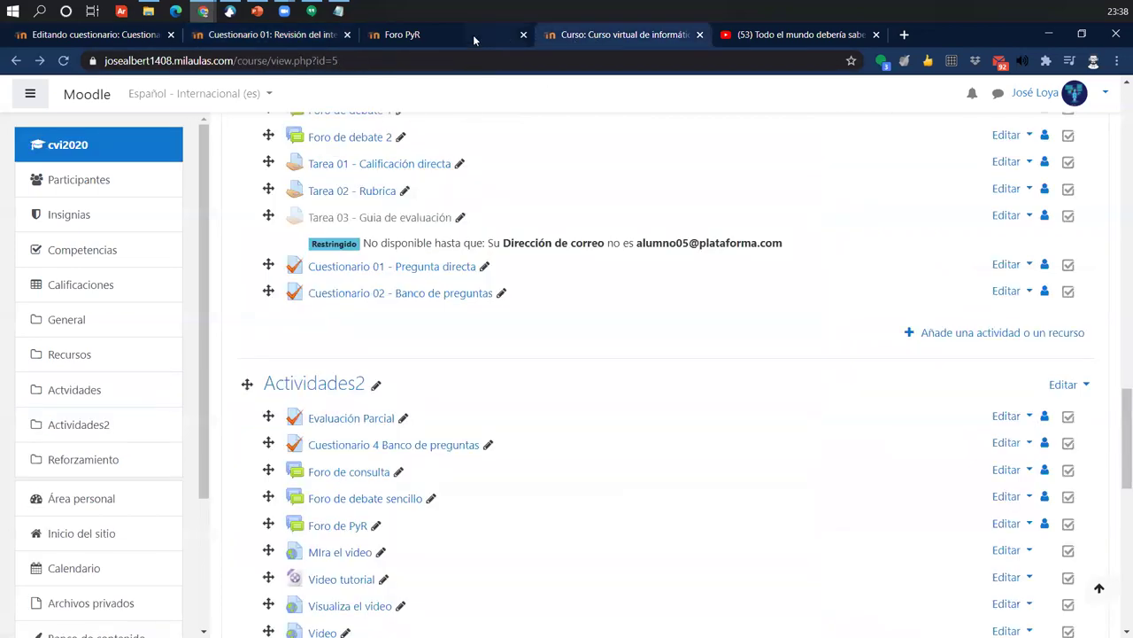
click(452, 34)
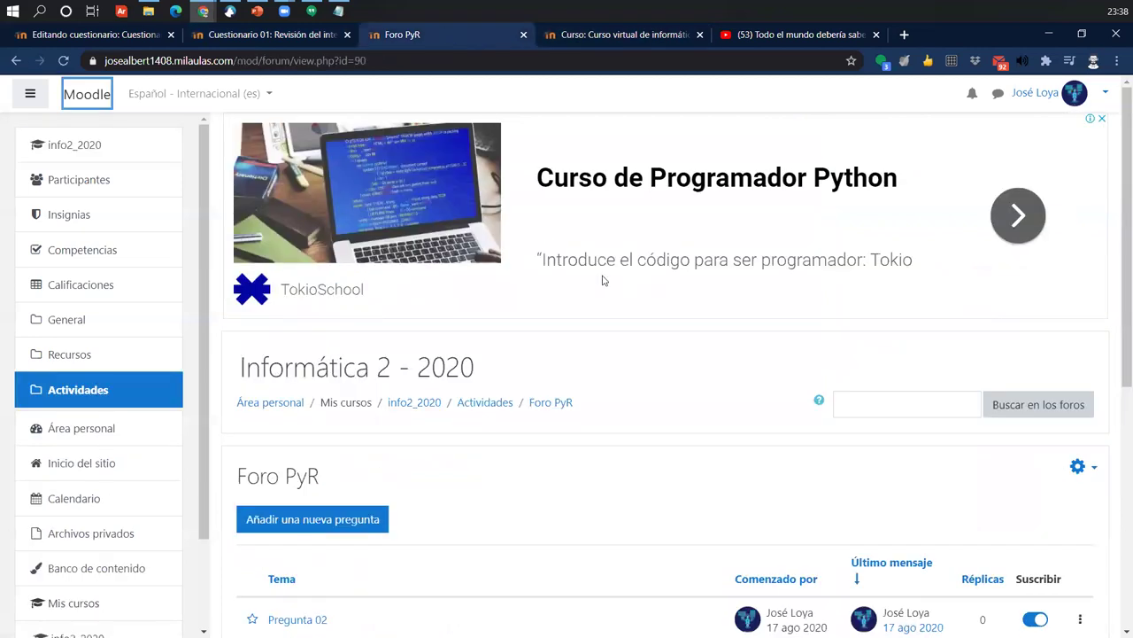
scroll(628, 380, down, 2)
scroll(628, 380, up, 1)
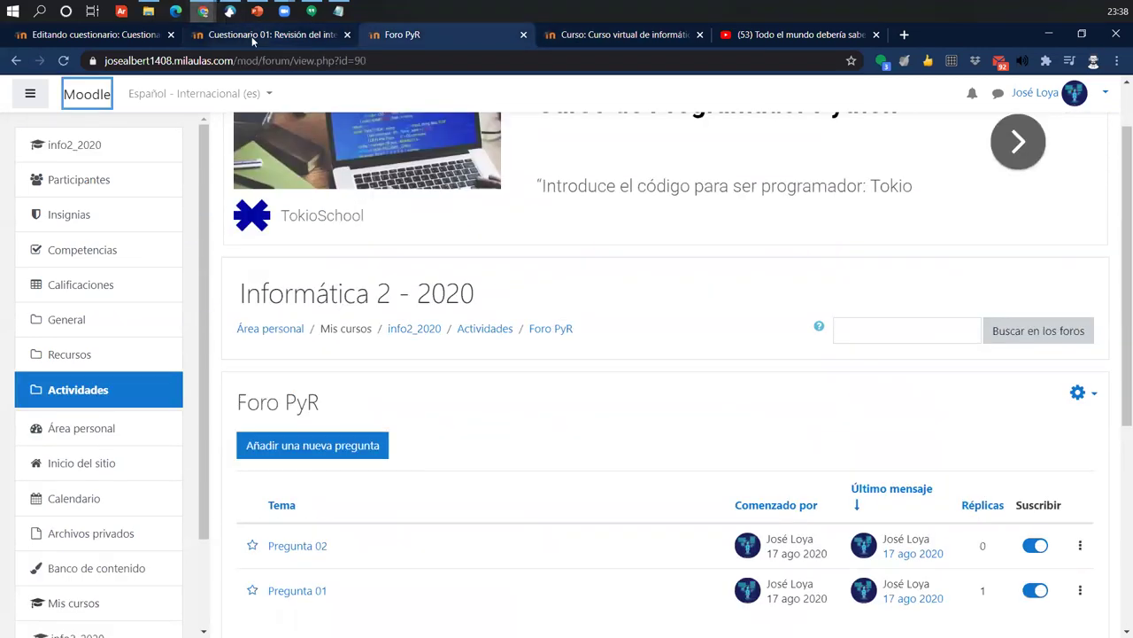
click(251, 36)
scroll(566, 355, up, 3)
click(1049, 92)
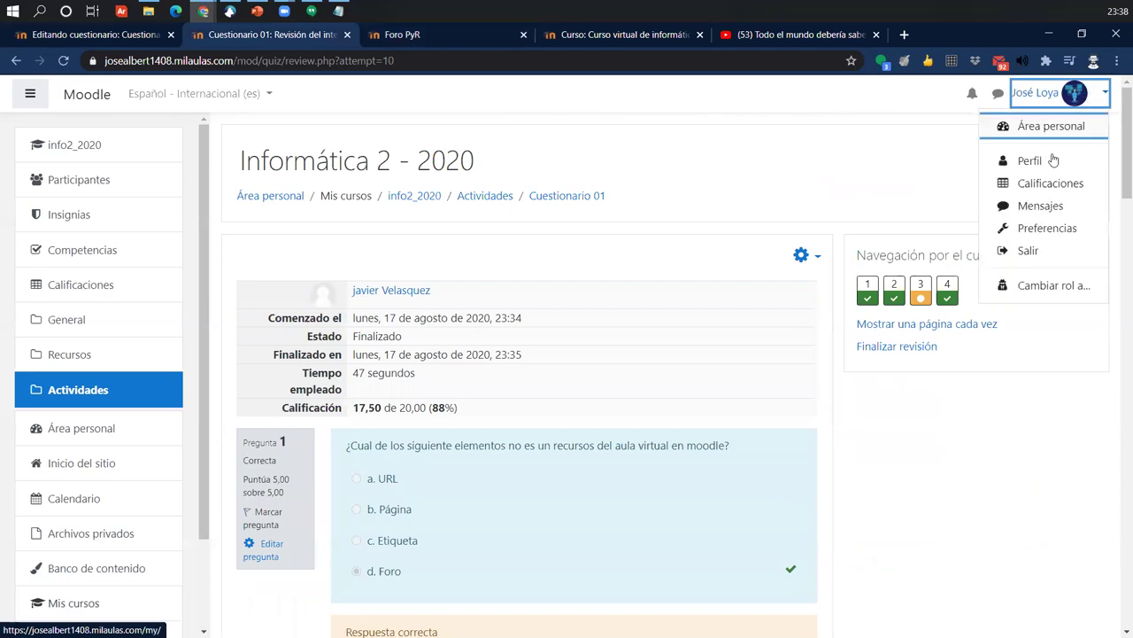
key(Escape)
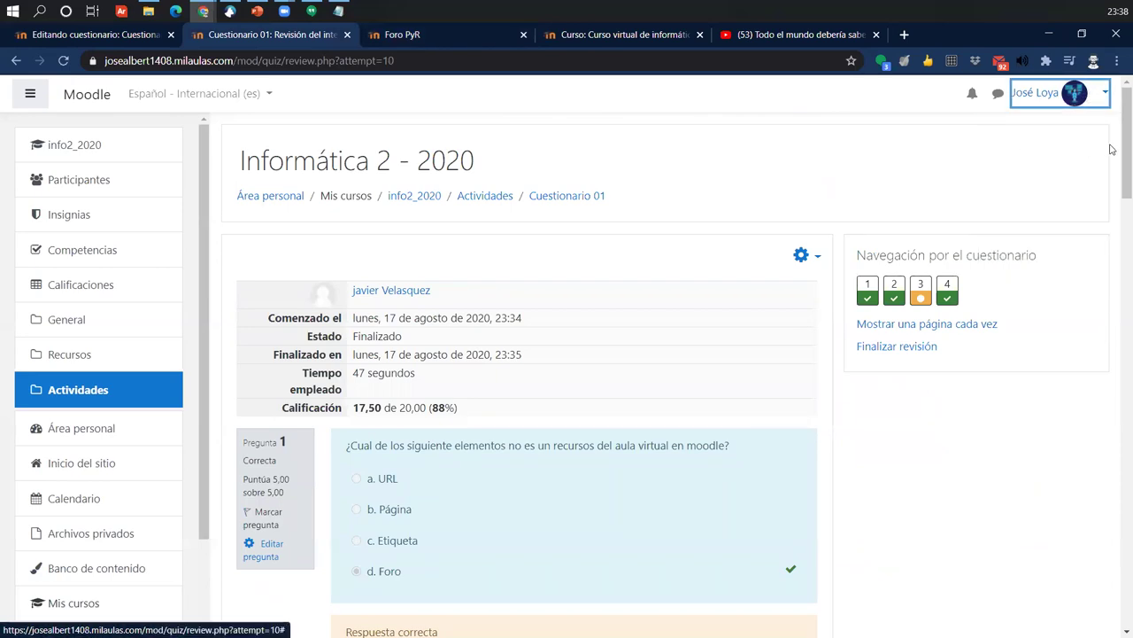
scroll(212, 385, down, 5)
scroll(415, 308, up, 5)
Step: Open the Cuestionario 01 overview in a new tab and show its administration options
key(alt+Left)
scroll(823, 289, up, 5)
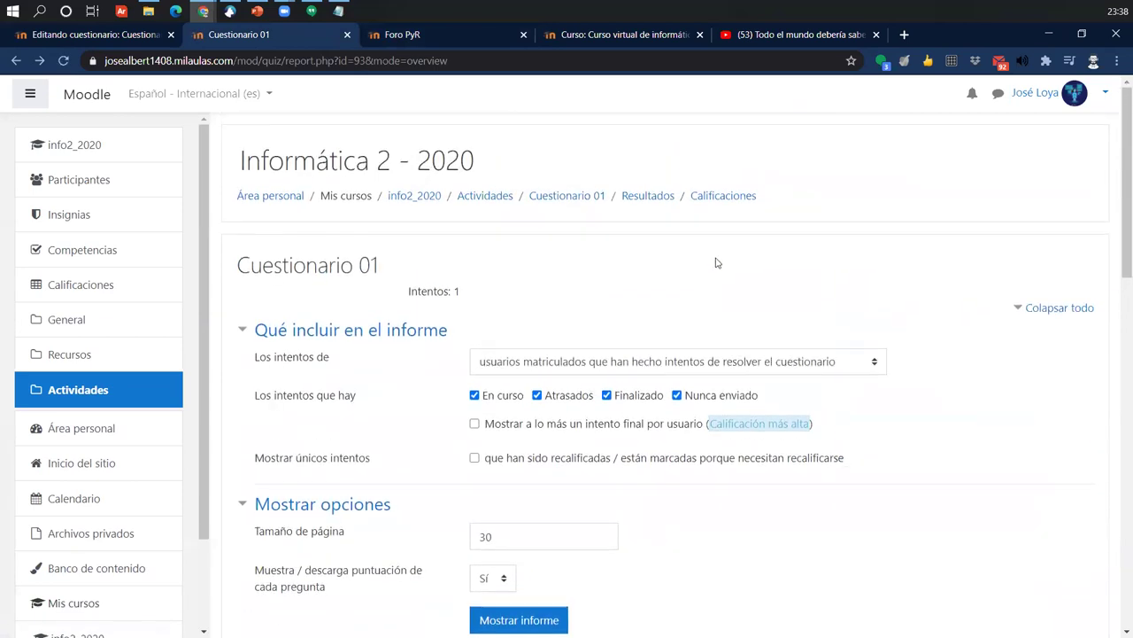
middle_click(568, 197)
scroll(440, 331, down, 2)
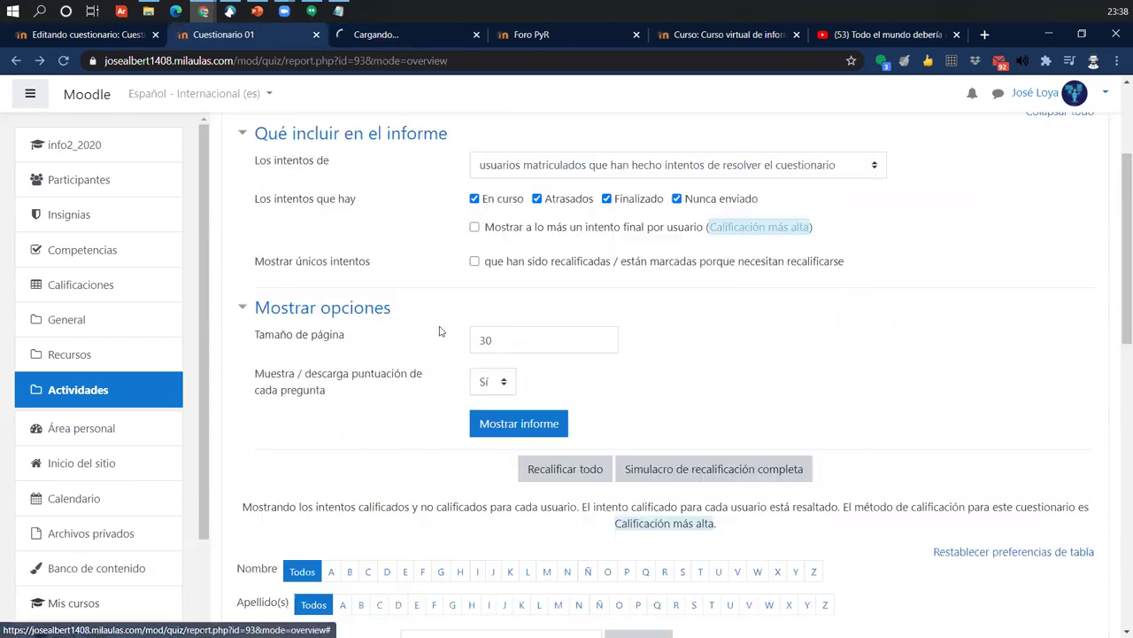
scroll(440, 331, down, 3)
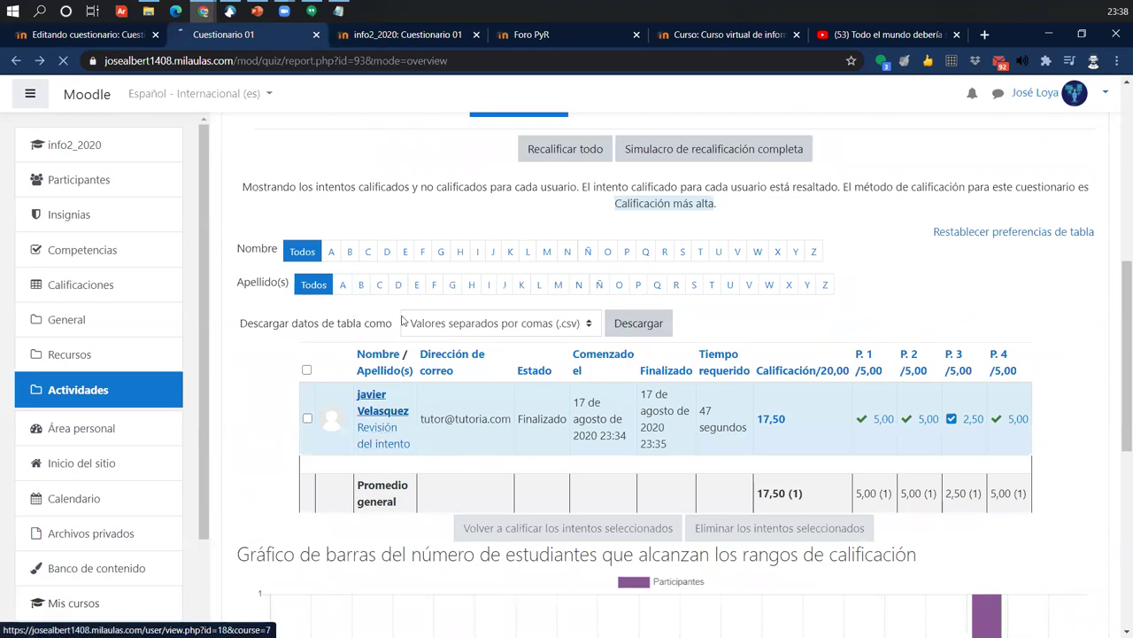
click(420, 35)
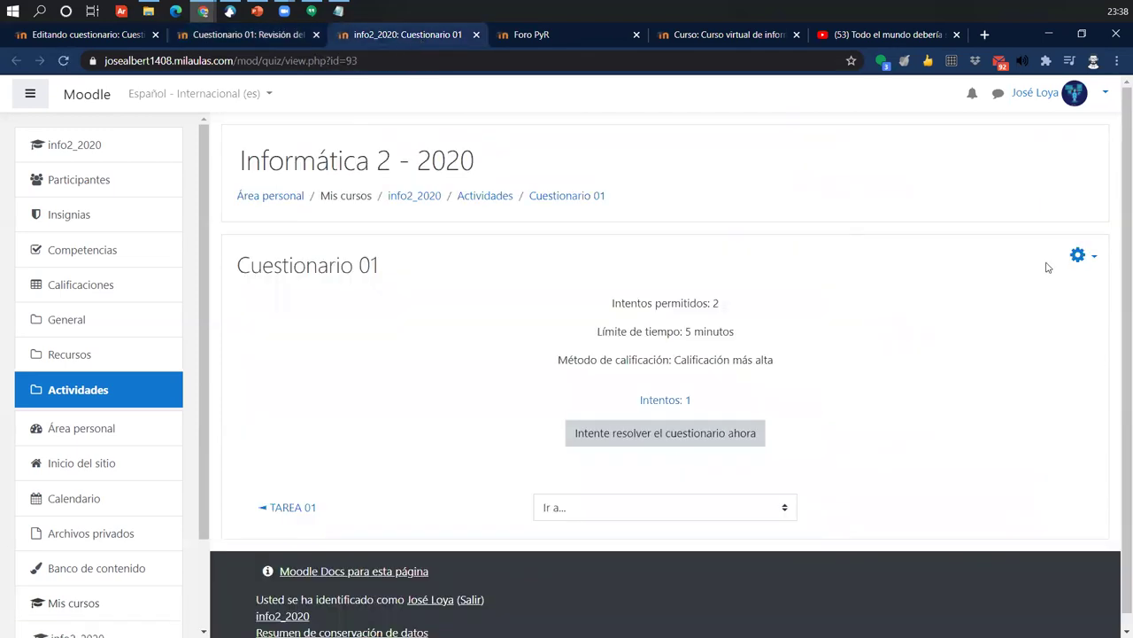
click(1078, 255)
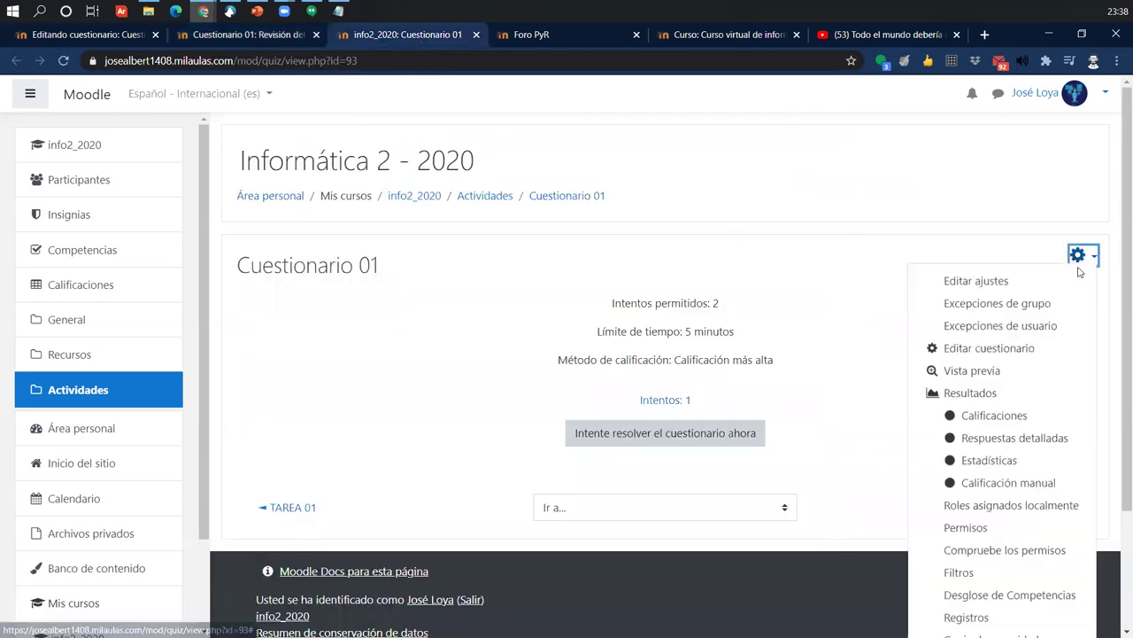
Step: Open the quiz question editor in a new tab and switch to it
click(969, 351)
click(274, 38)
scroll(410, 395, down, 2)
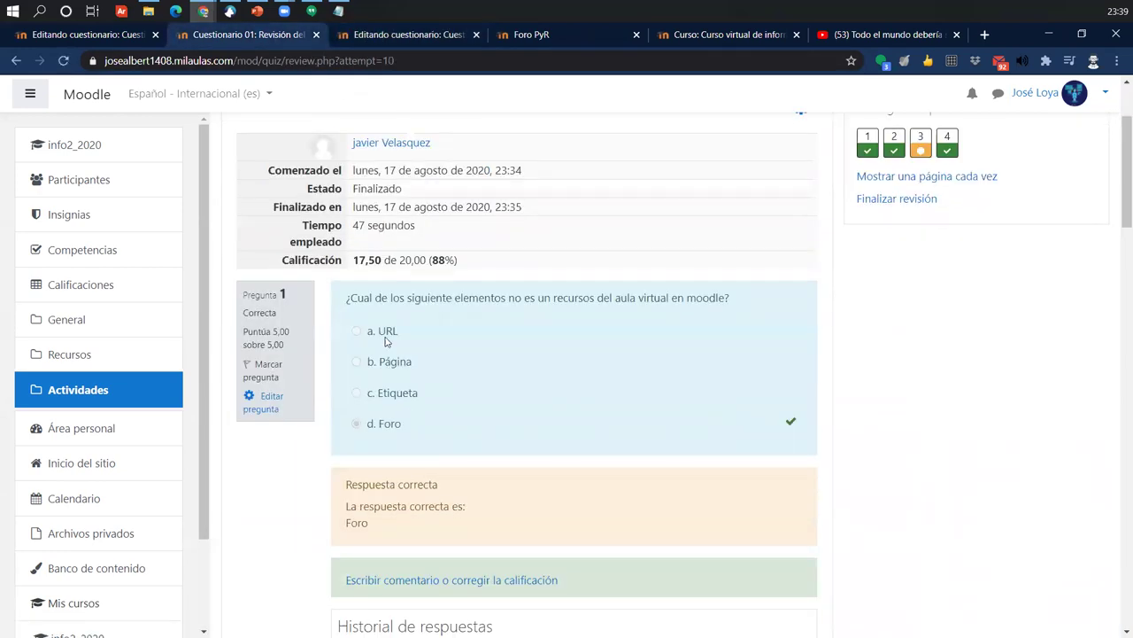
click(421, 35)
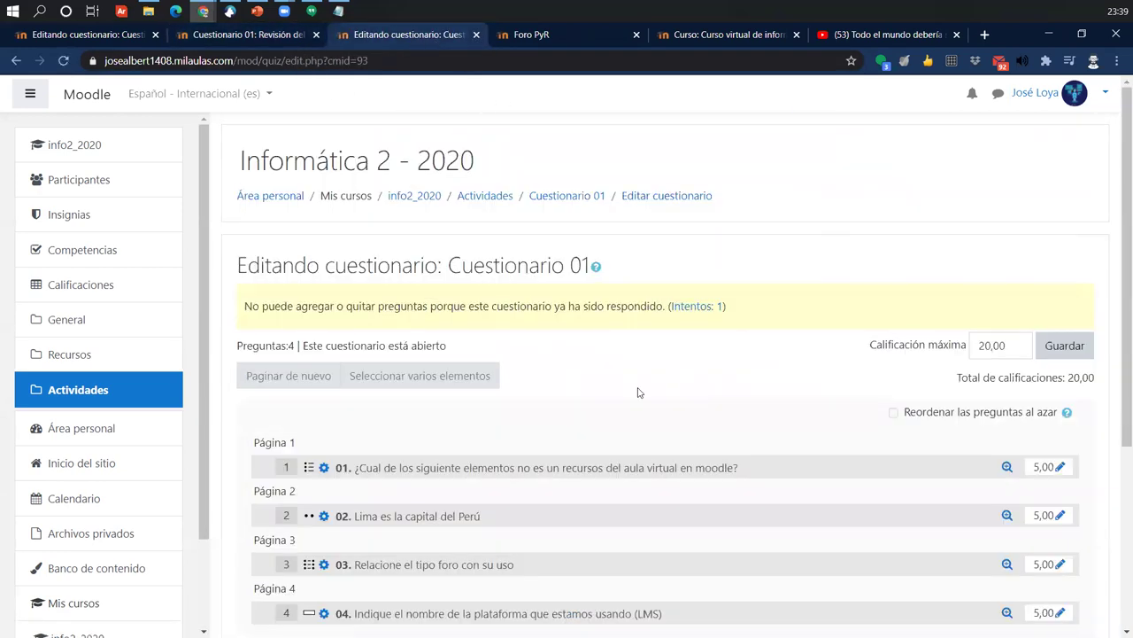
scroll(524, 403, down, 3)
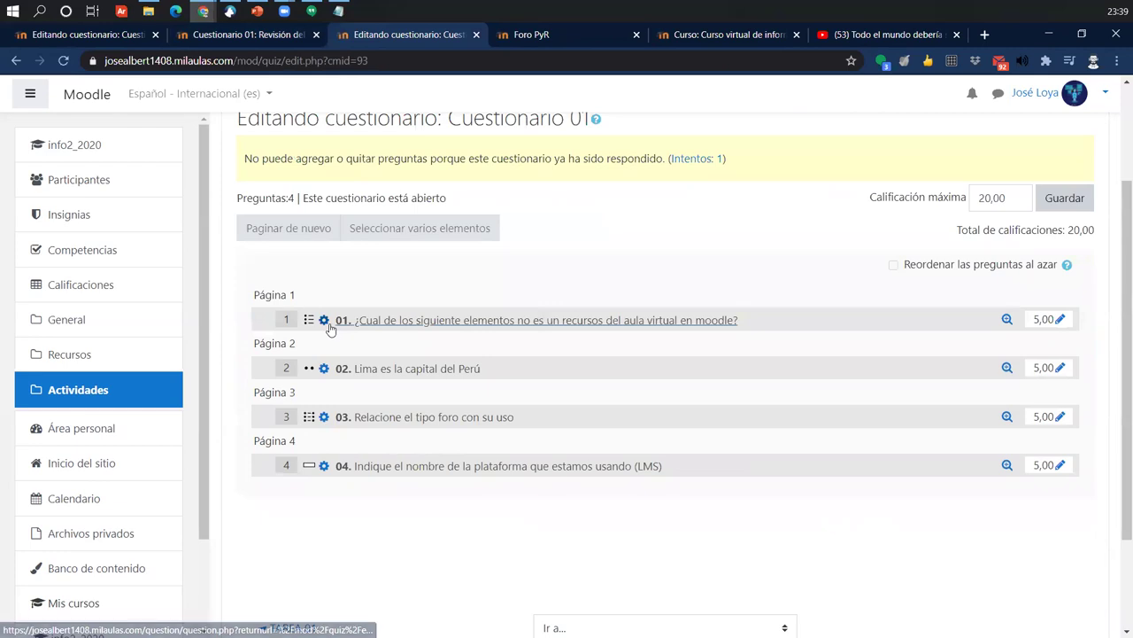
Step: Open question 01 for editing and inspect its Foro answer in Elección 3
click(335, 323)
scroll(393, 351, down, 15)
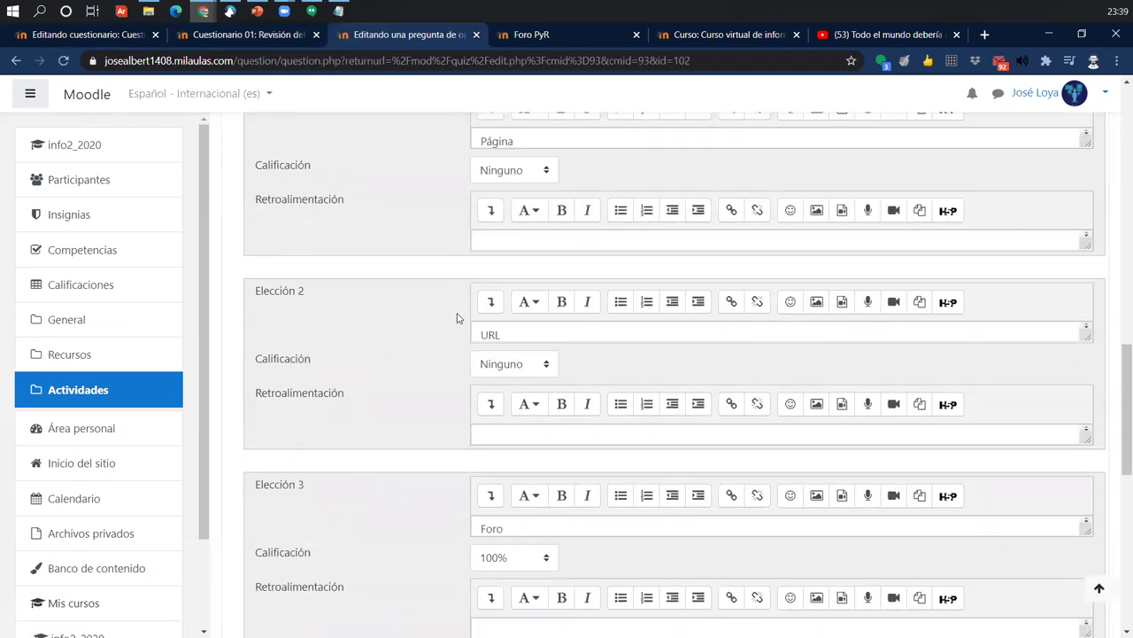
scroll(411, 396, down, 2)
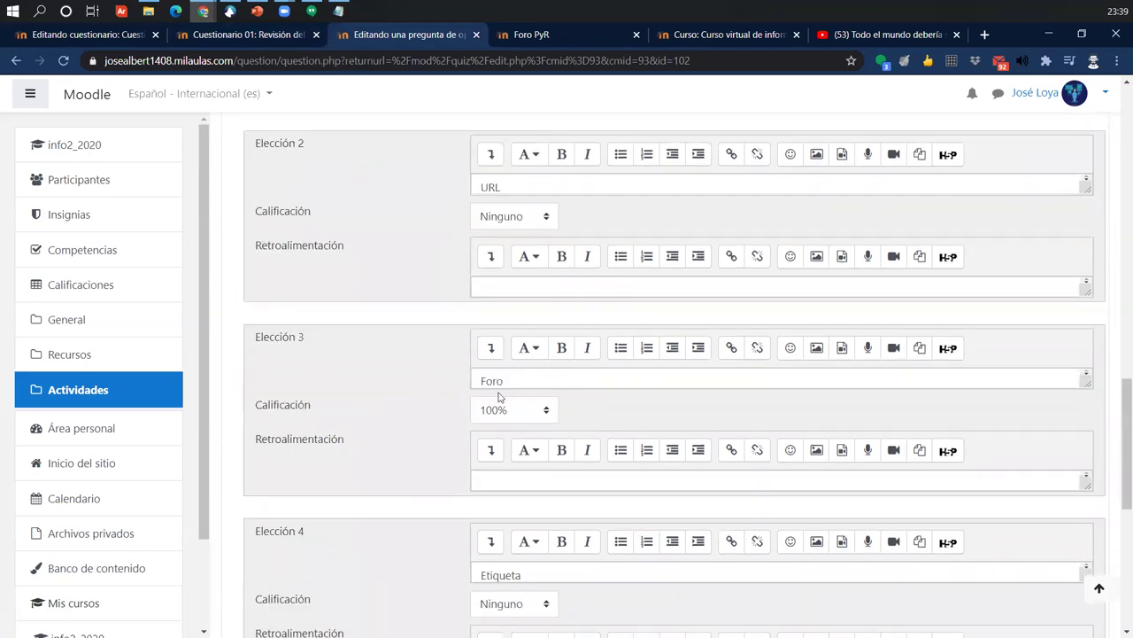
drag(529, 376, 426, 380)
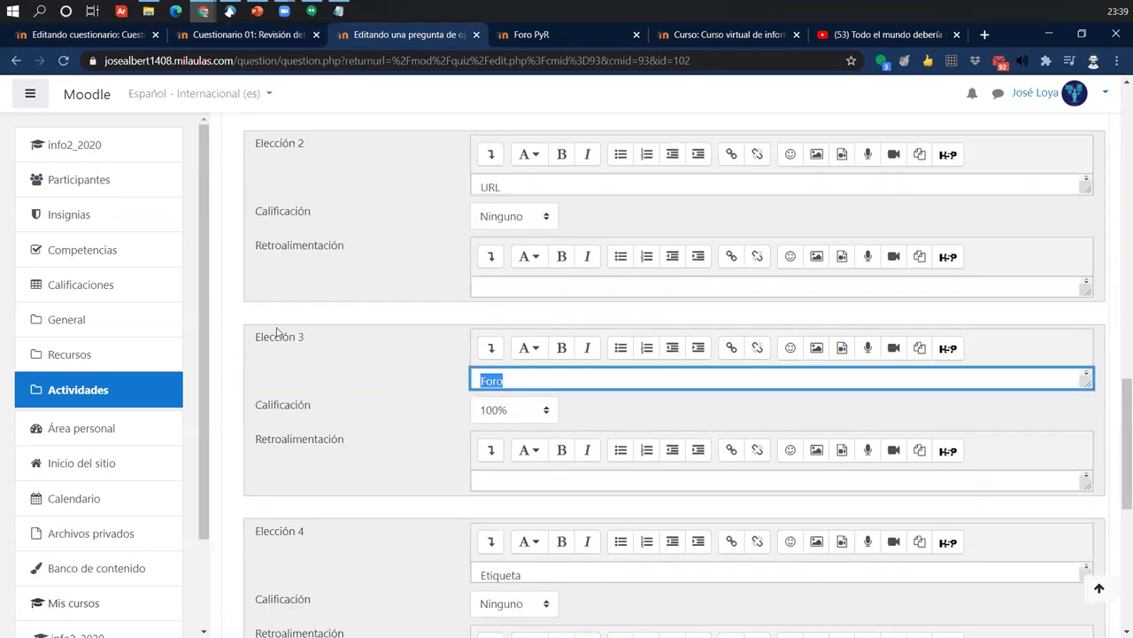
drag(255, 337, 354, 340)
click(354, 340)
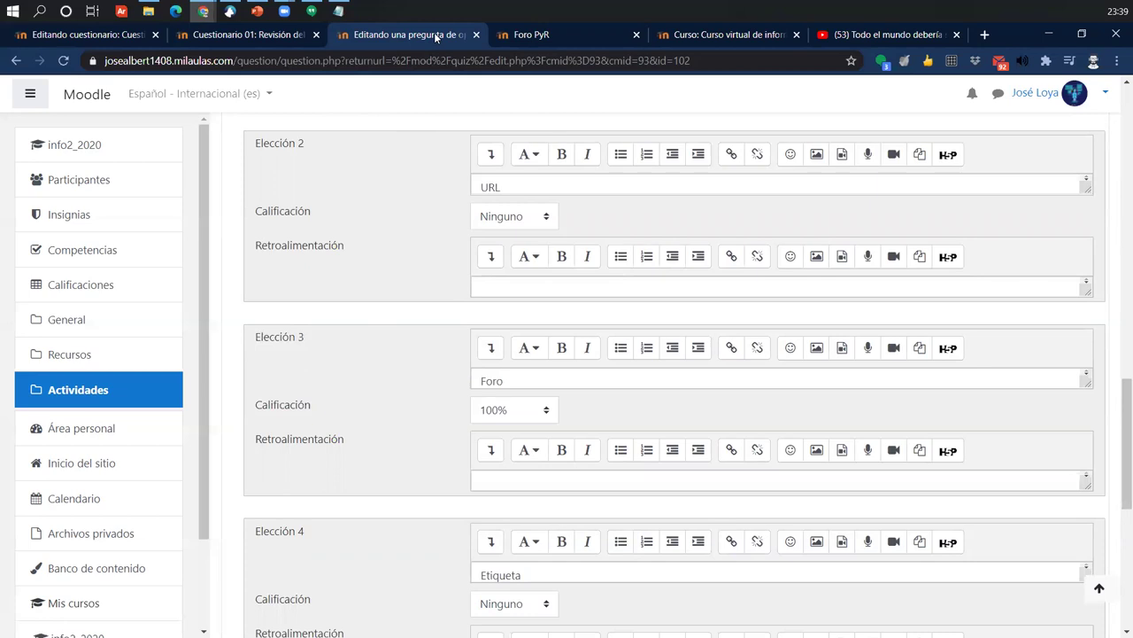
Step: Compare with the d. Foro answer in the attempt review, then return to the question form
click(284, 36)
scroll(427, 363, down, 1)
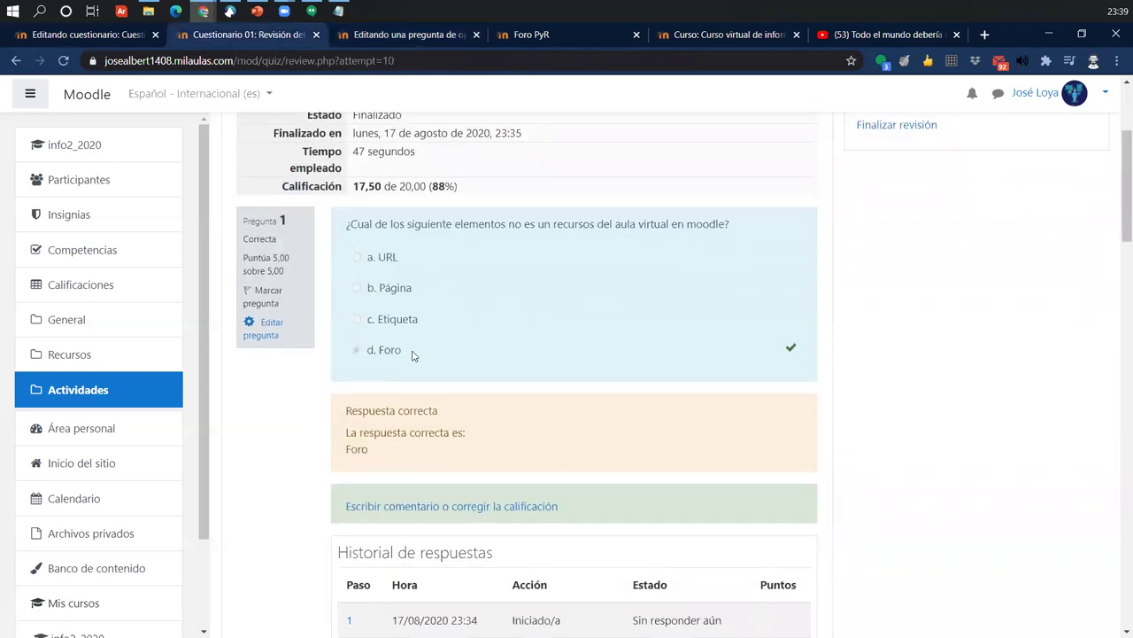
triple_click(358, 346)
click(372, 38)
scroll(405, 337, up, 7)
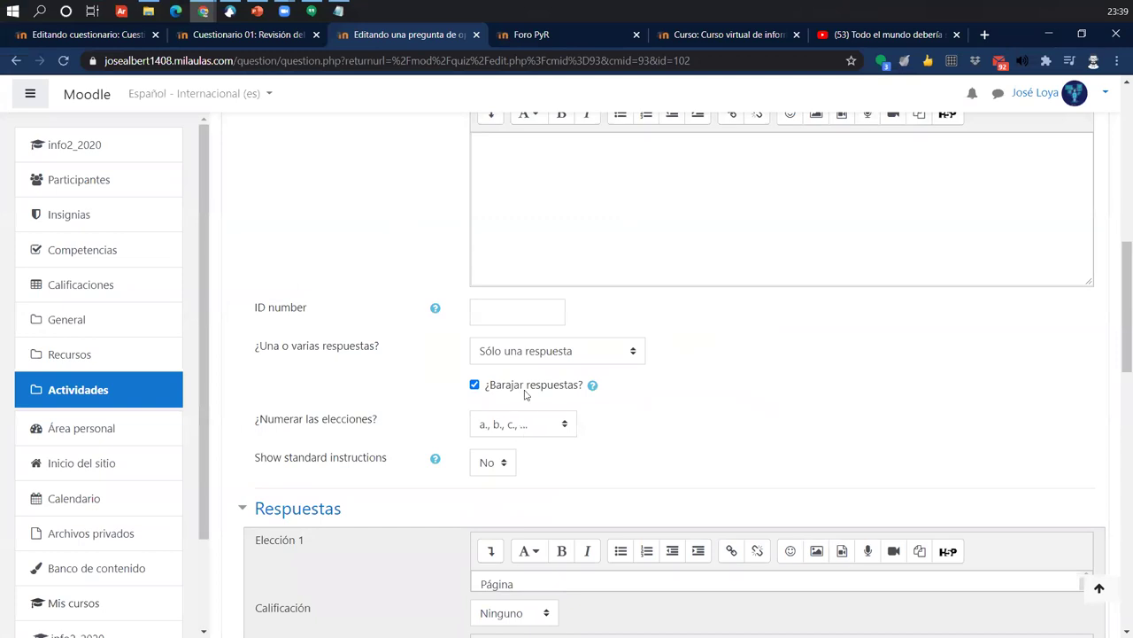
scroll(526, 390, up, 2)
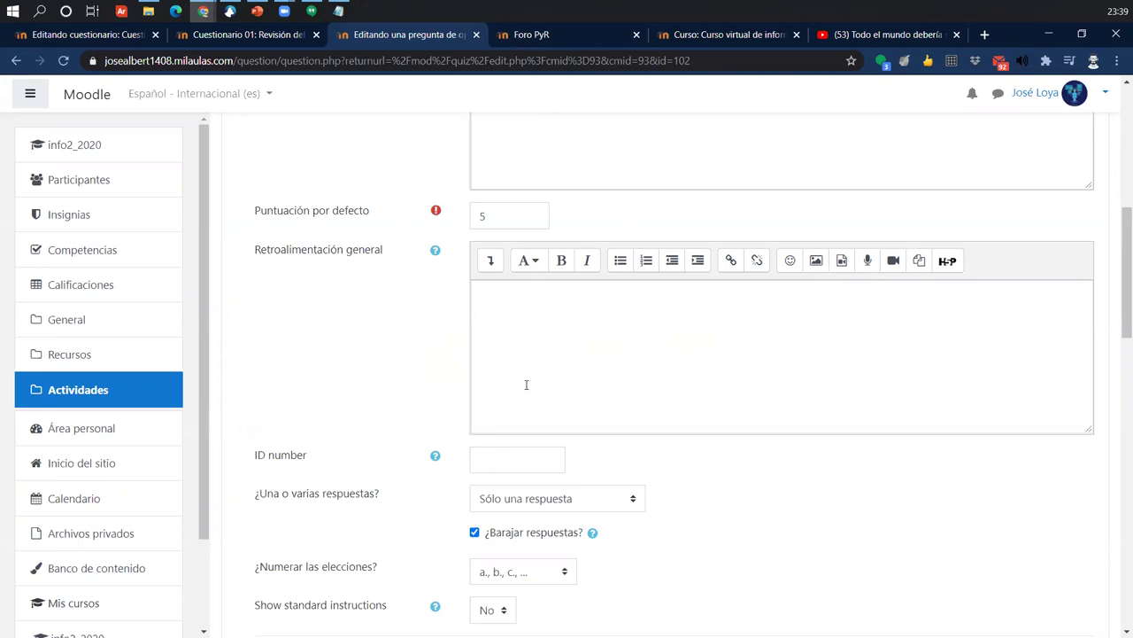
scroll(877, 281, up, 2)
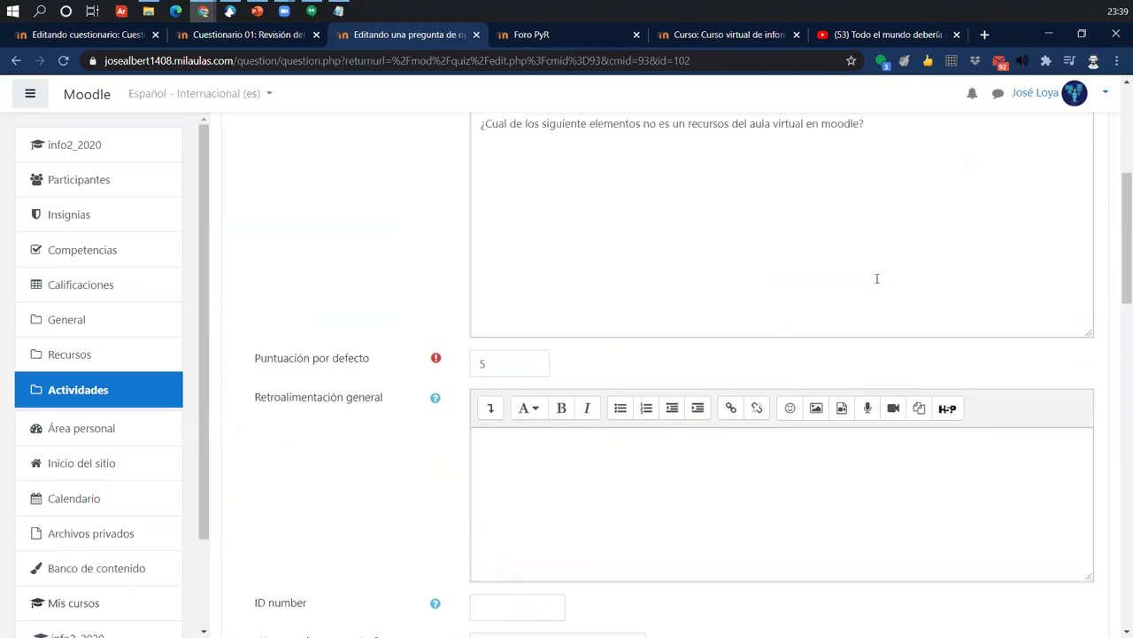
scroll(886, 316, up, 4)
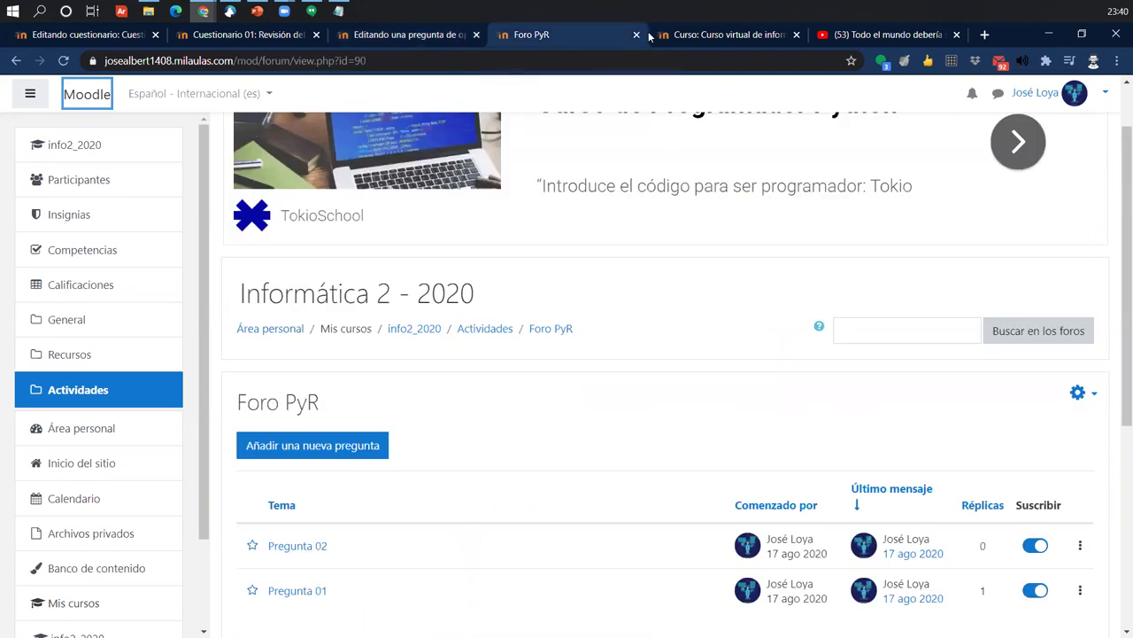
Step: Check the course page, scroll through the Foro PyR topic list, and open a new browser tab
click(721, 34)
click(547, 35)
scroll(685, 516, down, 4)
scroll(686, 516, up, 2)
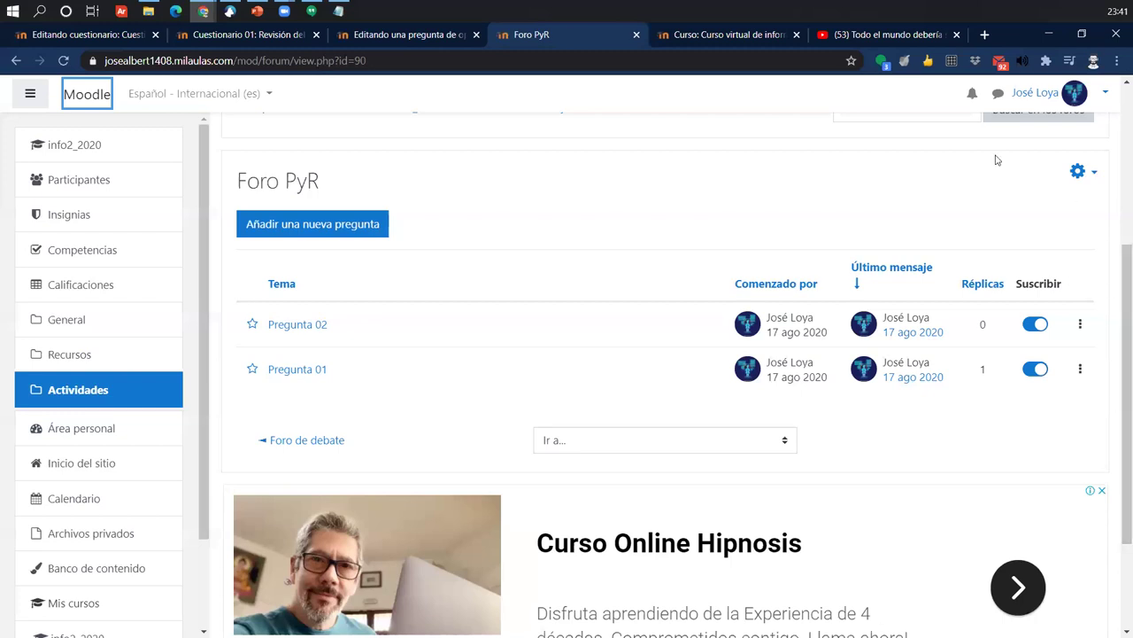
click(986, 35)
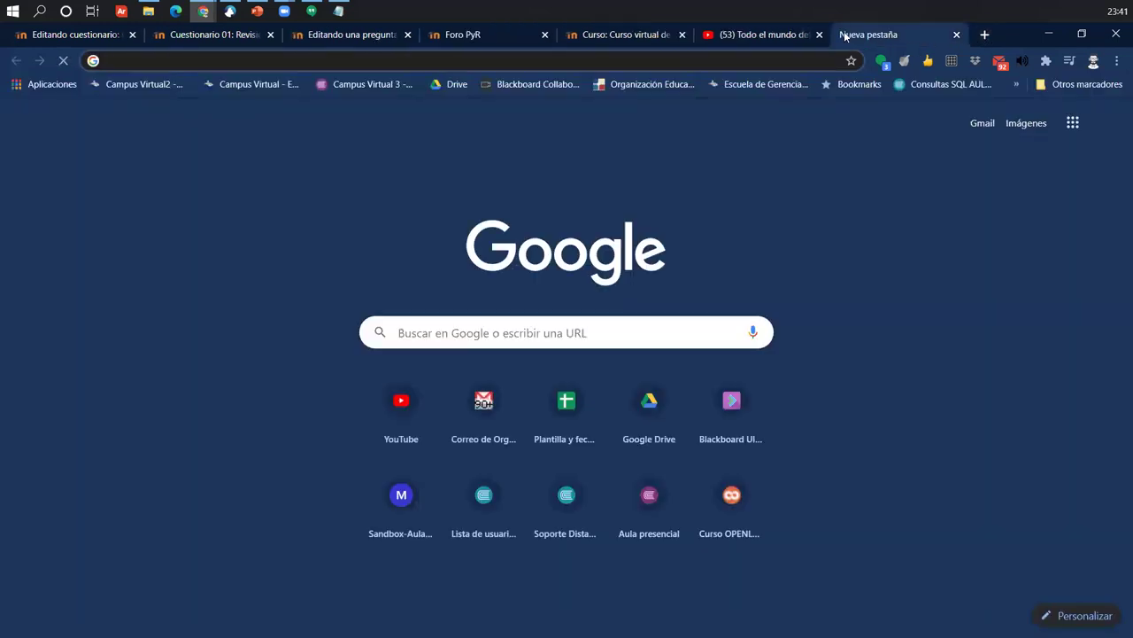
Step: From the Universidad Continental channel's uploads, play 'Taller: Reforzamiento Modulo 0 G1'
click(802, 35)
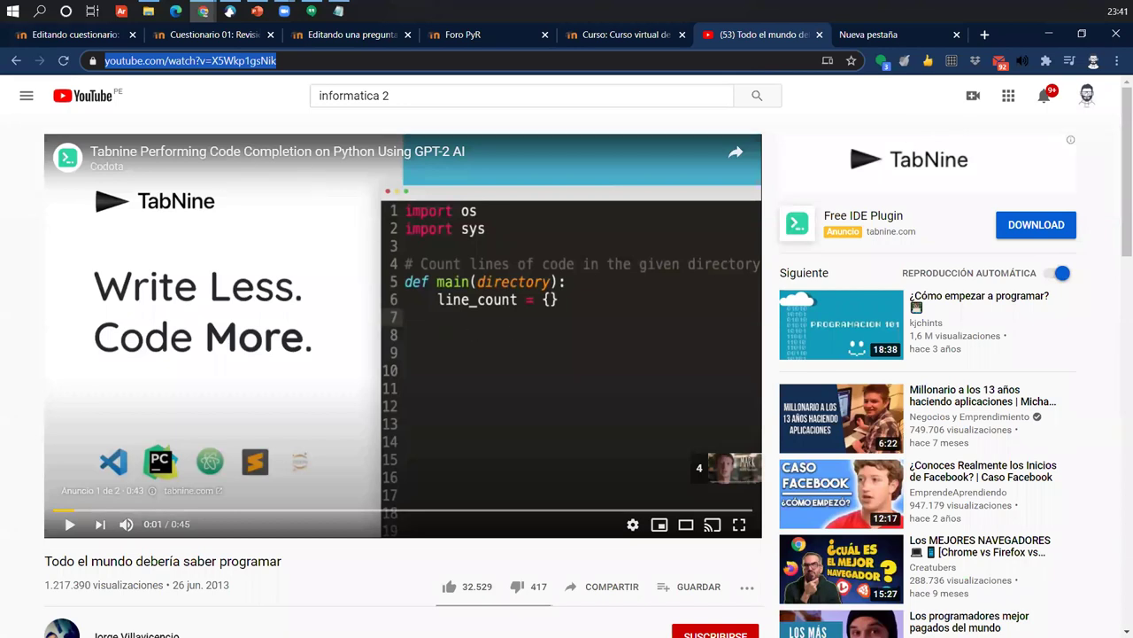
click(94, 97)
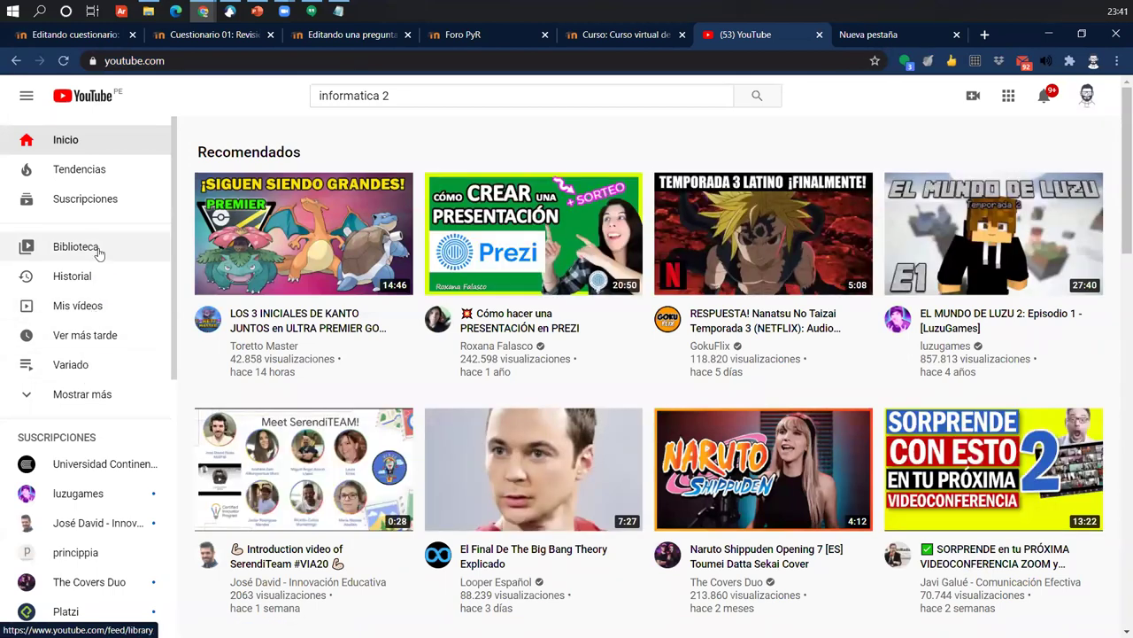
click(97, 464)
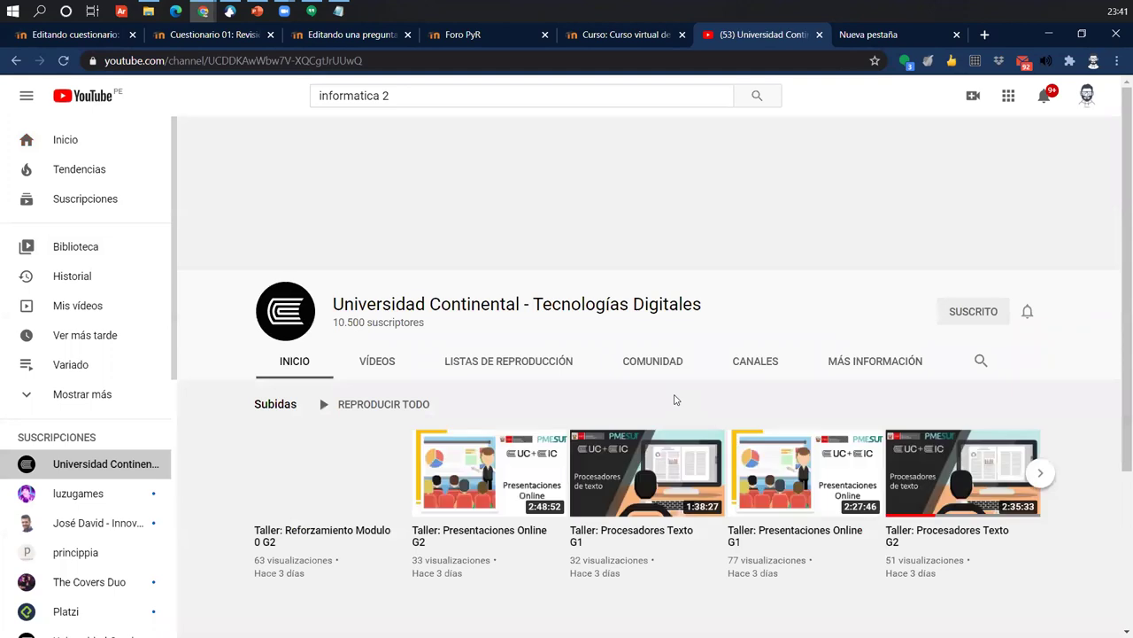
click(375, 362)
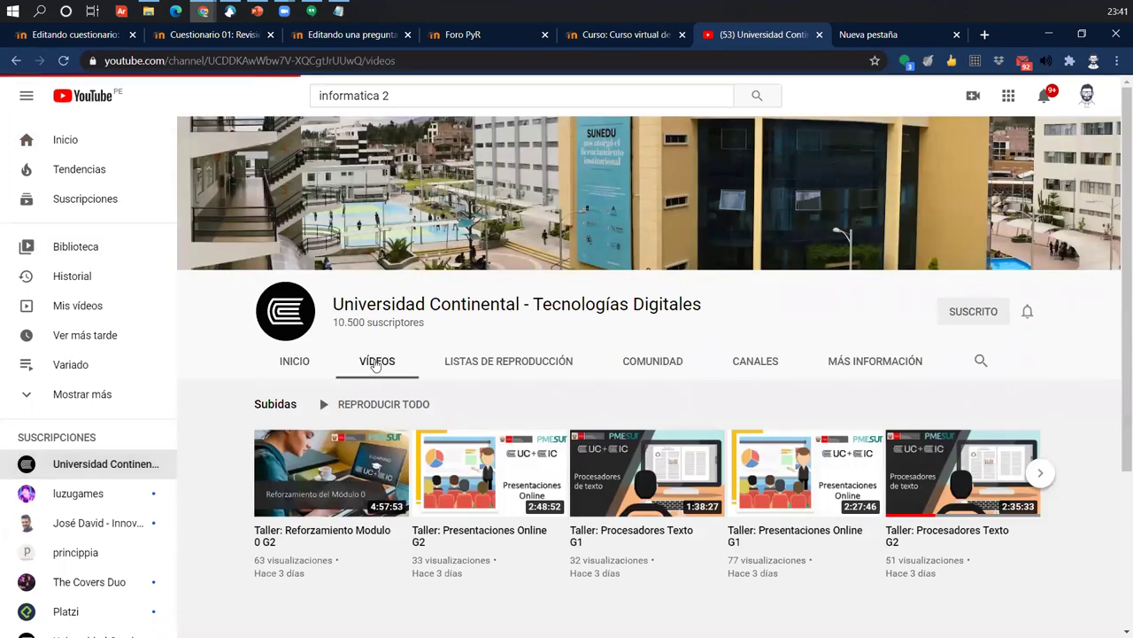
scroll(375, 363, down, 3)
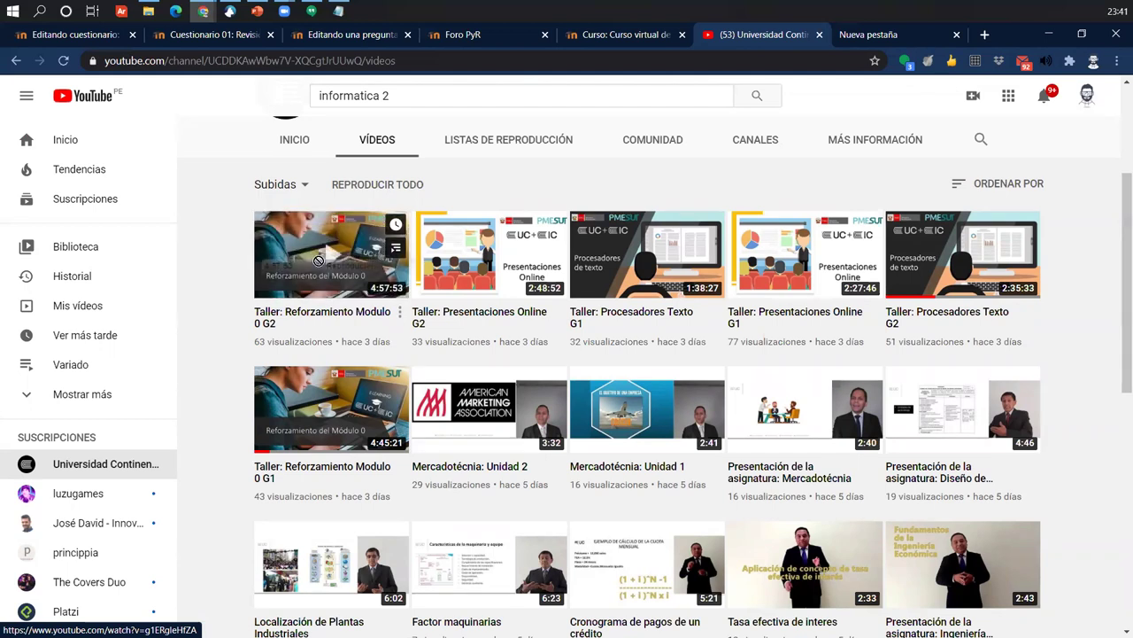
click(310, 429)
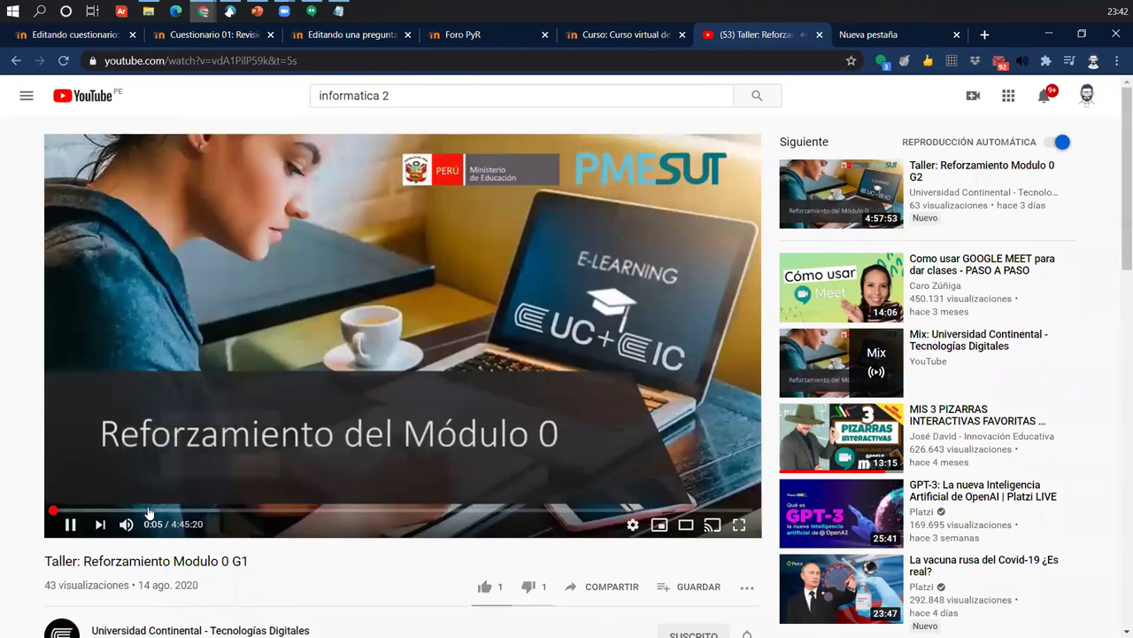
Step: Skip through the workshop video via 1:02:50, 1:38:39 and 2:59:19 to about 3:54
click(182, 478)
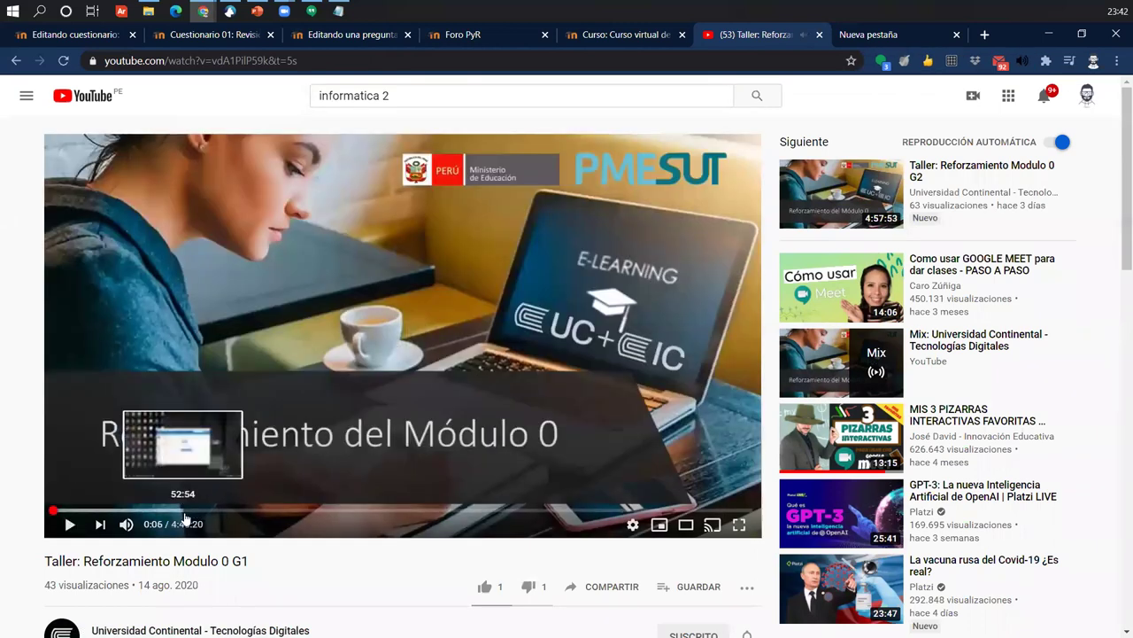
click(207, 512)
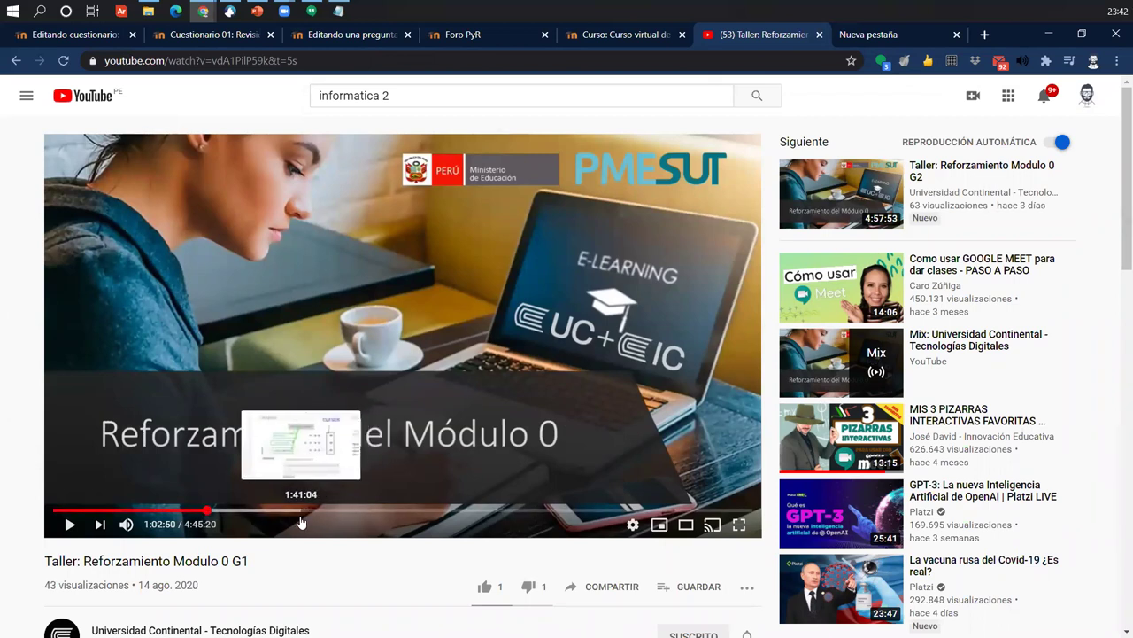
click(296, 521)
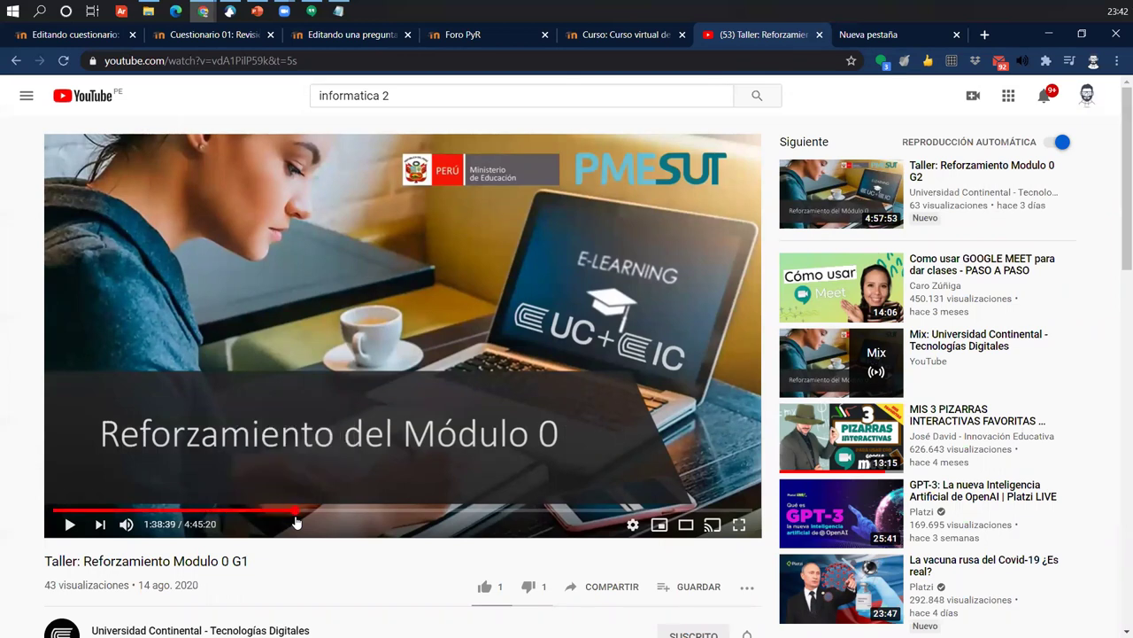
click(425, 365)
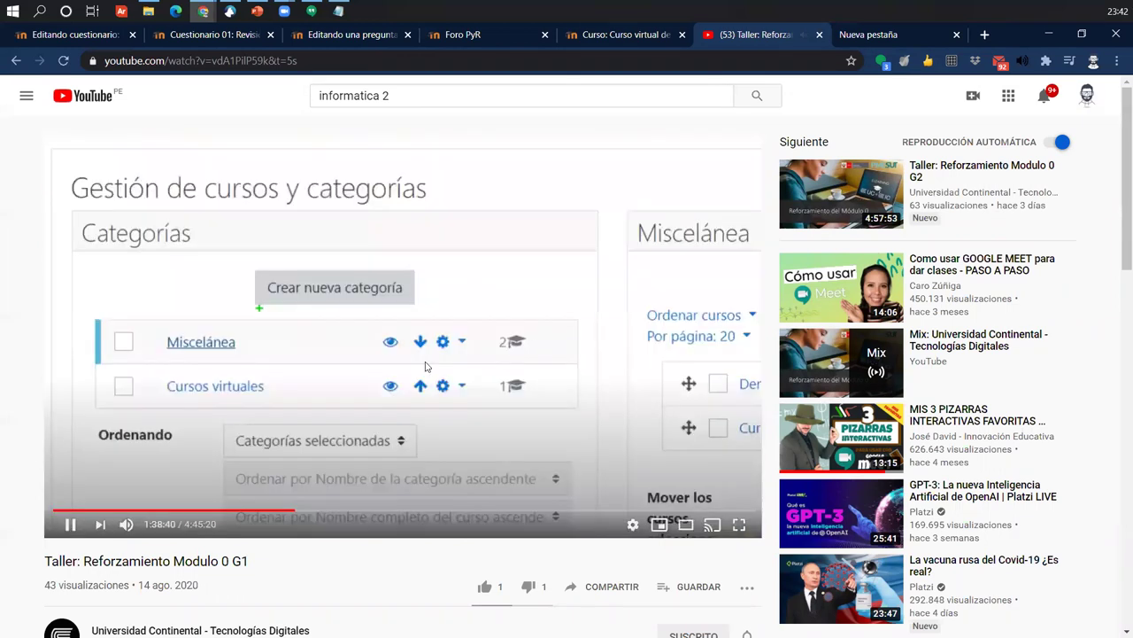
click(405, 378)
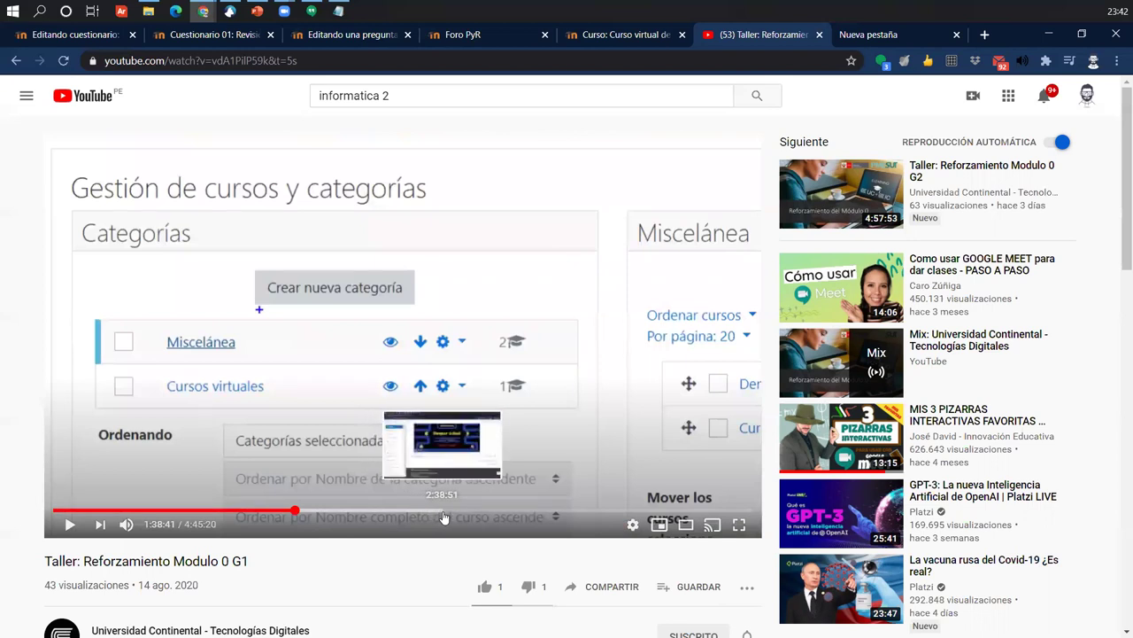
click(494, 512)
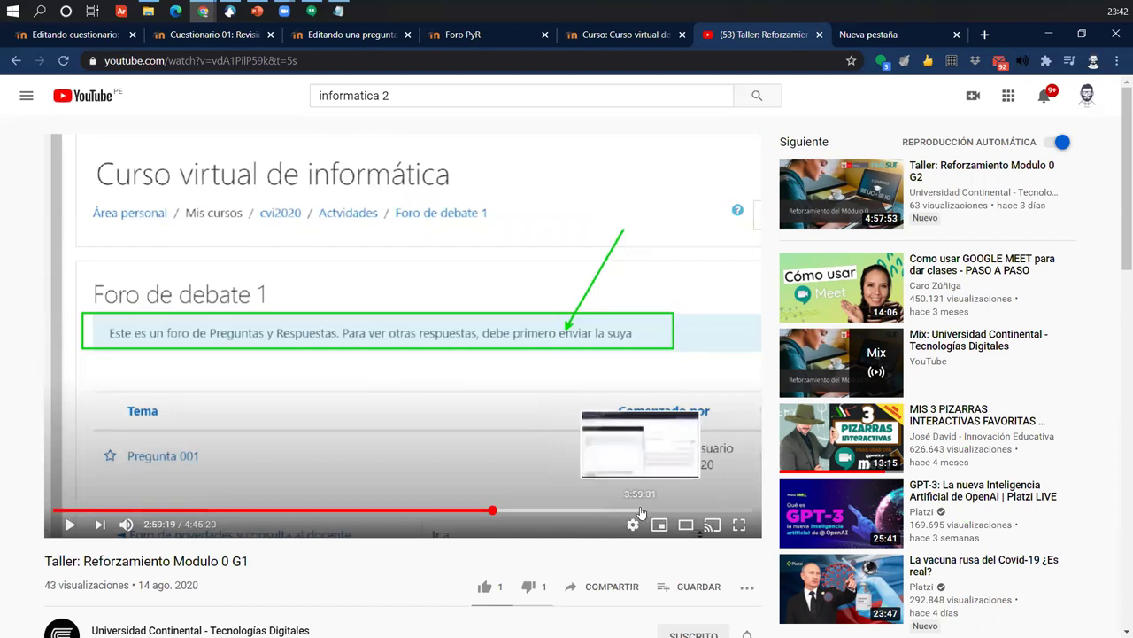
click(627, 511)
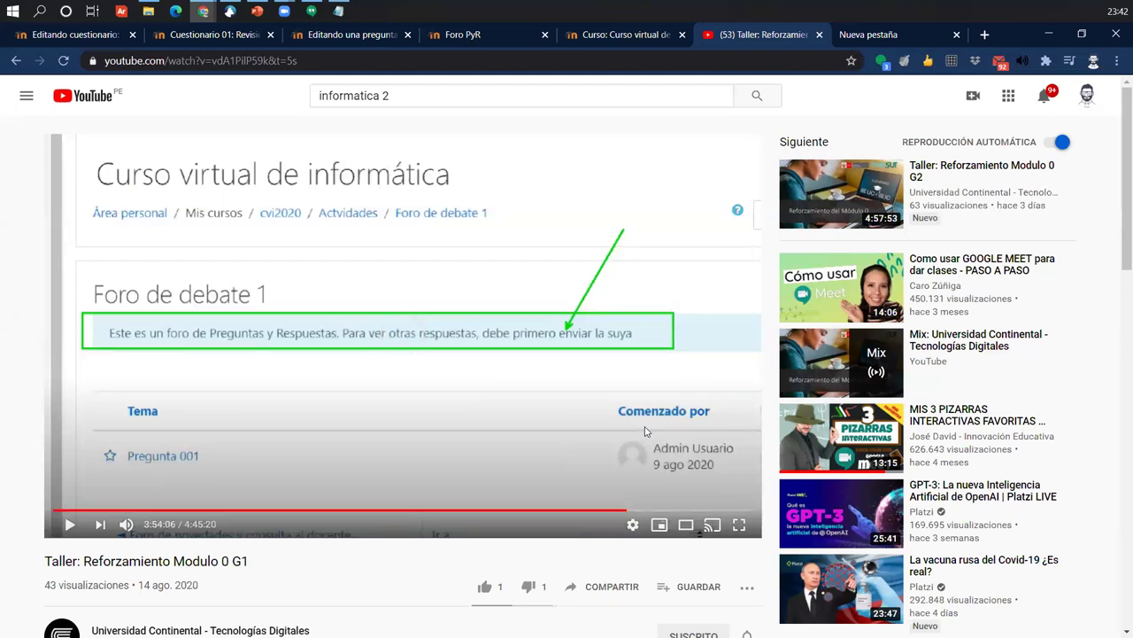
Step: Copy the video URL at the current time, leaving the video paused at 3:54:21
click(531, 361)
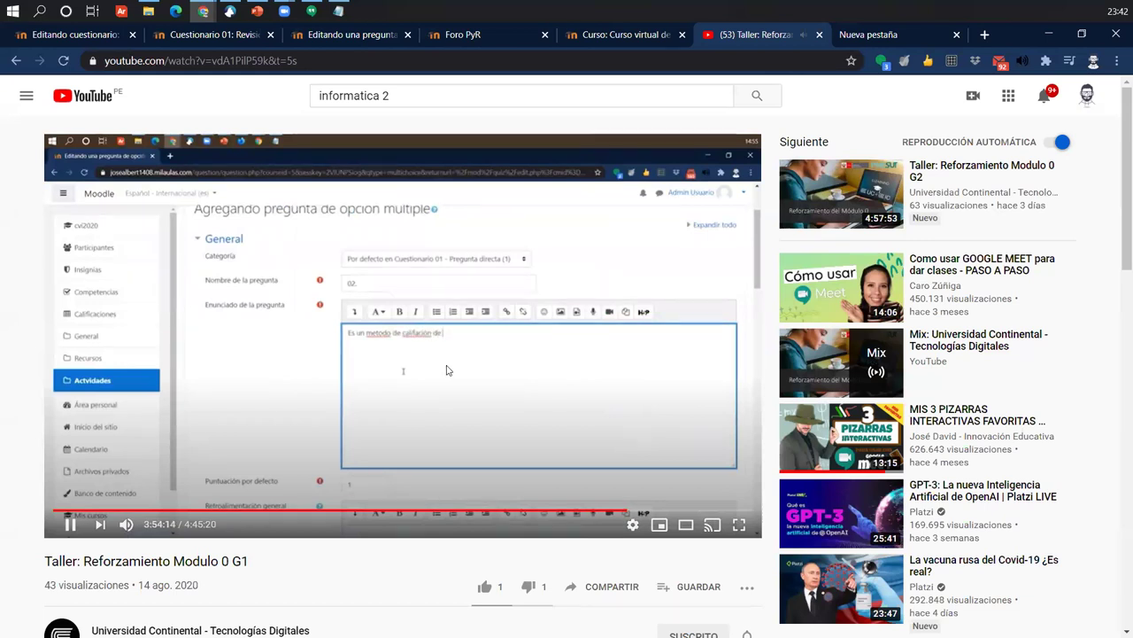
click(653, 387)
click(633, 462)
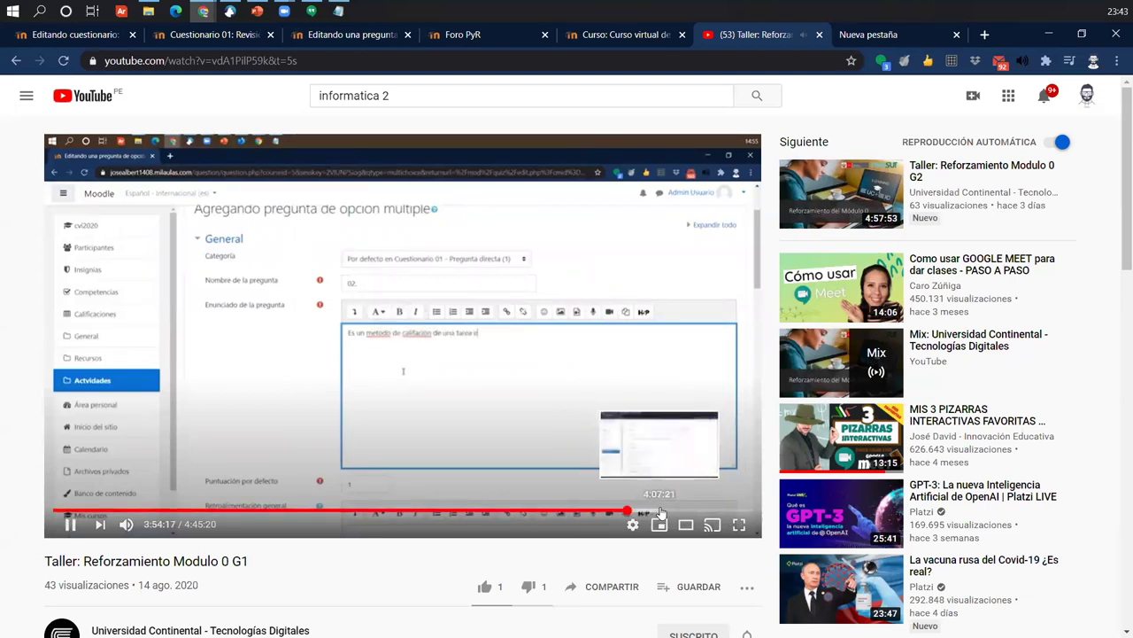
right_click(527, 452)
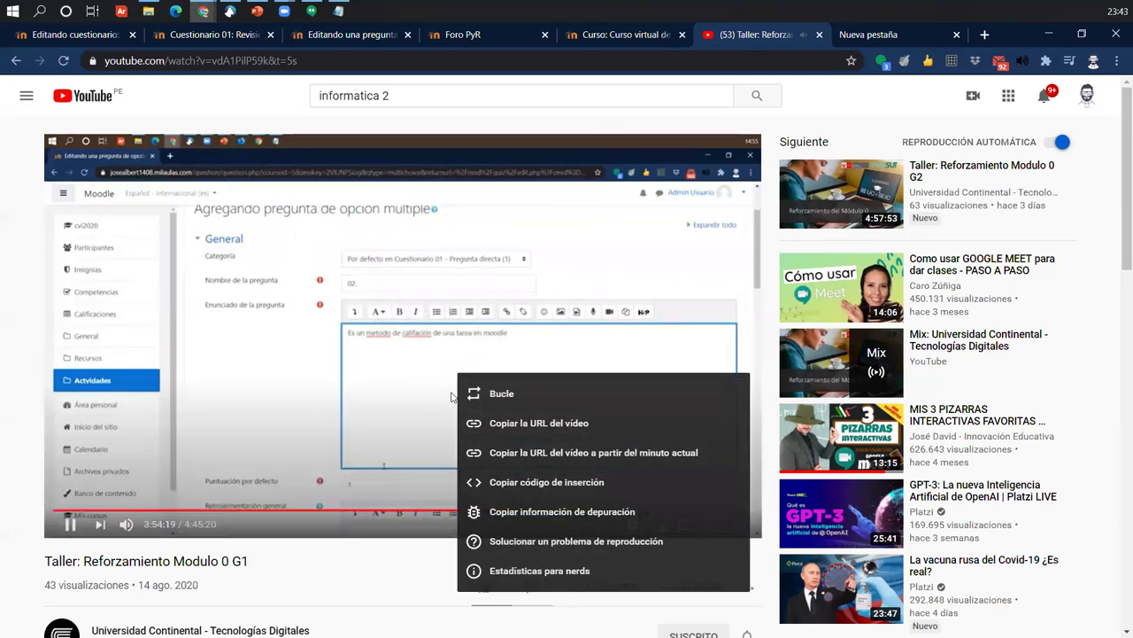
click(570, 452)
key(space)
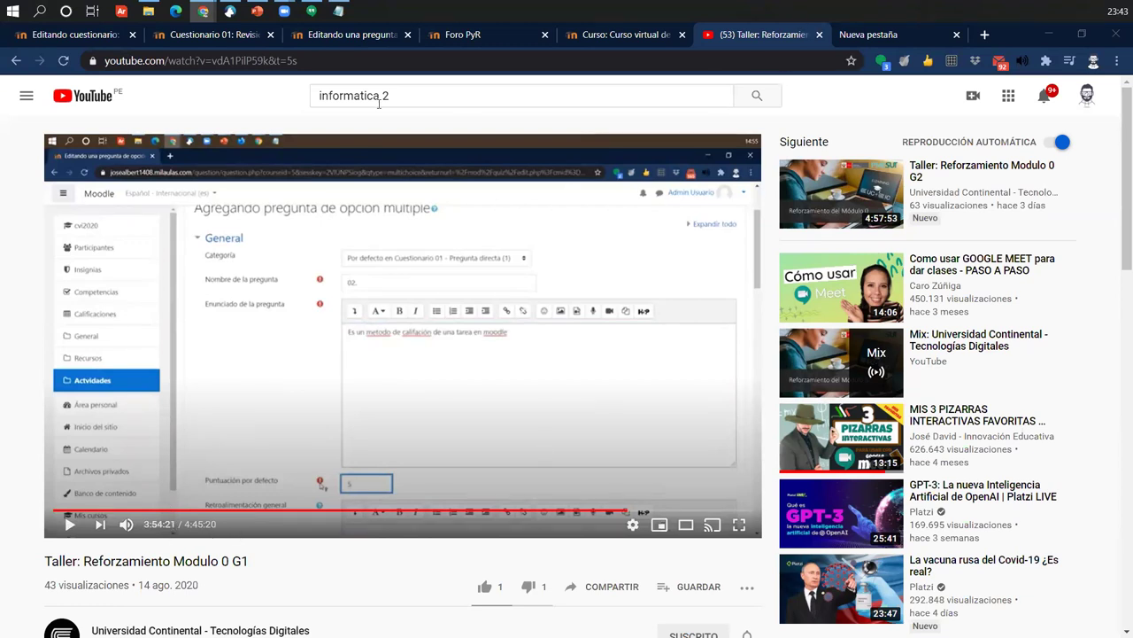
scroll(218, 463, down, 3)
scroll(218, 463, up, 3)
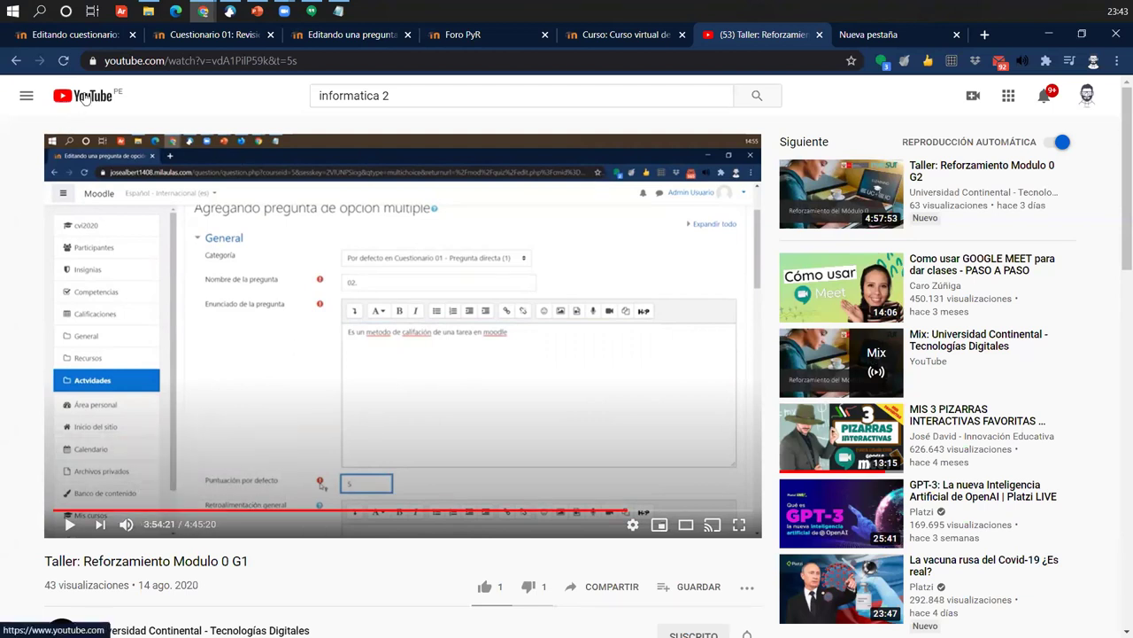
Step: Return to the Universidad Continental channel and browse its playlists
click(69, 105)
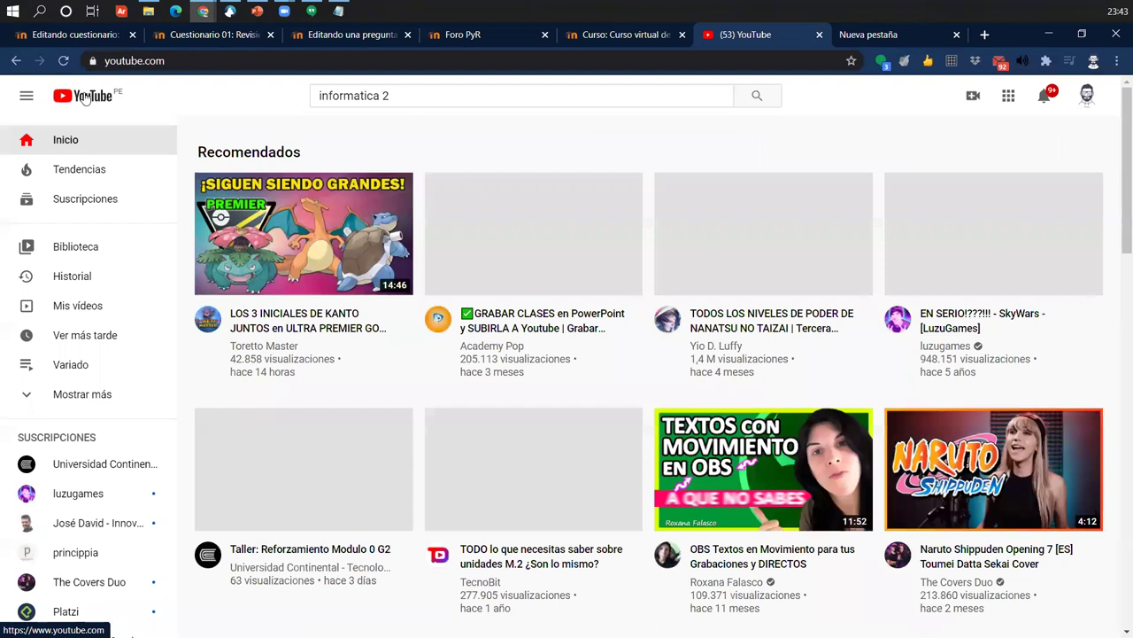
click(92, 462)
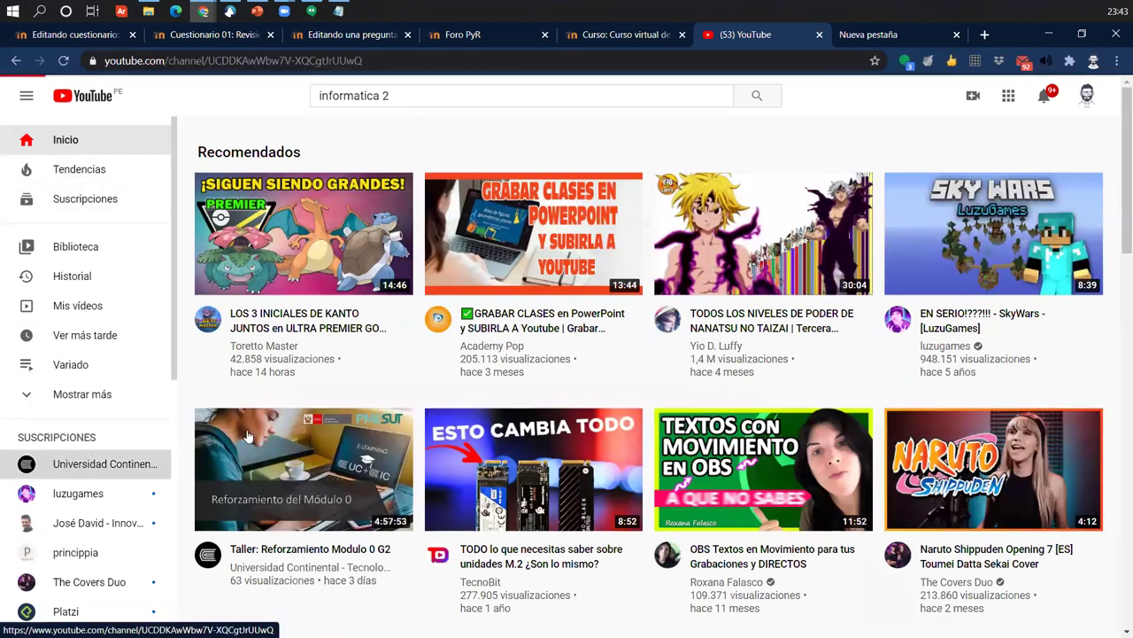
click(434, 361)
scroll(548, 398, down, 3)
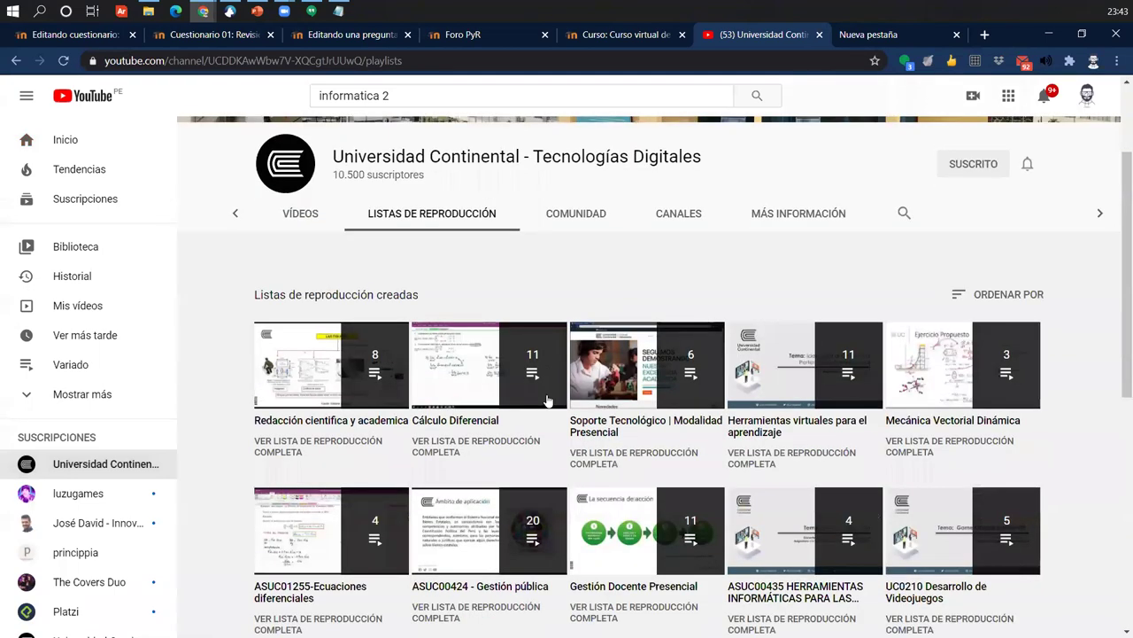
scroll(548, 401, down, 4)
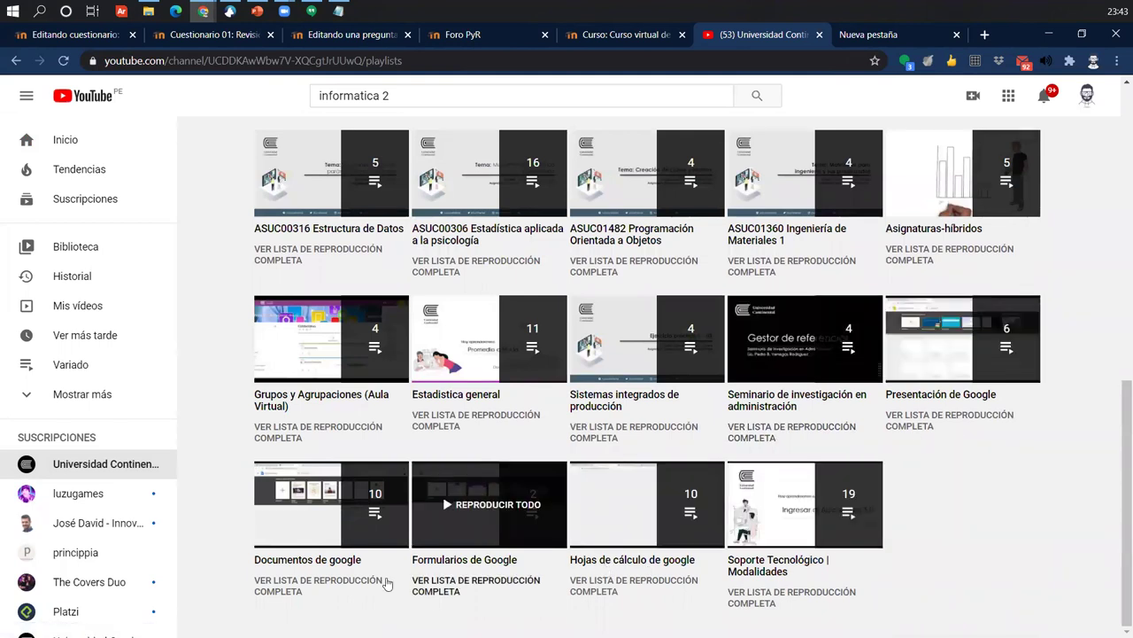
scroll(323, 588, up, 1)
scroll(322, 588, up, 5)
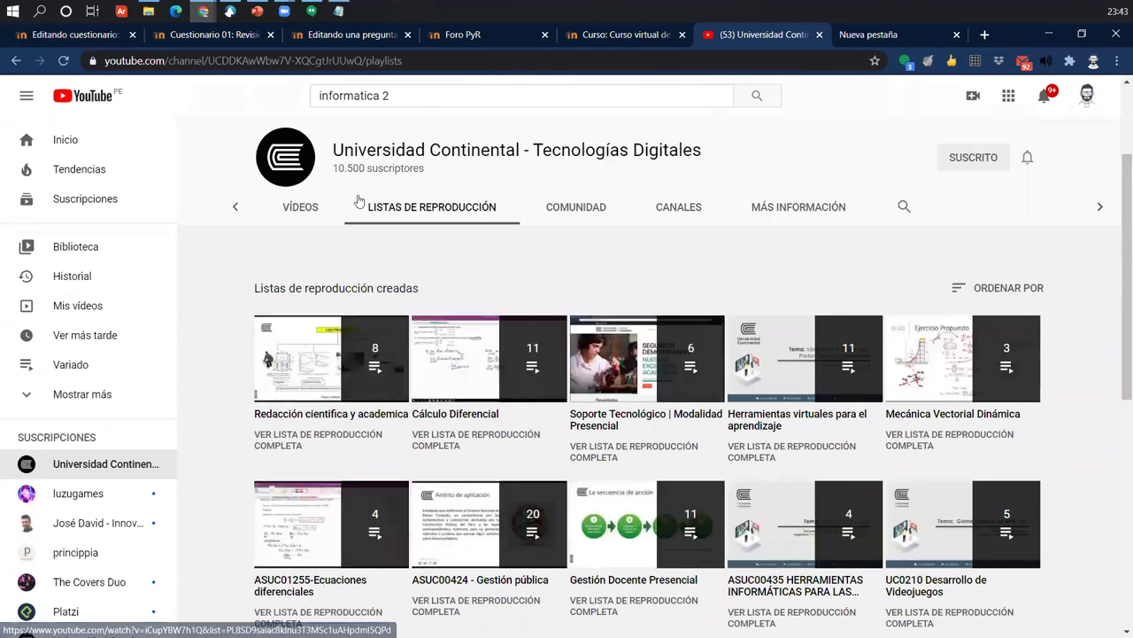
Step: Select the channel's web address in its uploads and open 'Gestión de cuestionarios online'
click(306, 207)
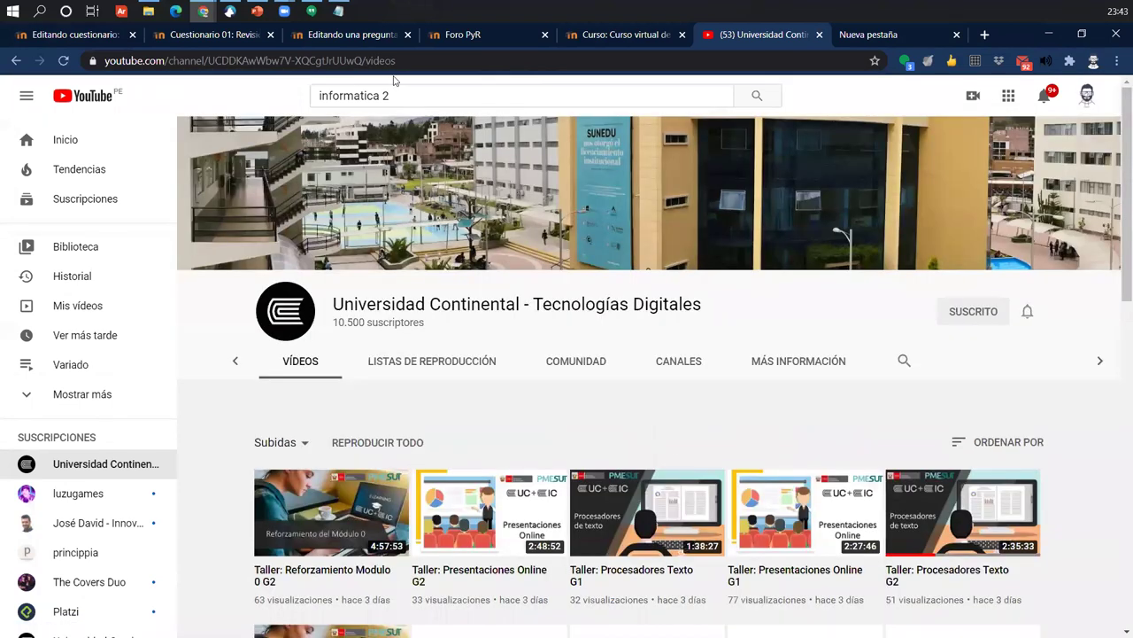
click(404, 60)
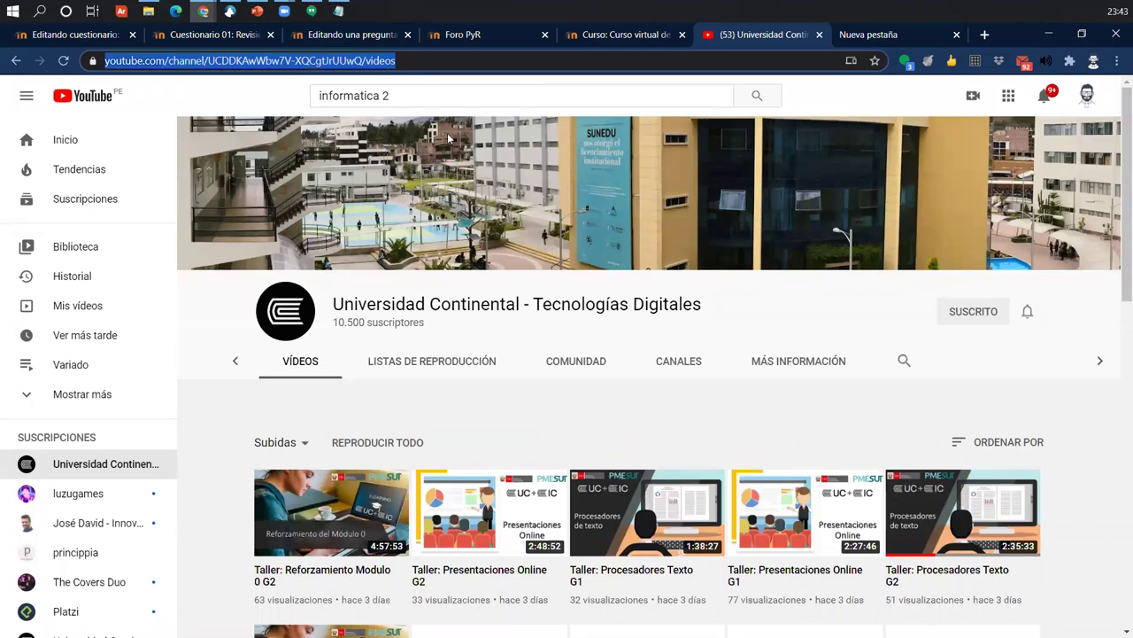
key(alt+Tab)
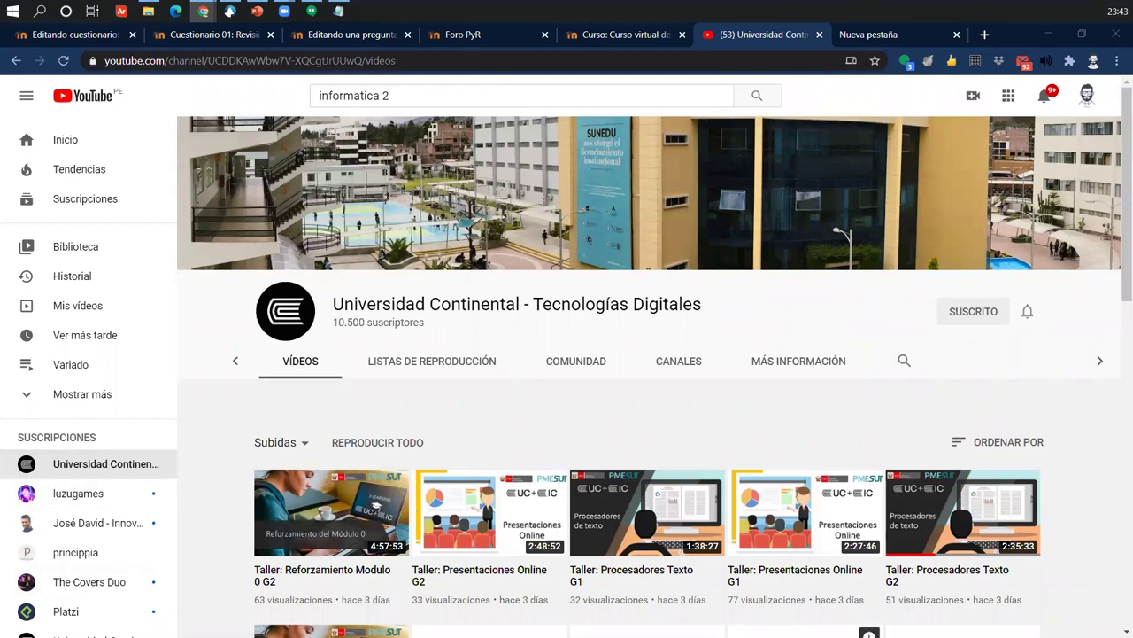
scroll(753, 521, down, 10)
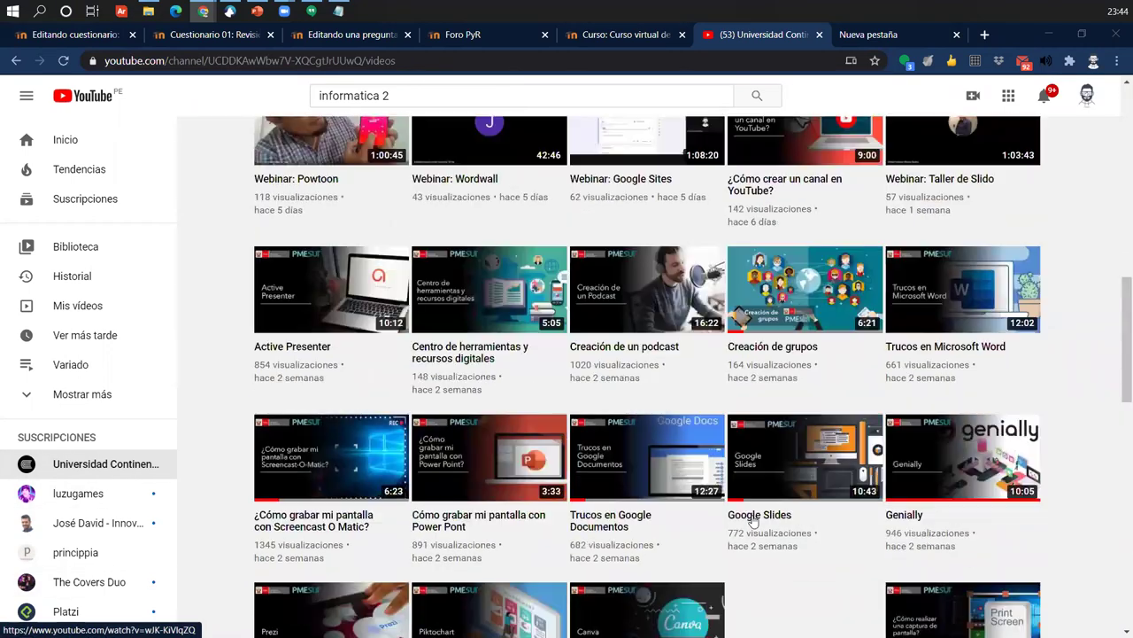
scroll(670, 523, down, 3)
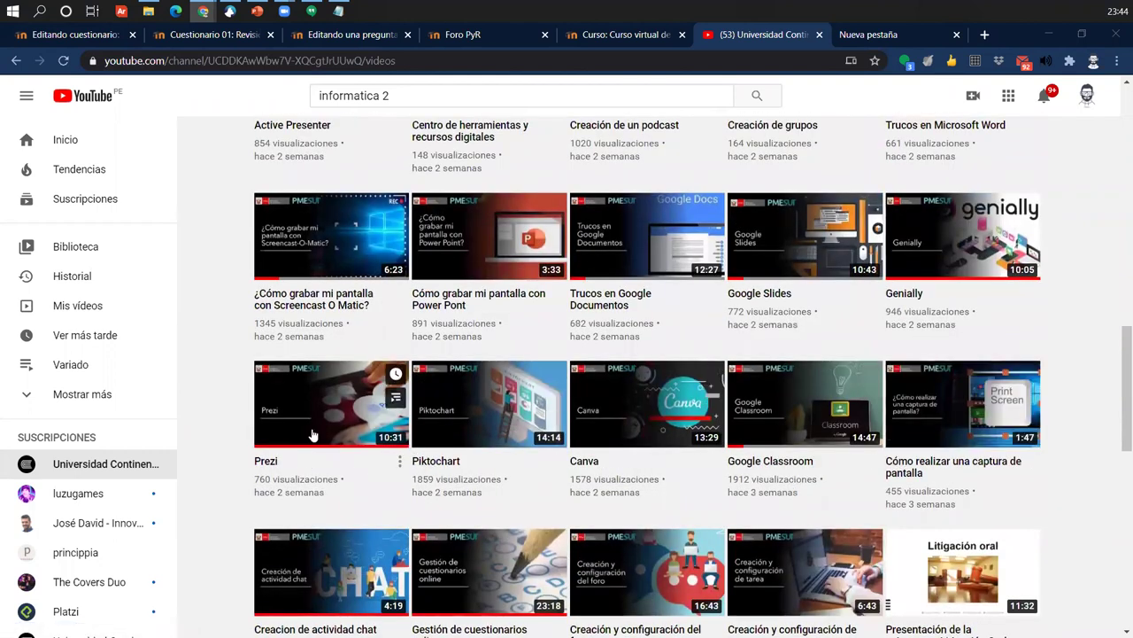
scroll(312, 434, down, 2)
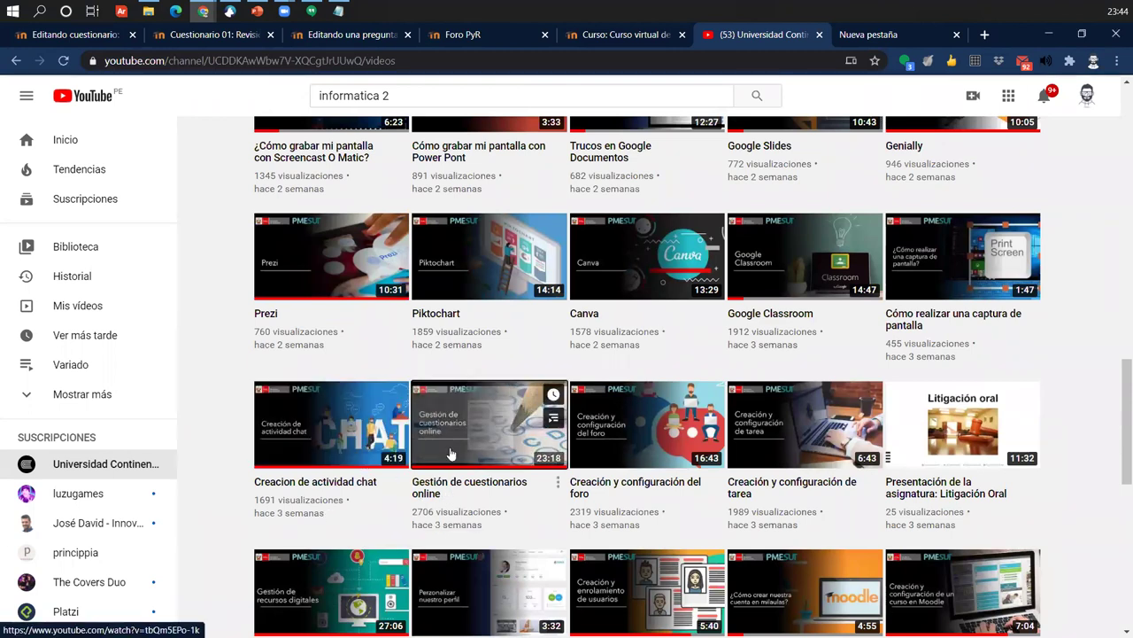
click(450, 453)
Step: Pause 'Gestión de cuestionarios online' at 0:07, select its title, and close the YouTube tab
click(329, 57)
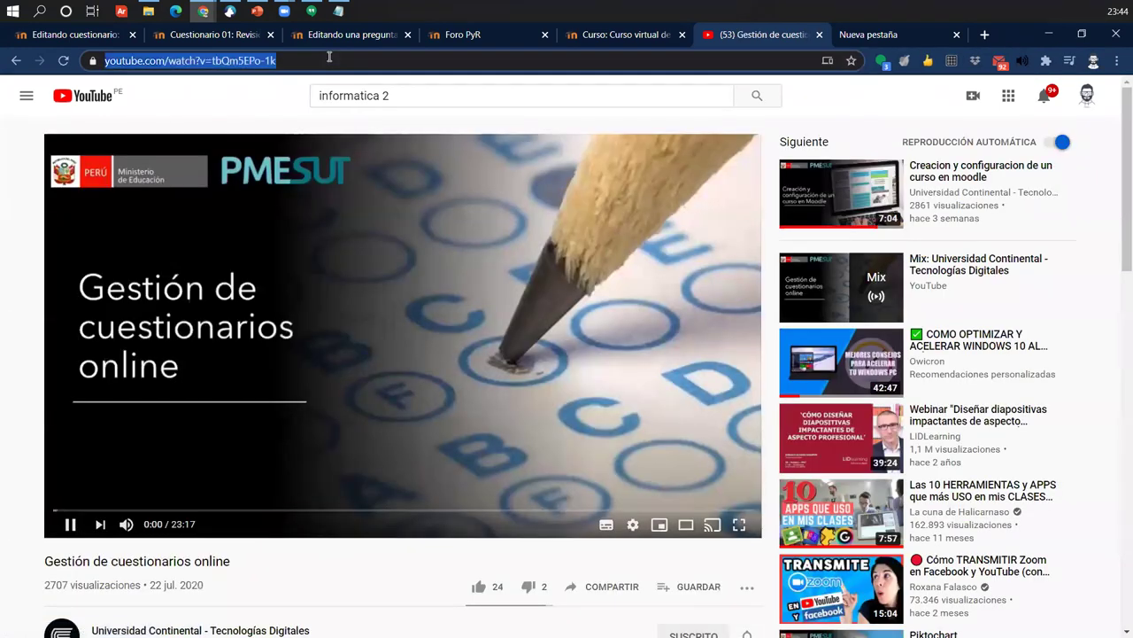
key(alt+Tab)
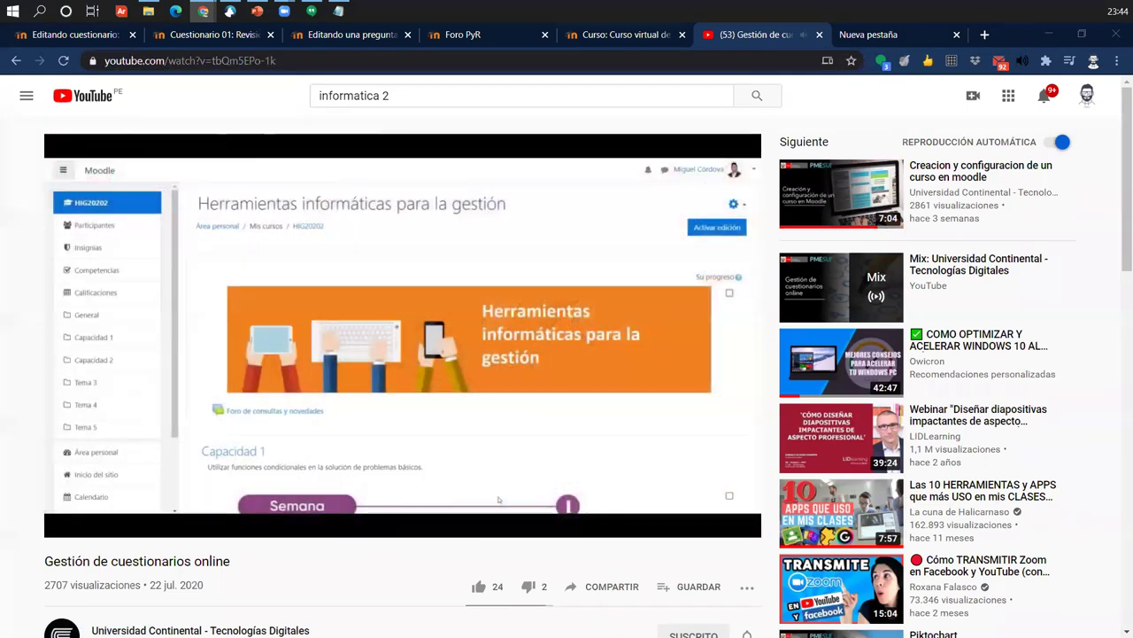
click(494, 247)
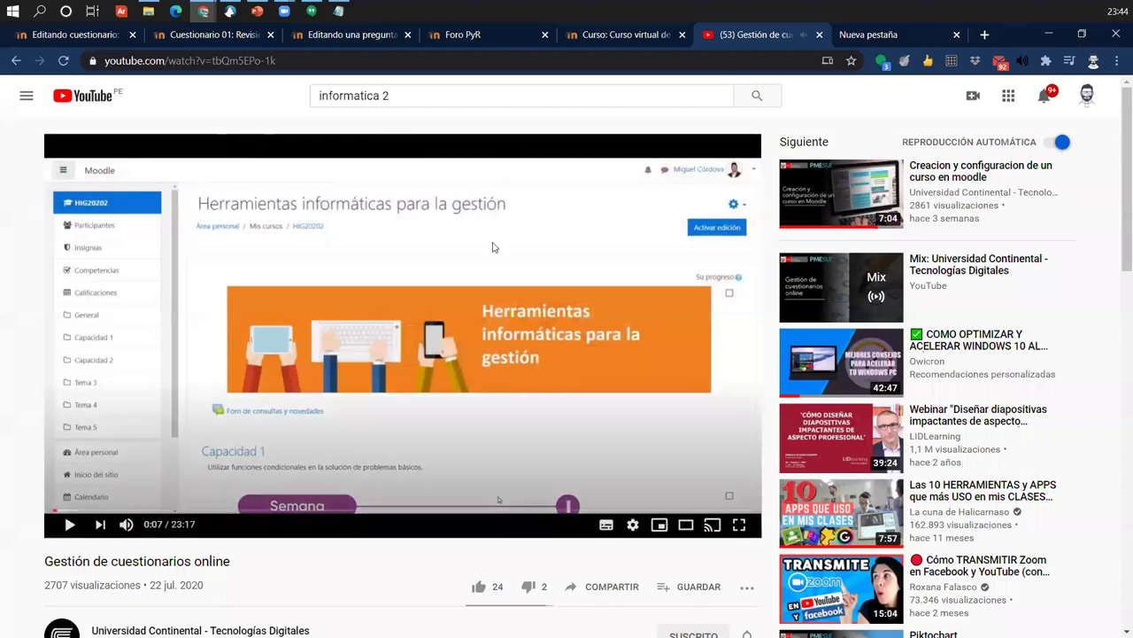
scroll(483, 412, down, 3)
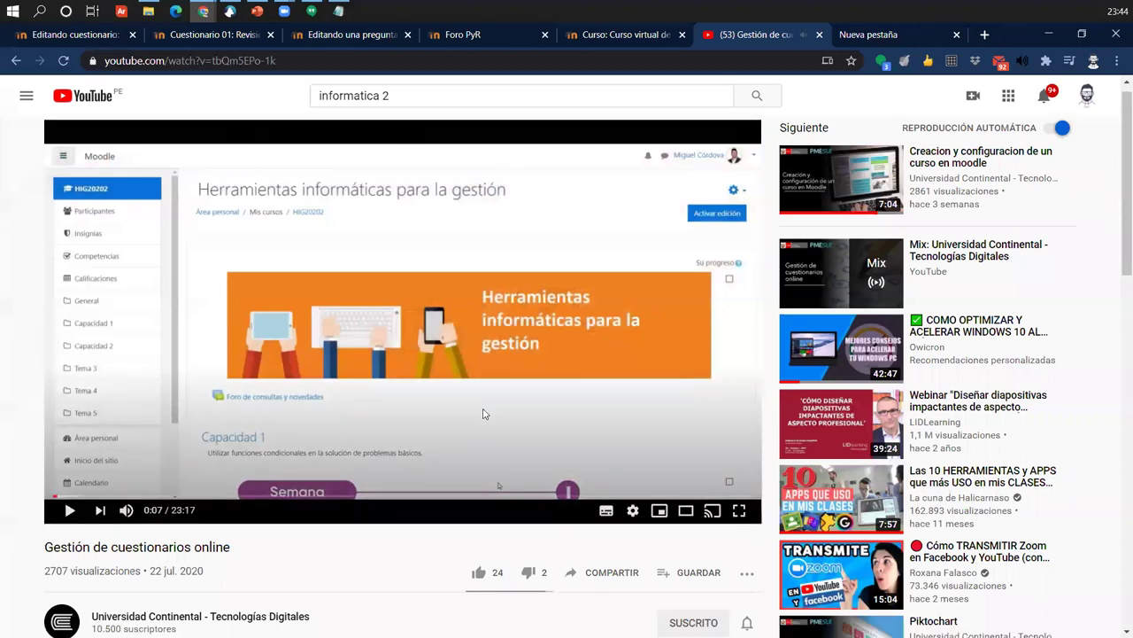
key(ctrl+a)
click(266, 350)
drag(257, 339, 73, 340)
scroll(682, 429, up, 3)
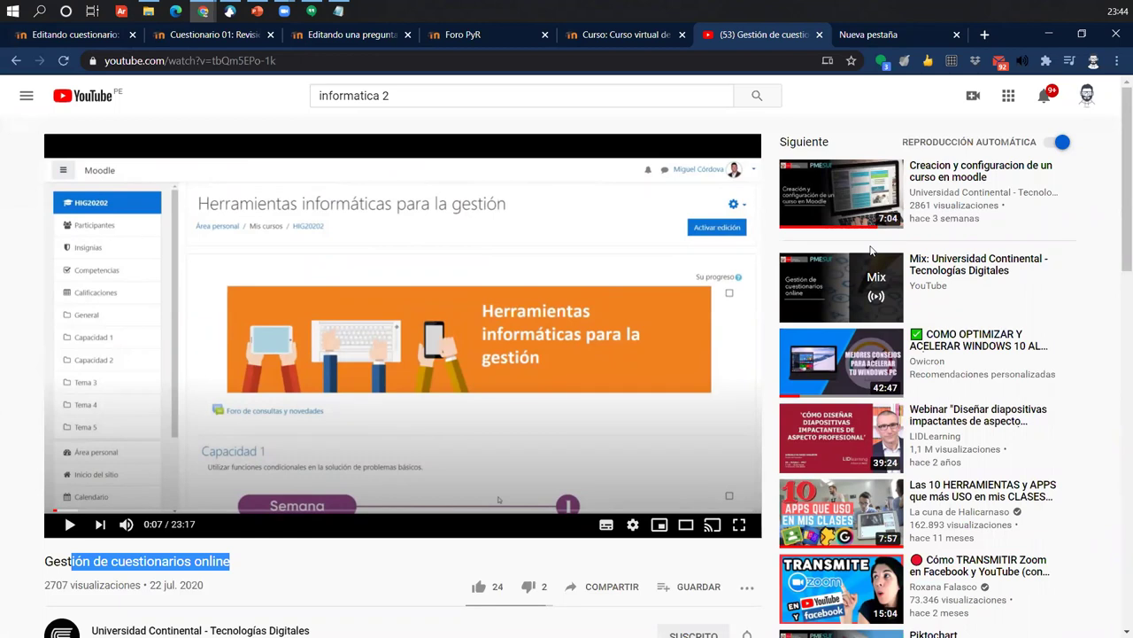
click(819, 34)
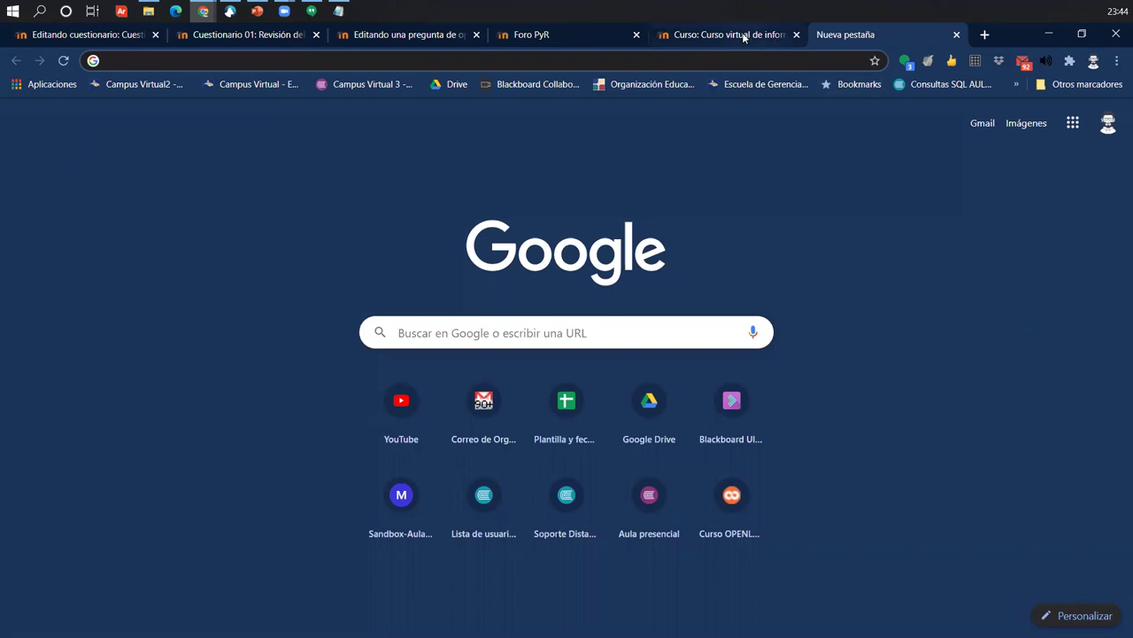
Step: Look over the info2_2020 course page and Cuestionario 01 review, then return to the course page
click(726, 34)
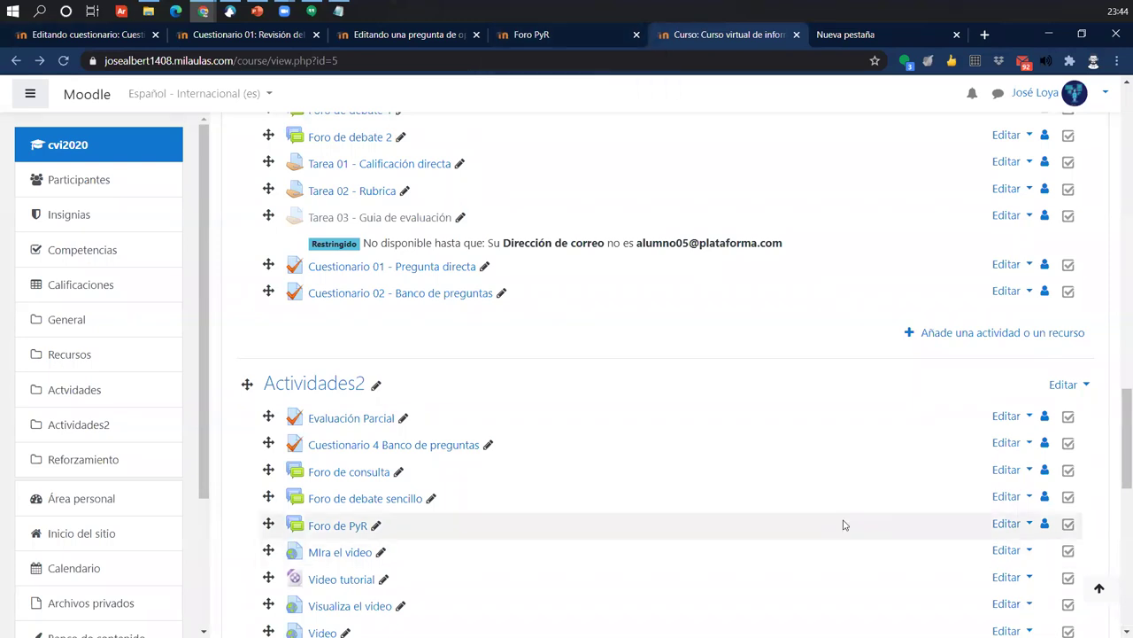
scroll(844, 524, down, 2)
scroll(844, 524, down, 6)
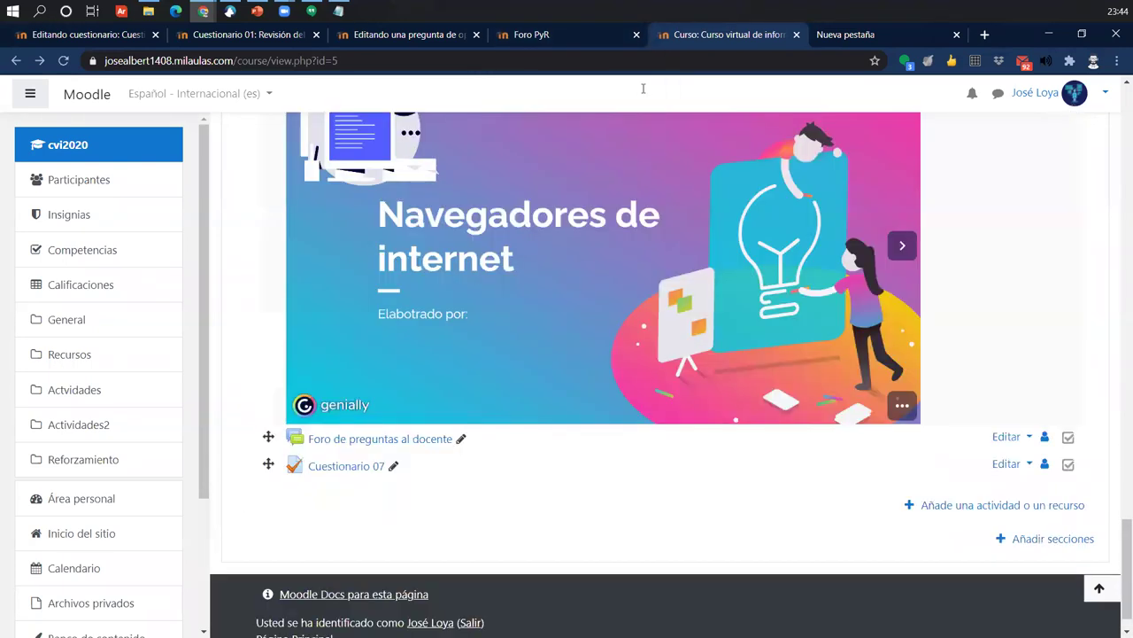
click(250, 33)
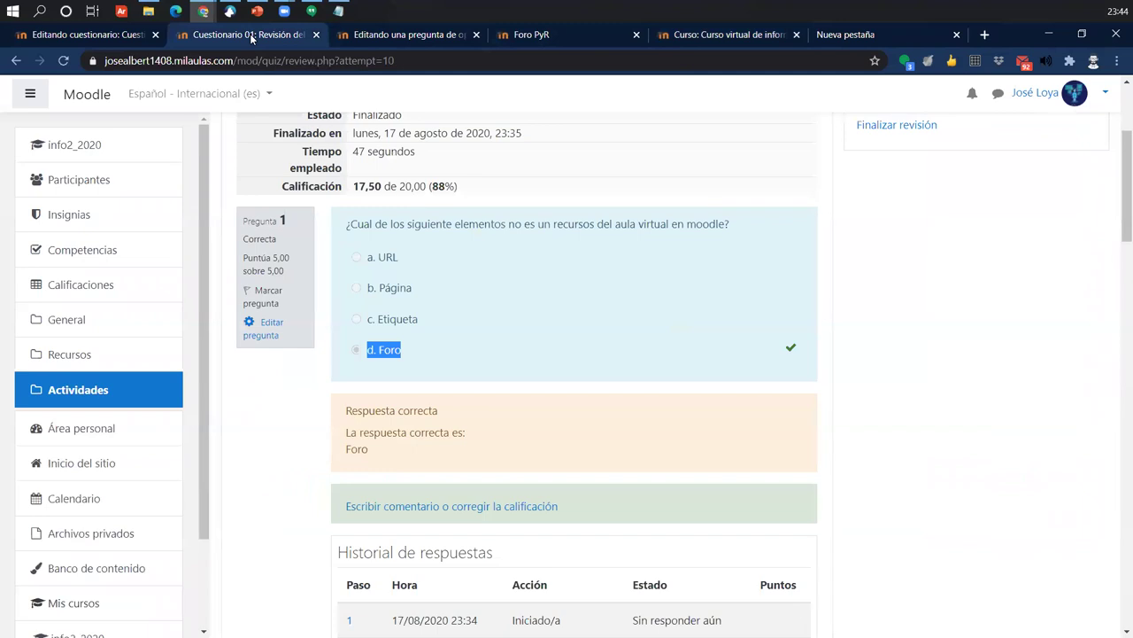
scroll(511, 381, up, 3)
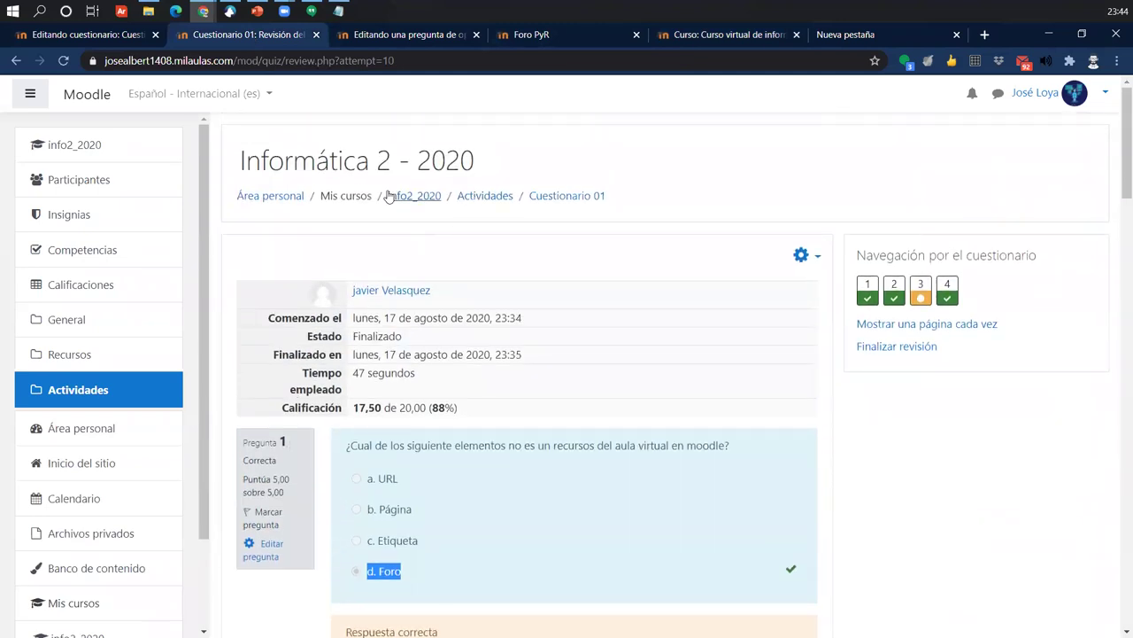
click(428, 198)
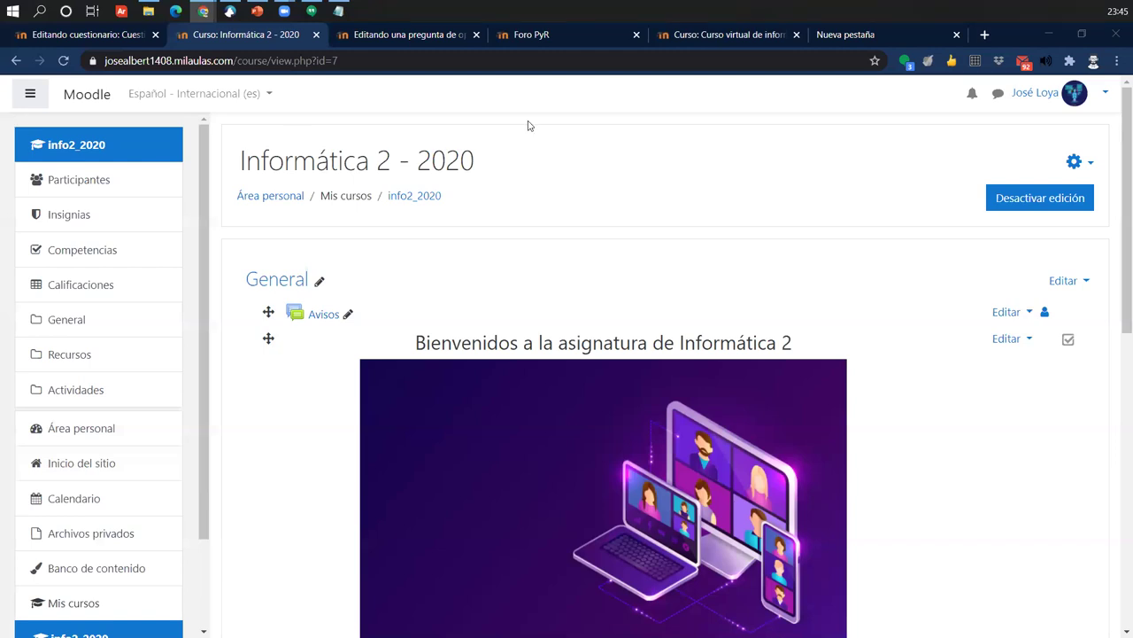
Step: Close the YouTube channel tab and the extra blank tabs
click(907, 37)
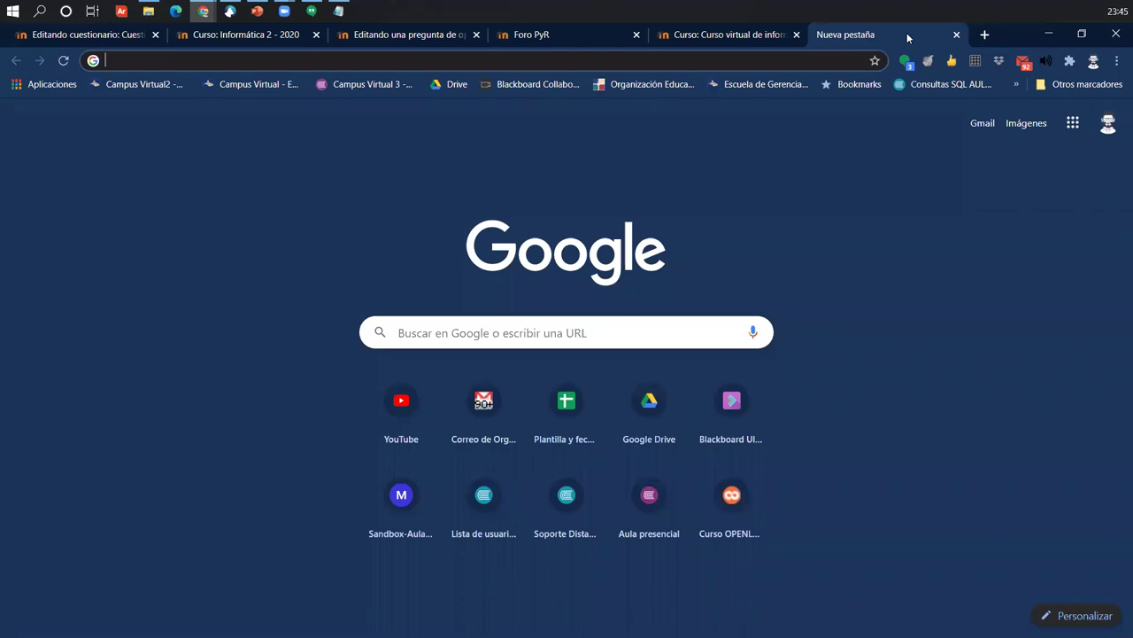
key(ctrl+t)
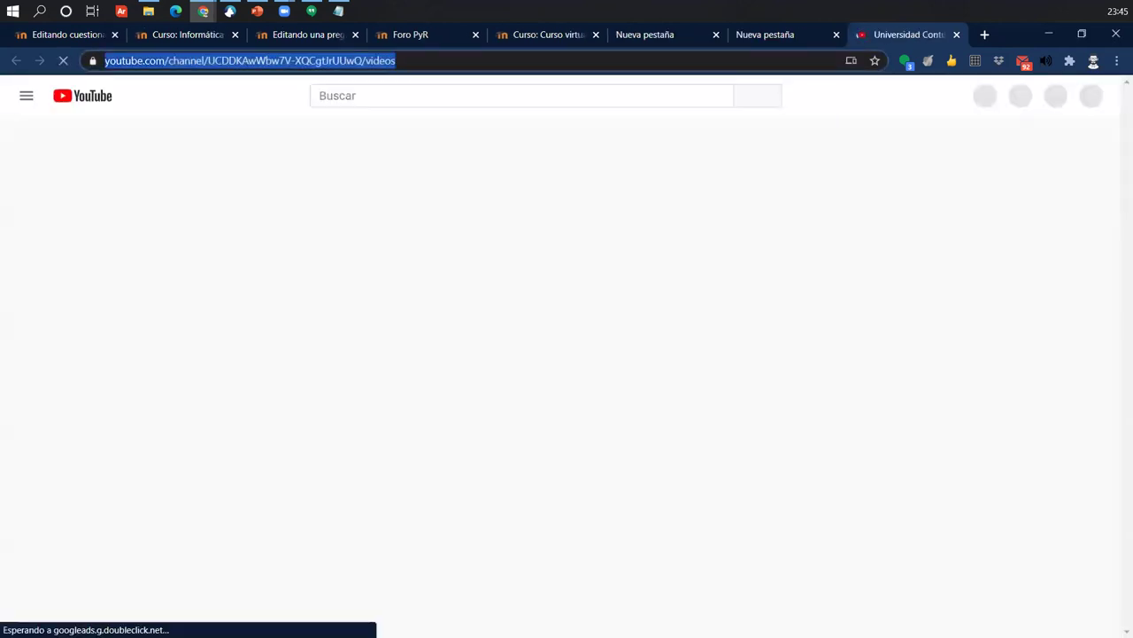
click(957, 34)
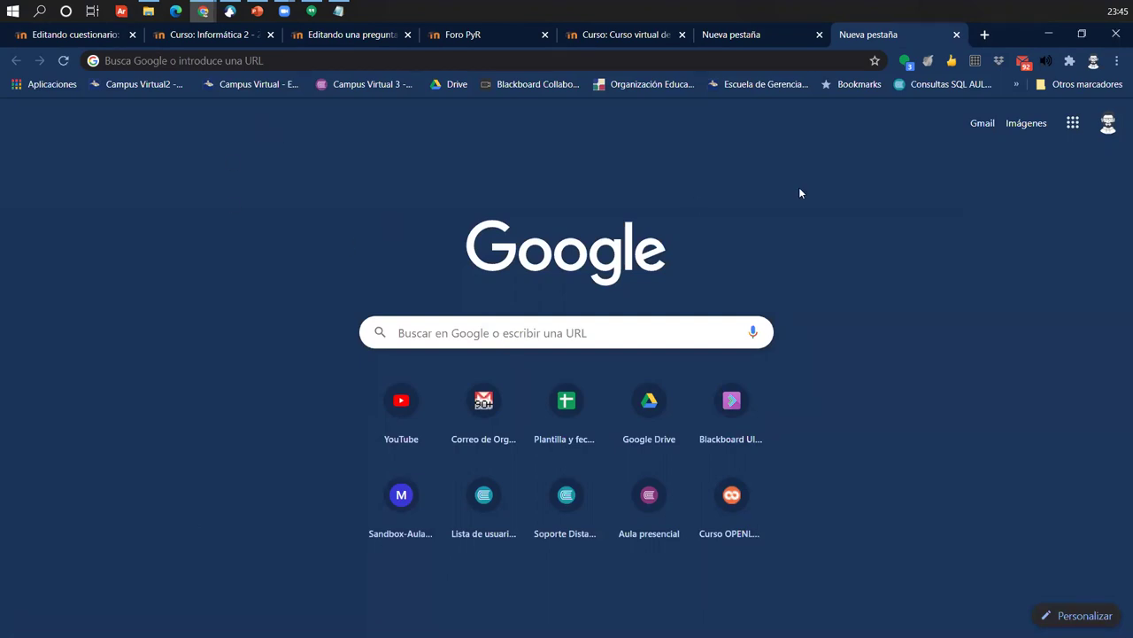
key(ctrl+w)
key(ctrl+w)
scroll(582, 312, up, 1)
Step: Open the Banco de preguntas from the multiple-choice question being edited
click(442, 35)
scroll(522, 350, up, 1)
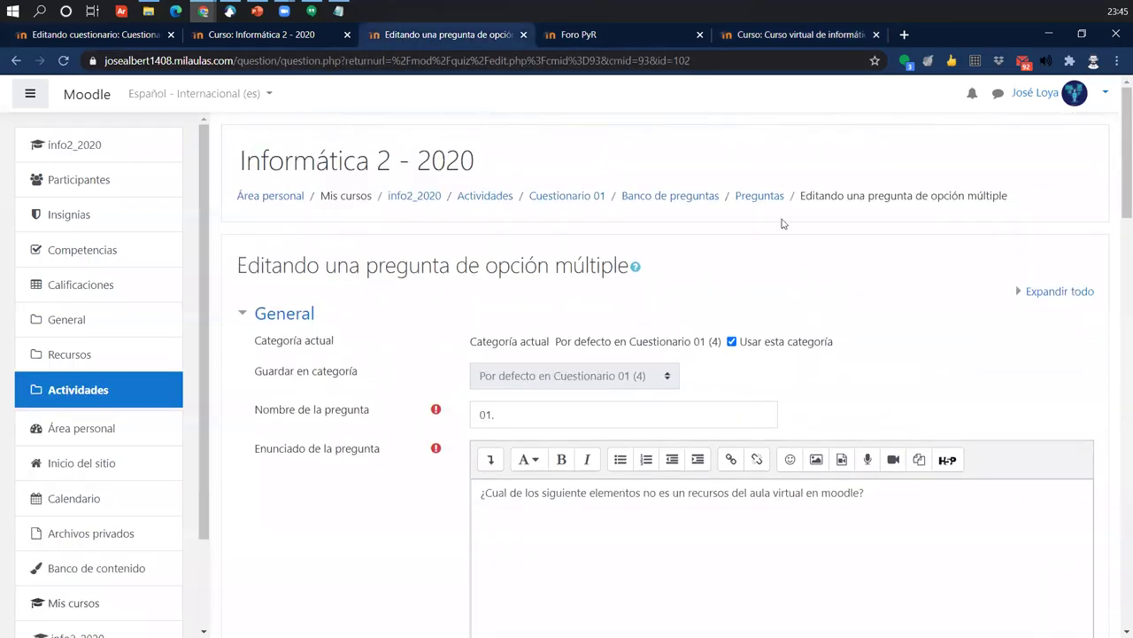
click(714, 196)
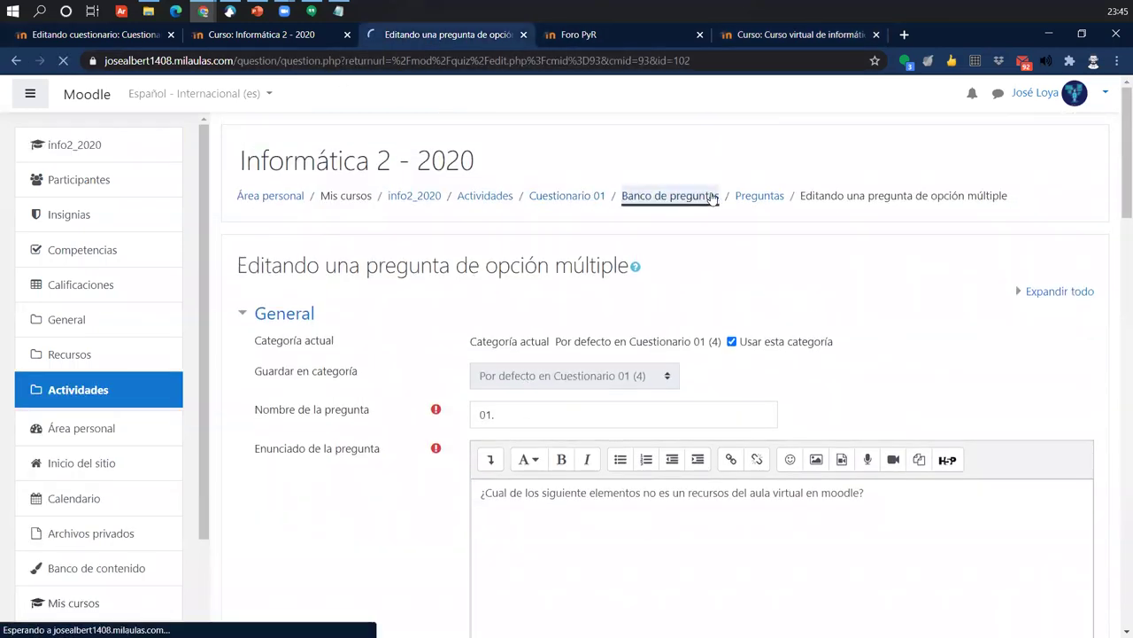
scroll(594, 486, down, 2)
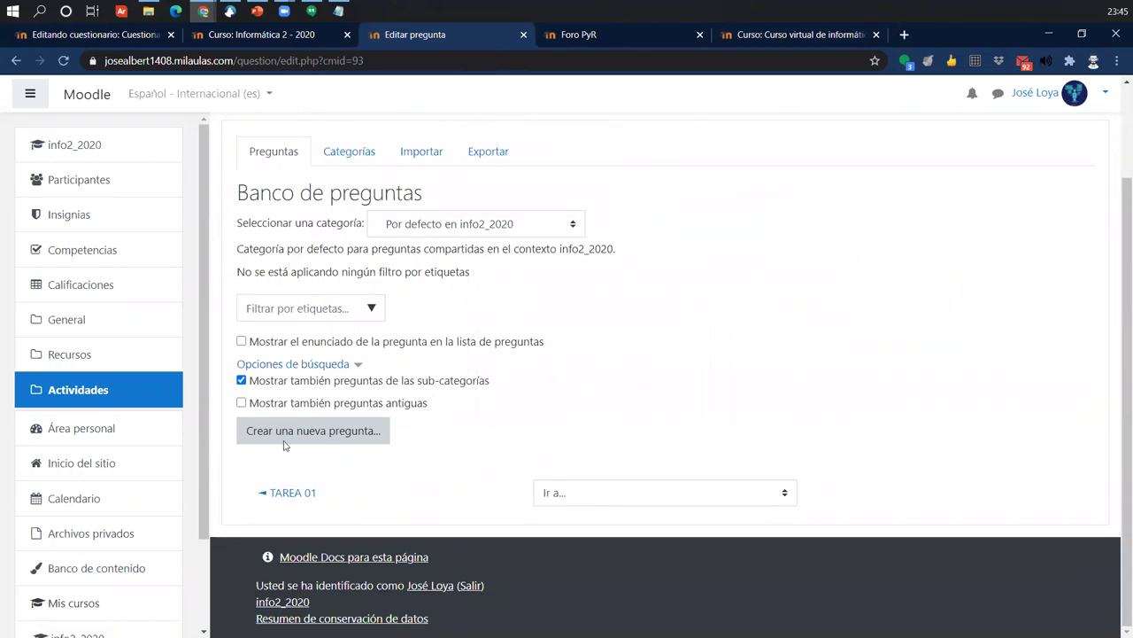
click(283, 440)
Step: Annotate the Arrastrar y soltar marcadores, sobre texto and sobre una imagen types with outlines and an arrow
drag(541, 376, 535, 447)
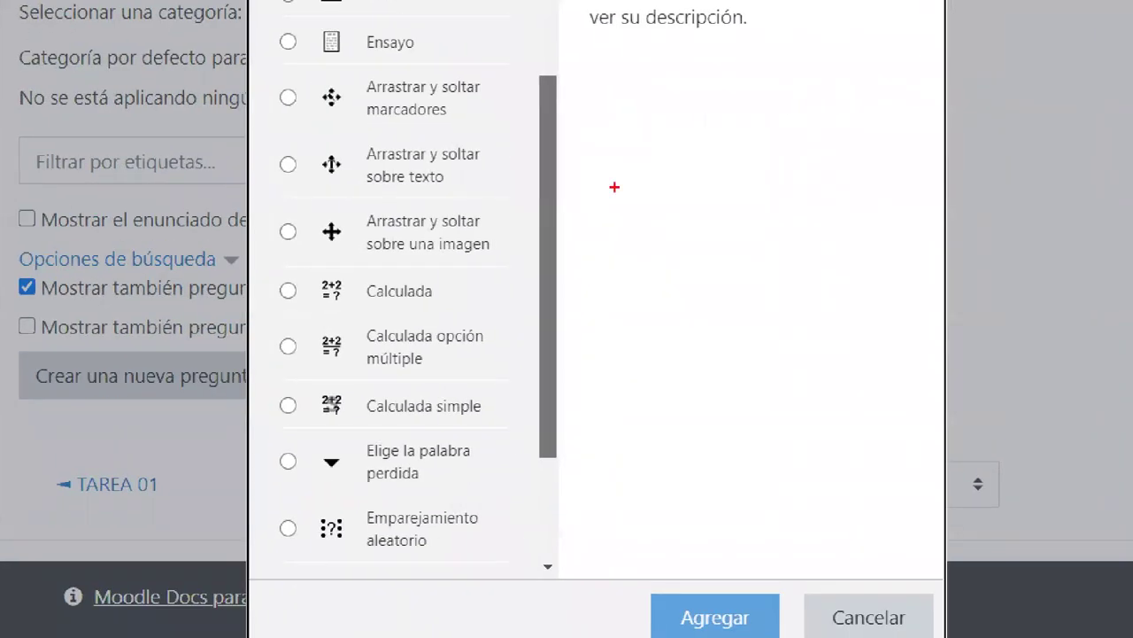
drag(348, 77, 494, 110)
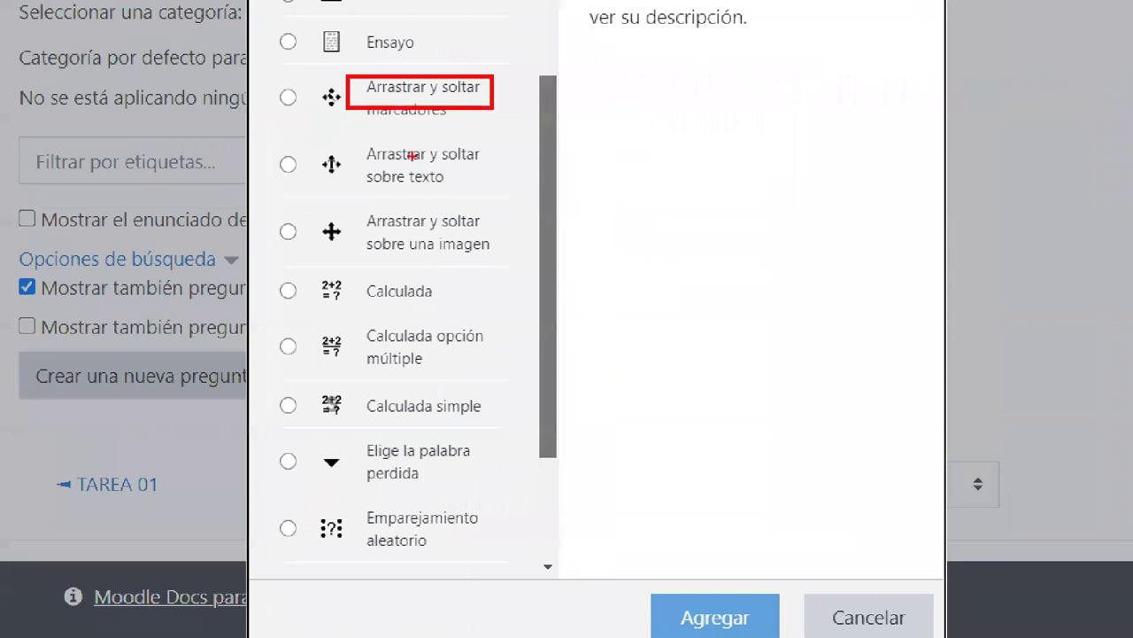
drag(351, 140, 512, 190)
mouse_move(336, 208)
mouse_down()
mouse_move(425, 252)
mouse_move(518, 258)
mouse_up()
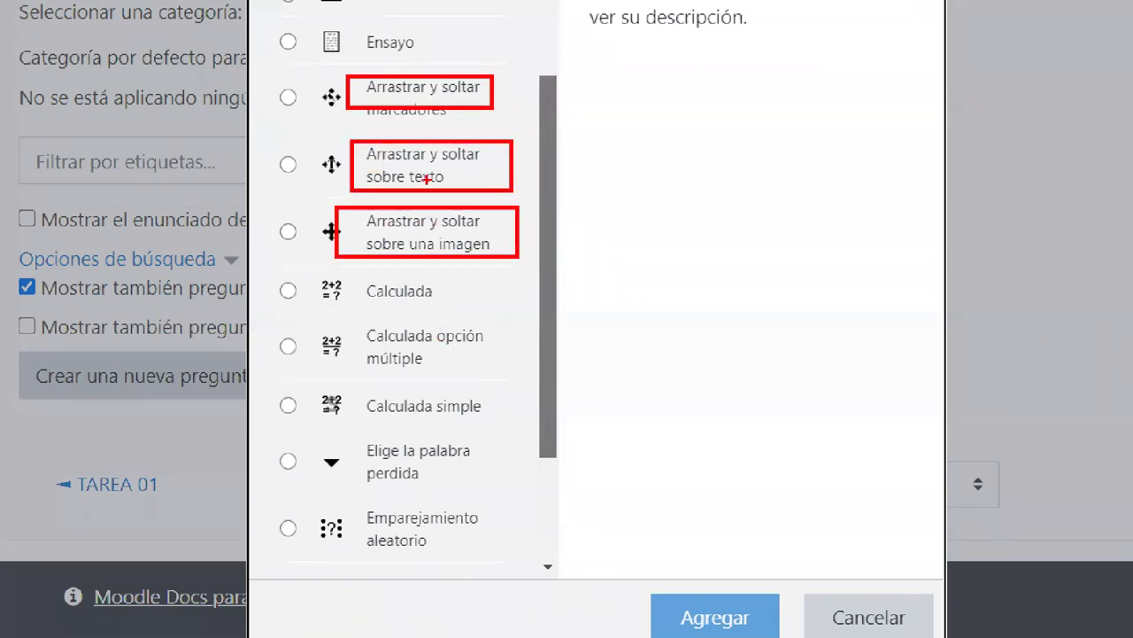
drag(466, 165, 660, 131)
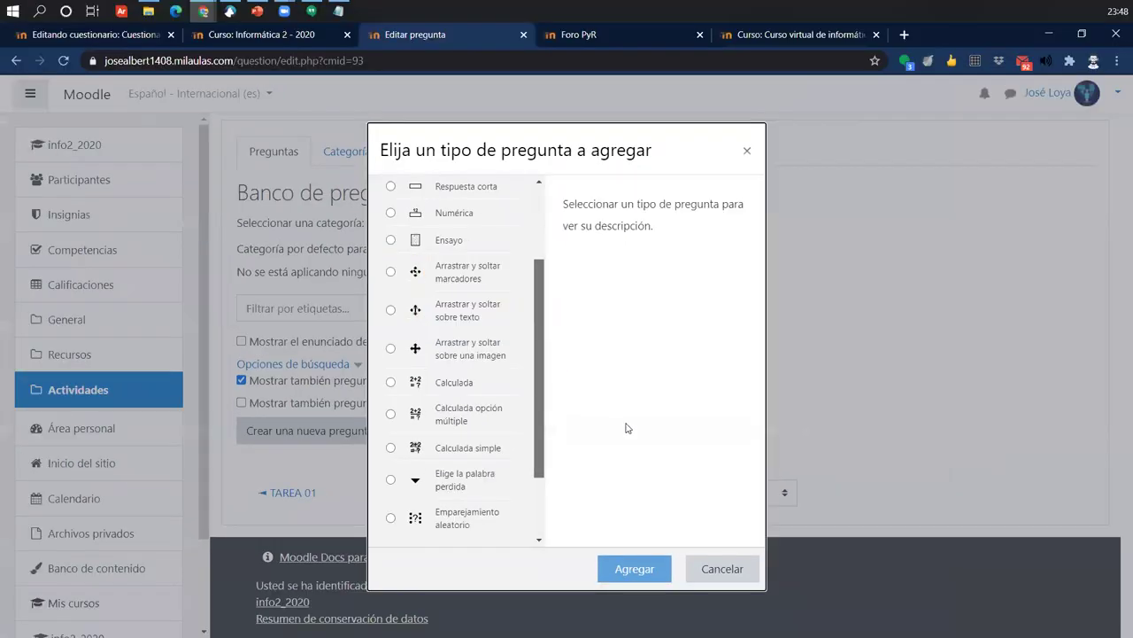
Step: Dismiss the 'Elija un tipo de pregunta a agregar' dialog and switch to PowerPoint
key(Escape)
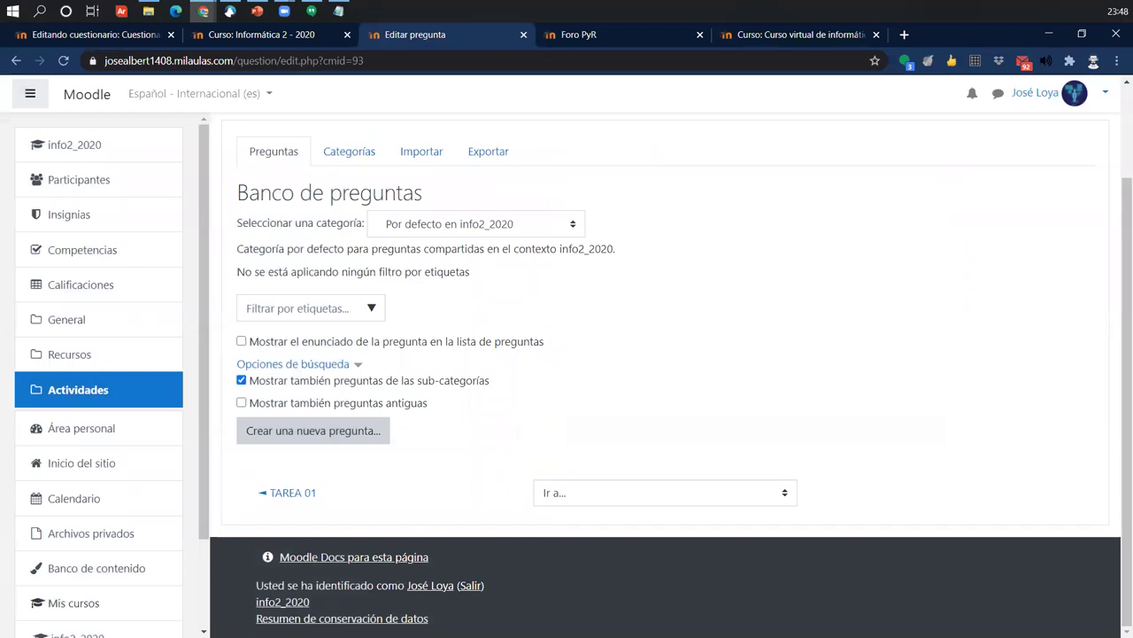
key(alt+Tab)
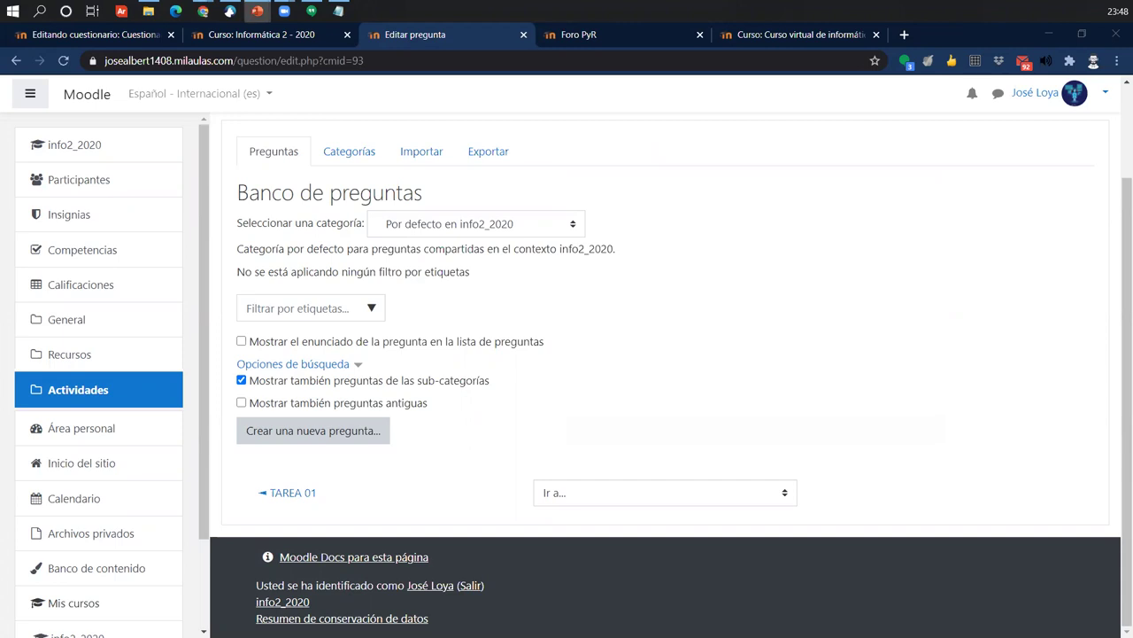